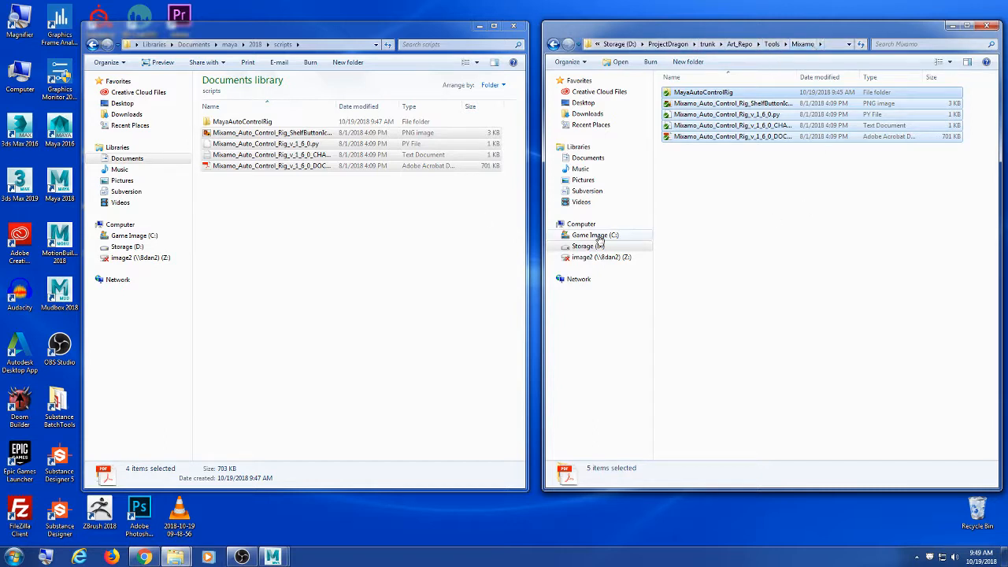
# Step: Deselect the Mixamo rig files in the scripts folder and switch to the Maya 2018 window
pyautogui.click(417, 207)
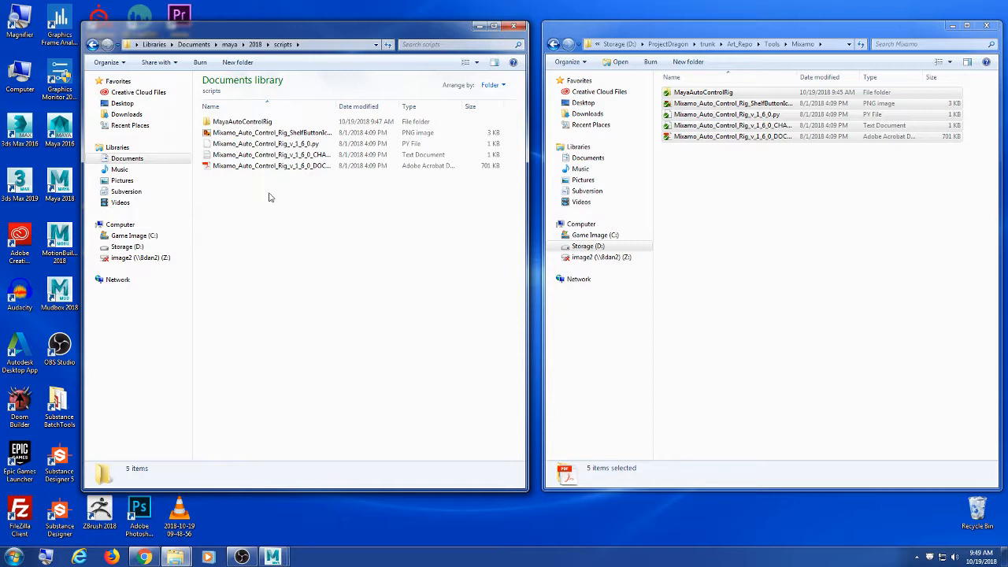
pyautogui.moveTo(280, 202); pyautogui.dragTo(285, 117)
pyautogui.click(308, 350)
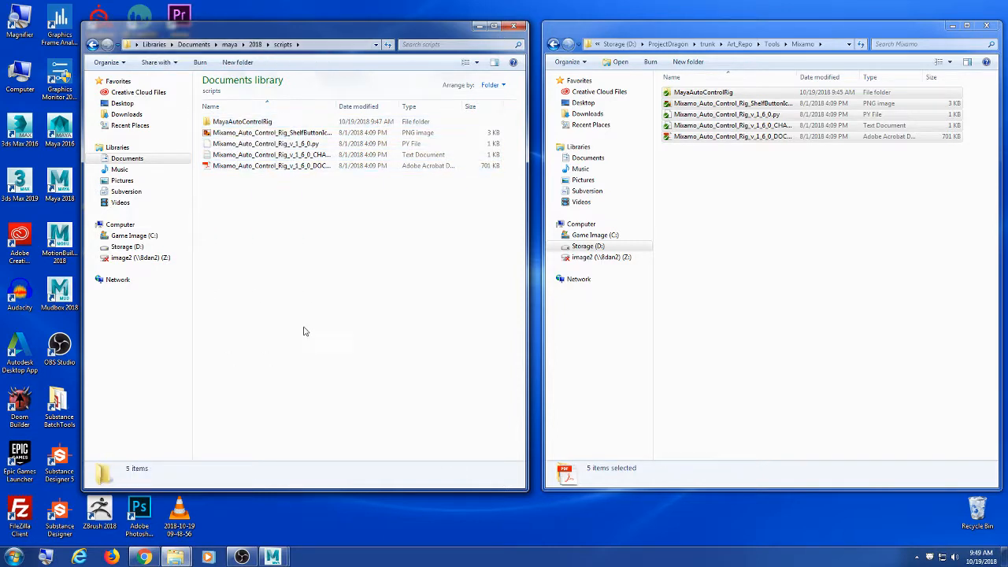
pyautogui.click(282, 559)
pyautogui.click(338, 509)
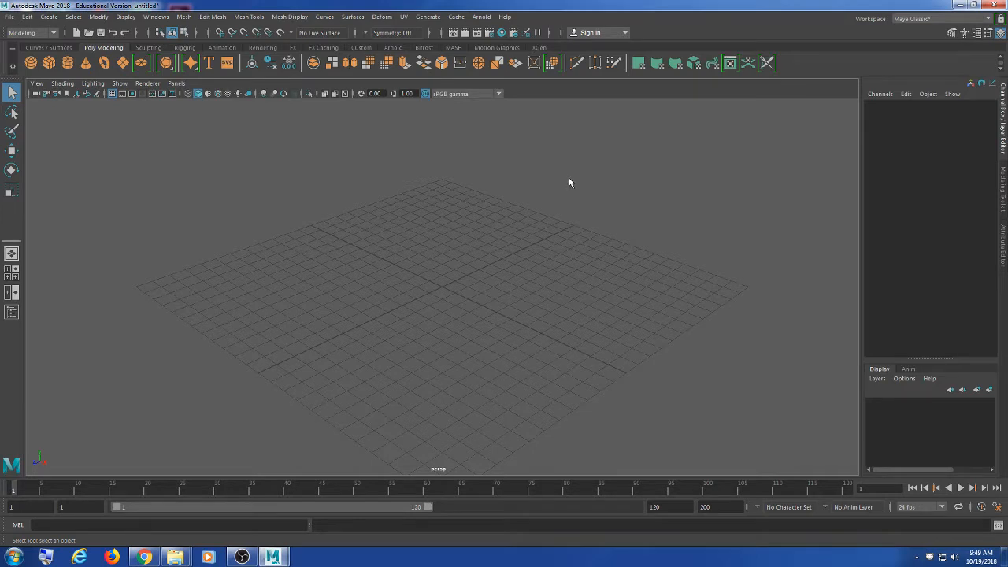
pyautogui.click(998, 526)
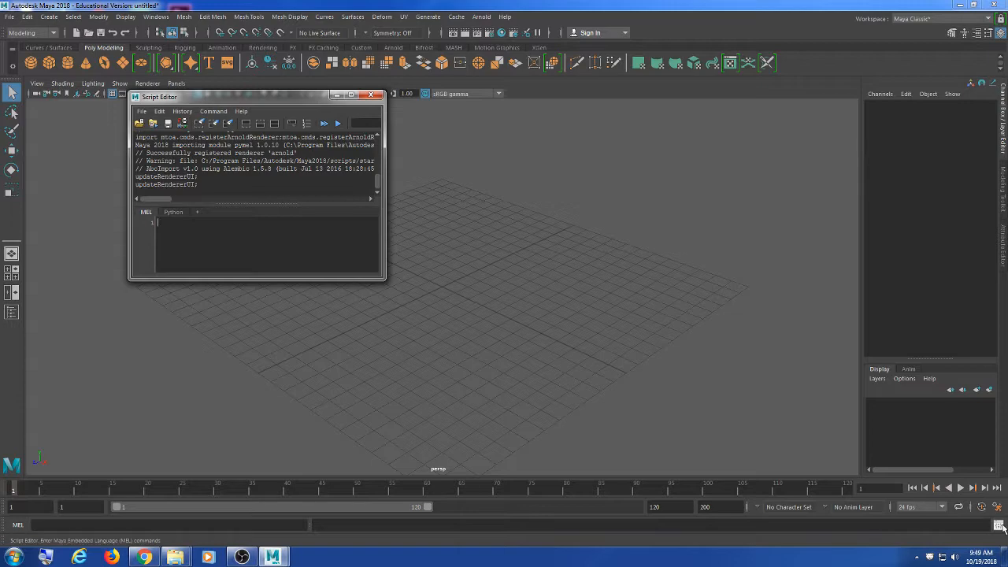
pyautogui.moveTo(236, 96); pyautogui.dragTo(449, 183)
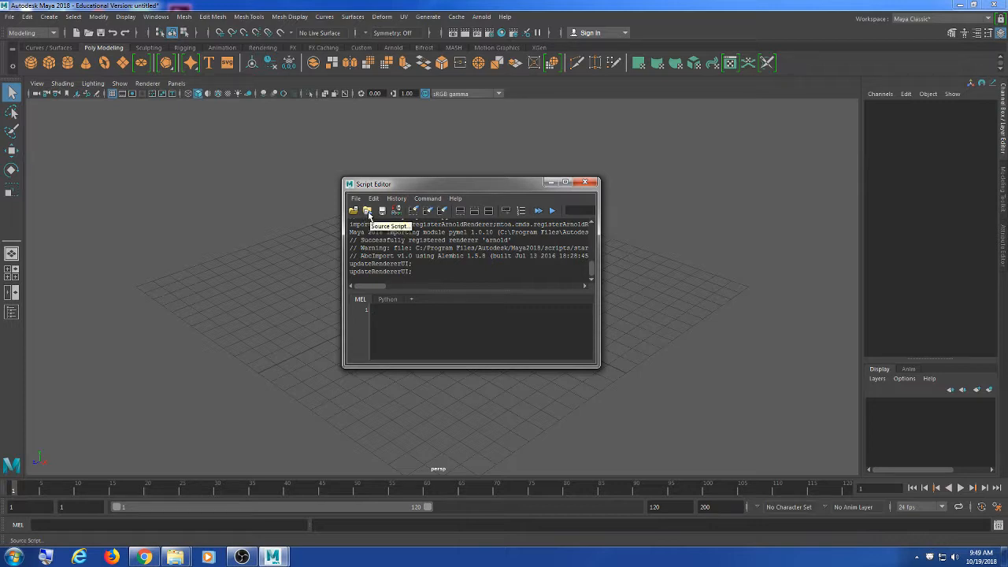
pyautogui.click(368, 212)
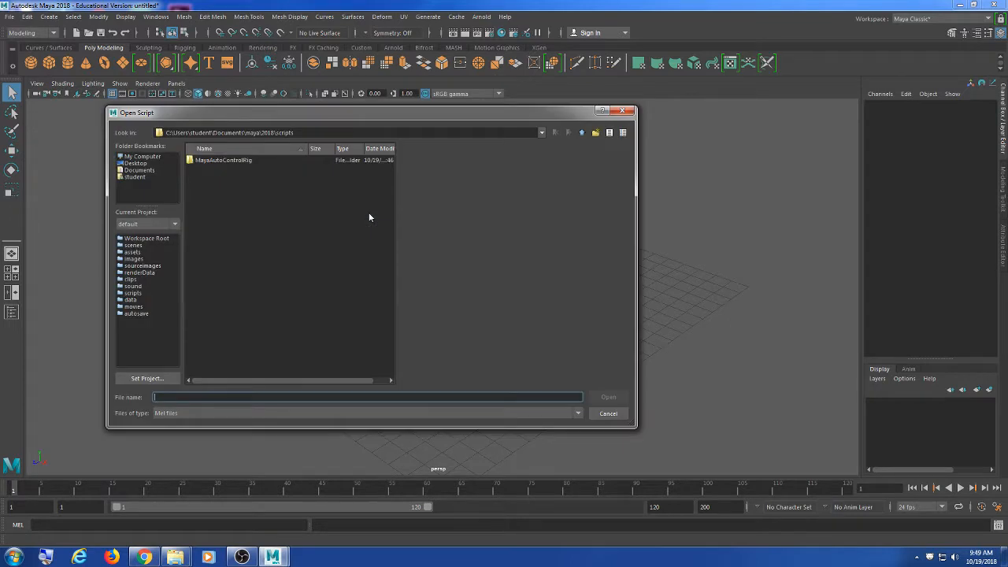
pyautogui.click(220, 410)
pyautogui.click(220, 425)
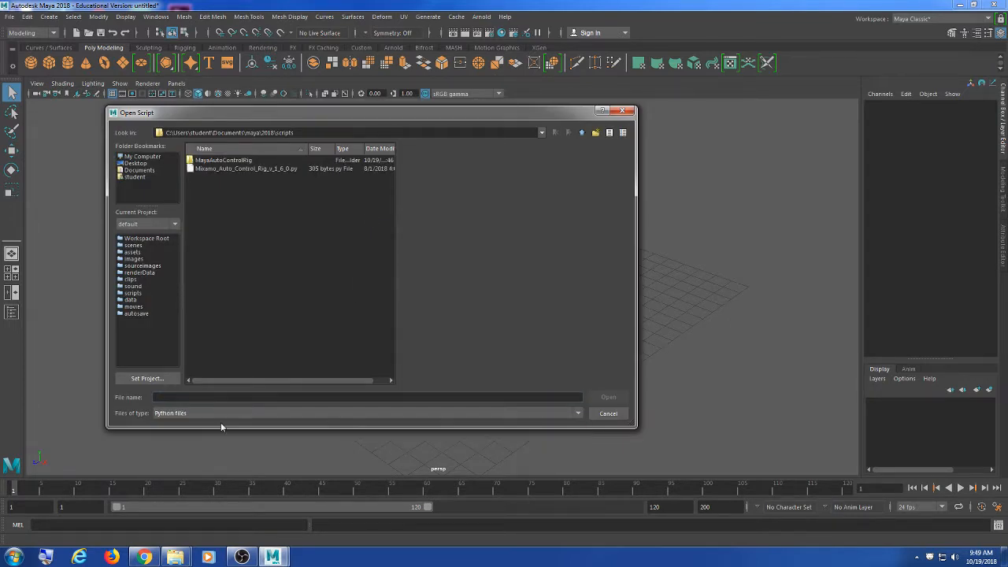
pyautogui.click(253, 170)
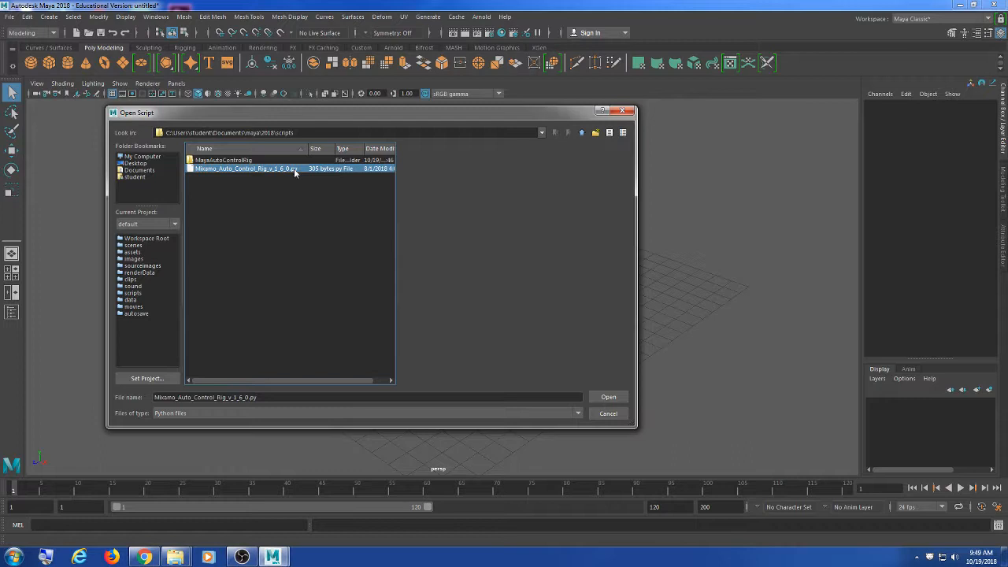
pyautogui.click(608, 413)
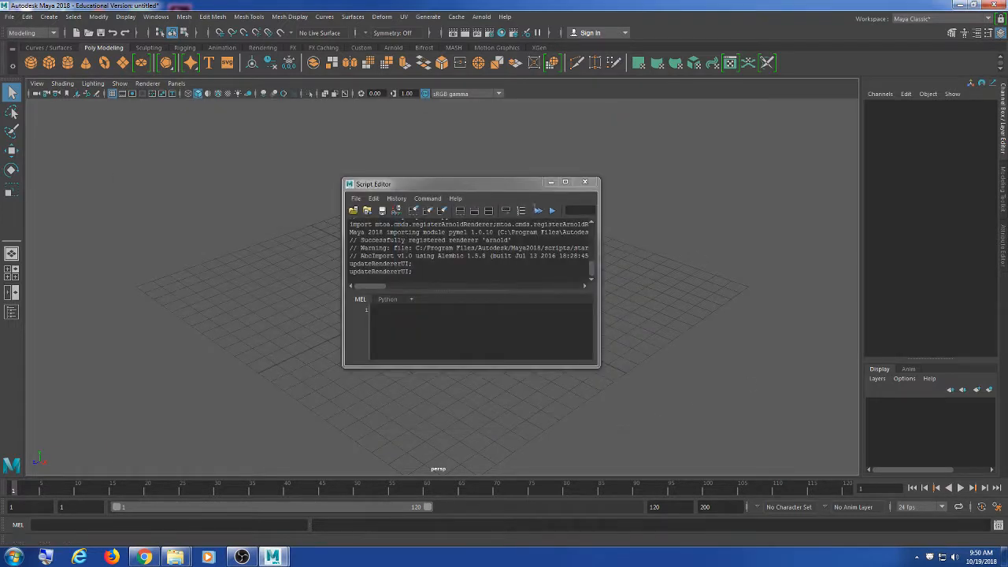
pyautogui.click(585, 182)
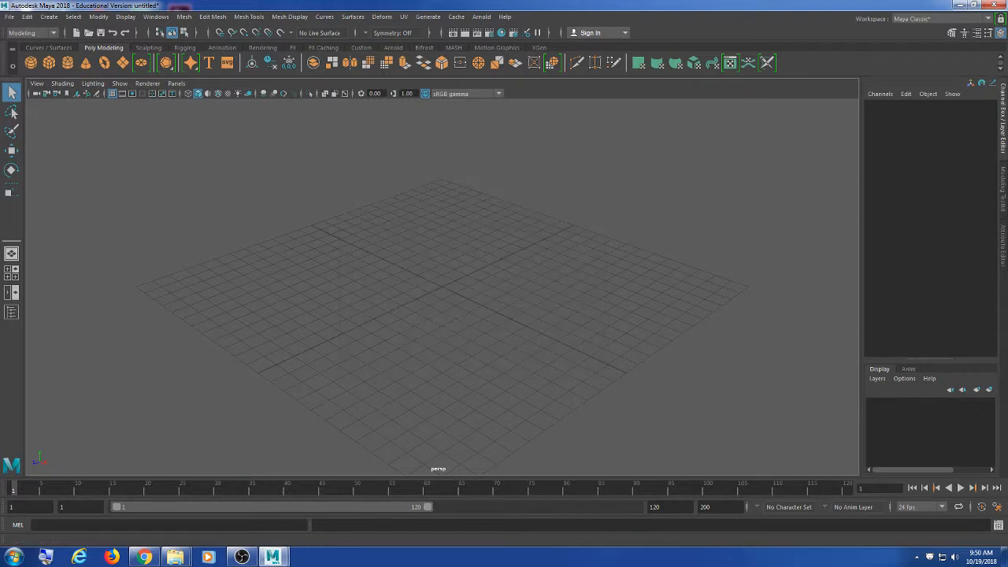
# Step: Open the Script Editor's File > Source Script dialog
pyautogui.click(998, 526)
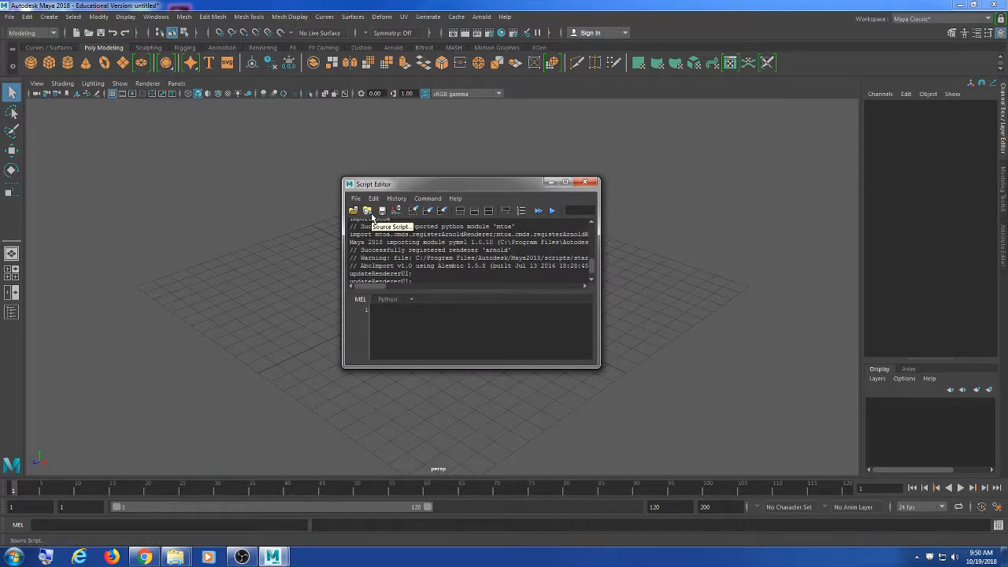
pyautogui.click(355, 201)
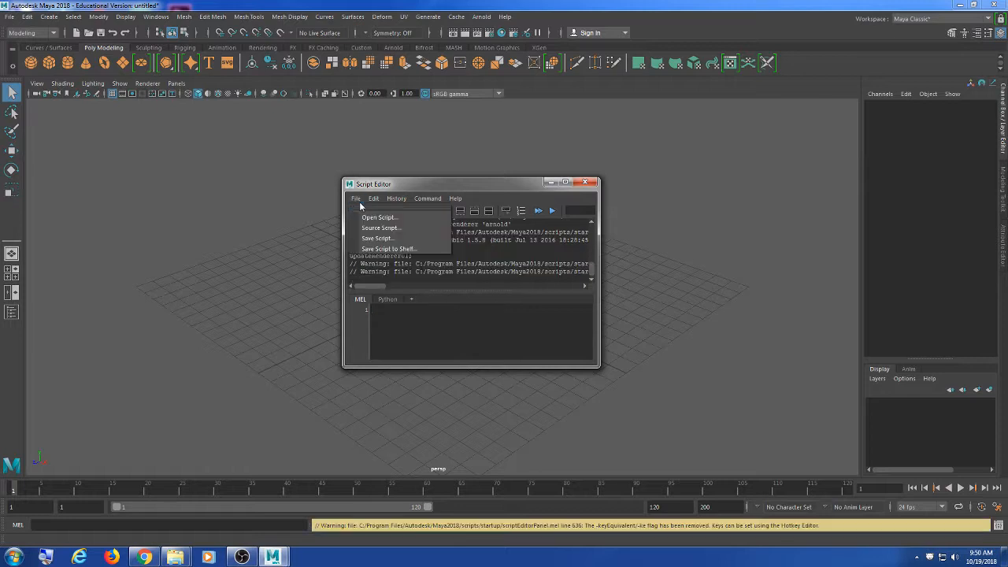
pyautogui.click(355, 201)
pyautogui.click(355, 201)
pyautogui.click(367, 229)
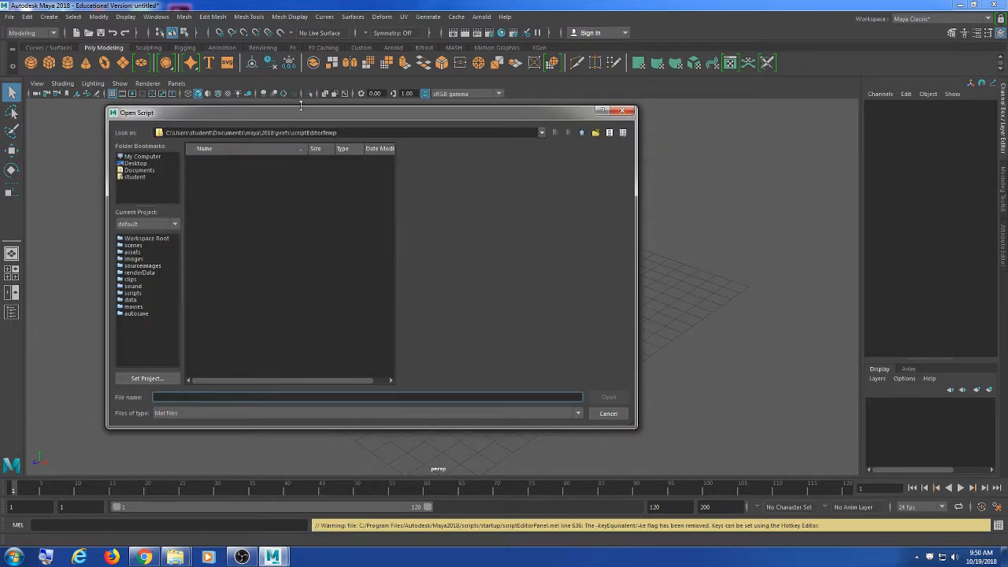
# Step: Source Mixamo_Auto_Control_Rig_v_1_6_0.py from the scripts folder, filtering for Python files
pyautogui.moveTo(296, 117); pyautogui.dragTo(317, 119)
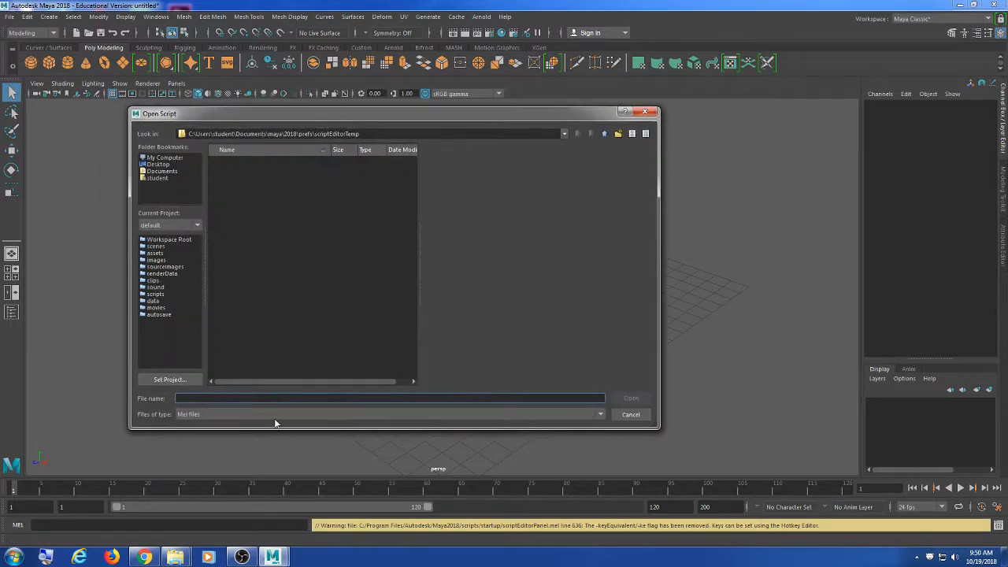
pyautogui.click(204, 417)
pyautogui.click(207, 430)
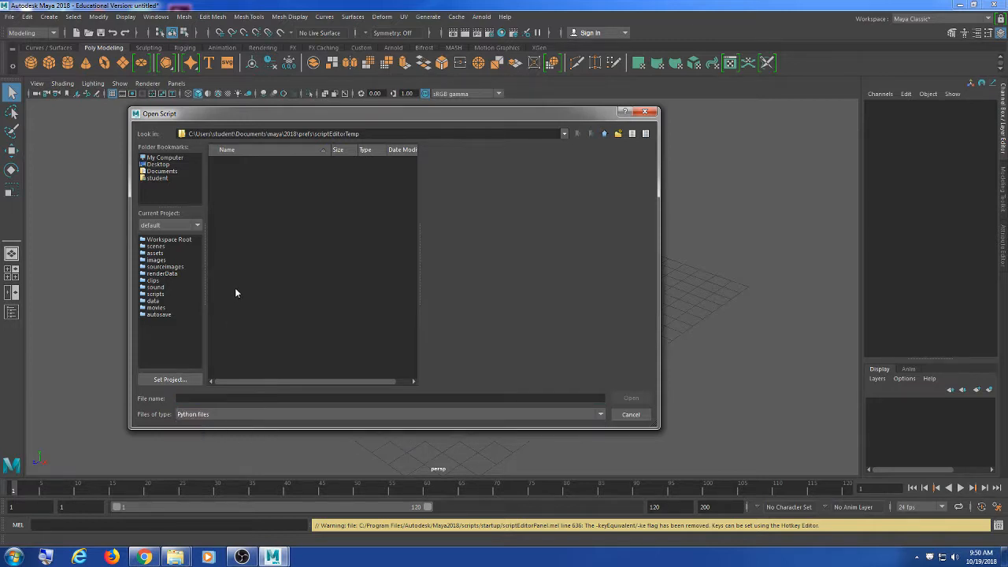
pyautogui.click(604, 134)
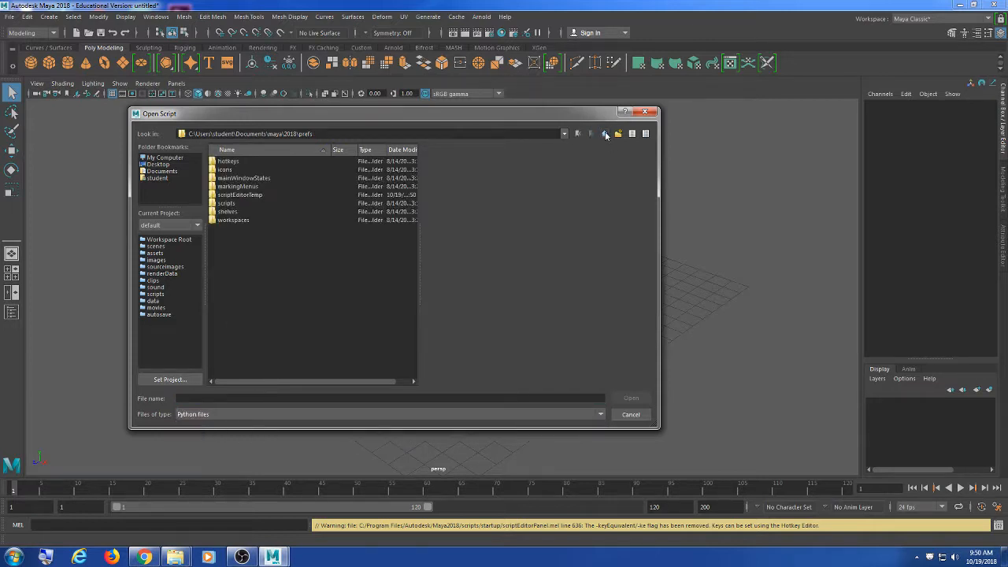
pyautogui.doubleClick(226, 203)
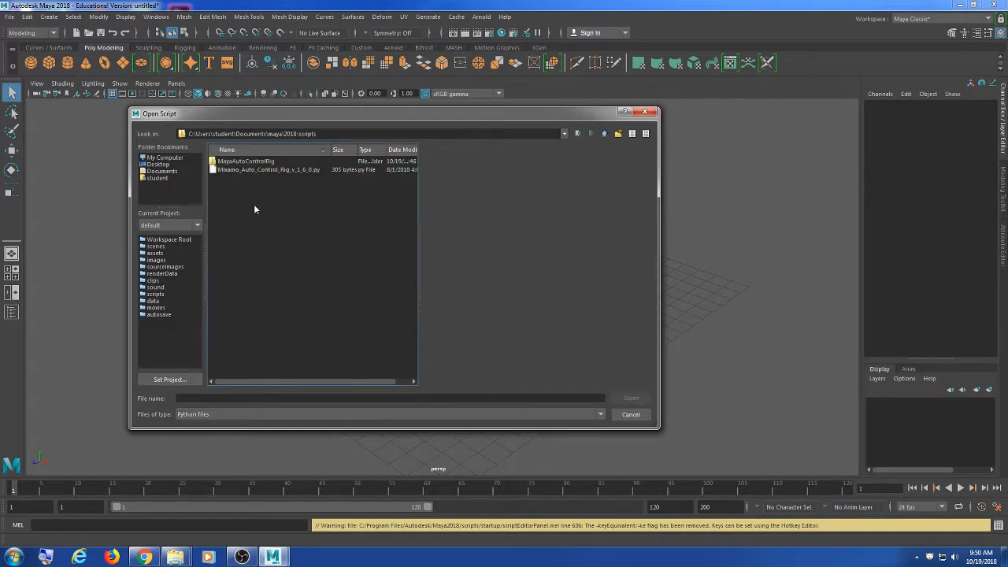
pyautogui.click(297, 170)
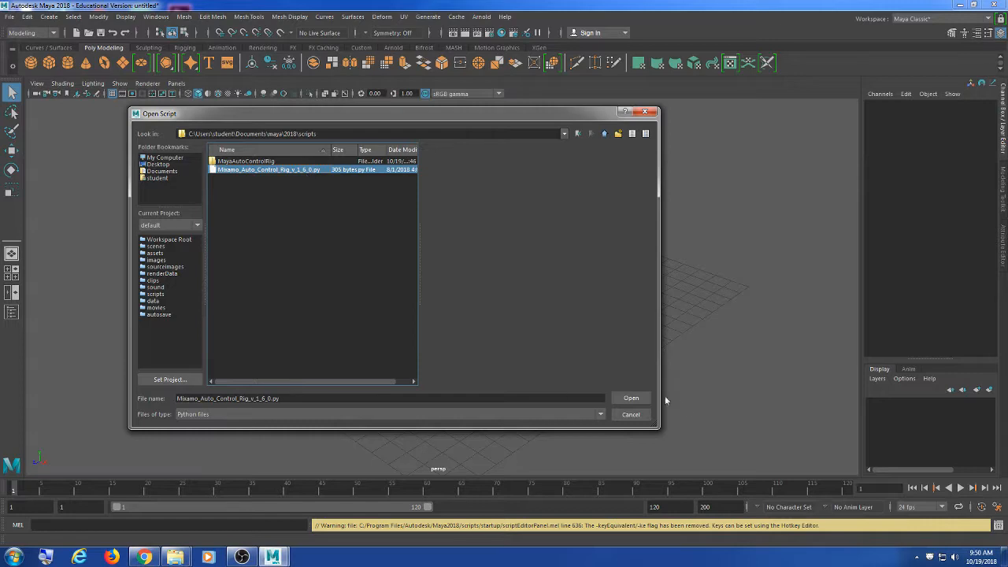
pyautogui.click(631, 397)
# Step: Reposition the MIXAMO Auto-Control-Rig window and close the Script Editor
pyautogui.moveTo(508, 192); pyautogui.dragTo(542, 121)
pyautogui.click(472, 184)
pyautogui.click(586, 183)
pyautogui.moveTo(618, 123); pyautogui.dragTo(622, 138)
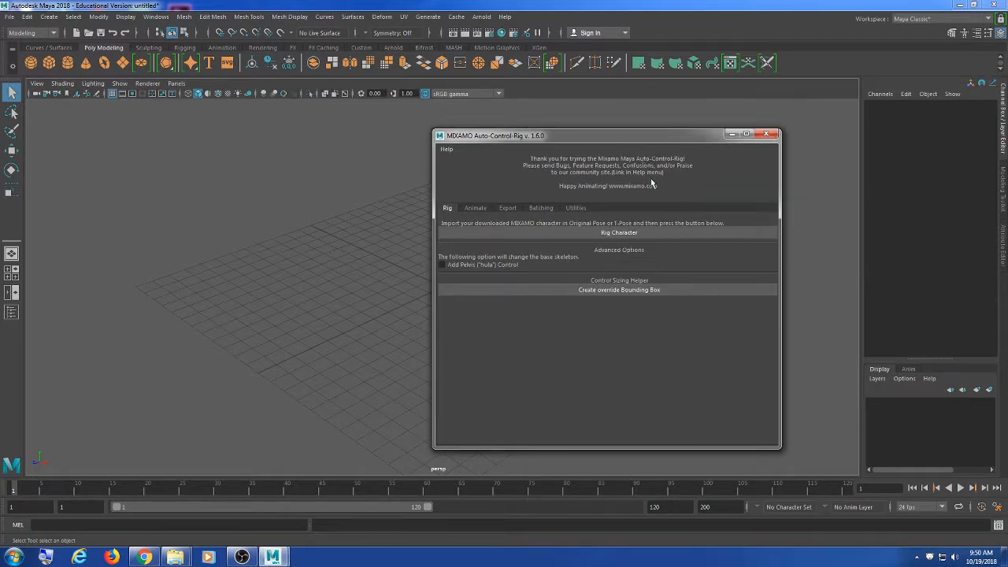
pyautogui.moveTo(583, 134); pyautogui.dragTo(611, 124)
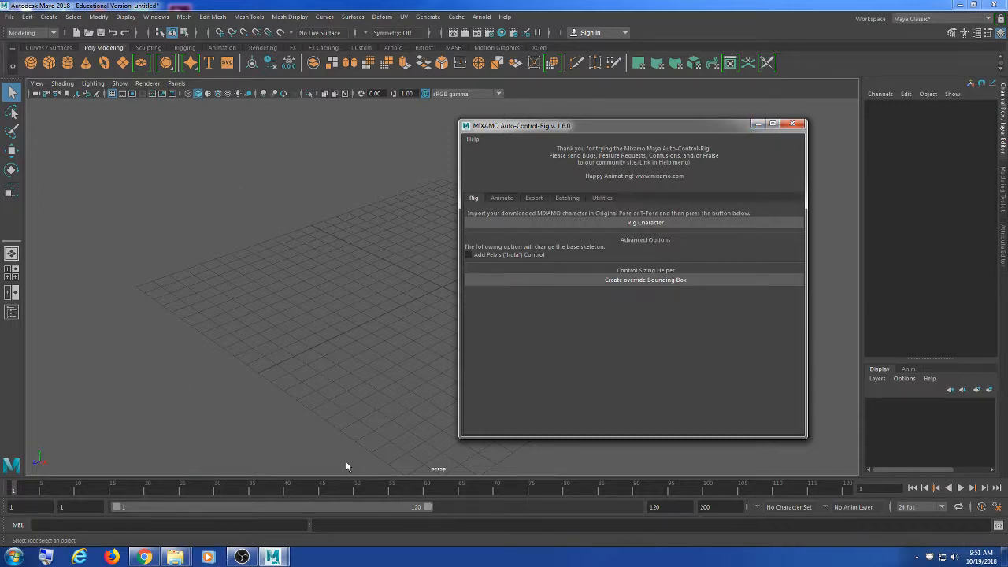
# Step: Minimize Maya, close the Documents scripts window, and launch Dragon_Master.uproject from the trunk folder
pyautogui.click(961, 5)
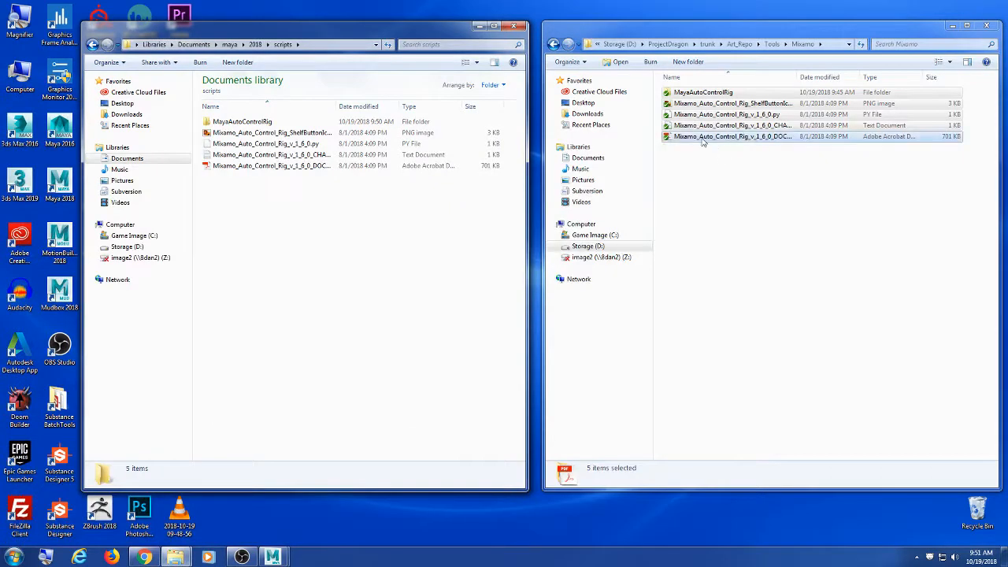
pyautogui.click(515, 27)
pyautogui.moveTo(581, 32); pyautogui.dragTo(386, 44)
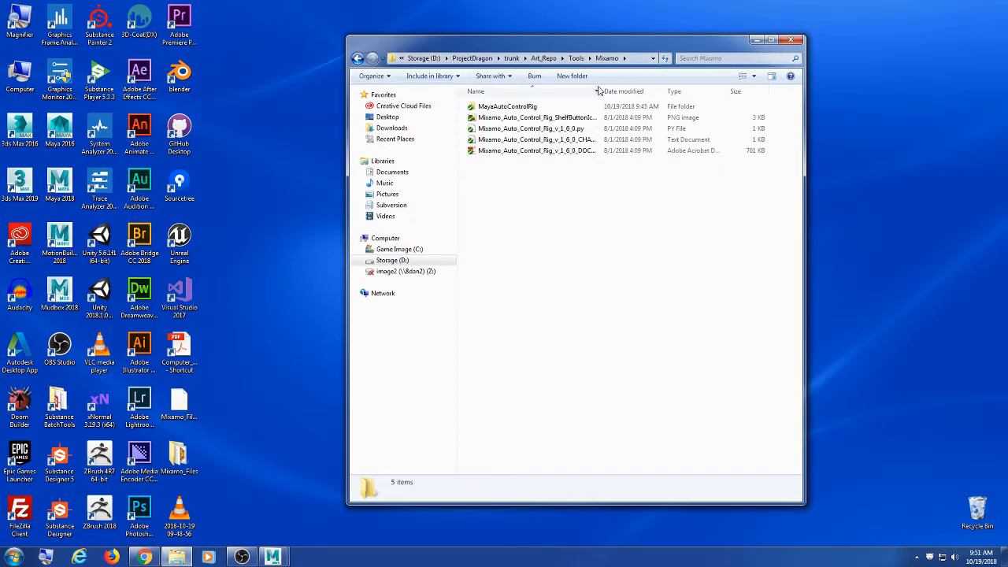
pyautogui.click(511, 58)
pyautogui.click(529, 180)
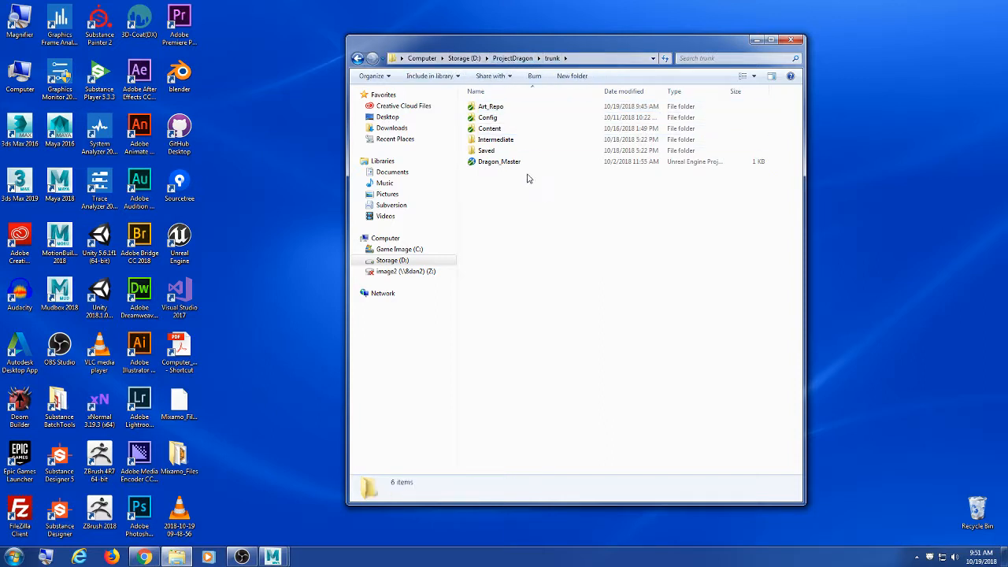
pyautogui.click(519, 163)
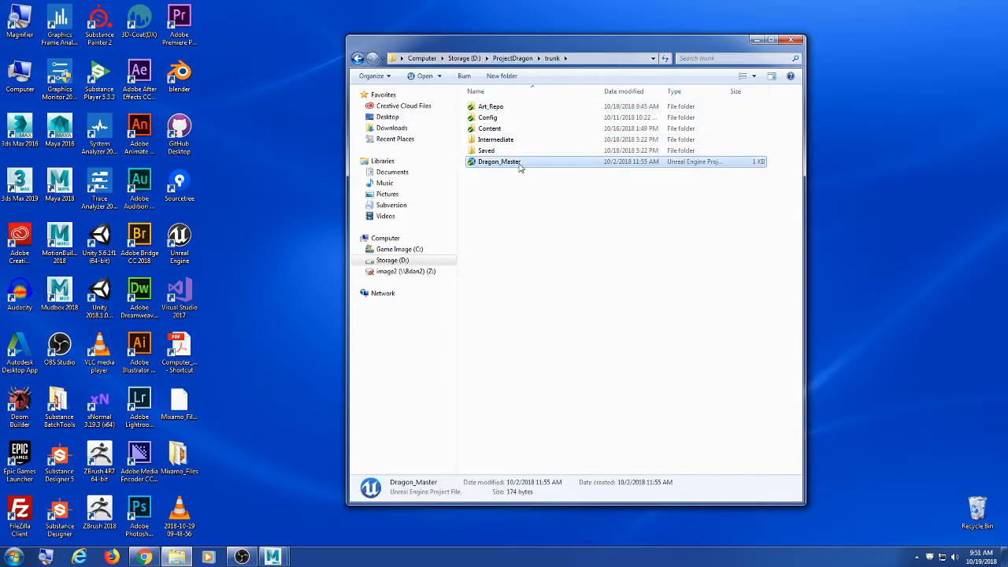
pyautogui.doubleClick(491, 167)
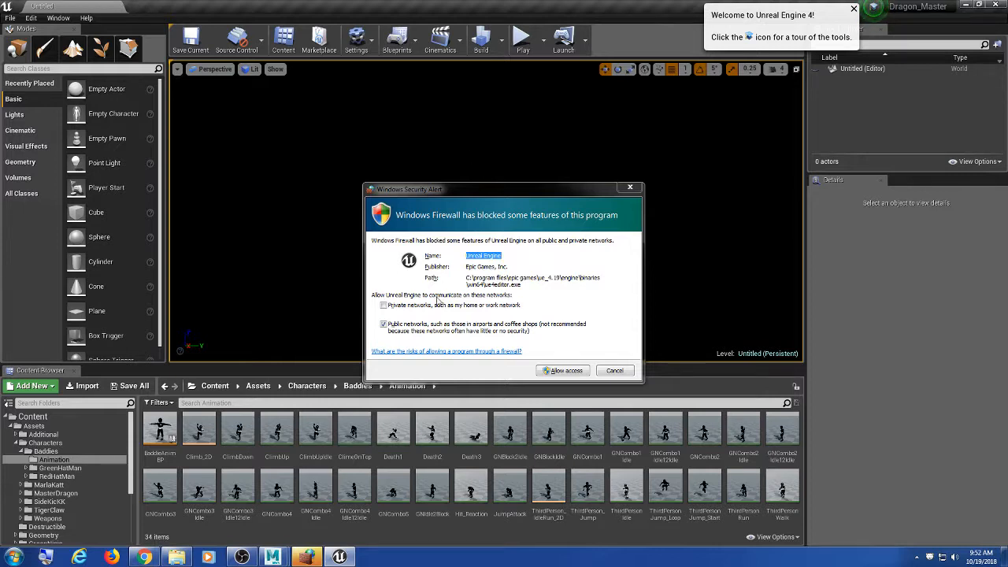
# Step: Grant the Unreal editor firewall access, including private networks
pyautogui.click(439, 304)
pyautogui.click(564, 370)
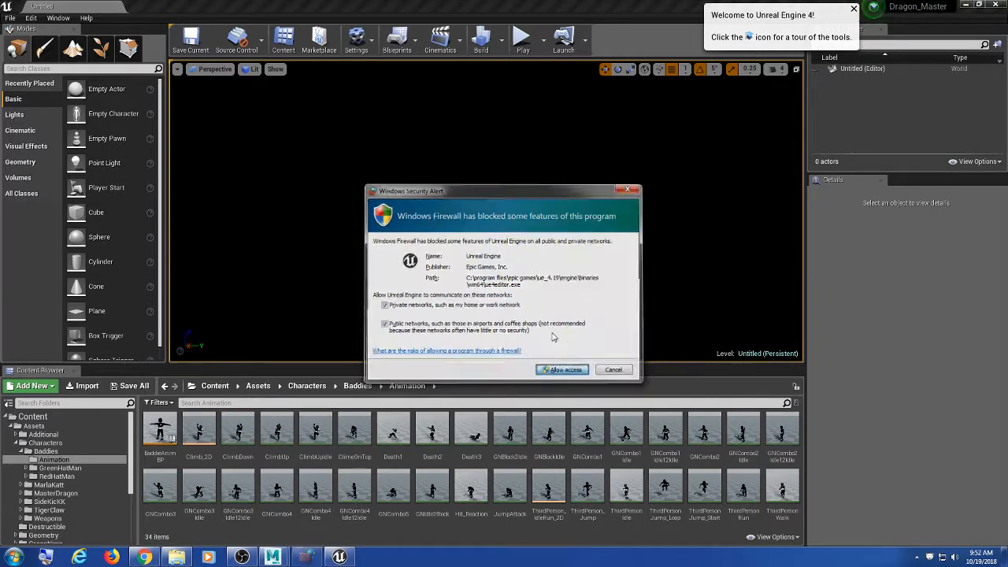
pyautogui.click(967, 4)
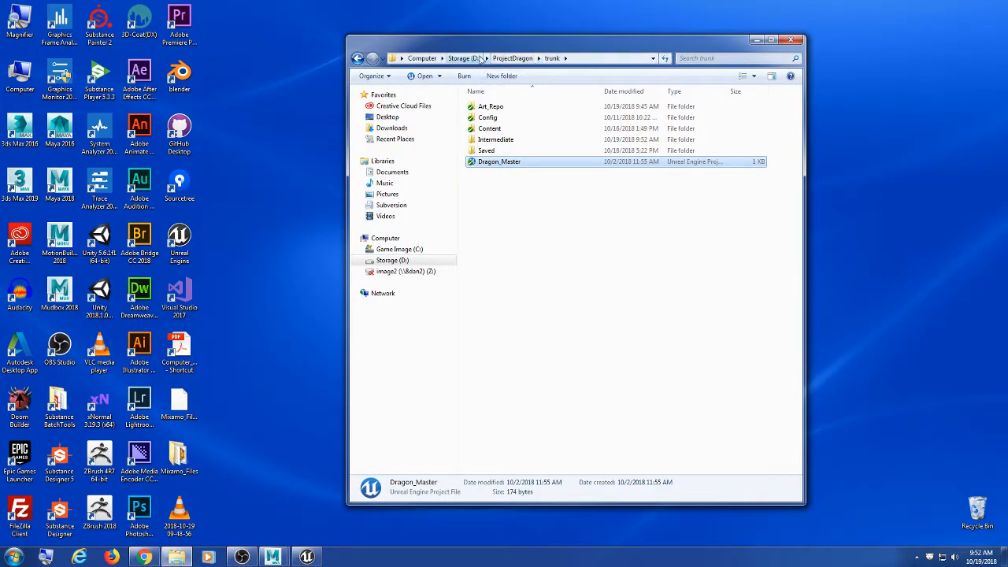
pyautogui.click(561, 199)
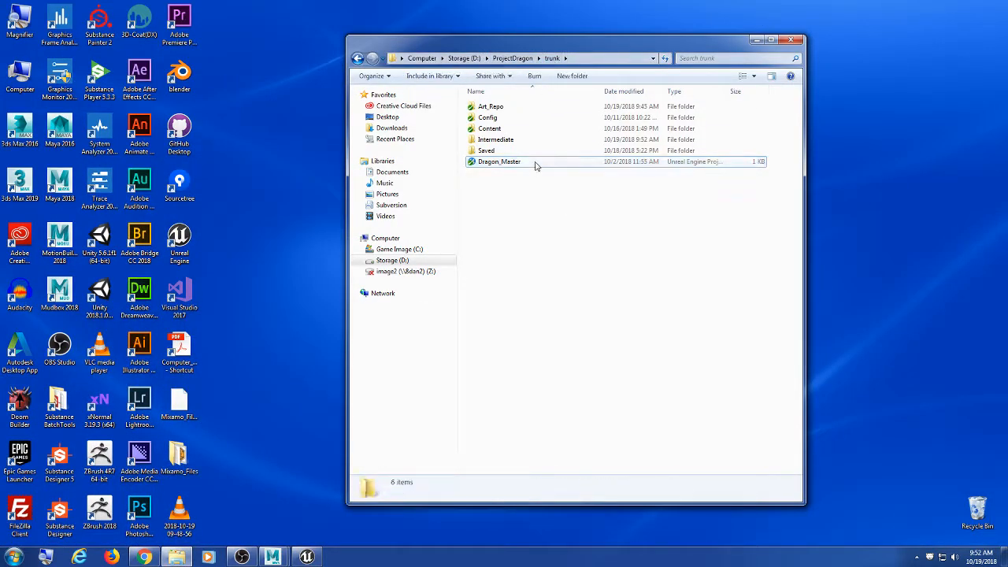
pyautogui.click(536, 165)
pyautogui.click(307, 557)
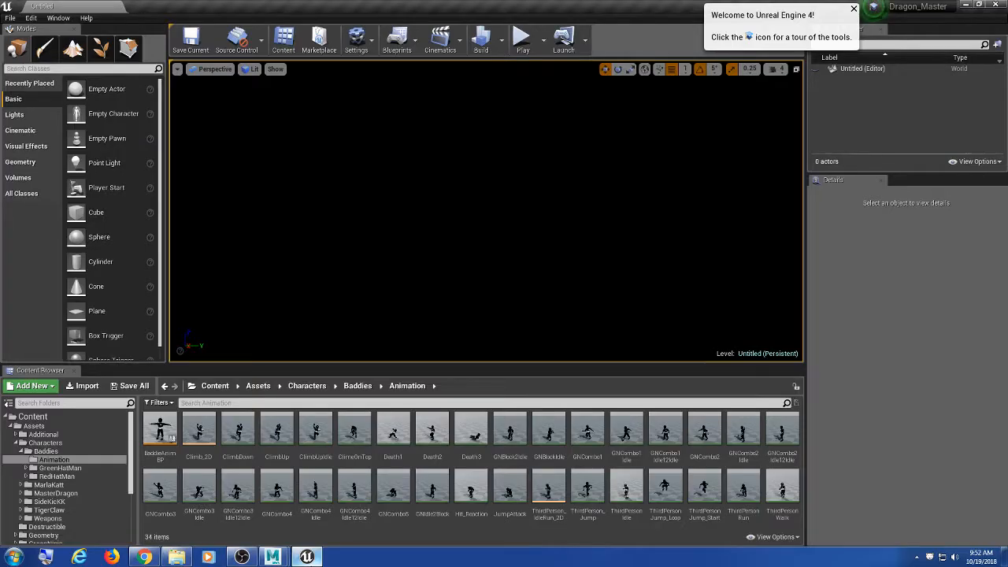
# Step: Make the content browser taller and close the trunk project folder window
pyautogui.moveTo(399, 369); pyautogui.dragTo(823, 253)
pyautogui.click(178, 559)
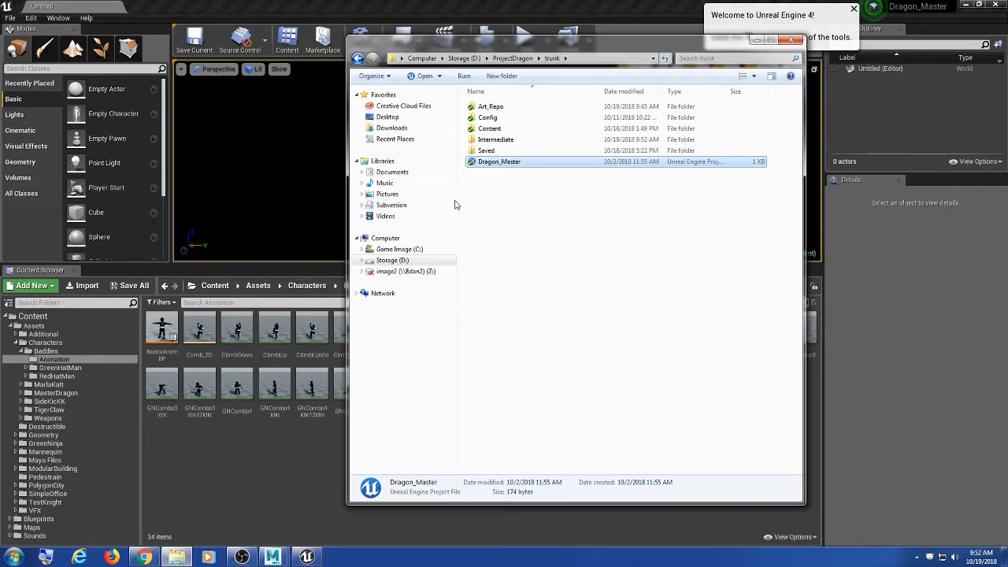
pyautogui.click(520, 183)
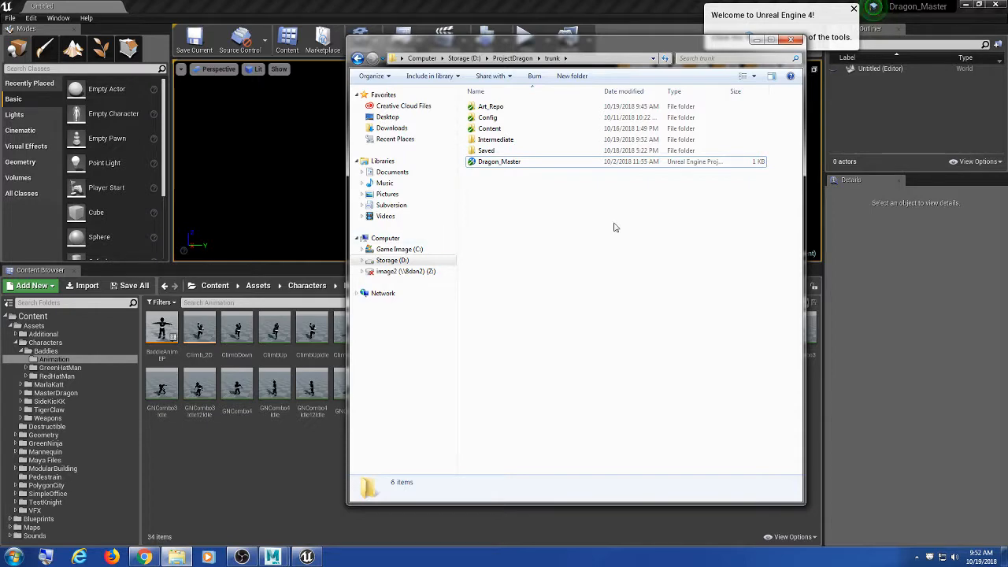
pyautogui.moveTo(565, 35); pyautogui.dragTo(568, 80)
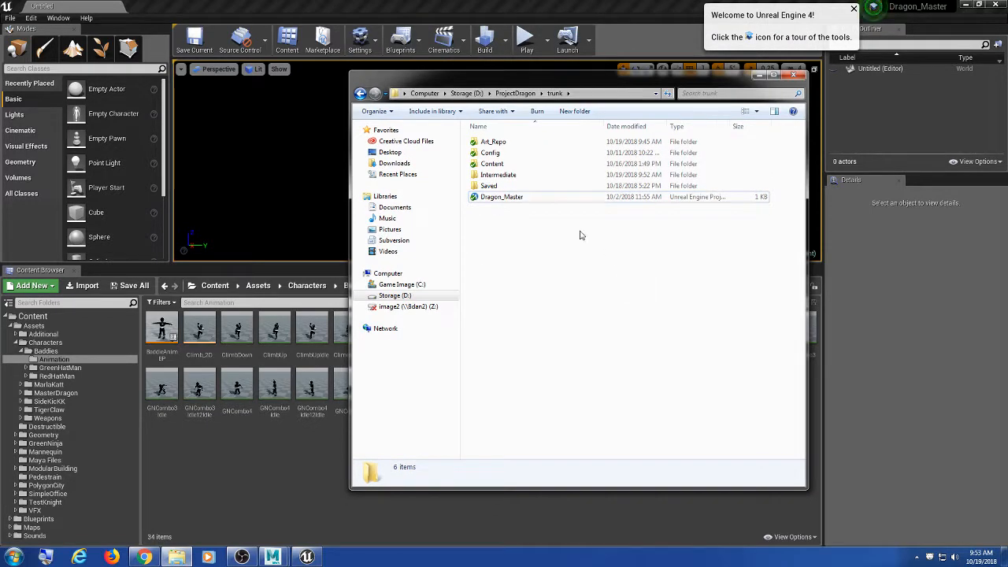
pyautogui.click(761, 75)
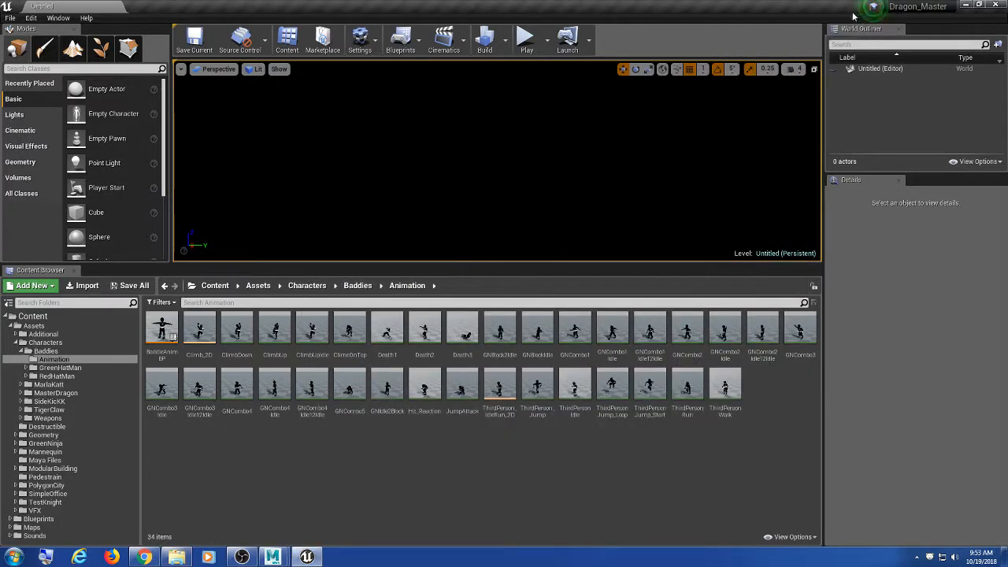
# Step: Raise the viewport/Content Browser splitter and collapse the Baddies, Characters and Assets folders
pyautogui.moveTo(511, 267); pyautogui.dragTo(503, 211)
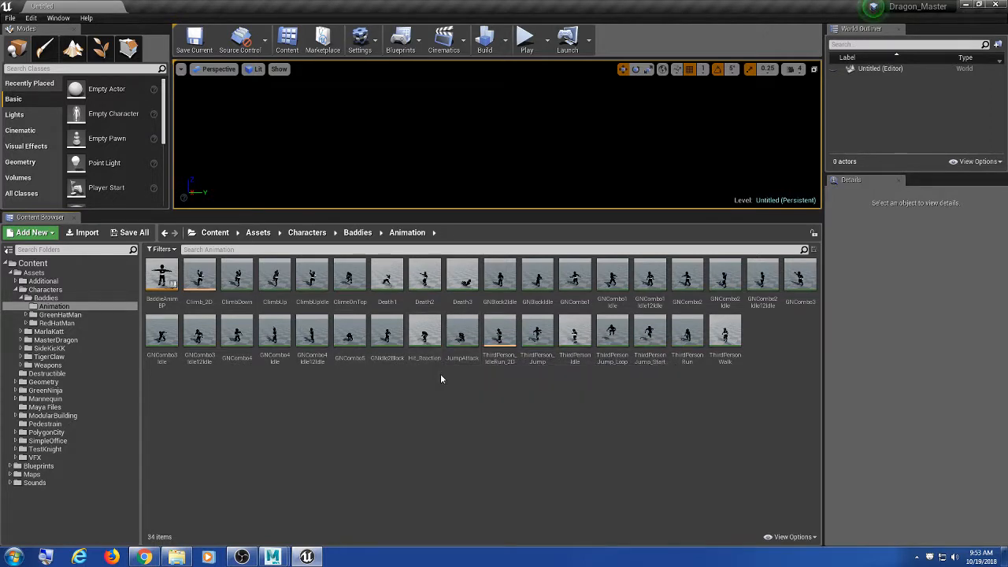
pyautogui.click(23, 298)
pyautogui.click(17, 289)
pyautogui.click(12, 273)
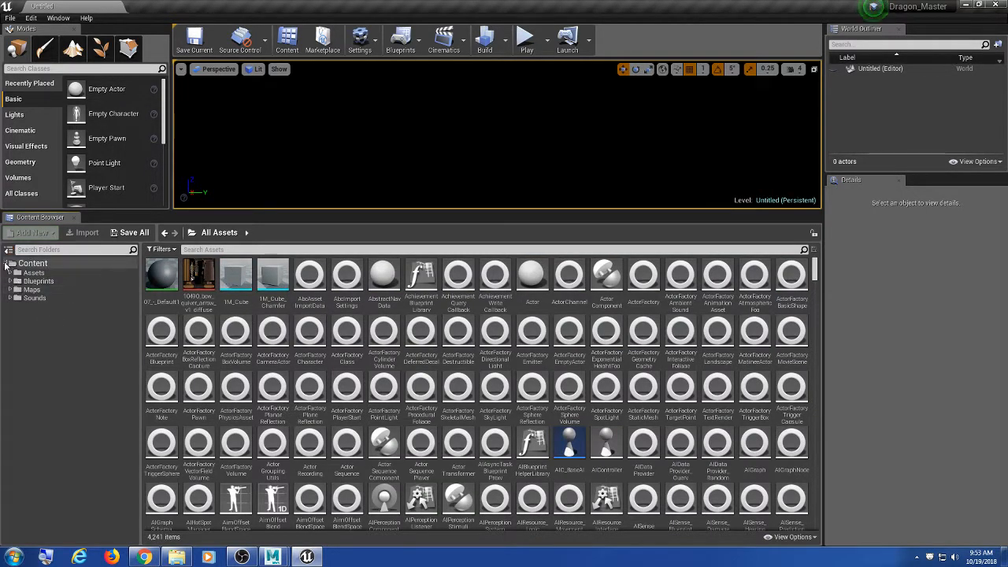
pyautogui.click(9, 250)
pyautogui.click(9, 250)
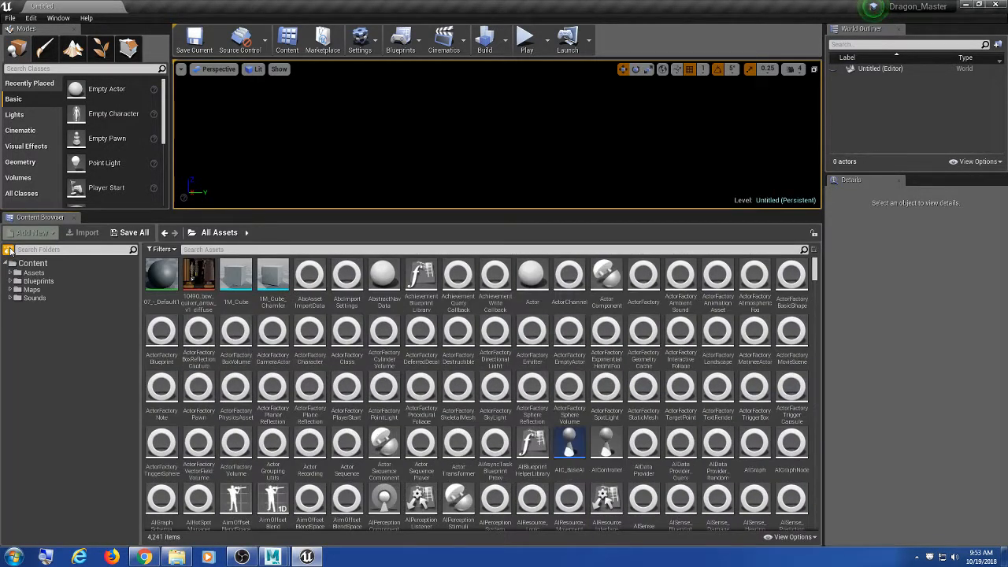
pyautogui.click(8, 249)
pyautogui.click(9, 250)
# Step: Browse to Assets > Characters > Baddies > Animation and open Hit_Reaction for preview
pyautogui.doubleClick(34, 273)
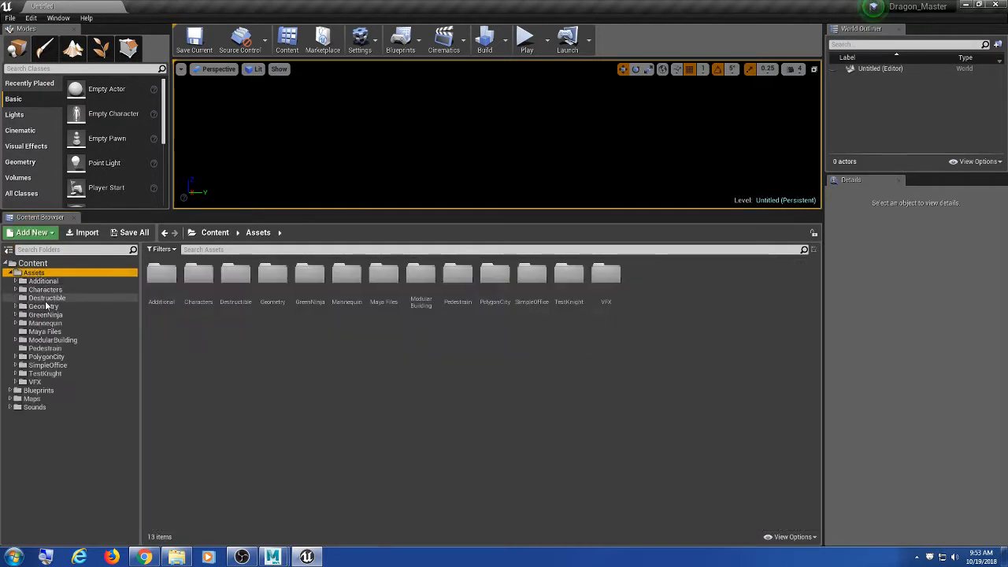
pyautogui.doubleClick(45, 290)
pyautogui.doubleClick(67, 291)
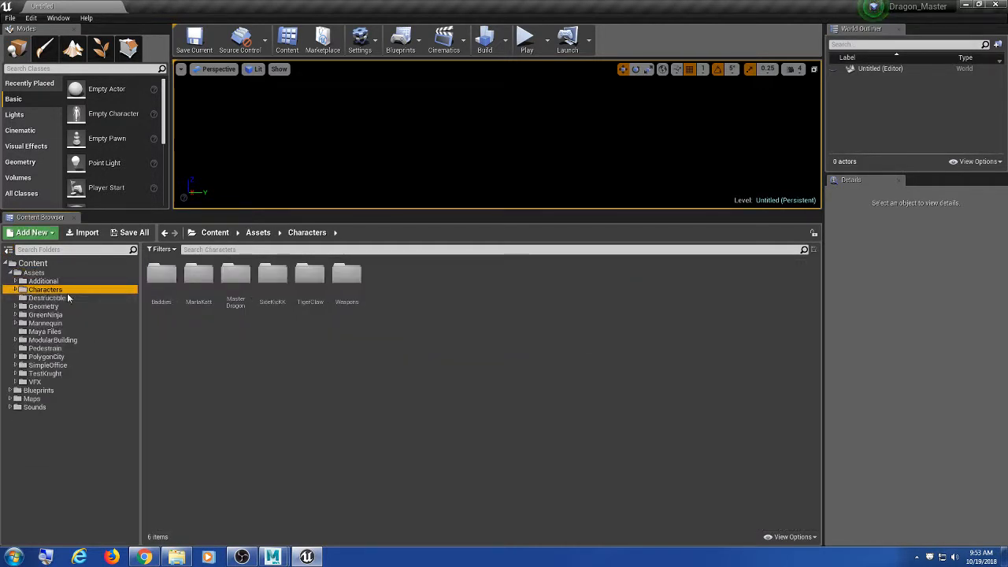
pyautogui.doubleClick(66, 291)
pyautogui.click(63, 298)
pyautogui.doubleClick(63, 299)
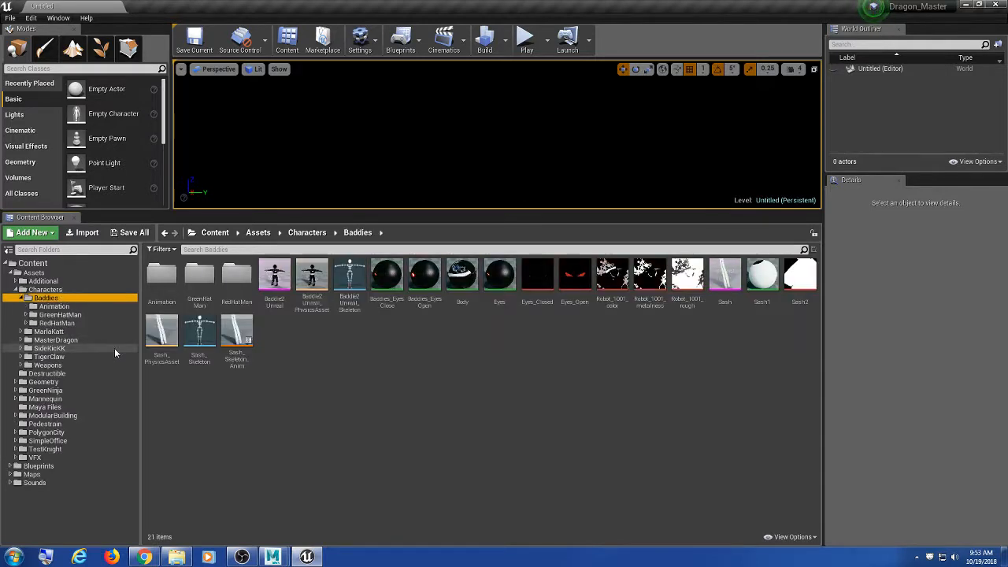
pyautogui.click(93, 308)
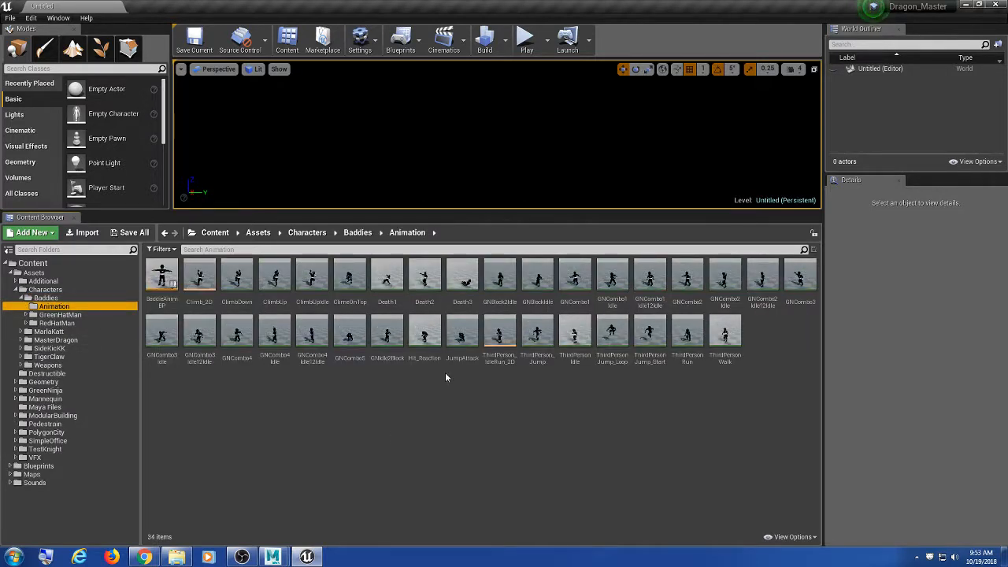
pyautogui.doubleClick(424, 337)
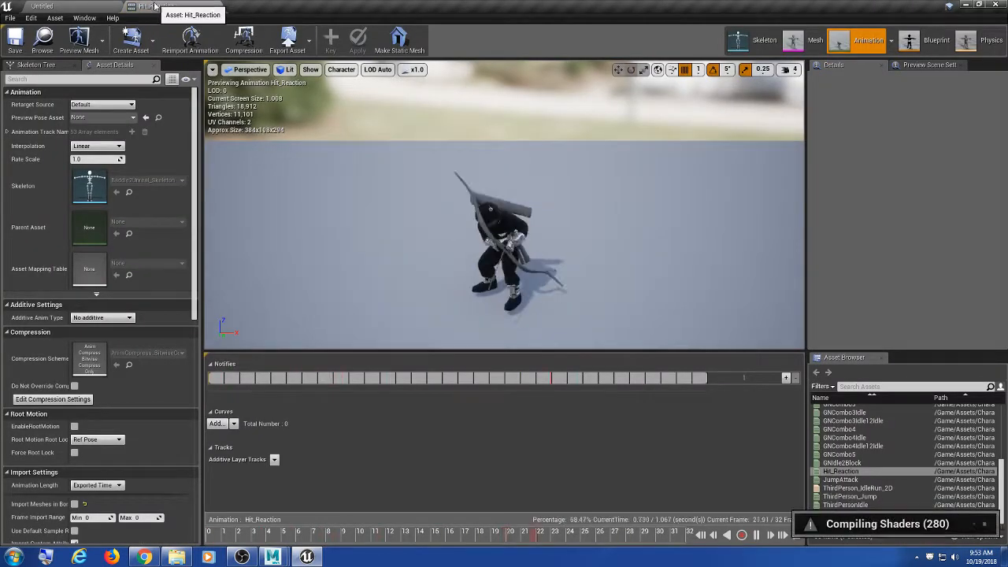
# Step: Float the Hit_Reaction editor as a larger window and scrub the preview to about frame 25
pyautogui.moveTo(155, 7); pyautogui.dragTo(327, 59)
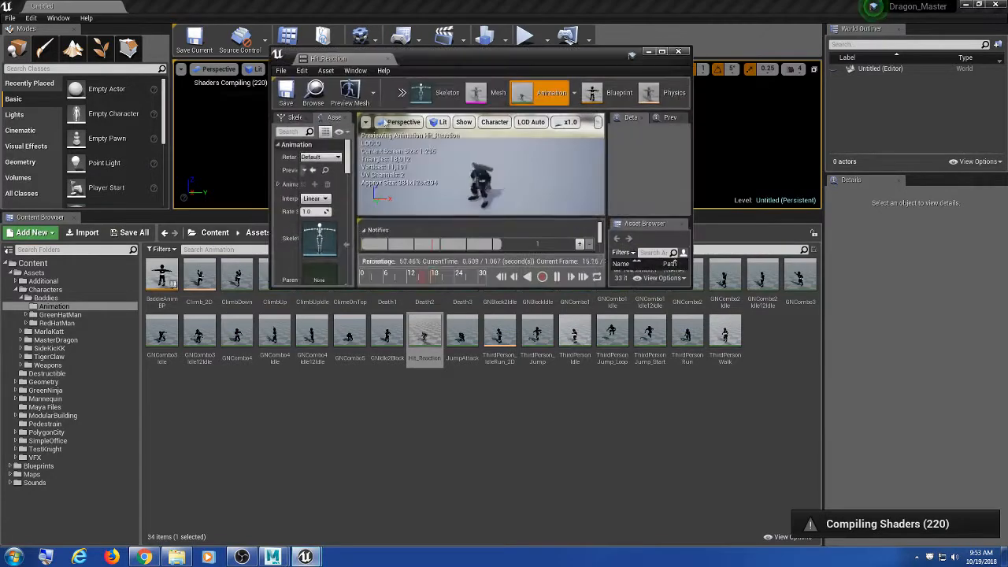
pyautogui.moveTo(691, 286); pyautogui.dragTo(836, 498)
pyautogui.moveTo(272, 178); pyautogui.dragTo(203, 178)
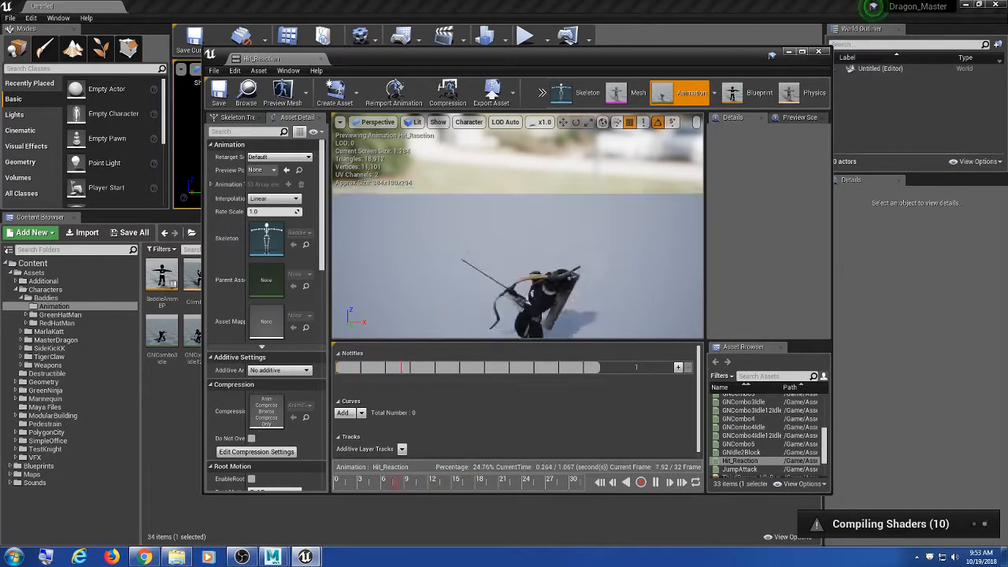
pyautogui.moveTo(538, 220)
pyautogui.keyDown('alt'); pyautogui.mouseDown()
pyautogui.moveTo(569, 228)
pyautogui.moveTo(630, 219)
pyautogui.moveTo(532, 209)
pyautogui.mouseUp(); pyautogui.keyUp('alt')
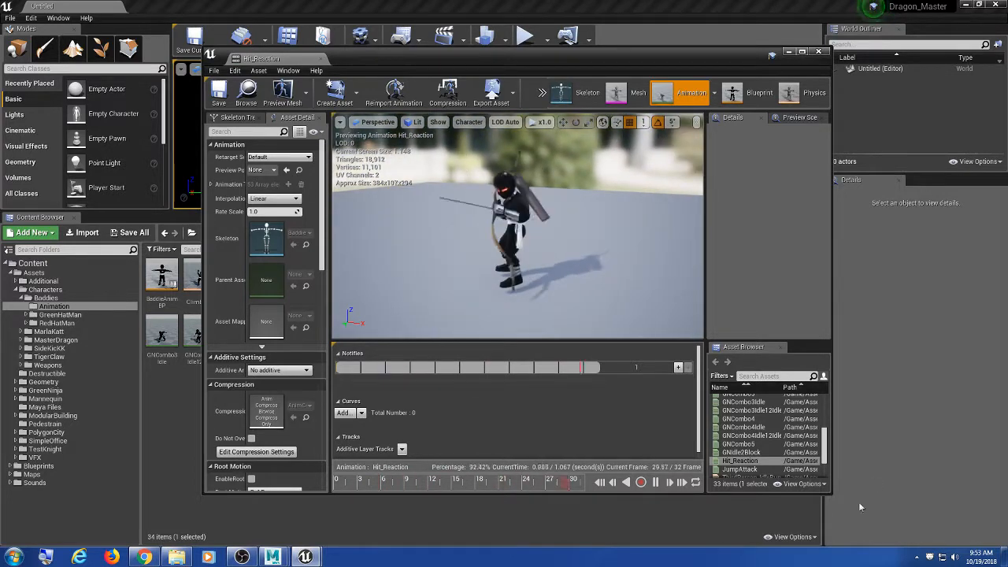
pyautogui.moveTo(831, 501); pyautogui.dragTo(855, 517)
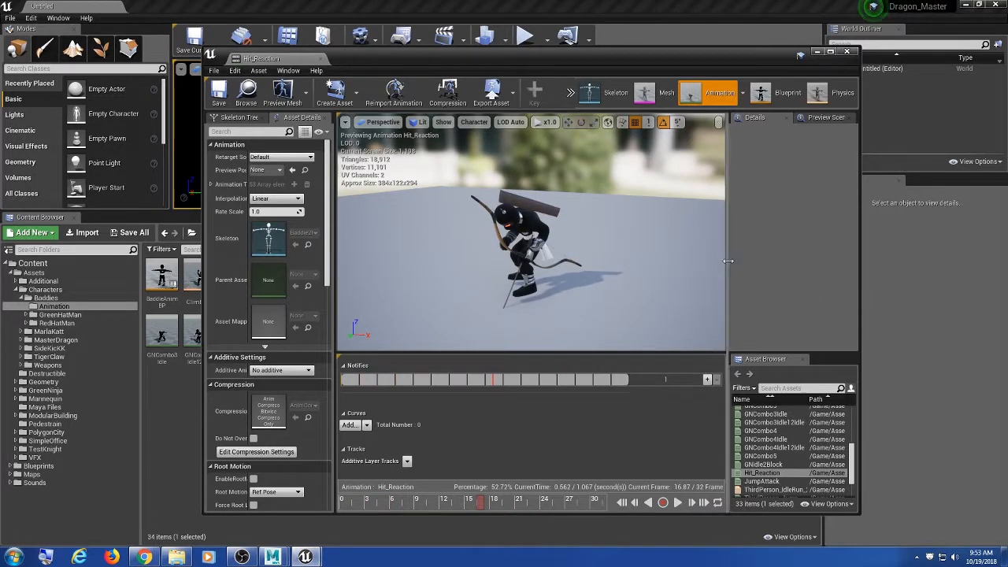
pyautogui.moveTo(730, 260); pyautogui.dragTo(688, 289)
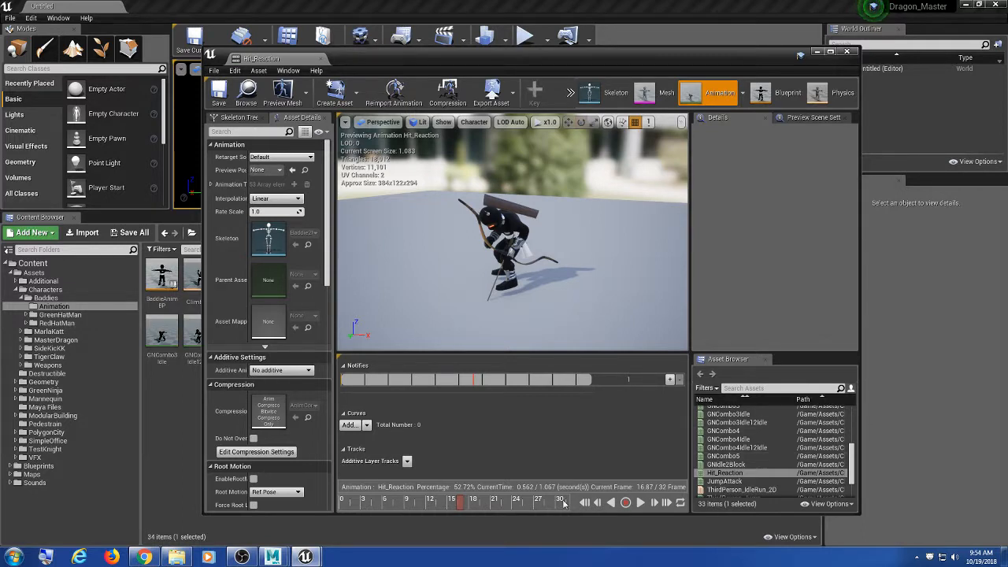
pyautogui.moveTo(469, 504); pyautogui.dragTo(526, 504)
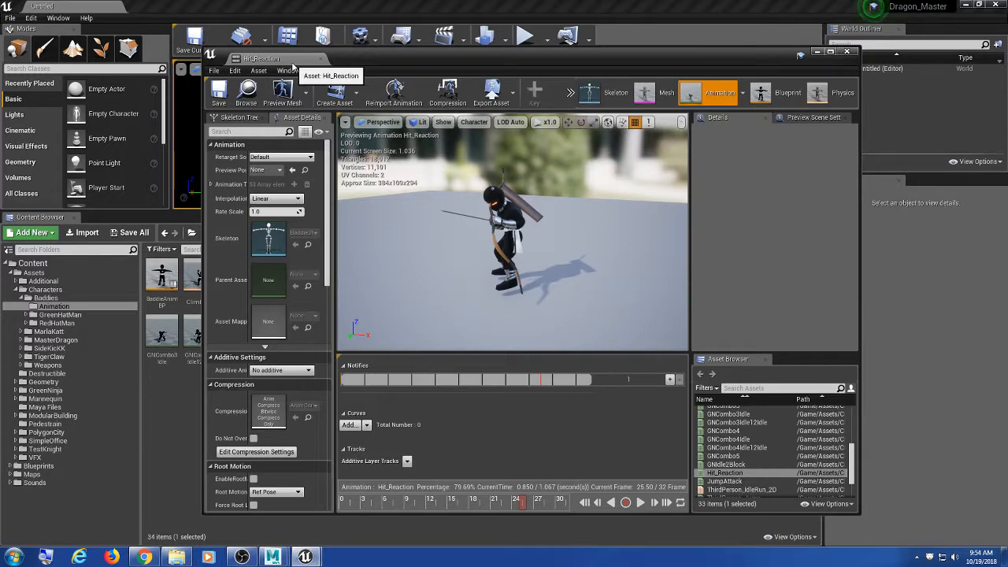
# Step: Dock the editor back and enlarge the asset browser to list all 33 animations
pyautogui.moveTo(292, 63); pyautogui.dragTo(271, 5)
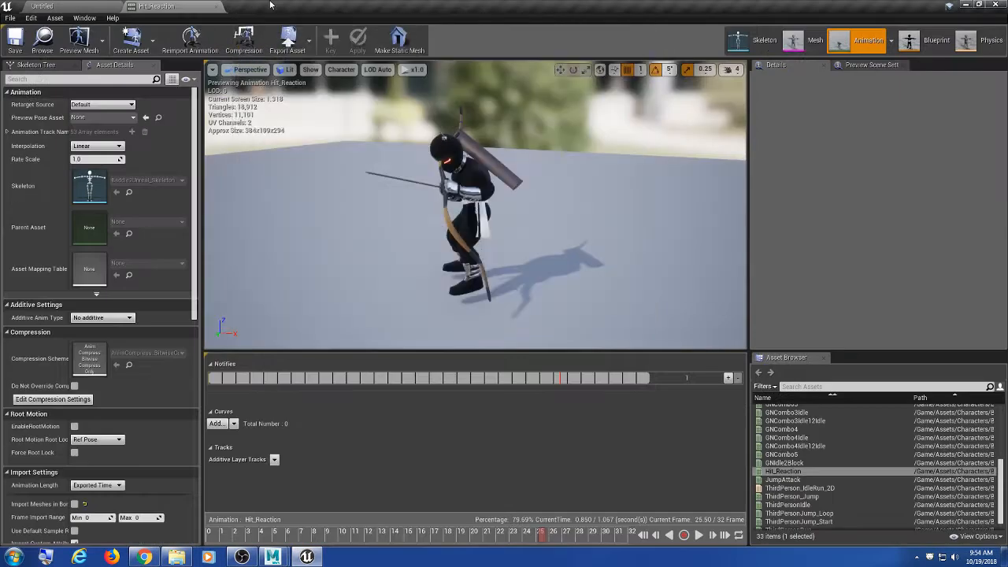
pyautogui.click(142, 557)
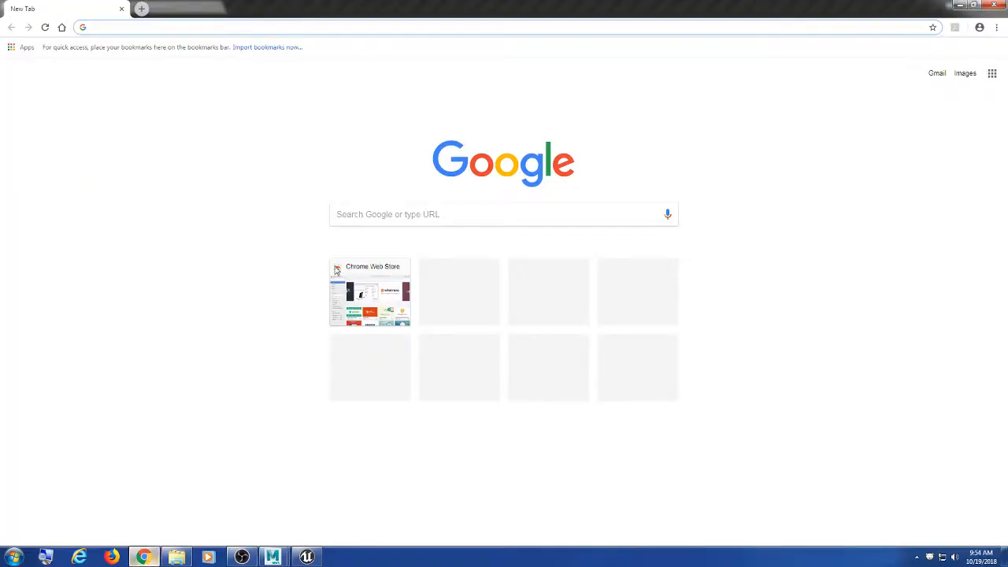
pyautogui.click(959, 5)
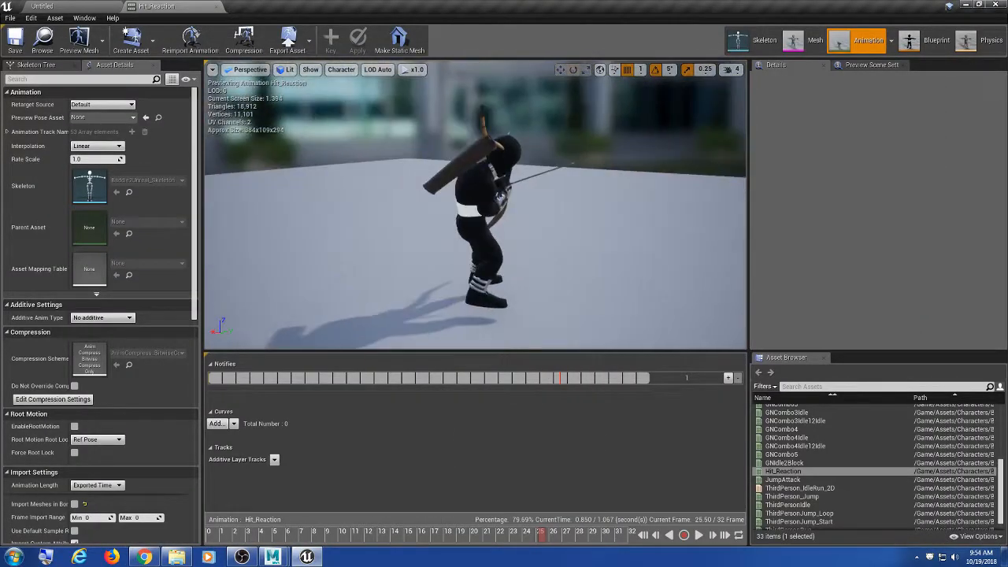
pyautogui.scroll(5, 496, 191)
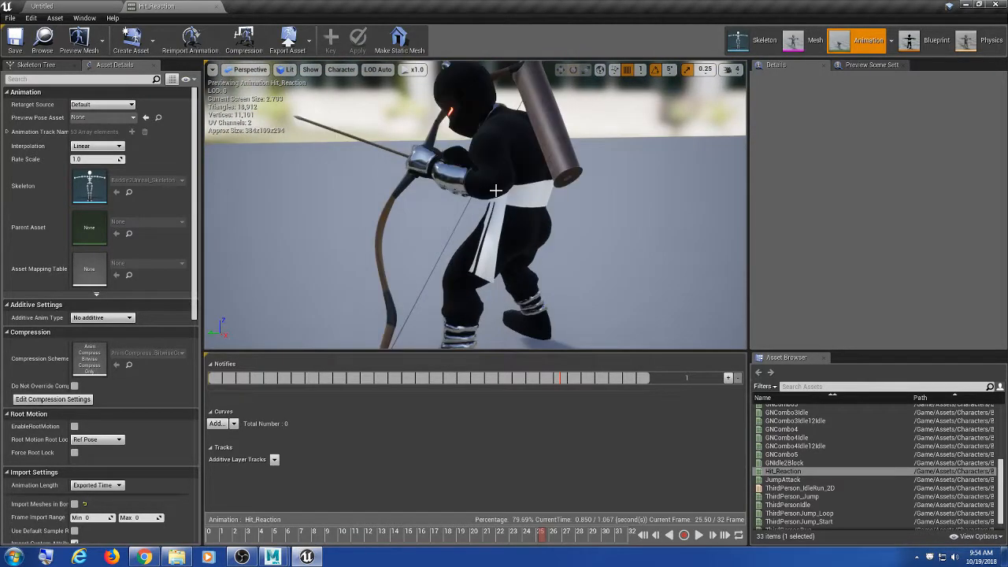
pyautogui.scroll(-3, 496, 190)
pyautogui.keyDown('alt'); pyautogui.moveTo(446, 198); pyautogui.dragTo(420, 203); pyautogui.keyUp('alt')
pyautogui.scroll(-2, 447, 200)
pyautogui.scroll(-3, 419, 203)
pyautogui.scroll(3, 418, 203)
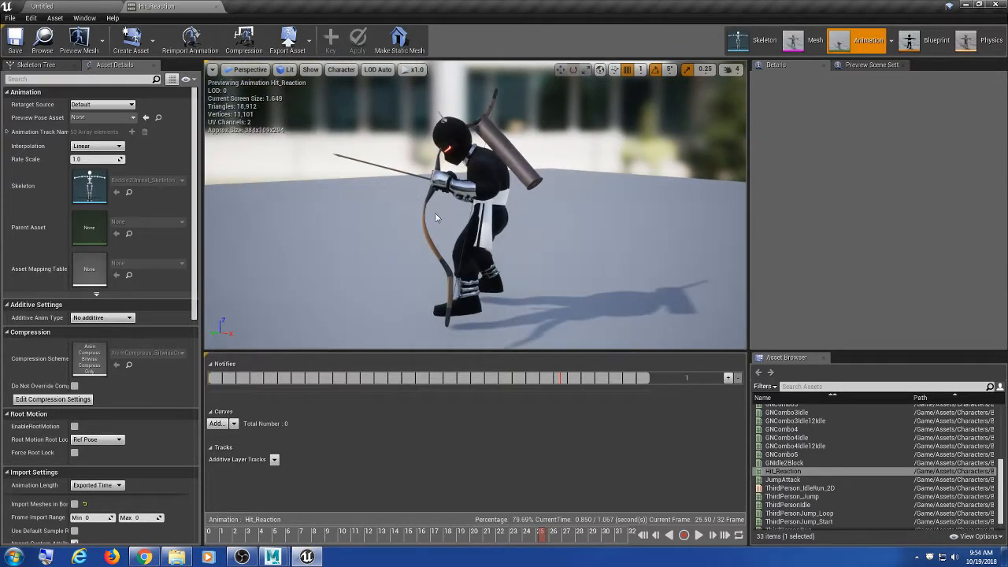
pyautogui.moveTo(874, 352); pyautogui.dragTo(874, 192)
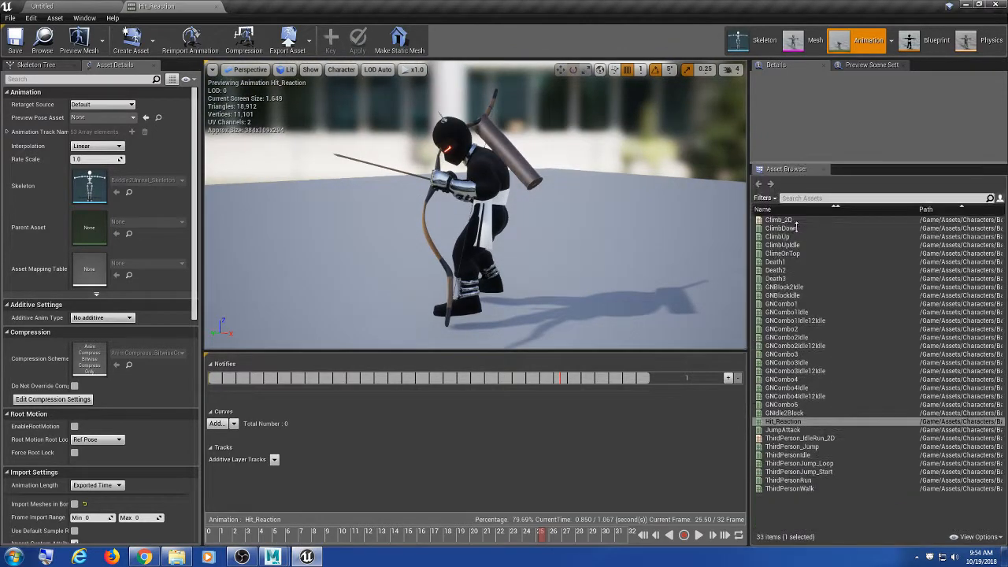
# Step: Load mixamo.com in the web browser
pyautogui.click(144, 557)
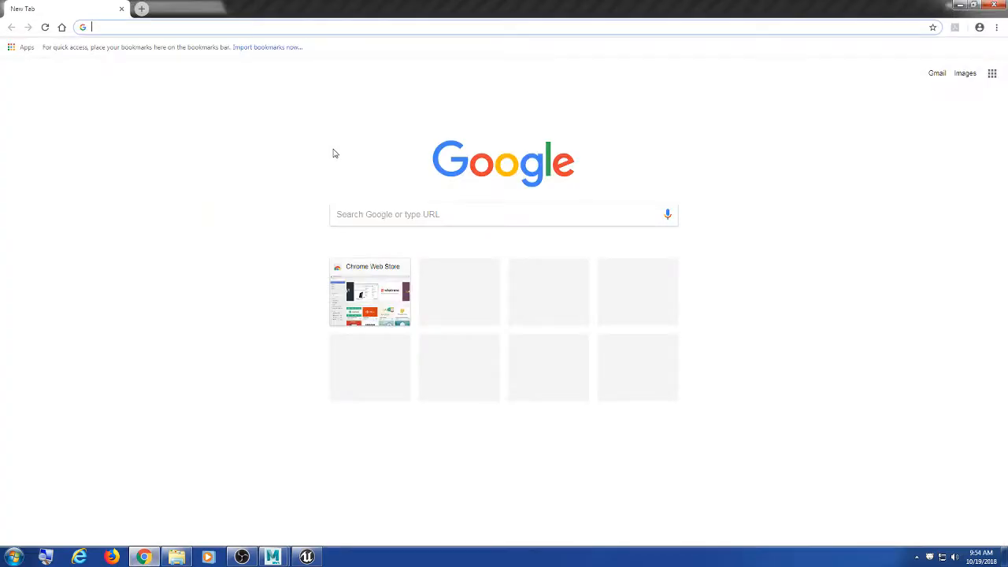
pyautogui.write('mix')
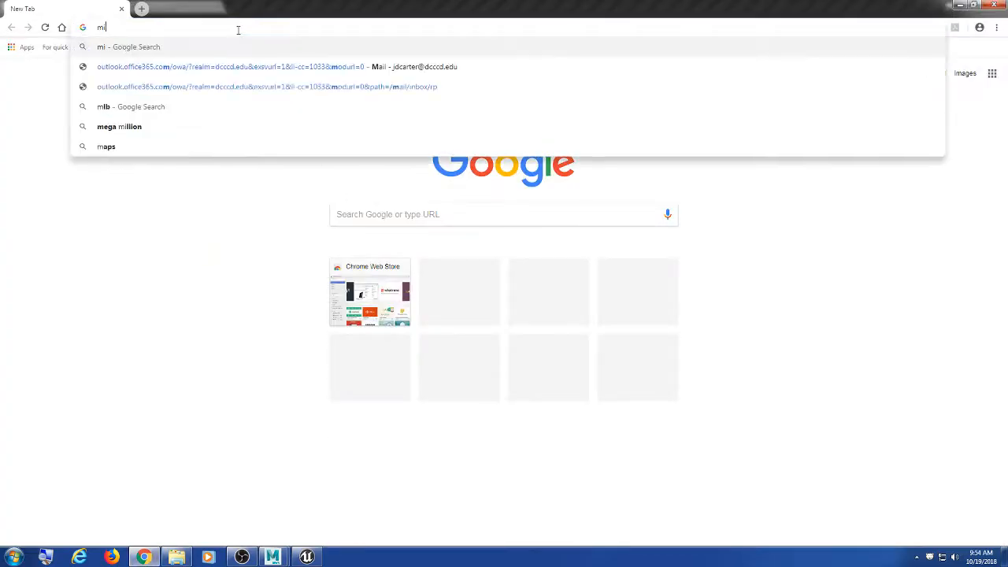
pyautogui.write('amo.com')
pyautogui.press('Return')
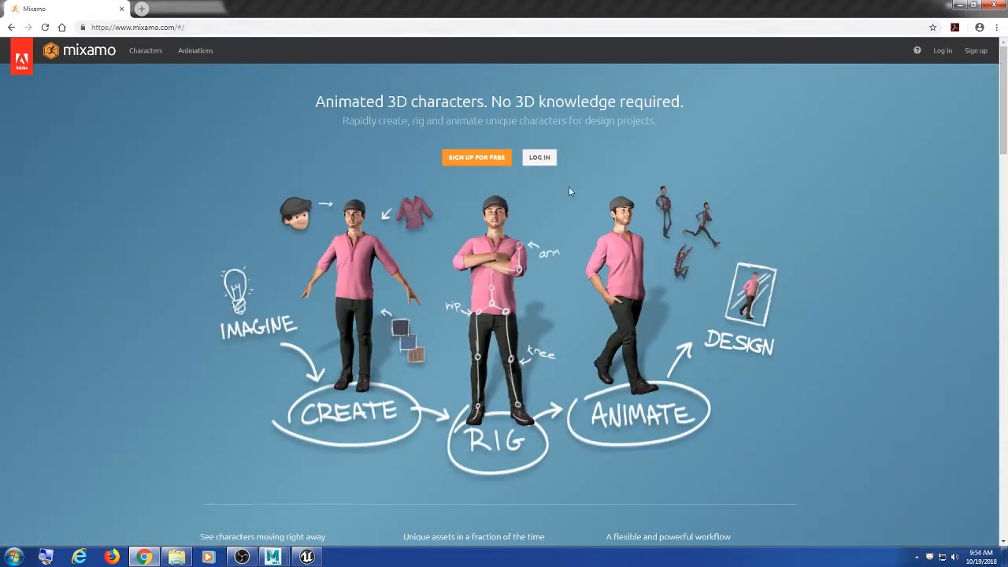
# Step: Sign in with the Adobe ID account password and decline saving the password
pyautogui.click(544, 158)
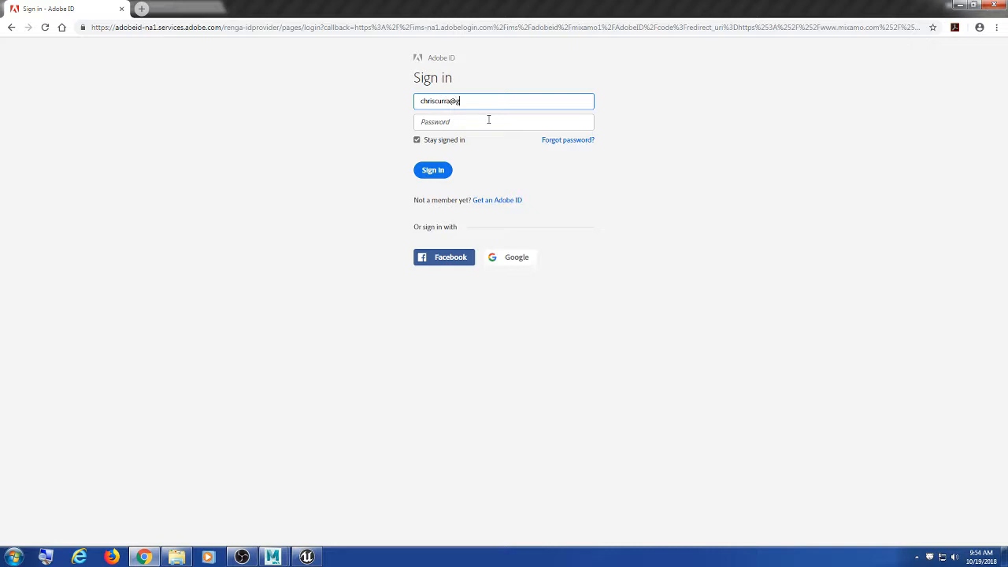
pyautogui.click(489, 119)
pyautogui.write('•')
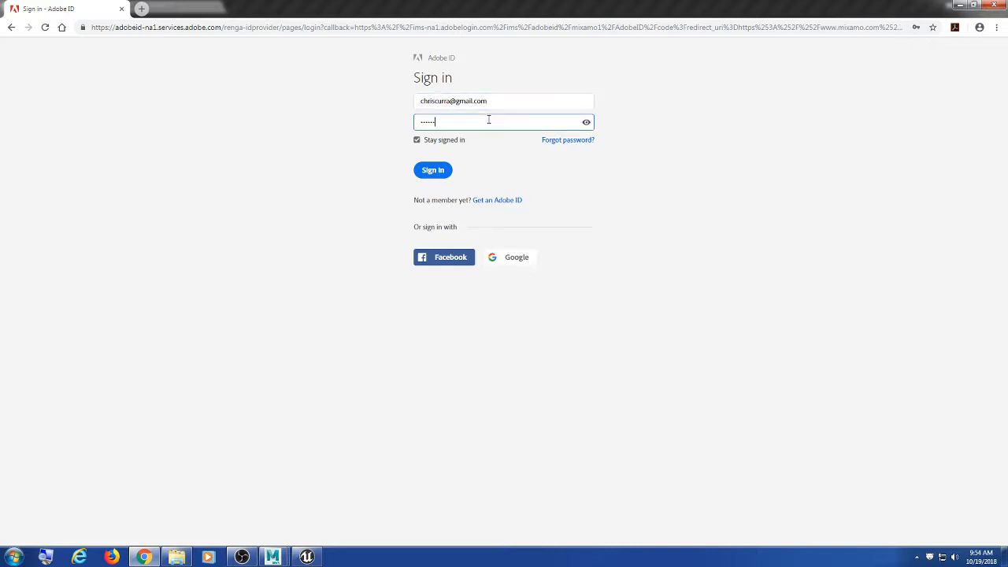
pyautogui.press('Return')
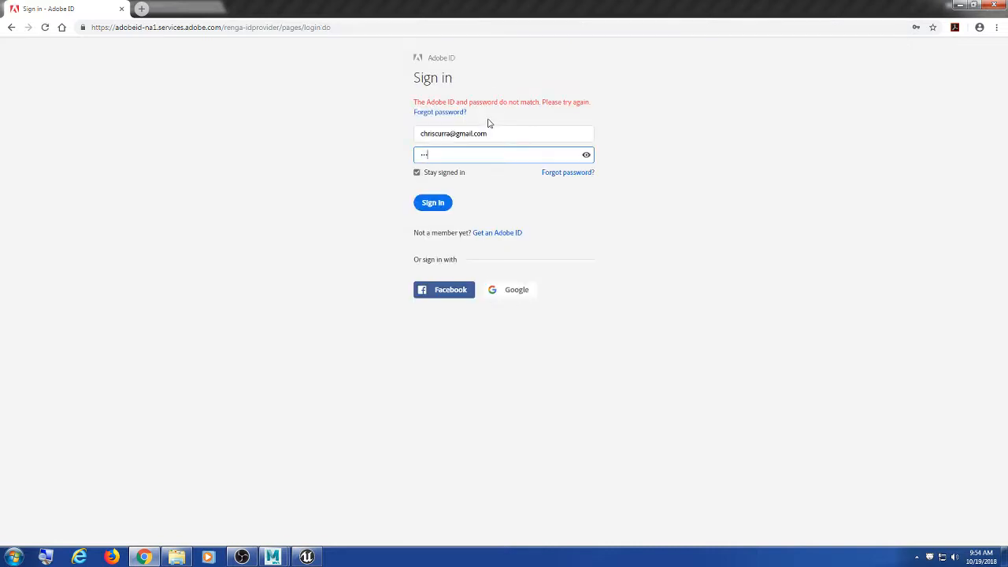
pyautogui.press('Return')
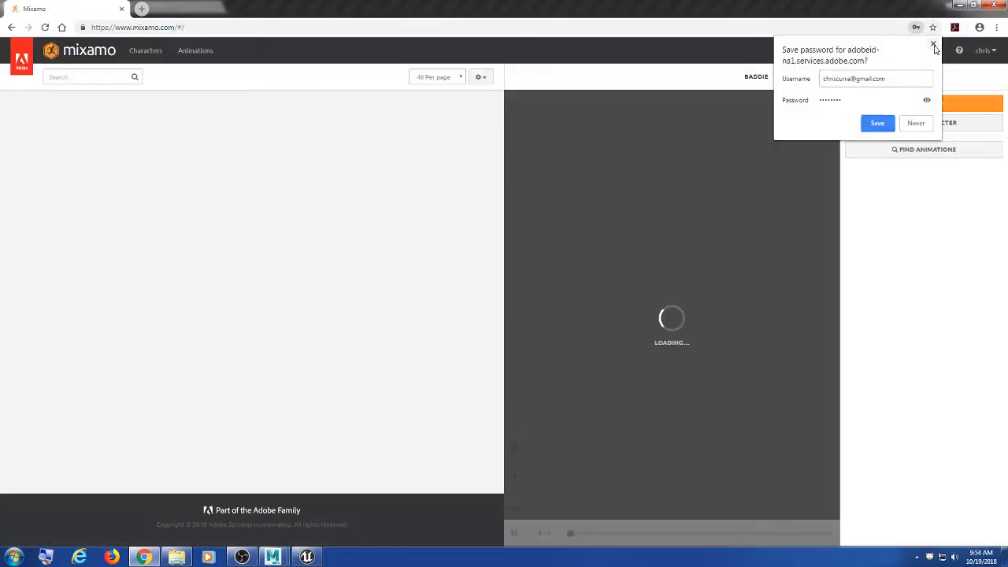
pyautogui.click(934, 45)
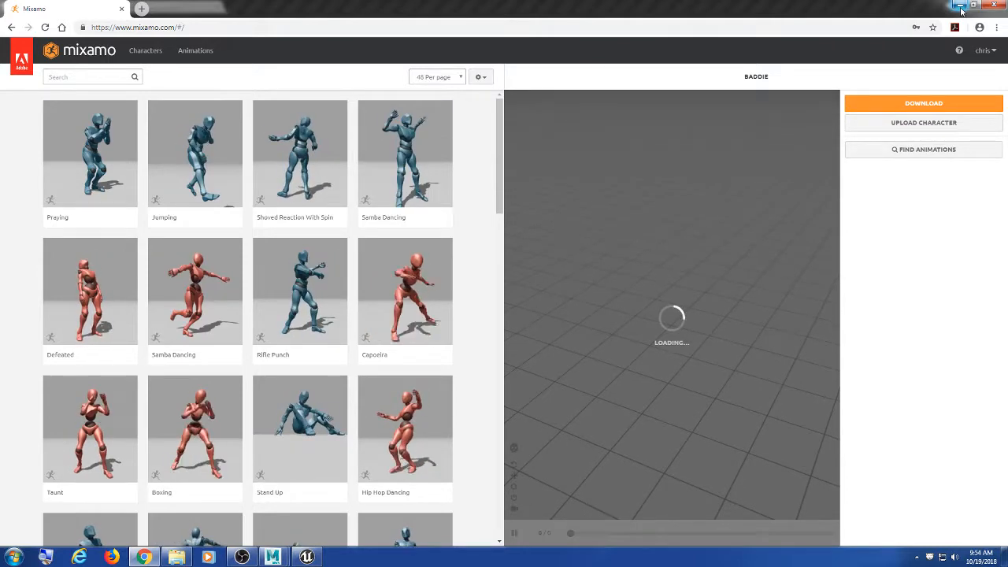
# Step: Search the Mixamo animations for 'bow', then for 'staff'
pyautogui.click(103, 77)
pyautogui.write('bow')
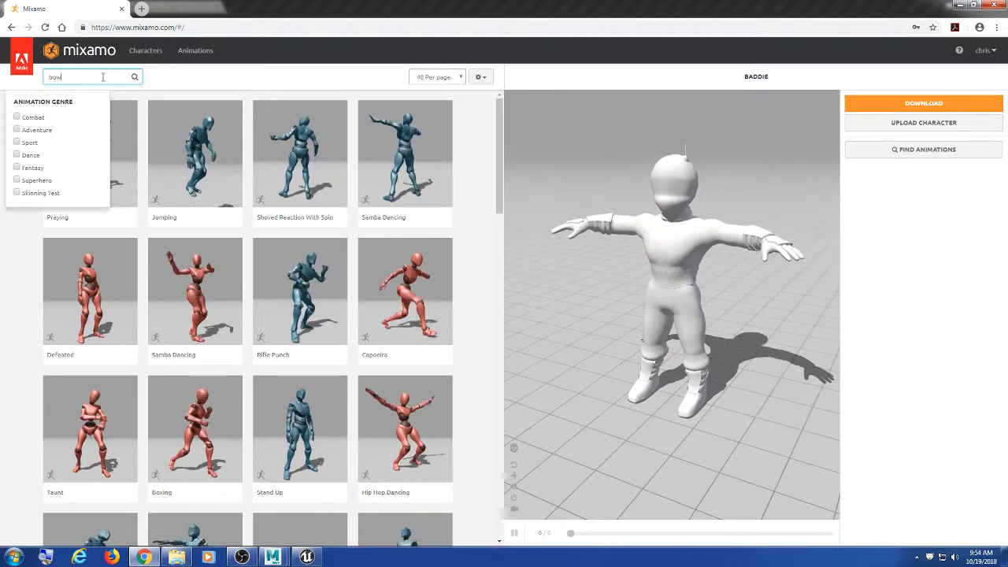
pyautogui.press('Return')
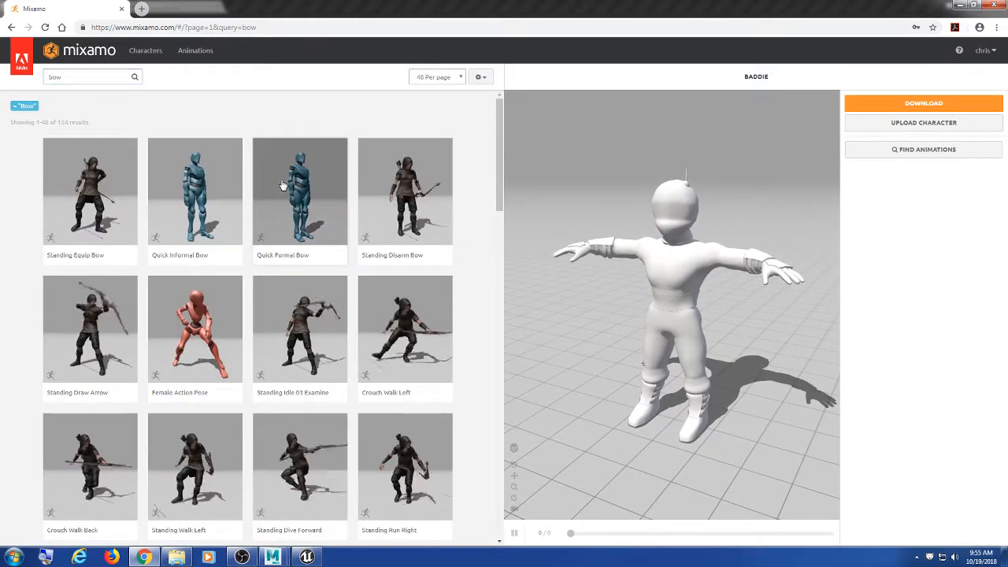
pyautogui.click(82, 77)
pyautogui.press('BackSpace')
pyautogui.press('BackSpace')
pyautogui.press('BackSpace')
pyautogui.write('staff')
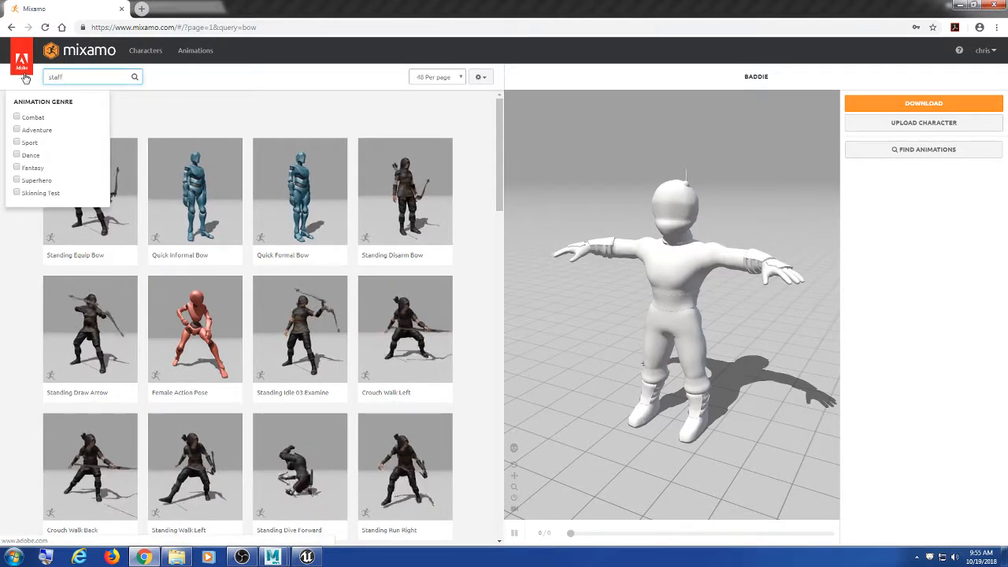
pyautogui.press('Return')
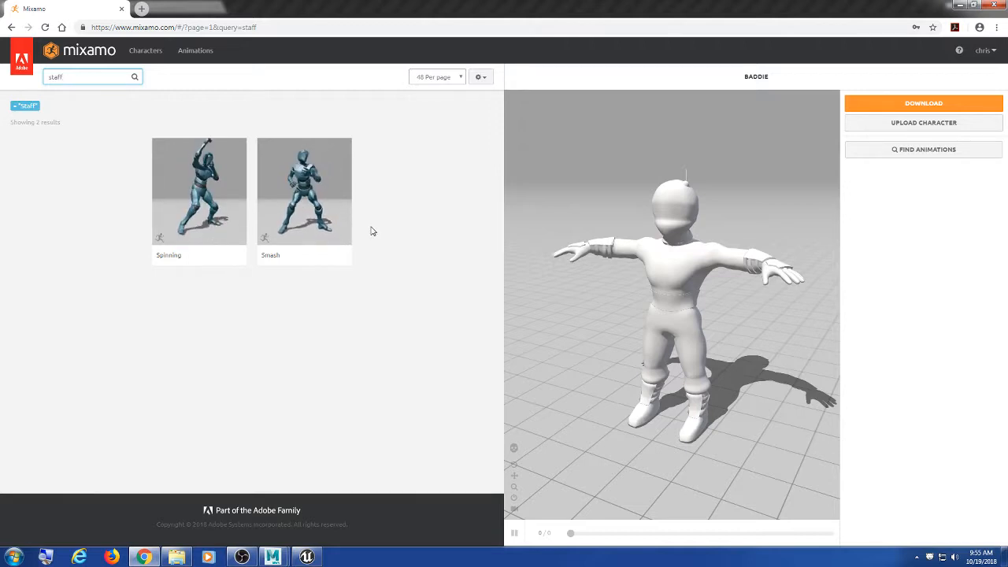
# Step: Apply the Smash animation to the Baddie, scrub to frame 60, and begin a new search
pyautogui.click(307, 206)
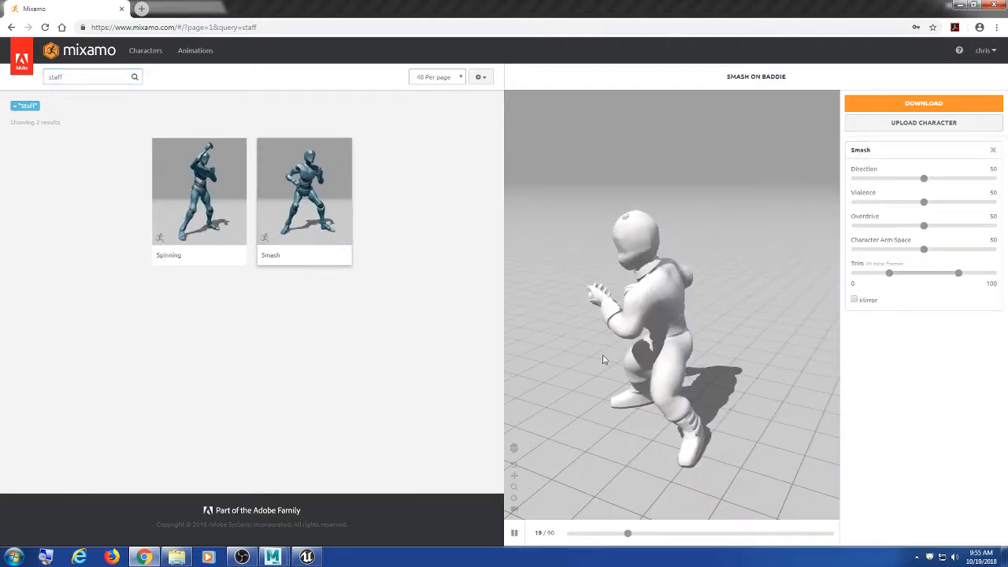
pyautogui.moveTo(691, 368); pyautogui.dragTo(846, 351)
pyautogui.moveTo(729, 347); pyautogui.dragTo(698, 345)
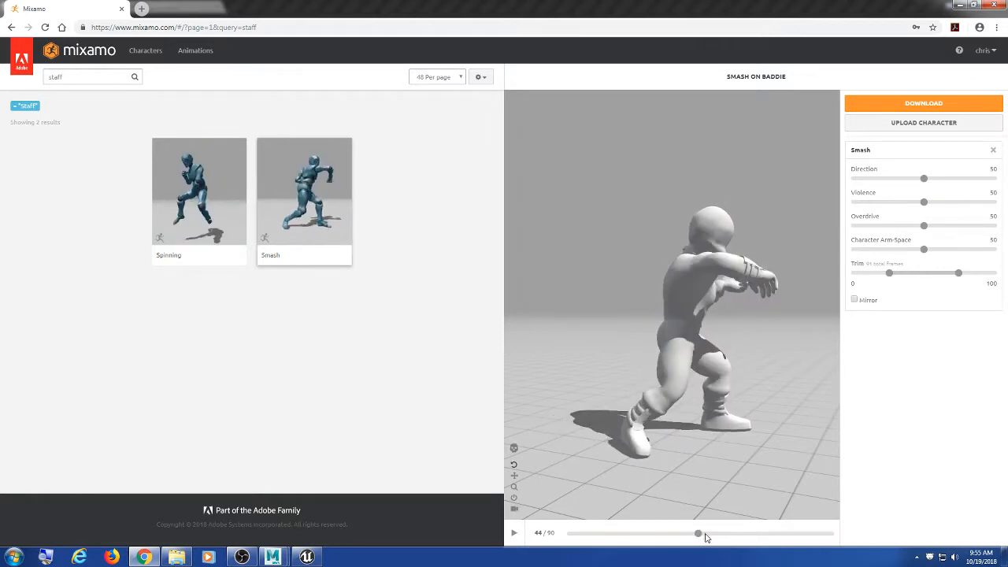
pyautogui.moveTo(718, 539); pyautogui.dragTo(578, 536)
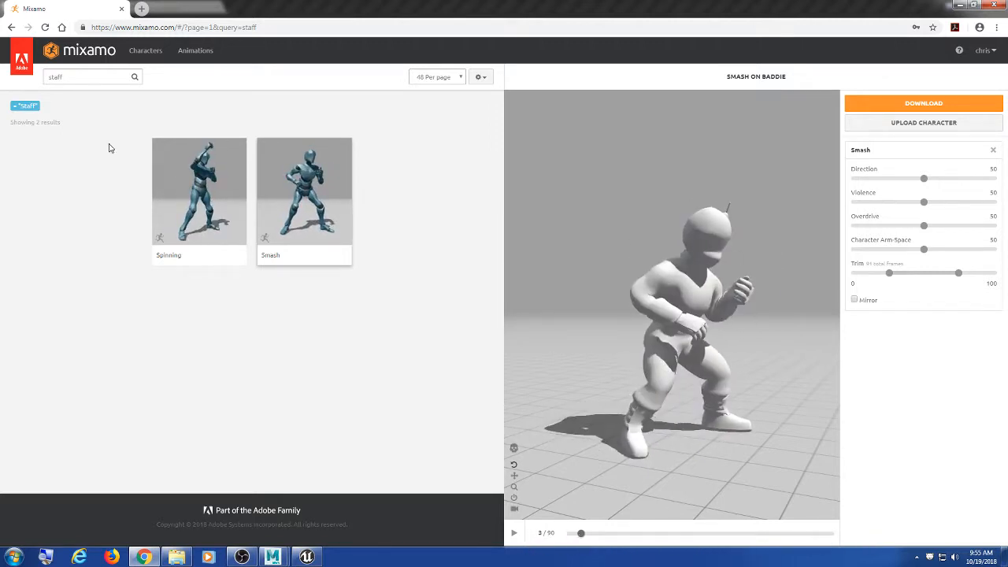
pyautogui.click(91, 79)
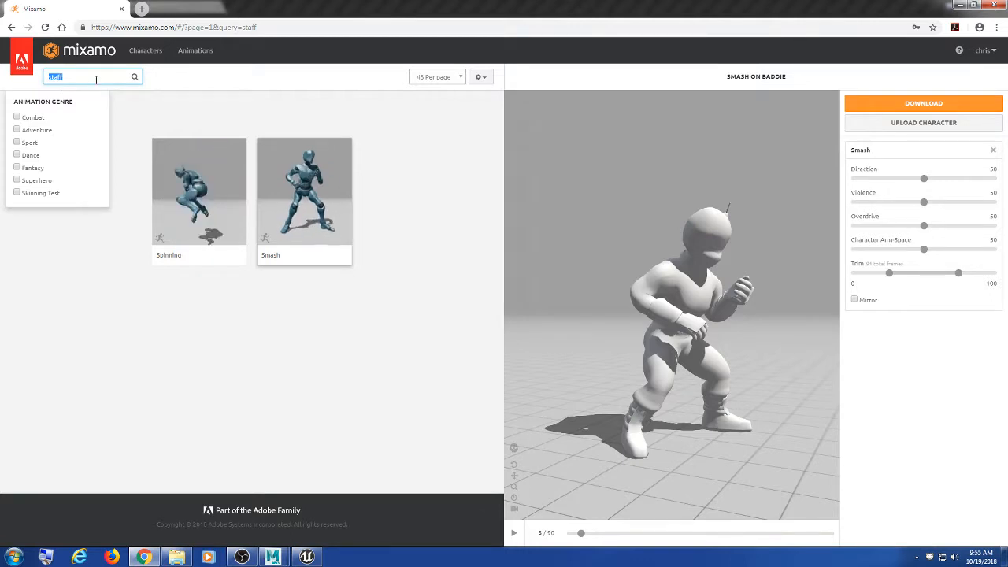
pyautogui.click(350, 101)
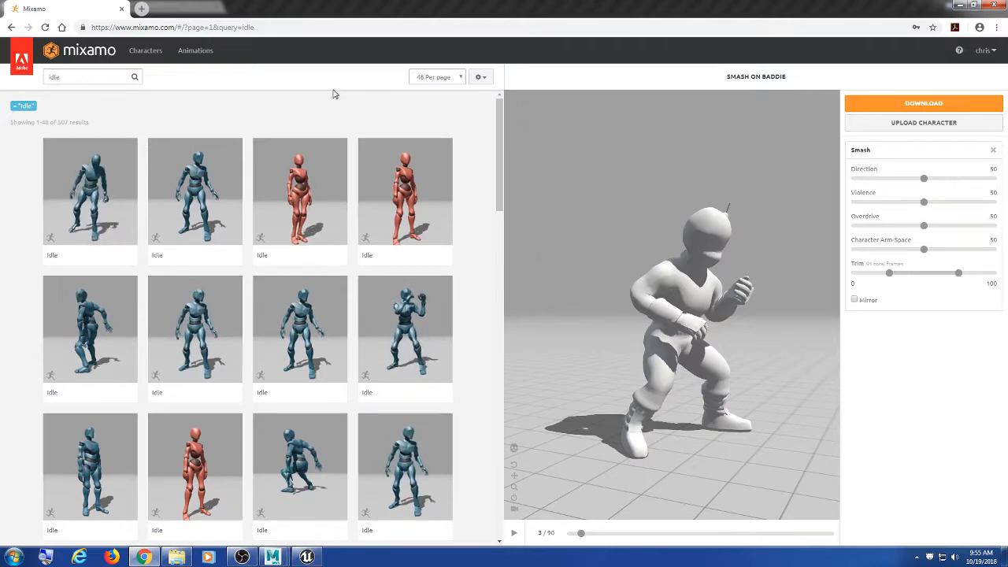
# Step: Close the Mixamo browser and orbit the Hit_Reaction preview, making the viewport taller
pyautogui.click(991, 8)
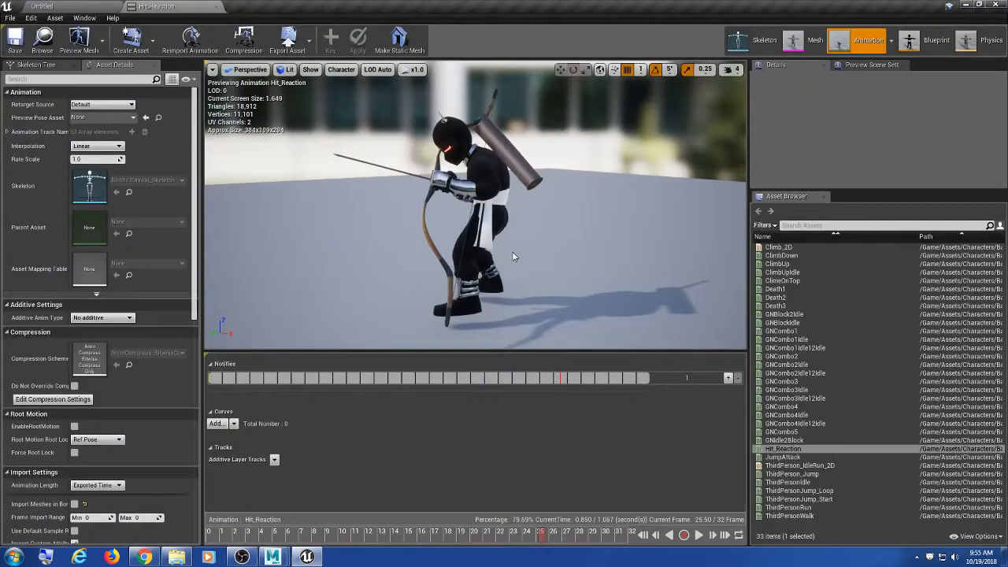
pyautogui.keyDown('alt'); pyautogui.moveTo(530, 250); pyautogui.dragTo(433, 261); pyautogui.keyUp('alt')
pyautogui.keyDown('alt'); pyautogui.moveTo(476, 205); pyautogui.dragTo(417, 260); pyautogui.keyUp('alt')
pyautogui.keyDown('alt'); pyautogui.moveTo(623, 272); pyautogui.dragTo(570, 241); pyautogui.keyUp('alt')
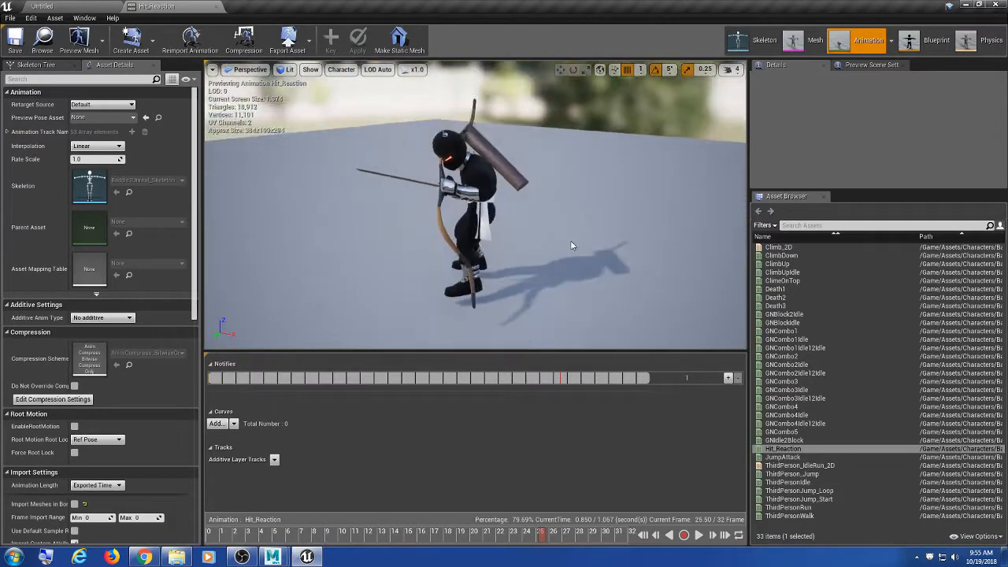
pyautogui.scroll(4, 569, 240)
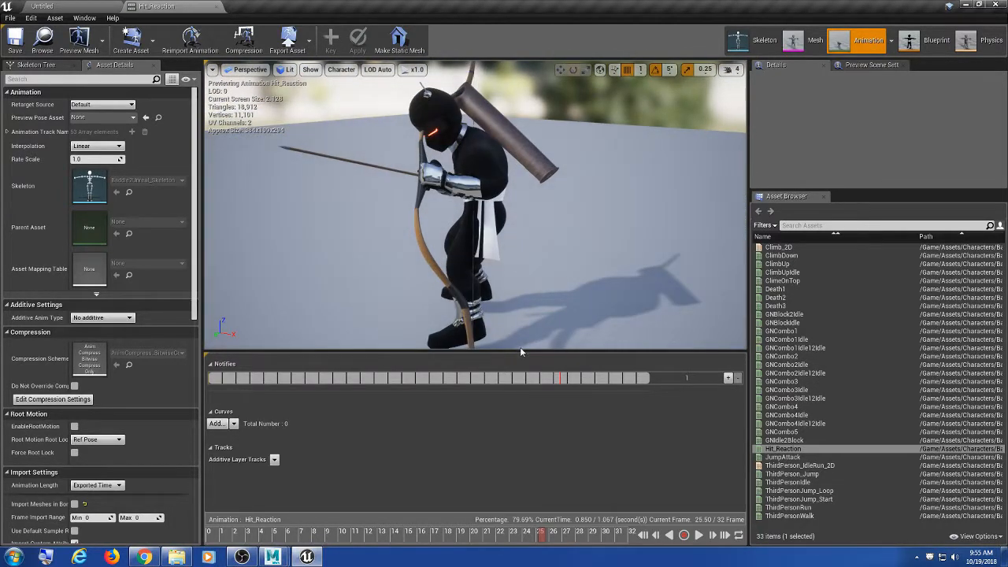
pyautogui.moveTo(522, 350); pyautogui.dragTo(521, 372)
pyautogui.keyDown('alt'); pyautogui.moveTo(504, 268); pyautogui.dragTo(354, 252); pyautogui.keyUp('alt')
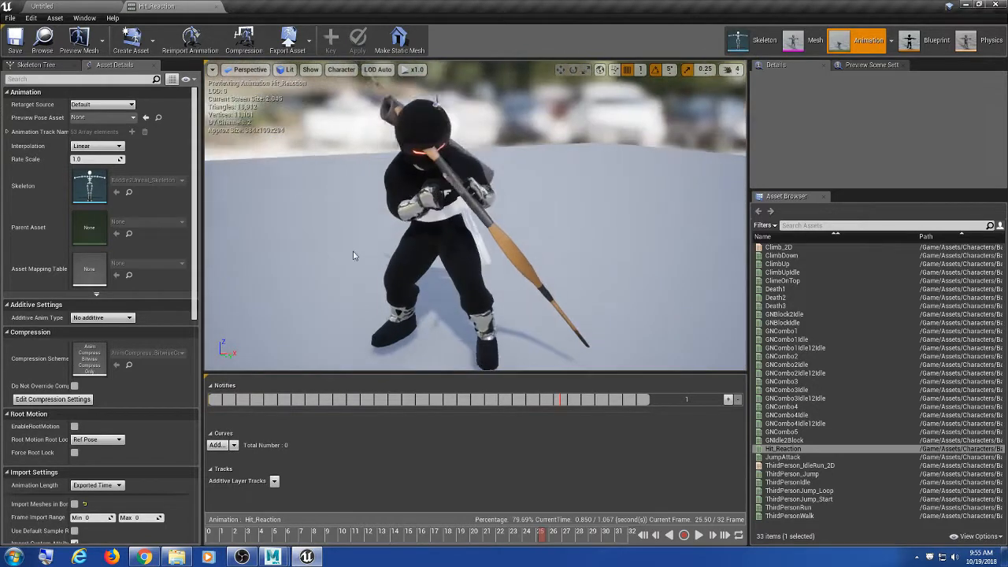
pyautogui.scroll(-3, 351, 255)
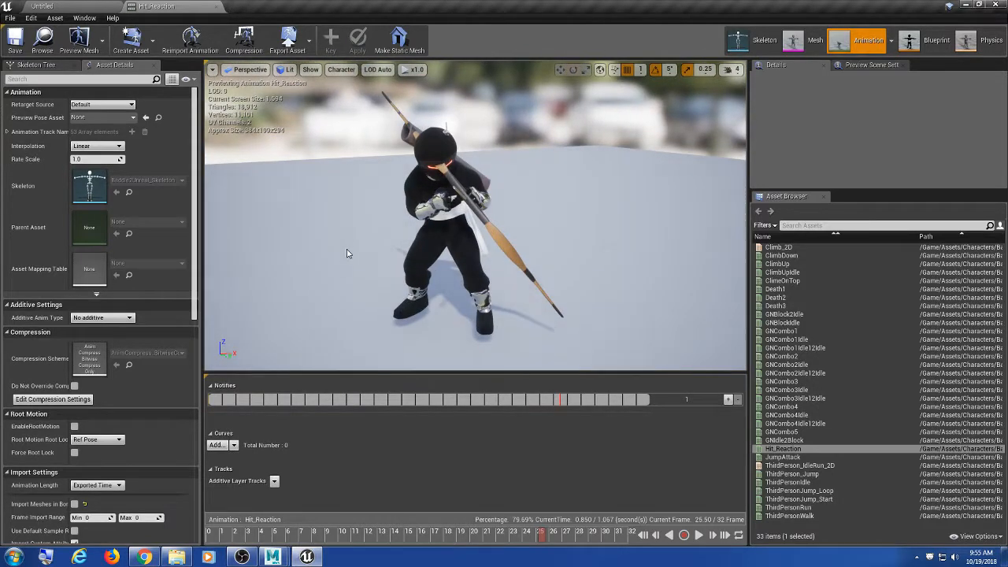
pyautogui.keyDown('alt'); pyautogui.moveTo(340, 232); pyautogui.dragTo(579, 193); pyautogui.keyUp('alt')
pyautogui.keyDown('alt'); pyautogui.moveTo(504, 211); pyautogui.dragTo(465, 214); pyautogui.keyUp('alt')
# Step: Orbit the paused archer from its left side around to its back, zooming in and out
pyautogui.scroll(4, 447, 218)
pyautogui.scroll(-2, 448, 218)
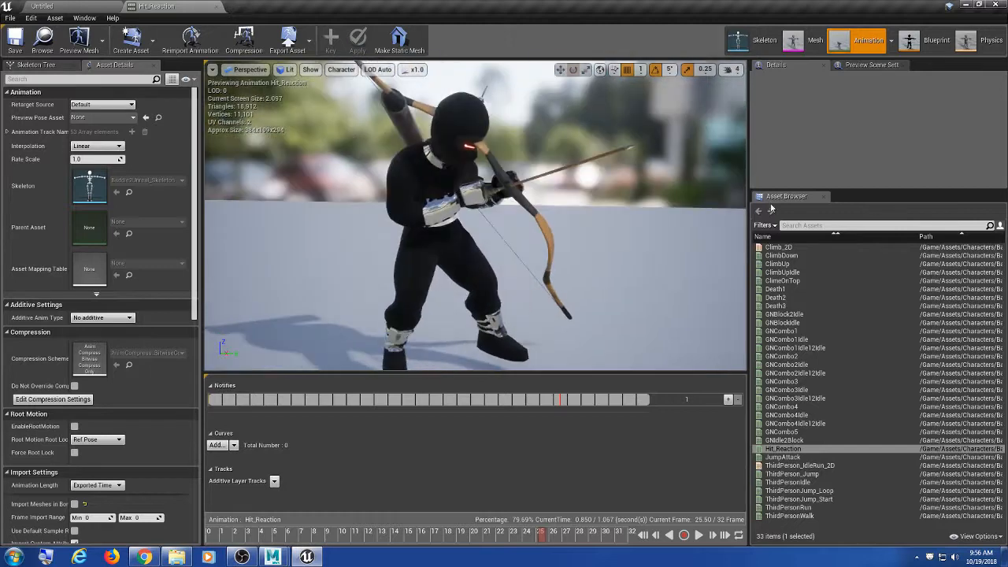
pyautogui.moveTo(886, 189); pyautogui.dragTo(886, 181)
pyautogui.keyDown('alt'); pyautogui.moveTo(504, 158); pyautogui.dragTo(299, 166); pyautogui.keyUp('alt')
pyautogui.scroll(4, 504, 158)
pyautogui.scroll(-4, 504, 158)
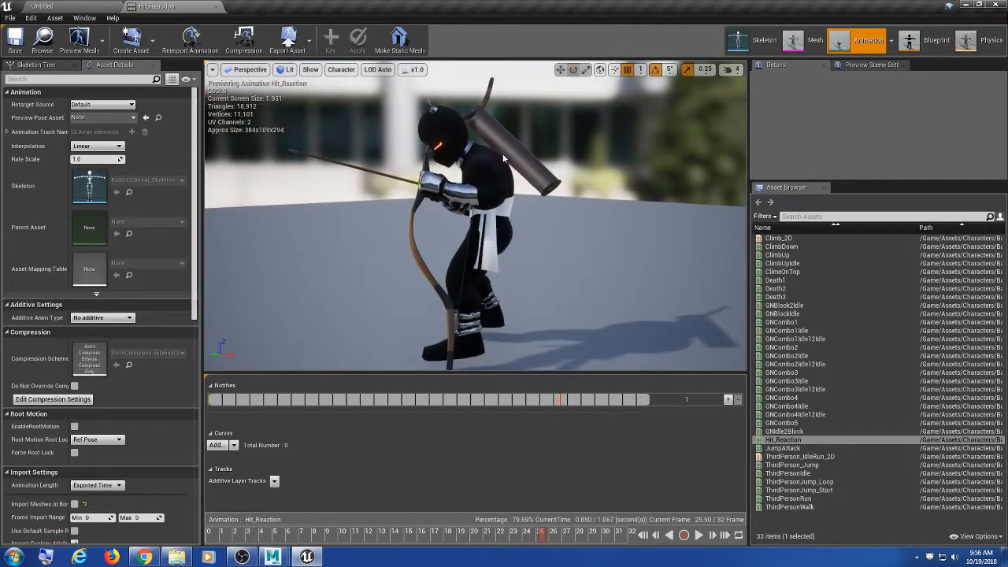
pyautogui.keyDown('alt'); pyautogui.moveTo(504, 158); pyautogui.dragTo(677, 161); pyautogui.keyUp('alt')
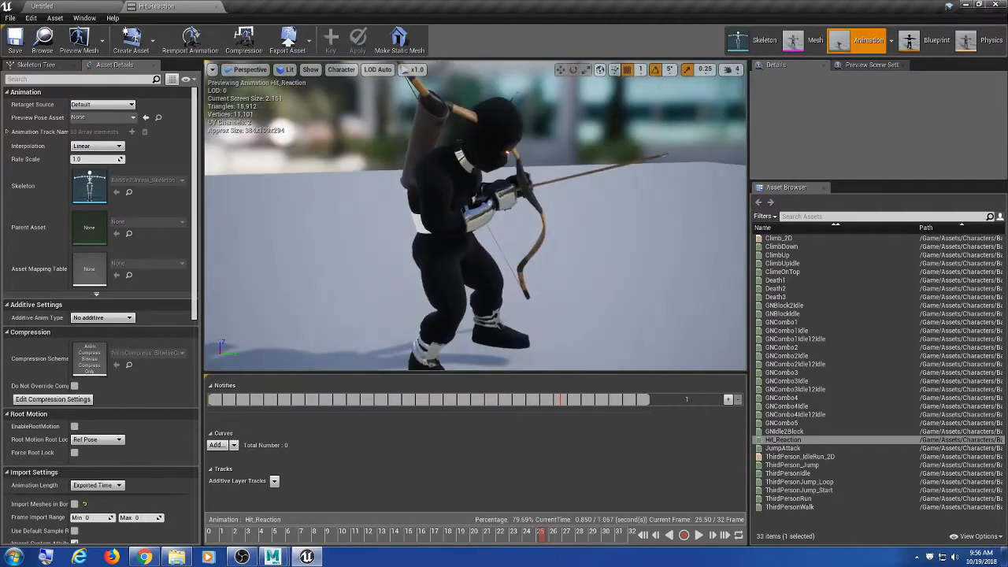
pyautogui.keyDown('alt'); pyautogui.moveTo(340, 144); pyautogui.dragTo(625, 192); pyautogui.keyUp('alt')
pyautogui.scroll(-3, 625, 191)
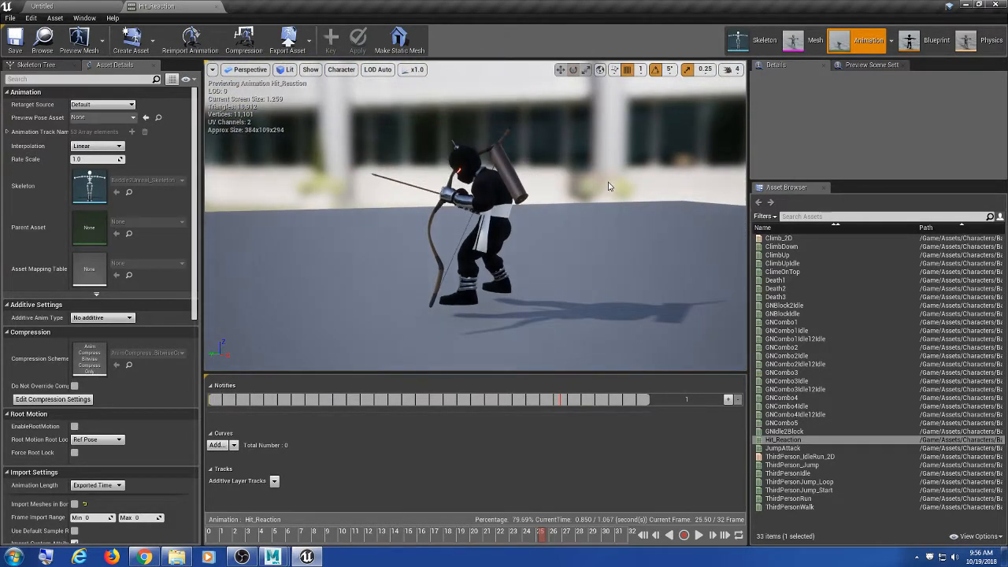
pyautogui.scroll(2, 608, 186)
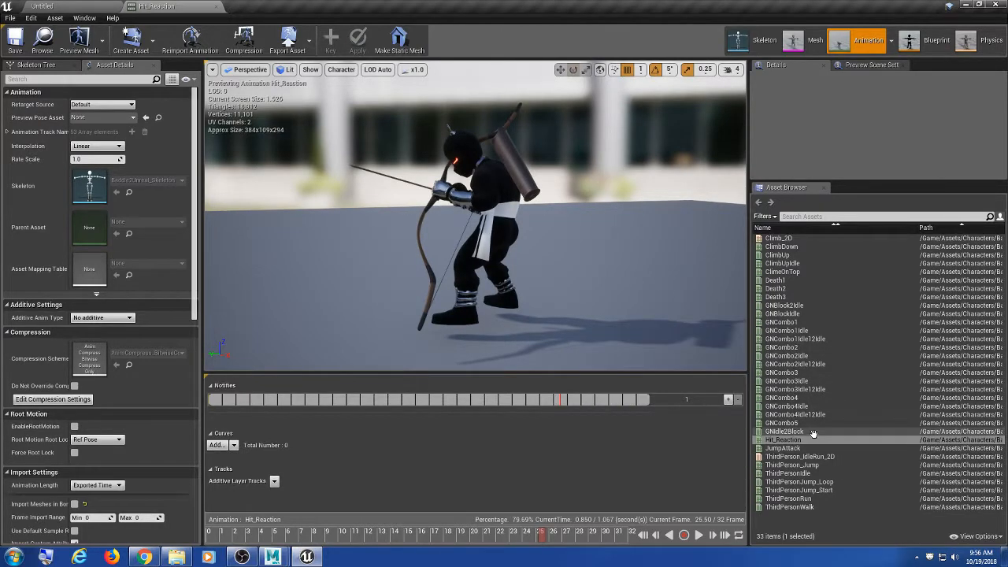
# Step: Preview ThirdPersonIdle on the archer and orbit around the character
pyautogui.doubleClick(787, 473)
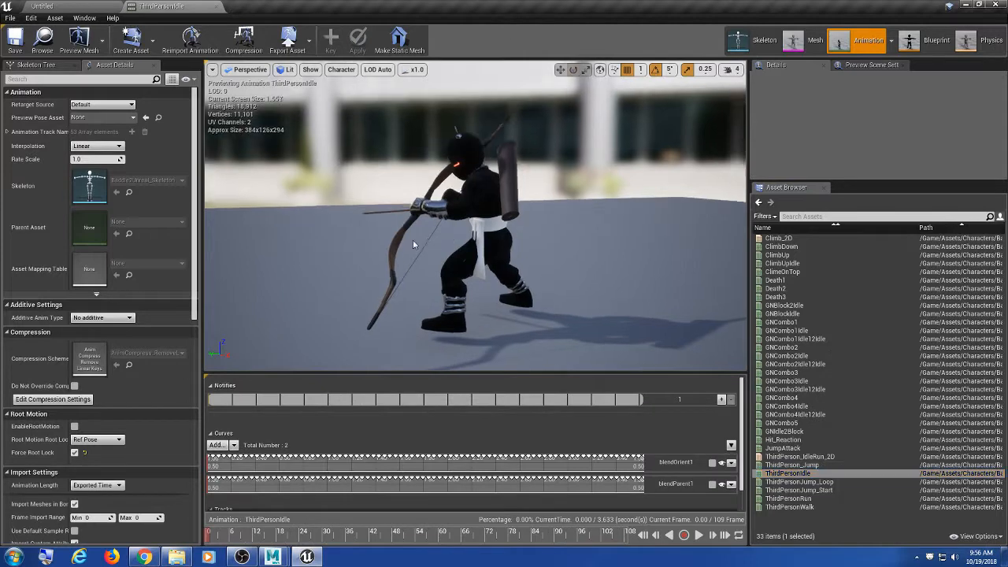
pyautogui.keyDown('alt'); pyautogui.moveTo(415, 245); pyautogui.dragTo(571, 256); pyautogui.keyUp('alt')
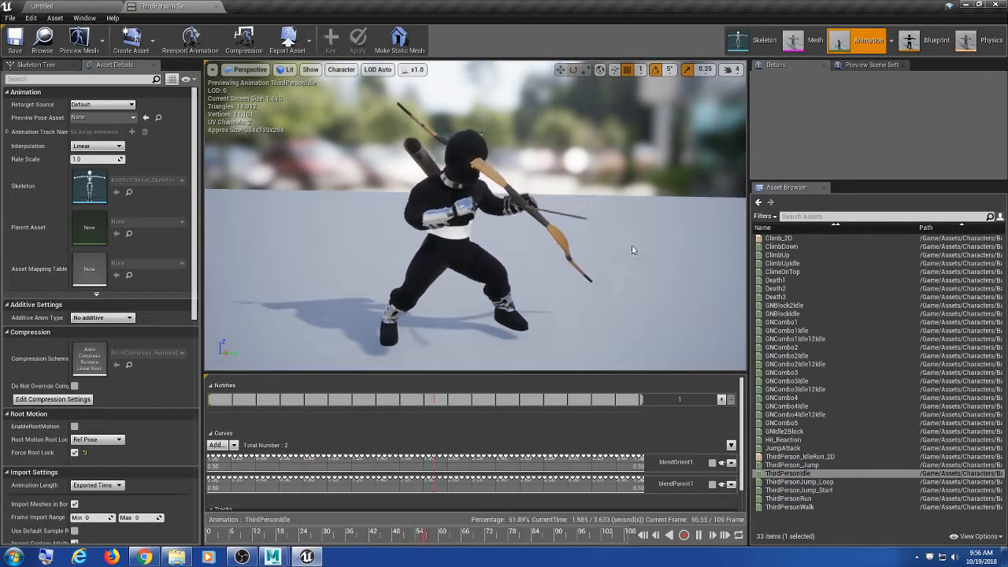
pyautogui.keyDown('alt'); pyautogui.moveTo(484, 253); pyautogui.dragTo(617, 240); pyautogui.keyUp('alt')
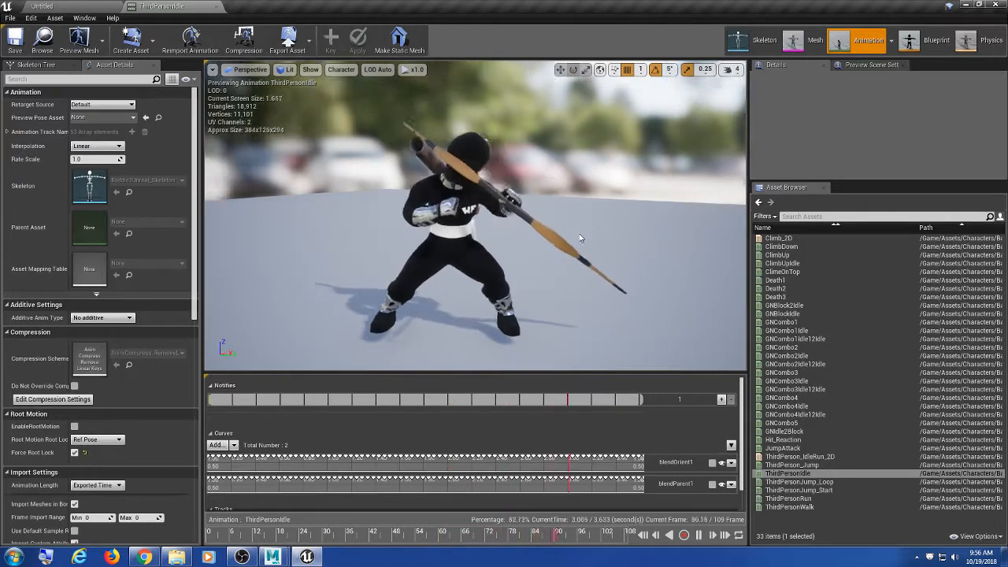
pyautogui.moveTo(556, 244); pyautogui.dragTo(577, 259)
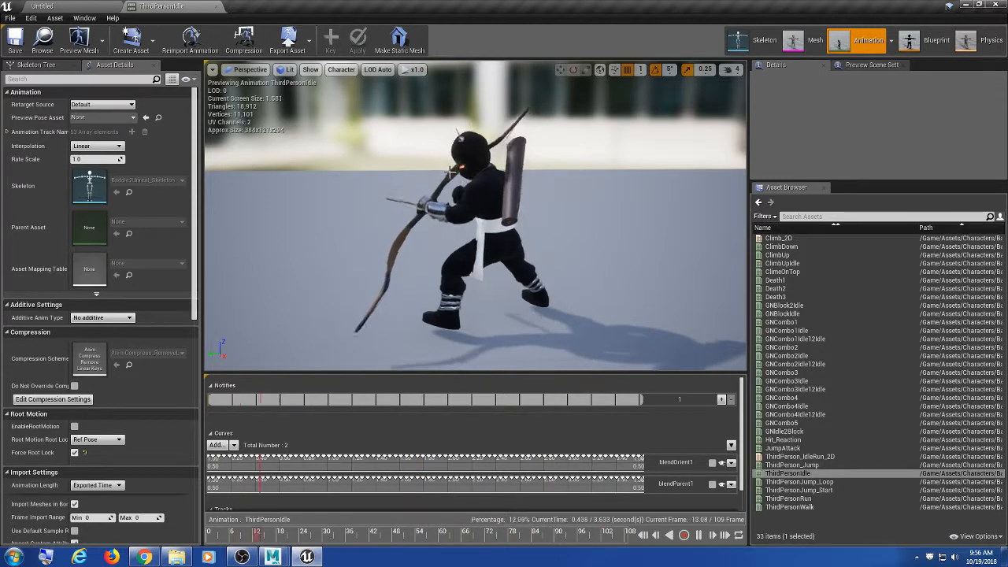
pyautogui.keyDown('alt'); pyautogui.moveTo(534, 270); pyautogui.dragTo(571, 259); pyautogui.keyUp('alt')
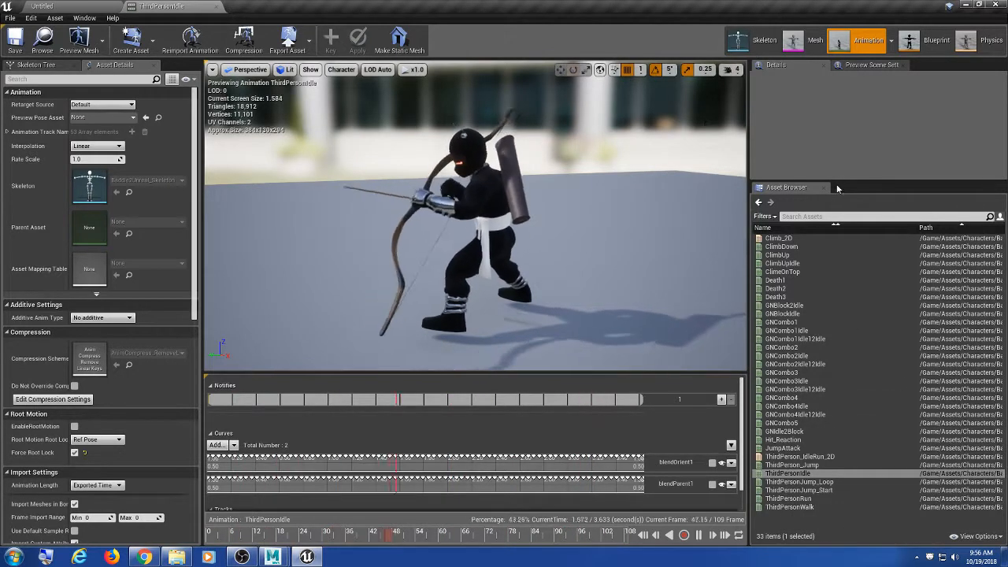
# Step: Enlarge the asset list, view the archer from the front, and switch to Skeleton mode
pyautogui.moveTo(839, 181); pyautogui.dragTo(839, 171)
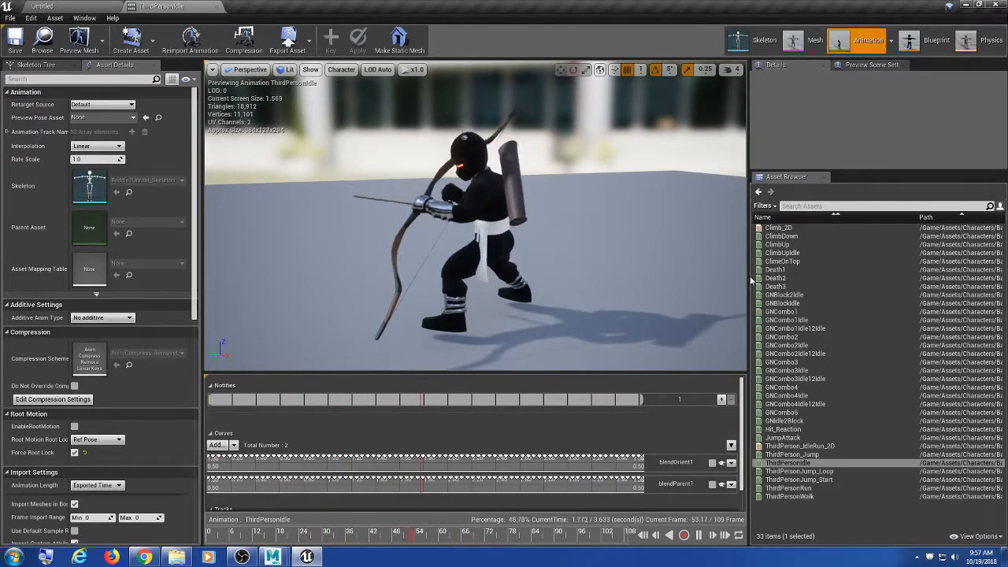
pyautogui.scroll(-3, 449, 260)
pyautogui.scroll(6, 448, 259)
pyautogui.scroll(-3, 448, 260)
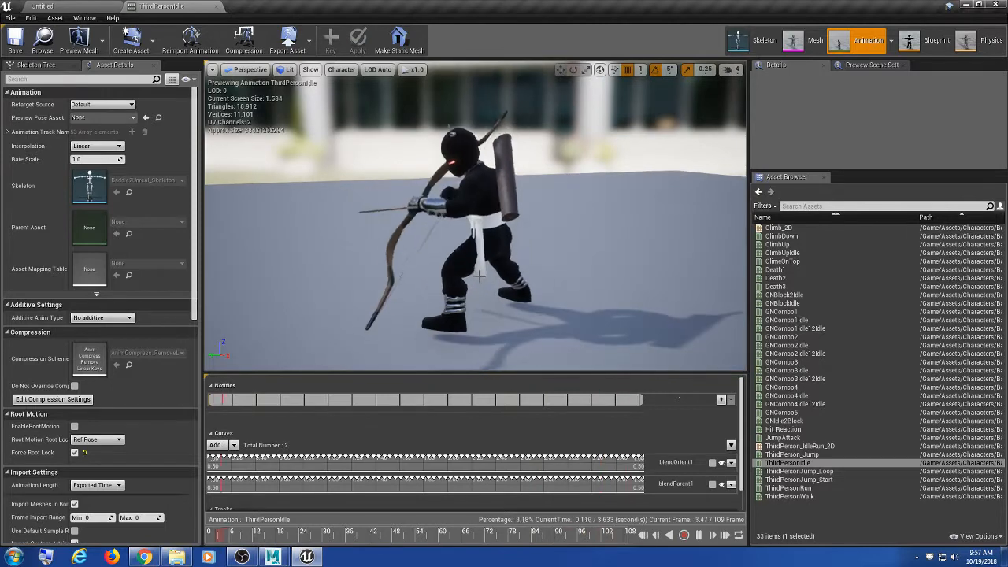
pyautogui.keyDown('alt'); pyautogui.moveTo(448, 259); pyautogui.dragTo(417, 258); pyautogui.keyUp('alt')
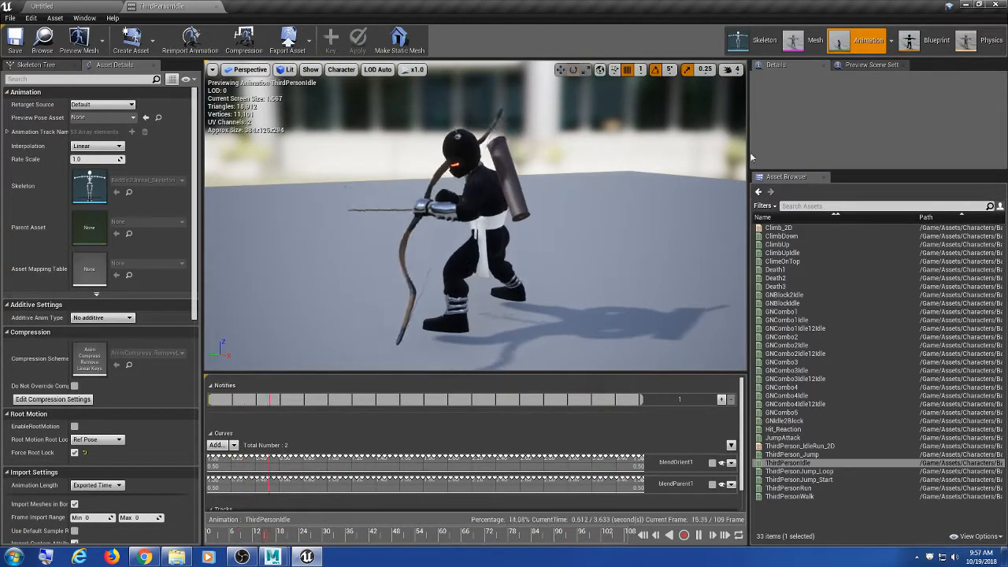
pyautogui.click(755, 40)
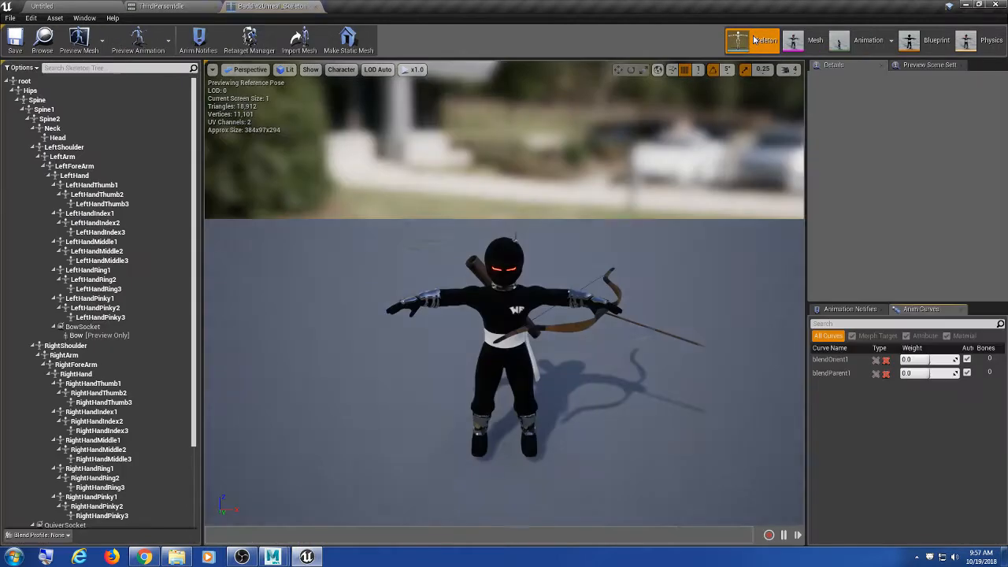
pyautogui.keyDown('alt'); pyautogui.moveTo(668, 335); pyautogui.dragTo(417, 336); pyautogui.keyUp('alt')
pyautogui.scroll(4, 667, 335)
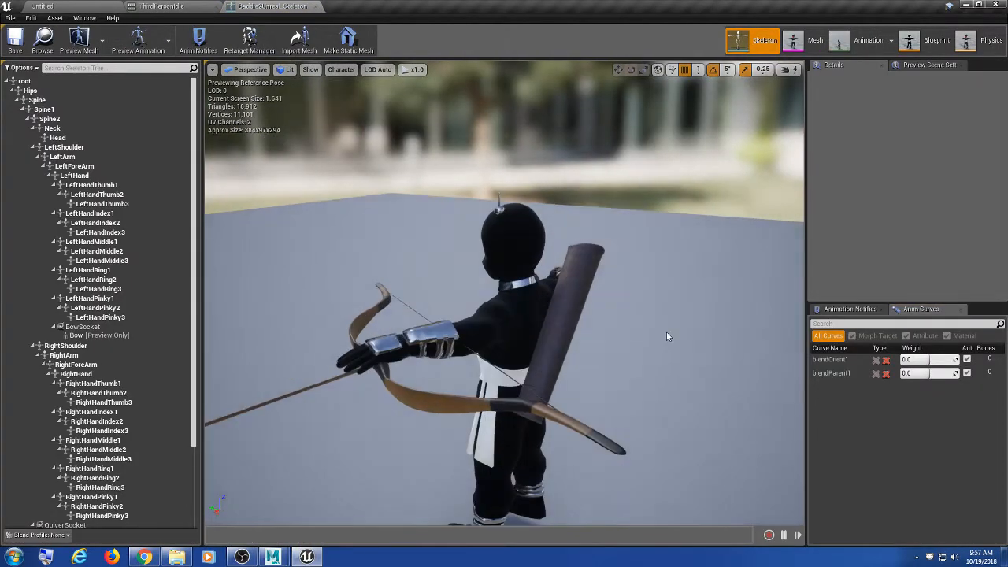
pyautogui.keyDown('alt'); pyautogui.moveTo(666, 336); pyautogui.dragTo(425, 336); pyautogui.keyUp('alt')
pyautogui.keyDown('alt'); pyautogui.moveTo(457, 363); pyautogui.dragTo(444, 285, button='middle'); pyautogui.keyUp('alt')
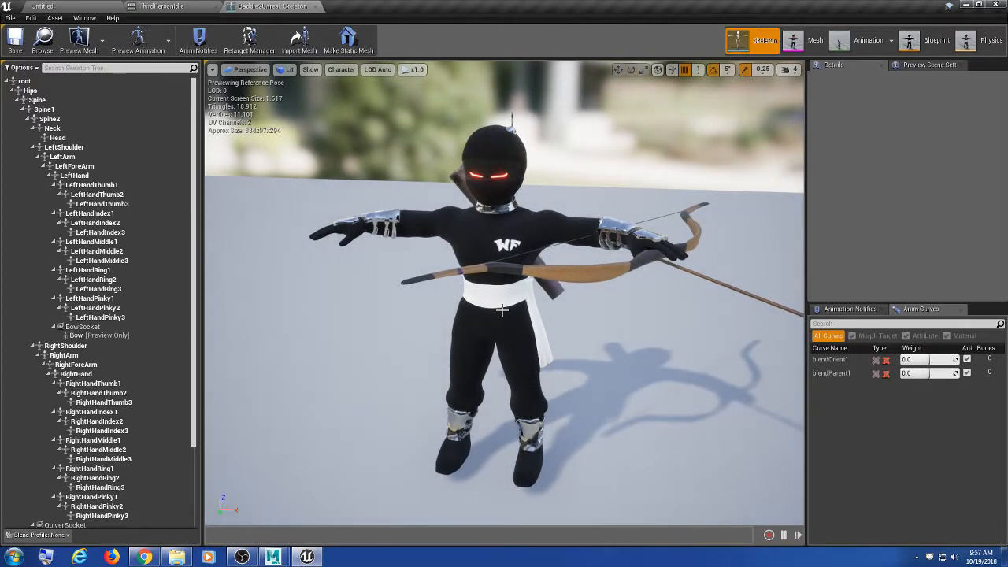
pyautogui.moveTo(501, 310)
pyautogui.keyDown('alt'); pyautogui.mouseDown()
pyautogui.moveTo(296, 296)
pyautogui.moveTo(398, 362)
pyautogui.moveTo(502, 338)
pyautogui.moveTo(559, 295)
pyautogui.moveTo(508, 304)
pyautogui.mouseUp(); pyautogui.keyUp('alt')
pyautogui.keyDown('alt'); pyautogui.moveTo(508, 303); pyautogui.dragTo(462, 273, button='middle'); pyautogui.keyUp('alt')
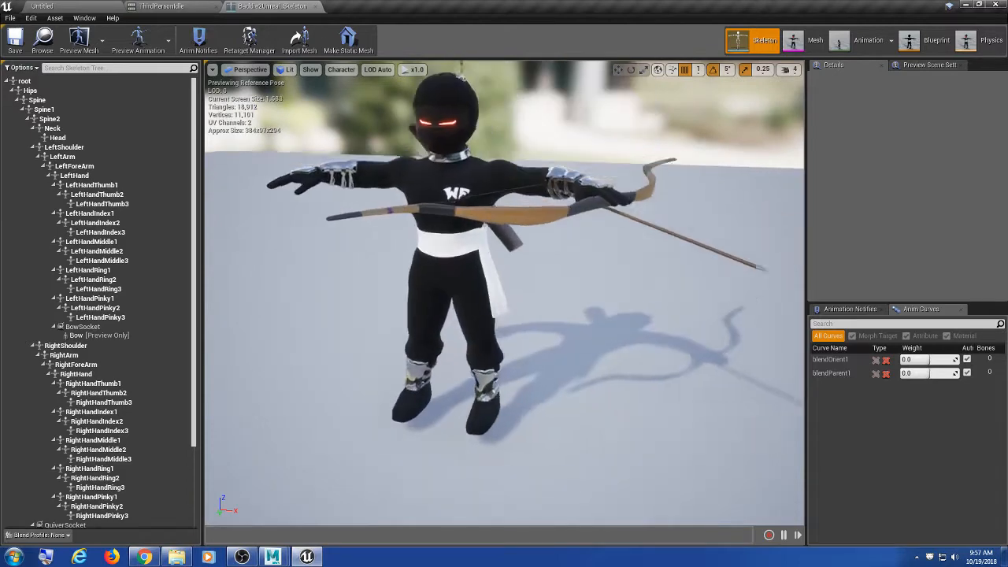
pyautogui.keyDown('alt'); pyautogui.moveTo(462, 273); pyautogui.dragTo(762, 343); pyautogui.keyUp('alt')
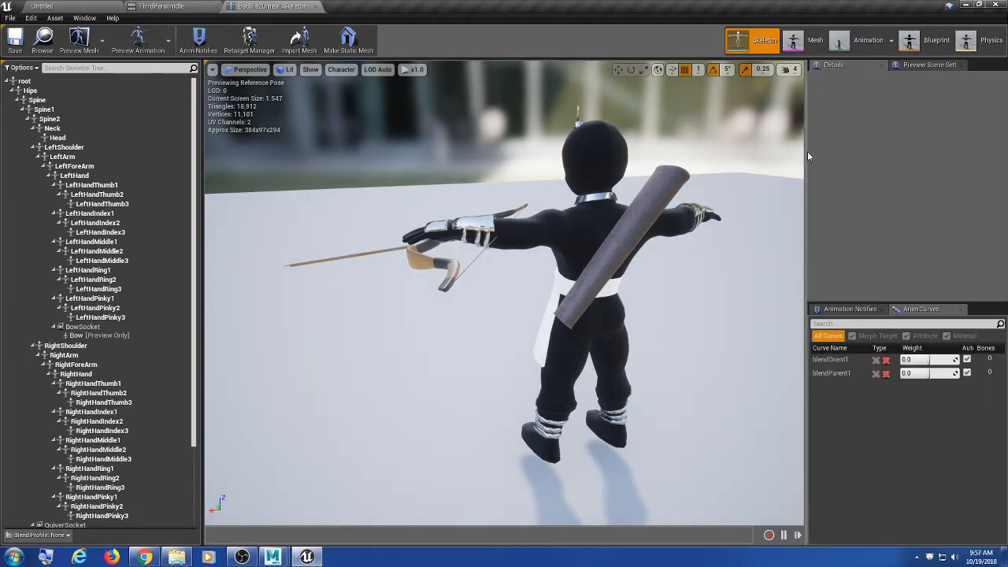
pyautogui.keyDown('alt'); pyautogui.moveTo(420, 298); pyautogui.dragTo(654, 302); pyautogui.keyUp('alt')
pyautogui.keyDown('alt'); pyautogui.moveTo(654, 302); pyautogui.dragTo(551, 282, button='middle'); pyautogui.keyUp('alt')
pyautogui.keyDown('alt'); pyautogui.moveTo(213, 285); pyautogui.dragTo(312, 305, button='middle'); pyautogui.keyUp('alt')
pyautogui.moveTo(194, 263); pyautogui.dragTo(180, 160)
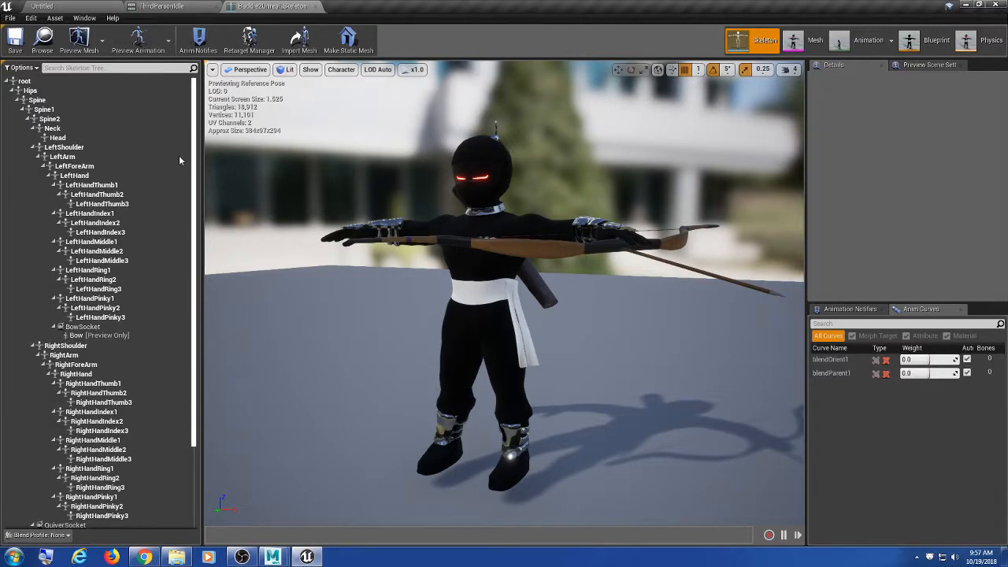
pyautogui.moveTo(194, 209); pyautogui.dragTo(193, 291)
pyautogui.scroll(6, 143, 236)
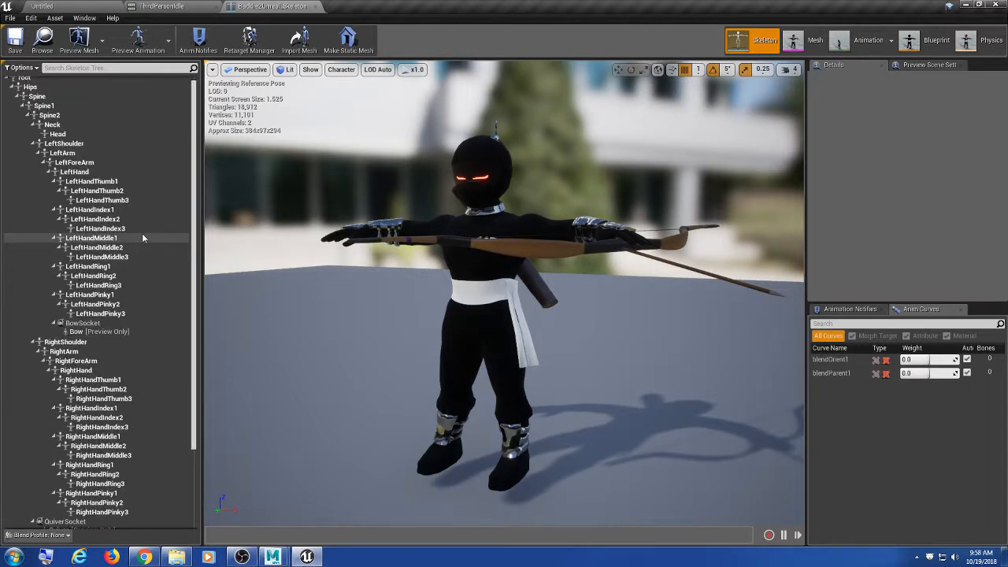
pyautogui.scroll(-6, 142, 233)
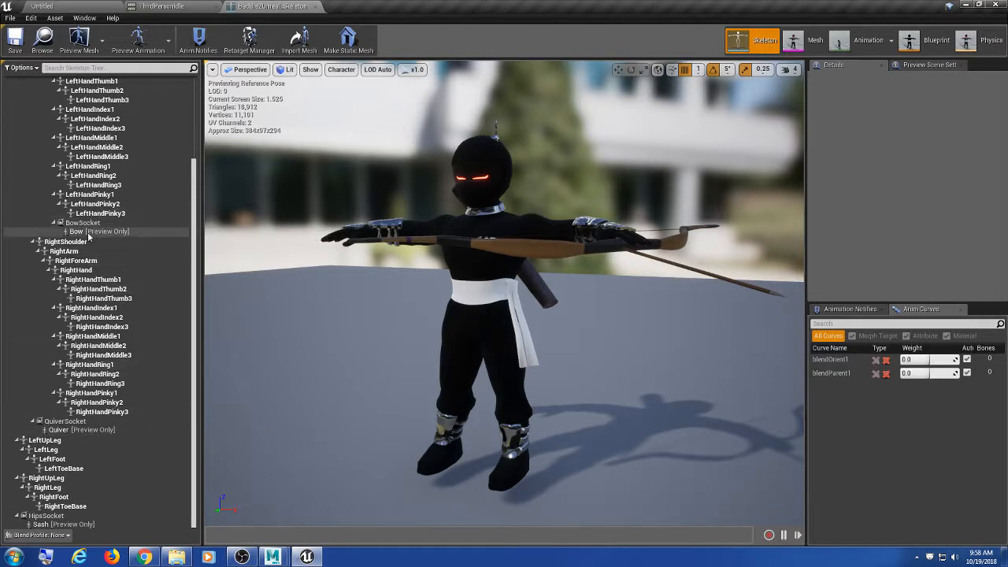
pyautogui.scroll(5, 94, 234)
pyautogui.scroll(-5, 111, 230)
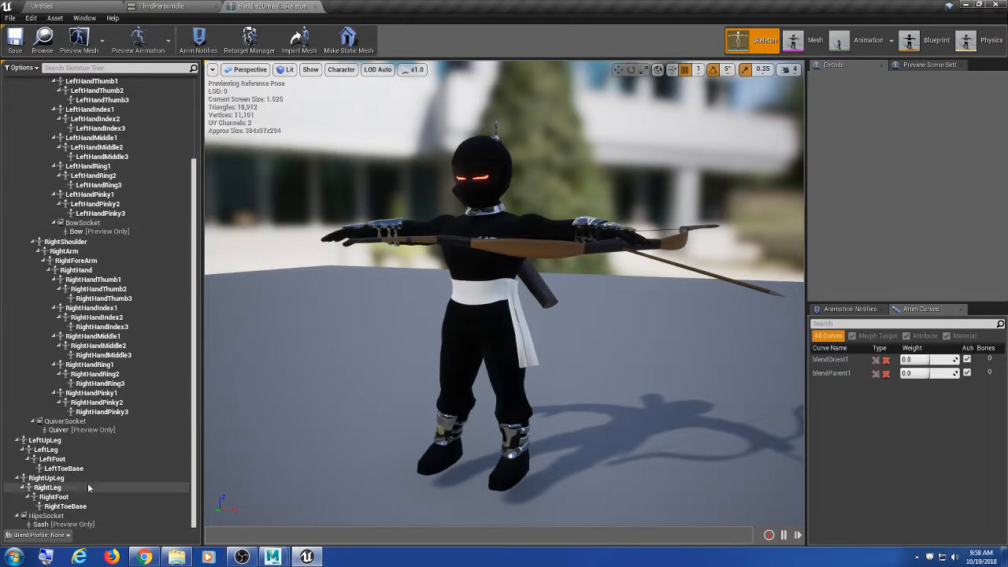
pyautogui.moveTo(533, 271); pyautogui.dragTo(222, 274)
# Step: Select BowSocket and QuiverSocket in the Skeleton Tree and orbit the character to inspect their placement
pyautogui.click(87, 223)
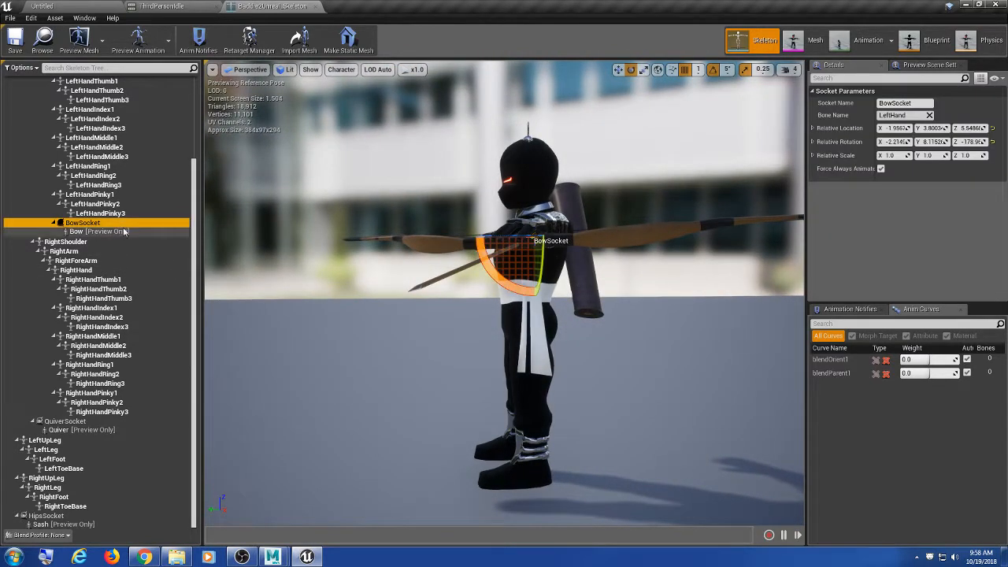
pyautogui.click(108, 423)
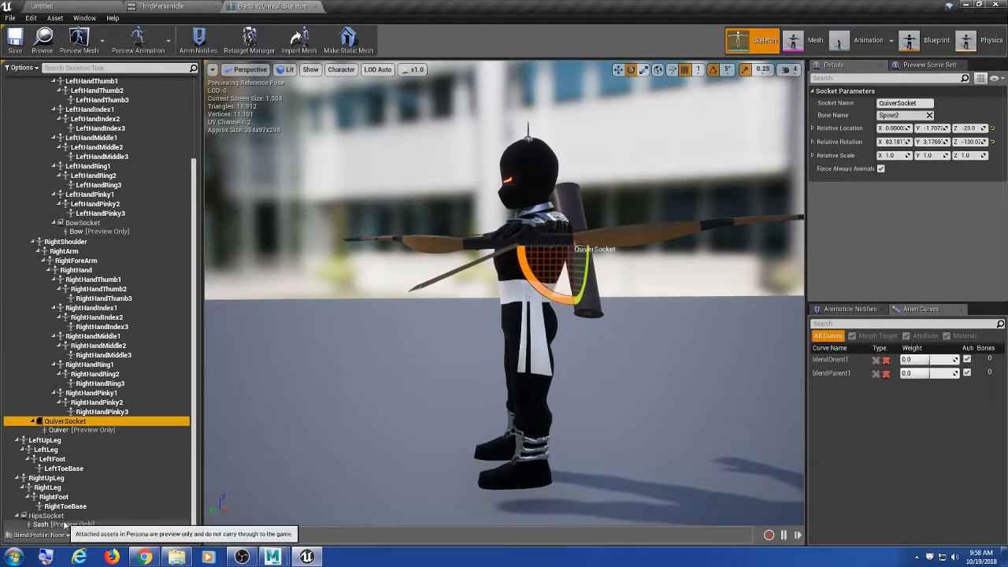
pyautogui.keyDown('alt'); pyautogui.moveTo(481, 385); pyautogui.dragTo(611, 383); pyautogui.keyUp('alt')
pyautogui.scroll(5, 504, 389)
pyautogui.keyDown('alt'); pyautogui.moveTo(523, 392); pyautogui.dragTo(359, 420); pyautogui.keyUp('alt')
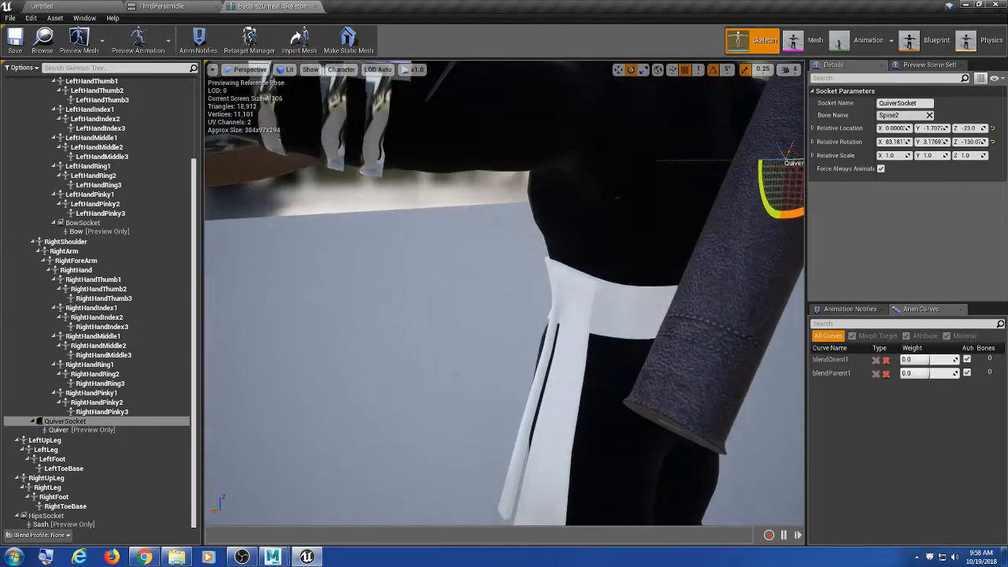
pyautogui.keyDown('alt'); pyautogui.moveTo(542, 376); pyautogui.dragTo(567, 441, button='middle'); pyautogui.keyUp('alt')
pyautogui.keyDown('alt'); pyautogui.moveTo(542, 375); pyautogui.dragTo(660, 370); pyautogui.keyUp('alt')
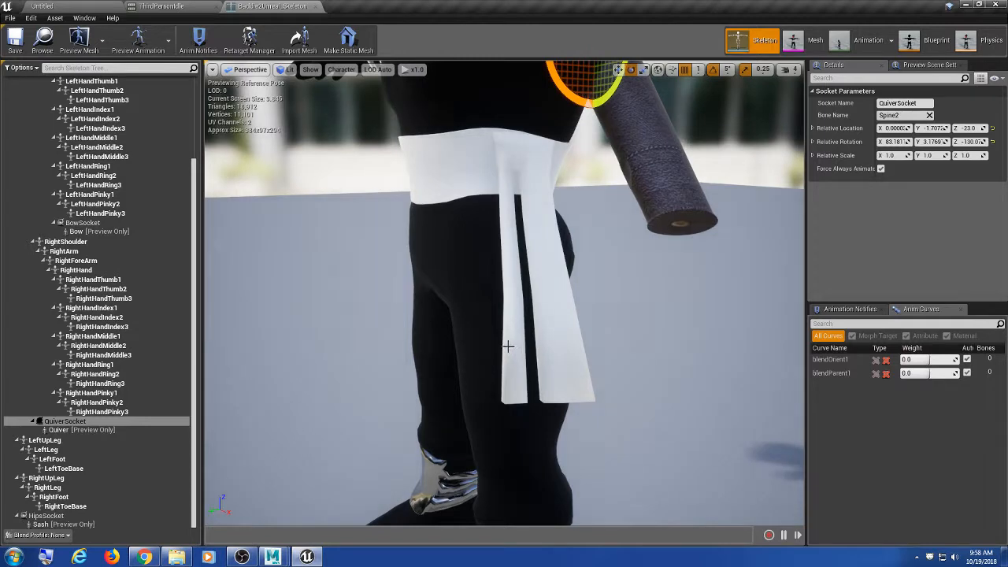
pyautogui.keyDown('alt'); pyautogui.moveTo(541, 305); pyautogui.dragTo(574, 317); pyautogui.keyUp('alt')
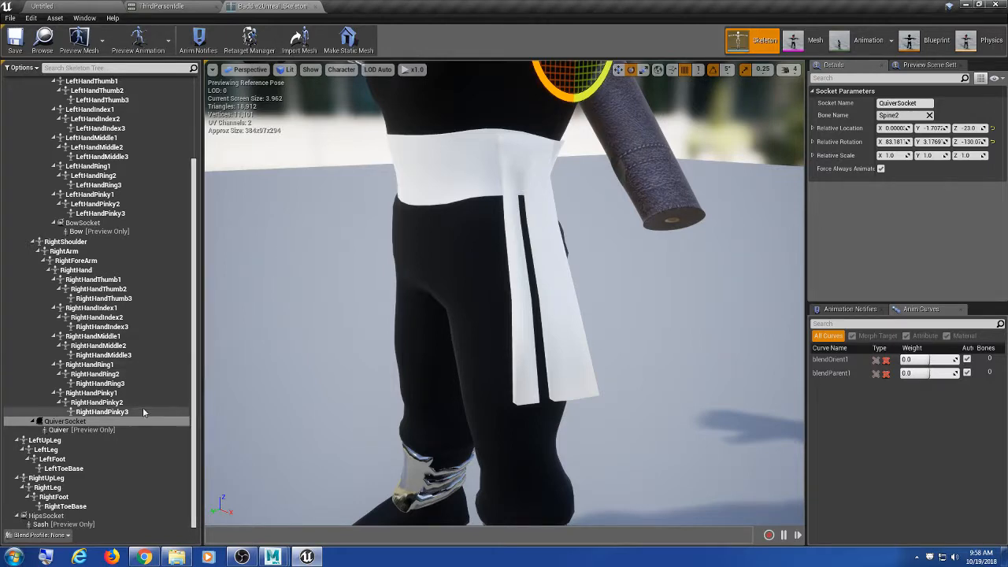
pyautogui.moveTo(482, 248); pyautogui.dragTo(486, 205, button='middle')
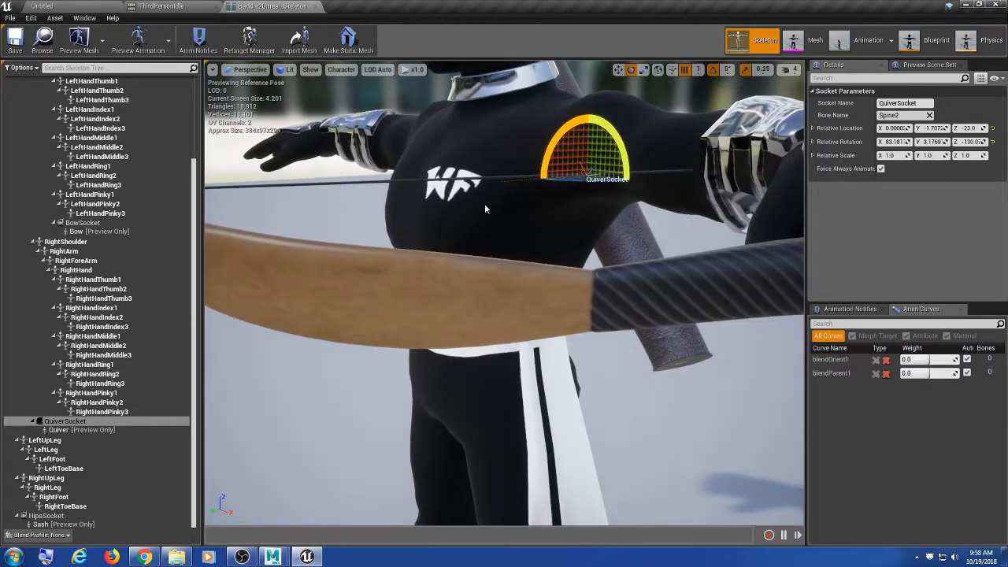
pyautogui.keyDown('alt'); pyautogui.moveTo(485, 209); pyautogui.dragTo(445, 272); pyautogui.keyUp('alt')
pyautogui.scroll(-5, 553, 211)
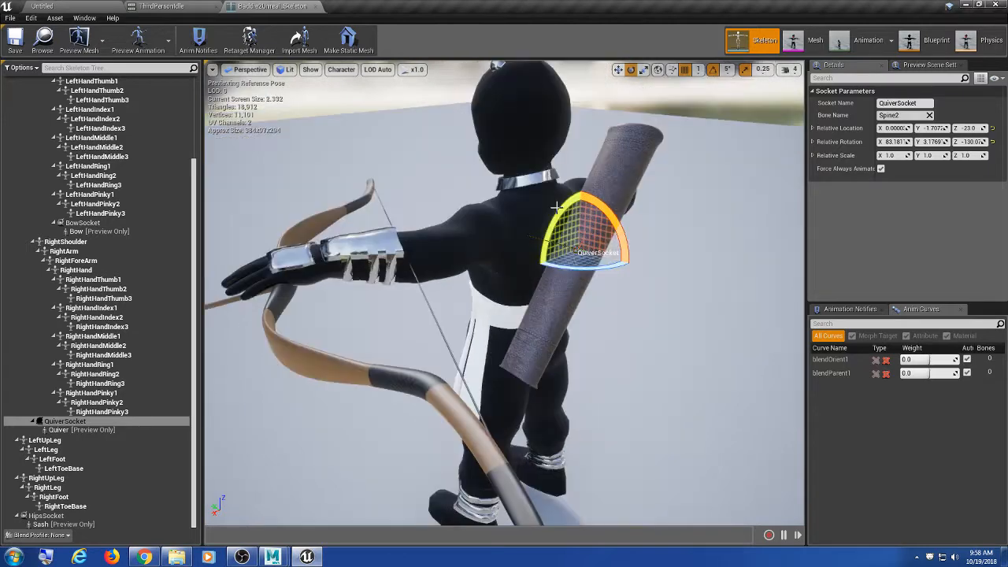
pyautogui.keyDown('alt'); pyautogui.moveTo(557, 208); pyautogui.dragTo(697, 229); pyautogui.keyUp('alt')
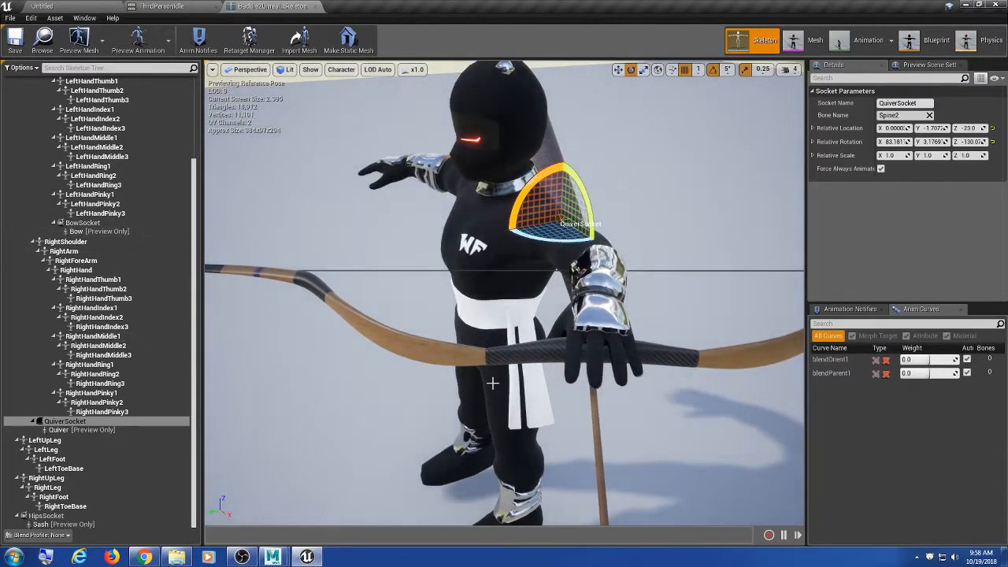
pyautogui.keyDown('alt'); pyautogui.moveTo(613, 361); pyautogui.dragTo(543, 335); pyautogui.keyUp('alt')
# Step: Select the LeftUpLeg bone, reframe the whole character from an elevated front view, then return to Maya
pyautogui.click(613, 362)
pyautogui.keyDown('alt'); pyautogui.moveTo(660, 304); pyautogui.dragTo(688, 282); pyautogui.keyUp('alt')
pyautogui.keyDown('alt'); pyautogui.moveTo(661, 304); pyautogui.dragTo(607, 315, button='right'); pyautogui.keyUp('alt')
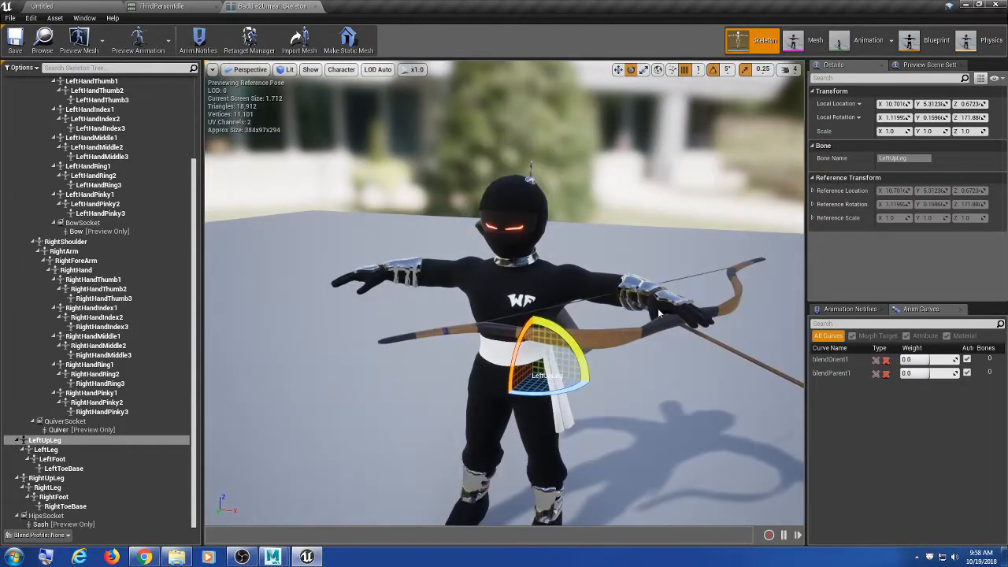
pyautogui.keyDown('alt'); pyautogui.moveTo(661, 304); pyautogui.dragTo(659, 376); pyautogui.keyUp('alt')
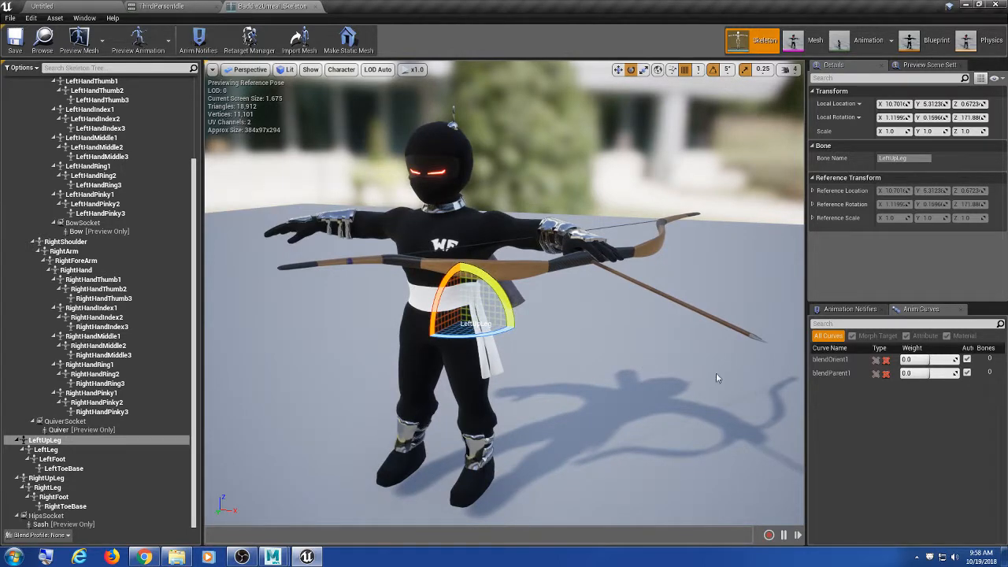
pyautogui.moveTo(716, 373)
pyautogui.keyDown('alt'); pyautogui.mouseDown()
pyautogui.moveTo(606, 376)
pyautogui.moveTo(587, 404)
pyautogui.moveTo(748, 421)
pyautogui.moveTo(763, 411)
pyautogui.moveTo(720, 378)
pyautogui.mouseUp(); pyautogui.keyUp('alt')
pyautogui.keyDown('alt'); pyautogui.moveTo(532, 231); pyautogui.dragTo(512, 204, button='middle'); pyautogui.keyUp('alt')
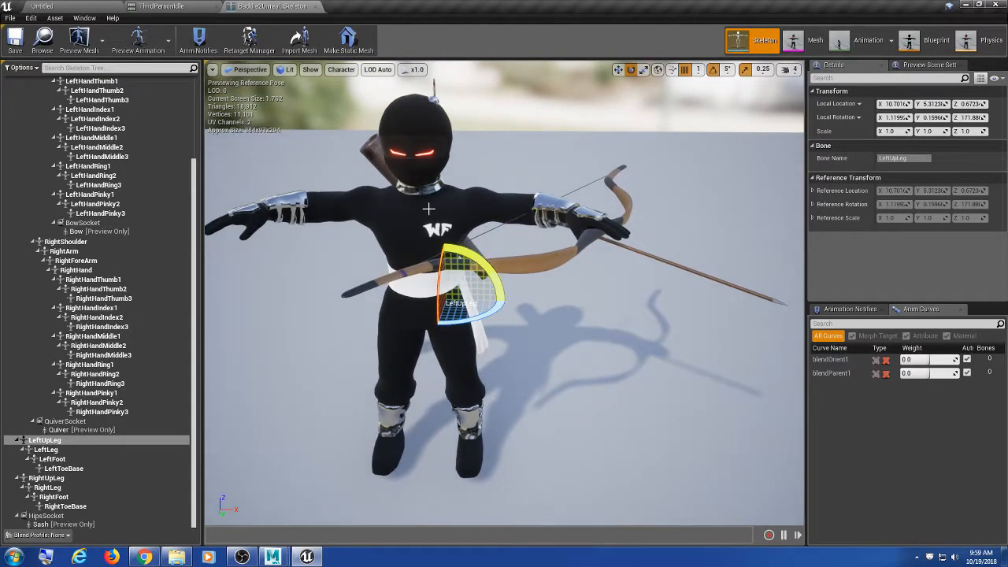
pyautogui.moveTo(272, 556)
pyautogui.click(349, 449)
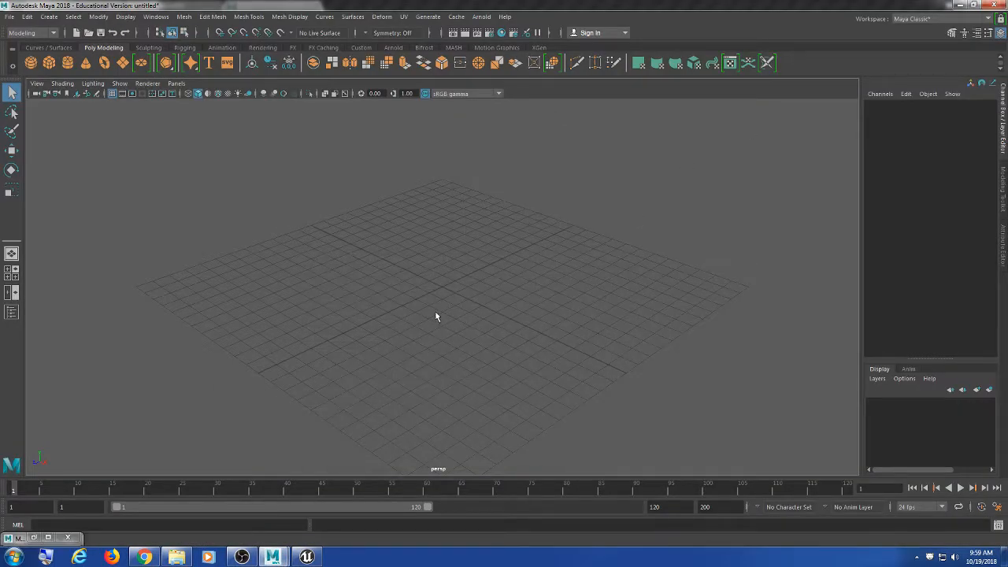
# Step: Start File > Open Scene and browse into D:\ProjectDragon\trunk\Art_Repo
pyautogui.click(10, 17)
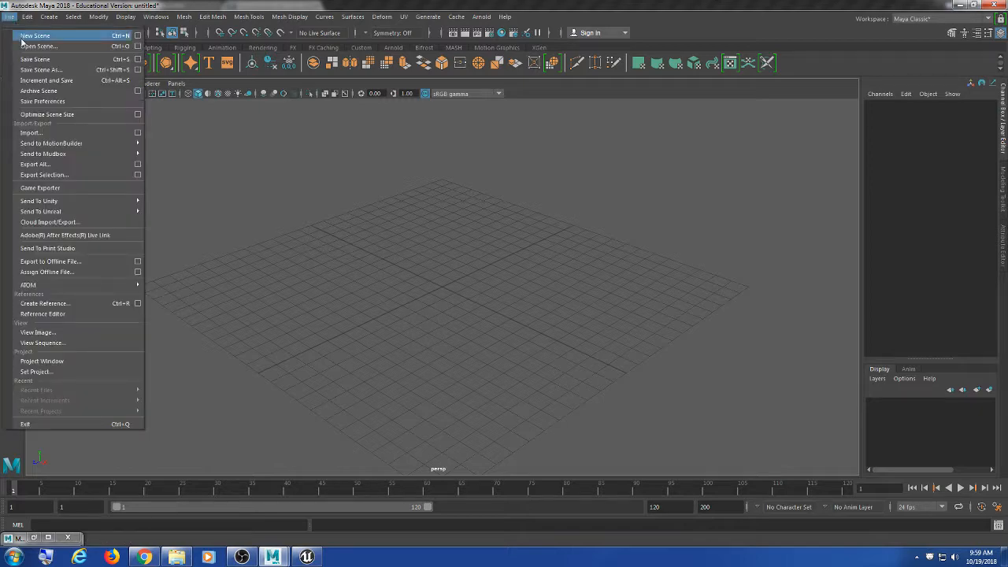
pyautogui.click(31, 46)
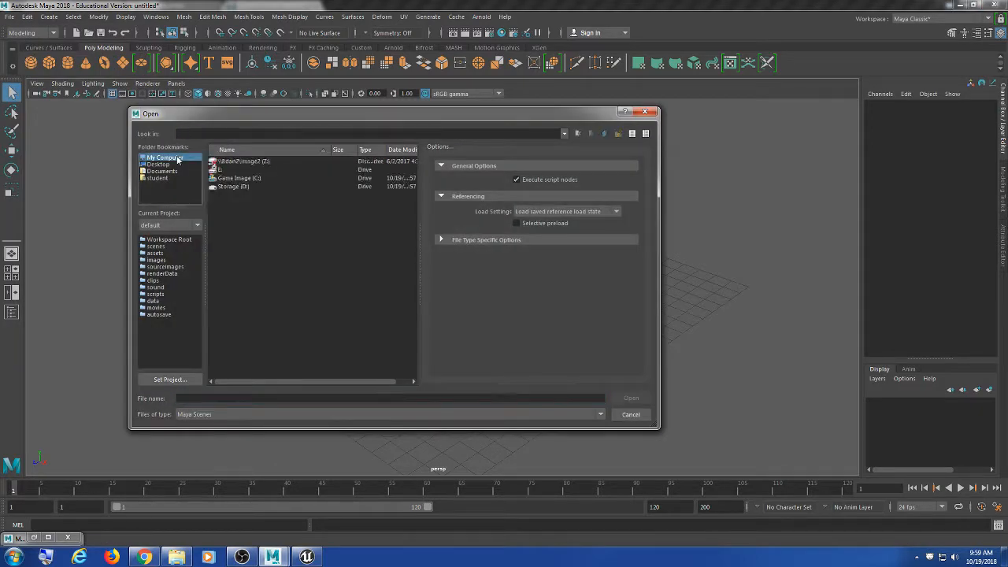
pyautogui.doubleClick(233, 187)
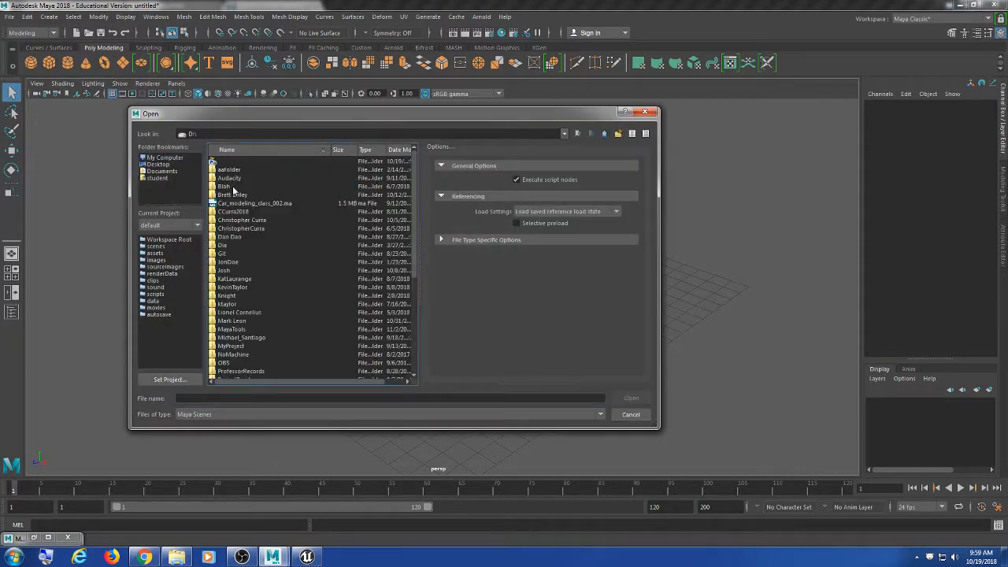
pyautogui.click(245, 321)
pyautogui.scroll(-6, 246, 319)
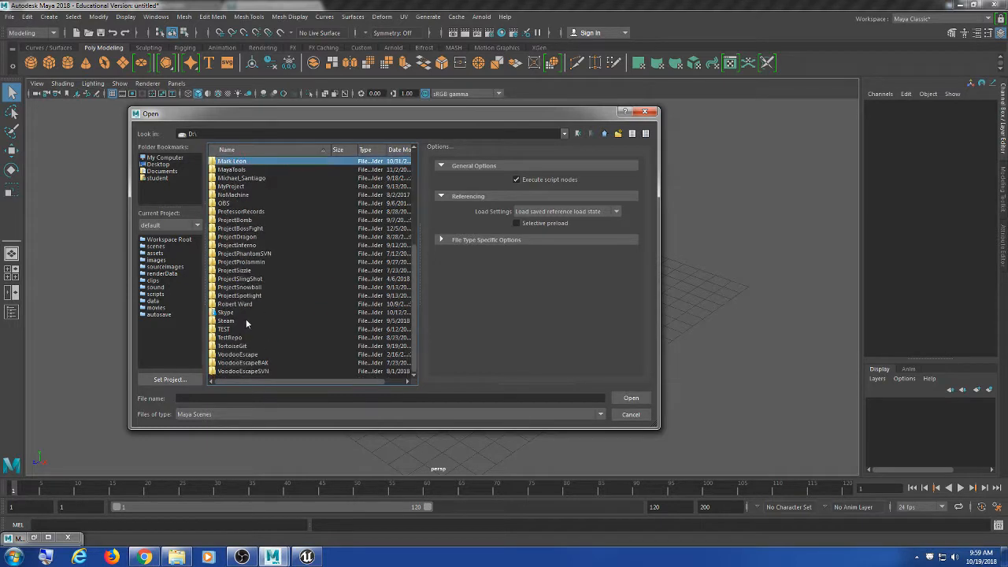
pyautogui.doubleClick(259, 236)
pyautogui.doubleClick(247, 169)
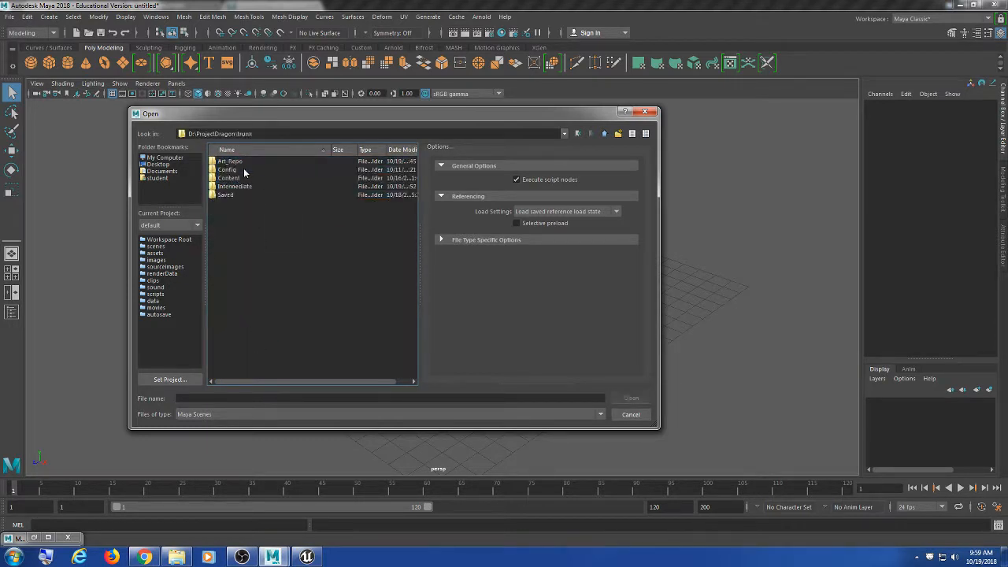
pyautogui.click(241, 161)
pyautogui.doubleClick(241, 160)
# Step: Go into Characters\Player_Characters\Baddies\Animation and open BowBaddieAnimationReady.ma
pyautogui.doubleClick(241, 161)
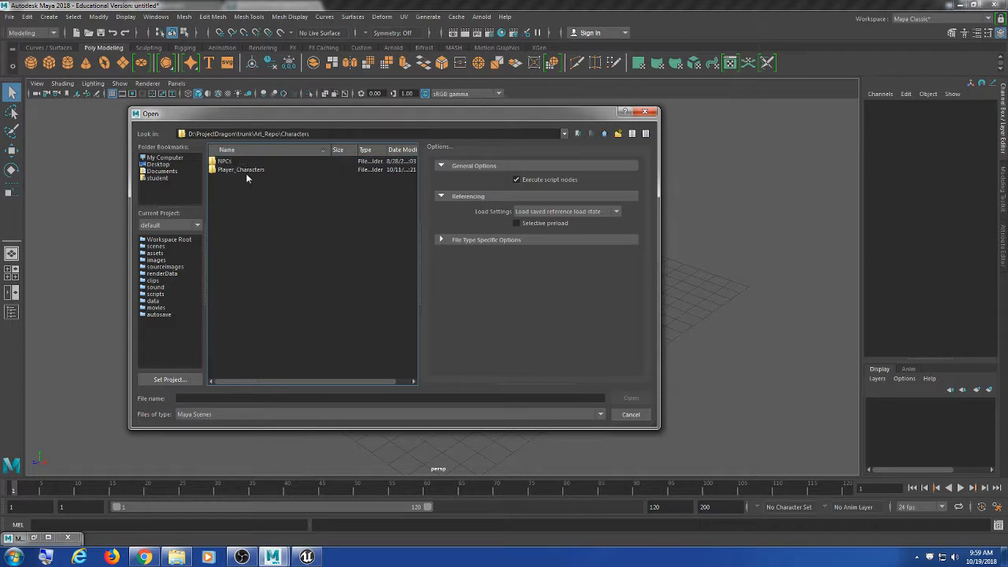
pyautogui.doubleClick(240, 169)
pyautogui.doubleClick(232, 162)
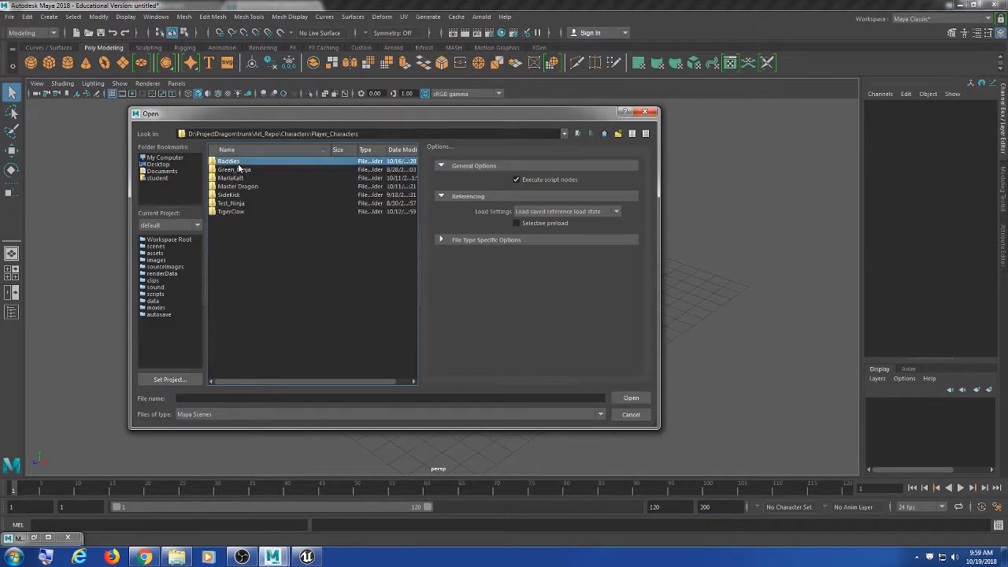
pyautogui.doubleClick(243, 162)
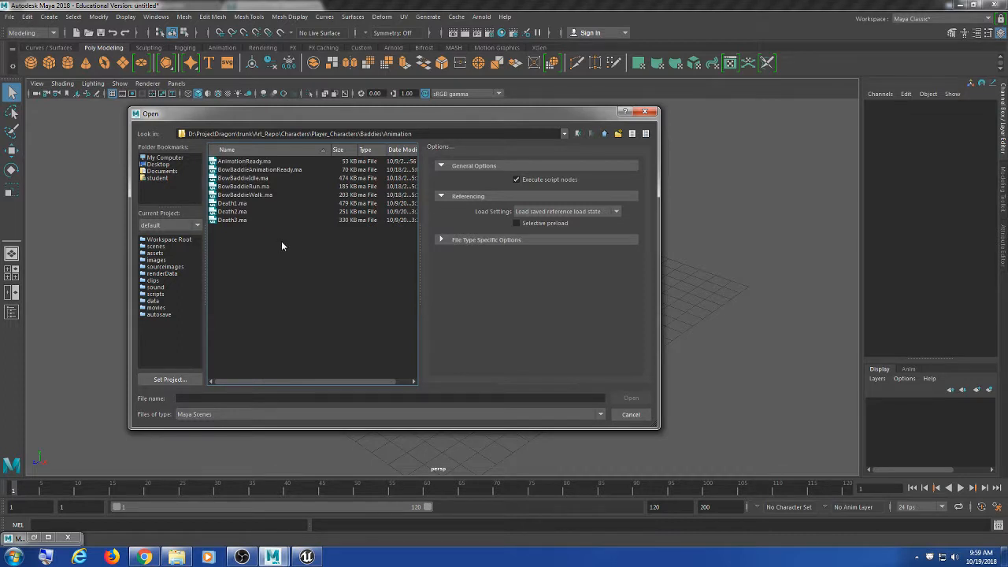
pyautogui.click(239, 170)
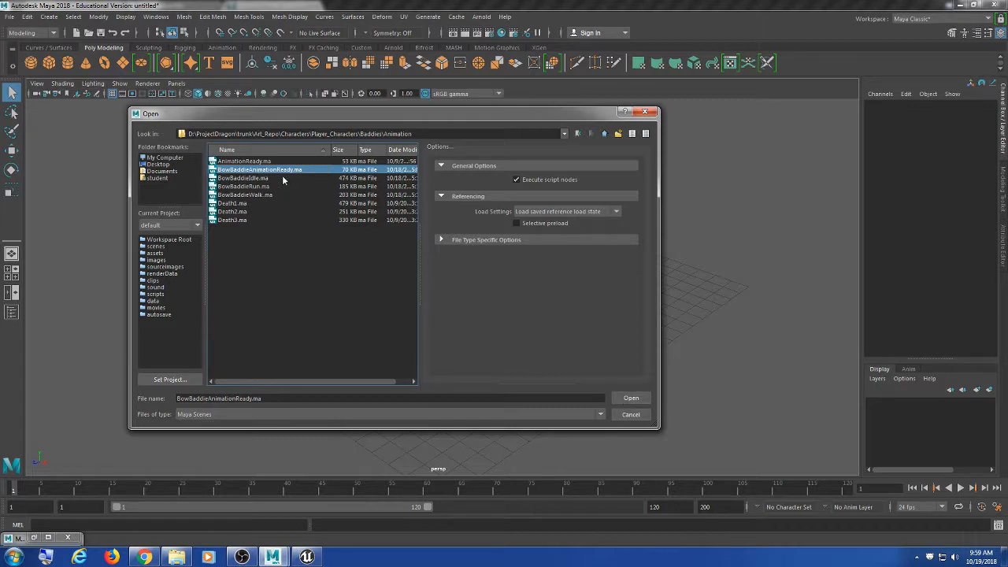
pyautogui.click(636, 398)
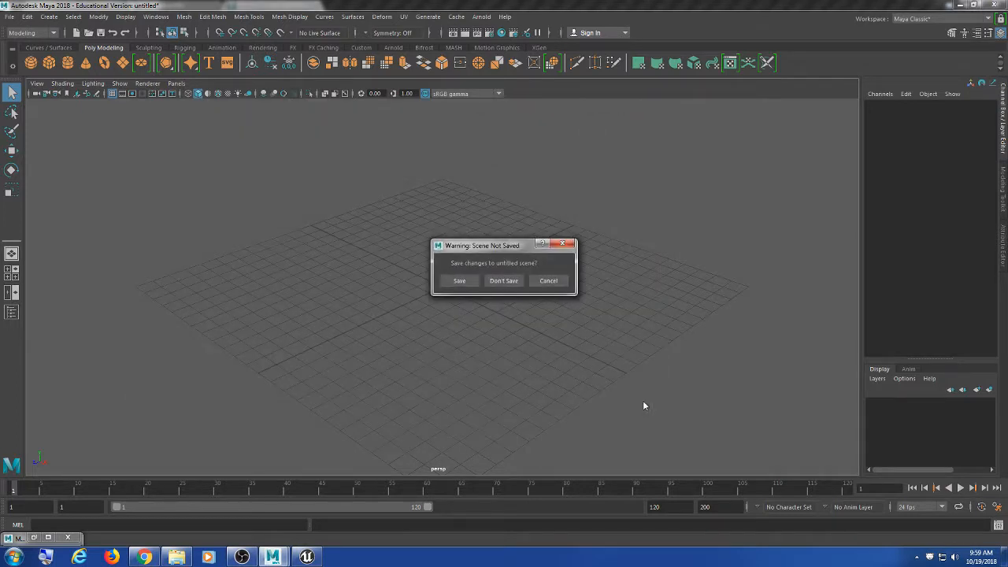
# Step: Choose Don't Save for the untitled scene so BowBaddieAnimationReady.ma loads
pyautogui.click(506, 282)
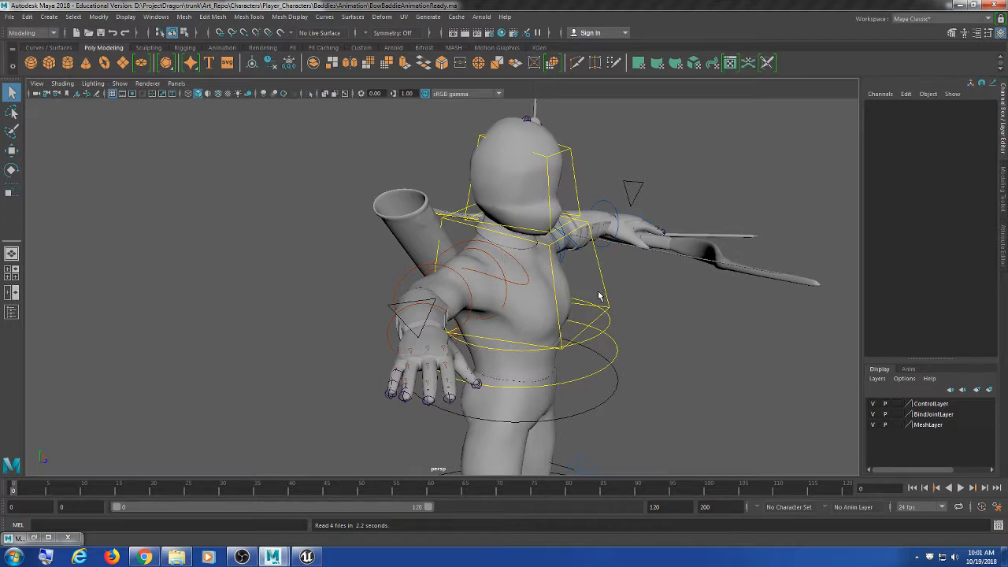
pyautogui.keyDown('alt'); pyautogui.moveTo(638, 319); pyautogui.dragTo(603, 330); pyautogui.keyUp('alt')
pyautogui.scroll(-3, 604, 329)
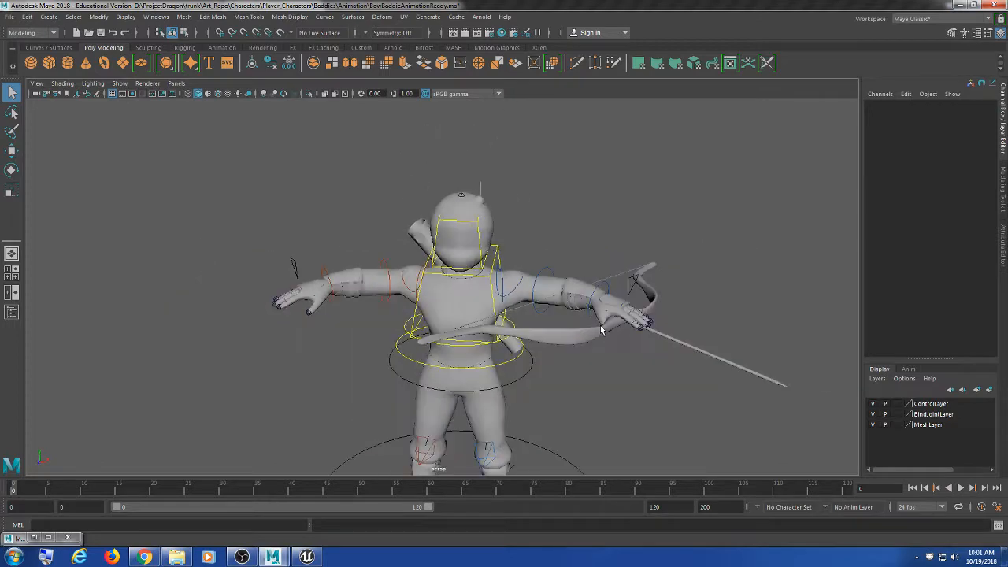
pyautogui.keyDown('alt'); pyautogui.moveTo(611, 336); pyautogui.dragTo(582, 306, button='middle'); pyautogui.keyUp('alt')
pyautogui.moveTo(582, 305)
pyautogui.keyDown('alt'); pyautogui.mouseDown()
pyautogui.moveTo(286, 313)
pyautogui.moveTo(587, 319)
pyautogui.mouseUp(); pyautogui.keyUp('alt')
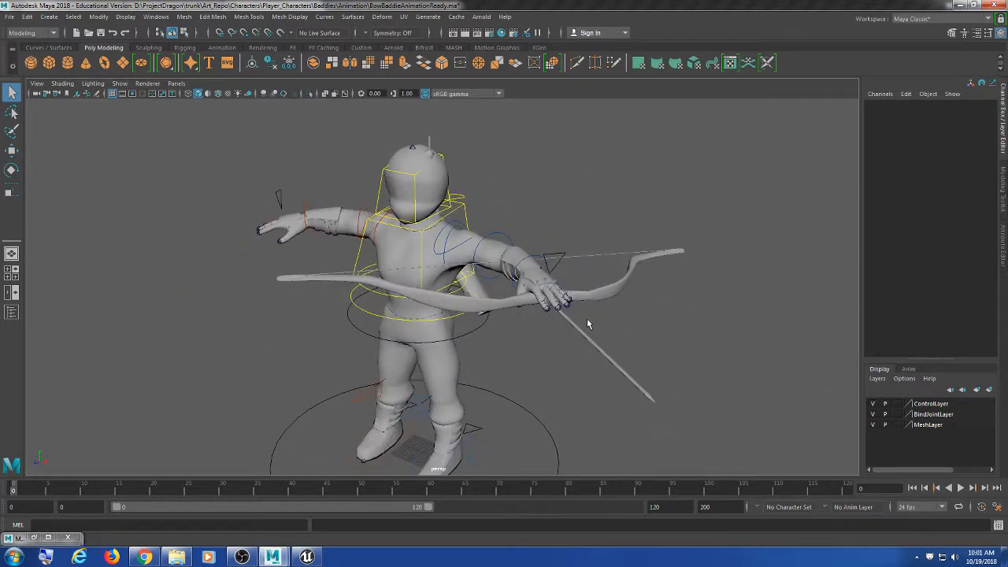
pyautogui.keyDown('alt'); pyautogui.moveTo(481, 354); pyautogui.dragTo(514, 303); pyautogui.keyUp('alt')
pyautogui.keyDown('alt'); pyautogui.moveTo(514, 302); pyautogui.dragTo(534, 324, button='middle'); pyautogui.keyUp('alt')
pyautogui.scroll(4, 534, 323)
pyautogui.keyDown('alt'); pyautogui.moveTo(569, 323); pyautogui.dragTo(416, 319); pyautogui.keyUp('alt')
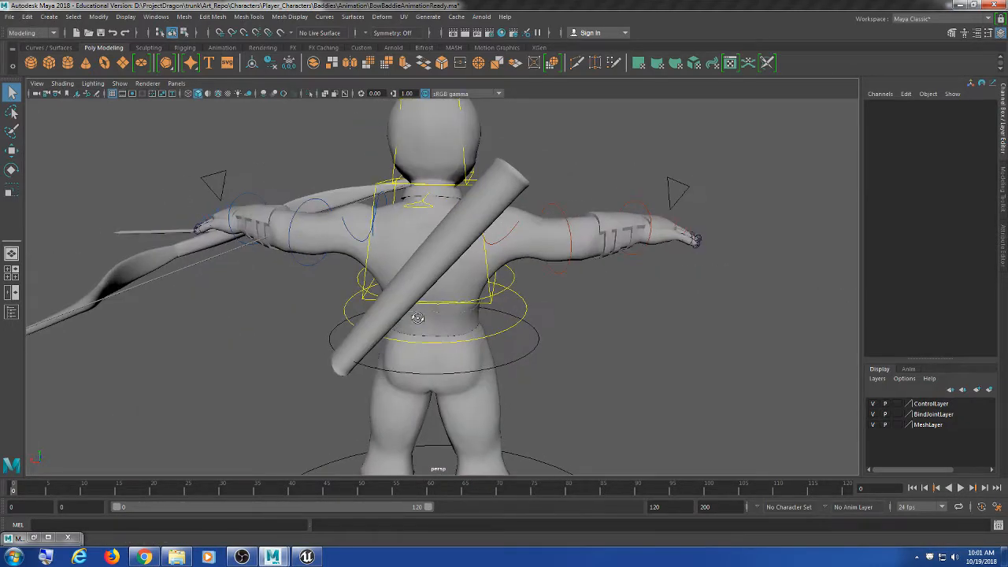
pyautogui.keyDown('alt'); pyautogui.moveTo(417, 321); pyautogui.dragTo(481, 338, button='middle'); pyautogui.keyUp('alt')
pyautogui.keyDown('alt'); pyautogui.moveTo(480, 337); pyautogui.dragTo(684, 341); pyautogui.keyUp('alt')
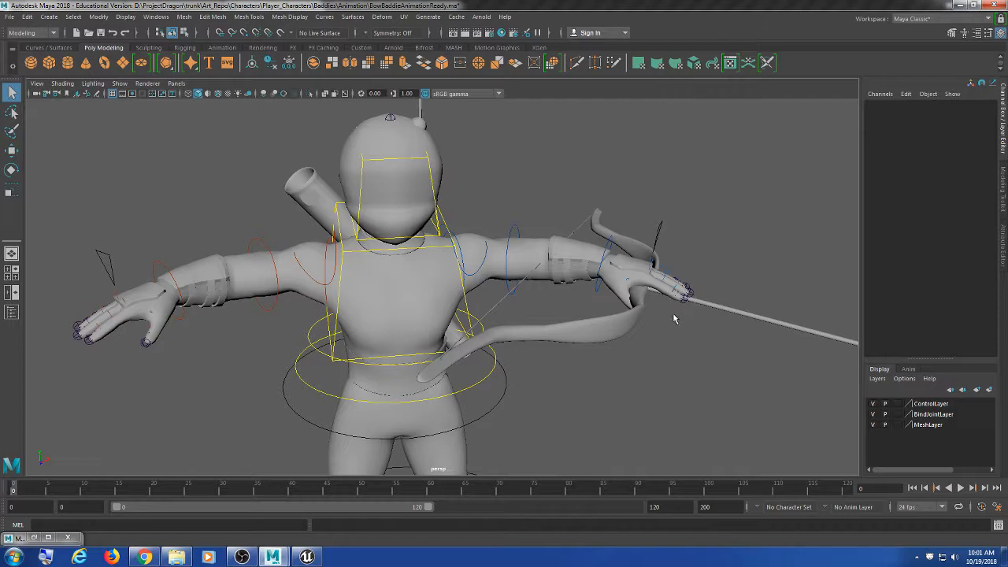
pyautogui.keyDown('alt'); pyautogui.moveTo(690, 309); pyautogui.dragTo(465, 338); pyautogui.keyUp('alt')
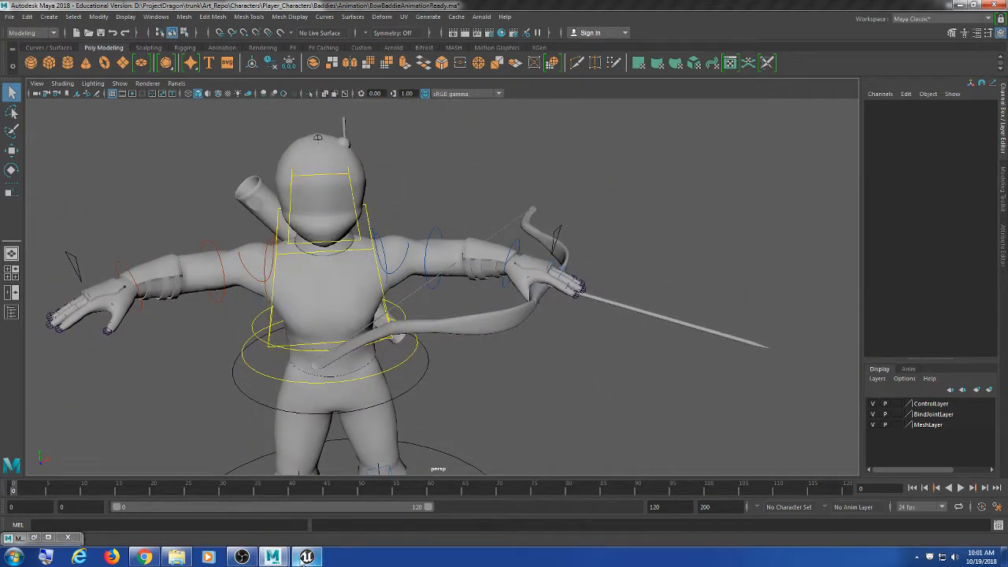
pyautogui.click(306, 557)
pyautogui.keyDown('alt'); pyautogui.moveTo(466, 260); pyautogui.dragTo(510, 342, button='middle'); pyautogui.keyUp('alt')
pyautogui.click(964, 6)
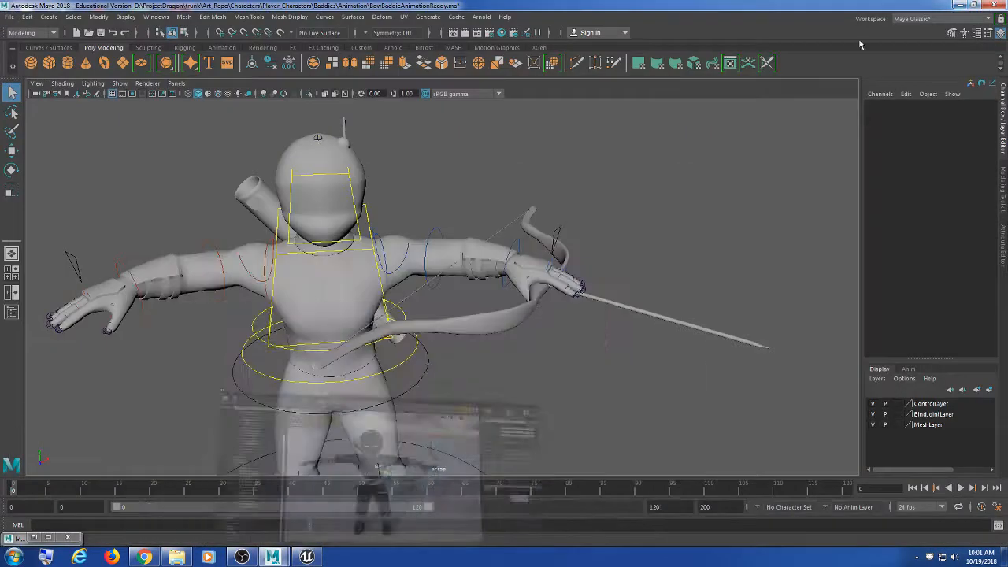
pyautogui.keyDown('alt'); pyautogui.moveTo(632, 323); pyautogui.dragTo(644, 268); pyautogui.keyUp('alt')
pyautogui.keyDown('alt'); pyautogui.moveTo(645, 268); pyautogui.dragTo(633, 286, button='middle'); pyautogui.keyUp('alt')
pyautogui.scroll(2, 632, 286)
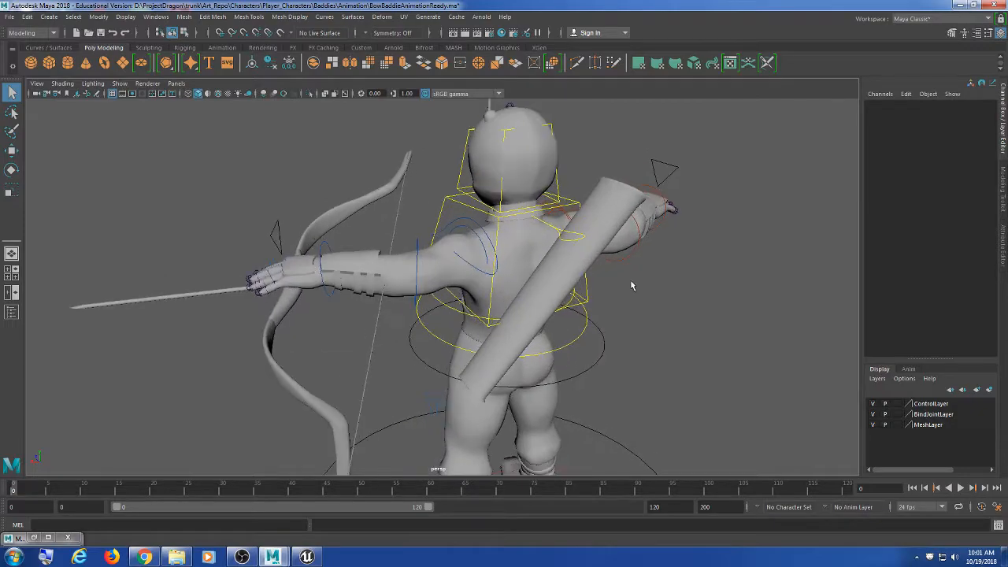
pyautogui.click(618, 214)
pyautogui.keyDown('alt'); pyautogui.moveTo(600, 276); pyautogui.dragTo(663, 274); pyautogui.keyUp('alt')
pyautogui.scroll(2, 655, 282)
pyautogui.scroll(2, 655, 283)
pyautogui.click(438, 207)
# Step: Switch to wireframe view (4) and zoom in on the arrow nock at the bow
pyautogui.press('e')
pyautogui.click(681, 270)
pyautogui.keyDown('alt'); pyautogui.moveTo(705, 271); pyautogui.dragTo(592, 284, button='right'); pyautogui.keyUp('alt')
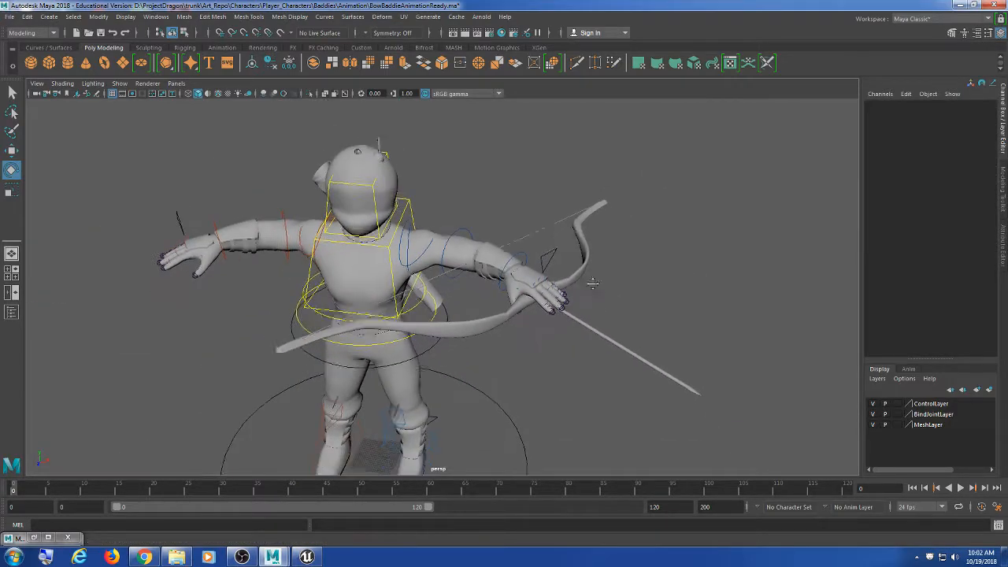
pyautogui.moveTo(593, 284)
pyautogui.keyDown('alt'); pyautogui.mouseDown()
pyautogui.moveTo(627, 272)
pyautogui.moveTo(623, 292)
pyautogui.moveTo(520, 299)
pyautogui.moveTo(489, 291)
pyautogui.moveTo(516, 282)
pyautogui.moveTo(472, 289)
pyautogui.moveTo(499, 315)
pyautogui.mouseUp(); pyautogui.keyUp('alt')
pyautogui.scroll(5, 624, 293)
pyautogui.scroll(3, 509, 303)
pyautogui.press('4')
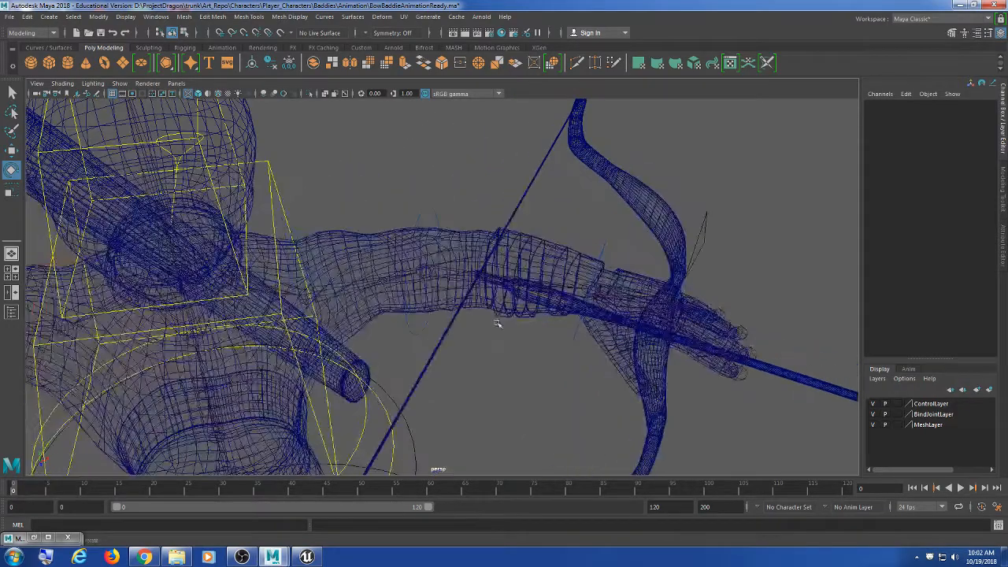
pyautogui.scroll(5, 506, 330)
pyautogui.scroll(4, 515, 316)
pyautogui.keyDown('alt'); pyautogui.moveTo(617, 316); pyautogui.dragTo(500, 328, button='middle'); pyautogui.keyUp('alt')
pyautogui.scroll(3, 499, 329)
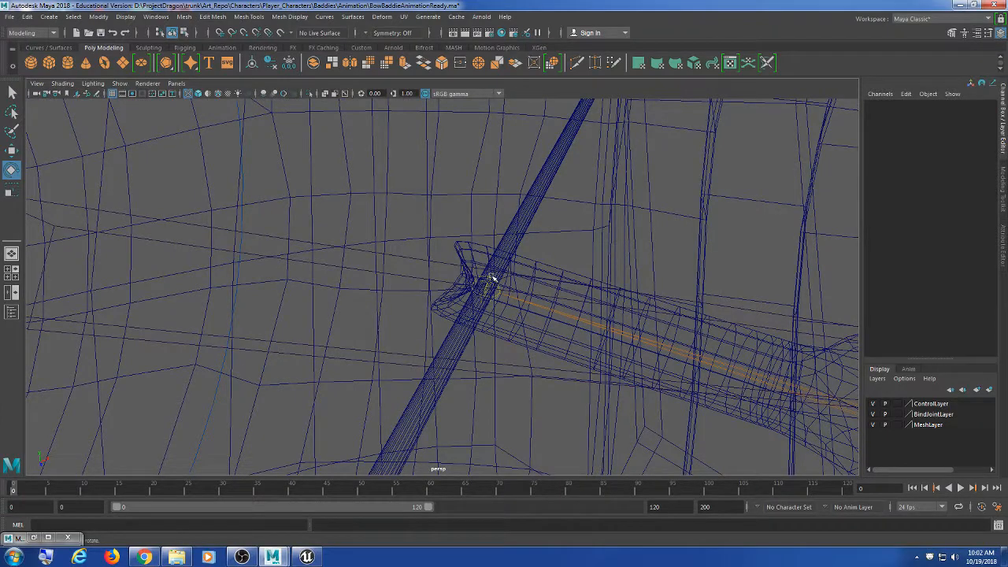
# Step: Select the Bow:Draw joint, test-drag it with the Move tool, then undo the move
pyautogui.click(485, 296)
pyautogui.press('w')
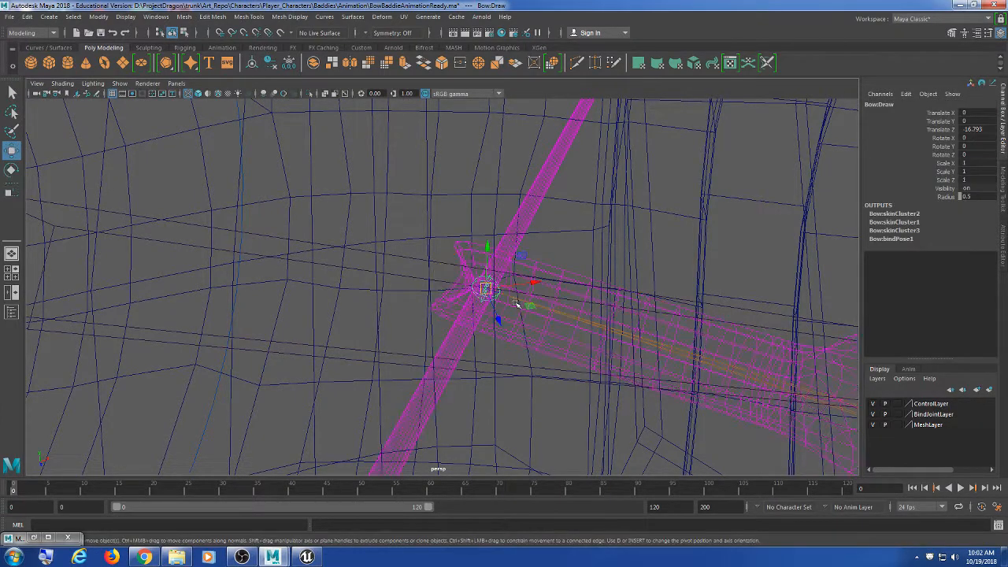
pyautogui.moveTo(484, 289)
pyautogui.mouseDown()
pyautogui.moveTo(452, 261)
pyautogui.moveTo(331, 305)
pyautogui.moveTo(400, 230)
pyautogui.mouseUp()
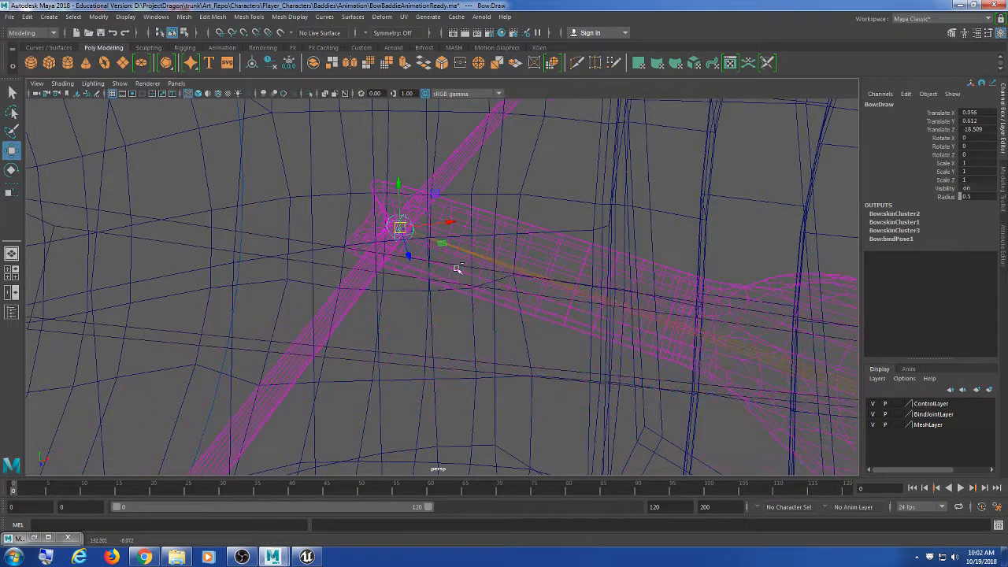
pyautogui.hotkey('ctrl', 'z')
pyautogui.scroll(-5, 527, 316)
pyautogui.scroll(-3, 527, 316)
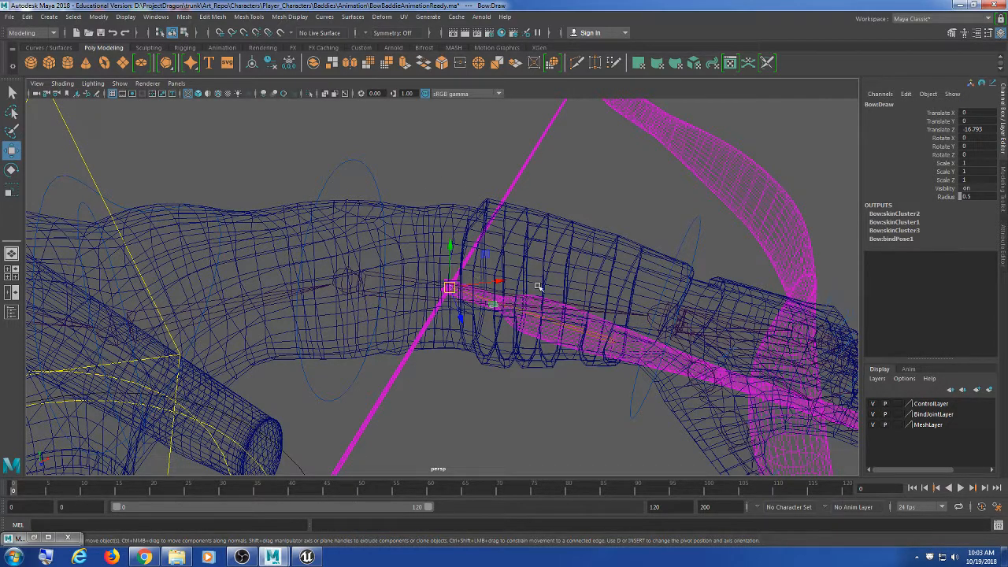
pyautogui.keyDown('alt'); pyautogui.moveTo(540, 288); pyautogui.dragTo(590, 270, button='middle'); pyautogui.keyUp('alt')
pyautogui.keyDown('alt'); pyautogui.moveTo(593, 234); pyautogui.dragTo(697, 241, button='middle'); pyautogui.keyUp('alt')
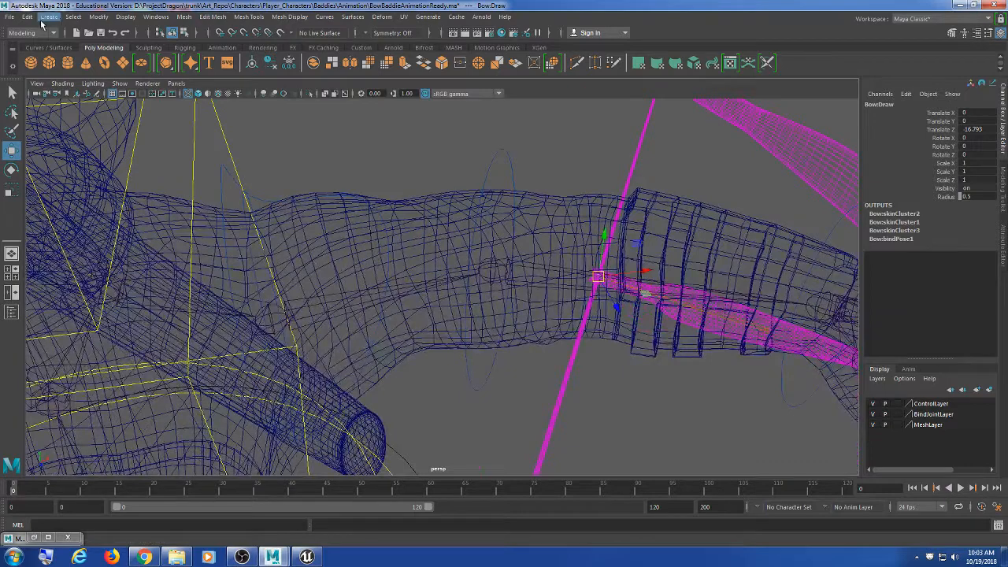
pyautogui.click(11, 18)
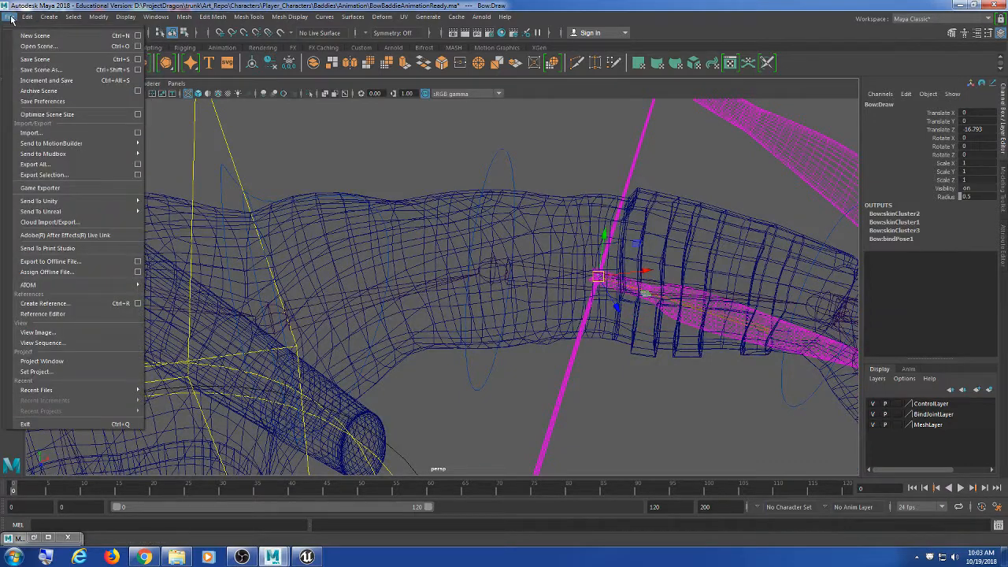
# Step: Open the Reference Editor, move it aside, and return the view to smooth shading (5)
pyautogui.click(94, 315)
pyautogui.moveTo(290, 97); pyautogui.dragTo(343, 163)
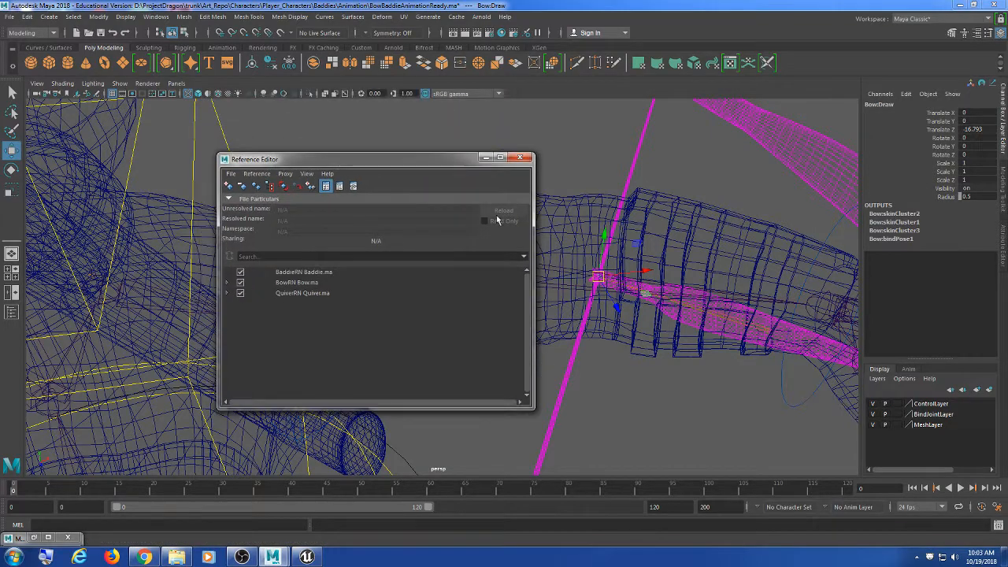
pyautogui.scroll(-7, 583, 211)
pyautogui.keyDown('alt'); pyautogui.moveTo(587, 222); pyautogui.dragTo(772, 208, button='middle'); pyautogui.keyUp('alt')
pyautogui.moveTo(450, 163); pyautogui.dragTo(291, 158)
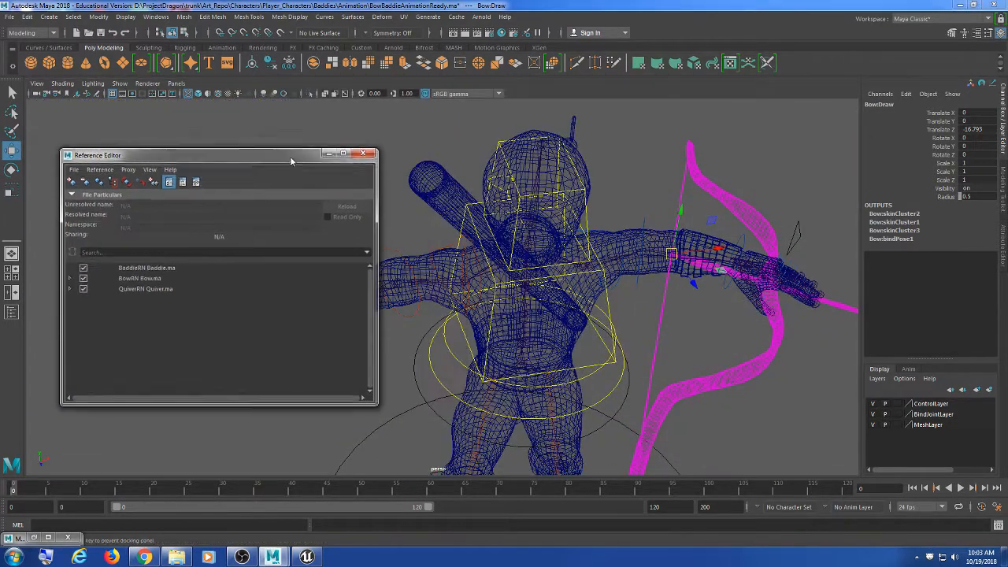
pyautogui.click(435, 140)
pyautogui.moveTo(512, 270)
pyautogui.keyDown('alt'); pyautogui.mouseDown()
pyautogui.moveTo(537, 279)
pyautogui.moveTo(527, 268)
pyautogui.mouseUp(); pyautogui.keyUp('alt')
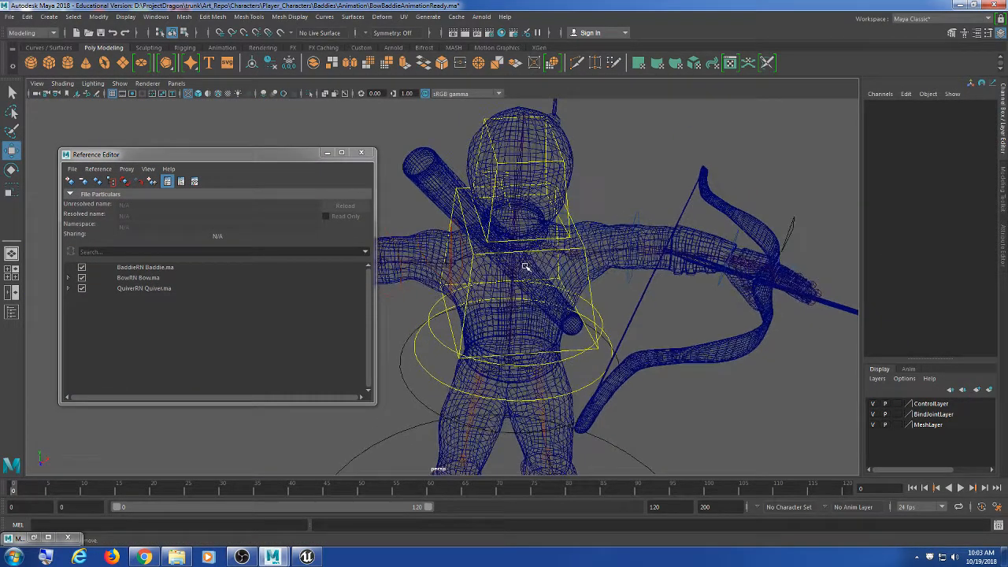
pyautogui.press('5')
pyautogui.scroll(-3, 564, 315)
pyautogui.scroll(5, 564, 314)
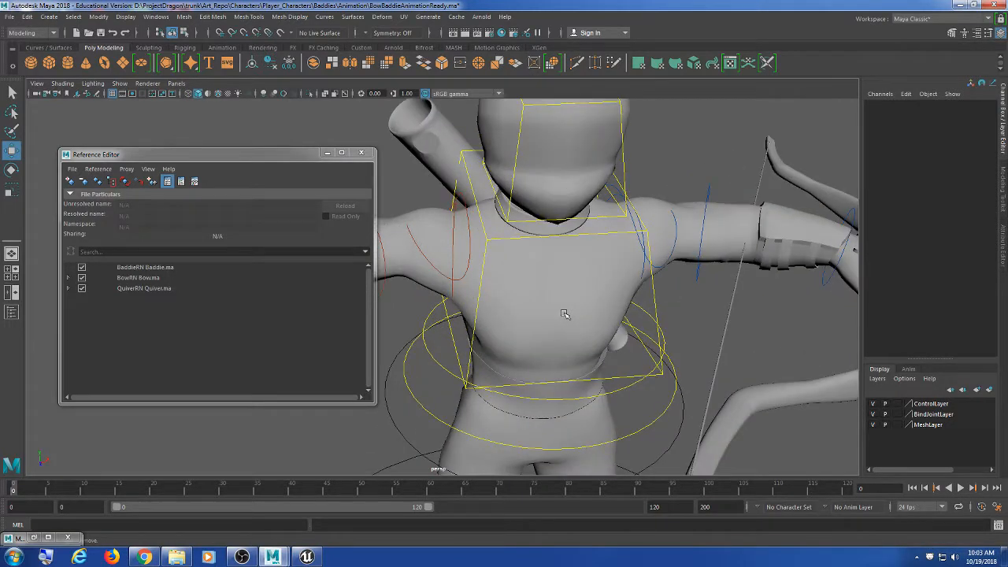
pyautogui.scroll(-2, 565, 313)
pyautogui.keyDown('alt'); pyautogui.moveTo(631, 337); pyautogui.dragTo(612, 284); pyautogui.keyUp('alt')
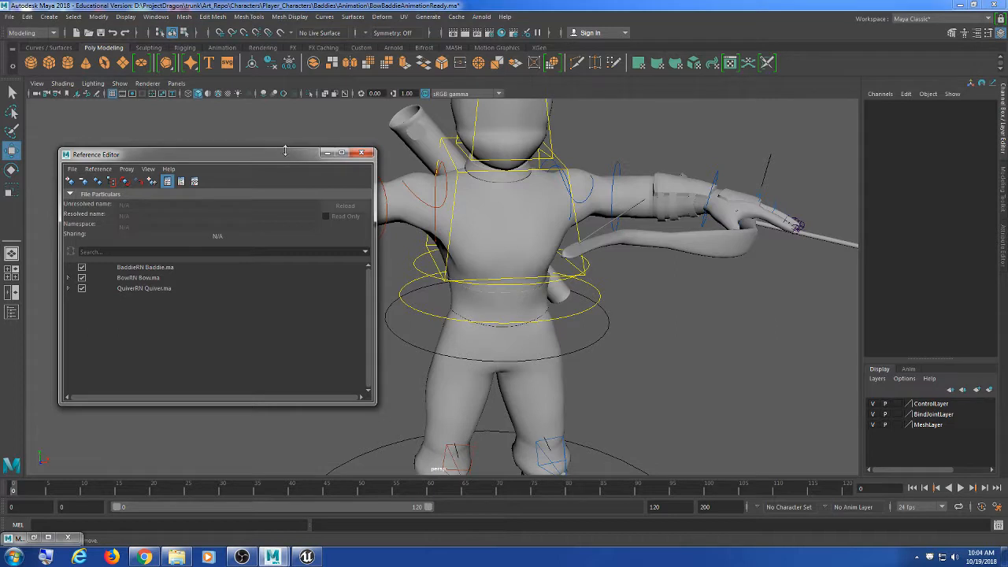
# Step: Select the BaddieRN Baddie.ma reference to show its details while inspecting the character
pyautogui.moveTo(283, 162); pyautogui.dragTo(268, 165)
pyautogui.click(157, 271)
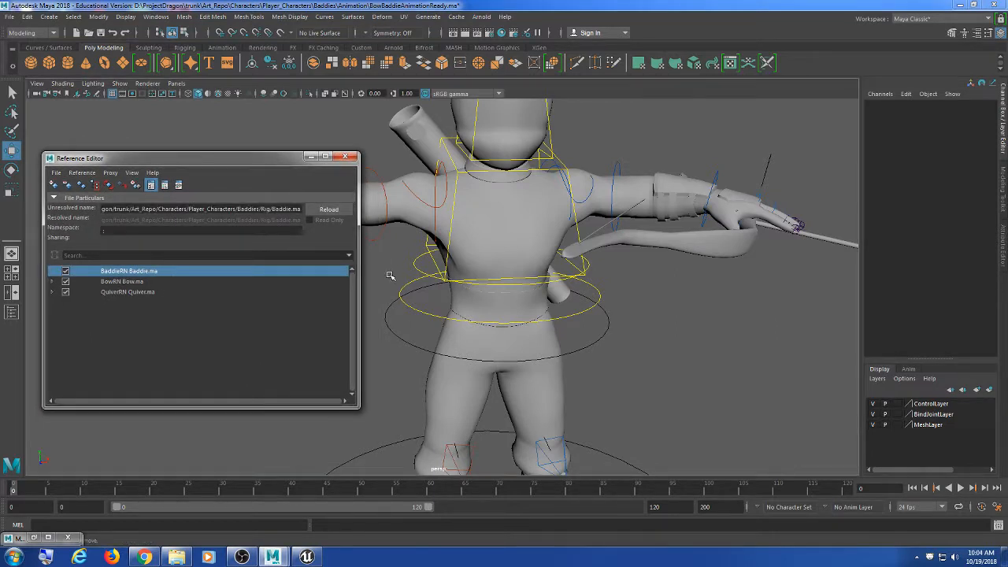
pyautogui.keyDown('alt'); pyautogui.moveTo(389, 276); pyautogui.dragTo(490, 277, button='middle'); pyautogui.keyUp('alt')
pyautogui.scroll(-4, 491, 279)
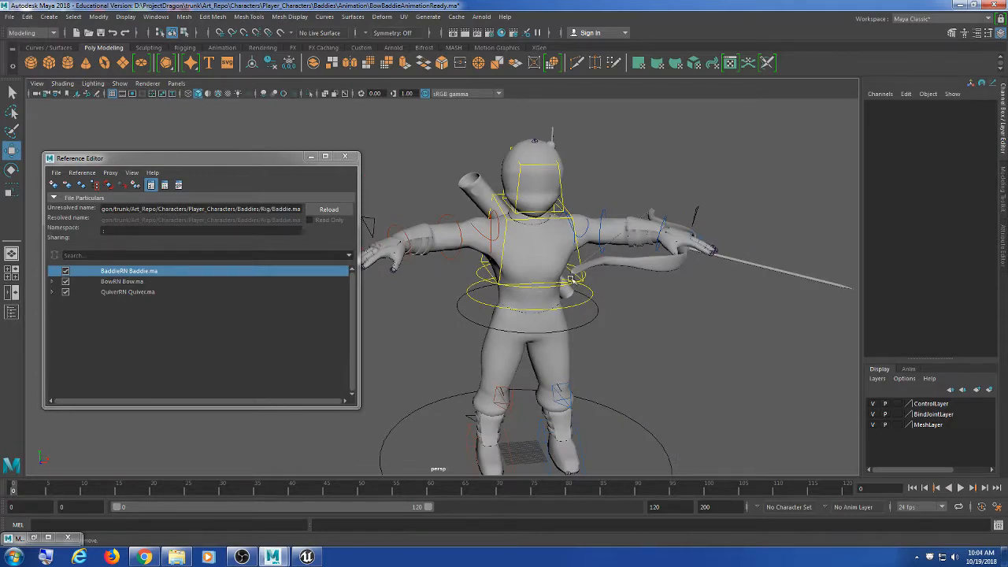
pyautogui.keyDown('alt'); pyautogui.moveTo(574, 281); pyautogui.dragTo(610, 287); pyautogui.keyUp('alt')
pyautogui.keyDown('alt'); pyautogui.moveTo(531, 204); pyautogui.dragTo(553, 226, button='middle'); pyautogui.keyUp('alt')
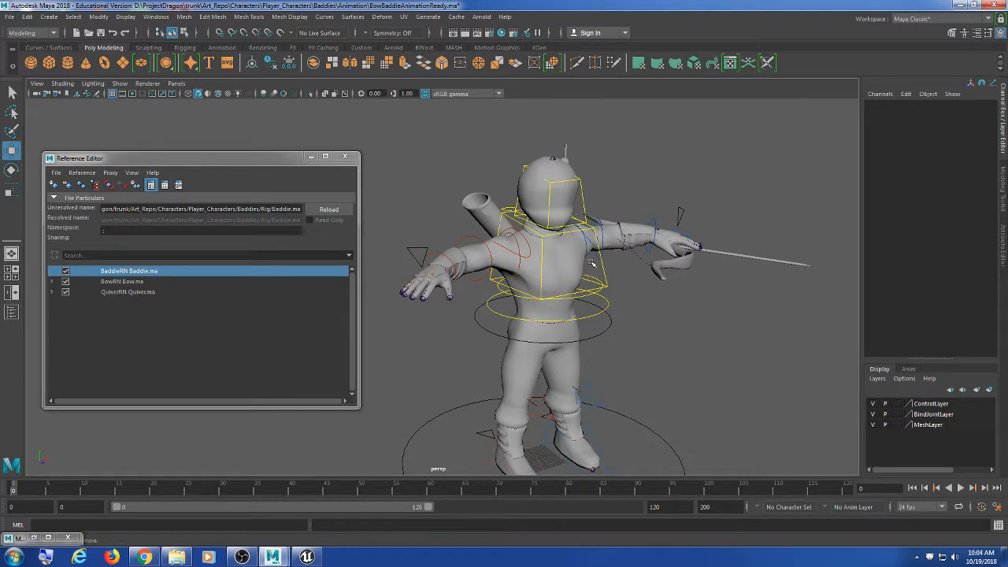
pyautogui.keyDown('alt'); pyautogui.moveTo(592, 264); pyautogui.dragTo(535, 286); pyautogui.keyUp('alt')
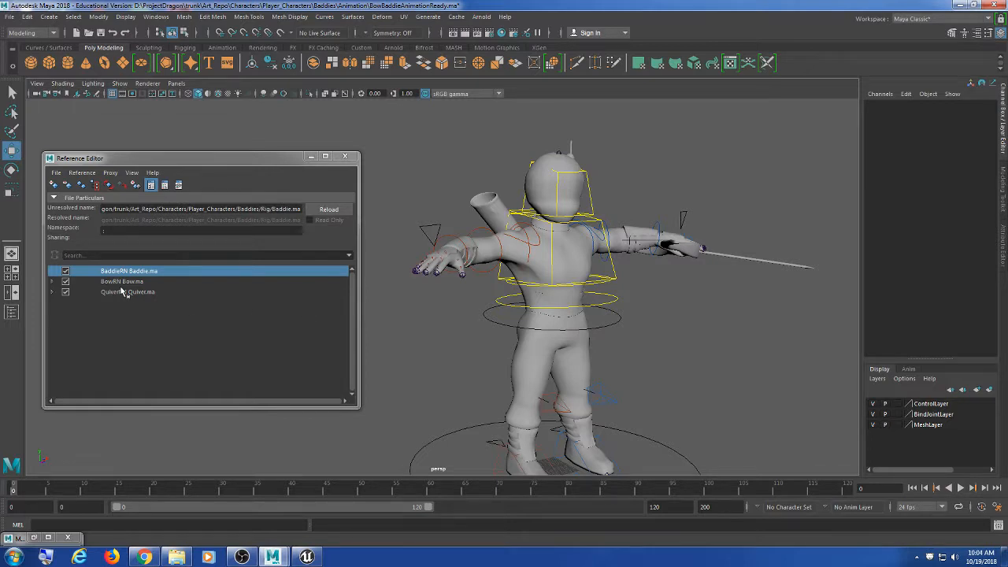
# Step: Select the Bow.ma reference and expand, then collapse, the Bow and Quiver nested references
pyautogui.click(120, 282)
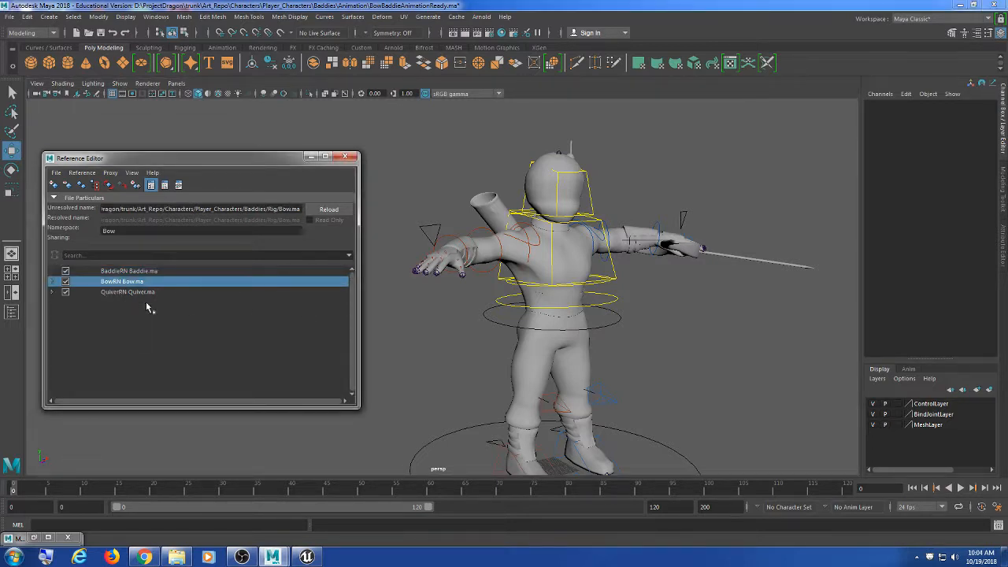
pyautogui.keyDown('alt'); pyautogui.moveTo(582, 321); pyautogui.dragTo(592, 300, button='middle'); pyautogui.keyUp('alt')
pyautogui.scroll(2, 593, 300)
pyautogui.moveTo(650, 316)
pyautogui.keyDown('alt'); pyautogui.mouseDown()
pyautogui.moveTo(536, 317)
pyautogui.moveTo(633, 312)
pyautogui.mouseUp(); pyautogui.keyUp('alt')
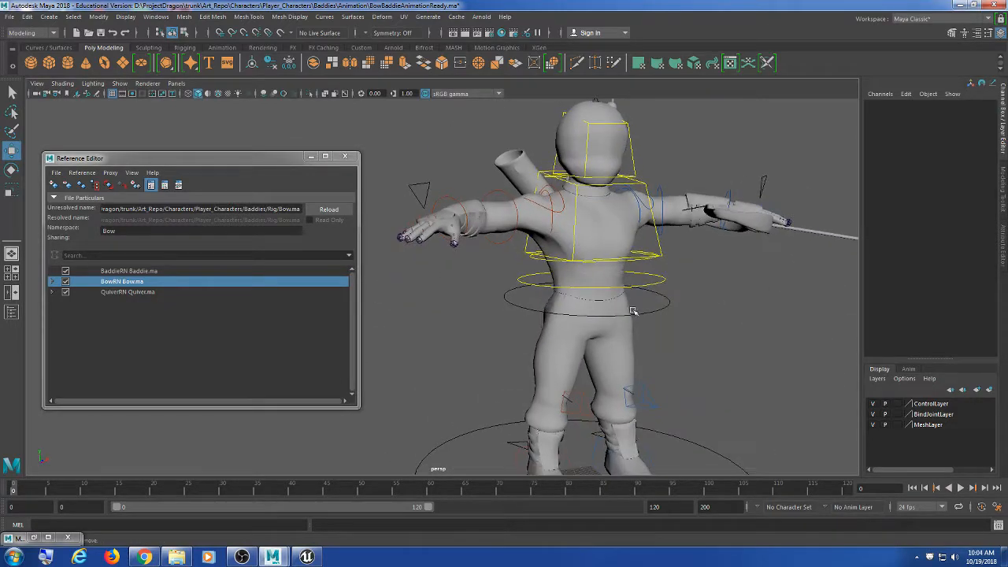
pyautogui.click(52, 292)
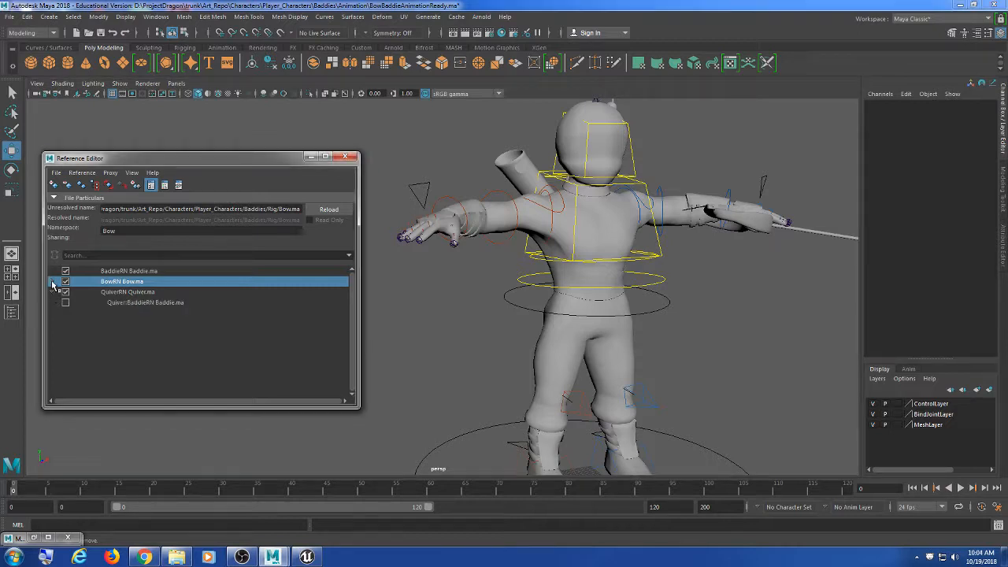
pyautogui.click(52, 281)
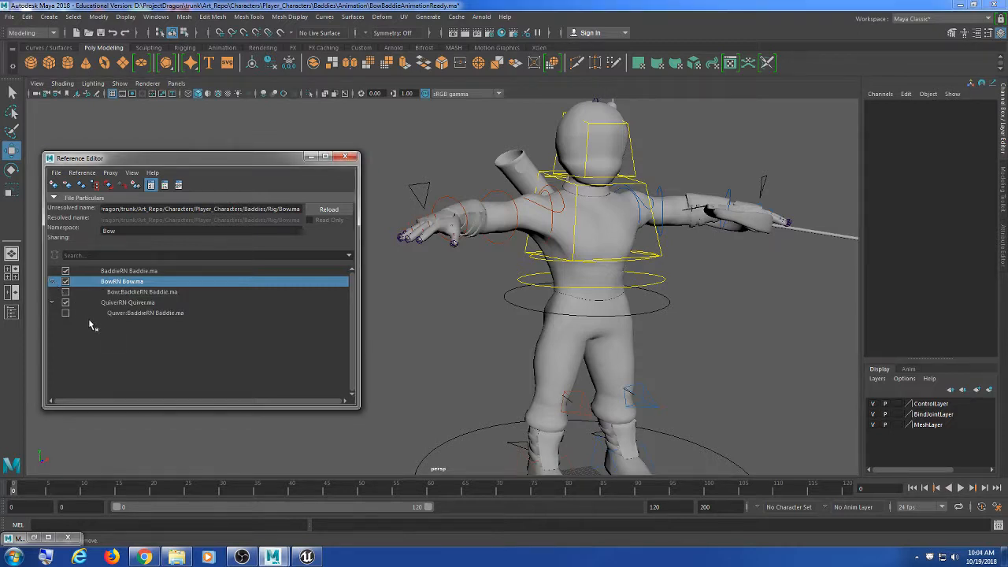
pyautogui.click(52, 302)
pyautogui.click(52, 282)
# Step: Unload the Quiver.ma and Bow.ma references, then reload them onto the character
pyautogui.click(65, 292)
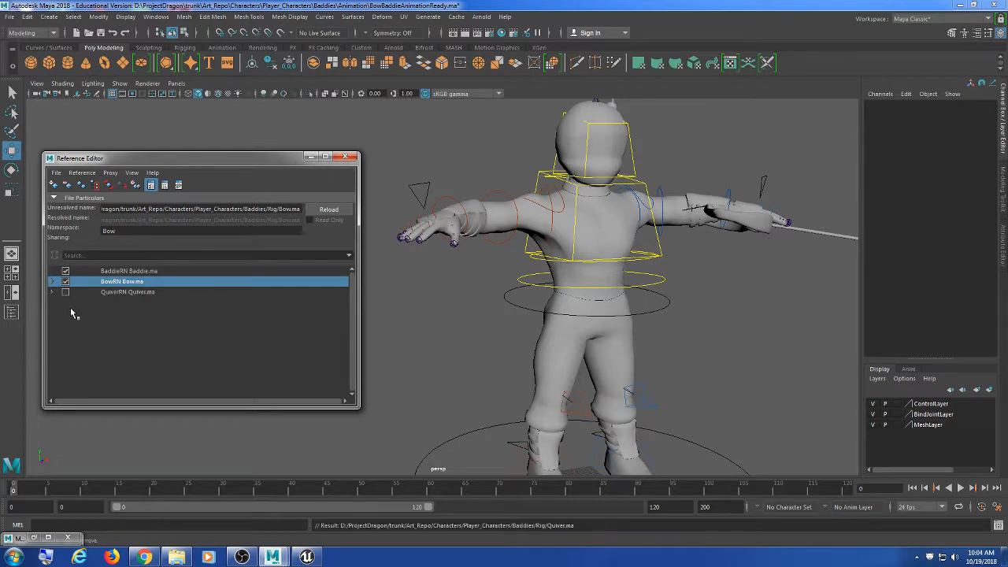
pyautogui.click(65, 281)
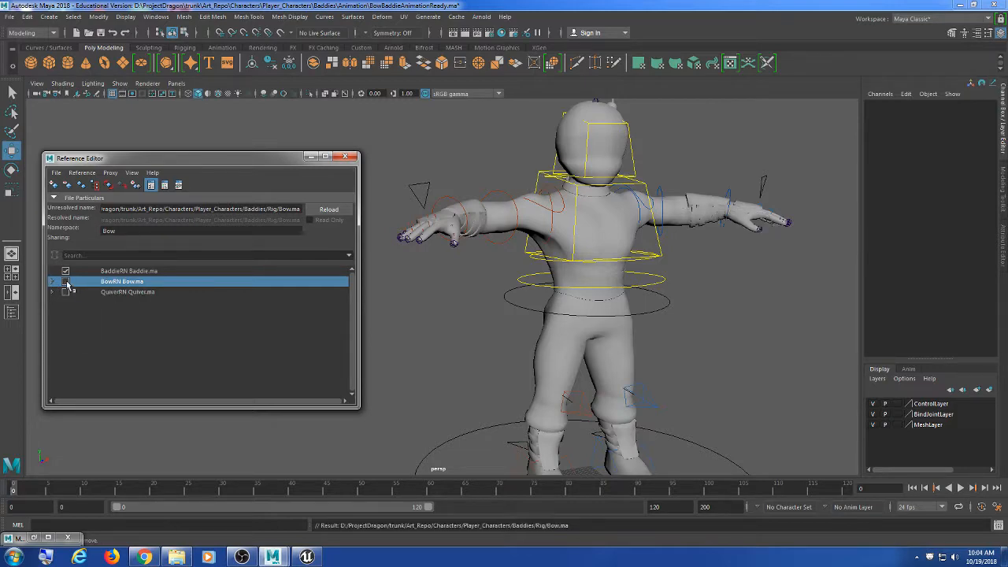
pyautogui.keyDown('alt'); pyautogui.moveTo(616, 298); pyautogui.dragTo(589, 311); pyautogui.keyUp('alt')
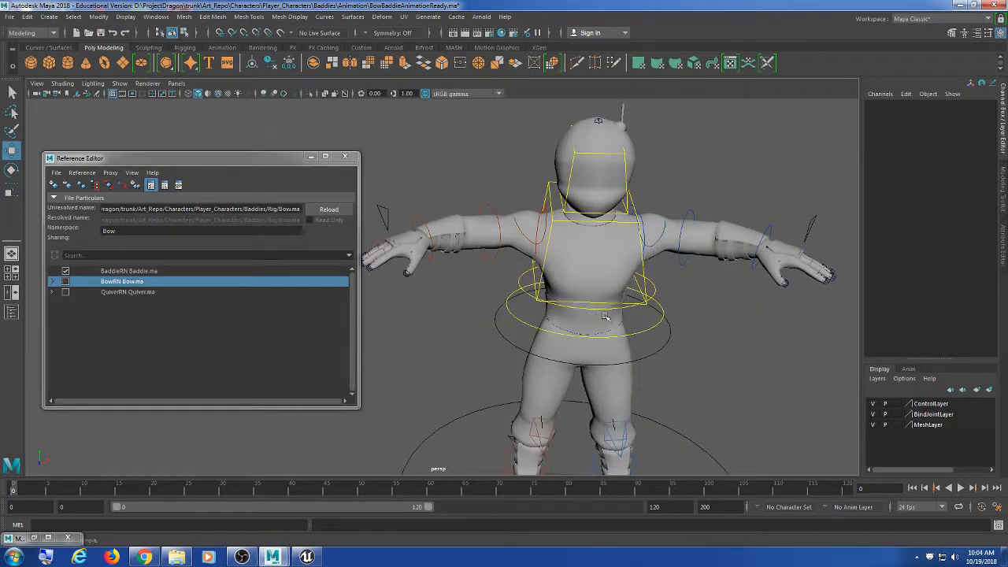
pyautogui.keyDown('alt'); pyautogui.moveTo(619, 299); pyautogui.dragTo(597, 311, button='right'); pyautogui.keyUp('alt')
pyautogui.keyDown('alt'); pyautogui.moveTo(597, 311); pyautogui.dragTo(630, 296); pyautogui.keyUp('alt')
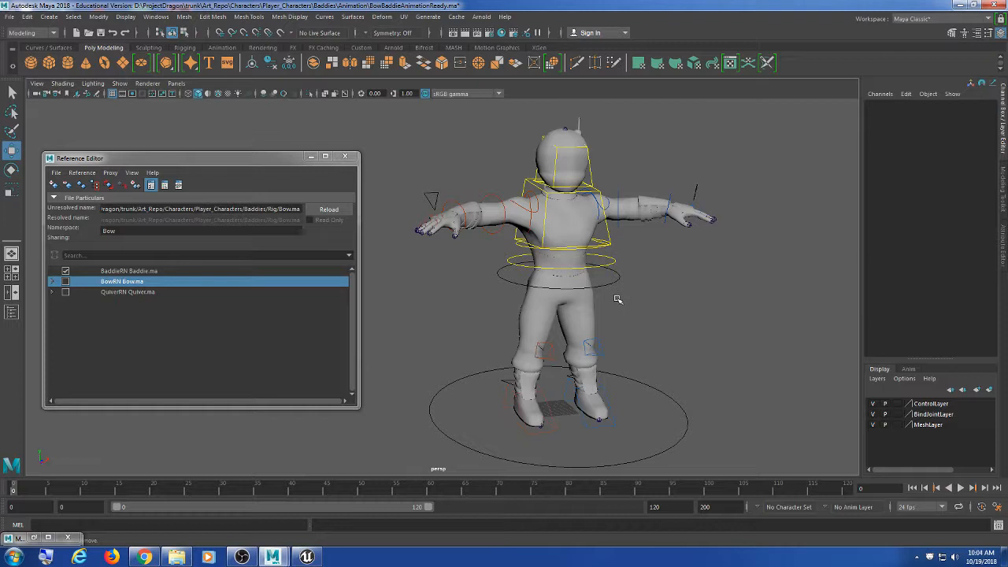
pyautogui.scroll(5, 583, 308)
pyautogui.scroll(-4, 583, 309)
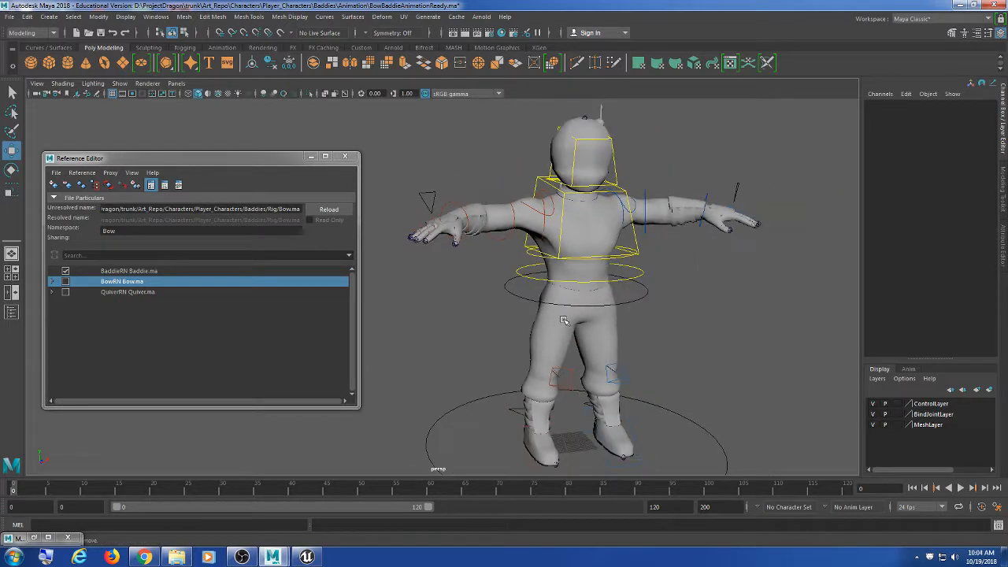
pyautogui.click(65, 291)
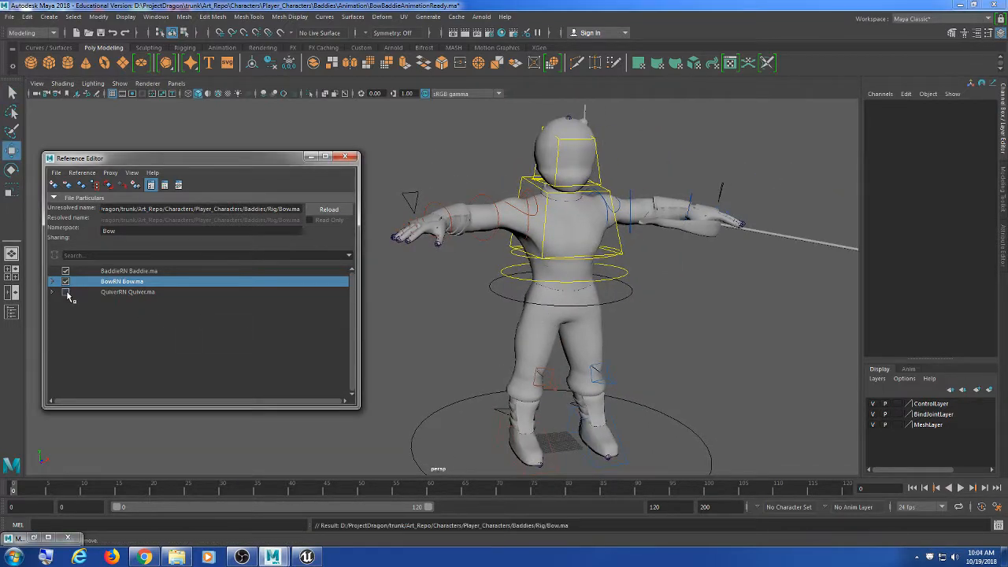
pyautogui.keyDown('alt'); pyautogui.moveTo(594, 286); pyautogui.dragTo(648, 257); pyautogui.keyUp('alt')
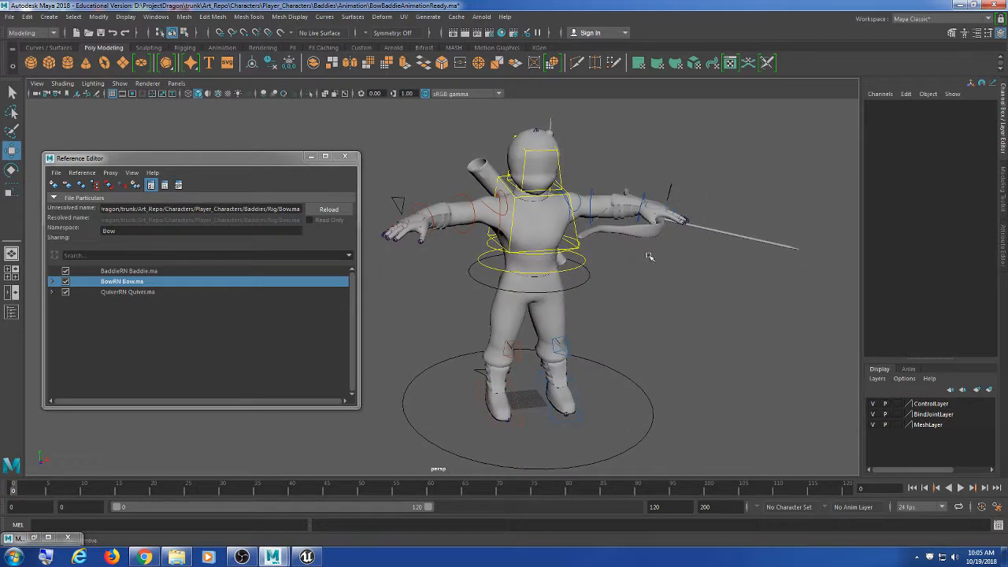
# Step: Close the Reference Editor and zoom in on the bow hand in wireframe view
pyautogui.click(344, 156)
pyautogui.scroll(2, 512, 201)
pyautogui.keyDown('alt'); pyautogui.moveTo(533, 209); pyautogui.dragTo(467, 232, button='middle'); pyautogui.keyUp('alt')
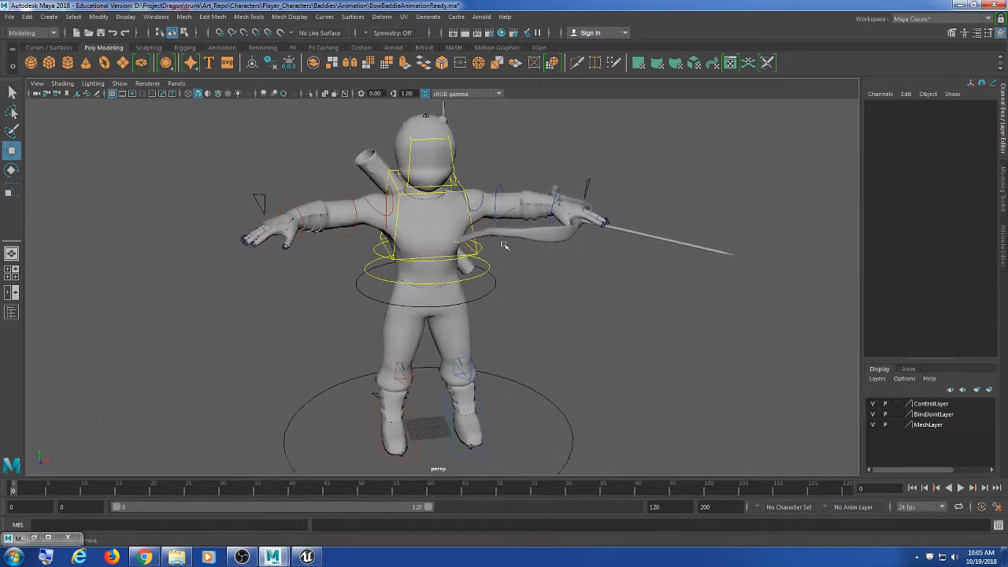
pyautogui.scroll(3, 504, 243)
pyautogui.keyDown('alt'); pyautogui.moveTo(553, 245); pyautogui.dragTo(414, 338, button='middle'); pyautogui.keyUp('alt')
pyautogui.scroll(4, 414, 338)
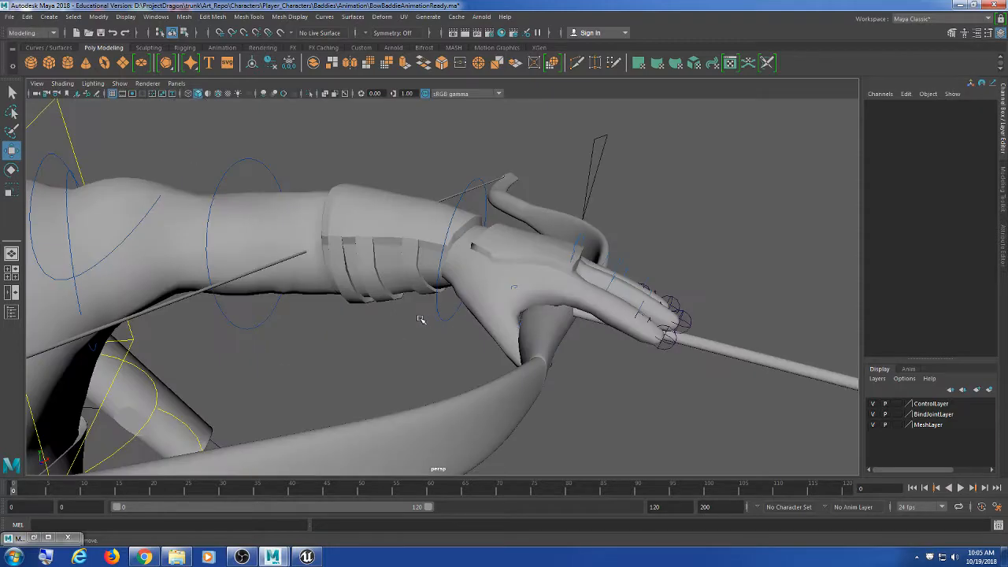
pyautogui.press('4')
pyautogui.press('space')
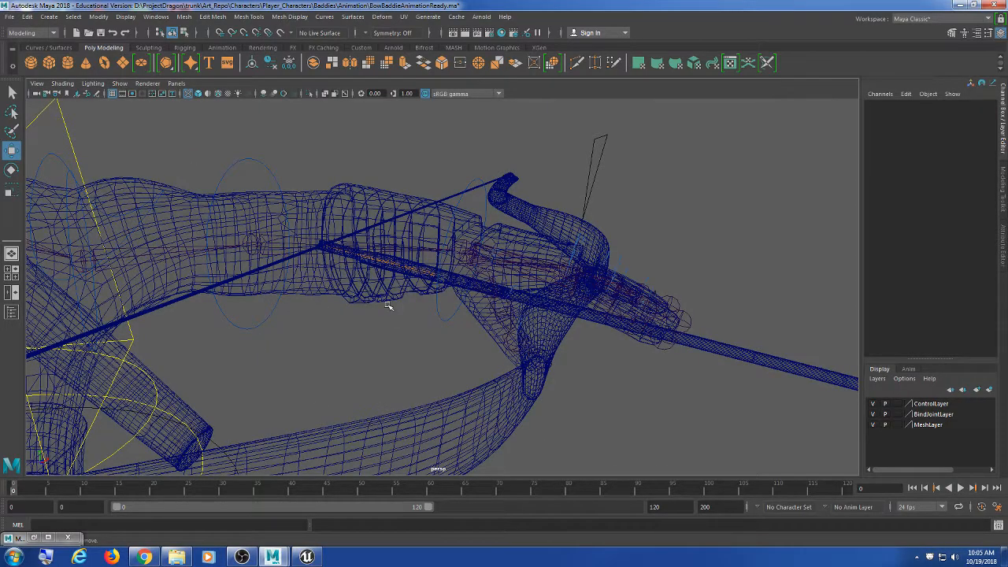
pyautogui.keyDown('alt'); pyautogui.moveTo(386, 306); pyautogui.dragTo(499, 373, button='middle'); pyautogui.keyUp('alt')
pyautogui.scroll(4, 561, 416)
pyautogui.moveTo(561, 417)
pyautogui.keyDown('alt'); pyautogui.mouseDown()
pyautogui.moveTo(525, 371)
pyautogui.moveTo(529, 360)
pyautogui.moveTo(480, 342)
pyautogui.moveTo(484, 366)
pyautogui.mouseUp(); pyautogui.keyUp('alt')
# Step: Select the Bow:Draw joint and drag it to pull the bowstring back in smooth shading
pyautogui.click(514, 344)
pyautogui.click(519, 341)
pyautogui.scroll(-8, 486, 367)
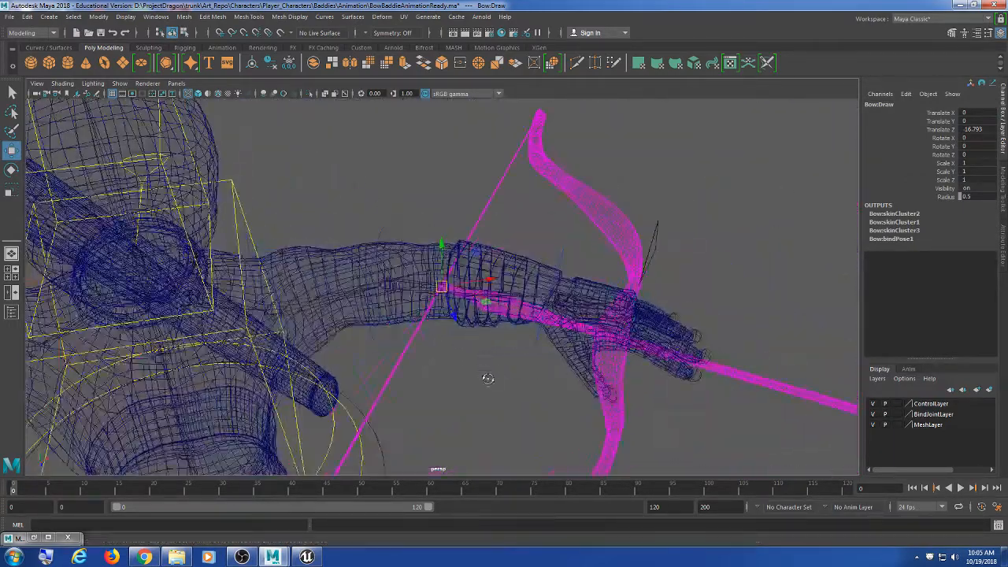
pyautogui.press('5')
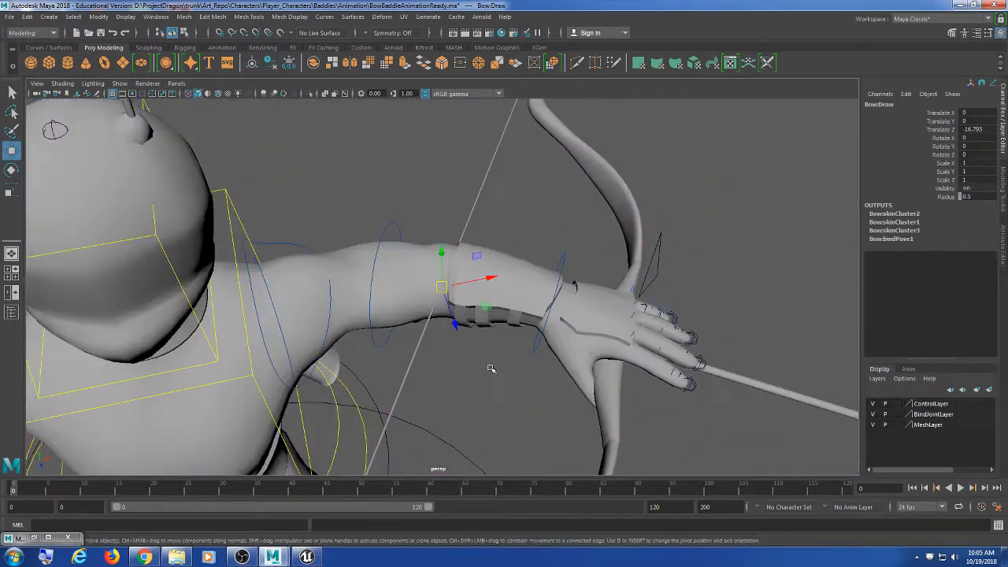
pyautogui.moveTo(439, 283)
pyautogui.mouseDown()
pyautogui.moveTo(308, 207)
pyautogui.moveTo(472, 225)
pyautogui.moveTo(338, 247)
pyautogui.moveTo(252, 143)
pyautogui.moveTo(355, 180)
pyautogui.moveTo(315, 168)
pyautogui.mouseUp()
pyautogui.hotkey('ctrl', 'z')
pyautogui.scroll(-5, 371, 212)
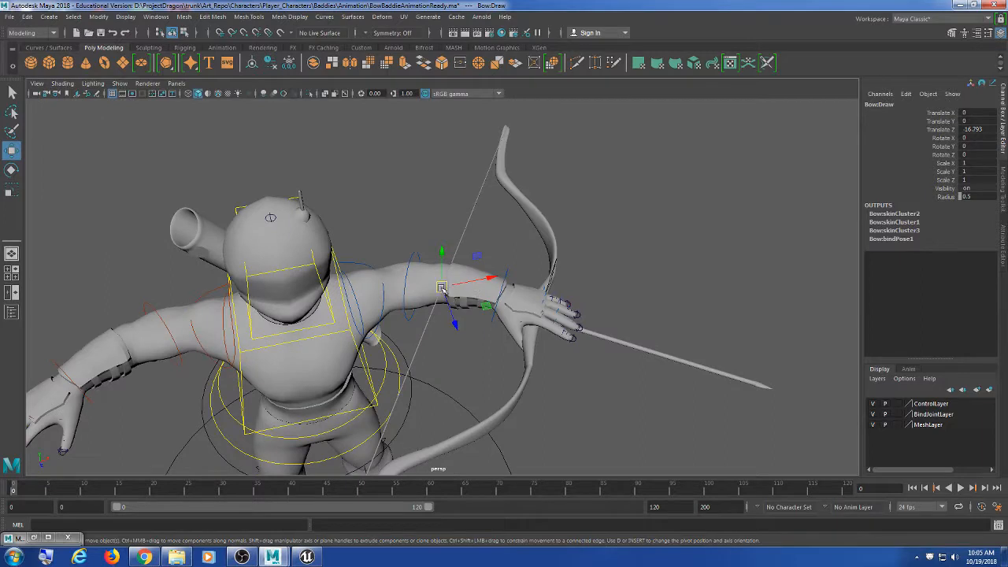
pyautogui.moveTo(443, 289)
pyautogui.mouseDown()
pyautogui.moveTo(311, 223)
pyautogui.moveTo(412, 241)
pyautogui.moveTo(386, 221)
pyautogui.moveTo(386, 232)
pyautogui.moveTo(356, 219)
pyautogui.moveTo(382, 242)
pyautogui.moveTo(380, 261)
pyautogui.moveTo(445, 304)
pyautogui.moveTo(386, 244)
pyautogui.moveTo(368, 189)
pyautogui.moveTo(356, 240)
pyautogui.moveTo(346, 221)
pyautogui.moveTo(453, 268)
pyautogui.moveTo(477, 209)
pyautogui.mouseUp()
# Step: Undo the trial moves and draw the Bow:Draw bowstring back toward the head again
pyautogui.press('Down')
pyautogui.hotkey('ctrl', 'z')
pyautogui.hotkey('ctrl', 'z')
pyautogui.hotkey('ctrl', 'z')
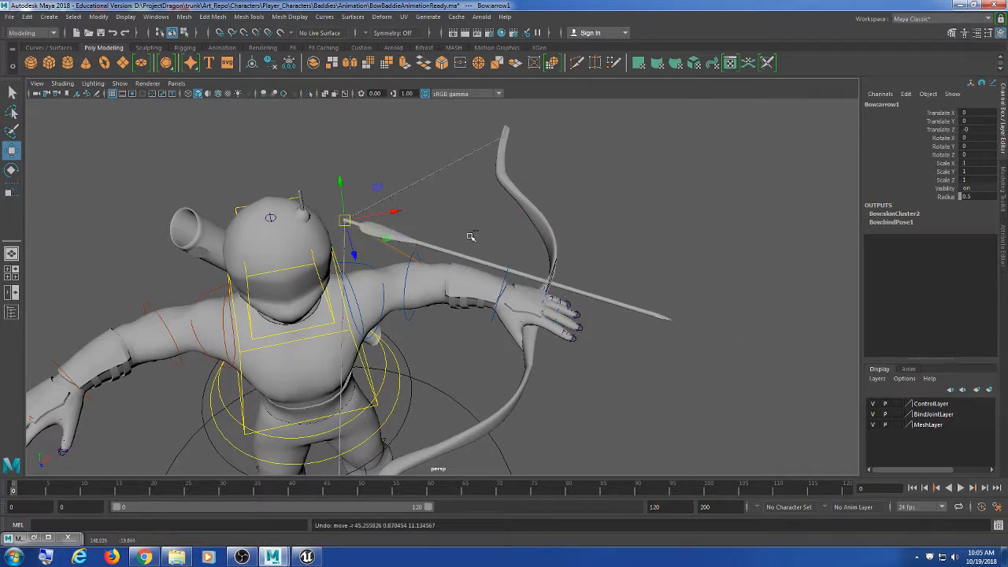
pyautogui.moveTo(441, 287); pyautogui.dragTo(358, 213)
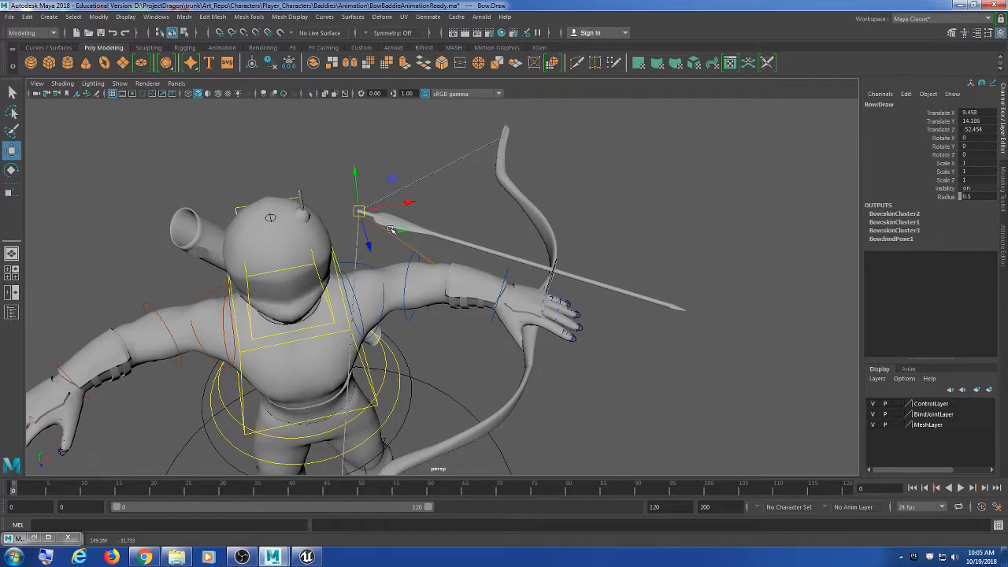
# Step: Slide Bow:arrow1 forward past the hand to Translate X 12.242, Y -0.633, Z 122.991
pyautogui.click(390, 229)
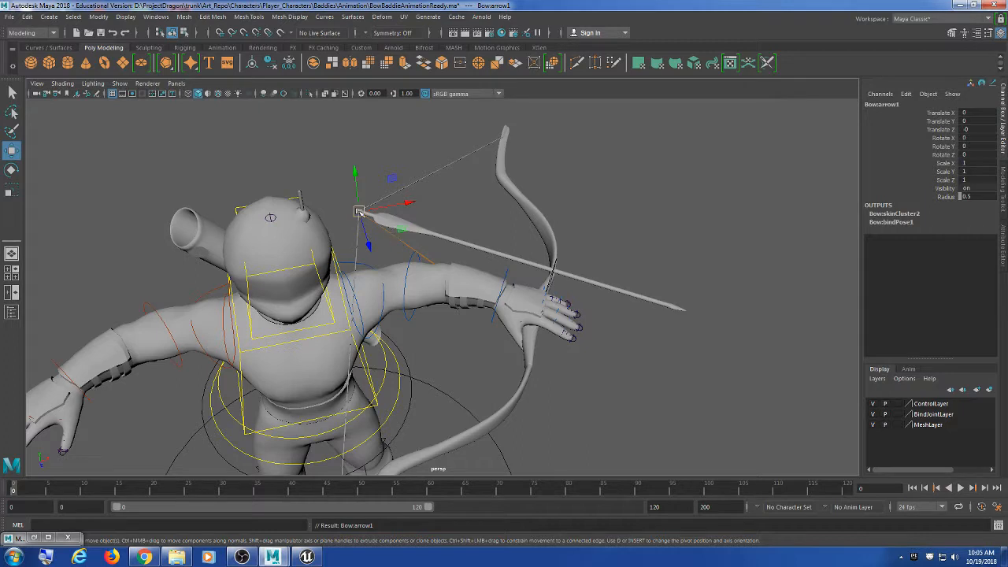
pyautogui.moveTo(359, 211); pyautogui.dragTo(702, 293)
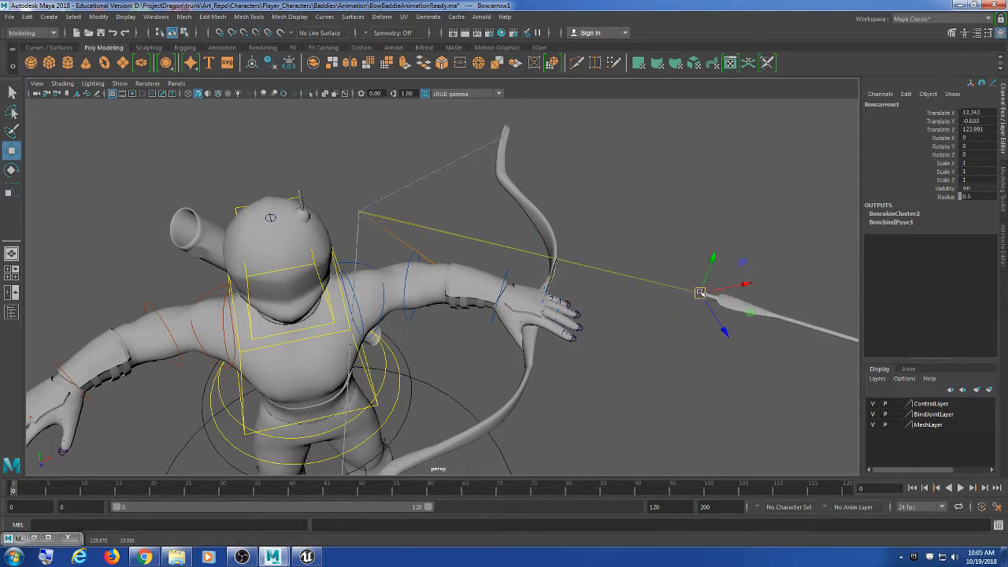
pyautogui.scroll(-6, 693, 366)
pyautogui.moveTo(693, 367)
pyautogui.keyDown('alt'); pyautogui.mouseDown()
pyautogui.moveTo(601, 356)
pyautogui.moveTo(697, 363)
pyautogui.mouseUp(); pyautogui.keyUp('alt')
pyautogui.scroll(8, 578, 367)
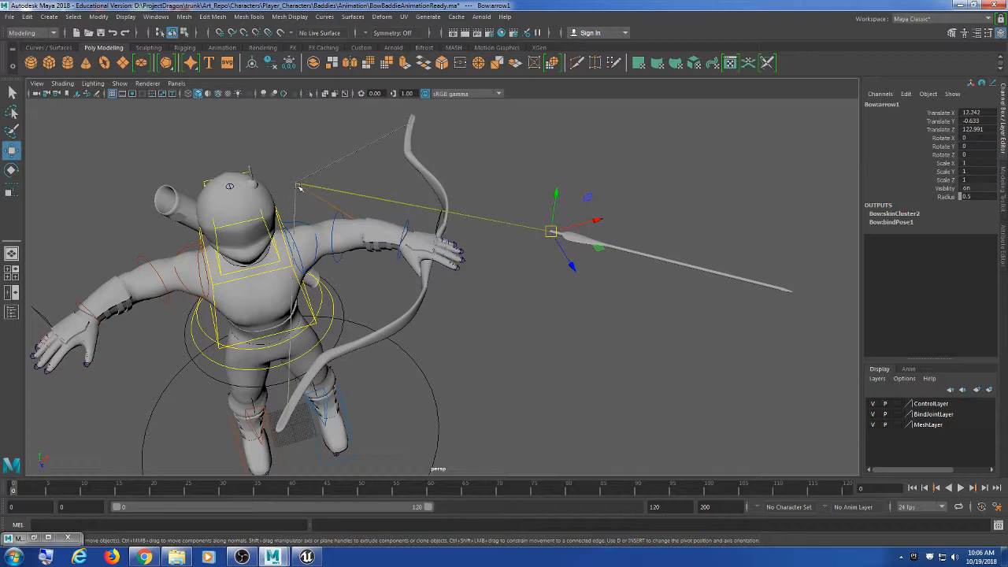
# Step: Select the Bow:Draw joint and readjust the drawn bowstring position
pyautogui.scroll(5, 291, 206)
pyautogui.scroll(3, 288, 207)
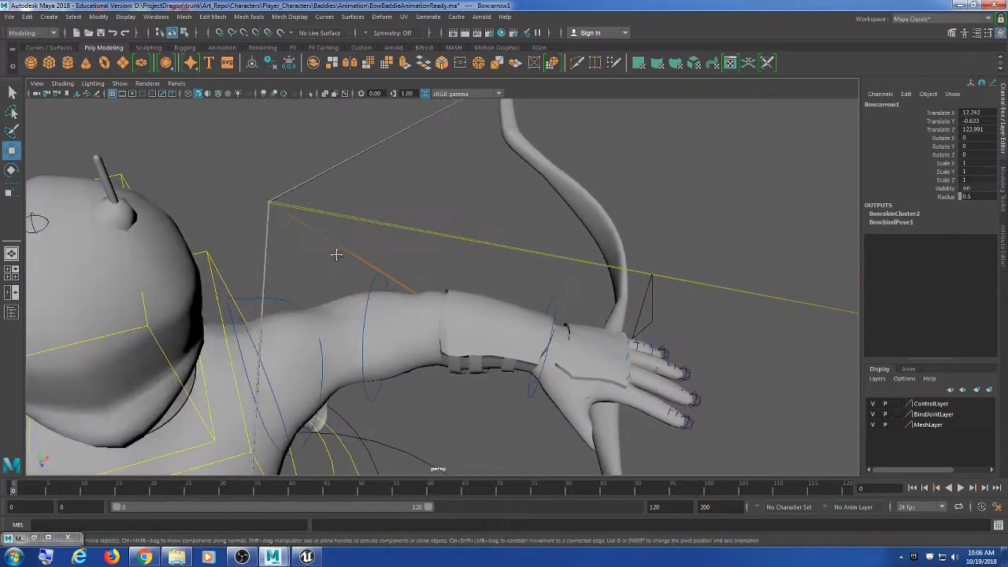
pyautogui.click(269, 203)
pyautogui.moveTo(312, 217)
pyautogui.mouseDown()
pyautogui.moveTo(275, 254)
pyautogui.moveTo(272, 199)
pyautogui.moveTo(262, 207)
pyautogui.mouseUp()
pyautogui.scroll(-5, 260, 208)
pyautogui.moveTo(393, 282)
pyautogui.keyDown('alt'); pyautogui.mouseDown(button='middle')
pyautogui.moveTo(368, 248)
pyautogui.moveTo(371, 236)
pyautogui.mouseUp(button='middle'); pyautogui.keyUp('alt')
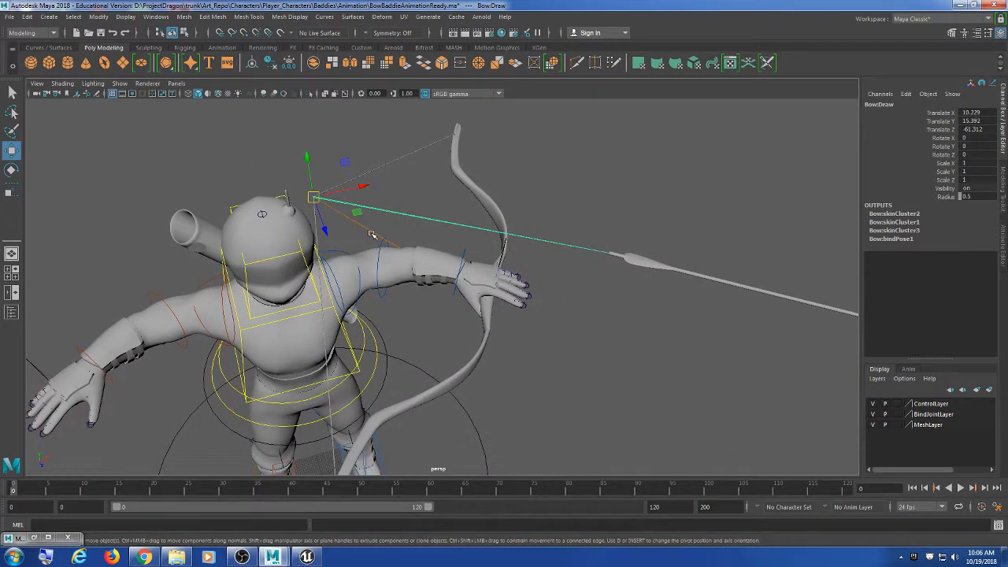
# Step: Move Bow:arrow1 just beyond the bow hand to Translate X 7.272, Y -5.965, Z 122.377
pyautogui.press('Down')
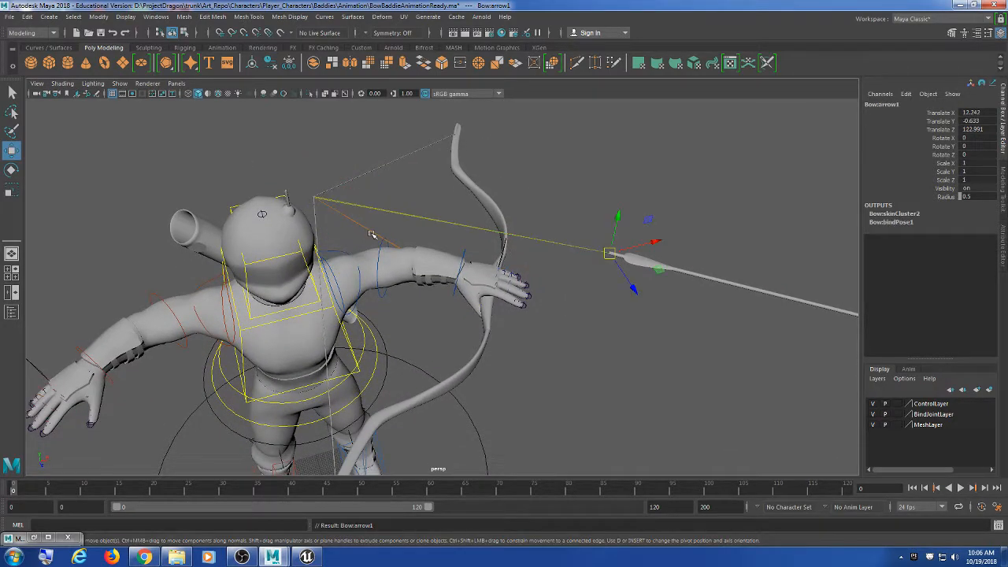
pyautogui.moveTo(610, 256); pyautogui.dragTo(417, 294)
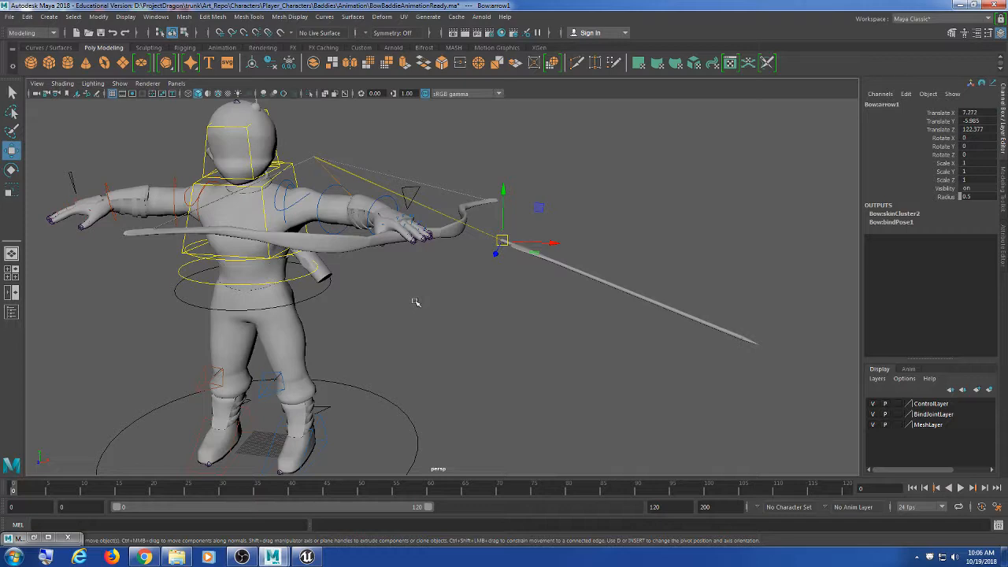
pyautogui.keyDown('alt'); pyautogui.moveTo(563, 313); pyautogui.dragTo(492, 334); pyautogui.keyUp('alt')
pyautogui.scroll(1, 492, 334)
pyautogui.scroll(1, 444, 331)
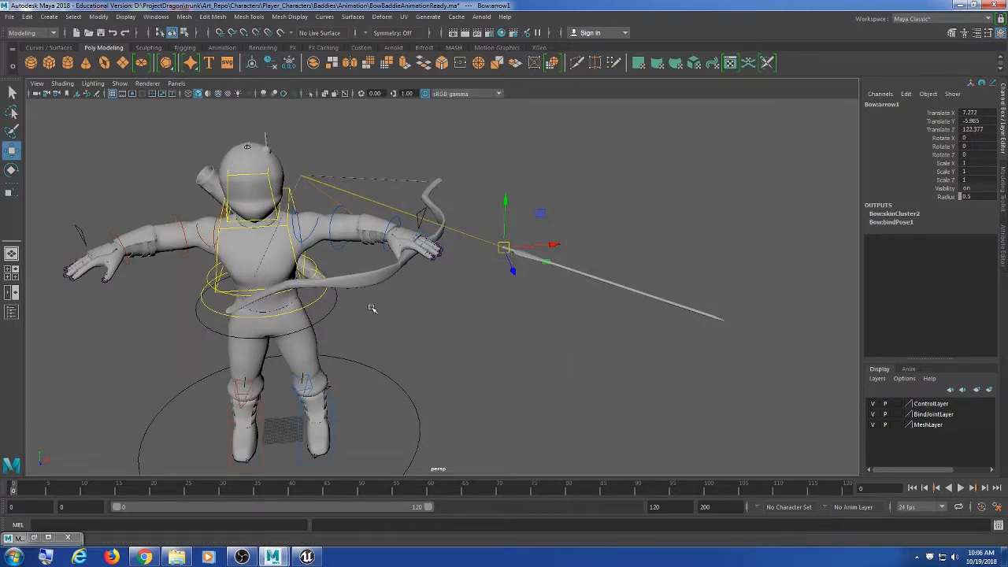
pyautogui.scroll(1, 373, 308)
# Step: Select the arrow's base joint and move it into the bow hand at X -12.153, Y -18.072, Z 81.94
pyautogui.moveTo(628, 235); pyautogui.dragTo(628, 378)
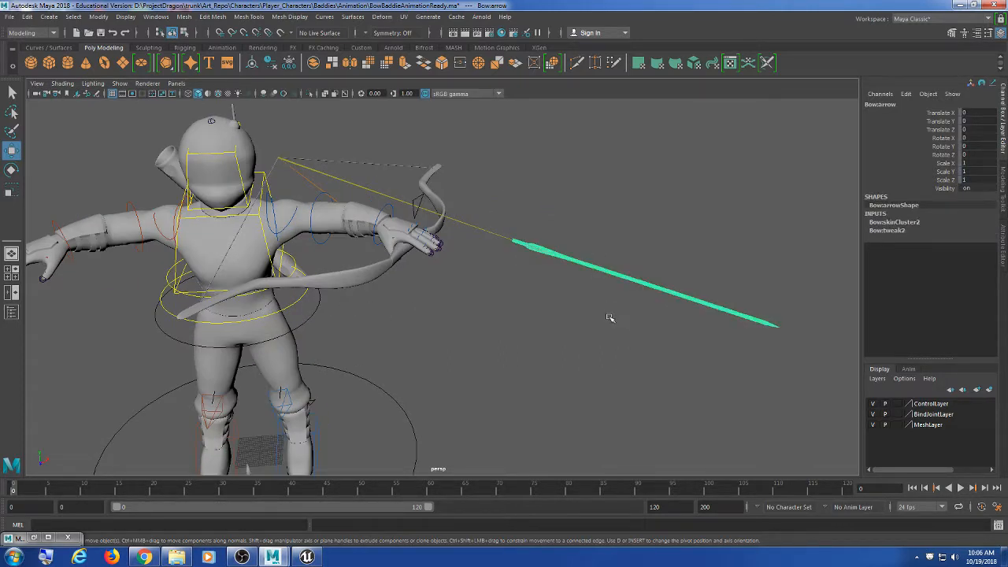
pyautogui.click(516, 248)
pyautogui.moveTo(582, 325)
pyautogui.keyDown('alt'); pyautogui.mouseDown()
pyautogui.moveTo(533, 333)
pyautogui.moveTo(567, 333)
pyautogui.mouseUp(); pyautogui.keyUp('alt')
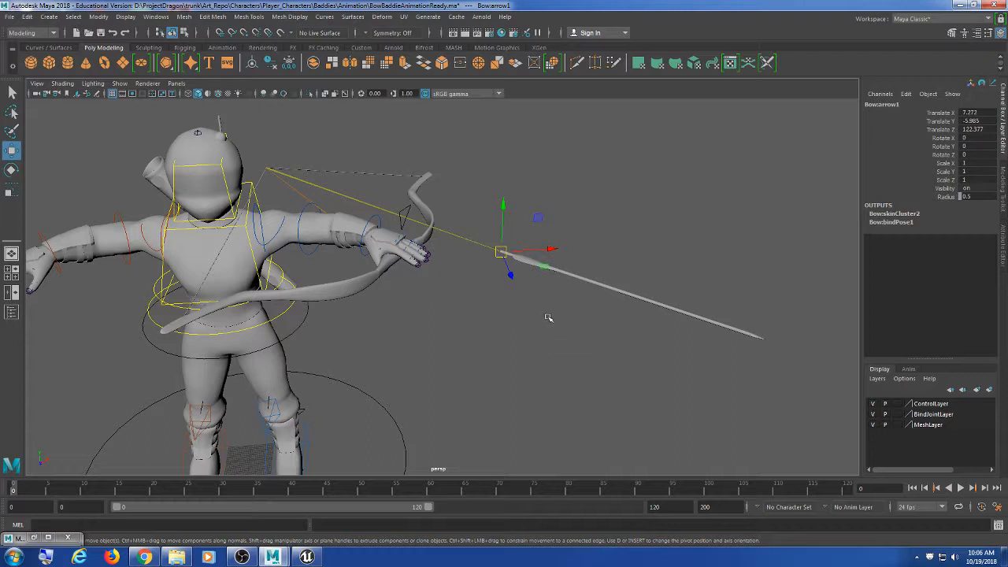
pyautogui.moveTo(502, 254); pyautogui.dragTo(400, 264)
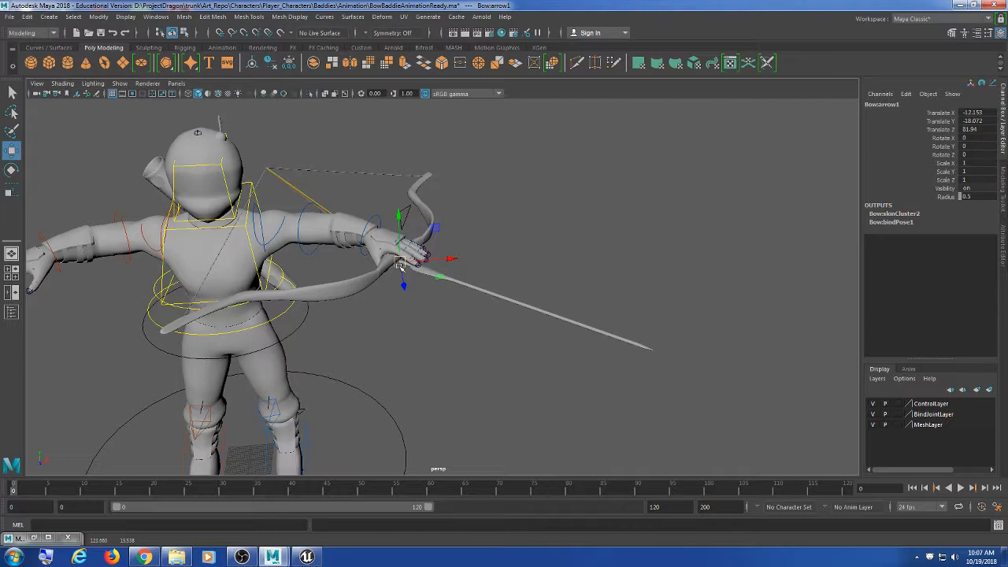
# Step: Select the arrow's base joint in wireframe view, then switch back to smooth shading
pyautogui.scroll(3, 506, 295)
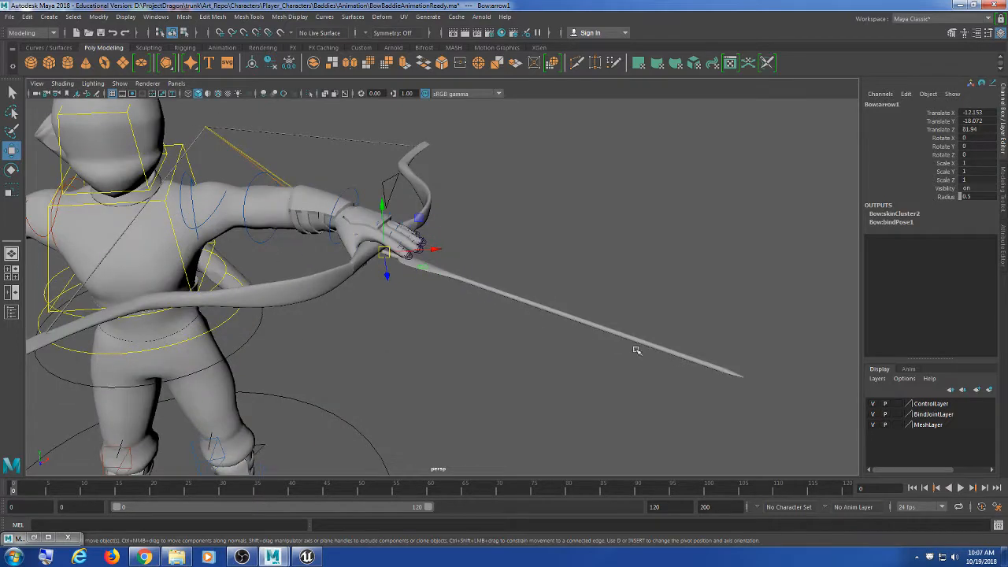
pyautogui.keyDown('alt'); pyautogui.moveTo(635, 349); pyautogui.dragTo(576, 321); pyautogui.keyUp('alt')
pyautogui.moveTo(577, 321)
pyautogui.keyDown('alt'); pyautogui.mouseDown()
pyautogui.moveTo(581, 342)
pyautogui.moveTo(491, 370)
pyautogui.moveTo(595, 351)
pyautogui.moveTo(506, 329)
pyautogui.moveTo(534, 354)
pyautogui.moveTo(448, 259)
pyautogui.mouseUp(); pyautogui.keyUp('alt')
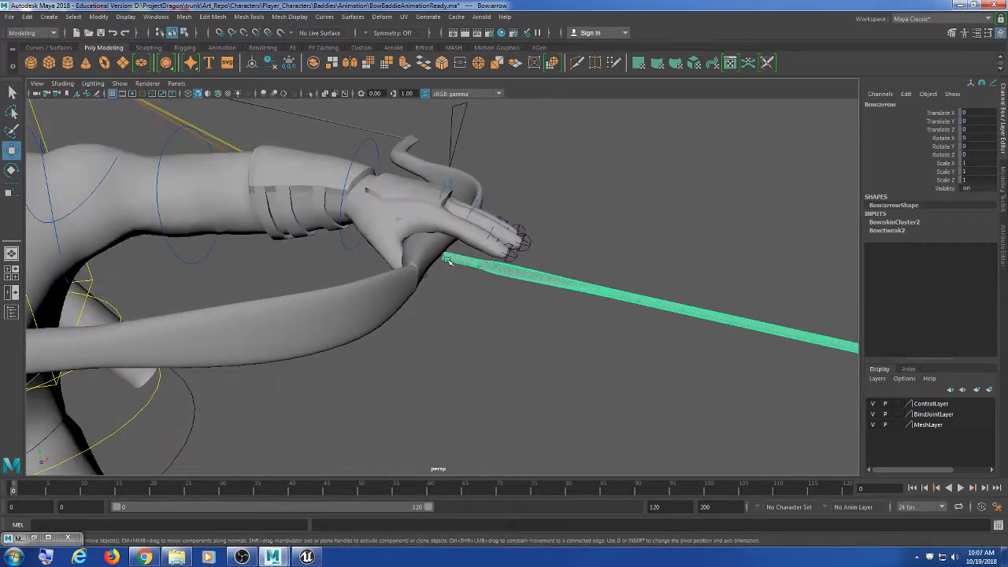
pyautogui.click(445, 260)
pyautogui.press('4')
pyautogui.click(449, 267)
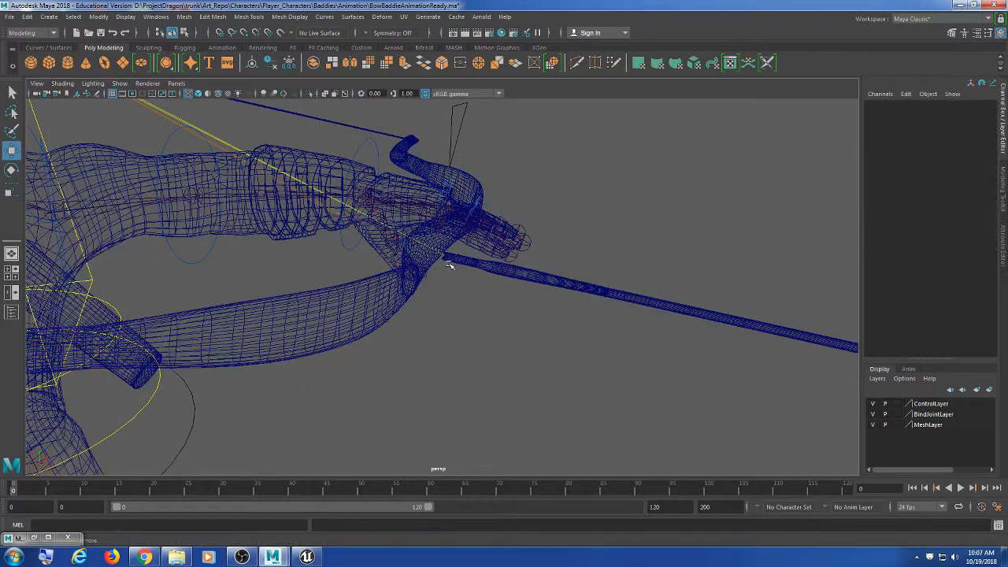
pyautogui.click(450, 266)
pyautogui.scroll(4, 451, 267)
pyautogui.click(450, 235)
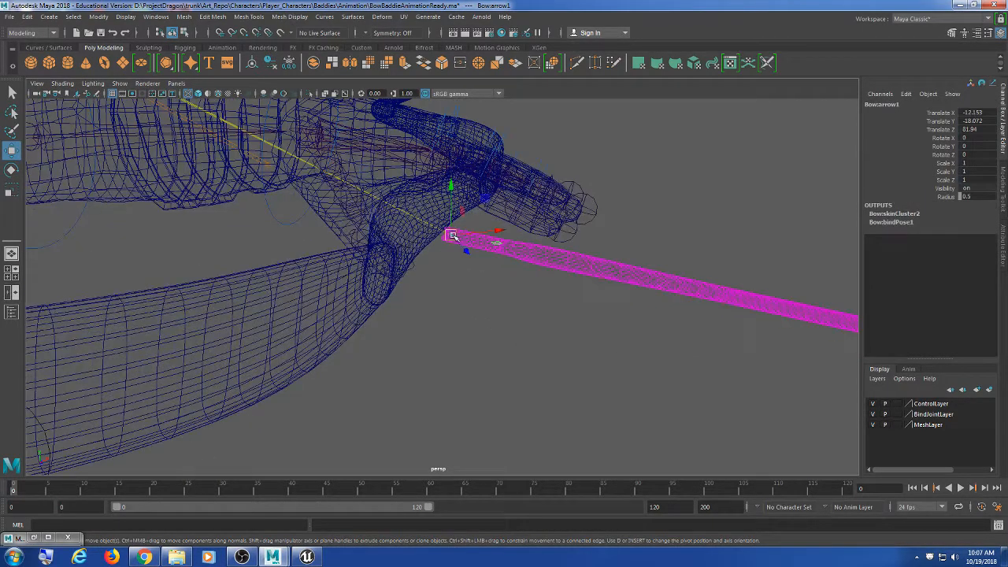
pyautogui.scroll(-9, 495, 299)
pyautogui.keyDown('alt'); pyautogui.moveTo(494, 343); pyautogui.dragTo(511, 355); pyautogui.keyUp('alt')
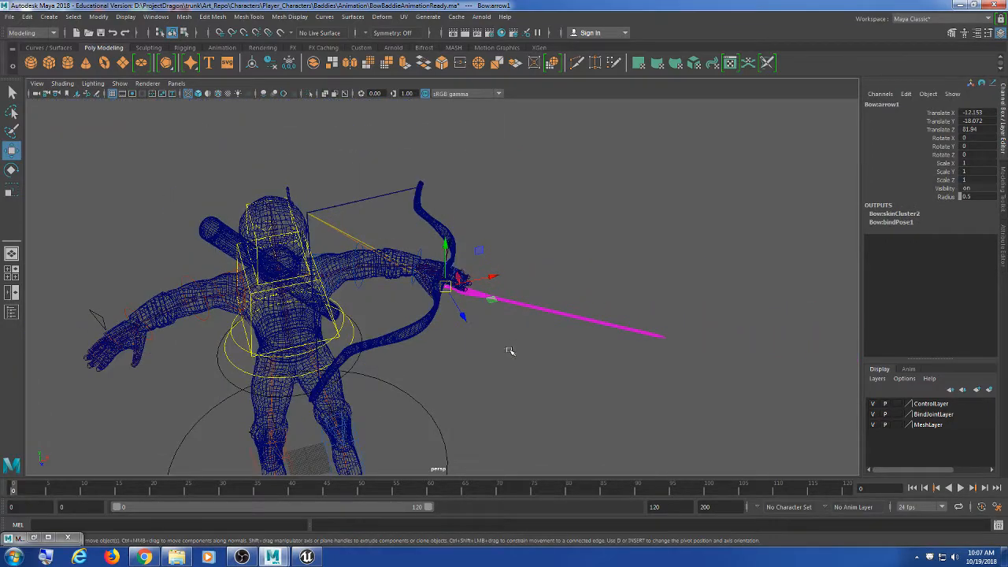
pyautogui.press('5')
pyautogui.scroll(5, 529, 339)
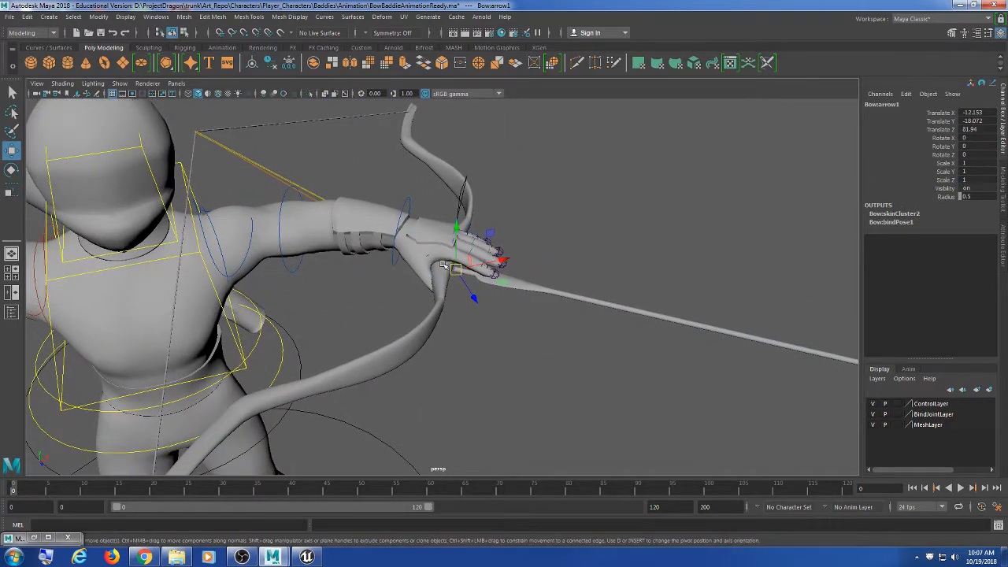
# Step: Drag the arrow joint out of the hand and far to the right, beyond the bow
pyautogui.moveTo(463, 267)
pyautogui.mouseDown()
pyautogui.moveTo(244, 147)
pyautogui.moveTo(177, 136)
pyautogui.moveTo(281, 198)
pyautogui.moveTo(413, 227)
pyautogui.moveTo(478, 258)
pyautogui.moveTo(476, 268)
pyautogui.mouseUp()
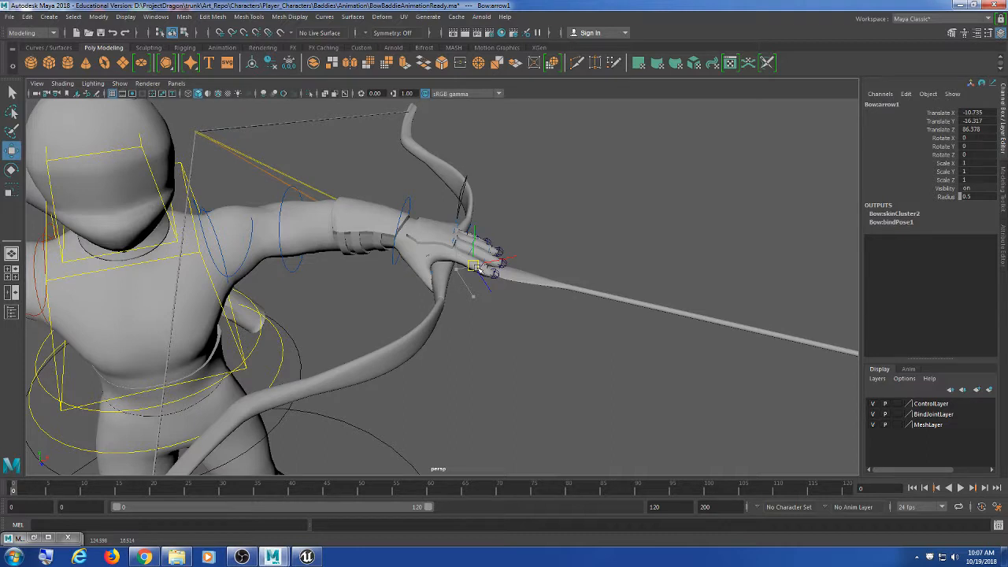
pyautogui.moveTo(479, 268); pyautogui.dragTo(2, 25)
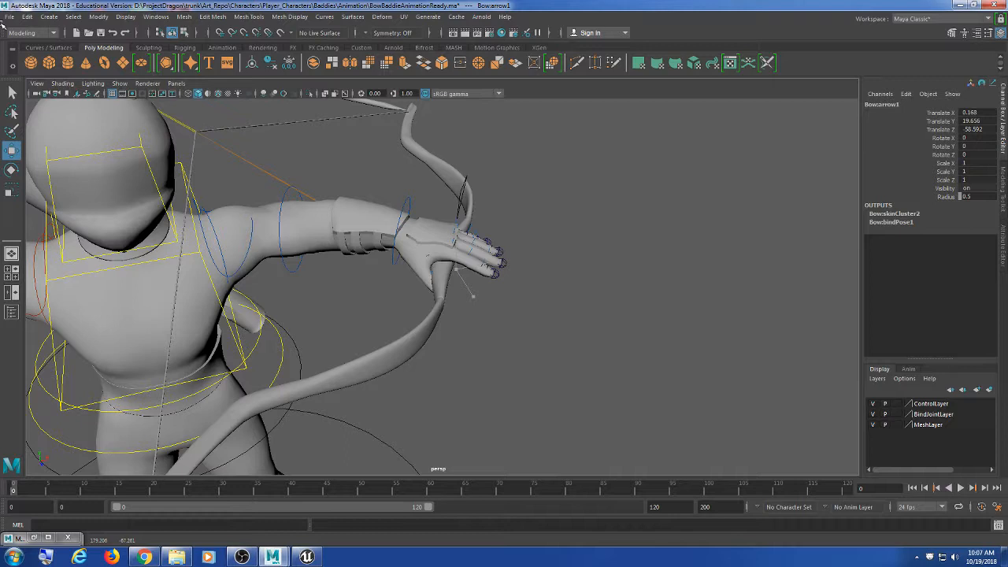
pyautogui.moveTo(1, 24); pyautogui.dragTo(466, 265)
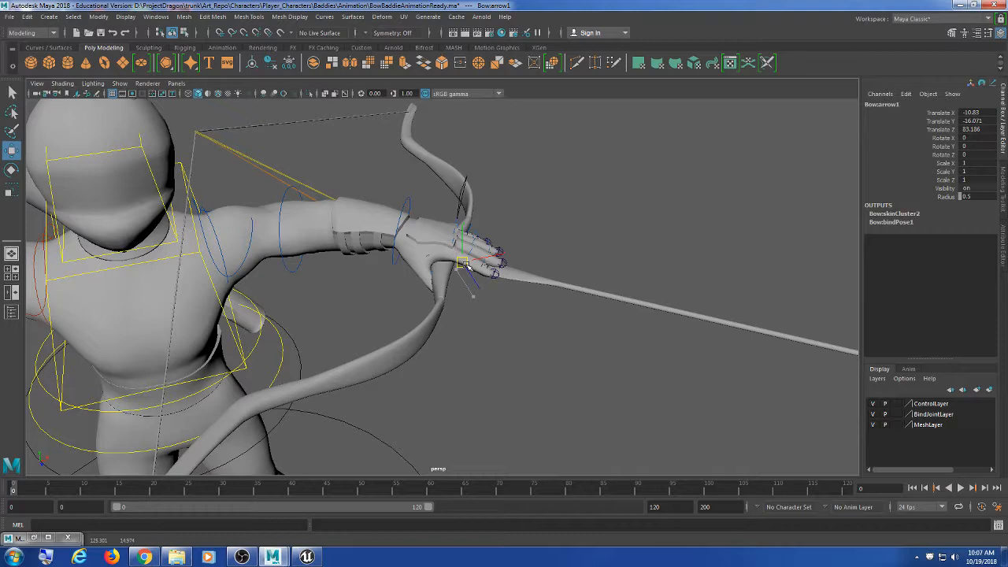
pyautogui.scroll(-4, 468, 267)
pyautogui.moveTo(469, 269); pyautogui.dragTo(821, 377)
# Step: Orbit around the character to inspect the arrow at X -5.455, Y -28.799, Z 254.46
pyautogui.scroll(-5, 662, 363)
pyautogui.scroll(5, 657, 363)
pyautogui.keyDown('alt'); pyautogui.moveTo(657, 362); pyautogui.dragTo(567, 326, button='middle'); pyautogui.keyUp('alt')
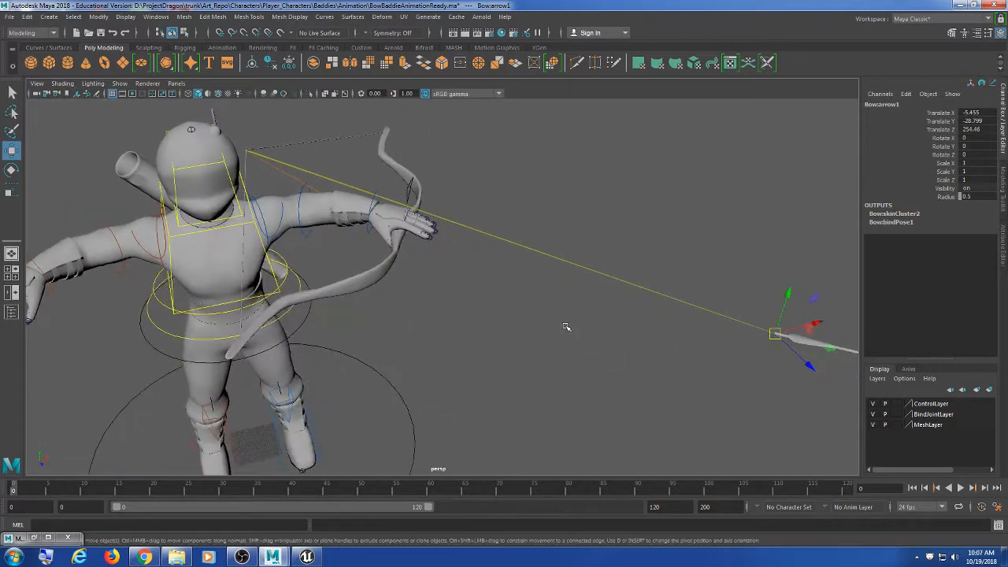
pyautogui.scroll(-3, 589, 348)
pyautogui.moveTo(589, 349)
pyautogui.keyDown('alt'); pyautogui.mouseDown()
pyautogui.moveTo(569, 349)
pyautogui.moveTo(580, 349)
pyautogui.mouseUp(); pyautogui.keyUp('alt')
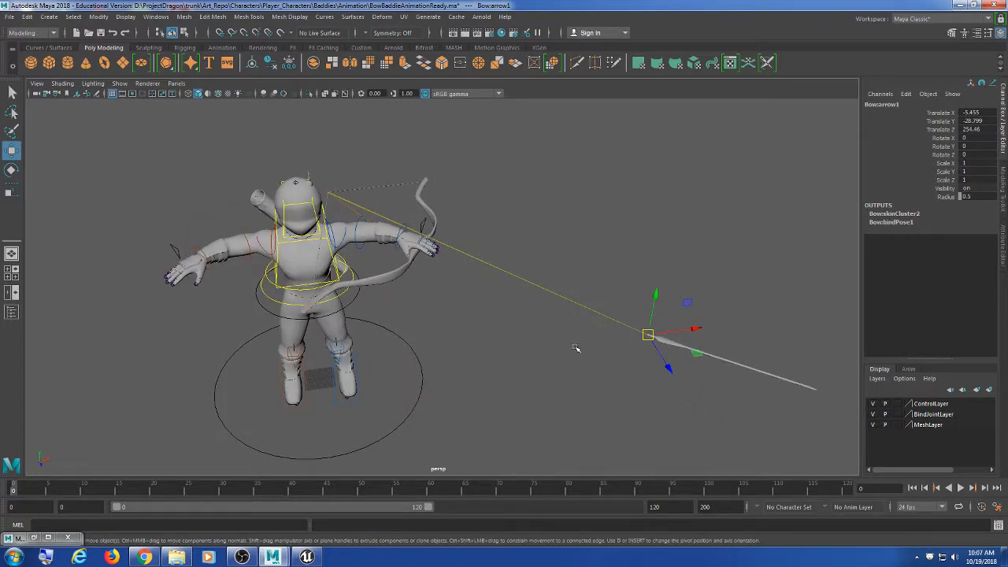
pyautogui.keyDown('alt'); pyautogui.moveTo(572, 353); pyautogui.dragTo(429, 321); pyautogui.keyUp('alt')
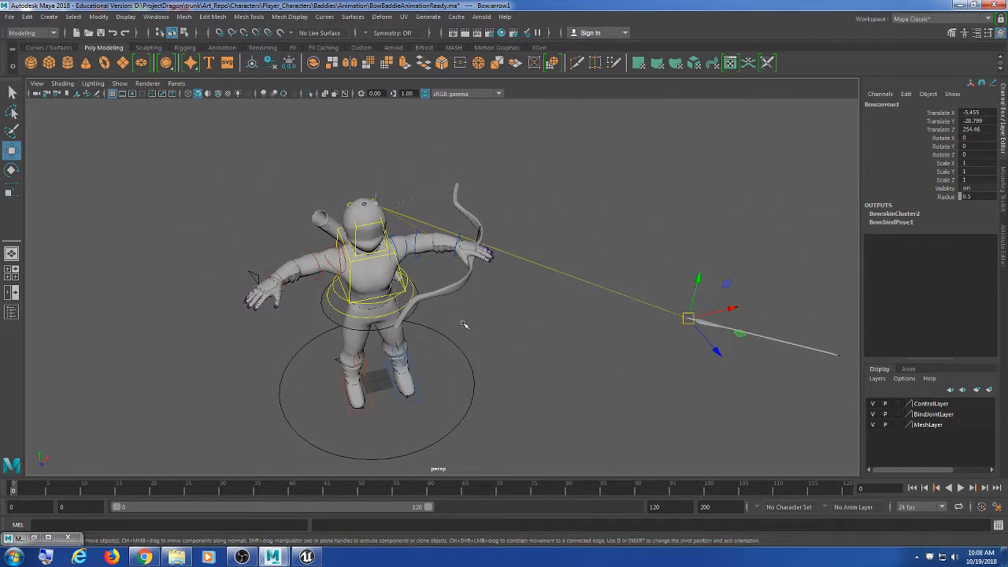
pyautogui.scroll(4, 473, 325)
pyautogui.scroll(-5, 484, 326)
pyautogui.moveTo(544, 342)
pyautogui.keyDown('alt'); pyautogui.mouseDown()
pyautogui.moveTo(462, 315)
pyautogui.moveTo(516, 335)
pyautogui.moveTo(420, 317)
pyautogui.moveTo(559, 328)
pyautogui.moveTo(535, 340)
pyautogui.mouseUp(); pyautogui.keyUp('alt')
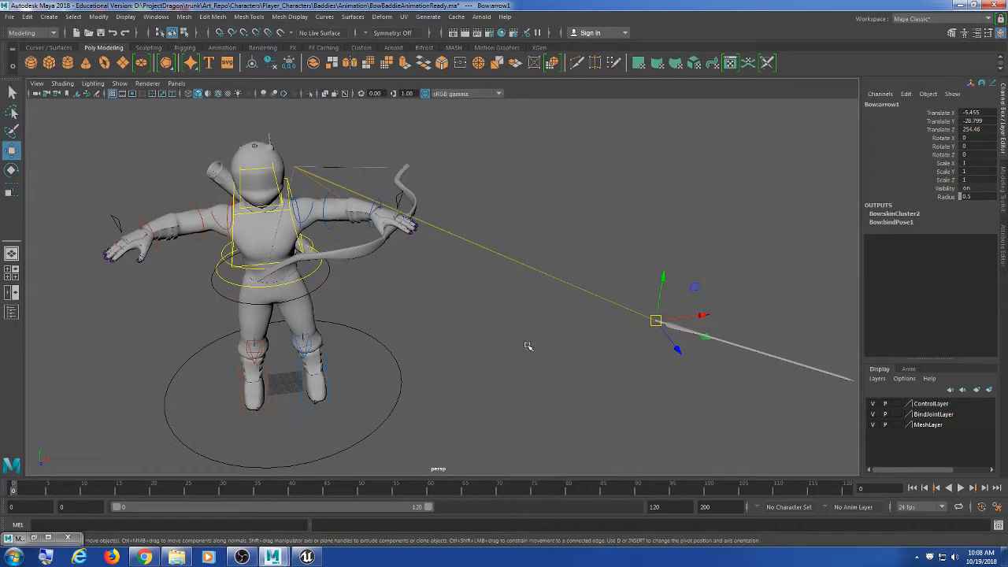
pyautogui.keyDown('alt'); pyautogui.moveTo(555, 356); pyautogui.dragTo(528, 337, button='middle'); pyautogui.keyUp('alt')
pyautogui.keyDown('alt'); pyautogui.moveTo(259, 306); pyautogui.dragTo(296, 337); pyautogui.keyUp('alt')
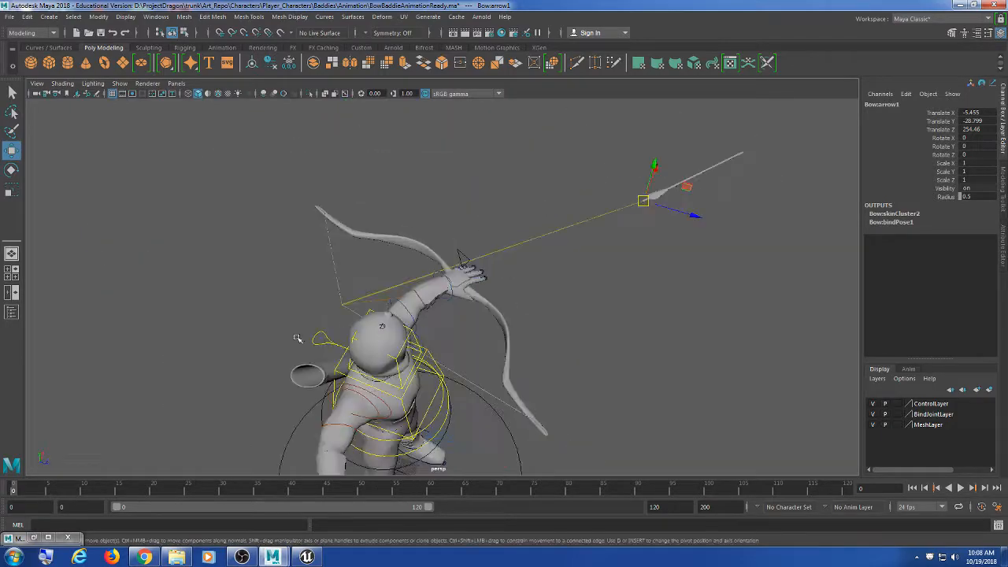
pyautogui.click(307, 557)
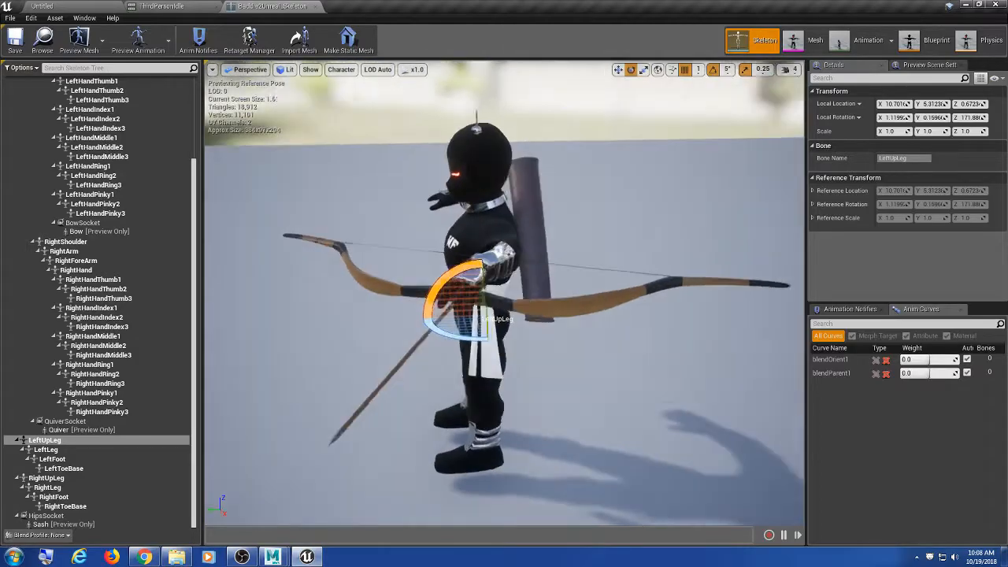
pyautogui.keyDown('alt'); pyautogui.moveTo(394, 307); pyautogui.dragTo(787, 340); pyautogui.keyUp('alt')
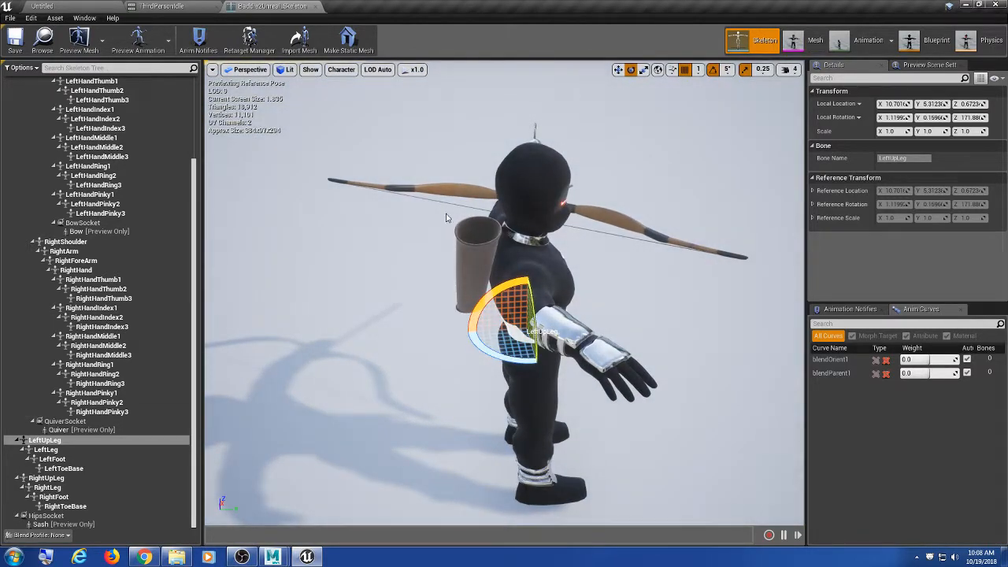
pyautogui.keyDown('alt'); pyautogui.moveTo(446, 218); pyautogui.dragTo(529, 183); pyautogui.keyUp('alt')
pyautogui.click(966, 4)
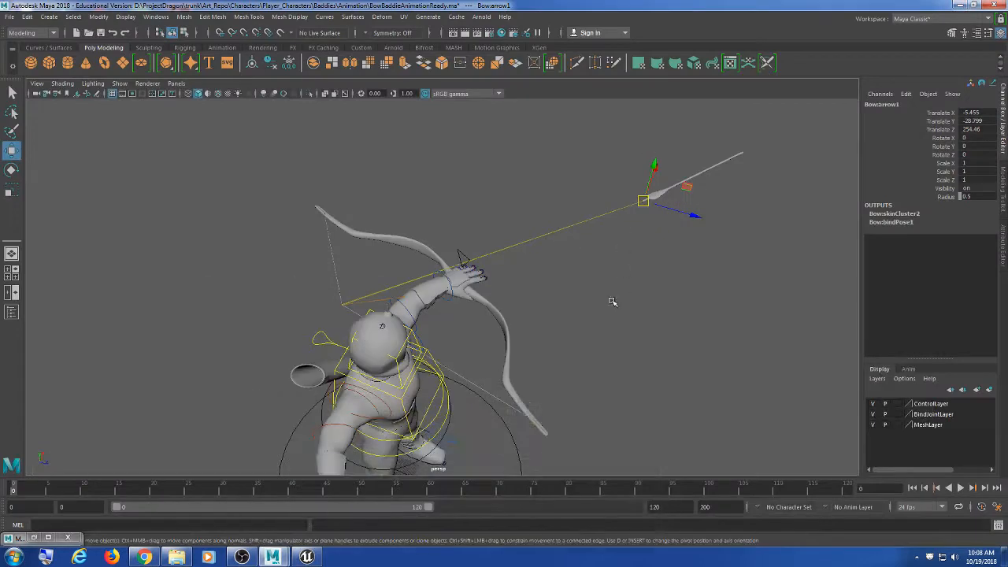
# Step: Through File > Open Scene, go up to Baddies, enter Rig, and pick Bow.ma
pyautogui.scroll(3, 630, 290)
pyautogui.keyDown('alt'); pyautogui.moveTo(595, 322); pyautogui.dragTo(574, 274, button='middle'); pyautogui.keyUp('alt')
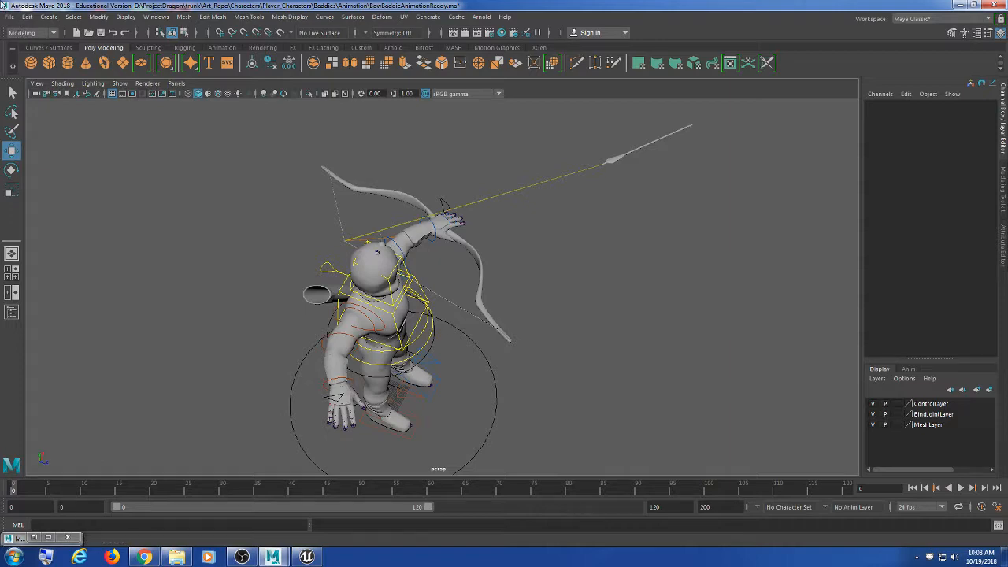
pyautogui.click(10, 16)
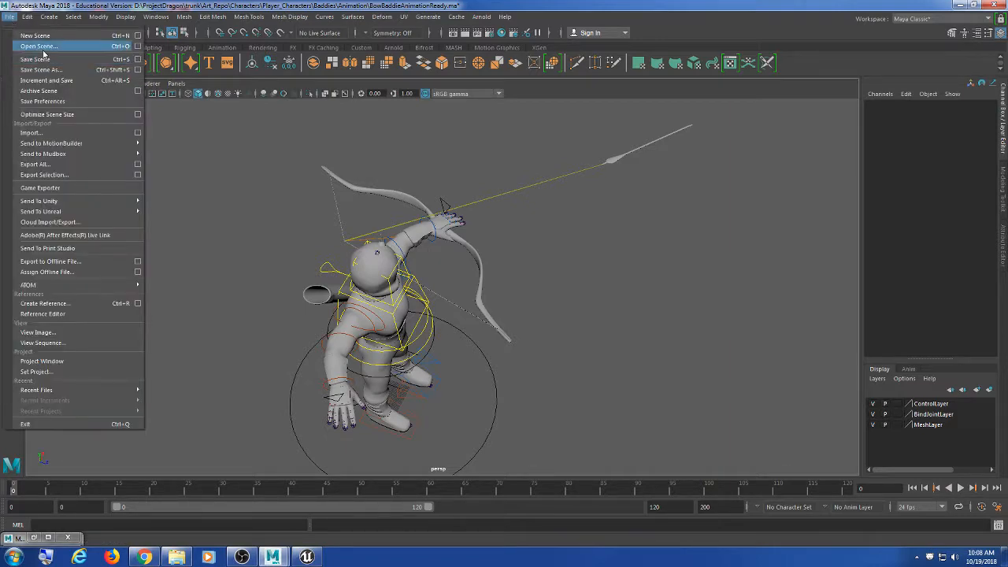
pyautogui.click(44, 47)
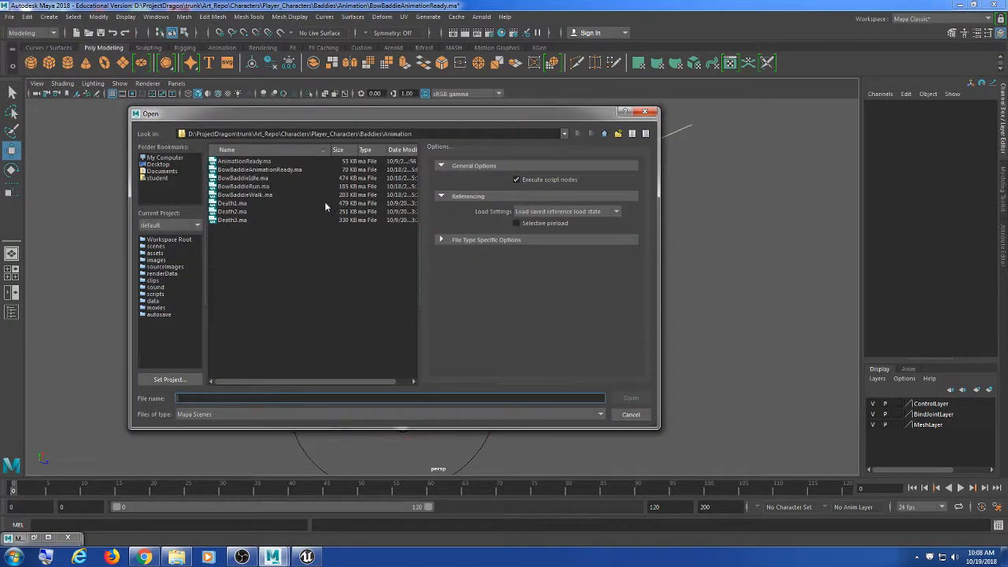
pyautogui.click(604, 133)
pyautogui.doubleClick(228, 195)
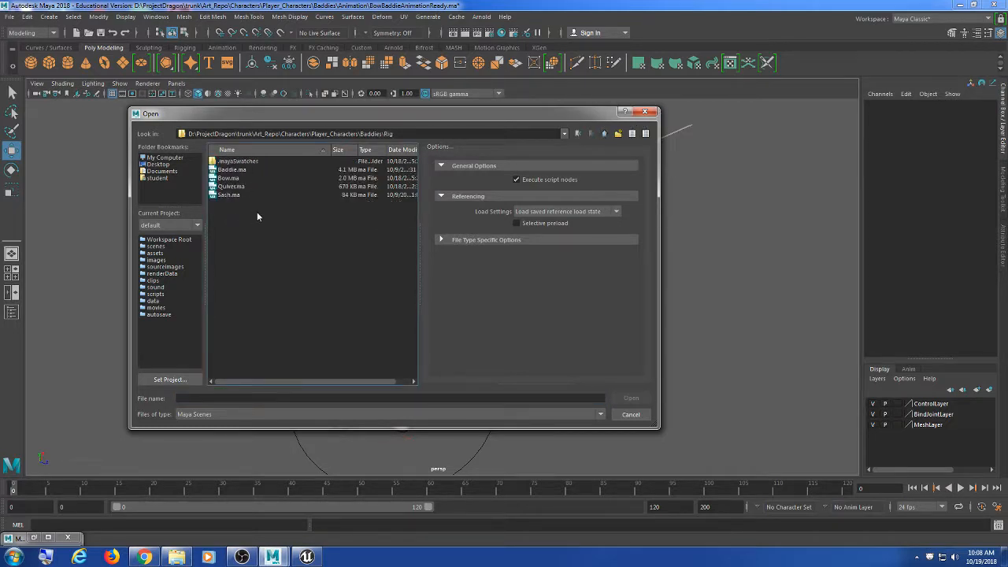
pyautogui.doubleClick(229, 178)
# Step: Discard the unsaved changes so Bow.ma opens, then frame the bow and select the arrow mesh
pyautogui.click(510, 285)
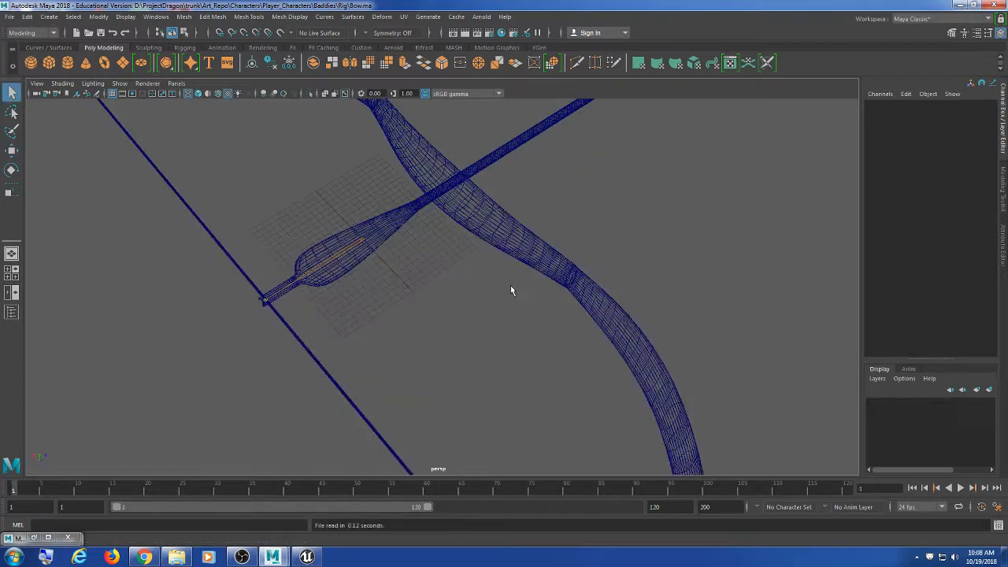
pyautogui.scroll(-3, 508, 287)
pyautogui.scroll(3, 505, 288)
pyautogui.scroll(-4, 504, 291)
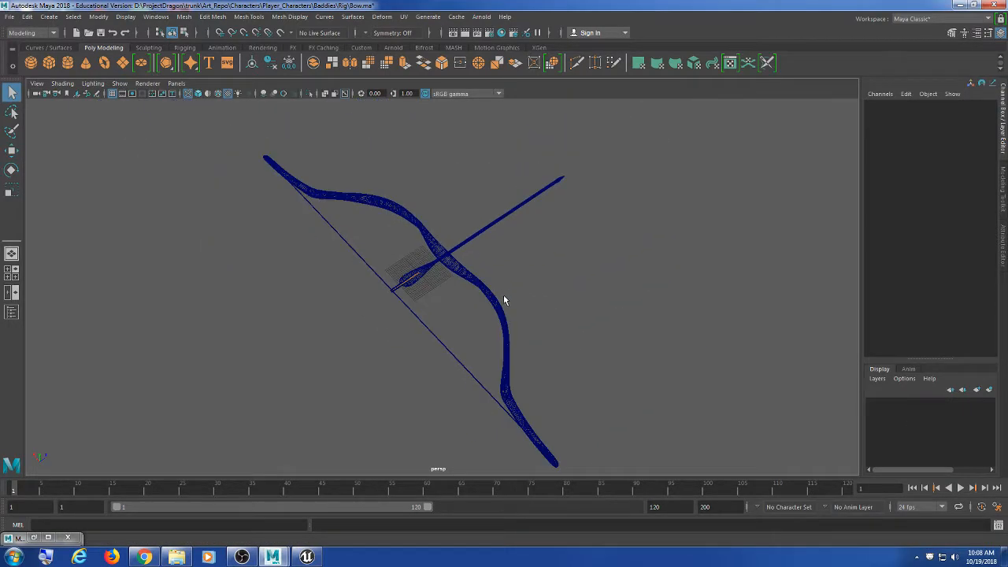
pyautogui.scroll(6, 503, 293)
pyautogui.keyDown('alt'); pyautogui.moveTo(488, 288); pyautogui.dragTo(508, 312, button='middle'); pyautogui.keyUp('alt')
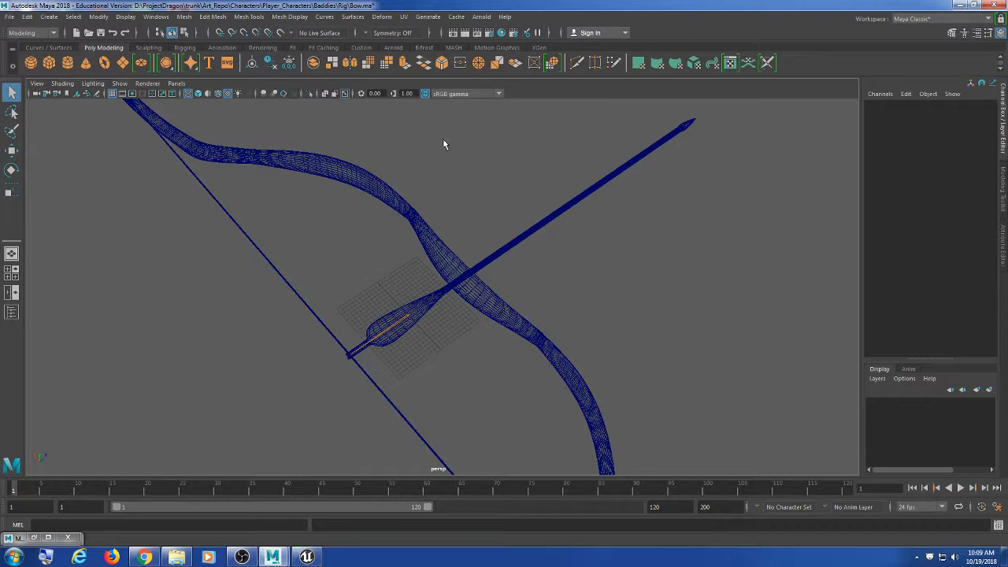
pyautogui.keyDown('alt'); pyautogui.moveTo(536, 236); pyautogui.dragTo(589, 252); pyautogui.keyUp('alt')
pyautogui.scroll(2, 589, 252)
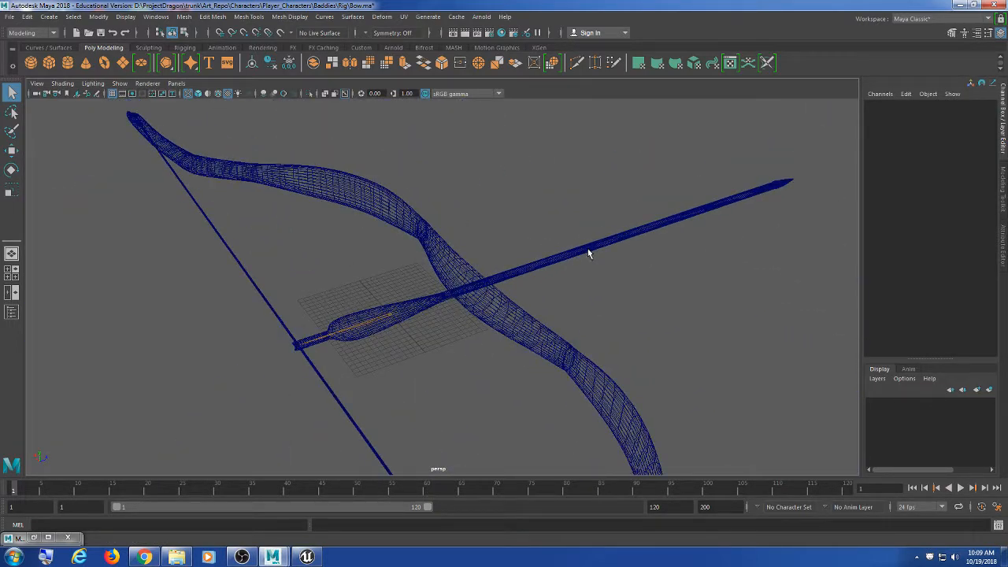
pyautogui.click(589, 249)
pyautogui.keyDown('alt'); pyautogui.moveTo(666, 349); pyautogui.dragTo(605, 349); pyautogui.keyUp('alt')
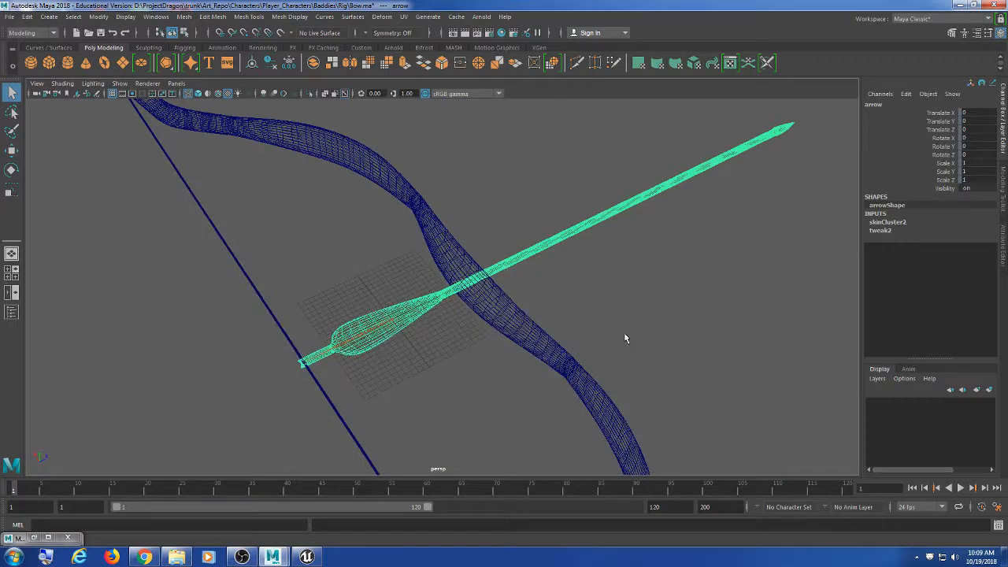
# Step: Compare against the Unreal skeleton editor, then return to Maya and reselect the arrow shaft
pyautogui.click(242, 556)
pyautogui.click(243, 557)
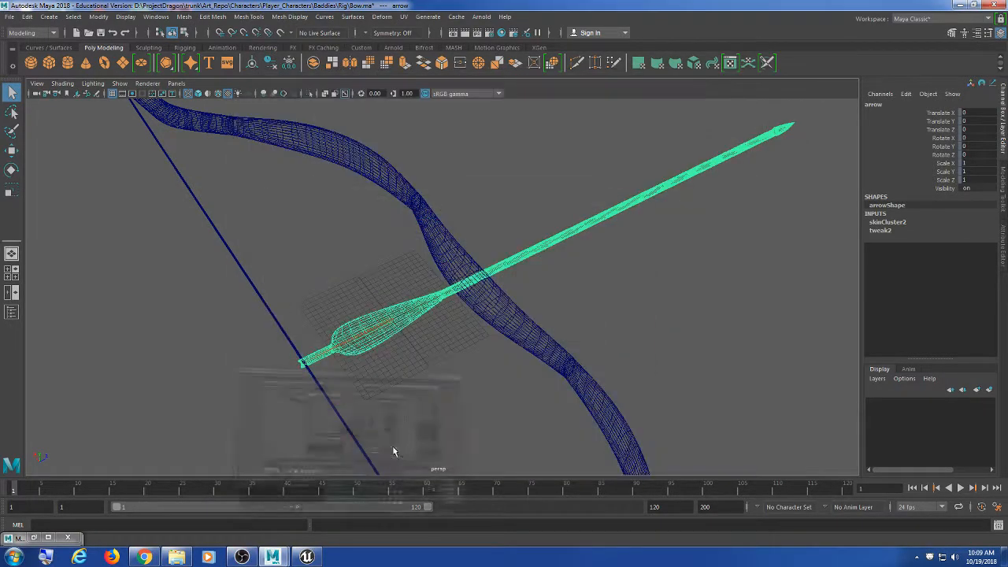
pyautogui.click(309, 556)
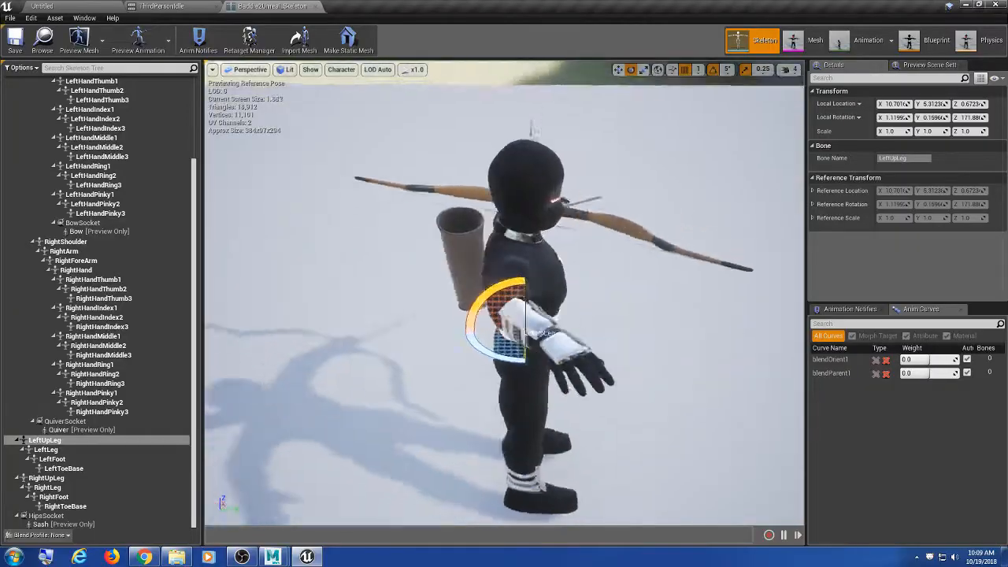
pyautogui.click(964, 5)
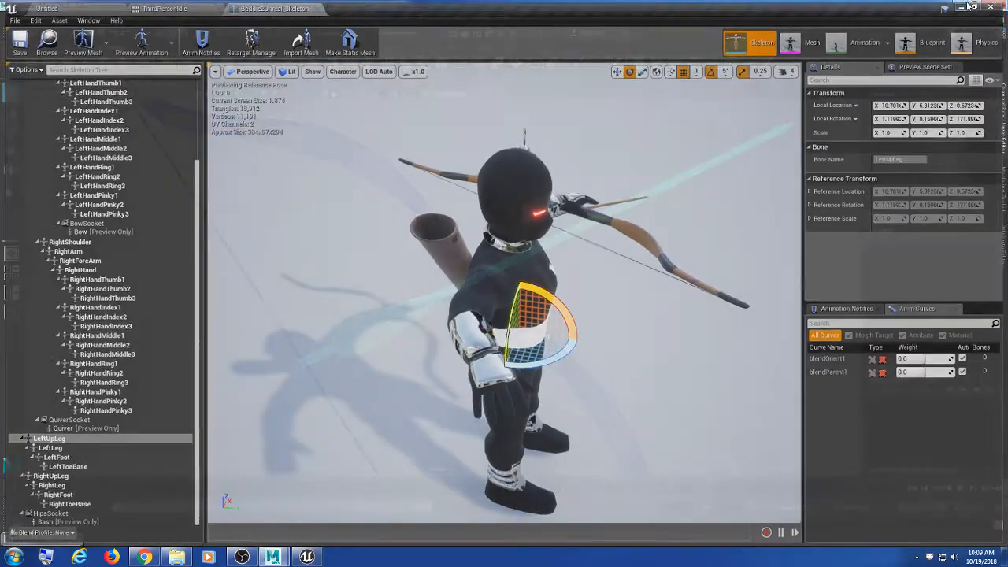
pyautogui.click(592, 182)
pyautogui.moveTo(605, 168); pyautogui.dragTo(636, 276)
pyautogui.moveTo(691, 309)
pyautogui.keyDown('alt'); pyautogui.mouseDown()
pyautogui.moveTo(642, 305)
pyautogui.moveTo(700, 308)
pyautogui.mouseUp(); pyautogui.keyUp('alt')
pyautogui.scroll(-3, 662, 305)
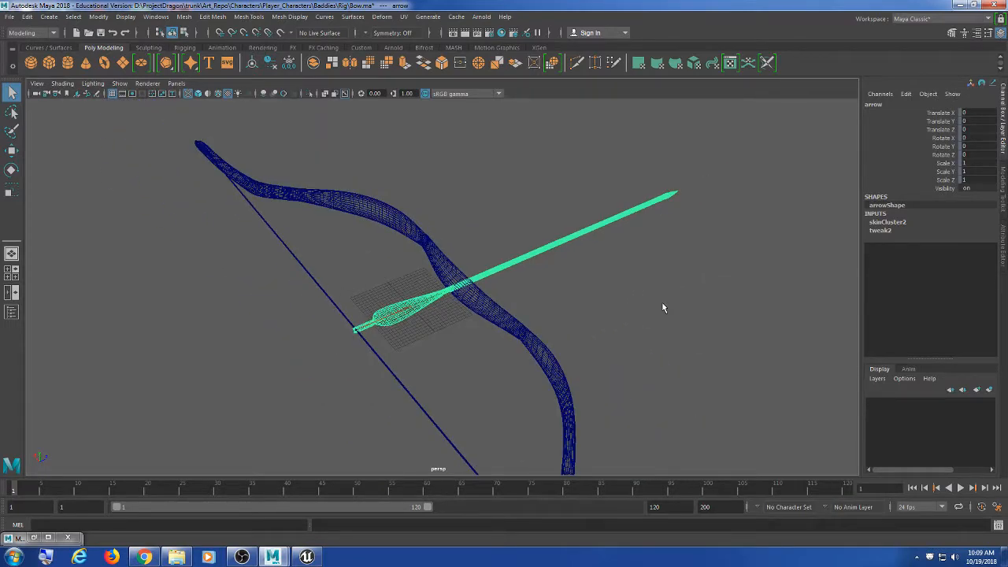
pyautogui.scroll(2, 662, 305)
pyautogui.scroll(-3, 662, 306)
pyautogui.scroll(3, 662, 308)
pyautogui.keyDown('alt'); pyautogui.moveTo(647, 299); pyautogui.dragTo(495, 272); pyautogui.keyUp('alt')
pyautogui.click(327, 390)
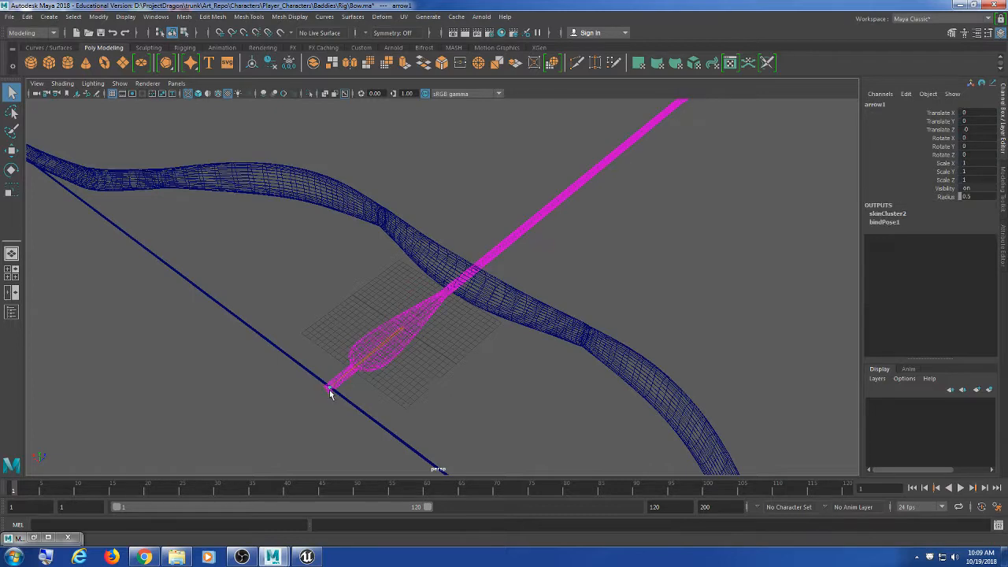
pyautogui.press('w')
pyautogui.moveTo(329, 387); pyautogui.dragTo(315, 425)
pyautogui.hotkey('ctrl', 'z')
pyautogui.scroll(-4, 441, 402)
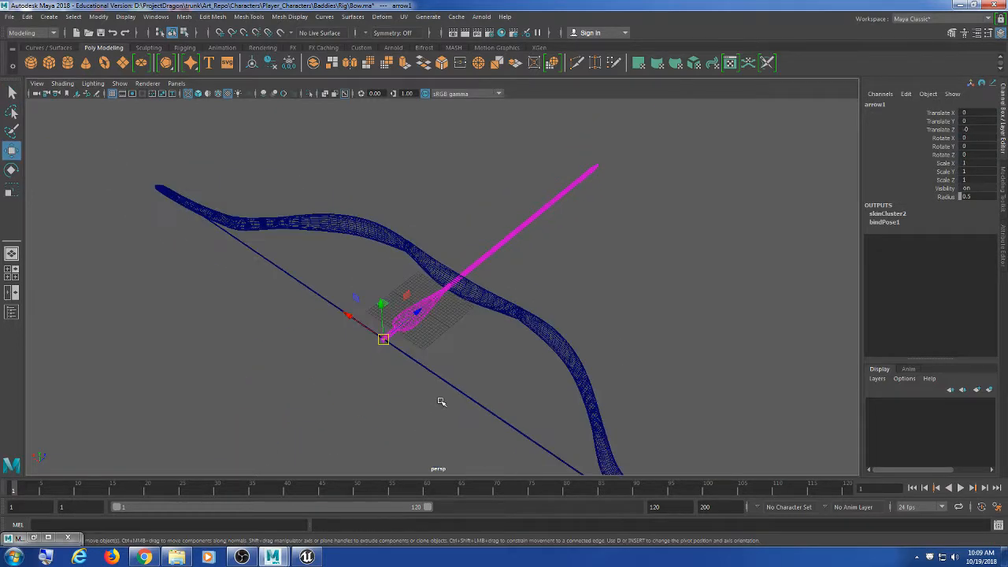
pyautogui.keyDown('alt'); pyautogui.moveTo(531, 398); pyautogui.dragTo(518, 398); pyautogui.keyUp('alt')
pyautogui.click(656, 286)
pyautogui.keyDown('alt'); pyautogui.moveTo(646, 303); pyautogui.dragTo(576, 297); pyautogui.keyUp('alt')
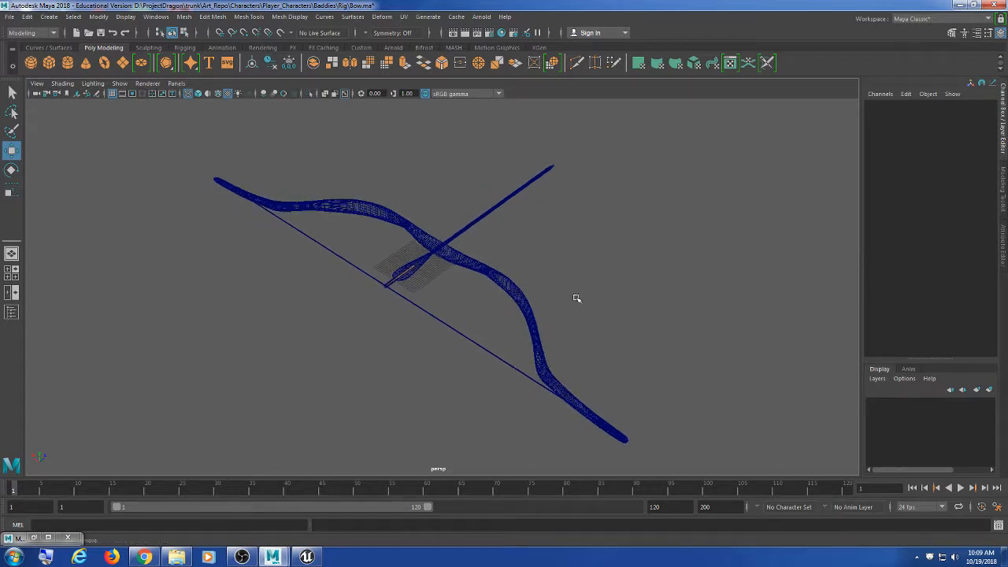
pyautogui.scroll(2, 517, 276)
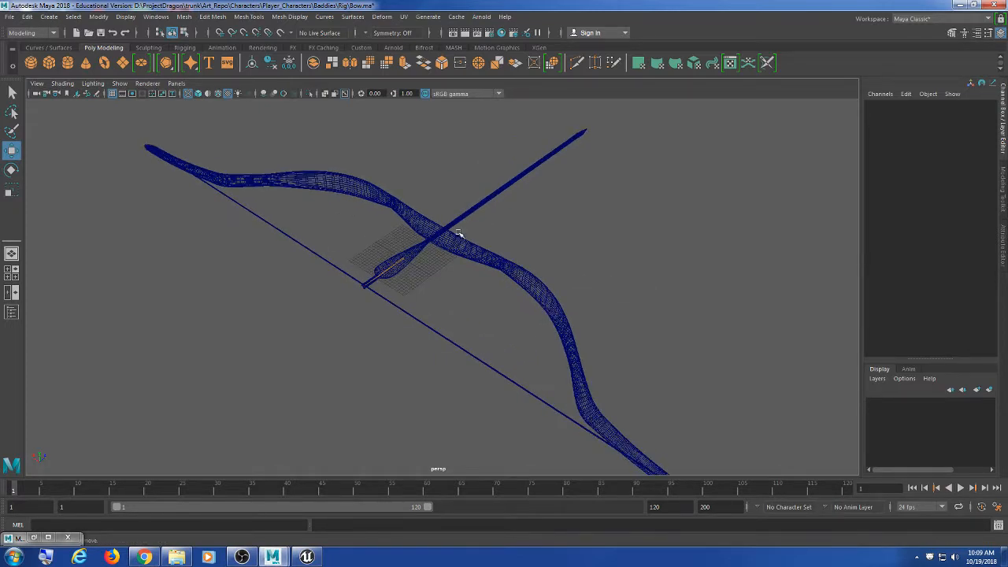
pyautogui.moveTo(424, 187); pyautogui.dragTo(492, 307)
pyautogui.click(548, 269)
pyautogui.click(510, 189)
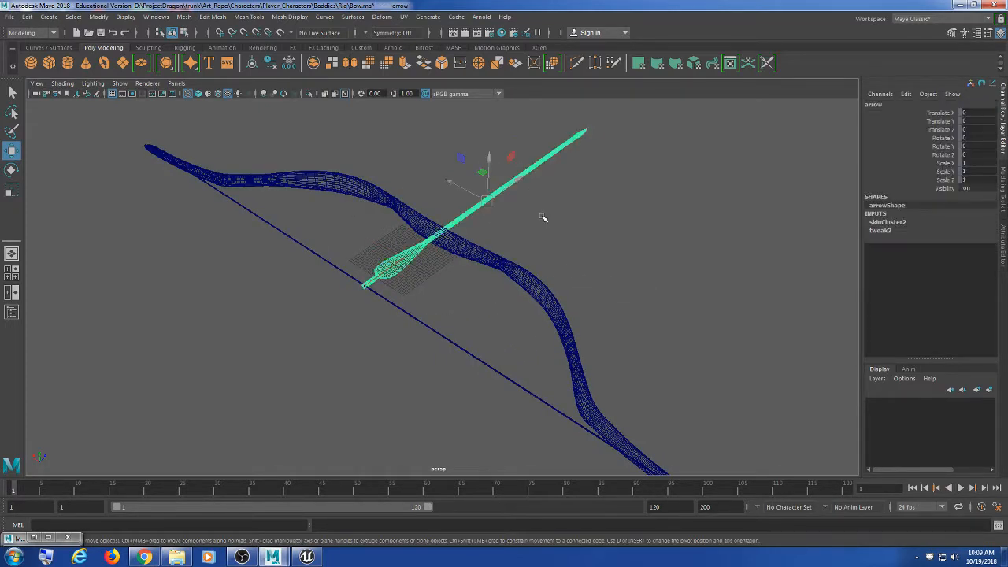
pyautogui.keyDown('alt'); pyautogui.moveTo(563, 254); pyautogui.dragTo(566, 257); pyautogui.keyUp('alt')
pyautogui.scroll(-2, 565, 257)
pyautogui.keyDown('alt'); pyautogui.moveTo(562, 257); pyautogui.dragTo(532, 238, button='middle'); pyautogui.keyUp('alt')
pyautogui.keyDown('alt'); pyautogui.moveTo(524, 265); pyautogui.dragTo(556, 294); pyautogui.keyUp('alt')
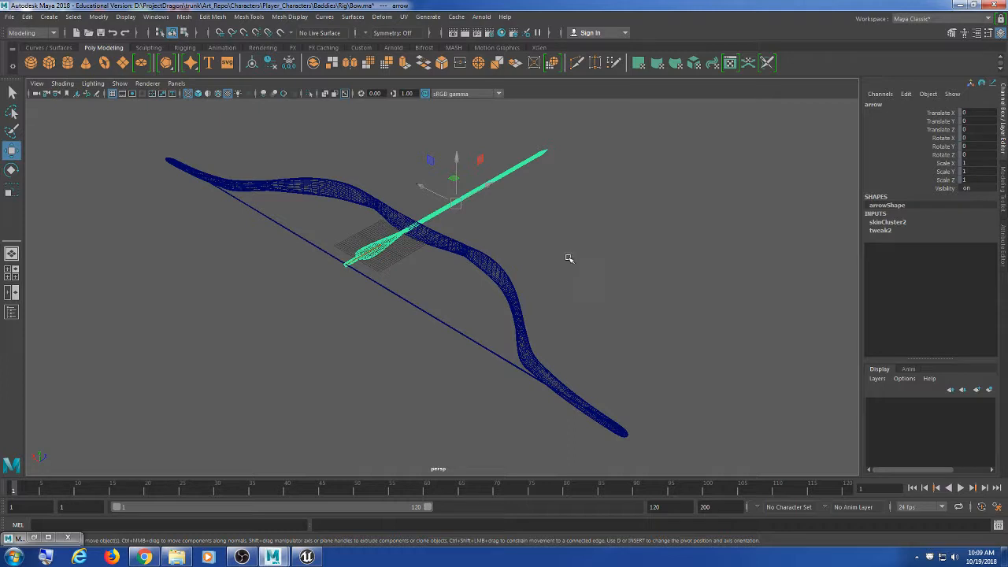
pyautogui.click(569, 257)
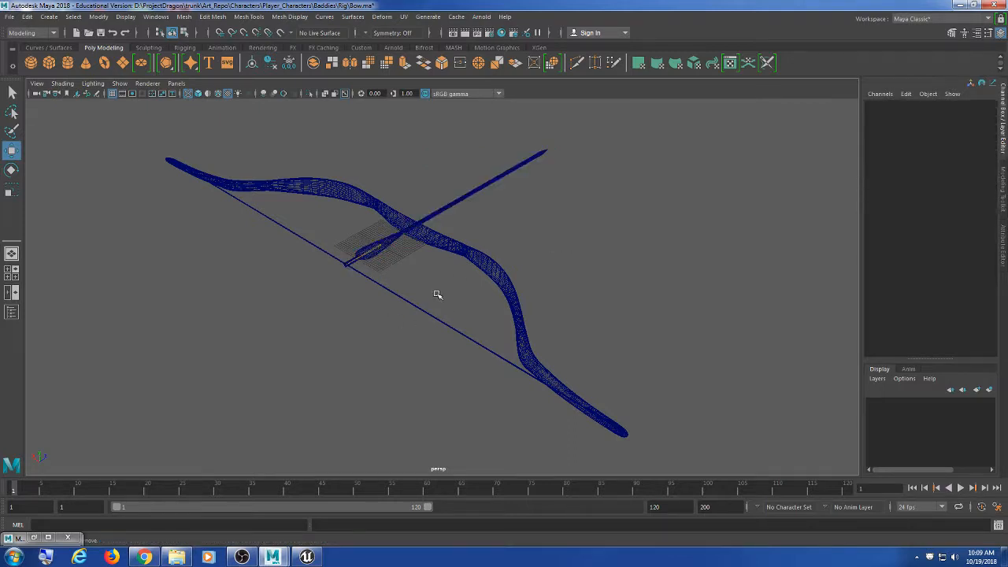
# Step: Delete history on the selected objects, then delete all history in the Bow scene
pyautogui.click(26, 16)
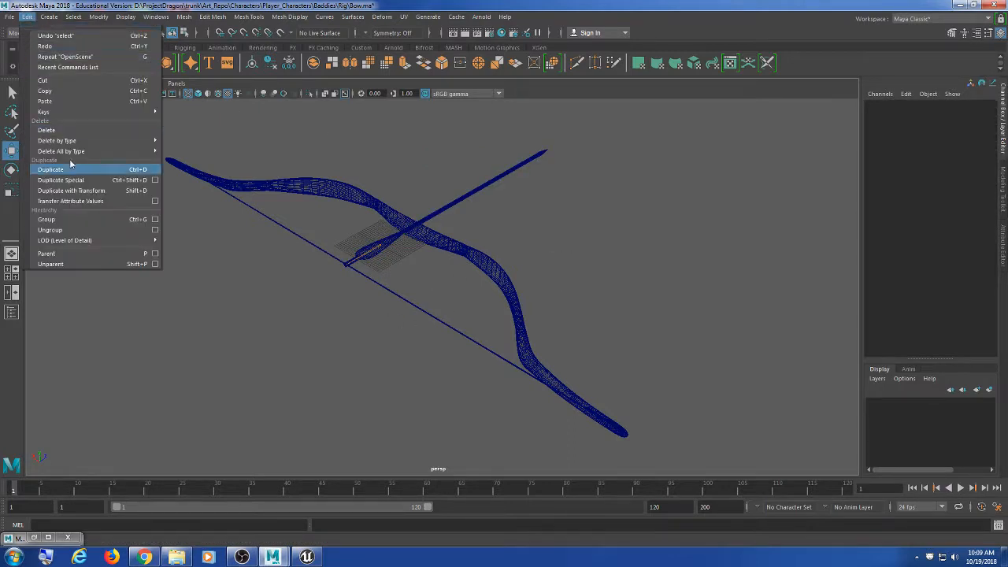
pyautogui.moveTo(79, 141)
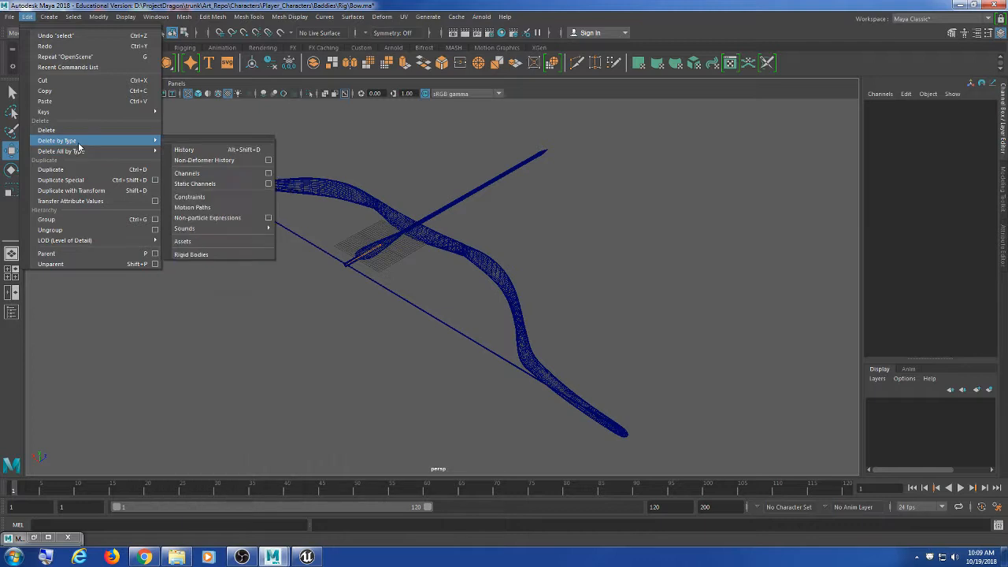
pyautogui.click(197, 149)
pyautogui.click(74, 16)
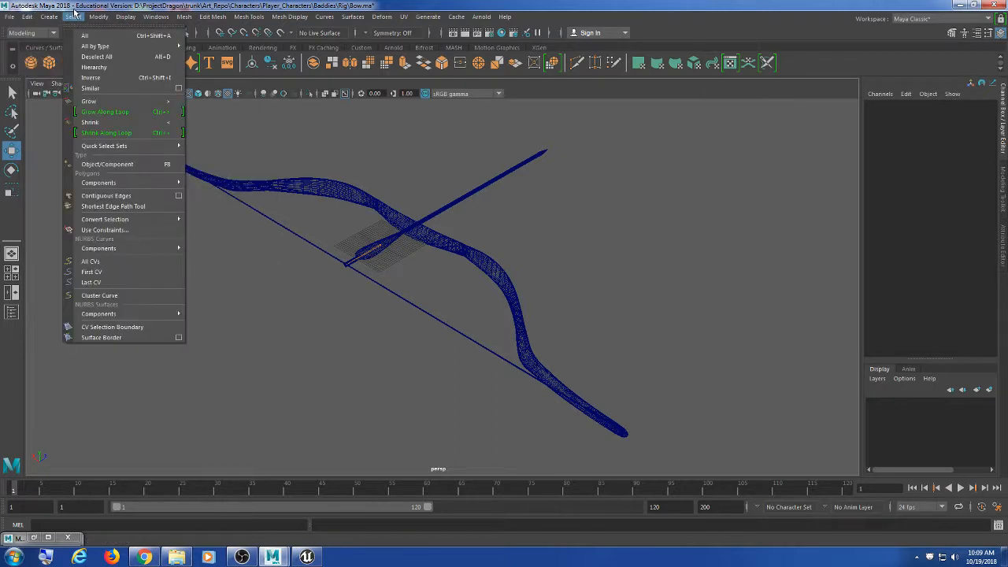
pyautogui.moveTo(27, 16)
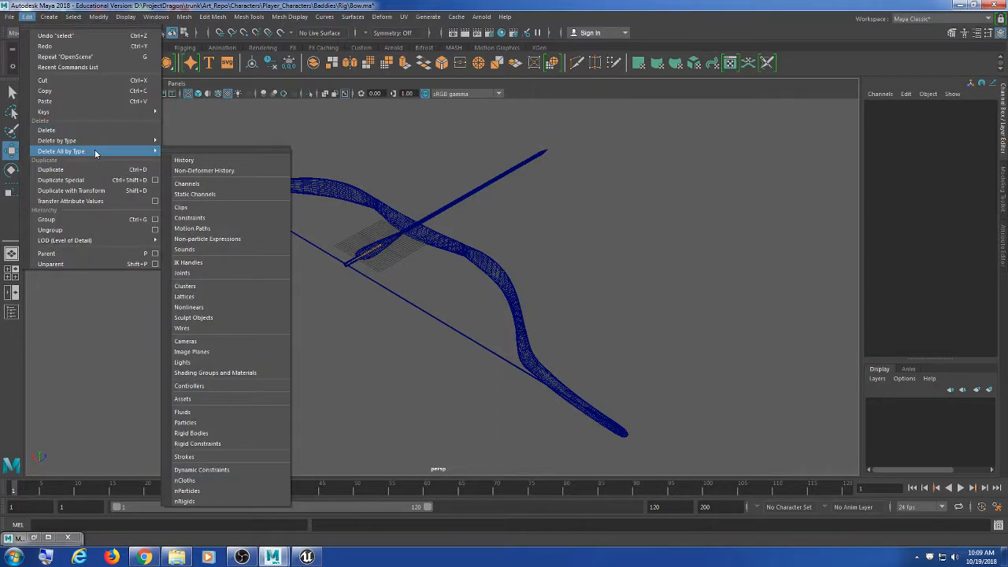
pyautogui.click(191, 162)
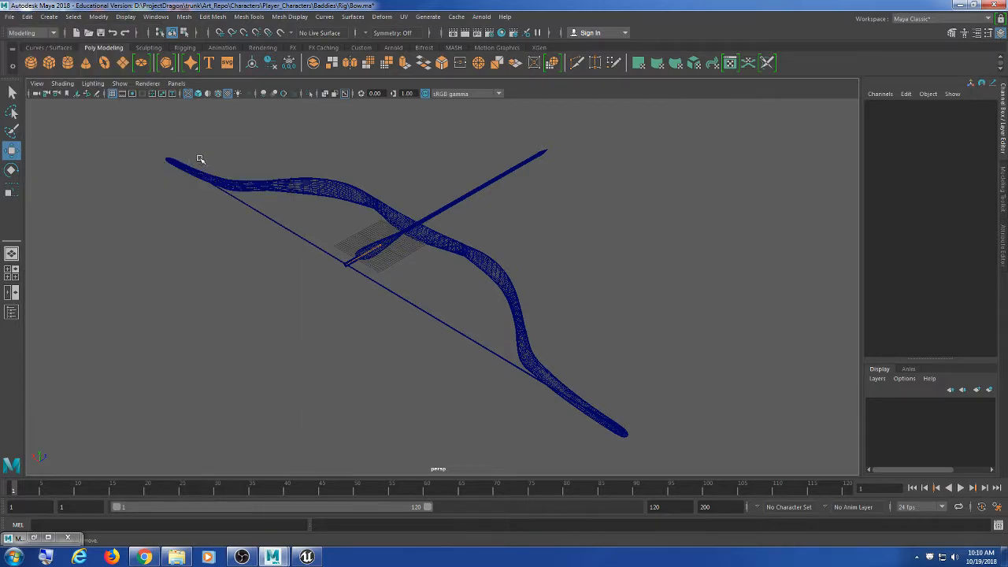
pyautogui.scroll(2, 501, 269)
pyautogui.scroll(-3, 491, 300)
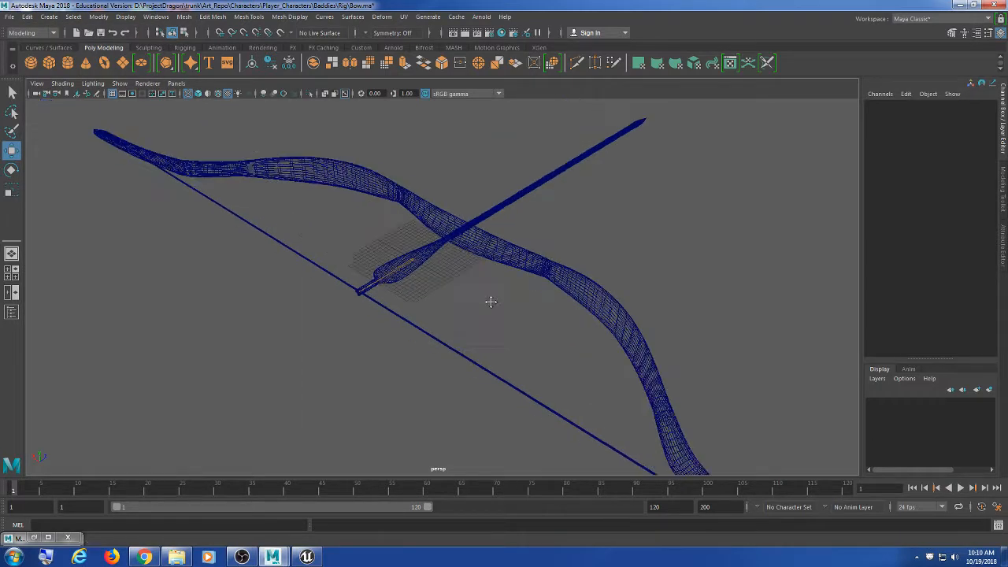
# Step: Hide the bow mesh and the bowstring with Ctrl+H, then select the arrow
pyautogui.click(428, 277)
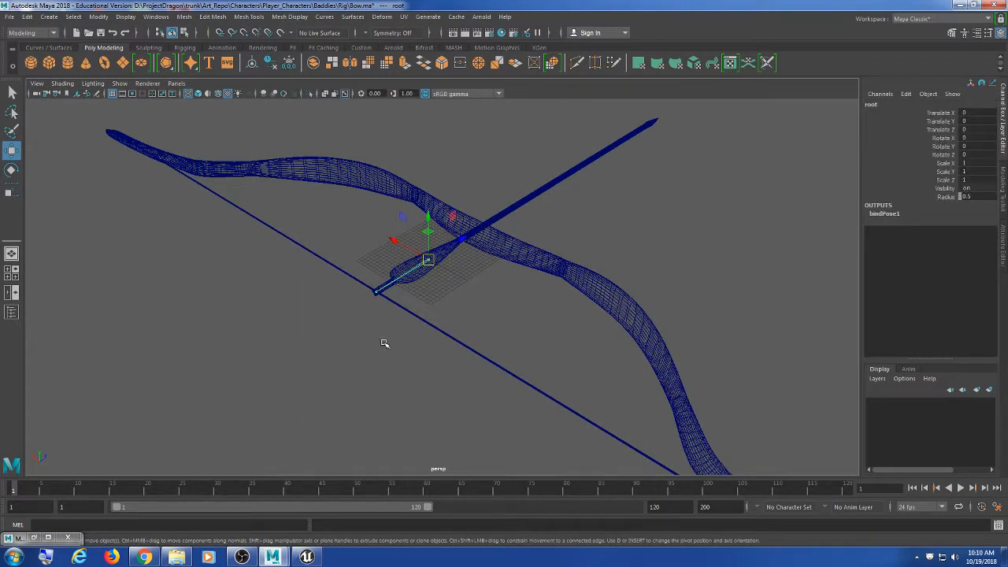
pyautogui.click(382, 351)
pyautogui.click(616, 332)
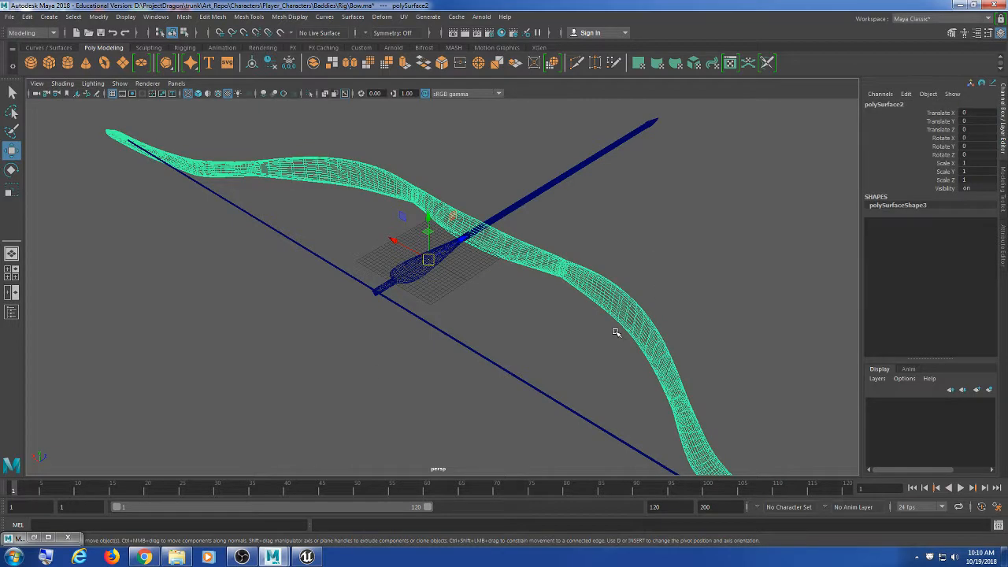
pyautogui.hotkey('ctrl', 'h')
pyautogui.moveTo(541, 333); pyautogui.dragTo(484, 428)
pyautogui.hotkey('ctrl', 'h')
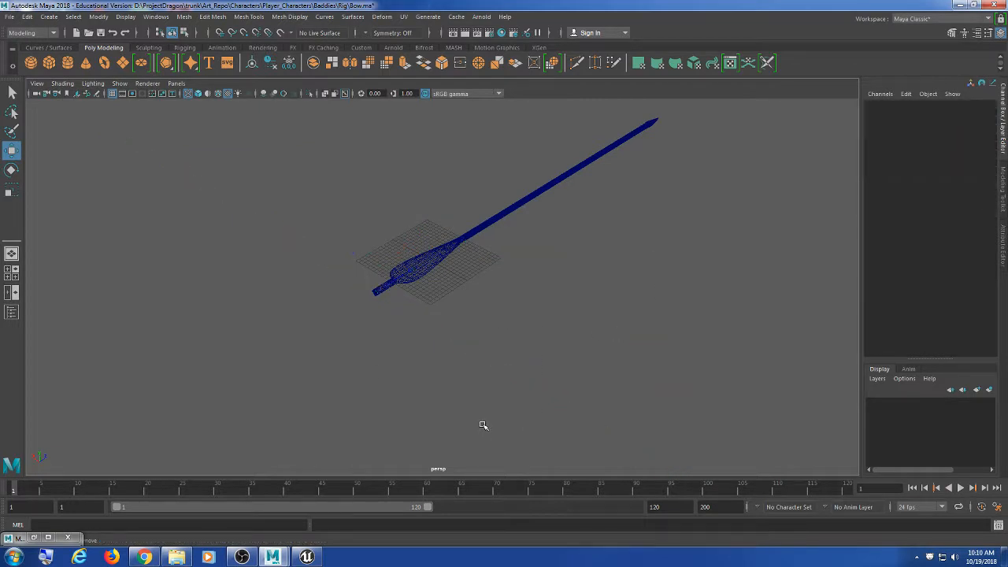
pyautogui.click(486, 202)
pyautogui.keyDown('alt'); pyautogui.moveTo(623, 223); pyautogui.dragTo(556, 349); pyautogui.keyUp('alt')
# Step: Try marquee-selecting faces at mid-shaft and then at the arrow's tip
pyautogui.keyDown('alt'); pyautogui.moveTo(556, 349); pyautogui.dragTo(491, 338, button='middle'); pyautogui.keyUp('alt')
pyautogui.press('super')
pyautogui.press('super')
pyautogui.moveTo(567, 282); pyautogui.dragTo(567, 288, button='right')
pyautogui.scroll(5, 542, 262)
pyautogui.moveTo(516, 222); pyautogui.dragTo(697, 451)
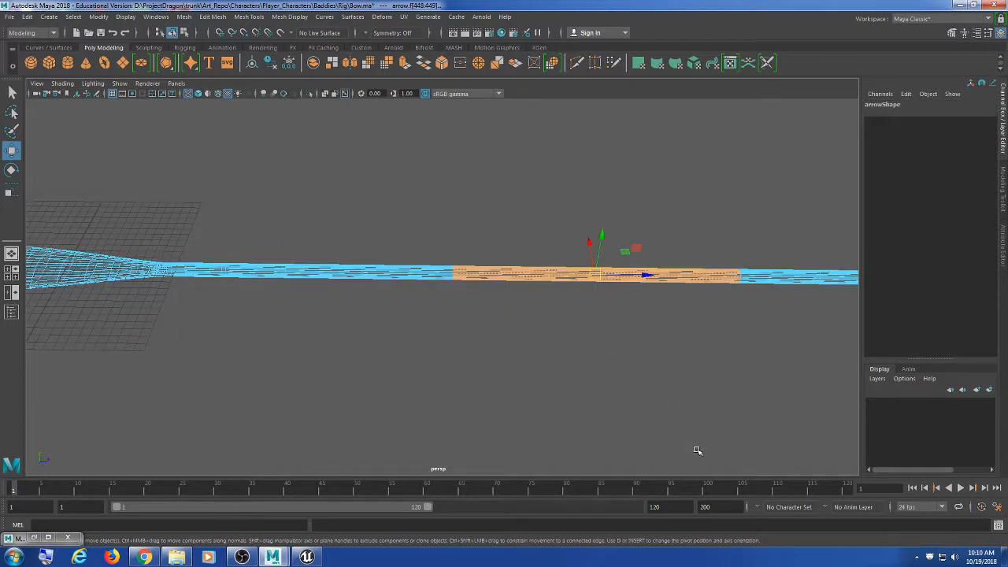
pyautogui.scroll(-5, 683, 426)
pyautogui.click(676, 384)
pyautogui.moveTo(719, 187); pyautogui.dragTo(488, 373)
# Step: Rotate the view so the arrow lies horizontal and clear the tip face selection
pyautogui.press('super')
pyautogui.scroll(4, 489, 374)
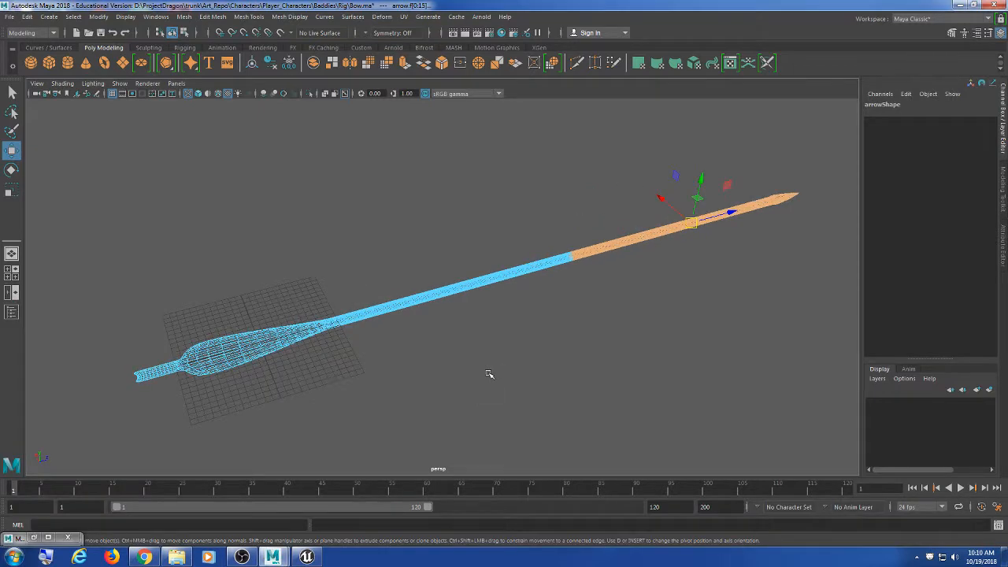
pyautogui.keyDown('alt'); pyautogui.moveTo(448, 390); pyautogui.dragTo(468, 383, button='middle'); pyautogui.keyUp('alt')
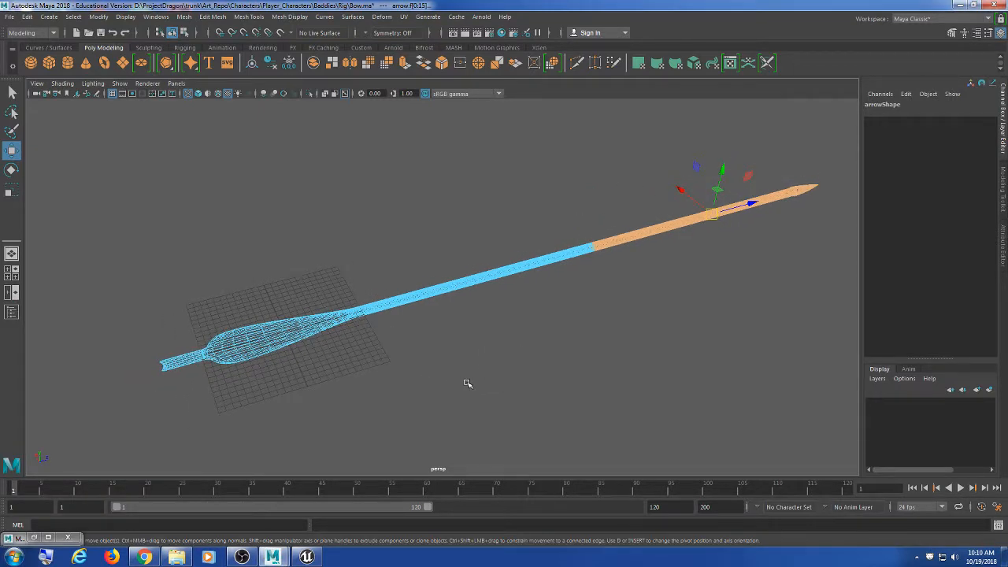
pyautogui.keyDown('alt'); pyautogui.moveTo(467, 384); pyautogui.dragTo(339, 412); pyautogui.keyUp('alt')
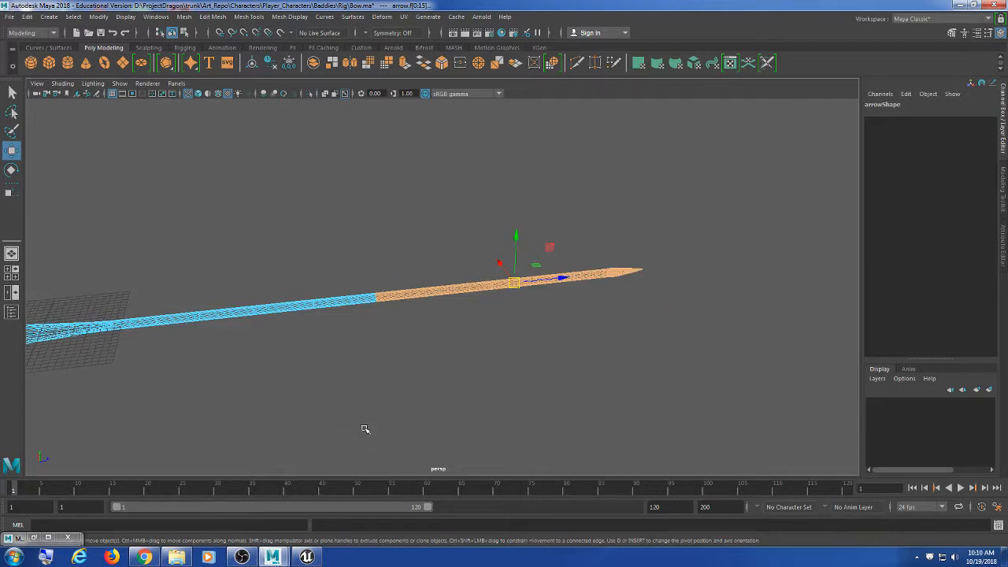
pyautogui.scroll(3, 448, 383)
pyautogui.scroll(3, 445, 390)
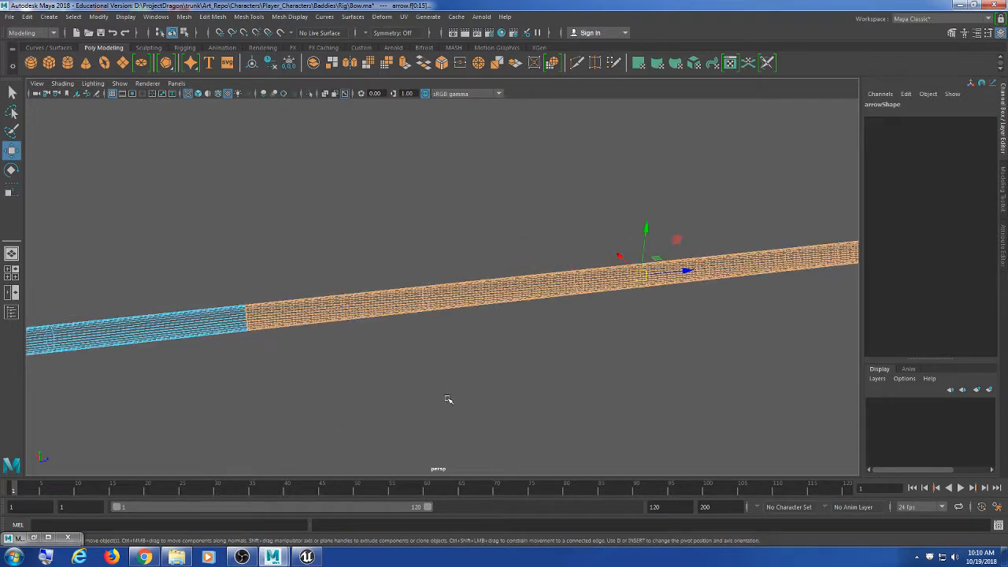
pyautogui.scroll(2, 446, 403)
pyautogui.scroll(-5, 441, 406)
pyautogui.scroll(3, 488, 392)
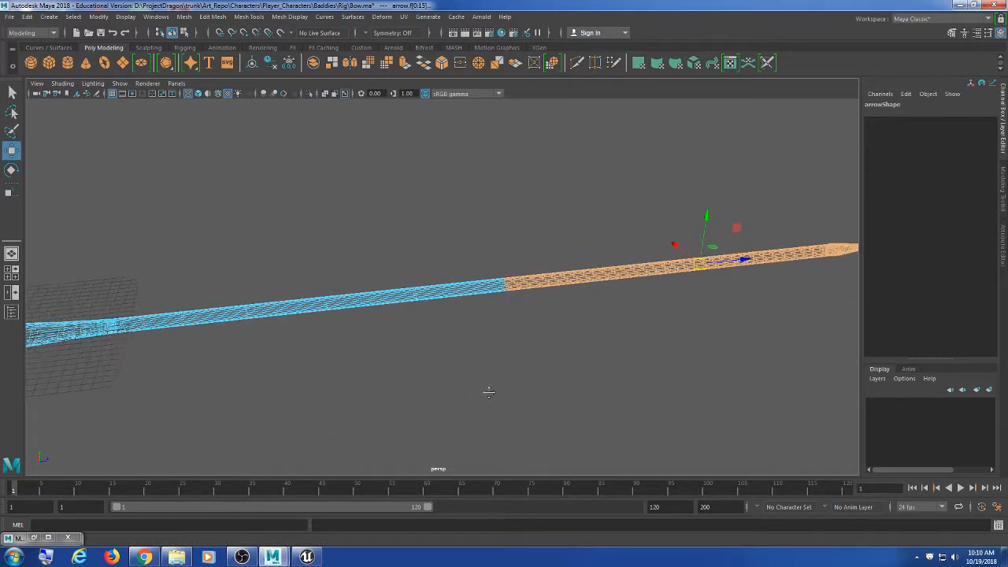
pyautogui.scroll(-2, 489, 392)
pyautogui.click(468, 365)
pyautogui.keyDown('alt'); pyautogui.moveTo(467, 365); pyautogui.dragTo(745, 384); pyautogui.keyUp('alt')
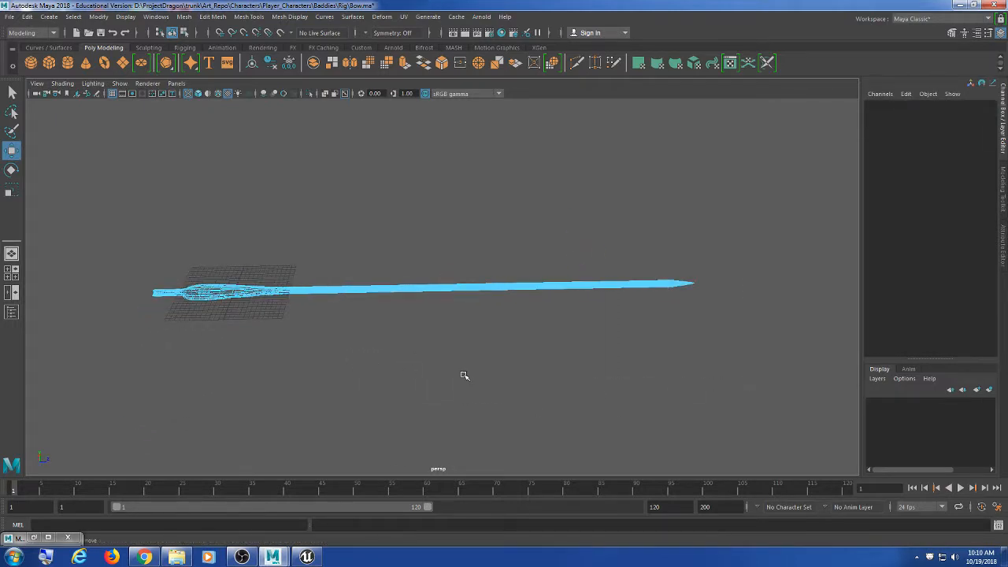
# Step: Switch the arrow to Face mode and box-select the faces from mid-shaft to the arrowhead
pyautogui.rightClick(445, 291)
pyautogui.click(450, 284)
pyautogui.moveTo(747, 198); pyautogui.dragTo(476, 459)
pyautogui.scroll(6, 476, 460)
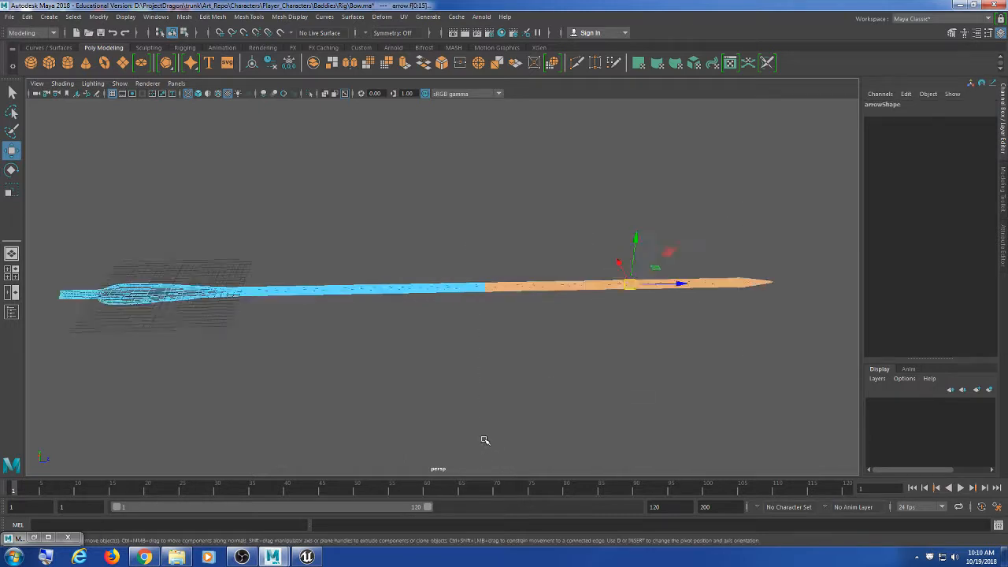
pyautogui.scroll(-5, 491, 401)
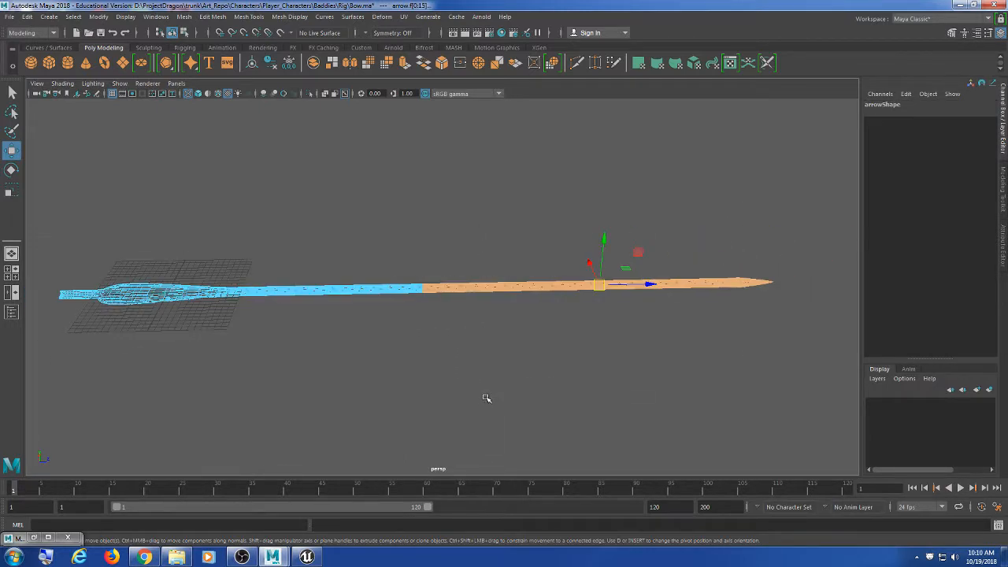
pyautogui.keyDown('alt'); pyautogui.moveTo(412, 375); pyautogui.dragTo(460, 375); pyautogui.keyUp('alt')
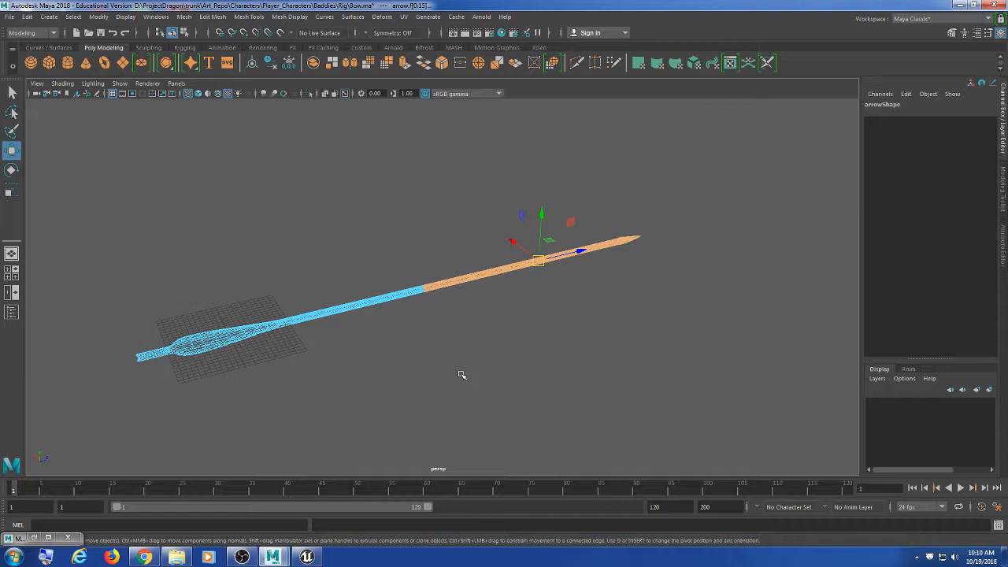
# Step: Delete the selected front faces of the arrow and return to Object Mode
pyautogui.press('Delete')
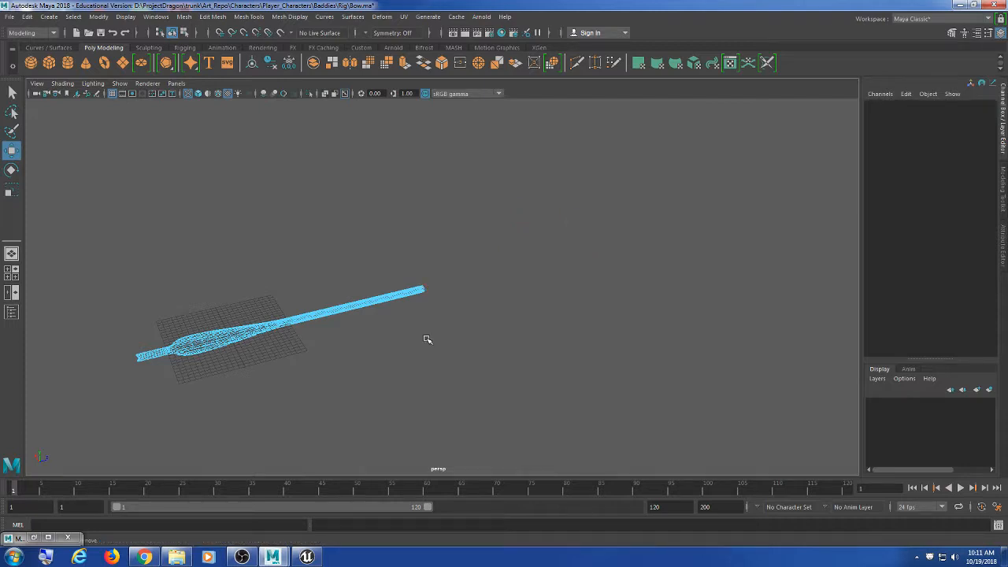
pyautogui.keyDown('alt'); pyautogui.moveTo(379, 325); pyautogui.dragTo(493, 284, button='middle'); pyautogui.keyUp('alt')
pyautogui.scroll(5, 493, 284)
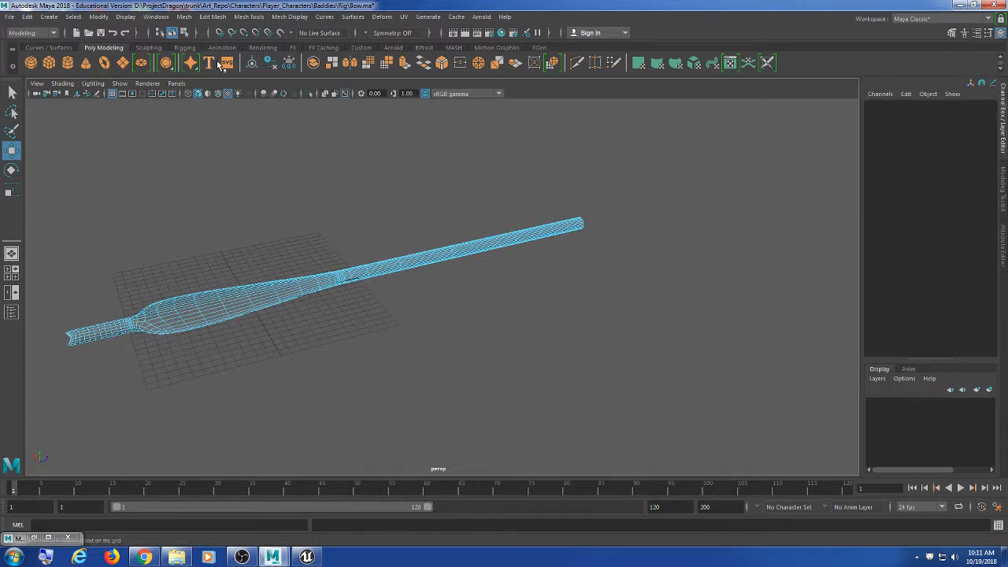
pyautogui.click(173, 33)
# Step: Inspect the shortened arrow from low side angles
pyautogui.click(259, 213)
pyautogui.keyDown('alt'); pyautogui.moveTo(259, 213); pyautogui.dragTo(319, 211, button='middle'); pyautogui.keyUp('alt')
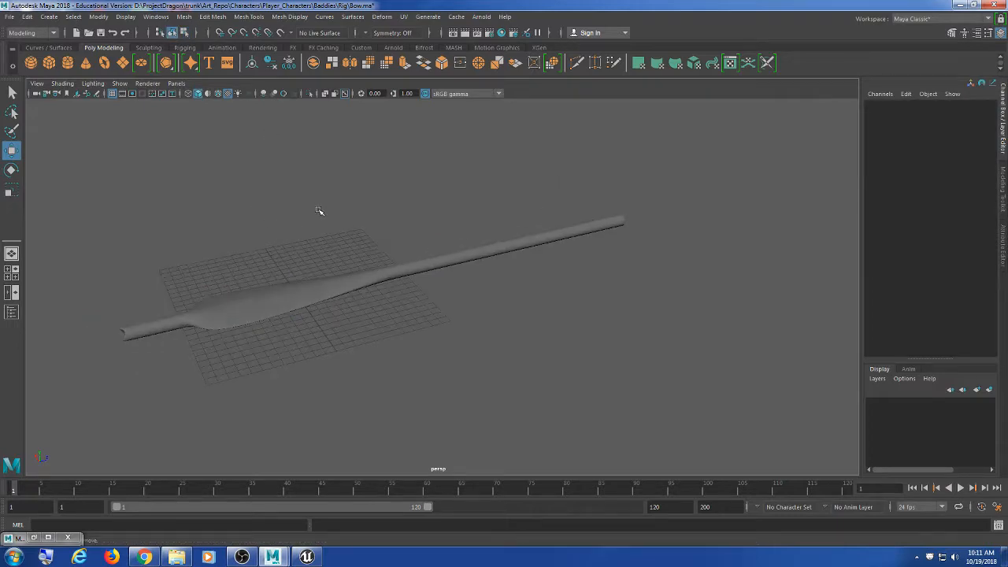
pyautogui.keyDown('alt'); pyautogui.moveTo(281, 244); pyautogui.dragTo(361, 307); pyautogui.keyUp('alt')
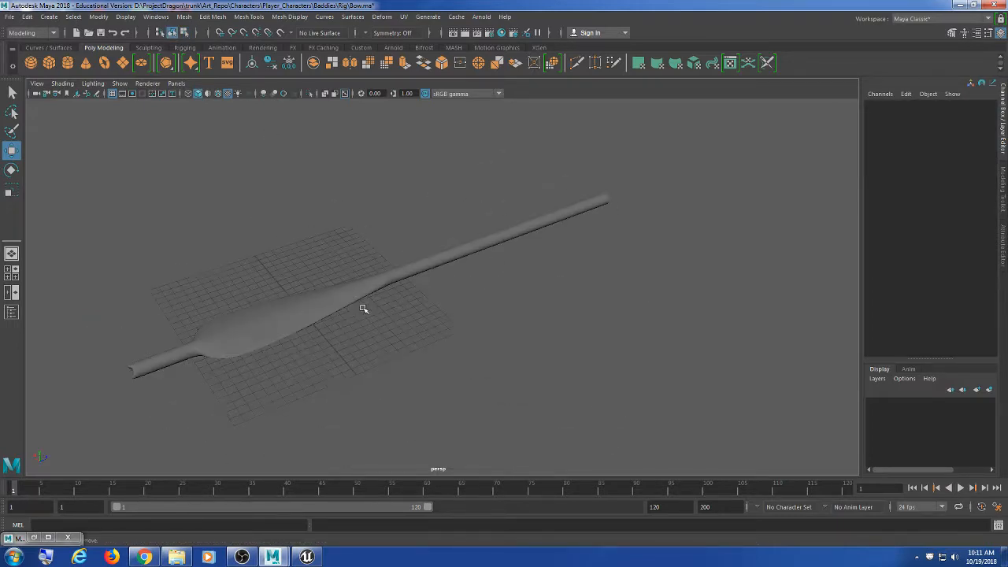
pyautogui.click(427, 264)
pyautogui.keyDown('alt'); pyautogui.moveTo(427, 263); pyautogui.dragTo(446, 287); pyautogui.keyUp('alt')
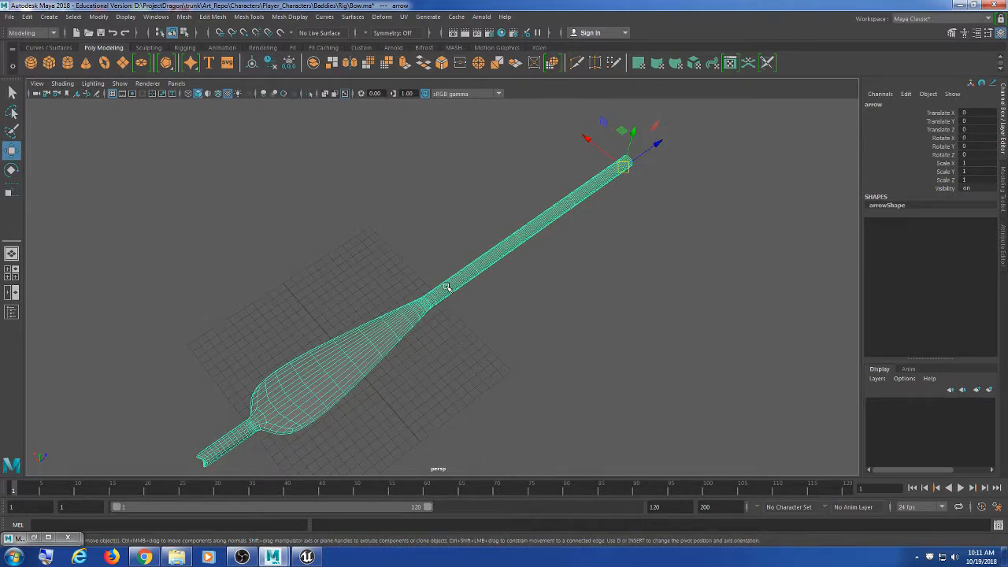
pyautogui.scroll(-2, 446, 287)
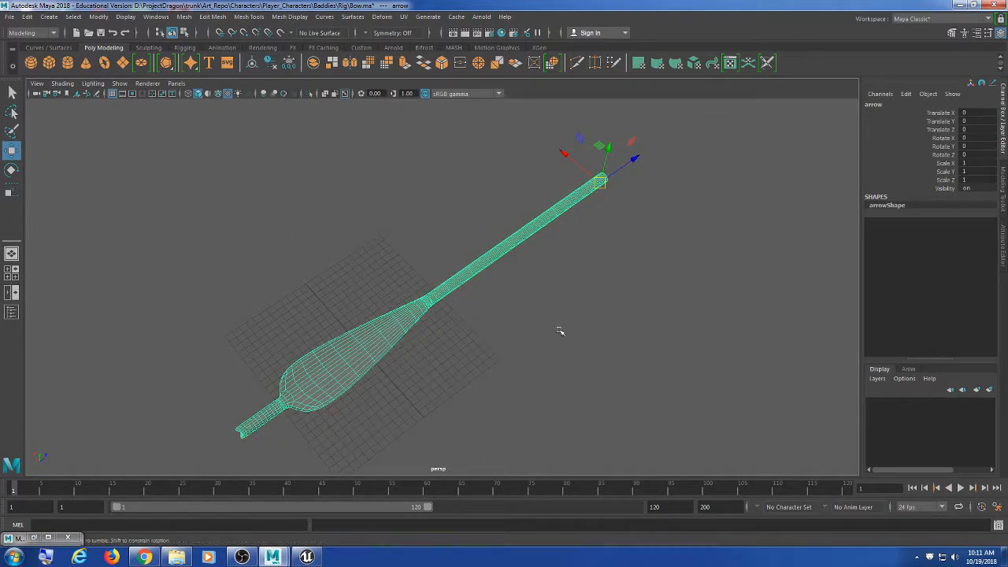
pyautogui.keyDown('alt'); pyautogui.moveTo(560, 333); pyautogui.dragTo(451, 250); pyautogui.keyUp('alt')
pyautogui.click(587, 317)
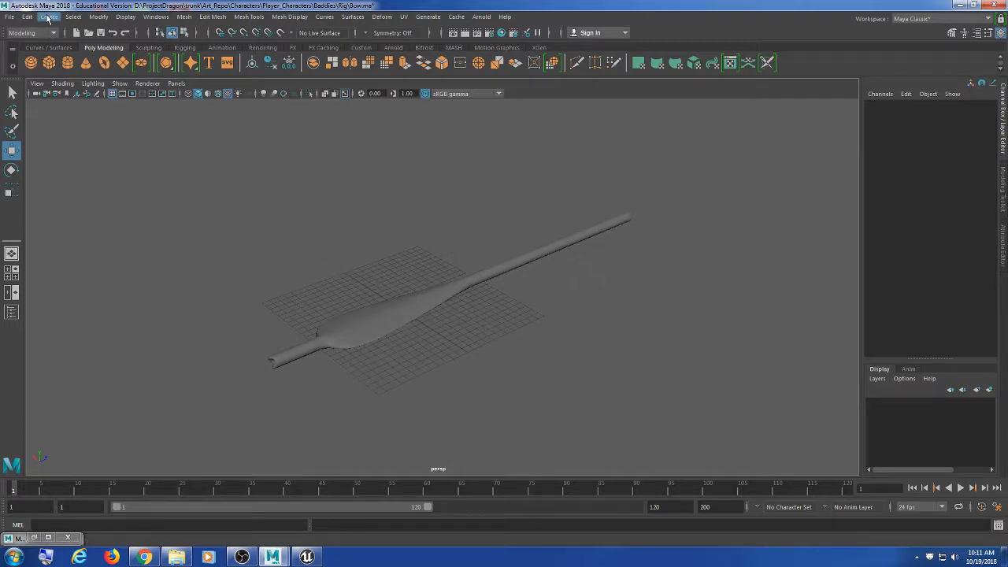
pyautogui.click(10, 17)
# Step: Start a Save Scene As to the Desktop in Maya Binary, cancel it, and reselect the arrow with the Move tool
pyautogui.click(55, 68)
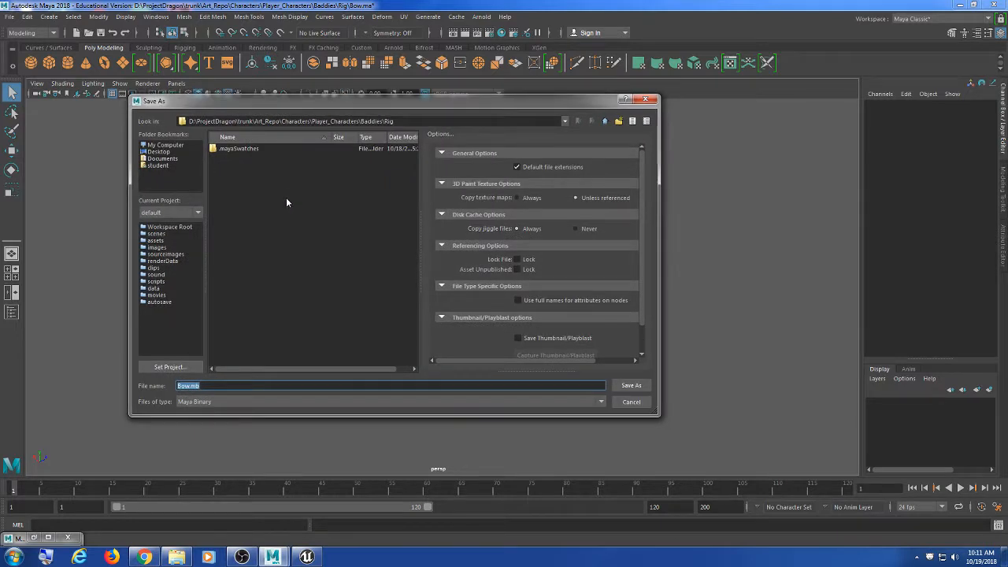
pyautogui.click(160, 152)
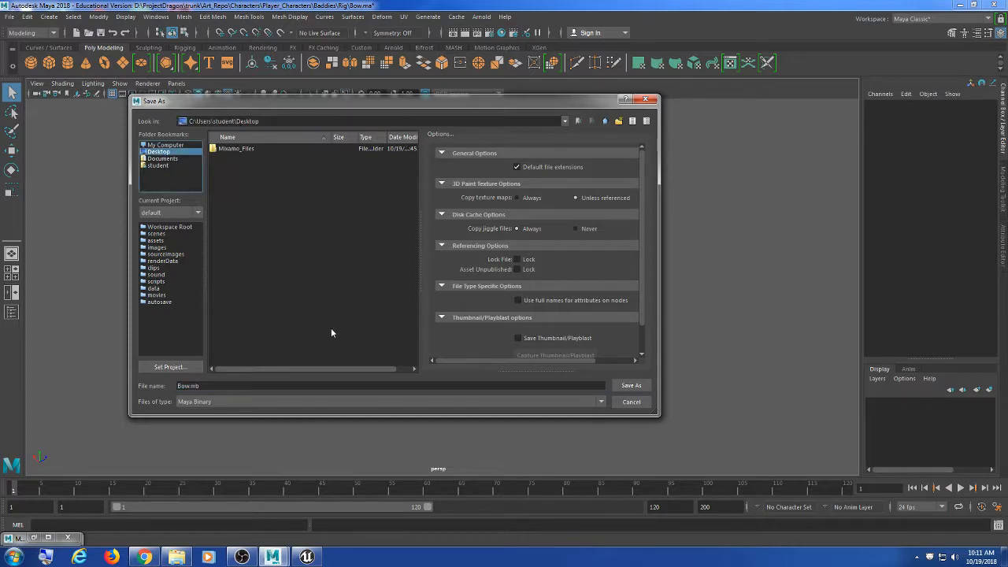
pyautogui.click(255, 402)
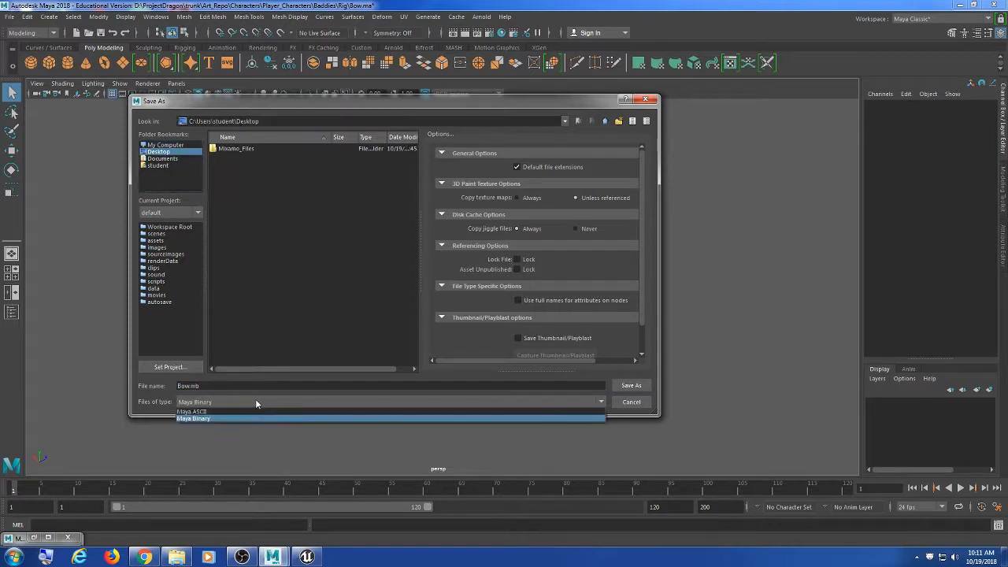
pyautogui.click(209, 386)
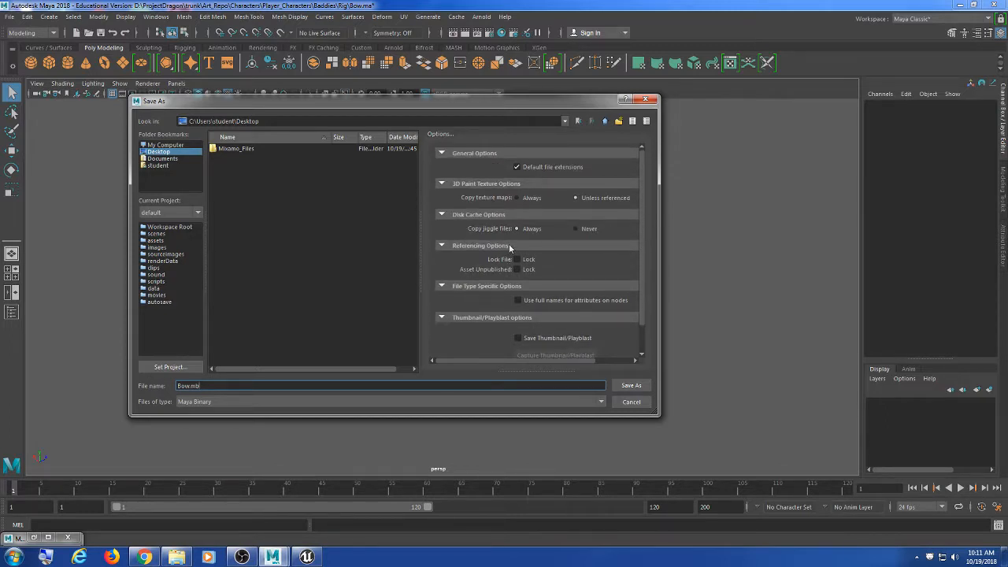
pyautogui.click(368, 401)
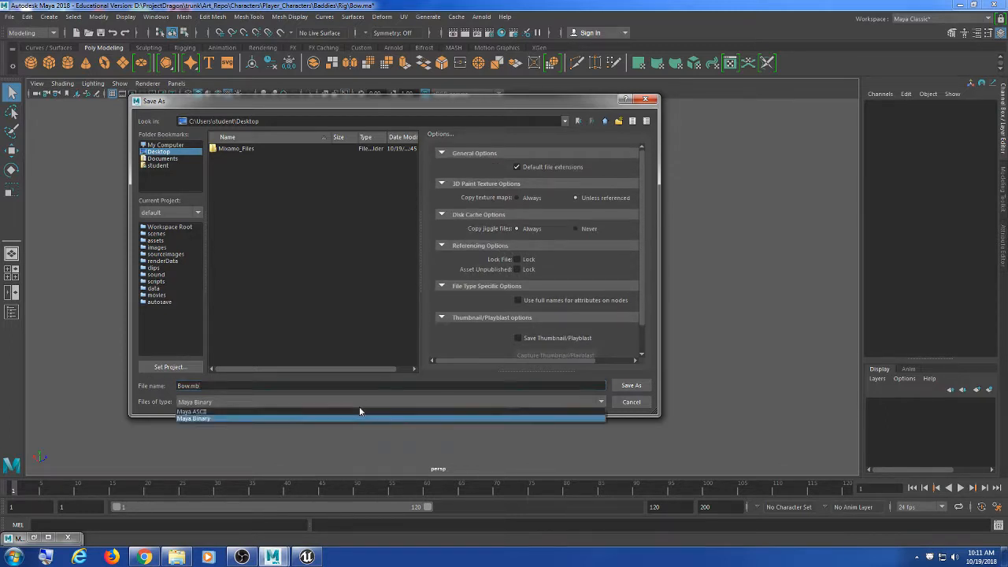
pyautogui.click(639, 405)
pyautogui.press('w')
pyautogui.click(504, 271)
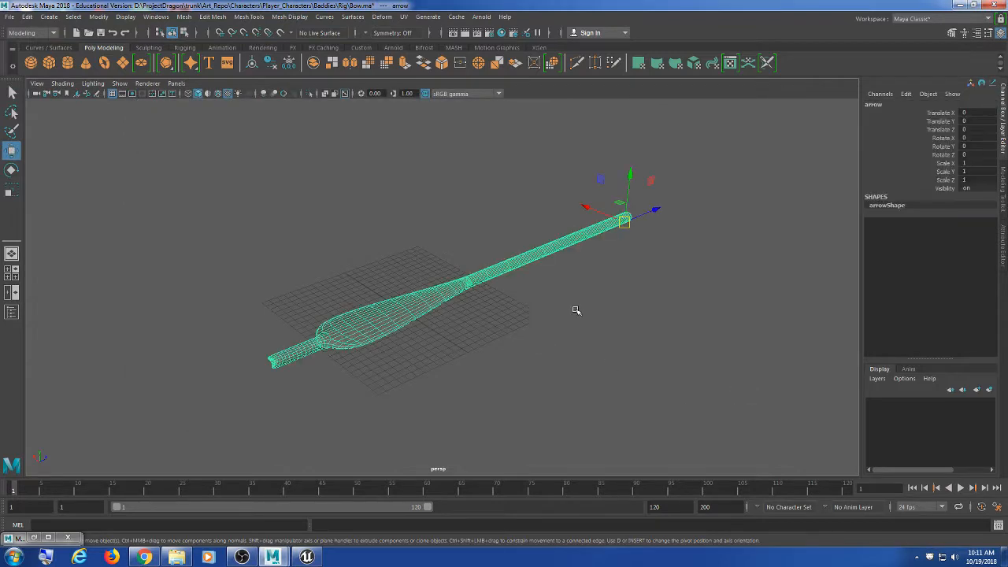
# Step: With the arrow selected, Save Scene As to the Desktop under the name 'arrow'
pyautogui.keyDown('alt'); pyautogui.moveTo(579, 358); pyautogui.dragTo(526, 340); pyautogui.keyUp('alt')
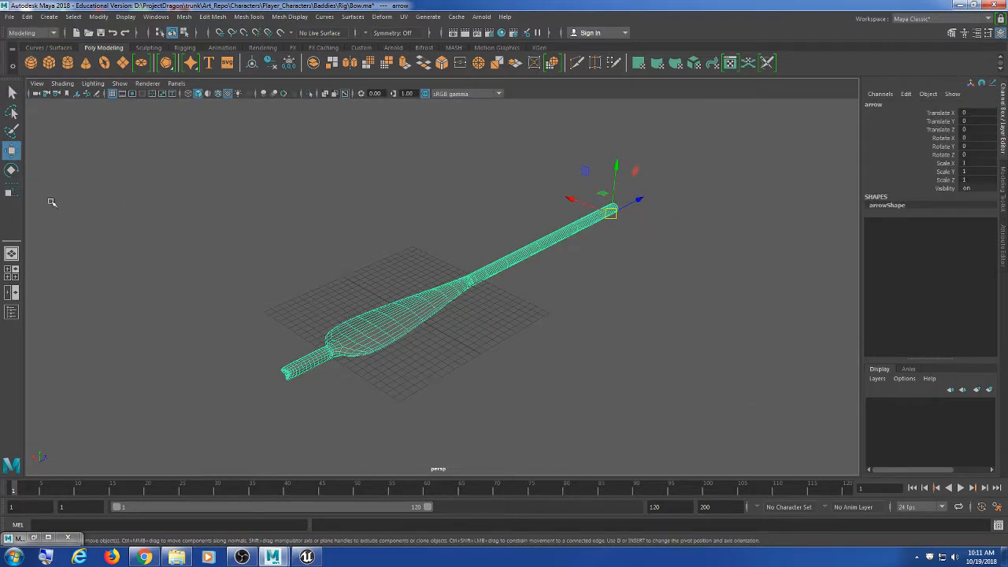
pyautogui.click(242, 110)
pyautogui.click(396, 309)
pyautogui.click(9, 17)
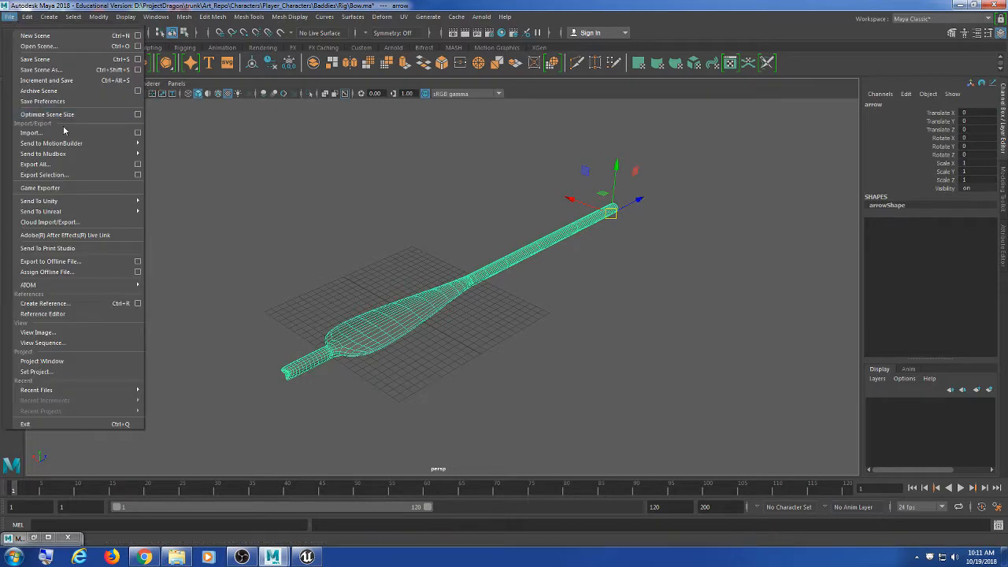
pyautogui.click(51, 73)
pyautogui.click(158, 152)
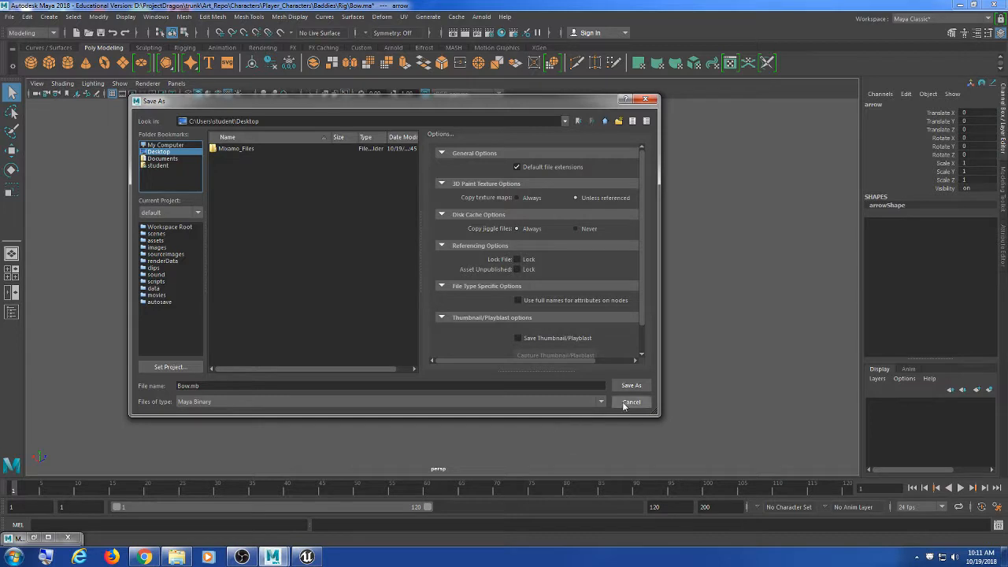
pyautogui.tripleClick(343, 389)
pyautogui.write('arrow')
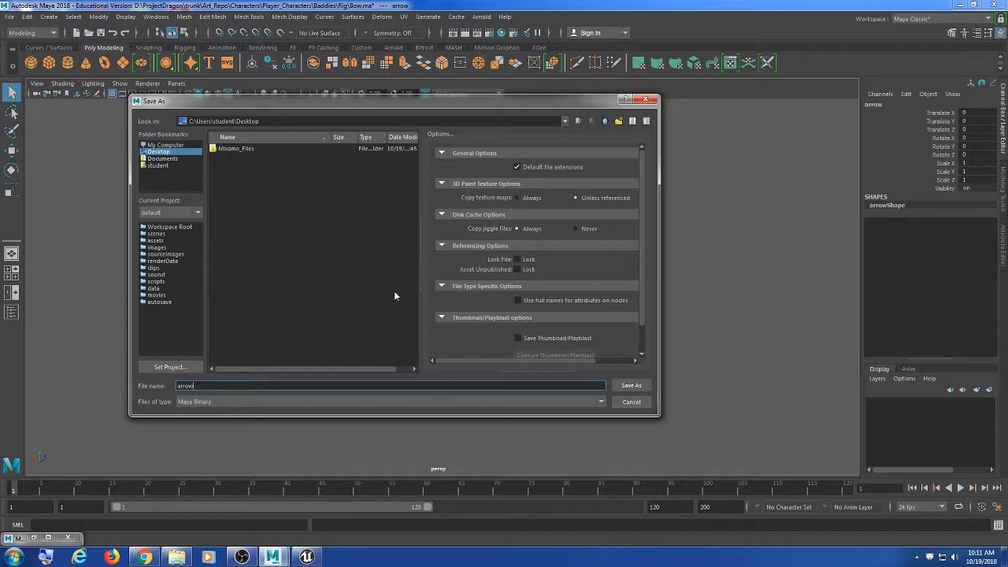
pyautogui.click(173, 152)
pyautogui.click(631, 385)
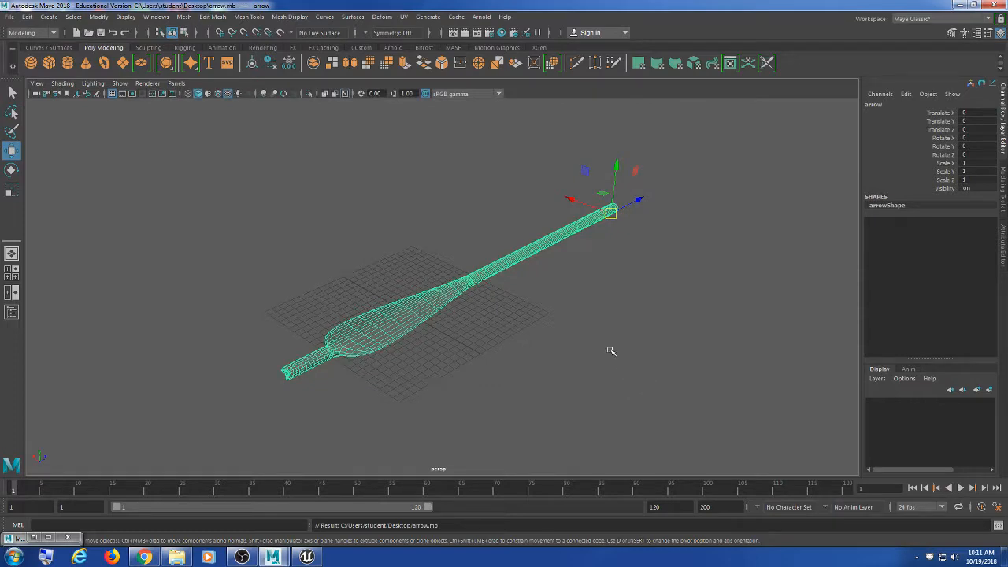
# Step: Start opening a scene and browse up to the Storage (D:) drive
pyautogui.click(9, 17)
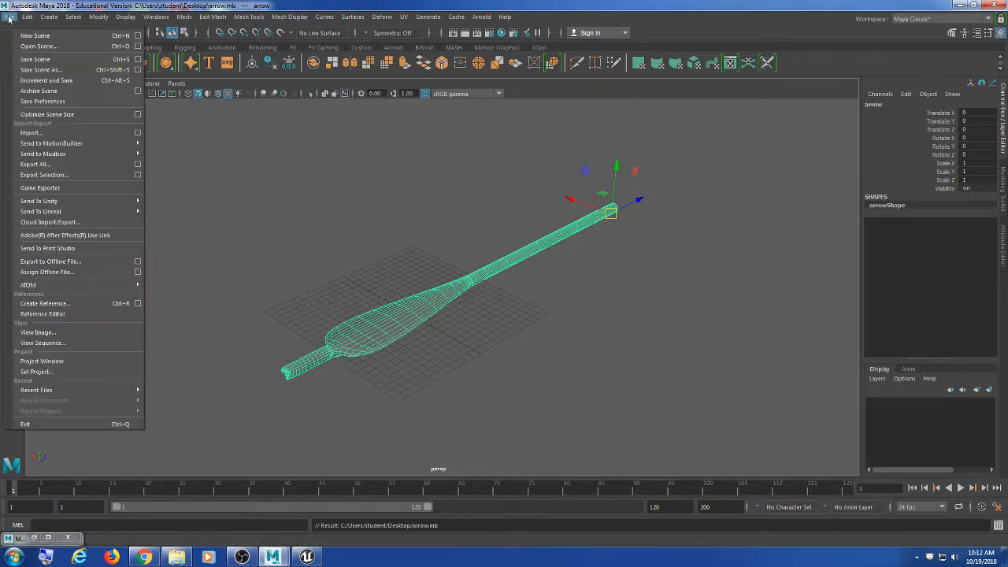
pyautogui.click(38, 46)
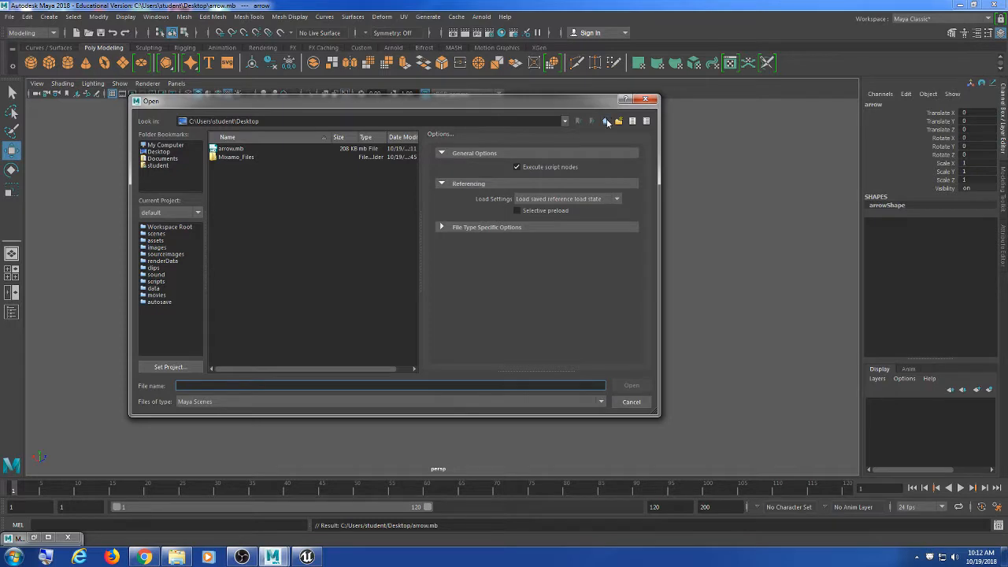
pyautogui.click(606, 121)
pyautogui.click(184, 147)
pyautogui.doubleClick(241, 174)
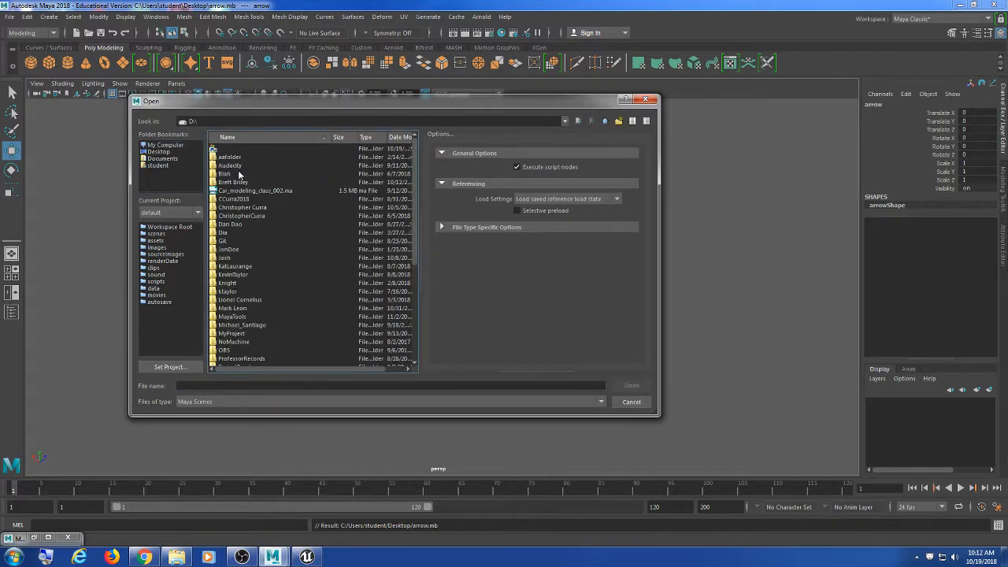
pyautogui.click(241, 174)
# Step: In Windows Explorer, go to Art_Repo\Characters\Player_Characters\Baddies\Rig and copy that folder path
pyautogui.click(176, 557)
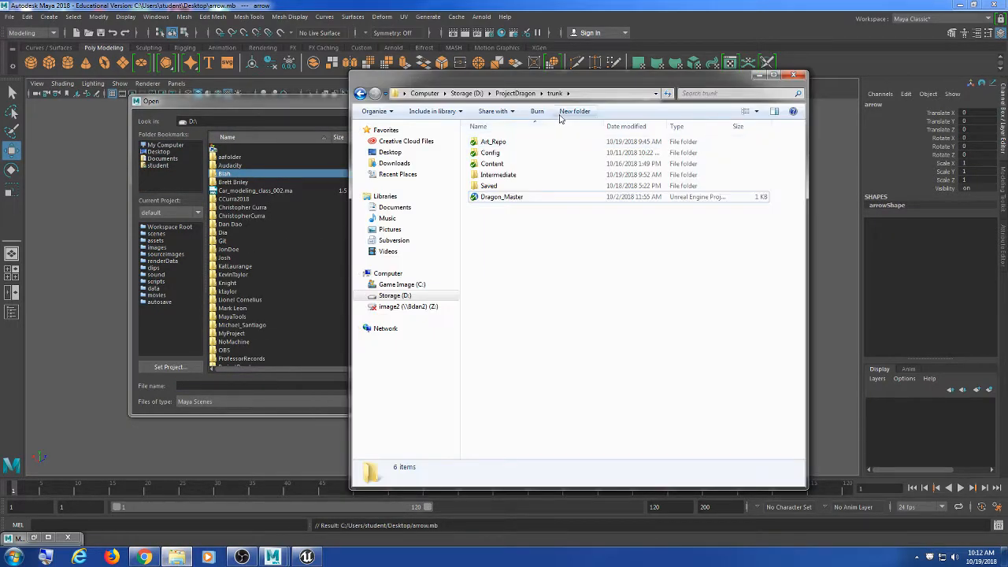
pyautogui.doubleClick(490, 142)
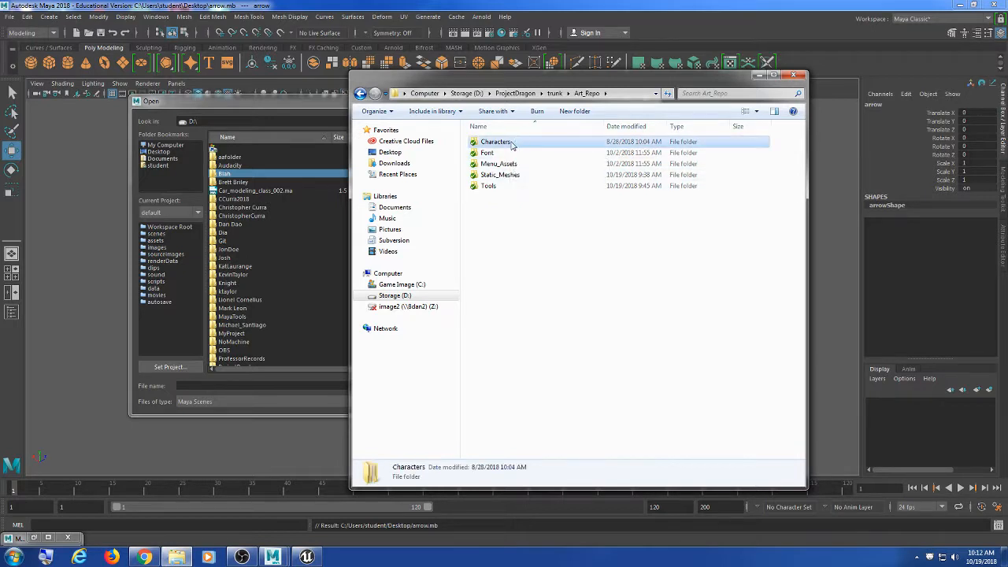
pyautogui.doubleClick(496, 142)
pyautogui.doubleClick(511, 153)
pyautogui.doubleClick(507, 142)
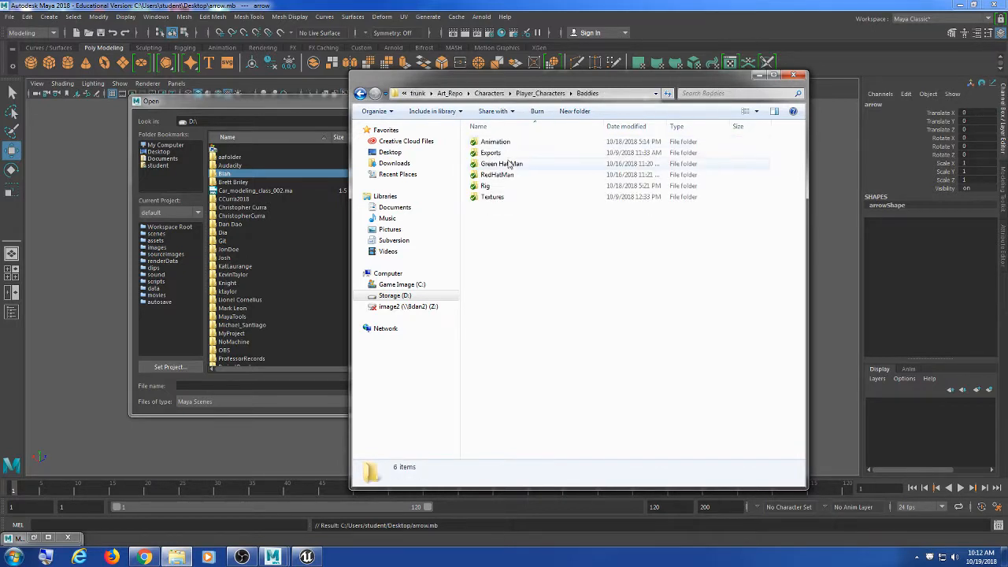
pyautogui.doubleClick(502, 190)
pyautogui.click(642, 94)
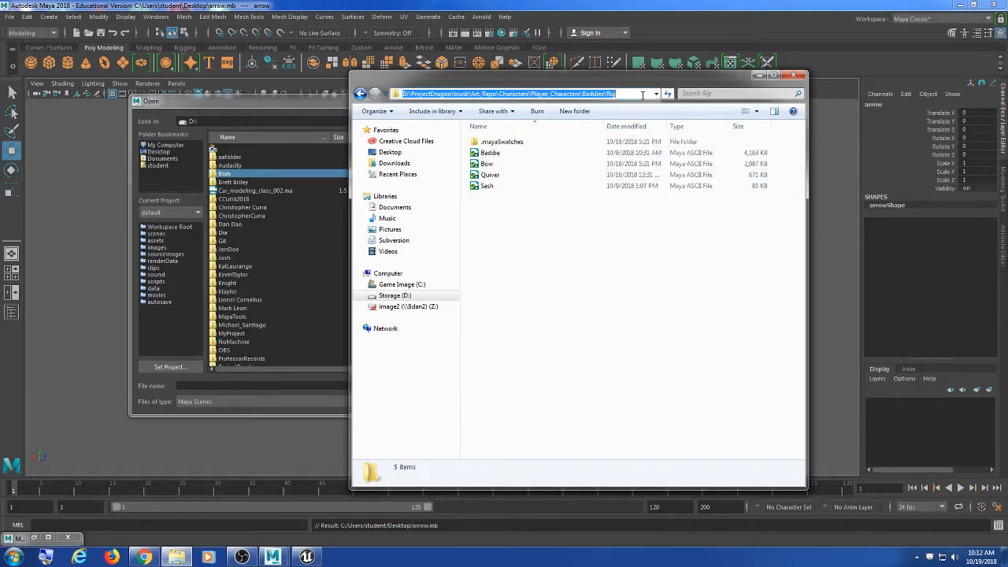
pyautogui.hotkey('ctrl', 'c')
# Step: Paste the Rig folder path into the Open Scene dialog and open Quiver.ma
pyautogui.click(300, 386)
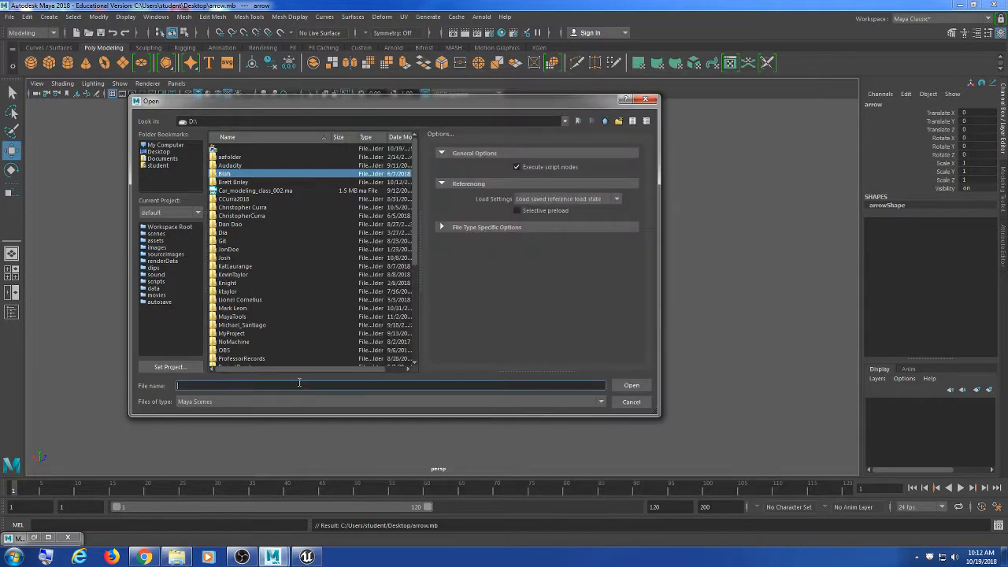
pyautogui.hotkey('ctrl', 'v')
pyautogui.press('Return')
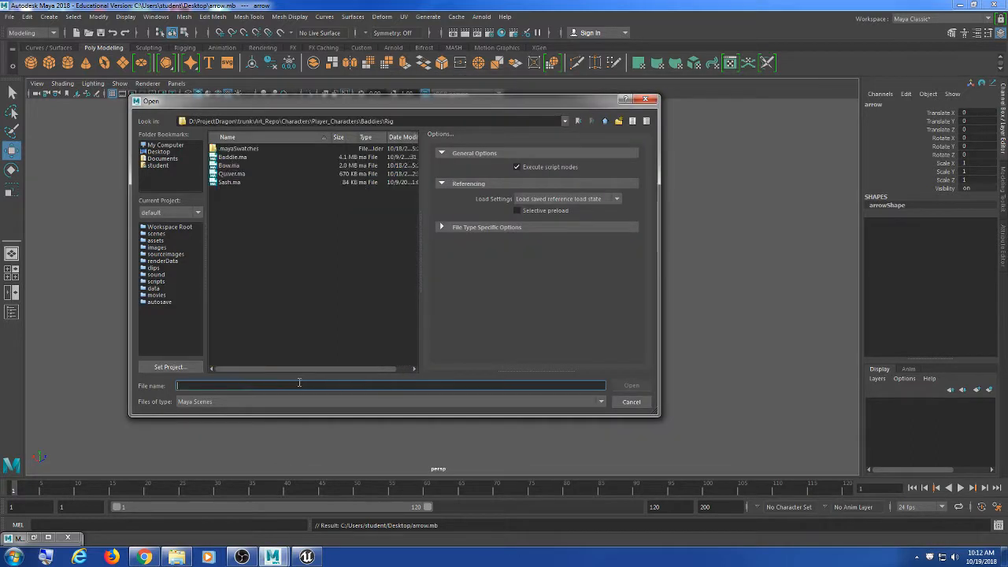
pyautogui.doubleClick(231, 174)
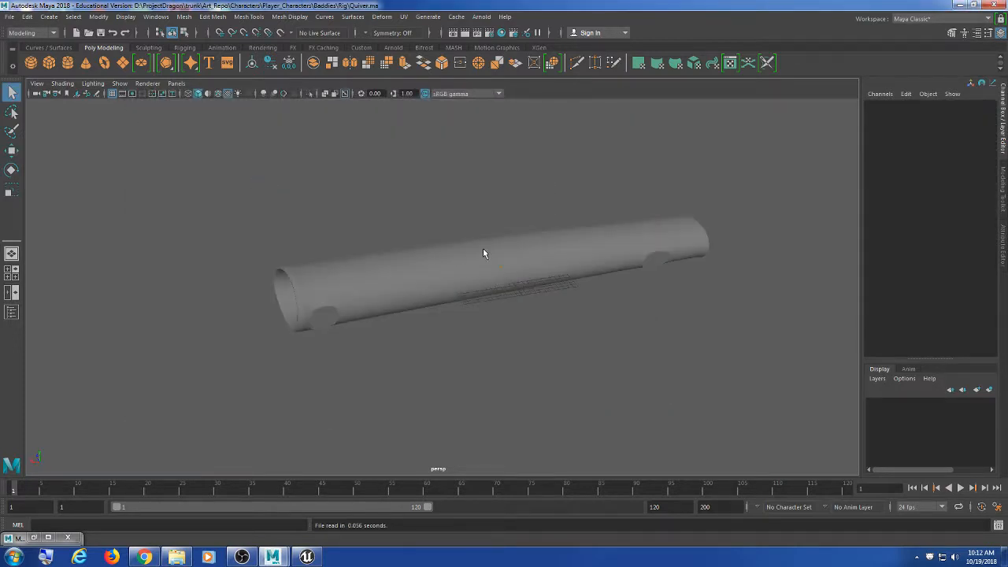
# Step: Orbit, zoom and pan the view to inspect the quiver's open end
pyautogui.keyDown('alt'); pyautogui.moveTo(483, 253); pyautogui.dragTo(495, 292); pyautogui.keyUp('alt')
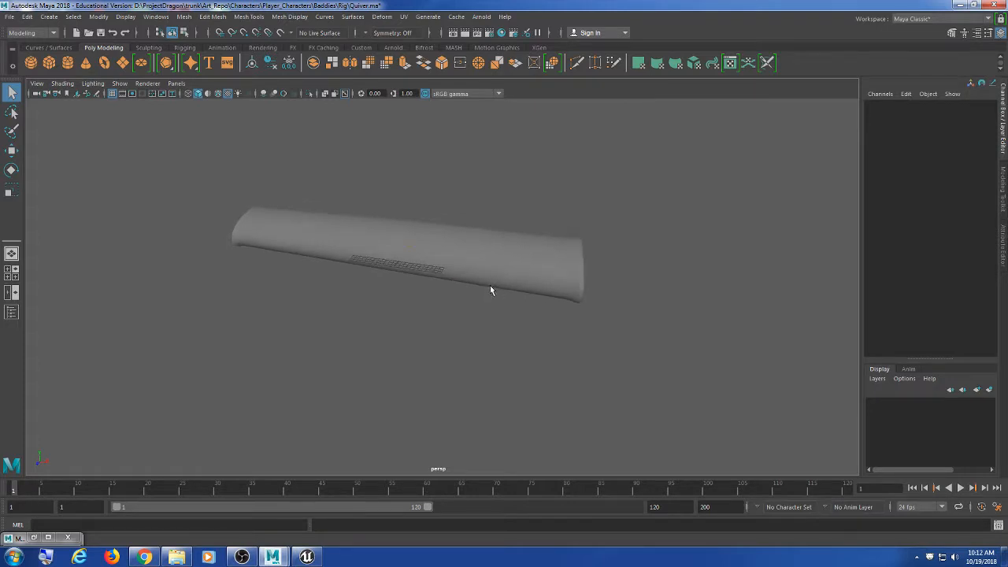
pyautogui.scroll(4, 490, 285)
pyautogui.keyDown('alt'); pyautogui.moveTo(489, 284); pyautogui.dragTo(502, 303, button='middle'); pyautogui.keyUp('alt')
pyautogui.keyDown('alt'); pyautogui.moveTo(472, 312); pyautogui.dragTo(507, 316); pyautogui.keyUp('alt')
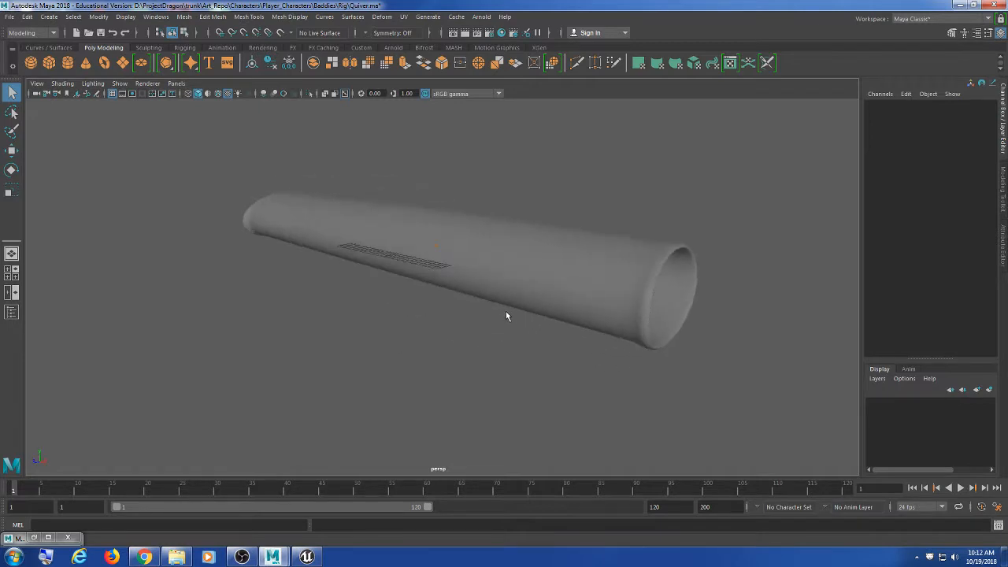
pyautogui.click(28, 16)
# Step: Import arrow.mb from the Desktop into the Quiver scene and select the imported arrow
pyautogui.moveTo(9, 16)
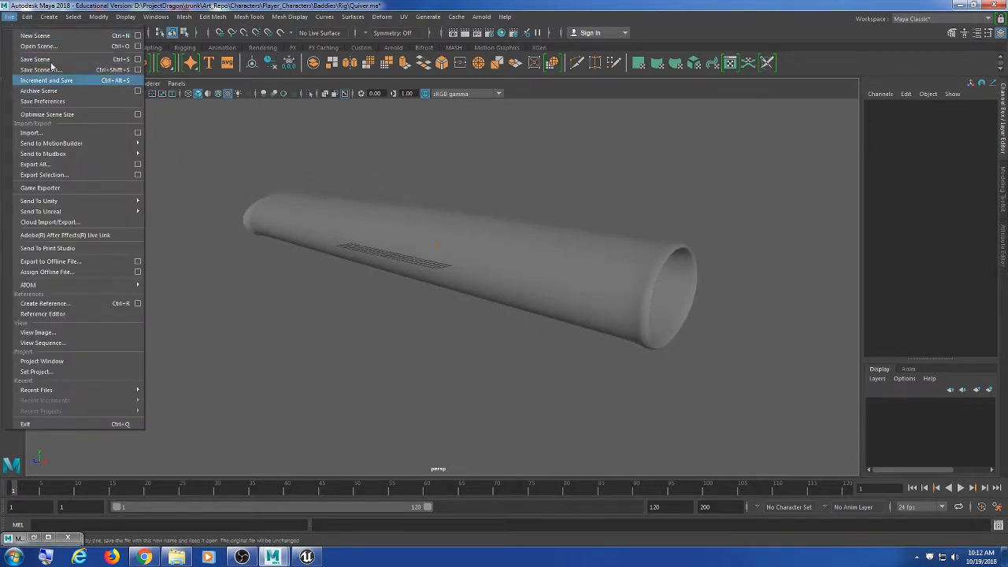
pyautogui.click(66, 132)
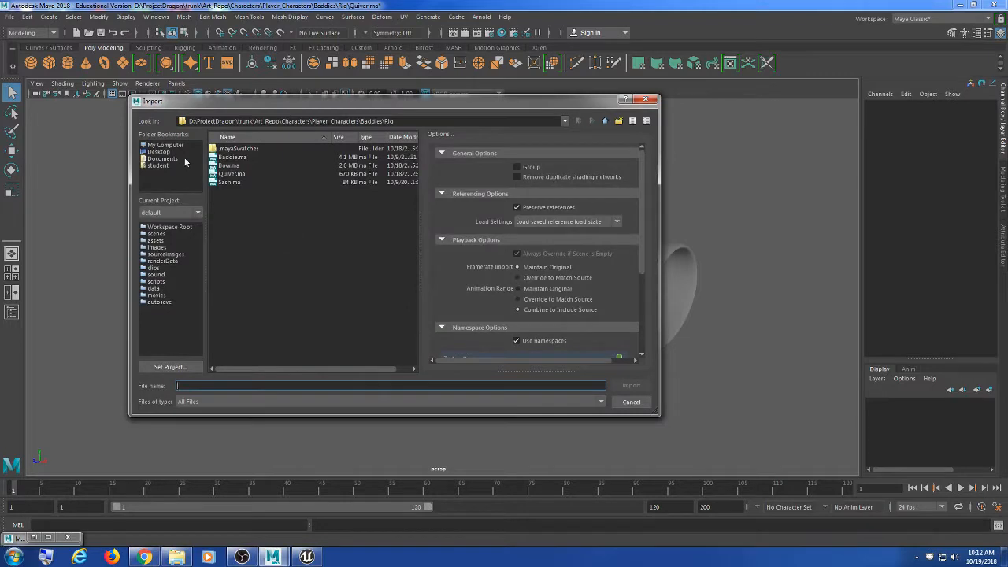
pyautogui.click(166, 153)
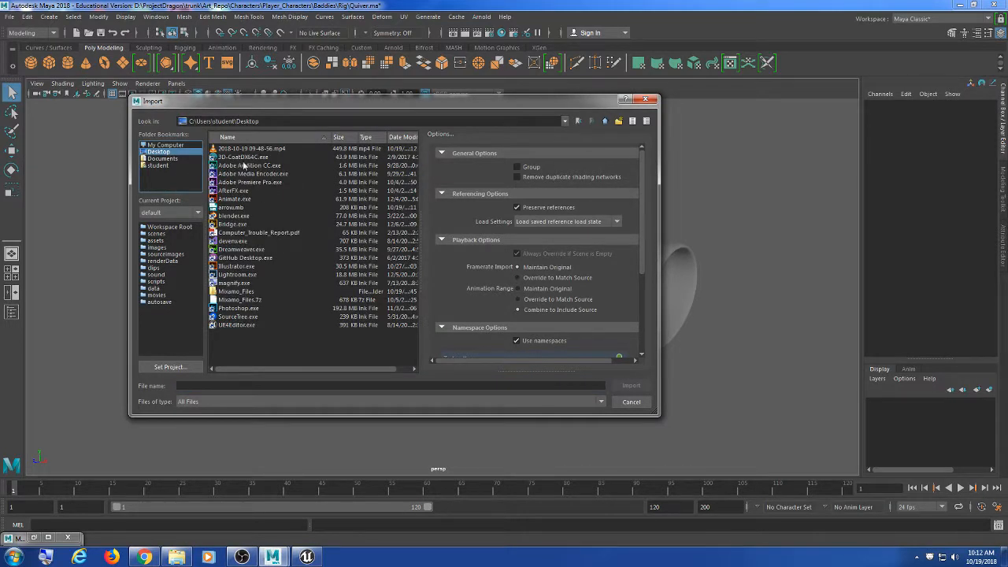
pyautogui.moveTo(250, 111); pyautogui.dragTo(265, 121)
pyautogui.click(244, 217)
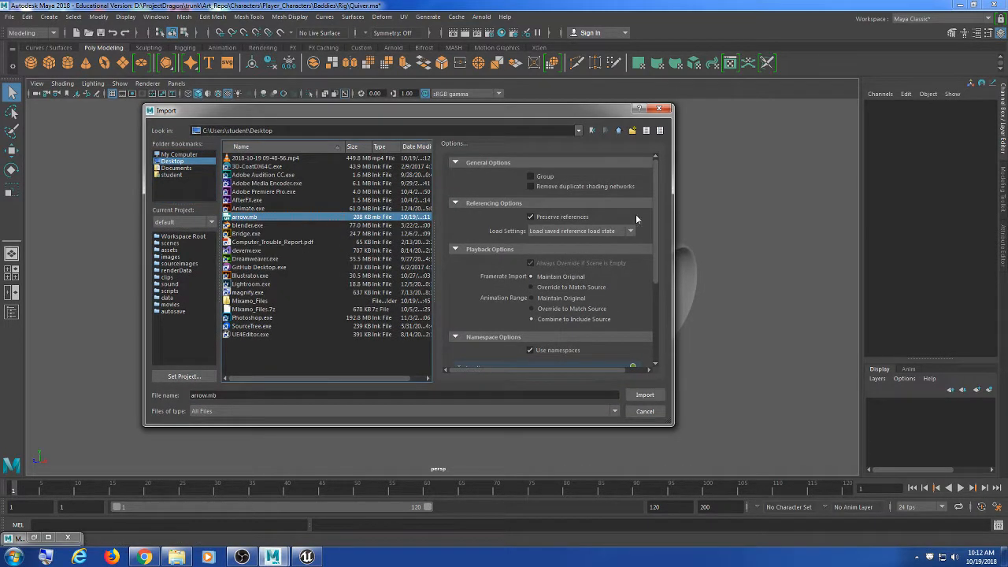
pyautogui.scroll(-1, 658, 213)
pyautogui.scroll(-2, 658, 218)
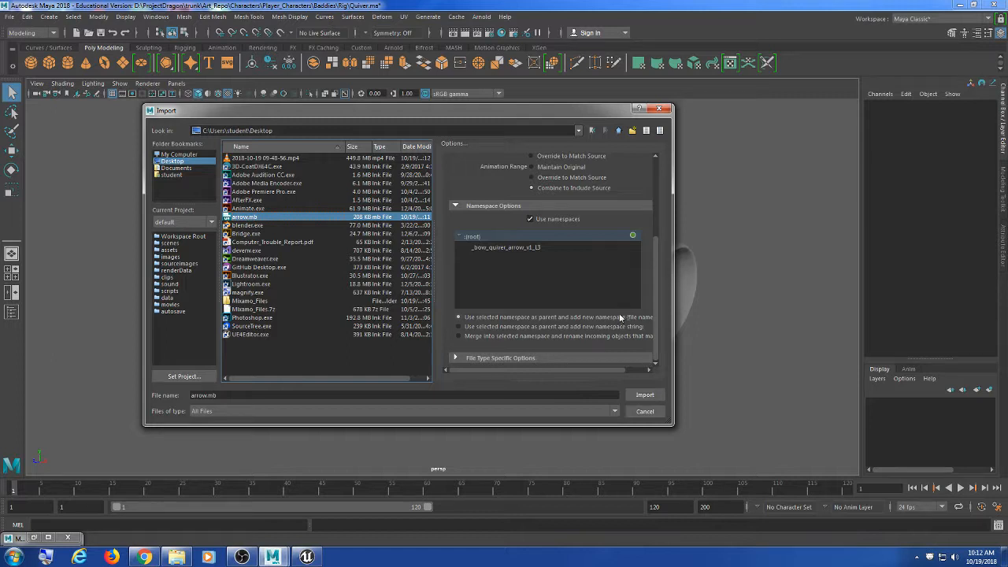
pyautogui.click(645, 395)
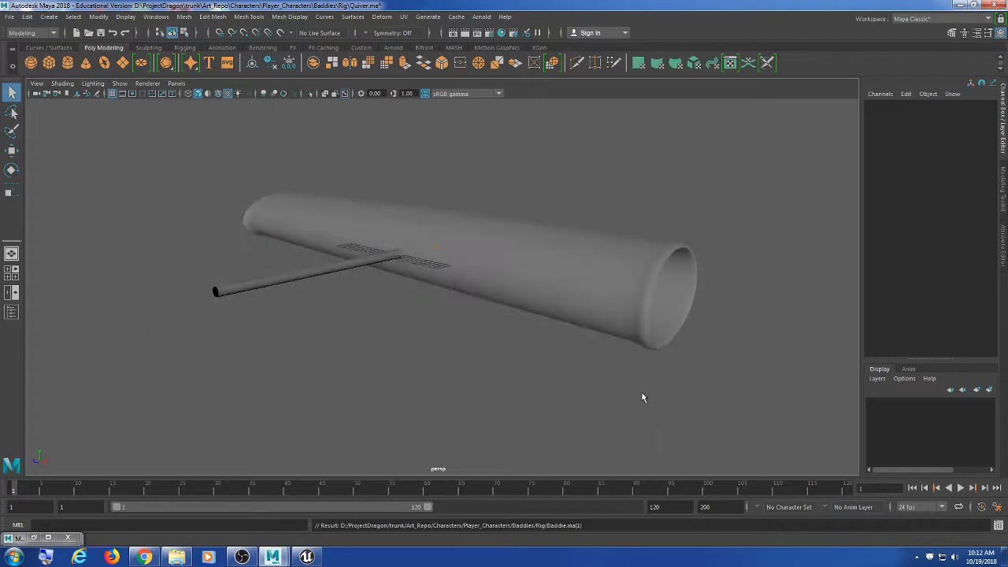
pyautogui.keyDown('alt'); pyautogui.moveTo(310, 296); pyautogui.dragTo(327, 344); pyautogui.keyUp('alt')
pyautogui.moveTo(300, 266); pyautogui.dragTo(335, 326)
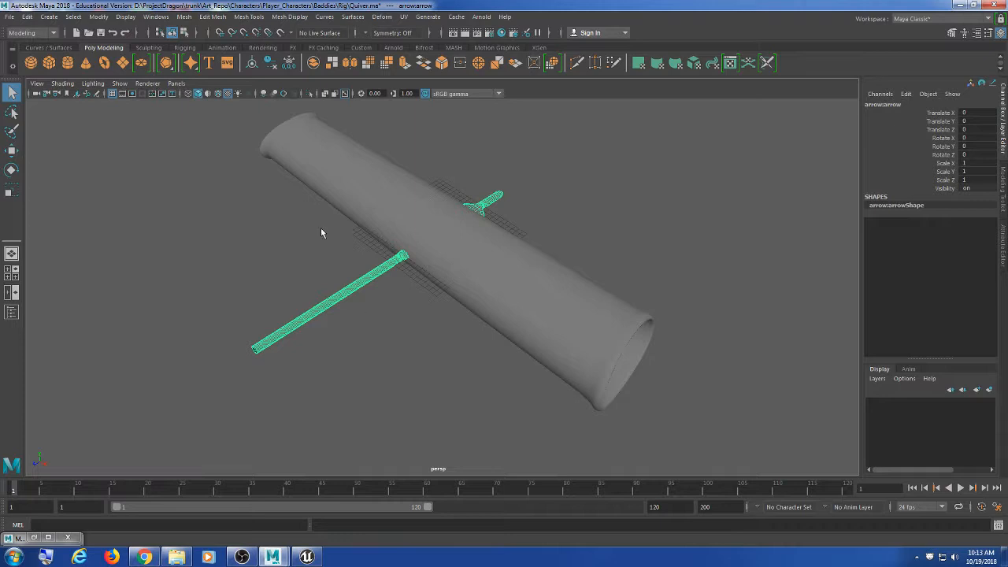
# Step: Reselect the arrow and lay it level, setting Rotate Y to -90
pyautogui.click(371, 292)
pyautogui.moveTo(343, 211); pyautogui.dragTo(331, 331)
pyautogui.keyDown('alt'); pyautogui.moveTo(504, 370); pyautogui.dragTo(543, 300); pyautogui.keyUp('alt')
pyautogui.press('e')
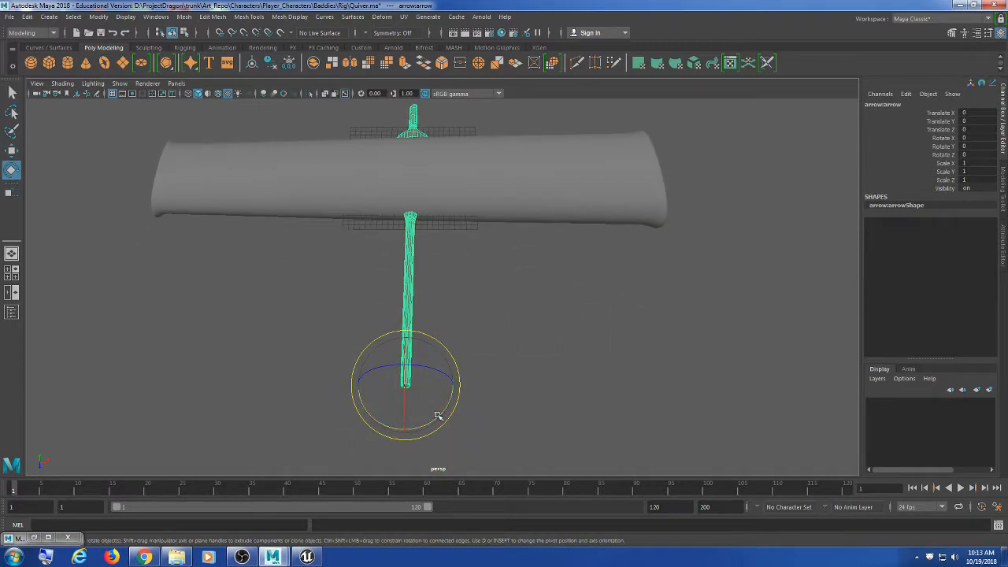
pyautogui.moveTo(416, 420); pyautogui.dragTo(381, 397)
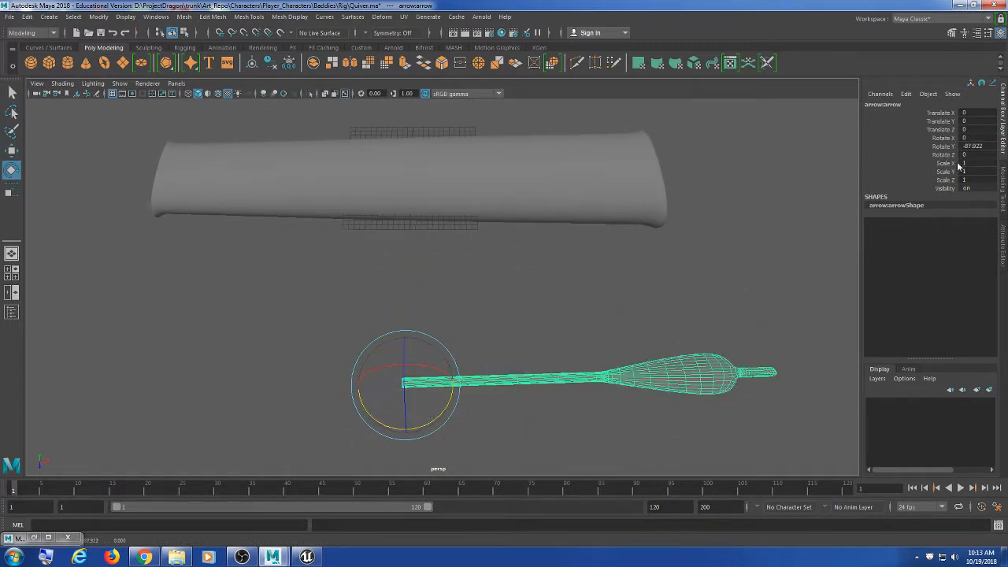
pyautogui.doubleClick(983, 146)
pyautogui.write('-90')
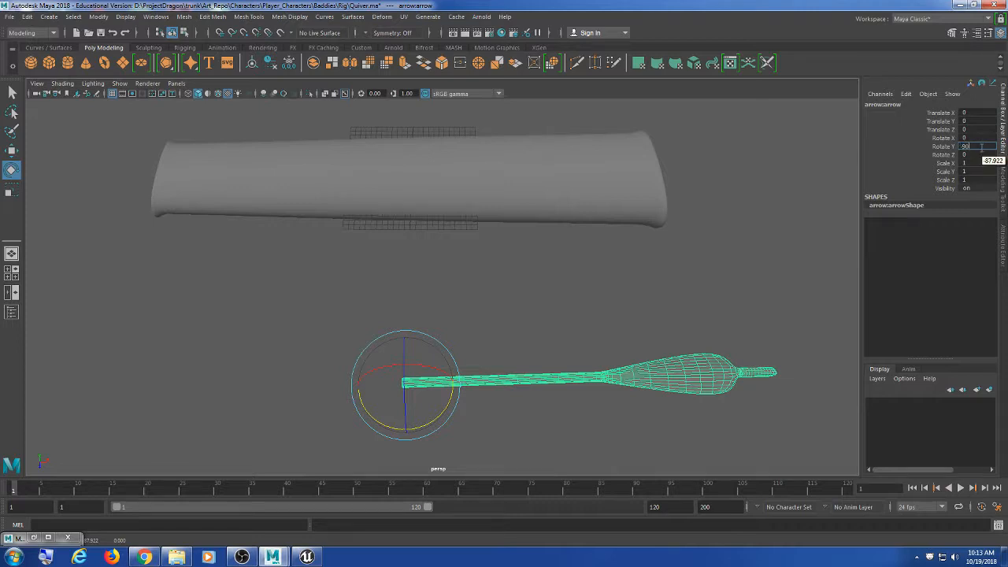
pyautogui.press('Return')
# Step: Slide the arrow along Z and sideways to line it up with the quiver
pyautogui.keyDown('alt'); pyautogui.moveTo(592, 275); pyautogui.dragTo(486, 316); pyautogui.keyUp('alt')
pyautogui.press('w')
pyautogui.moveTo(281, 321); pyautogui.dragTo(441, 197)
pyautogui.keyDown('alt'); pyautogui.moveTo(492, 230); pyautogui.dragTo(538, 292); pyautogui.keyUp('alt')
pyautogui.moveTo(430, 168); pyautogui.dragTo(460, 335)
# Step: Seat the arrow in the quiver's open end at Translate X 18.751, then duplicate it
pyautogui.keyDown('alt'); pyautogui.moveTo(459, 335); pyautogui.dragTo(514, 301, button='middle'); pyautogui.keyUp('alt')
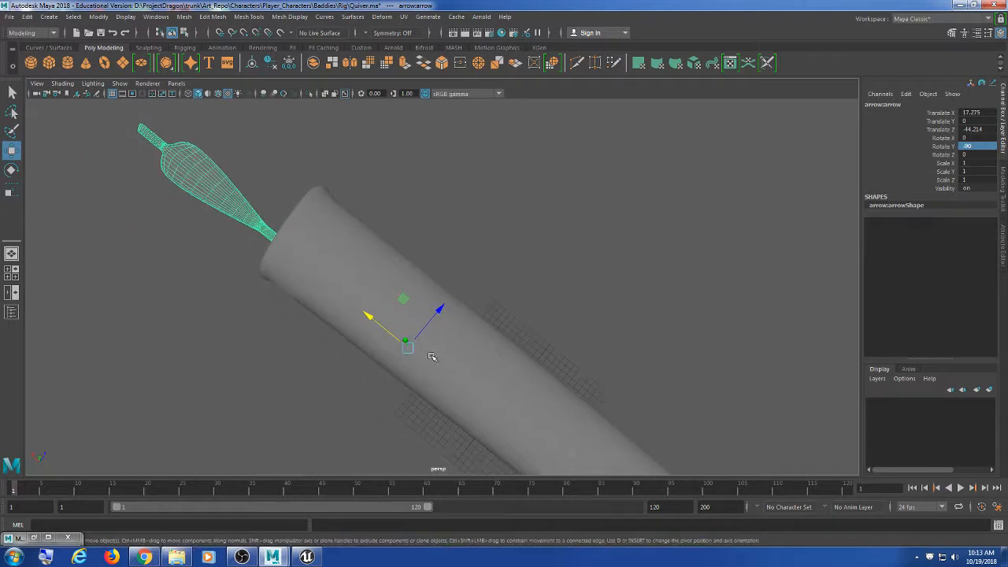
pyautogui.keyDown('alt'); pyautogui.moveTo(432, 356); pyautogui.dragTo(513, 322); pyautogui.keyUp('alt')
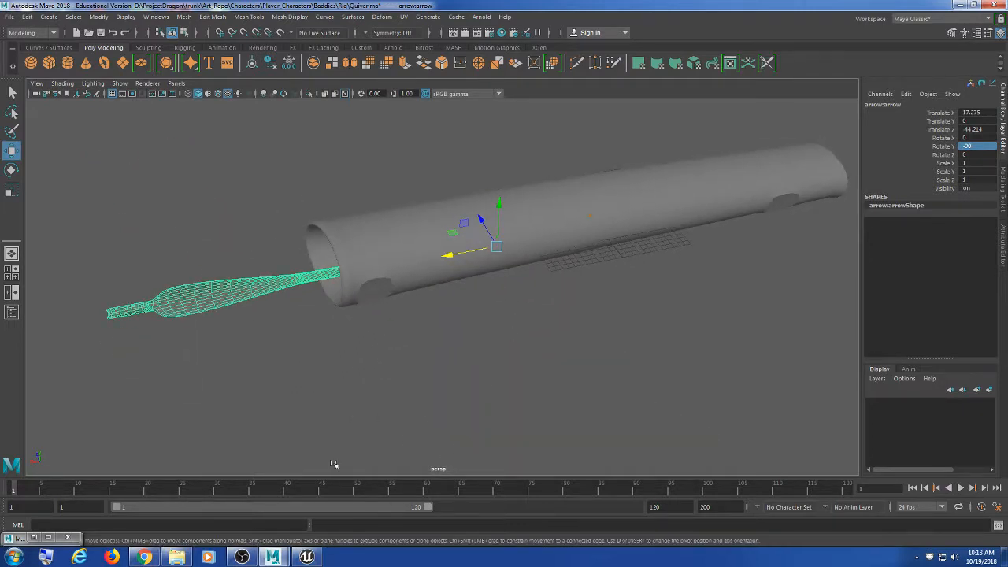
pyautogui.keyDown('alt'); pyautogui.moveTo(372, 405); pyautogui.dragTo(433, 384); pyautogui.keyUp('alt')
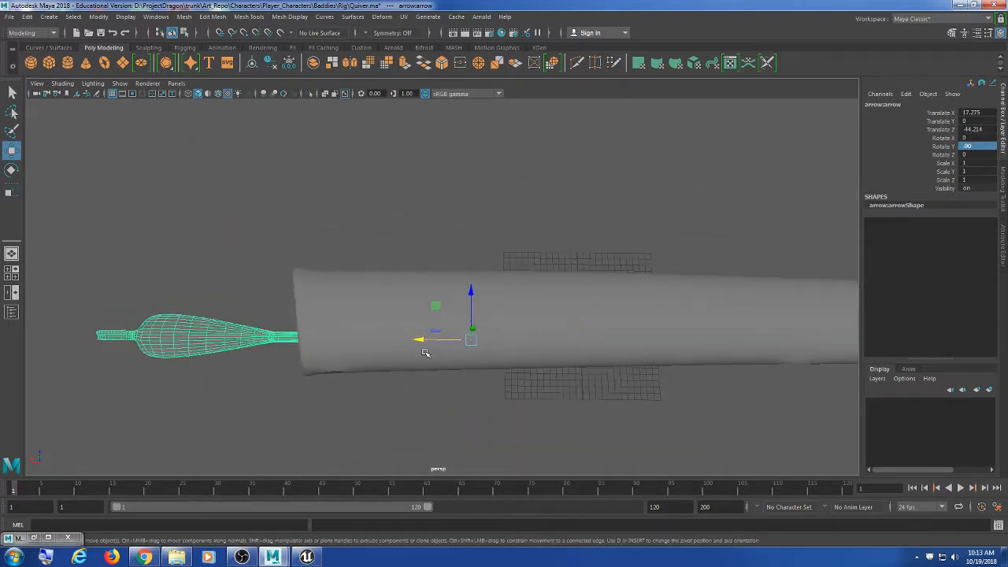
pyautogui.moveTo(419, 341); pyautogui.dragTo(401, 360)
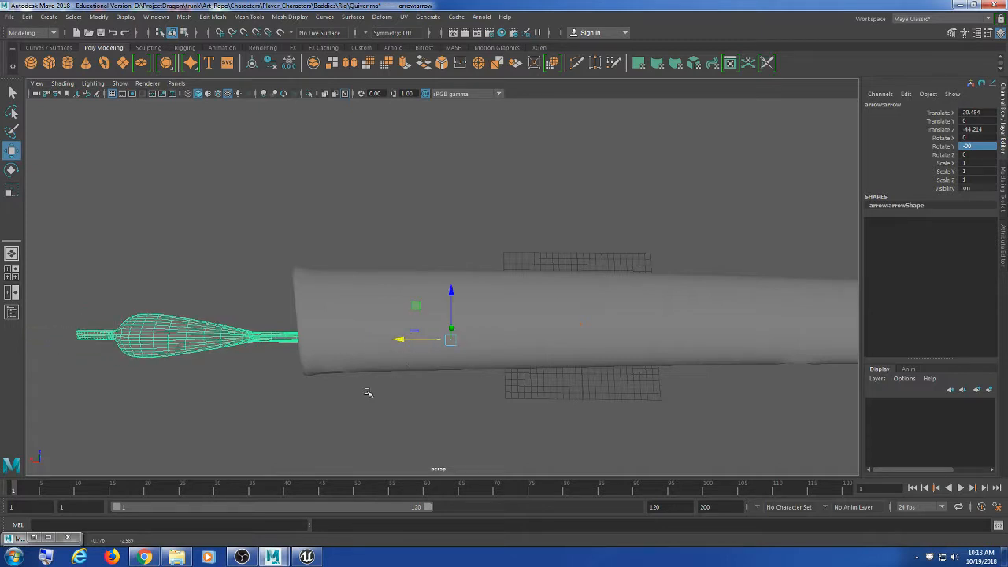
pyautogui.keyDown('alt'); pyautogui.moveTo(367, 390); pyautogui.dragTo(424, 317); pyautogui.keyUp('alt')
pyautogui.scroll(-7, 479, 383)
pyautogui.keyDown('alt'); pyautogui.moveTo(473, 416); pyautogui.dragTo(360, 387); pyautogui.keyUp('alt')
pyautogui.scroll(5, 431, 393)
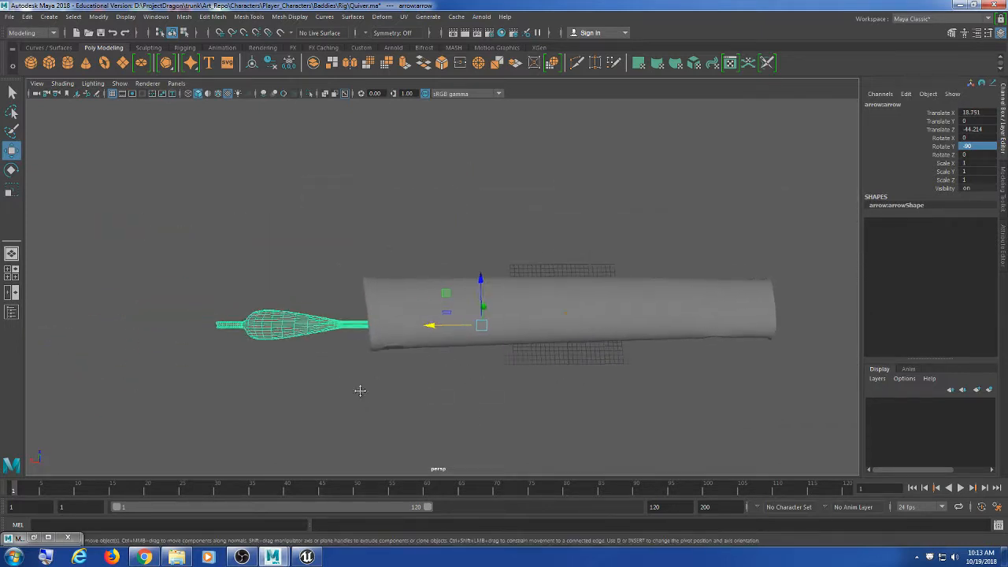
pyautogui.scroll(4, 360, 397)
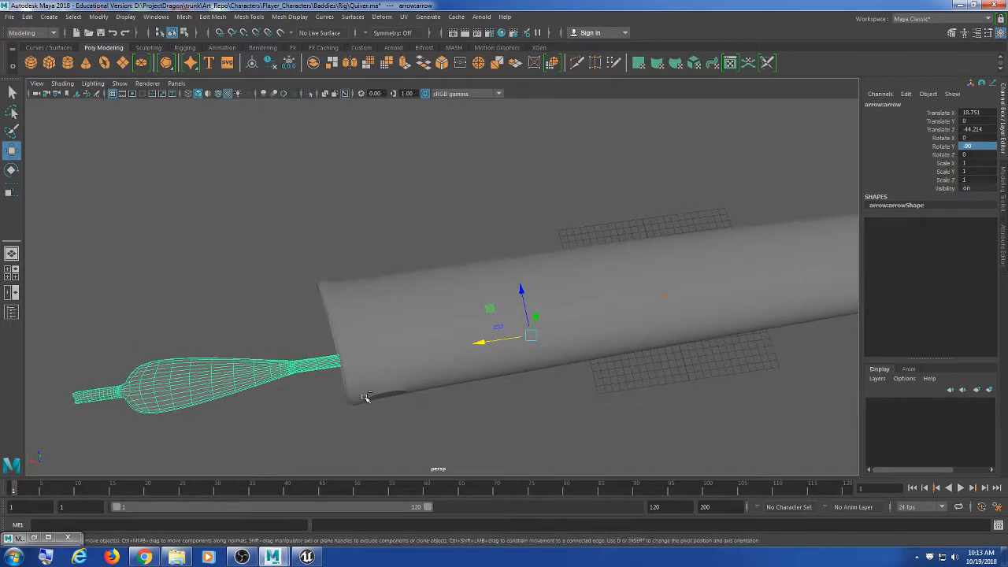
pyautogui.hotkey('ctrl', 'd')
# Step: Move the copy, arrow2, away from the original, raising it and shifting it along Z
pyautogui.moveTo(519, 293); pyautogui.dragTo(501, 277)
pyautogui.keyDown('alt'); pyautogui.moveTo(450, 376); pyautogui.dragTo(493, 367); pyautogui.keyUp('alt')
pyautogui.keyDown('alt'); pyautogui.moveTo(509, 291); pyautogui.dragTo(535, 215); pyautogui.keyUp('alt')
pyautogui.moveTo(494, 241)
pyautogui.mouseDown()
pyautogui.moveTo(553, 260)
pyautogui.moveTo(512, 247)
pyautogui.mouseUp()
pyautogui.keyDown('alt'); pyautogui.moveTo(519, 293); pyautogui.dragTo(445, 312); pyautogui.keyUp('alt')
# Step: Rotate arrow1 so it angles outward from the quiver
pyautogui.click(410, 310)
pyautogui.scroll(-3, 449, 325)
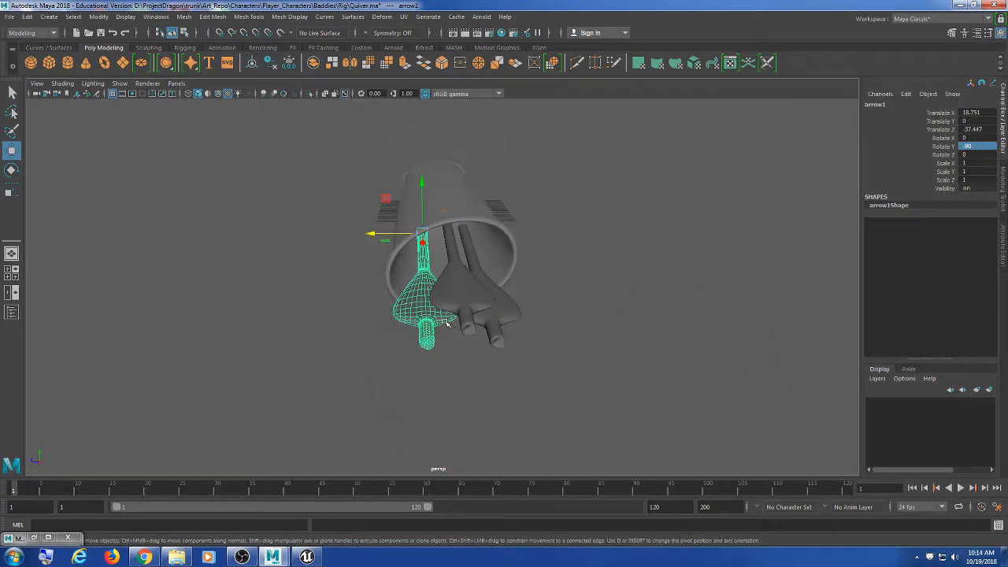
pyautogui.press('e')
pyautogui.moveTo(449, 193); pyautogui.dragTo(404, 197)
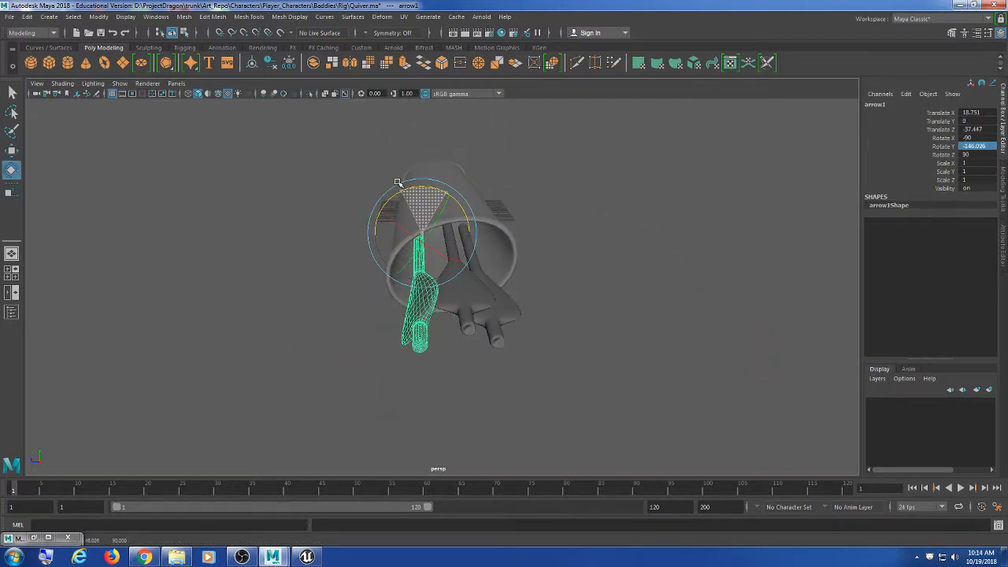
pyautogui.click(476, 309)
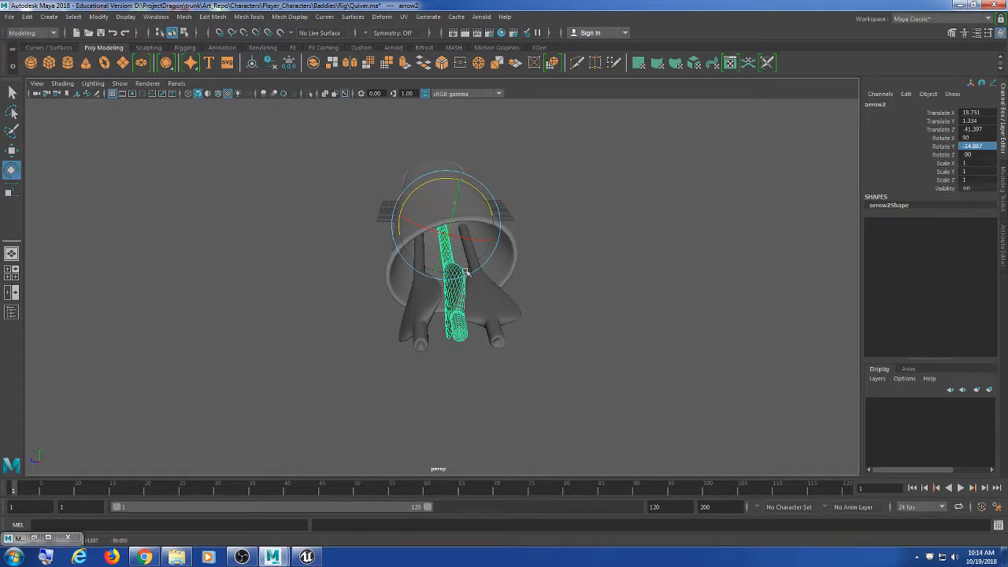
# Step: Tilt the original fletched arrow and slide it deeper into the quiver
pyautogui.click(490, 312)
pyautogui.moveTo(487, 191); pyautogui.dragTo(641, 352)
pyautogui.press('w')
pyautogui.moveTo(451, 236); pyautogui.dragTo(475, 196)
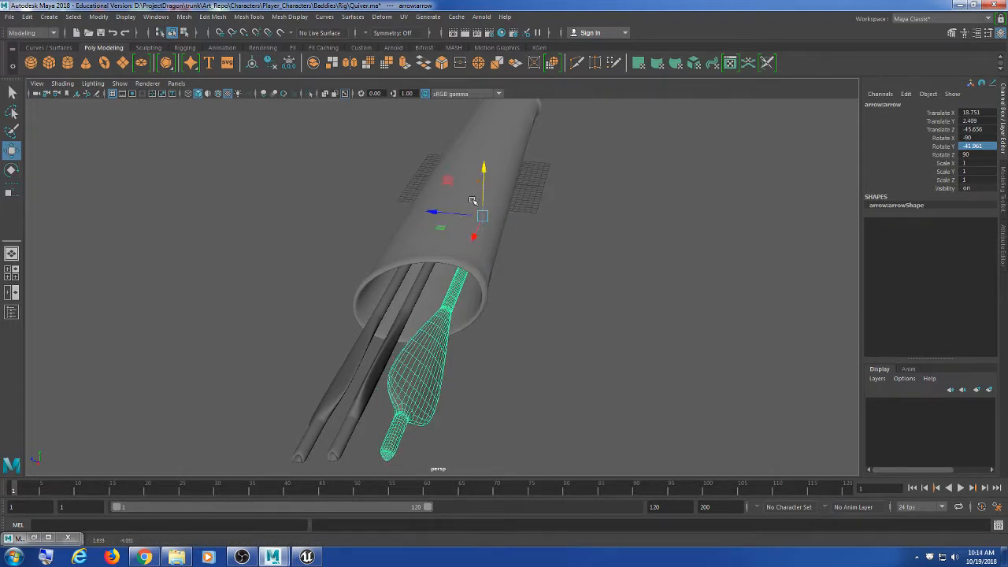
# Step: Lower arrow2 inside the quiver to Translate Y -1.337, Z -42.366
pyautogui.click(415, 303)
pyautogui.keyDown('alt'); pyautogui.moveTo(415, 302); pyautogui.dragTo(458, 289); pyautogui.keyUp('alt')
pyautogui.moveTo(451, 181); pyautogui.dragTo(437, 248)
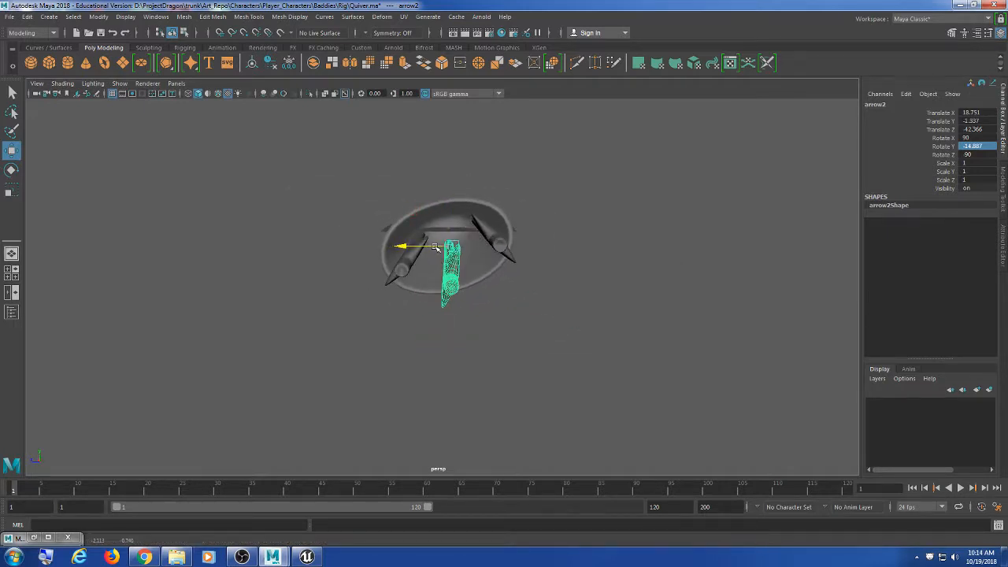
pyautogui.click(399, 279)
# Step: Raise arrow1 slightly out of the quiver
pyautogui.moveTo(419, 210); pyautogui.dragTo(431, 189)
pyautogui.press('e')
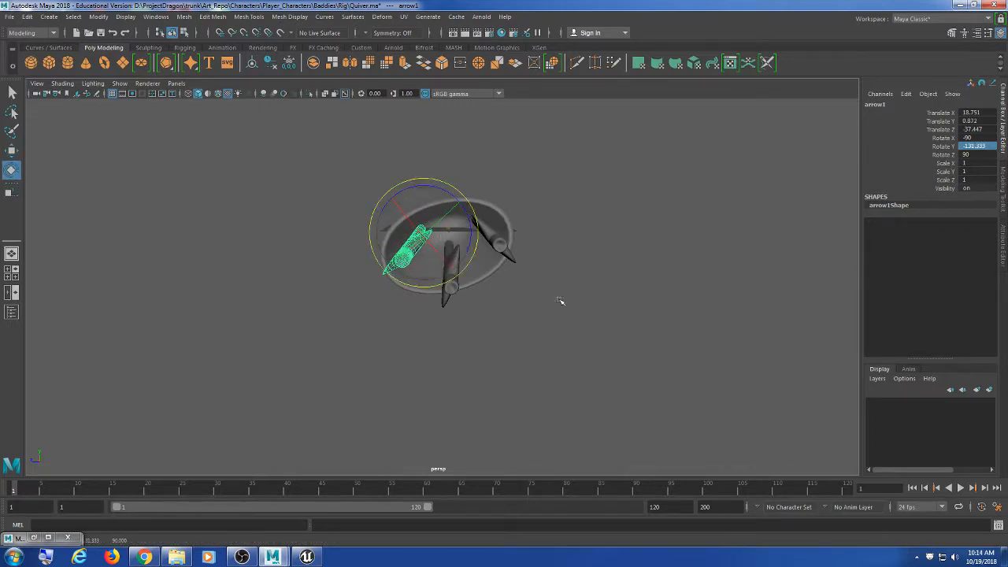
pyautogui.keyDown('alt'); pyautogui.moveTo(560, 300); pyautogui.dragTo(338, 389); pyautogui.keyUp('alt')
pyautogui.keyDown('alt'); pyautogui.moveTo(496, 154); pyautogui.dragTo(492, 265, button='middle'); pyautogui.keyUp('alt')
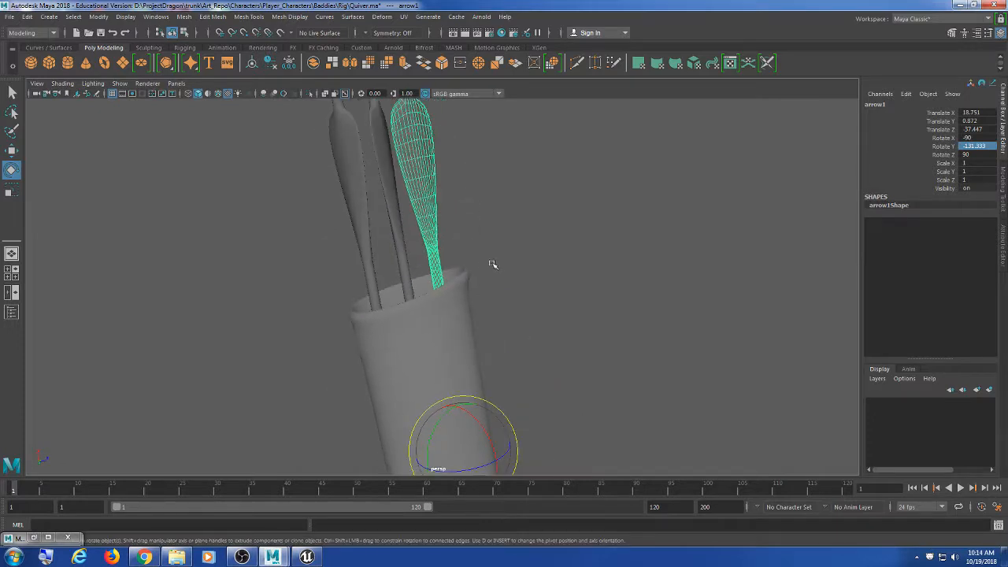
pyautogui.scroll(-3, 492, 264)
pyautogui.click(556, 285)
pyautogui.keyDown('alt'); pyautogui.moveTo(586, 308); pyautogui.dragTo(423, 304); pyautogui.keyUp('alt')
# Step: Slide the left and upper arrows along X, then push the green arrow further out
pyautogui.click(378, 297)
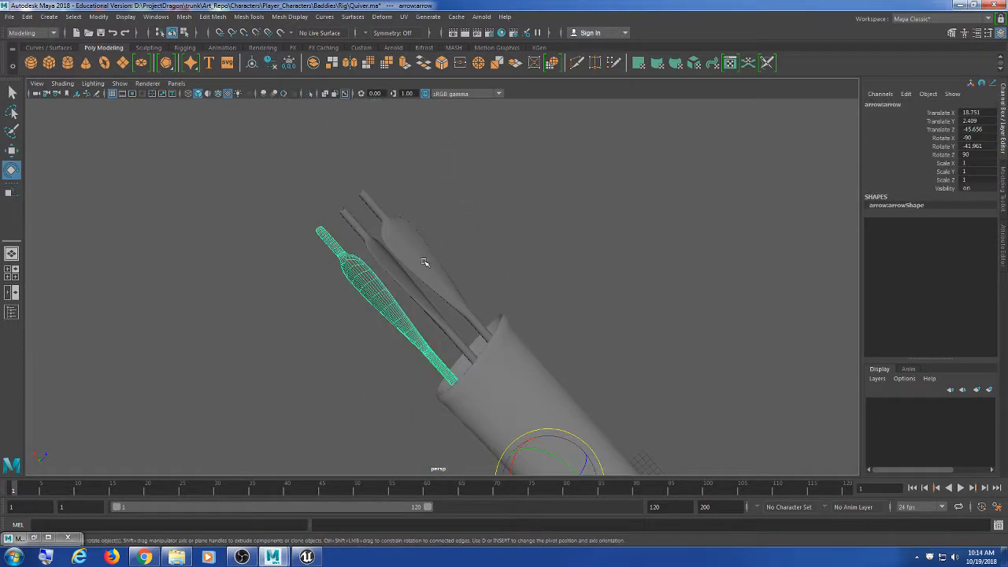
pyautogui.keyDown('shift'); pyautogui.click(426, 291); pyautogui.keyUp('shift')
pyautogui.press('w')
pyautogui.moveTo(548, 411); pyautogui.dragTo(563, 427)
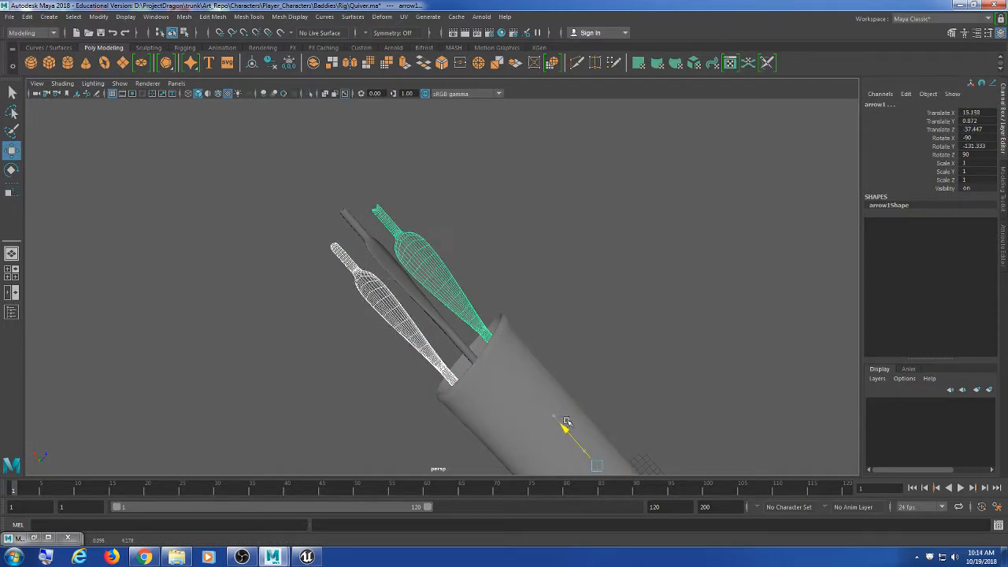
pyautogui.click(453, 247)
pyautogui.click(422, 250)
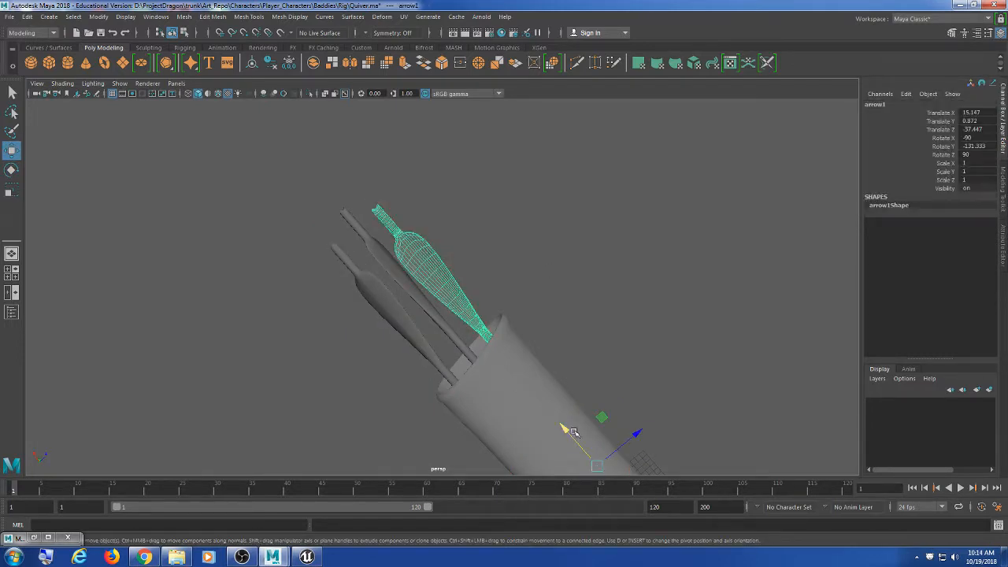
pyautogui.moveTo(567, 430); pyautogui.dragTo(520, 418)
# Step: Pull the lower-left fletched arrow slightly back and nudge arrow1
pyautogui.click(419, 332)
pyautogui.click(463, 350)
pyautogui.click(401, 322)
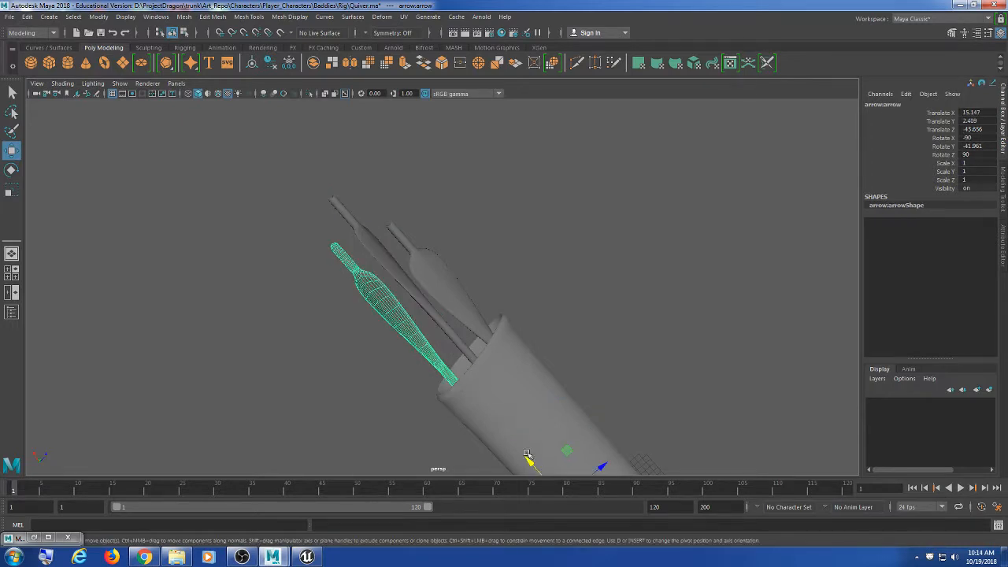
pyautogui.moveTo(527, 461); pyautogui.dragTo(583, 450)
pyautogui.click(471, 307)
pyautogui.click(476, 321)
pyautogui.click(626, 316)
# Step: Nudge arrow2 up, raise arrow1 and adjust the left fletched arrow
pyautogui.scroll(-4, 467, 381)
pyautogui.keyDown('alt'); pyautogui.moveTo(468, 381); pyautogui.dragTo(511, 457); pyautogui.keyUp('alt')
pyautogui.keyDown('alt'); pyautogui.moveTo(448, 366); pyautogui.dragTo(487, 395); pyautogui.keyUp('alt')
pyautogui.click(426, 363)
pyautogui.click(449, 395)
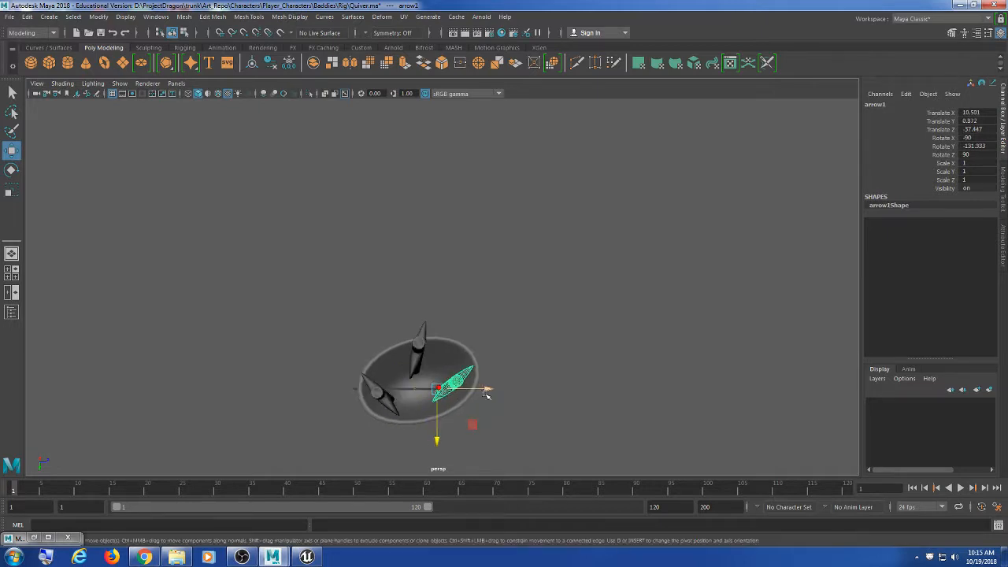
pyautogui.moveTo(441, 438); pyautogui.dragTo(387, 440)
pyautogui.click(384, 403)
pyautogui.click(556, 365)
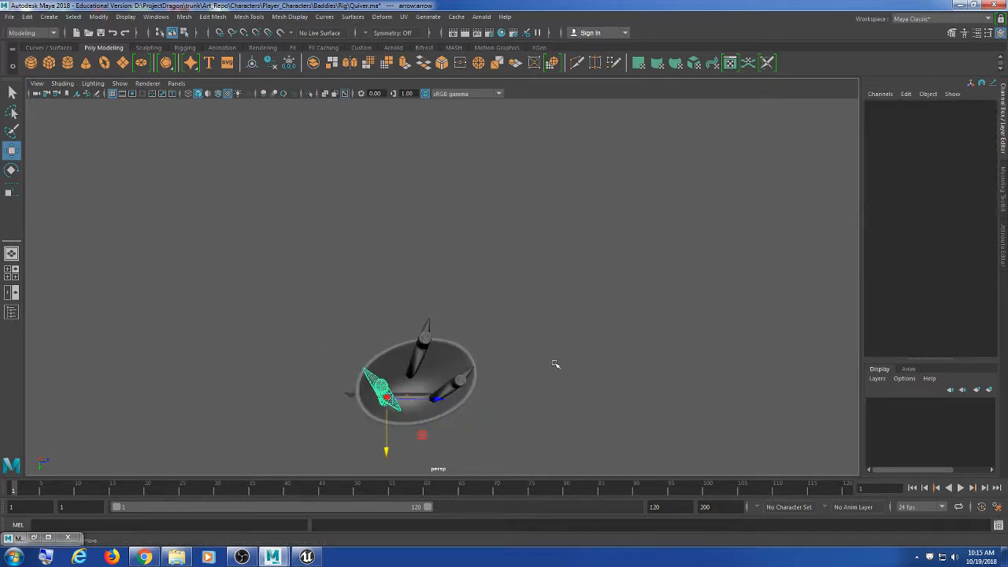
# Step: Tumble and zoom to a side-on view to check the staggered arrows
pyautogui.keyDown('alt'); pyautogui.moveTo(556, 365); pyautogui.dragTo(507, 368); pyautogui.keyUp('alt')
pyautogui.scroll(2, 539, 354)
pyautogui.scroll(-5, 538, 354)
pyautogui.scroll(-2, 591, 369)
pyautogui.scroll(5, 507, 368)
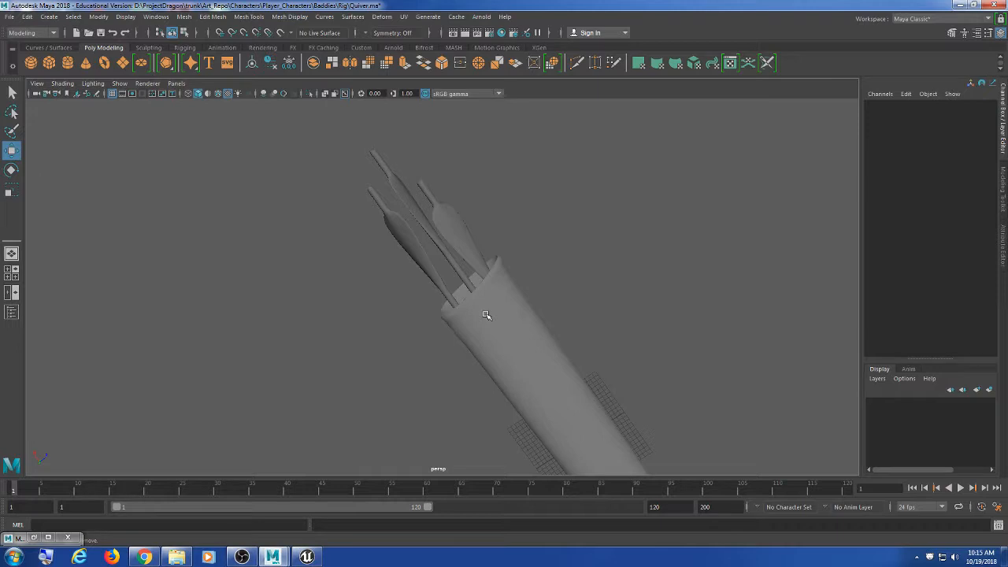
# Step: Tilt arrow1, push it along Z and lower it deeper into the quiver
pyautogui.click(488, 272)
pyautogui.press('e')
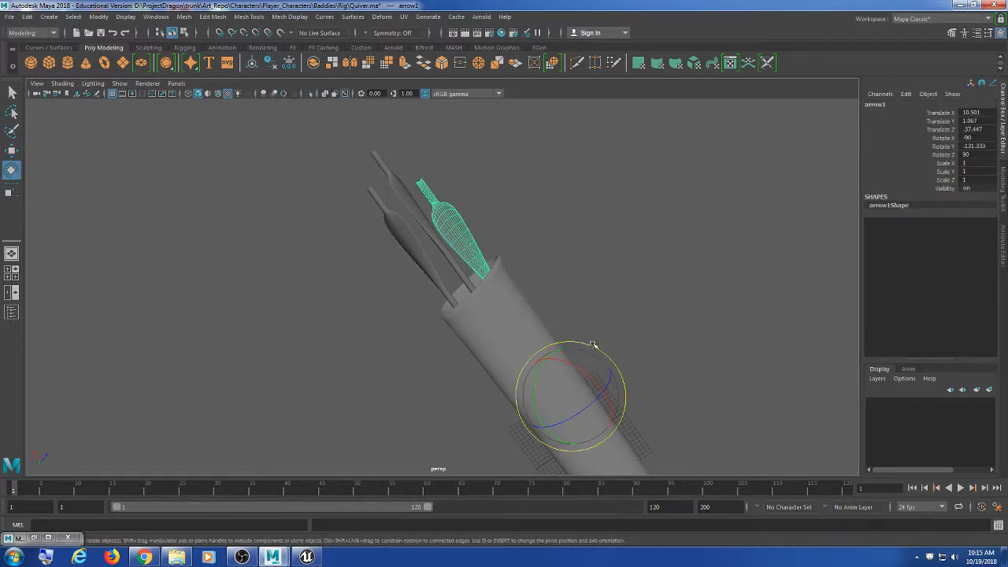
pyautogui.moveTo(568, 361); pyautogui.dragTo(661, 455)
pyautogui.press('w')
pyautogui.moveTo(559, 382); pyautogui.dragTo(550, 378)
pyautogui.moveTo(497, 419); pyautogui.dragTo(491, 401)
pyautogui.moveTo(490, 338); pyautogui.dragTo(503, 375)
# Step: Raise the left fletched arrow partly out of the quiver
pyautogui.click(441, 291)
pyautogui.press('e')
pyautogui.press('w')
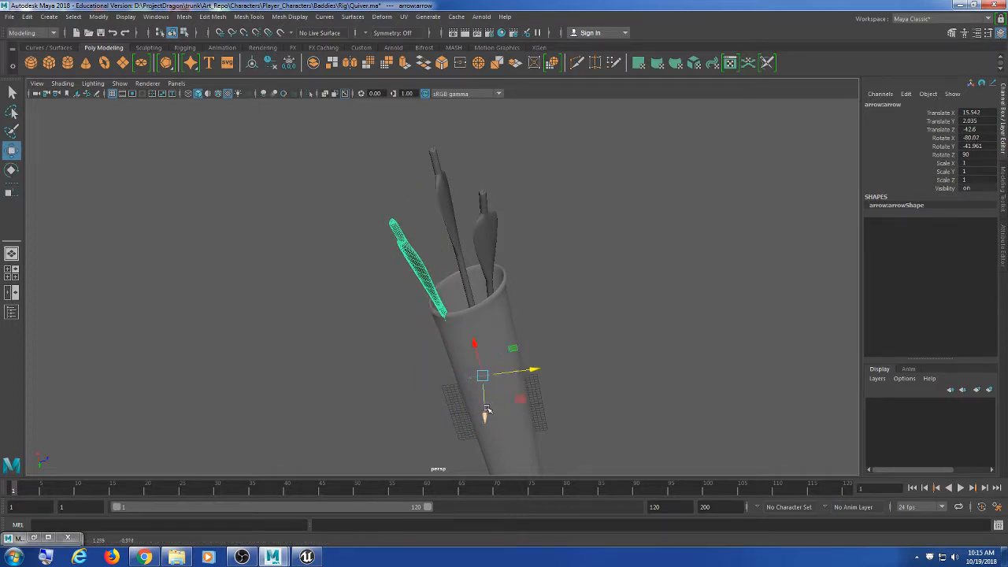
pyautogui.moveTo(487, 408); pyautogui.dragTo(527, 396)
pyautogui.click(591, 331)
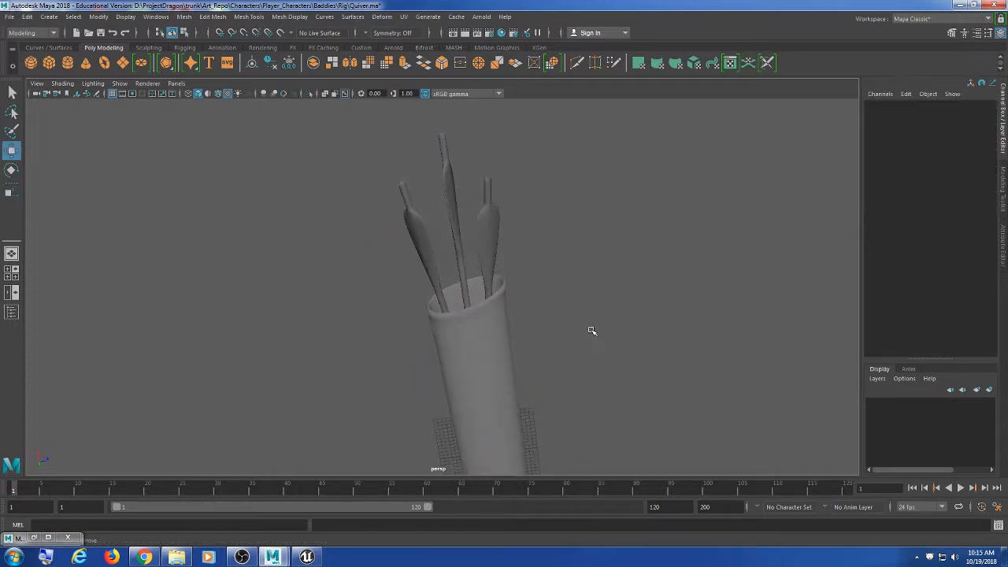
pyautogui.keyDown('alt'); pyautogui.moveTo(592, 331); pyautogui.dragTo(557, 339); pyautogui.keyUp('alt')
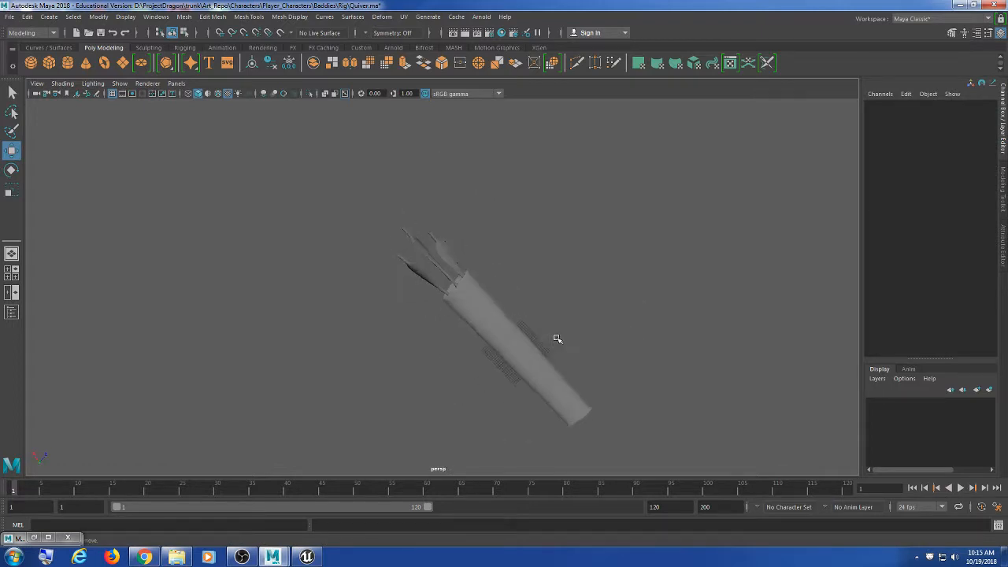
pyautogui.scroll(5, 429, 271)
# Step: Shift arrow2 along X inside the quiver
pyautogui.click(431, 241)
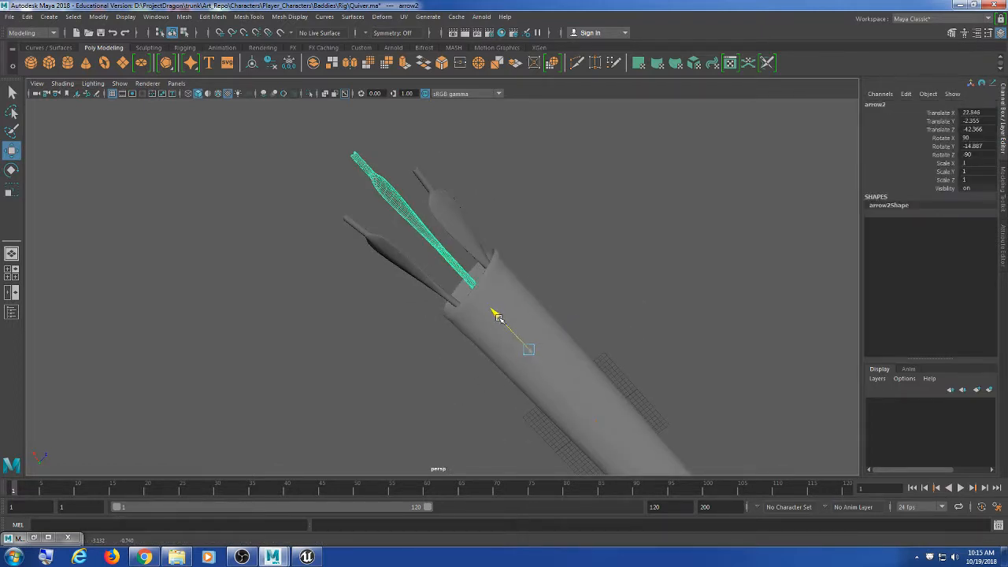
pyautogui.moveTo(516, 333); pyautogui.dragTo(531, 332)
pyautogui.click(465, 220)
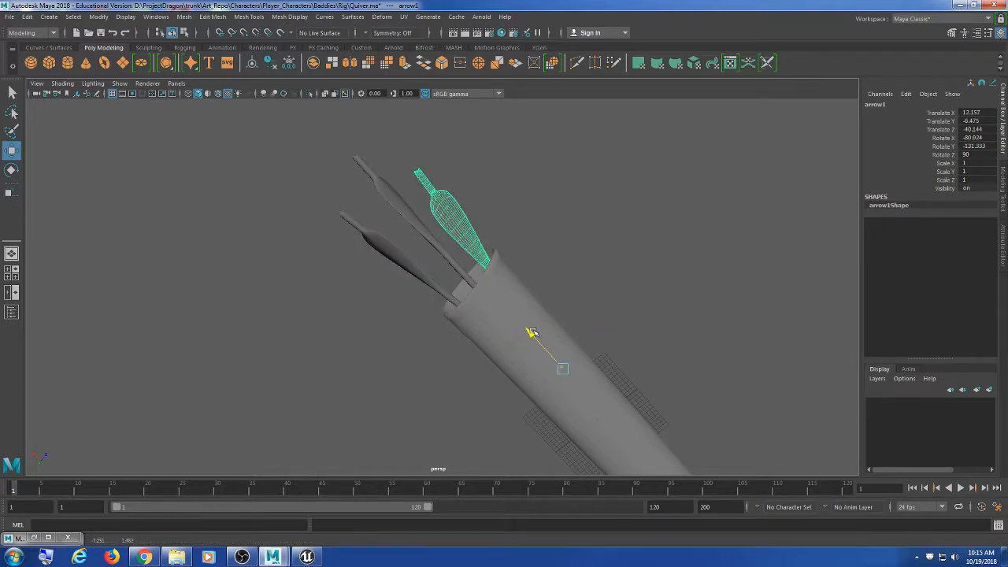
pyautogui.click(593, 238)
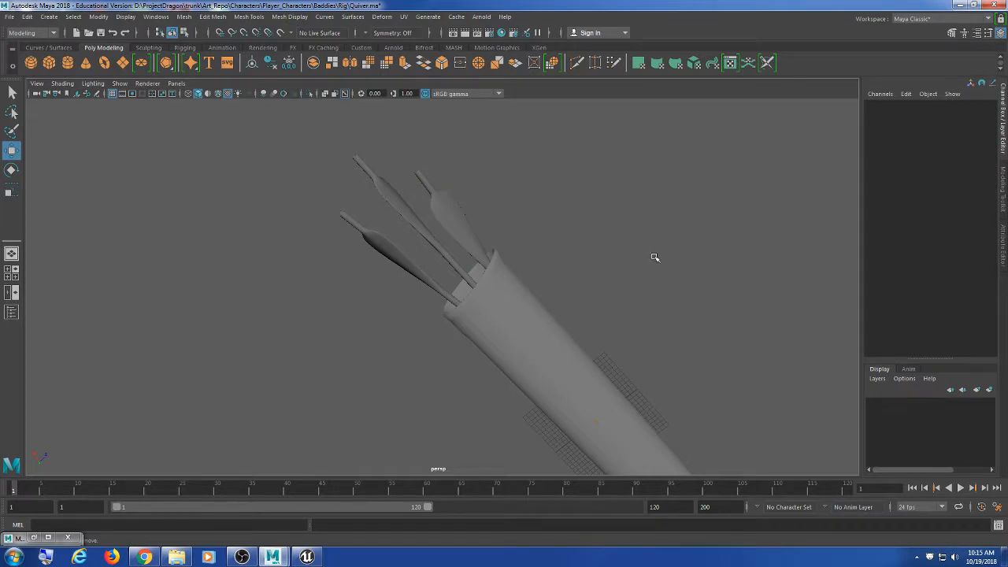
pyautogui.keyDown('alt'); pyautogui.moveTo(654, 257); pyautogui.dragTo(599, 315); pyautogui.keyUp('alt')
# Step: Rotate arrow1 so it lies level in the quiver
pyautogui.click(441, 276)
pyautogui.press('e')
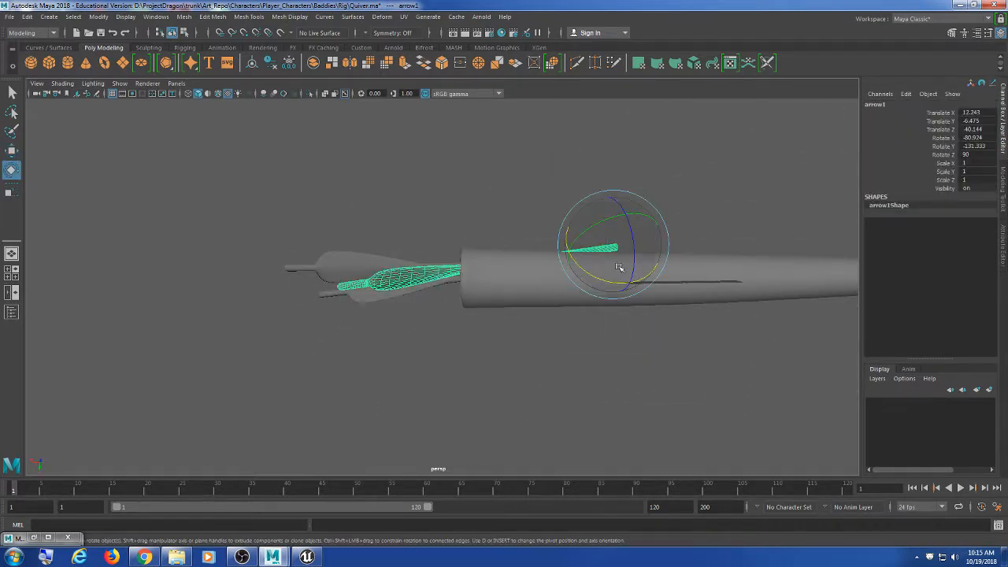
pyautogui.moveTo(614, 267); pyautogui.dragTo(586, 385)
pyautogui.press('w')
# Step: Tilt arrow2 slightly to Rotate X 86.28
pyautogui.click(445, 301)
pyautogui.keyDown('alt'); pyautogui.moveTo(503, 321); pyautogui.dragTo(526, 335); pyautogui.keyUp('alt')
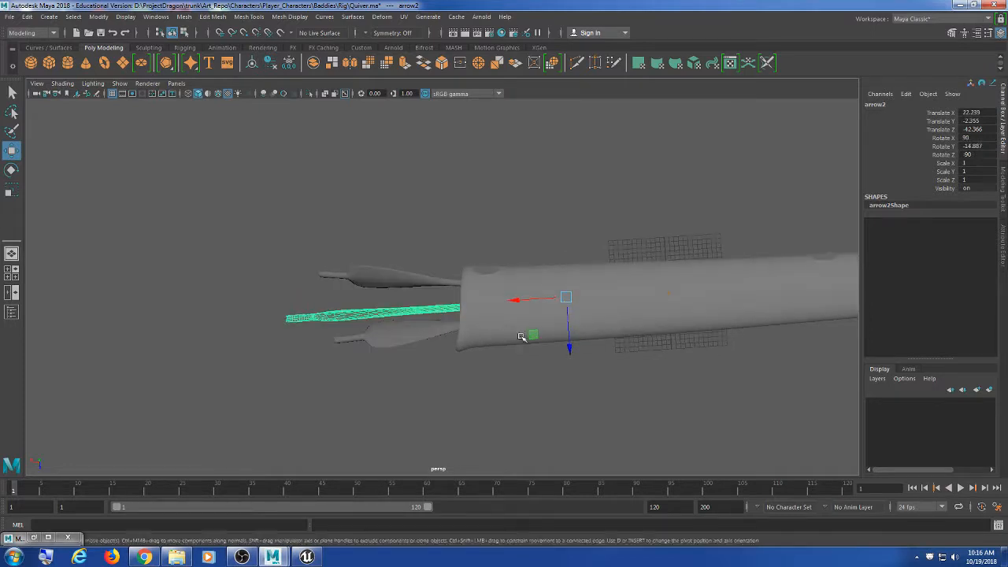
pyautogui.press('e')
pyautogui.moveTo(545, 266); pyautogui.dragTo(542, 262)
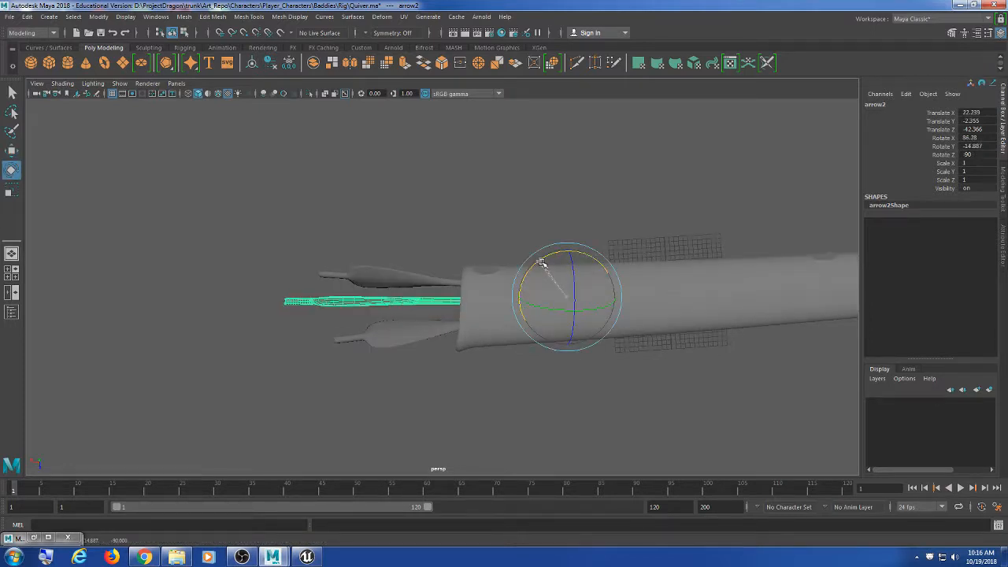
# Step: Tilt arrow1 to Rotate X -81.93 and nudge it to Translate X 12.243, Z -40.553
pyautogui.click(489, 298)
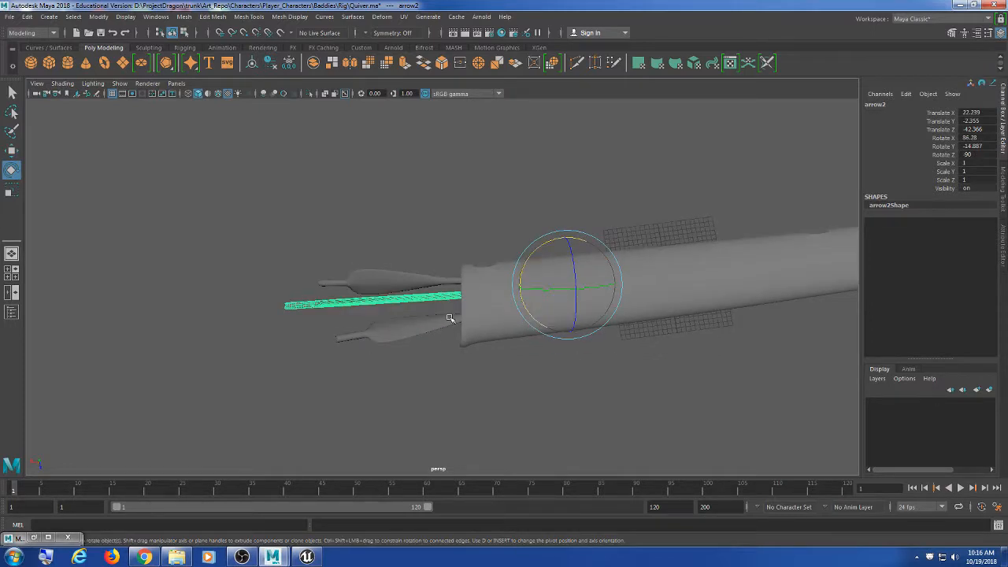
pyautogui.keyDown('alt'); pyautogui.moveTo(450, 315); pyautogui.dragTo(554, 311); pyautogui.keyUp('alt')
pyautogui.press('w')
pyautogui.press('e')
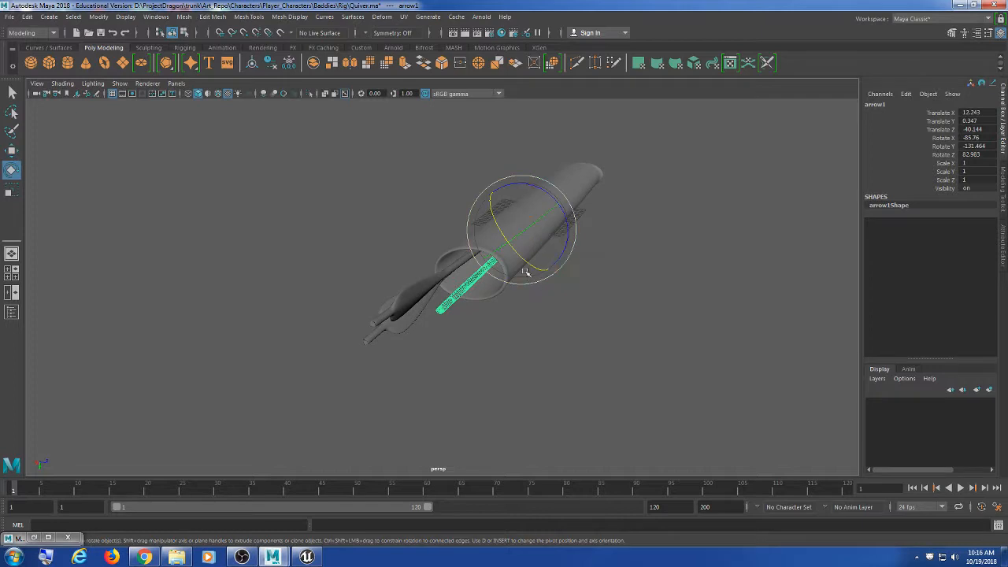
pyautogui.moveTo(525, 275); pyautogui.dragTo(581, 294)
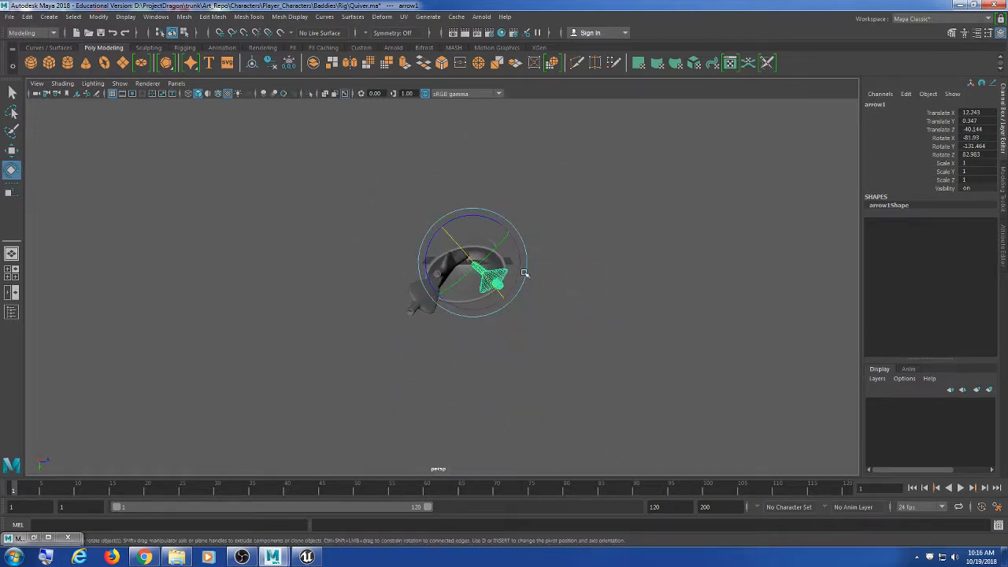
pyautogui.press('w')
pyautogui.moveTo(499, 264); pyautogui.dragTo(494, 264)
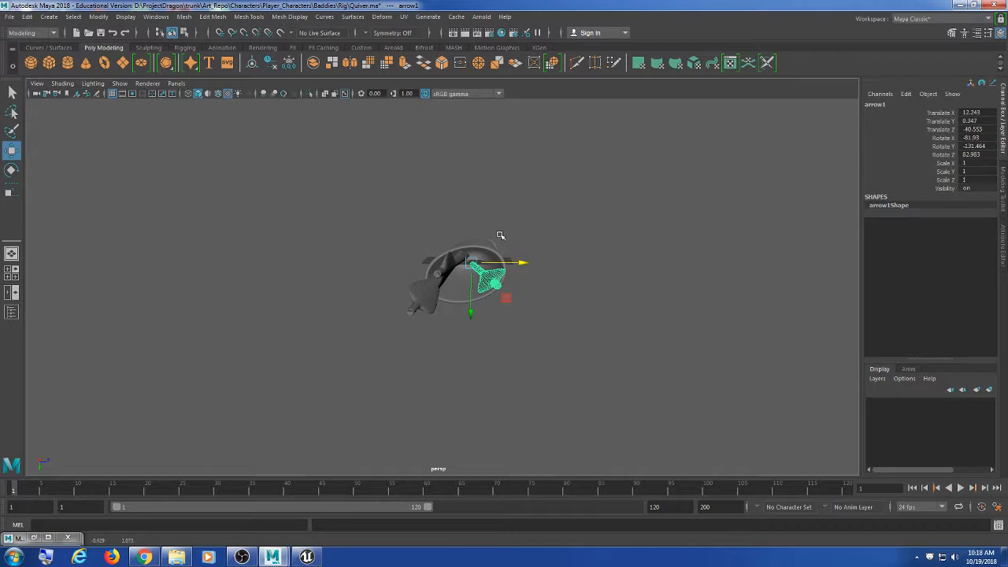
pyautogui.click(543, 316)
pyautogui.keyDown('alt'); pyautogui.moveTo(591, 339); pyautogui.dragTo(551, 308); pyautogui.keyUp('alt')
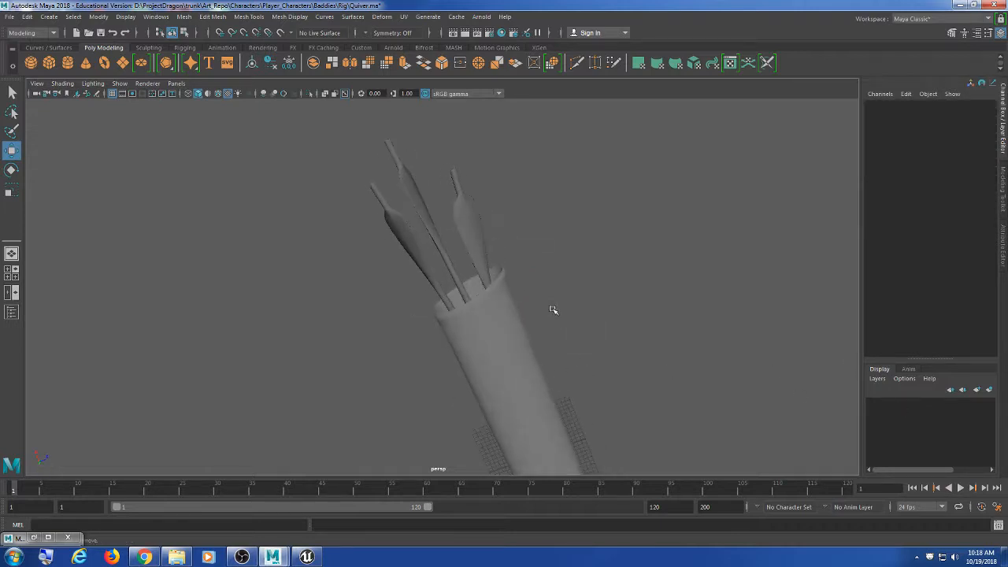
pyautogui.scroll(-3, 551, 309)
pyautogui.scroll(3, 512, 334)
pyautogui.scroll(-6, 507, 332)
pyautogui.keyDown('alt'); pyautogui.moveTo(507, 332); pyautogui.dragTo(488, 283); pyautogui.keyUp('alt')
pyautogui.scroll(5, 462, 374)
pyautogui.scroll(4, 482, 347)
pyautogui.click(426, 308)
pyautogui.scroll(-5, 607, 307)
pyautogui.click(608, 308)
pyautogui.scroll(-5, 609, 310)
pyautogui.keyDown('alt'); pyautogui.moveTo(609, 310); pyautogui.dragTo(502, 361); pyautogui.keyUp('alt')
pyautogui.scroll(5, 518, 349)
pyautogui.moveTo(471, 304)
pyautogui.keyDown('alt'); pyautogui.mouseDown()
pyautogui.moveTo(473, 331)
pyautogui.moveTo(479, 288)
pyautogui.moveTo(556, 308)
pyautogui.moveTo(601, 301)
pyautogui.moveTo(452, 249)
pyautogui.moveTo(470, 318)
pyautogui.mouseUp(); pyautogui.keyUp('alt')
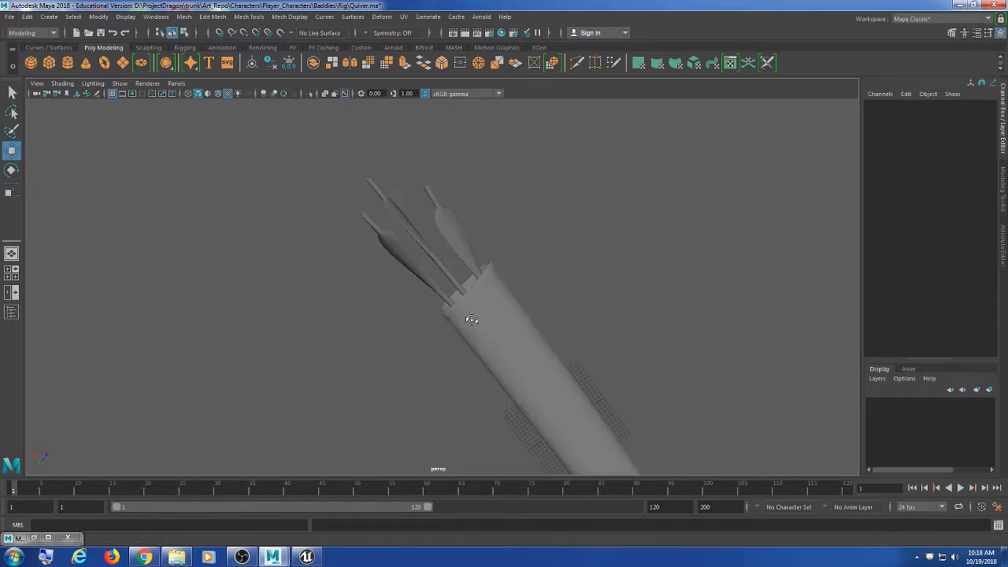
pyautogui.scroll(-5, 505, 366)
pyautogui.keyDown('alt'); pyautogui.moveTo(525, 354); pyautogui.dragTo(475, 338, button='middle'); pyautogui.keyUp('alt')
pyautogui.scroll(3, 482, 348)
pyautogui.keyDown('alt'); pyautogui.moveTo(482, 348); pyautogui.dragTo(507, 281); pyautogui.keyUp('alt')
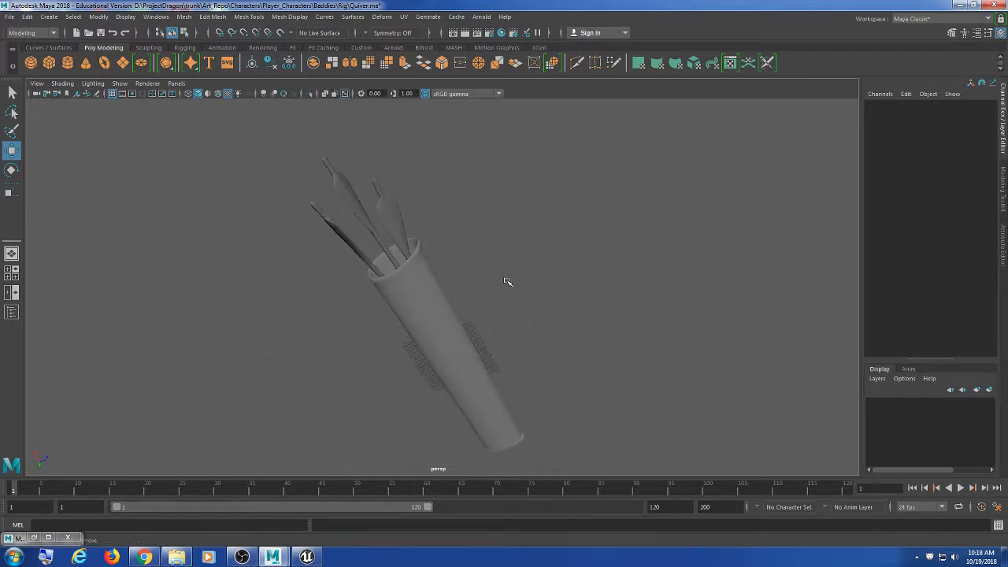
pyautogui.click(536, 355)
pyautogui.click(549, 328)
pyautogui.keyDown('alt'); pyautogui.moveTo(544, 365); pyautogui.dragTo(442, 398); pyautogui.keyUp('alt')
pyautogui.scroll(4, 442, 398)
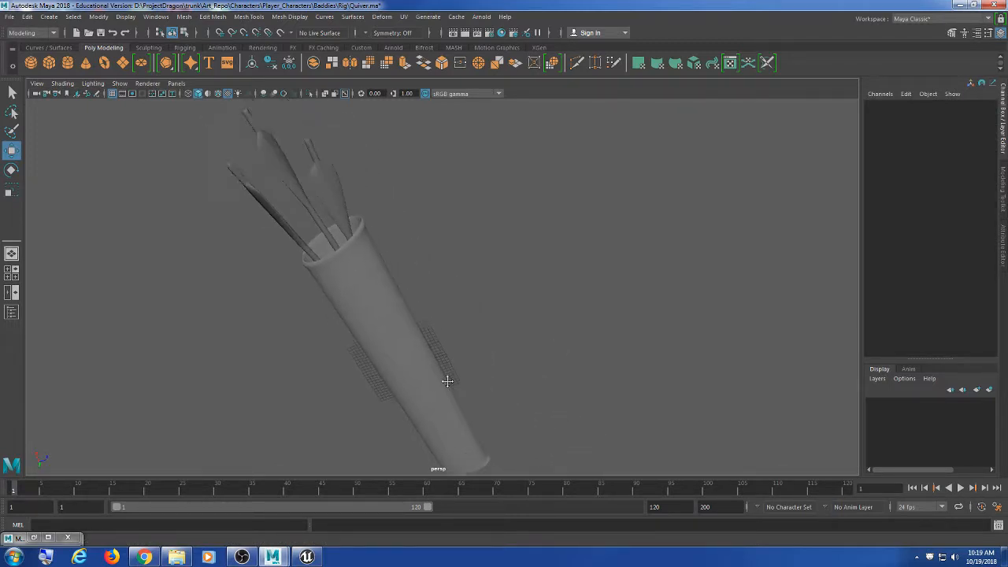
pyautogui.scroll(-3, 498, 370)
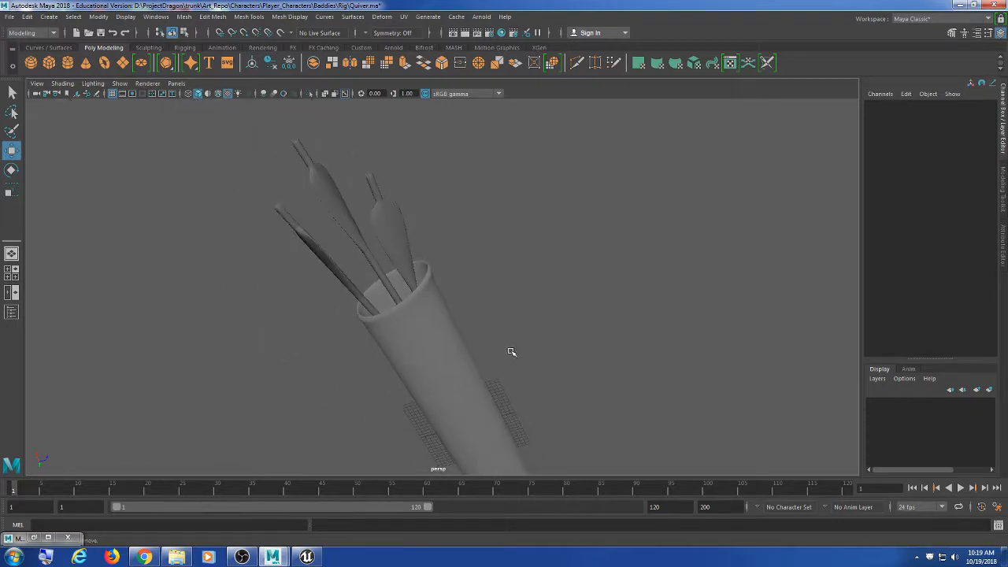
pyautogui.scroll(-3, 511, 352)
pyautogui.keyDown('alt'); pyautogui.moveTo(513, 355); pyautogui.dragTo(459, 286, button='middle'); pyautogui.keyUp('alt')
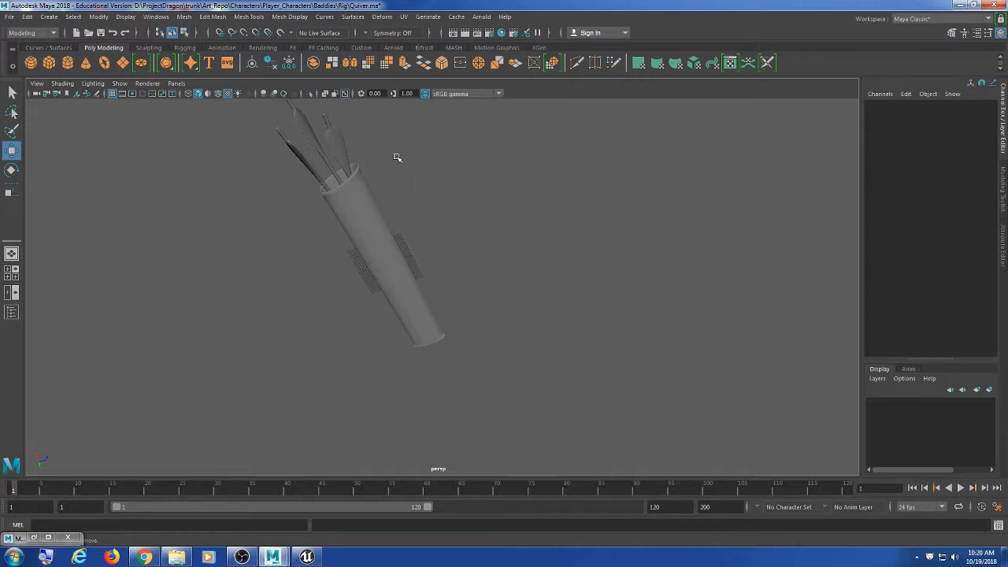
pyautogui.keyDown('alt'); pyautogui.moveTo(397, 158); pyautogui.dragTo(448, 294, button='middle'); pyautogui.keyUp('alt')
pyautogui.scroll(5, 443, 241)
pyautogui.moveTo(449, 295)
pyautogui.keyDown('alt'); pyautogui.mouseDown()
pyautogui.moveTo(420, 270)
pyautogui.moveTo(326, 278)
pyautogui.moveTo(333, 270)
pyautogui.mouseUp(); pyautogui.keyUp('alt')
# Step: Switch to wireframe, lay the quiver flat and marquee-select all three arrows
pyautogui.press('4')
pyautogui.moveTo(604, 297)
pyautogui.keyDown('alt'); pyautogui.mouseDown()
pyautogui.moveTo(515, 300)
pyautogui.moveTo(524, 276)
pyautogui.moveTo(537, 302)
pyautogui.mouseUp(); pyautogui.keyUp('alt')
pyautogui.moveTo(263, 162); pyautogui.dragTo(252, 377)
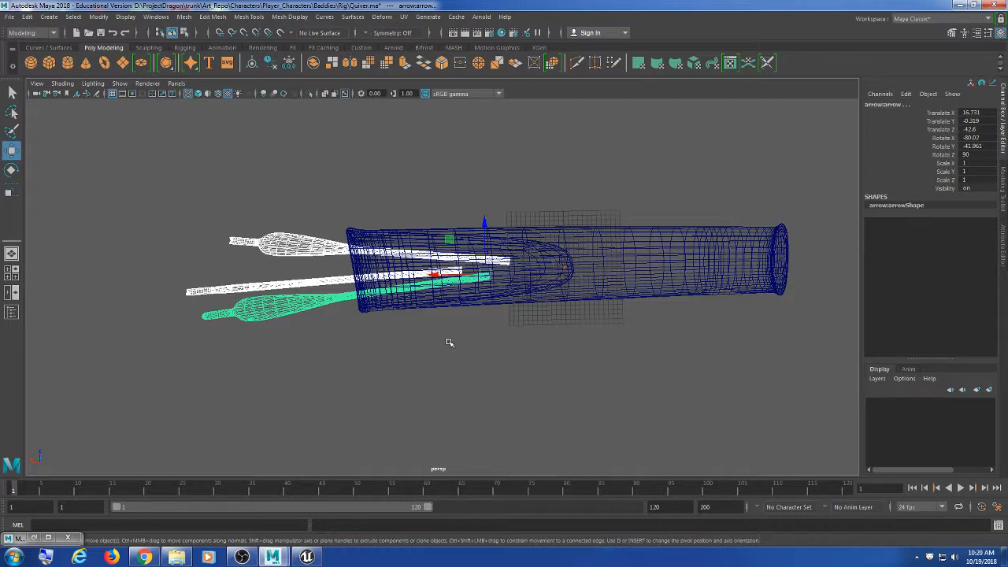
# Step: Delete the arrows' construction history and freeze their transformations
pyautogui.click(27, 16)
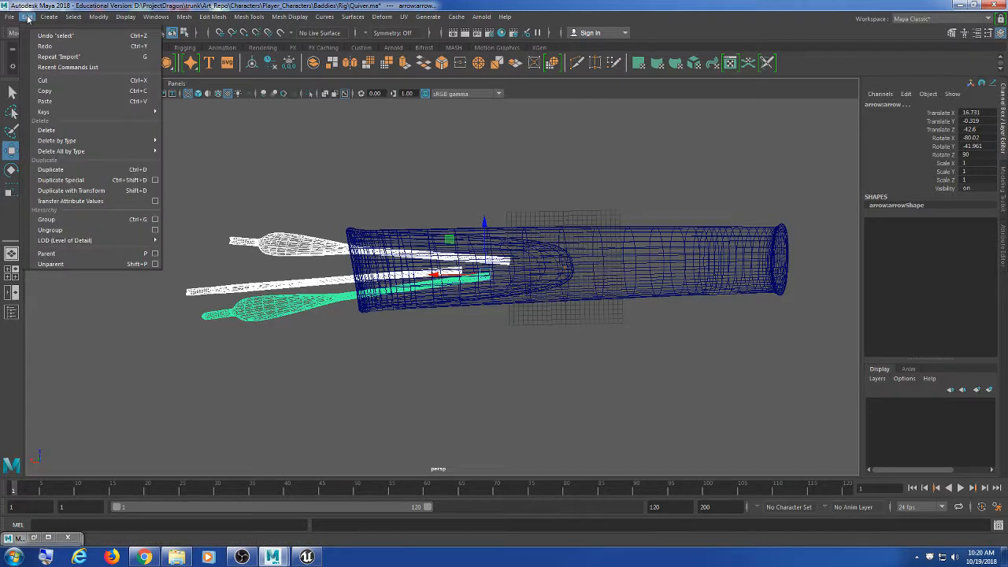
pyautogui.moveTo(91, 140)
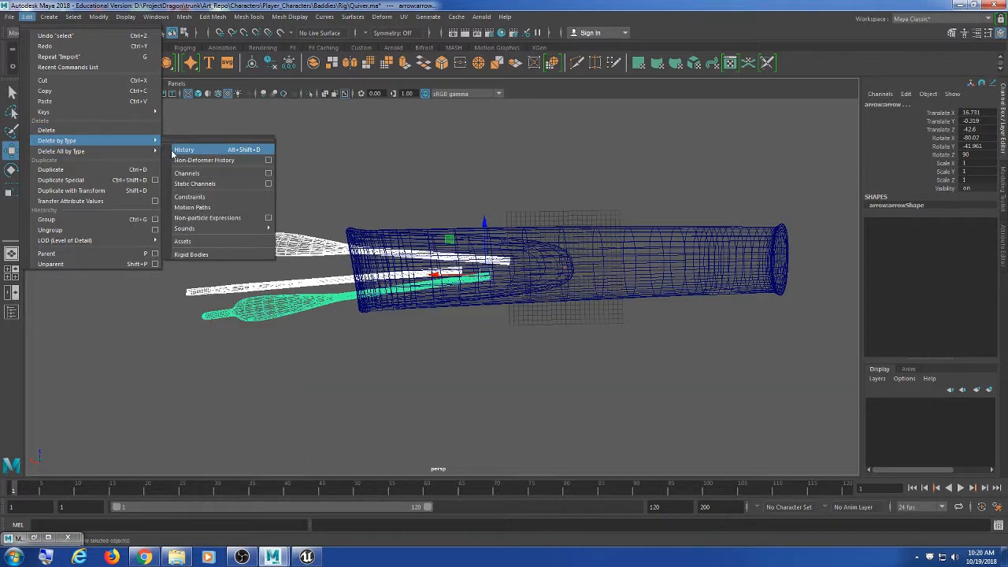
pyautogui.click(173, 151)
pyautogui.click(103, 19)
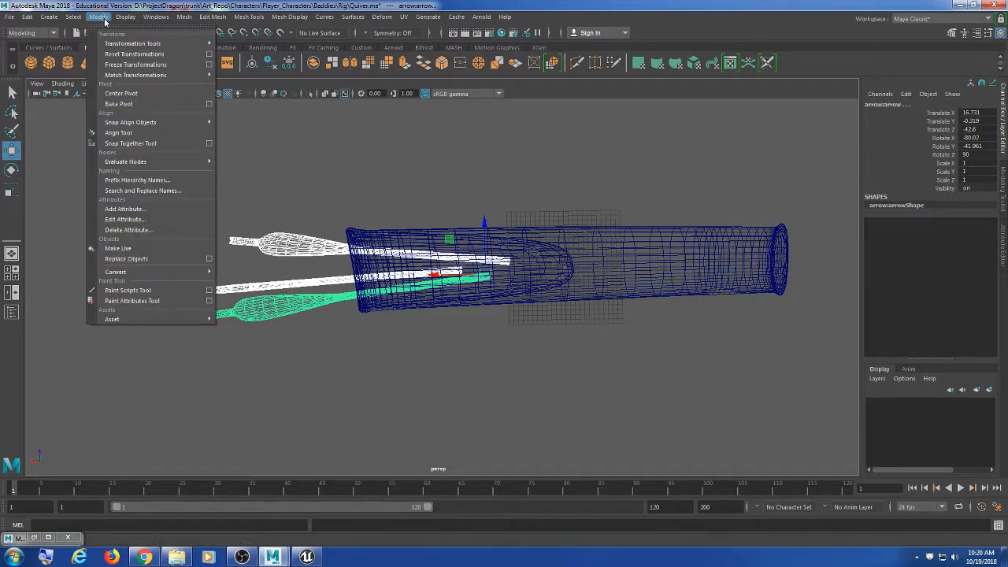
pyautogui.click(135, 64)
# Step: Test-move the quiver's root joint twice, undoing each move
pyautogui.click(28, 17)
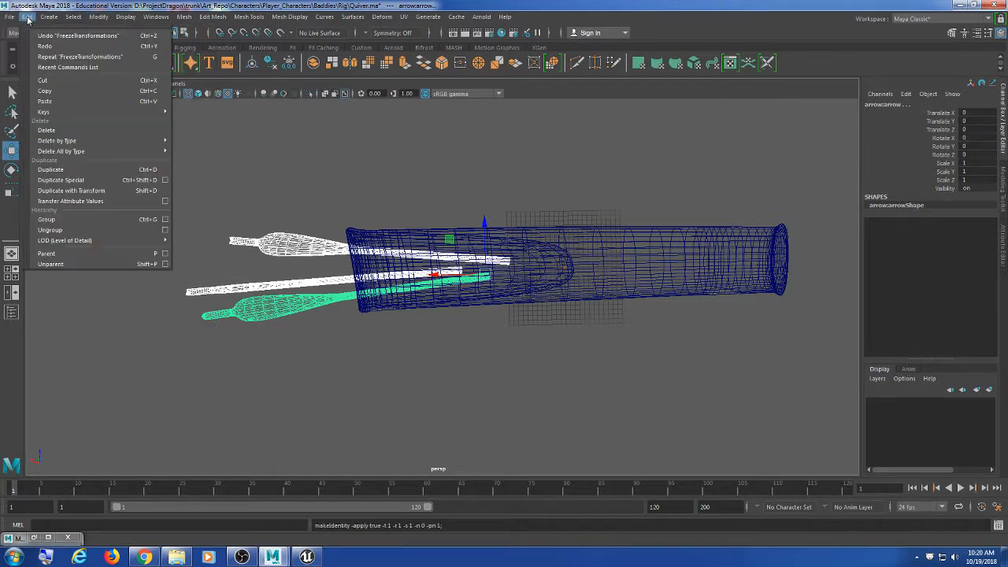
pyautogui.moveTo(88, 147)
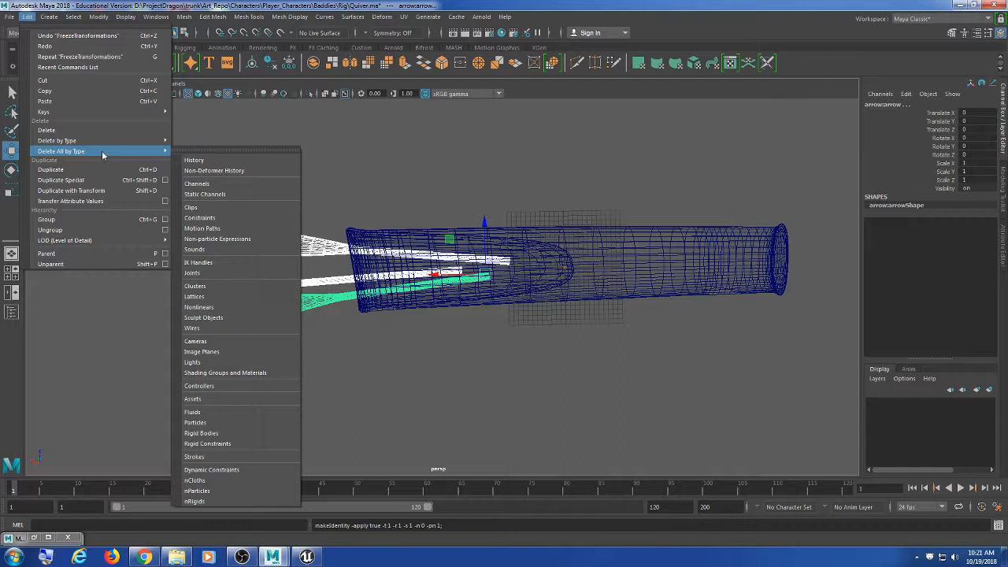
pyautogui.click(603, 361)
pyautogui.moveTo(597, 185); pyautogui.dragTo(559, 318)
pyautogui.moveTo(565, 269); pyautogui.dragTo(520, 354)
pyautogui.hotkey('ctrl', 'z')
pyautogui.click(694, 387)
pyautogui.scroll(5, 519, 354)
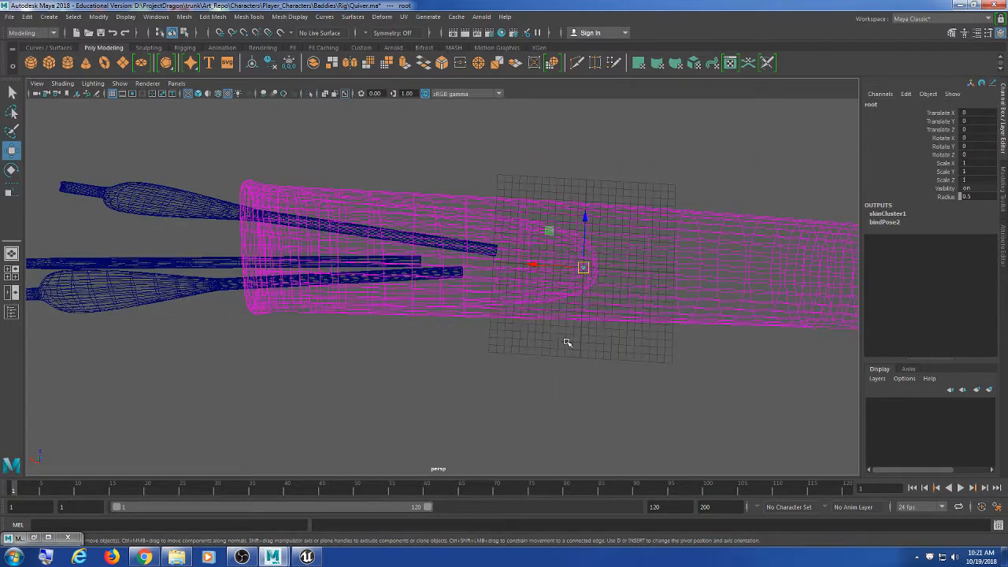
pyautogui.scroll(-3, 569, 331)
pyautogui.moveTo(547, 273); pyautogui.dragTo(566, 253)
pyautogui.hotkey('ctrl', 'z')
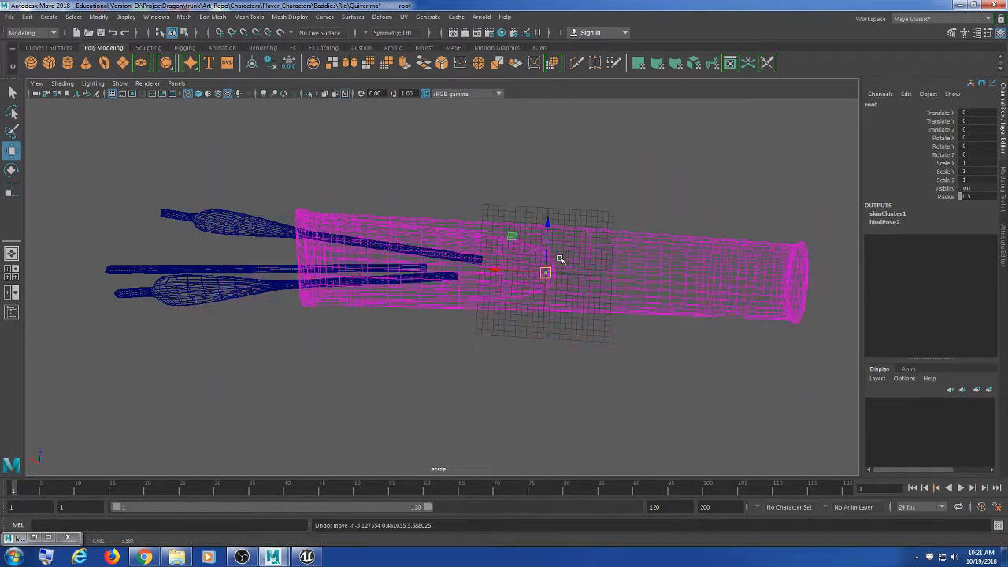
# Step: Briefly select the arrows, then reframe the view around the quiver
pyautogui.moveTo(214, 182); pyautogui.dragTo(220, 337)
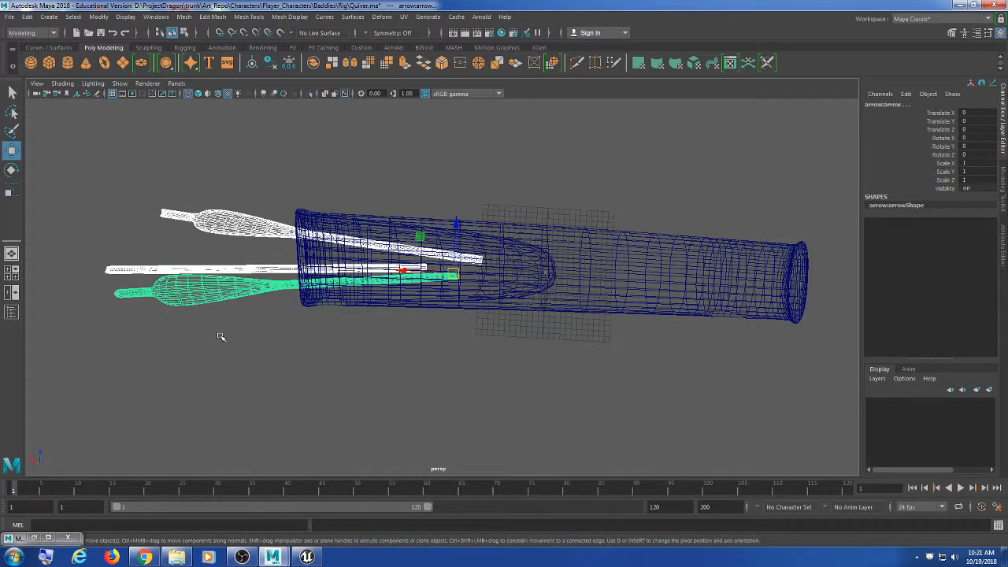
pyautogui.click(781, 432)
pyautogui.scroll(3, 550, 379)
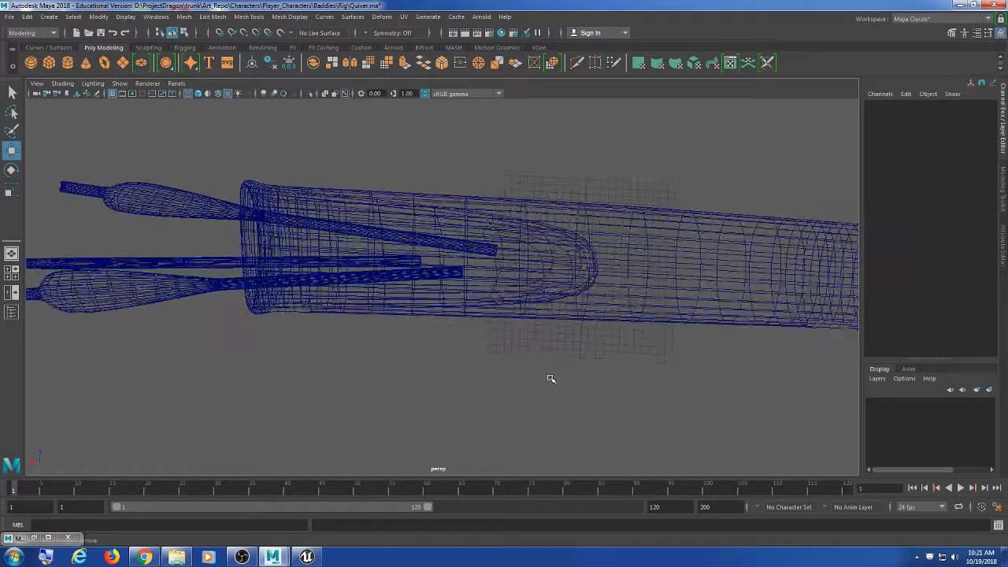
pyautogui.keyDown('alt'); pyautogui.moveTo(550, 379); pyautogui.dragTo(602, 372); pyautogui.keyUp('alt')
pyautogui.keyDown('alt'); pyautogui.moveTo(603, 372); pyautogui.dragTo(572, 349, button='middle'); pyautogui.keyUp('alt')
pyautogui.scroll(-2, 573, 349)
pyautogui.keyDown('alt'); pyautogui.moveTo(508, 344); pyautogui.dragTo(512, 355, button='middle'); pyautogui.keyUp('alt')
pyautogui.scroll(1, 512, 351)
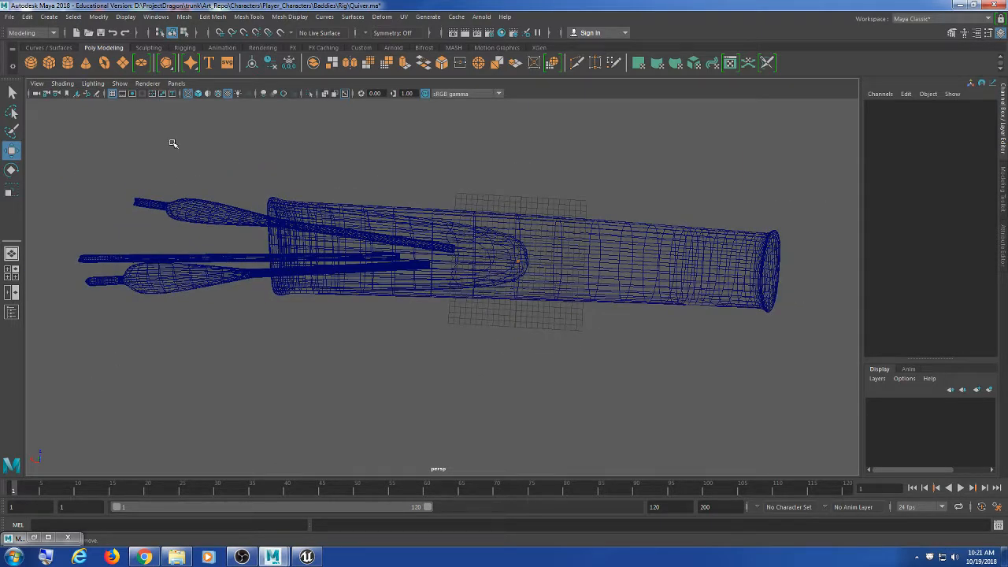
pyautogui.scroll(1, 349, 281)
pyautogui.scroll(-2, 334, 284)
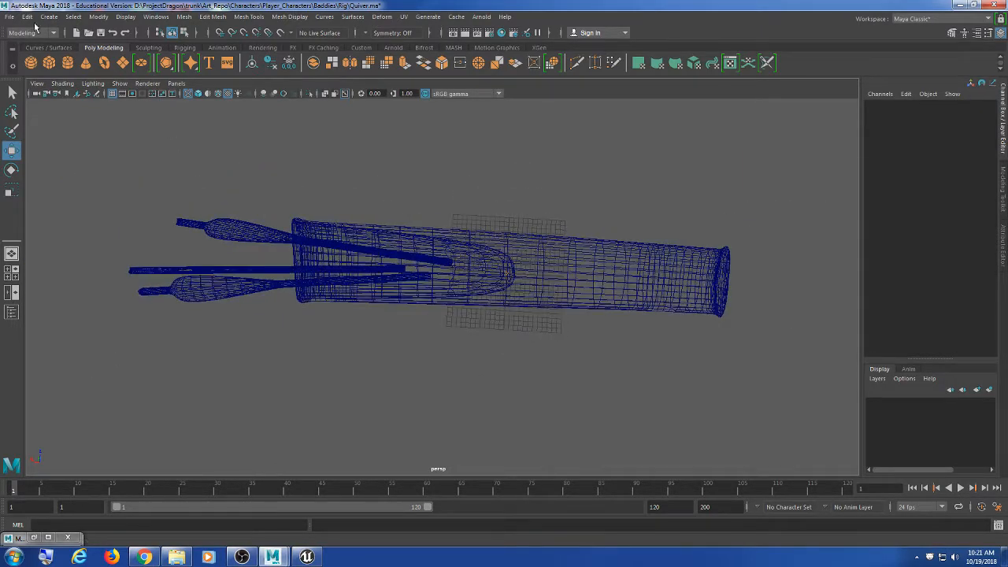
# Step: Select the three arrows and add the quiver's root joint to the selection
pyautogui.moveTo(193, 148); pyautogui.dragTo(199, 287)
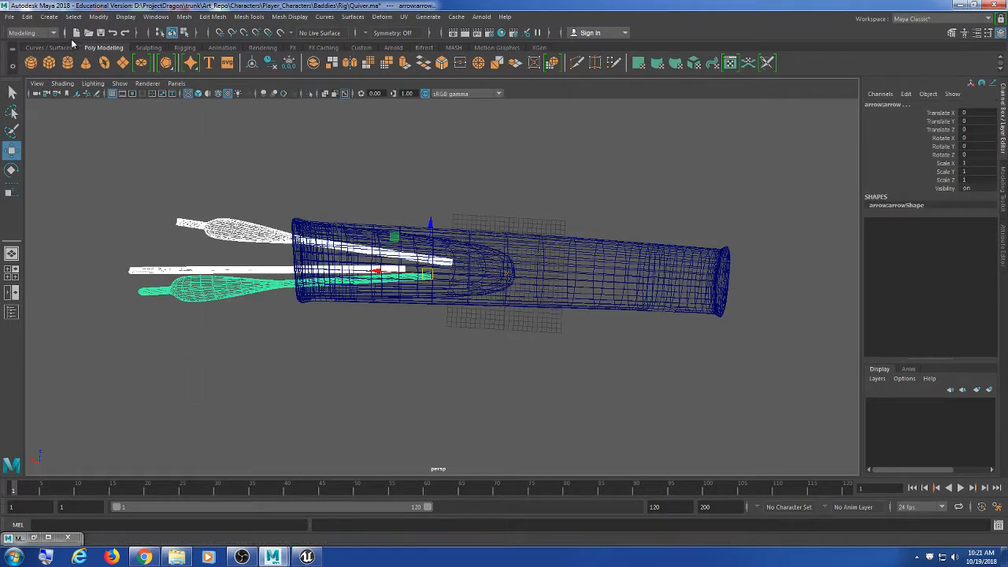
pyautogui.click(27, 18)
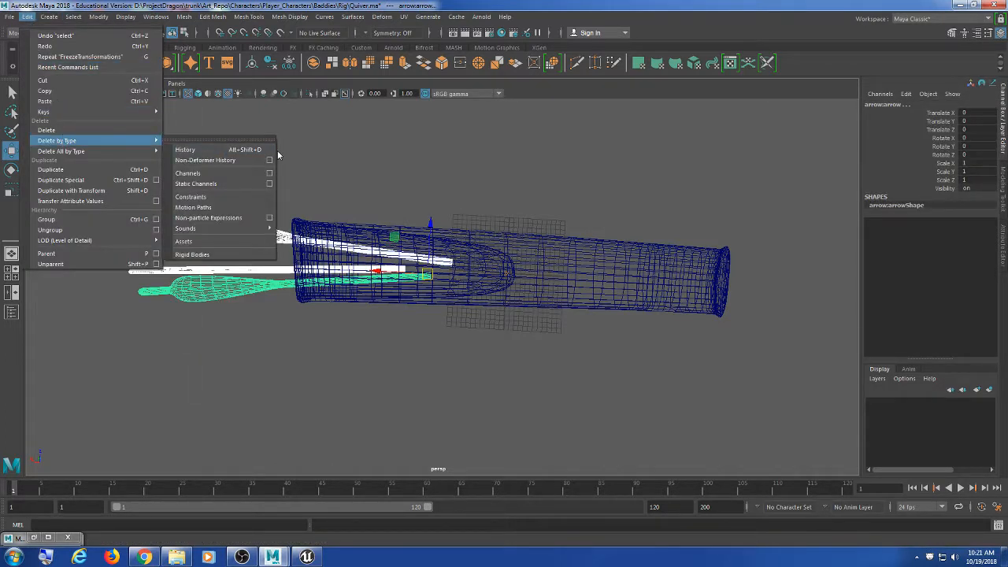
pyautogui.moveTo(98, 18)
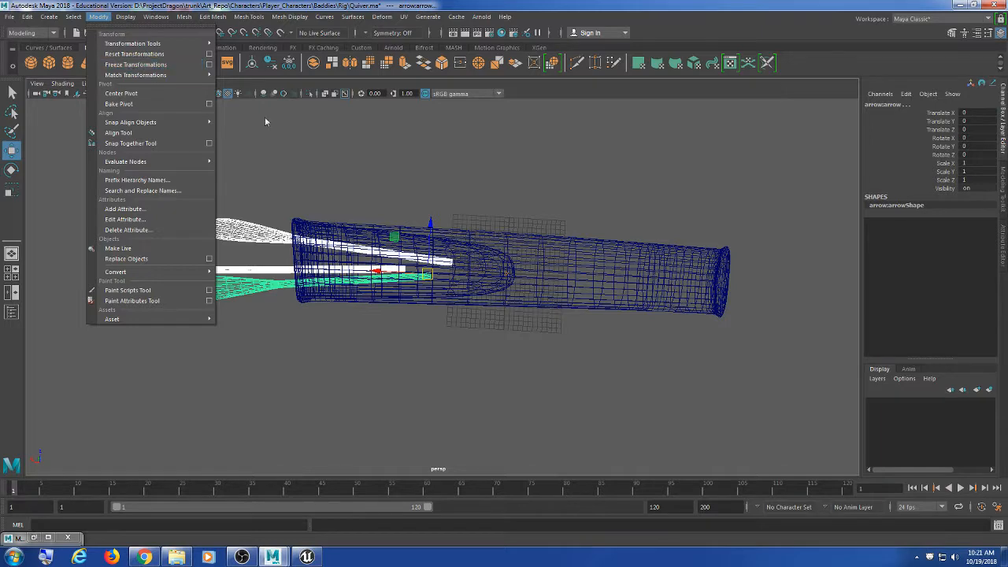
pyautogui.click(432, 141)
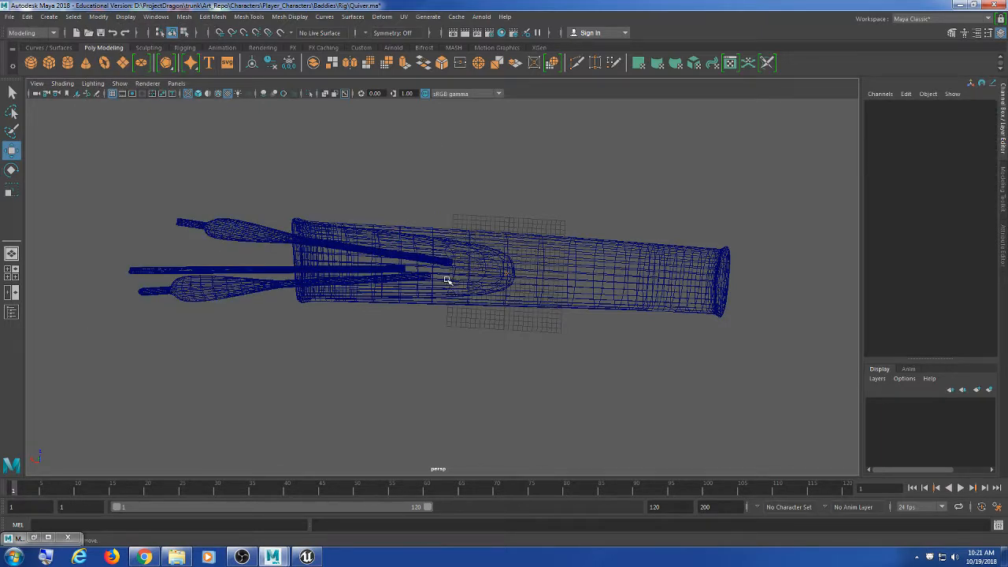
pyautogui.moveTo(222, 203); pyautogui.dragTo(225, 275)
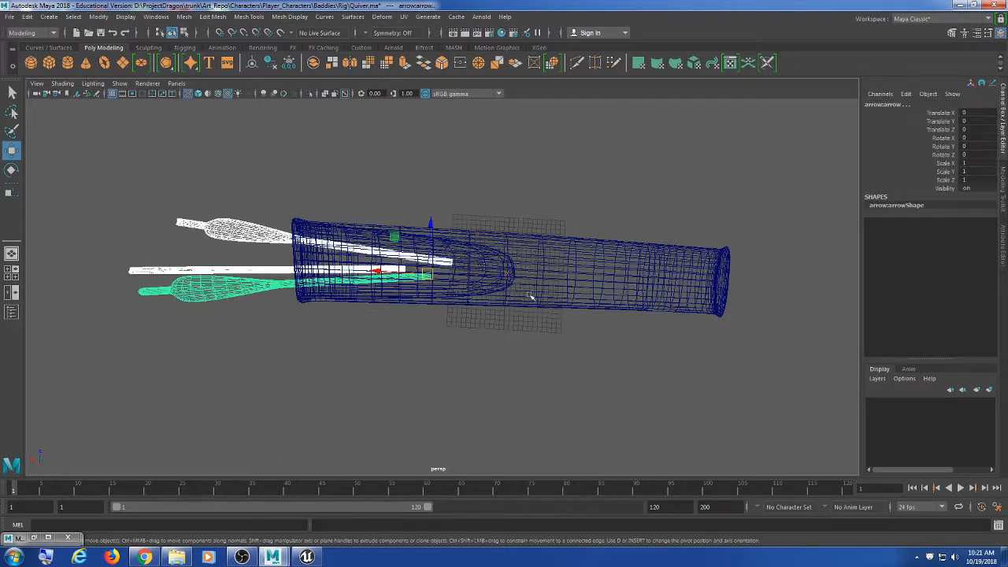
pyautogui.keyDown('shift'); pyautogui.moveTo(553, 176); pyautogui.dragTo(482, 312); pyautogui.keyUp('shift')
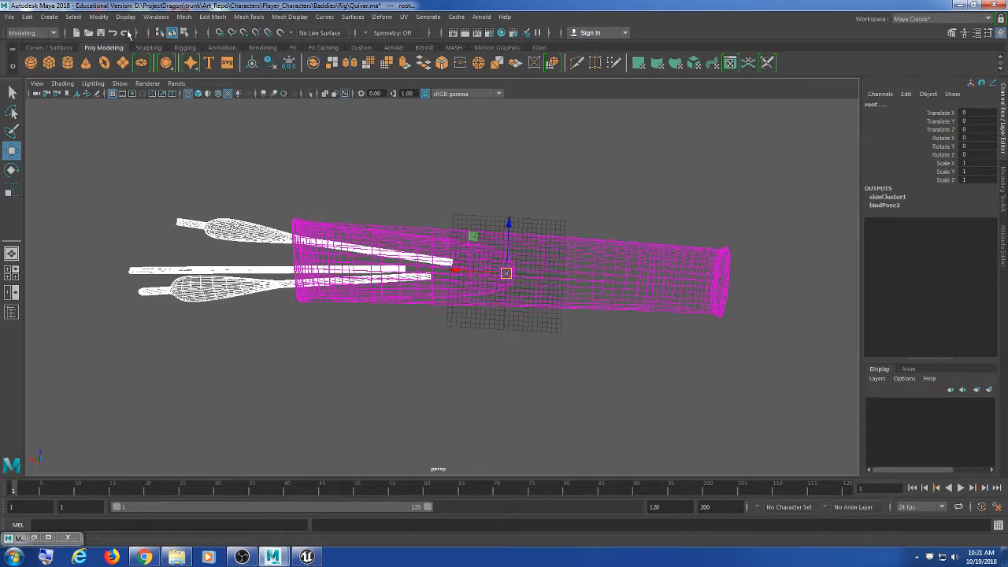
# Step: Switch to the Rigging menu set and review the Bind Skin options
pyautogui.click(32, 35)
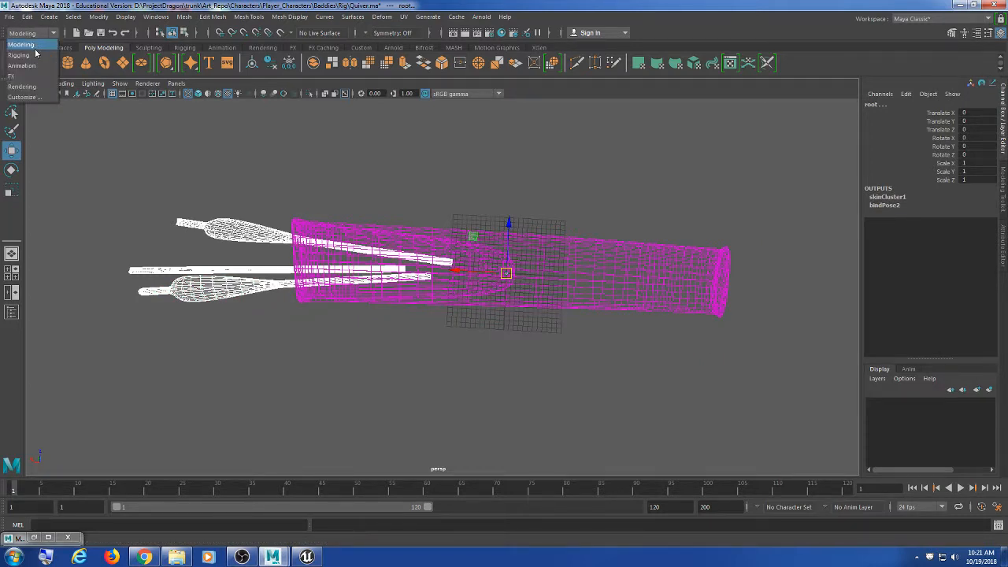
pyautogui.click(31, 55)
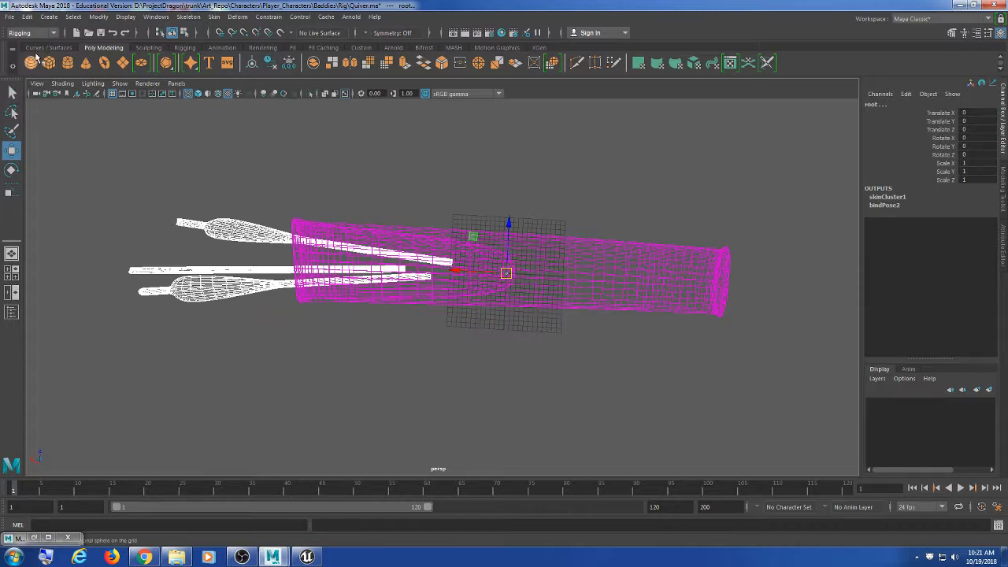
pyautogui.click(215, 18)
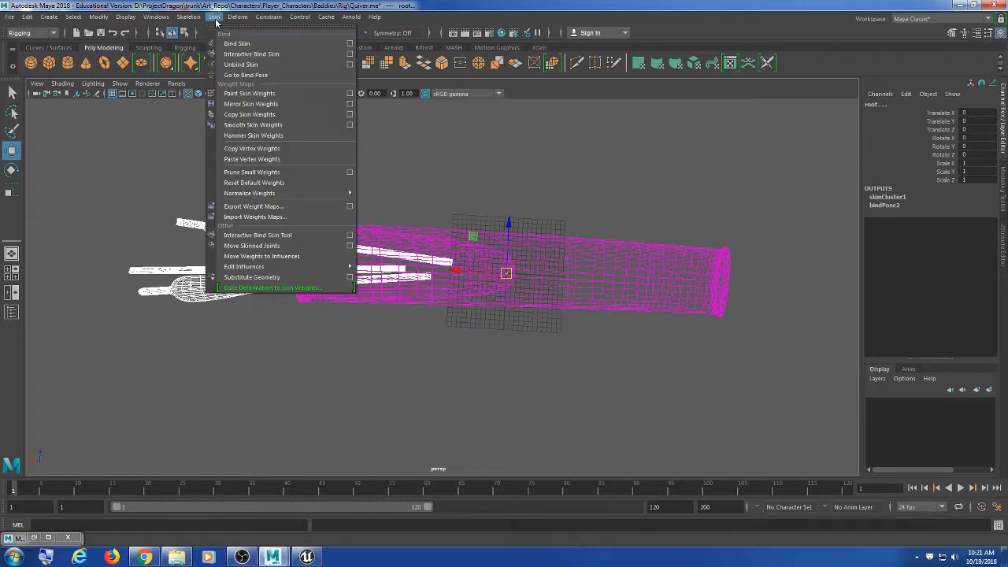
pyautogui.click(350, 43)
pyautogui.moveTo(441, 185); pyautogui.dragTo(679, 84)
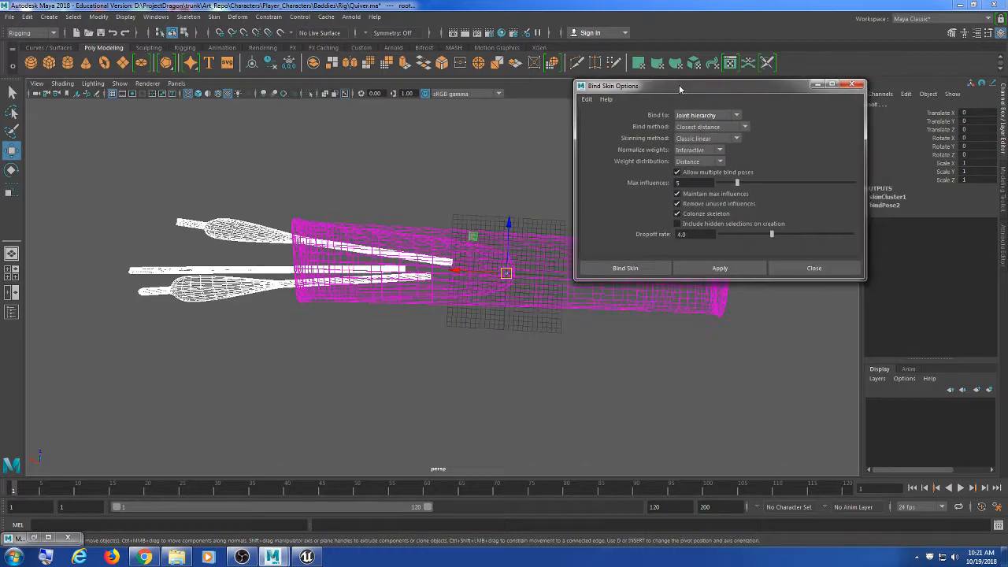
pyautogui.keyDown('alt'); pyautogui.moveTo(558, 351); pyautogui.dragTo(498, 374, button='middle'); pyautogui.keyUp('alt')
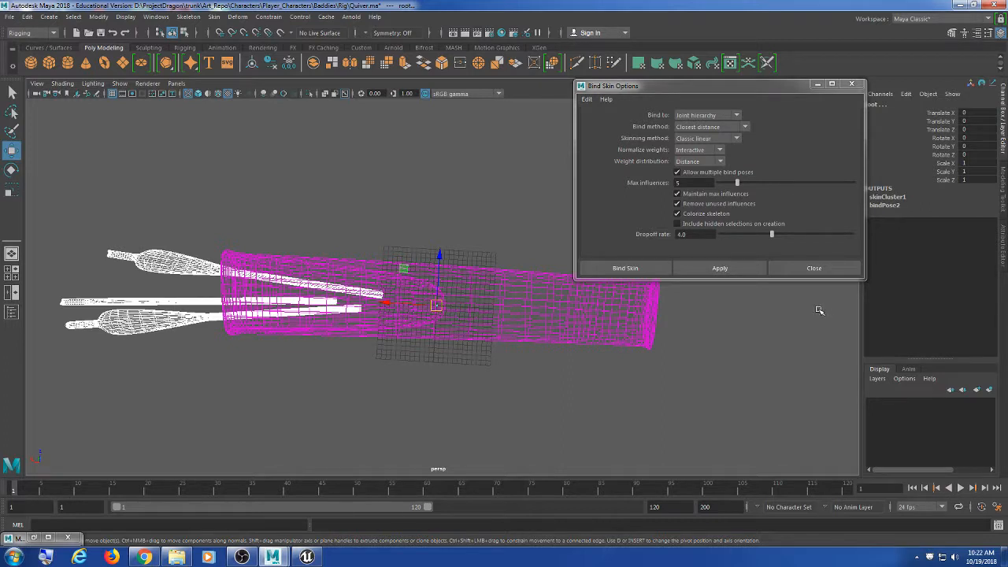
pyautogui.click(797, 266)
# Step: Bind Skin the selected arrows to the root joint, then test-move the root
pyautogui.click(215, 16)
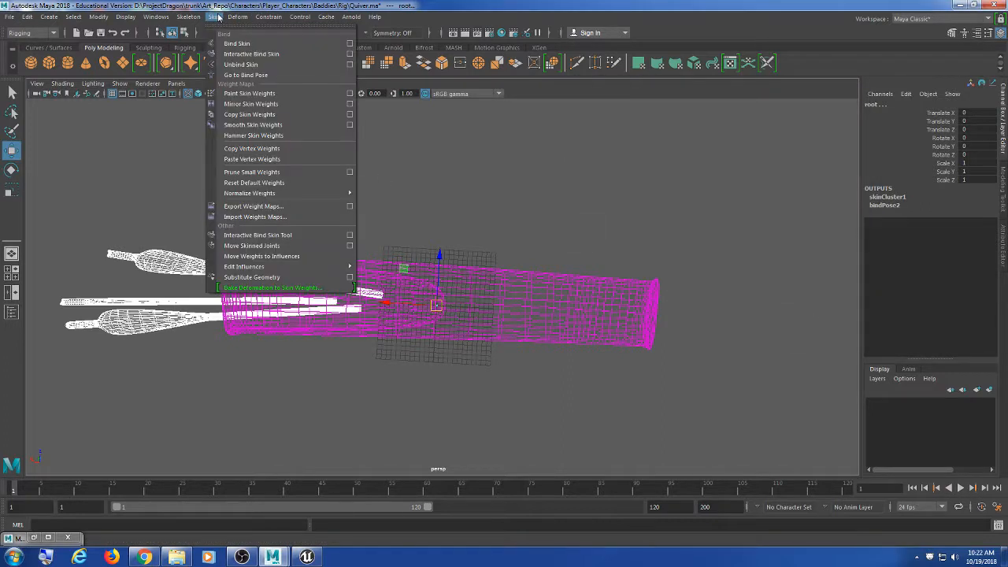
pyautogui.click(236, 41)
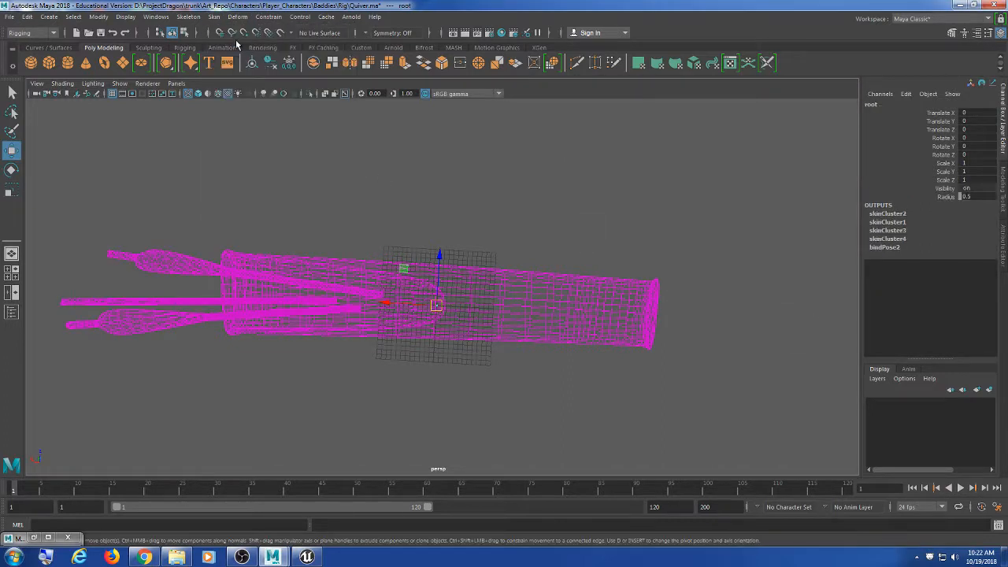
pyautogui.keyDown('alt'); pyautogui.moveTo(344, 139); pyautogui.dragTo(383, 128, button='middle'); pyautogui.keyUp('alt')
pyautogui.moveTo(524, 158); pyautogui.dragTo(472, 328)
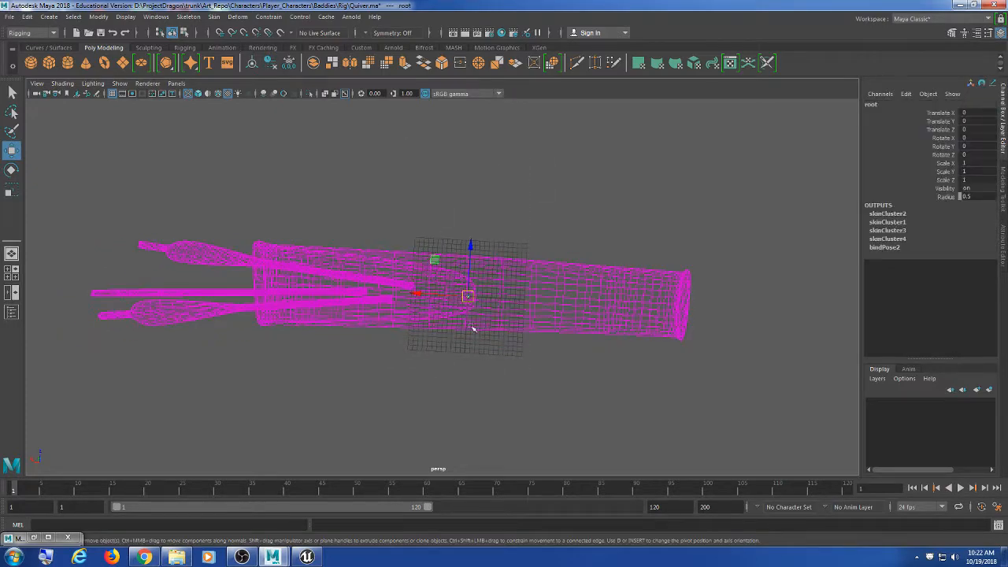
pyautogui.moveTo(473, 328); pyautogui.dragTo(518, 254, button='middle')
# Step: Undo the test move, show the Rigging shelf, check each arrow, and reselect the root joint
pyautogui.hotkey('ctrl', 'z')
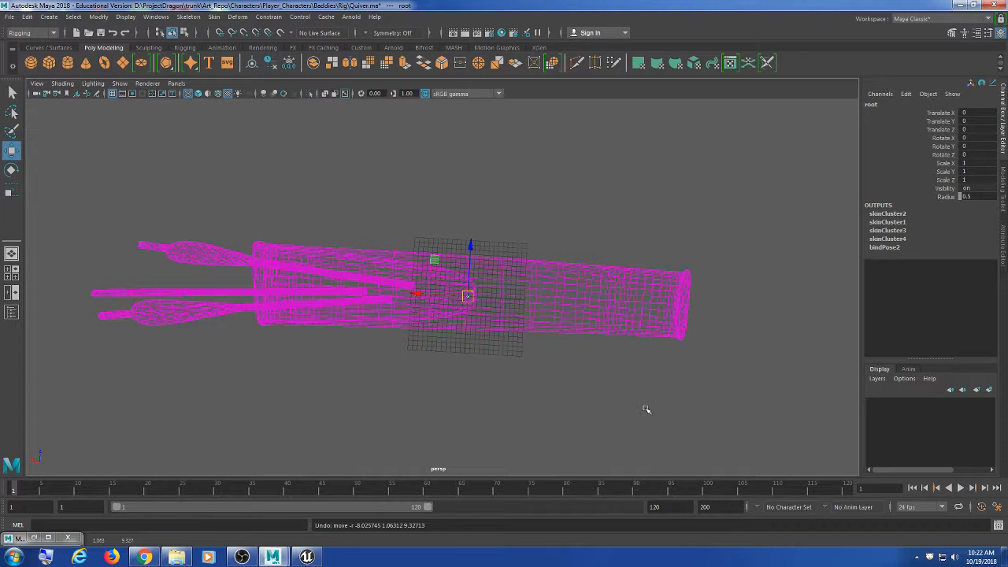
pyautogui.click(179, 48)
pyautogui.click(262, 236)
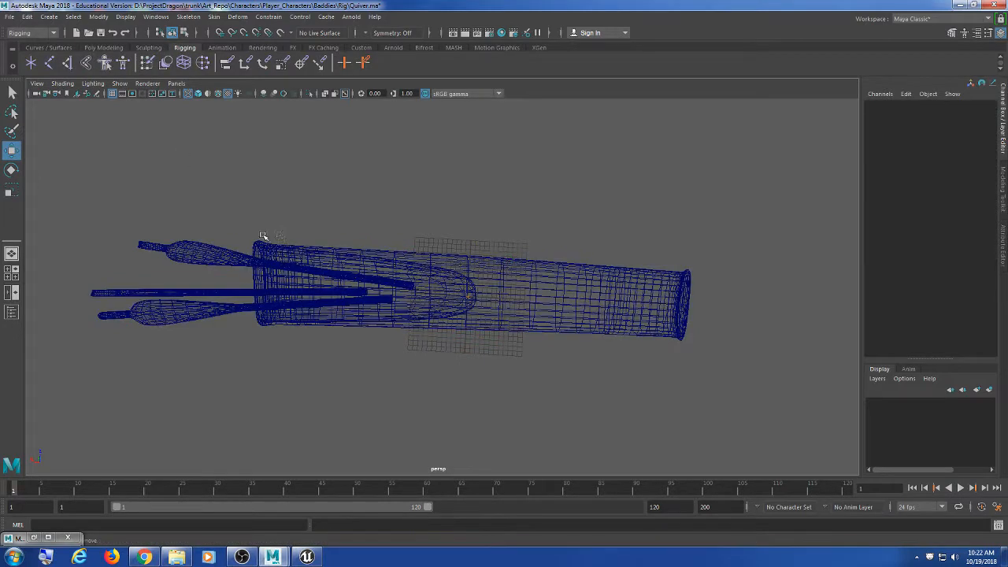
pyautogui.click(211, 253)
pyautogui.click(199, 293)
pyautogui.click(197, 307)
pyautogui.moveTo(512, 236); pyautogui.dragTo(448, 356)
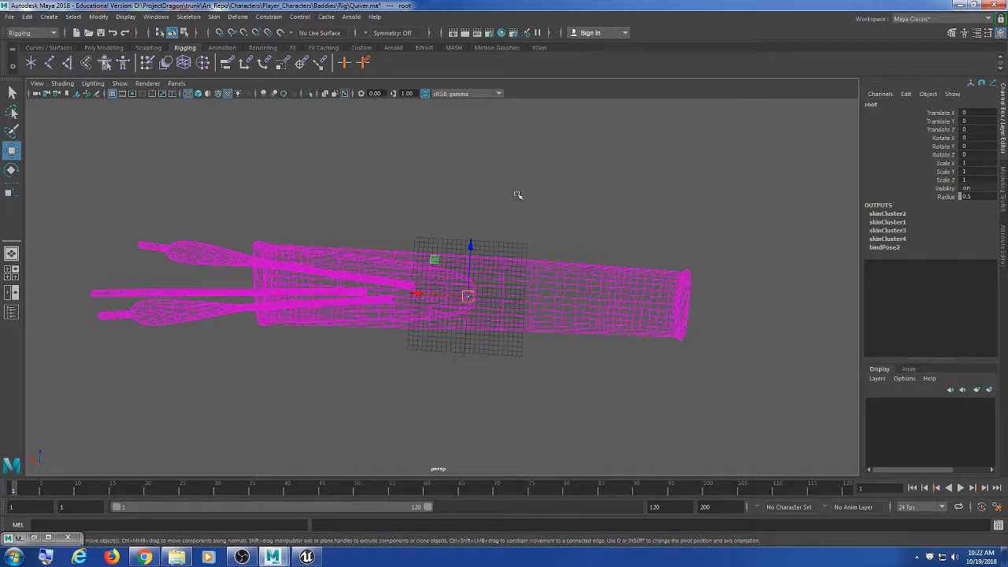
# Step: View the quiver end-on and from an angled side, with the quiver mesh selected
pyautogui.click(569, 154)
pyautogui.keyDown('alt'); pyautogui.moveTo(533, 355); pyautogui.dragTo(407, 355); pyautogui.keyUp('alt')
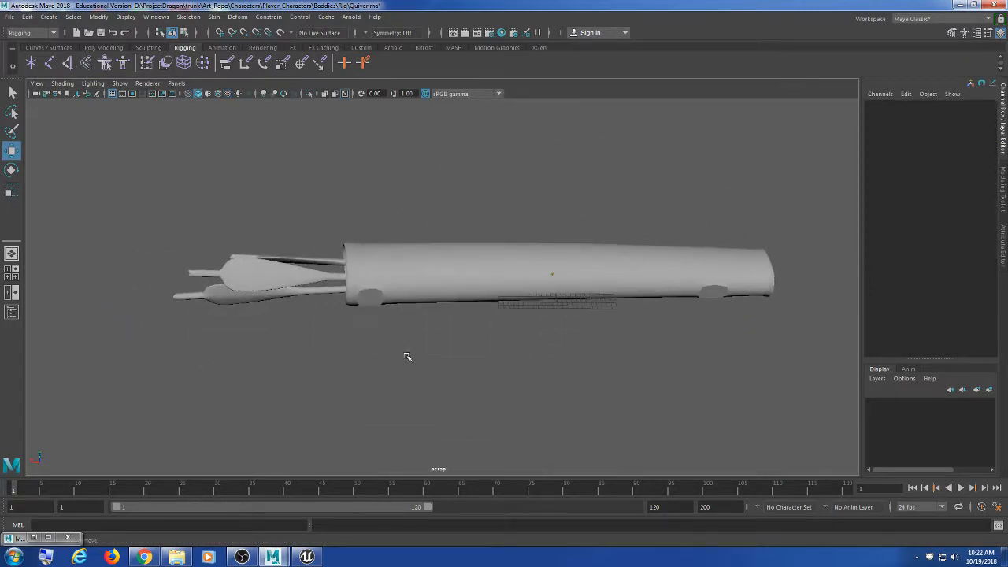
pyautogui.scroll(4, 407, 356)
pyautogui.scroll(-3, 407, 359)
pyautogui.moveTo(445, 362)
pyautogui.keyDown('alt'); pyautogui.mouseDown(button='middle')
pyautogui.moveTo(426, 355)
pyautogui.moveTo(441, 358)
pyautogui.mouseUp(button='middle'); pyautogui.keyUp('alt')
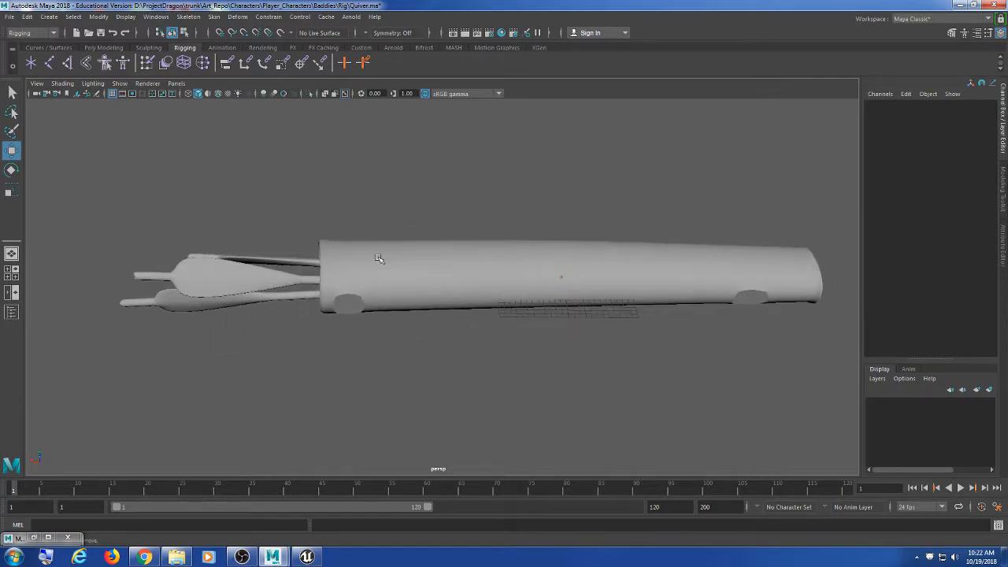
pyautogui.click(372, 268)
pyautogui.keyDown('alt'); pyautogui.moveTo(296, 378); pyautogui.dragTo(333, 360); pyautogui.keyUp('alt')
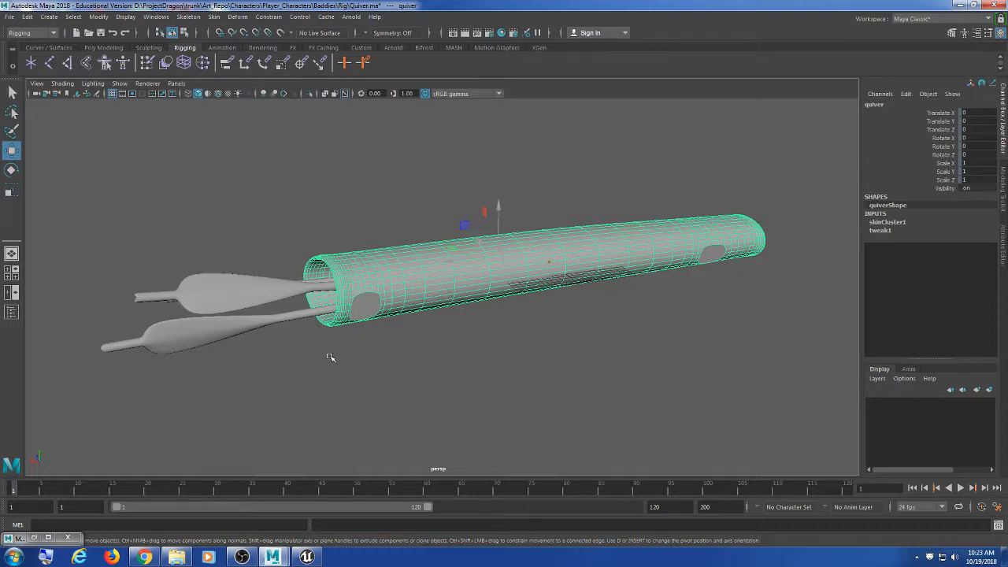
# Step: Select the upper arrow and bring up the Paint Skin Weights tool settings
pyautogui.click(212, 293)
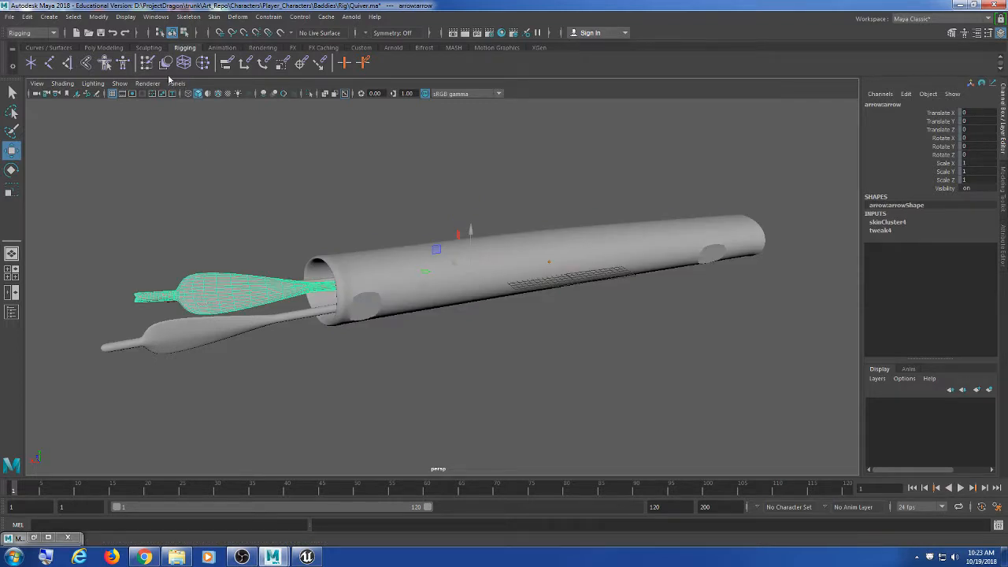
pyautogui.doubleClick(147, 63)
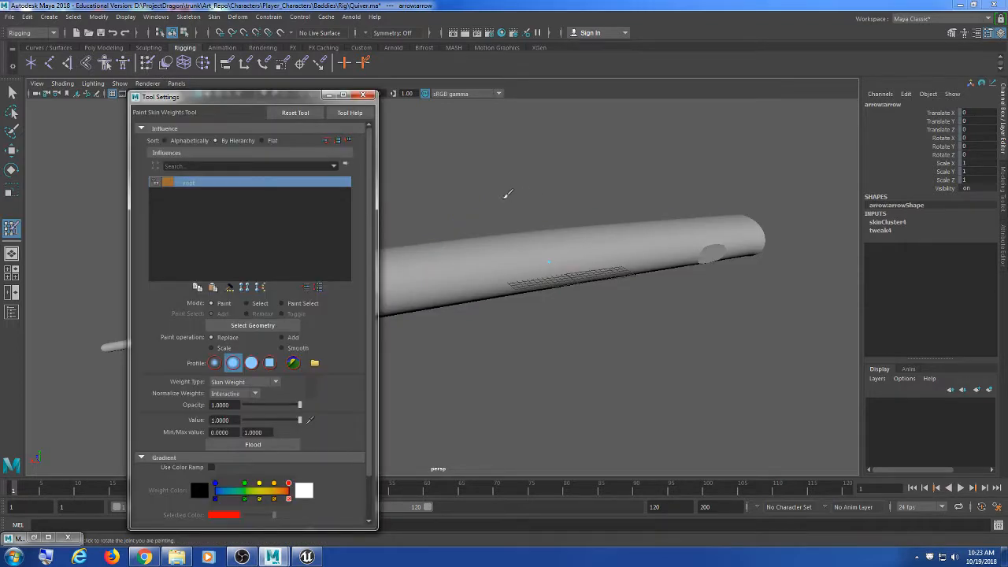
pyautogui.scroll(3, 553, 192)
pyautogui.scroll(-1, 668, 172)
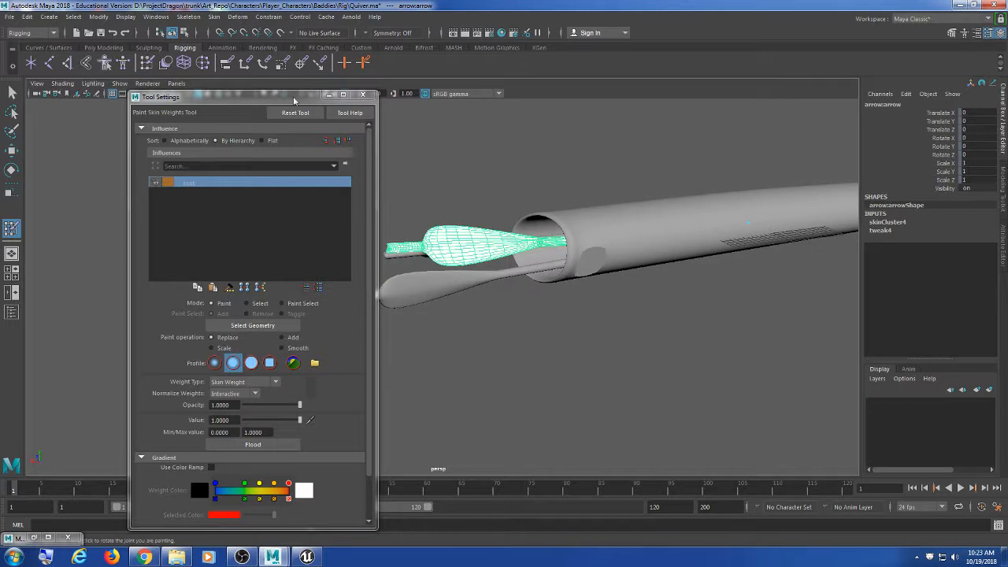
pyautogui.moveTo(307, 95); pyautogui.dragTo(259, 29)
pyautogui.scroll(-2, 269, 362)
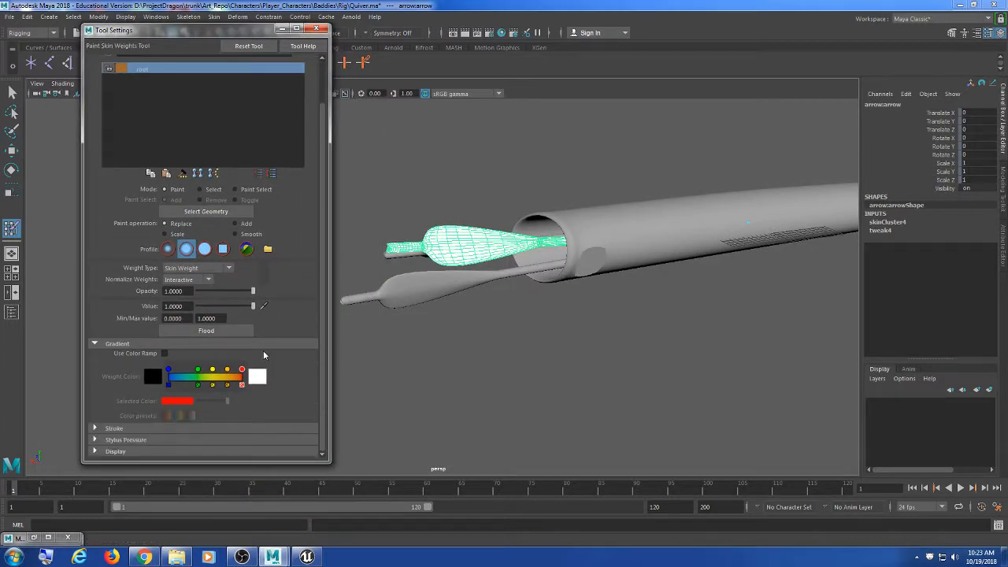
# Step: Give the lower arrow arrow2 full skin weight on the root influence
pyautogui.click(13, 93)
pyautogui.click(409, 284)
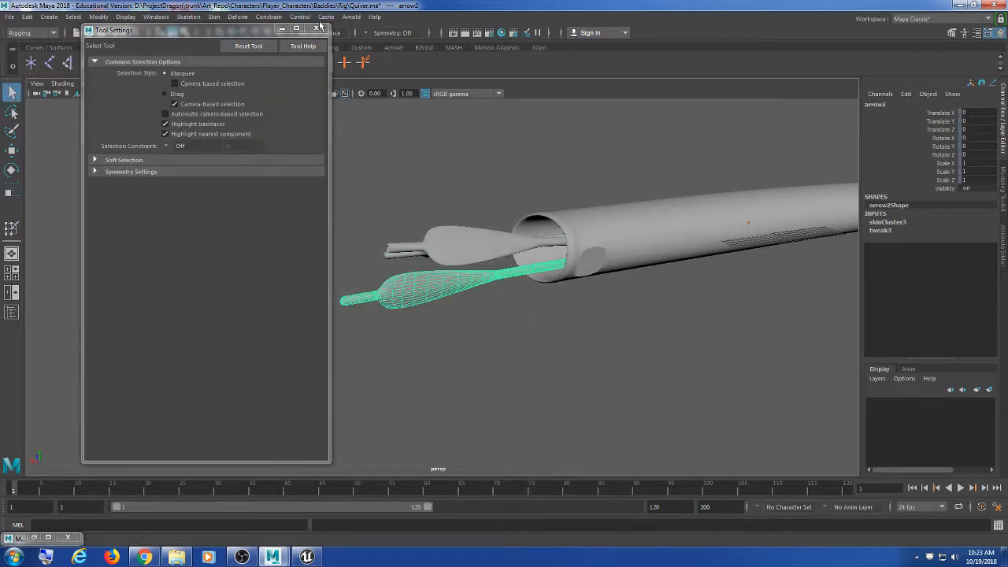
pyautogui.moveTo(259, 26); pyautogui.dragTo(260, 130)
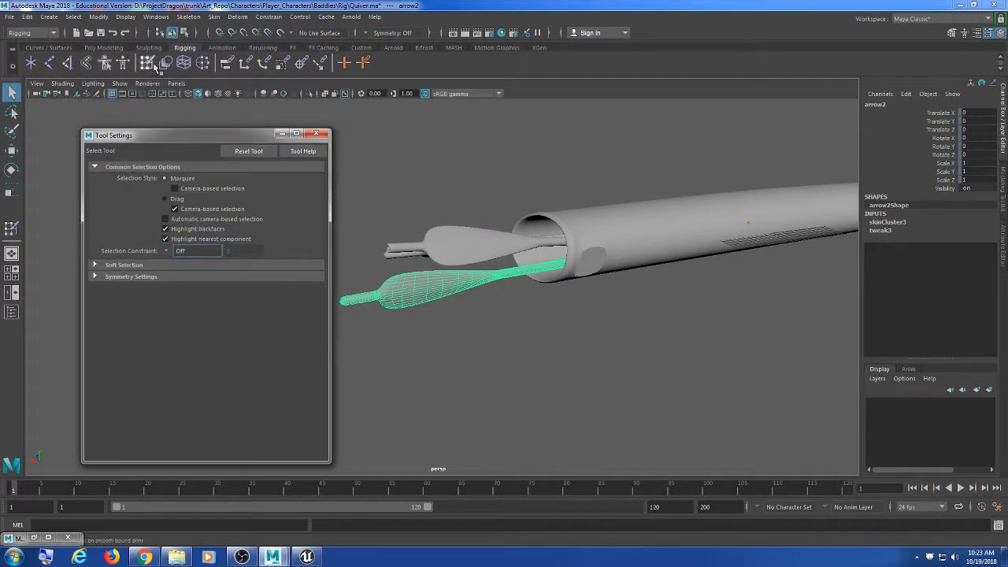
pyautogui.click(149, 64)
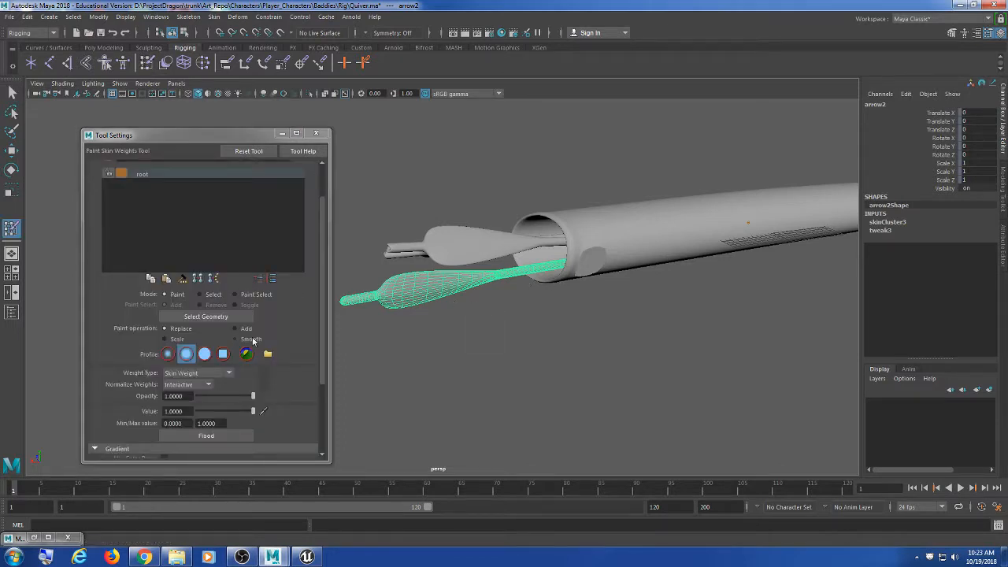
pyautogui.keyDown('alt'); pyautogui.moveTo(464, 324); pyautogui.dragTo(465, 300); pyautogui.keyUp('alt')
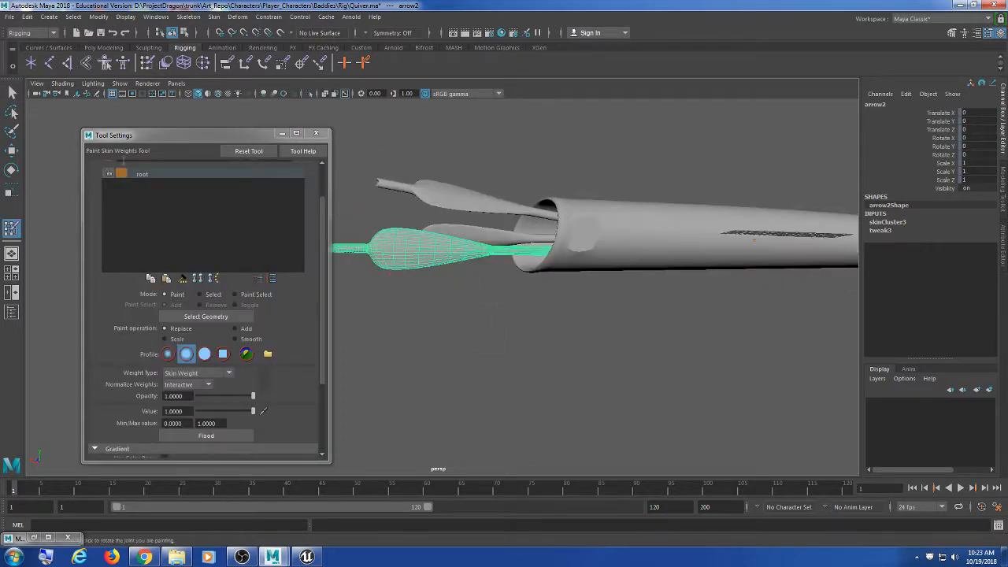
pyautogui.click(133, 173)
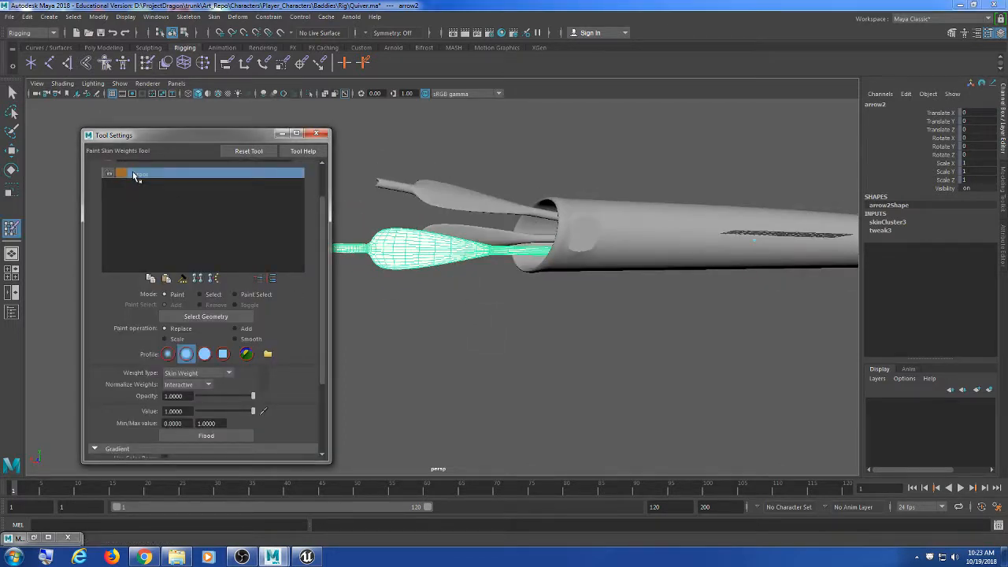
pyautogui.click(214, 436)
pyautogui.keyDown('alt'); pyautogui.moveTo(482, 248); pyautogui.dragTo(499, 257, button='middle'); pyautogui.keyUp('alt')
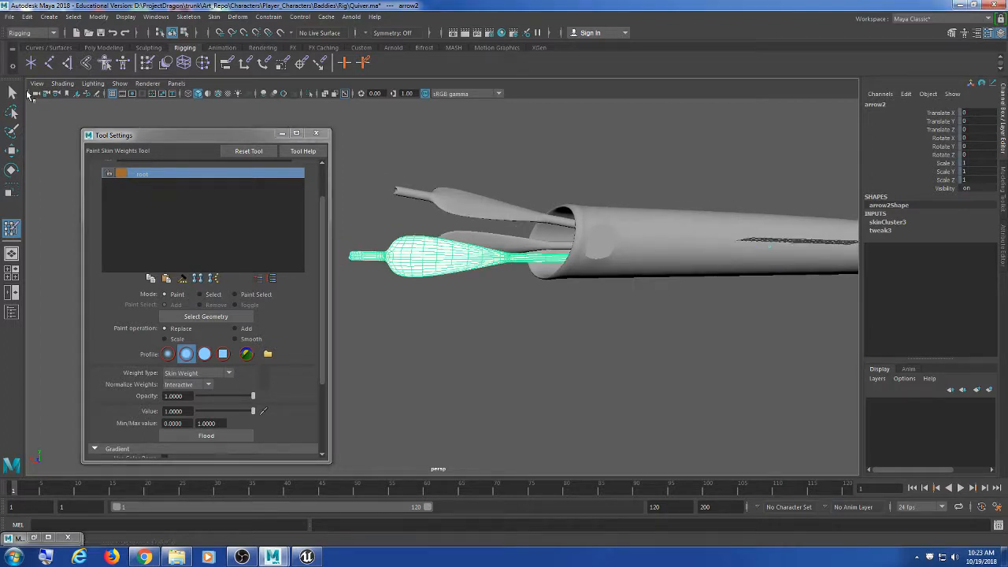
# Step: Check the middle arrow arrow1's weights, then close the Paint Skin Weights settings
pyautogui.press('q')
pyautogui.click(472, 240)
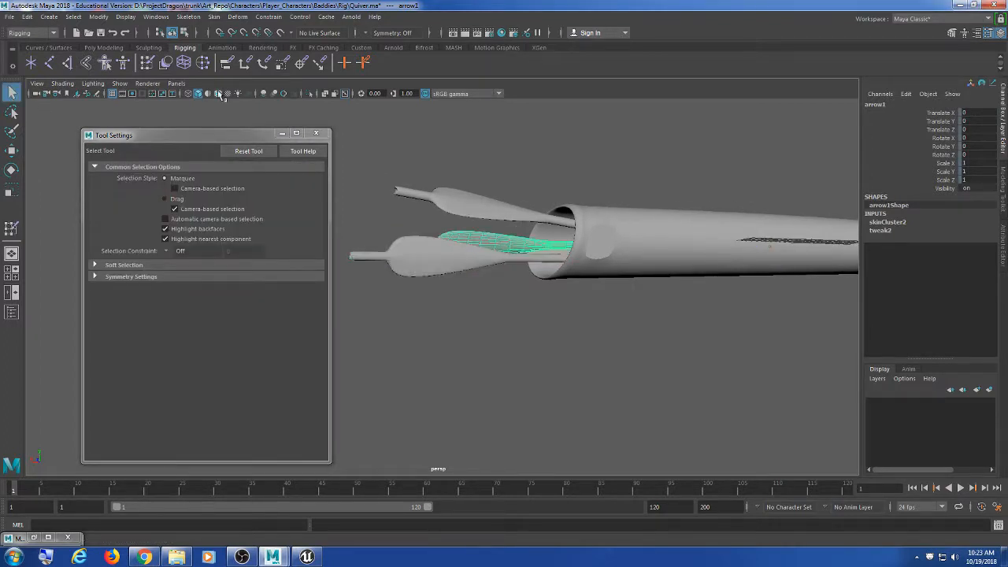
pyautogui.click(147, 62)
pyautogui.scroll(-3, 244, 356)
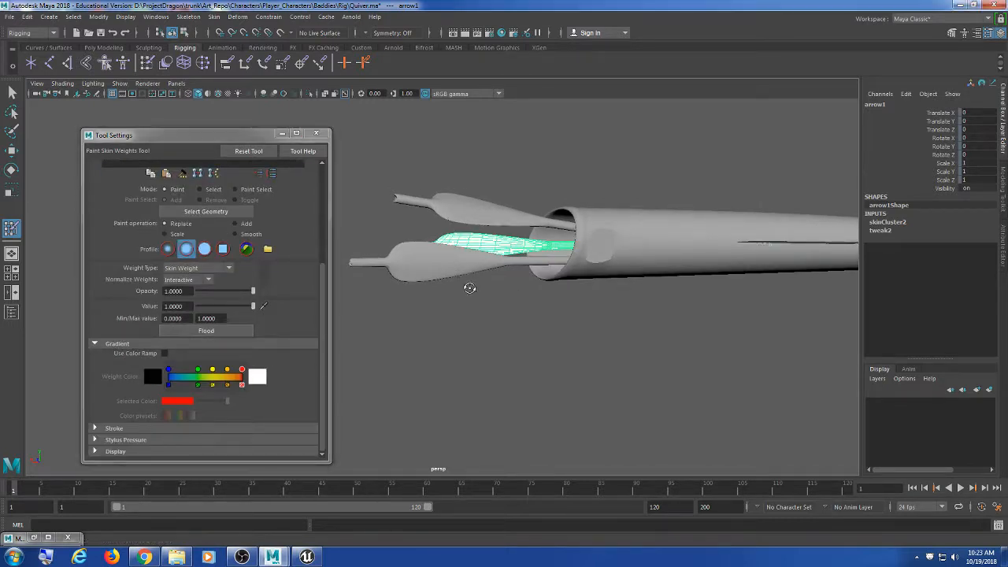
pyautogui.keyDown('alt'); pyautogui.moveTo(465, 286); pyautogui.dragTo(592, 286); pyautogui.keyUp('alt')
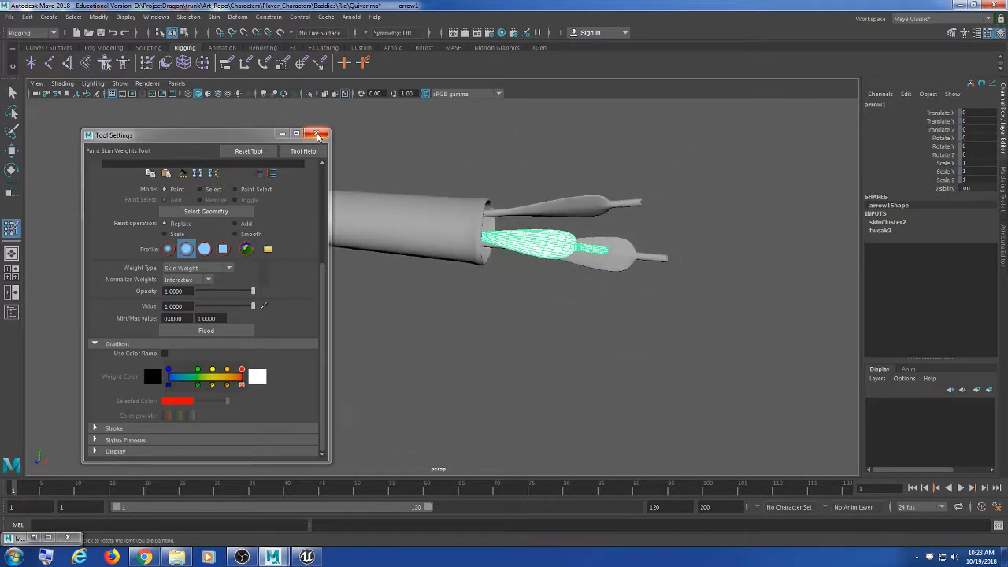
pyautogui.click(317, 134)
pyautogui.scroll(-2, 486, 271)
# Step: Move the root joint to confirm the whole quiver follows, then undo
pyautogui.click(13, 93)
pyautogui.click(416, 143)
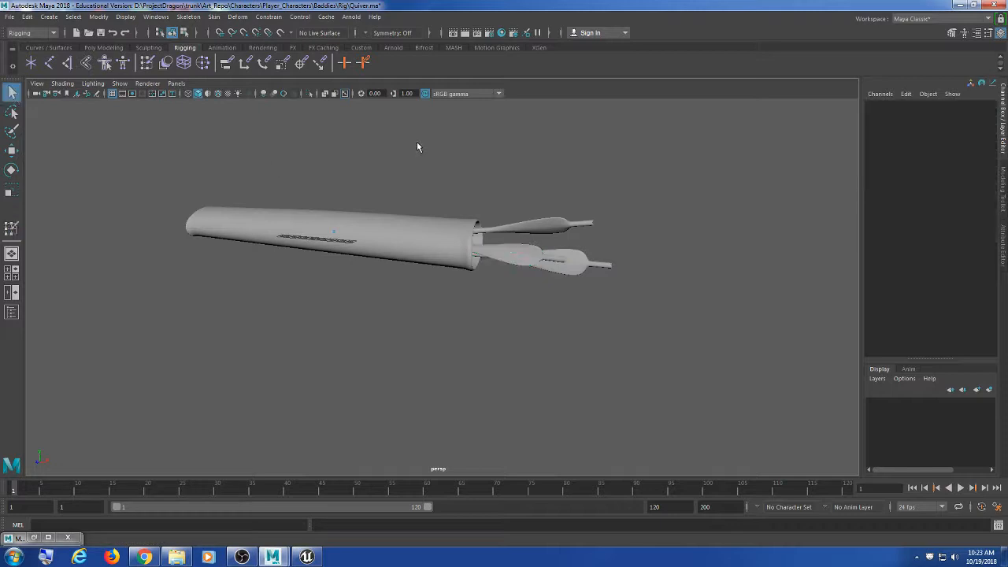
pyautogui.moveTo(417, 143); pyautogui.dragTo(313, 297)
pyautogui.press('w')
pyautogui.moveTo(339, 239); pyautogui.dragTo(450, 191)
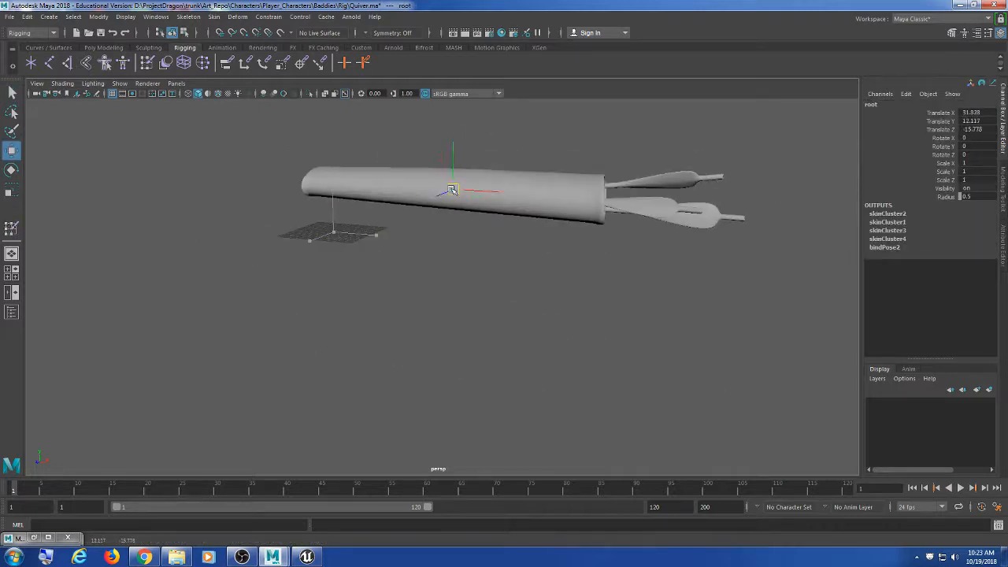
pyautogui.hotkey('ctrl', 'z')
pyautogui.keyDown('alt'); pyautogui.moveTo(662, 365); pyautogui.dragTo(612, 364); pyautogui.keyUp('alt')
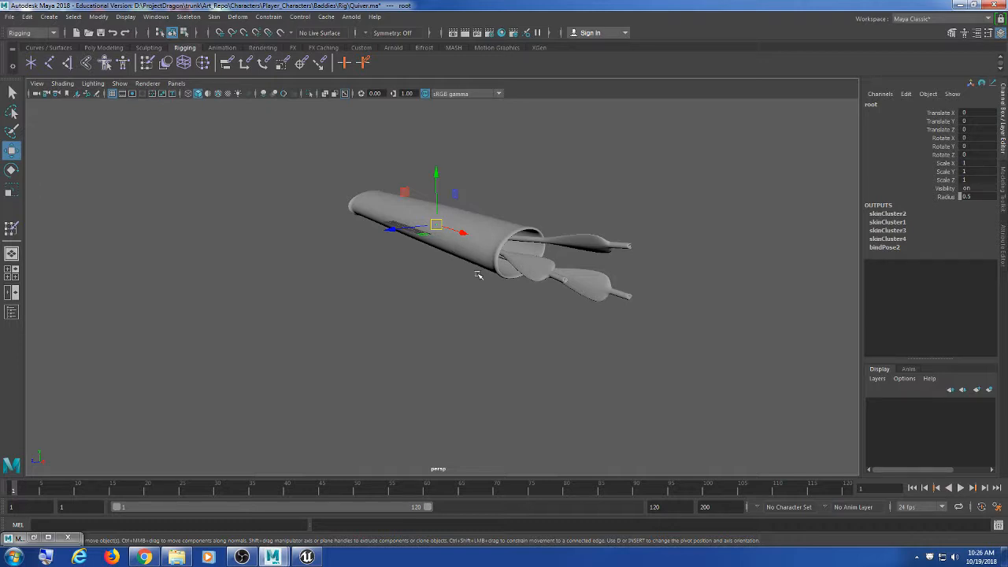
pyautogui.click(563, 204)
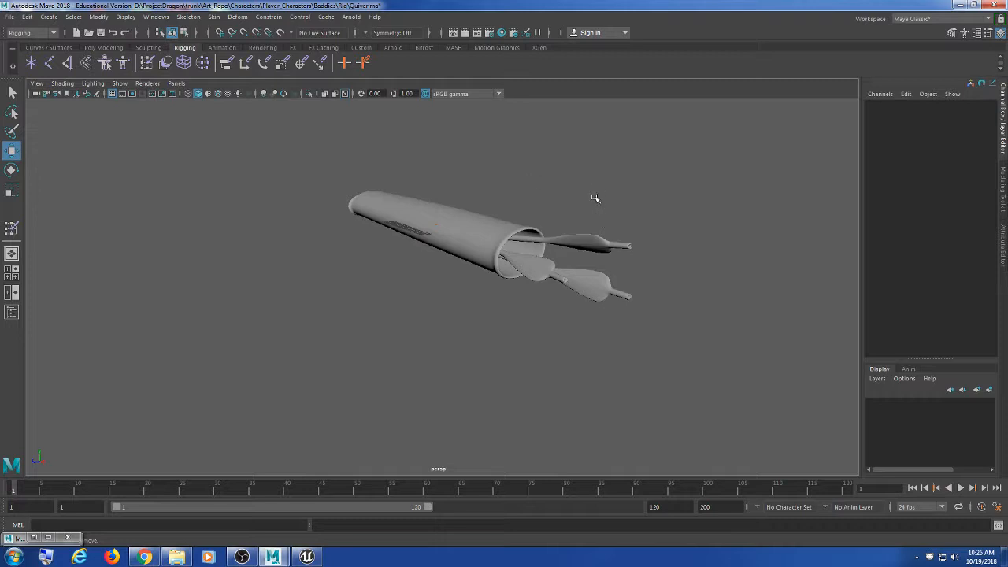
pyautogui.keyDown('alt'); pyautogui.moveTo(355, 309); pyautogui.dragTo(475, 182); pyautogui.keyUp('alt')
# Step: Save the Quiver scene, then inspect the skinned quiver from new angles
pyautogui.click(10, 18)
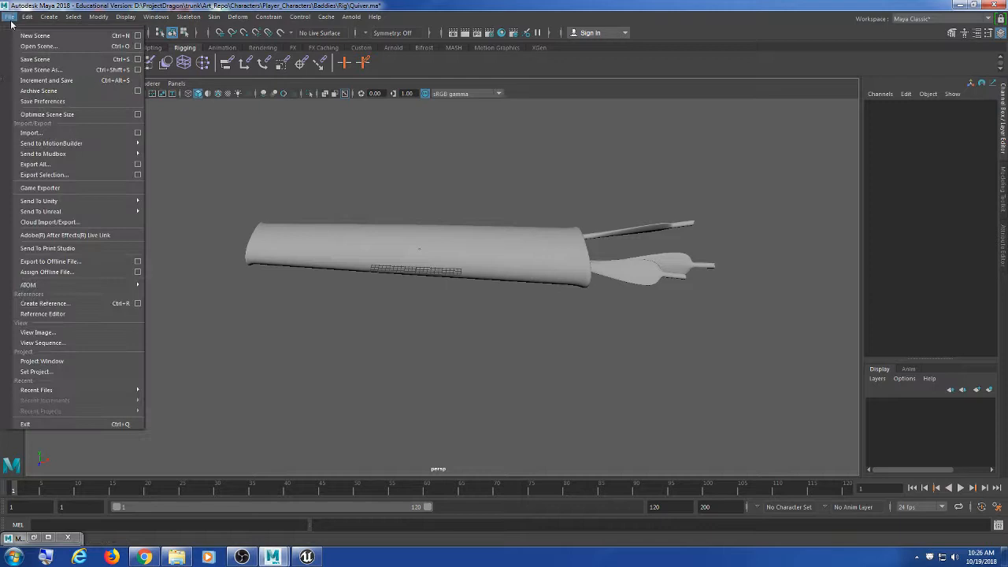
pyautogui.click(46, 60)
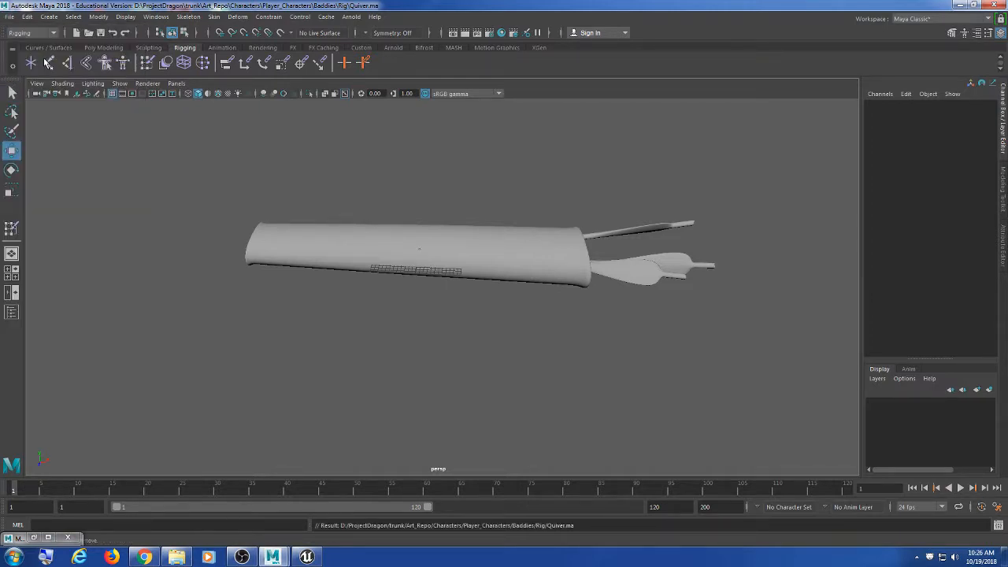
pyautogui.scroll(3, 457, 205)
pyautogui.scroll(-5, 465, 196)
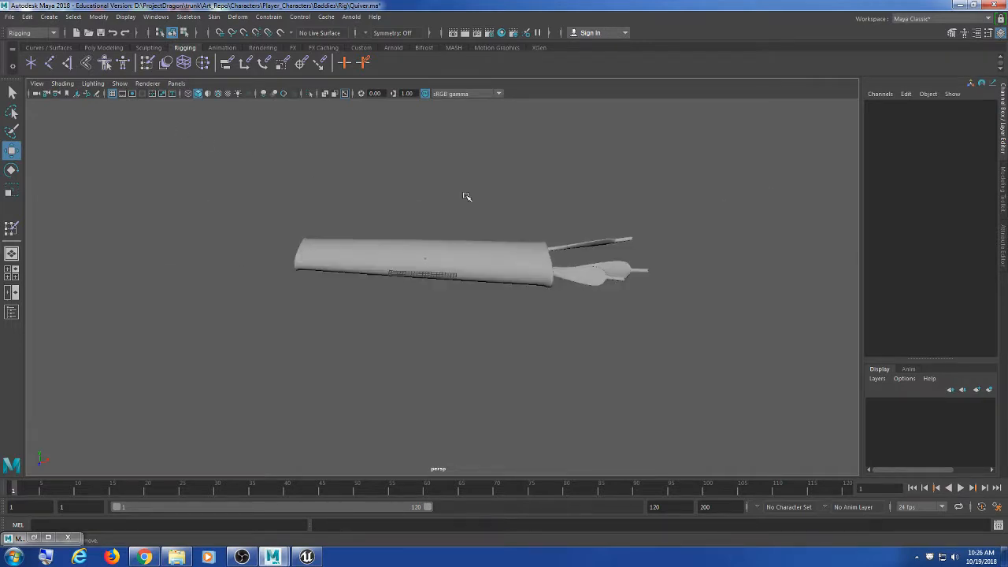
pyautogui.keyDown('alt'); pyautogui.moveTo(652, 301); pyautogui.dragTo(621, 285); pyautogui.keyUp('alt')
pyautogui.scroll(5, 553, 281)
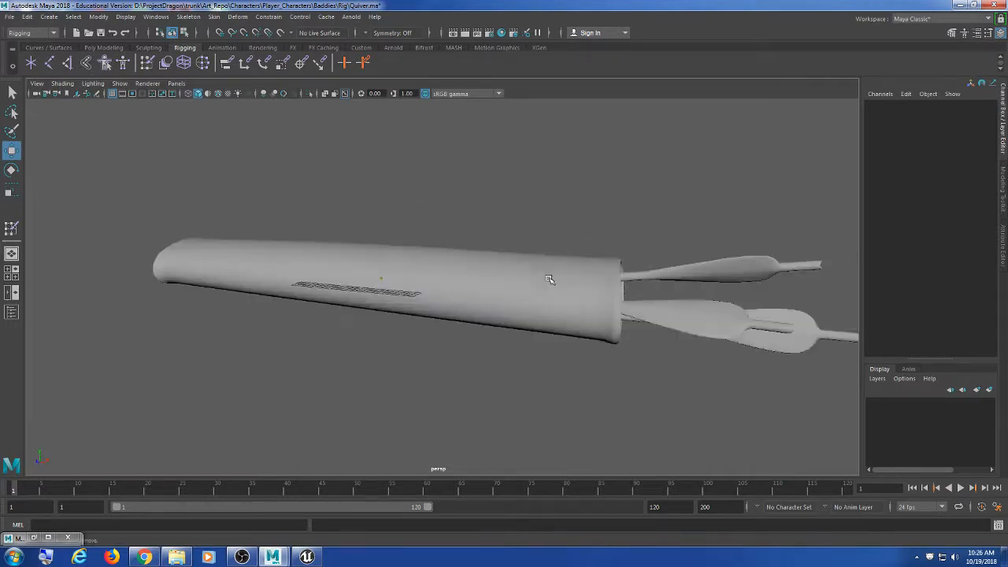
pyautogui.keyDown('alt'); pyautogui.moveTo(551, 280); pyautogui.dragTo(621, 333); pyautogui.keyUp('alt')
pyautogui.click(566, 268)
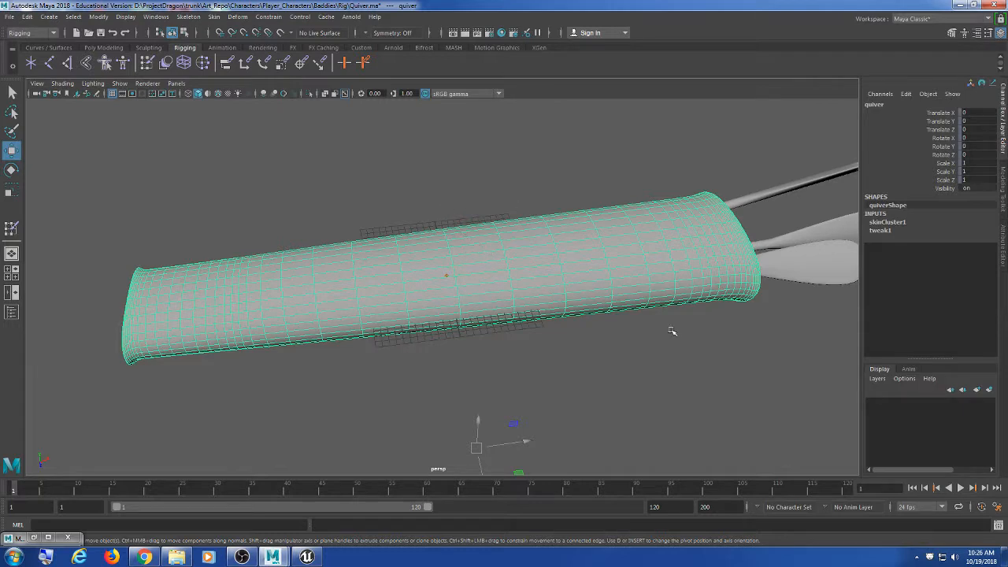
pyautogui.click(690, 355)
pyautogui.click(9, 16)
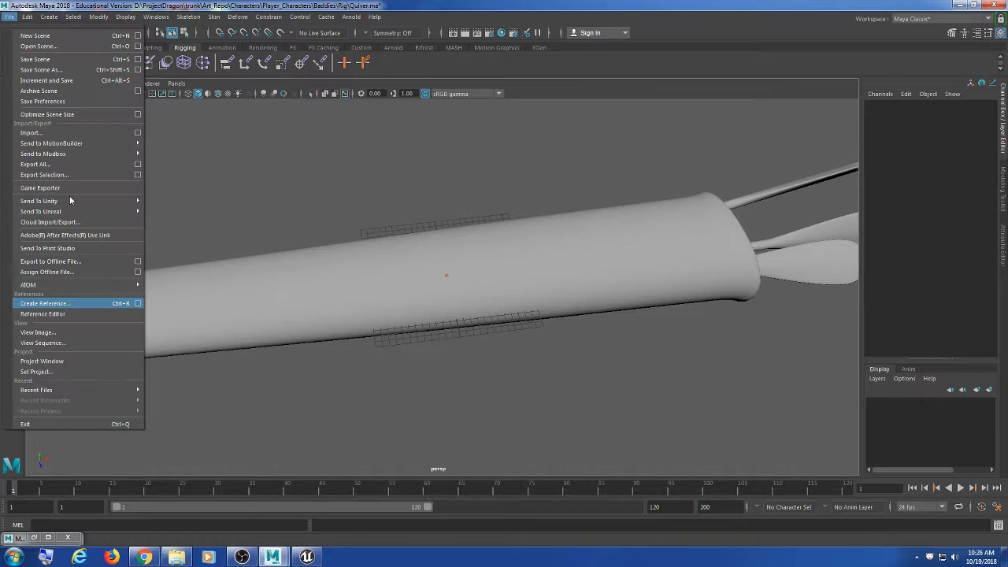
# Step: Start Export All to the Desktop with FBX export as file type, enlarging the dialog
pyautogui.click(96, 165)
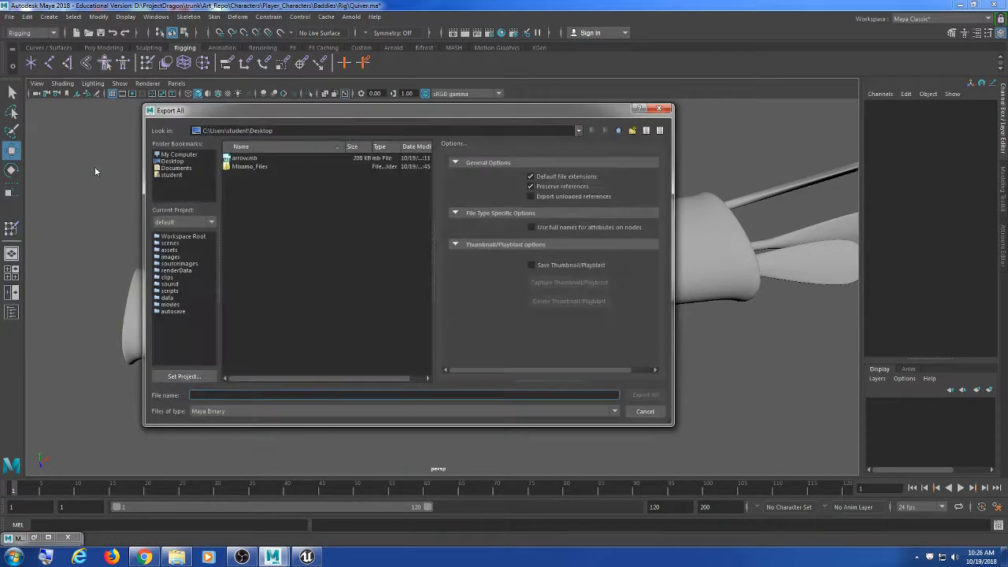
pyautogui.moveTo(231, 107); pyautogui.dragTo(260, 113)
pyautogui.click(200, 165)
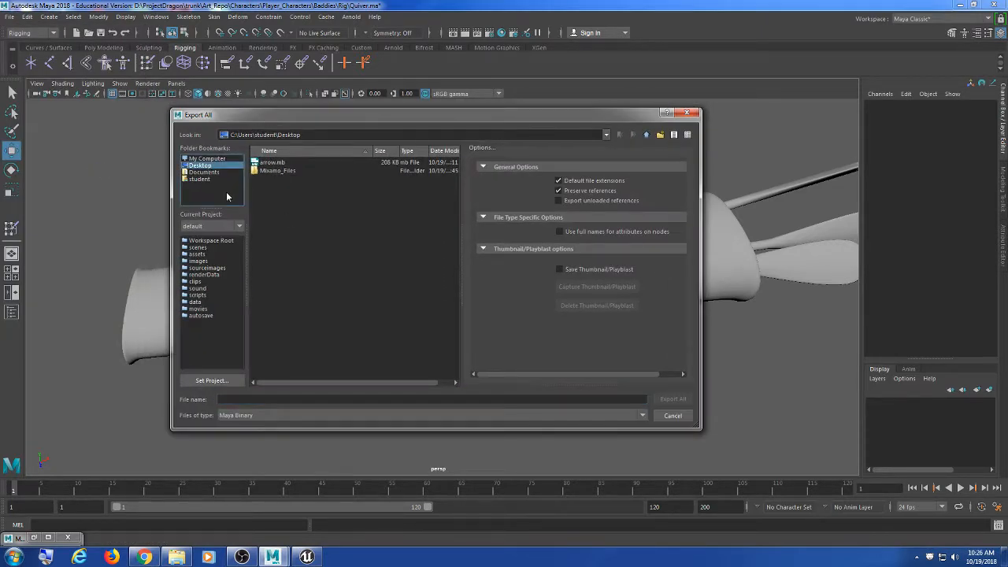
pyautogui.click(333, 416)
pyautogui.scroll(-3, 279, 477)
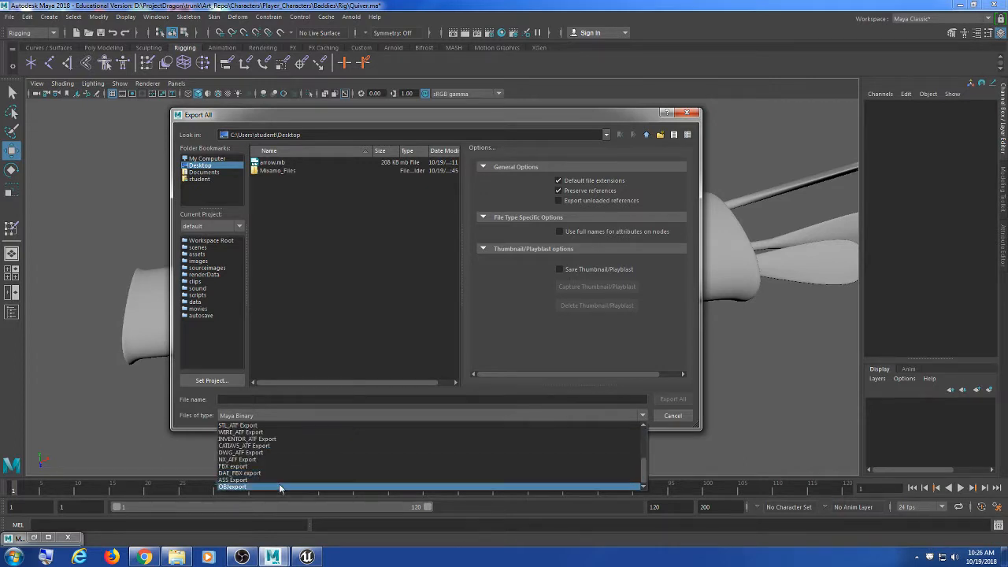
pyautogui.click(278, 464)
pyautogui.moveTo(464, 237); pyautogui.dragTo(402, 236)
pyautogui.moveTo(611, 115); pyautogui.dragTo(598, 8)
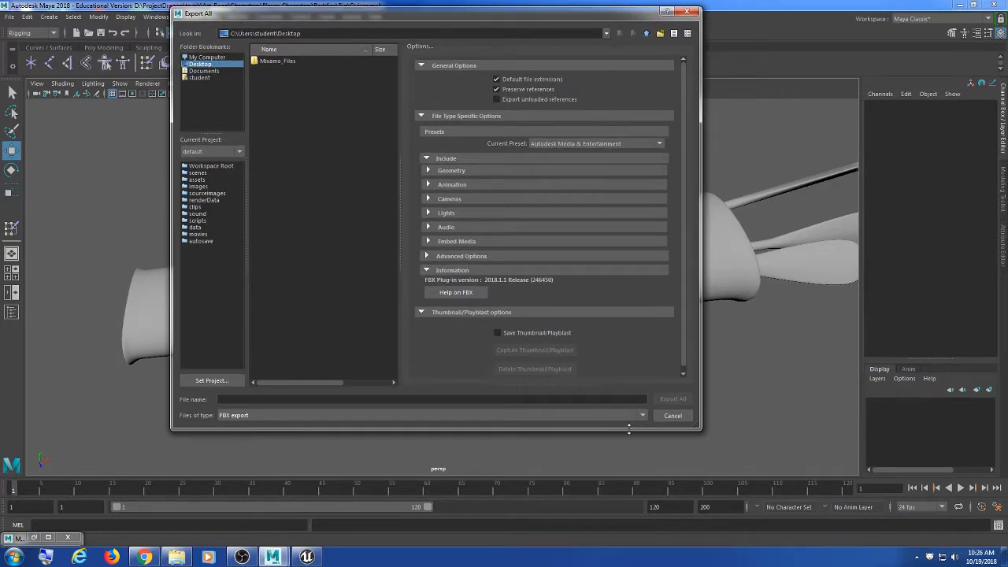
pyautogui.moveTo(630, 430); pyautogui.dragTo(630, 508)
# Step: Enable Smoothing Groups, expand Animation, Lights, Audio and Embed Media, and turn off Cameras
pyautogui.click(469, 171)
pyautogui.click(533, 182)
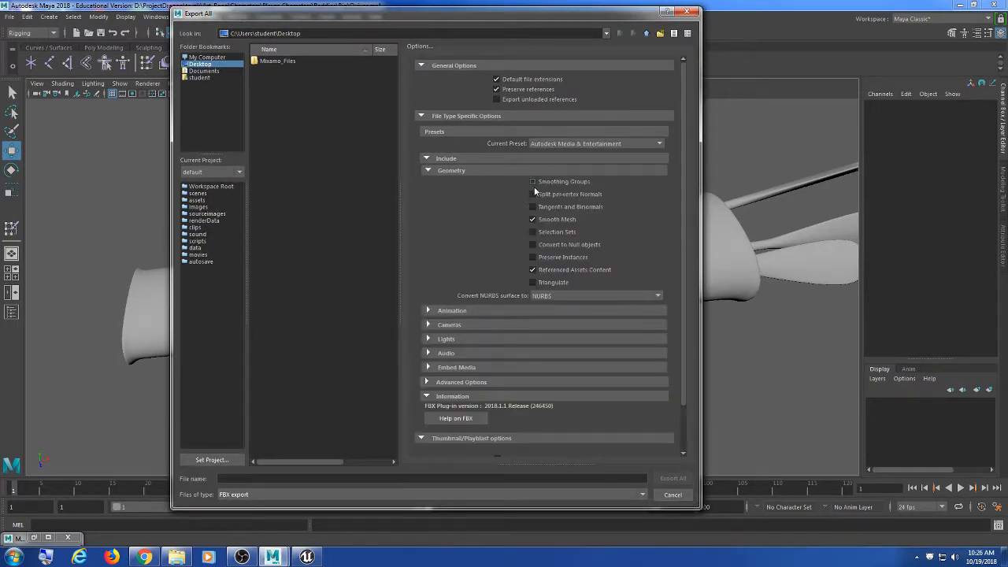
pyautogui.click(452, 311)
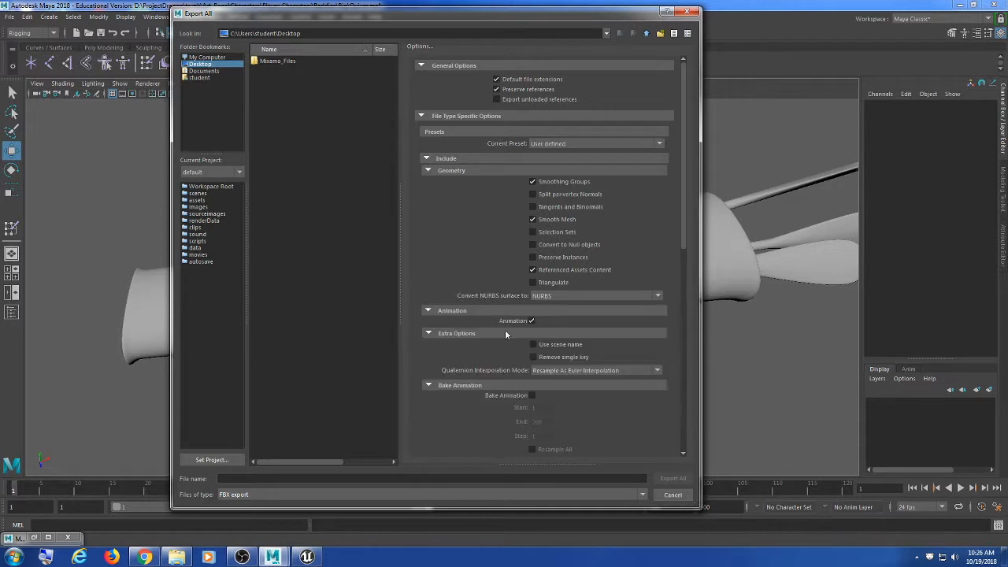
pyautogui.scroll(-5, 534, 242)
pyautogui.scroll(-6, 556, 303)
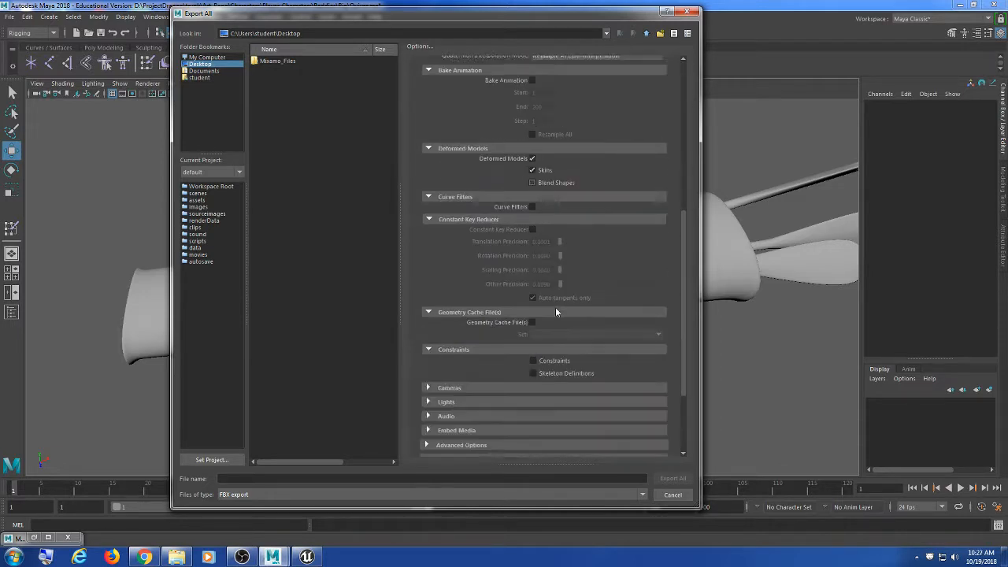
pyautogui.click(549, 285)
pyautogui.click(551, 298)
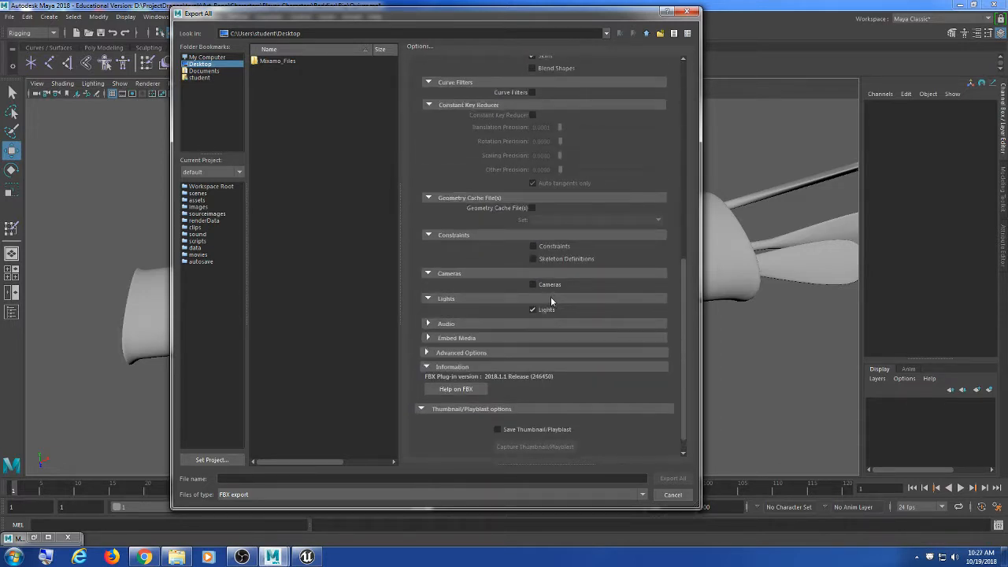
pyautogui.click(549, 324)
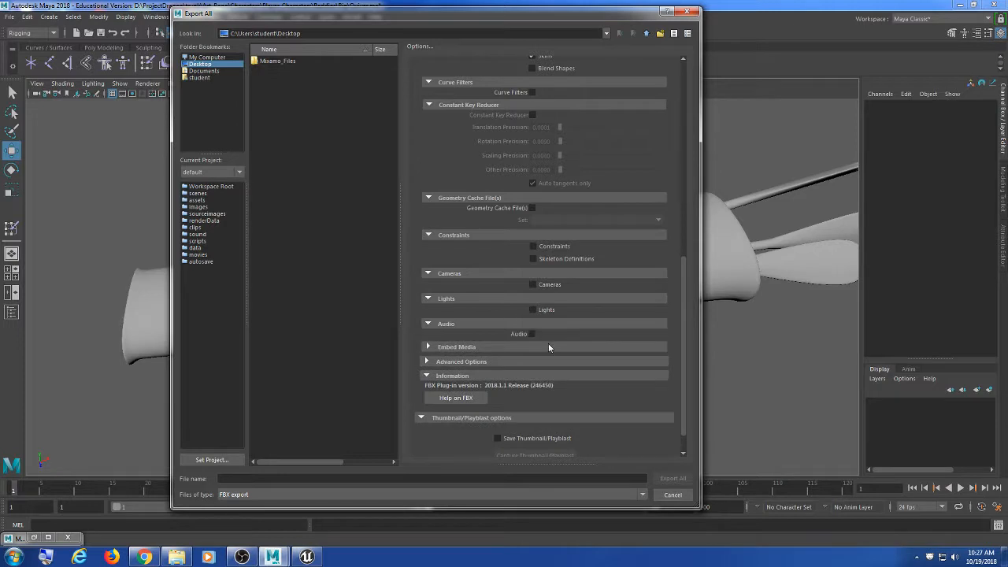
pyautogui.click(548, 345)
pyautogui.scroll(10, 549, 361)
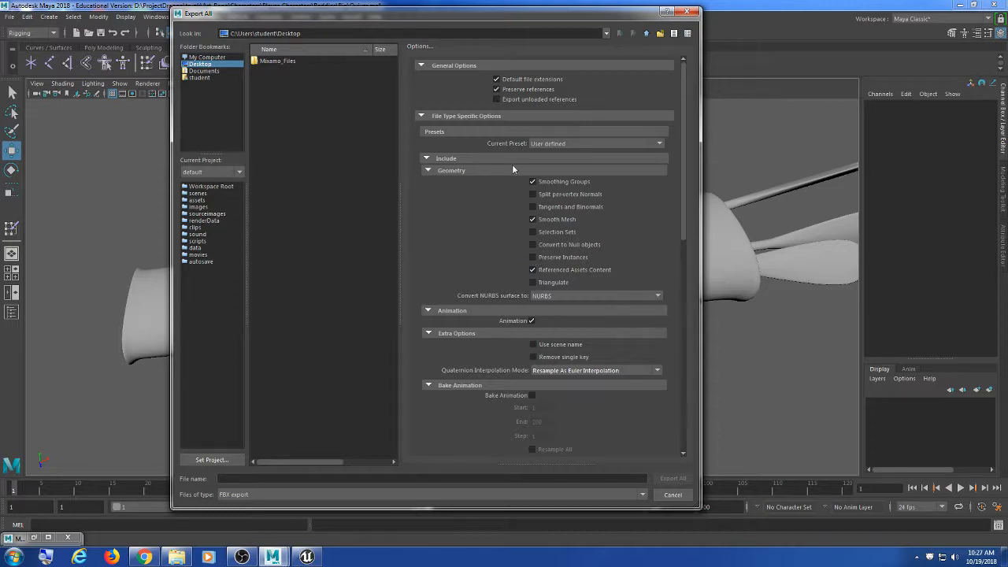
pyautogui.scroll(-4, 602, 268)
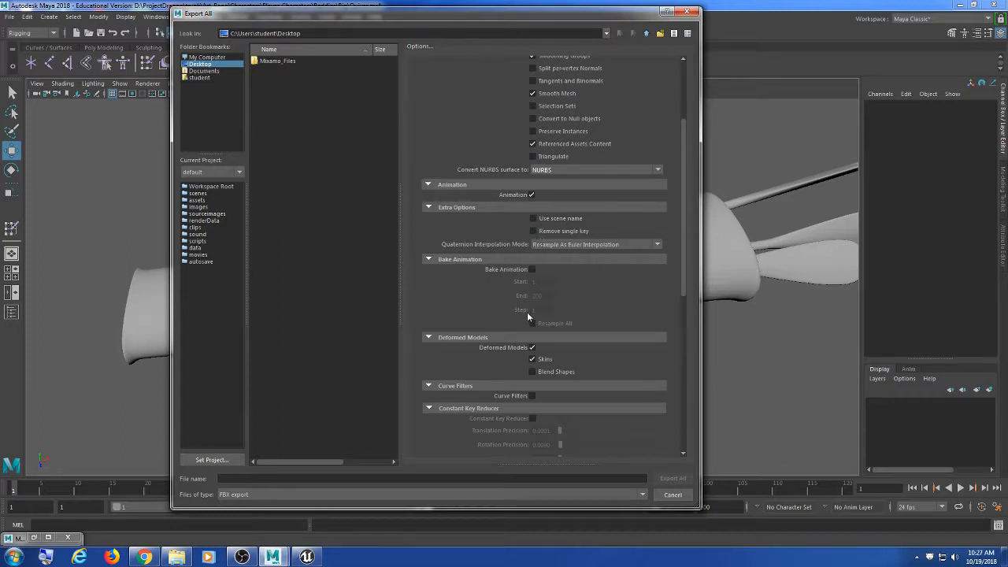
pyautogui.scroll(-4, 474, 238)
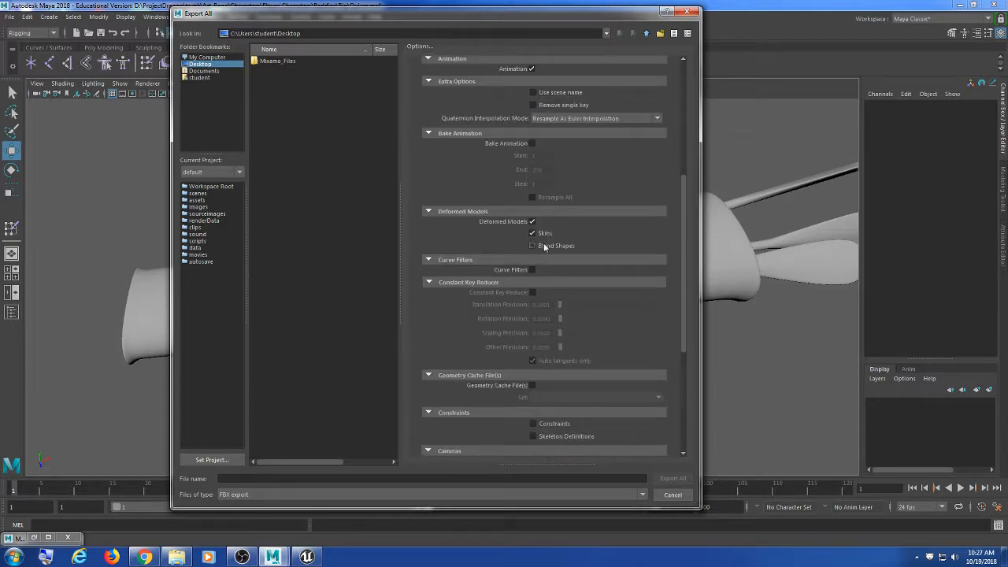
pyautogui.scroll(-7, 564, 249)
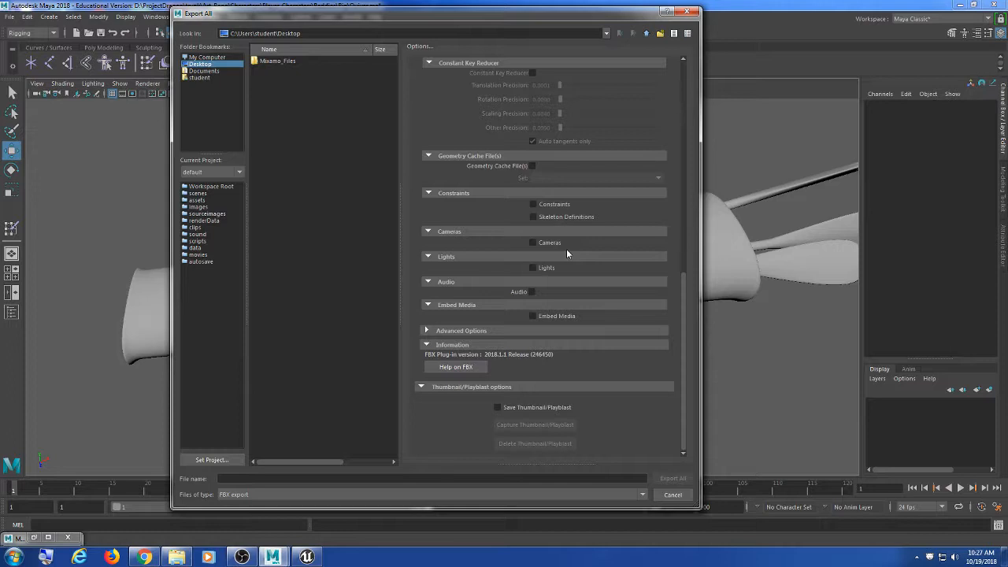
pyautogui.scroll(10, 610, 224)
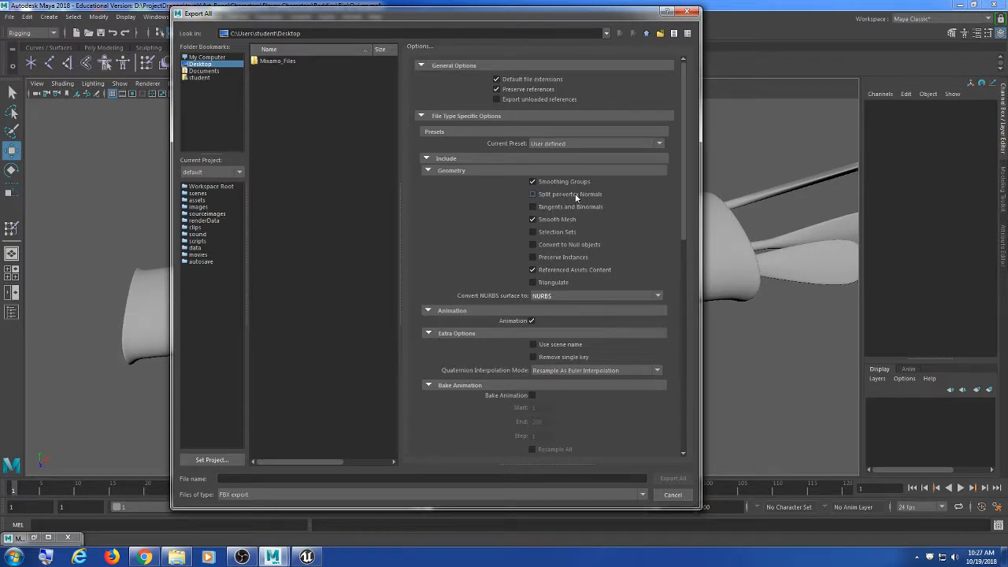
# Step: Keep FBX export as the file type and review the remaining FBX options
pyautogui.click(228, 494)
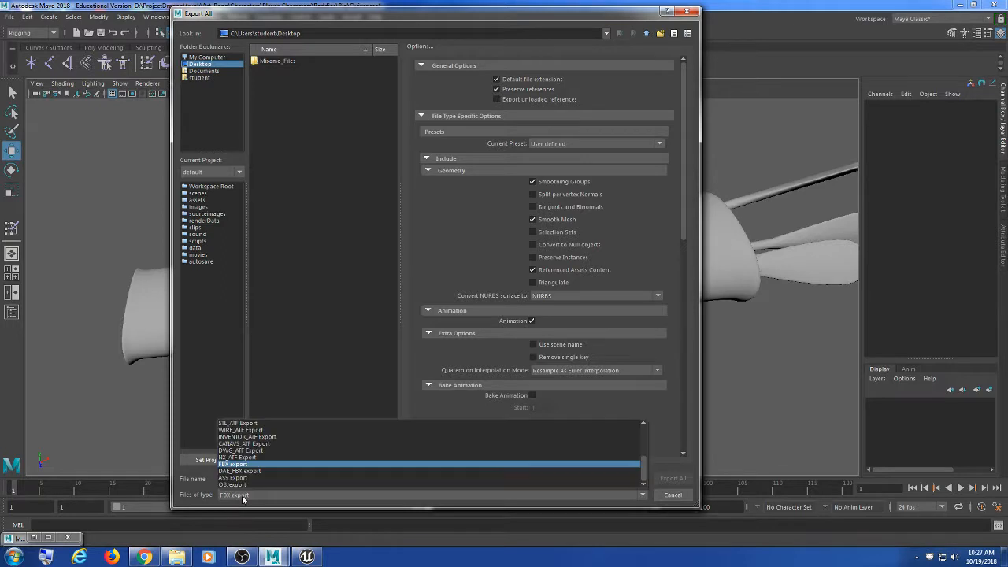
pyautogui.click(236, 466)
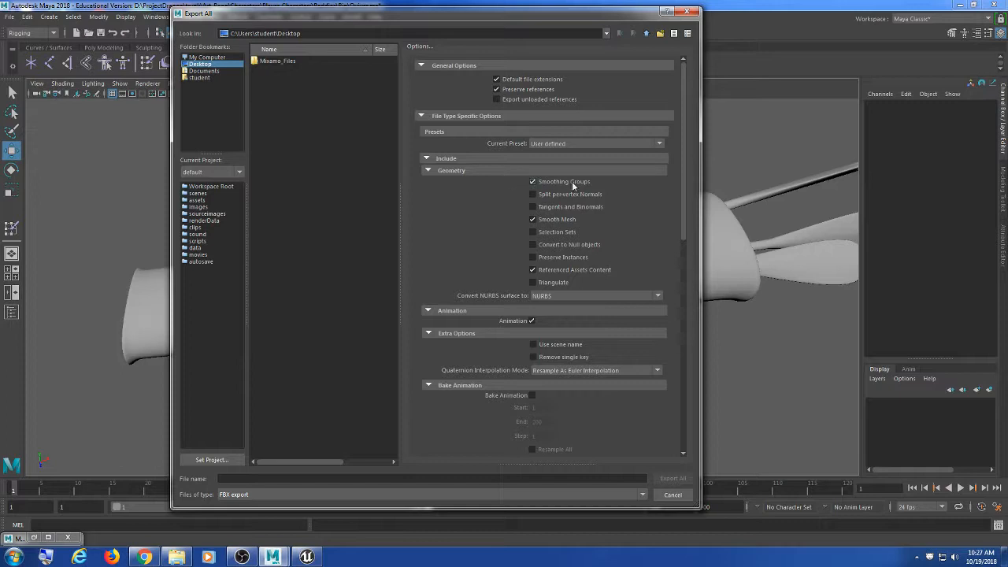
pyautogui.scroll(-8, 572, 181)
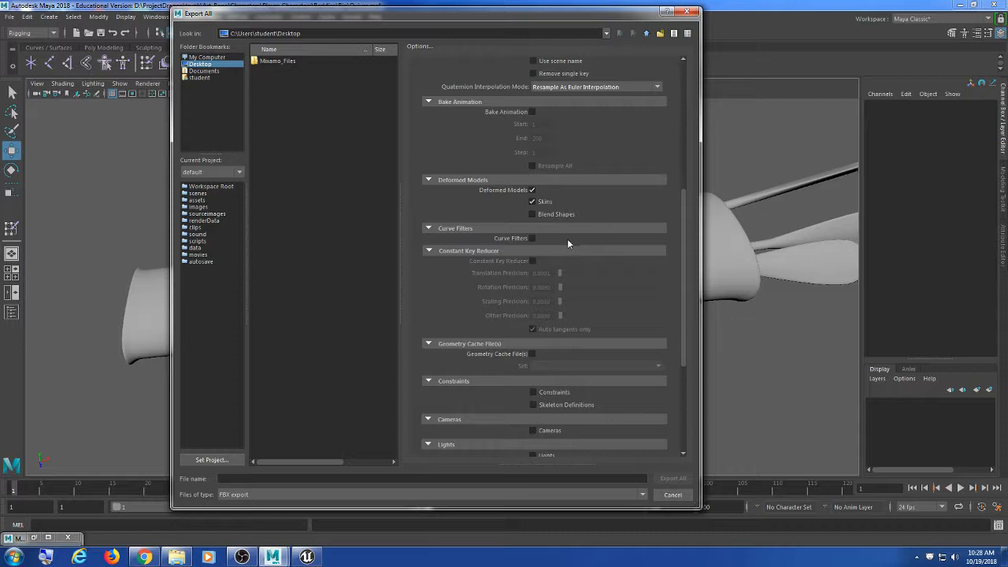
pyautogui.scroll(-5, 568, 236)
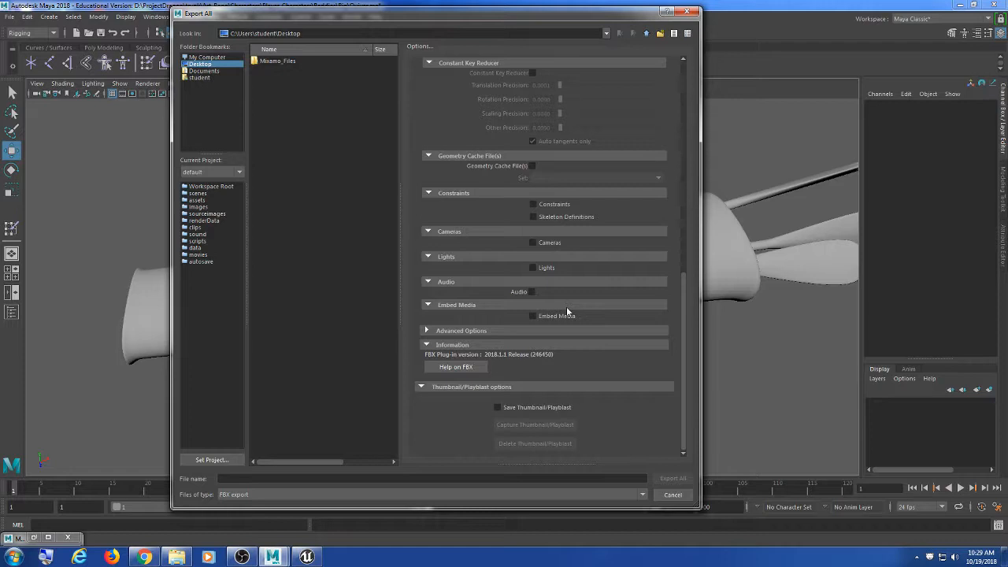
pyautogui.scroll(15, 666, 274)
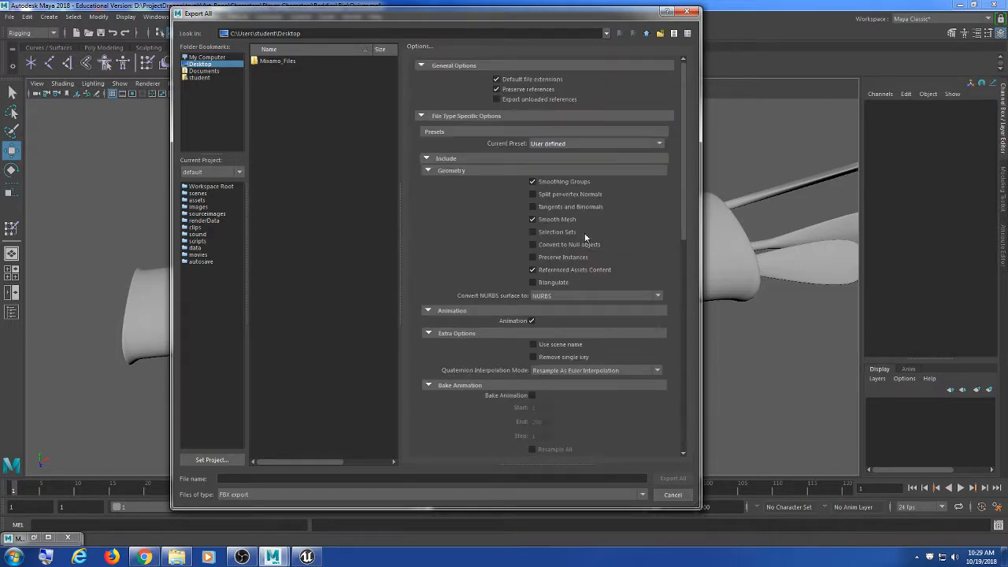
pyautogui.scroll(-10, 581, 183)
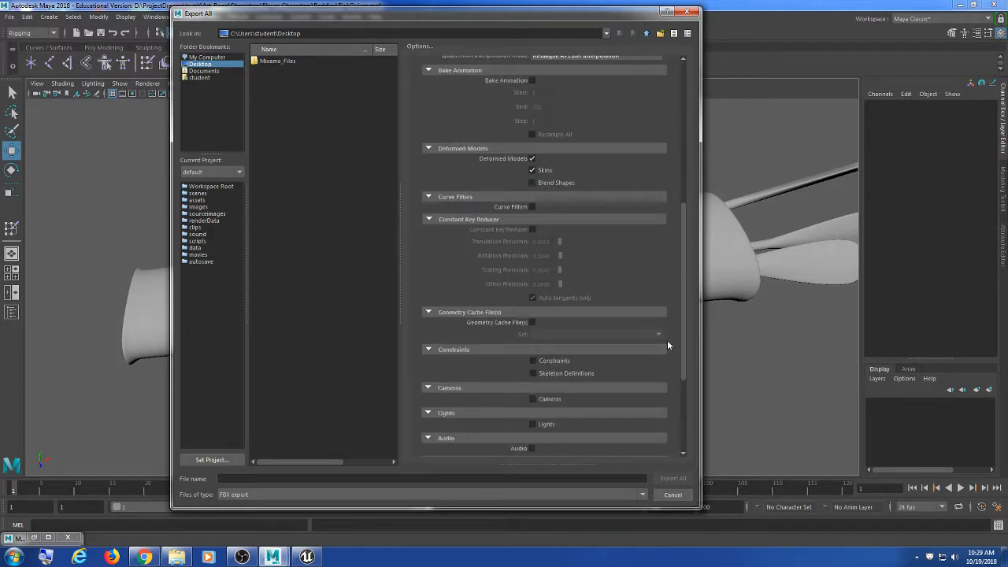
pyautogui.scroll(-3, 667, 341)
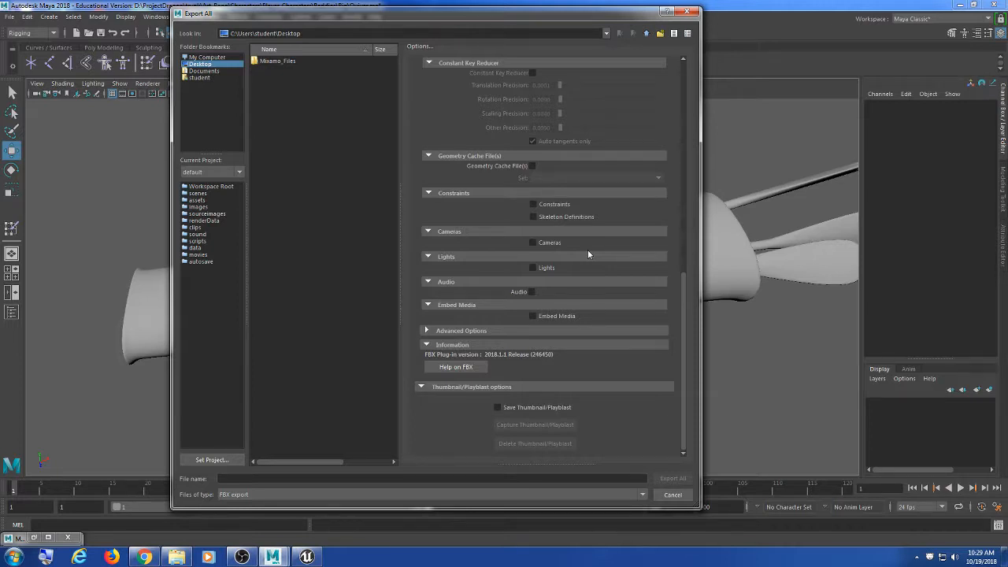
# Step: Export the scene to the Desktop as quiver.fbx and switch to the Unreal Editor
pyautogui.click(207, 63)
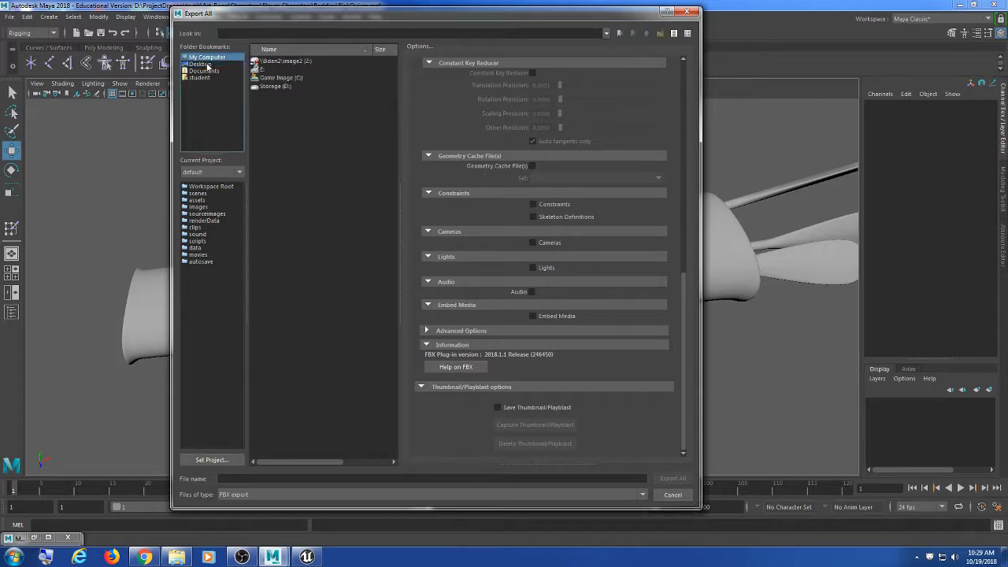
pyautogui.click(293, 478)
pyautogui.write('gu')
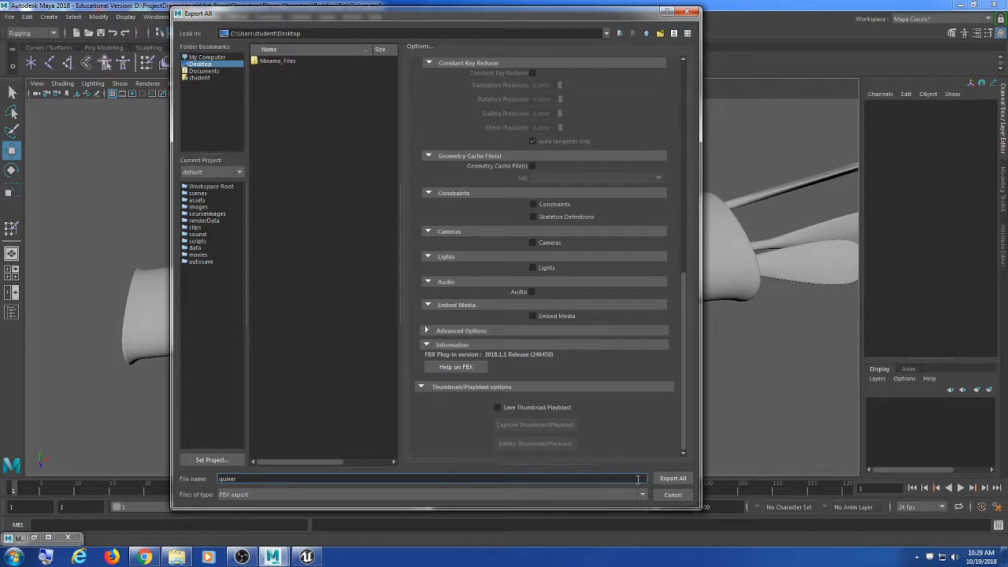
pyautogui.click(673, 478)
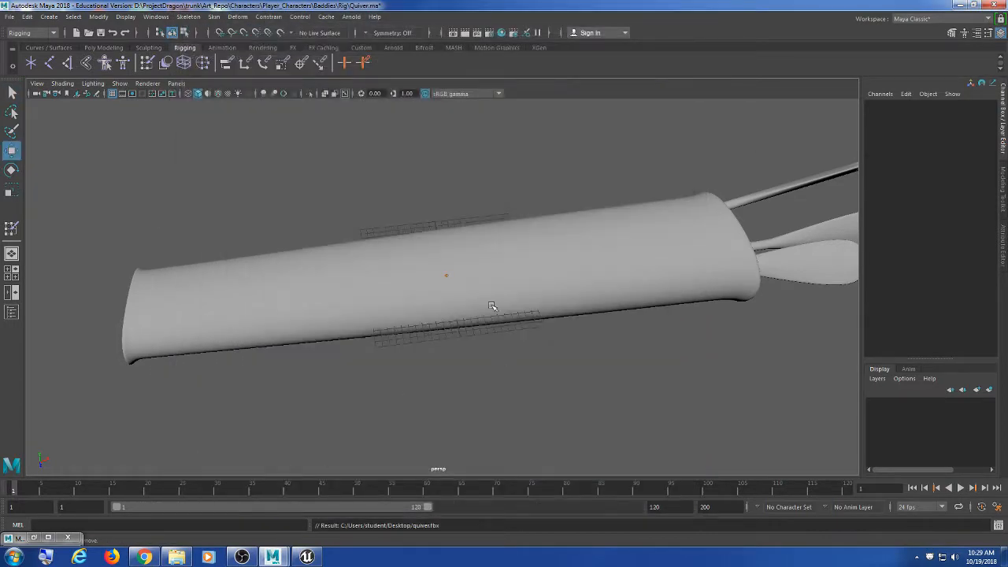
pyautogui.click(960, 5)
pyautogui.click(307, 557)
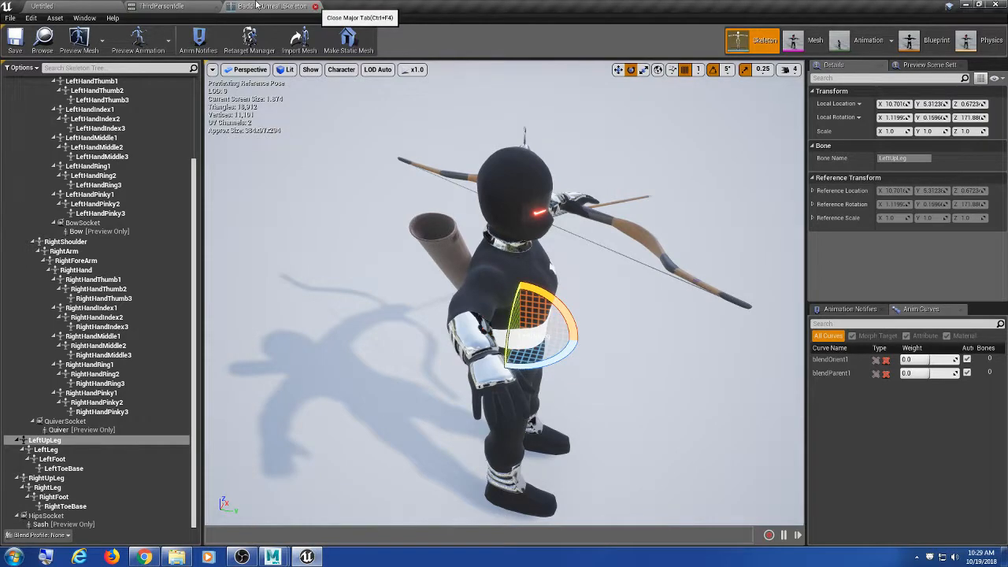
# Step: Close the skeleton and ThirdPersonIdle editors and browse to Characters/Weapons/Bow
pyautogui.click(316, 6)
pyautogui.click(220, 7)
pyautogui.click(510, 475)
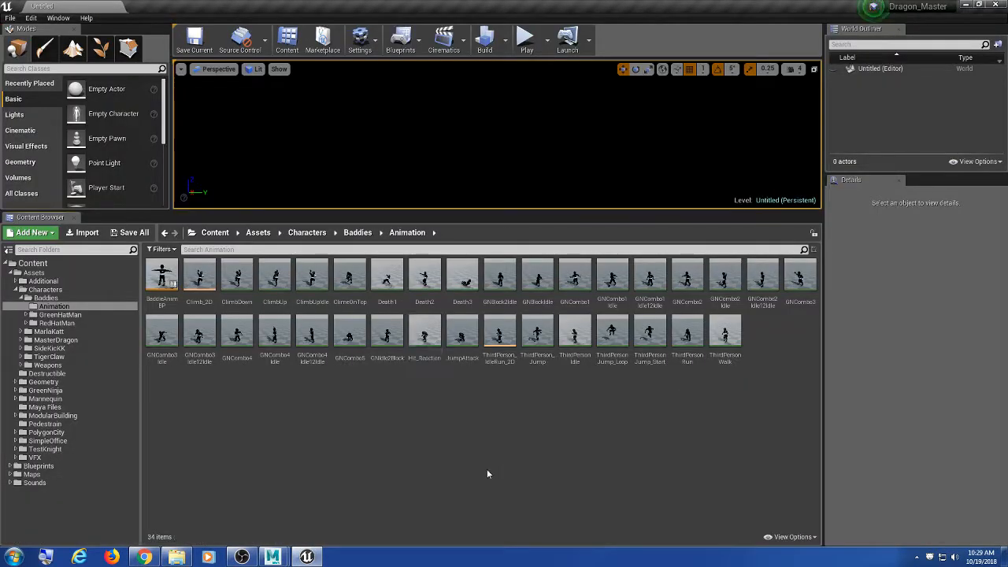
pyautogui.click(46, 297)
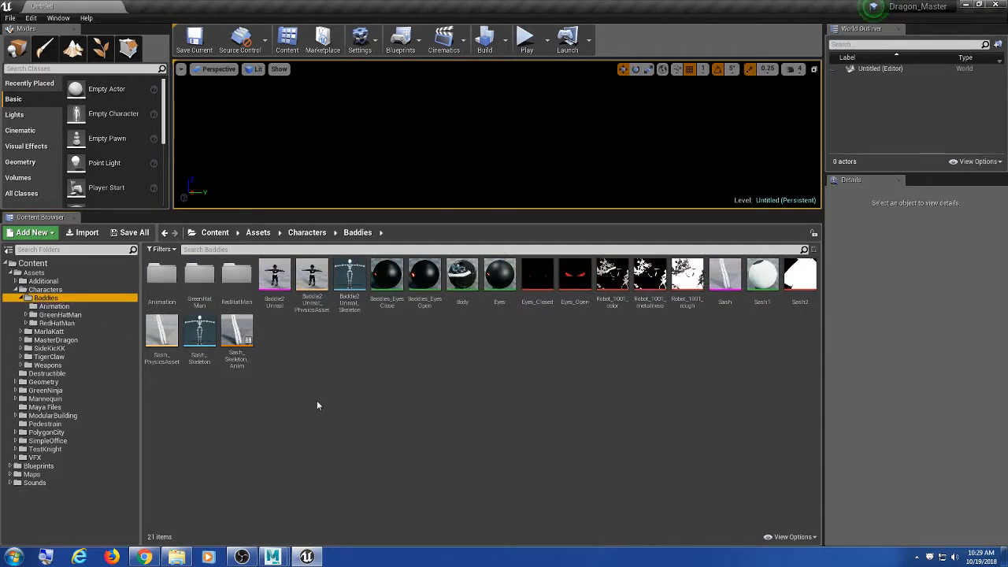
pyautogui.doubleClick(45, 290)
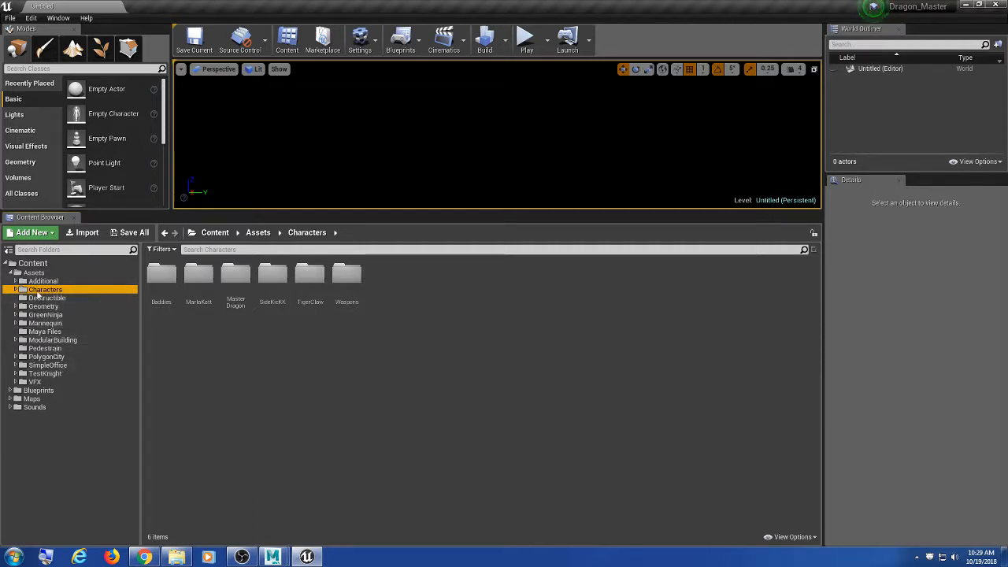
pyautogui.doubleClick(38, 290)
pyautogui.doubleClick(48, 365)
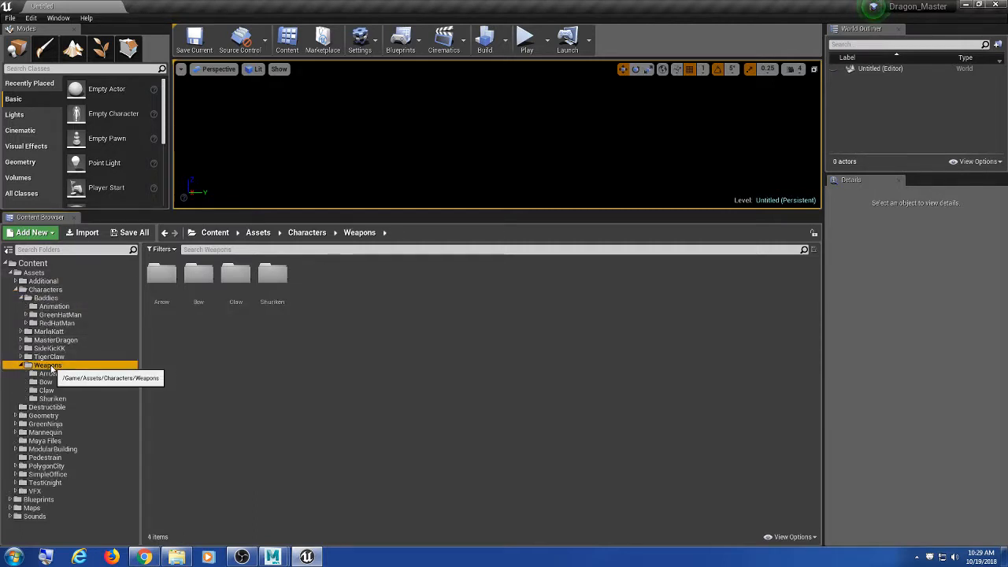
pyautogui.click(223, 364)
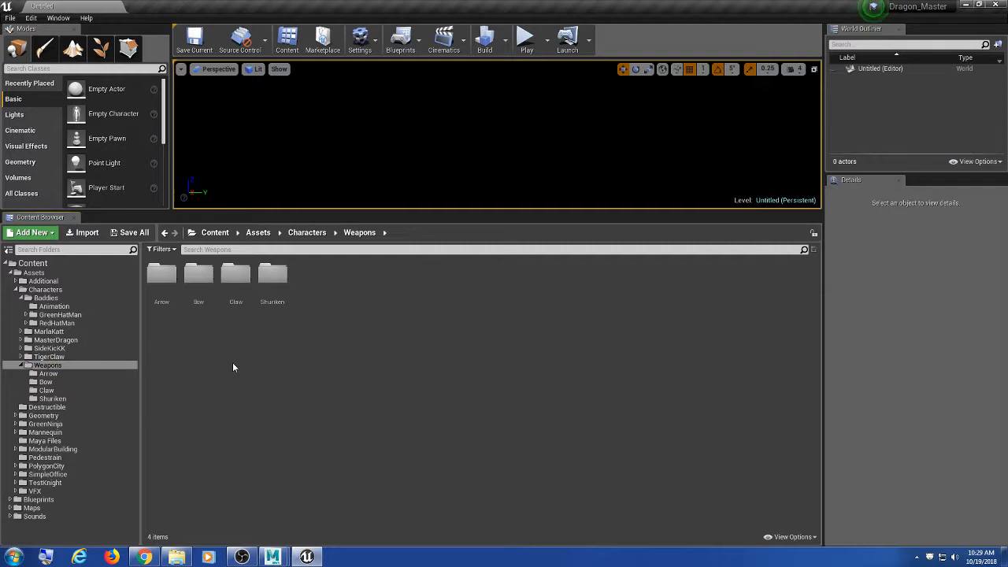
pyautogui.doubleClick(201, 280)
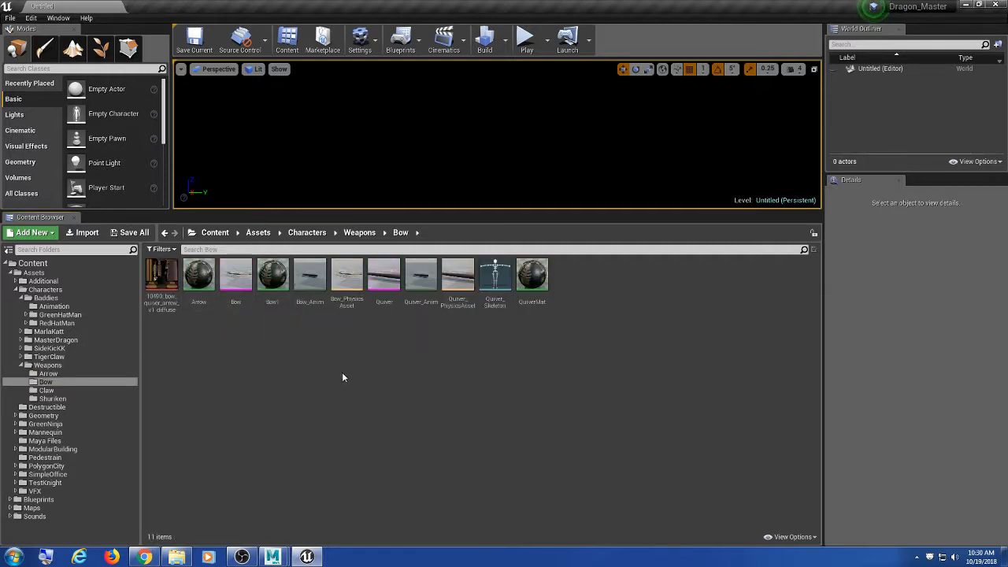
# Step: Reimport the Quiver skeletal mesh from its FBX and open it in the mesh editor
pyautogui.click(385, 280)
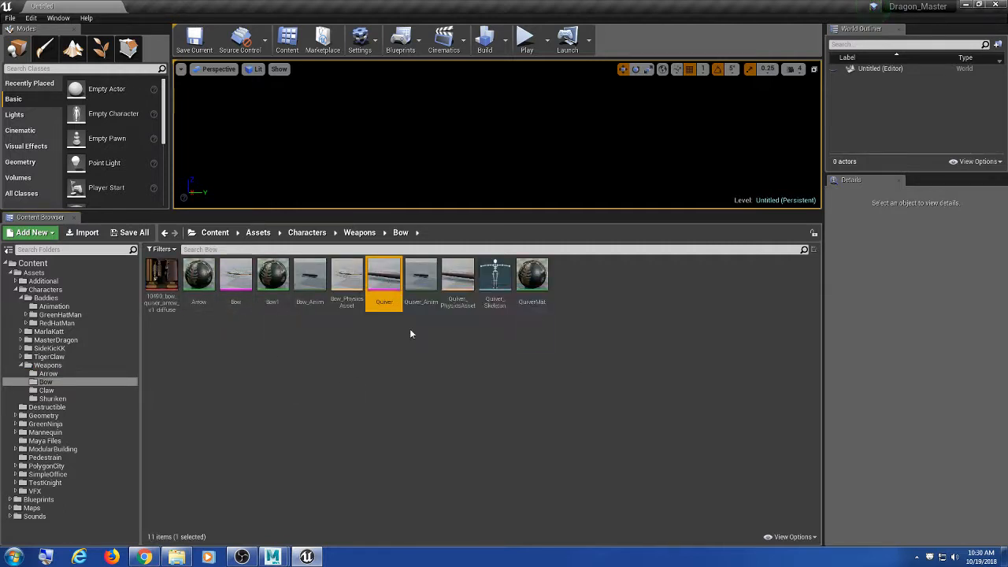
pyautogui.rightClick(386, 275)
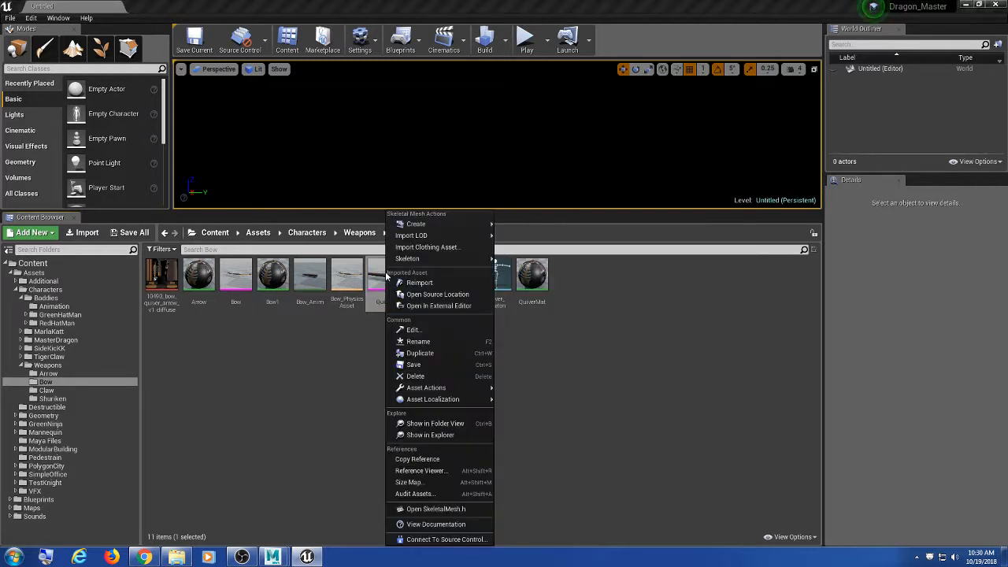
pyautogui.click(433, 285)
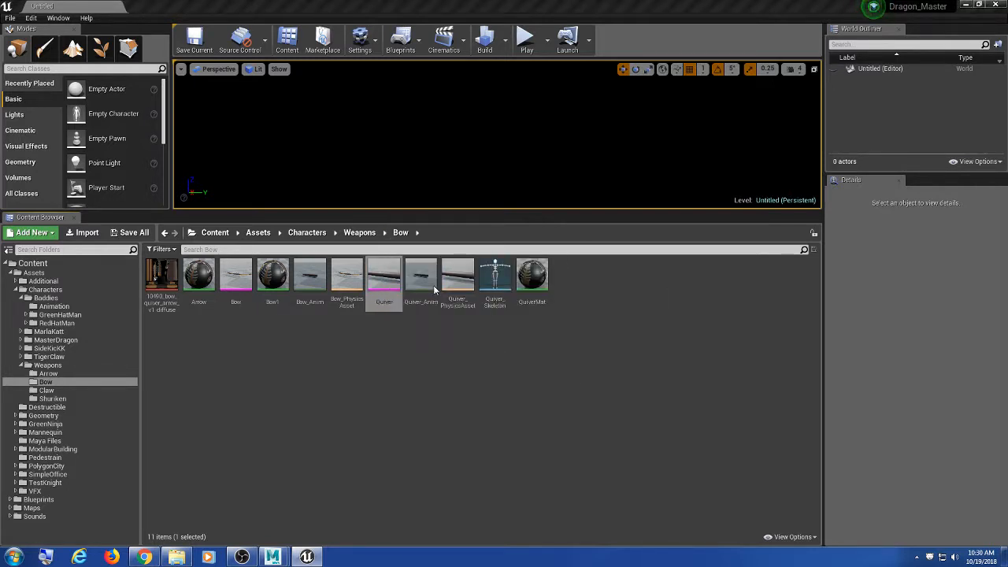
pyautogui.doubleClick(386, 279)
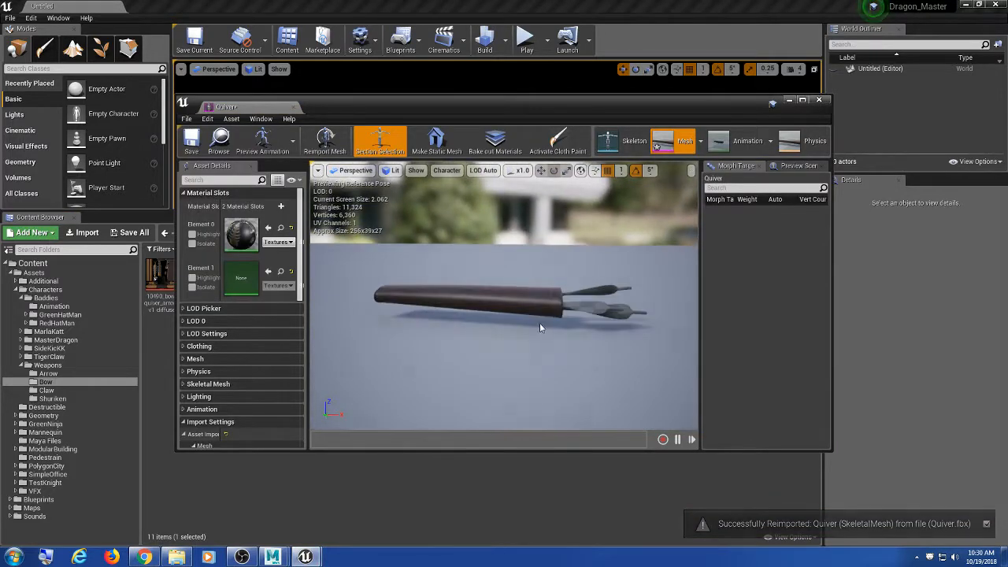
# Step: Dock the Quiver editor into the main window and orbit around the reimported quiver
pyautogui.moveTo(237, 107); pyautogui.dragTo(169, 7)
pyautogui.keyDown('alt'); pyautogui.moveTo(591, 278); pyautogui.dragTo(595, 413); pyautogui.keyUp('alt')
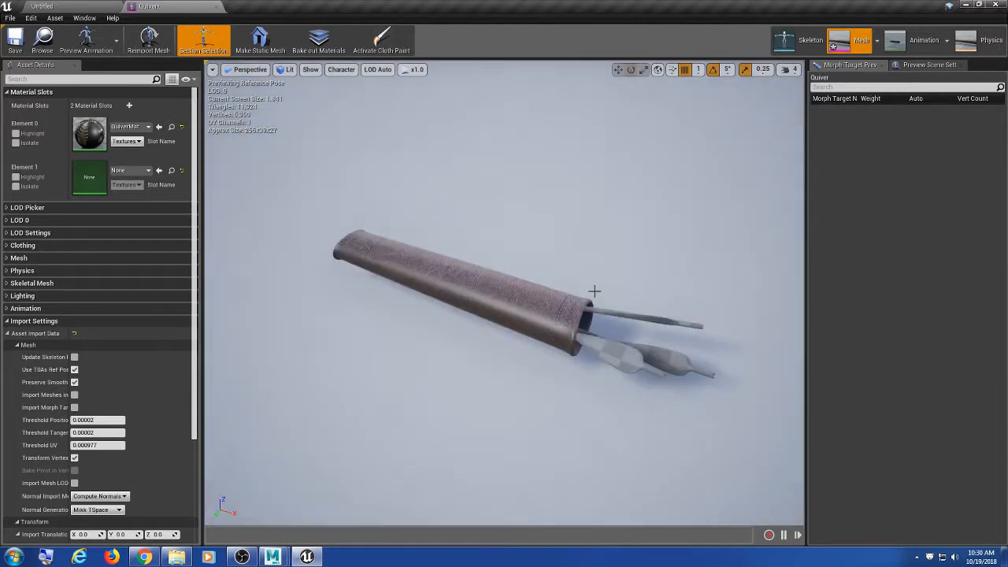
pyautogui.keyDown('alt'); pyautogui.moveTo(595, 291); pyautogui.dragTo(611, 319); pyautogui.keyUp('alt')
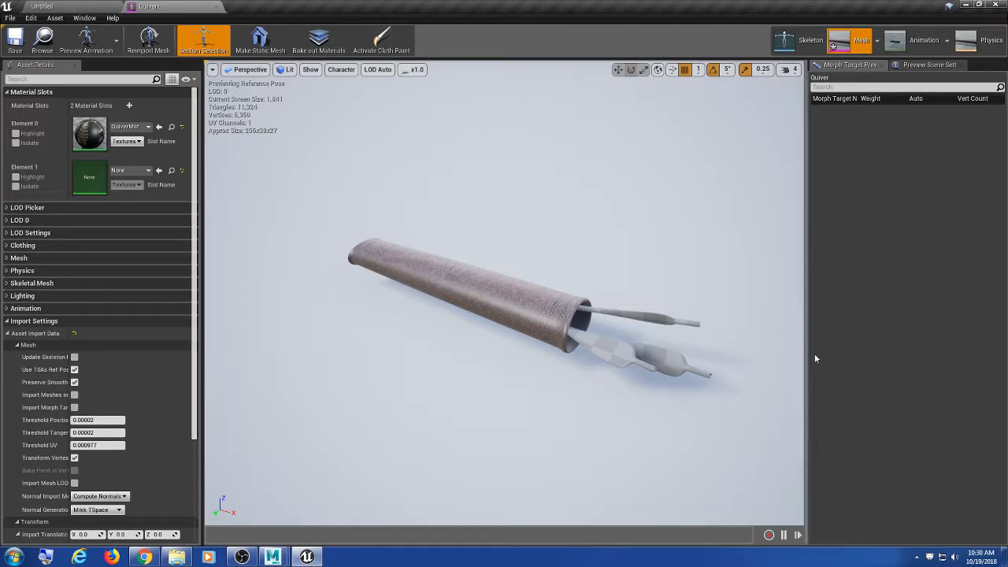
pyautogui.moveTo(690, 376); pyautogui.dragTo(697, 381)
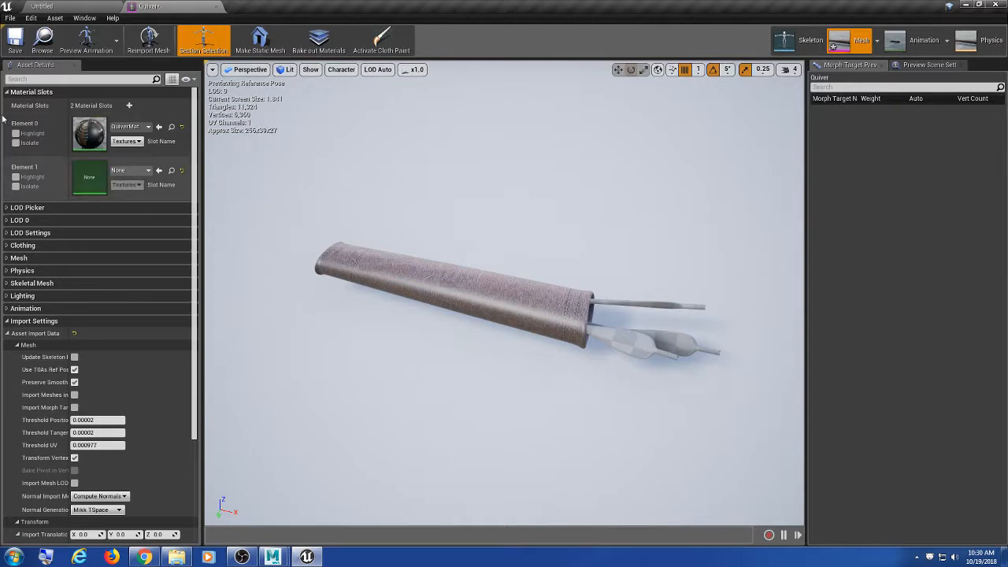
# Step: Assign QuiverMat to the Element 1 slot, then save and close the Quiver asset
pyautogui.click(128, 171)
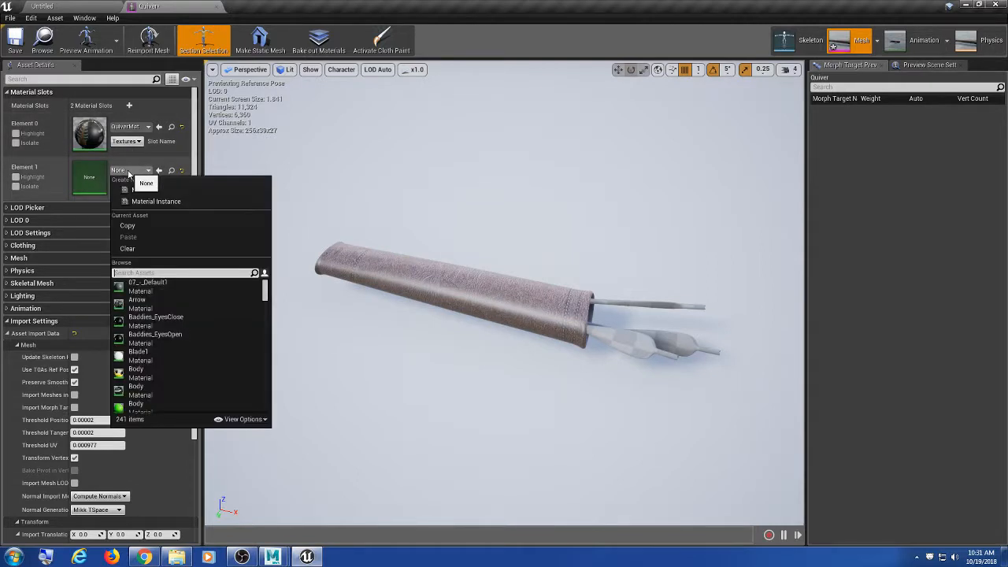
pyautogui.write('qui')
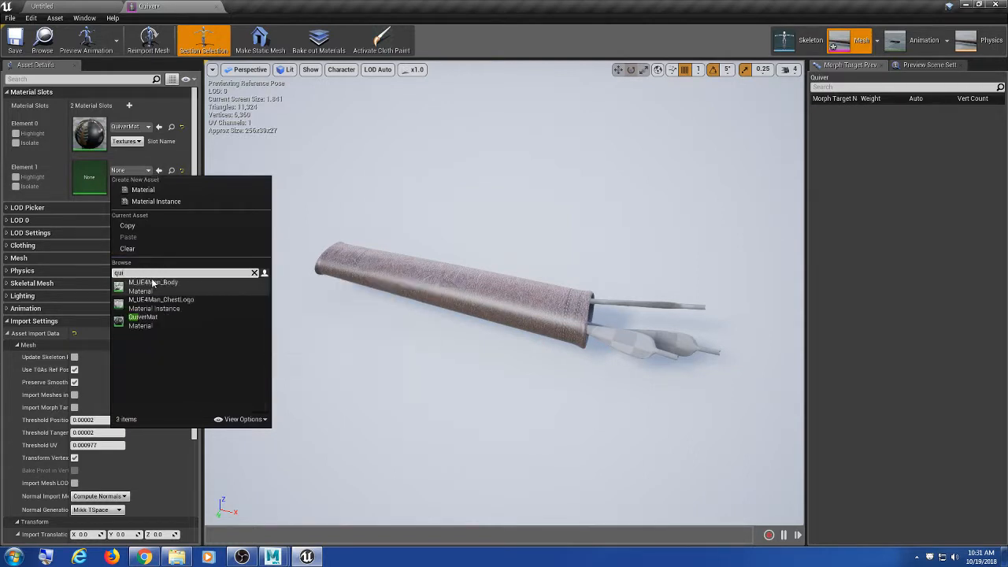
pyautogui.write('ver')
pyautogui.click(155, 286)
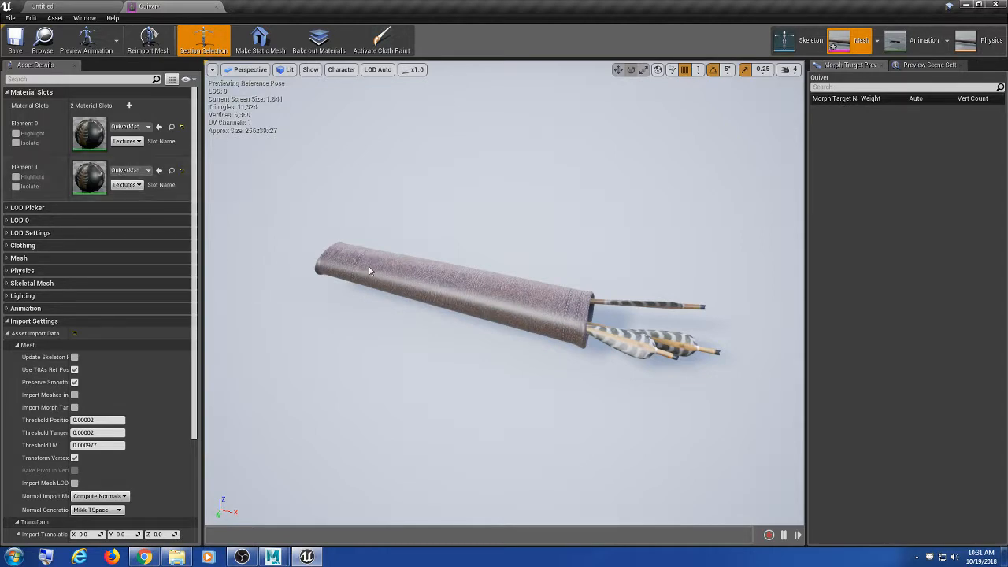
pyautogui.keyDown('alt'); pyautogui.moveTo(446, 261); pyautogui.dragTo(370, 260); pyautogui.keyUp('alt')
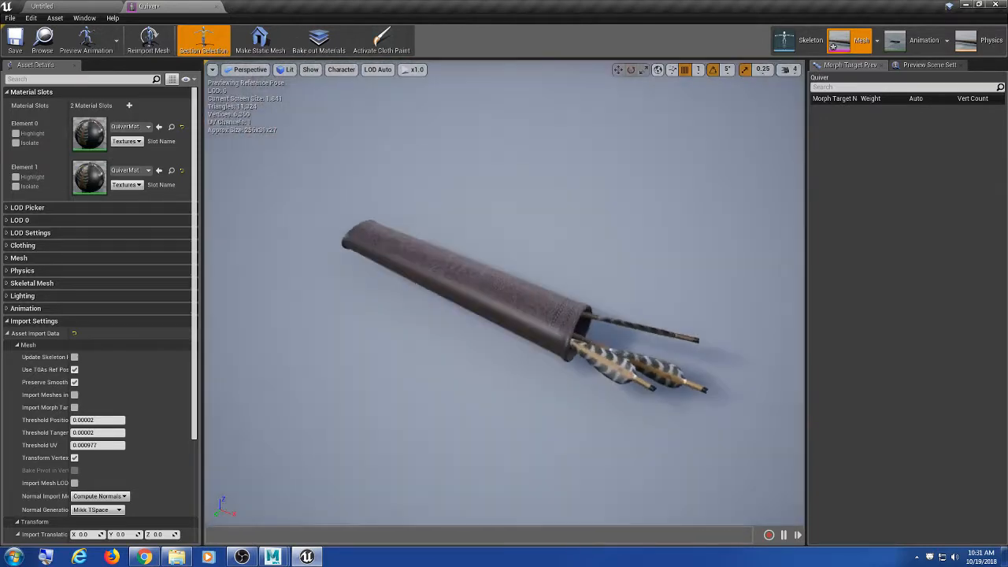
pyautogui.click(16, 40)
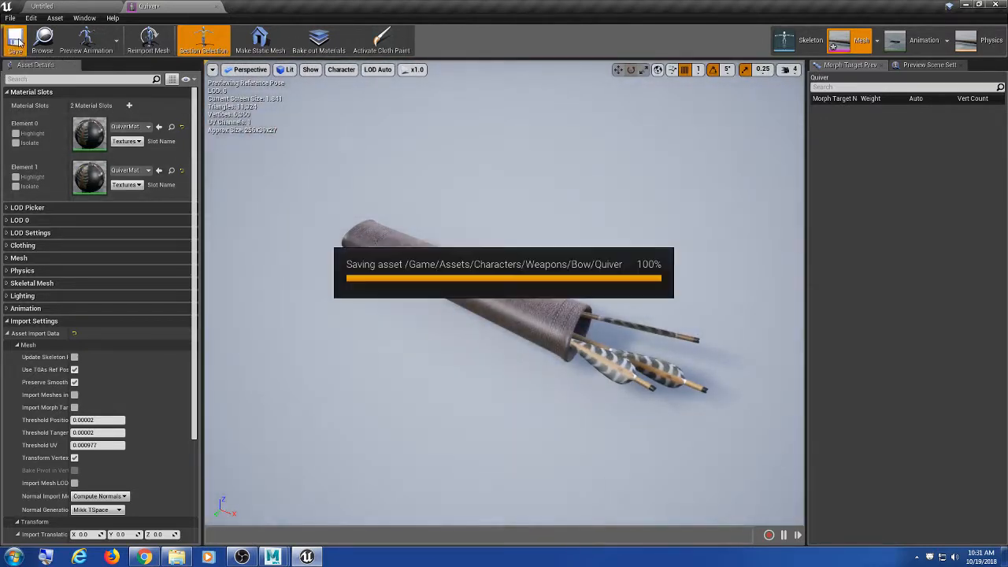
pyautogui.click(219, 7)
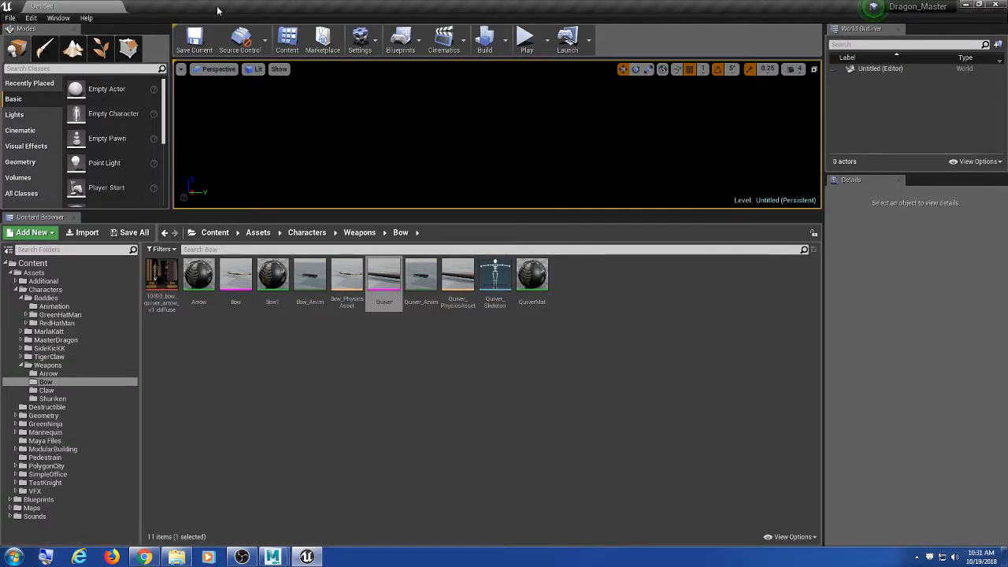
# Step: Open the ClimeOnTop animation from Characters/Baddies/Animation and orbit its preview
pyautogui.click(67, 291)
pyautogui.click(67, 300)
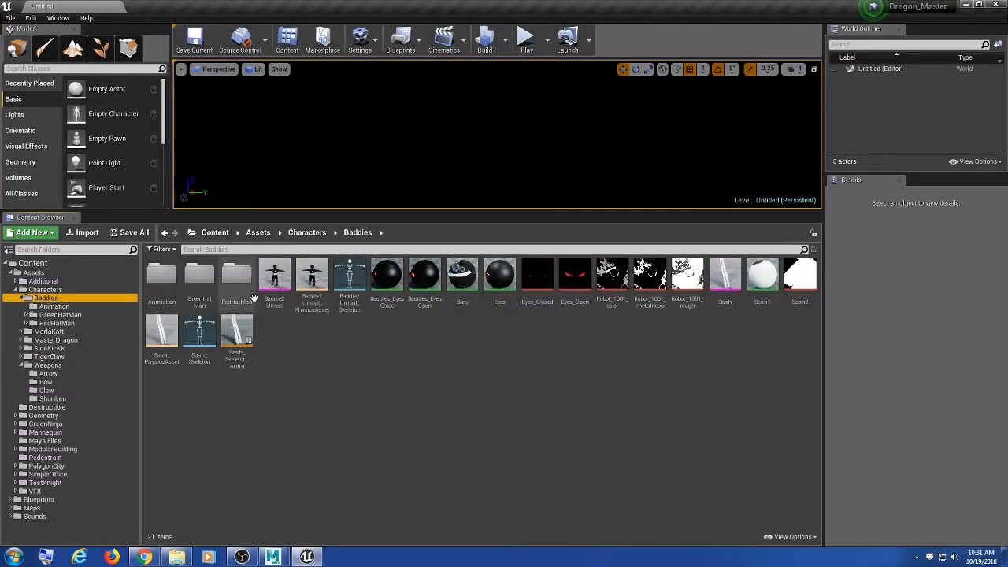
pyautogui.doubleClick(161, 276)
pyautogui.doubleClick(352, 291)
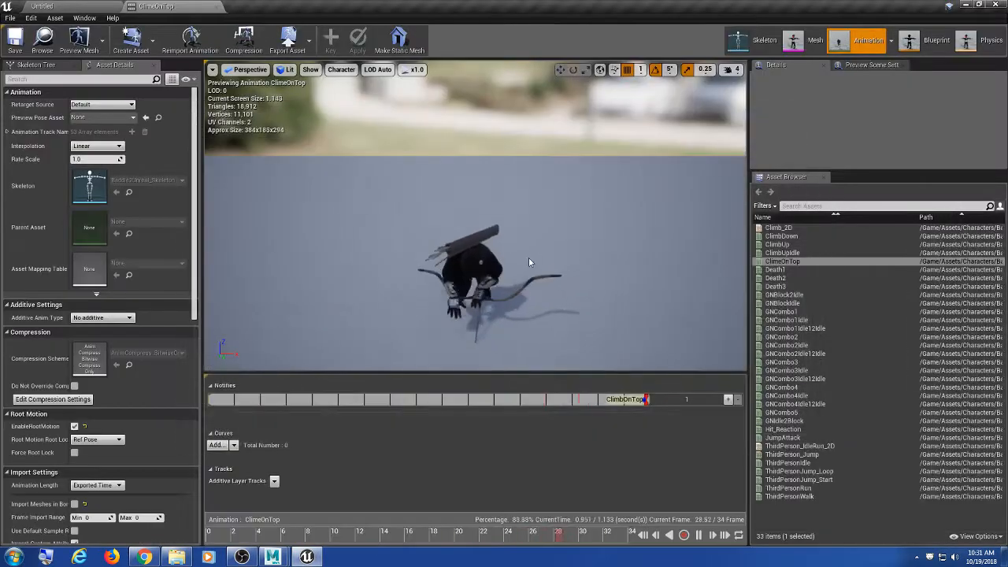
pyautogui.keyDown('alt'); pyautogui.moveTo(530, 262); pyautogui.dragTo(284, 296); pyautogui.keyUp('alt')
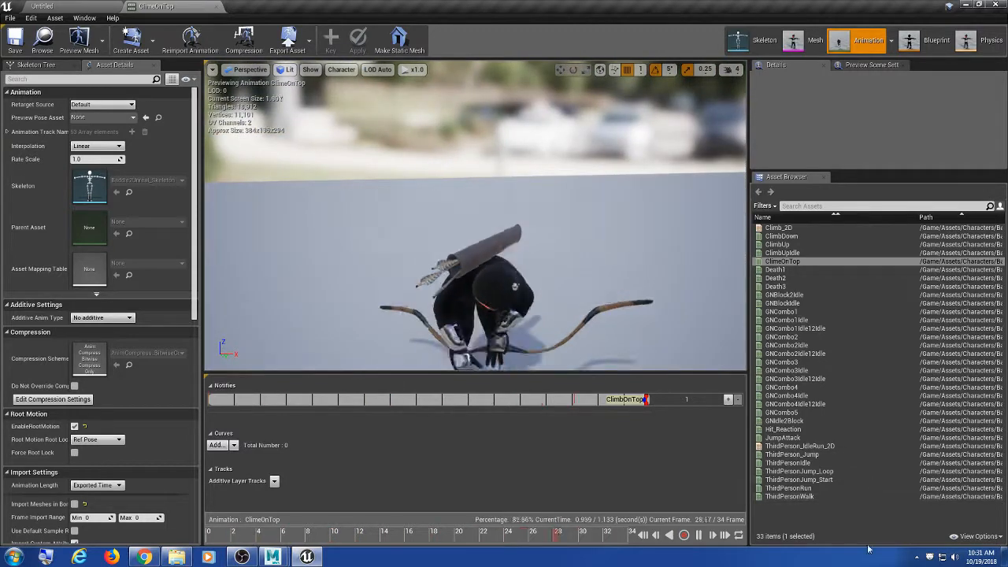
# Step: Open ThirdPersonIdle and orbit to see the quiver on the character's back
pyautogui.doubleClick(787, 463)
pyautogui.keyDown('alt'); pyautogui.moveTo(603, 273); pyautogui.dragTo(449, 240); pyautogui.keyUp('alt')
pyautogui.keyDown('alt'); pyautogui.moveTo(315, 272); pyautogui.dragTo(279, 276); pyautogui.keyUp('alt')
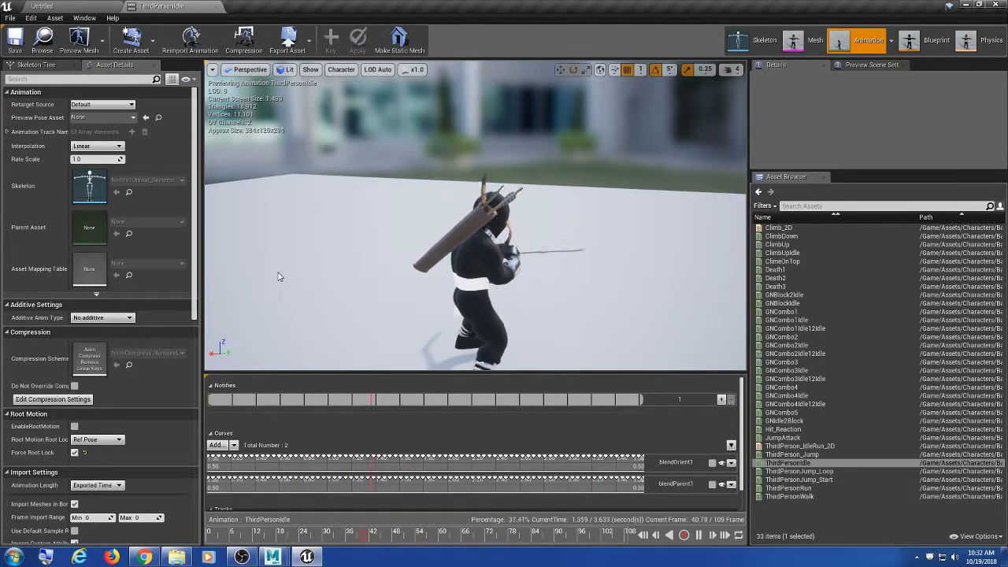
pyautogui.keyDown('alt'); pyautogui.moveTo(596, 277); pyautogui.dragTo(488, 211); pyautogui.keyUp('alt')
pyautogui.scroll(8, 385, 221)
pyautogui.scroll(-6, 342, 209)
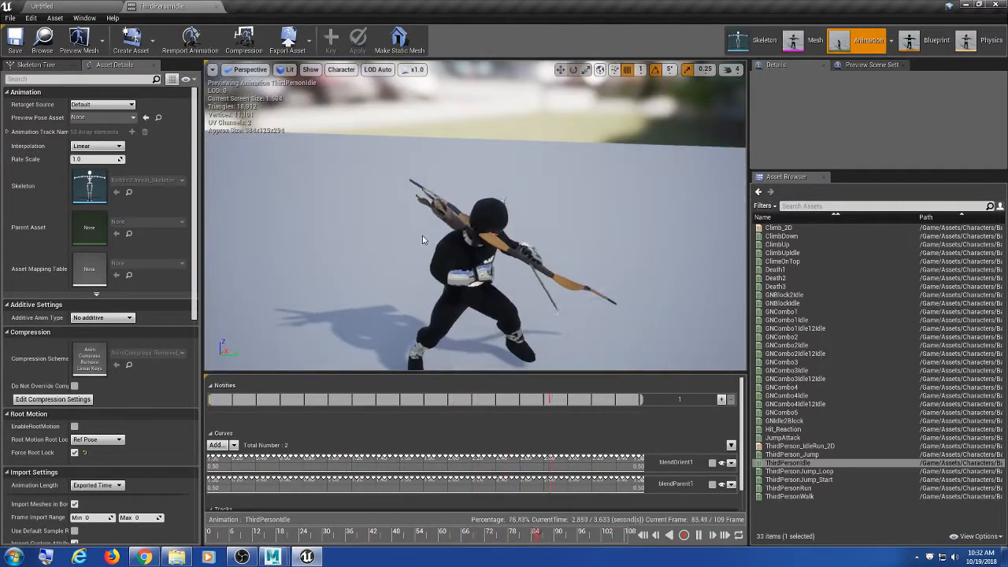
pyautogui.keyDown('alt'); pyautogui.moveTo(488, 211); pyautogui.dragTo(486, 161, button='middle'); pyautogui.keyUp('alt')
pyautogui.keyDown('alt'); pyautogui.moveTo(487, 161); pyautogui.dragTo(534, 254); pyautogui.keyUp('alt')
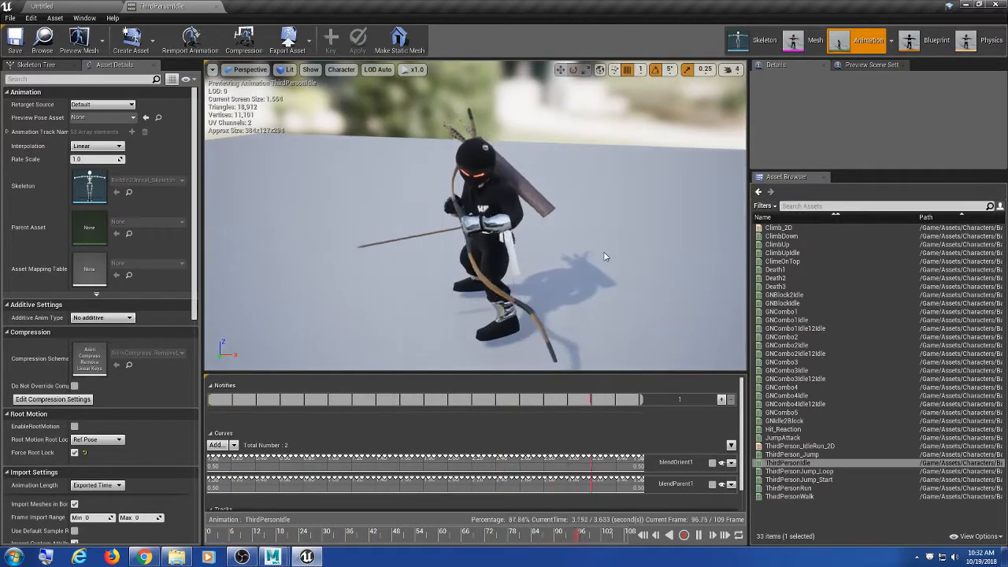
pyautogui.moveTo(606, 256)
pyautogui.keyDown('alt'); pyautogui.mouseDown()
pyautogui.moveTo(551, 234)
pyautogui.moveTo(501, 231)
pyautogui.moveTo(604, 242)
pyautogui.mouseUp(); pyautogui.keyUp('alt')
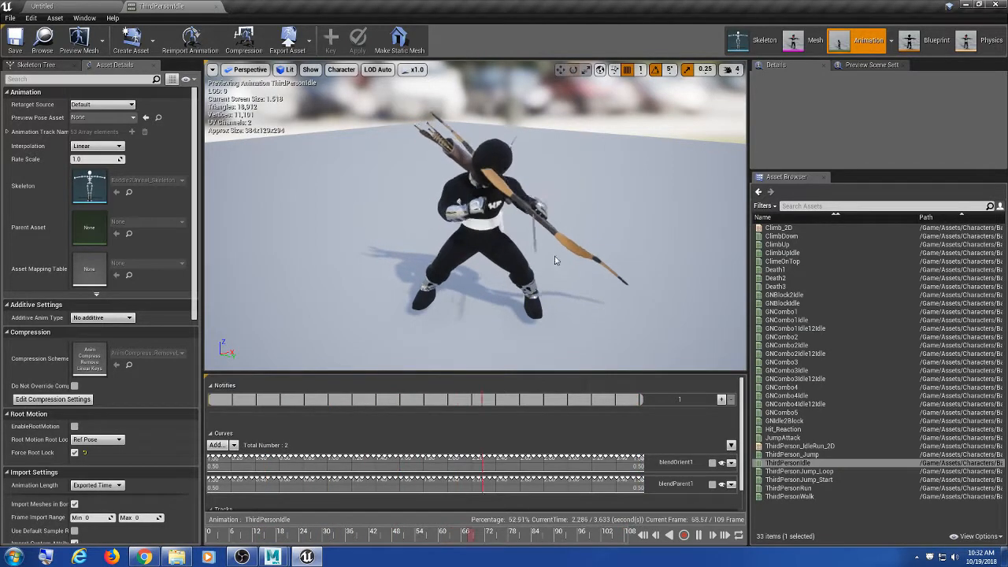
pyautogui.keyDown('alt'); pyautogui.moveTo(557, 260); pyautogui.dragTo(553, 303); pyautogui.keyUp('alt')
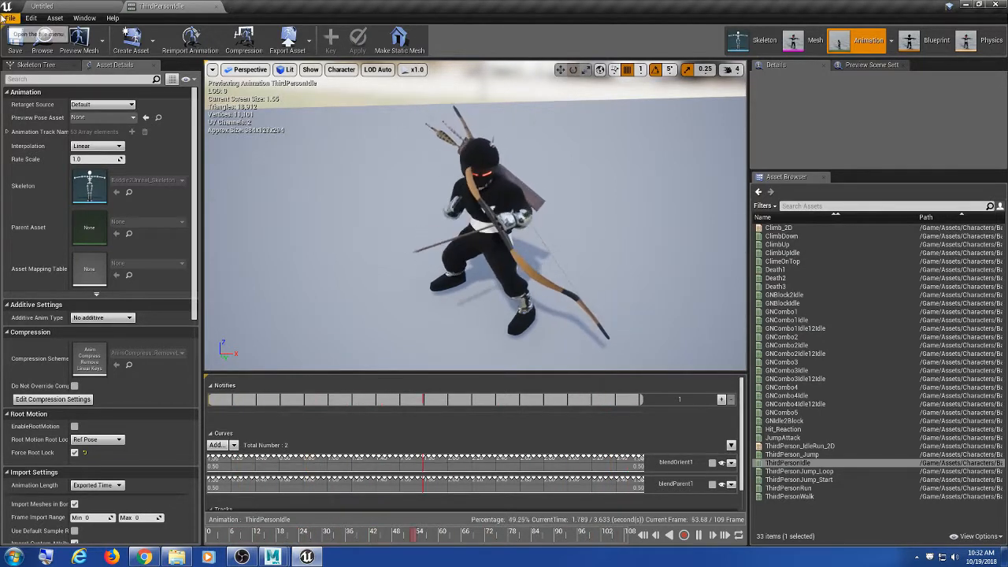
pyautogui.keyDown('alt'); pyautogui.moveTo(626, 240); pyautogui.dragTo(394, 204); pyautogui.keyUp('alt')
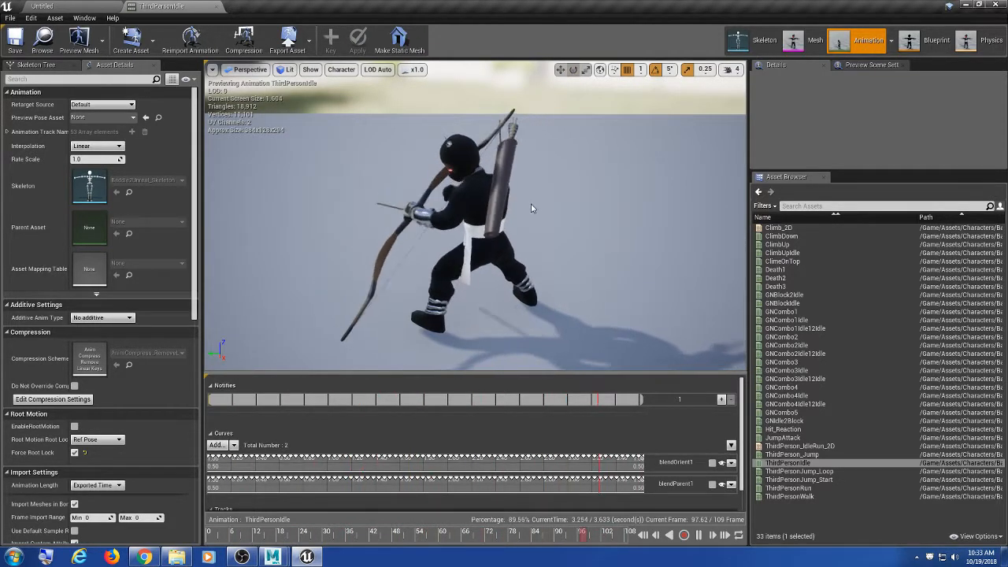
pyautogui.keyDown('alt'); pyautogui.moveTo(533, 208); pyautogui.dragTo(567, 211); pyautogui.keyUp('alt')
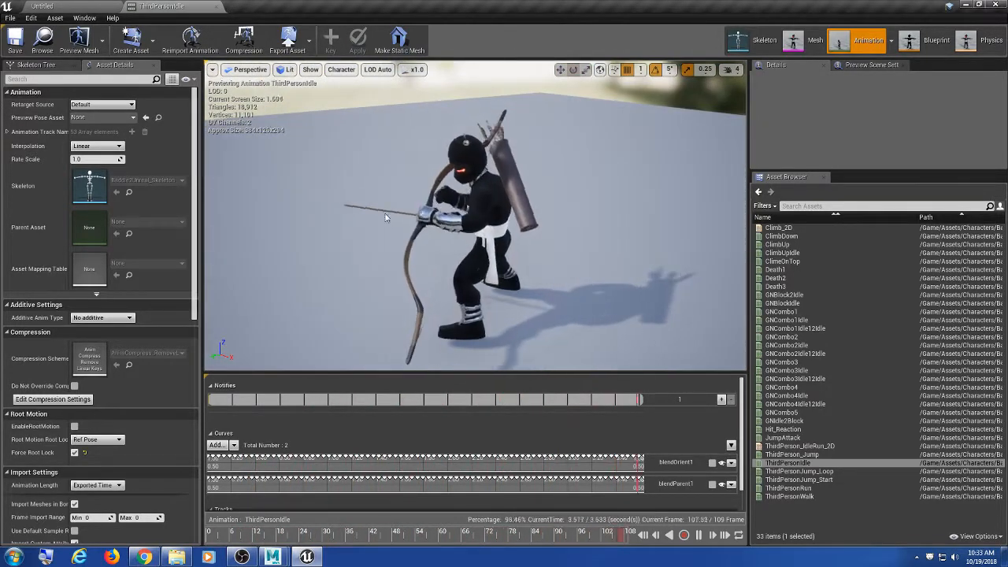
pyautogui.scroll(1, 470, 216)
pyautogui.scroll(-1, 471, 216)
pyautogui.moveTo(470, 216)
pyautogui.keyDown('alt'); pyautogui.mouseDown()
pyautogui.moveTo(536, 219)
pyautogui.moveTo(701, 182)
pyautogui.moveTo(472, 214)
pyautogui.mouseUp(); pyautogui.keyUp('alt')
pyautogui.scroll(4, 422, 222)
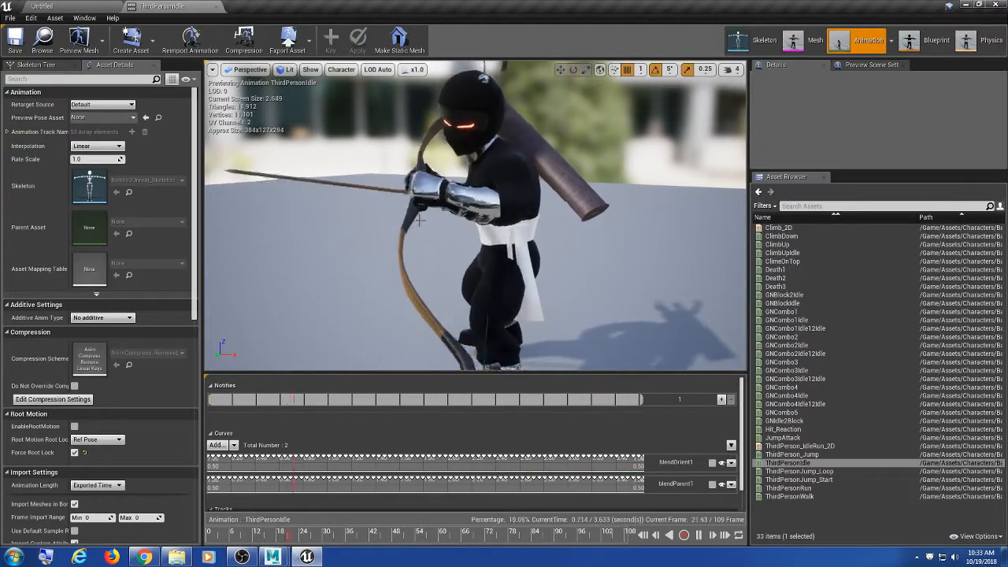
pyautogui.moveTo(455, 212)
pyautogui.keyDown('alt'); pyautogui.mouseDown()
pyautogui.moveTo(573, 227)
pyautogui.moveTo(461, 209)
pyautogui.mouseUp(); pyautogui.keyUp('alt')
pyautogui.scroll(-5, 542, 217)
pyautogui.keyDown('alt'); pyautogui.moveTo(593, 197); pyautogui.dragTo(593, 212); pyautogui.keyUp('alt')
pyautogui.keyDown('alt'); pyautogui.moveTo(593, 211); pyautogui.dragTo(592, 231, button='middle'); pyautogui.keyUp('alt')
pyautogui.keyDown('alt'); pyautogui.moveTo(592, 232); pyautogui.dragTo(639, 232, button='right'); pyautogui.keyUp('alt')
pyautogui.keyDown('alt'); pyautogui.moveTo(504, 228); pyautogui.dragTo(457, 222); pyautogui.keyUp('alt')
pyautogui.keyDown('alt'); pyautogui.moveTo(456, 252); pyautogui.dragTo(415, 252, button='right'); pyautogui.keyUp('alt')
pyautogui.moveTo(414, 252)
pyautogui.keyDown('alt'); pyautogui.mouseDown(button='middle')
pyautogui.moveTo(416, 281)
pyautogui.moveTo(419, 261)
pyautogui.mouseUp(button='middle'); pyautogui.keyUp('alt')
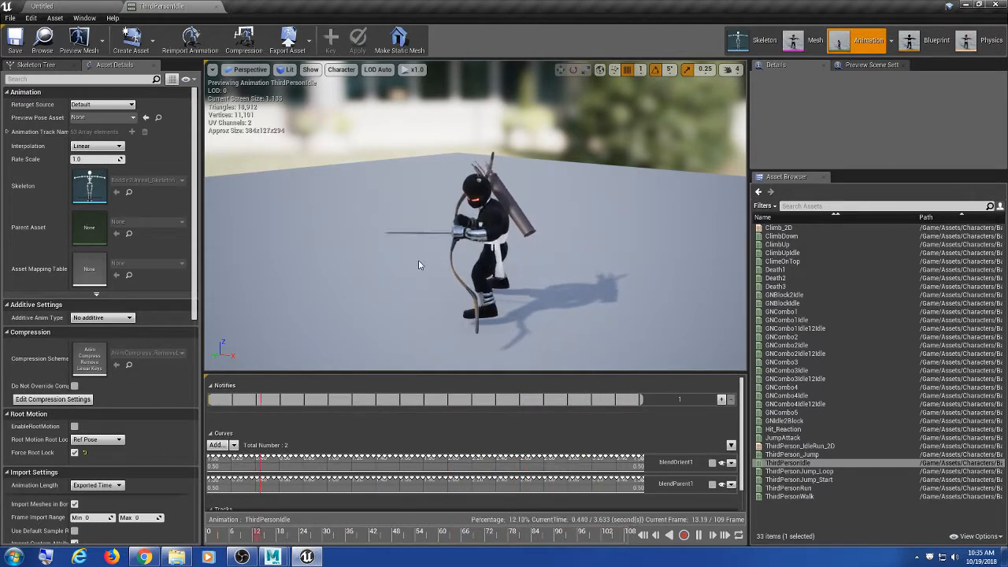
# Step: Reopen ThirdPersonIdle for another look at the character, then switch back to Maya
pyautogui.click(214, 7)
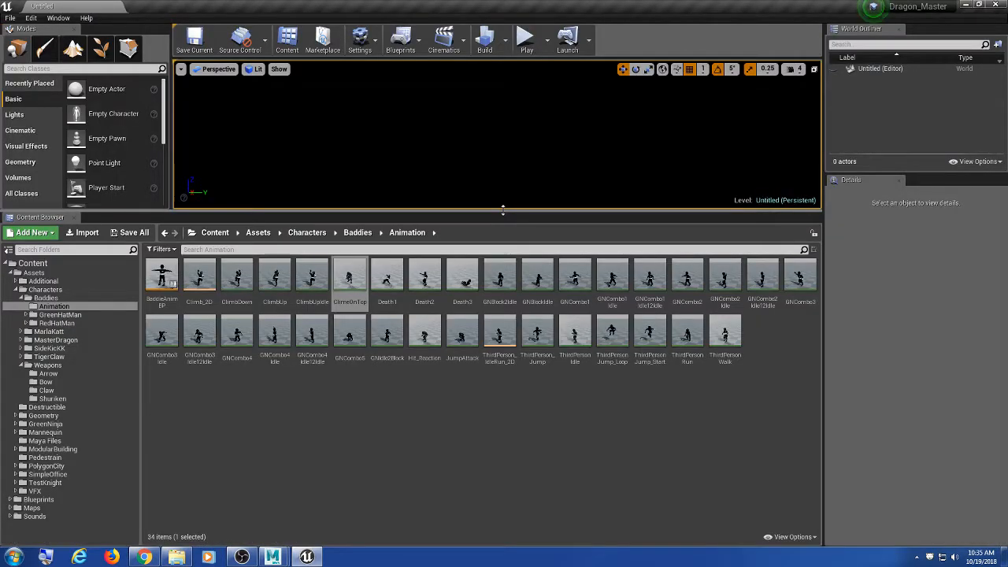
pyautogui.moveTo(501, 211); pyautogui.dragTo(495, 229)
pyautogui.click(649, 451)
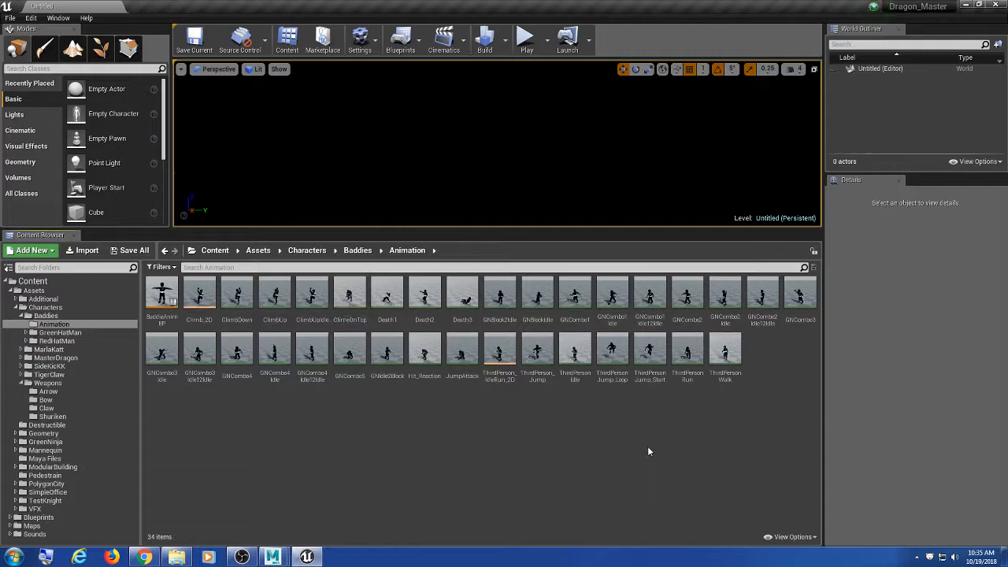
pyautogui.doubleClick(573, 357)
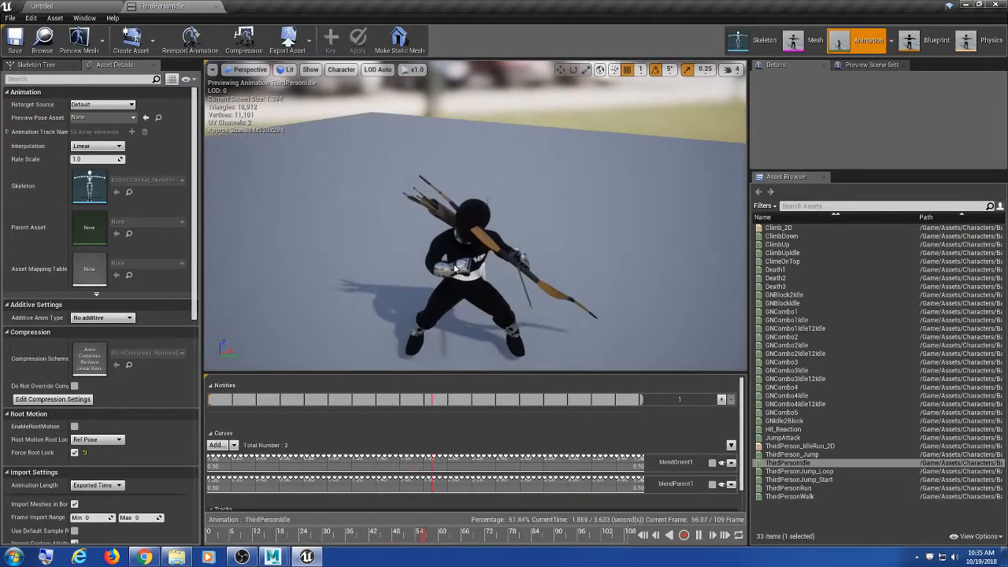
pyautogui.moveTo(455, 267); pyautogui.dragTo(448, 248, button='middle')
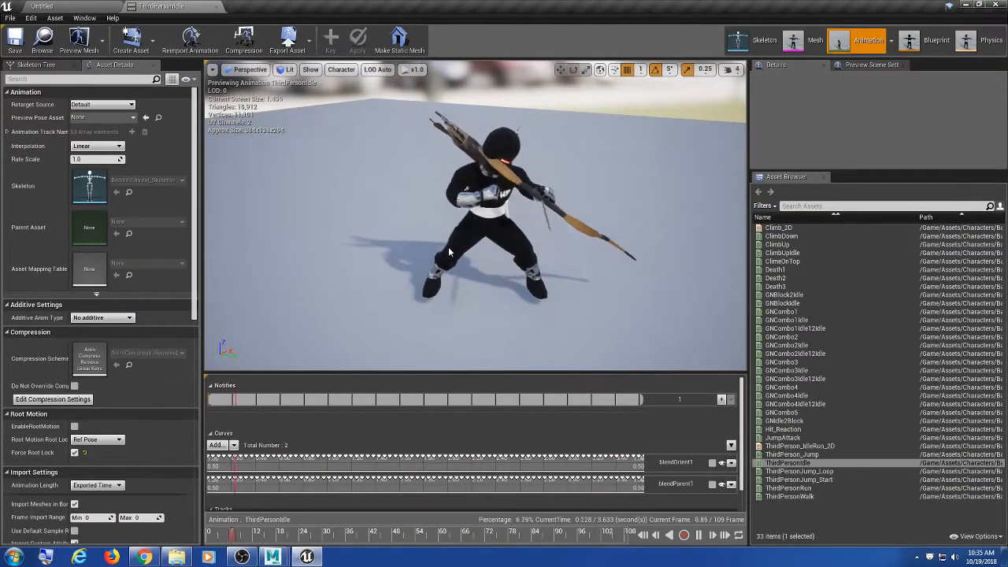
pyautogui.keyDown('alt'); pyautogui.moveTo(582, 235); pyautogui.dragTo(582, 209); pyautogui.keyUp('alt')
pyautogui.scroll(5, 581, 207)
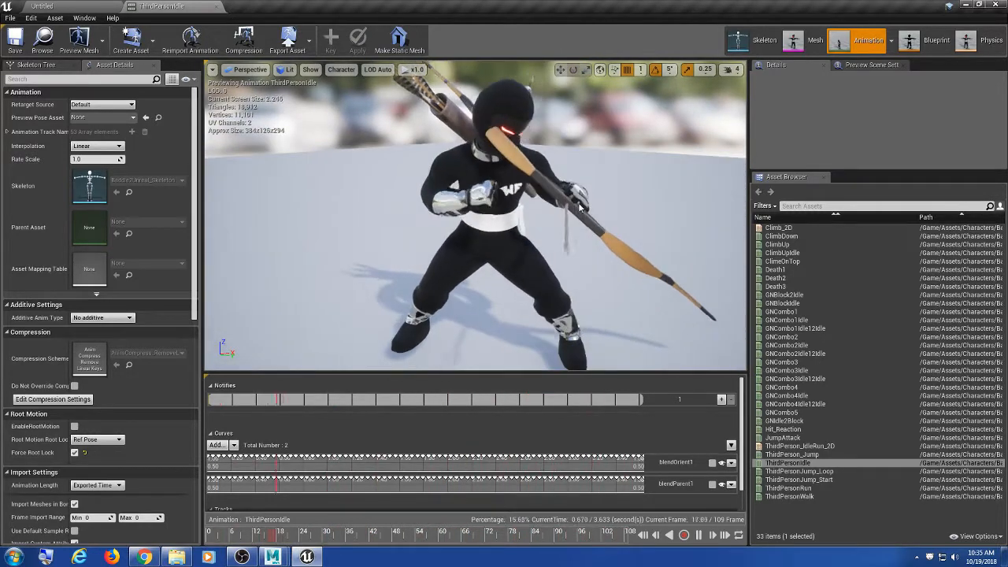
pyautogui.scroll(-3, 580, 206)
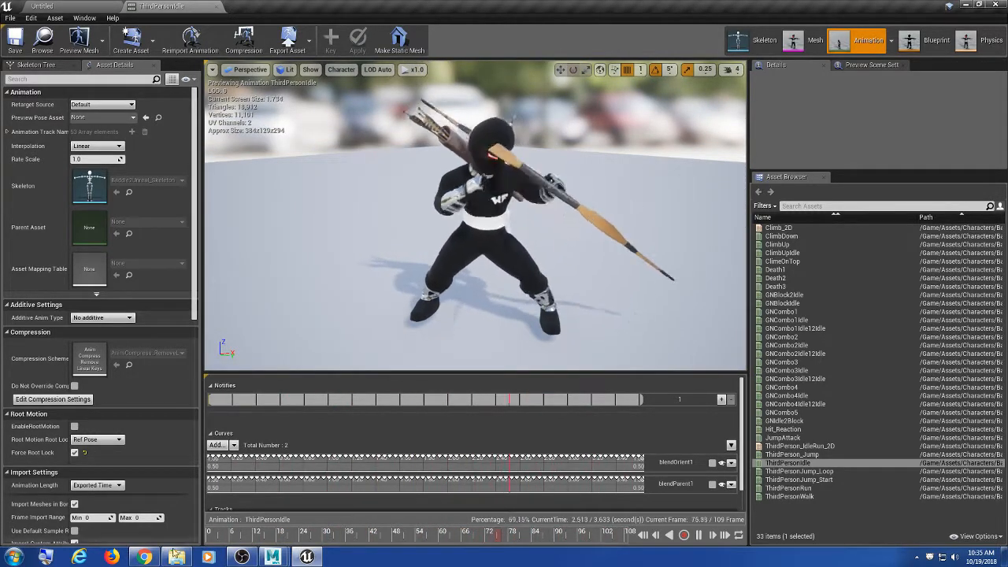
pyautogui.click(272, 556)
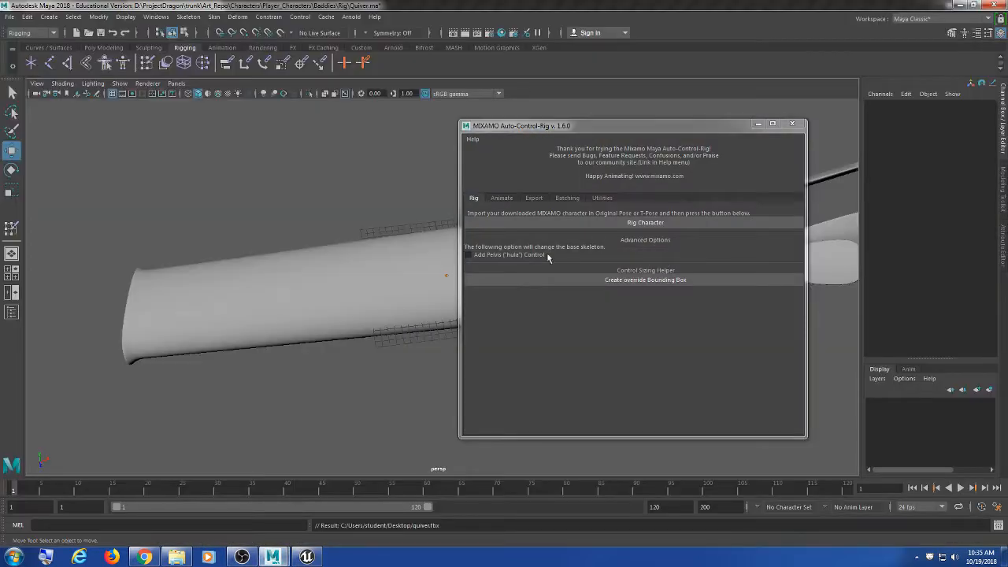
# Step: Minimize the Mixamo window and start Open Scene, browsing to D:\ProjectDragon\trunk\Art_Repo
pyautogui.click(757, 124)
pyautogui.click(10, 16)
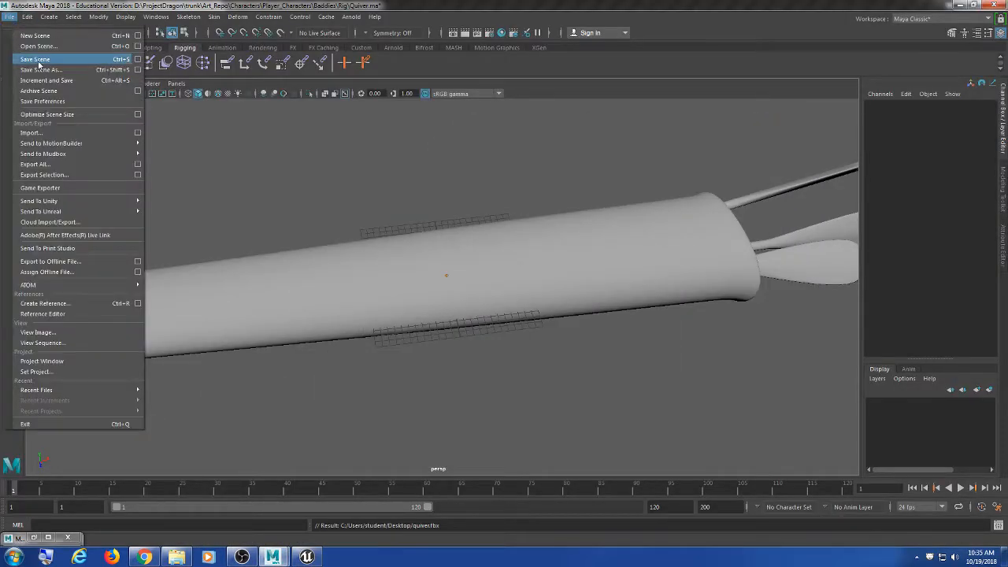
pyautogui.click(37, 45)
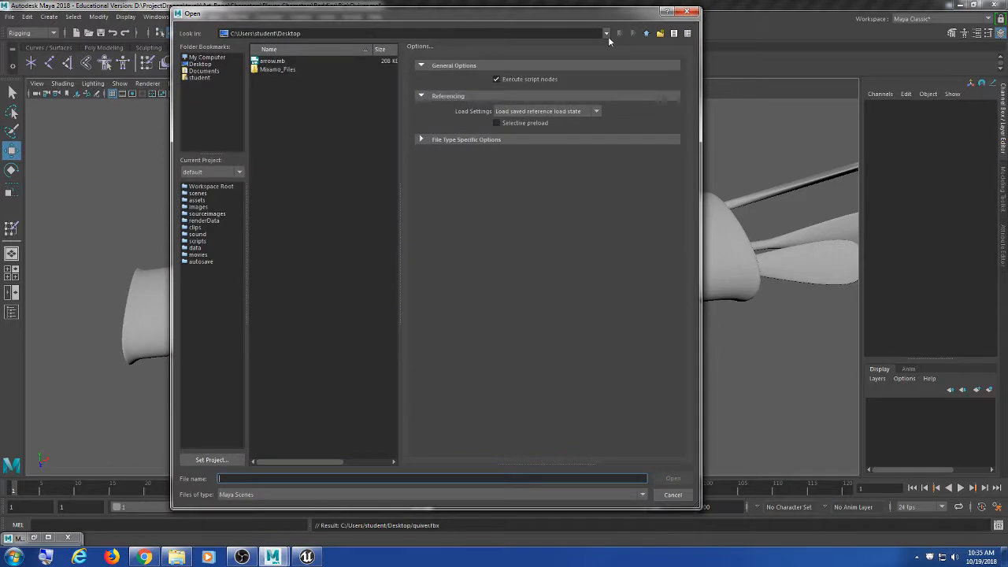
pyautogui.click(646, 33)
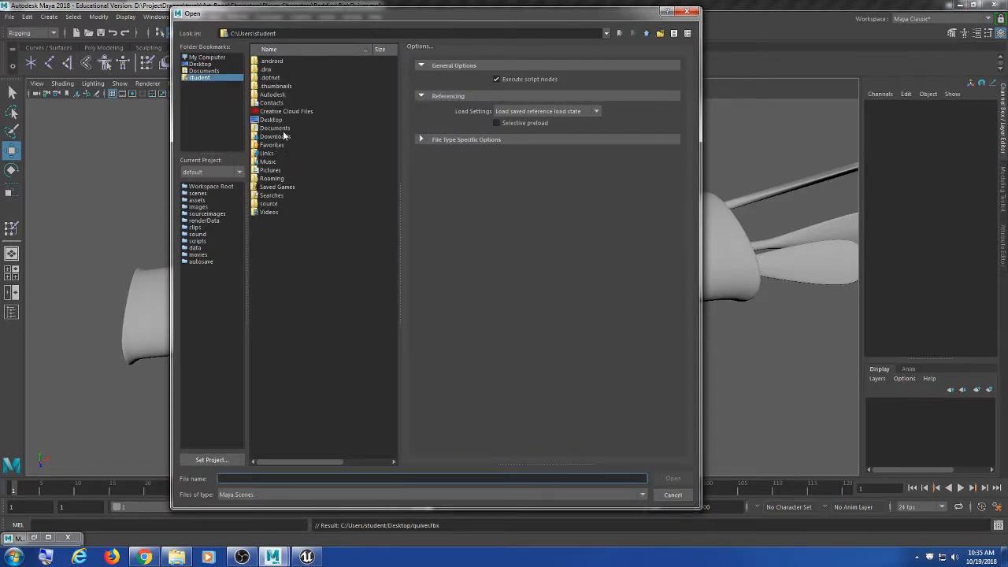
pyautogui.click(210, 58)
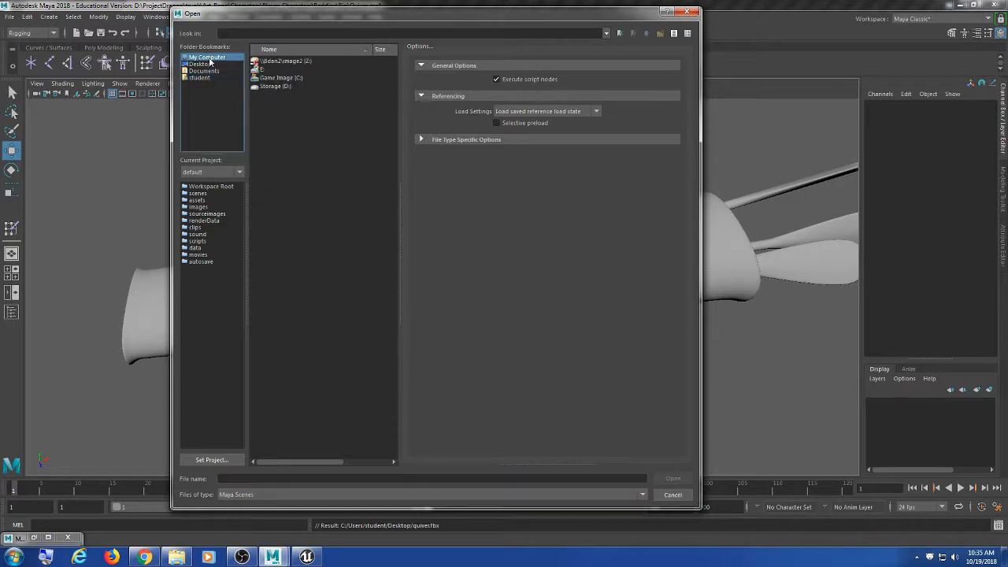
pyautogui.doubleClick(285, 87)
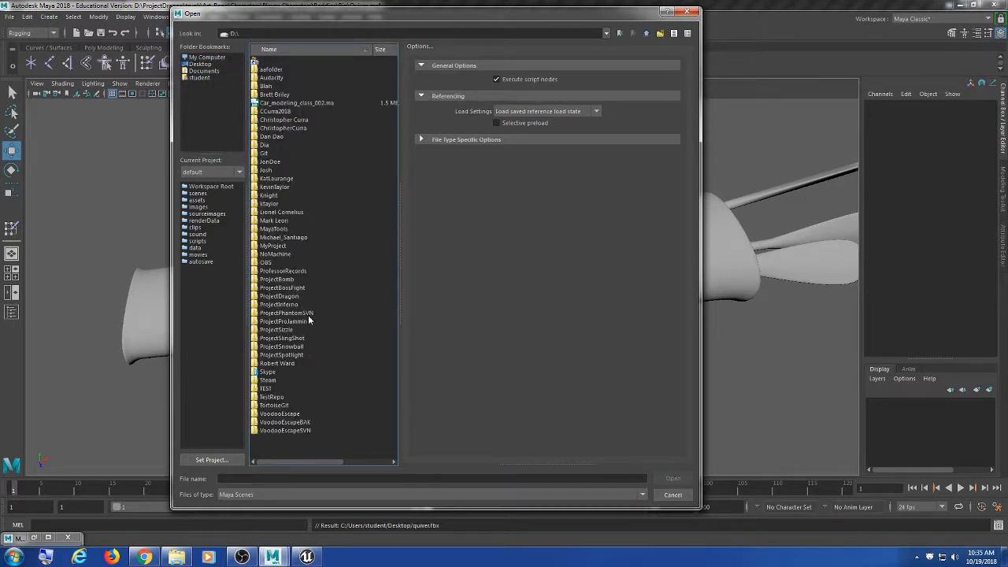
pyautogui.doubleClick(280, 296)
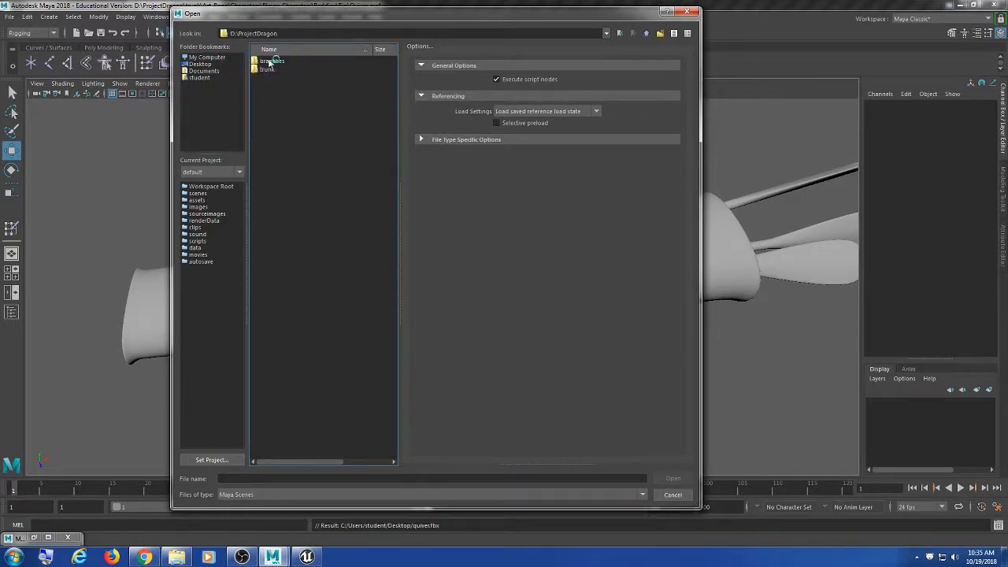
pyautogui.click(271, 61)
pyautogui.doubleClick(267, 69)
pyautogui.click(270, 69)
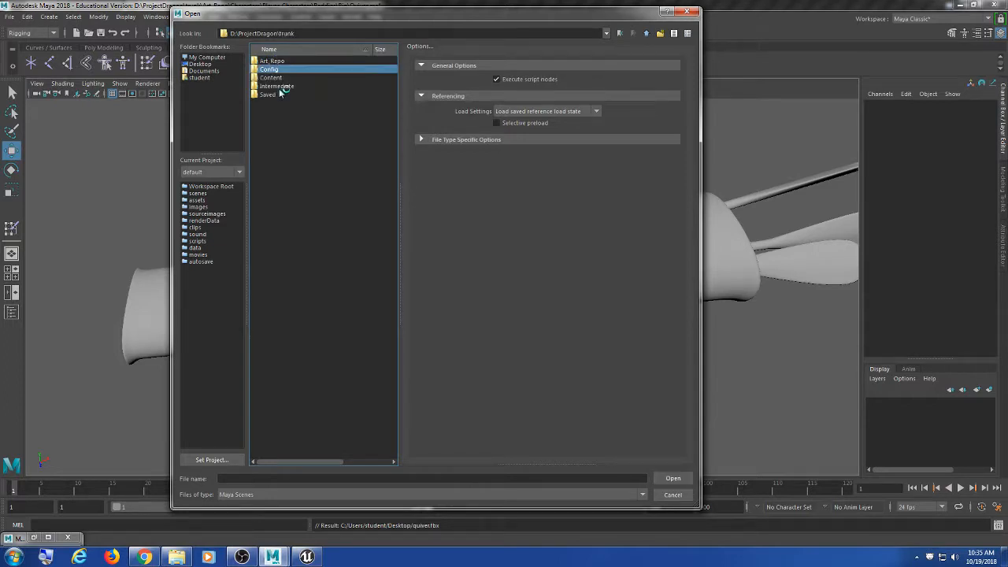
pyautogui.doubleClick(276, 63)
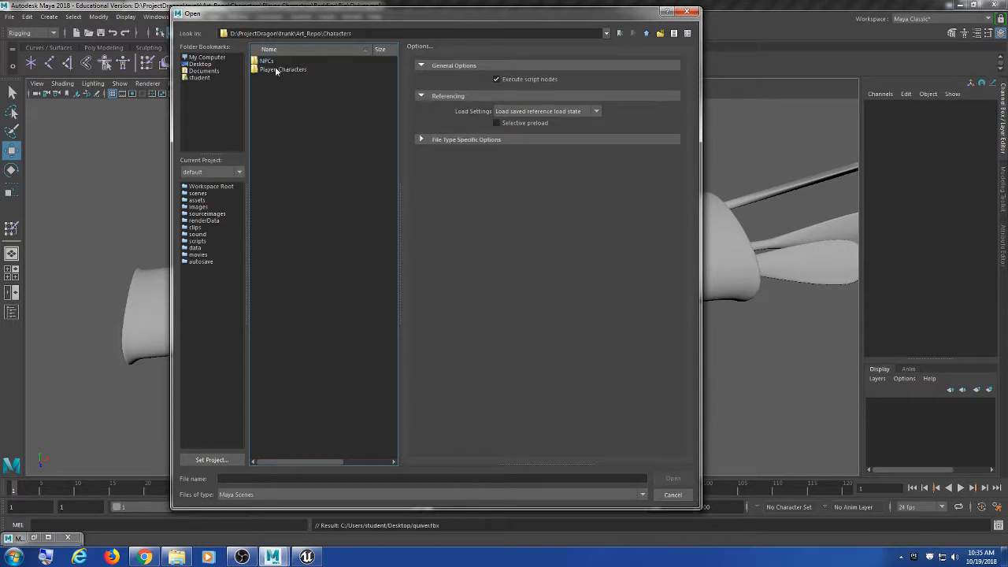
# Step: Open BowBaddieIdle.ma from Player_Characters/Baddies/Animation, discarding the quiver scene's changes
pyautogui.doubleClick(275, 70)
pyautogui.click(275, 64)
pyautogui.doubleClick(278, 62)
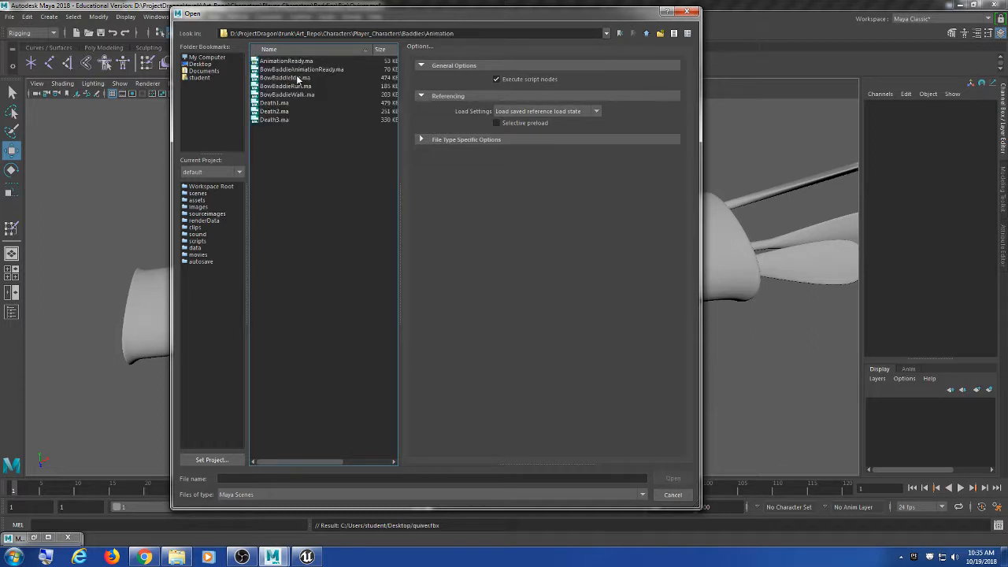
pyautogui.moveTo(305, 16); pyautogui.dragTo(313, 79)
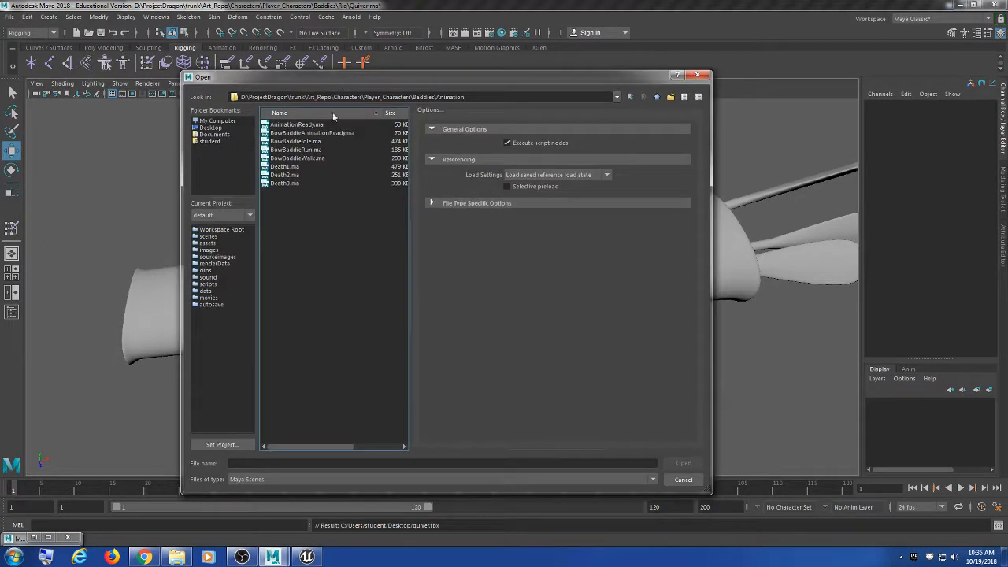
pyautogui.click(317, 142)
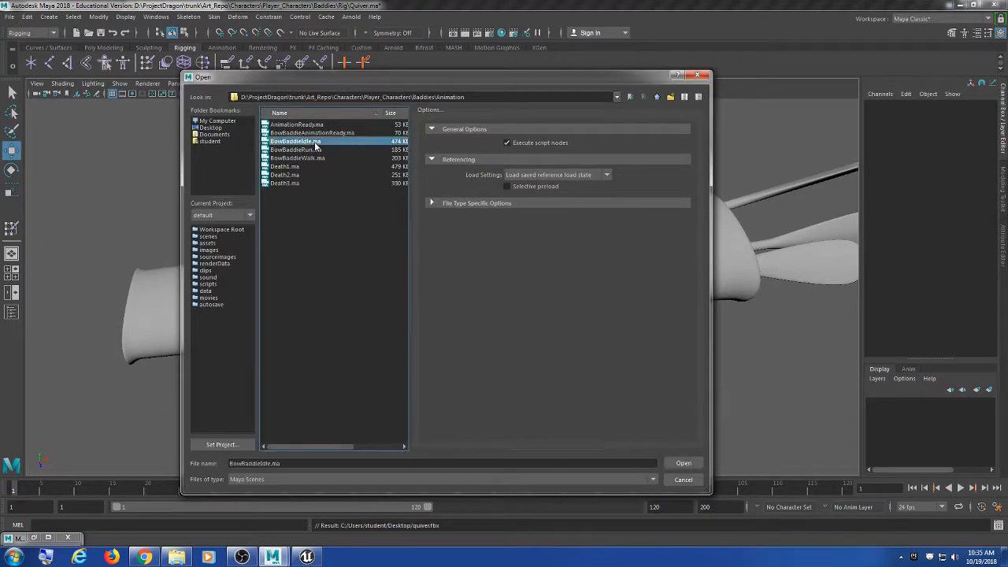
pyautogui.click(685, 464)
pyautogui.click(512, 284)
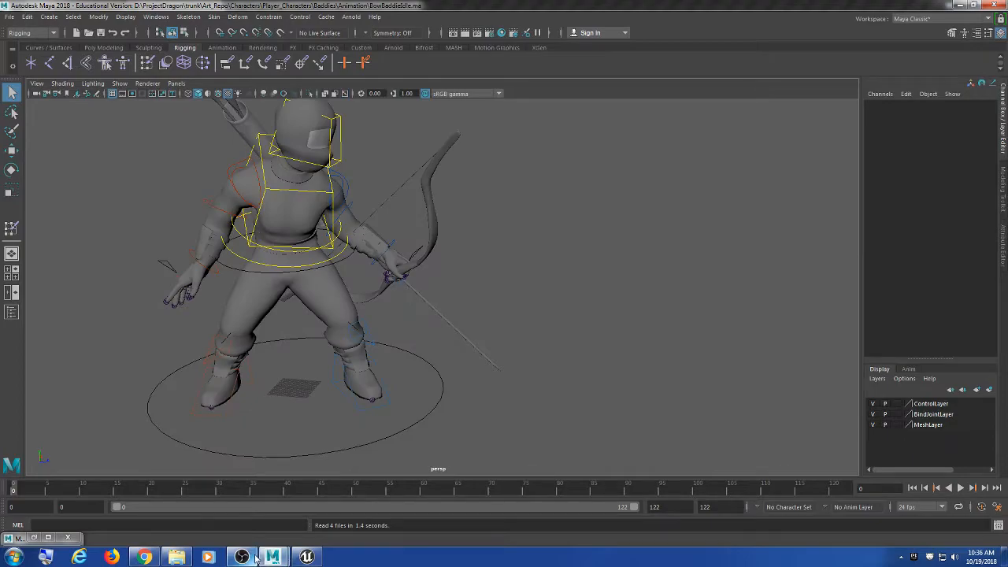
# Step: Return to Maya, orbit around the bow character and jump to frame 61
pyautogui.click(307, 557)
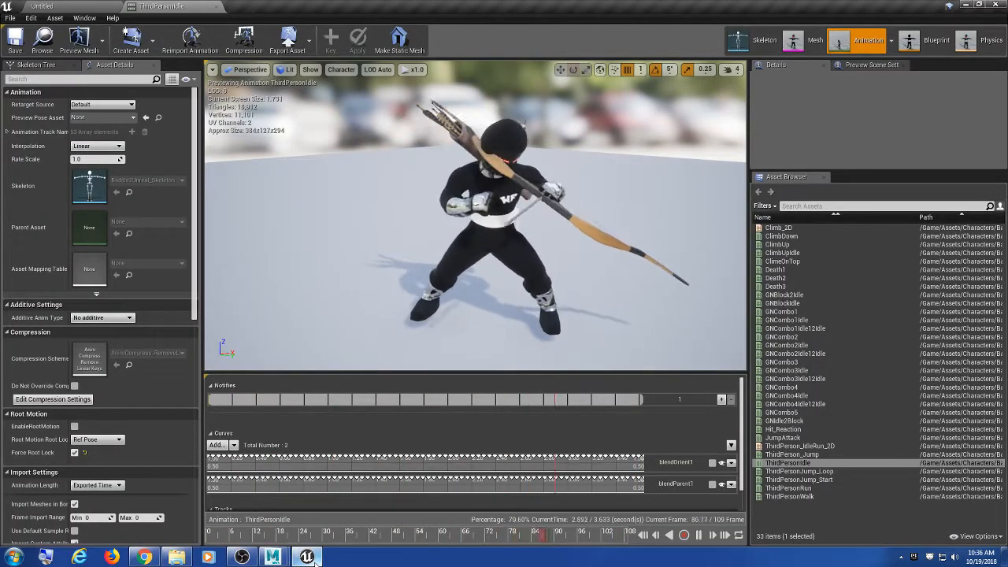
pyautogui.click(307, 556)
pyautogui.keyDown('alt'); pyautogui.moveTo(353, 356); pyautogui.dragTo(369, 349); pyautogui.keyUp('alt')
pyautogui.keyDown('alt'); pyautogui.moveTo(369, 349); pyautogui.dragTo(437, 350, button='middle'); pyautogui.keyUp('alt')
pyautogui.scroll(-3, 438, 350)
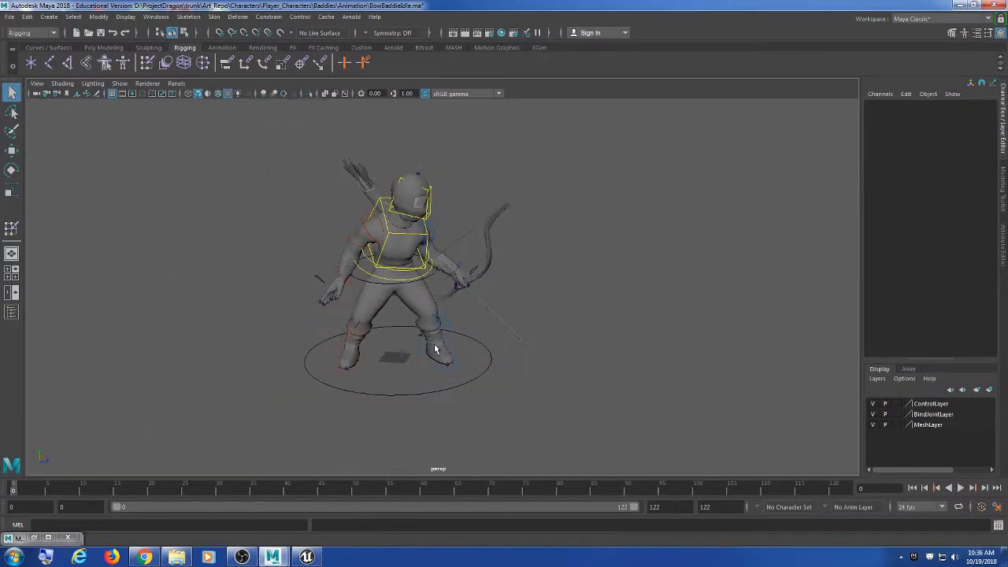
pyautogui.scroll(2, 437, 351)
pyautogui.keyDown('alt'); pyautogui.moveTo(438, 351); pyautogui.dragTo(447, 473); pyautogui.keyUp('alt')
pyautogui.click(430, 487)
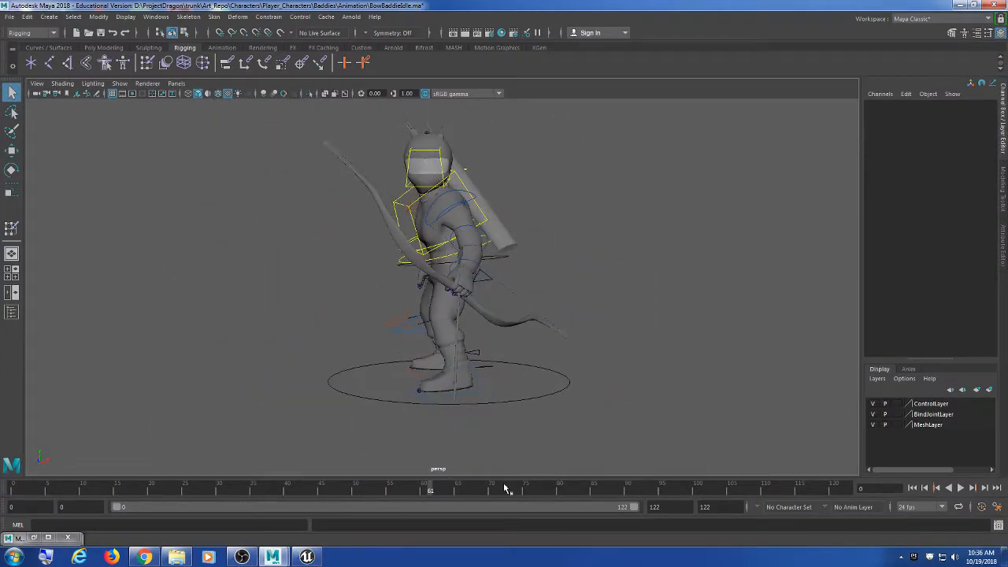
# Step: Play the idle animation with Alt+V, watch it from a front three-quarter view, then stop
pyautogui.hotkey('alt', 'v')
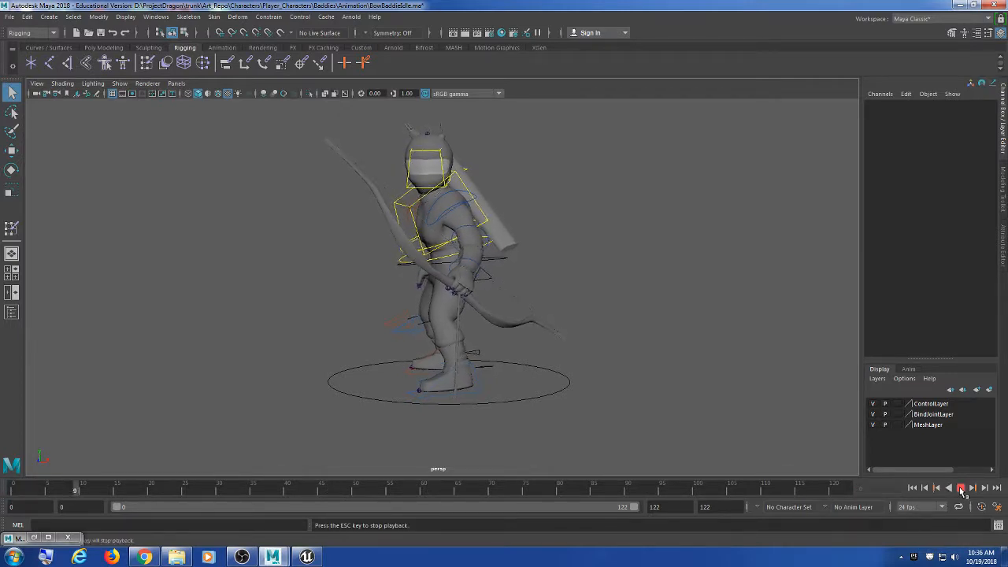
pyautogui.moveTo(617, 338)
pyautogui.keyDown('alt'); pyautogui.mouseDown()
pyautogui.moveTo(520, 335)
pyautogui.moveTo(556, 319)
pyautogui.moveTo(607, 355)
pyautogui.mouseUp(); pyautogui.keyUp('alt')
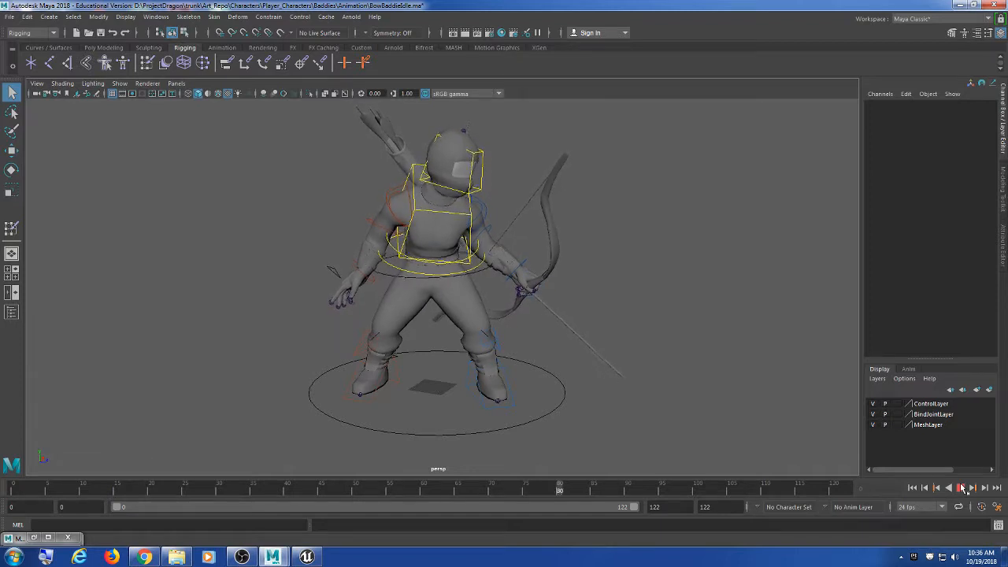
pyautogui.moveTo(861, 378); pyautogui.dragTo(889, 392)
pyautogui.moveTo(677, 292)
pyautogui.keyDown('alt'); pyautogui.mouseDown()
pyautogui.moveTo(387, 288)
pyautogui.moveTo(687, 309)
pyautogui.mouseUp(); pyautogui.keyUp('alt')
pyautogui.scroll(2, 511, 302)
pyautogui.scroll(-2, 511, 303)
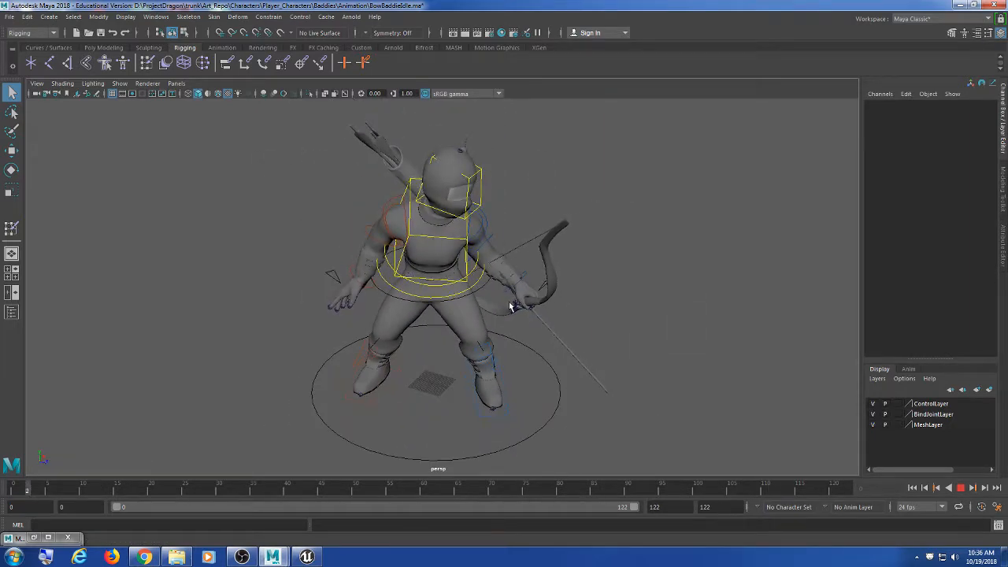
pyautogui.scroll(-3, 509, 303)
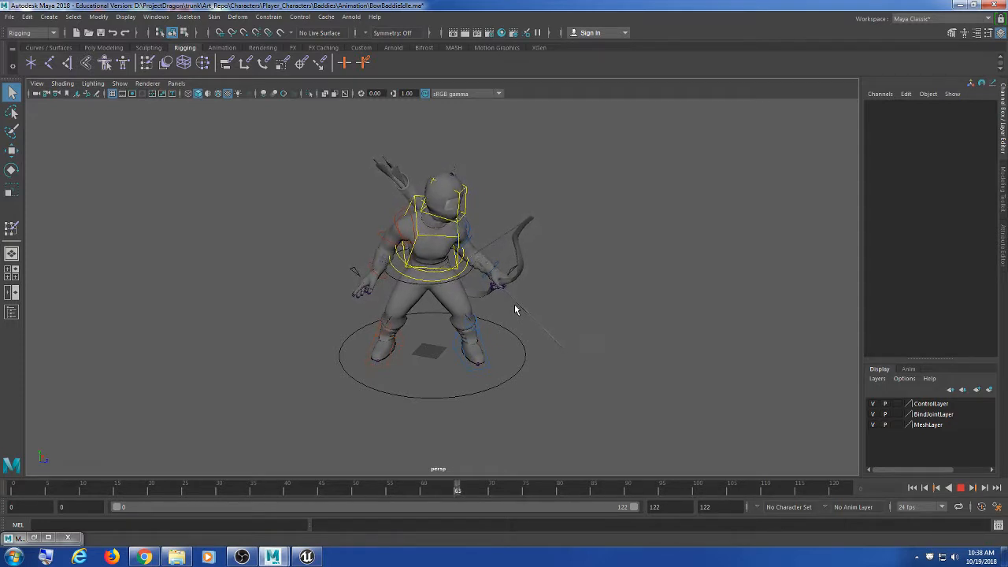
pyautogui.click(962, 488)
pyautogui.click(176, 557)
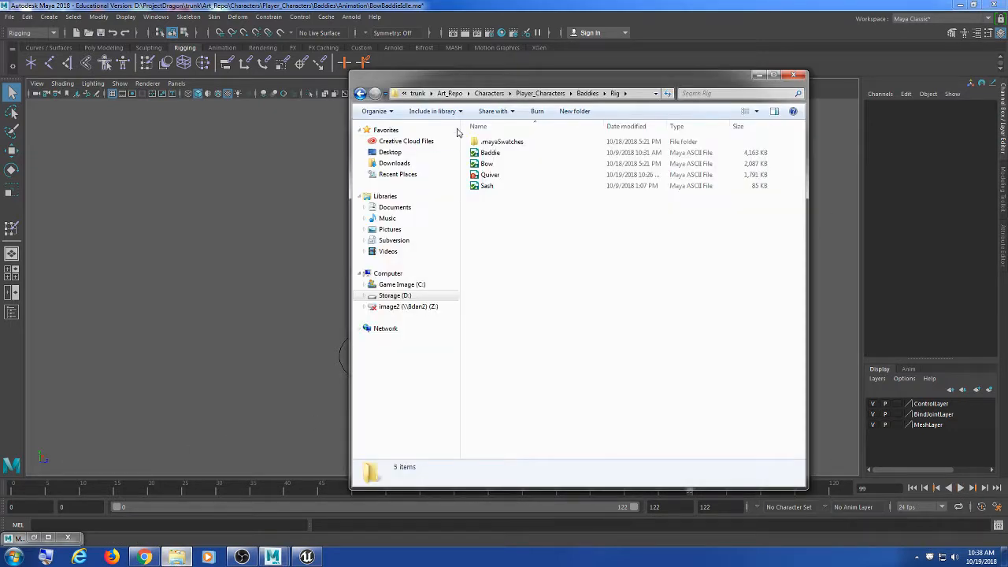
pyautogui.moveTo(347, 122); pyautogui.dragTo(193, 123)
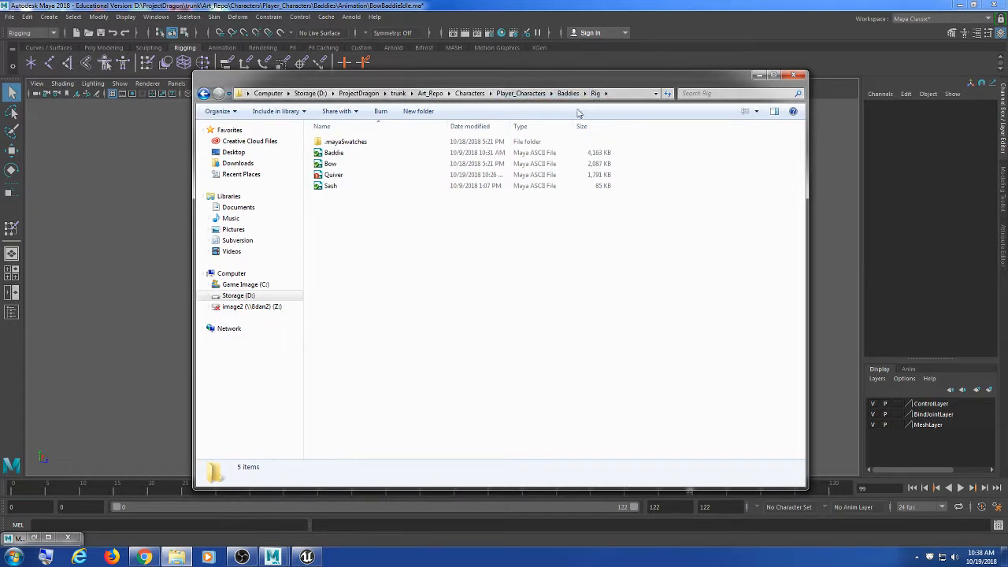
pyautogui.click(353, 166)
pyautogui.rightClick(351, 167)
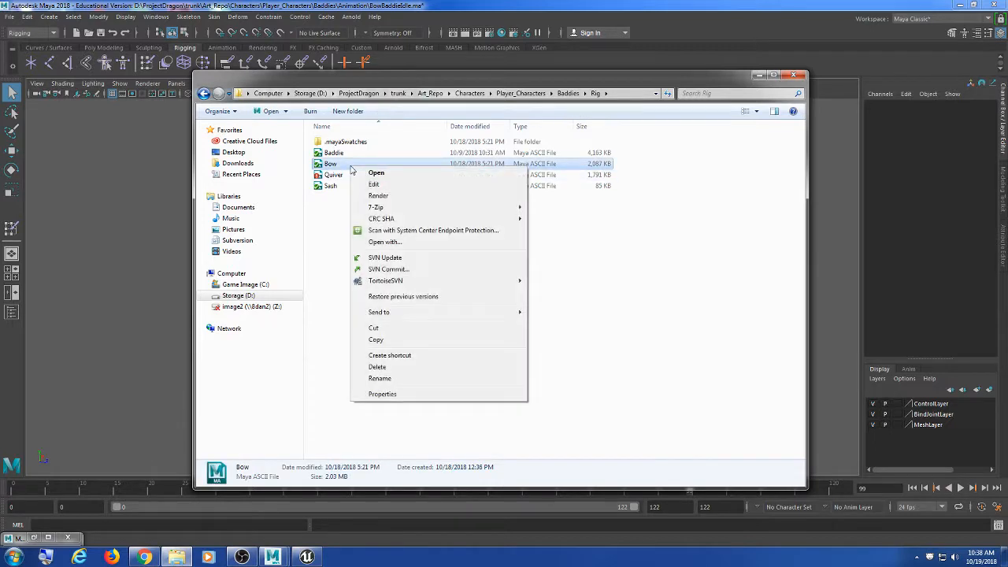
pyautogui.moveTo(401, 282)
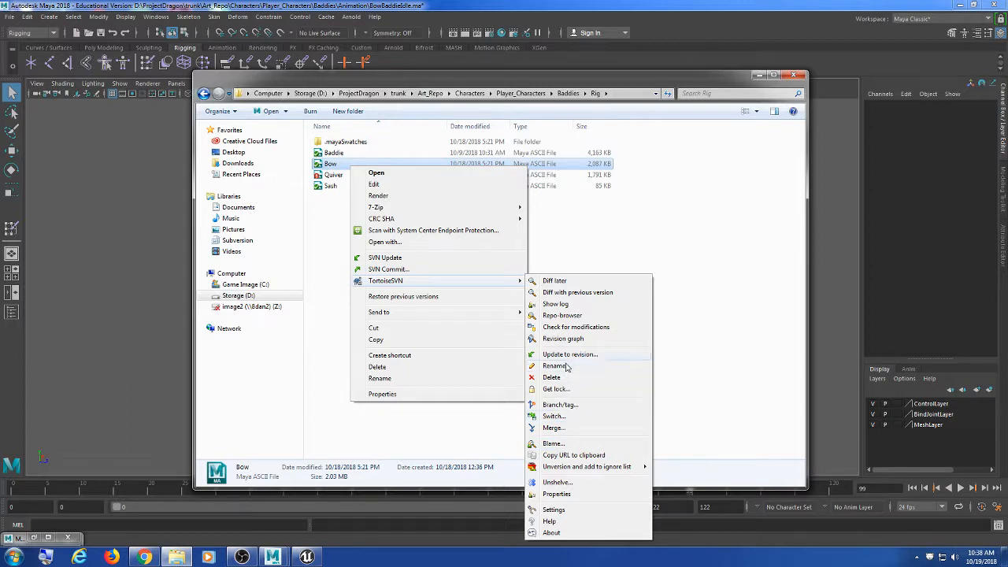
pyautogui.click(628, 234)
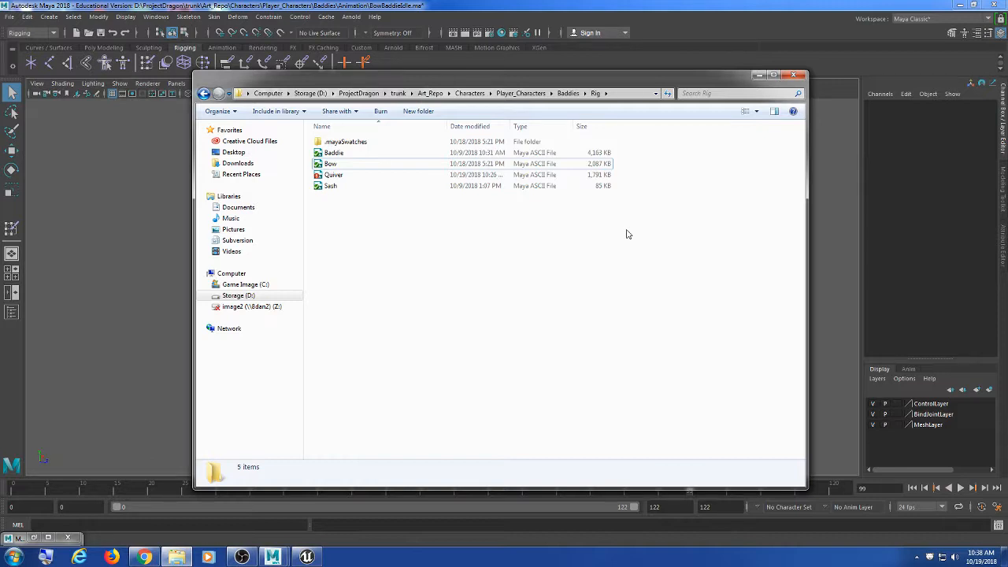
pyautogui.click(757, 76)
# Step: Orbit the character to side and rear three-quarter views
pyautogui.scroll(3, 583, 290)
pyautogui.keyDown('alt'); pyautogui.moveTo(594, 296); pyautogui.dragTo(475, 314); pyautogui.keyUp('alt')
pyautogui.scroll(4, 391, 308)
pyautogui.scroll(-5, 545, 314)
pyautogui.scroll(3, 405, 325)
pyautogui.scroll(2, 488, 319)
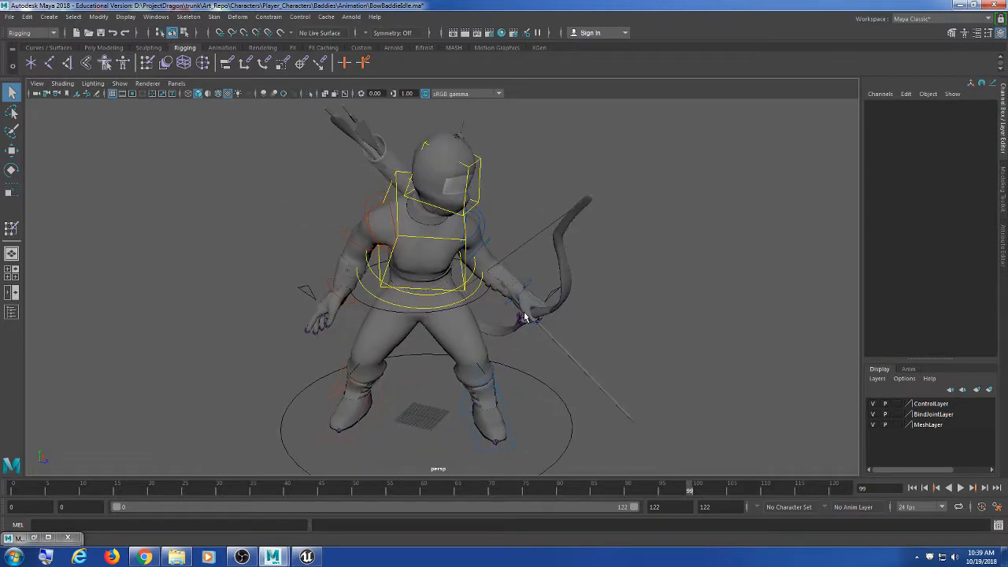
pyautogui.keyDown('alt'); pyautogui.moveTo(558, 331); pyautogui.dragTo(375, 326); pyautogui.keyUp('alt')
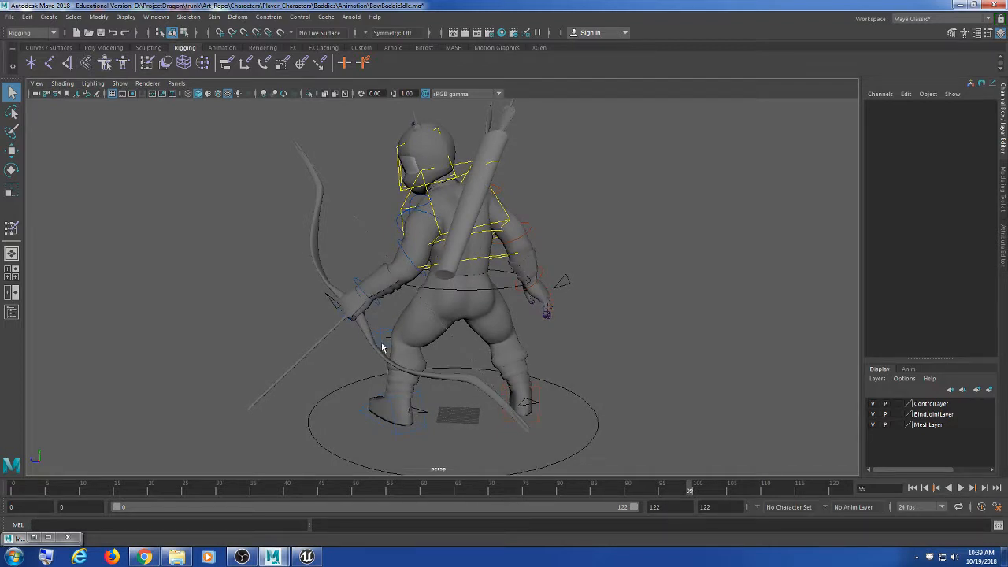
# Step: Check the referenced files in the Reference Editor, minimize it, and orbit back to the front
pyautogui.click(9, 16)
pyautogui.click(91, 302)
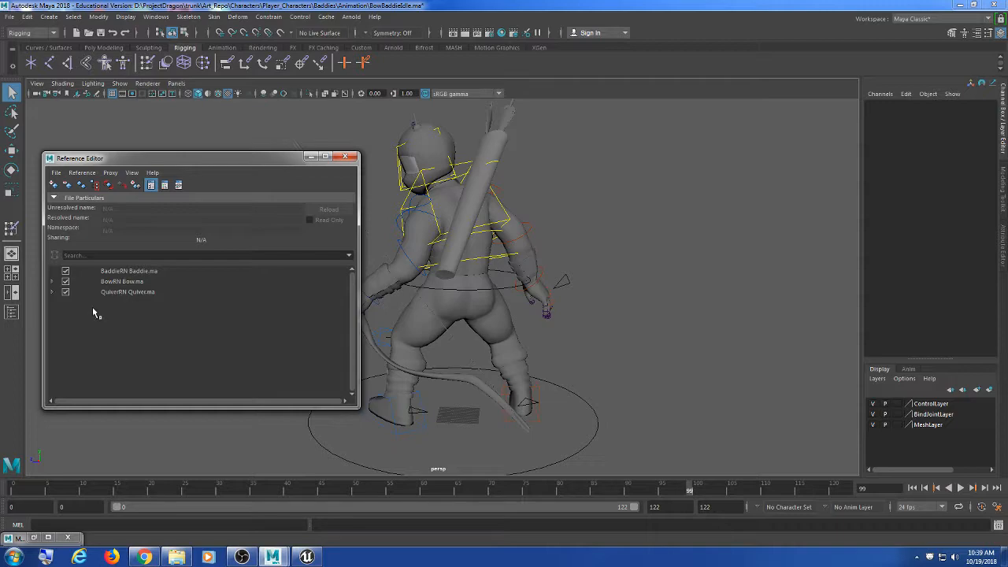
pyautogui.click(309, 157)
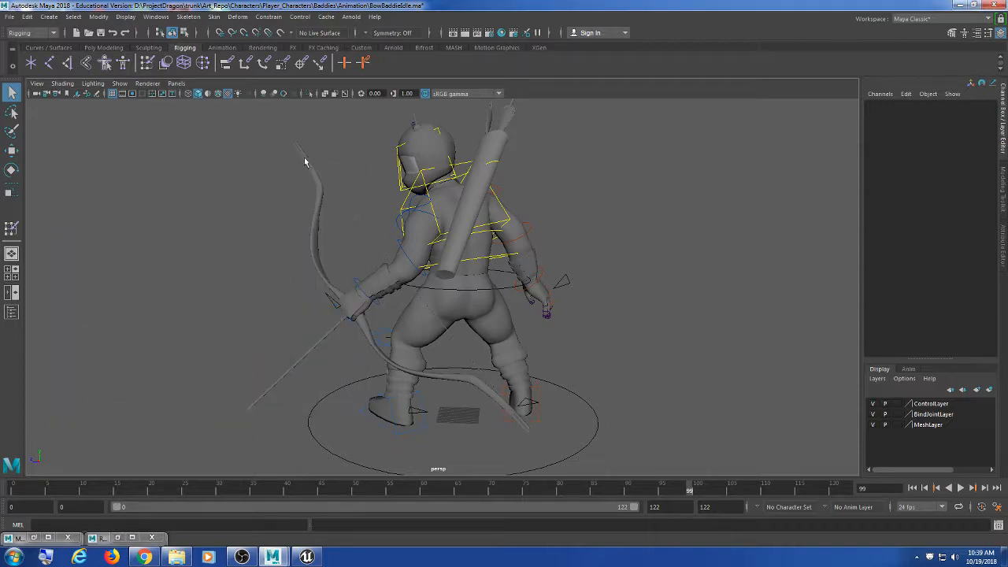
pyautogui.keyDown('alt'); pyautogui.moveTo(305, 161); pyautogui.dragTo(530, 258); pyautogui.keyUp('alt')
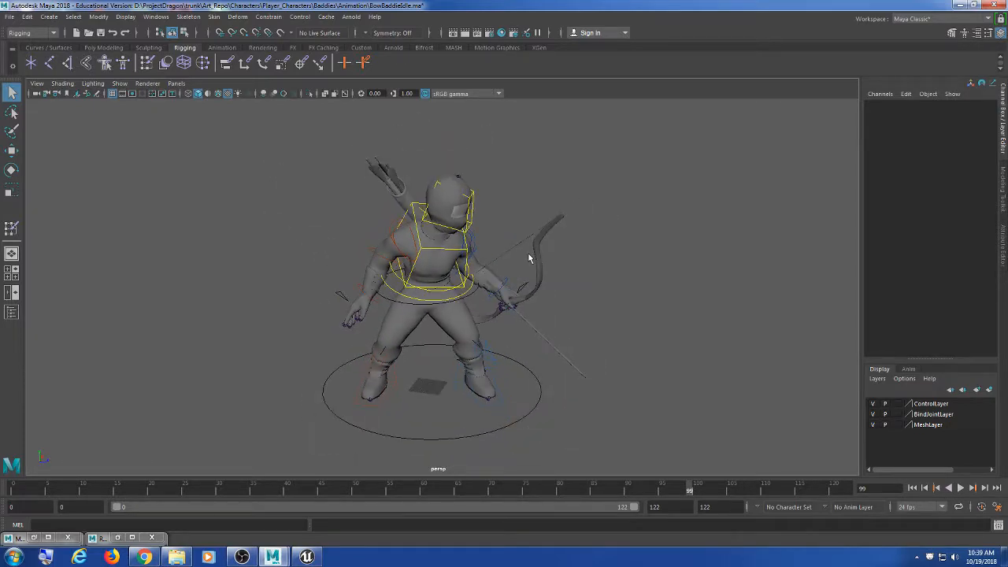
pyautogui.keyDown('alt'); pyautogui.moveTo(545, 262); pyautogui.dragTo(535, 255, button='middle'); pyautogui.keyUp('alt')
# Step: Play the idle animation, scrub between frames 35 and 81, and pan across the legs
pyautogui.keyDown('alt'); pyautogui.moveTo(559, 271); pyautogui.dragTo(450, 260); pyautogui.keyUp('alt')
pyautogui.scroll(-2, 463, 264)
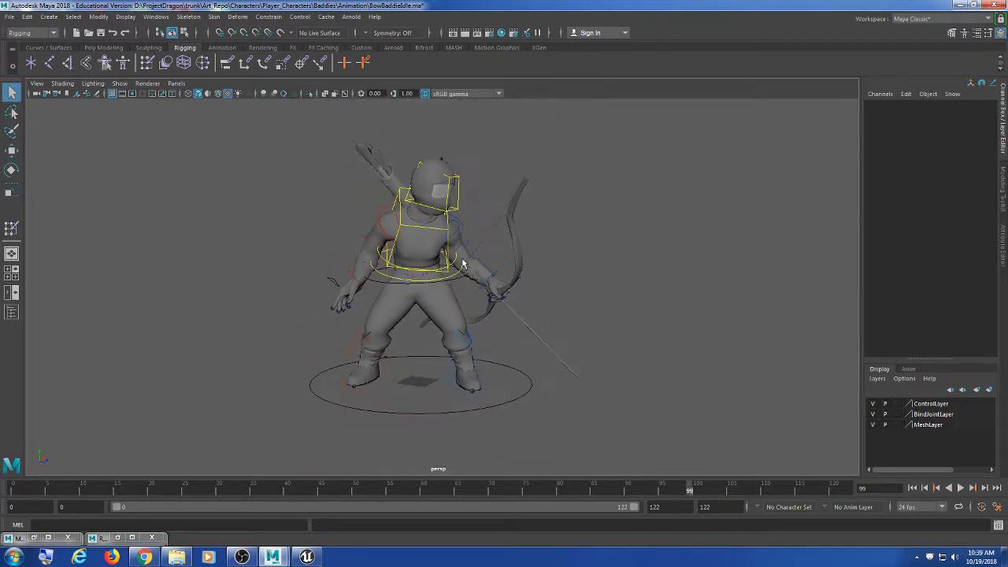
pyautogui.scroll(1, 470, 266)
pyautogui.hotkey('alt', 'v')
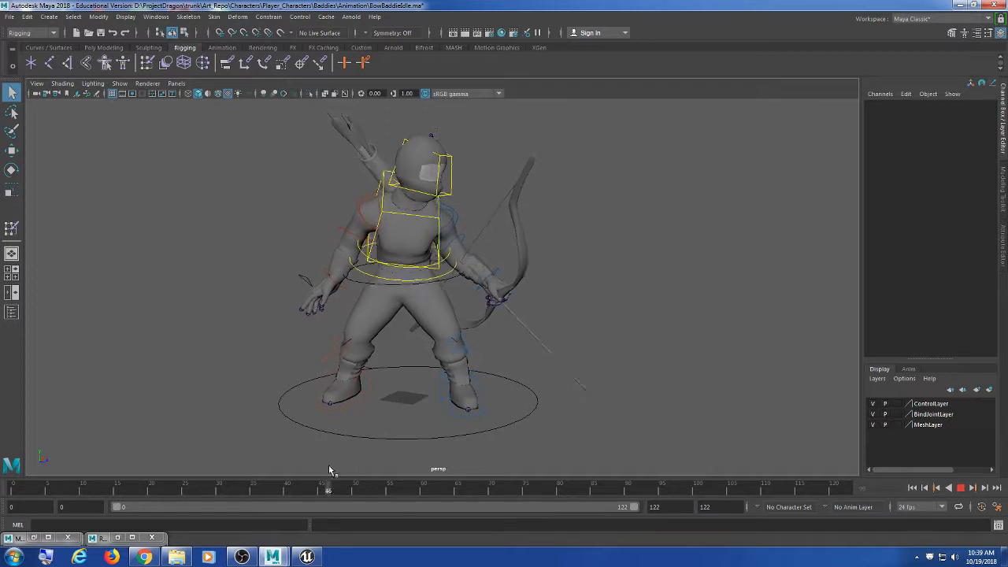
pyautogui.scroll(5, 457, 401)
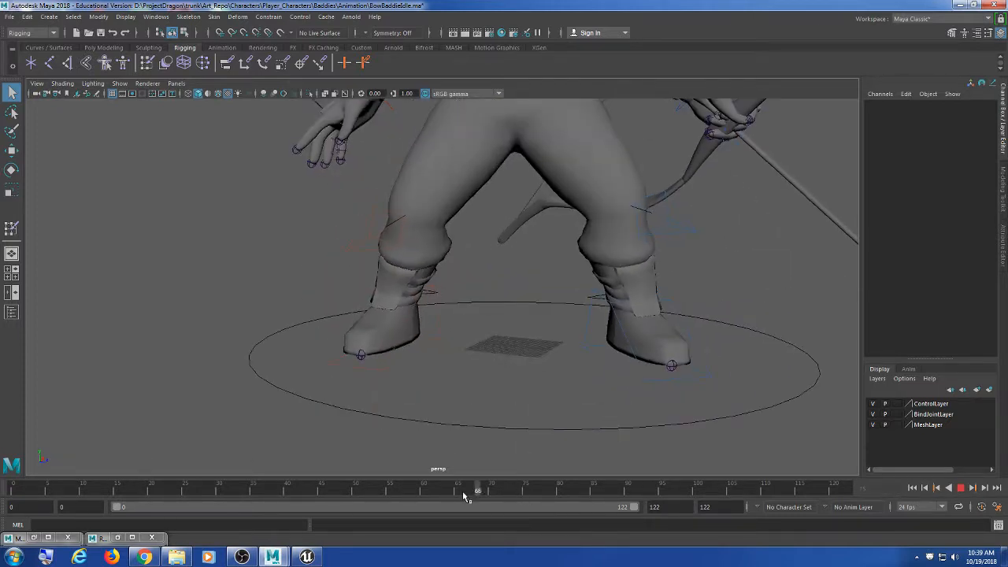
pyautogui.moveTo(462, 493)
pyautogui.mouseDown()
pyautogui.moveTo(176, 489)
pyautogui.moveTo(565, 471)
pyautogui.mouseUp()
pyautogui.keyDown('alt'); pyautogui.moveTo(532, 364); pyautogui.dragTo(388, 352, button='middle'); pyautogui.keyUp('alt')
pyautogui.scroll(-3, 388, 352)
pyautogui.keyDown('alt'); pyautogui.moveTo(425, 325); pyautogui.dragTo(406, 346, button='middle'); pyautogui.keyUp('alt')
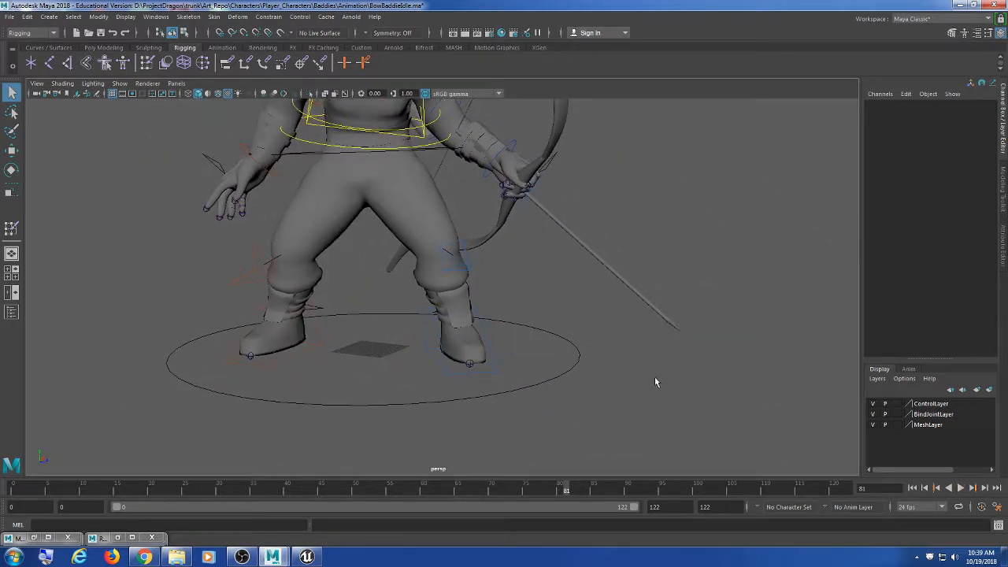
# Step: In Time Slider preferences, set the framerate to 30 fps, then play and scrub the animation
pyautogui.click(998, 510)
pyautogui.moveTo(450, 125); pyautogui.dragTo(614, 99)
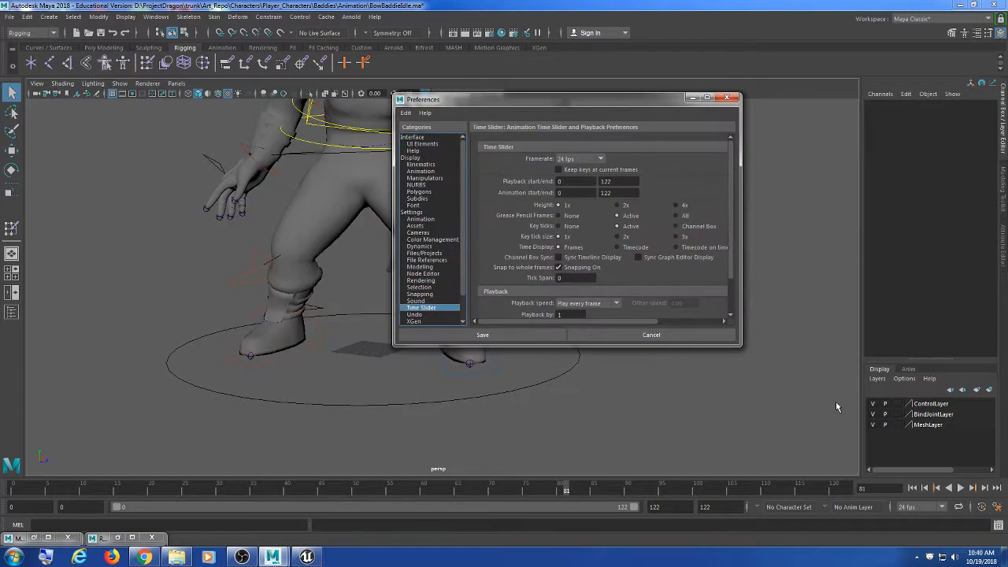
pyautogui.moveTo(736, 344); pyautogui.dragTo(840, 421)
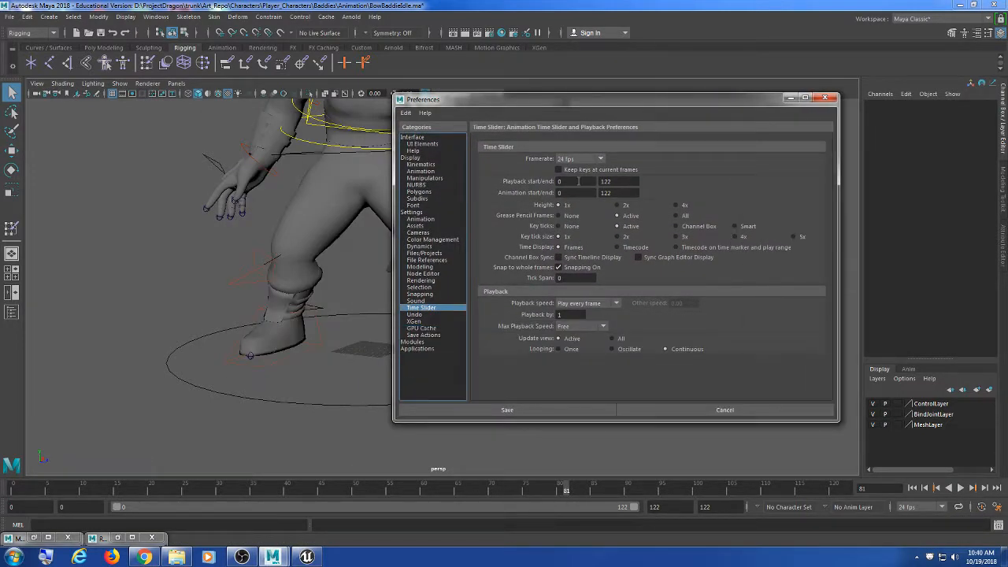
pyautogui.click(580, 159)
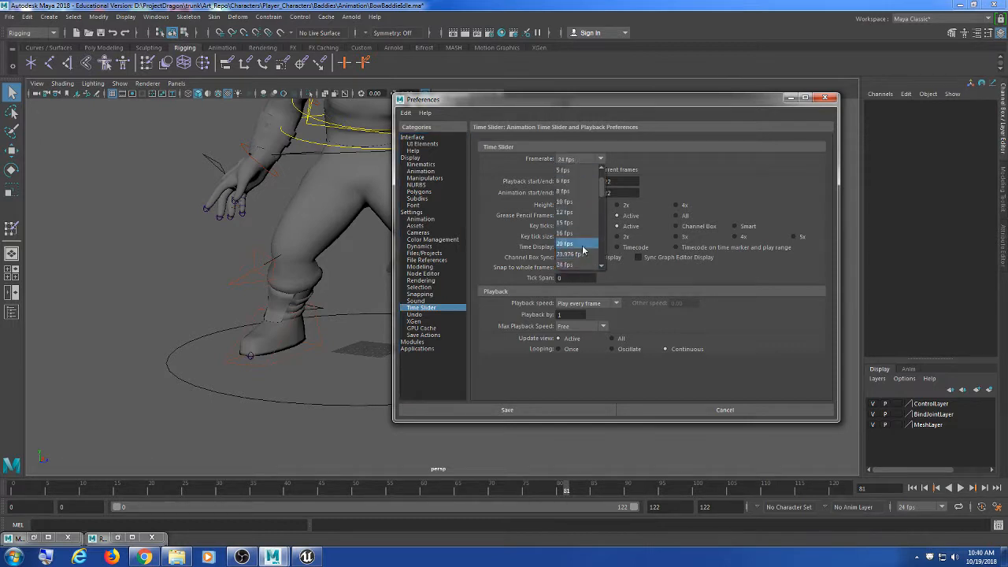
pyautogui.click(582, 247)
pyautogui.click(581, 160)
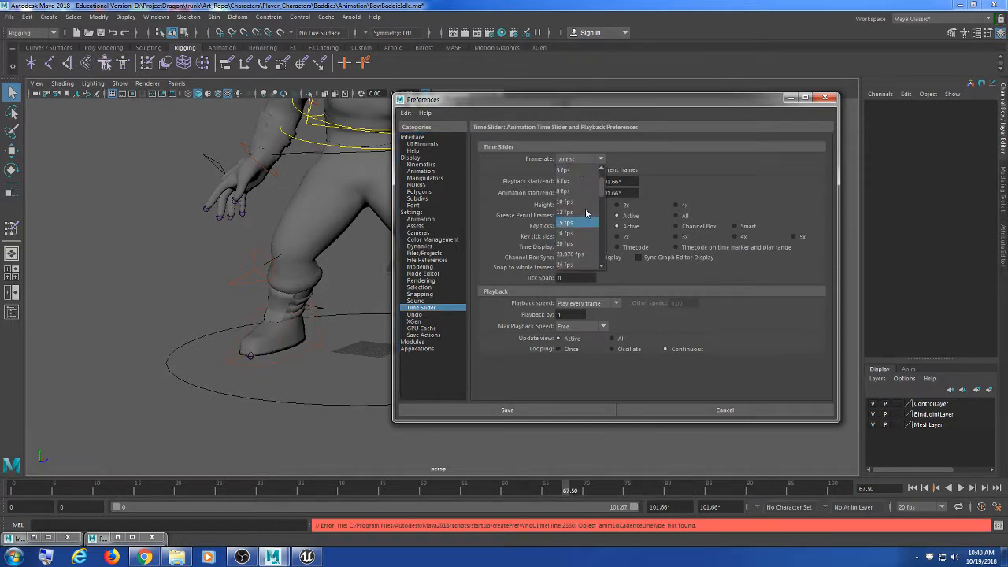
pyautogui.click(575, 247)
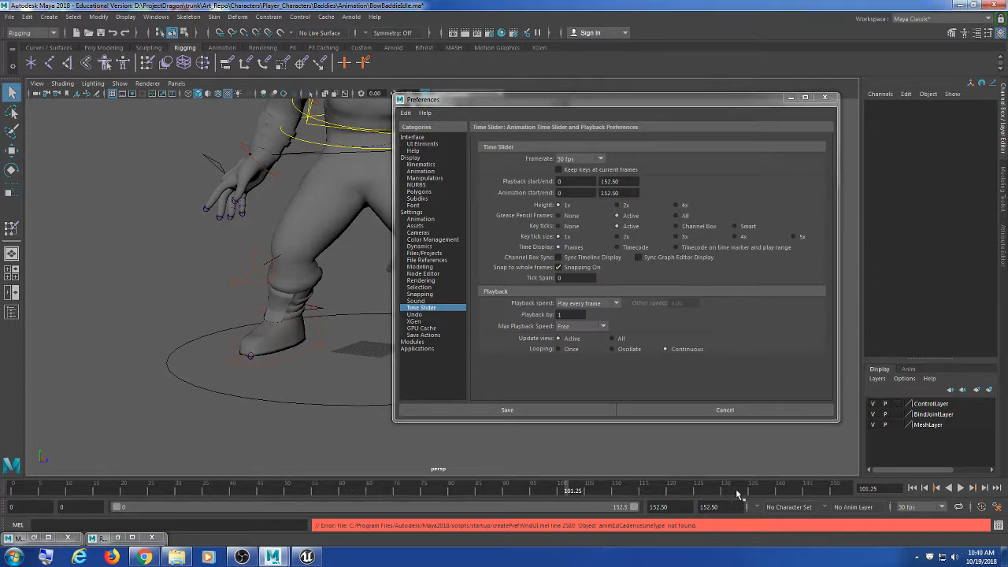
pyautogui.click(961, 487)
pyautogui.moveTo(543, 463)
pyautogui.mouseDown()
pyautogui.moveTo(947, 468)
pyautogui.moveTo(69, 470)
pyautogui.mouseUp()
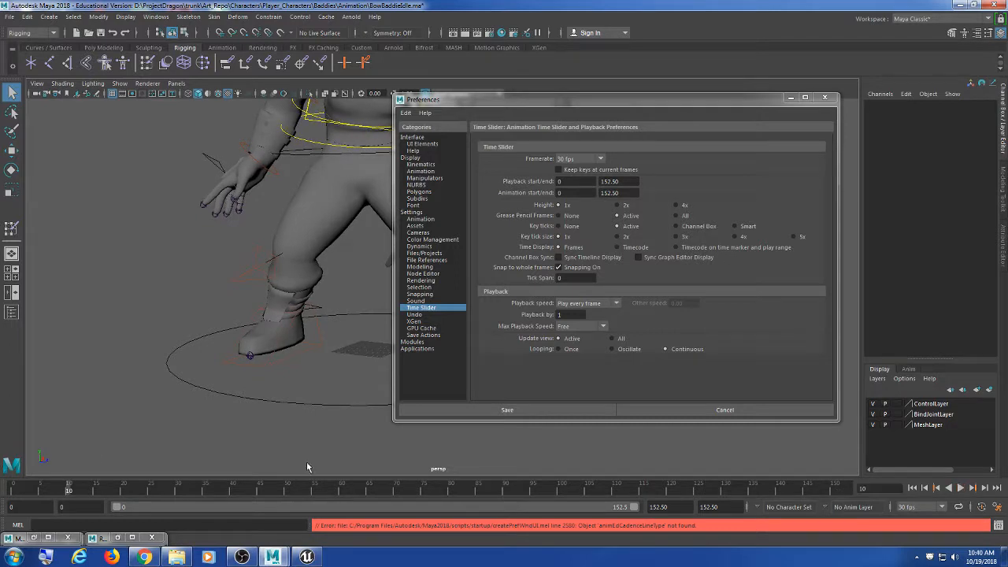
# Step: Change the playback end from 152.50 to 152 and play the new range
pyautogui.doubleClick(727, 506)
pyautogui.write('1')
pyautogui.press('Return')
pyautogui.hotkey('alt', 'v')
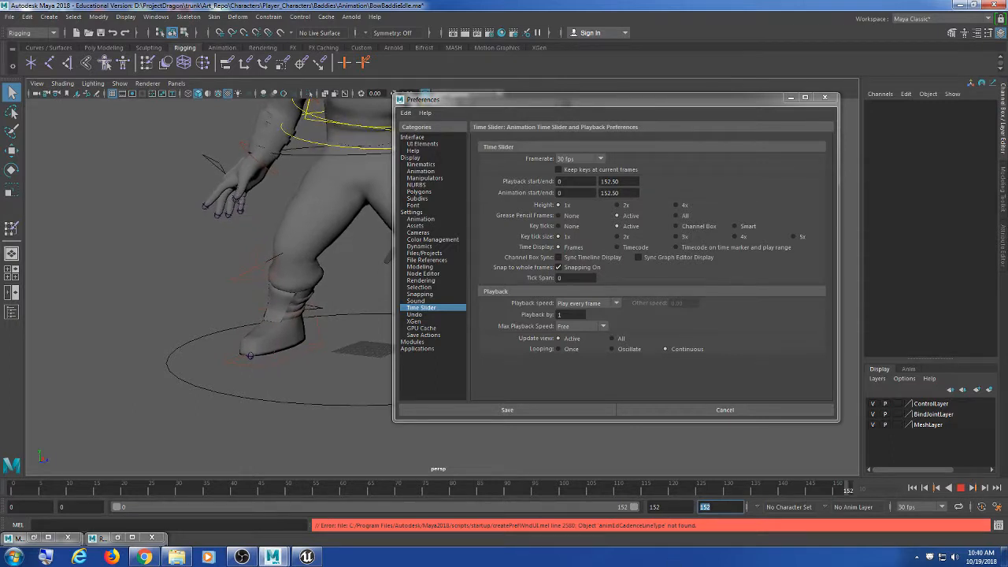
pyautogui.hotkey('alt', 'v')
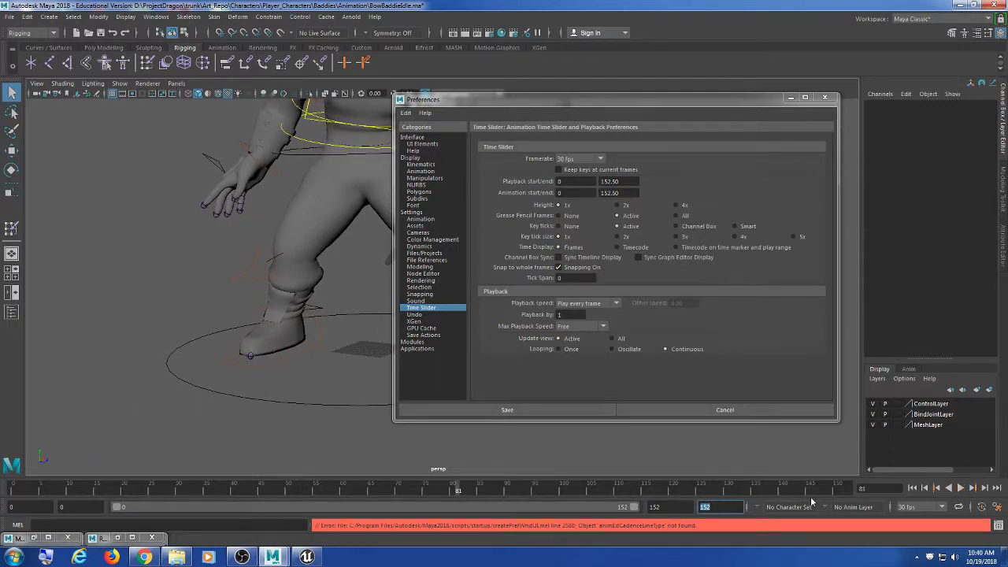
pyautogui.doubleClick(729, 508)
# Step: Set playback speed to Other at 30 fps, play the animation, then stop at frame 0
pyautogui.click(589, 303)
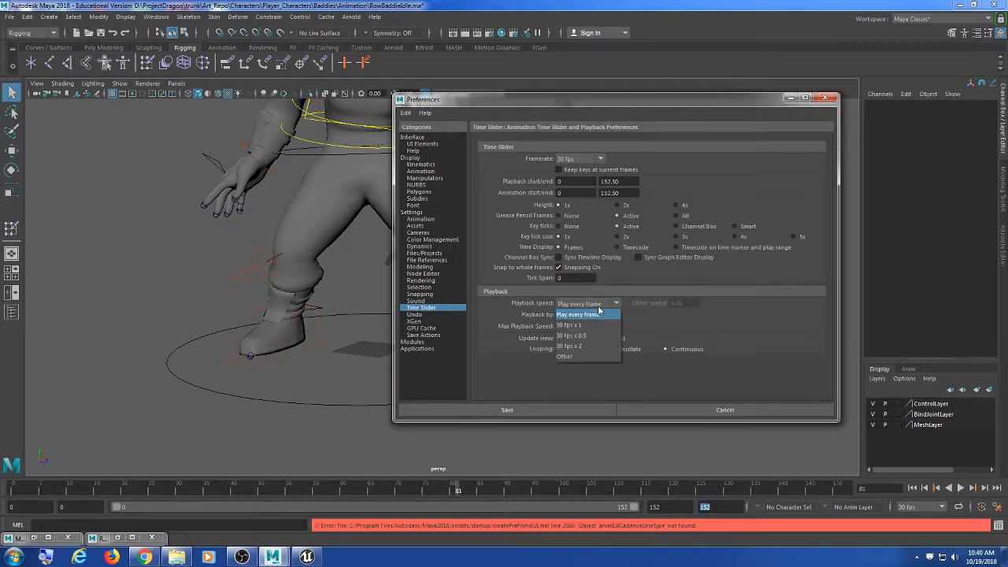
pyautogui.click(594, 315)
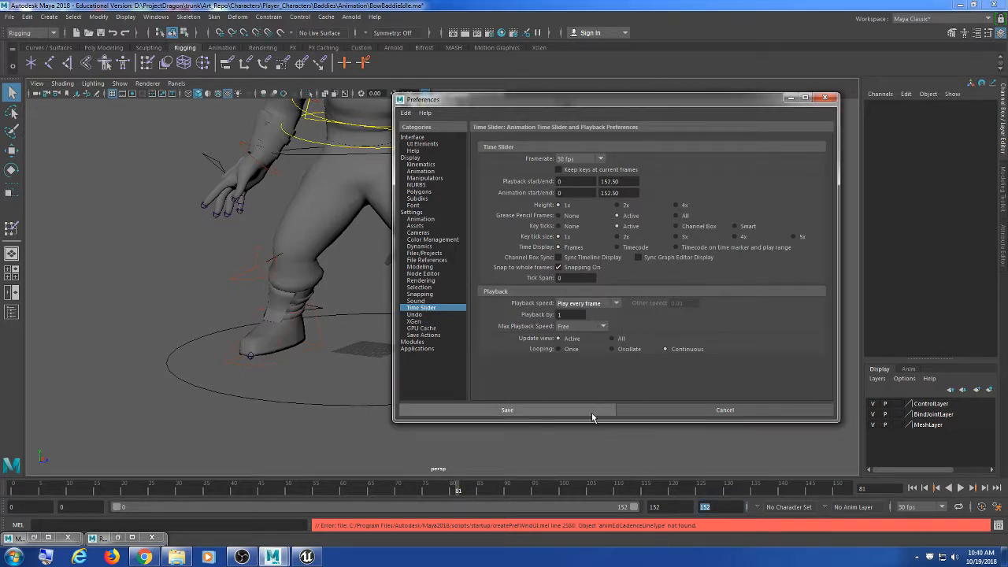
pyautogui.click(586, 305)
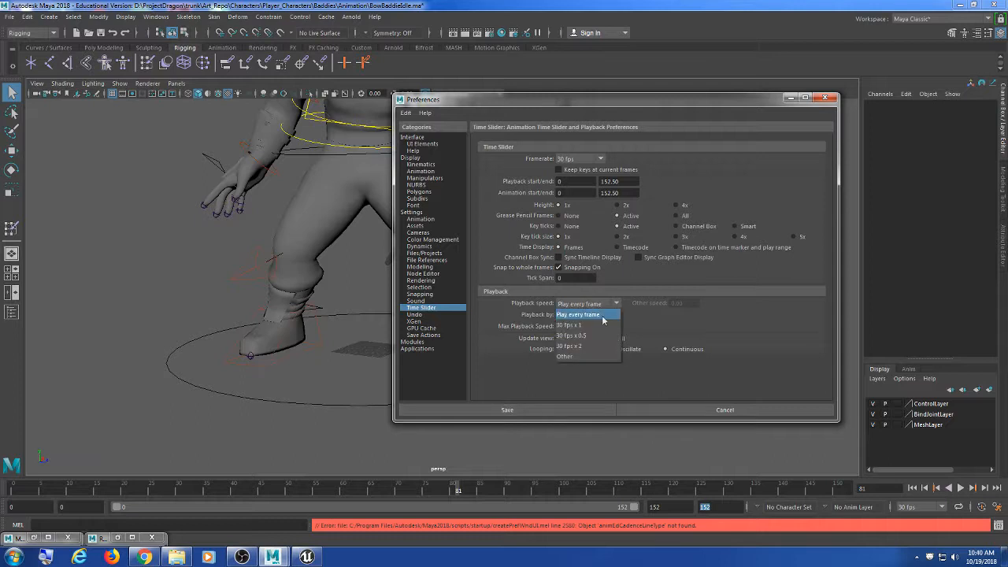
pyautogui.click(567, 356)
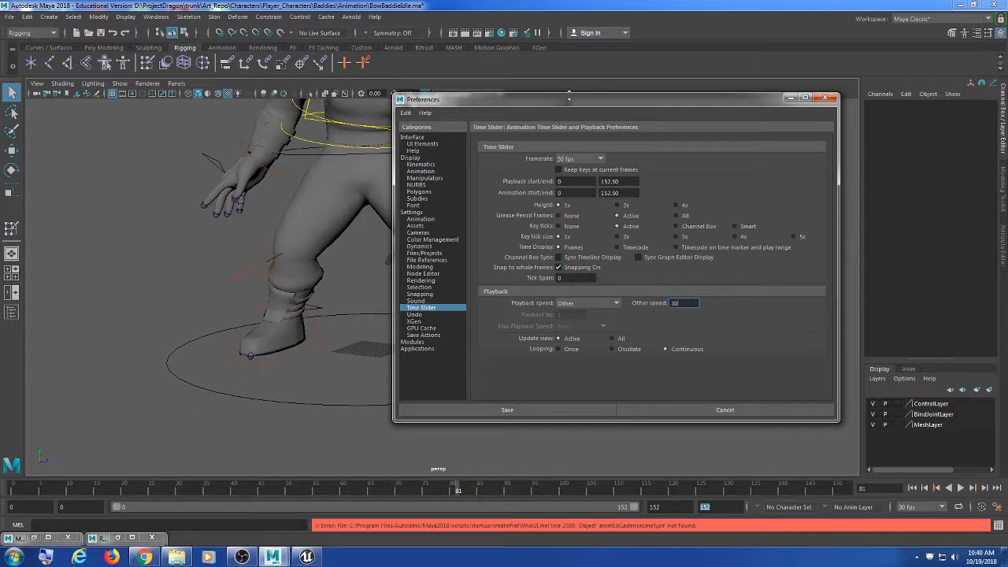
pyautogui.moveTo(576, 103); pyautogui.dragTo(588, 106)
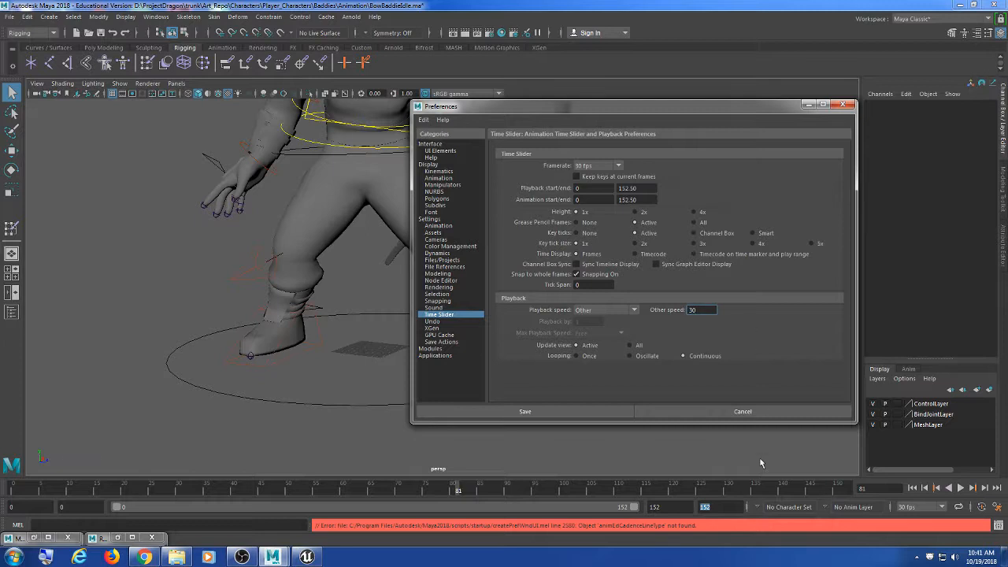
pyautogui.moveTo(699, 491); pyautogui.dragTo(641, 499)
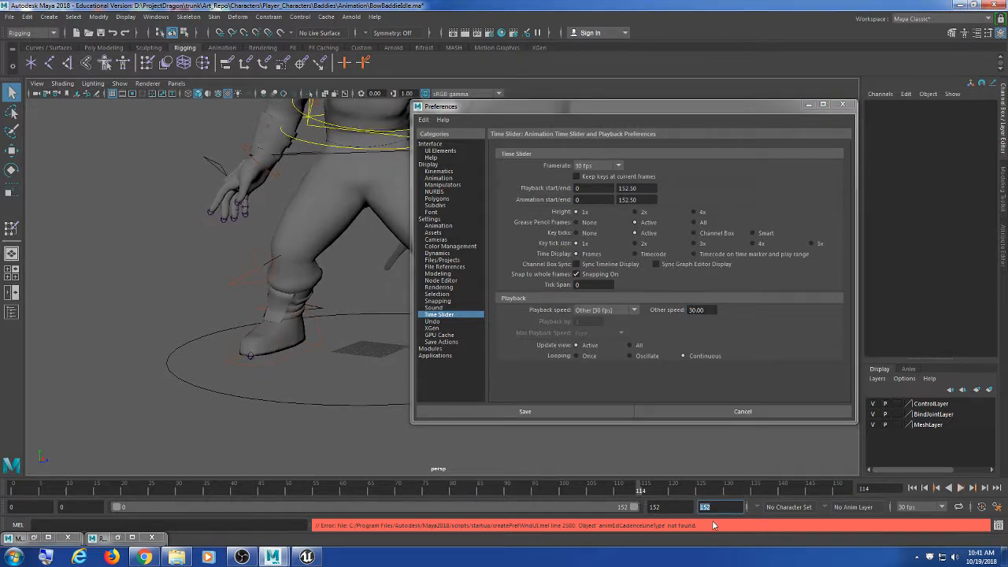
pyautogui.doubleClick(728, 509)
pyautogui.doubleClick(676, 508)
pyautogui.doubleClick(725, 511)
pyautogui.moveTo(727, 510); pyautogui.dragTo(687, 511)
pyautogui.hotkey('alt', 'v')
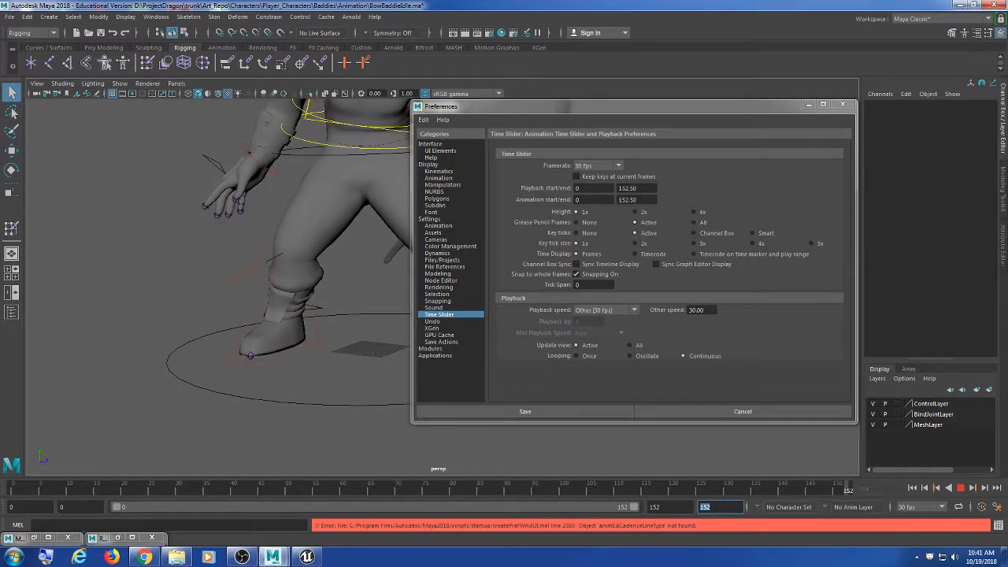
pyautogui.hotkey('alt', 'shift', 'v')
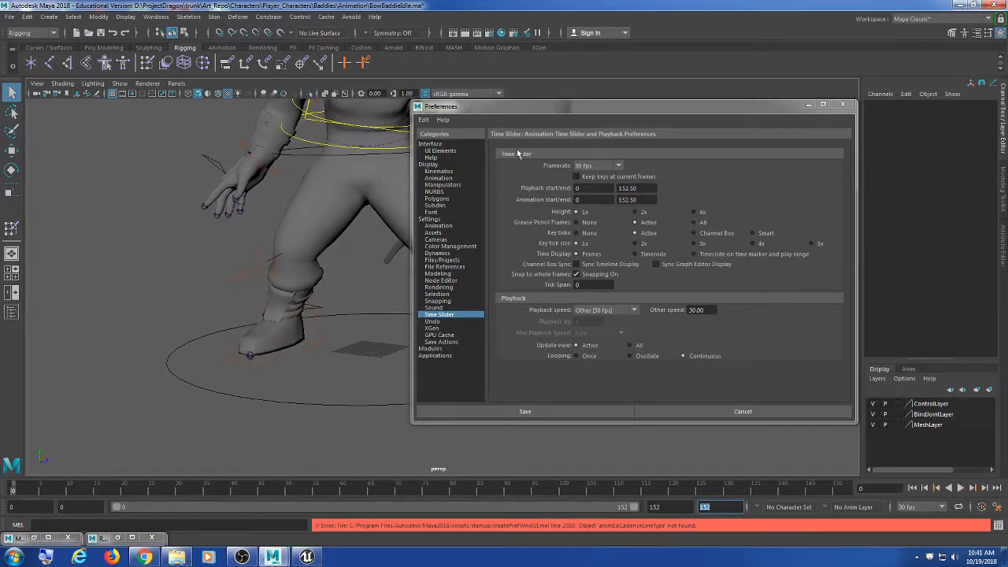
# Step: Switch the Animation preference Evaluation mode from Parallel to DG, save preferences, then play the timeline
pyautogui.moveTo(527, 109); pyautogui.dragTo(569, 113)
pyautogui.click(473, 225)
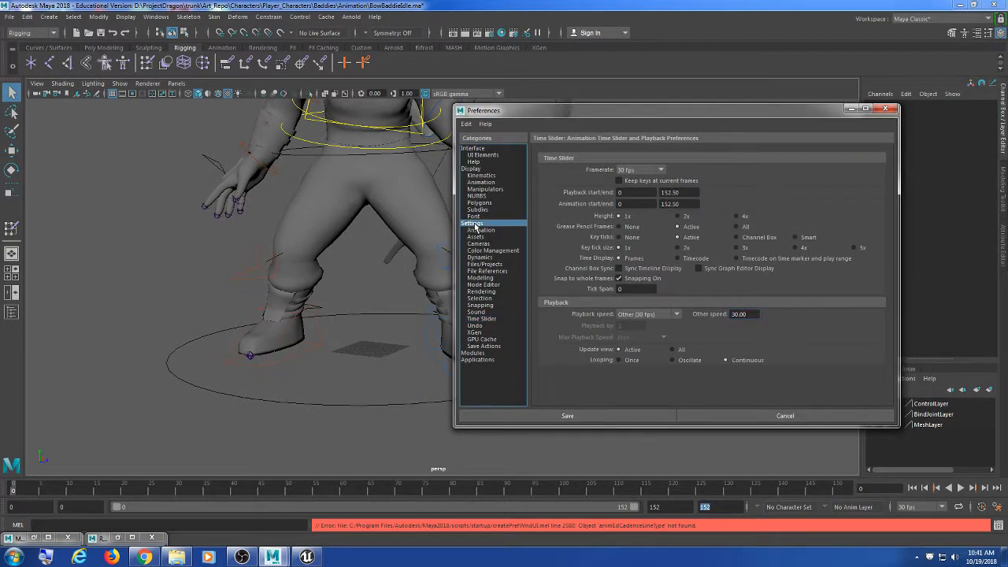
pyautogui.click(479, 230)
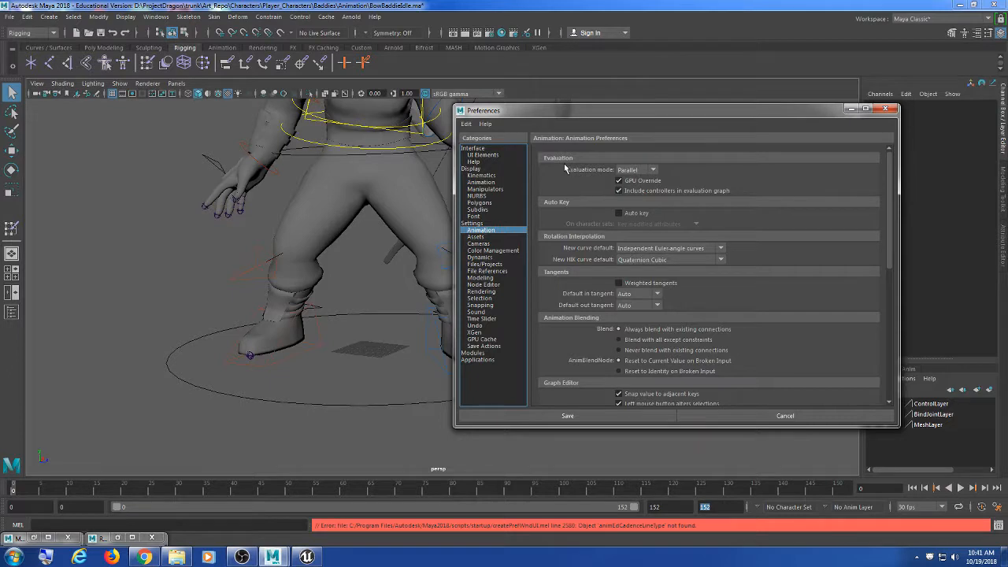
pyautogui.click(638, 170)
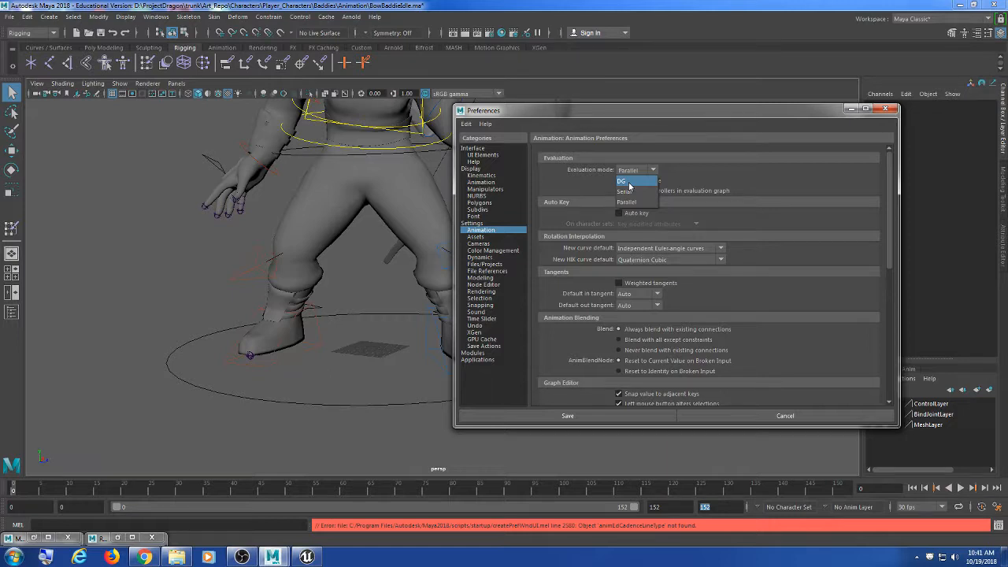
pyautogui.click(629, 184)
pyautogui.click(607, 415)
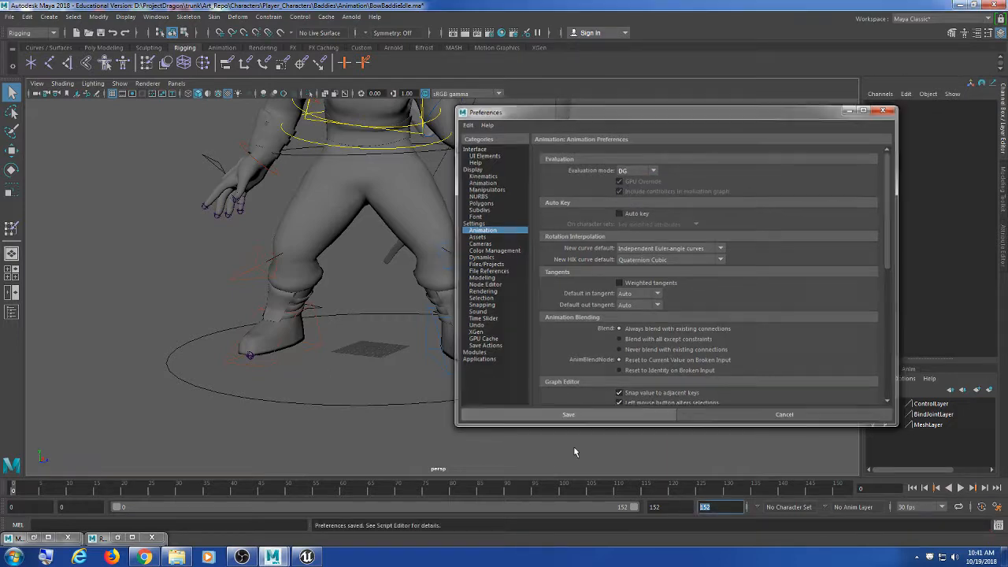
pyautogui.hotkey('alt', 'v')
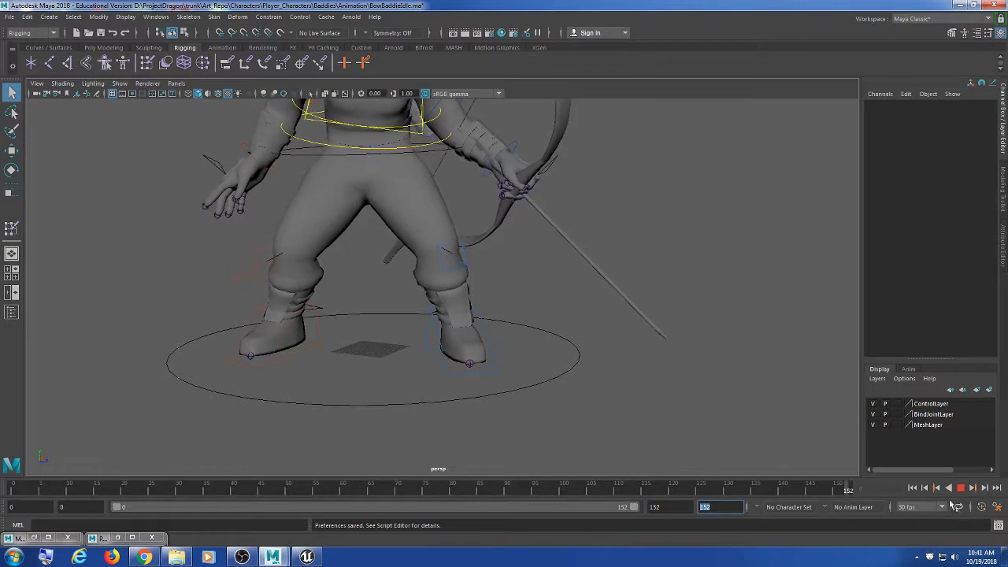
pyautogui.scroll(-3, 653, 293)
pyautogui.press('Escape')
pyautogui.keyDown('alt'); pyautogui.moveTo(512, 228); pyautogui.dragTo(474, 273, button='middle'); pyautogui.keyUp('alt')
pyautogui.scroll(-3, 513, 291)
pyautogui.keyDown('alt'); pyautogui.moveTo(474, 273); pyautogui.dragTo(471, 304); pyautogui.keyUp('alt')
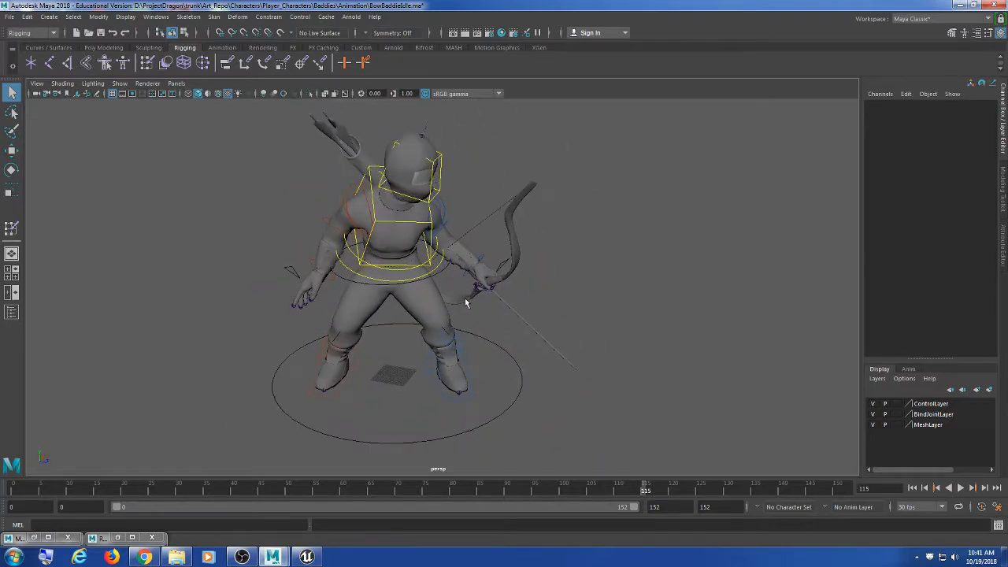
pyautogui.keyDown('alt'); pyautogui.moveTo(517, 311); pyautogui.dragTo(519, 304, button='middle'); pyautogui.keyUp('alt')
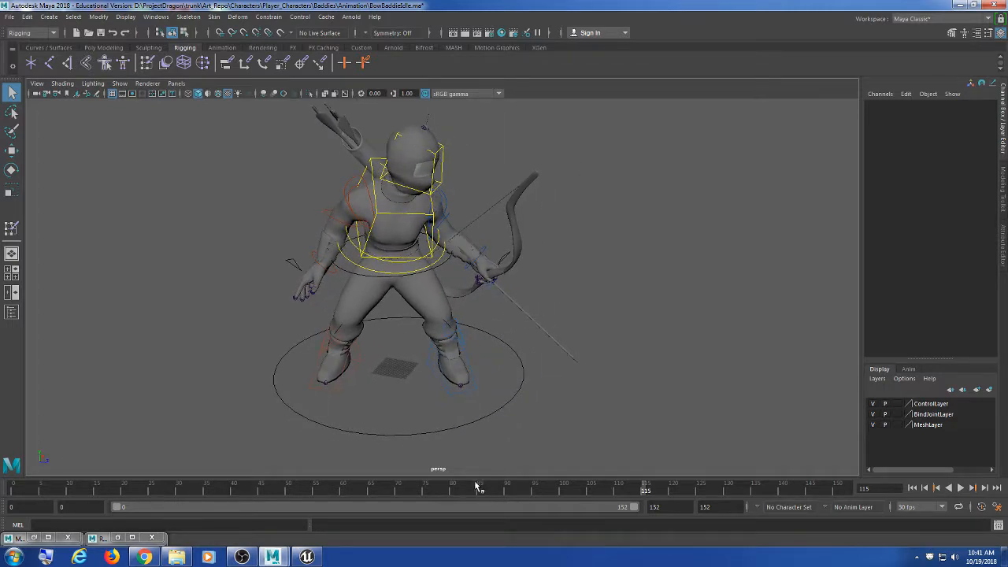
pyautogui.hotkey('alt', 'v')
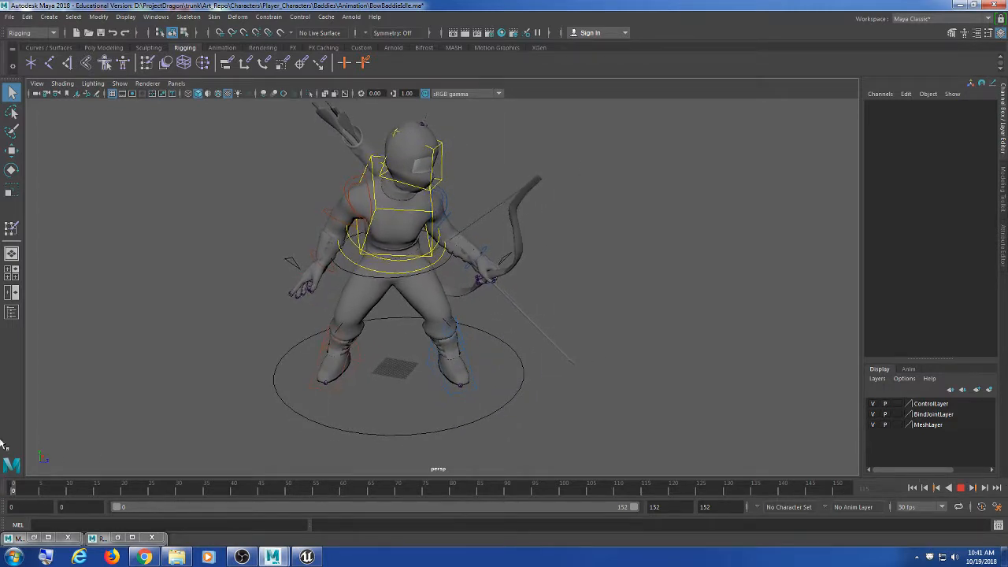
pyautogui.hotkey('alt', 'v')
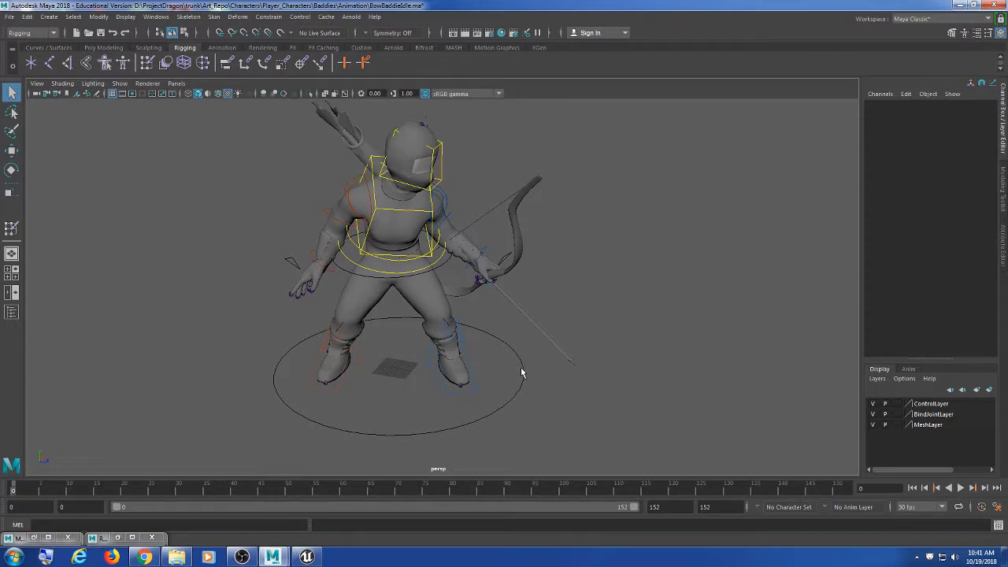
pyautogui.keyDown('alt'); pyautogui.moveTo(566, 364); pyautogui.dragTo(549, 380); pyautogui.keyUp('alt')
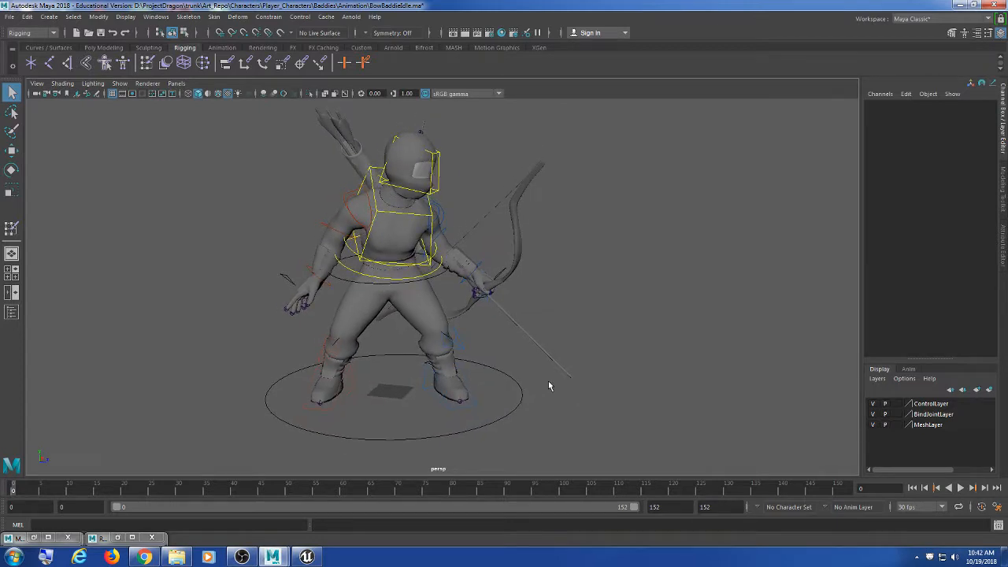
pyautogui.keyDown('alt'); pyautogui.moveTo(537, 320); pyautogui.dragTo(570, 340); pyautogui.keyUp('alt')
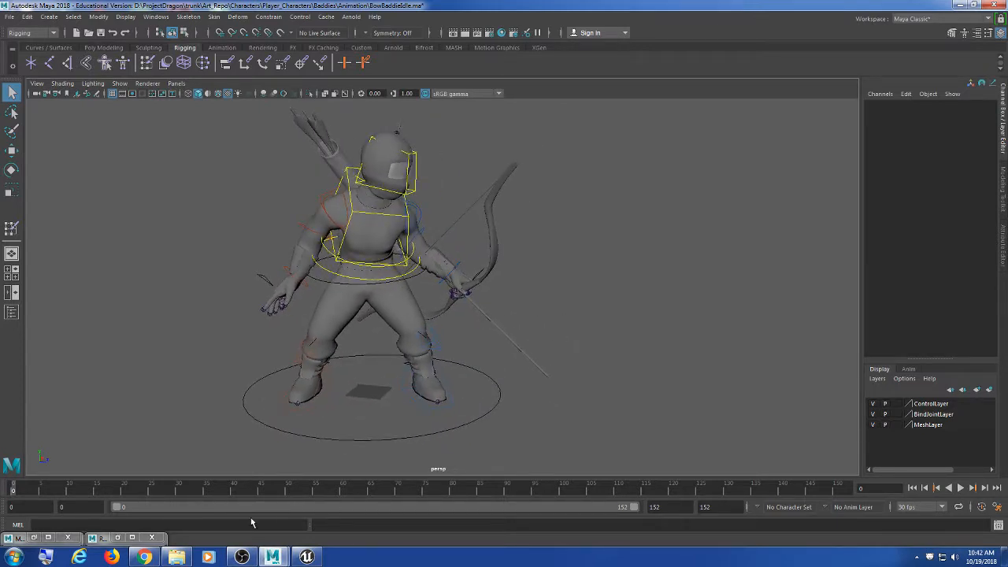
# Step: Restore the MIXAMO Auto-Control-Rig window and tick Remove End Joints on its Export tab
pyautogui.click(34, 538)
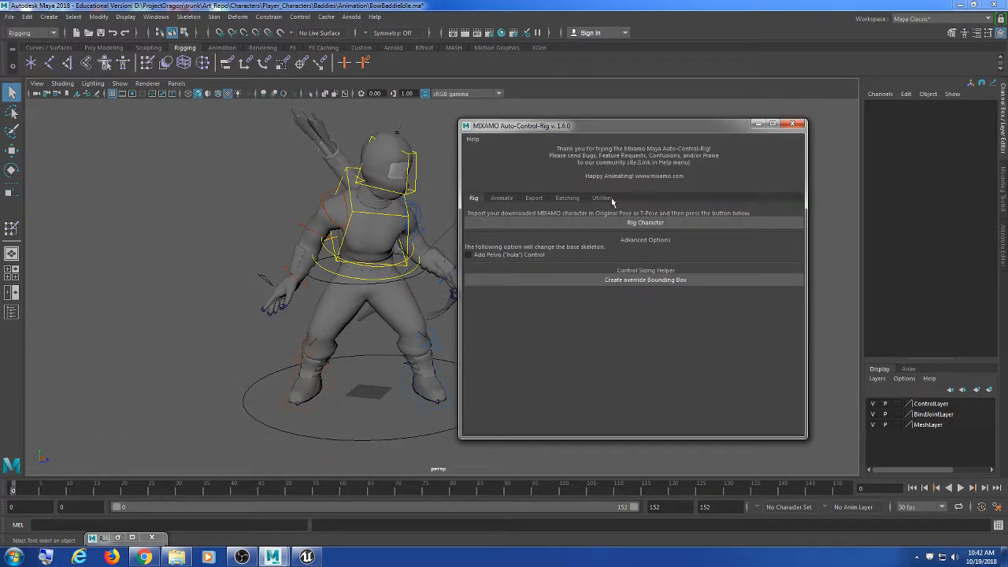
pyautogui.moveTo(576, 125); pyautogui.dragTo(698, 88)
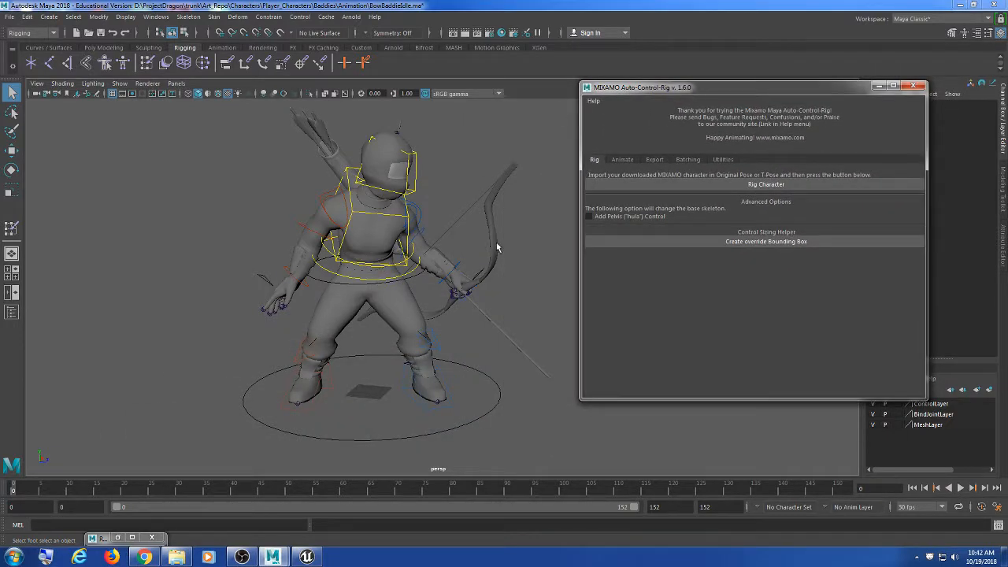
pyautogui.click(664, 163)
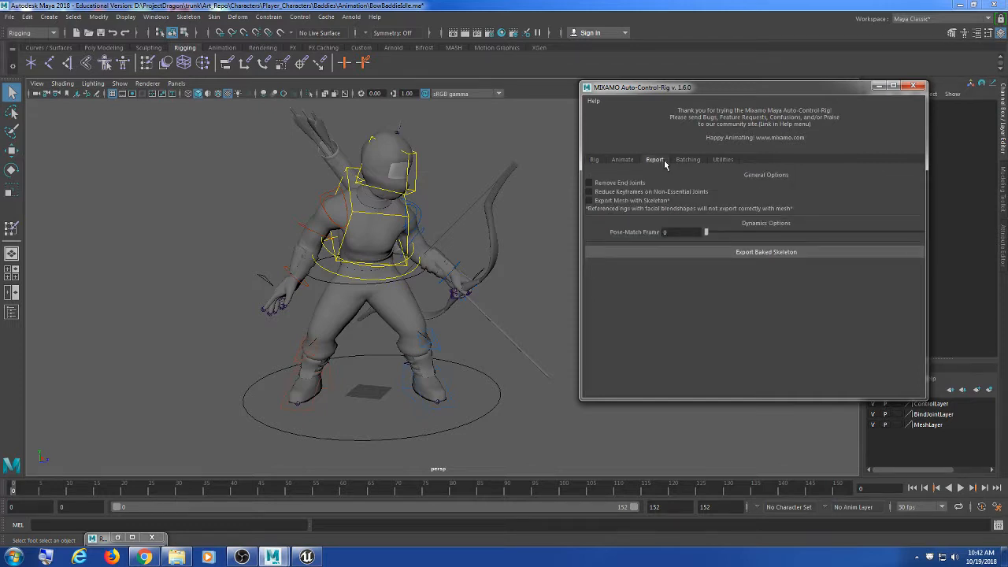
pyautogui.moveTo(651, 89); pyautogui.dragTo(675, 88)
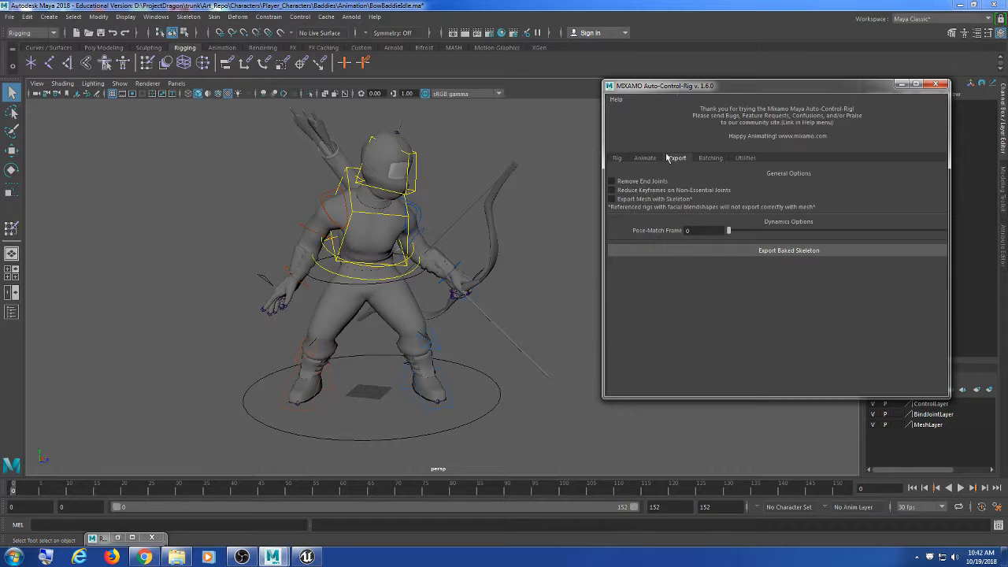
pyautogui.click(615, 184)
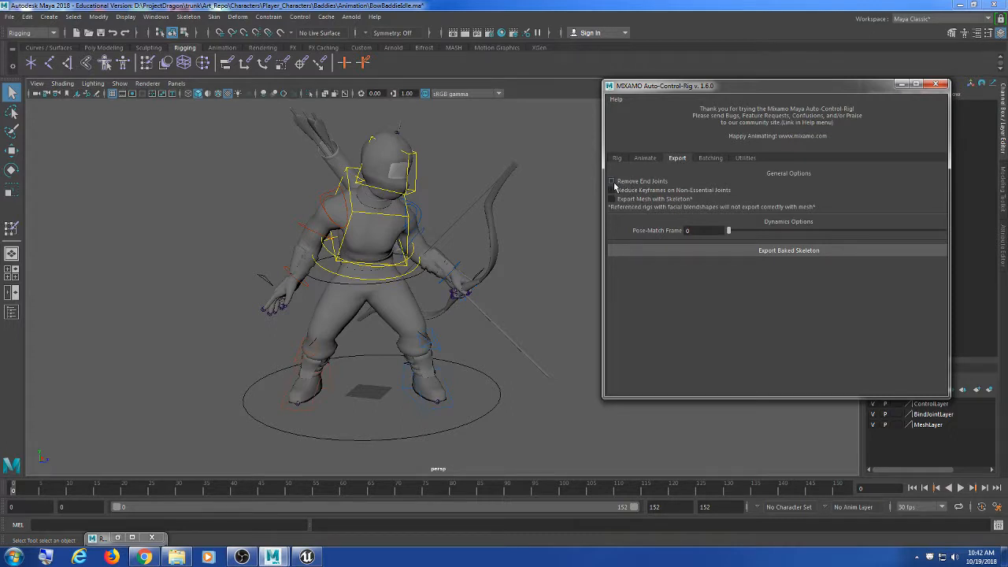
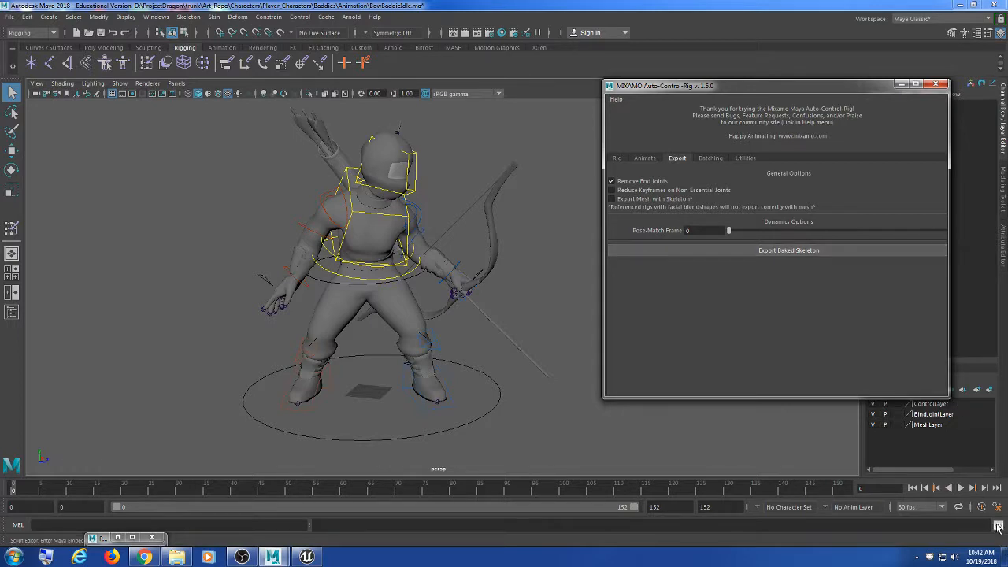
# Step: Open the Script Editor and start loading a Python script from disk
pyautogui.click(998, 526)
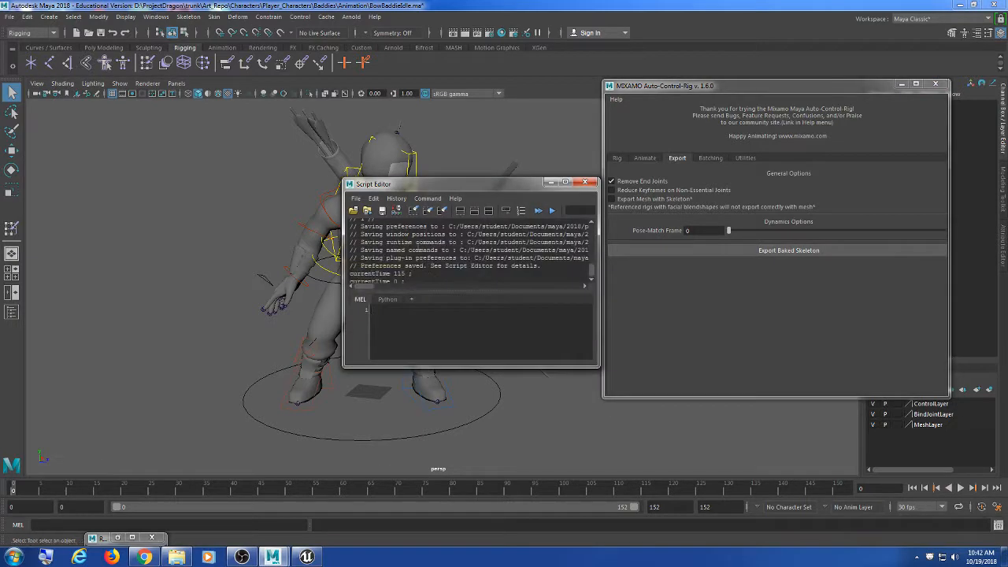
pyautogui.moveTo(414, 182); pyautogui.dragTo(346, 182)
pyautogui.click(290, 195)
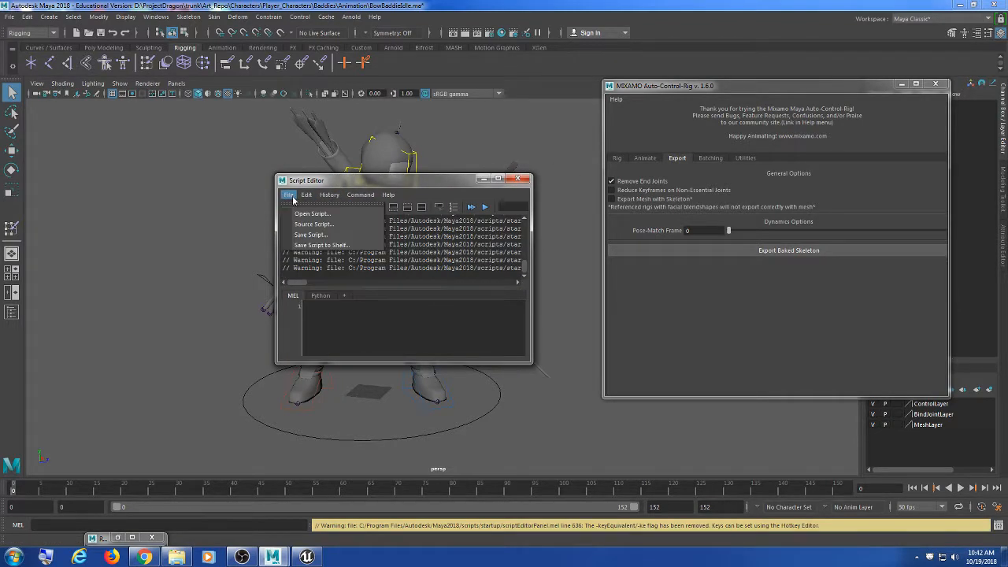
pyautogui.click(305, 225)
pyautogui.click(369, 479)
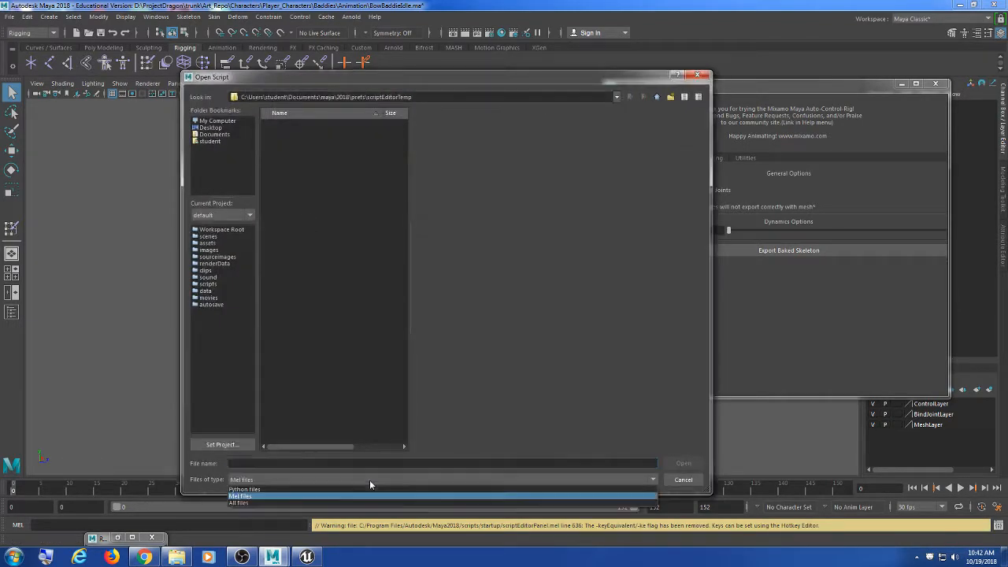
pyautogui.click(361, 485)
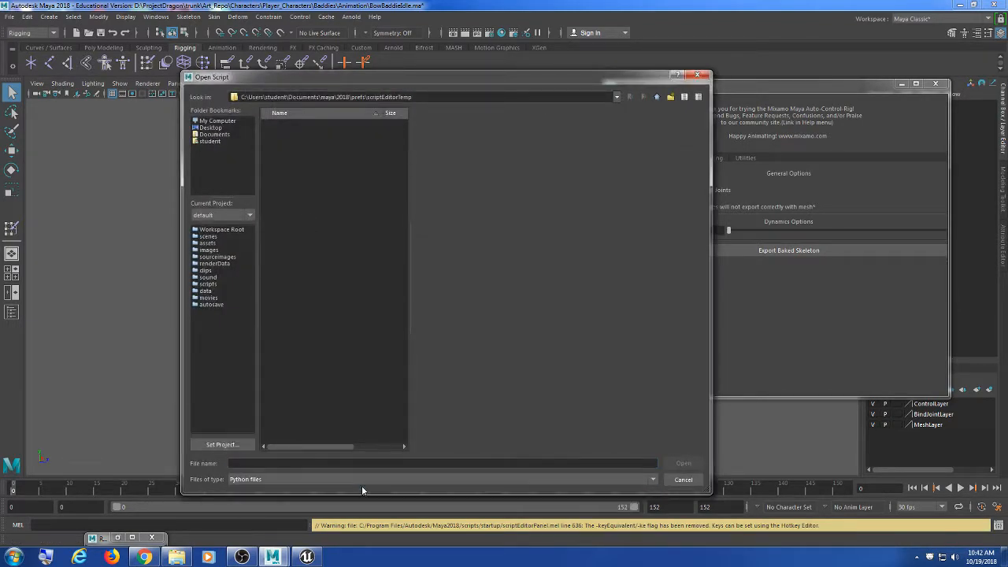
# Step: Load Mixamo_Auto_Control_Rig_v_1_6_0.py from the scripts folder
pyautogui.click(657, 97)
pyautogui.click(657, 97)
pyautogui.doubleClick(277, 142)
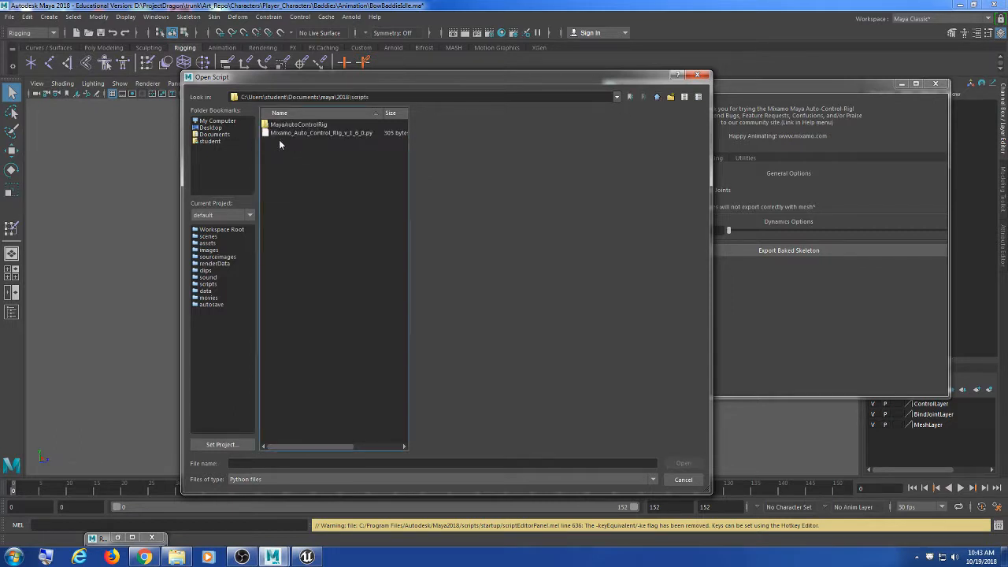
pyautogui.click(302, 132)
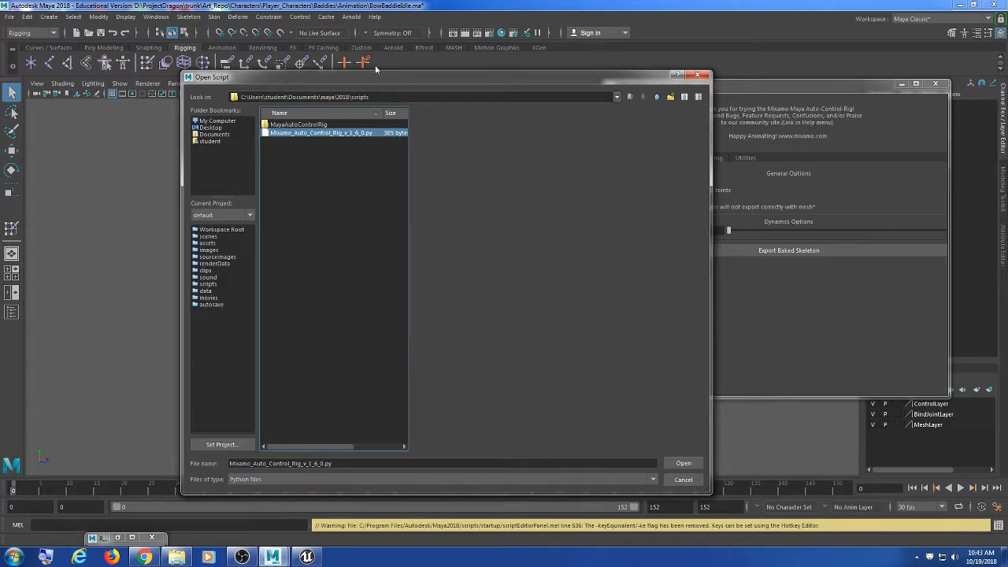
pyautogui.moveTo(364, 77); pyautogui.dragTo(334, 75)
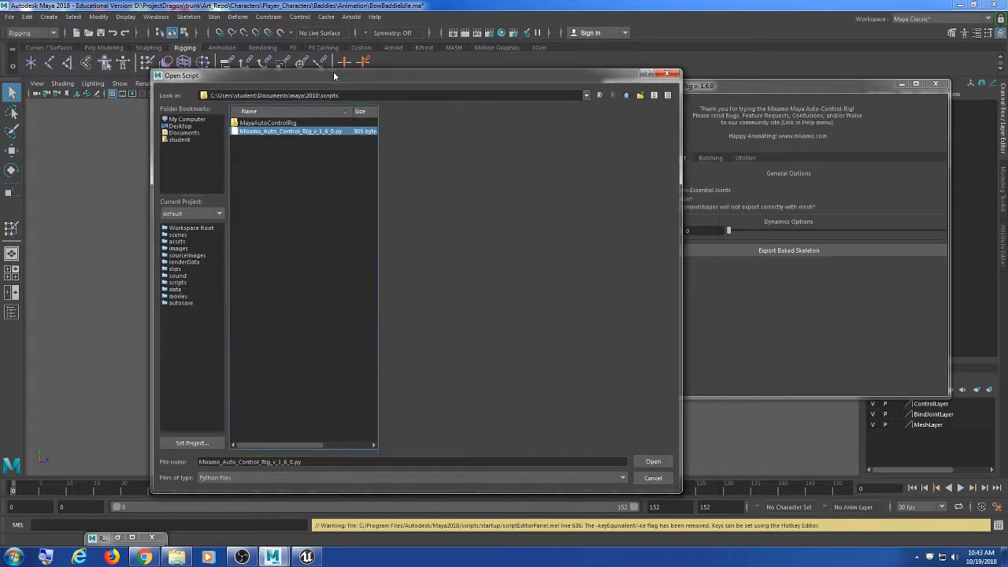
pyautogui.click(666, 73)
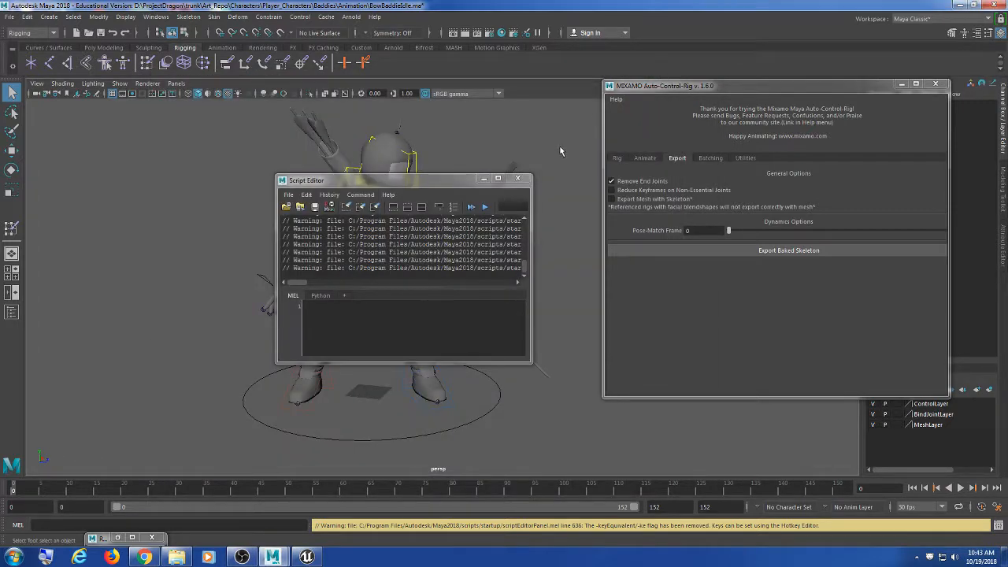
# Step: Close the Script Editor, edit the Pose-Match Frame, and run Export Baked Skeleton
pyautogui.click(519, 179)
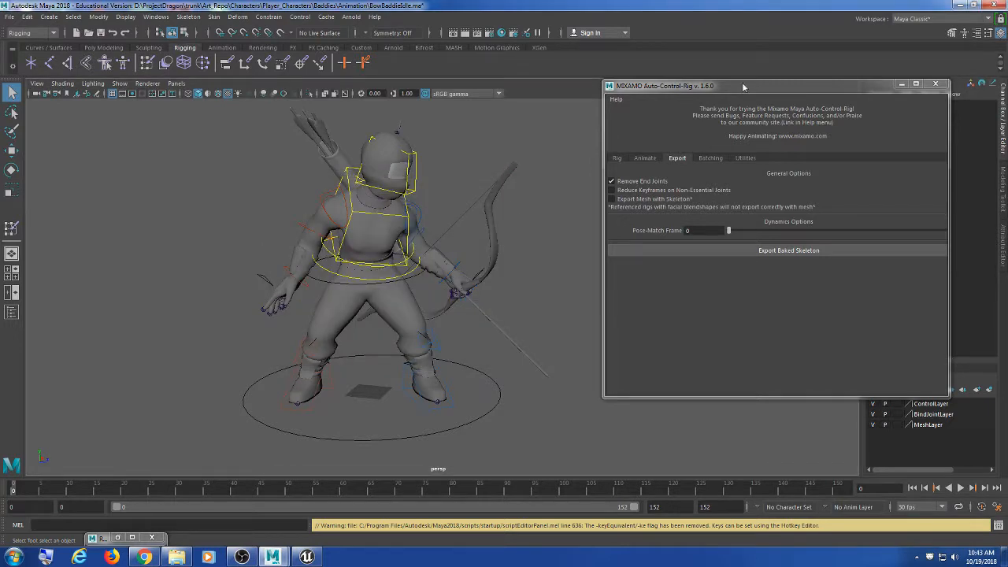
pyautogui.moveTo(742, 87); pyautogui.dragTo(723, 83)
pyautogui.click(671, 227)
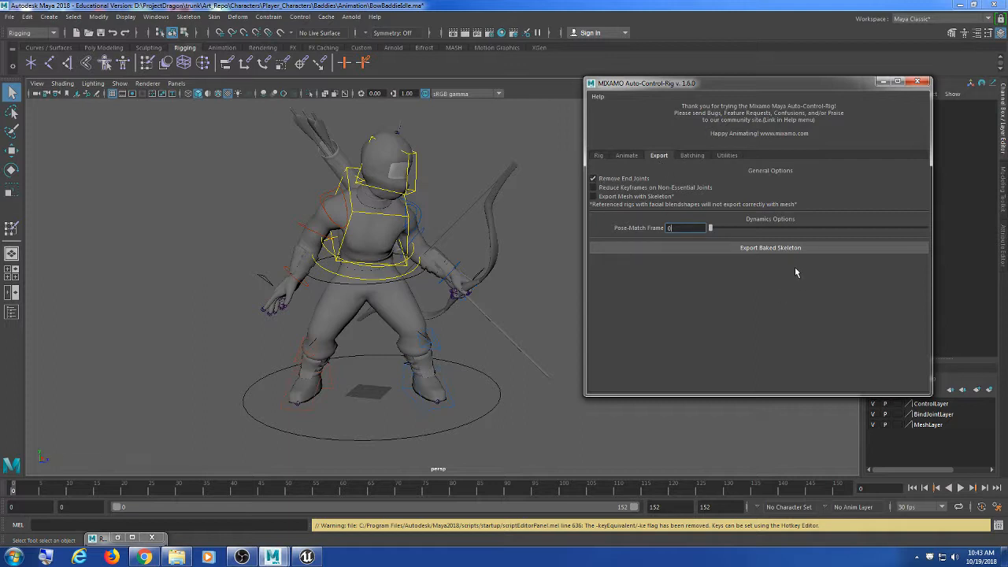
pyautogui.click(769, 252)
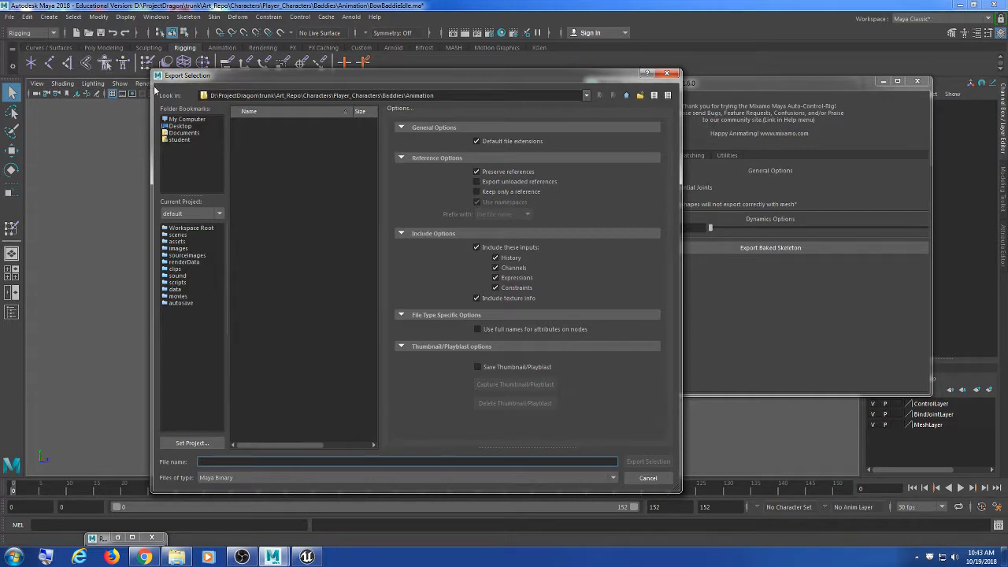
# Step: Set the export dialog's file type to FBX export
pyautogui.moveTo(152, 89); pyautogui.dragTo(108, 92)
pyautogui.moveTo(382, 181); pyautogui.dragTo(456, 183)
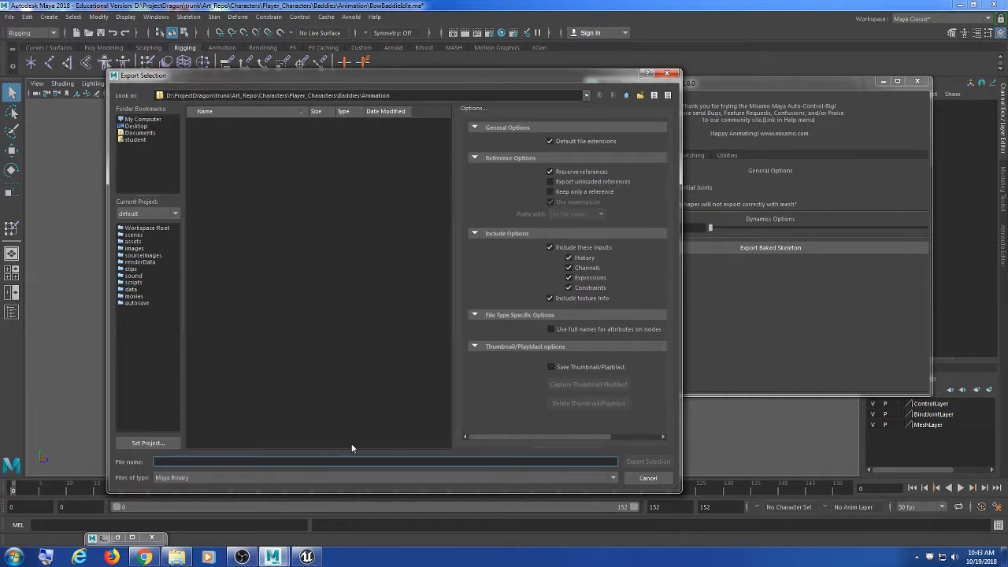
pyautogui.click(326, 481)
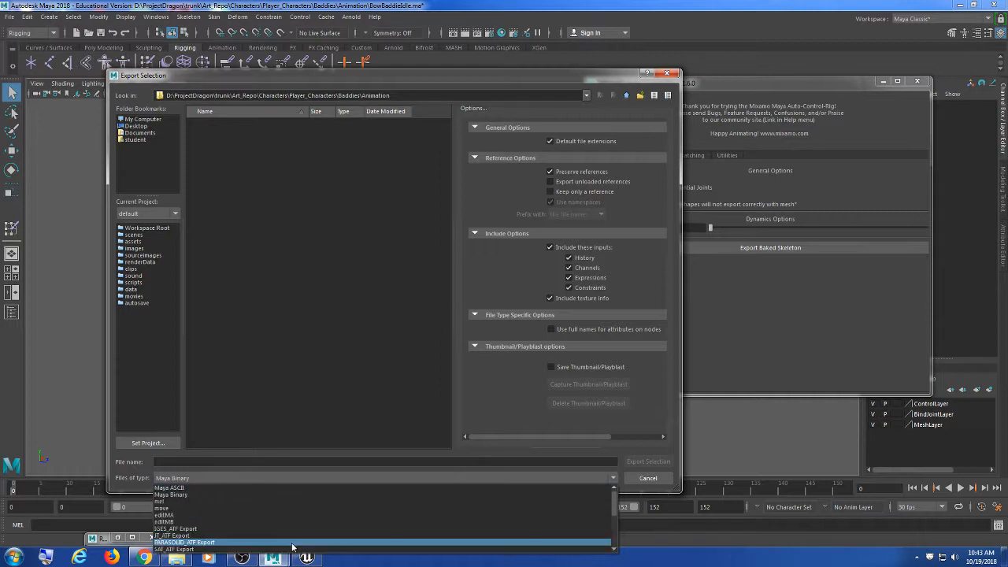
pyautogui.scroll(-3, 252, 533)
pyautogui.click(233, 533)
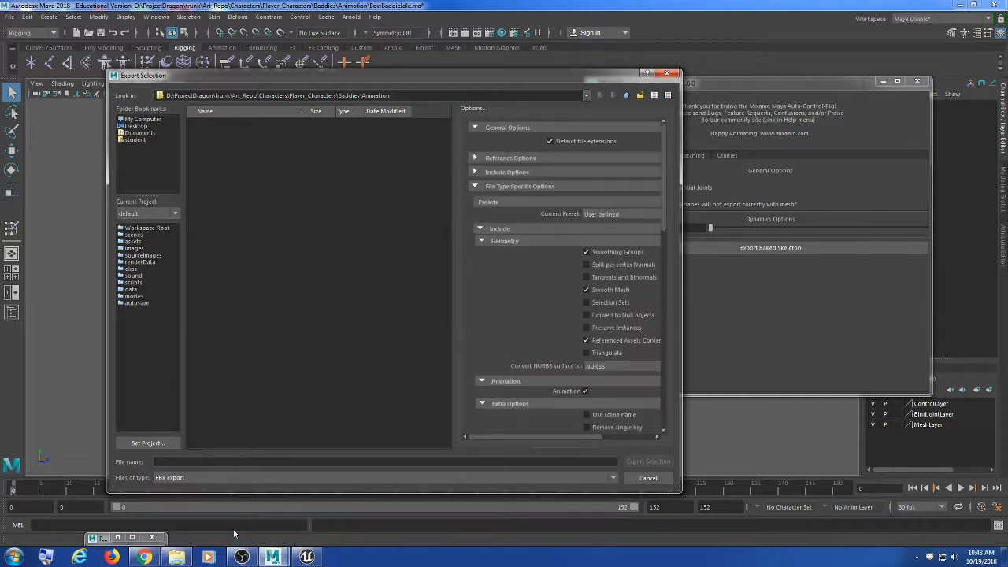
pyautogui.moveTo(320, 78); pyautogui.dragTo(282, 40)
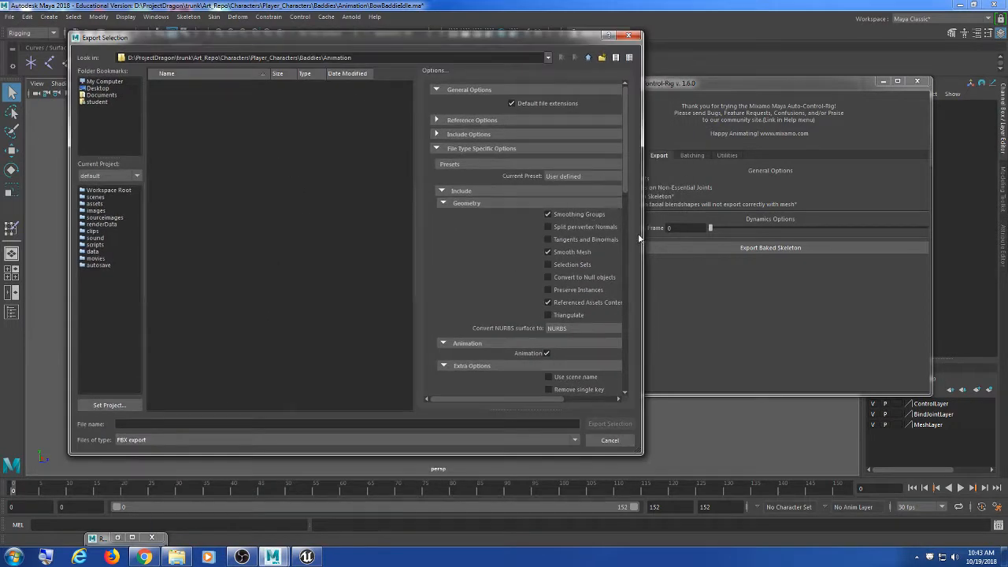
pyautogui.moveTo(643, 237); pyautogui.dragTo(686, 234)
pyautogui.moveTo(460, 238); pyautogui.dragTo(371, 237)
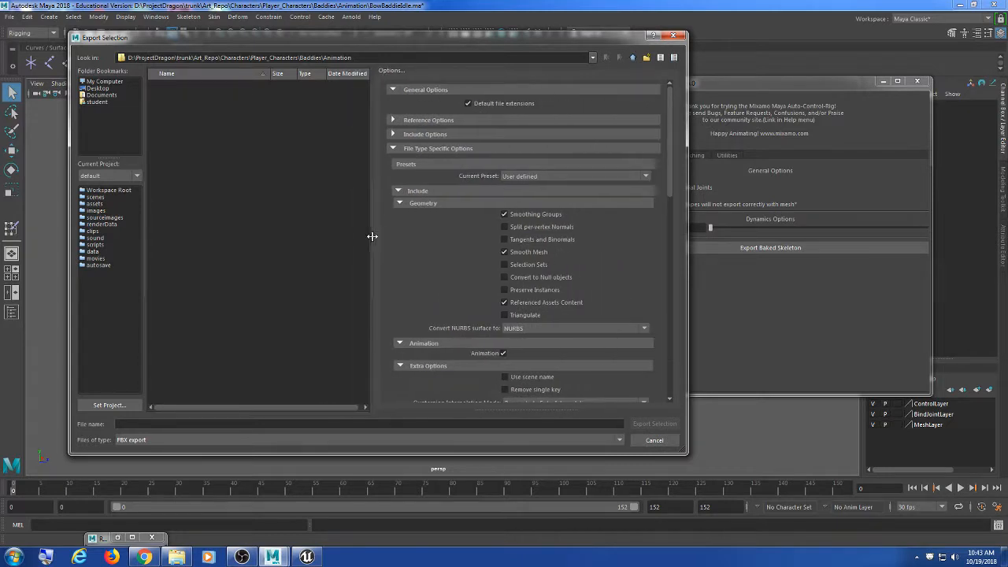
pyautogui.moveTo(669, 143); pyautogui.dragTo(685, 223)
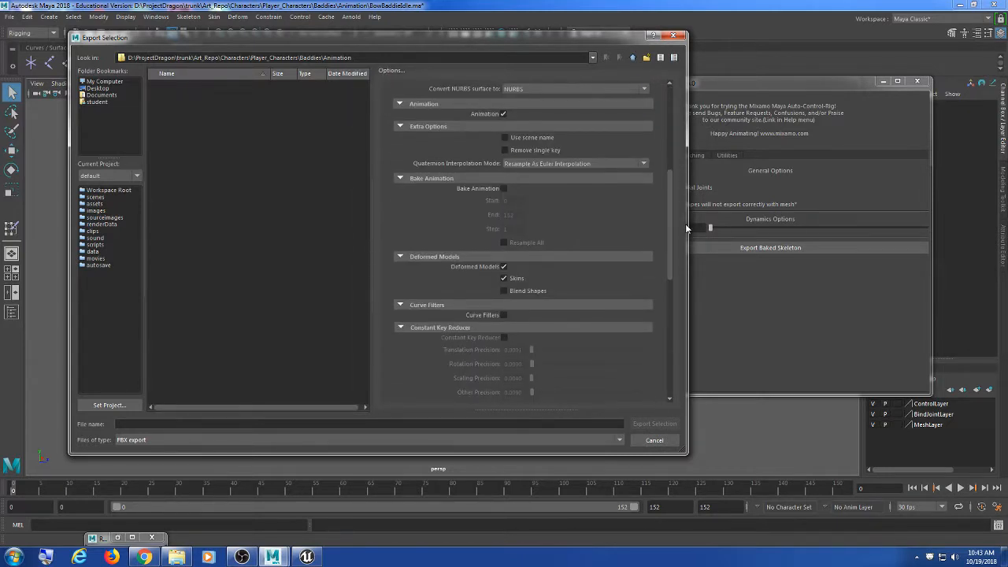
# Step: Turn on Bake Animation and export to the Desktop as BowIdle.fbx
pyautogui.click(504, 188)
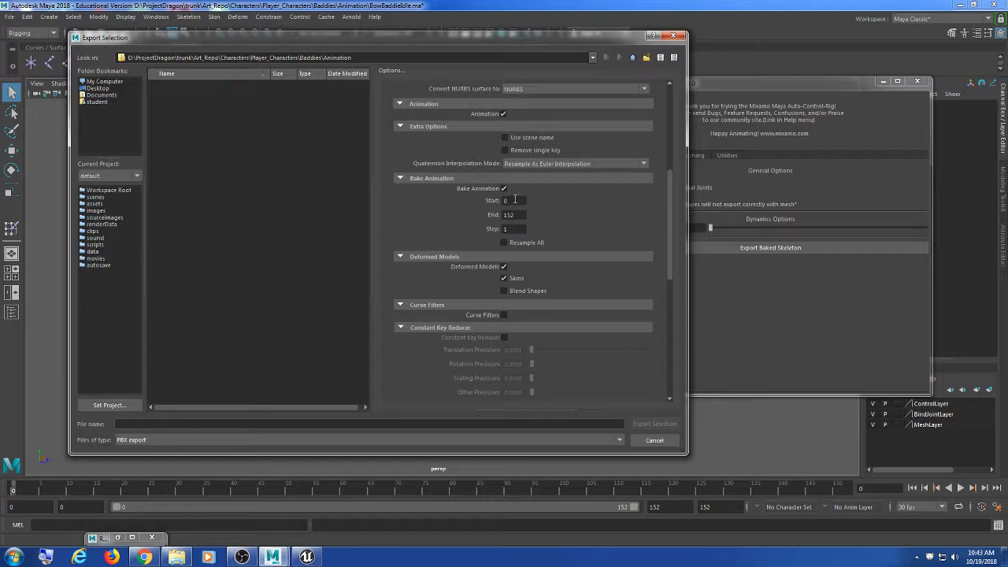
pyautogui.click(97, 89)
pyautogui.click(215, 423)
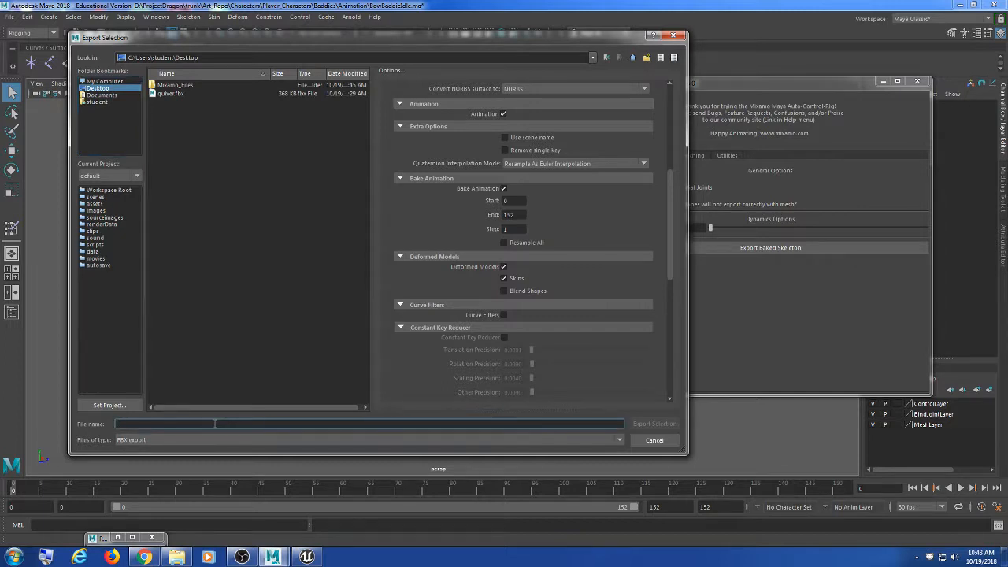
pyautogui.write('BowIdle')
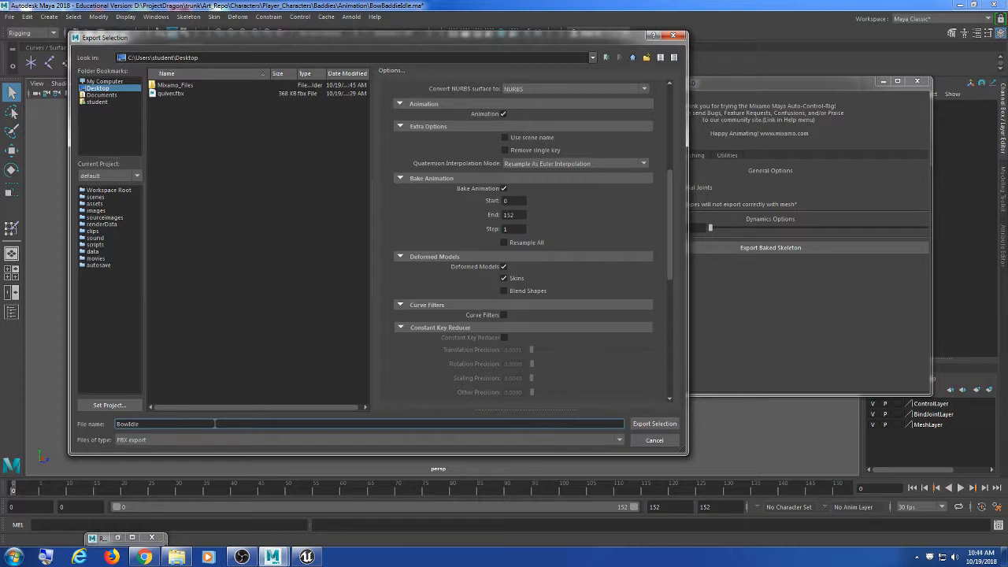
pyautogui.click(659, 426)
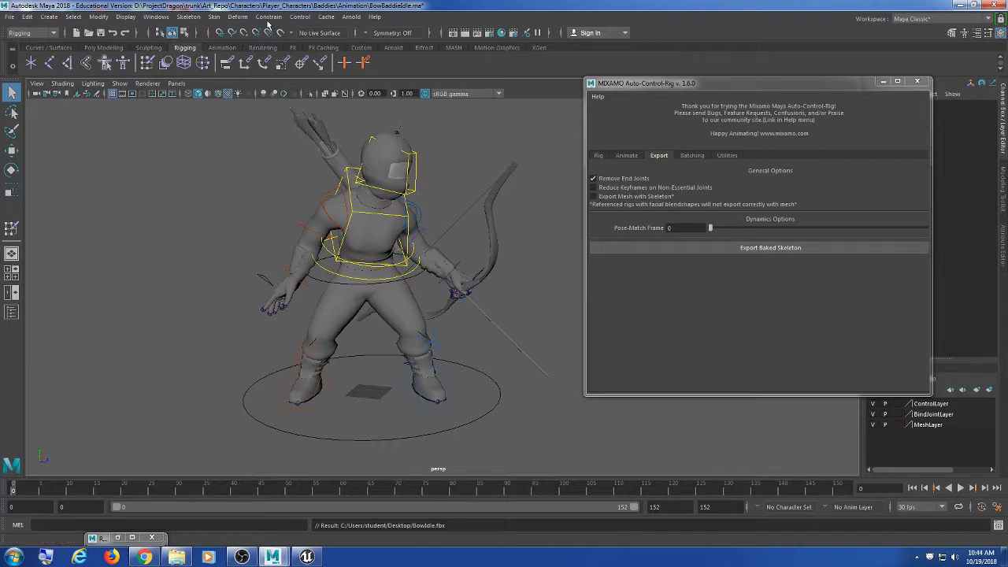
# Step: In wireframe view behind the archer, select the Bow:arrow1 joint
pyautogui.keyDown('alt'); pyautogui.moveTo(523, 227); pyautogui.dragTo(338, 222); pyautogui.keyUp('alt')
pyautogui.scroll(6, 339, 222)
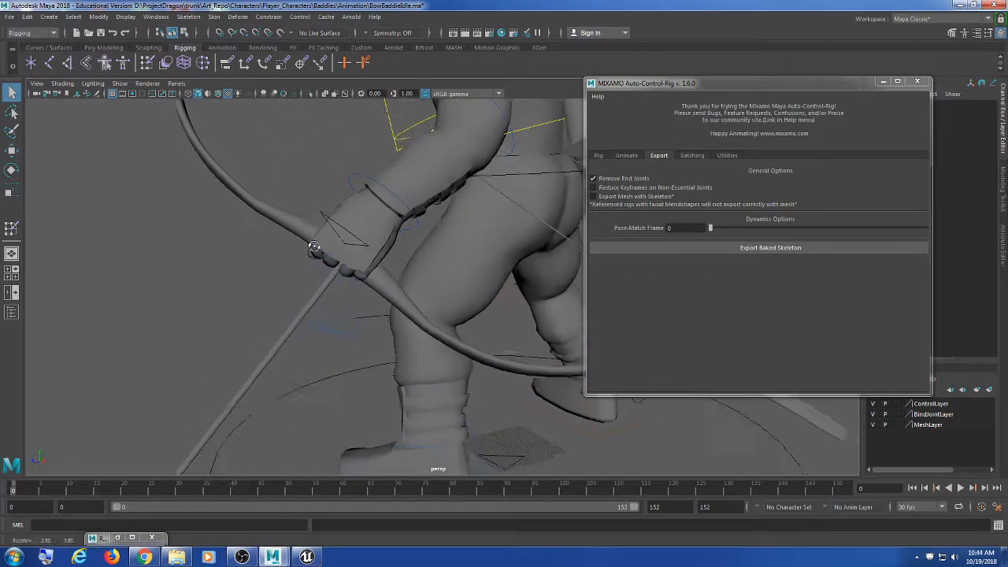
pyautogui.press('4')
pyautogui.keyDown('alt'); pyautogui.moveTo(352, 231); pyautogui.dragTo(367, 288, button='middle'); pyautogui.keyUp('alt')
pyautogui.keyDown('alt'); pyautogui.moveTo(367, 288); pyautogui.dragTo(399, 269, button='right'); pyautogui.keyUp('alt')
pyautogui.keyDown('alt'); pyautogui.moveTo(373, 218); pyautogui.dragTo(364, 197, button='right'); pyautogui.keyUp('alt')
pyautogui.keyDown('alt'); pyautogui.moveTo(364, 197); pyautogui.dragTo(354, 243, button='middle'); pyautogui.keyUp('alt')
pyautogui.click(400, 202)
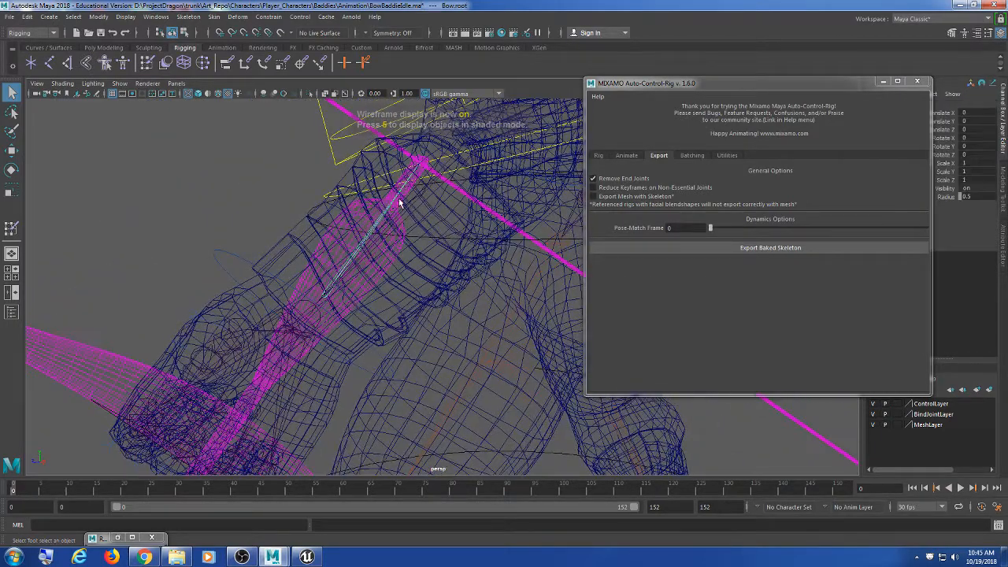
pyautogui.click(420, 167)
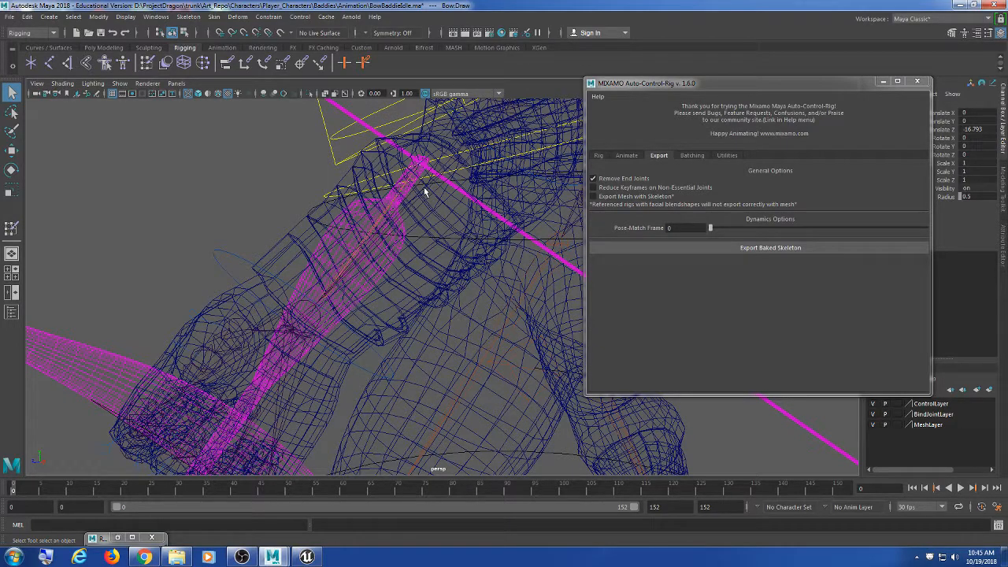
pyautogui.click(423, 189)
# Step: Move the arrow from the hand up toward the quiver in shaded view
pyautogui.scroll(-10, 332, 192)
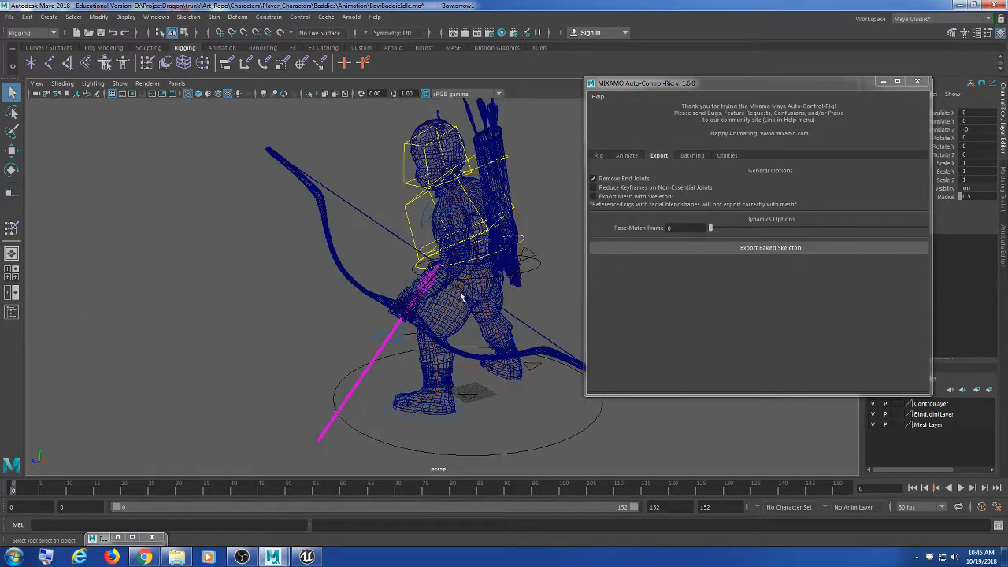
pyautogui.keyDown('alt'); pyautogui.moveTo(462, 294); pyautogui.dragTo(387, 286); pyautogui.keyUp('alt')
pyautogui.press('w')
pyautogui.keyDown('alt'); pyautogui.moveTo(325, 297); pyautogui.dragTo(543, 307); pyautogui.keyUp('alt')
pyautogui.keyDown('alt'); pyautogui.moveTo(544, 307); pyautogui.dragTo(453, 319, button='middle'); pyautogui.keyUp('alt')
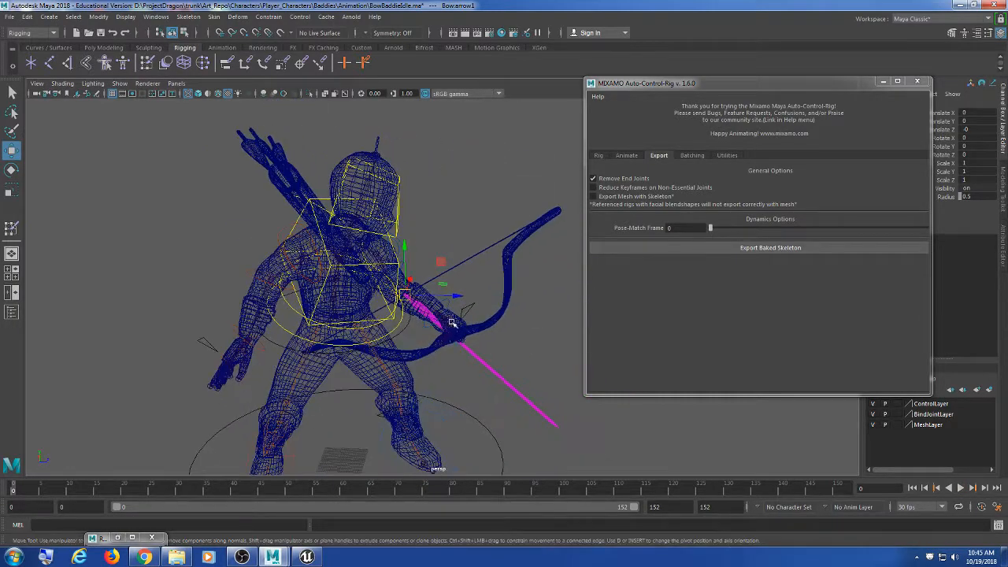
pyautogui.moveTo(410, 300)
pyautogui.mouseDown()
pyautogui.moveTo(244, 124)
pyautogui.moveTo(308, 194)
pyautogui.moveTo(364, 356)
pyautogui.moveTo(211, 325)
pyautogui.moveTo(365, 428)
pyautogui.mouseUp()
pyautogui.press('5')
pyautogui.keyDown('alt'); pyautogui.moveTo(280, 355); pyautogui.dragTo(462, 236); pyautogui.keyUp('alt')
# Step: Rotate the arrow to line up with the quiver (Rotate Y about 38.1)
pyautogui.press('e')
pyautogui.hotkey('ctrl', 'z')
pyautogui.keyDown('alt'); pyautogui.moveTo(463, 236); pyautogui.dragTo(463, 171, button='middle'); pyautogui.keyUp('alt')
pyautogui.moveTo(453, 184); pyautogui.dragTo(452, 205)
pyautogui.keyDown('alt'); pyautogui.moveTo(452, 205); pyautogui.dragTo(291, 268); pyautogui.keyUp('alt')
# Step: Shift the arrow up and sideways so it sits among the quiver's arrows
pyautogui.press('w')
pyautogui.moveTo(390, 195); pyautogui.dragTo(418, 194)
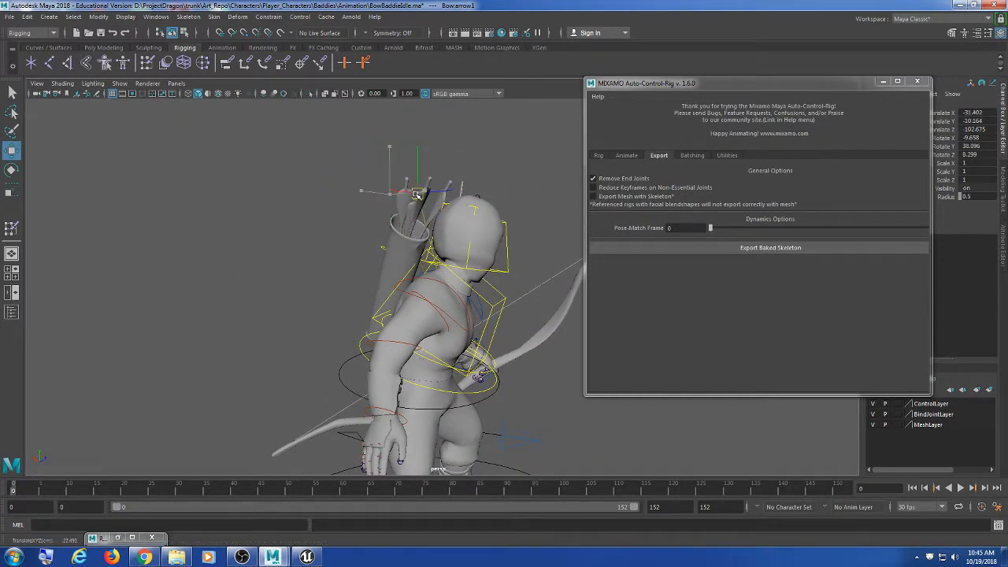
pyautogui.keyDown('alt'); pyautogui.moveTo(358, 253); pyautogui.dragTo(479, 297); pyautogui.keyUp('alt')
pyautogui.scroll(2, 476, 294)
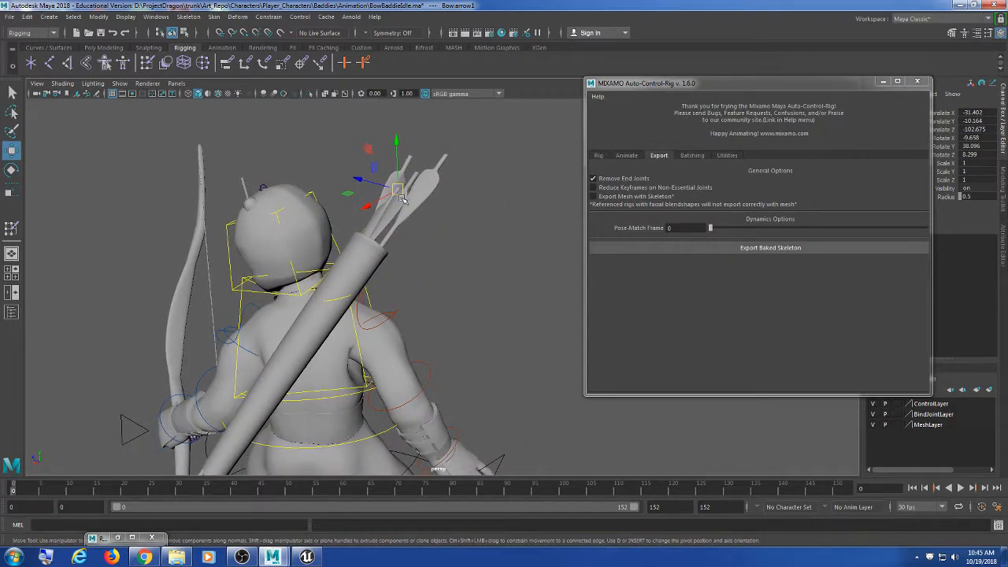
pyautogui.moveTo(400, 189); pyautogui.dragTo(418, 167)
pyautogui.keyDown('alt'); pyautogui.moveTo(455, 241); pyautogui.dragTo(381, 312); pyautogui.keyUp('alt')
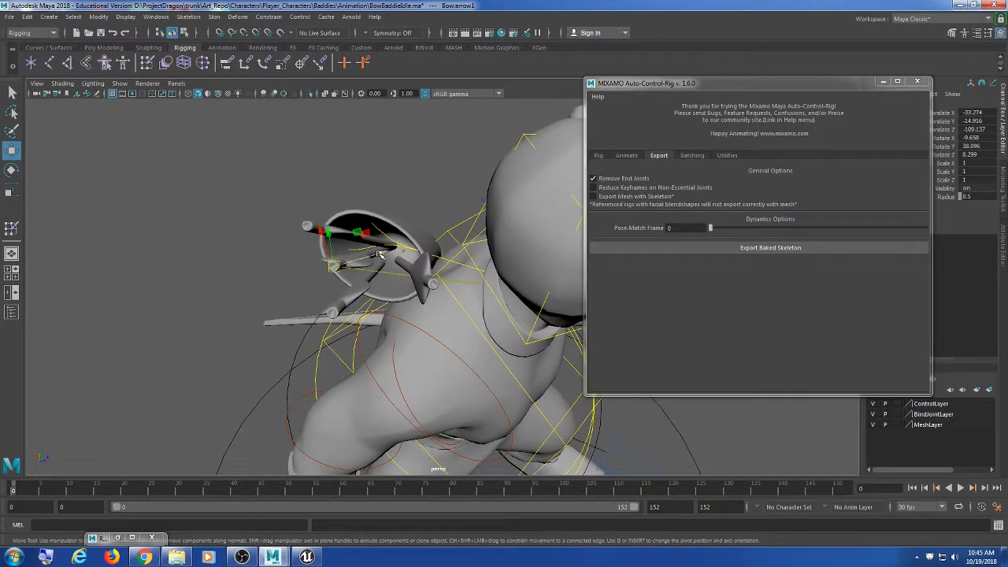
pyautogui.moveTo(379, 253); pyautogui.dragTo(386, 273)
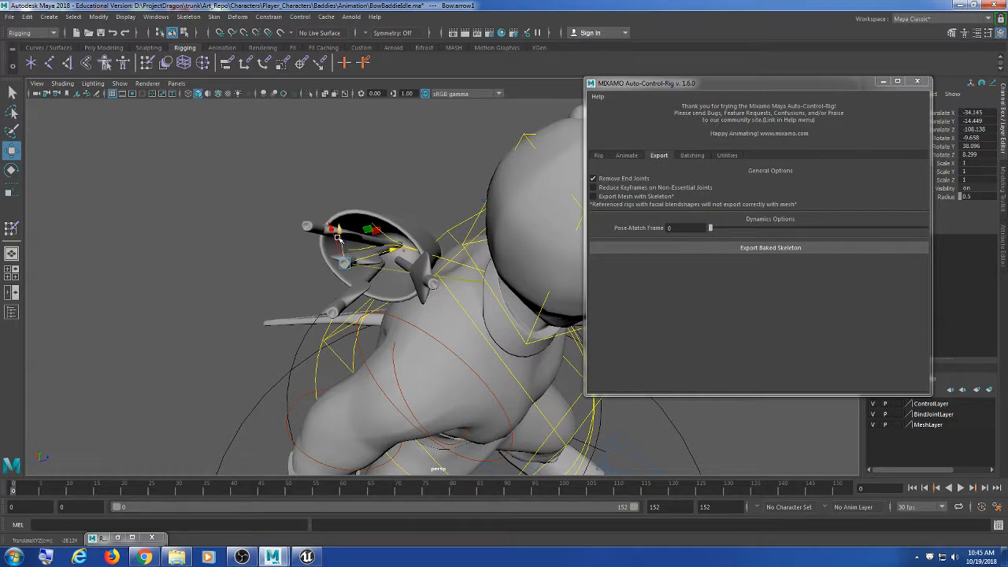
pyautogui.moveTo(337, 237); pyautogui.dragTo(341, 237)
pyautogui.keyDown('alt'); pyautogui.moveTo(366, 302); pyautogui.dragTo(313, 249); pyautogui.keyUp('alt')
pyautogui.press('e')
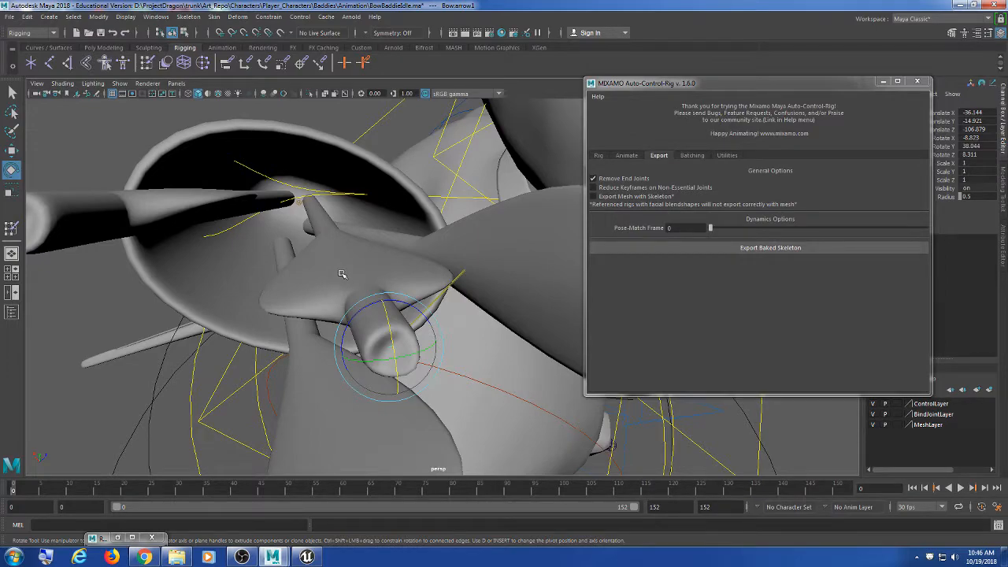
pyautogui.keyDown('alt'); pyautogui.moveTo(353, 285); pyautogui.dragTo(334, 328); pyautogui.keyUp('alt')
pyautogui.scroll(5, 334, 328)
pyautogui.keyDown('alt'); pyautogui.moveTo(259, 299); pyautogui.dragTo(246, 294, button='middle'); pyautogui.keyUp('alt')
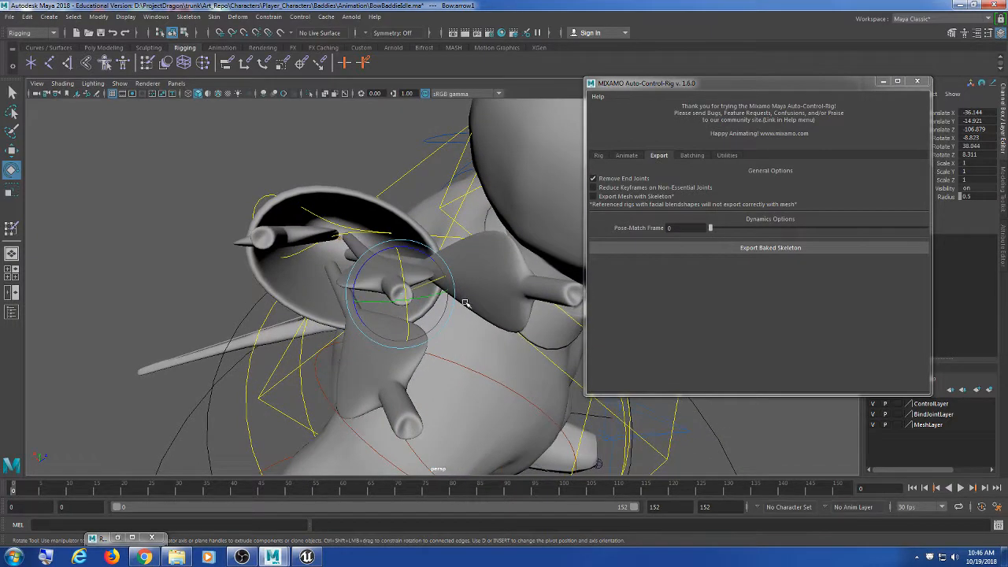
pyautogui.keyDown('alt'); pyautogui.moveTo(464, 302); pyautogui.dragTo(463, 314); pyautogui.keyUp('alt')
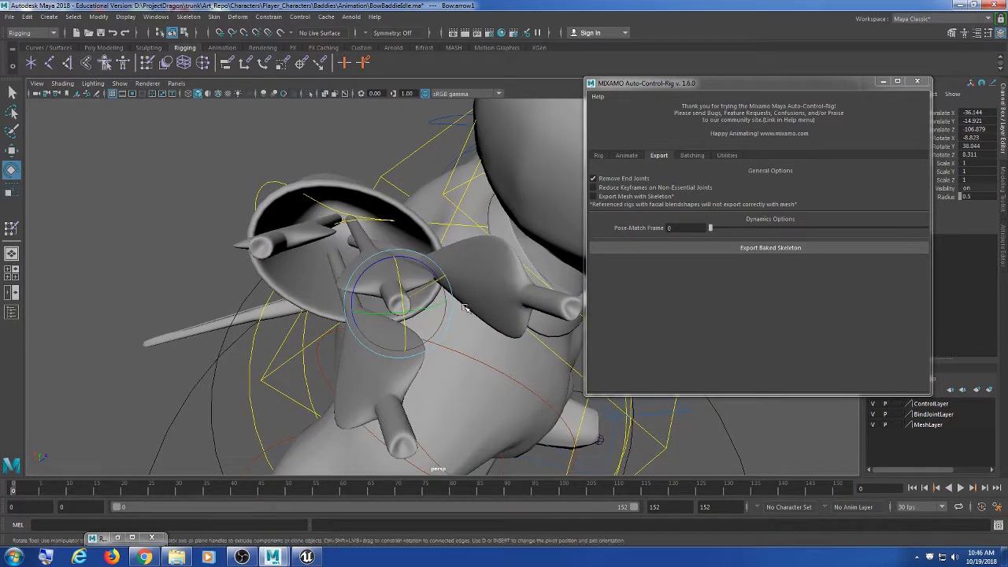
pyautogui.click(348, 225)
pyautogui.keyDown('alt'); pyautogui.moveTo(348, 224); pyautogui.dragTo(334, 283); pyautogui.keyUp('alt')
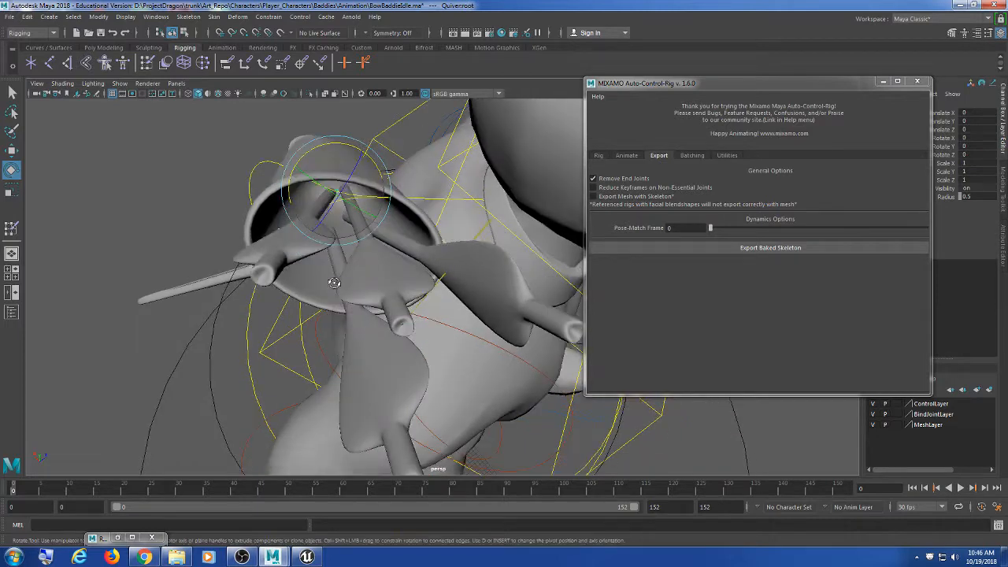
pyautogui.click(405, 324)
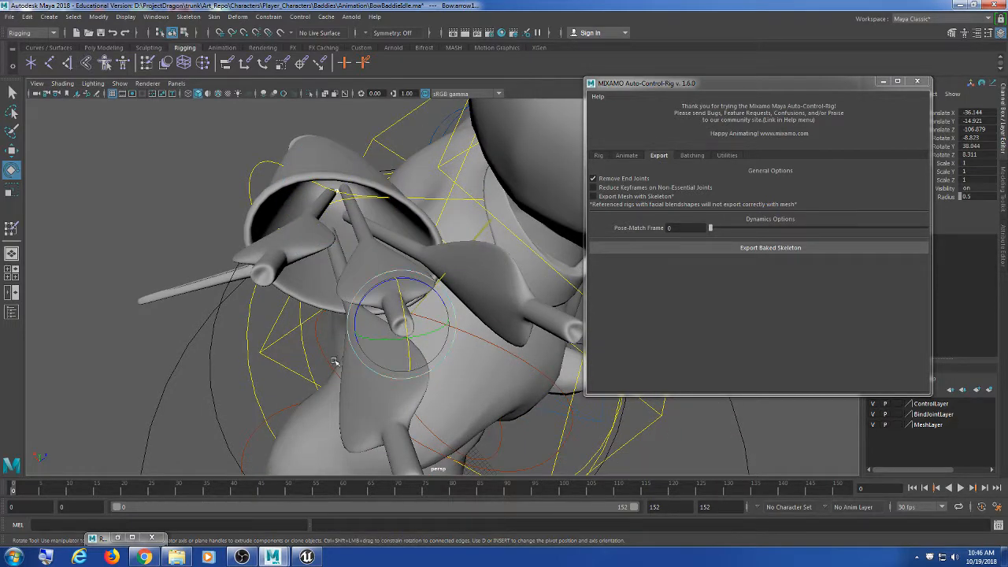
pyautogui.keyDown('alt'); pyautogui.moveTo(314, 350); pyautogui.dragTo(309, 348); pyautogui.keyUp('alt')
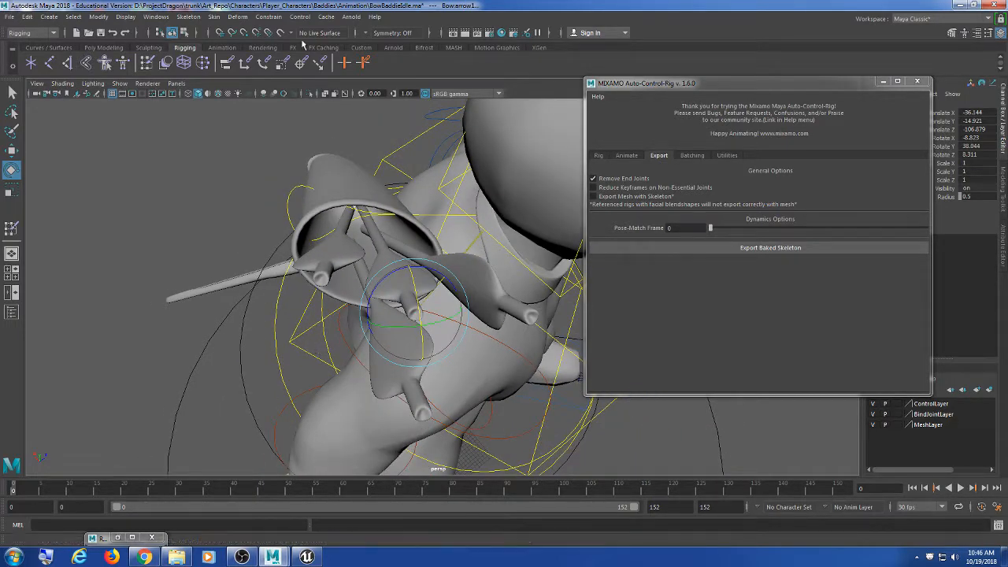
pyautogui.click(268, 17)
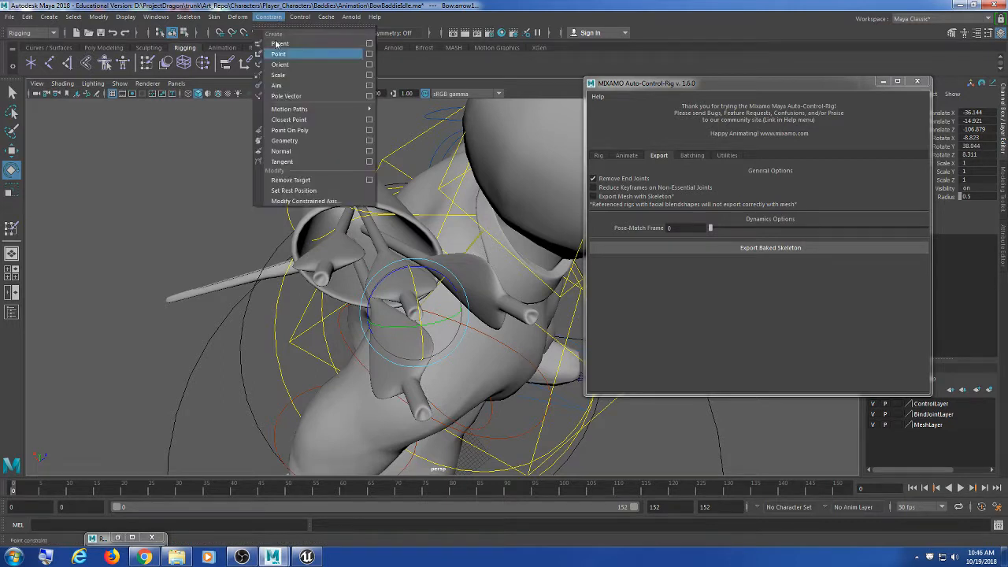
pyautogui.click(369, 43)
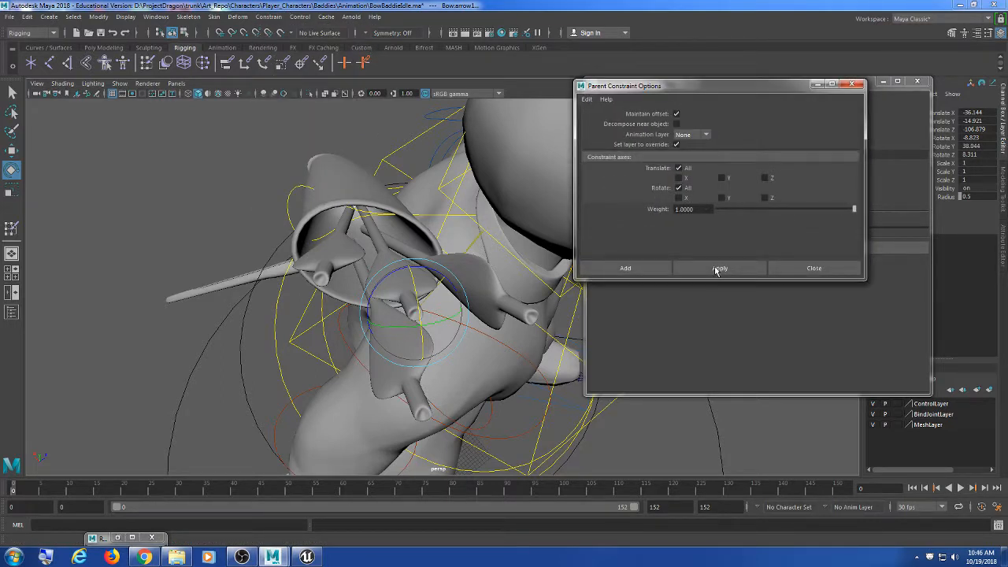
pyautogui.click(676, 114)
pyautogui.click(734, 271)
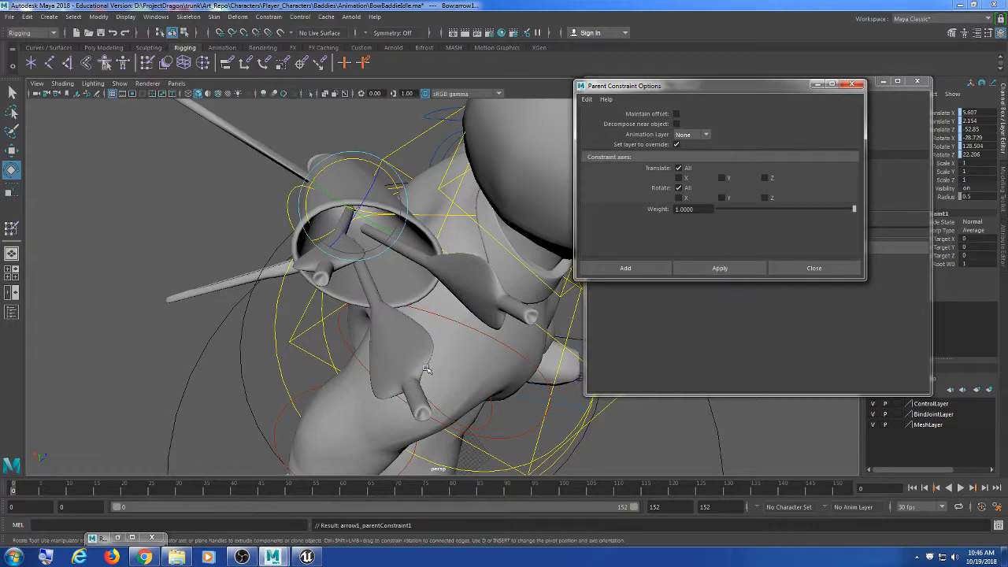
pyautogui.scroll(-6, 425, 366)
pyautogui.keyDown('alt'); pyautogui.moveTo(347, 369); pyautogui.dragTo(331, 343); pyautogui.keyUp('alt')
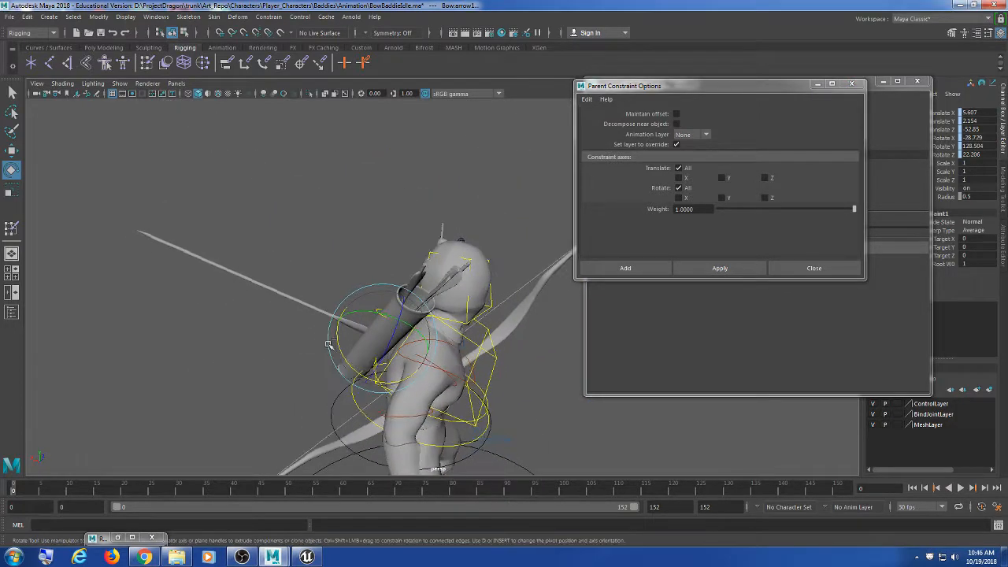
pyautogui.keyDown('alt'); pyautogui.moveTo(294, 390); pyautogui.dragTo(262, 302); pyautogui.keyUp('alt')
pyautogui.hotkey('ctrl', 'z')
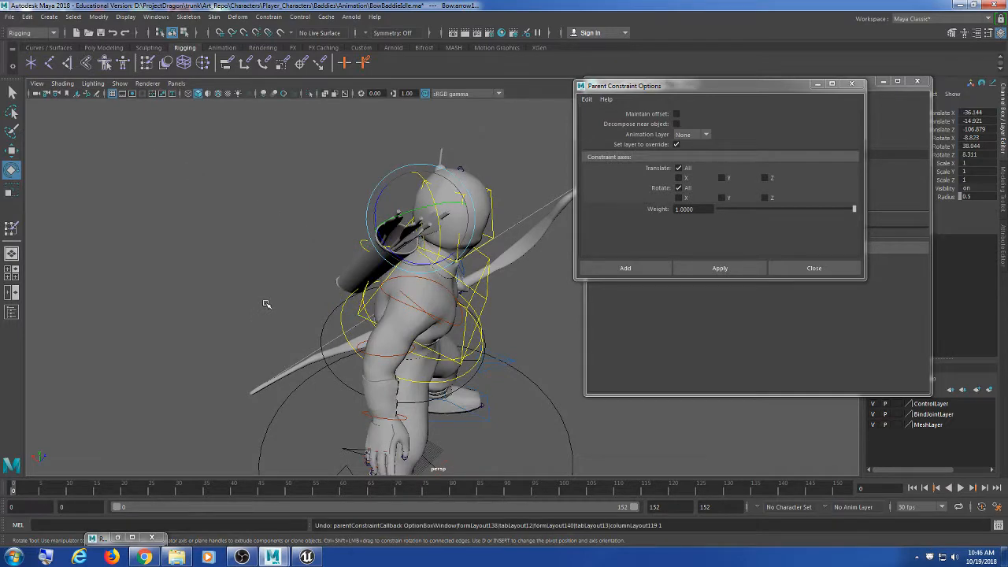
pyautogui.keyDown('alt'); pyautogui.moveTo(274, 265); pyautogui.dragTo(277, 292, button='middle'); pyautogui.keyUp('alt')
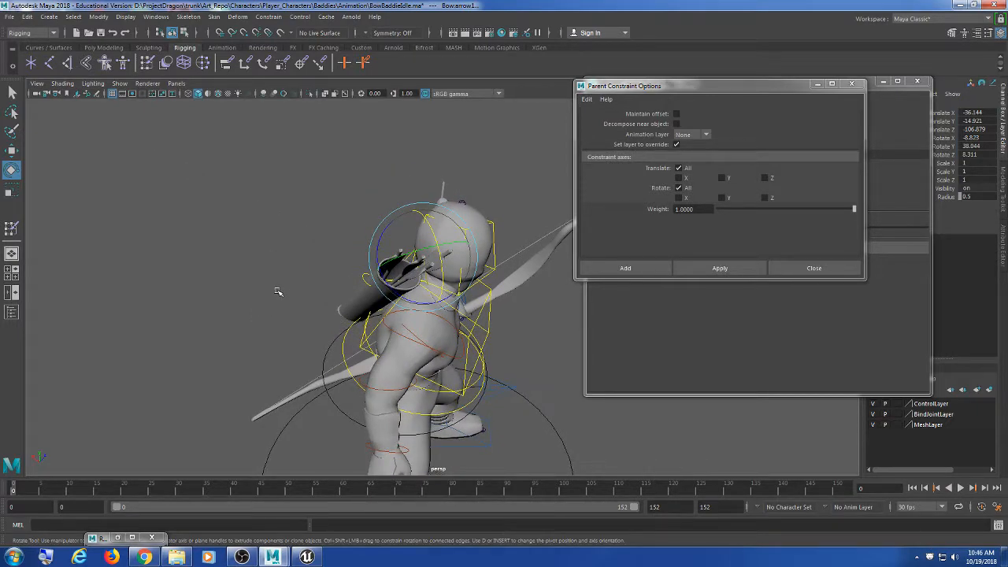
pyautogui.keyDown('alt'); pyautogui.moveTo(281, 294); pyautogui.dragTo(309, 325); pyautogui.keyUp('alt')
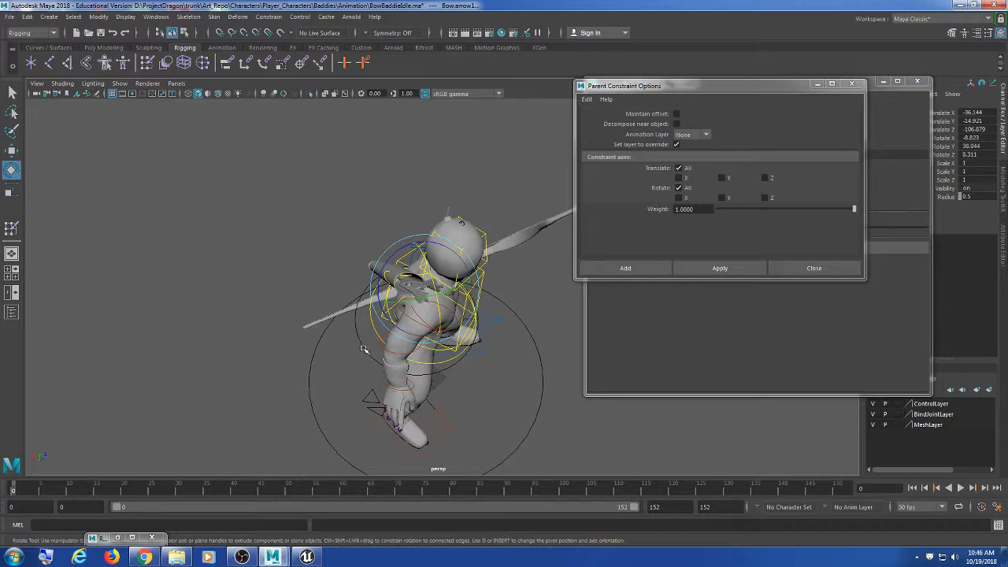
pyautogui.scroll(4, 365, 351)
pyautogui.keyDown('alt'); pyautogui.moveTo(525, 376); pyautogui.dragTo(503, 350); pyautogui.keyUp('alt')
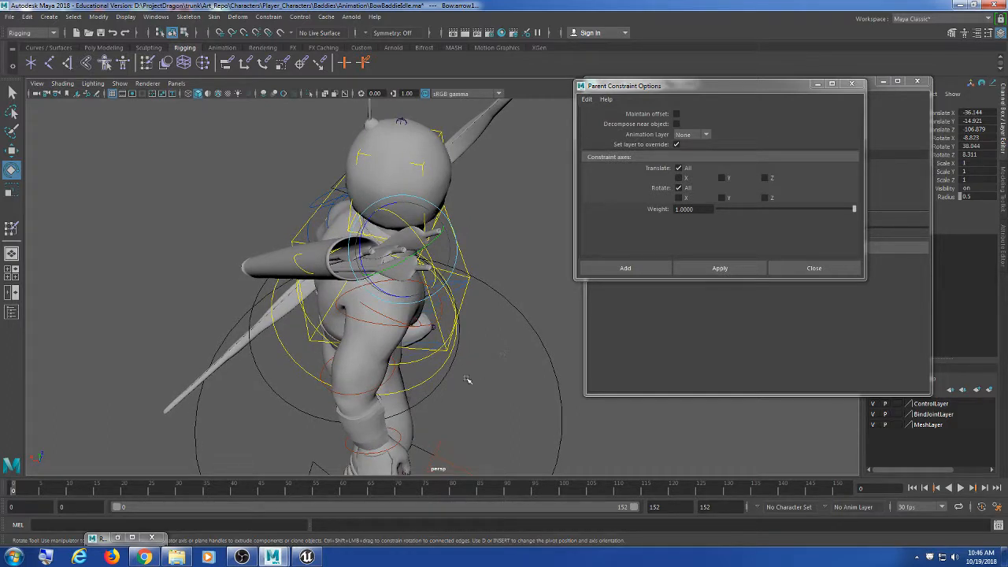
pyautogui.moveTo(678, 86); pyautogui.dragTo(666, 69)
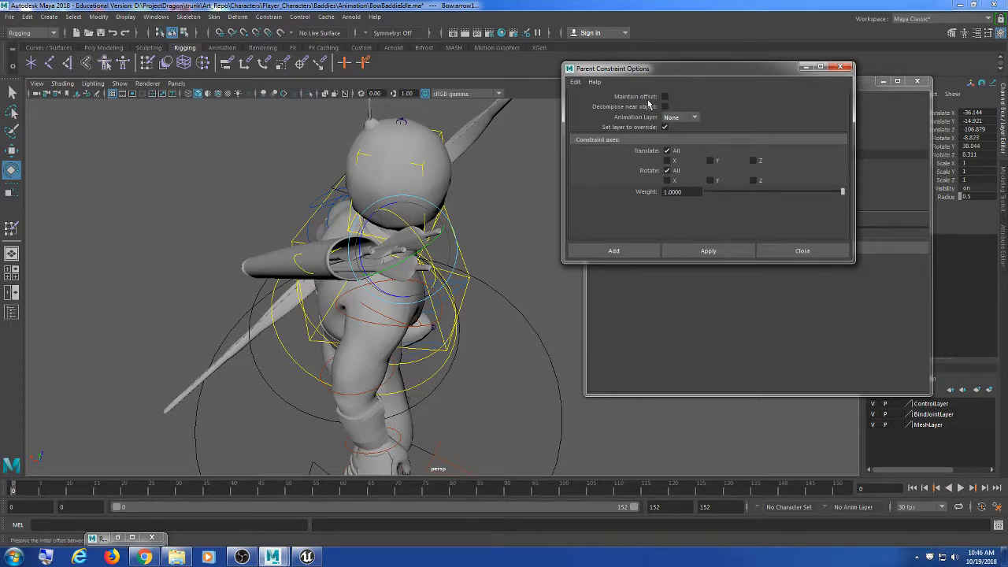
pyautogui.keyDown('alt'); pyautogui.moveTo(473, 323); pyautogui.dragTo(432, 318); pyautogui.keyUp('alt')
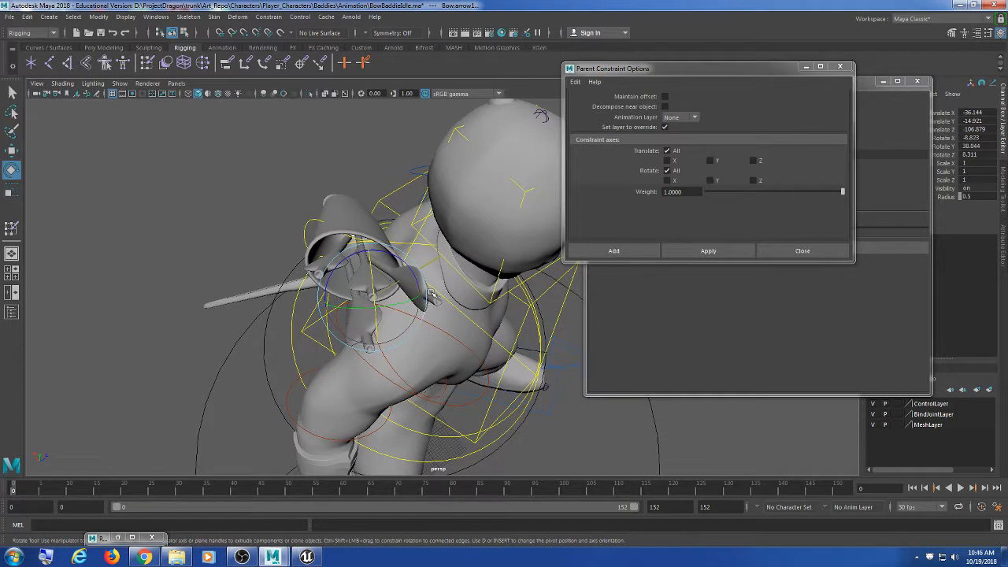
pyautogui.click(841, 66)
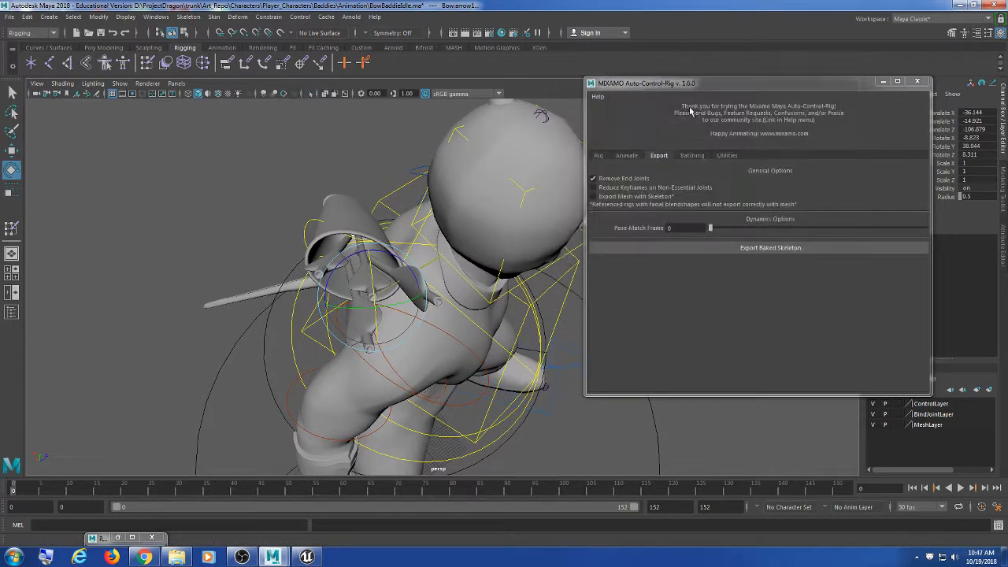
# Step: Open and close the Parent Constraint options from the Constrain menu
pyautogui.click(319, 19)
pyautogui.moveTo(270, 19)
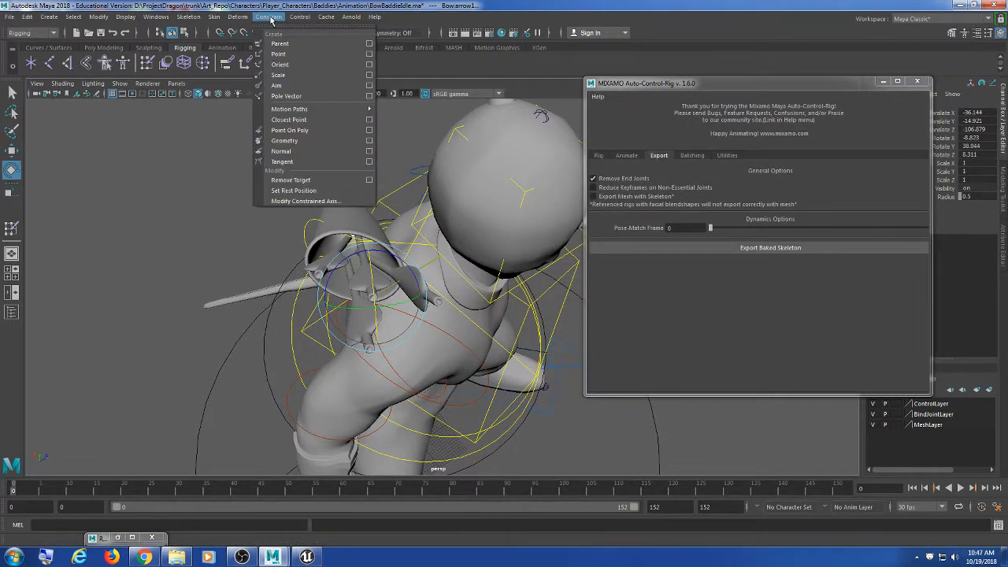
pyautogui.click(369, 43)
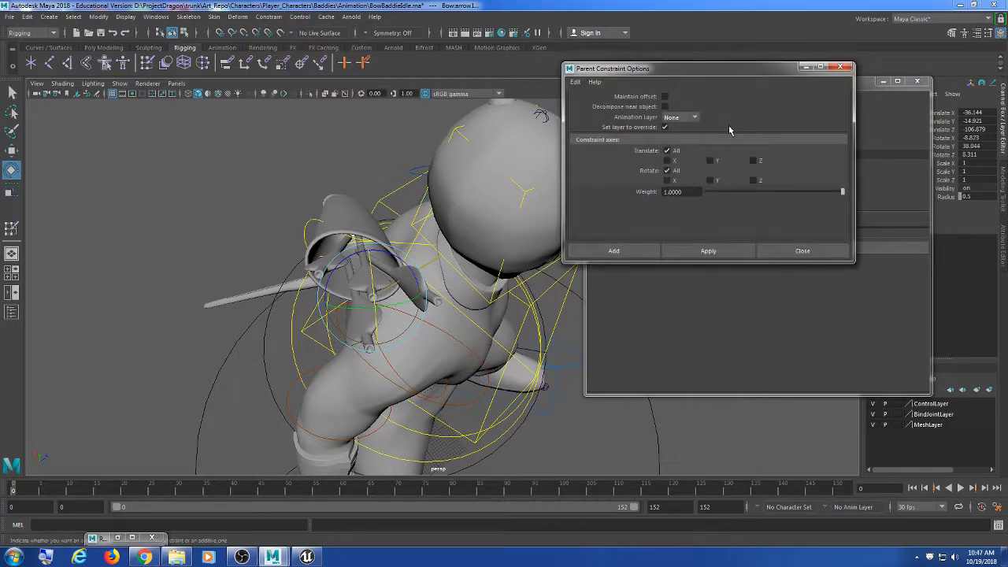
pyautogui.click(840, 66)
# Step: Orient-constrain the arrow with Offset X set to 90
pyautogui.click(268, 17)
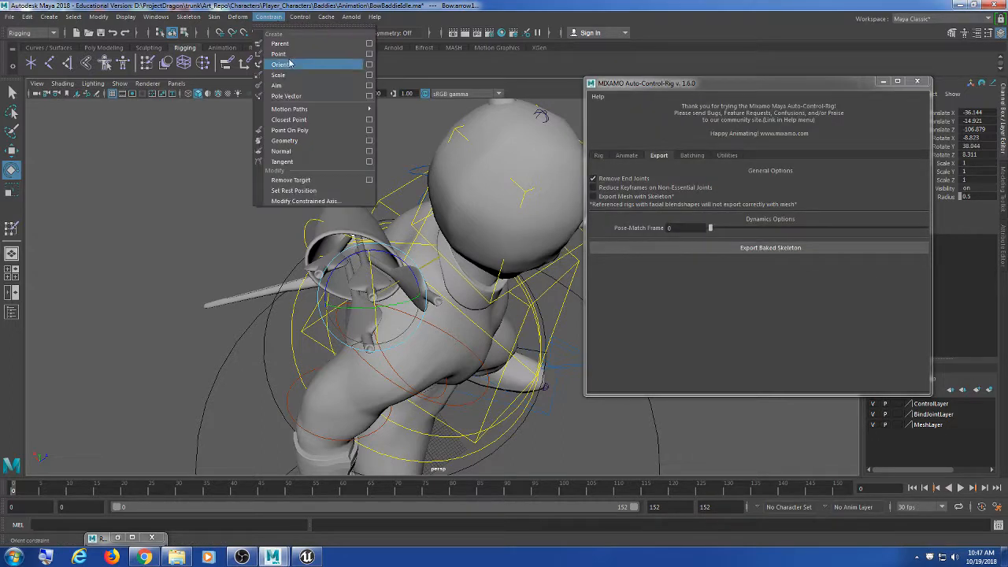
pyautogui.click(370, 64)
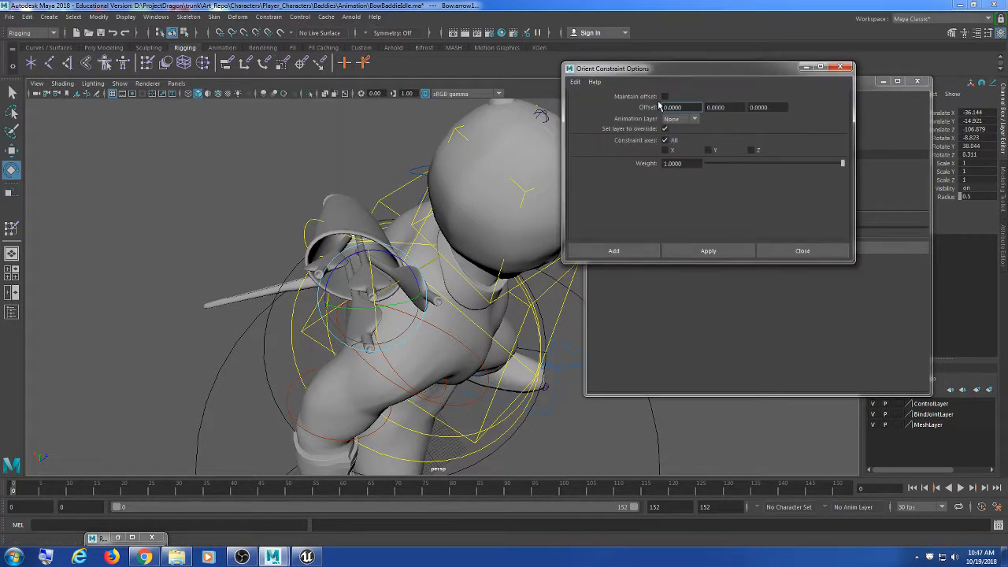
pyautogui.moveTo(681, 76); pyautogui.dragTo(729, 90)
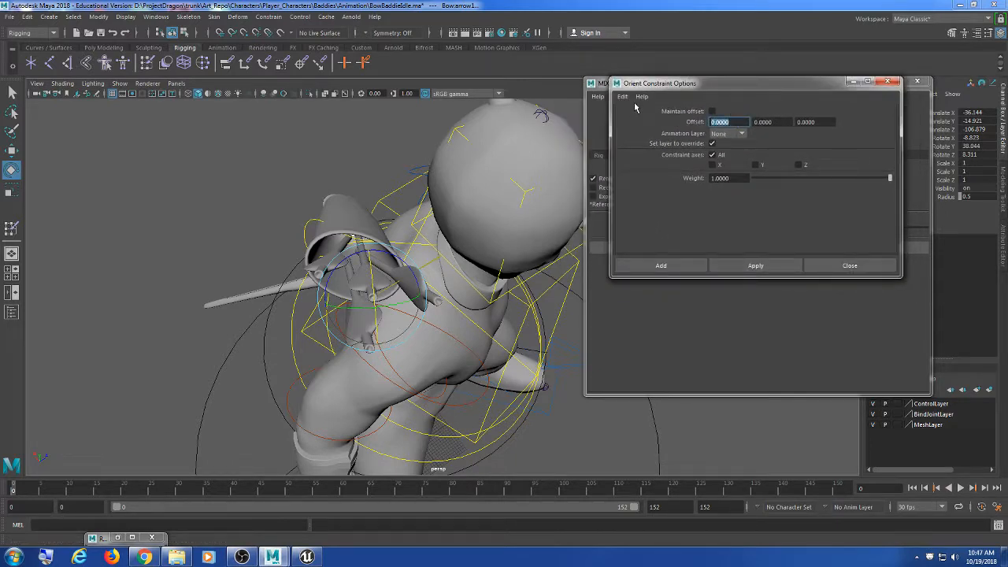
pyautogui.write('90')
pyautogui.click(737, 262)
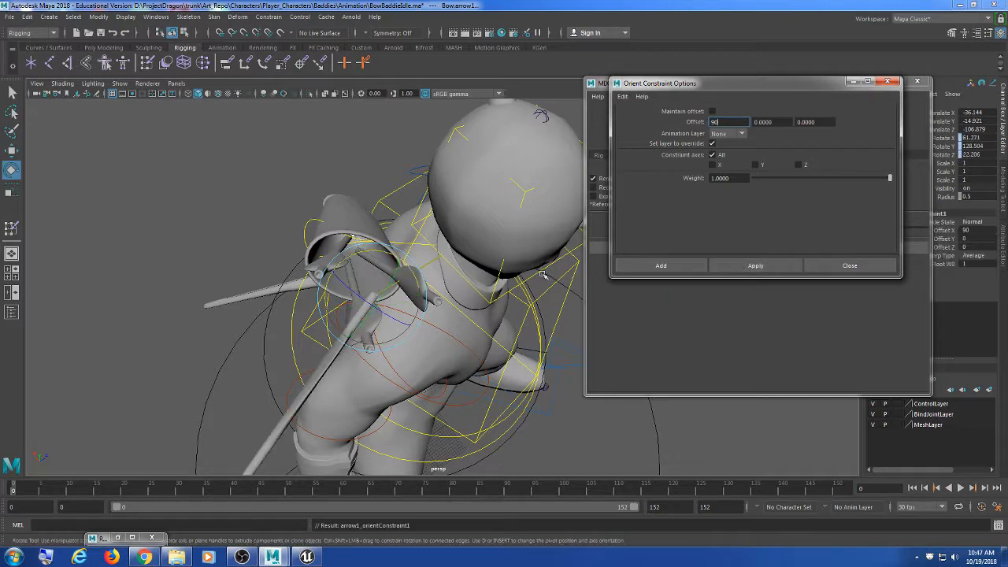
# Step: Inspect the rotated arrow in wireframe, undo the last step and clear the selection
pyautogui.keyDown('alt'); pyautogui.moveTo(407, 312); pyautogui.dragTo(458, 189); pyautogui.keyUp('alt')
pyautogui.press('4')
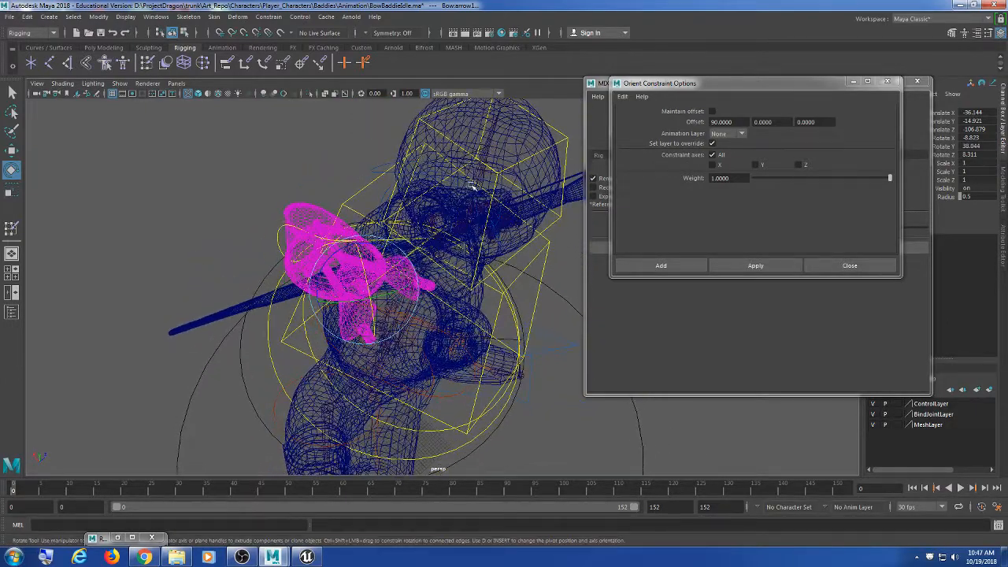
pyautogui.hotkey('ctrl', 'z')
pyautogui.click(335, 142)
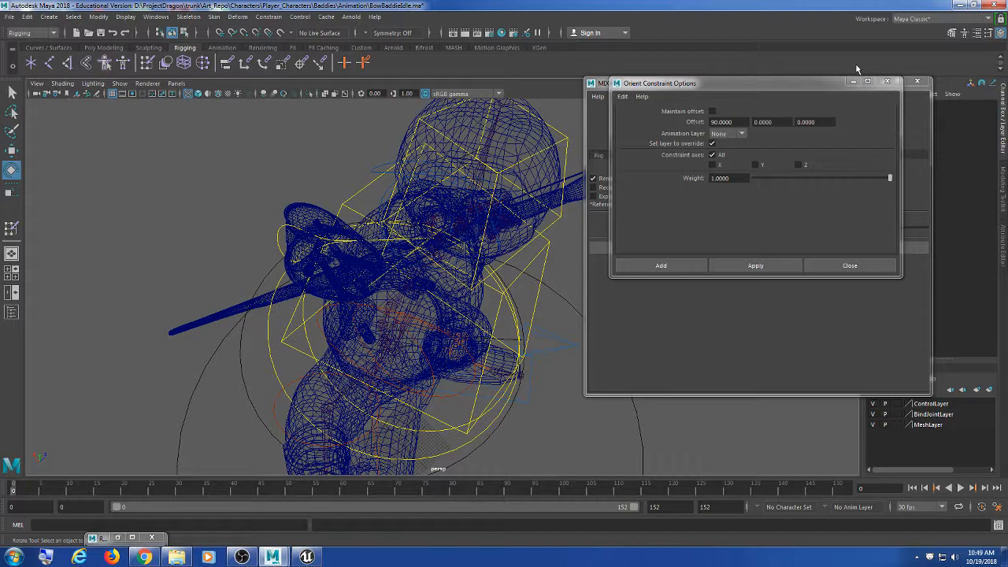
# Step: Move the orient constraint window aside and select the second arrow in the quiver
pyautogui.click(778, 83)
pyautogui.moveTo(777, 85); pyautogui.dragTo(801, 118)
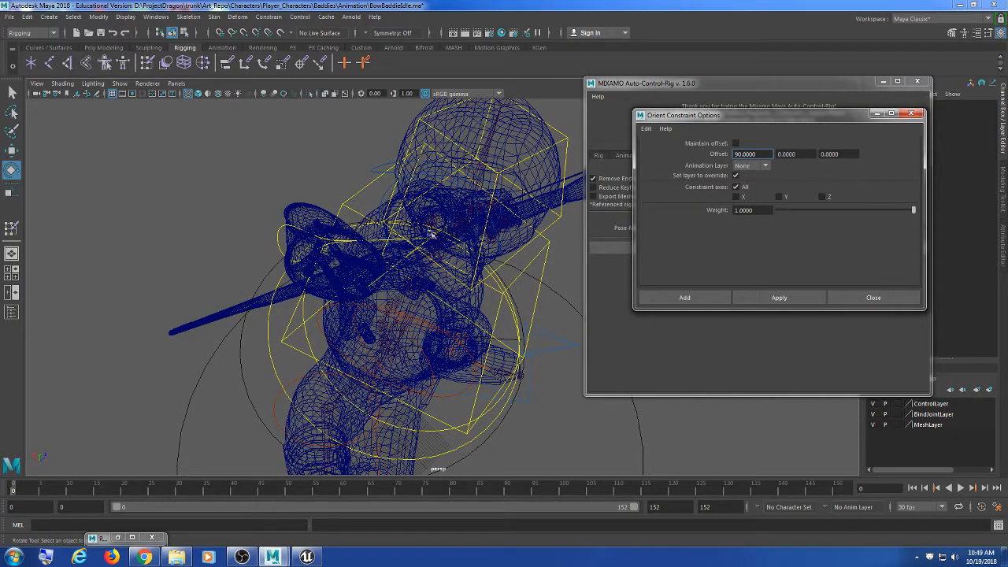
pyautogui.keyDown('alt'); pyautogui.moveTo(432, 235); pyautogui.dragTo(387, 238); pyautogui.keyUp('alt')
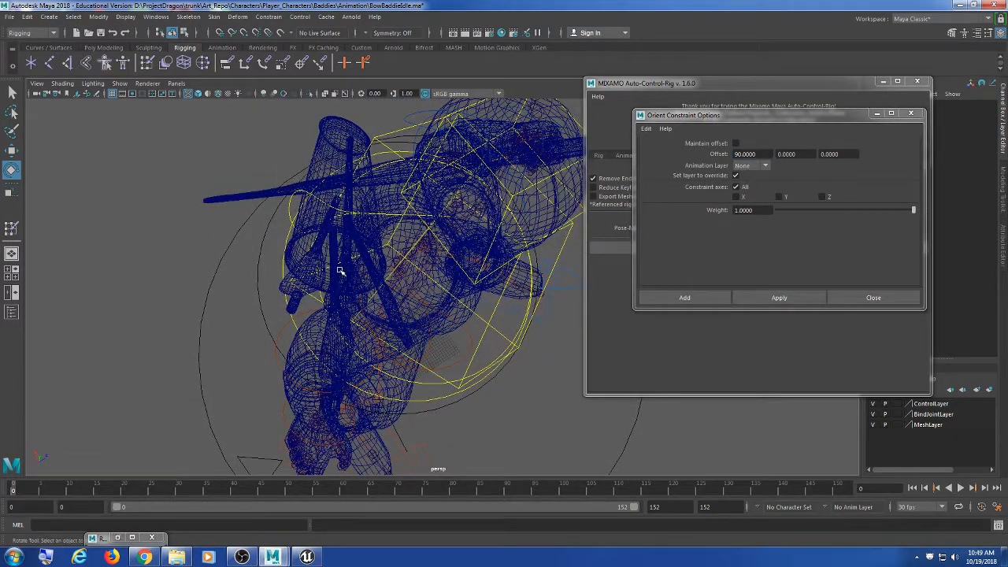
pyautogui.keyDown('alt'); pyautogui.moveTo(340, 271); pyautogui.dragTo(340, 296); pyautogui.keyUp('alt')
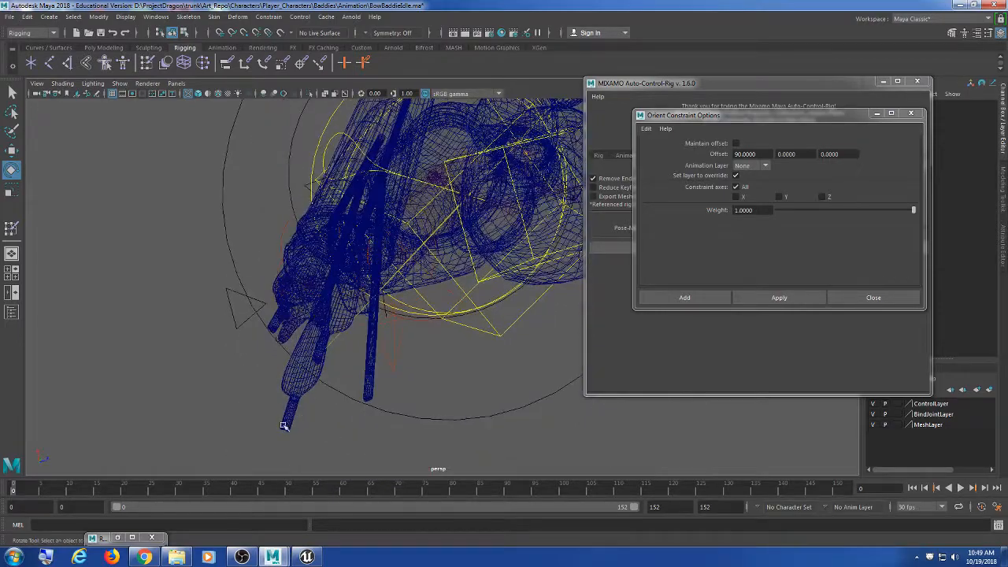
pyautogui.click(290, 420)
# Step: Toggle shaded and wireframe display and select the quiver root joint
pyautogui.keyDown('alt'); pyautogui.moveTo(409, 194); pyautogui.dragTo(441, 250); pyautogui.keyUp('alt')
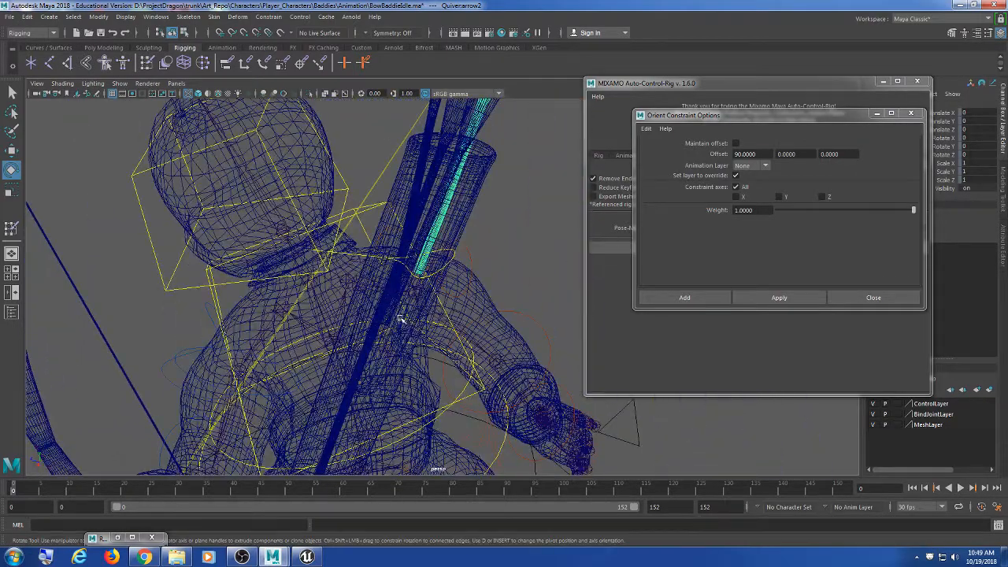
pyautogui.keyDown('alt'); pyautogui.moveTo(401, 319); pyautogui.dragTo(402, 325); pyautogui.keyUp('alt')
pyautogui.press('5')
pyautogui.press('4')
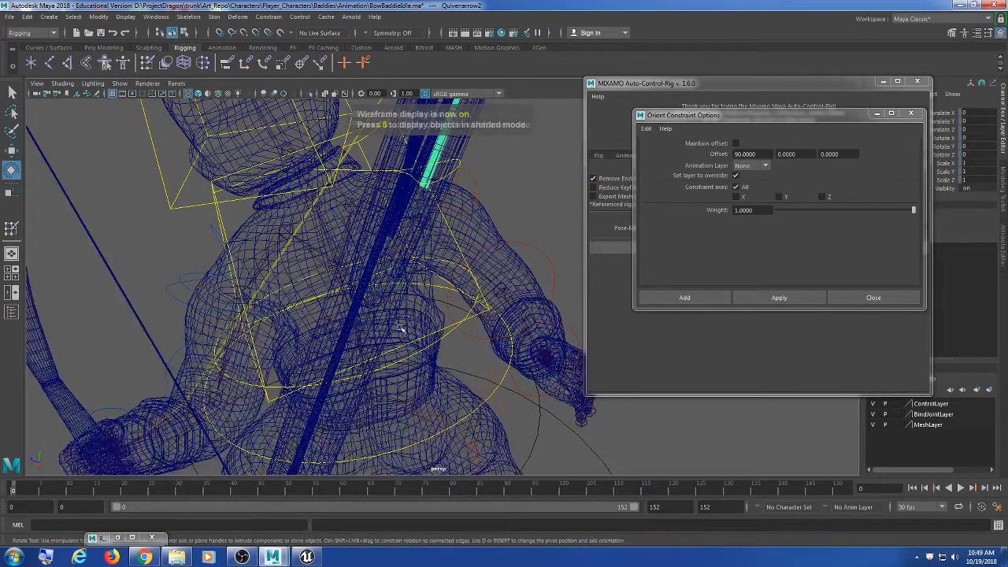
pyautogui.keyDown('alt'); pyautogui.moveTo(365, 349); pyautogui.dragTo(374, 298, button='middle'); pyautogui.keyUp('alt')
pyautogui.click(380, 244)
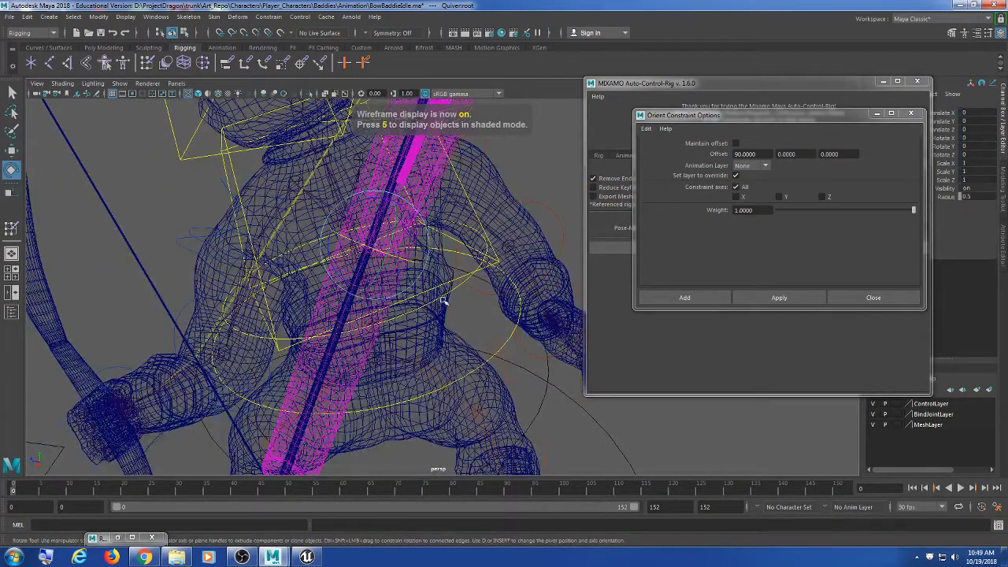
pyautogui.scroll(-3, 488, 265)
pyautogui.keyDown('alt'); pyautogui.moveTo(488, 265); pyautogui.dragTo(439, 307); pyautogui.keyUp('alt')
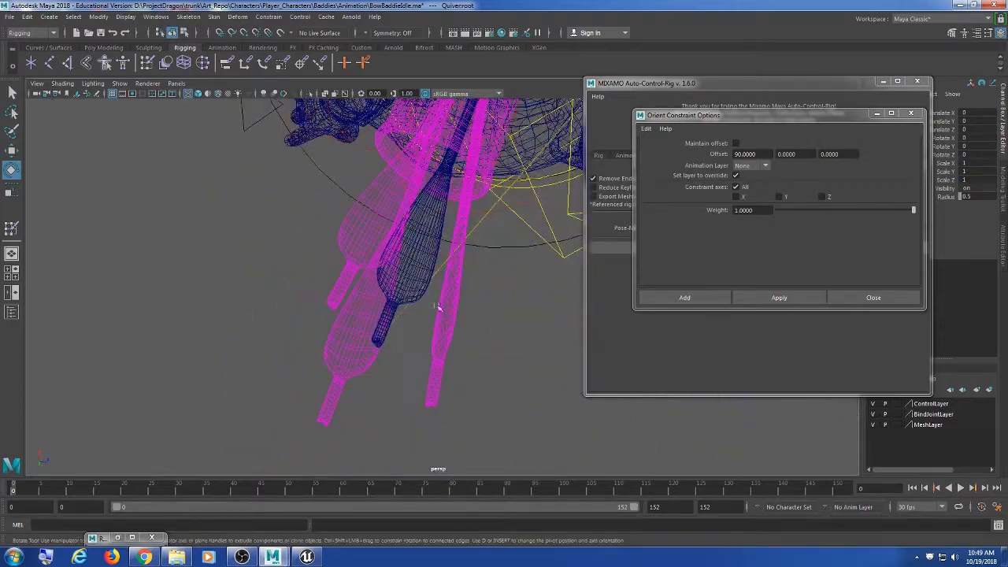
# Step: Select the bow rig's arrow object and orbit around the whole character
pyautogui.click(378, 341)
pyautogui.keyDown('alt'); pyautogui.moveTo(463, 346); pyautogui.dragTo(321, 258); pyautogui.keyUp('alt')
pyautogui.keyDown('alt'); pyautogui.moveTo(367, 294); pyautogui.dragTo(354, 310); pyautogui.keyUp('alt')
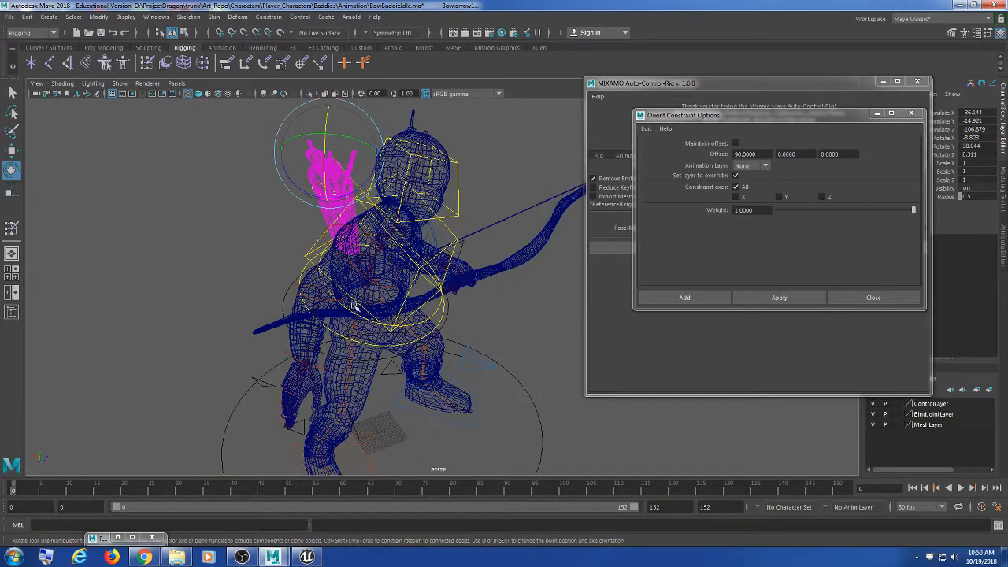
pyautogui.keyDown('alt'); pyautogui.moveTo(533, 212); pyautogui.dragTo(483, 290); pyautogui.keyUp('alt')
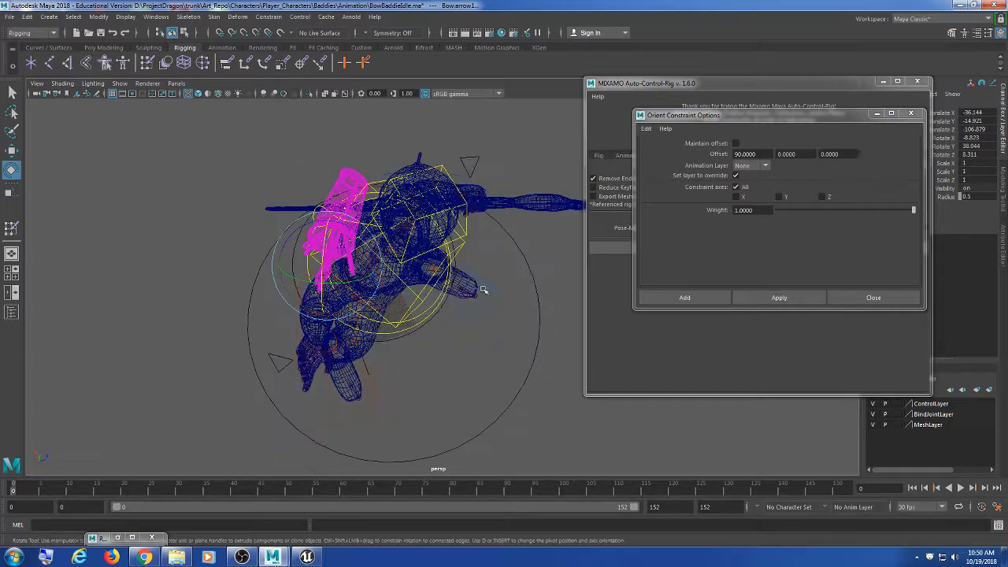
# Step: Try a point constraint on the arrow with default offsets, then undo it
pyautogui.click(326, 16)
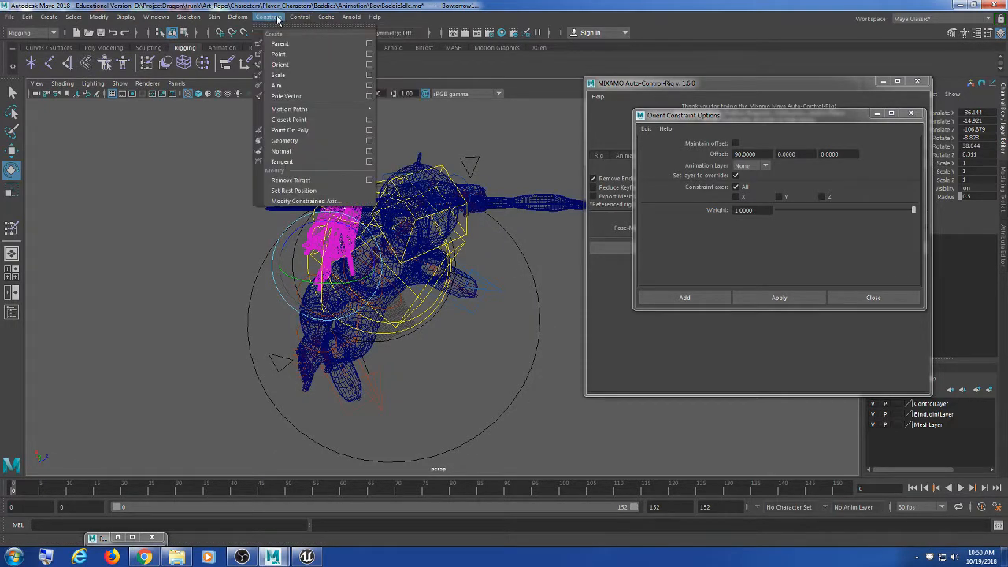
pyautogui.click(369, 54)
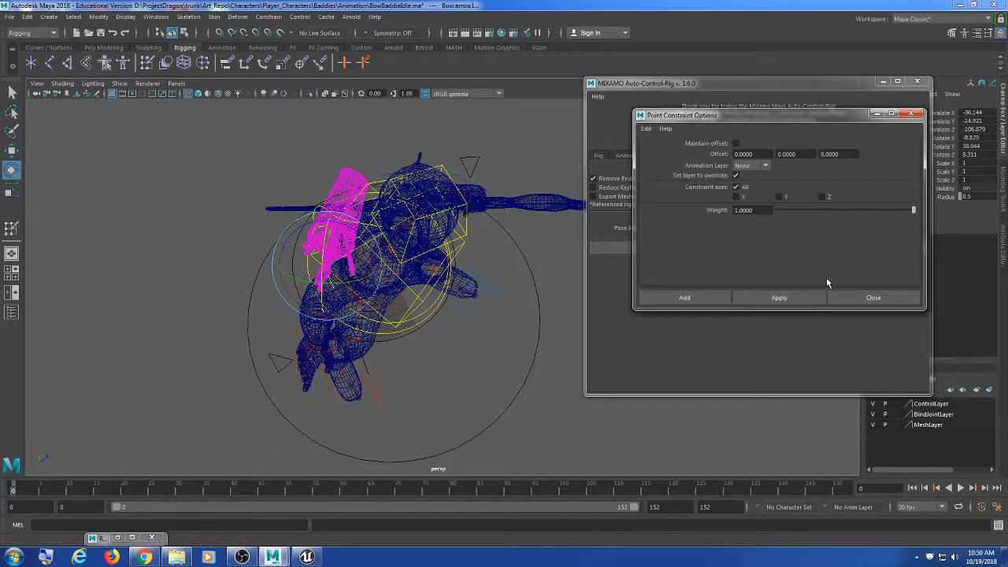
pyautogui.click(795, 298)
pyautogui.keyDown('alt'); pyautogui.moveTo(472, 293); pyautogui.dragTo(510, 214); pyautogui.keyUp('alt')
pyautogui.keyDown('alt'); pyautogui.moveTo(488, 257); pyautogui.dragTo(445, 258); pyautogui.keyUp('alt')
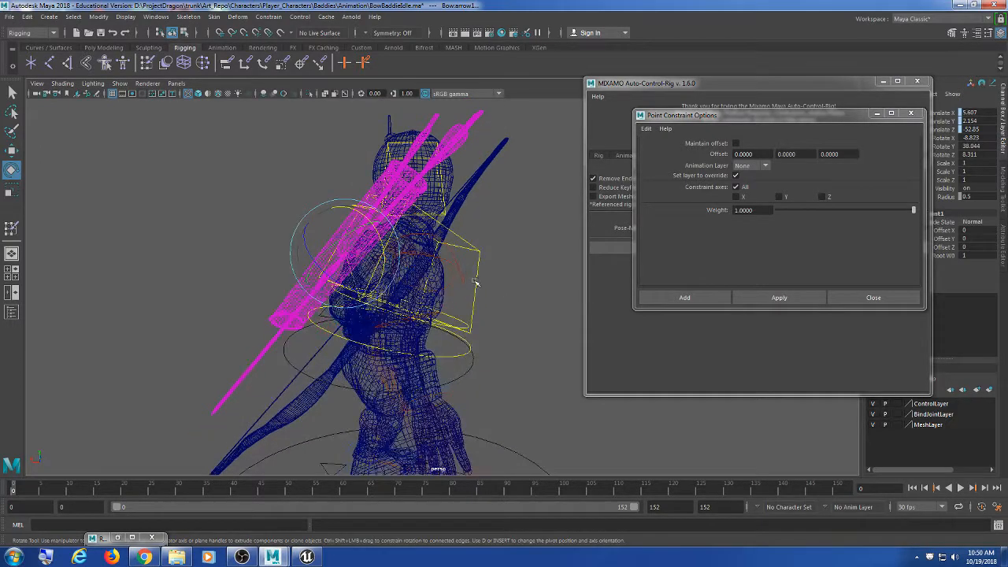
pyautogui.hotkey('ctrl', 'z')
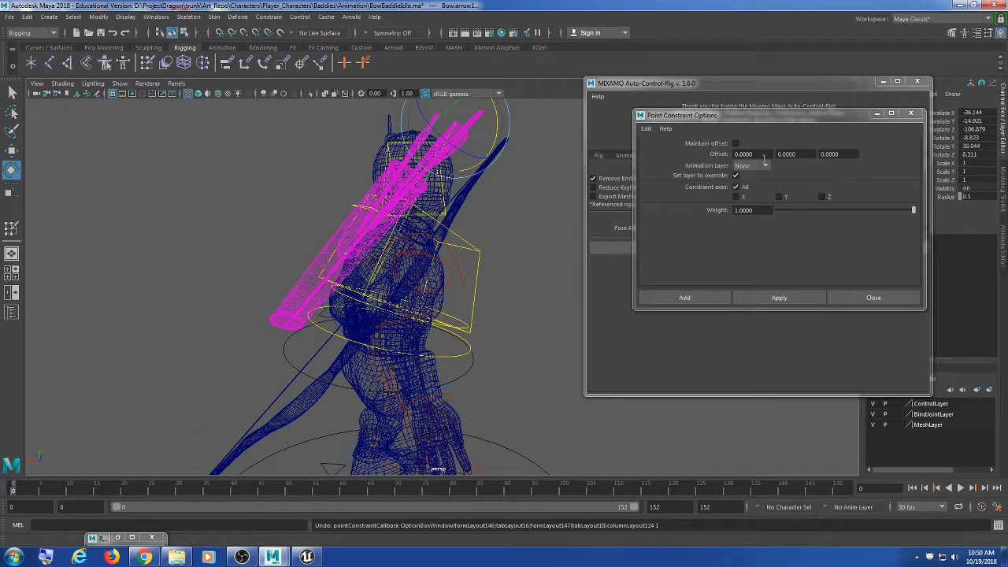
# Step: Try the point constraint with an X offset of 90, then undo it
pyautogui.click(770, 154)
pyautogui.write('90')
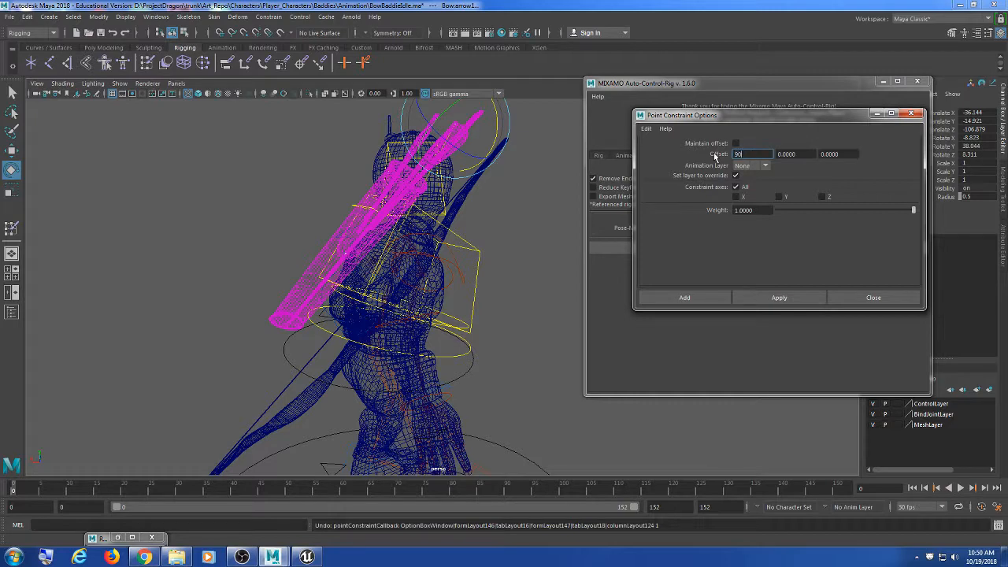
pyautogui.click(779, 297)
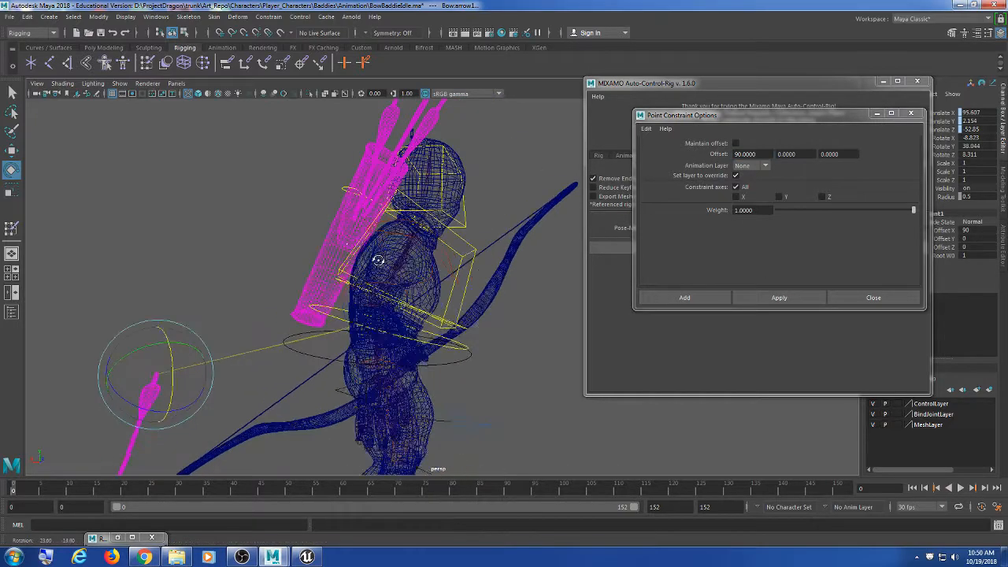
pyautogui.hotkey('ctrl', 'z')
# Step: Apply the point constraint with offsets 0 and 45
pyautogui.click(734, 154)
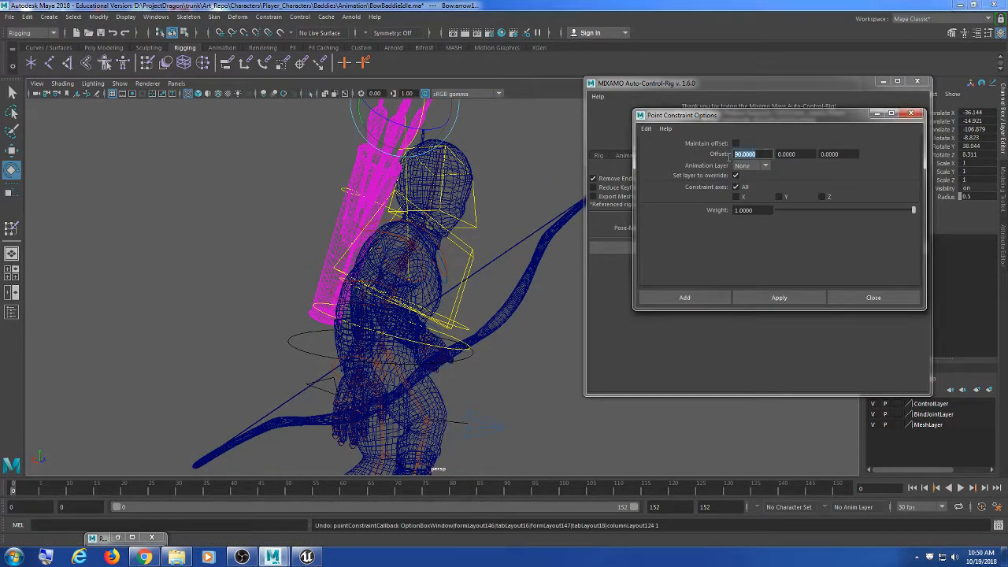
pyautogui.write('0')
pyautogui.press('Tab')
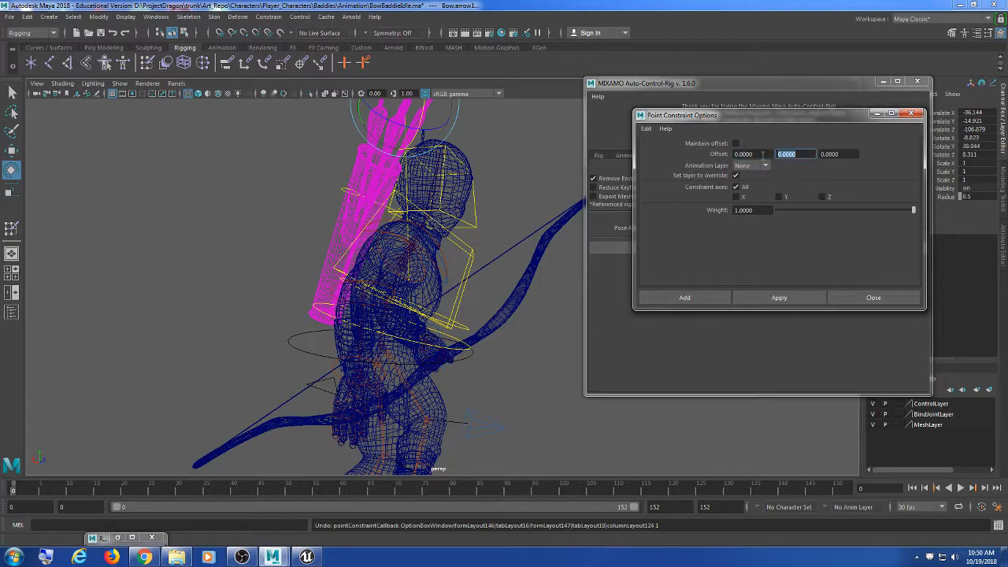
pyautogui.write('45')
pyautogui.click(779, 298)
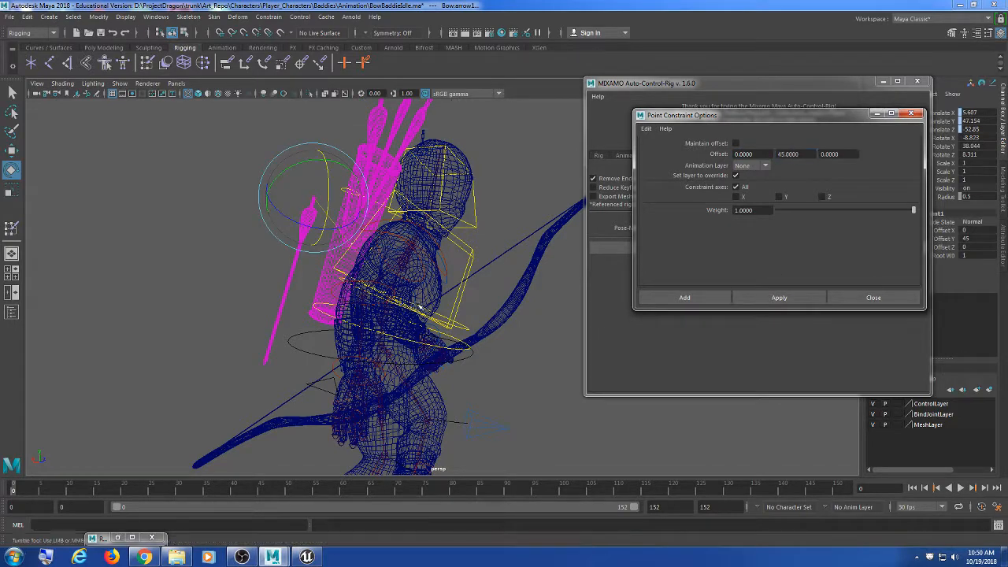
# Step: Try the point constraint with offsets of 45, then undo it
pyautogui.doubleClick(744, 154)
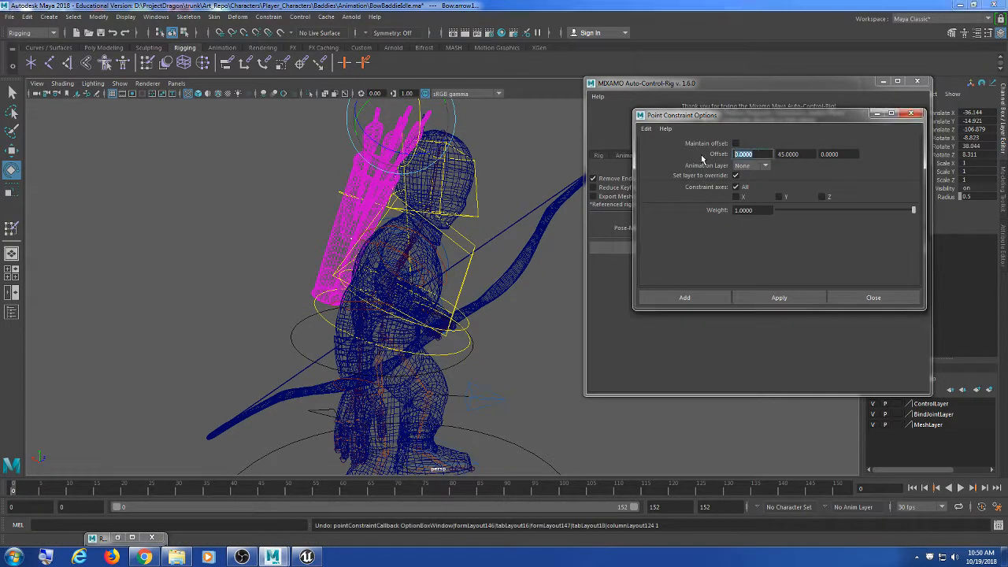
pyautogui.write('45')
pyautogui.press('Tab')
pyautogui.press('Tab')
pyautogui.write('45')
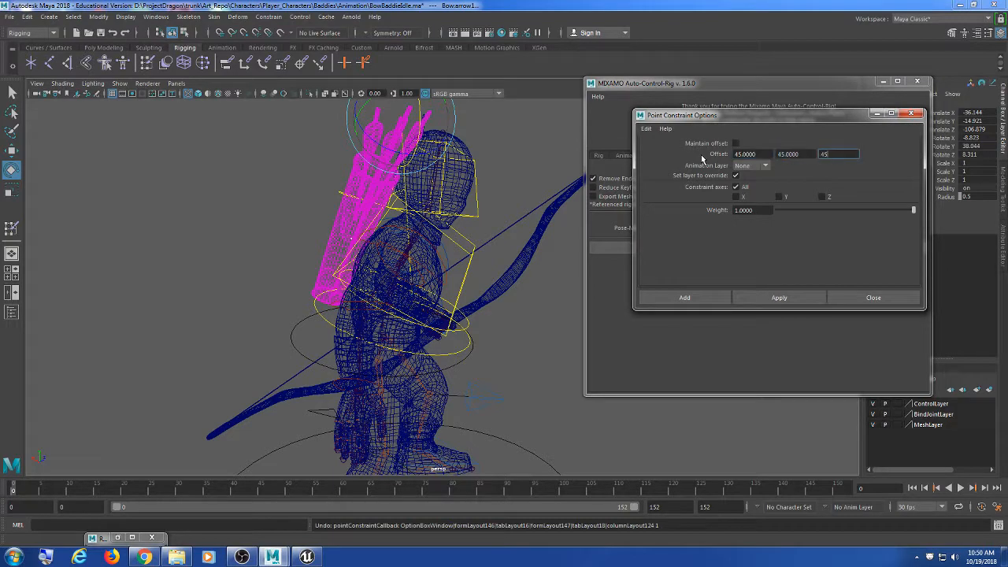
pyautogui.click(753, 300)
pyautogui.keyDown('alt'); pyautogui.moveTo(556, 302); pyautogui.dragTo(400, 272); pyautogui.keyUp('alt')
pyautogui.hotkey('ctrl', 'z')
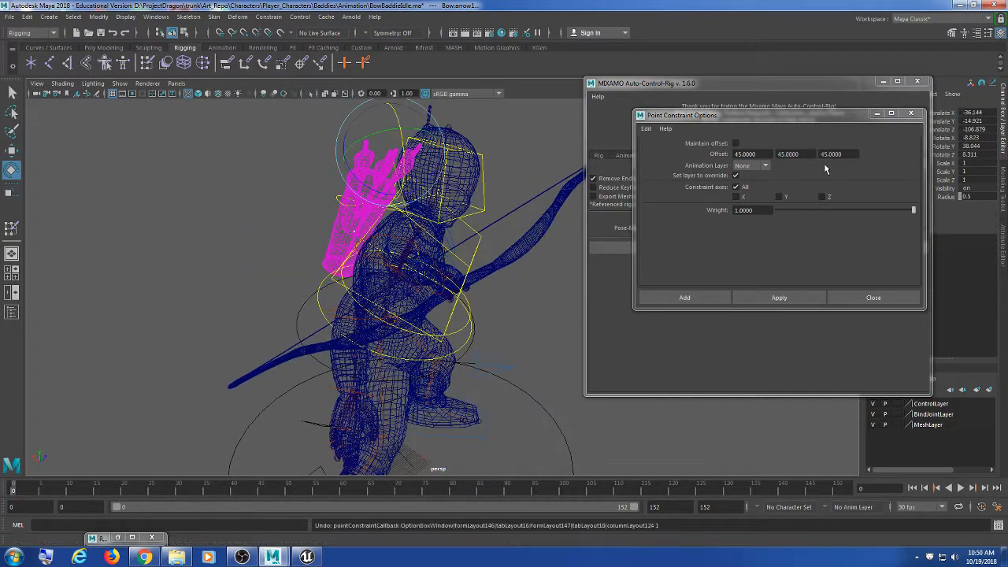
# Step: Try the point constraint with the first offset reset to 0, then undo it
pyautogui.doubleClick(761, 154)
pyautogui.write('0')
pyautogui.press('Tab')
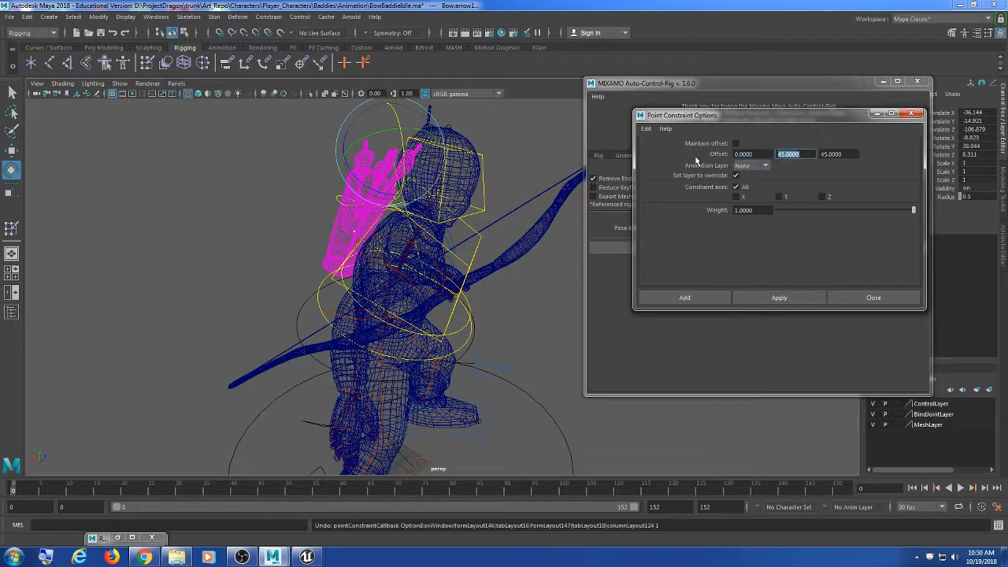
pyautogui.press('Tab')
pyautogui.click(779, 298)
pyautogui.keyDown('alt'); pyautogui.moveTo(488, 308); pyautogui.dragTo(452, 297); pyautogui.keyUp('alt')
pyautogui.hotkey('ctrl', 'z')
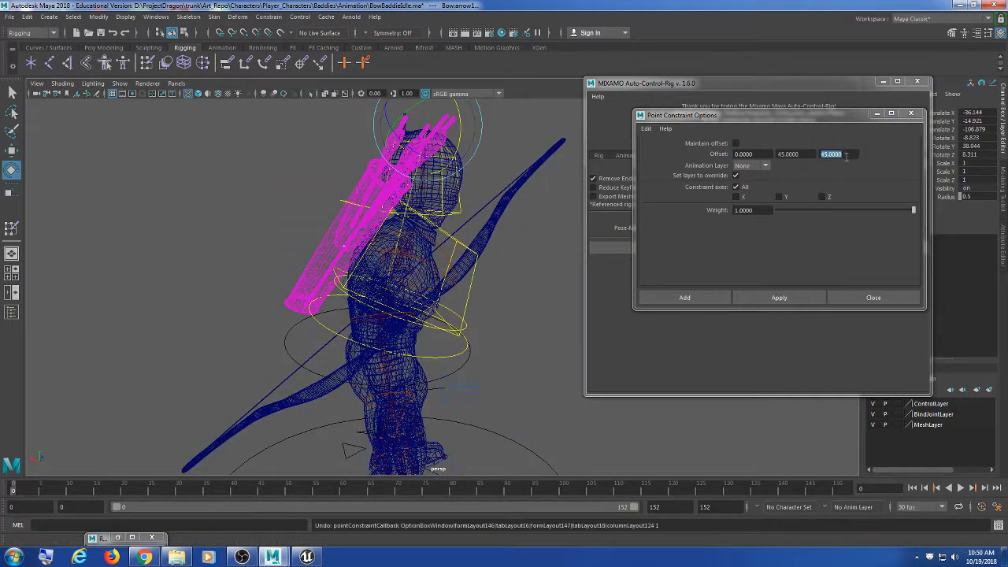
# Step: Apply the point constraint with a third offset of -45 and inspect the arrow
pyautogui.click(846, 155)
pyautogui.press('BackSpace')
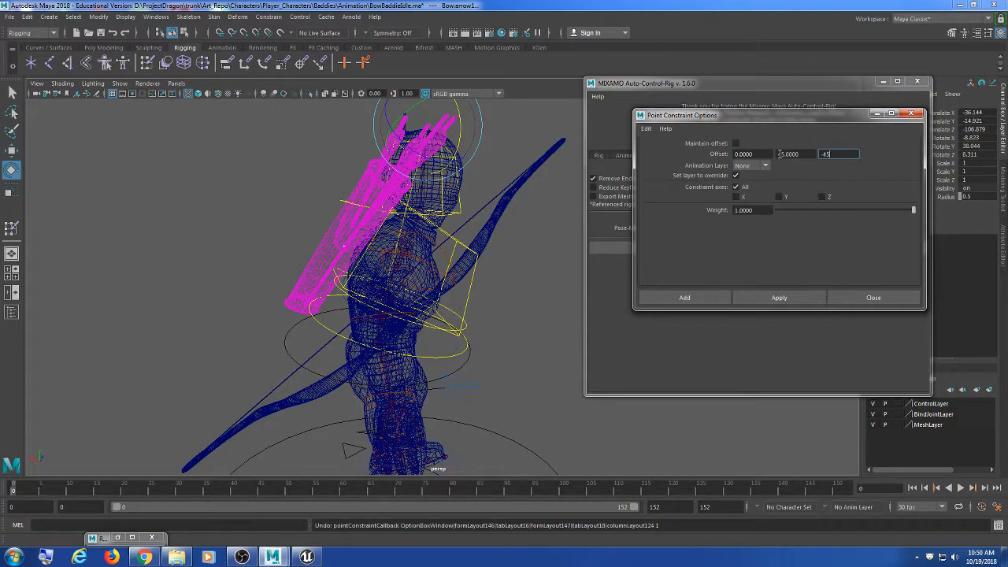
pyautogui.click(779, 299)
pyautogui.keyDown('alt'); pyautogui.moveTo(500, 237); pyautogui.dragTo(442, 293); pyautogui.keyUp('alt')
# Step: Reset the offsets to 0 0 0 and apply the zero-offset point constraint
pyautogui.doubleClick(787, 153)
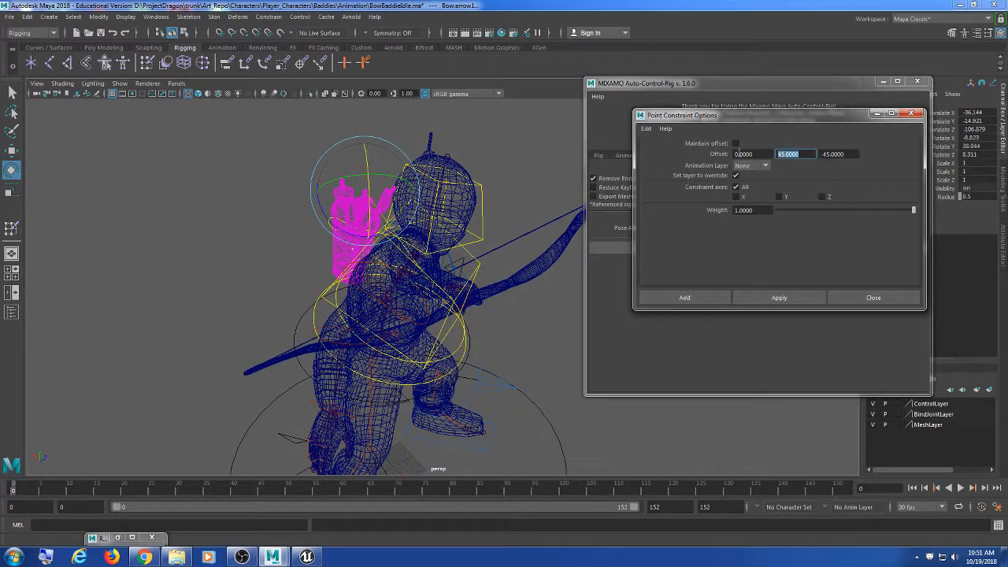
pyautogui.write('0')
pyautogui.press('Tab')
pyautogui.write('0')
pyautogui.press('Tab')
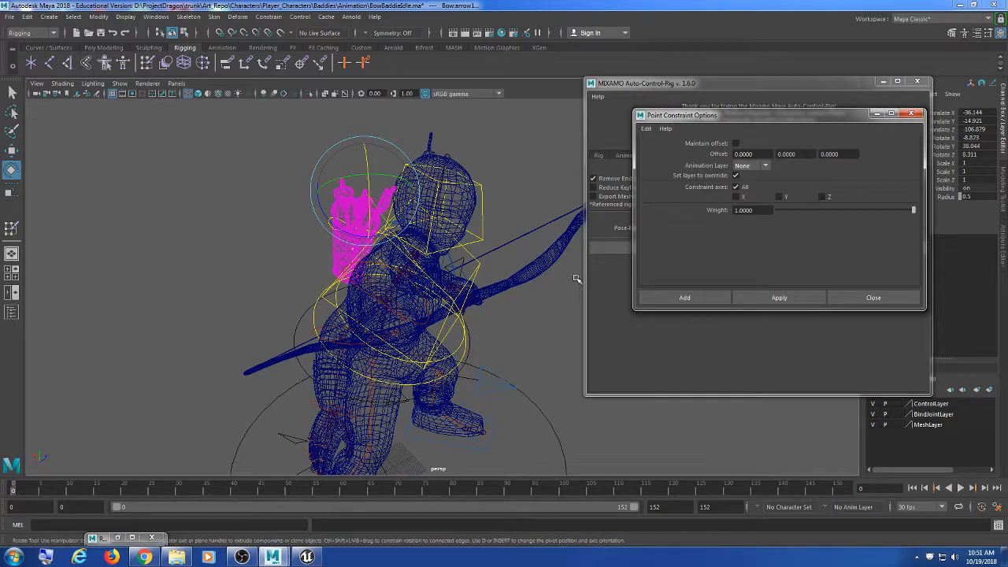
pyautogui.keyDown('alt'); pyautogui.moveTo(575, 276); pyautogui.dragTo(384, 307); pyautogui.keyUp('alt')
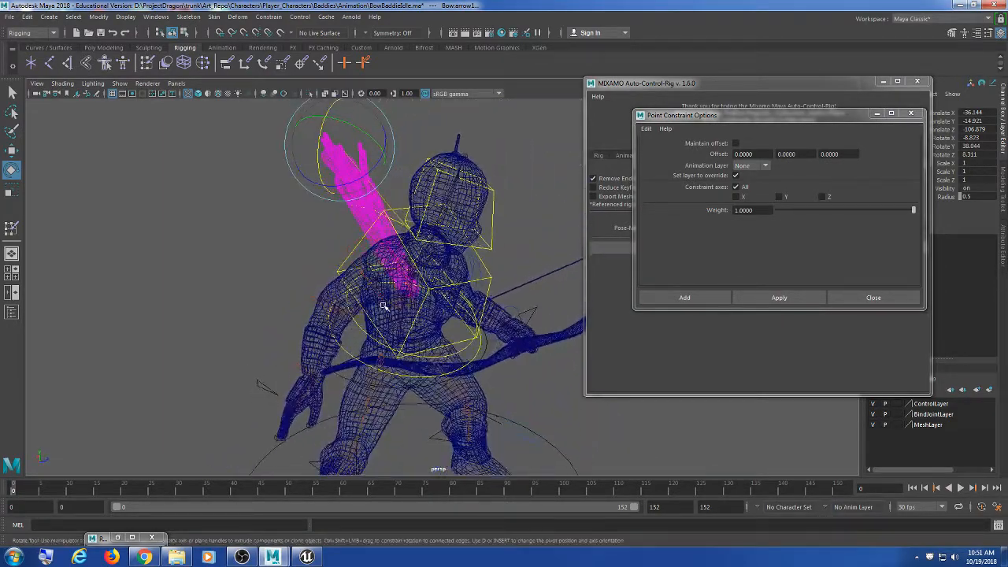
pyautogui.moveTo(432, 286)
pyautogui.keyDown('alt'); pyautogui.mouseDown()
pyautogui.moveTo(428, 308)
pyautogui.moveTo(402, 278)
pyautogui.moveTo(438, 273)
pyautogui.mouseUp(); pyautogui.keyUp('alt')
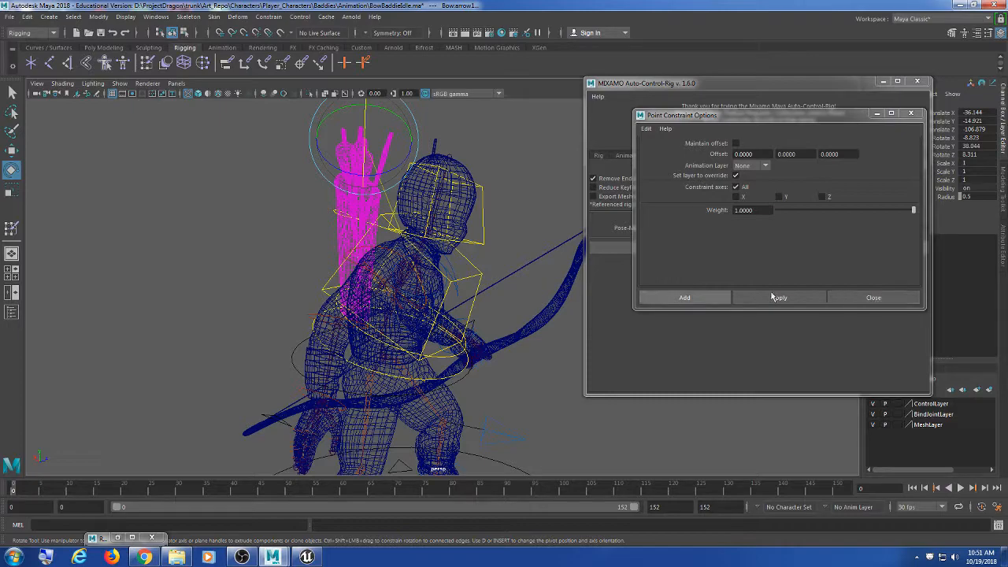
pyautogui.keyDown('alt'); pyautogui.moveTo(546, 270); pyautogui.dragTo(509, 273); pyautogui.keyUp('alt')
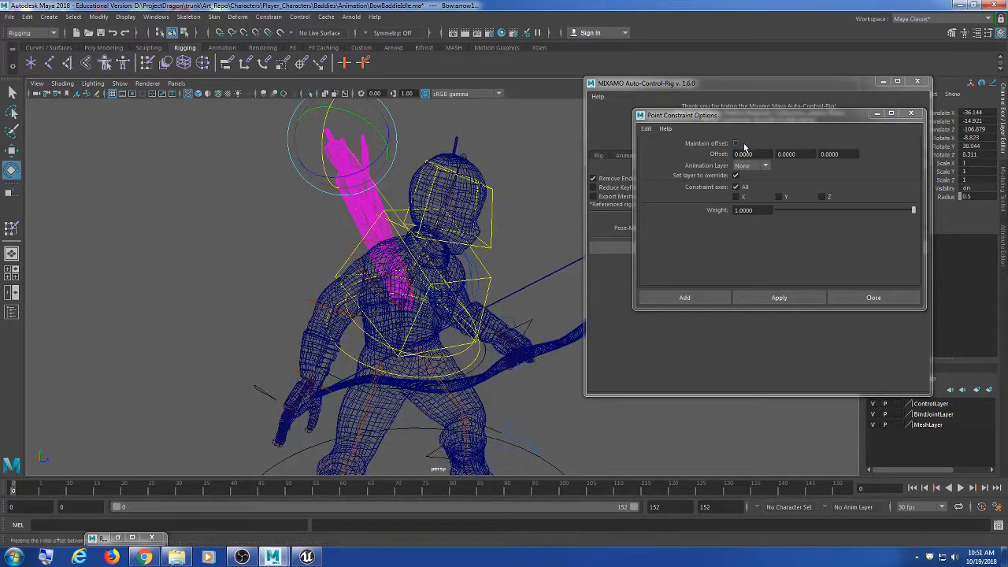
pyautogui.click(779, 298)
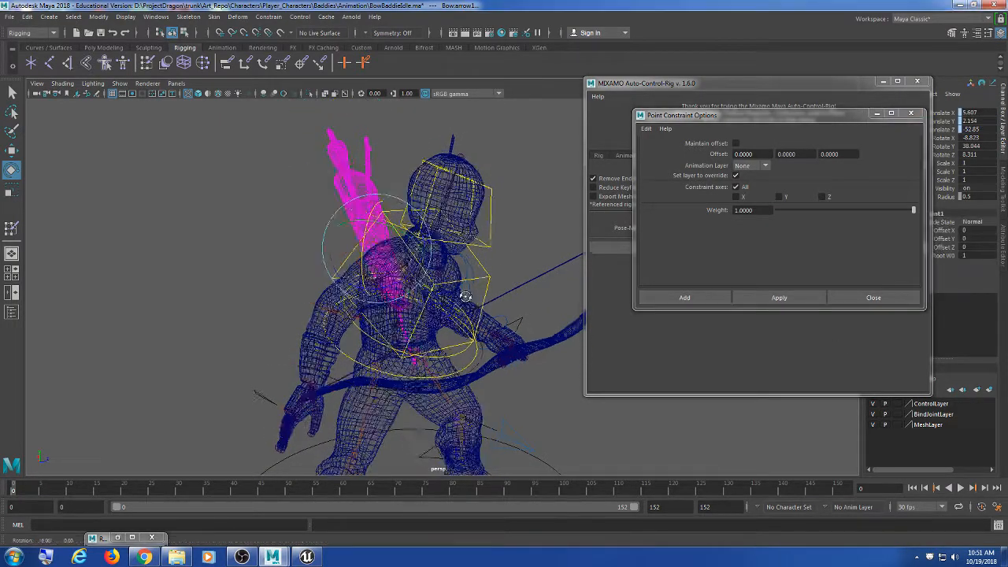
# Step: Switch to shaded display, reapply the point constraint, and select the Move tool
pyautogui.moveTo(599, 290)
pyautogui.keyDown('alt'); pyautogui.mouseDown()
pyautogui.moveTo(405, 362)
pyautogui.moveTo(348, 367)
pyautogui.moveTo(526, 388)
pyautogui.moveTo(409, 401)
pyautogui.moveTo(395, 385)
pyautogui.mouseUp(); pyautogui.keyUp('alt')
pyautogui.press('5')
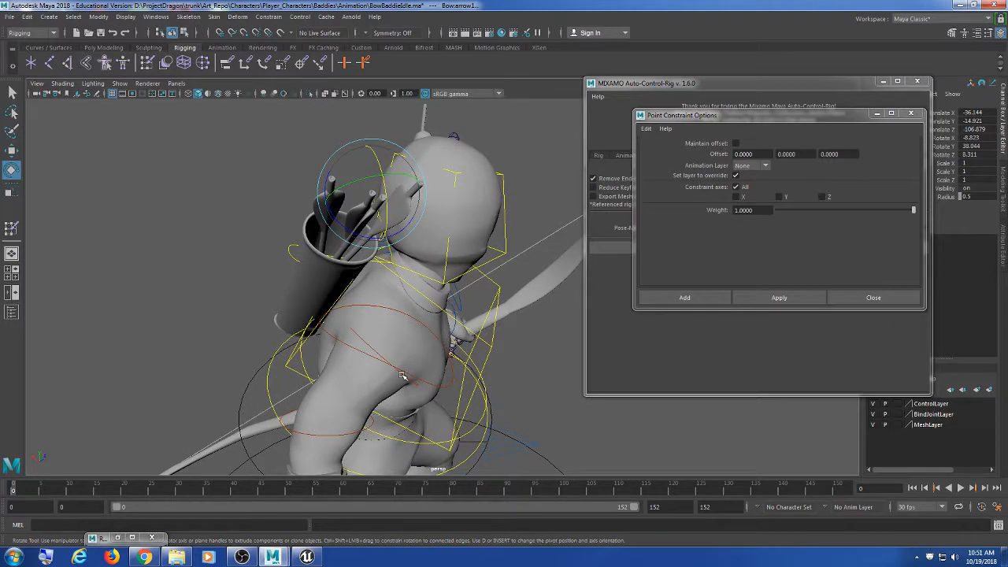
pyautogui.keyDown('alt'); pyautogui.moveTo(396, 361); pyautogui.dragTo(417, 348); pyautogui.keyUp('alt')
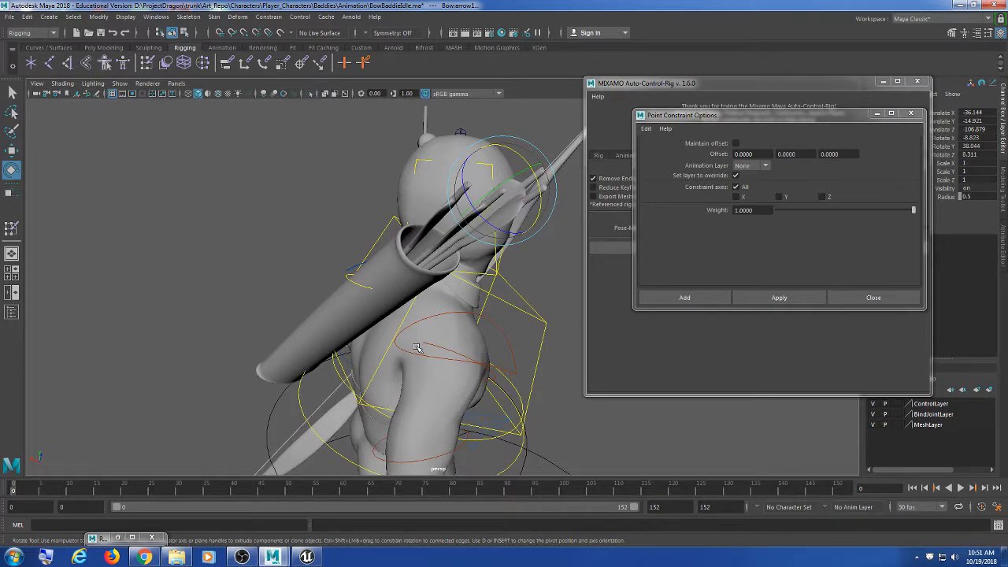
pyautogui.keyDown('alt'); pyautogui.moveTo(425, 361); pyautogui.dragTo(528, 297); pyautogui.keyUp('alt')
pyautogui.click(756, 304)
pyautogui.moveTo(465, 331)
pyautogui.keyDown('alt'); pyautogui.mouseDown()
pyautogui.moveTo(449, 326)
pyautogui.moveTo(457, 329)
pyautogui.mouseUp(); pyautogui.keyUp('alt')
pyautogui.press('w')
pyautogui.keyDown('alt'); pyautogui.moveTo(457, 329); pyautogui.dragTo(456, 286, button='middle'); pyautogui.keyUp('alt')
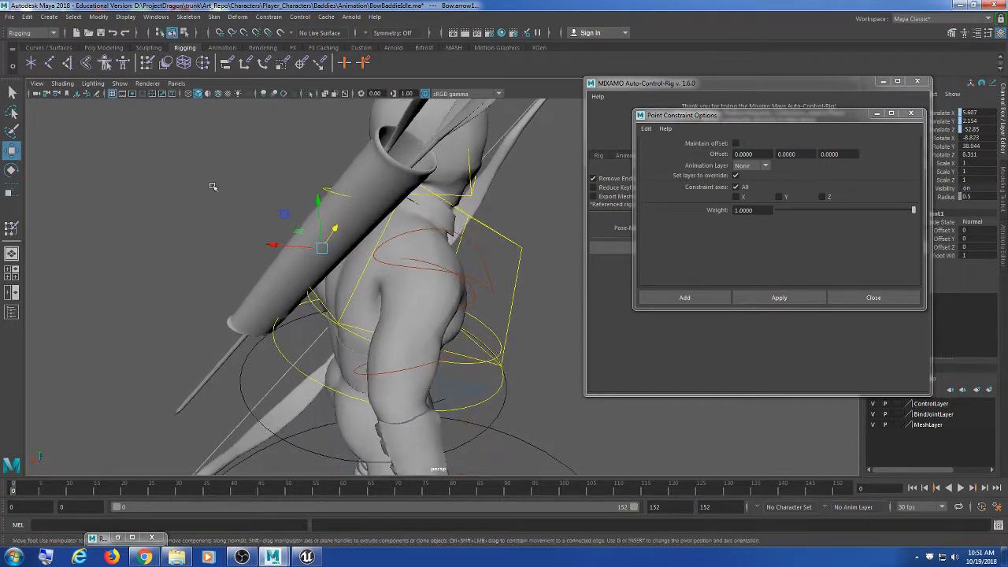
pyautogui.doubleClick(13, 153)
pyautogui.moveTo(164, 139); pyautogui.dragTo(124, 100)
pyautogui.click(130, 145)
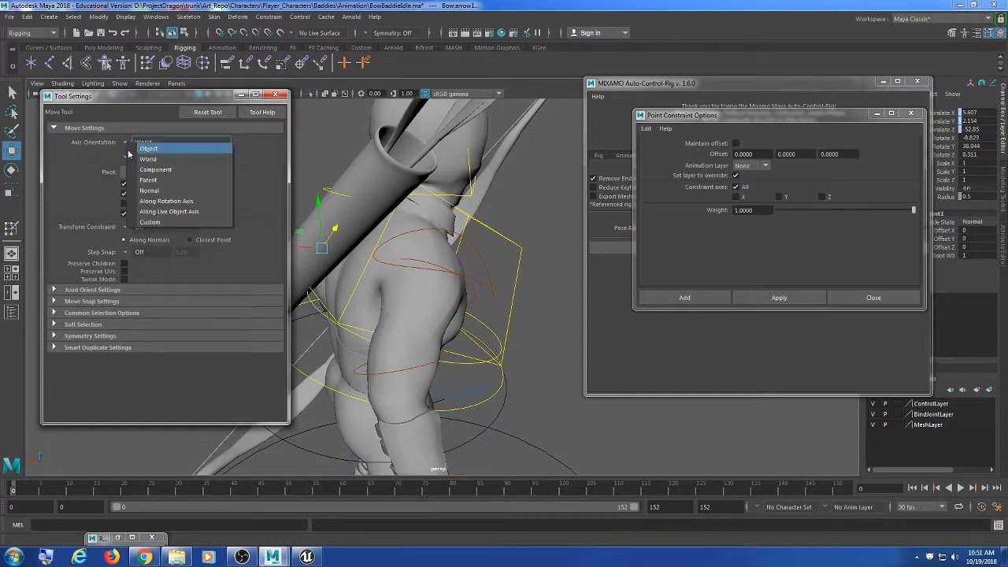
pyautogui.click(136, 149)
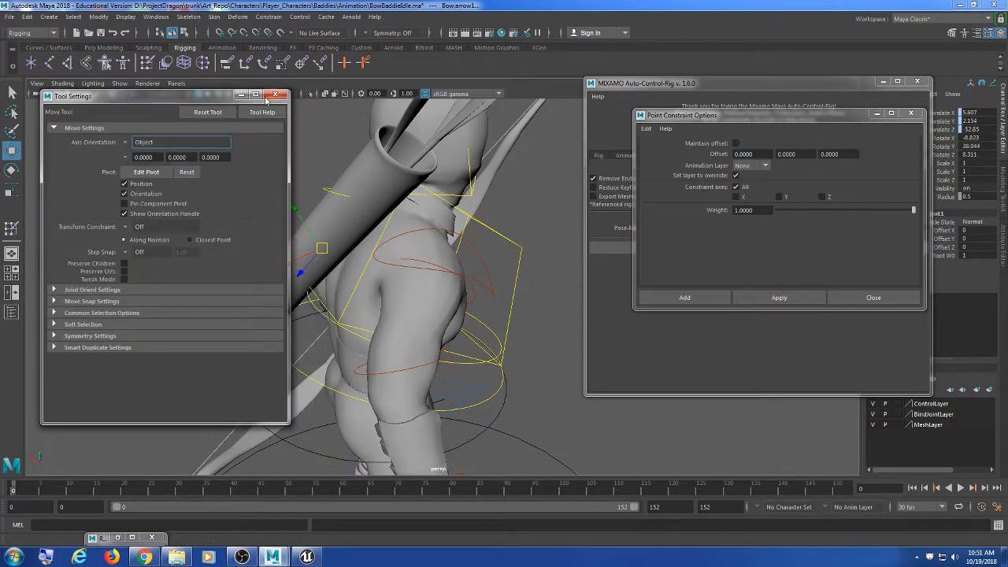
pyautogui.click(275, 94)
pyautogui.keyDown('alt'); pyautogui.moveTo(315, 277); pyautogui.dragTo(344, 298); pyautogui.keyUp('alt')
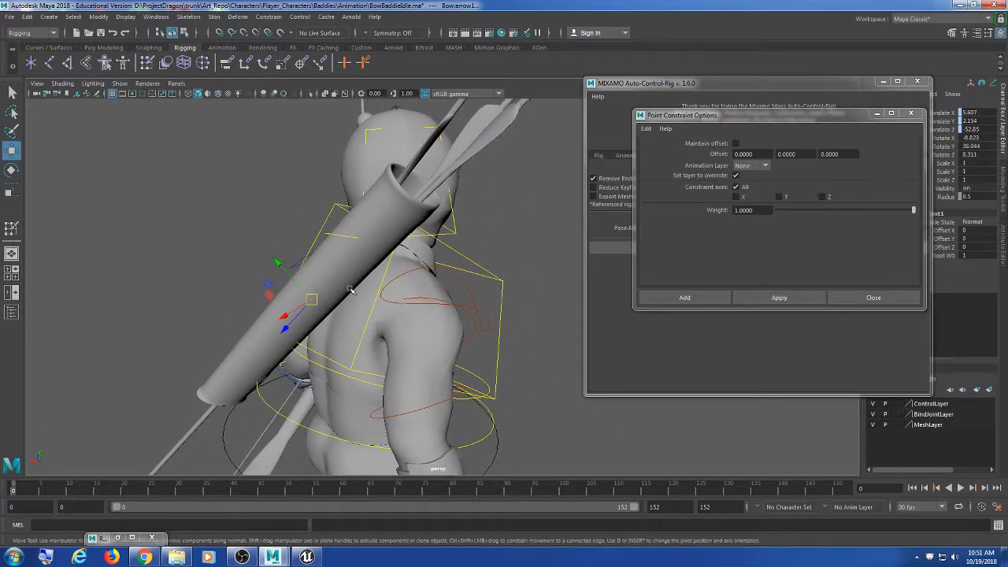
pyautogui.moveTo(844, 116); pyautogui.dragTo(698, 96)
pyautogui.click(977, 231)
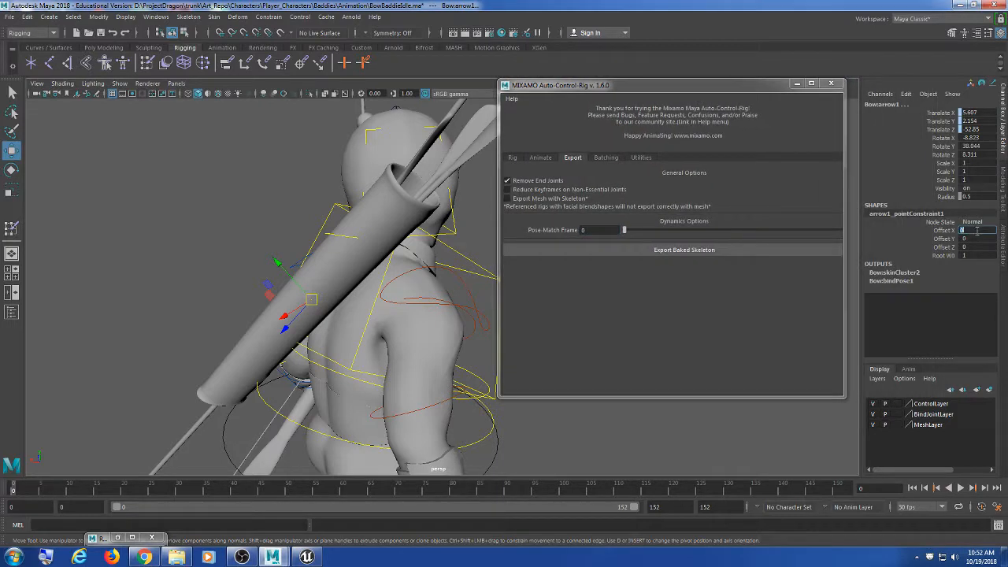
pyautogui.write('45')
pyautogui.press('Tab')
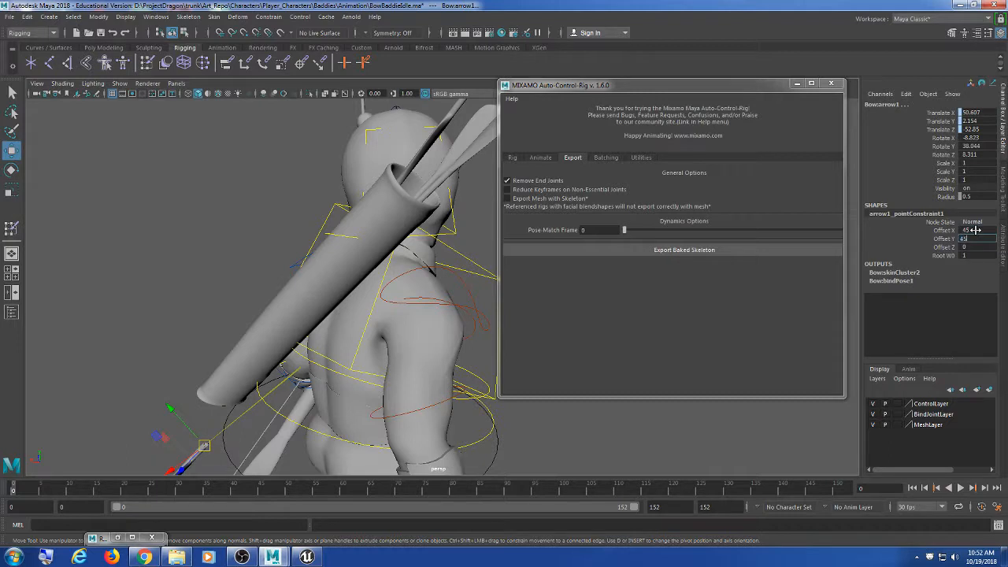
pyautogui.press('Tab')
pyautogui.write('45')
pyautogui.press('Tab')
pyautogui.scroll(-4, 289, 376)
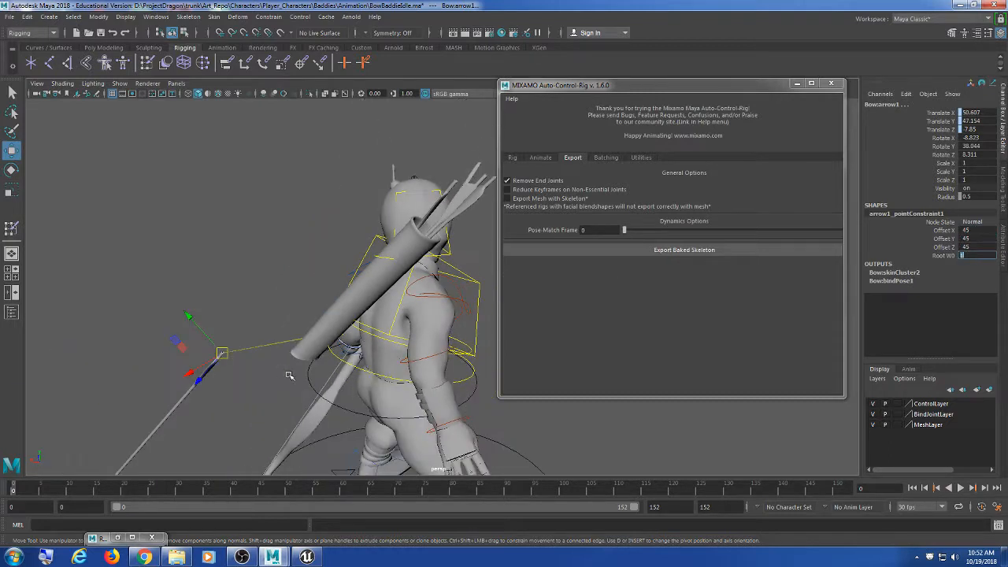
pyautogui.keyDown('alt'); pyautogui.moveTo(289, 376); pyautogui.dragTo(370, 339); pyautogui.keyUp('alt')
pyautogui.click(980, 231)
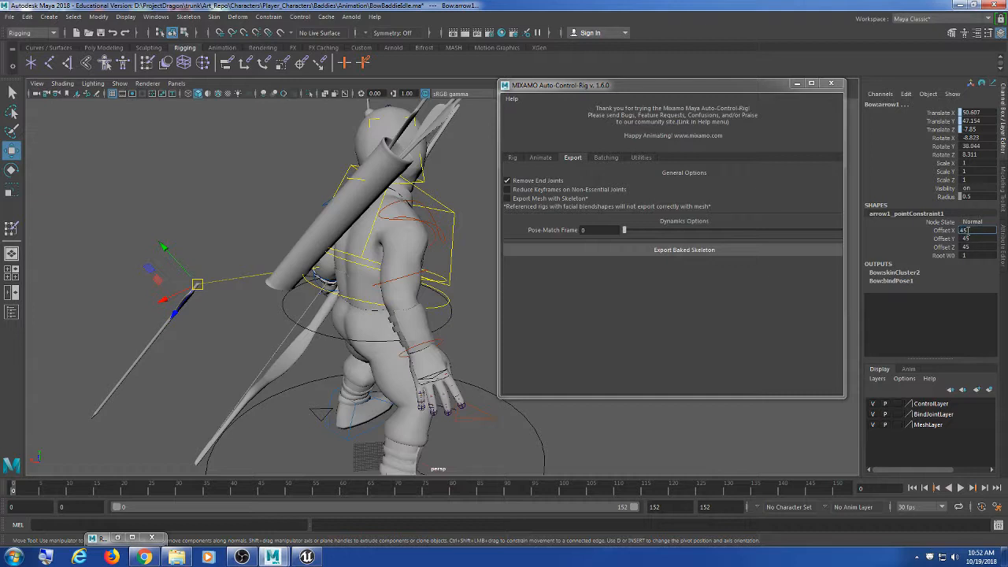
pyautogui.press('Return')
pyautogui.click(969, 234)
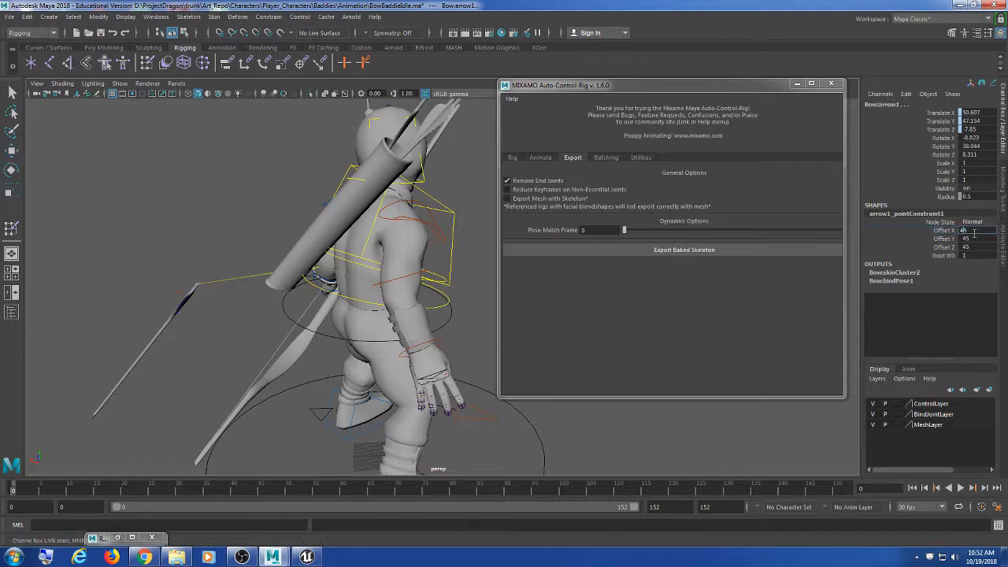
pyautogui.press('Return')
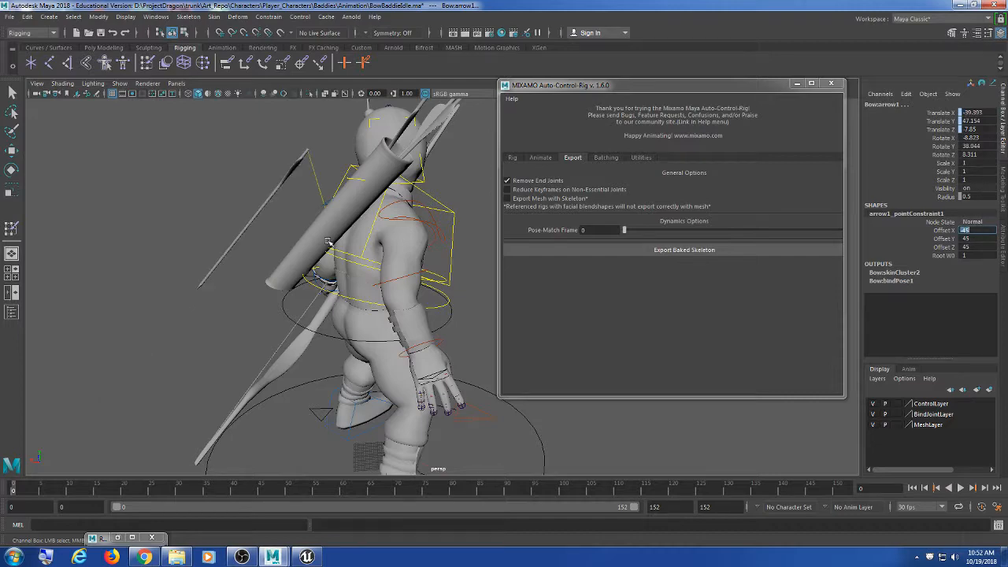
pyautogui.keyDown('alt'); pyautogui.moveTo(328, 242); pyautogui.dragTo(341, 309); pyautogui.keyUp('alt')
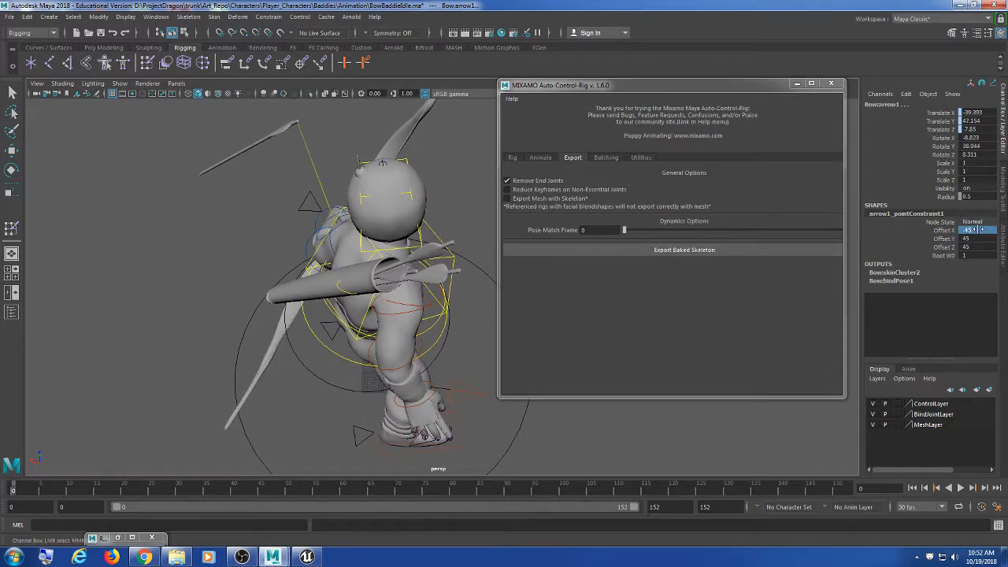
pyautogui.click(981, 230)
pyautogui.write('0')
pyautogui.press('Tab')
pyautogui.write('0')
pyautogui.press('Tab')
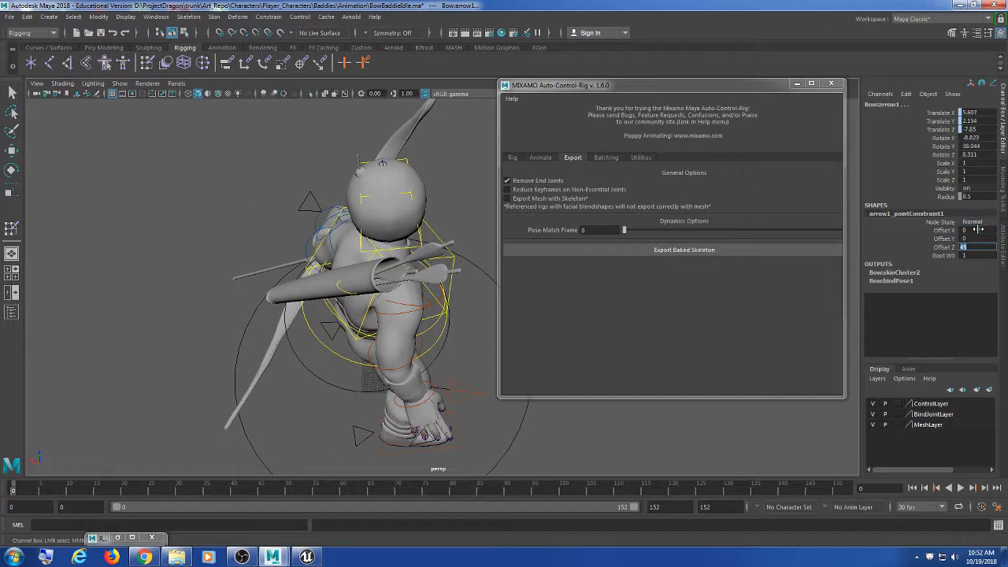
pyautogui.write('0')
pyautogui.press('Tab')
pyautogui.click(979, 237)
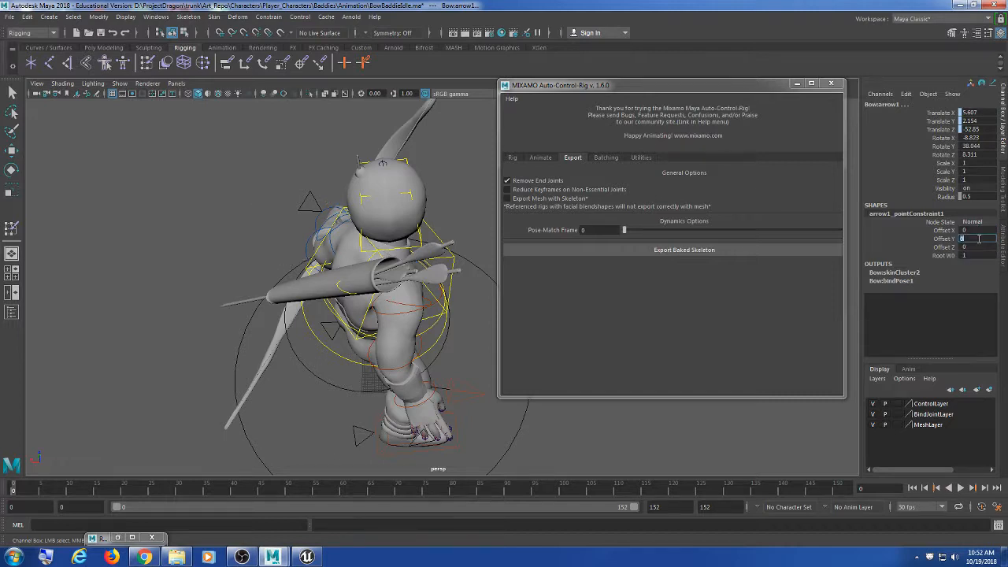
pyautogui.write('45')
pyautogui.press('Tab')
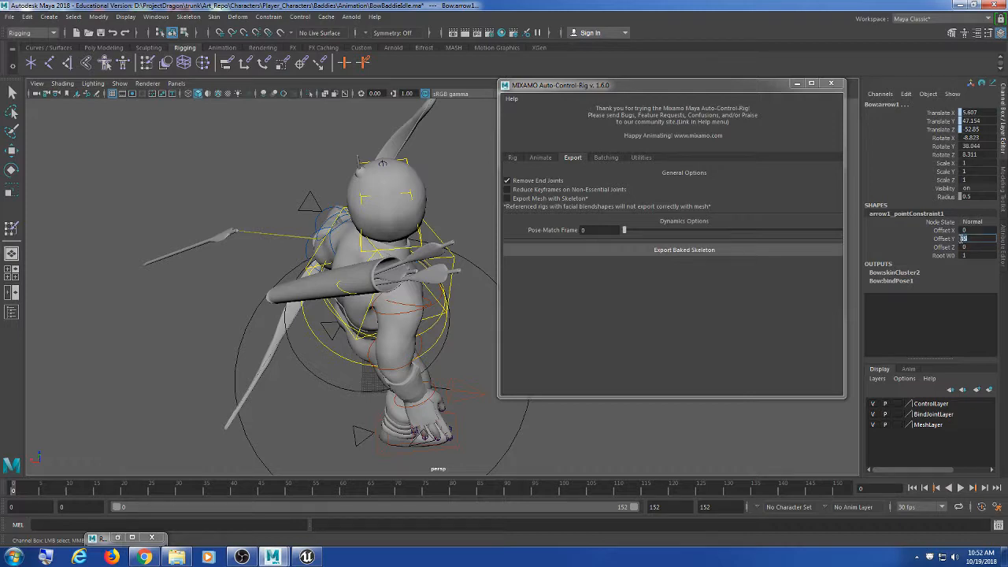
pyautogui.keyDown('alt'); pyautogui.moveTo(83, 228); pyautogui.dragTo(122, 229); pyautogui.keyUp('alt')
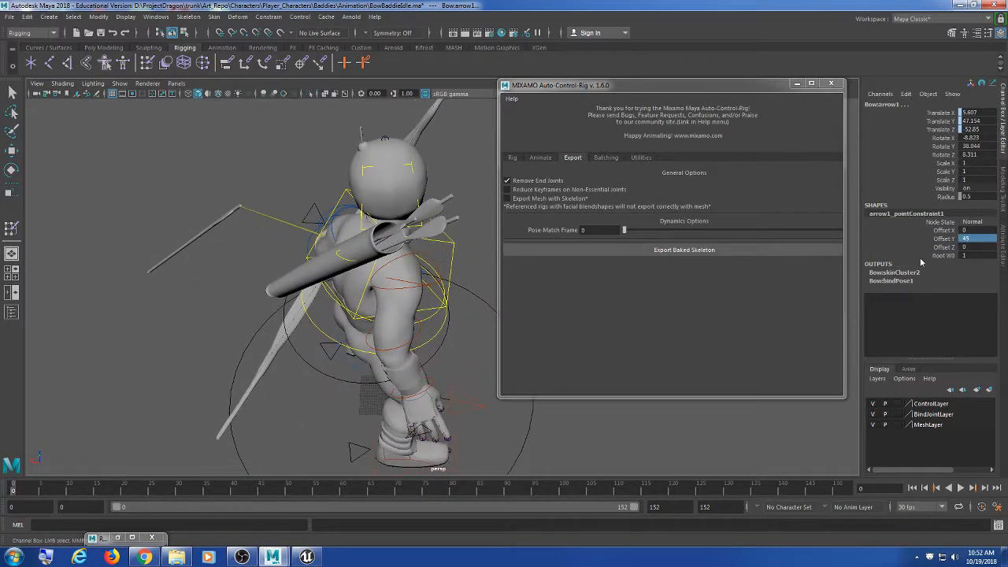
pyautogui.doubleClick(966, 247)
pyautogui.write('-45')
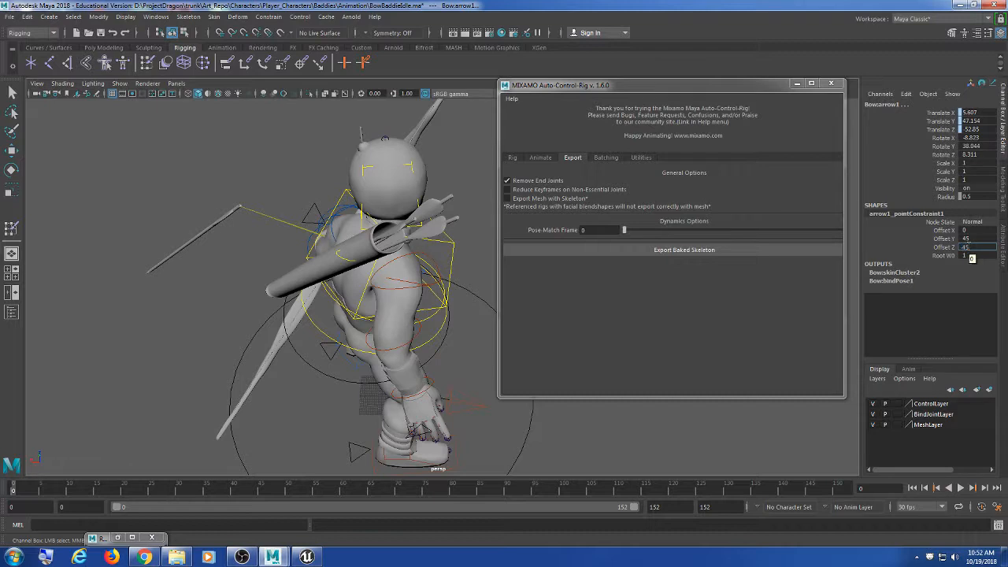
pyautogui.press('Return')
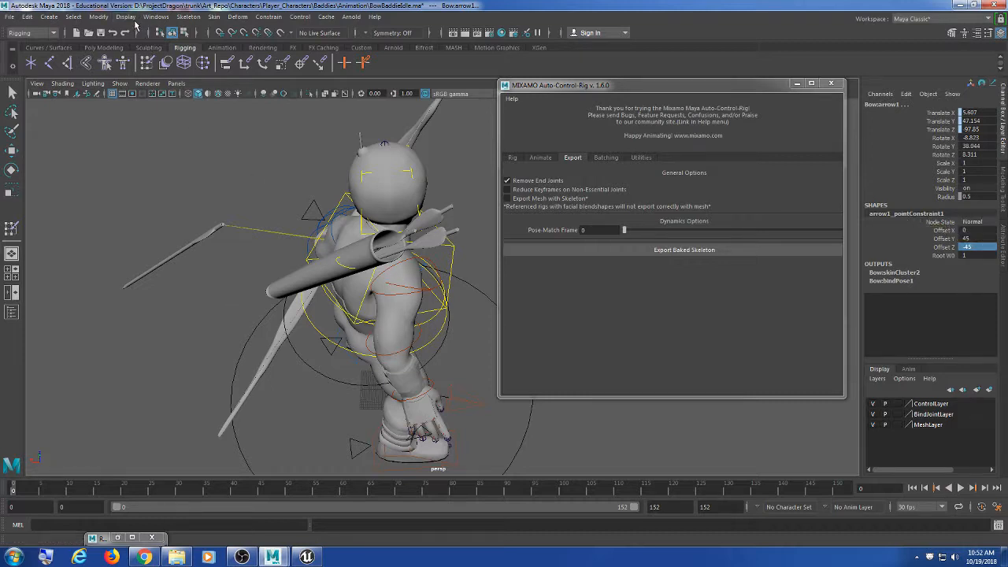
pyautogui.doubleClick(972, 238)
pyautogui.write('0')
pyautogui.press('Tab')
pyautogui.write('0')
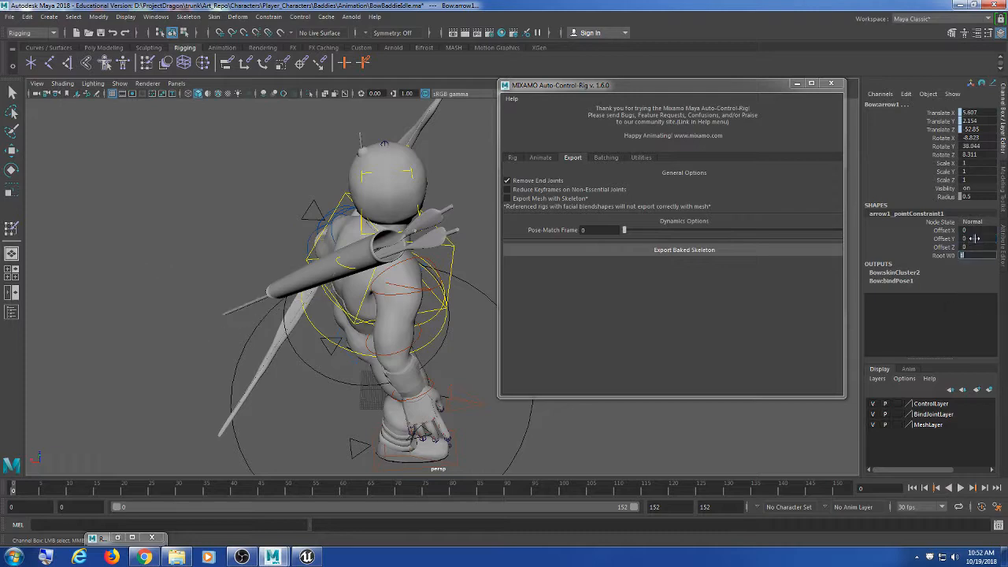
pyautogui.press('Tab')
pyautogui.keyDown('alt'); pyautogui.moveTo(404, 315); pyautogui.dragTo(370, 266); pyautogui.keyUp('alt')
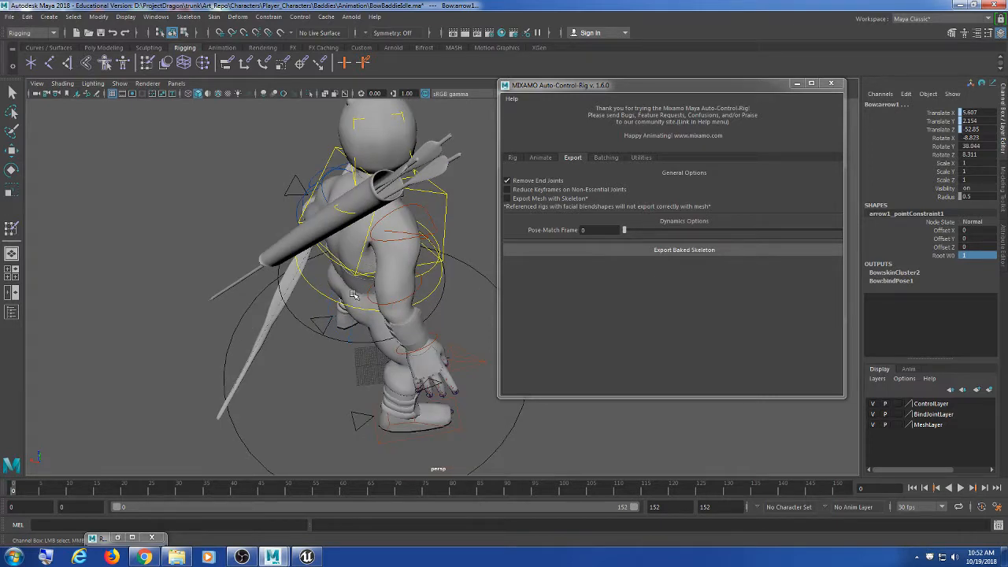
pyautogui.keyDown('alt'); pyautogui.moveTo(111, 248); pyautogui.dragTo(116, 260, button='middle'); pyautogui.keyUp('alt')
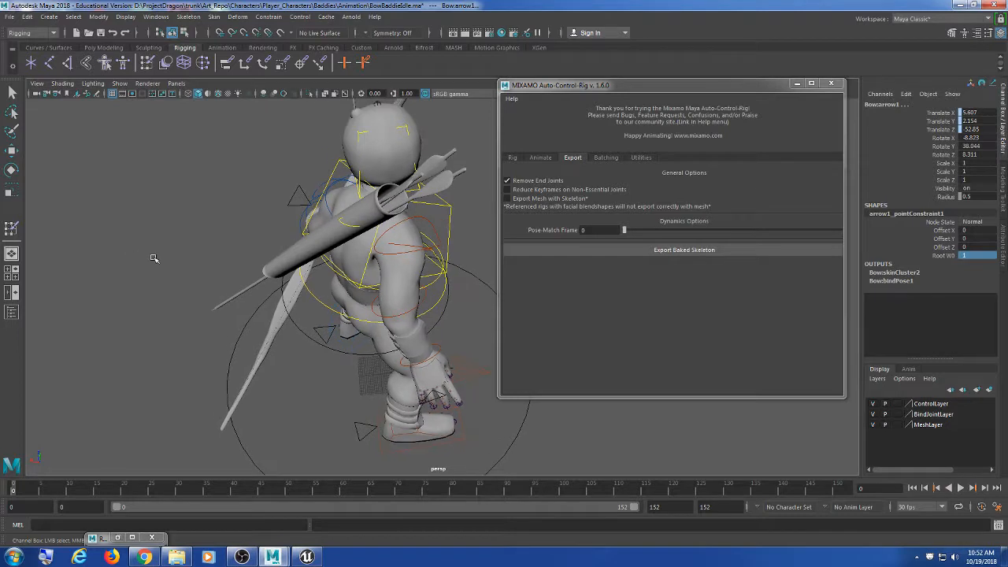
# Step: Undo the arrow's offset, point constraint, move and rotation so it returns to the character's back
pyautogui.click(210, 219)
pyautogui.hotkey('ctrl', 'z')
pyautogui.hotkey('ctrl', 'z')
pyautogui.hotkey('ctrl', 'z')
pyautogui.hotkey('ctrl', 'z')
pyautogui.hotkey('ctrl', 'z')
pyautogui.hotkey('ctrl', 'z')
pyautogui.hotkey('ctrl', 'z')
pyautogui.hotkey('ctrl', 'z')
pyautogui.hotkey('ctrl', 'z')
pyautogui.hotkey('ctrl', 'z')
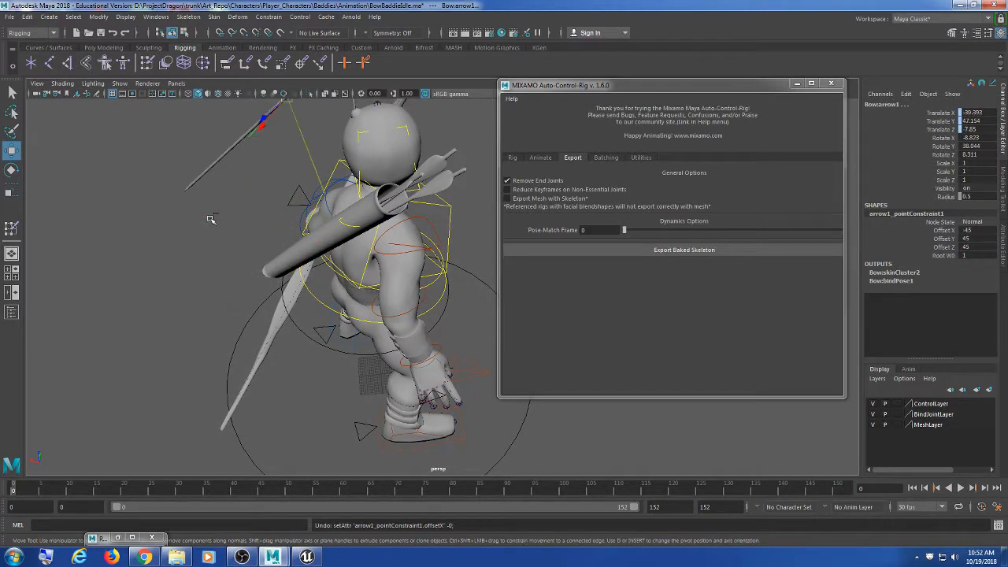
pyautogui.hotkey('ctrl', 'z')
pyautogui.hotkey('ctrl', 'z')
pyautogui.hotkey('ctrl', 'z')
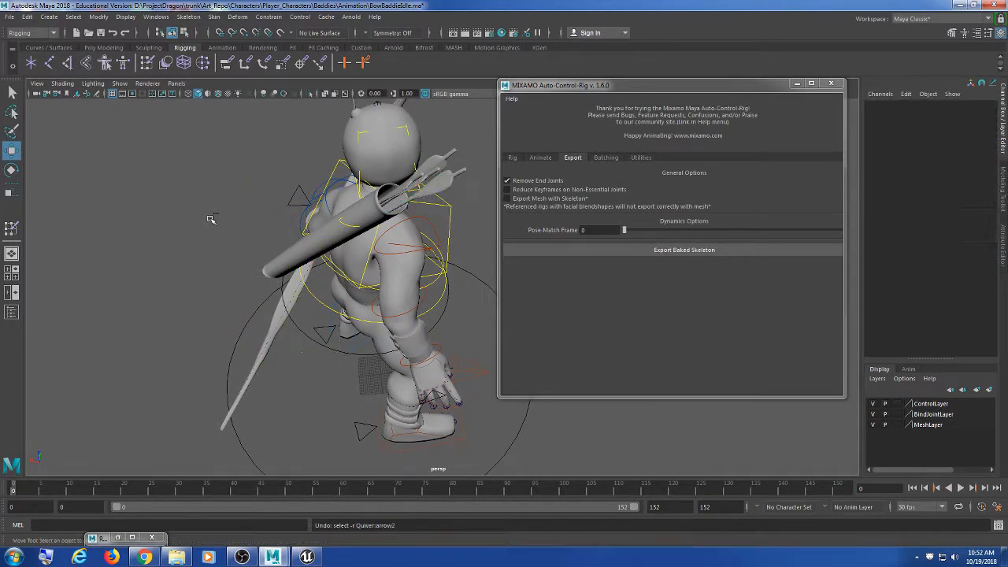
pyautogui.hotkey('ctrl', 'z')
pyautogui.hotkey('ctrl', 'z')
pyautogui.hotkey('ctrl', 'z')
pyautogui.hotkey('ctrl', 'z')
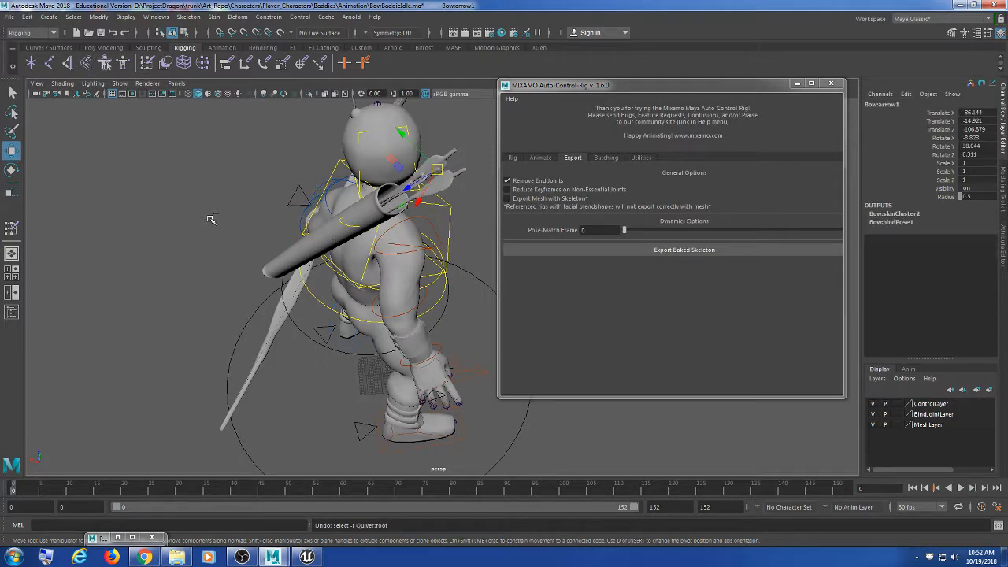
pyautogui.hotkey('ctrl', 'z')
pyautogui.hotkey('ctrl', 'z')
pyautogui.hotkey('ctrl', 'z')
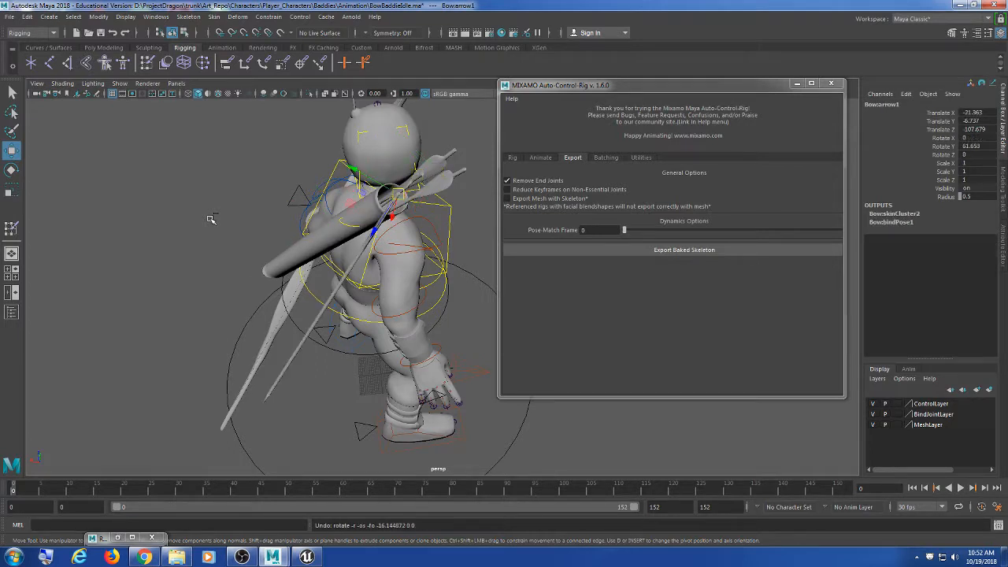
pyautogui.hotkey('ctrl', 'z')
pyautogui.hotkey('ctrl', 'z')
pyautogui.hotkey('ctrl', 'z')
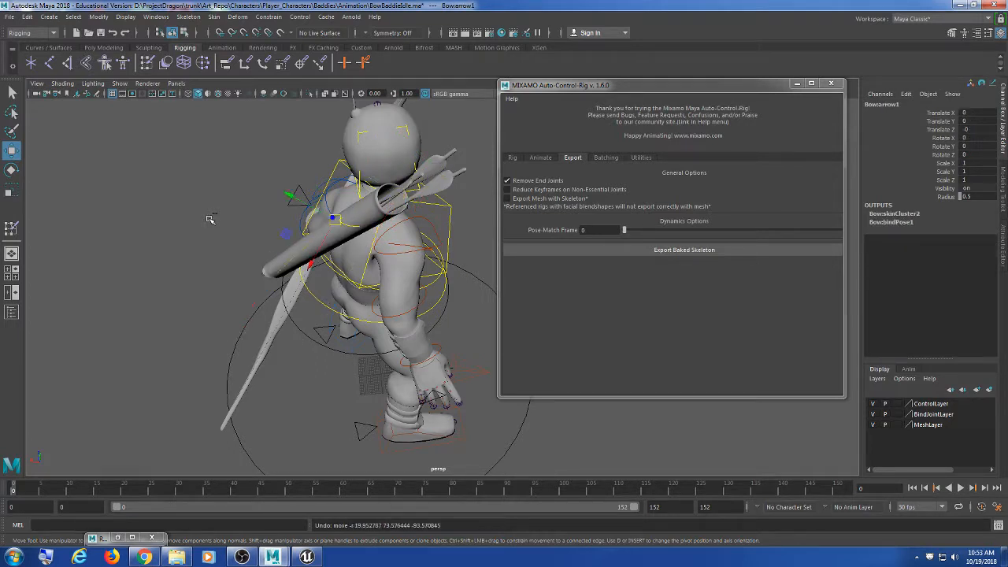
# Step: Minimize the Mixamo rigging window and switch to Unreal's ThirdPersonIdle animation preview
pyautogui.keyDown('alt'); pyautogui.moveTo(258, 268); pyautogui.dragTo(320, 275); pyautogui.keyUp('alt')
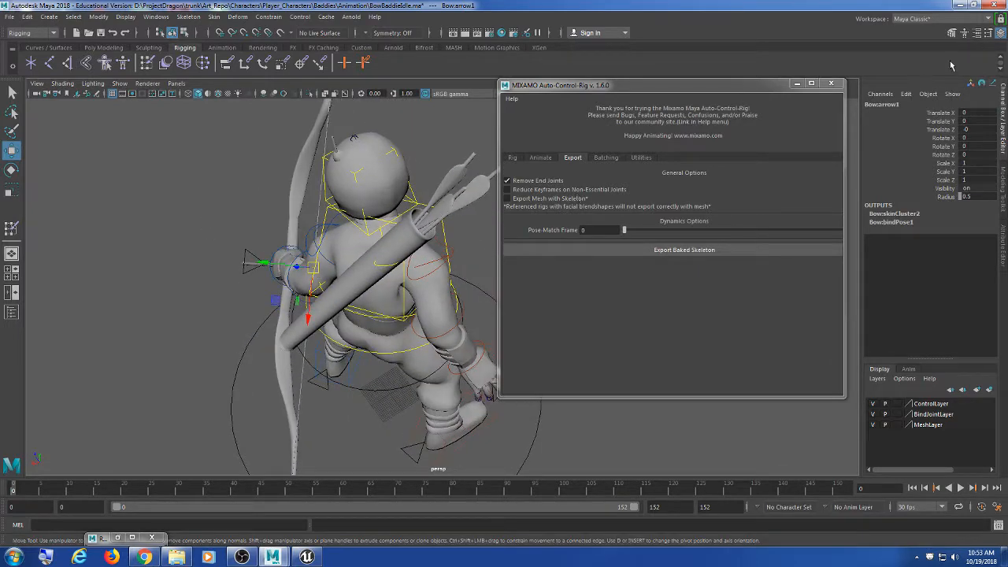
pyautogui.click(797, 84)
pyautogui.keyDown('alt'); pyautogui.moveTo(549, 163); pyautogui.dragTo(474, 191); pyautogui.keyUp('alt')
pyautogui.scroll(5, 474, 191)
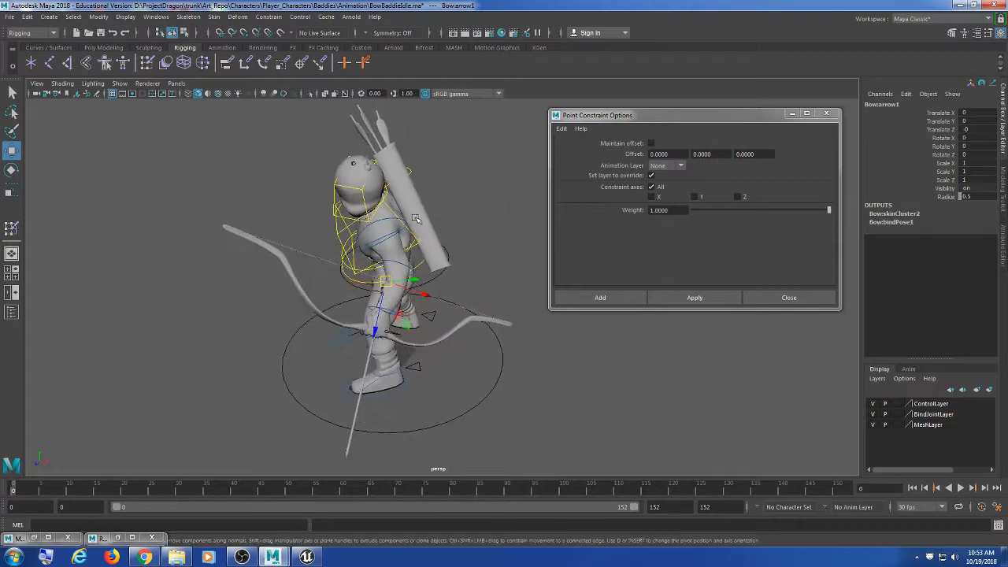
pyautogui.keyDown('alt'); pyautogui.moveTo(189, 241); pyautogui.dragTo(277, 257); pyautogui.keyUp('alt')
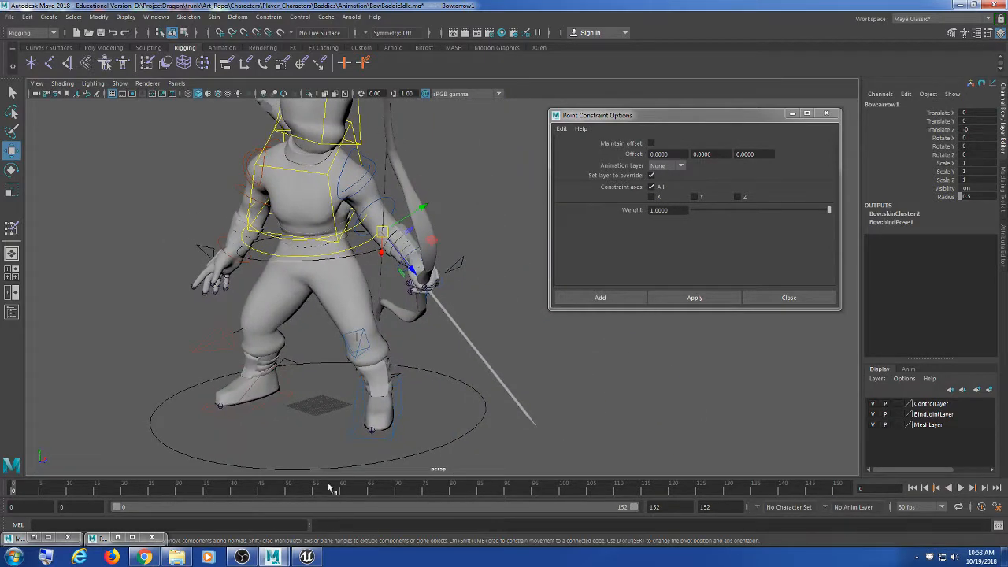
pyautogui.click(306, 557)
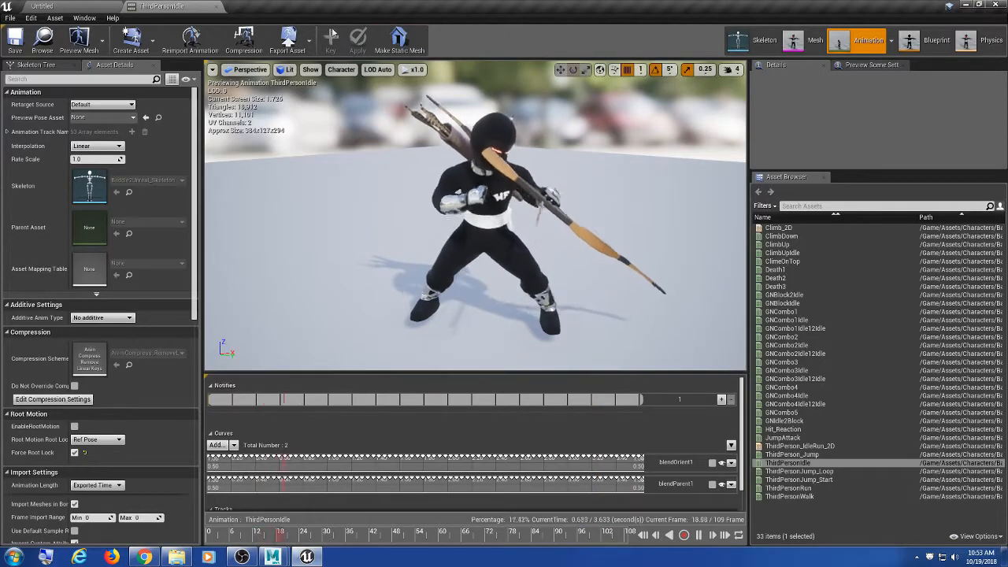
# Step: Close the ThirdPersonIdle animation editor and resize the Content Browser and level viewport
pyautogui.click(216, 6)
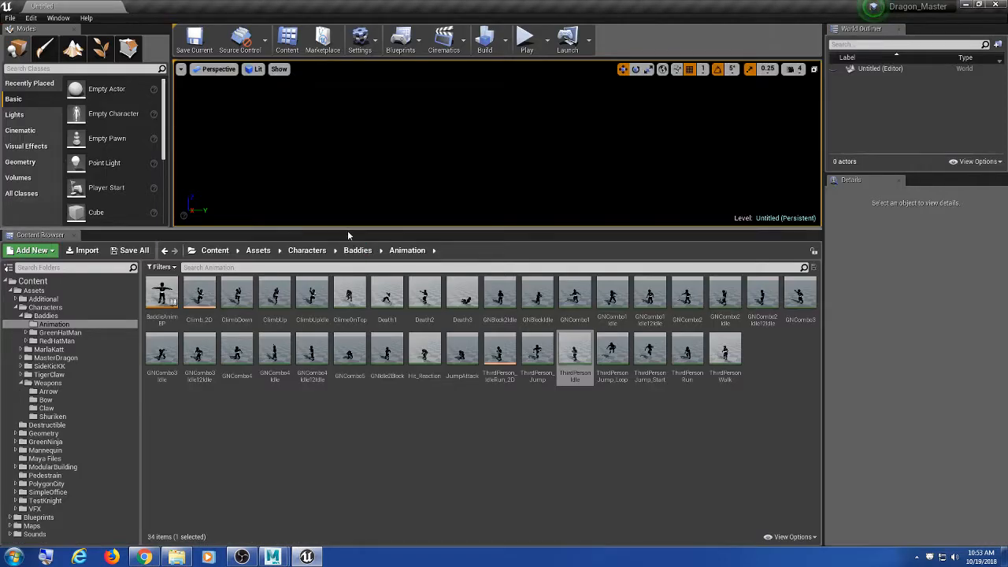
pyautogui.moveTo(349, 229); pyautogui.dragTo(337, 194)
pyautogui.click(531, 428)
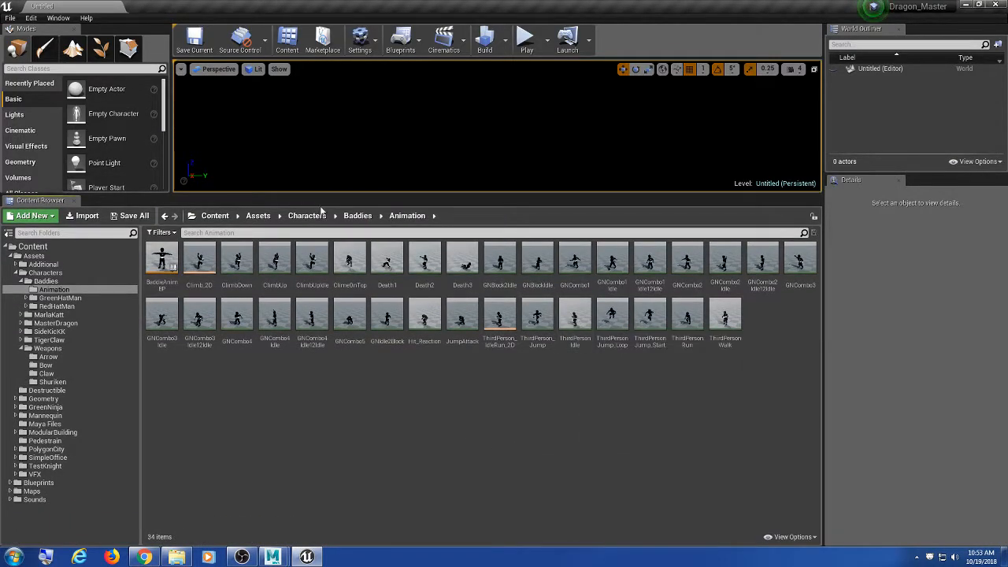
pyautogui.click(686, 335)
pyautogui.click(572, 314)
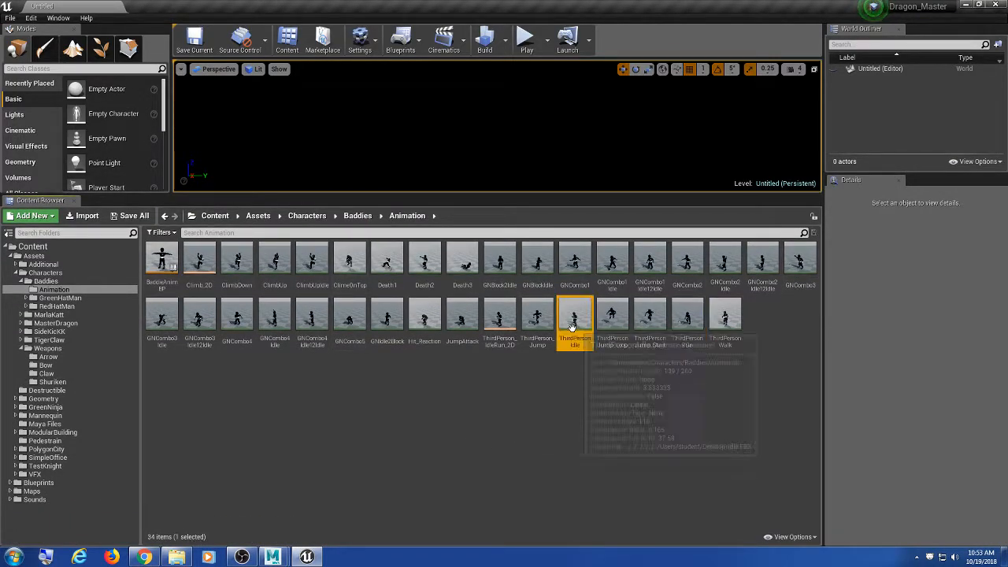
pyautogui.click(541, 415)
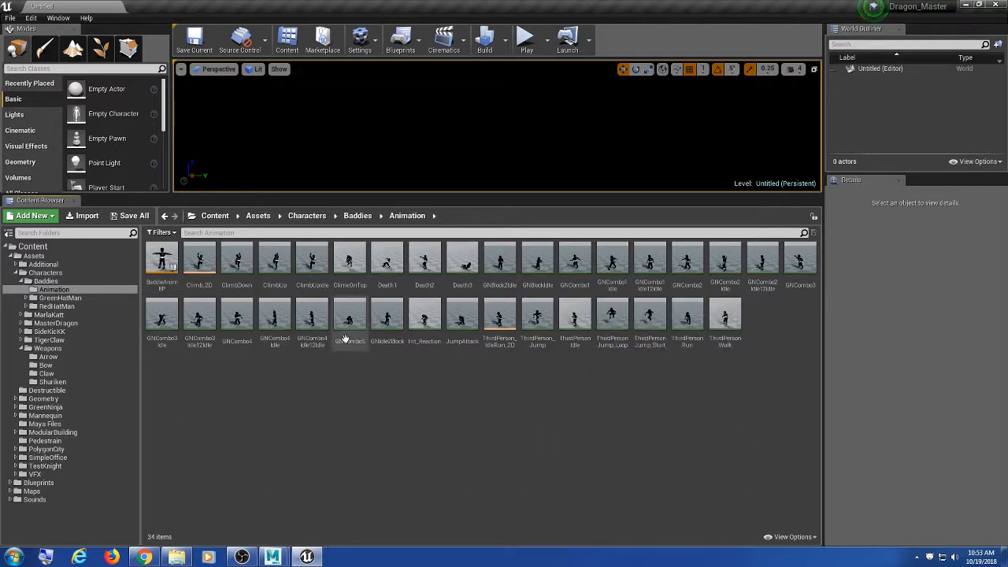
pyautogui.moveTo(300, 193); pyautogui.dragTo(305, 198)
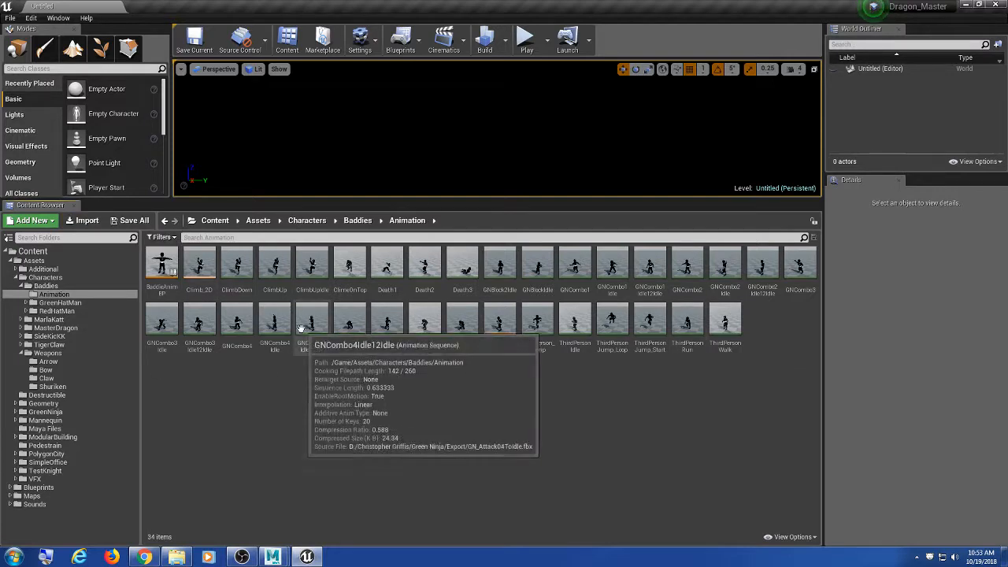
# Step: Choose BowIdle.fbx from the Desktop in Unreal's asset import file dialog
pyautogui.click(90, 223)
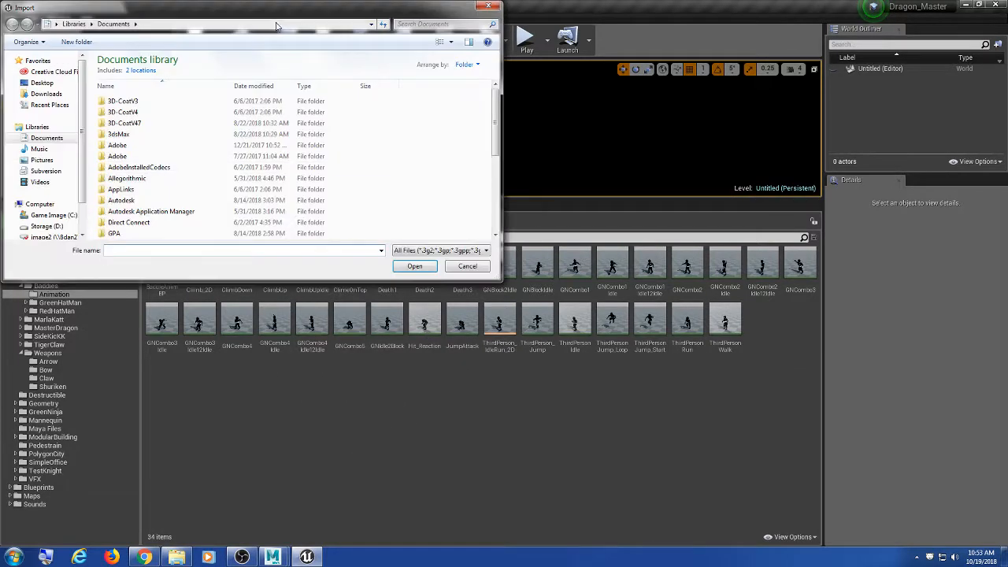
pyautogui.moveTo(638, 319); pyautogui.dragTo(794, 411)
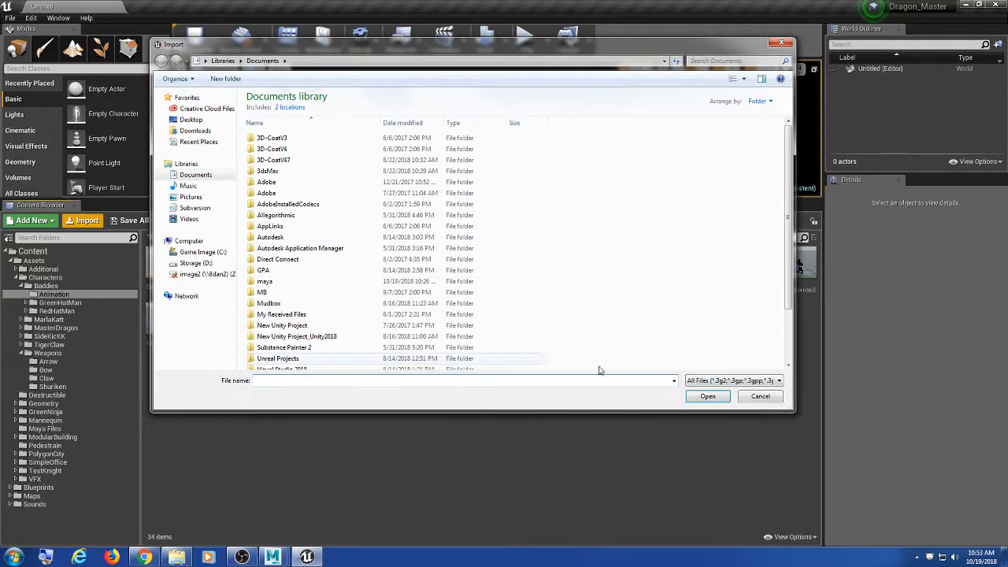
pyautogui.click(193, 120)
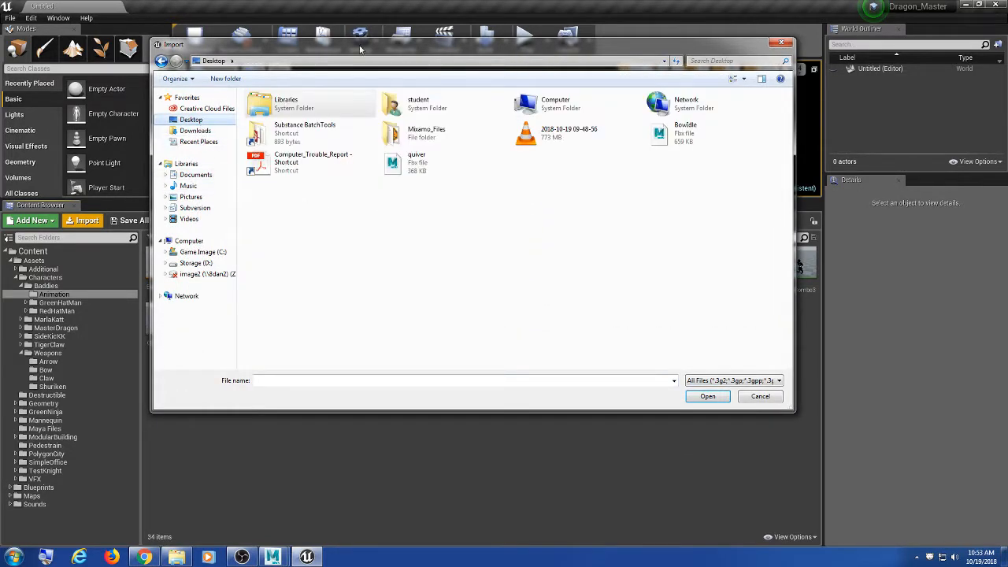
pyautogui.moveTo(360, 49); pyautogui.dragTo(375, 68)
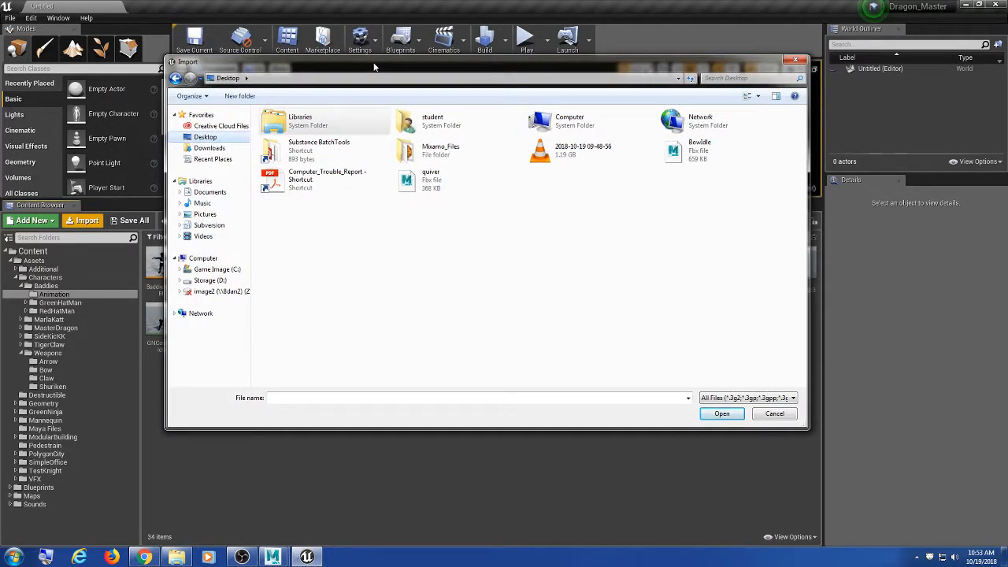
pyautogui.moveTo(375, 68); pyautogui.dragTo(366, 72)
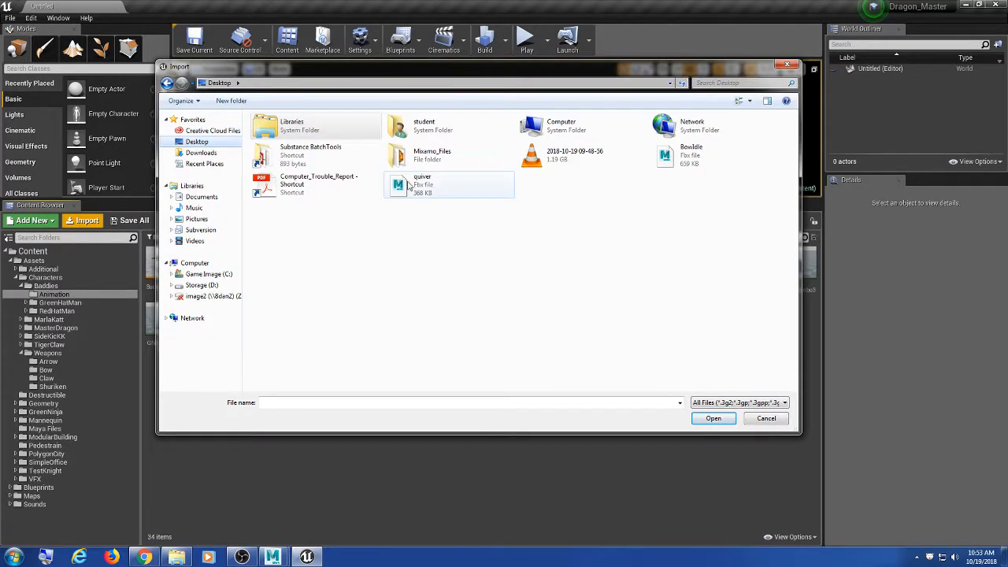
pyautogui.moveTo(446, 74)
pyautogui.mouseDown()
pyautogui.moveTo(434, 77)
pyautogui.moveTo(436, 88)
pyautogui.mouseUp()
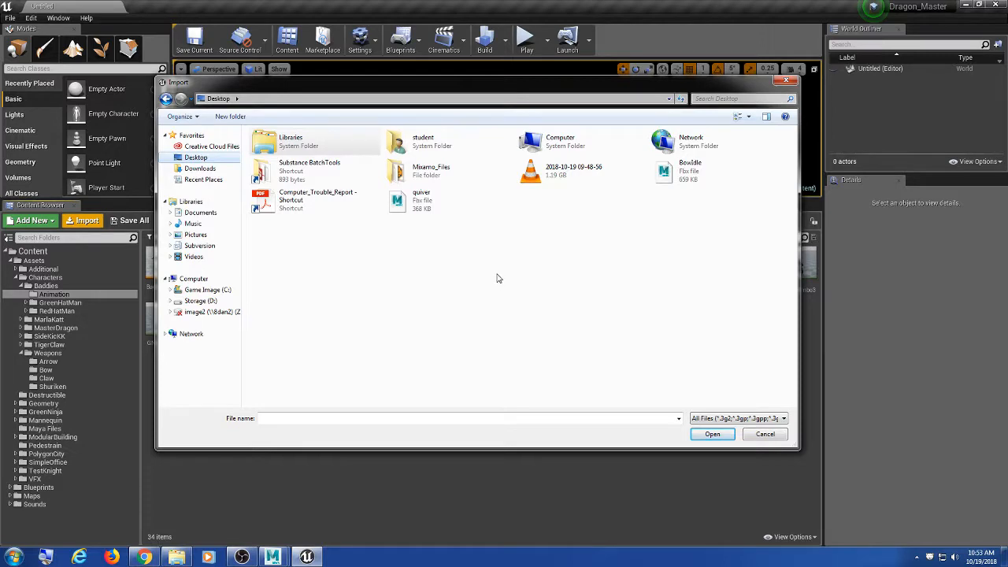
pyautogui.click(743, 180)
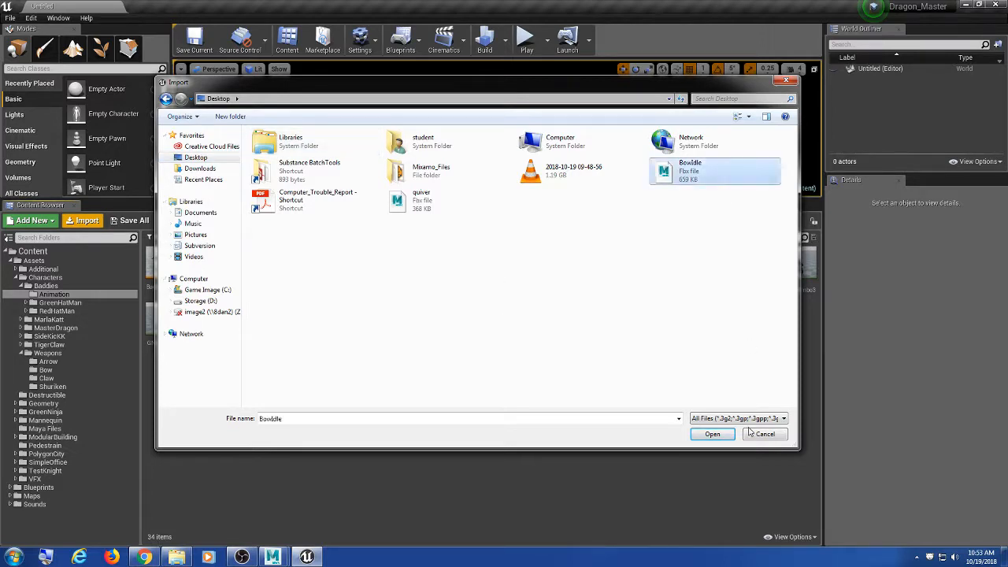
pyautogui.click(730, 437)
# Step: Import it onto Baddie2Unreal_Skeleton, read the missing-root-track error, and close the Message Log
pyautogui.moveTo(500, 88); pyautogui.dragTo(460, 71)
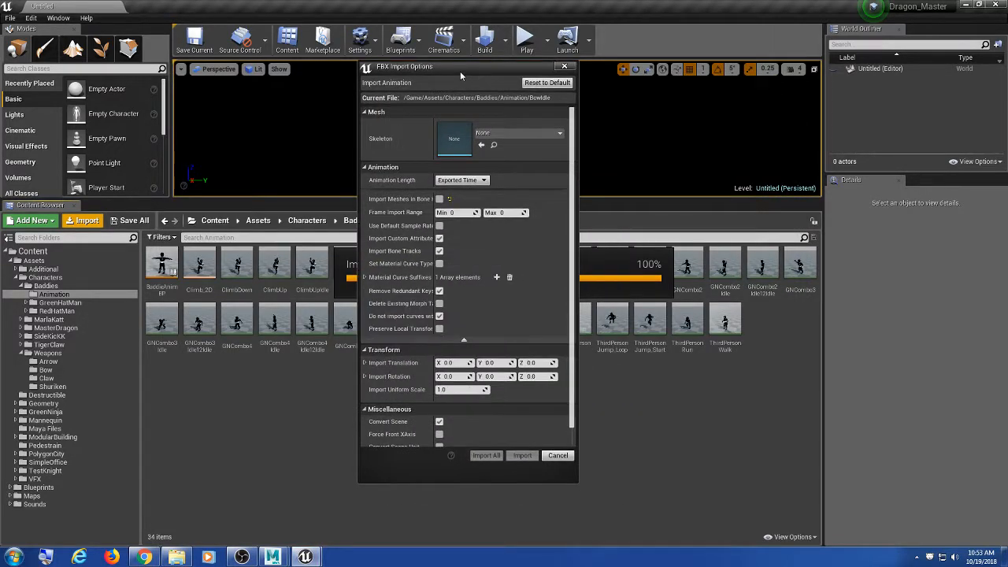
pyautogui.click(537, 136)
pyautogui.click(531, 214)
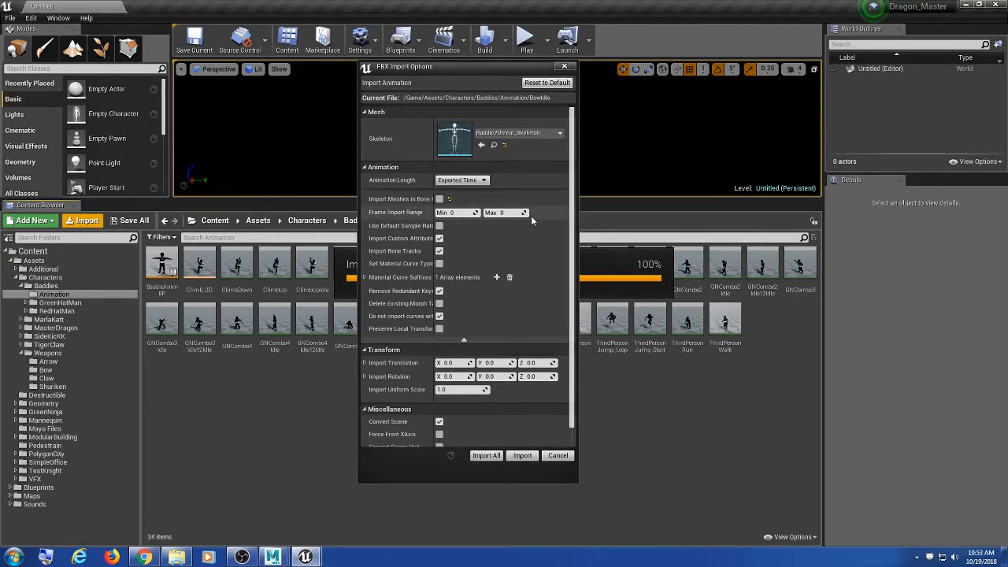
pyautogui.click(524, 456)
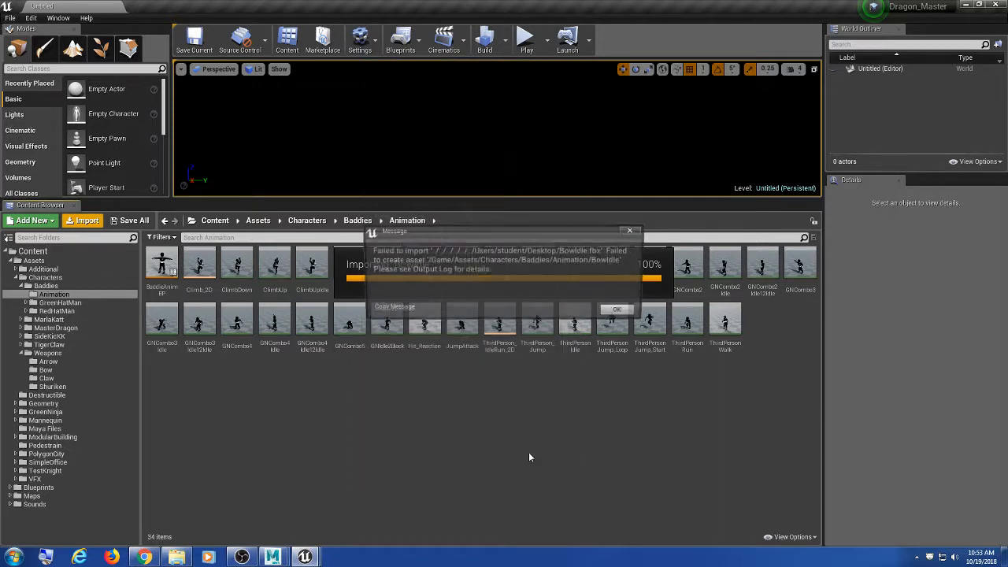
pyautogui.click(621, 312)
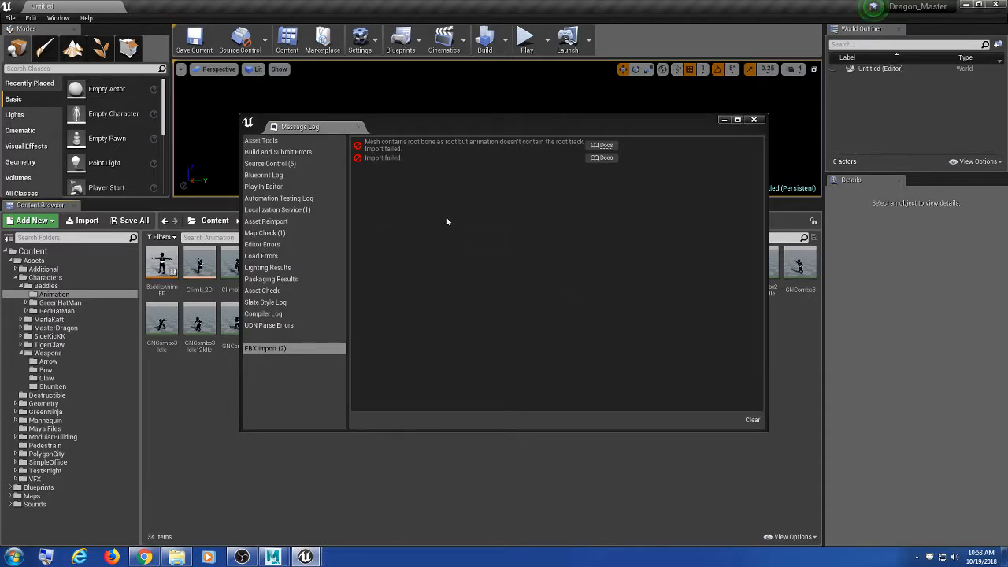
pyautogui.click(754, 119)
pyautogui.click(966, 6)
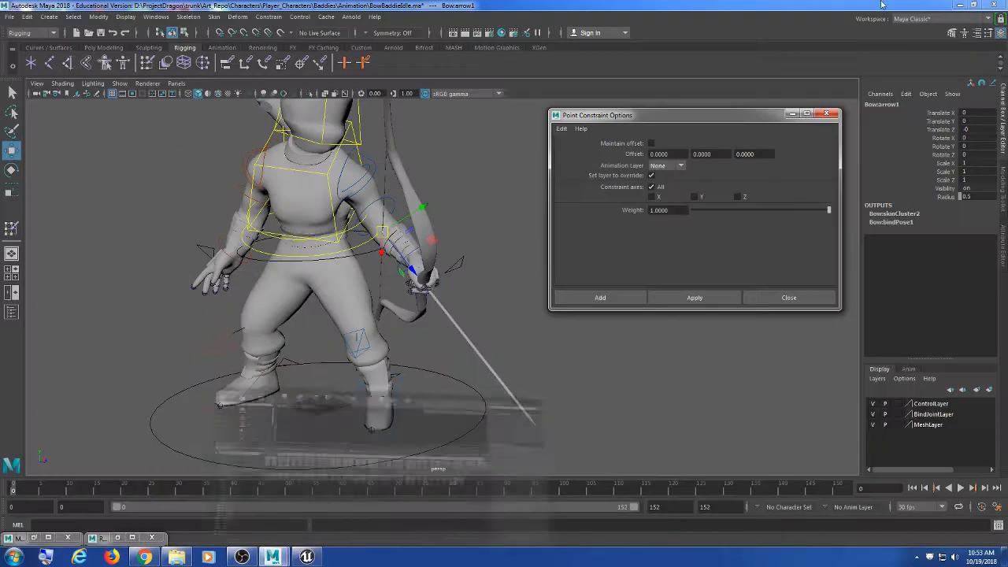
# Step: Start a new untitled scene, discarding the old scene's unsaved changes
pyautogui.click(672, 213)
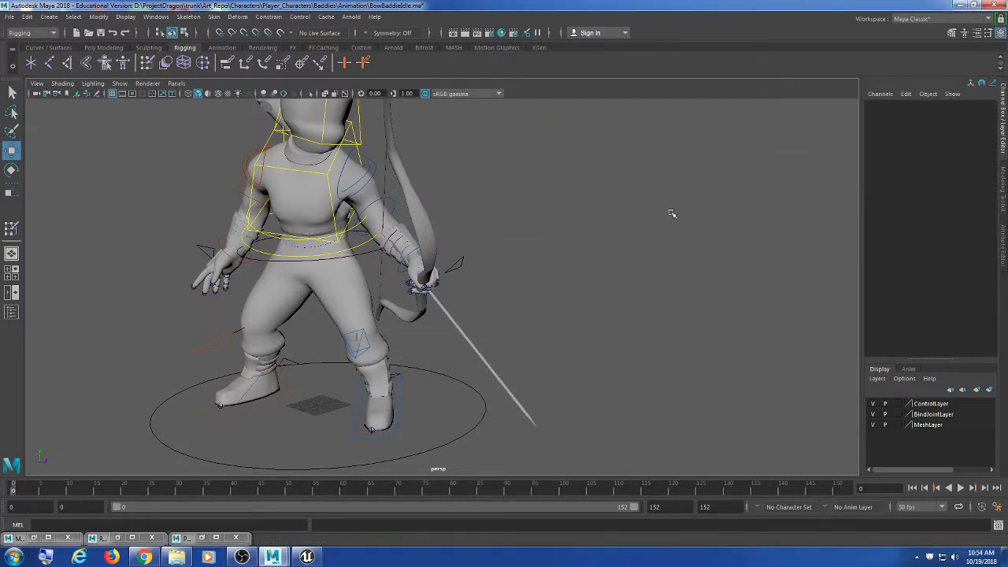
pyautogui.scroll(-2, 673, 213)
pyautogui.keyDown('alt'); pyautogui.moveTo(536, 199); pyautogui.dragTo(607, 231, button='middle'); pyautogui.keyUp('alt')
pyautogui.scroll(-3, 607, 230)
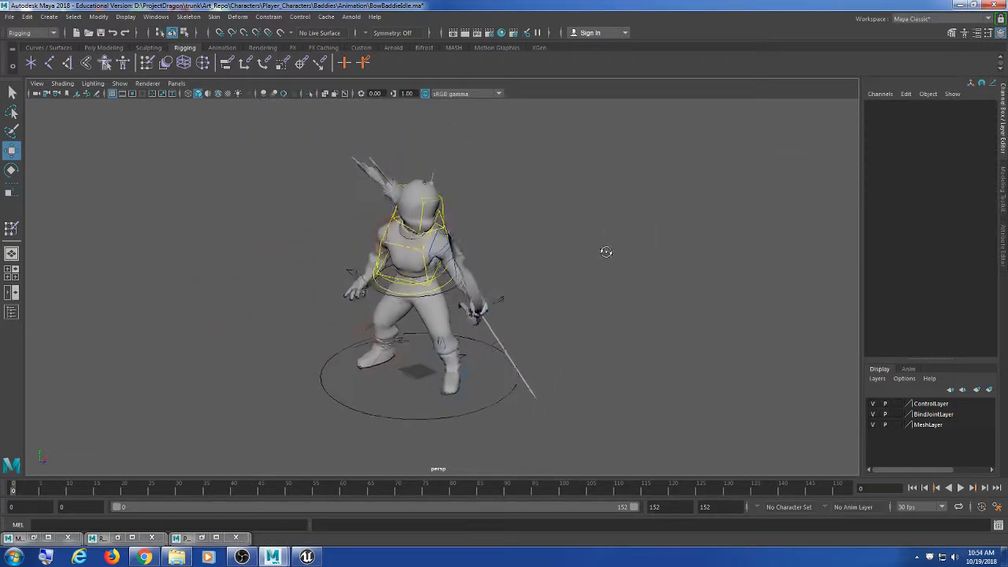
pyautogui.click(11, 16)
pyautogui.click(34, 36)
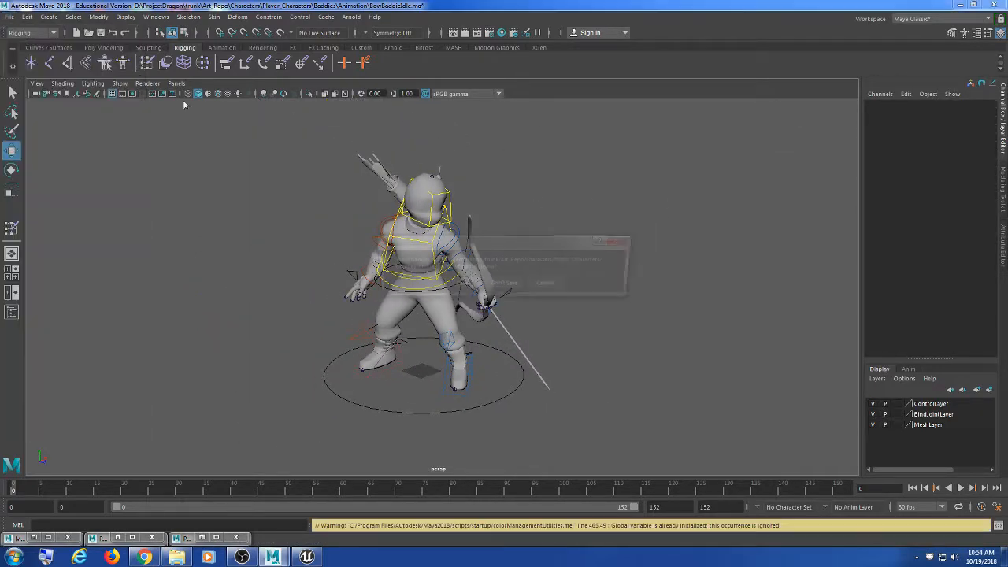
pyautogui.click(500, 283)
# Step: Import BowIdle.fbx and frame the bare joint skeleton in the persp view
pyautogui.click(10, 16)
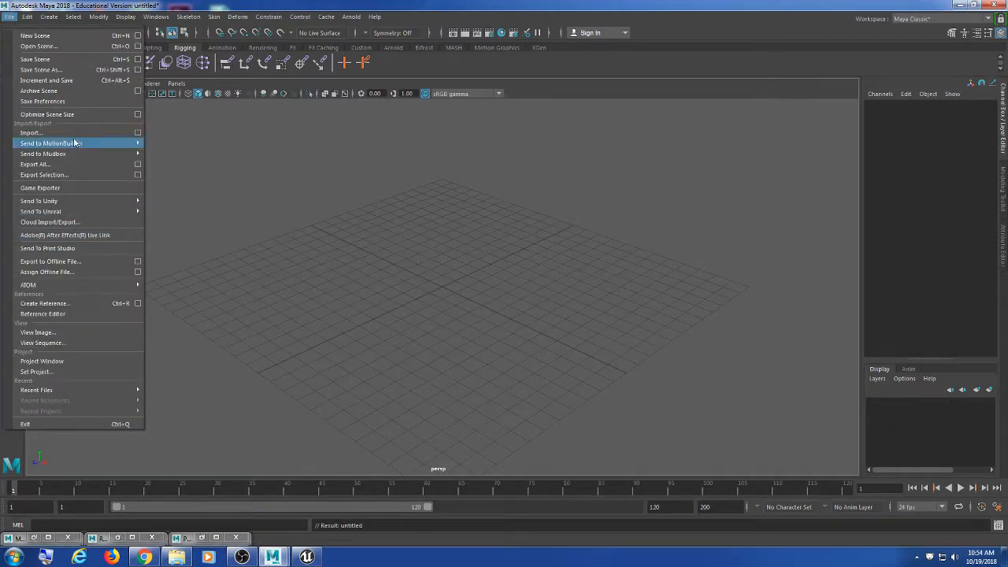
pyautogui.click(35, 132)
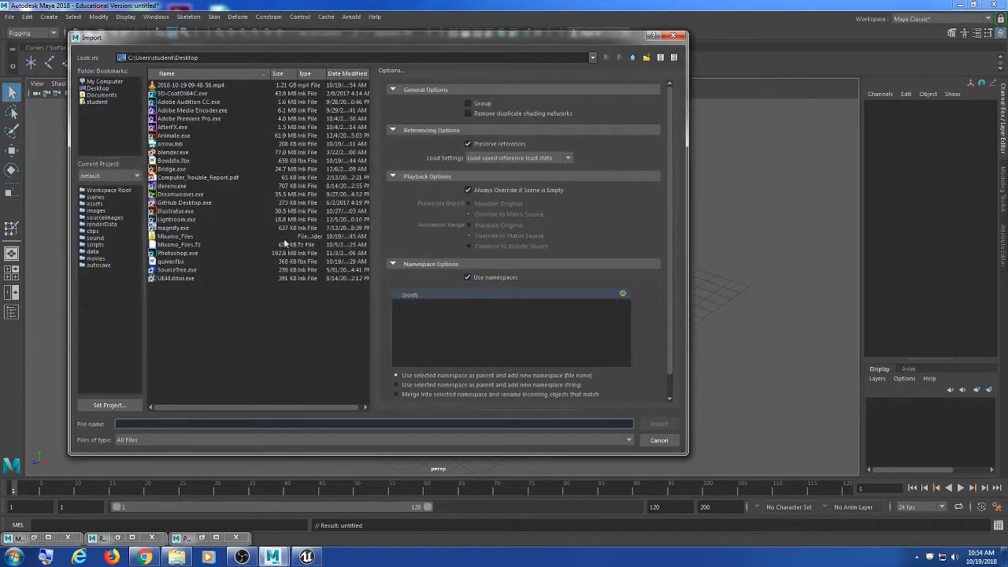
pyautogui.doubleClick(216, 161)
pyautogui.scroll(-5, 506, 278)
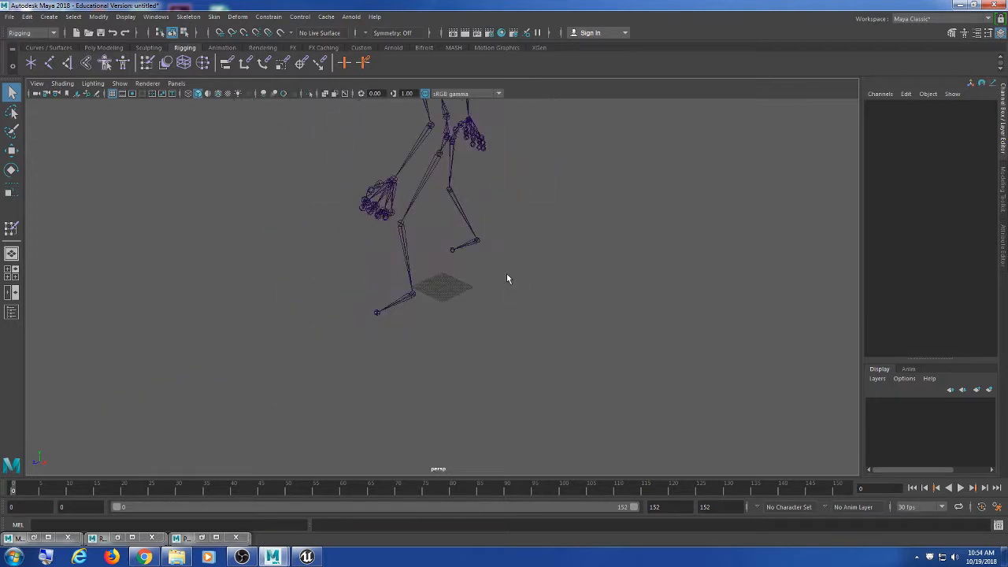
pyautogui.keyDown('alt'); pyautogui.moveTo(508, 275); pyautogui.dragTo(512, 336, button='middle'); pyautogui.keyUp('alt')
pyautogui.moveTo(513, 250); pyautogui.dragTo(405, 288)
pyautogui.keyDown('alt'); pyautogui.moveTo(440, 331); pyautogui.dragTo(564, 330); pyautogui.keyUp('alt')
pyautogui.keyDown('alt'); pyautogui.moveTo(564, 331); pyautogui.dragTo(533, 357, button='middle'); pyautogui.keyUp('alt')
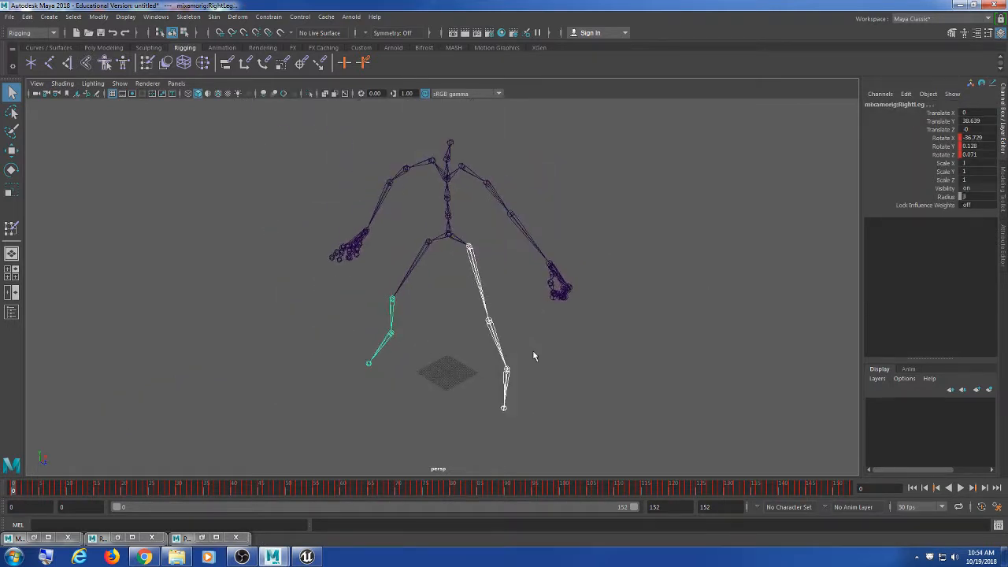
pyautogui.scroll(2, 532, 335)
pyautogui.click(537, 313)
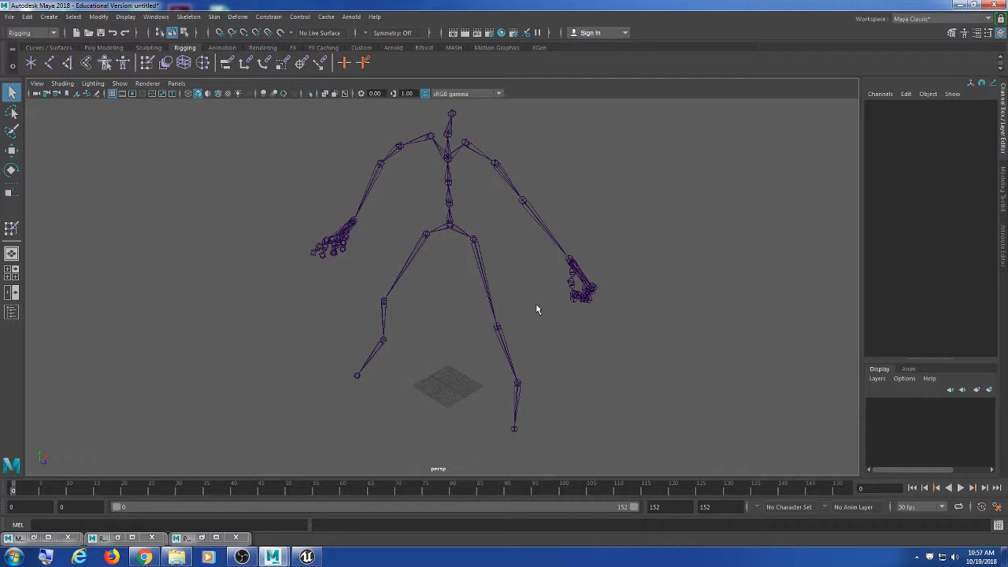
# Step: Select the skeleton and LeftForeArm, widening the Channel Box to read the full mixamorig: joint names
pyautogui.scroll(3, 542, 267)
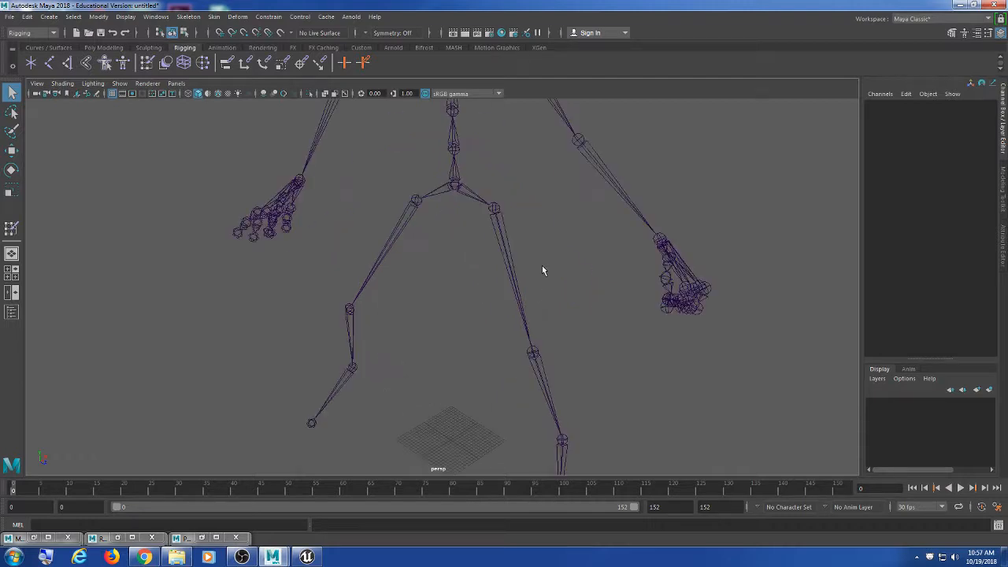
pyautogui.scroll(-3, 539, 264)
pyautogui.moveTo(534, 211); pyautogui.dragTo(423, 280)
pyautogui.keyDown('alt'); pyautogui.moveTo(562, 282); pyautogui.dragTo(541, 292, button='middle'); pyautogui.keyUp('alt')
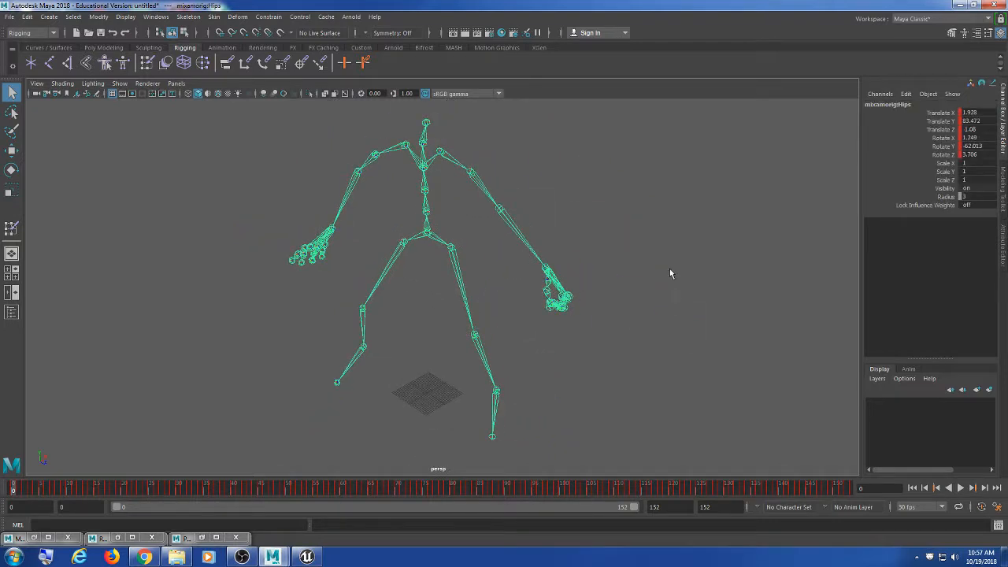
pyautogui.click(541, 260)
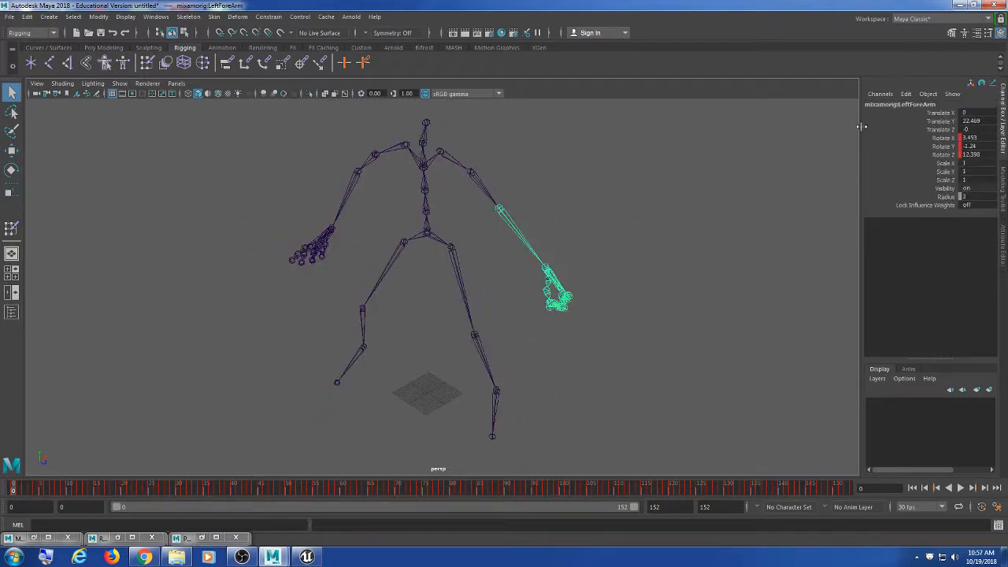
pyautogui.moveTo(861, 127); pyautogui.dragTo(784, 125)
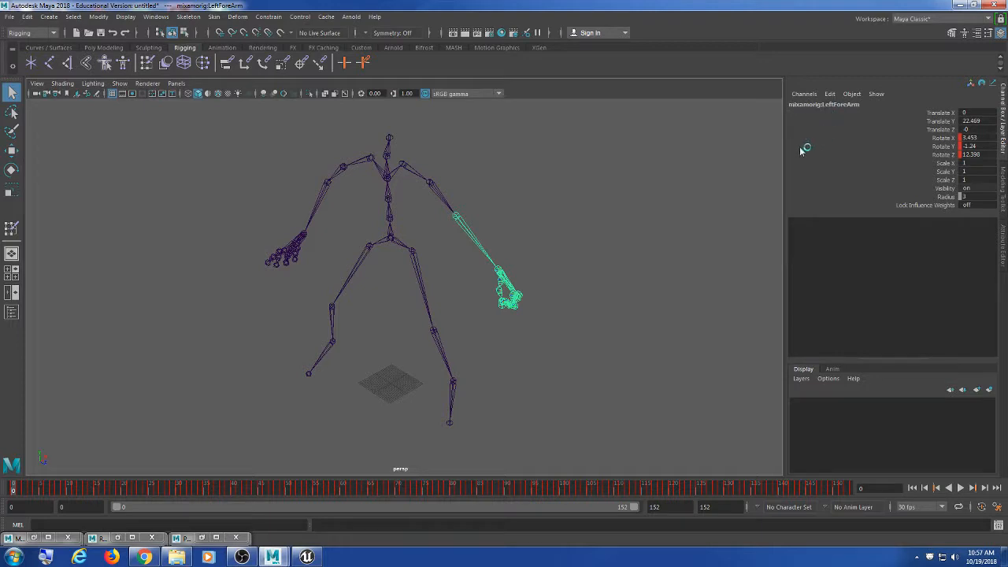
pyautogui.click(596, 260)
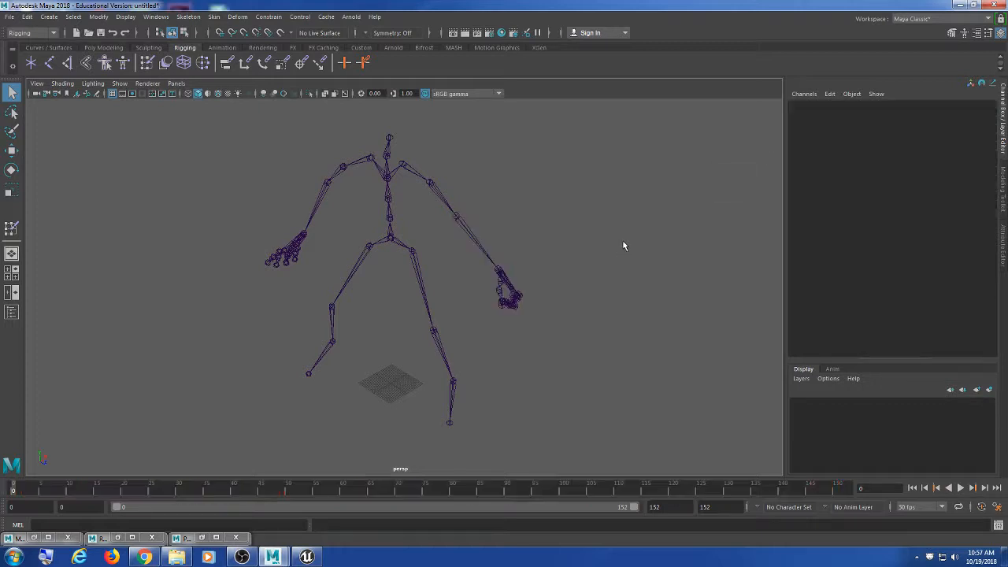
pyautogui.click(477, 272)
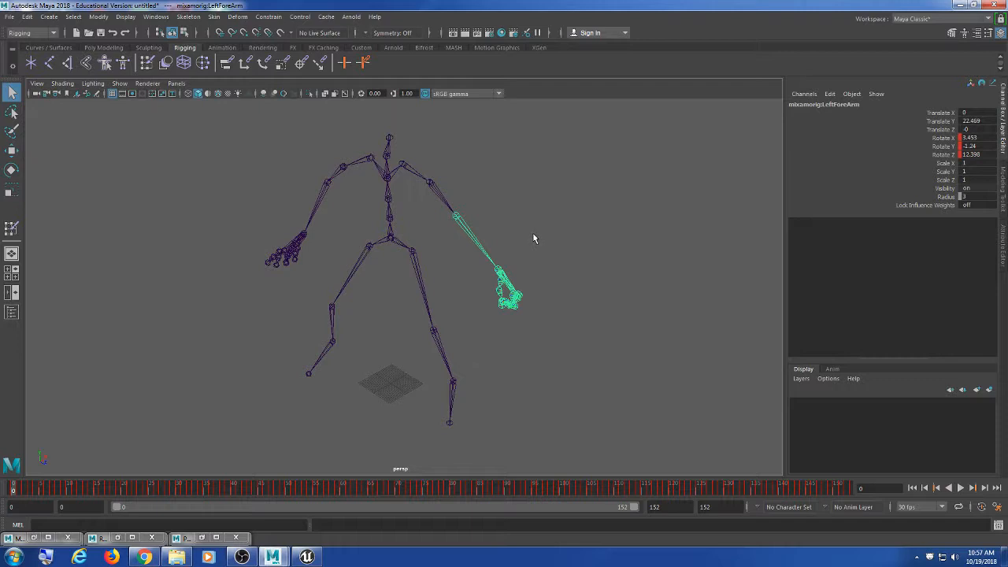
pyautogui.click(590, 189)
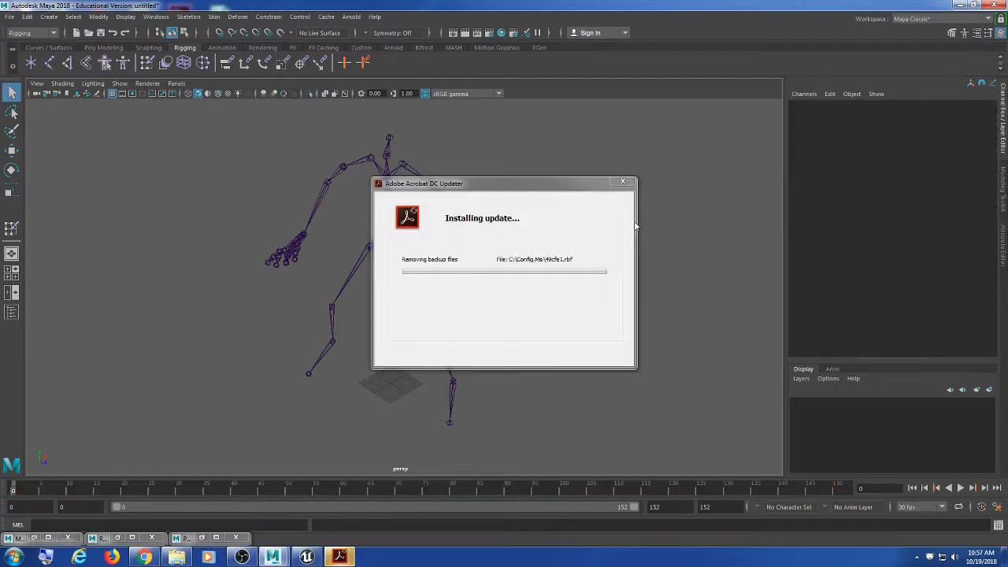
pyautogui.click(101, 16)
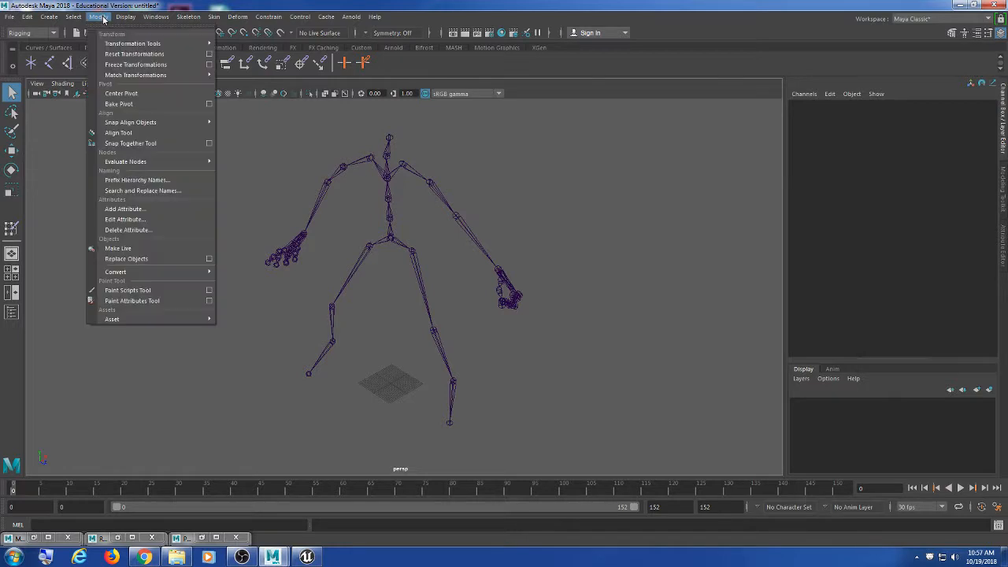
# Step: Apply Prefix Hierarchy Names with the prefix field cleared, then check the skeleton's joint names
pyautogui.click(144, 181)
pyautogui.moveTo(483, 247); pyautogui.dragTo(554, 172)
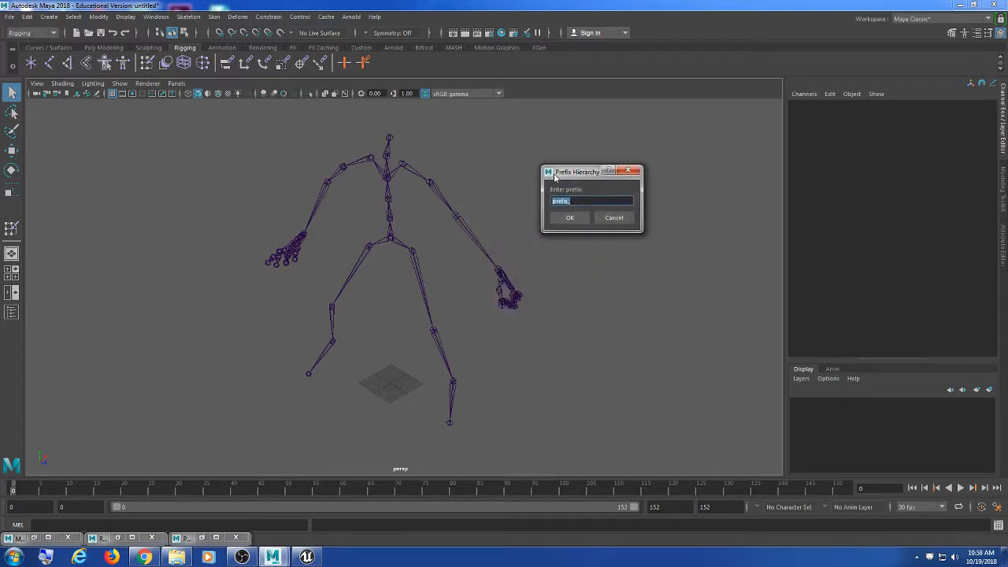
pyautogui.click(571, 200)
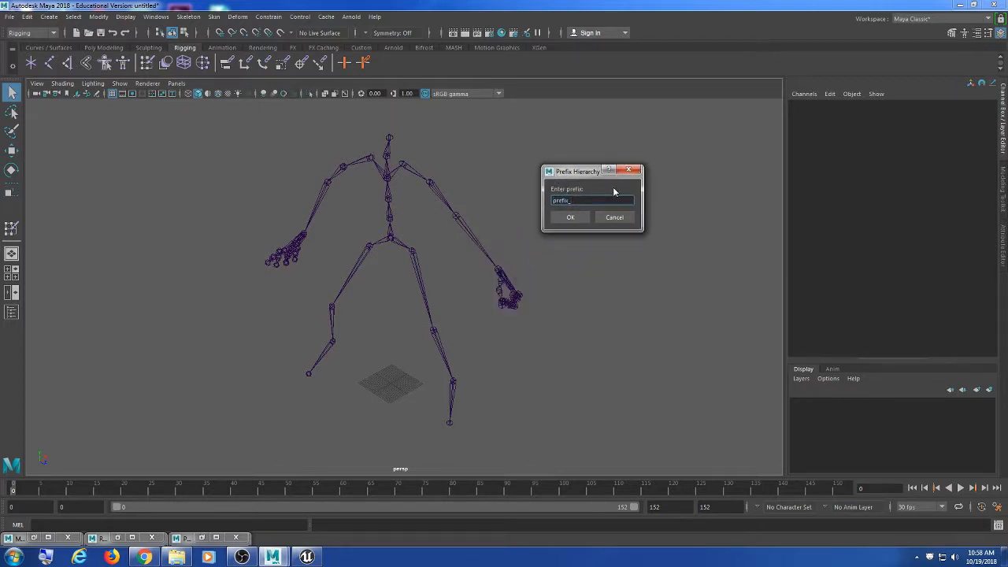
pyautogui.click(571, 217)
pyautogui.moveTo(530, 234); pyautogui.dragTo(437, 260)
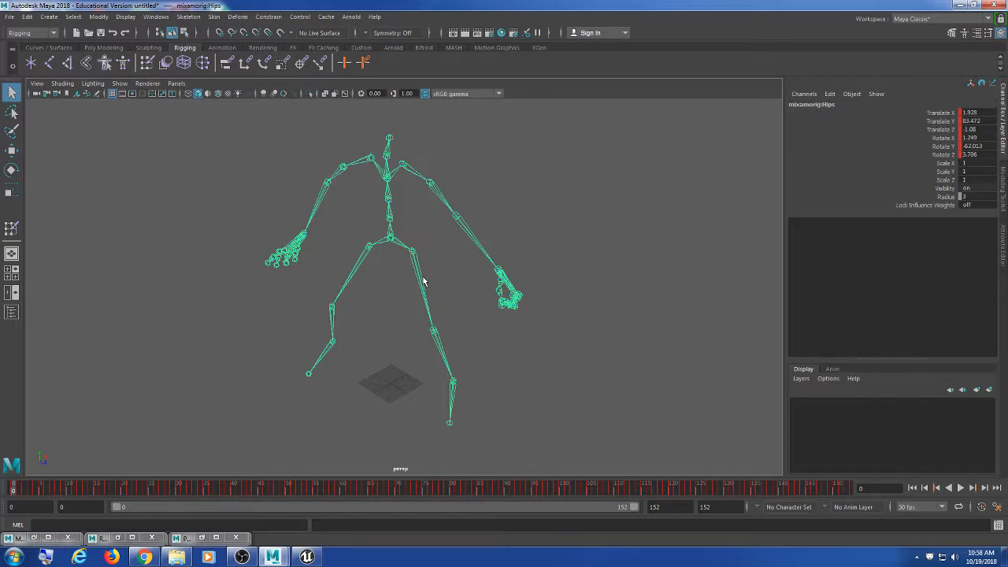
pyautogui.click(557, 155)
pyautogui.moveTo(526, 203); pyautogui.dragTo(398, 321)
pyautogui.click(602, 212)
pyautogui.moveTo(504, 231); pyautogui.dragTo(463, 249)
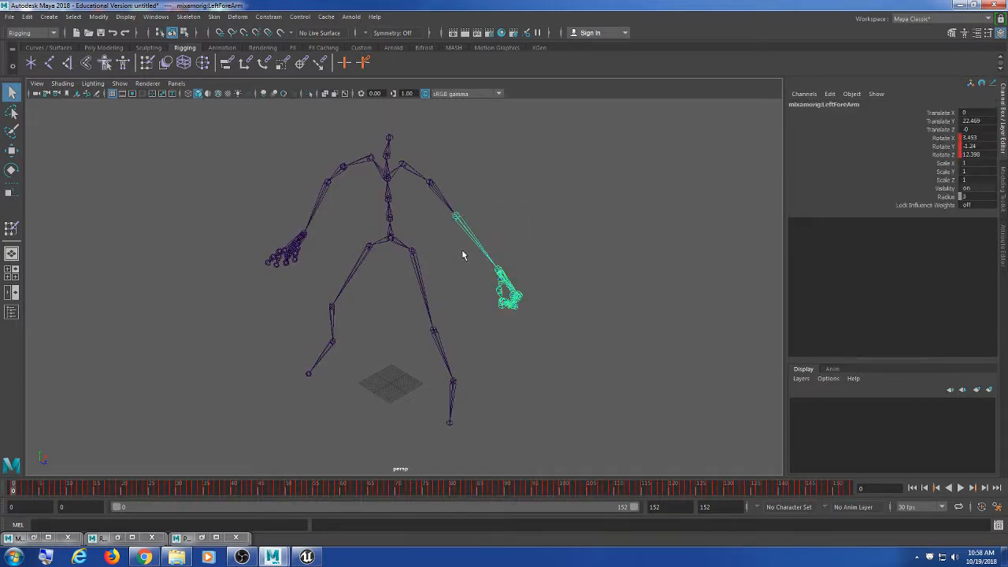
pyautogui.click(585, 201)
# Step: Reopen the Prefix Hierarchy Names dialog, cancel it, and select the skeleton's Hips root
pyautogui.click(50, 17)
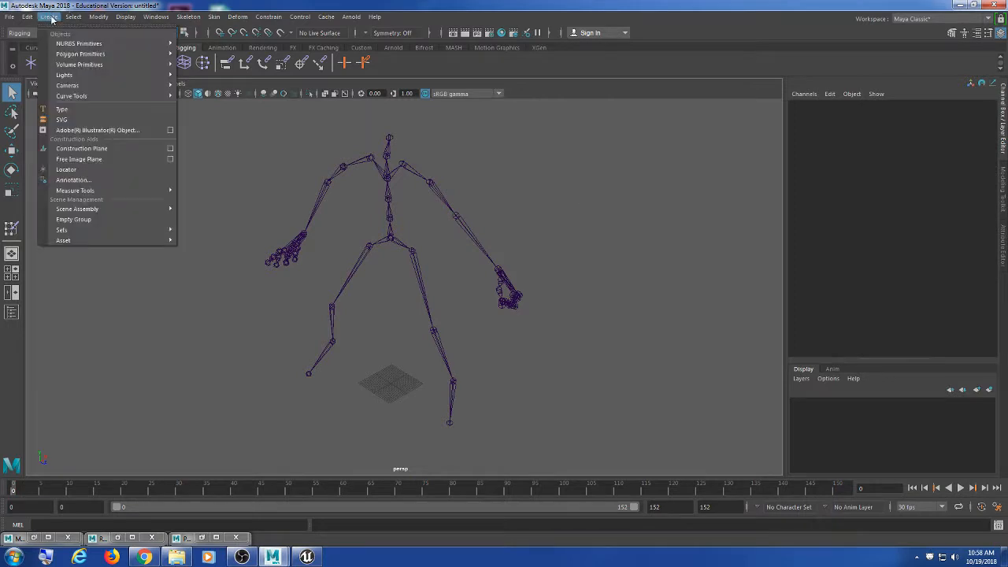
pyautogui.moveTo(98, 17)
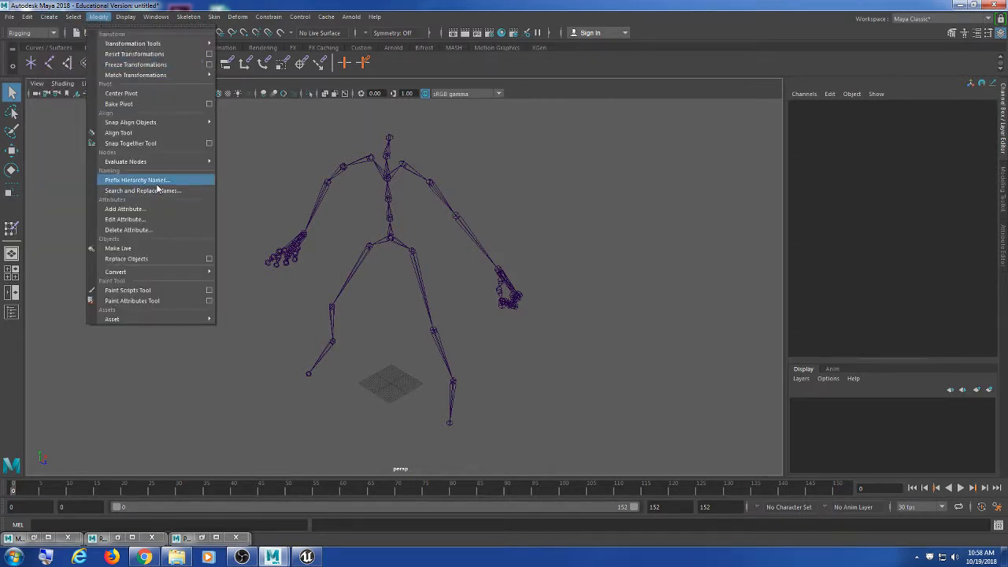
pyautogui.click(142, 181)
pyautogui.click(507, 295)
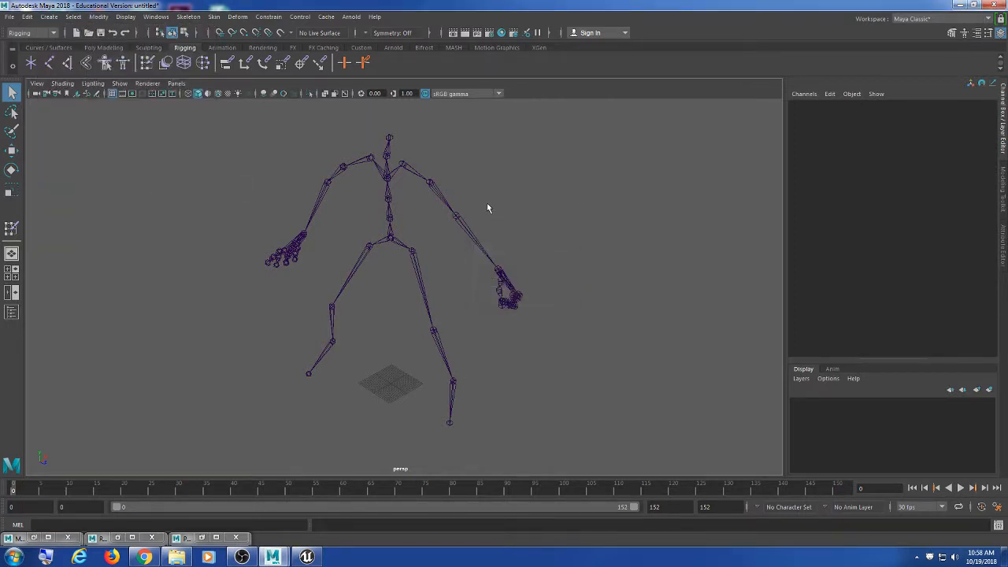
pyautogui.click(459, 217)
pyautogui.click(402, 264)
pyautogui.click(387, 241)
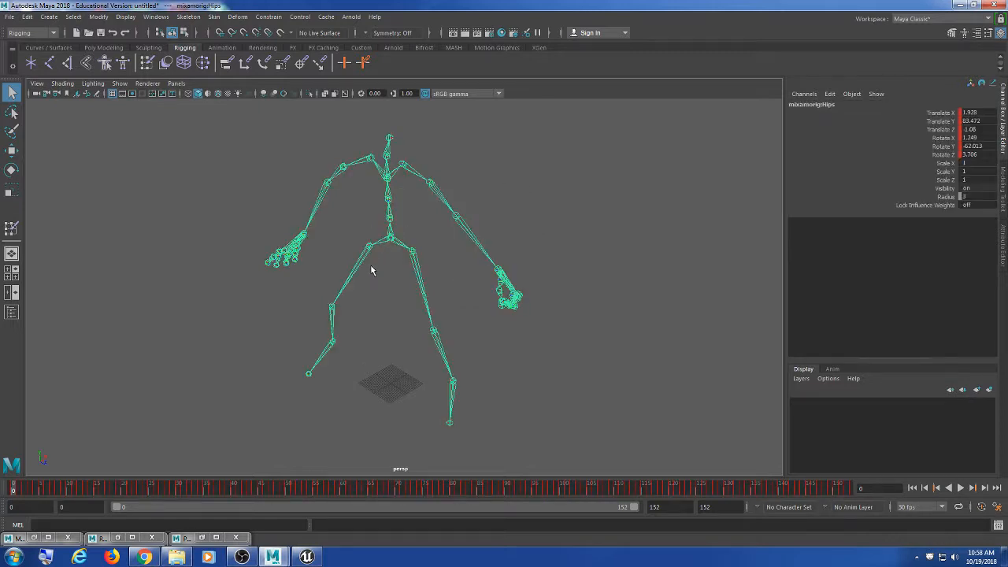
# Step: With Hips selected, rename the hierarchy with an empty prefix, then verify the Hips and LeftUpLeg names
pyautogui.click(99, 17)
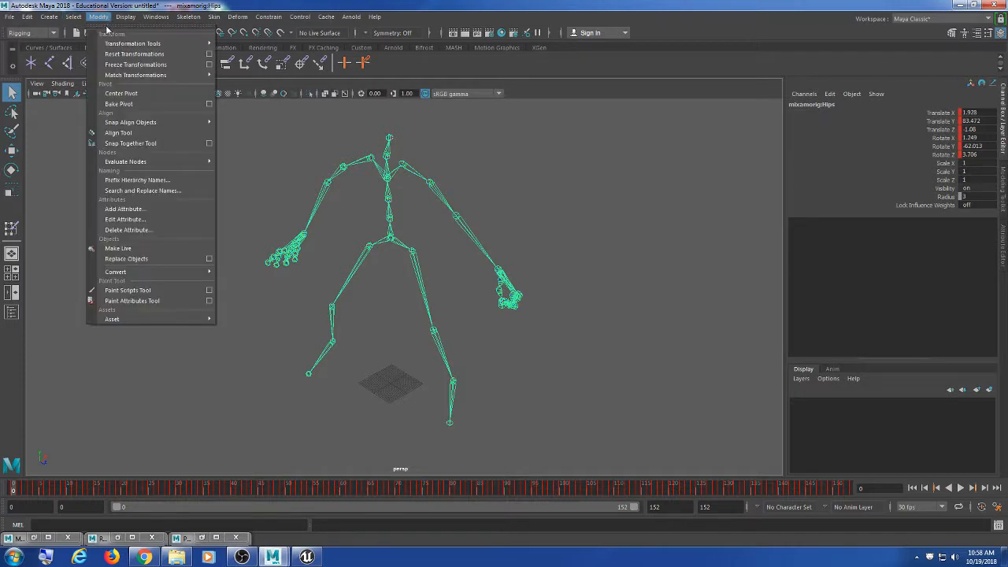
pyautogui.click(160, 181)
pyautogui.moveTo(504, 248); pyautogui.dragTo(534, 180)
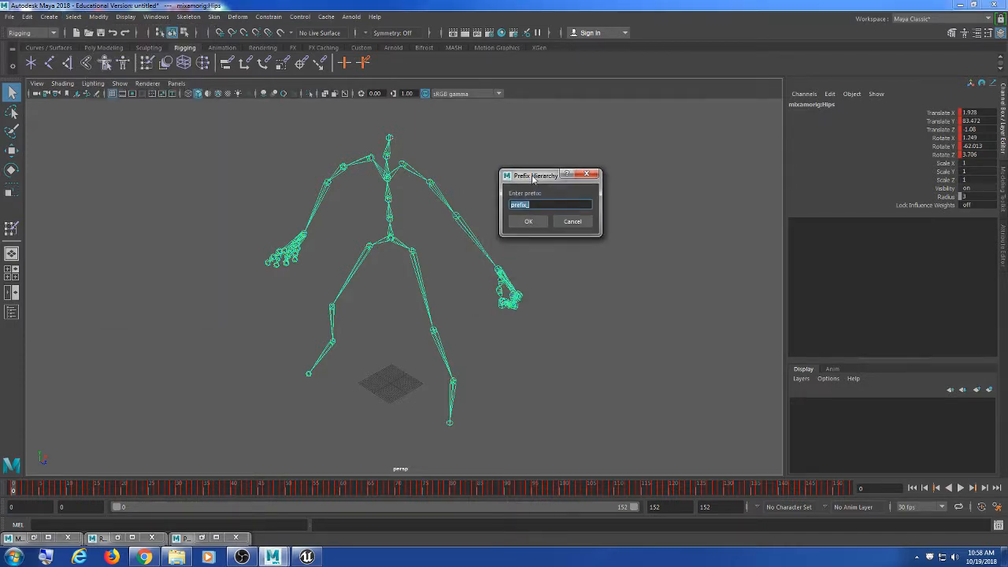
pyautogui.click(541, 226)
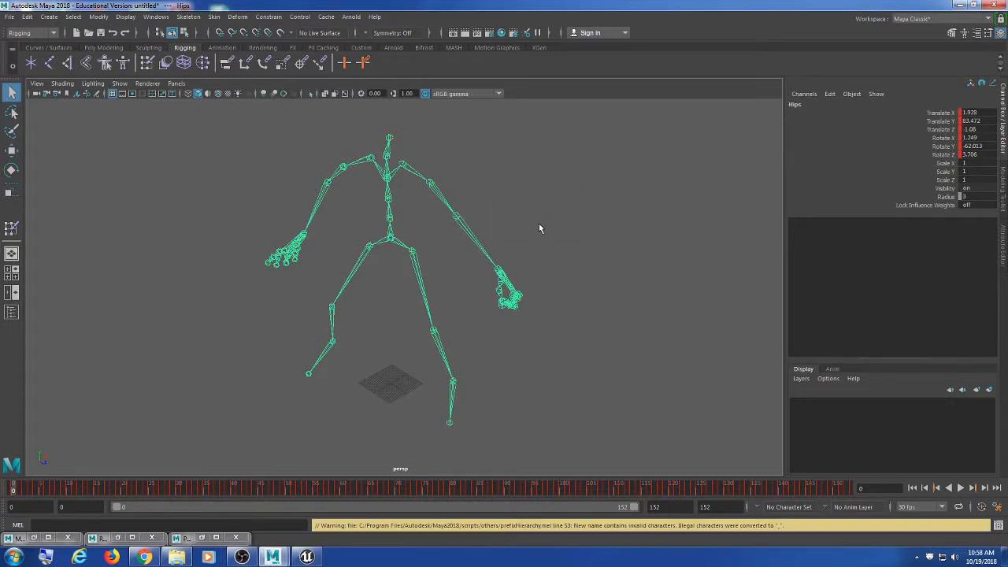
pyautogui.click(544, 194)
pyautogui.click(386, 253)
pyautogui.click(418, 288)
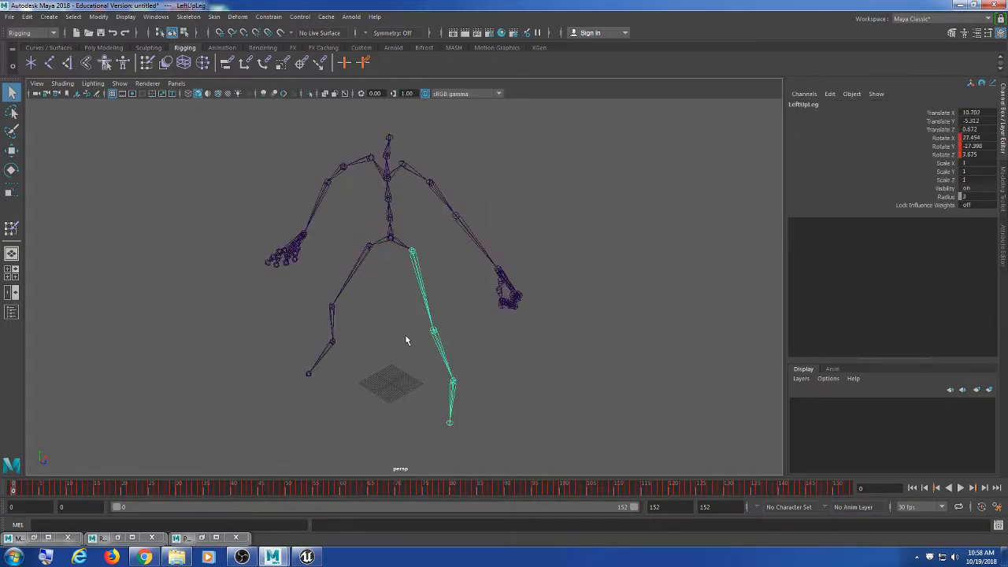
pyautogui.press('Down')
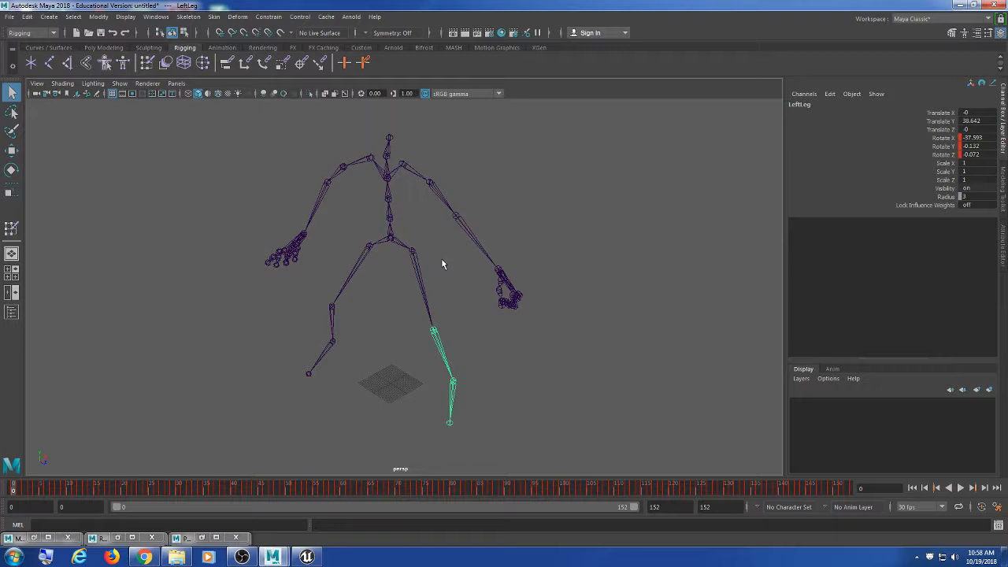
pyautogui.click(524, 199)
pyautogui.moveTo(525, 200); pyautogui.dragTo(341, 313)
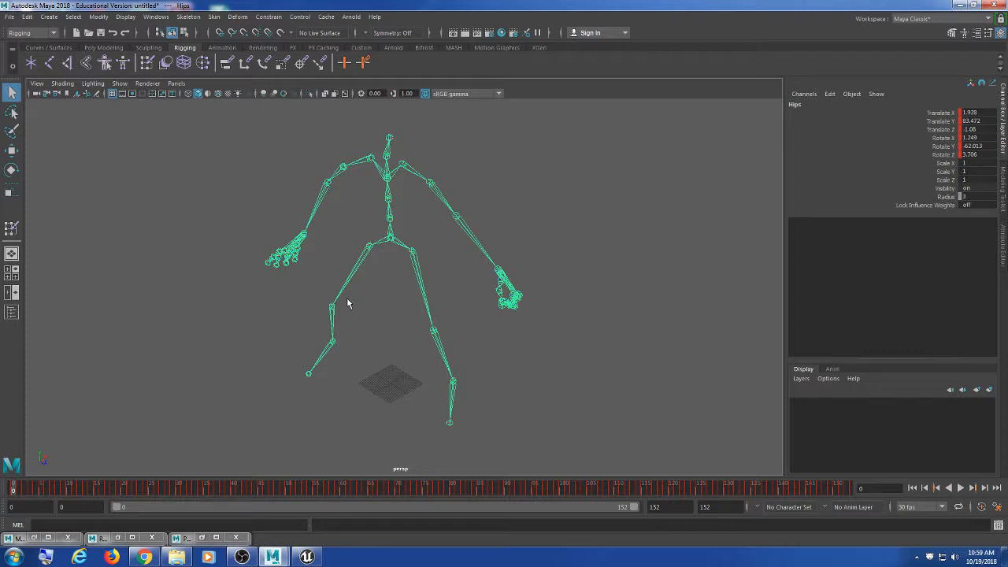
pyautogui.click(419, 223)
pyautogui.moveTo(418, 222); pyautogui.dragTo(327, 291)
# Step: Close the minimized Point Constraint Options and Reference Editor windows, and dismiss the Edit menu
pyautogui.click(179, 538)
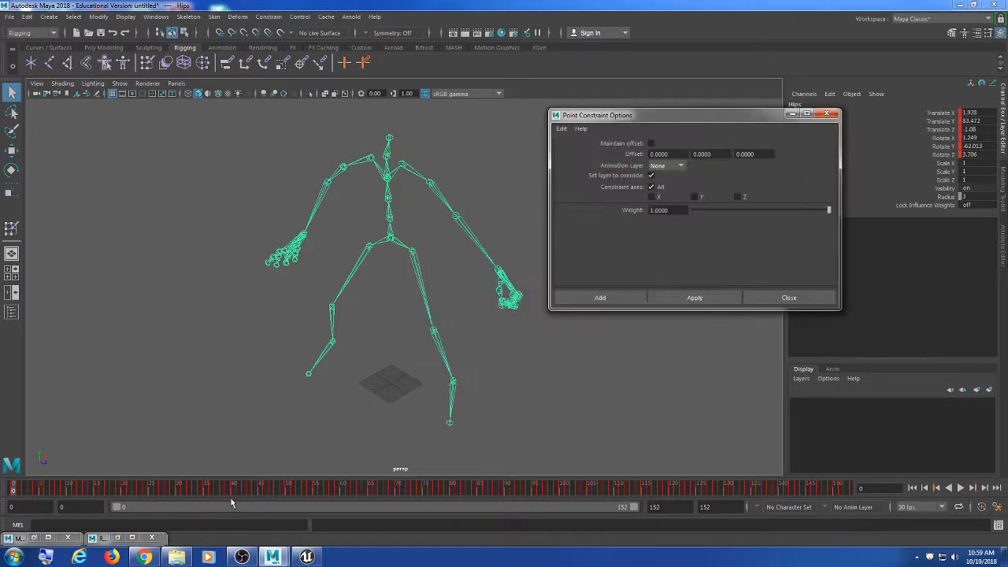
pyautogui.click(821, 117)
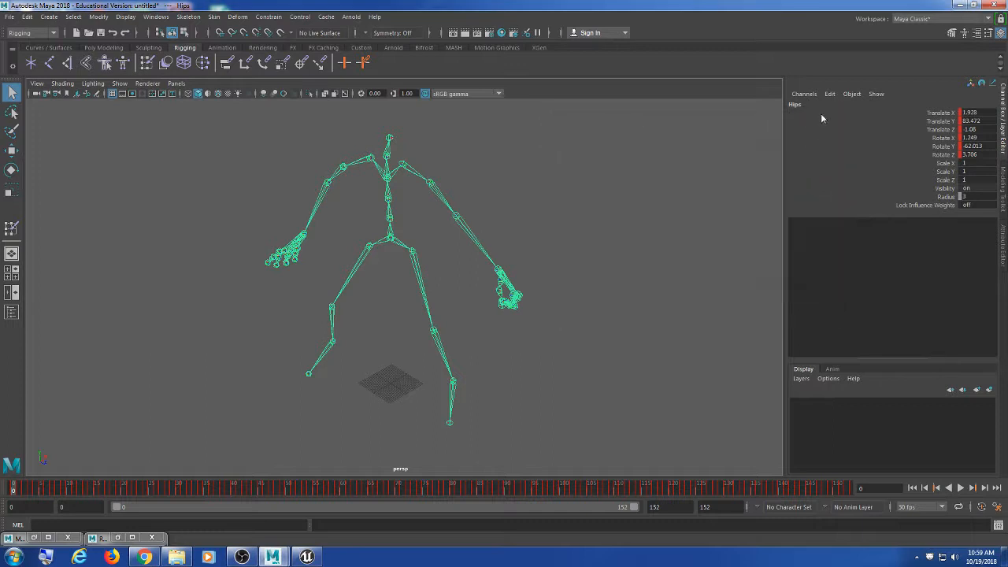
pyautogui.click(117, 538)
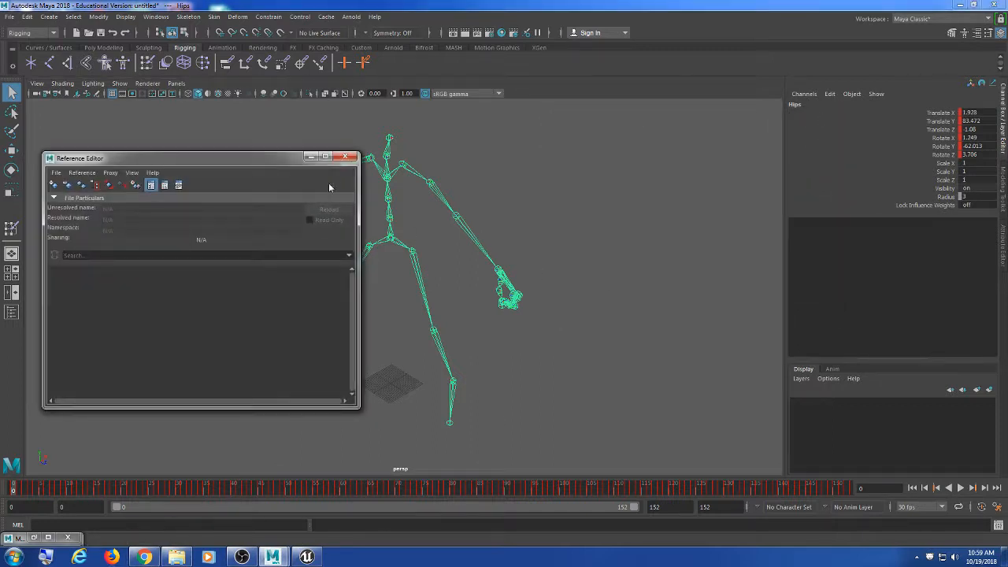
pyautogui.click(345, 157)
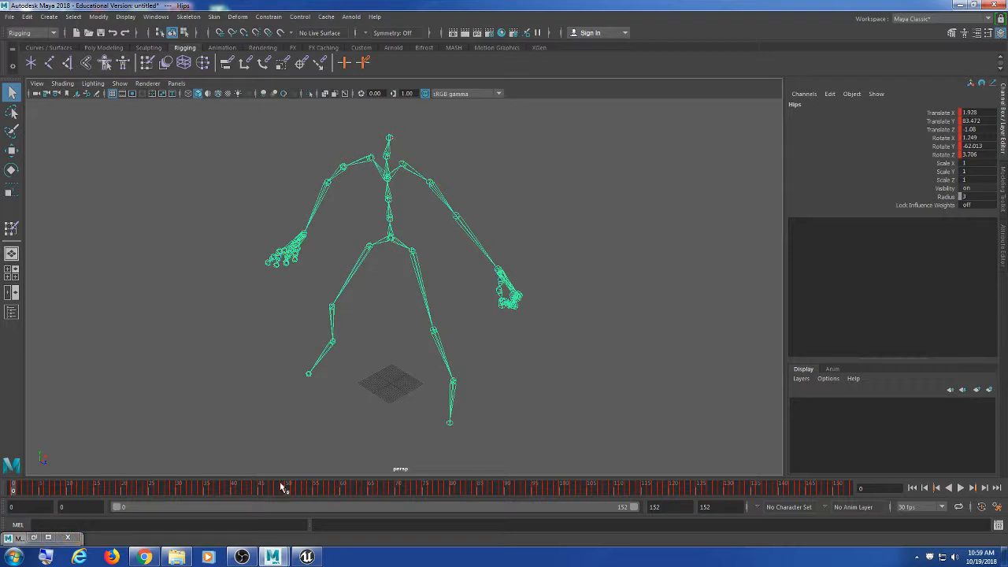
pyautogui.click(27, 19)
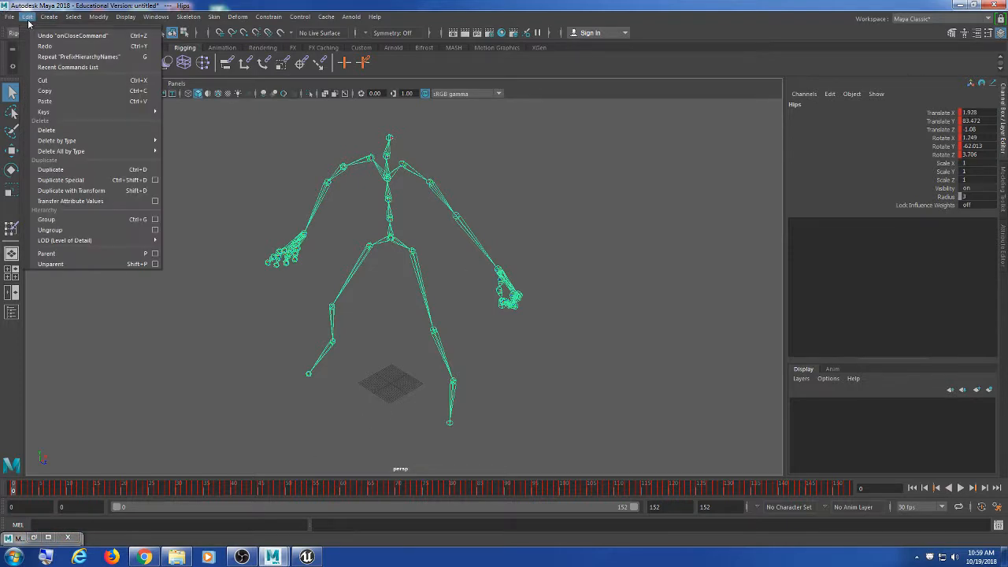
pyautogui.moveTo(79, 140)
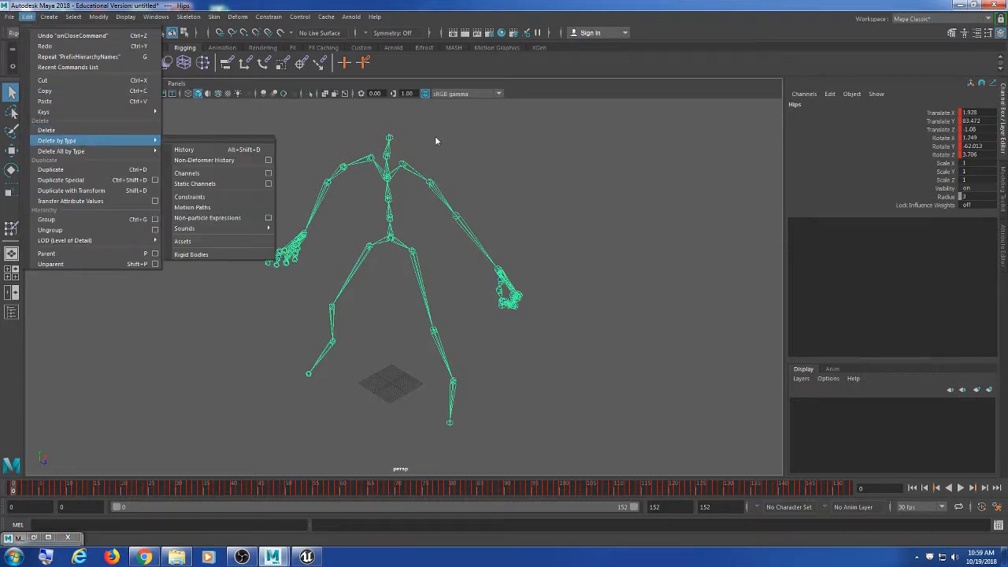
pyautogui.click(440, 138)
pyautogui.click(28, 16)
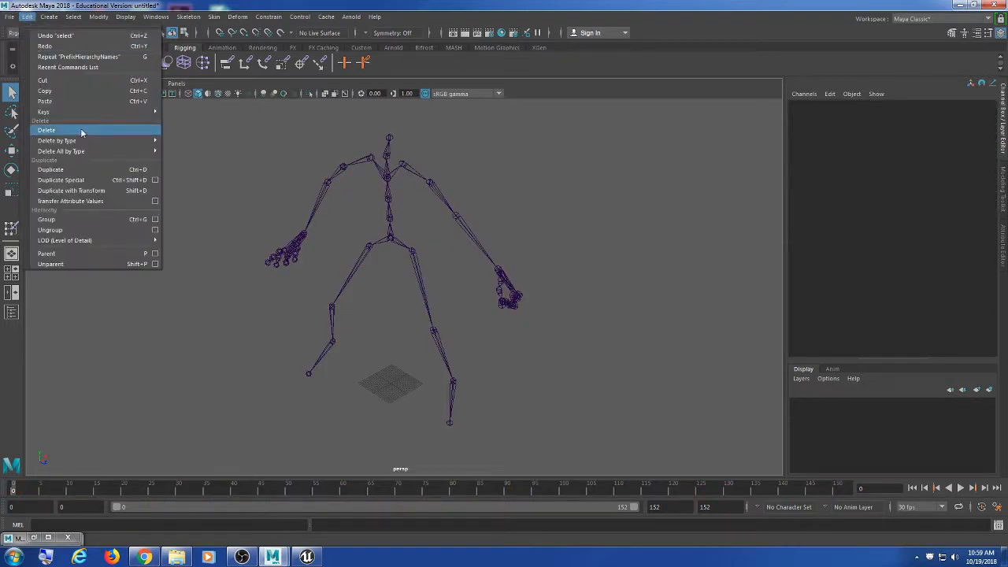
pyautogui.click(704, 166)
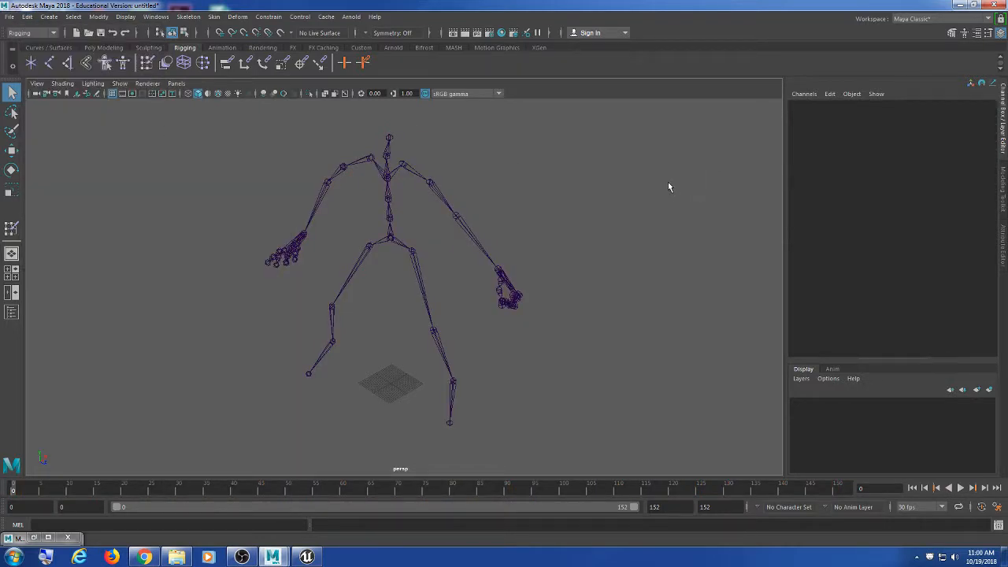
# Step: Play the BowIdle animation, scrub back to frame 0, and stop playback at frame 34
pyautogui.moveTo(675, 126); pyautogui.dragTo(394, 311)
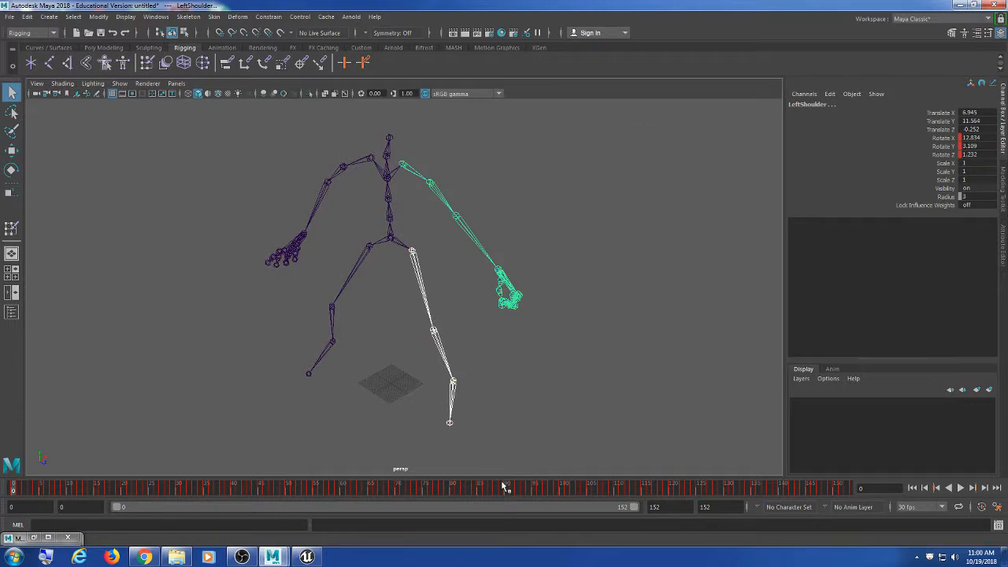
pyautogui.hotkey('alt', 'v')
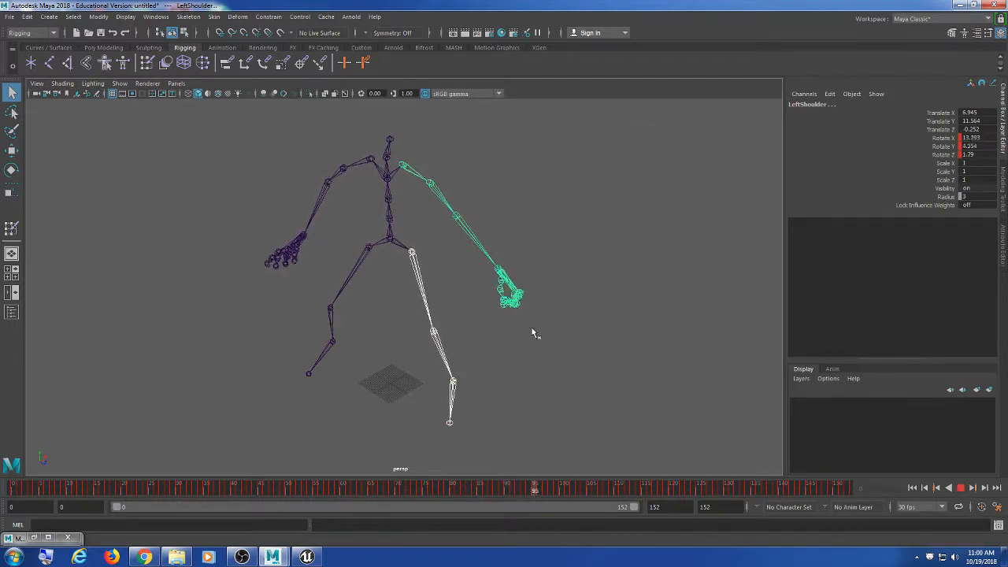
pyautogui.moveTo(532, 329); pyautogui.dragTo(13, 482)
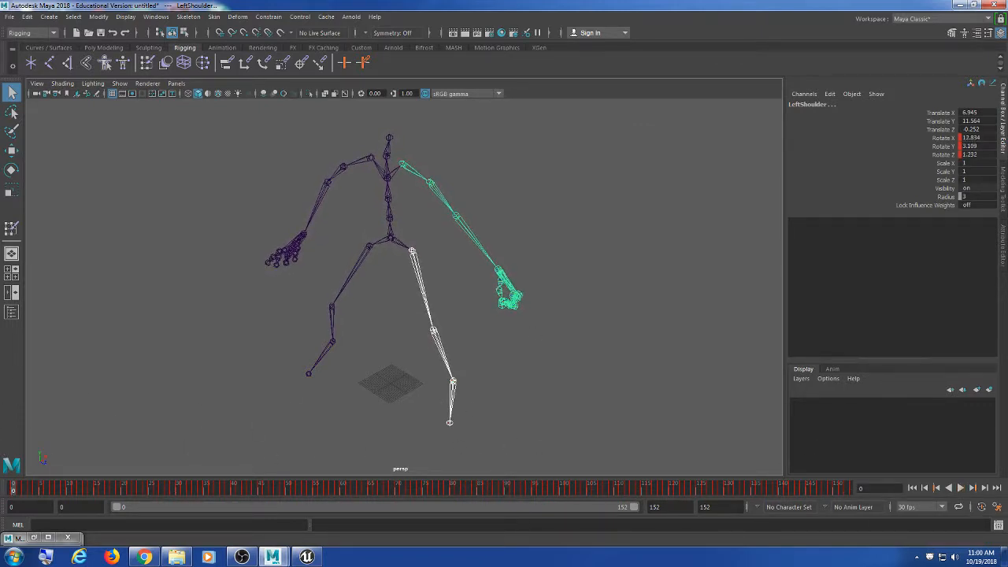
pyautogui.click(961, 488)
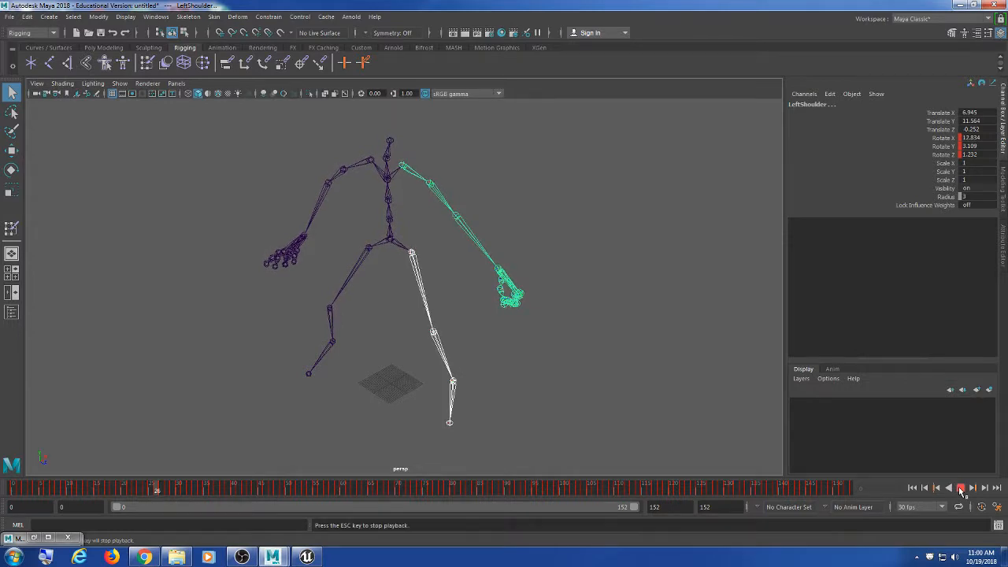
pyautogui.click(961, 490)
# Step: Try selecting the LeftArm joint and the skeleton from Hips, then clear the selection
pyautogui.click(445, 202)
pyautogui.click(500, 163)
pyautogui.moveTo(499, 164); pyautogui.dragTo(336, 291)
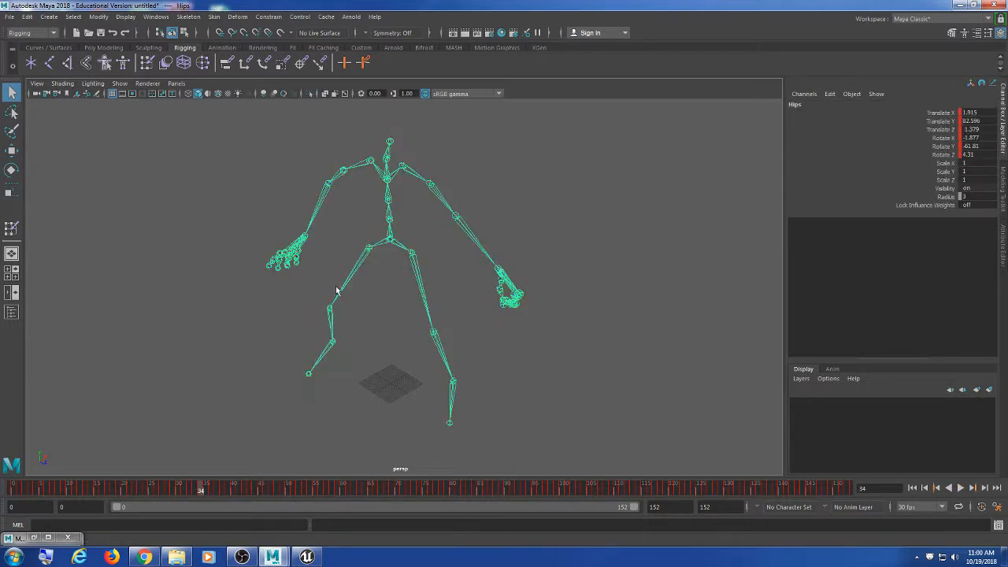
pyautogui.click(415, 211)
pyautogui.click(403, 243)
pyautogui.click(208, 208)
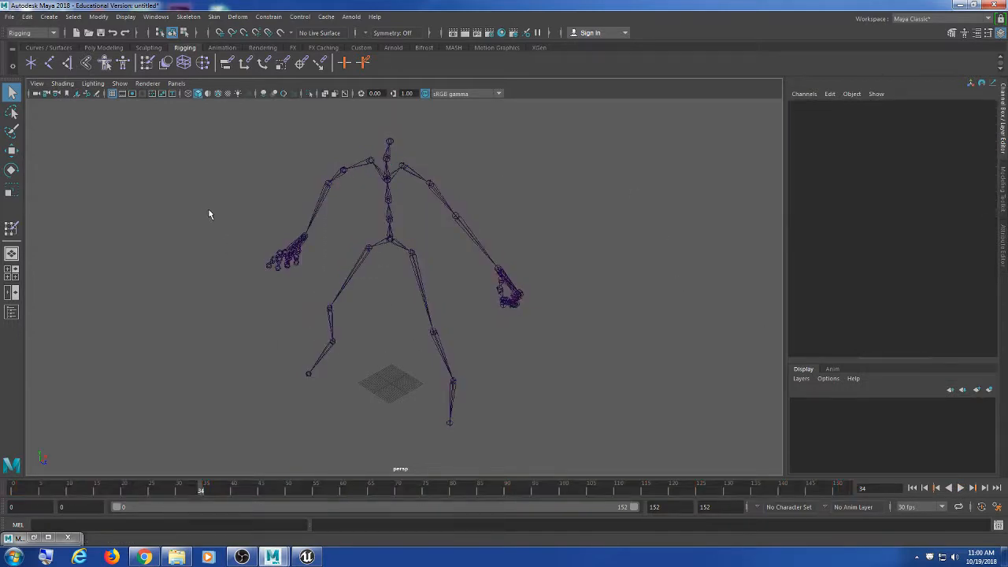
pyautogui.click(10, 17)
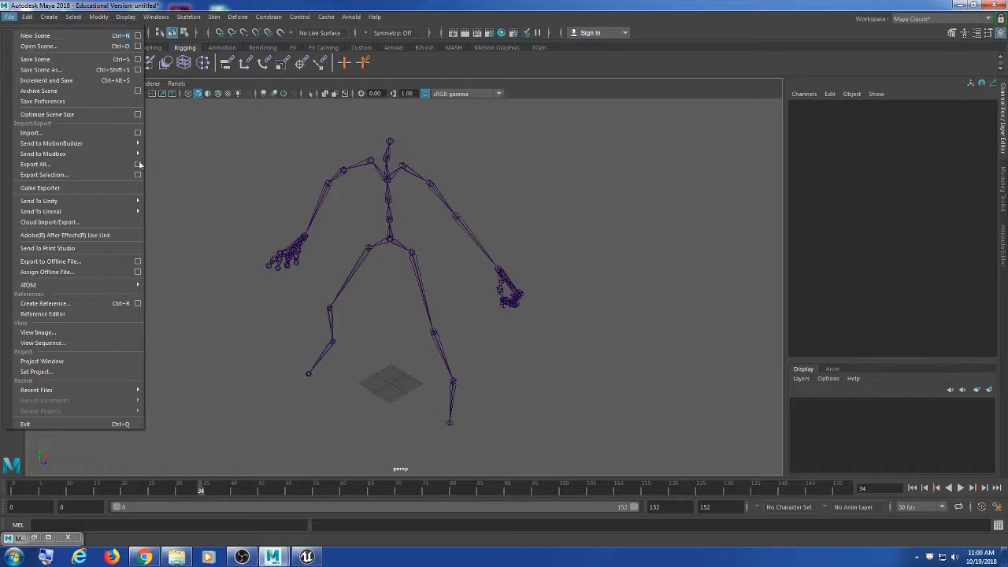
pyautogui.click(263, 213)
# Step: Minimize the MIXAMO Auto-Control-Rig window and start a new empty scene
pyautogui.click(960, 5)
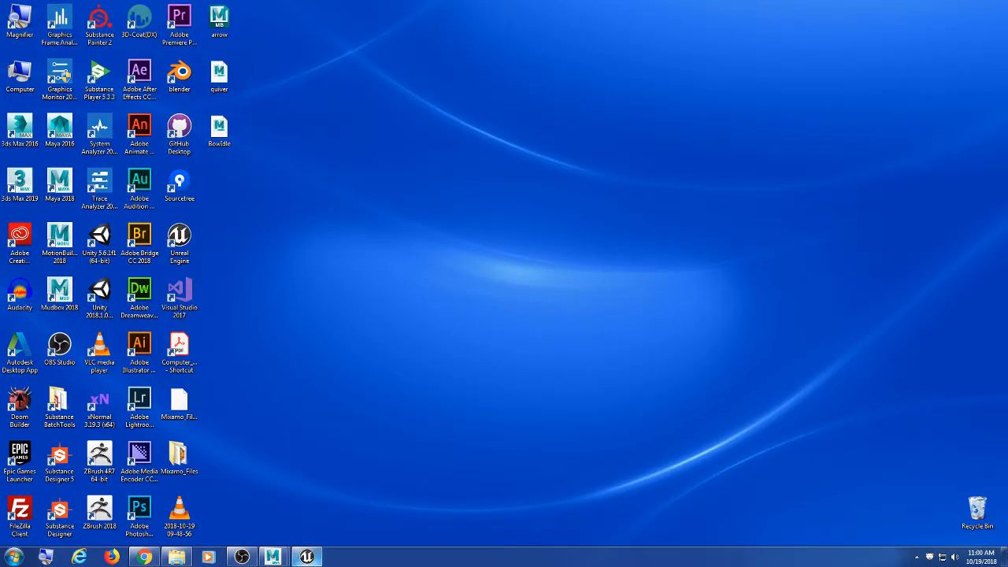
pyautogui.moveTo(268, 561)
pyautogui.click(328, 516)
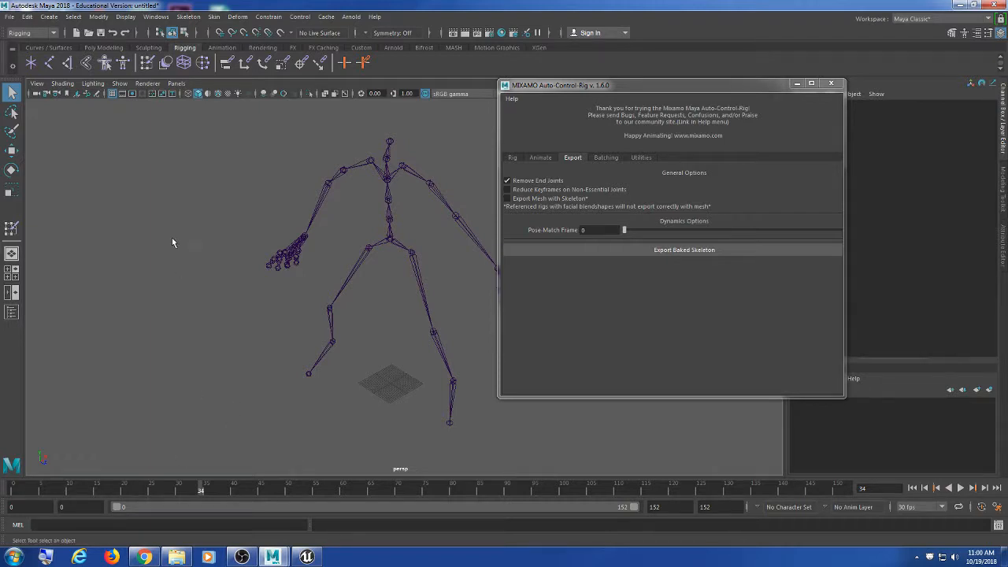
pyautogui.click(797, 84)
pyautogui.scroll(-2, 521, 192)
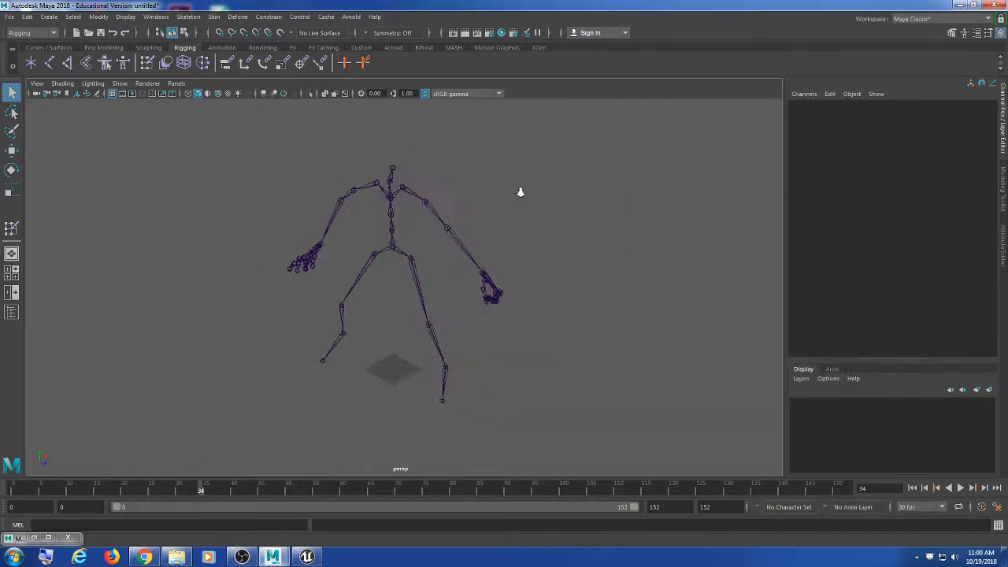
pyautogui.scroll(2, 528, 190)
pyautogui.click(9, 17)
pyautogui.click(28, 41)
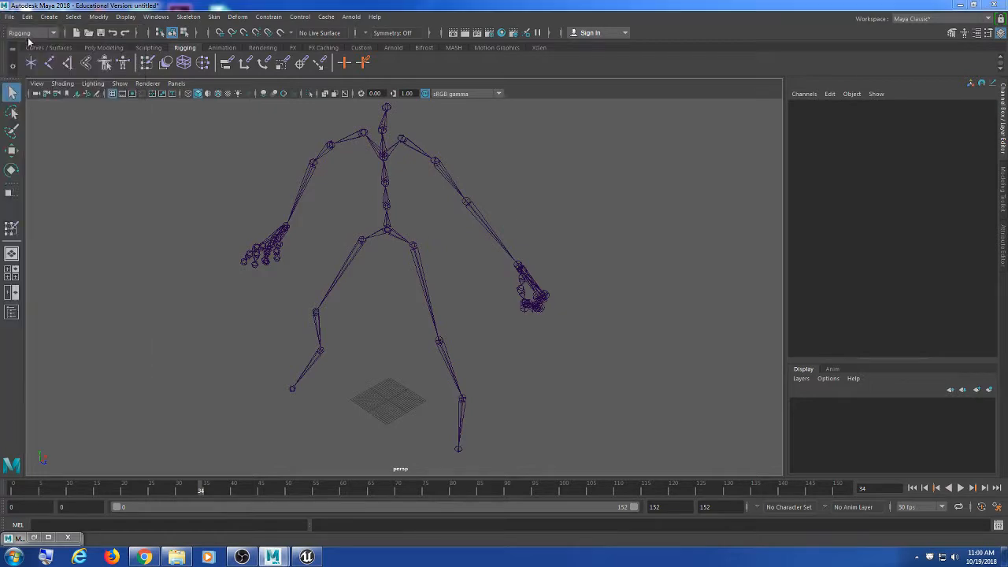
# Step: Discard the old scene's changes, import BowIdle.fbx, and center the skeleton in view
pyautogui.click(512, 283)
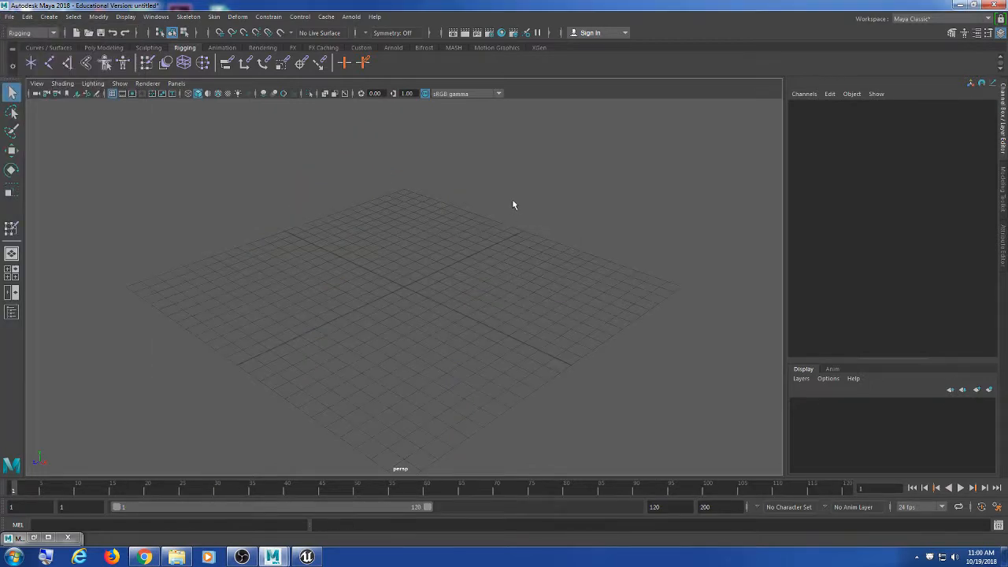
pyautogui.click(10, 16)
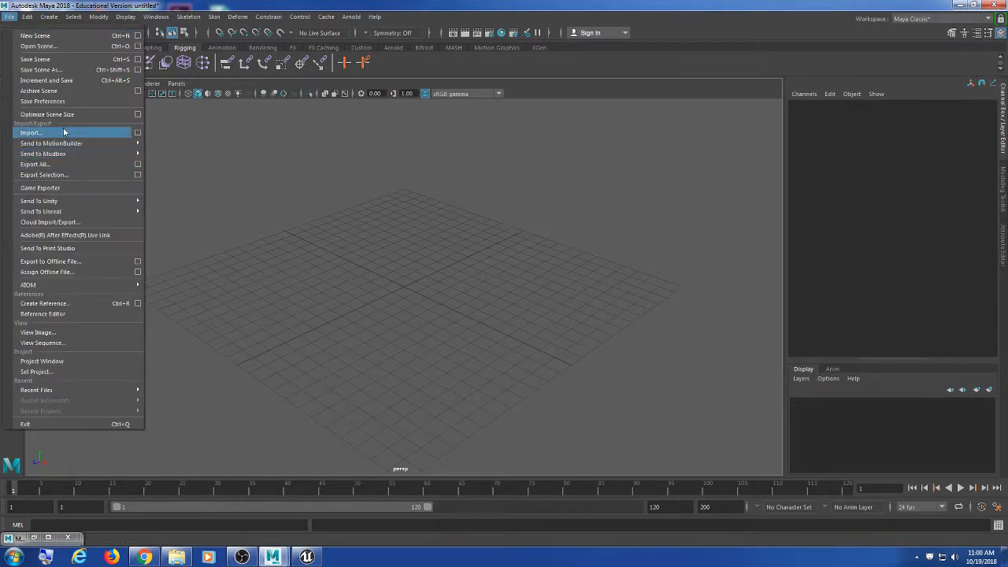
pyautogui.click(65, 133)
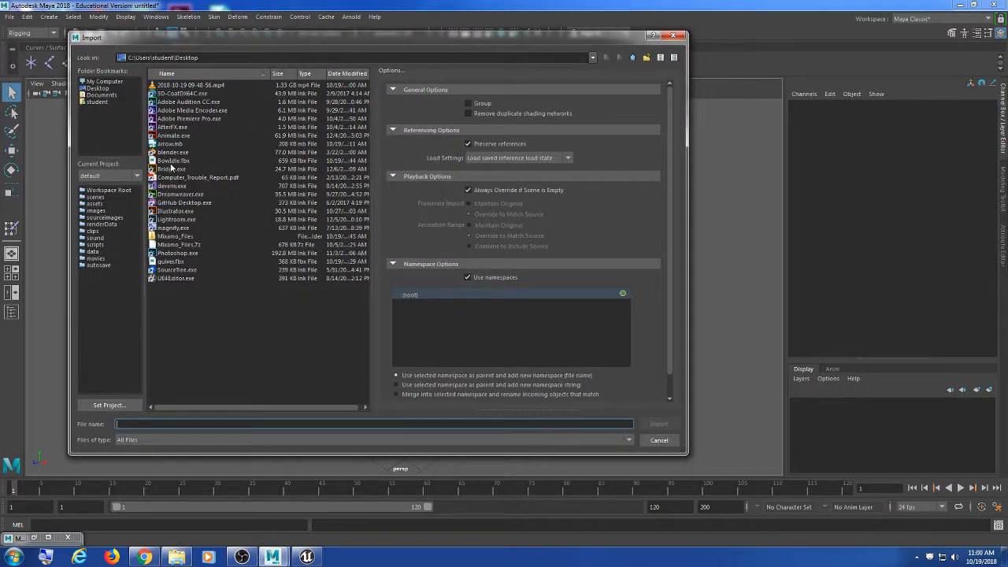
pyautogui.click(178, 160)
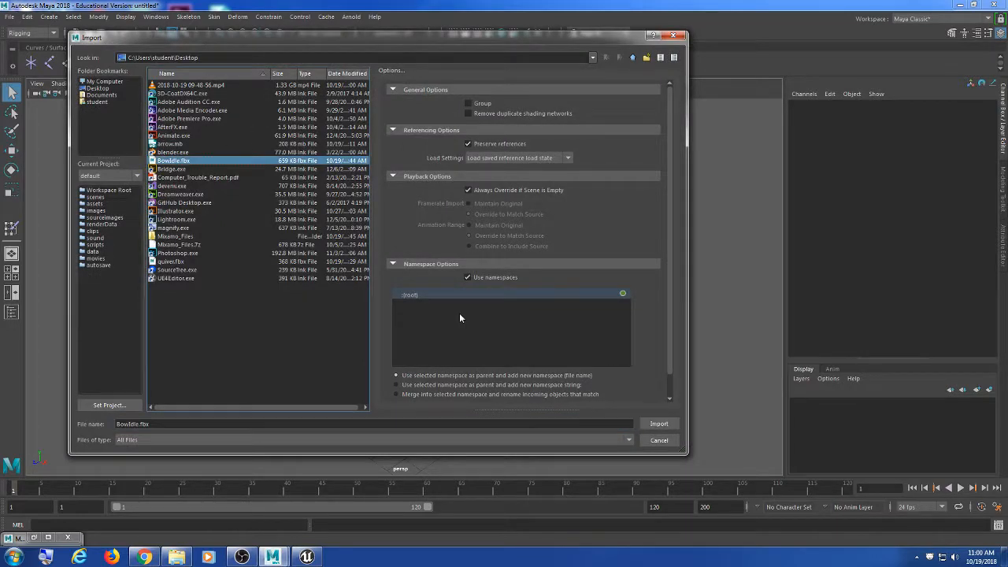
pyautogui.click(659, 424)
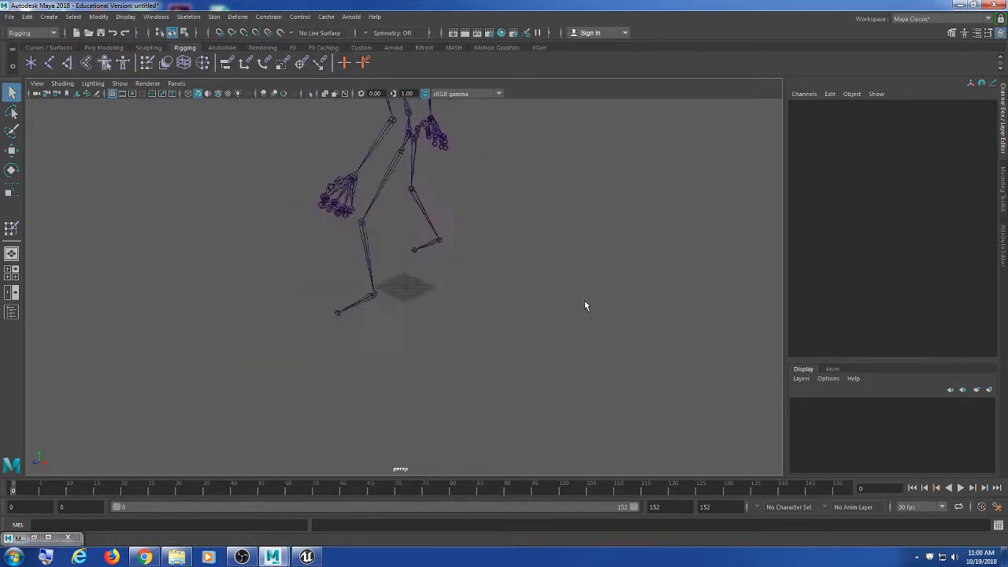
pyautogui.keyDown('alt'); pyautogui.moveTo(585, 300); pyautogui.dragTo(496, 236); pyautogui.keyUp('alt')
pyautogui.keyDown('alt'); pyautogui.moveTo(496, 236); pyautogui.dragTo(478, 315, button='middle'); pyautogui.keyUp('alt')
pyautogui.scroll(2, 510, 311)
pyautogui.scroll(-1, 510, 307)
# Step: Delete all construction history and move the timeline to frame 38
pyautogui.click(31, 19)
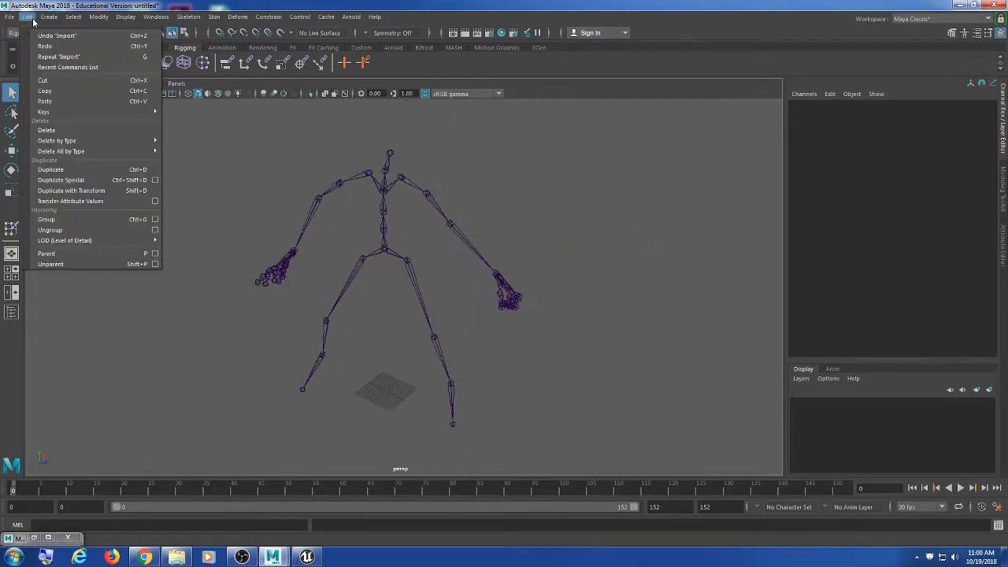
pyautogui.click(181, 161)
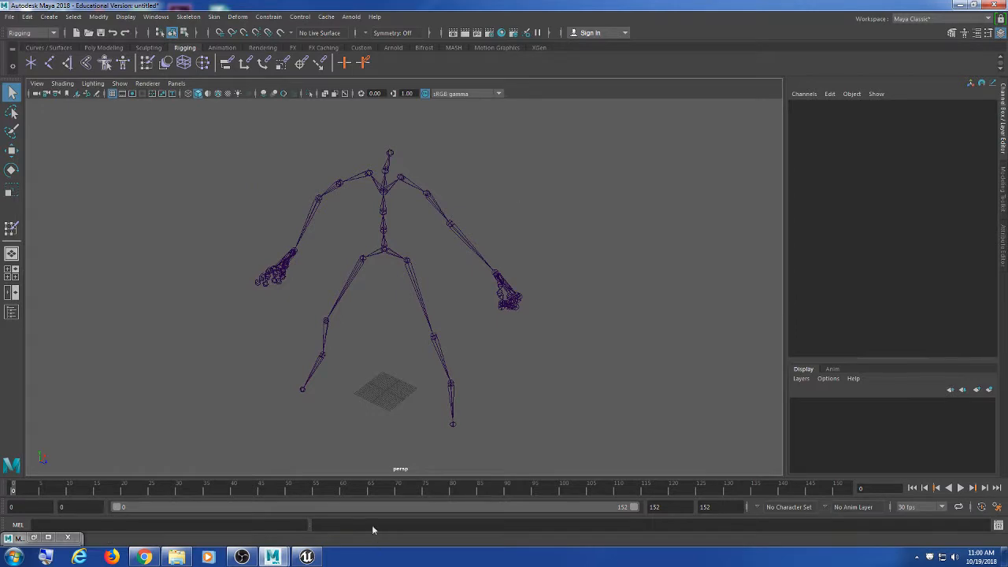
pyautogui.moveTo(252, 486); pyautogui.dragTo(223, 486)
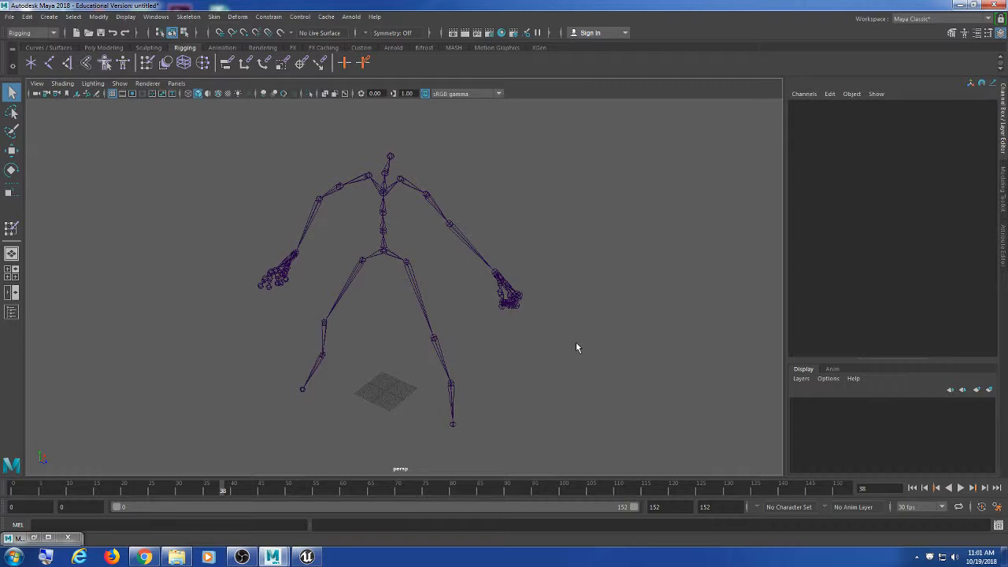
# Step: Select the Hips joint and run Prefix Hierarchy Names to drop the mixamorig: prefix
pyautogui.scroll(3, 469, 322)
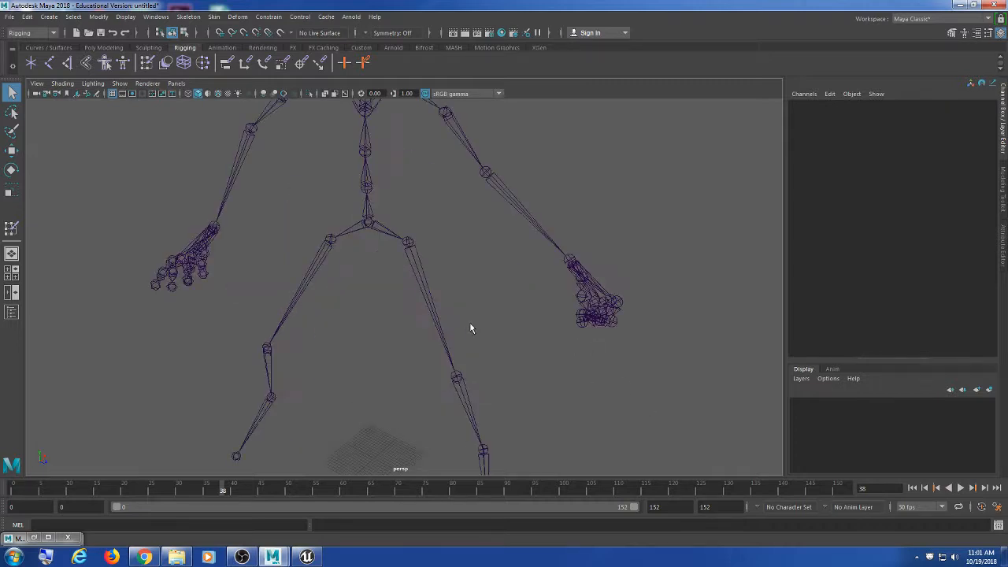
pyautogui.scroll(-2, 470, 322)
pyautogui.keyDown('alt'); pyautogui.moveTo(476, 304); pyautogui.dragTo(484, 300, button='middle'); pyautogui.keyUp('alt')
pyautogui.moveTo(400, 234); pyautogui.dragTo(363, 277)
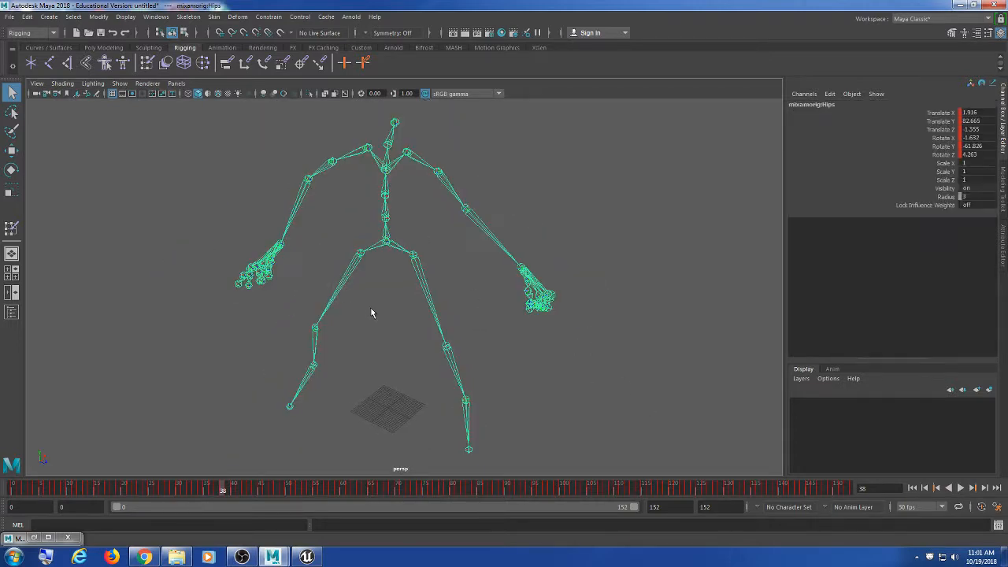
pyautogui.keyDown('alt'); pyautogui.moveTo(422, 325); pyautogui.dragTo(432, 310, button='middle'); pyautogui.keyUp('alt')
pyautogui.click(478, 259)
pyautogui.moveTo(409, 215); pyautogui.dragTo(374, 251)
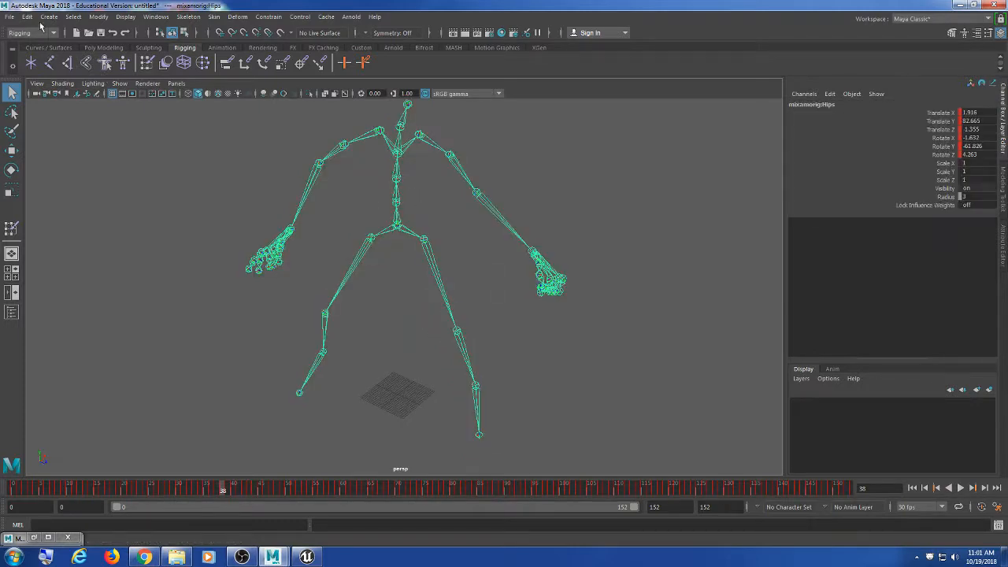
pyautogui.click(99, 16)
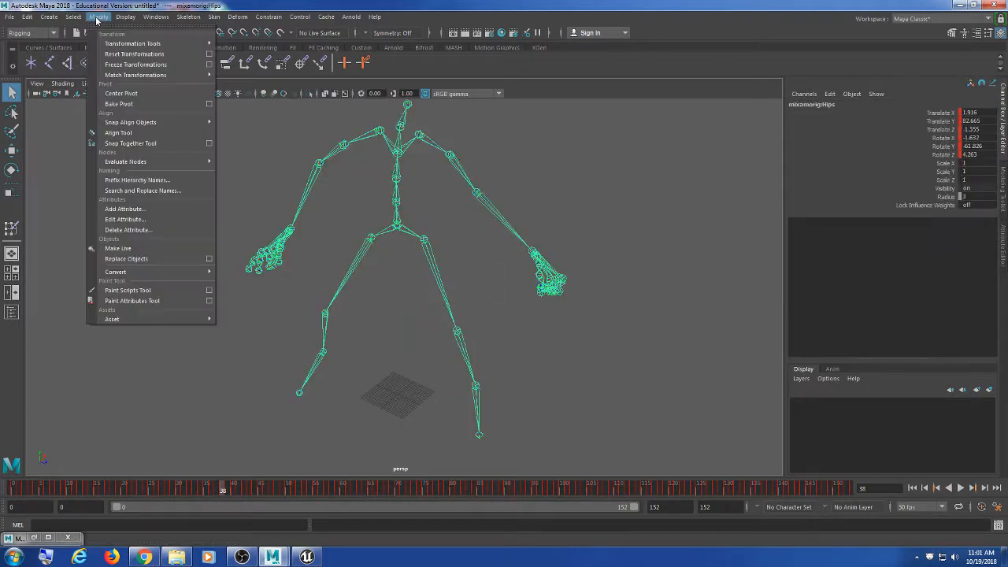
pyautogui.click(138, 181)
pyautogui.moveTo(512, 239); pyautogui.dragTo(646, 150)
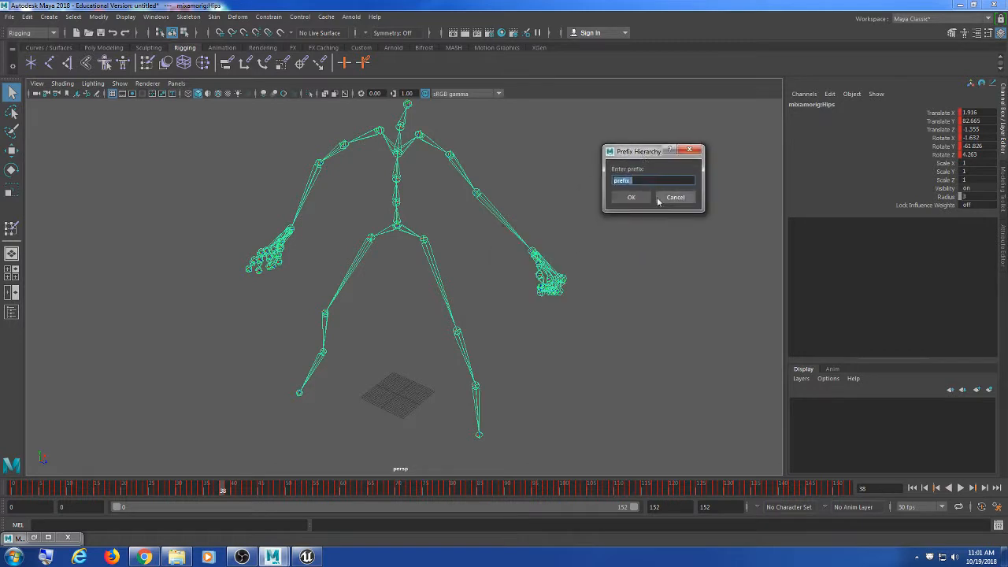
pyautogui.click(632, 197)
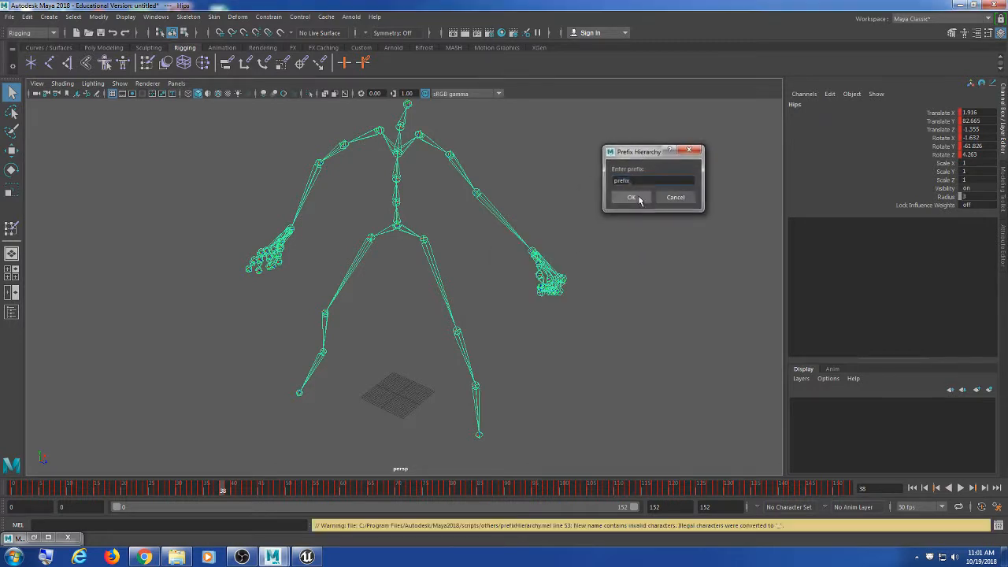
# Step: Check the renamed joints, confirming names like LeftLeg without the prefix
pyautogui.click(498, 284)
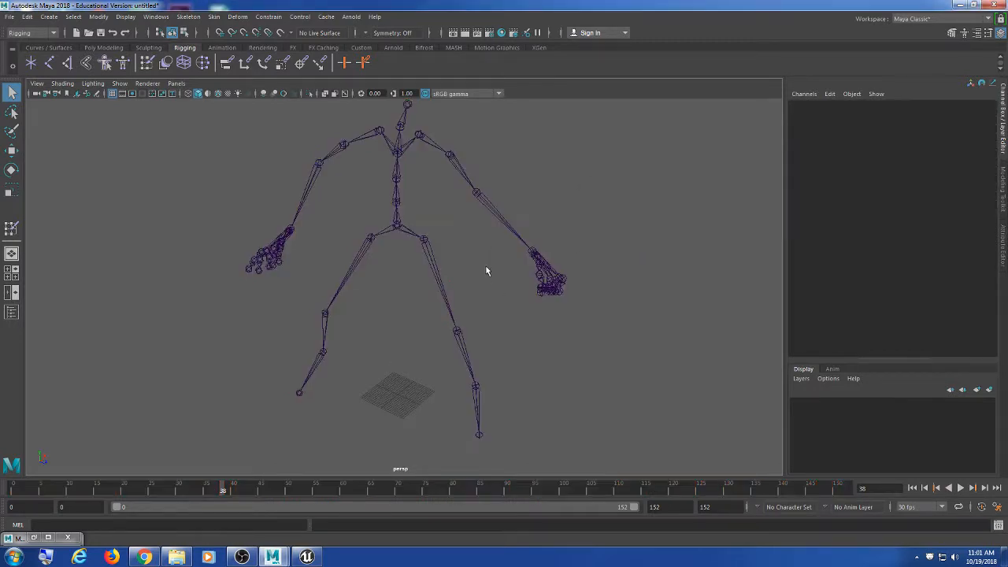
pyautogui.click(427, 238)
pyautogui.click(396, 203)
pyautogui.click(497, 317)
pyautogui.click(468, 361)
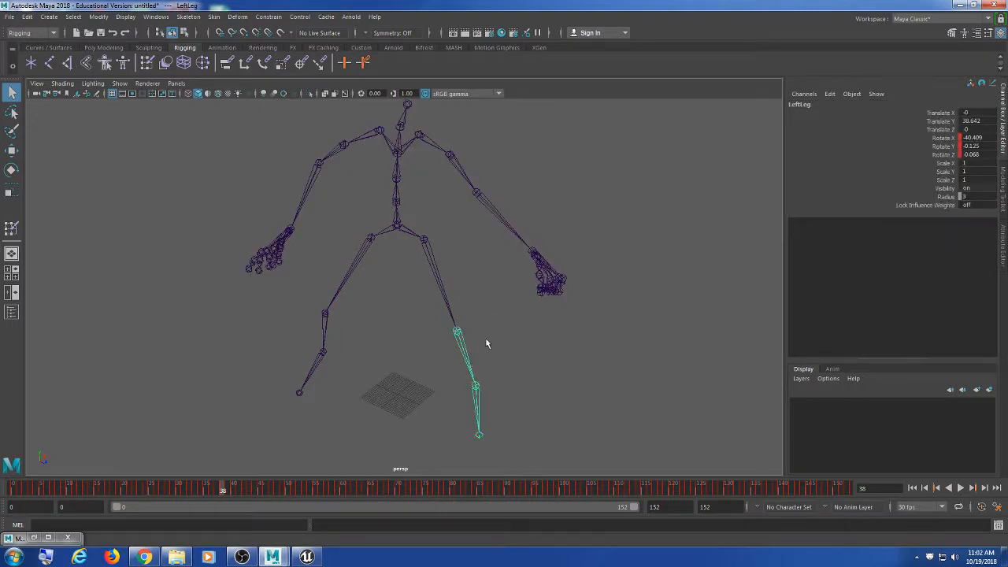
# Step: Zoom the view in close on the grid origin below the skeleton
pyautogui.keyDown('alt'); pyautogui.moveTo(486, 340); pyautogui.dragTo(488, 320); pyautogui.keyUp('alt')
pyautogui.scroll(-1, 488, 321)
pyautogui.keyDown('alt'); pyautogui.moveTo(488, 320); pyautogui.dragTo(449, 310, button='middle'); pyautogui.keyUp('alt')
pyautogui.keyDown('alt'); pyautogui.moveTo(450, 310); pyautogui.dragTo(464, 333); pyautogui.keyUp('alt')
pyautogui.keyDown('alt'); pyautogui.moveTo(464, 332); pyautogui.dragTo(480, 279, button='middle'); pyautogui.keyUp('alt')
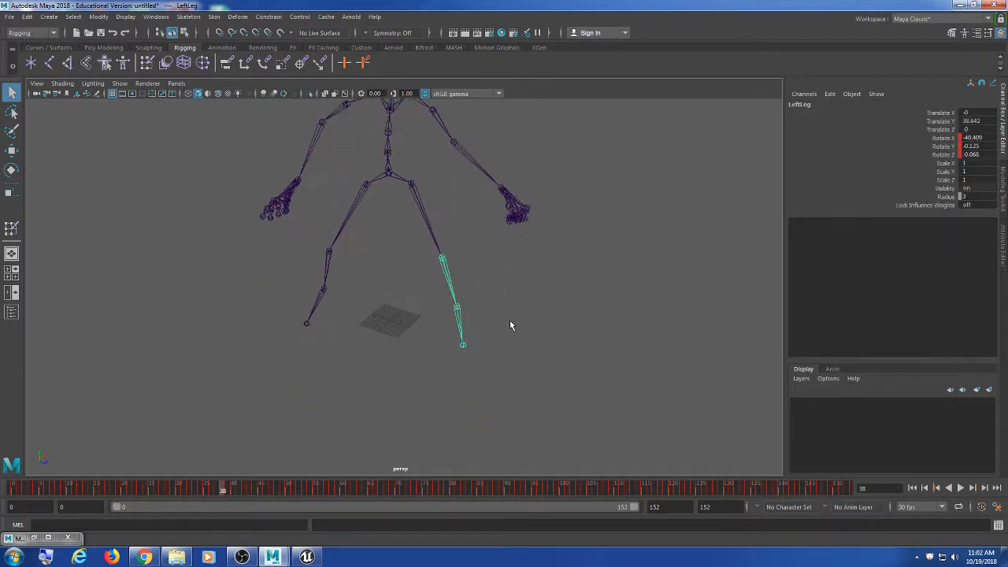
pyautogui.keyDown('alt'); pyautogui.moveTo(438, 327); pyautogui.dragTo(487, 323, button='middle'); pyautogui.keyUp('alt')
pyautogui.keyDown('alt'); pyautogui.moveTo(487, 324); pyautogui.dragTo(563, 370, button='right'); pyautogui.keyUp('alt')
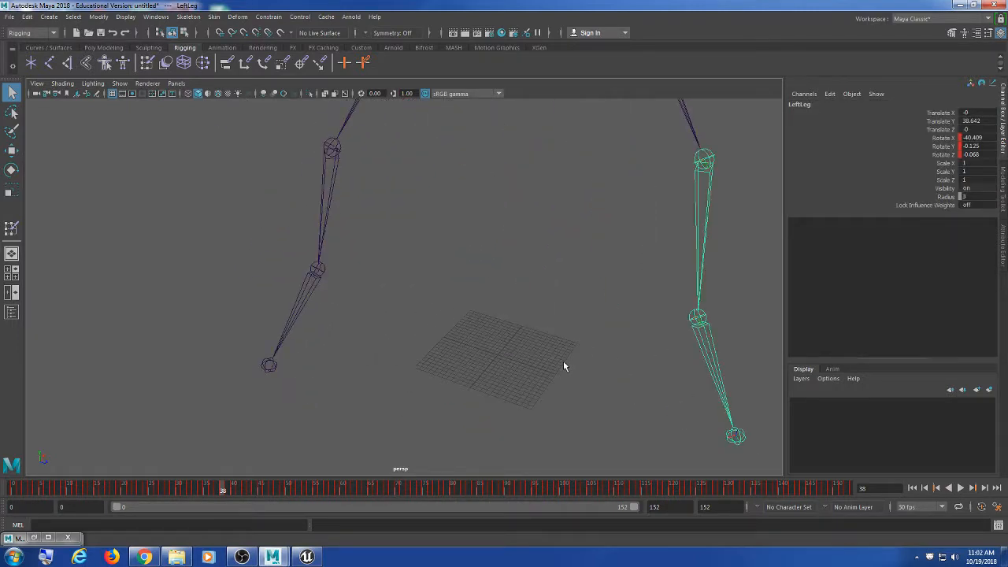
pyautogui.keyDown('alt'); pyautogui.moveTo(563, 360); pyautogui.dragTo(358, 322, button='middle'); pyautogui.keyUp('alt')
pyautogui.keyDown('alt'); pyautogui.moveTo(359, 321); pyautogui.dragTo(457, 340, button='right'); pyautogui.keyUp('alt')
pyautogui.keyDown('alt'); pyautogui.moveTo(285, 277); pyautogui.dragTo(545, 358, button='middle'); pyautogui.keyUp('alt')
pyautogui.keyDown('alt'); pyautogui.moveTo(375, 309); pyautogui.dragTo(454, 324, button='right'); pyautogui.keyUp('alt')
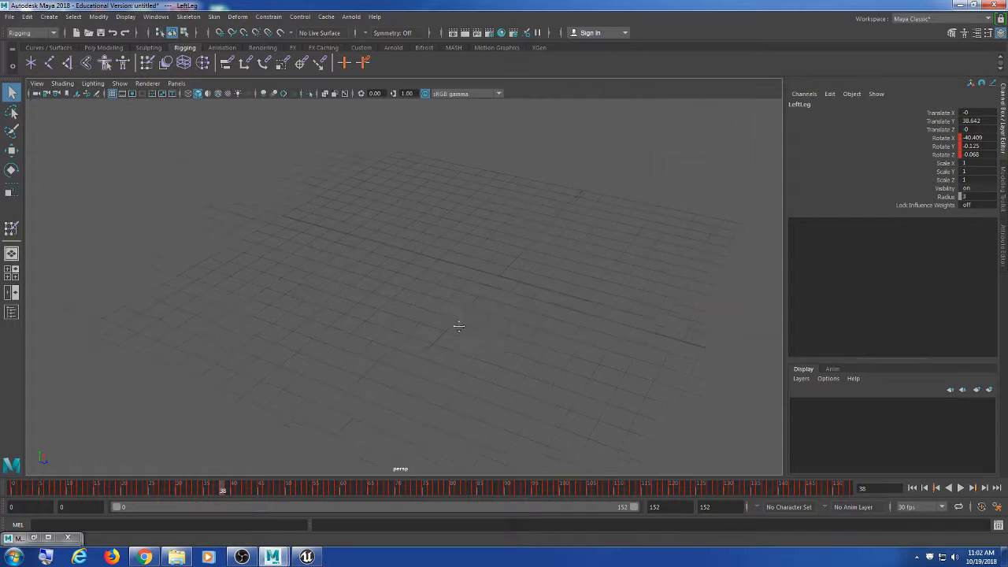
# Step: Place a new joint snapped to the grid origin with the Create Joints tool
pyautogui.keyDown('alt'); pyautogui.moveTo(454, 323); pyautogui.dragTo(427, 318, button='middle'); pyautogui.keyUp('alt')
pyautogui.click(427, 319)
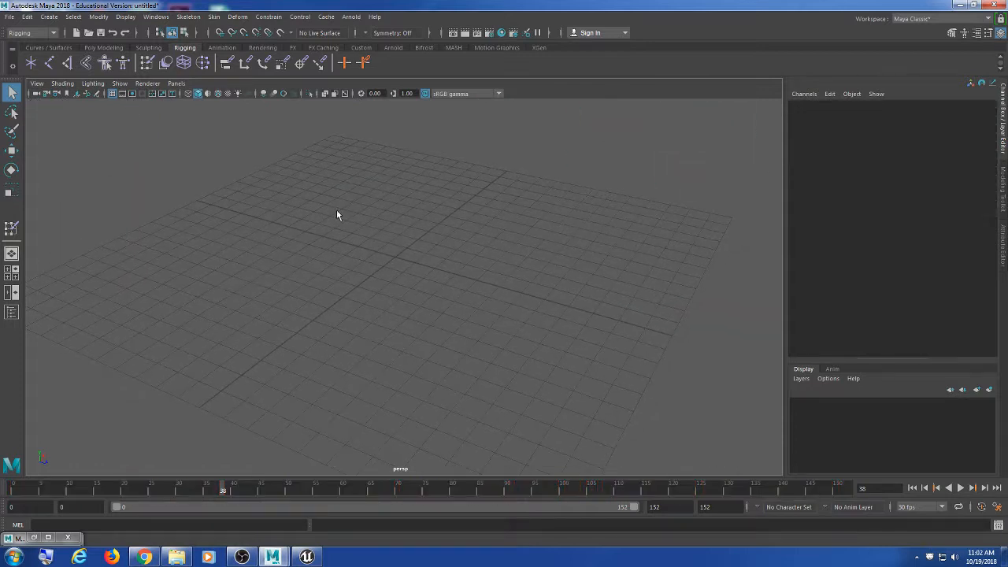
pyautogui.click(51, 63)
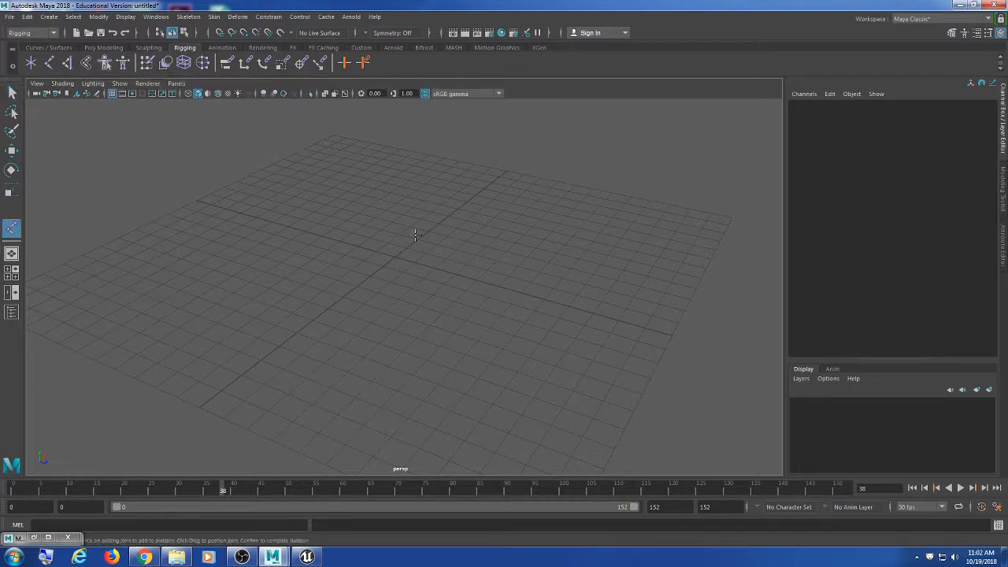
pyautogui.press('x')
pyautogui.click(395, 256)
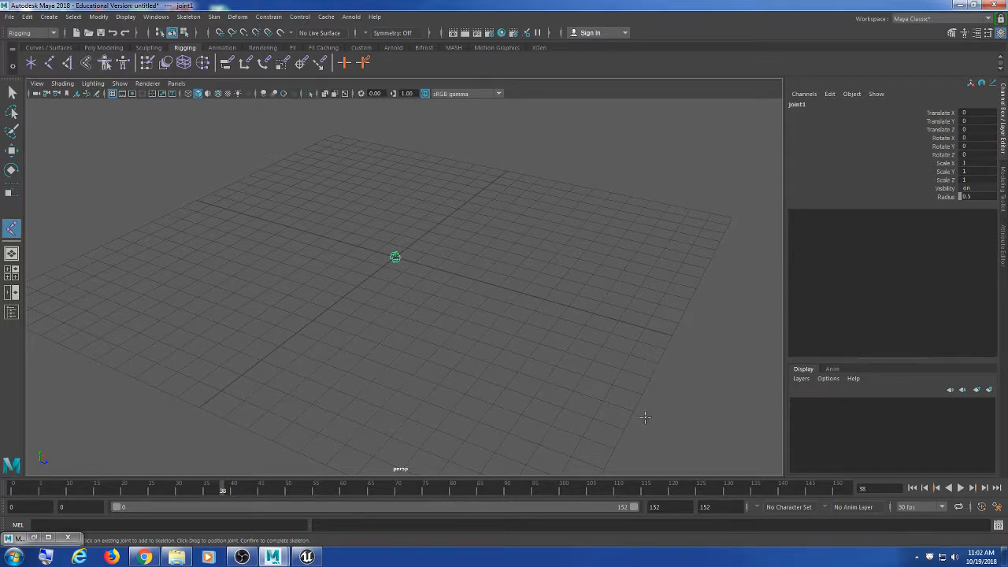
# Step: Rename joint1 to 'root' in the Channel Box
pyautogui.doubleClick(814, 104)
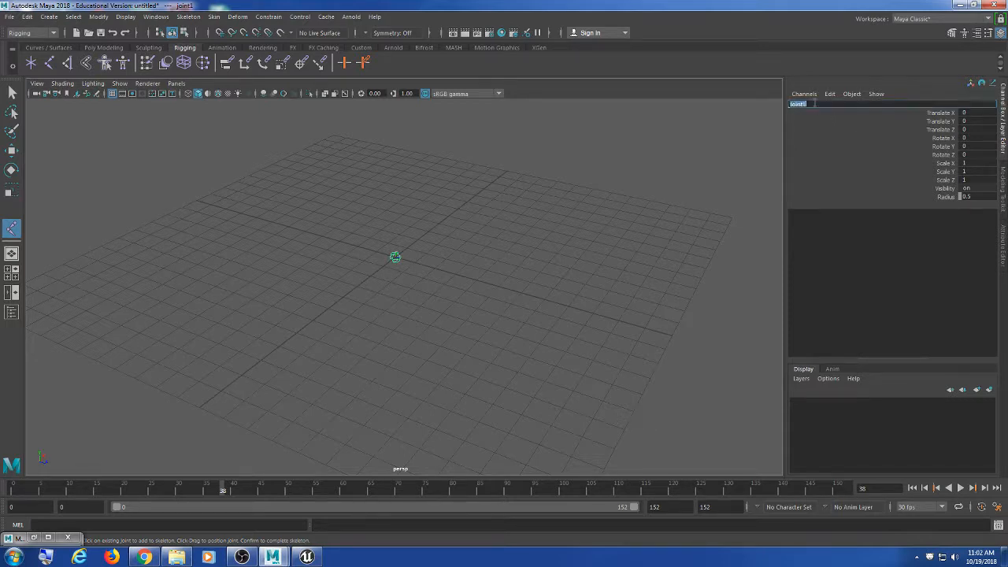
pyautogui.write('root')
pyautogui.press('Return')
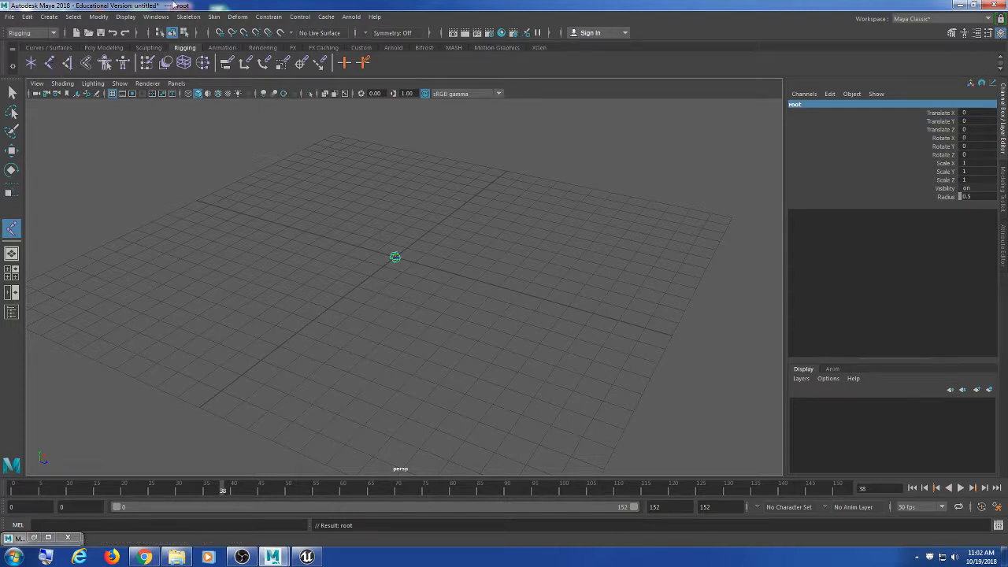
pyautogui.doubleClick(830, 104)
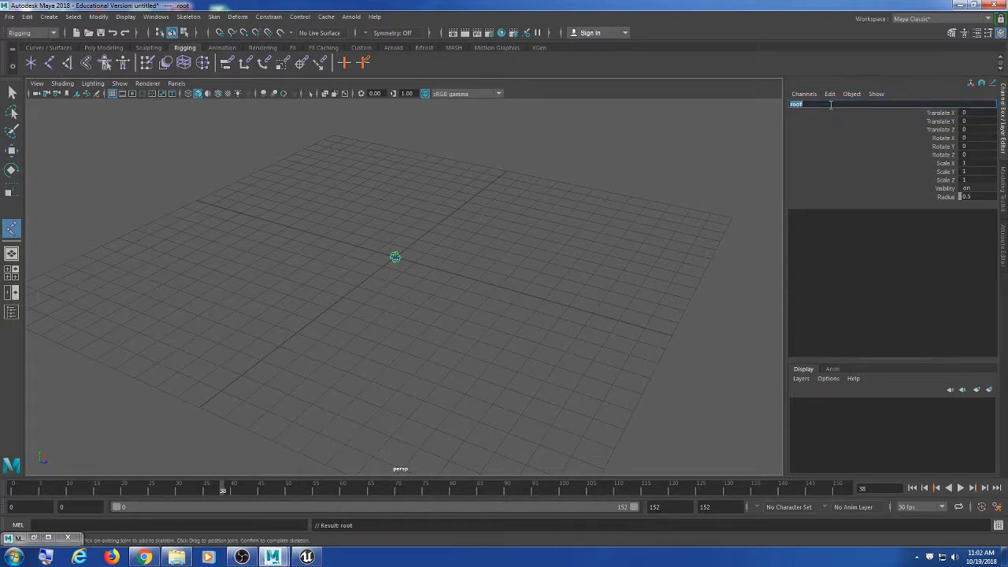
# Step: Parent the Hips joint under the new root joint
pyautogui.press('Return')
pyautogui.press('q')
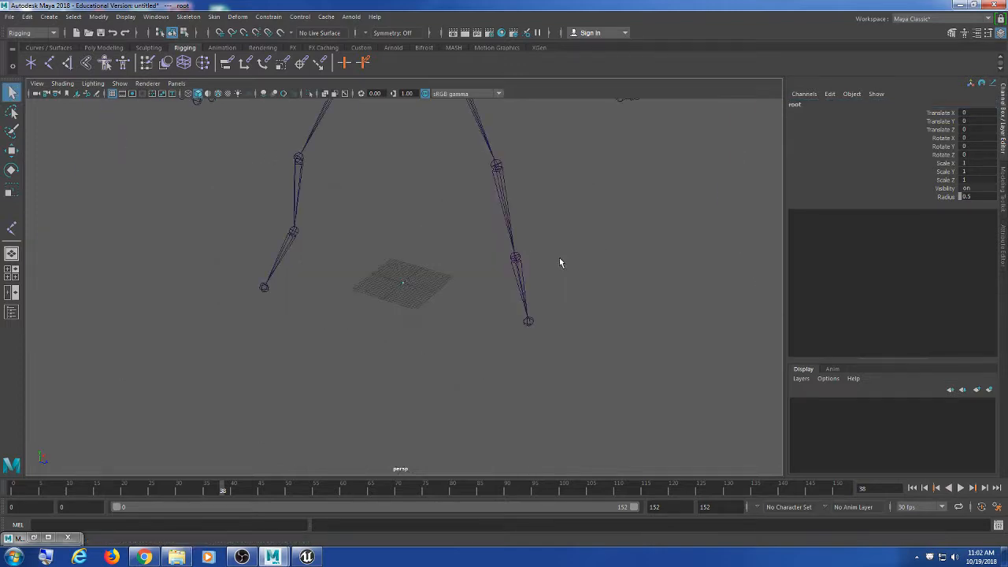
pyautogui.keyDown('alt'); pyautogui.moveTo(515, 193); pyautogui.dragTo(515, 234, button='middle'); pyautogui.keyUp('alt')
pyautogui.click(393, 170)
pyautogui.keyDown('alt'); pyautogui.moveTo(471, 354); pyautogui.dragTo(454, 294, button='middle'); pyautogui.keyUp('alt')
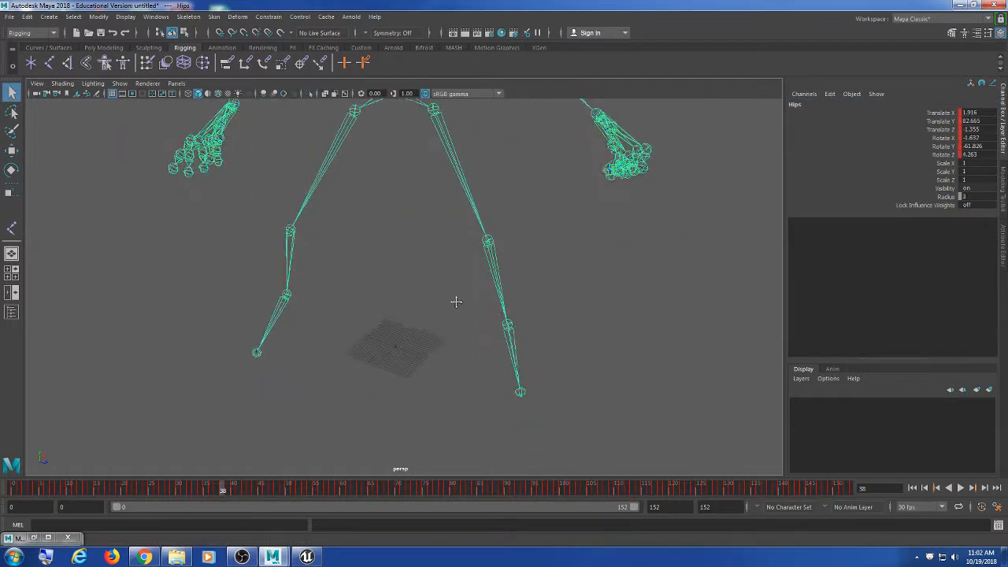
pyautogui.scroll(-3, 448, 305)
pyautogui.keyDown('shift'); pyautogui.click(389, 346); pyautogui.keyUp('shift')
pyautogui.press('p')
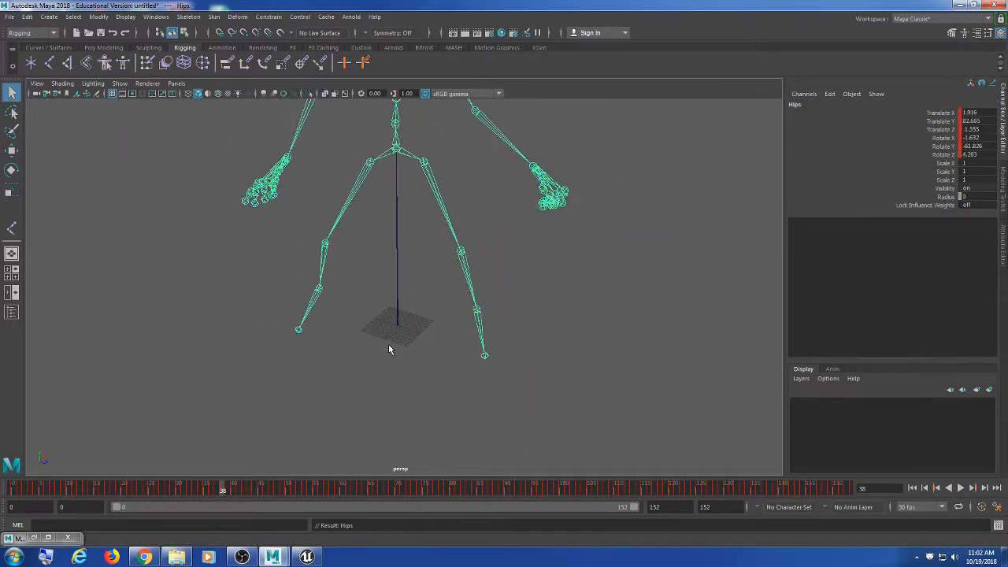
# Step: Select the root hierarchy and test-move it, then undo the move
pyautogui.scroll(2, 396, 346)
pyautogui.scroll(1, 396, 347)
pyautogui.keyDown('alt'); pyautogui.moveTo(381, 194); pyautogui.dragTo(390, 326, button='middle'); pyautogui.keyUp('alt')
pyautogui.click(437, 206)
pyautogui.click(407, 215)
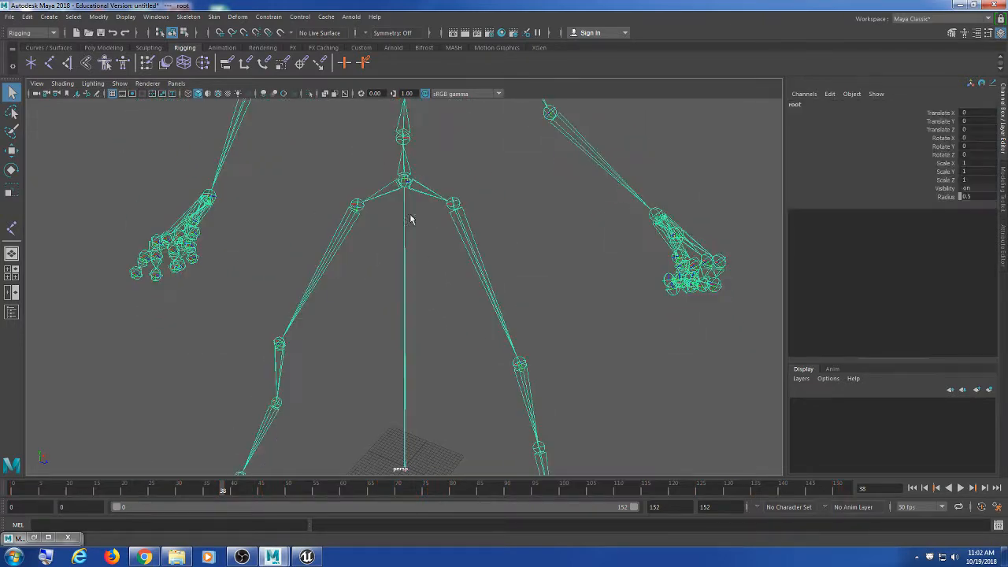
pyautogui.keyDown('alt'); pyautogui.moveTo(494, 422); pyautogui.dragTo(470, 305, button='middle'); pyautogui.keyUp('alt')
pyautogui.moveTo(448, 329); pyautogui.dragTo(461, 349)
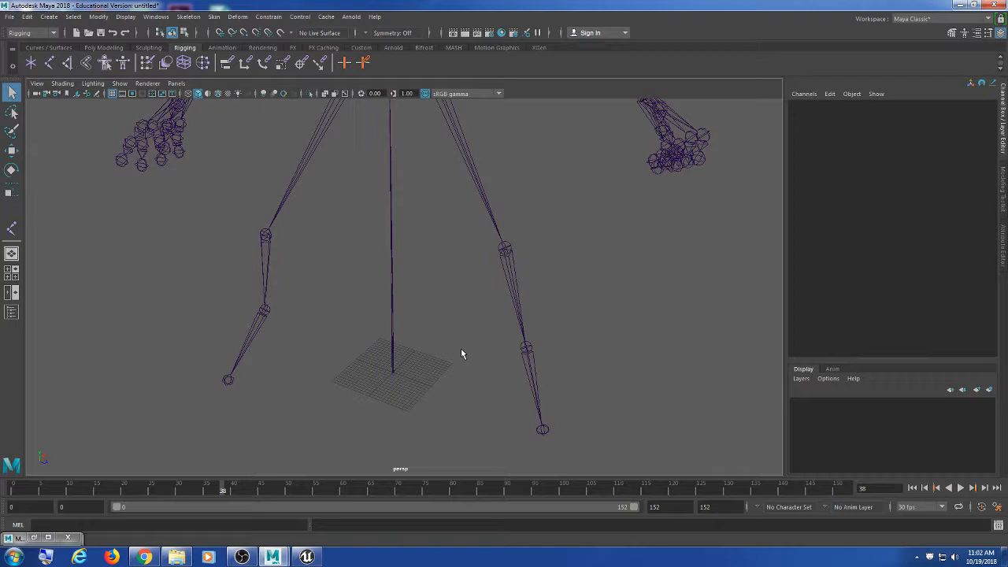
pyautogui.scroll(-2, 457, 350)
pyautogui.keyDown('alt'); pyautogui.moveTo(442, 322); pyautogui.dragTo(443, 336, button='middle'); pyautogui.keyUp('alt')
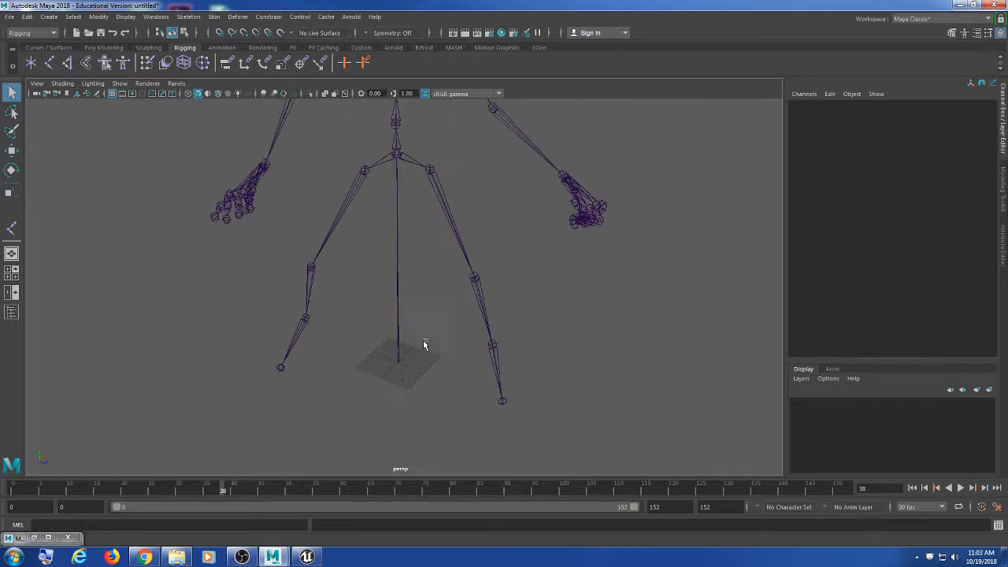
pyautogui.moveTo(423, 339); pyautogui.dragTo(394, 266)
pyautogui.press('w')
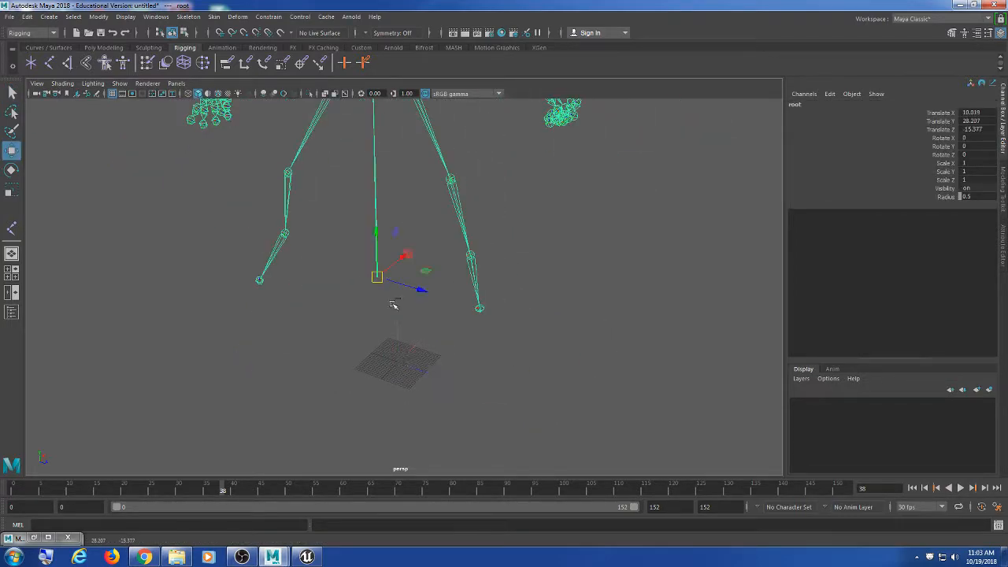
pyautogui.hotkey('ctrl', 'z')
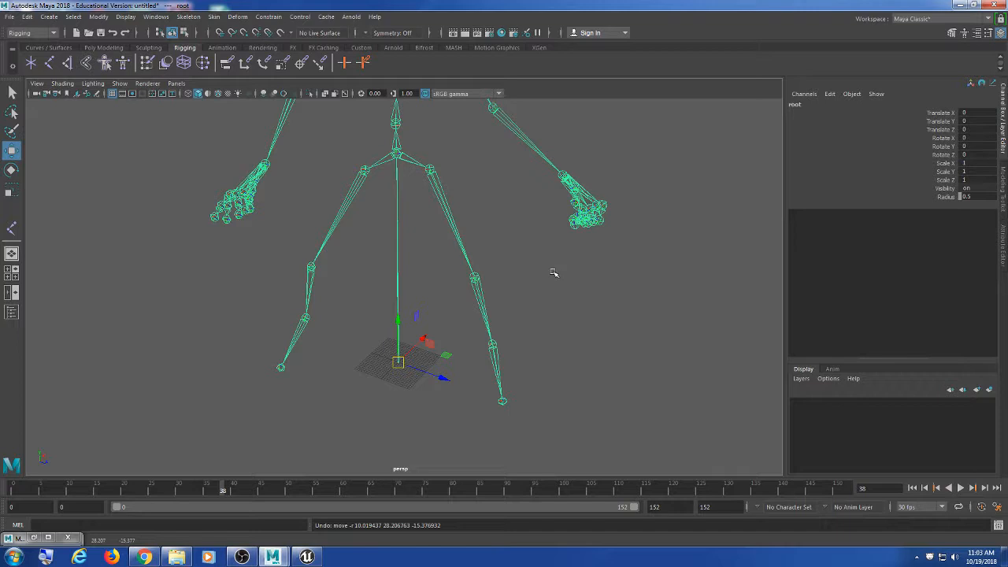
# Step: Select the root joint's whole hierarchy and scrub the timeline to review the bow idle motion
pyautogui.scroll(-5, 543, 273)
pyautogui.scroll(4, 536, 276)
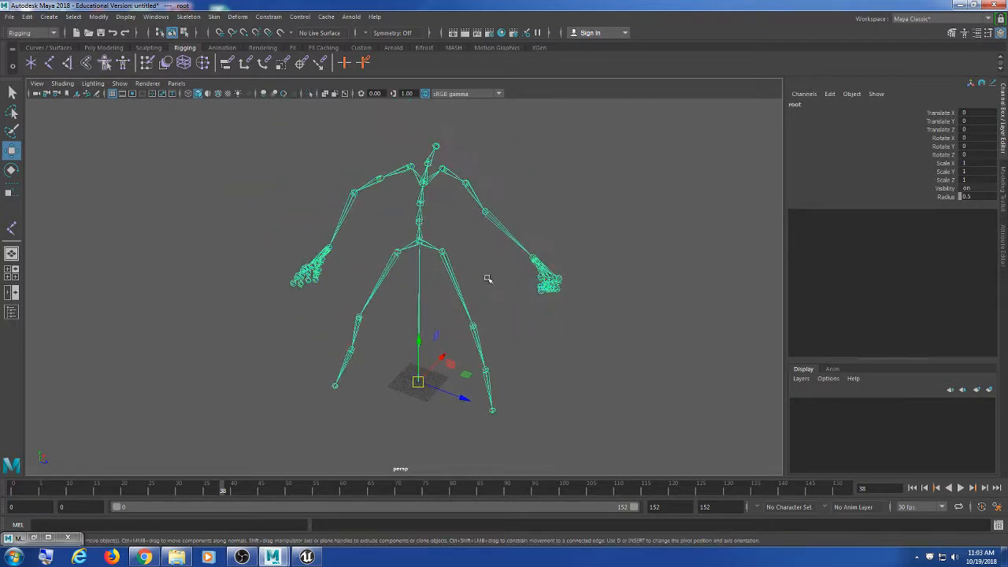
pyautogui.click(472, 284)
pyautogui.click(463, 290)
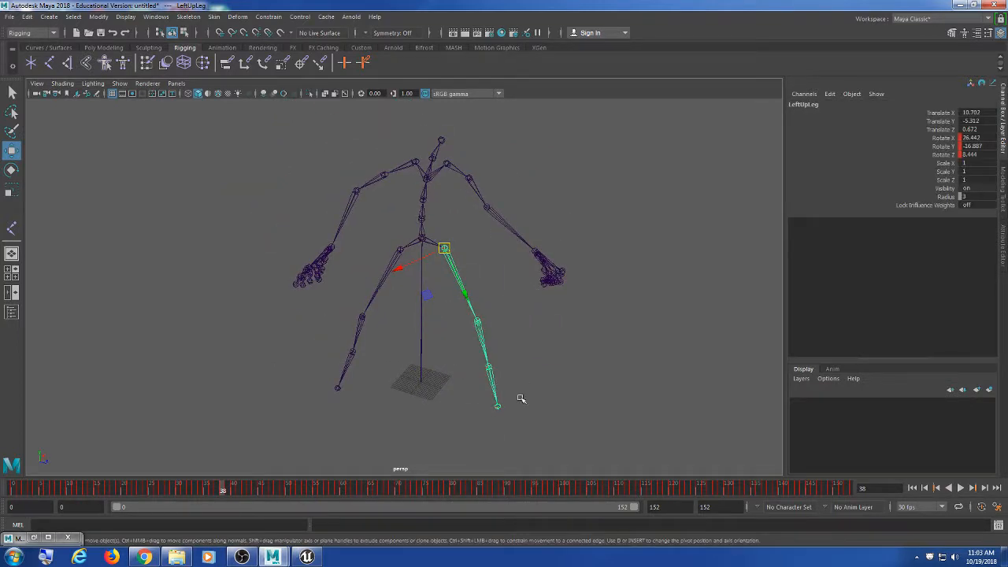
pyautogui.click(448, 396)
pyautogui.click(420, 382)
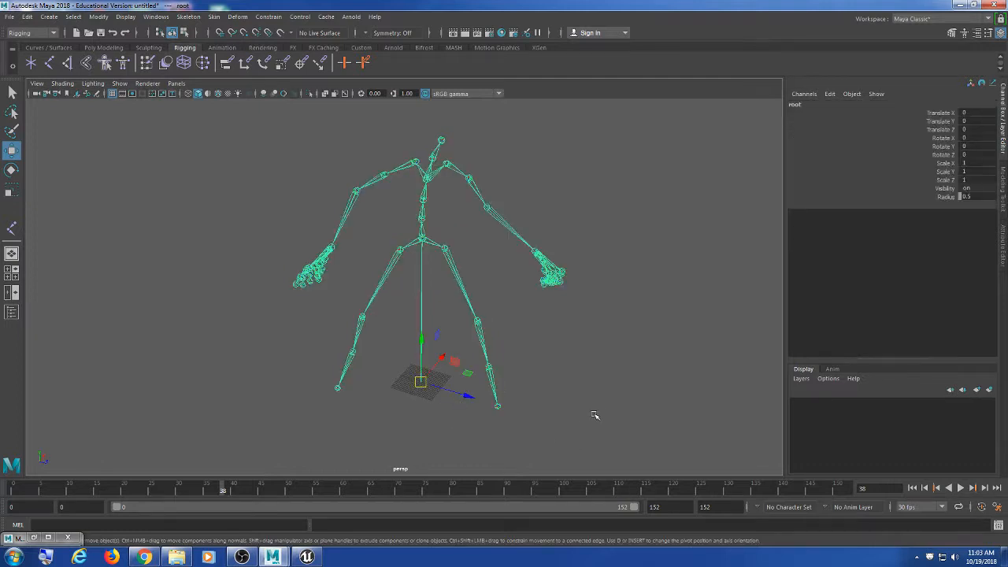
pyautogui.scroll(2, 609, 386)
pyautogui.scroll(-4, 610, 385)
pyautogui.moveTo(539, 484); pyautogui.dragTo(439, 540)
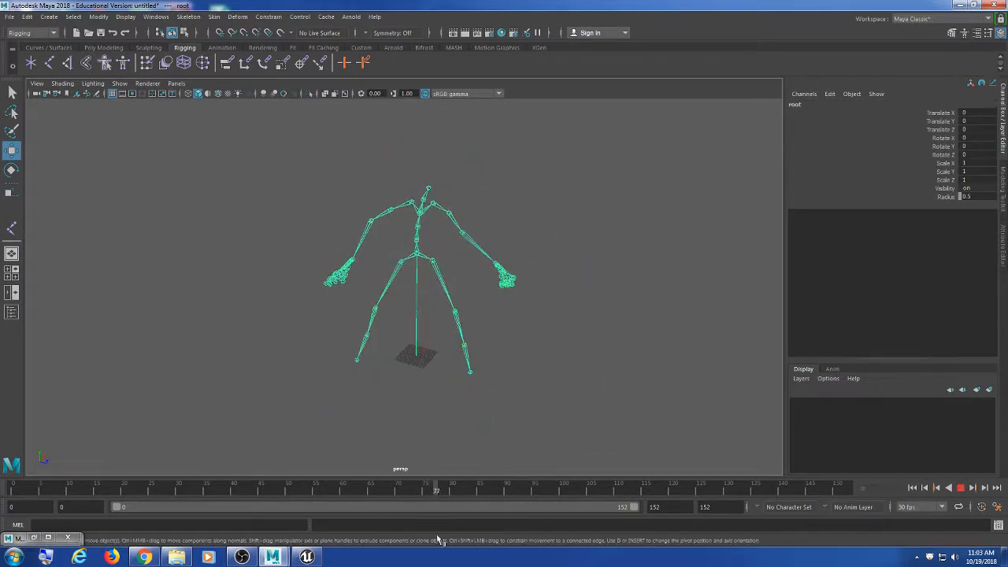
# Step: Export All to BowIdle.fbx on the Desktop with Bake Animation on, overwriting the existing file
pyautogui.click(13, 17)
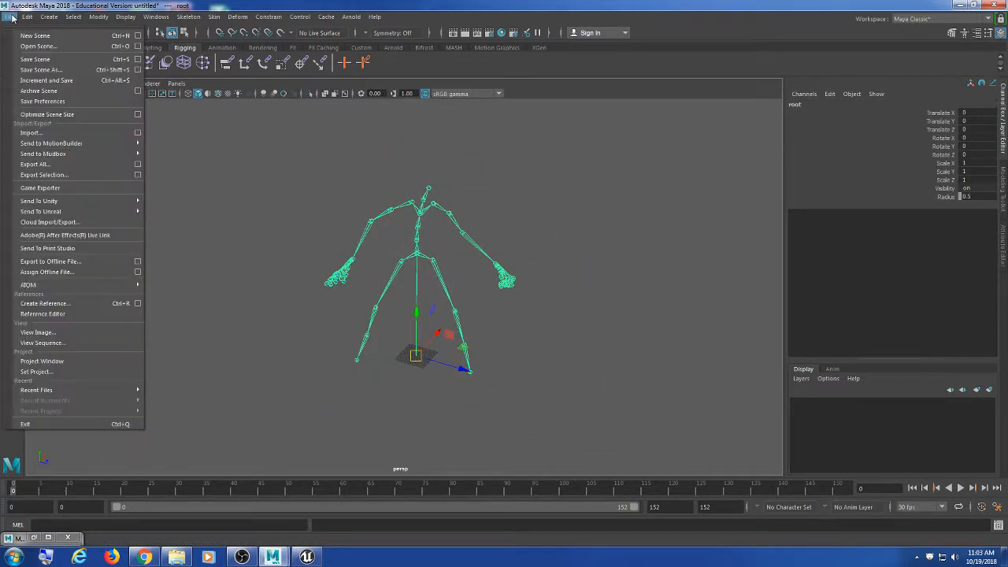
pyautogui.click(67, 163)
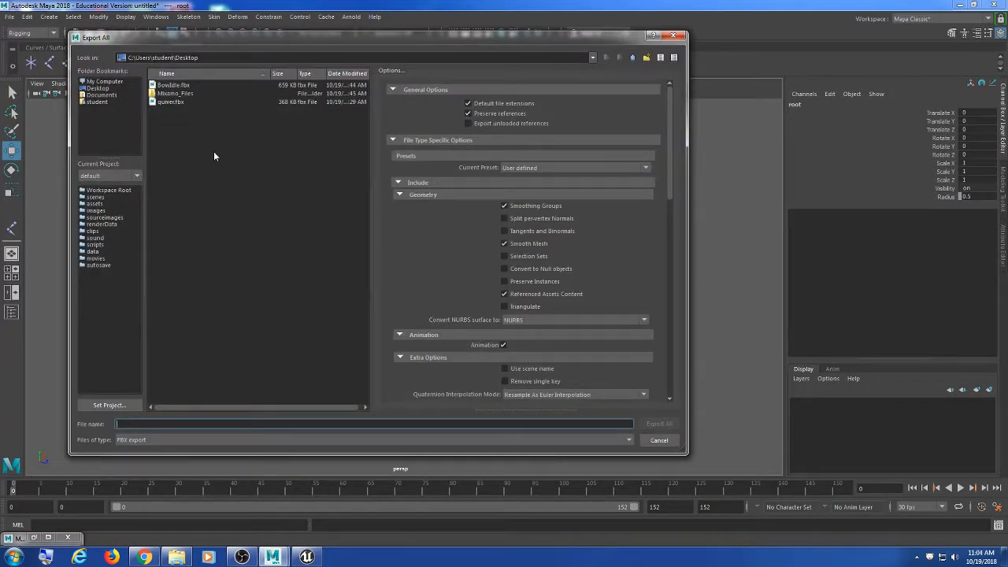
pyautogui.click(186, 85)
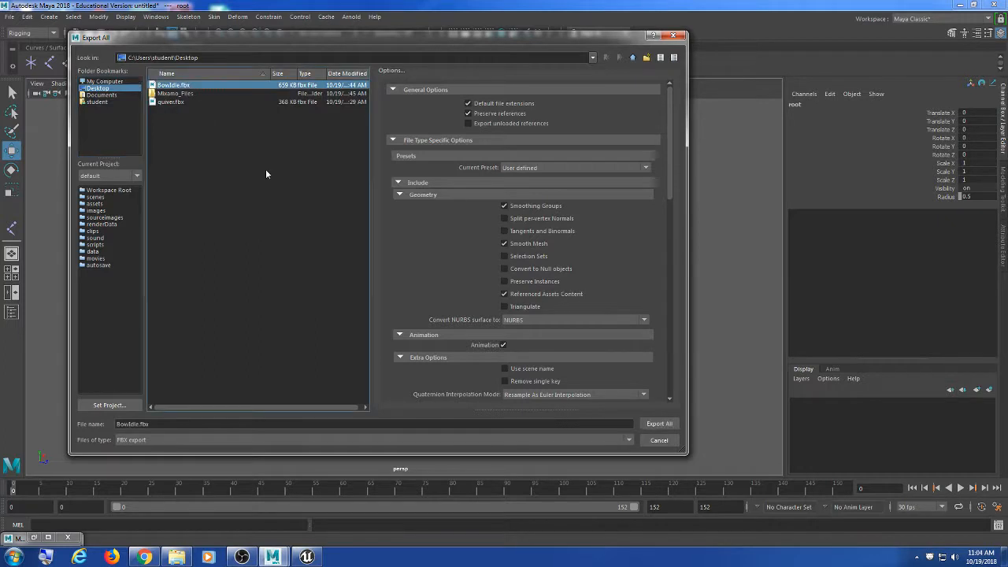
pyautogui.moveTo(369, 225); pyautogui.dragTo(340, 225)
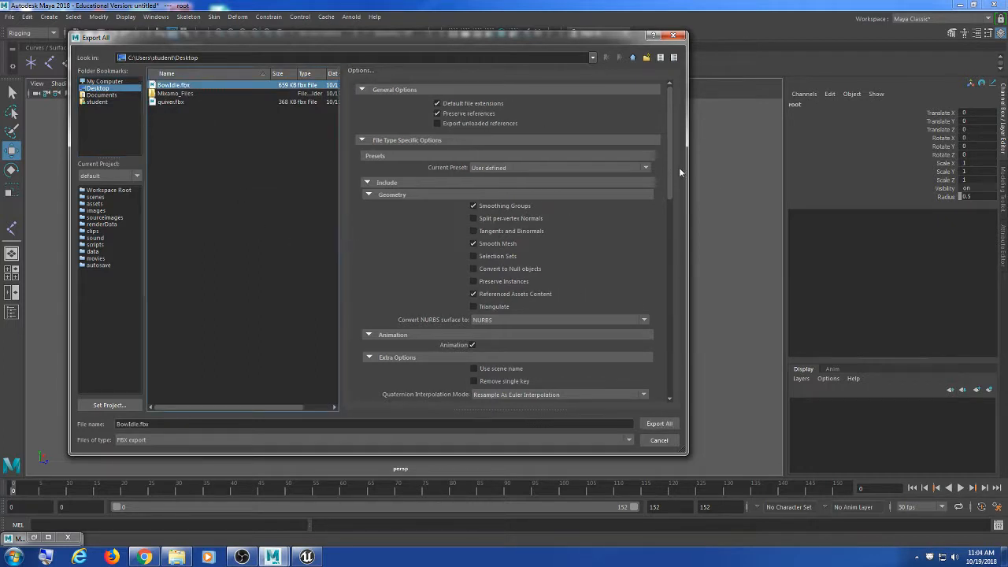
pyautogui.moveTo(679, 167); pyautogui.dragTo(691, 238)
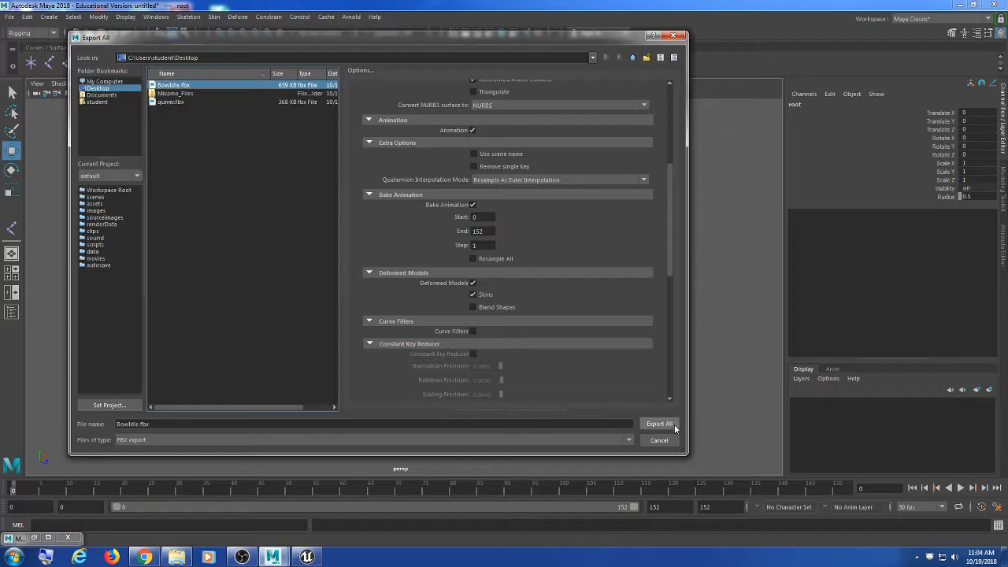
pyautogui.click(473, 205)
pyautogui.click(660, 424)
pyautogui.click(356, 263)
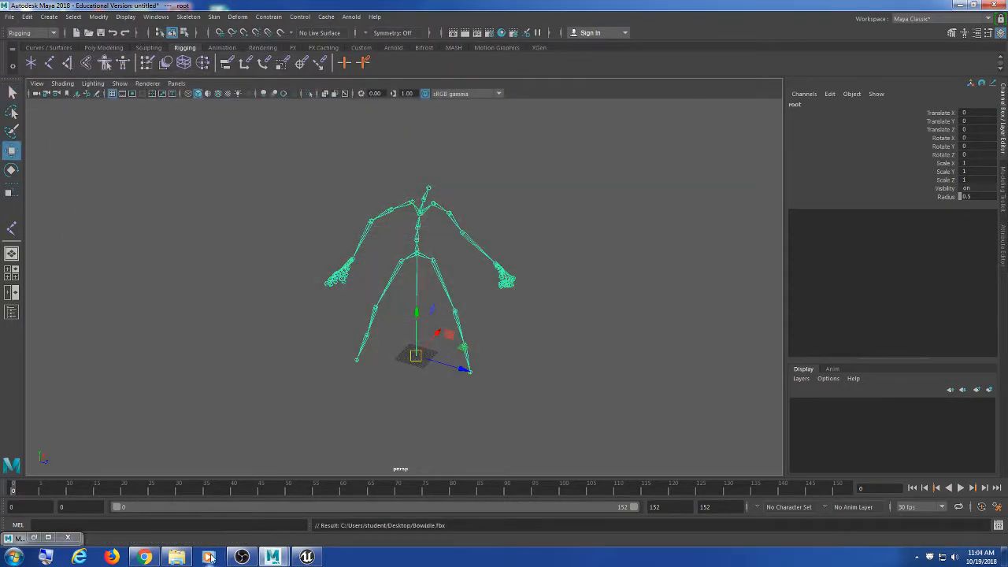
# Step: In Unreal, import Bowidle.fbx into the Animation folder with Baddie2Unreal_Skeleton as the skeleton
pyautogui.click(307, 557)
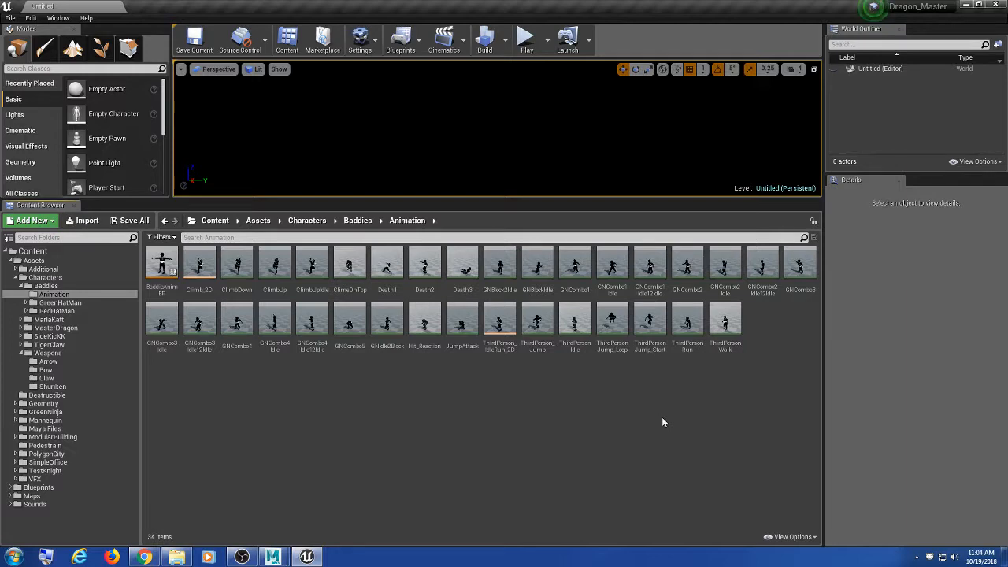
pyautogui.click(87, 221)
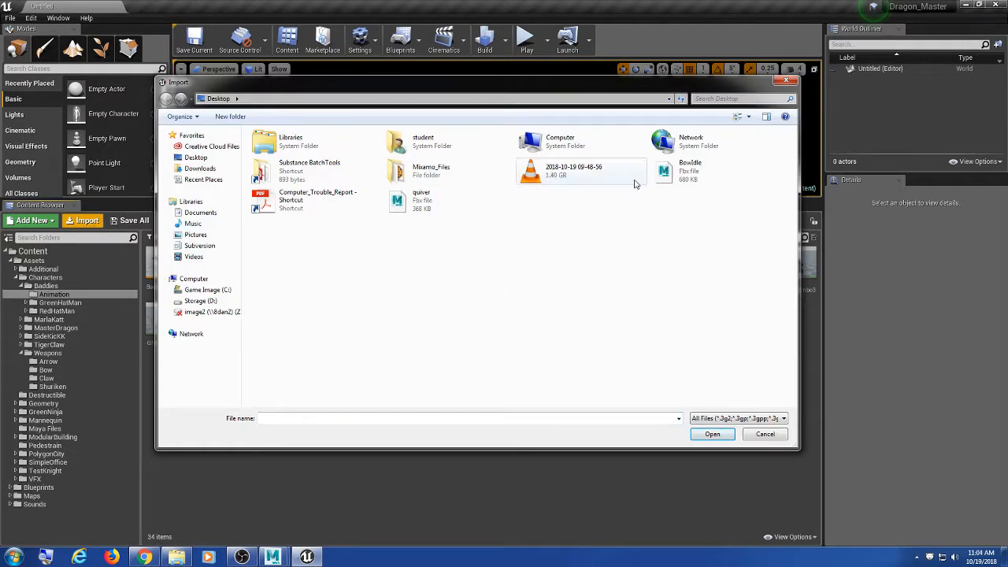
pyautogui.click(676, 181)
pyautogui.click(712, 434)
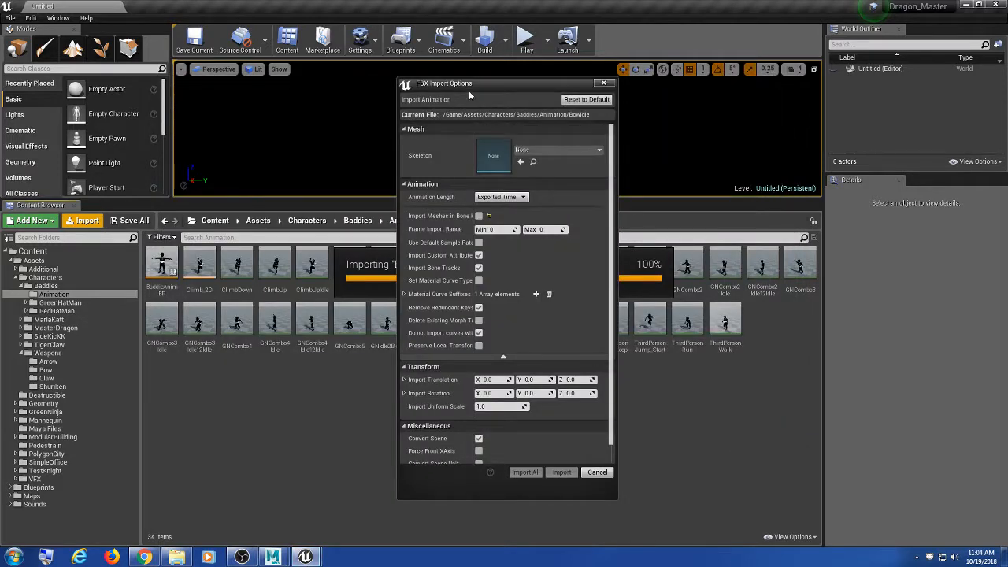
pyautogui.moveTo(470, 90); pyautogui.dragTo(454, 86)
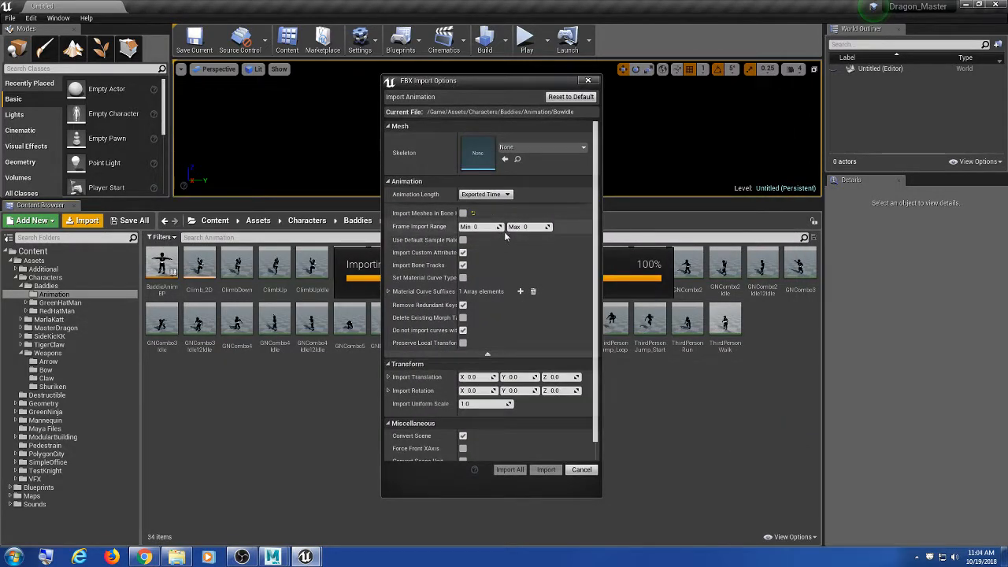
pyautogui.click(555, 148)
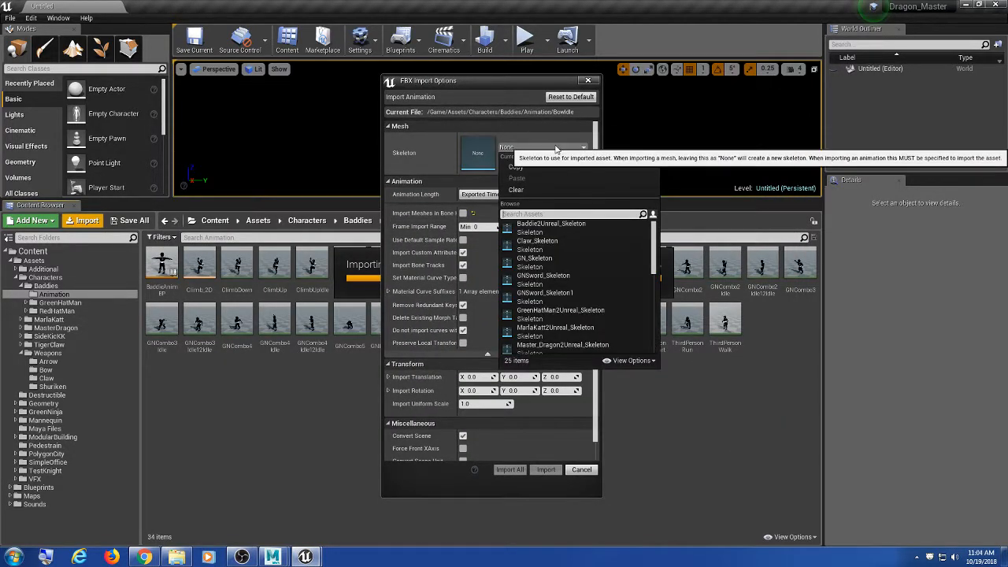
pyautogui.click(573, 228)
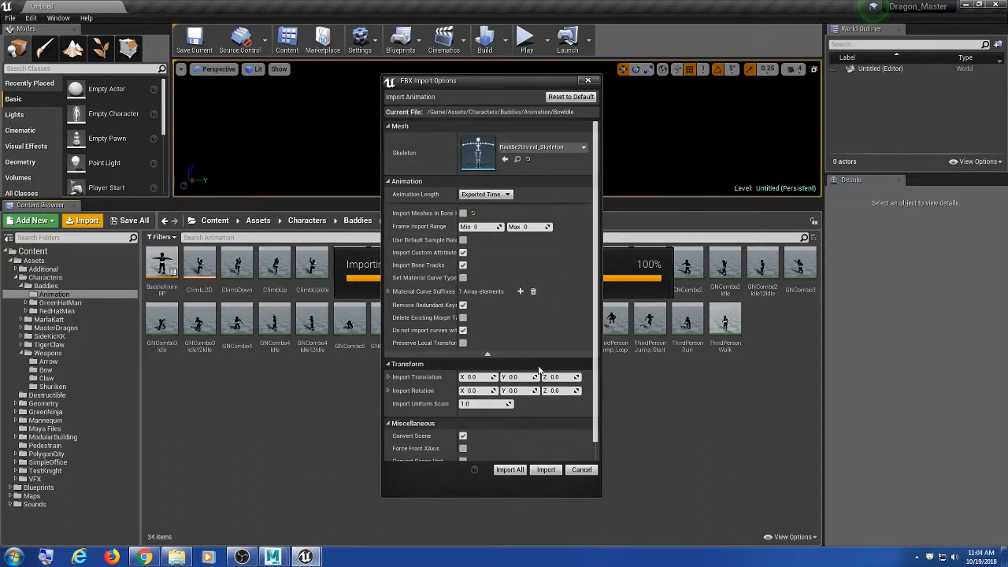
# Step: Recheck that Baddie2Unreal_Skeleton is selected and import the animation
pyautogui.scroll(-2, 586, 331)
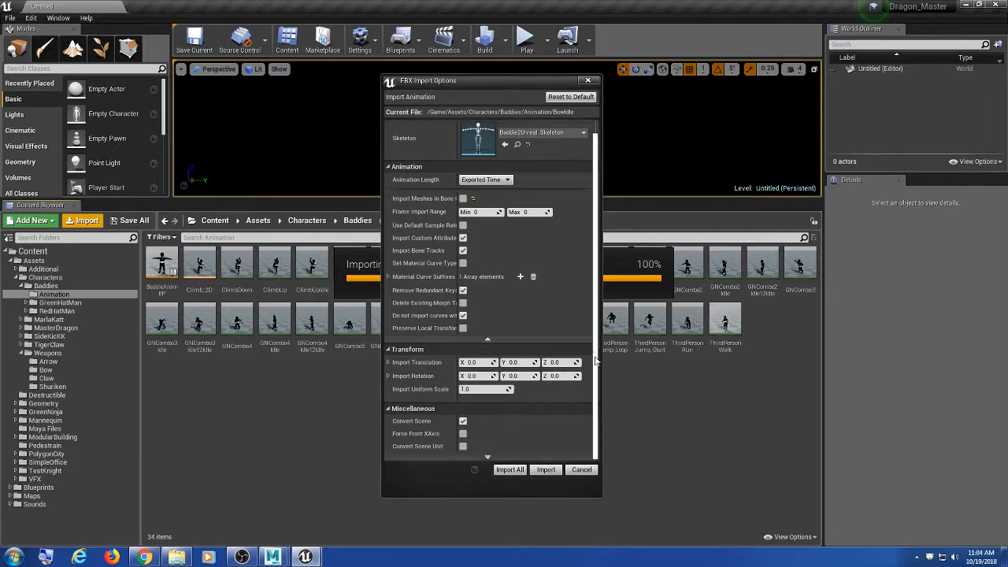
pyautogui.scroll(2, 592, 392)
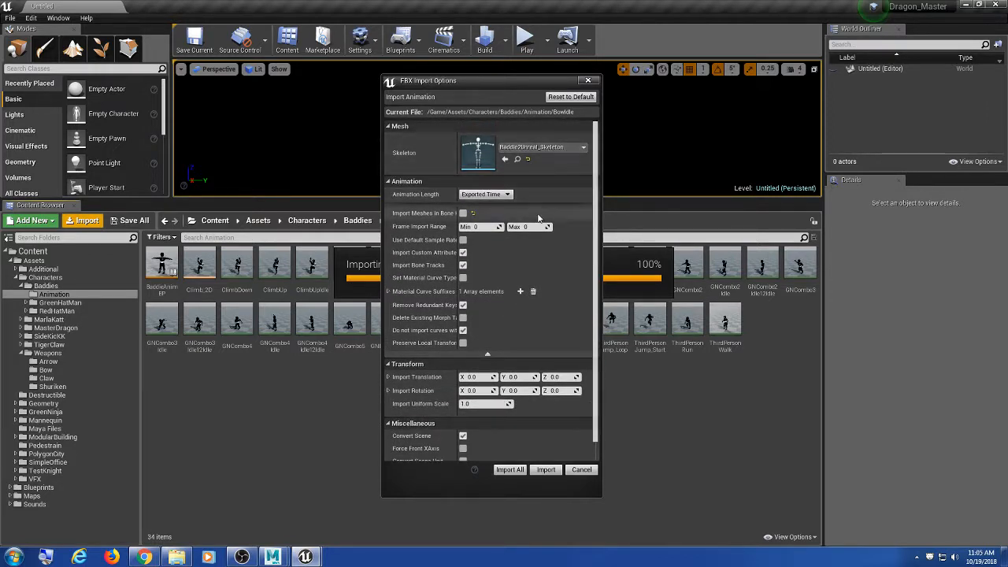
pyautogui.moveTo(476, 82); pyautogui.dragTo(466, 85)
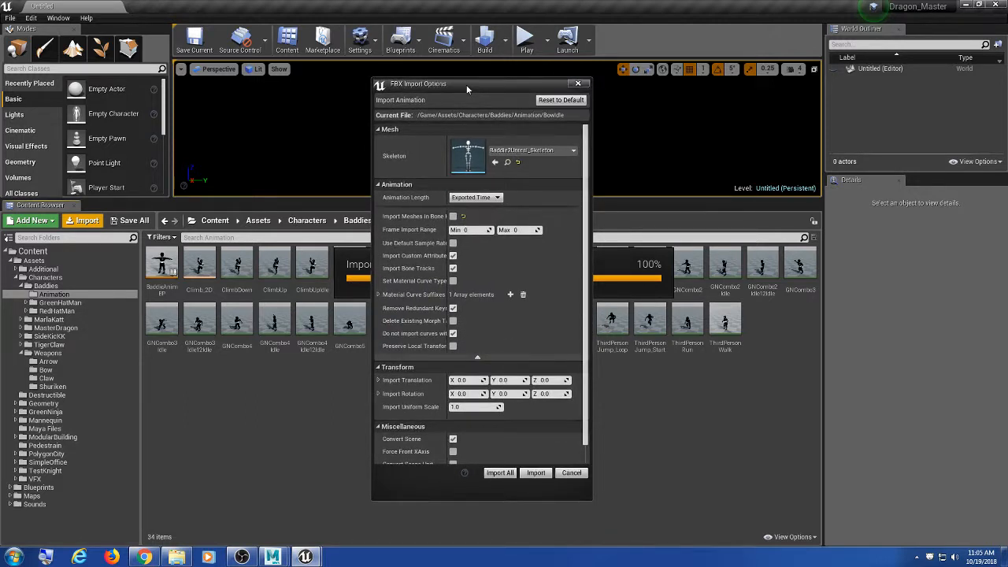
pyautogui.click(525, 152)
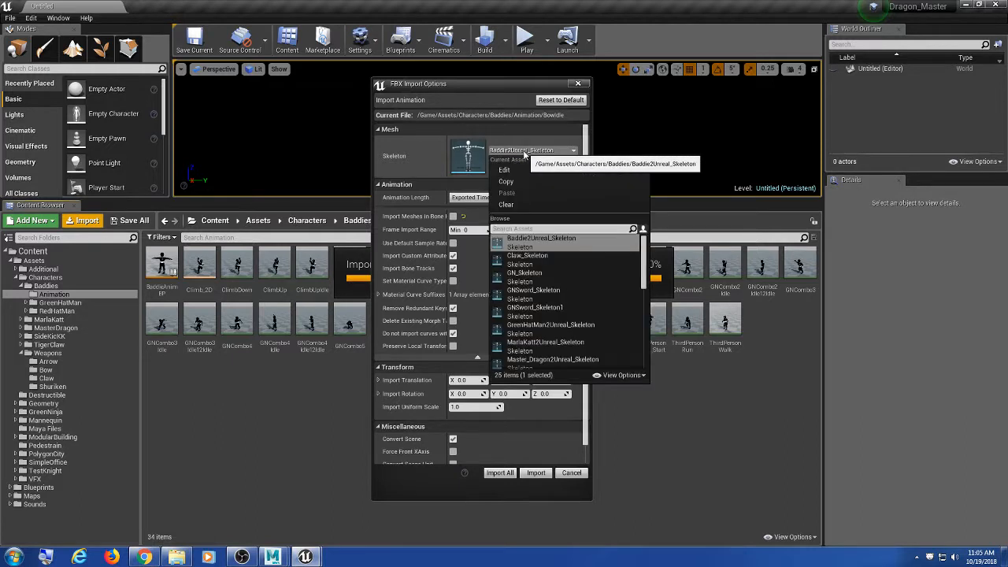
pyautogui.click(556, 244)
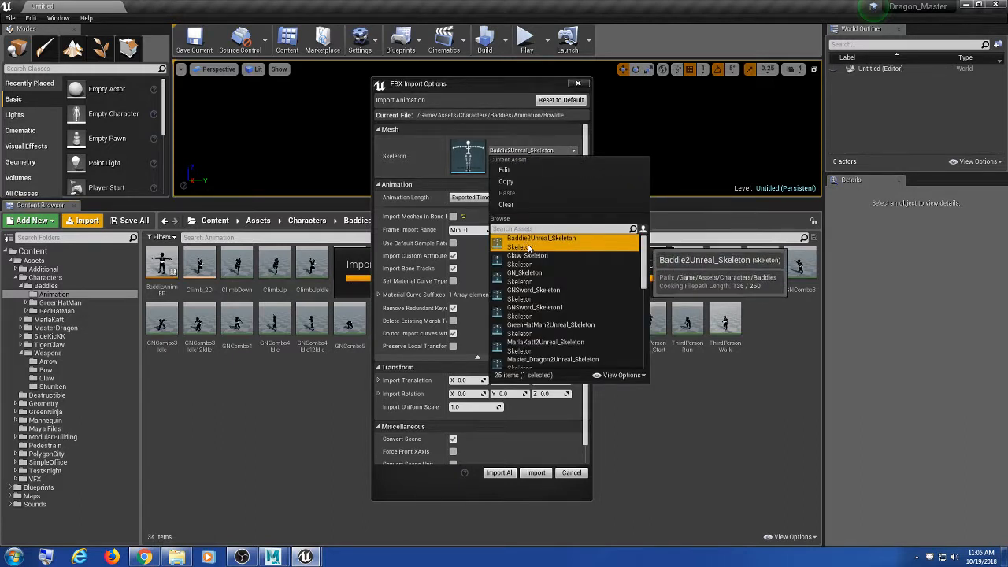
pyautogui.click(519, 78)
pyautogui.moveTo(527, 89); pyautogui.dragTo(519, 98)
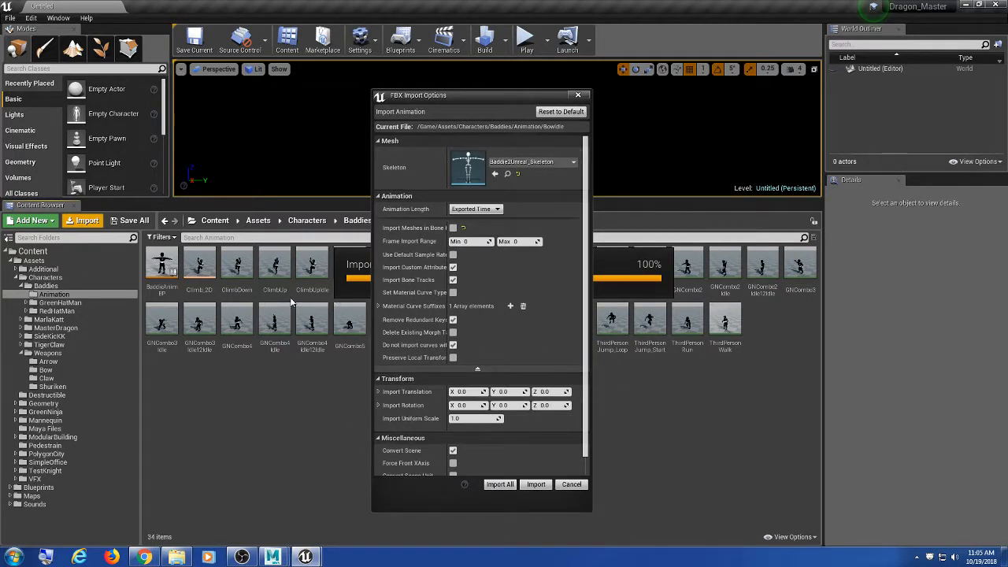
pyautogui.click(539, 487)
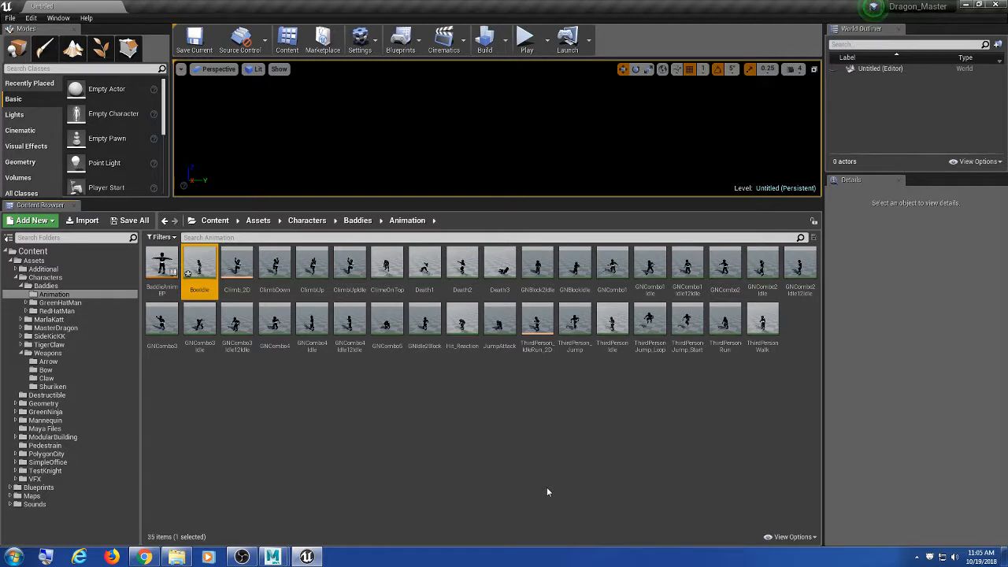
# Step: Open Bowidle in a maximized animation editor and orbit the archer preview from side, back and front
pyautogui.doubleClick(211, 268)
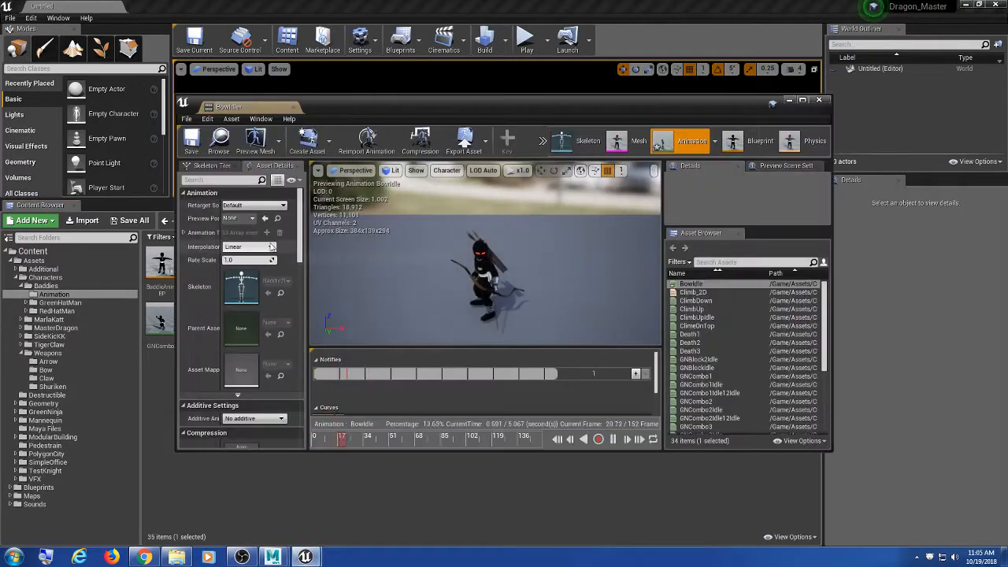
pyautogui.doubleClick(251, 107)
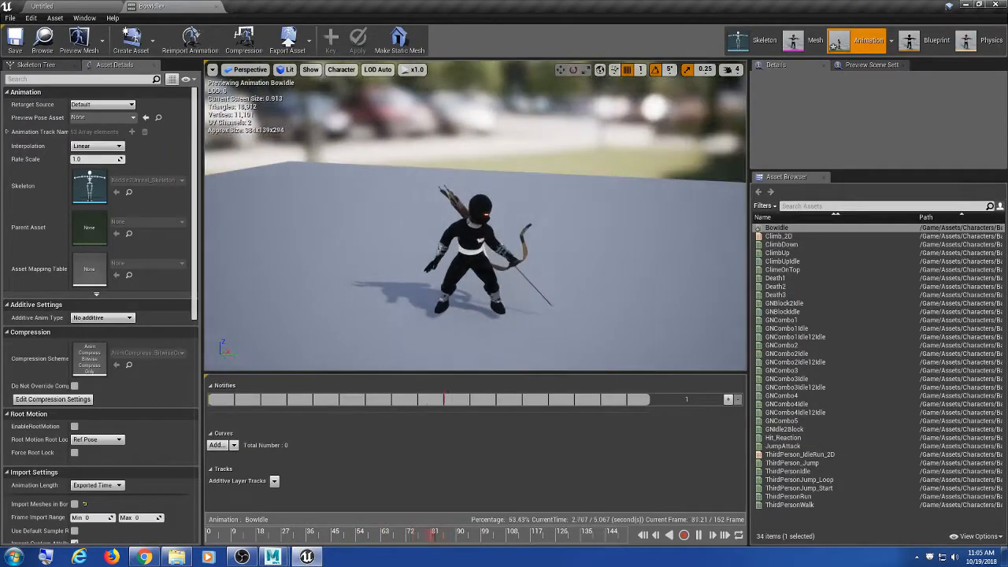
pyautogui.keyDown('alt'); pyautogui.moveTo(488, 209); pyautogui.dragTo(315, 213); pyautogui.keyUp('alt')
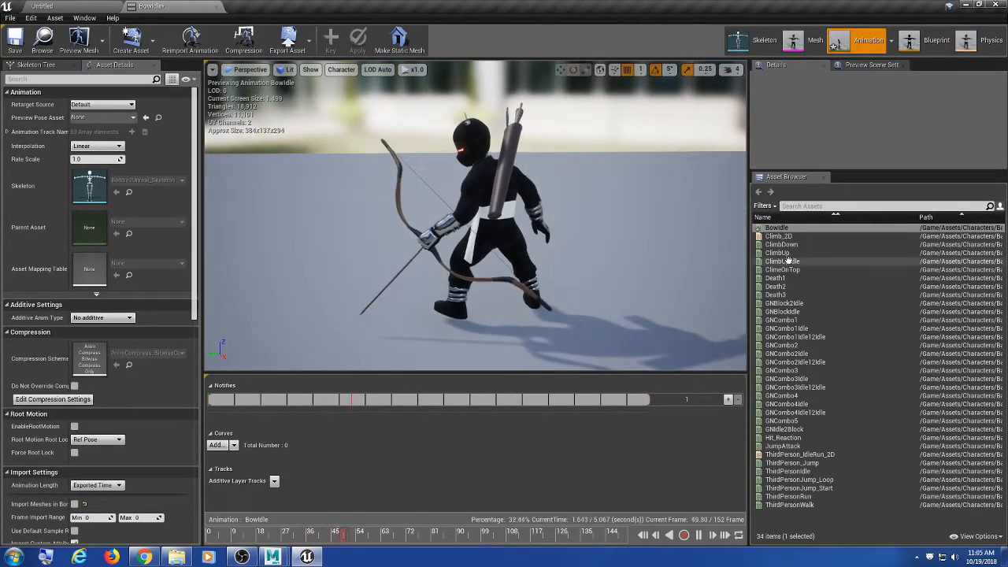
pyautogui.keyDown('alt'); pyautogui.moveTo(627, 245); pyautogui.dragTo(636, 265); pyautogui.keyUp('alt')
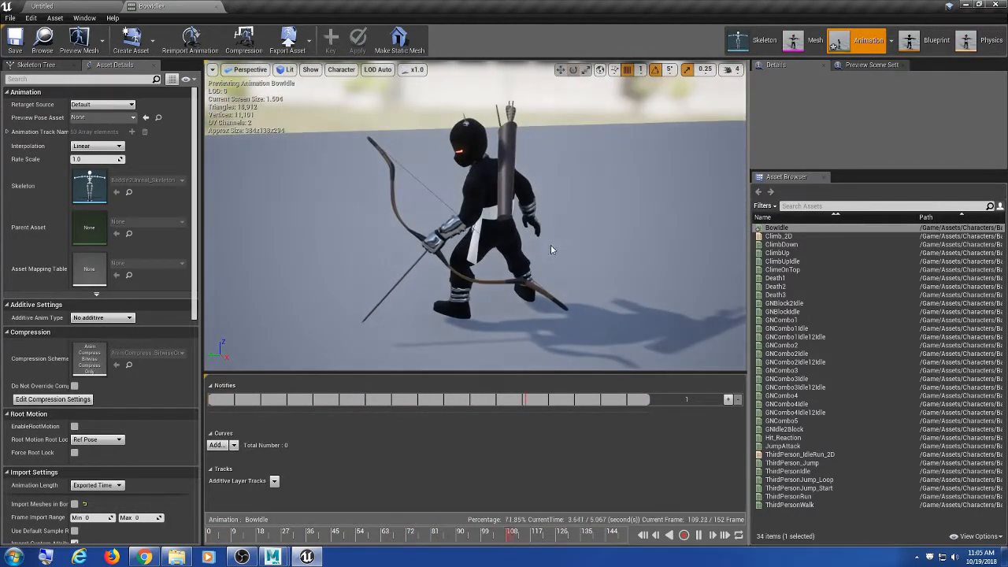
pyautogui.keyDown('alt'); pyautogui.moveTo(551, 248); pyautogui.dragTo(670, 230); pyautogui.keyUp('alt')
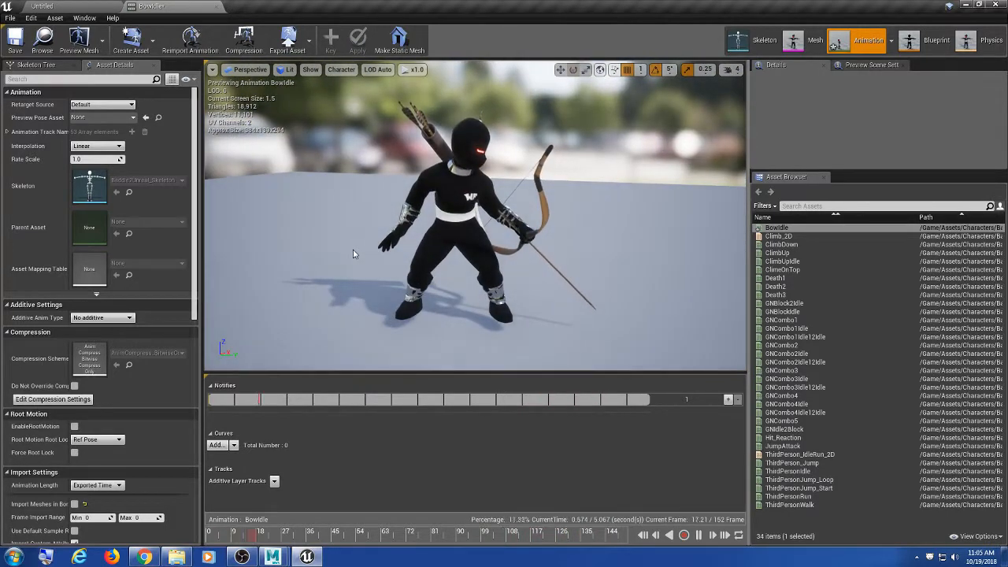
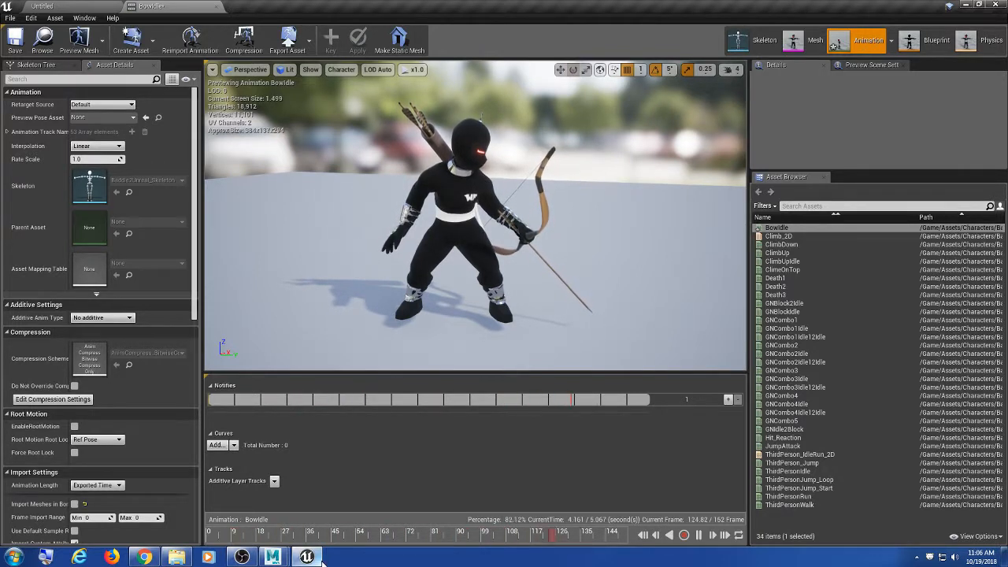
# Step: Select the root joint, apply Prefix Hierarchy Names, then undo the rename
pyautogui.moveTo(321, 560)
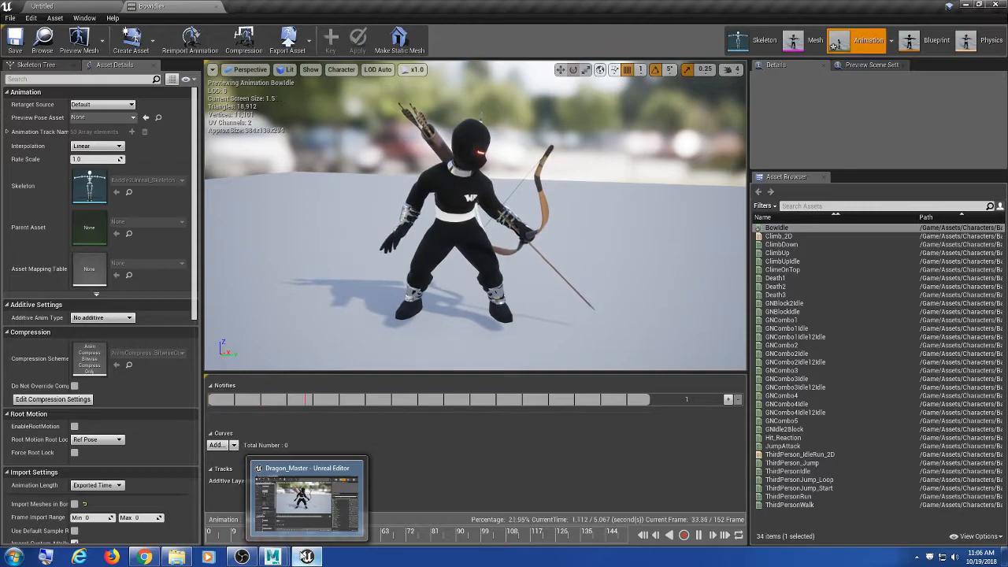
pyautogui.moveTo(273, 557)
pyautogui.click(319, 504)
pyautogui.click(487, 342)
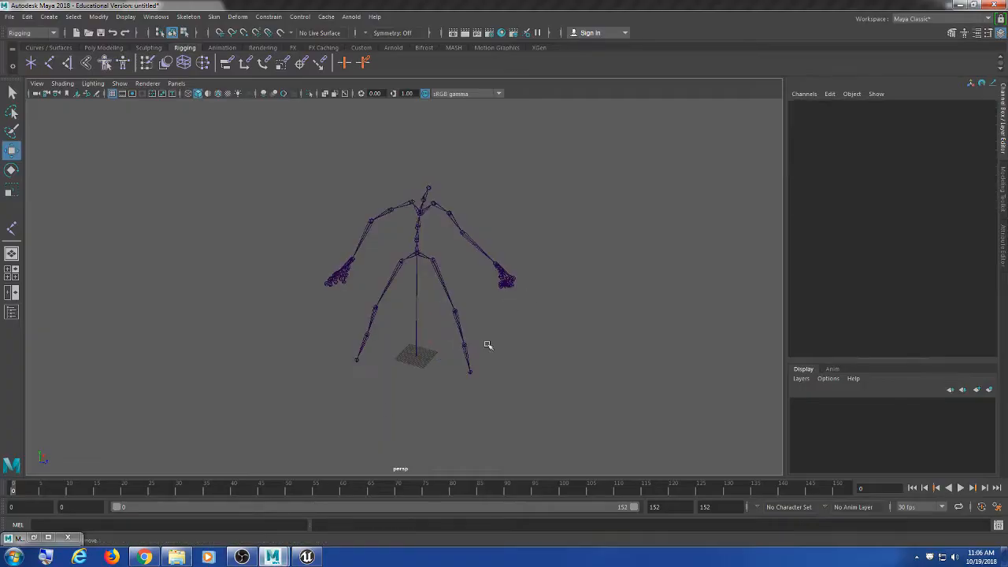
pyautogui.scroll(5, 447, 312)
pyautogui.moveTo(462, 174); pyautogui.dragTo(419, 232)
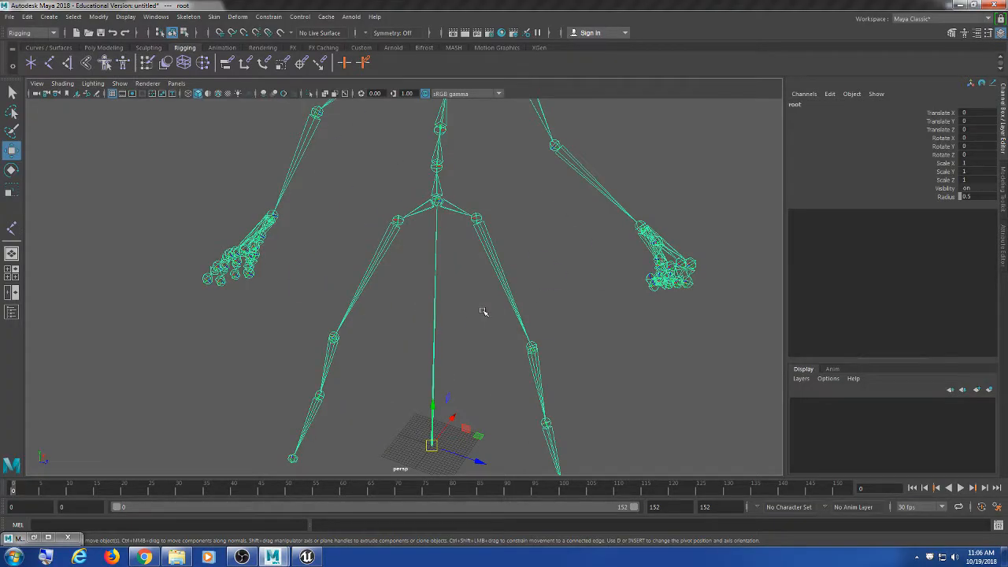
pyautogui.scroll(-3, 484, 312)
pyautogui.click(99, 17)
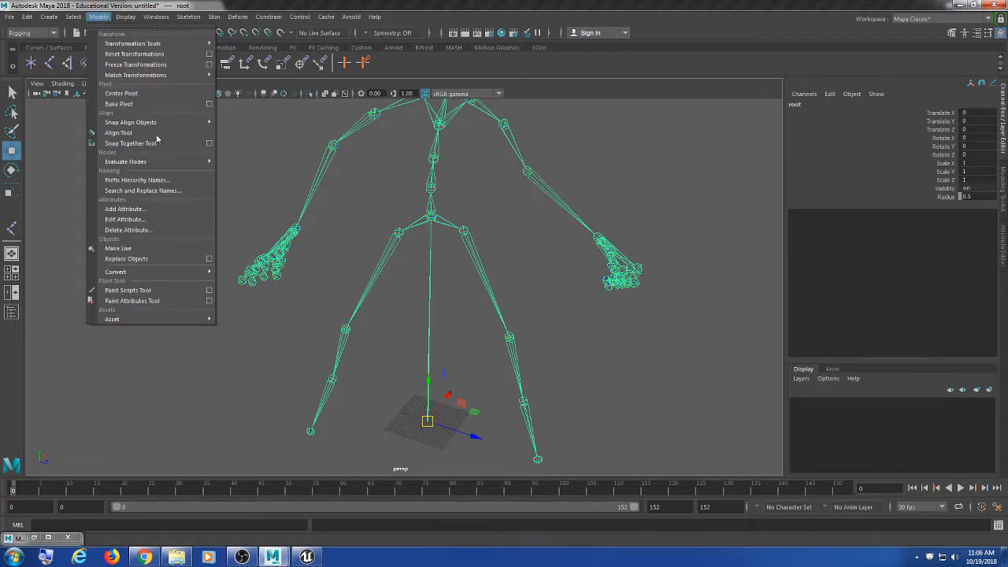
pyautogui.click(138, 181)
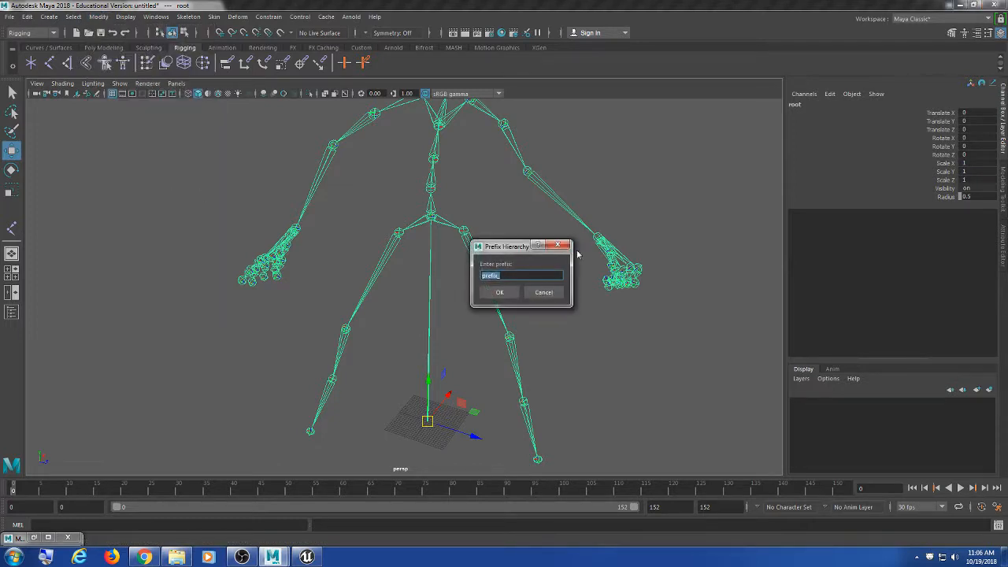
pyautogui.moveTo(513, 249); pyautogui.dragTo(580, 204)
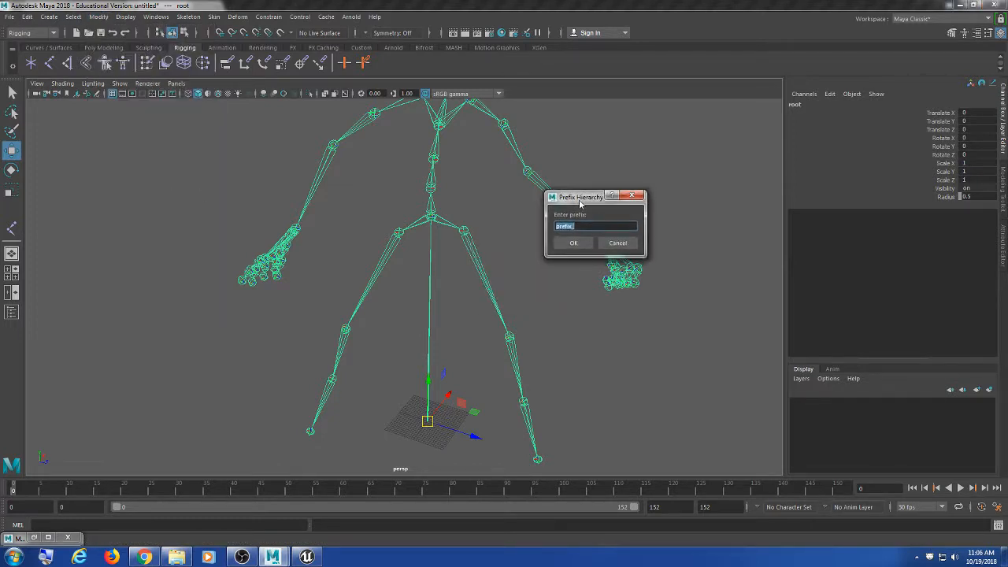
pyautogui.click(585, 243)
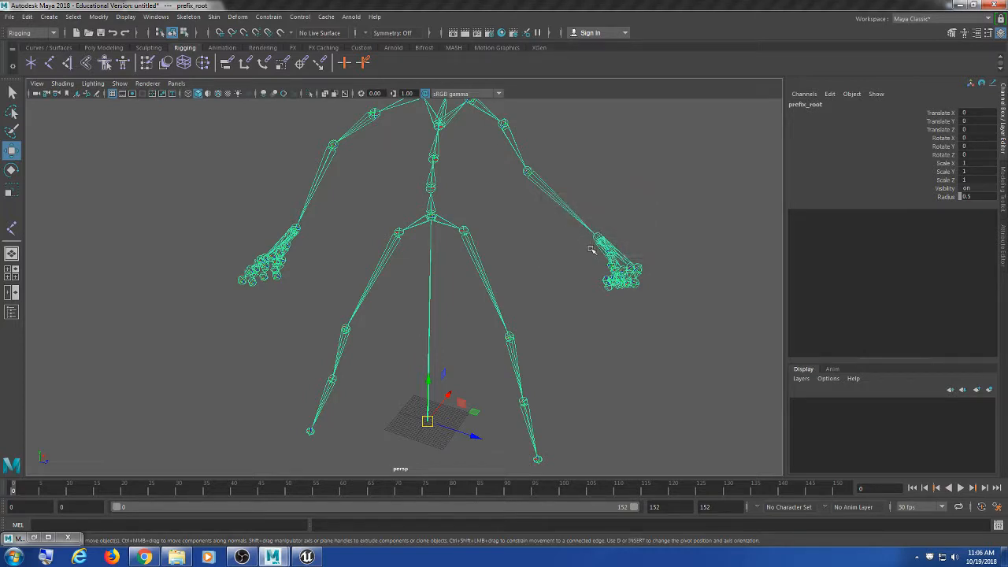
pyautogui.hotkey('ctrl', 'z')
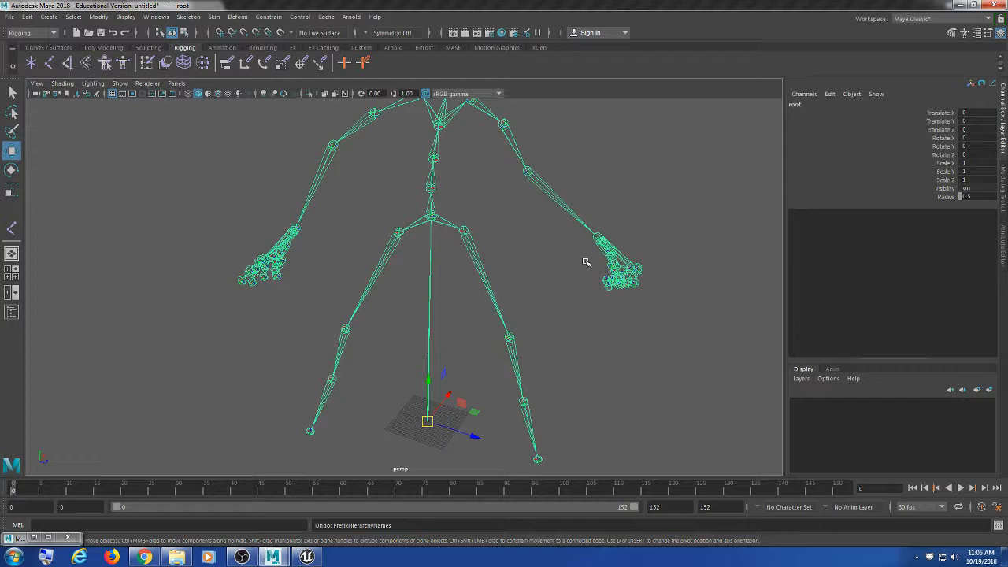
# Step: Reopen Prefix Hierarchy Names, replace the default prefix text and apply it
pyautogui.click(98, 17)
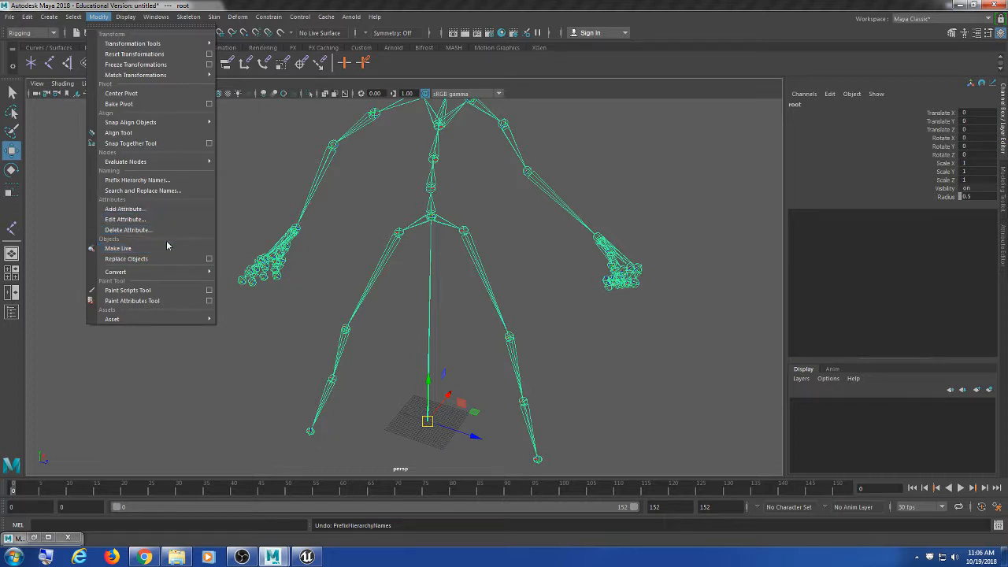
pyautogui.click(137, 179)
pyautogui.moveTo(517, 243); pyautogui.dragTo(606, 147)
pyautogui.click(612, 199)
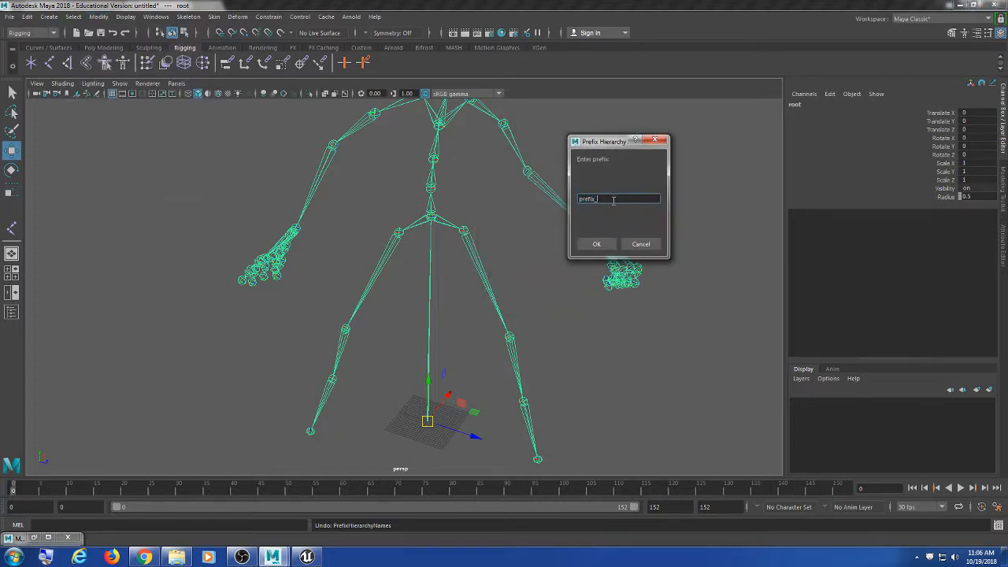
pyautogui.doubleClick(612, 200)
pyautogui.write('/n')
pyautogui.click(596, 244)
# Step: Apply the prefix_ prefix to the skeleton, undoing the accidental doubled prefix_prefix_root
pyautogui.click(443, 219)
pyautogui.click(444, 219)
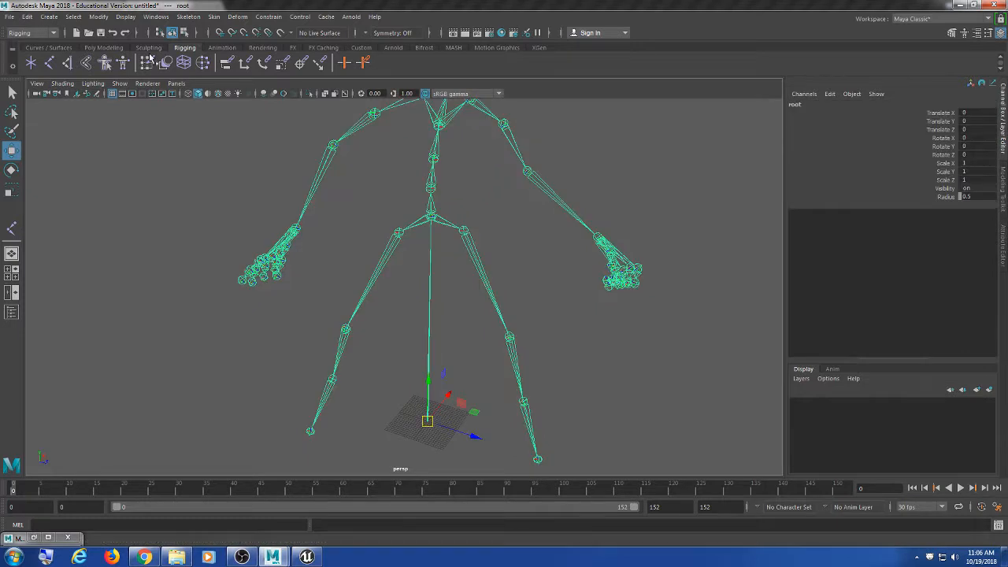
pyautogui.click(98, 17)
pyautogui.click(129, 180)
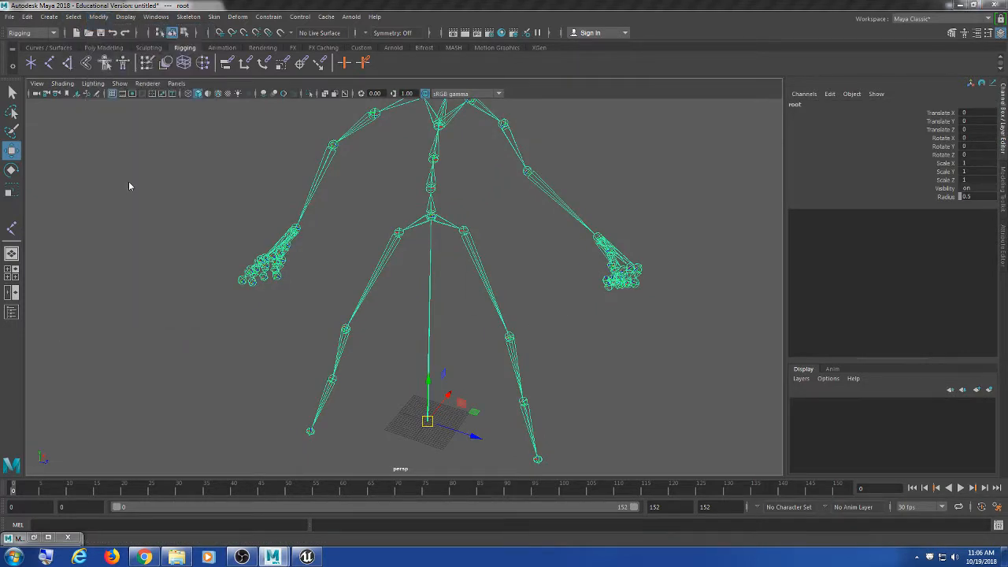
pyautogui.click(509, 277)
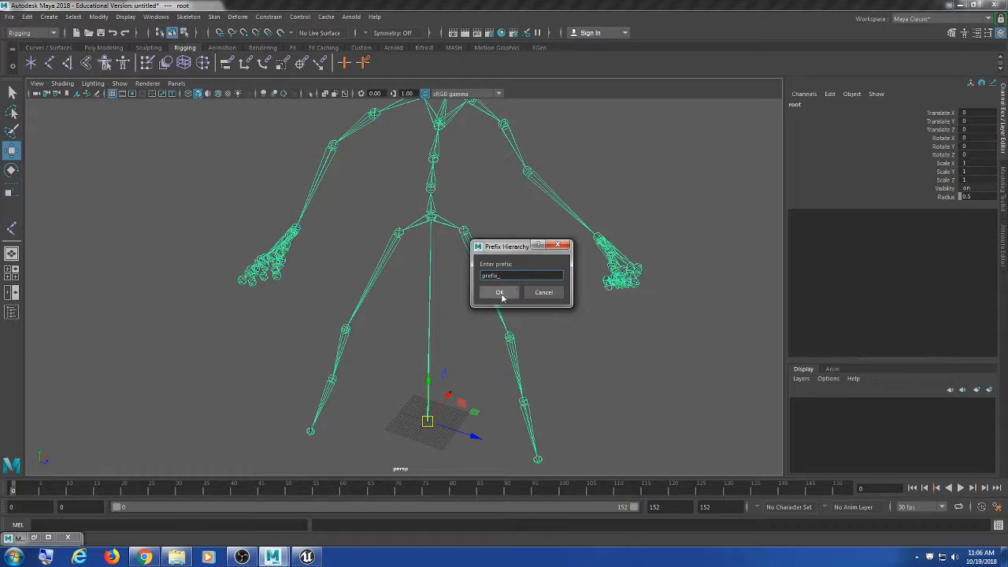
pyautogui.click(499, 292)
pyautogui.click(466, 200)
pyautogui.click(431, 227)
pyautogui.click(103, 17)
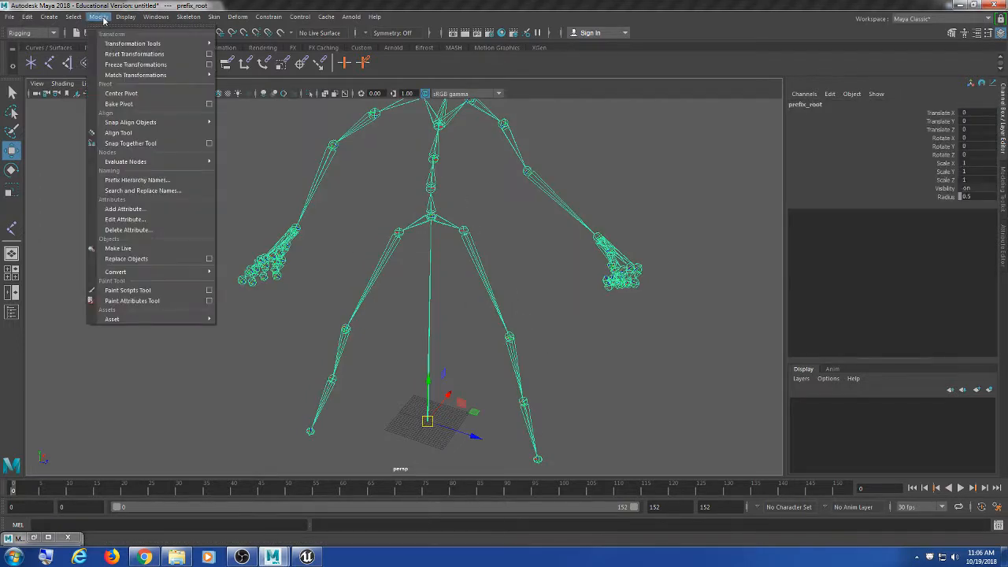
pyautogui.click(138, 179)
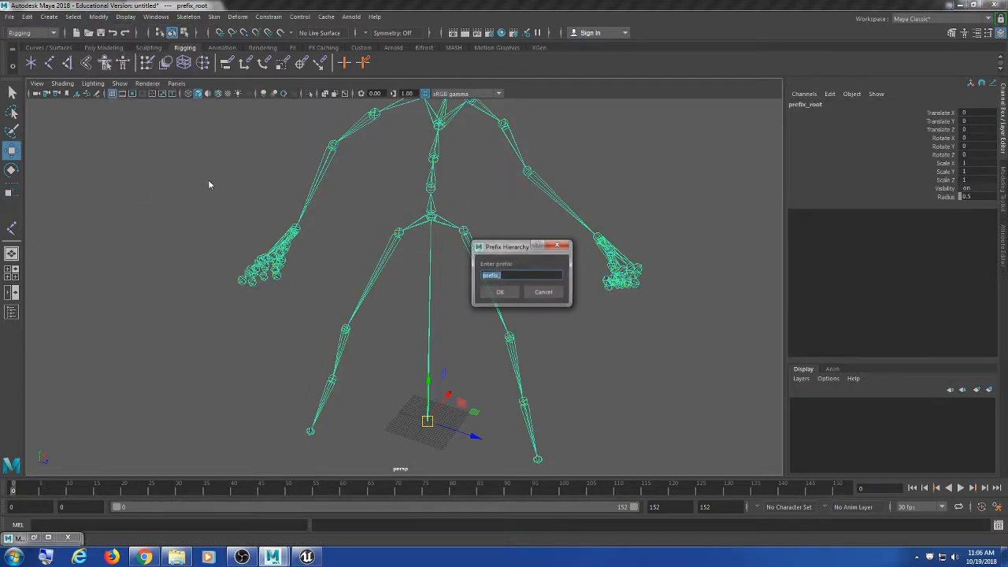
pyautogui.click(499, 292)
pyautogui.hotkey('ctrl', 'z')
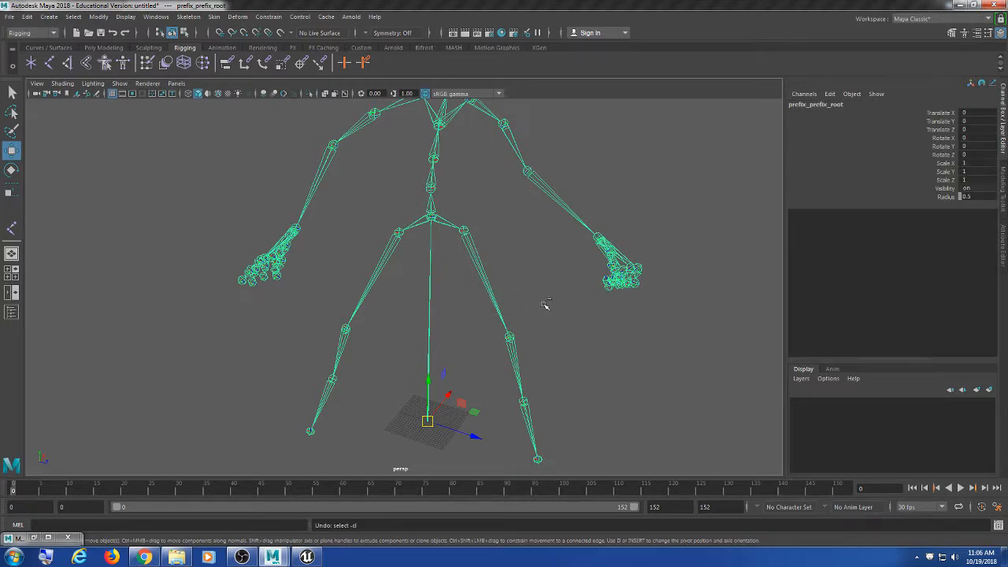
# Step: Try applying an empty prefix to the hierarchy, then undo the invalid rename
pyautogui.click(73, 16)
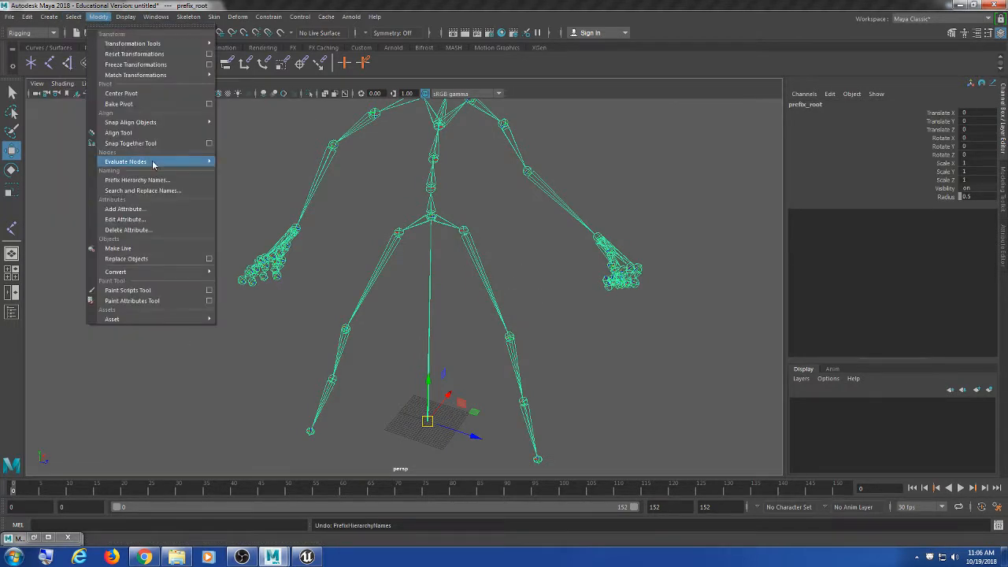
pyautogui.click(150, 179)
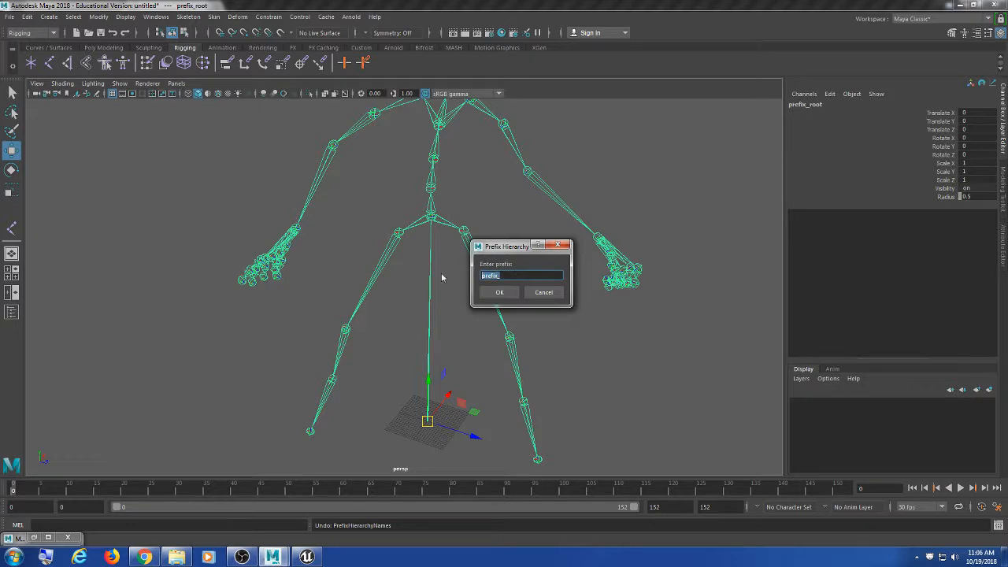
pyautogui.click(504, 293)
pyautogui.click(98, 16)
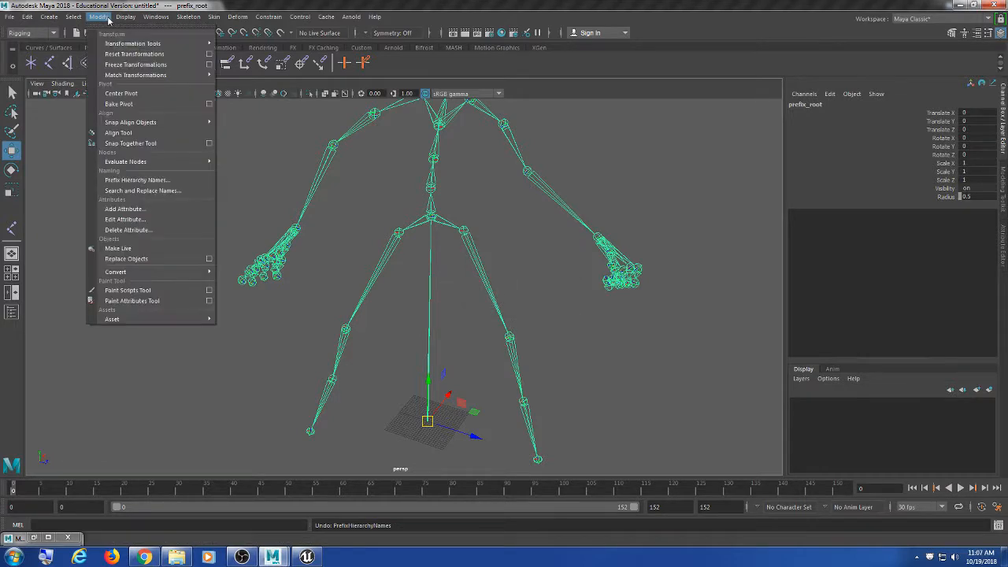
pyautogui.click(162, 179)
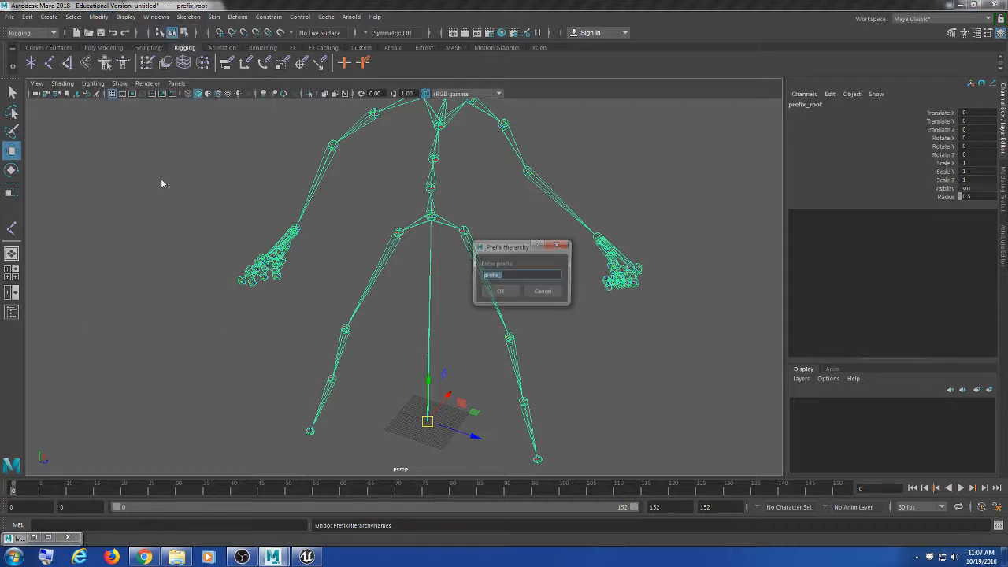
pyautogui.click(513, 276)
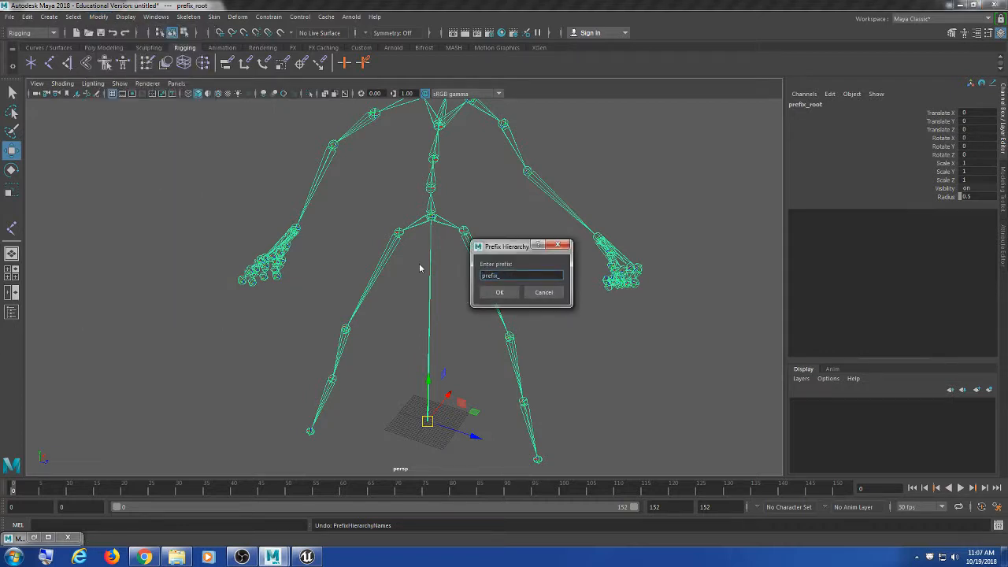
pyautogui.write('Y')
pyautogui.moveTo(525, 275); pyautogui.dragTo(423, 272)
pyautogui.press('BackSpace')
pyautogui.click(510, 291)
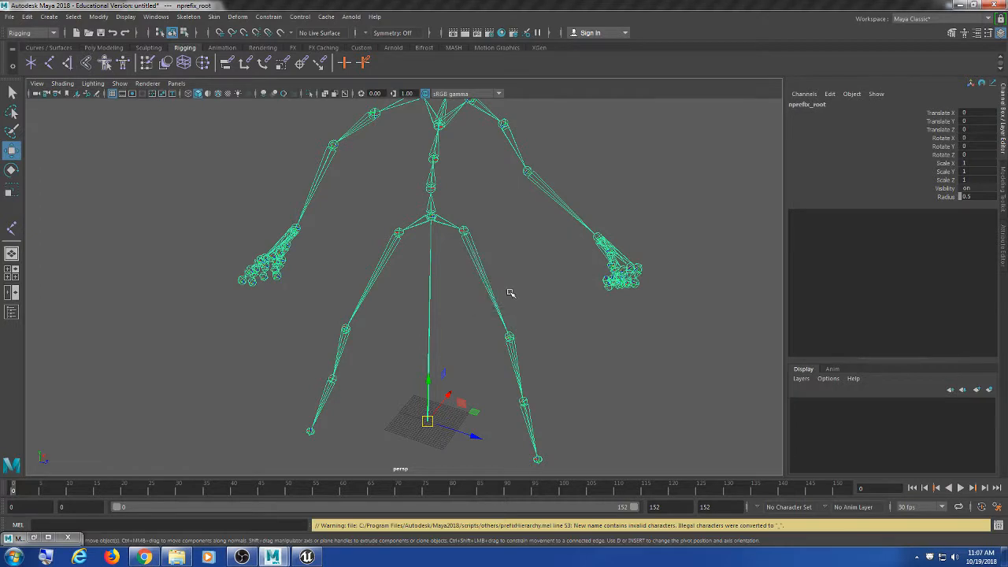
pyautogui.click(560, 309)
pyautogui.hotkey('ctrl', 'z')
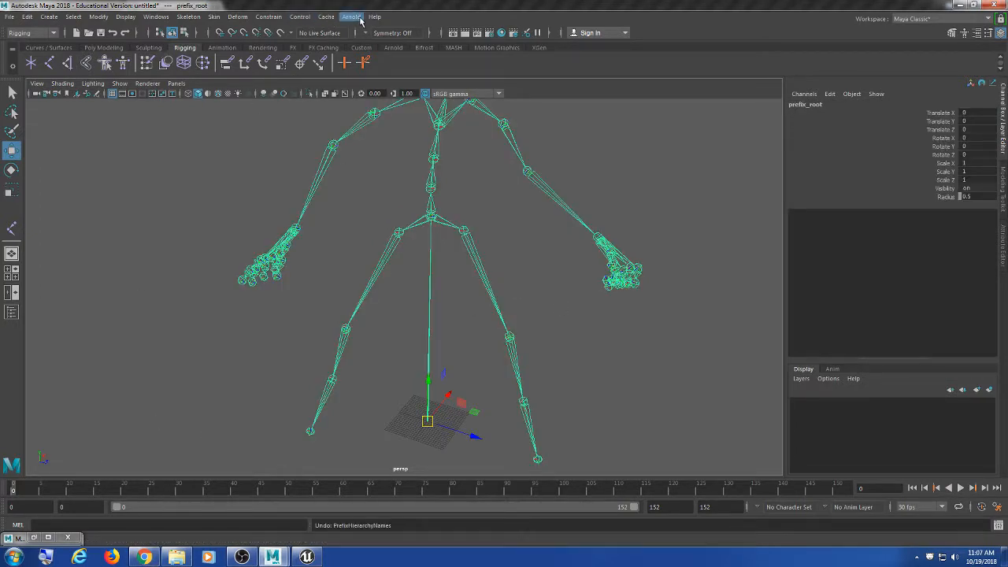
# Step: Dismiss the Prefix Hierarchy Names prompt without applying and switch to the browser
pyautogui.click(98, 17)
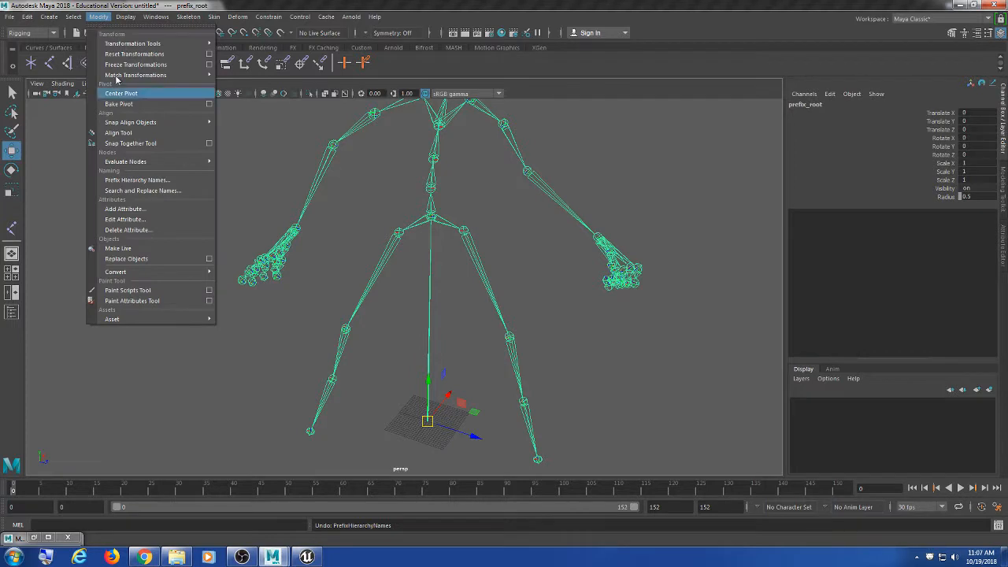
pyautogui.click(138, 180)
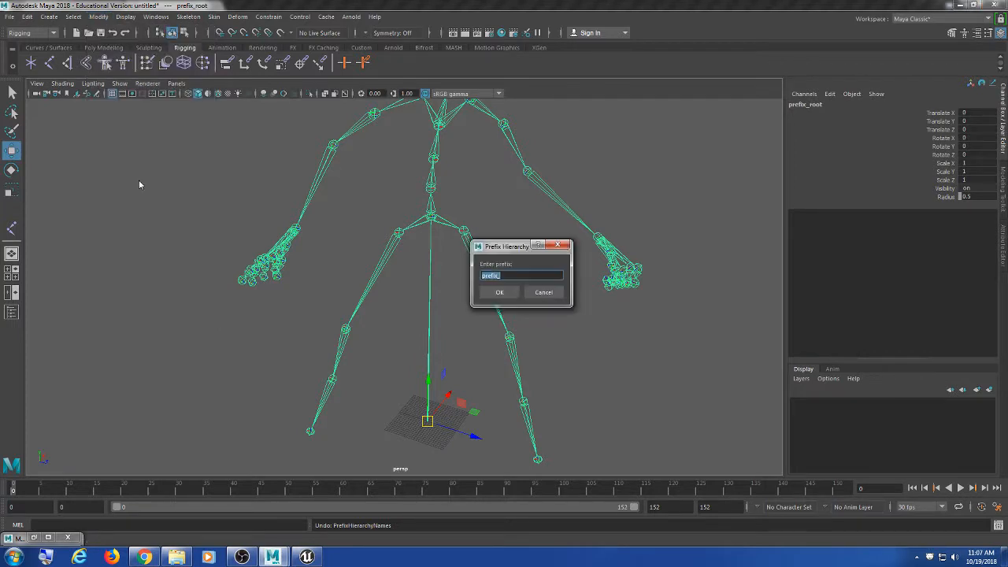
pyautogui.click(567, 246)
pyautogui.click(144, 557)
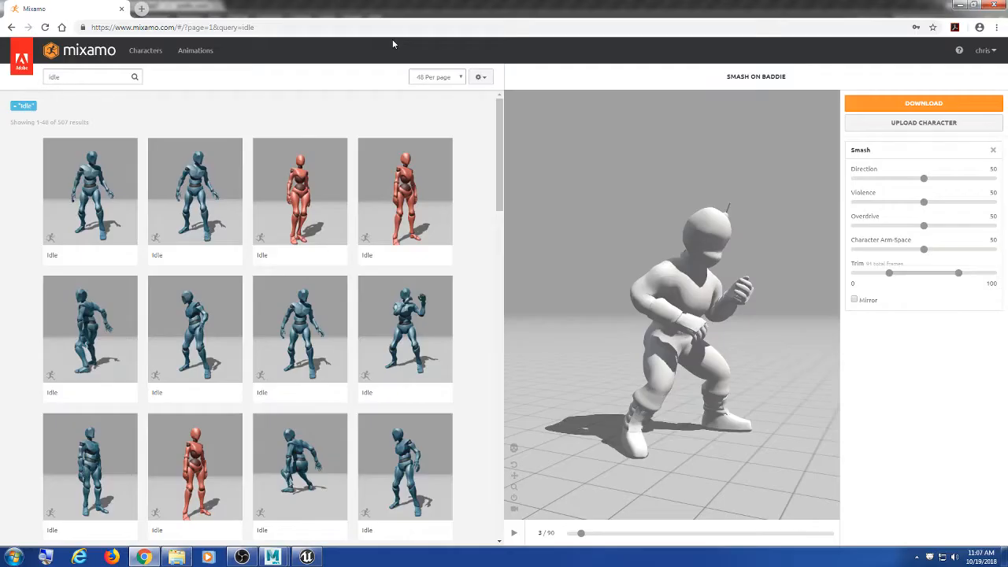
# Step: Search Google for 'maya prefix hiarchy names', then briefly check the skeleton in Maya
pyautogui.hotkey('ctrl', 't')
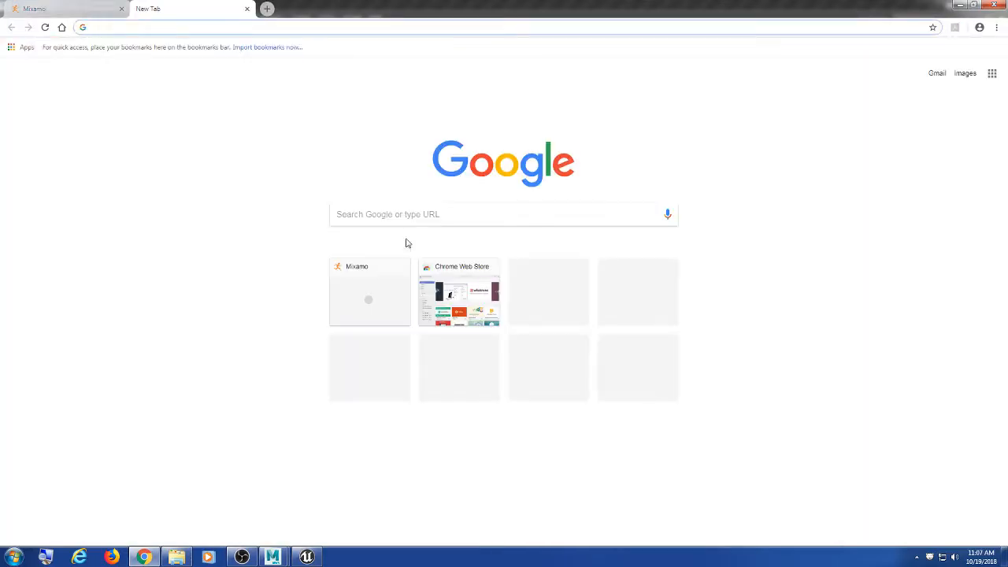
pyautogui.click(403, 219)
pyautogui.write('maya pre')
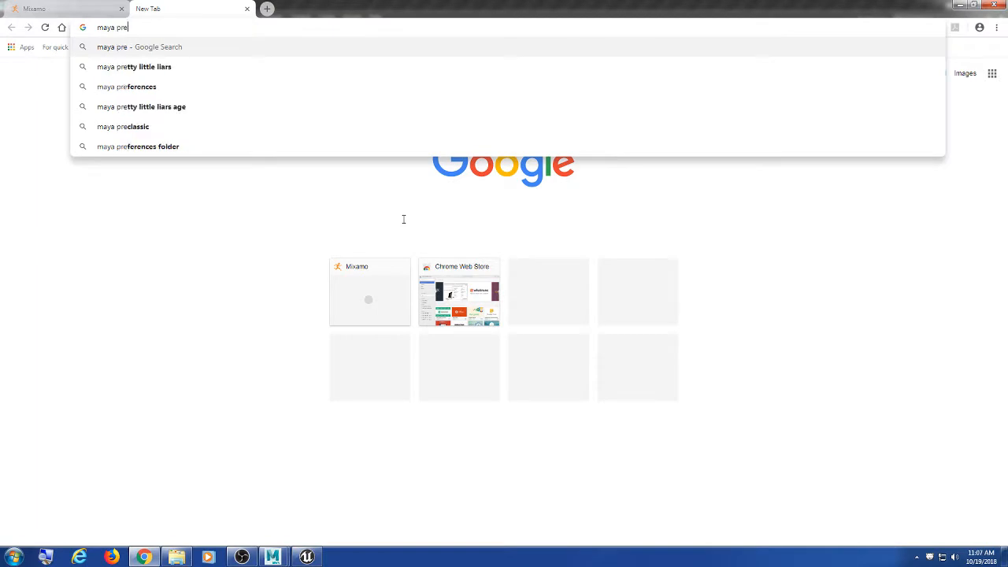
pyautogui.write('fix hiarchy names')
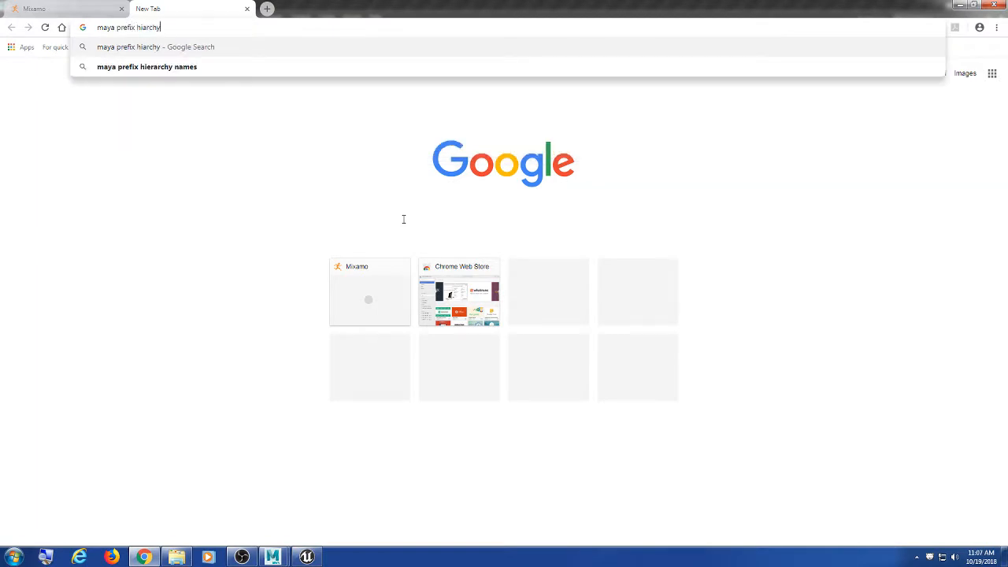
pyautogui.press('Return')
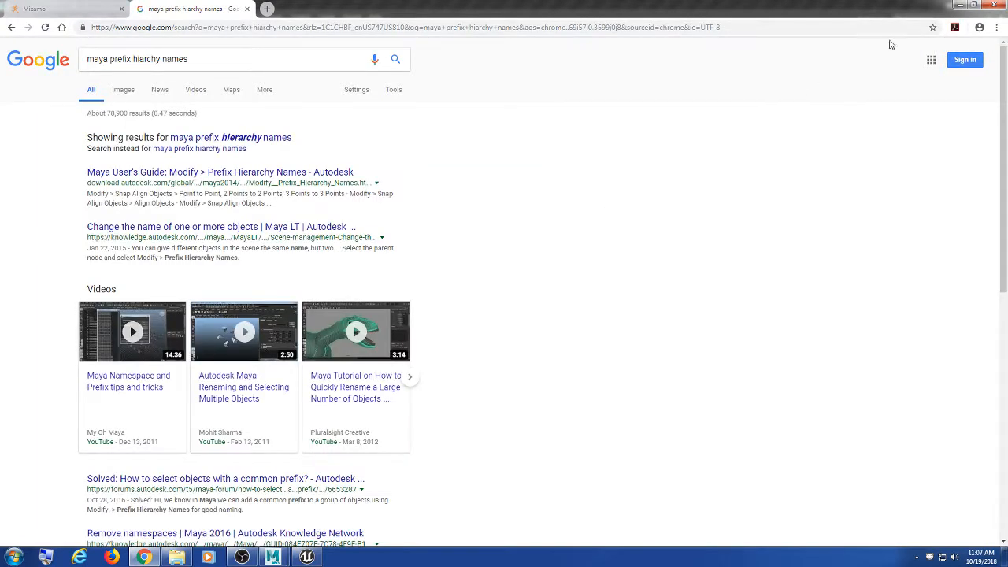
pyautogui.click(960, 6)
pyautogui.click(732, 169)
pyautogui.scroll(-5, 732, 168)
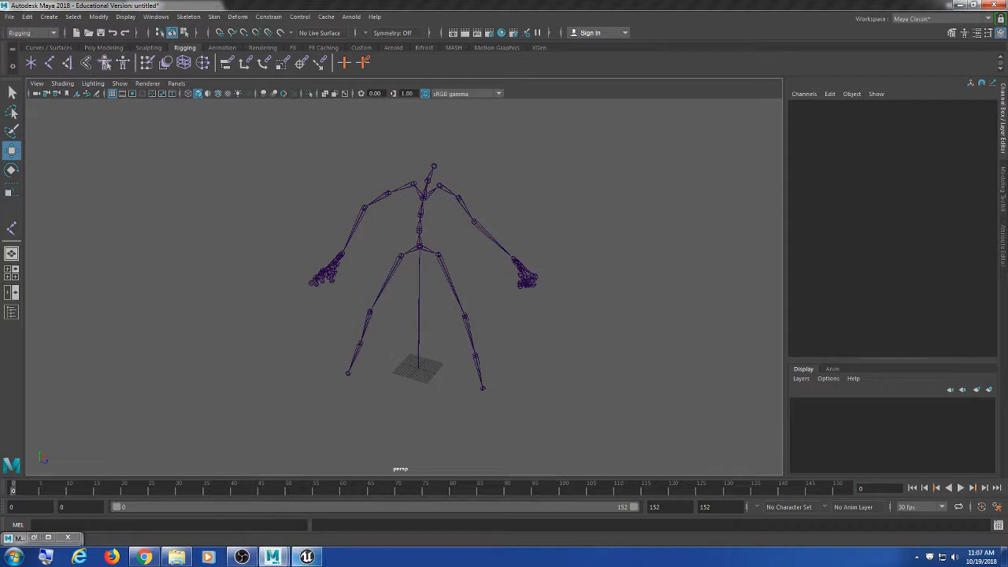
# Step: Read the Maya help page on renaming objects, then return to Maya and select prefix_Hips
pyautogui.click(162, 520)
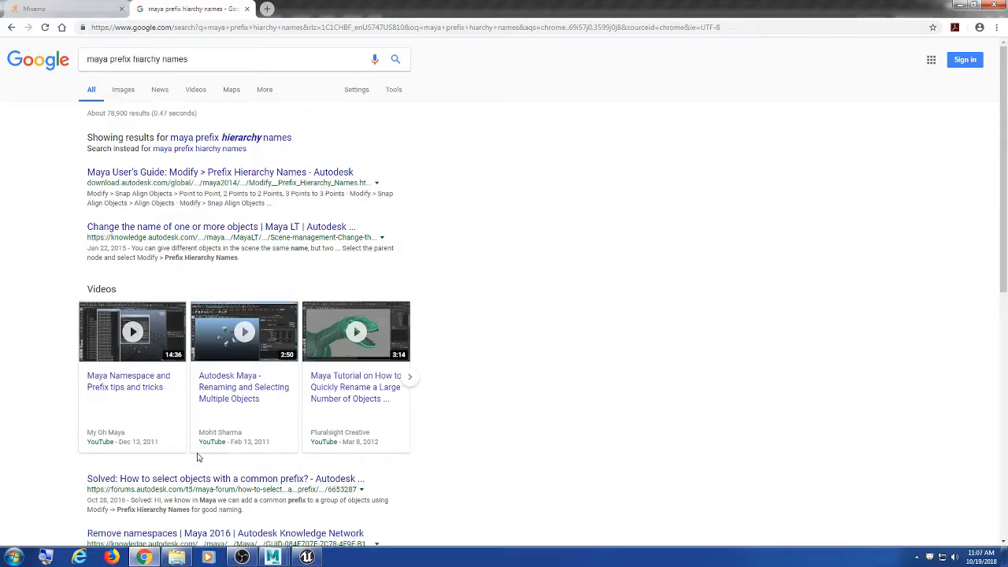
pyautogui.click(267, 139)
pyautogui.click(220, 139)
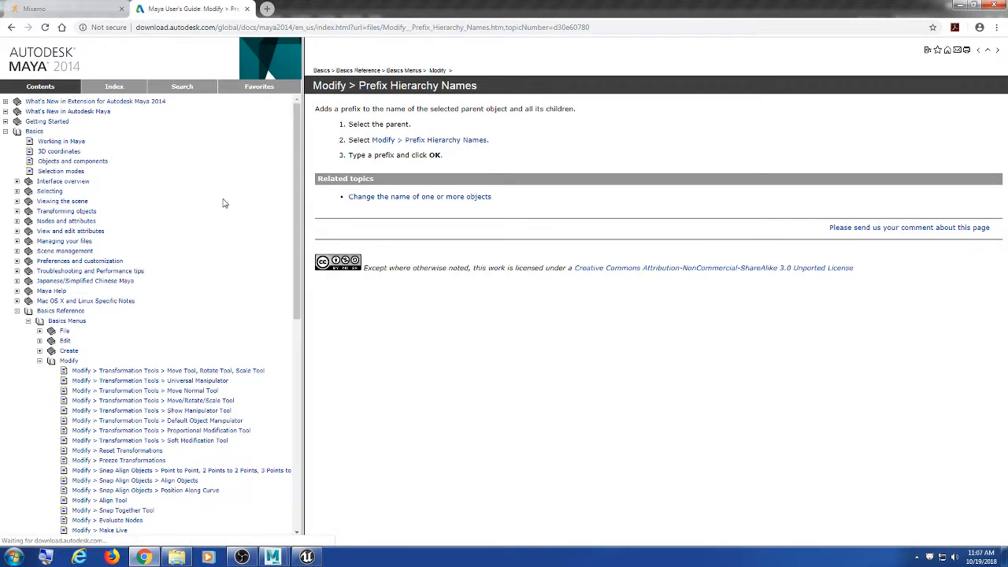
pyautogui.click(429, 197)
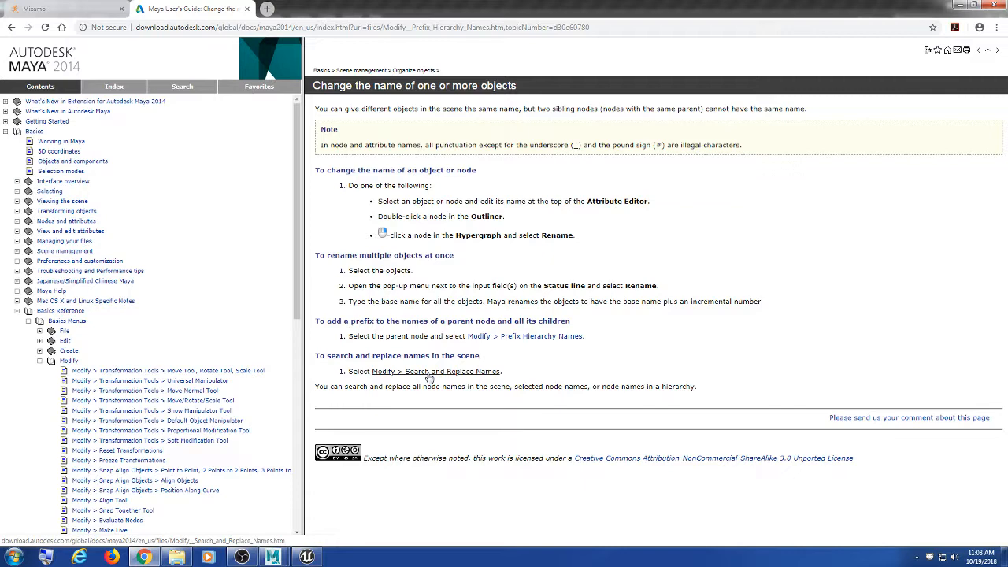
pyautogui.click(959, 6)
pyautogui.click(420, 246)
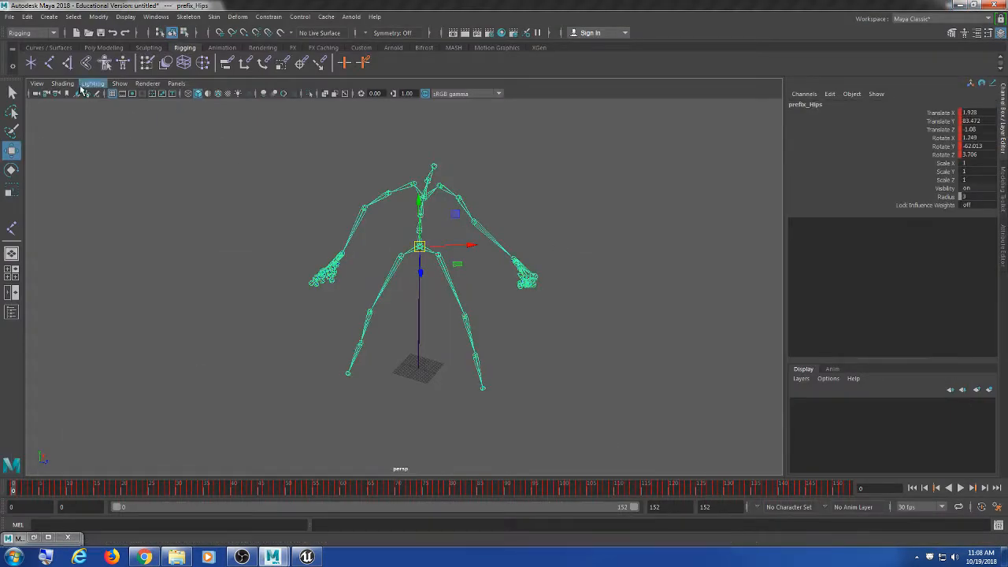
# Step: Select the prefix_root joint and open the Search and Replace Names options
pyautogui.click(98, 16)
pyautogui.click(142, 144)
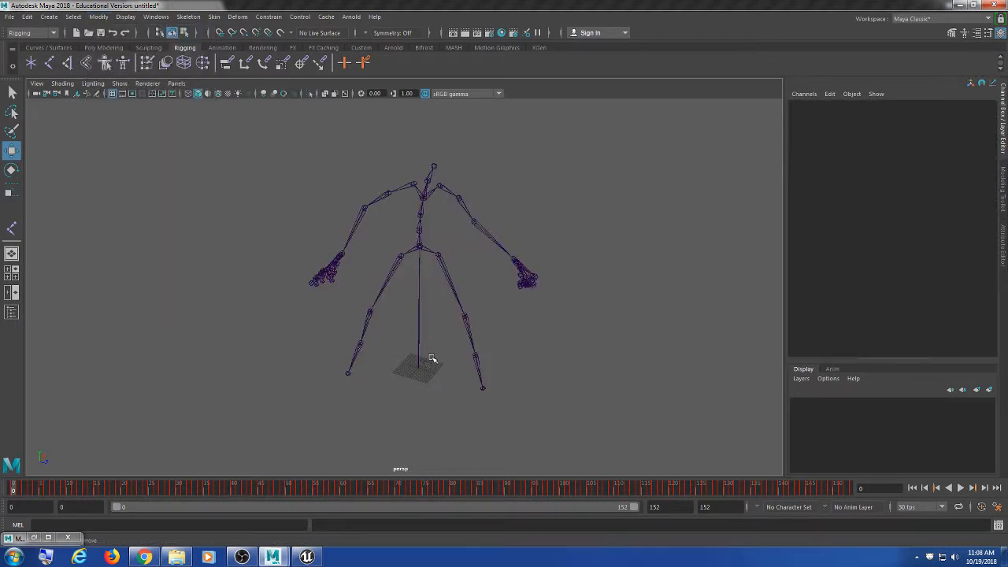
pyautogui.click(419, 369)
pyautogui.click(500, 305)
pyautogui.click(420, 366)
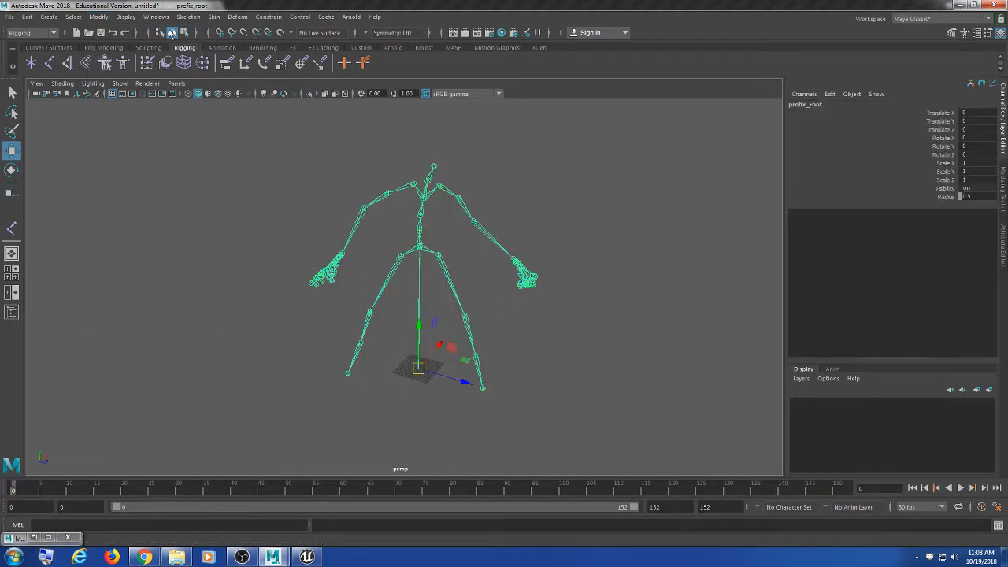
pyautogui.click(125, 16)
pyautogui.moveTo(98, 16)
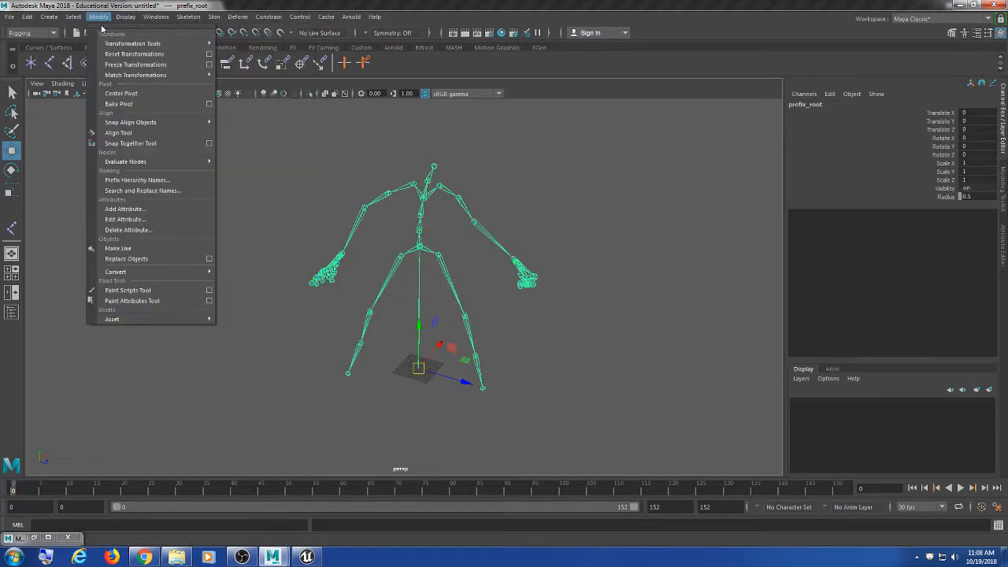
pyautogui.click(150, 191)
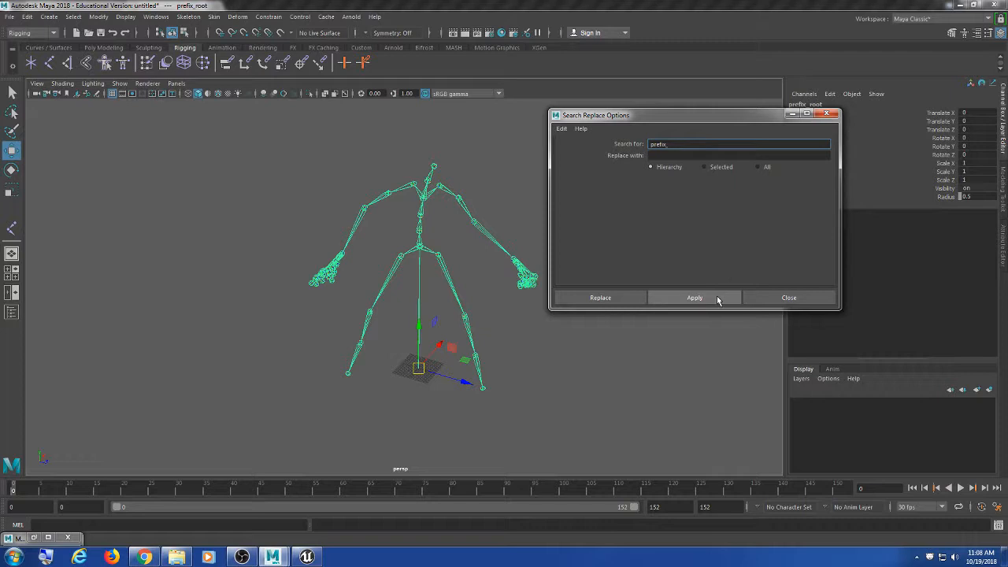
# Step: Apply a search for prefix_ across the hierarchy, then rework the replacement text field
pyautogui.click(717, 298)
pyautogui.click(678, 155)
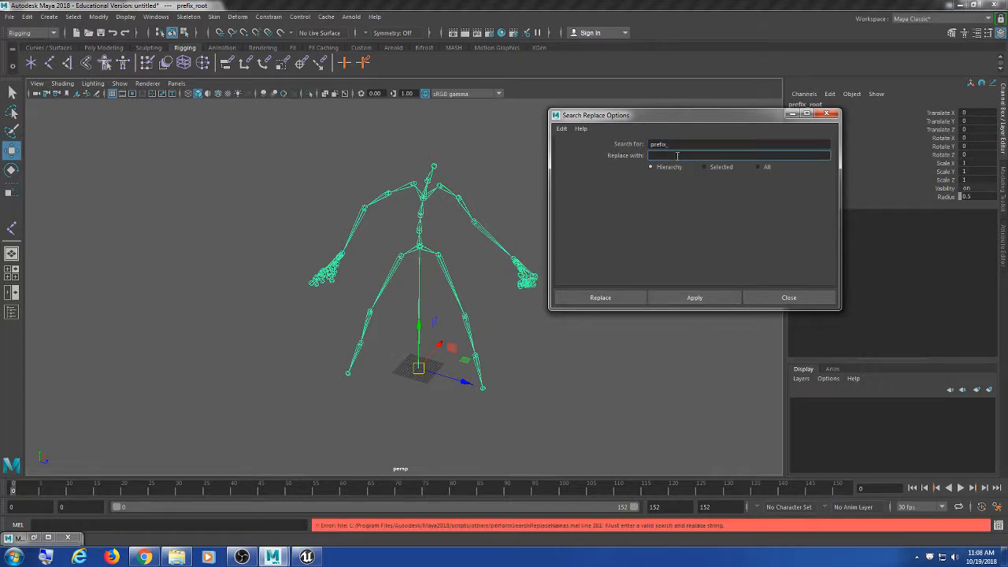
pyautogui.click(694, 297)
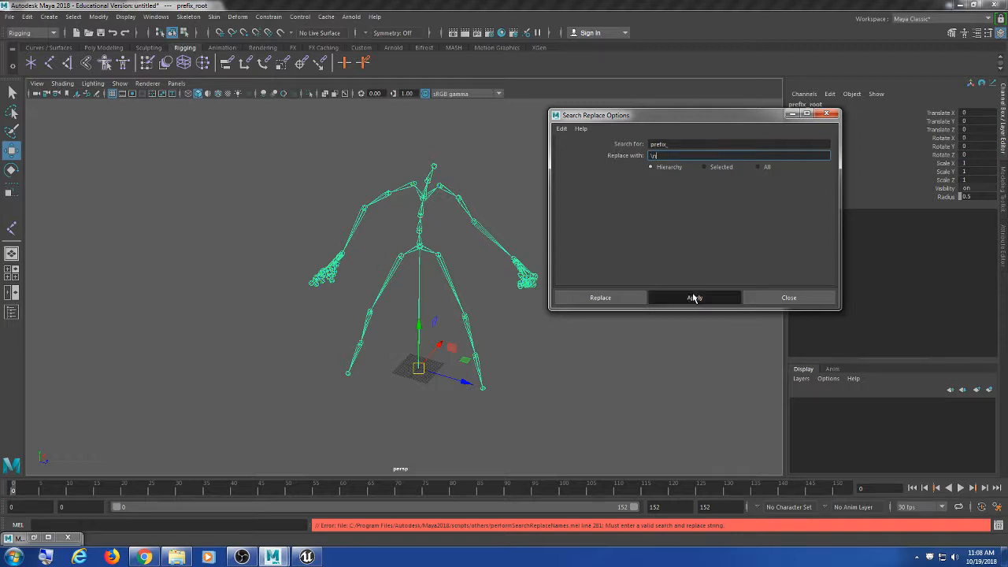
pyautogui.keyDown('alt'); pyautogui.moveTo(441, 233); pyautogui.dragTo(403, 227, button='middle'); pyautogui.keyUp('alt')
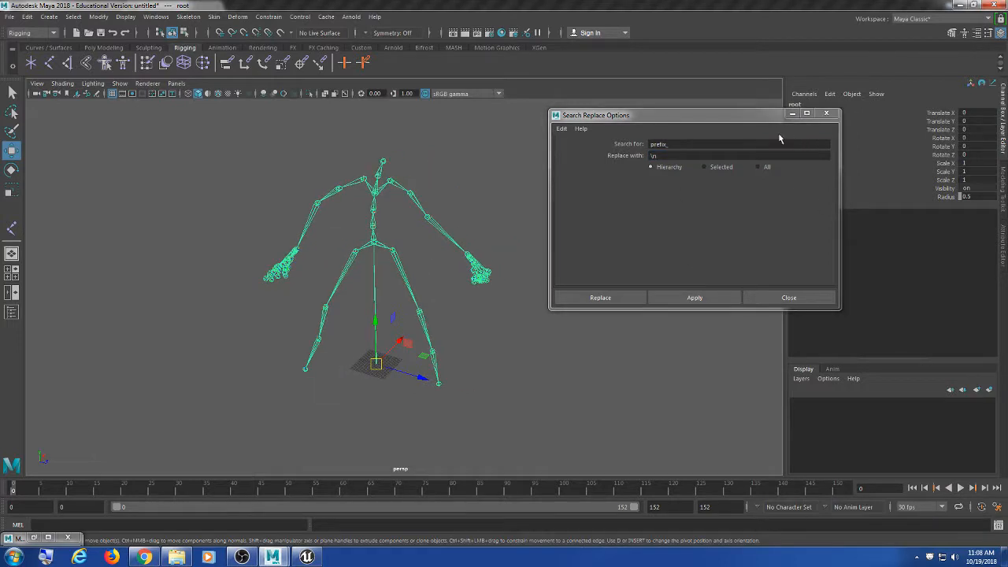
pyautogui.moveTo(742, 118); pyautogui.dragTo(712, 188)
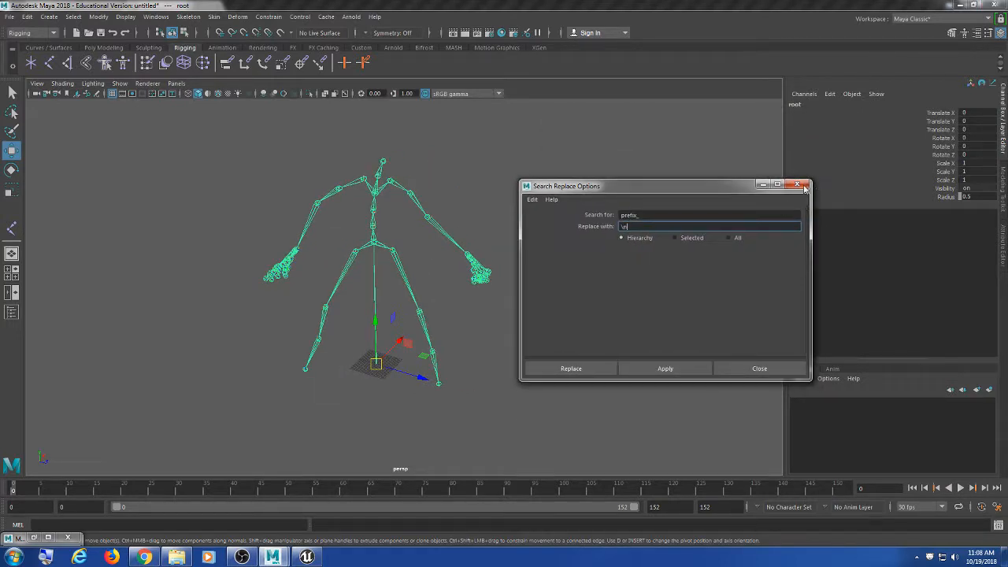
pyautogui.click(99, 16)
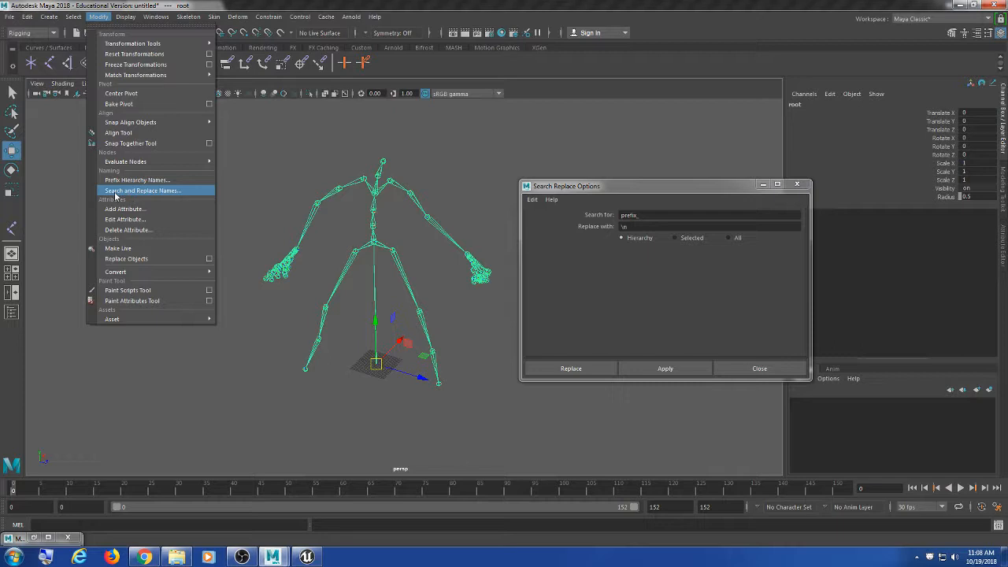
pyautogui.click(646, 190)
pyautogui.moveTo(648, 190)
pyautogui.mouseDown()
pyautogui.moveTo(660, 163)
pyautogui.moveTo(647, 193)
pyautogui.mouseUp()
pyautogui.click(679, 205)
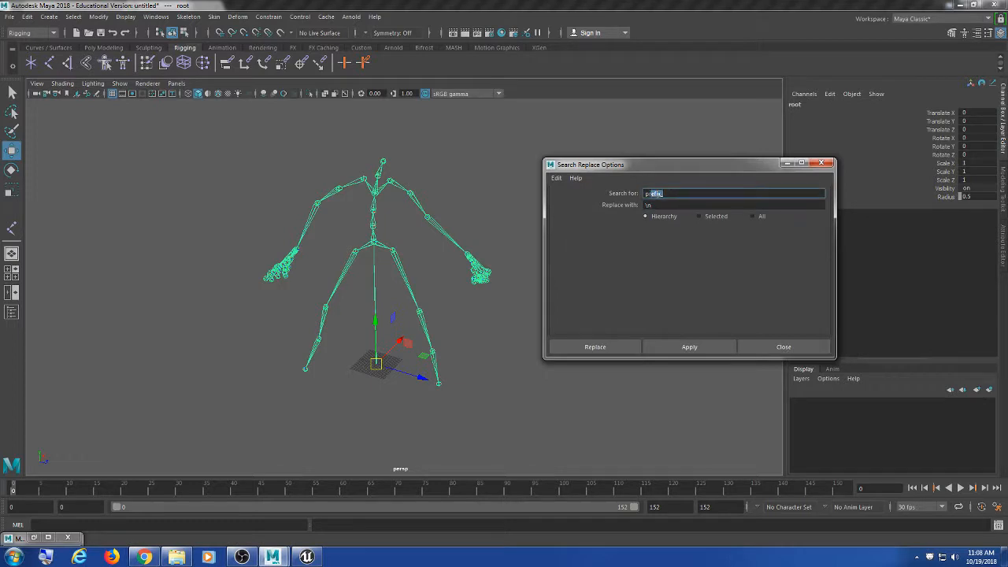
pyautogui.click(688, 196)
pyautogui.click(681, 206)
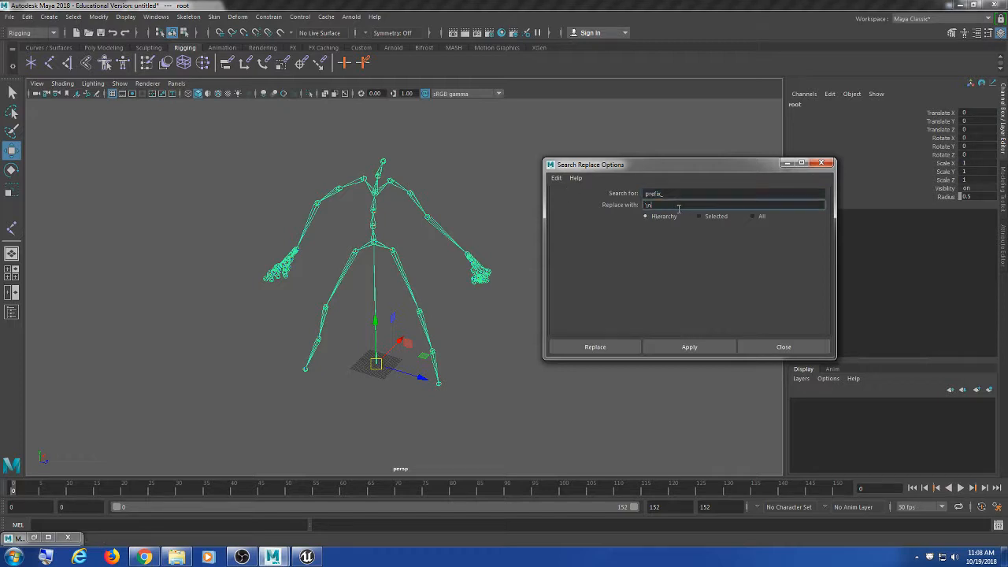
pyautogui.moveTo(654, 206); pyautogui.dragTo(604, 208)
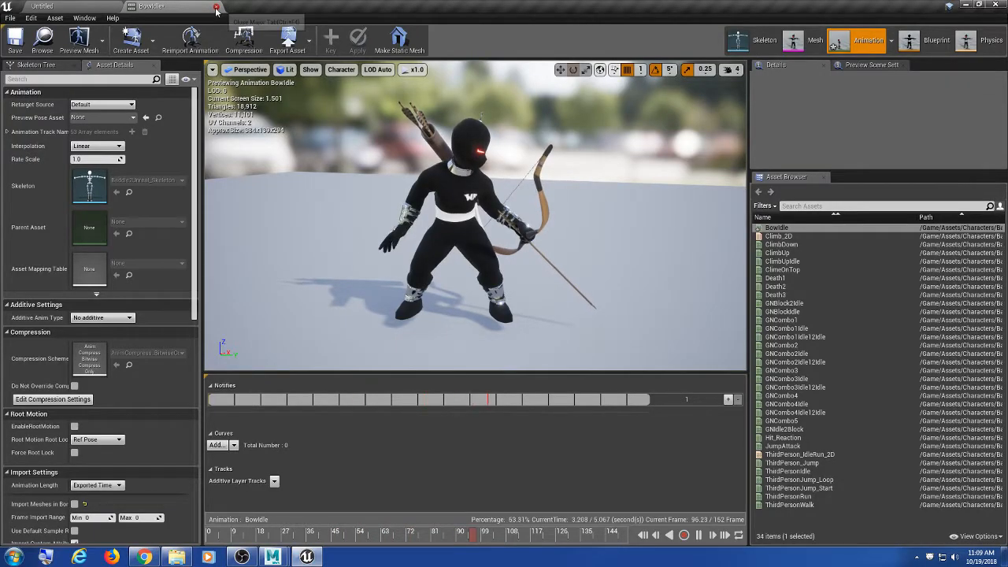
# Step: Reimport BowIdle from its FBX source and preview the updated bow pose
pyautogui.click(219, 5)
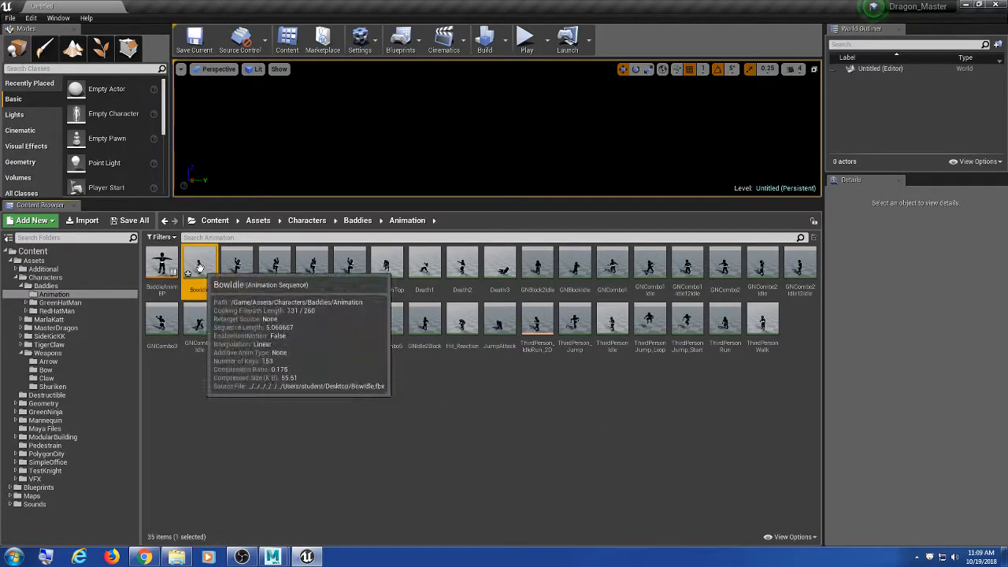
pyautogui.rightClick(199, 262)
pyautogui.click(233, 298)
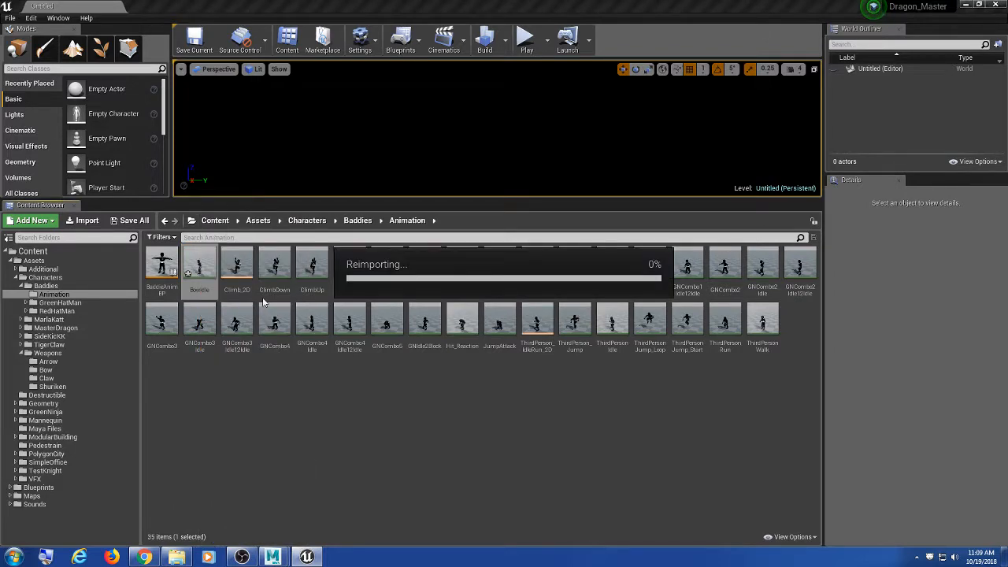
pyautogui.doubleClick(198, 268)
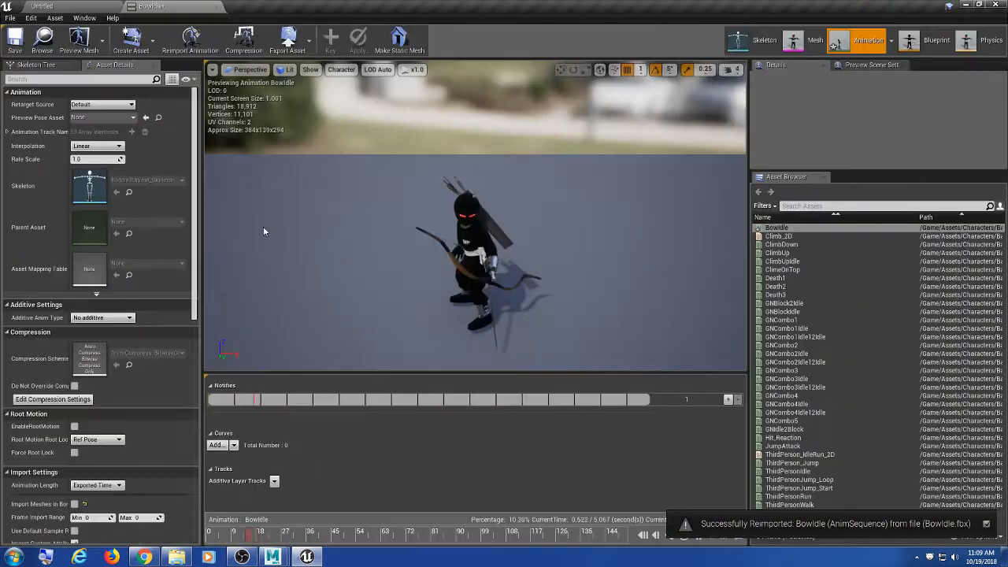
pyautogui.keyDown('alt'); pyautogui.moveTo(441, 276); pyautogui.dragTo(408, 292); pyautogui.keyUp('alt')
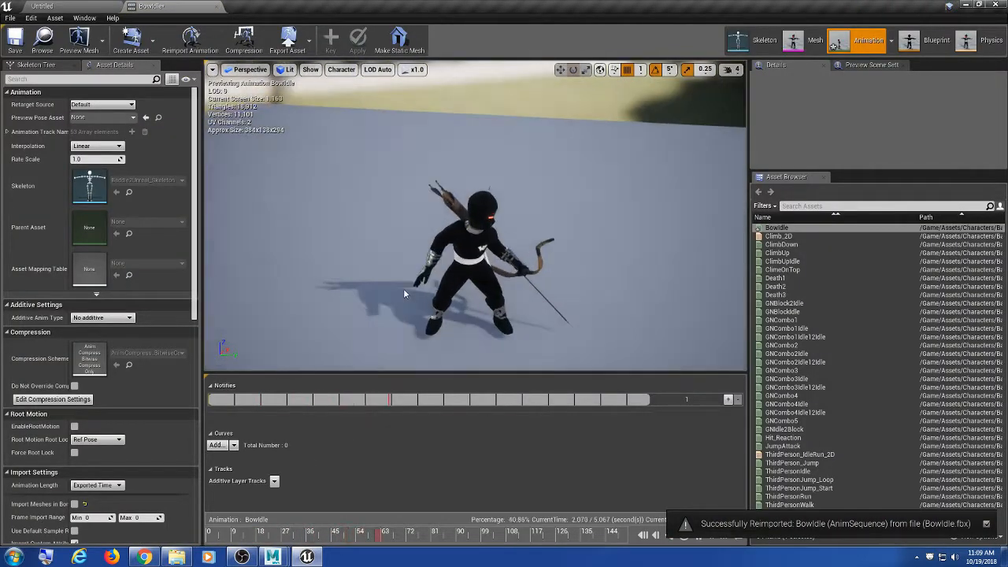
pyautogui.click(216, 6)
# Step: Begin importing the BowIdle FBX into the Animation folder, then cancel the import
pyautogui.click(342, 393)
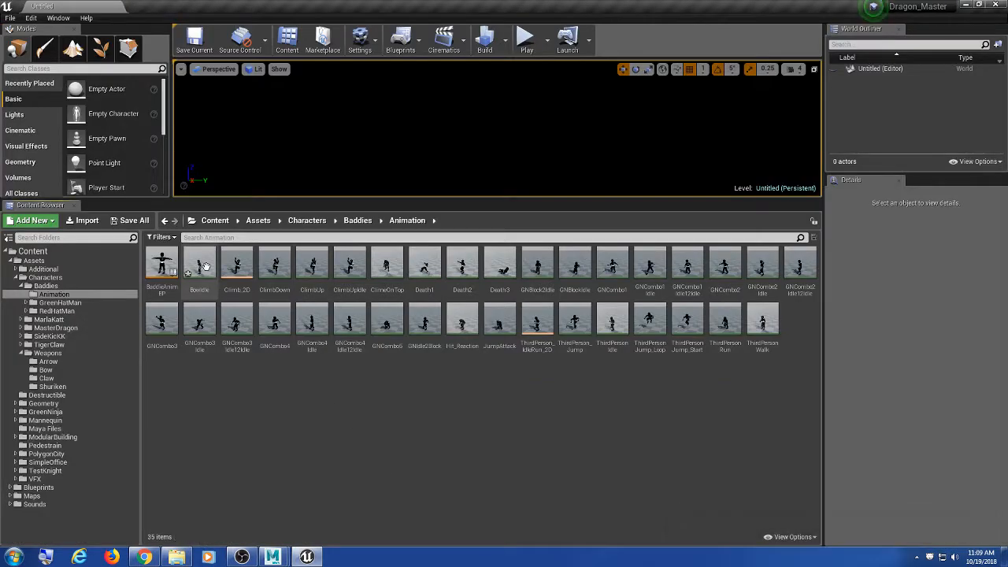
pyautogui.click(85, 221)
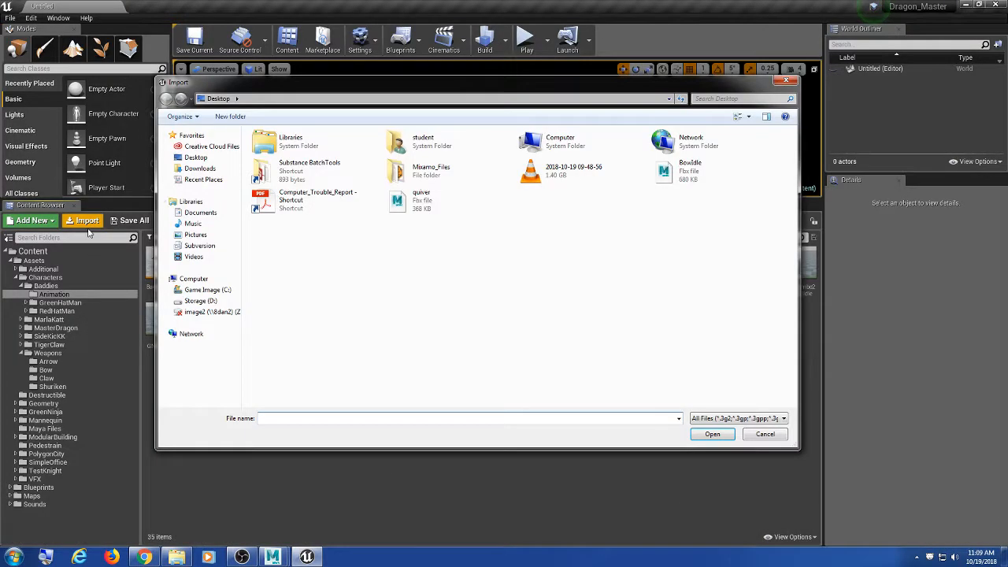
pyautogui.click(747, 176)
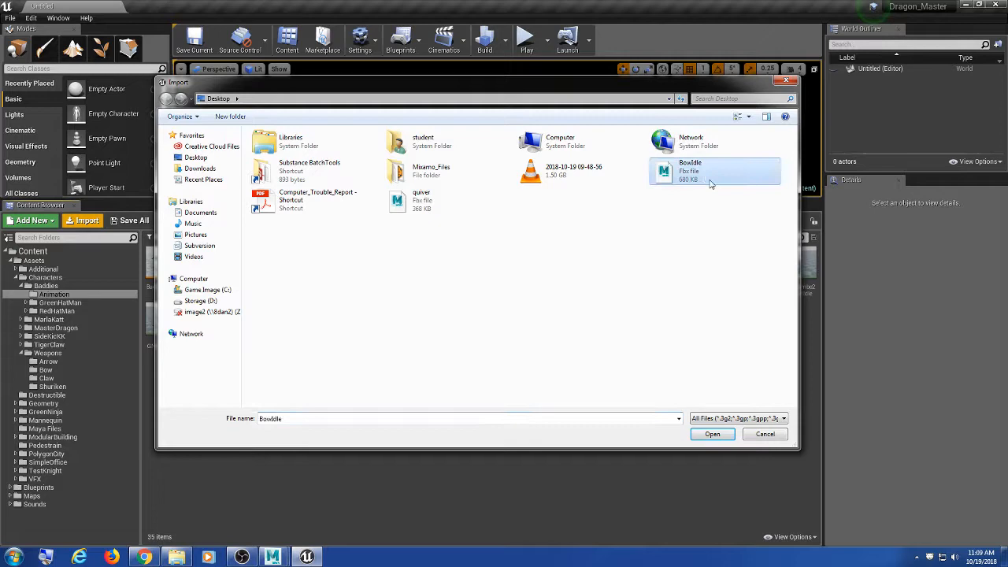
pyautogui.click(764, 434)
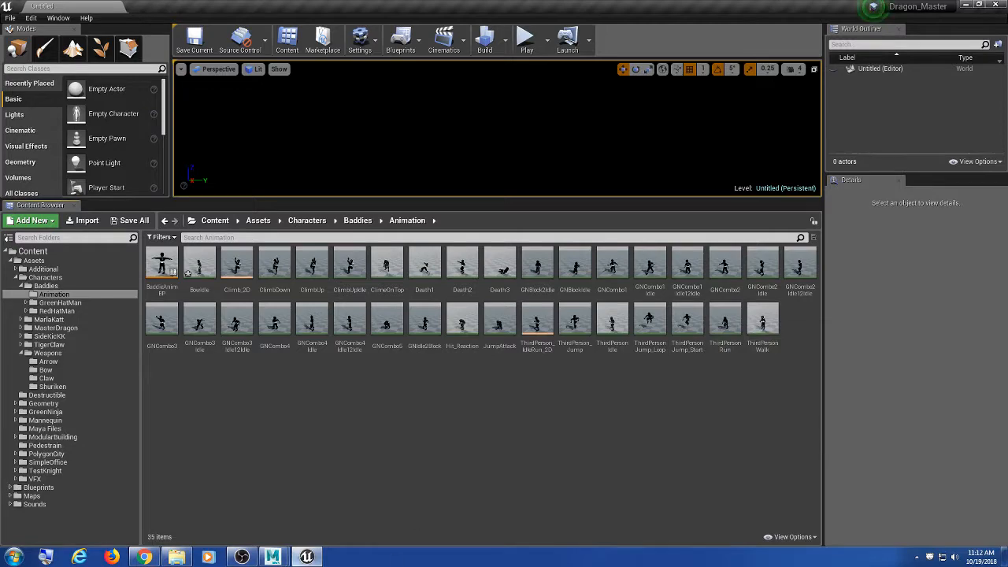
# Step: Open BowIdle and orbit the preview around the ninja holding the bow and quiver
pyautogui.click(273, 557)
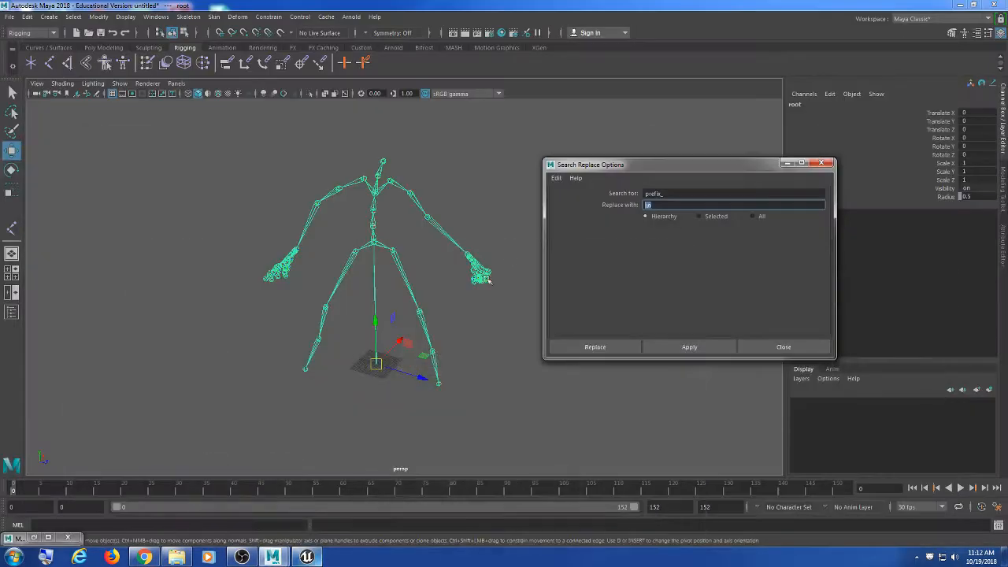
pyautogui.click(307, 557)
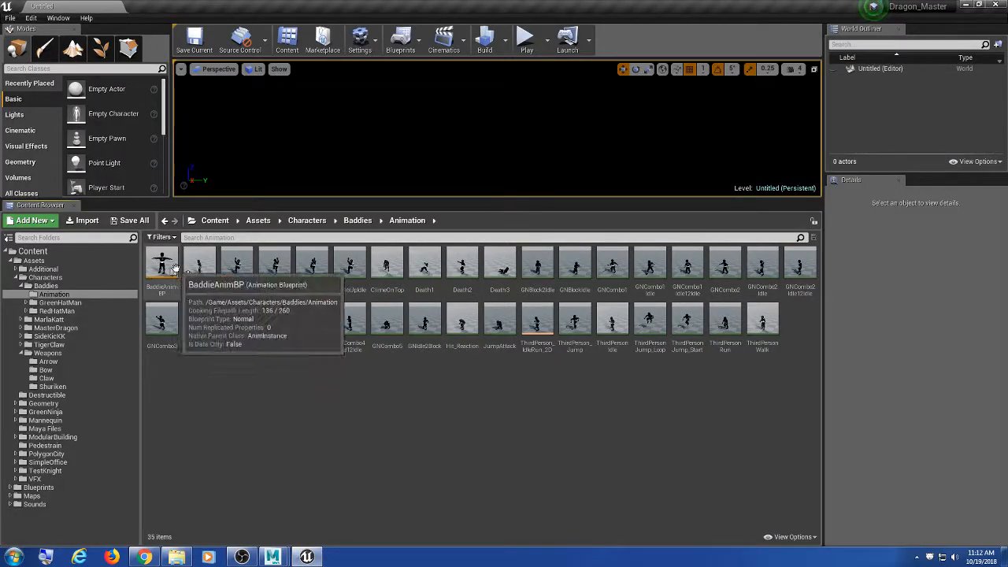
pyautogui.doubleClick(199, 263)
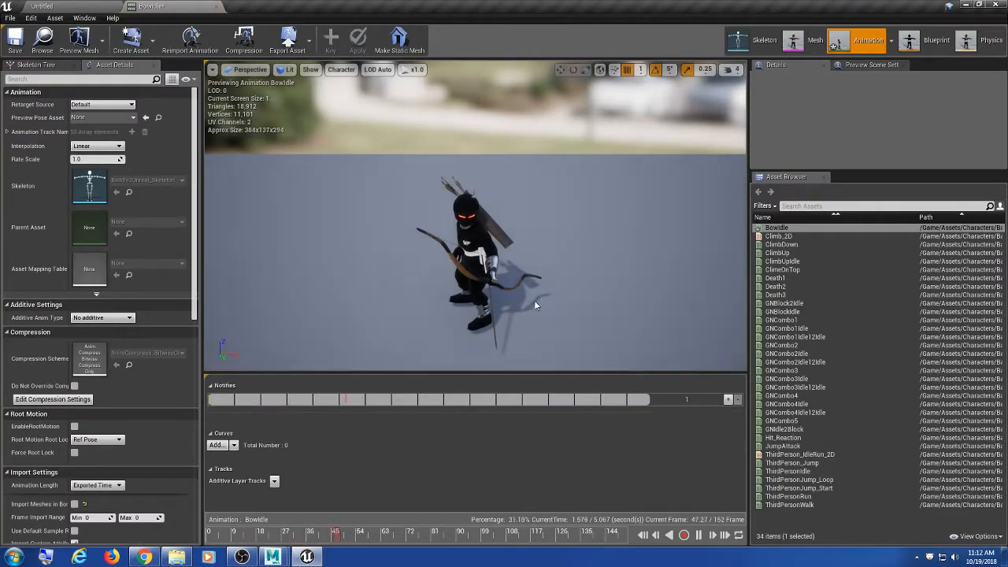
pyautogui.keyDown('alt'); pyautogui.moveTo(538, 303); pyautogui.dragTo(569, 291); pyautogui.keyUp('alt')
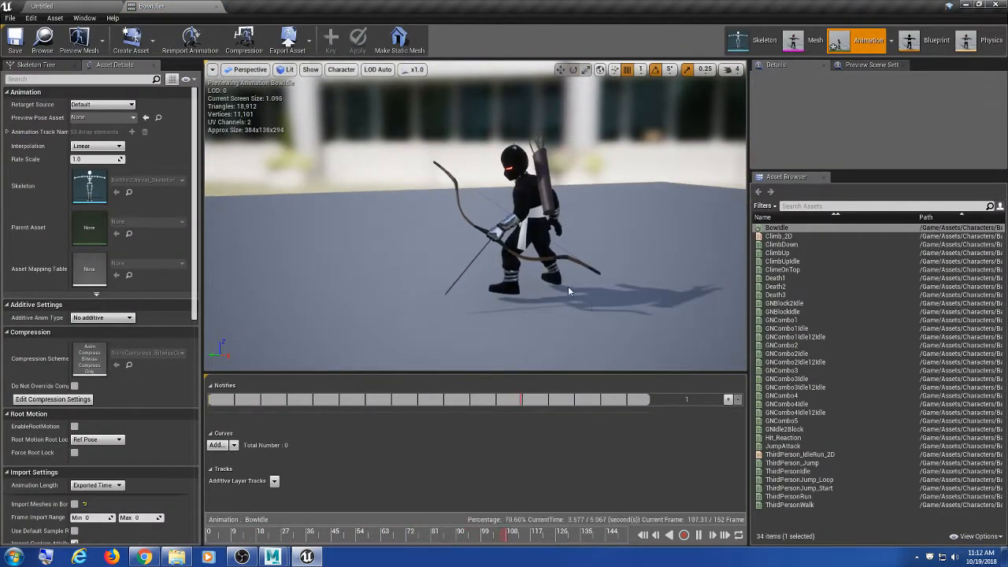
pyautogui.keyDown('alt'); pyautogui.moveTo(570, 291); pyautogui.dragTo(622, 300, button='right'); pyautogui.keyUp('alt')
pyautogui.keyDown('alt'); pyautogui.moveTo(473, 276); pyautogui.dragTo(386, 236); pyautogui.keyUp('alt')
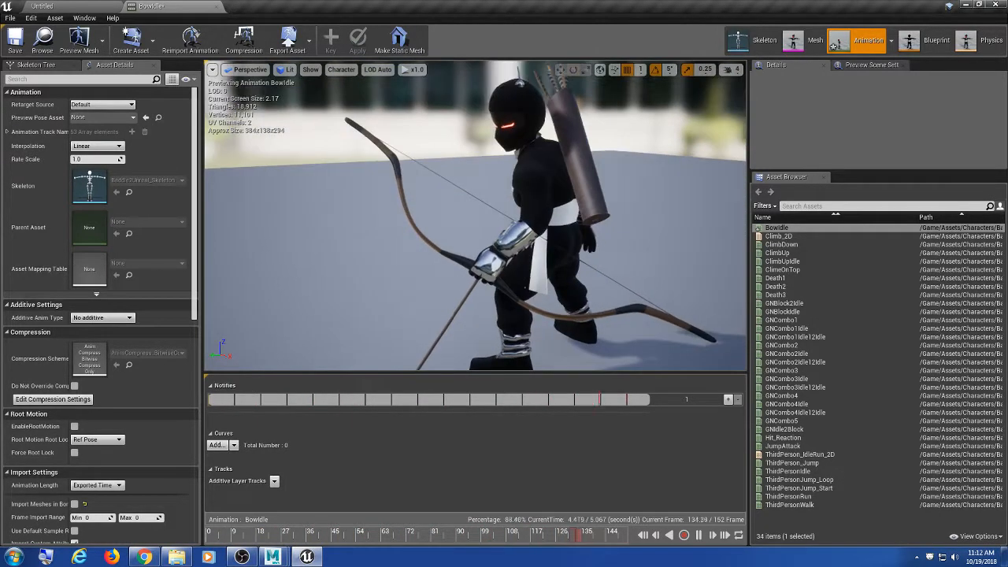
pyautogui.click(42, 6)
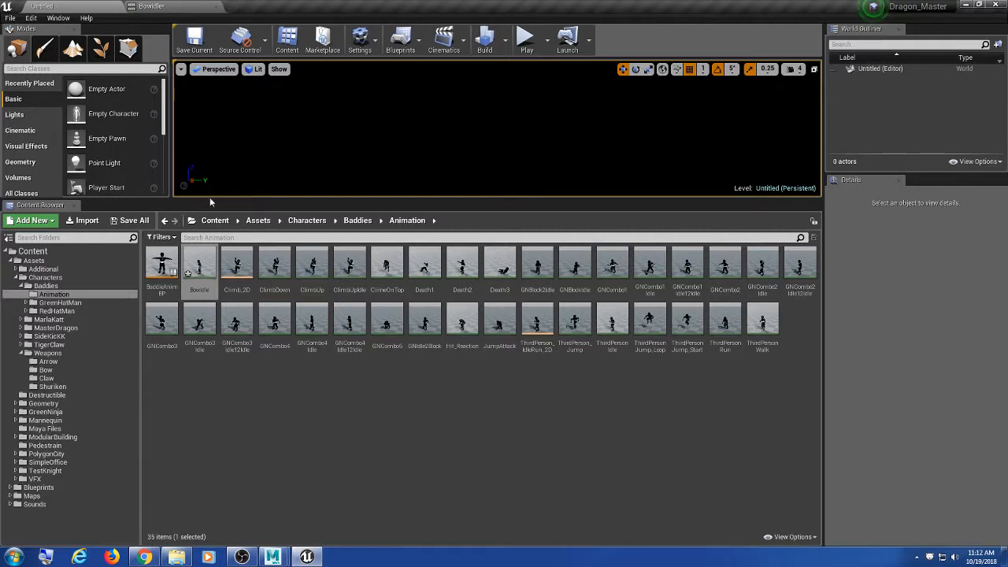
# Step: Browse the Maps folders to Tutorial and open the Tutorial map
pyautogui.moveTo(210, 197); pyautogui.dragTo(210, 177)
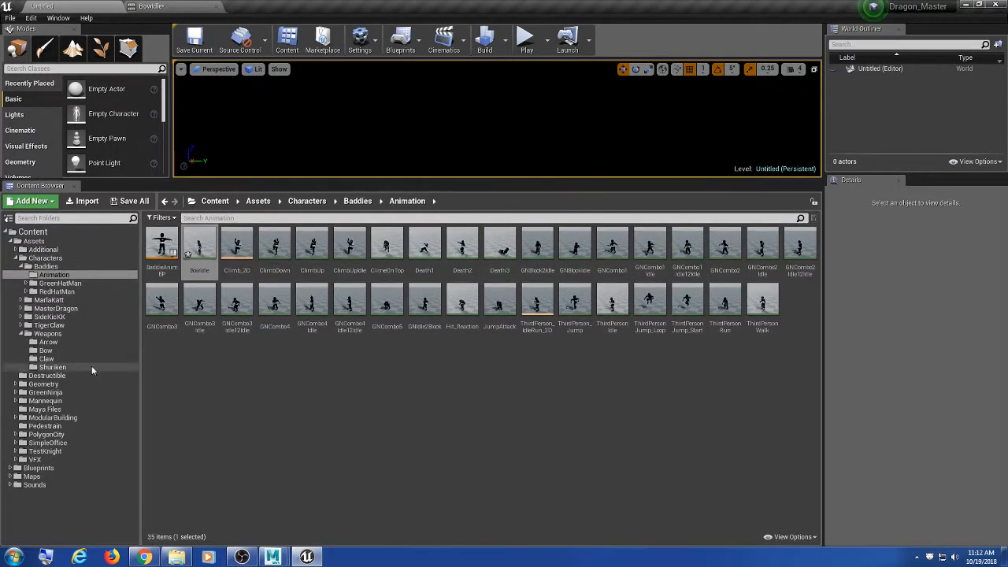
pyautogui.doubleClick(48, 477)
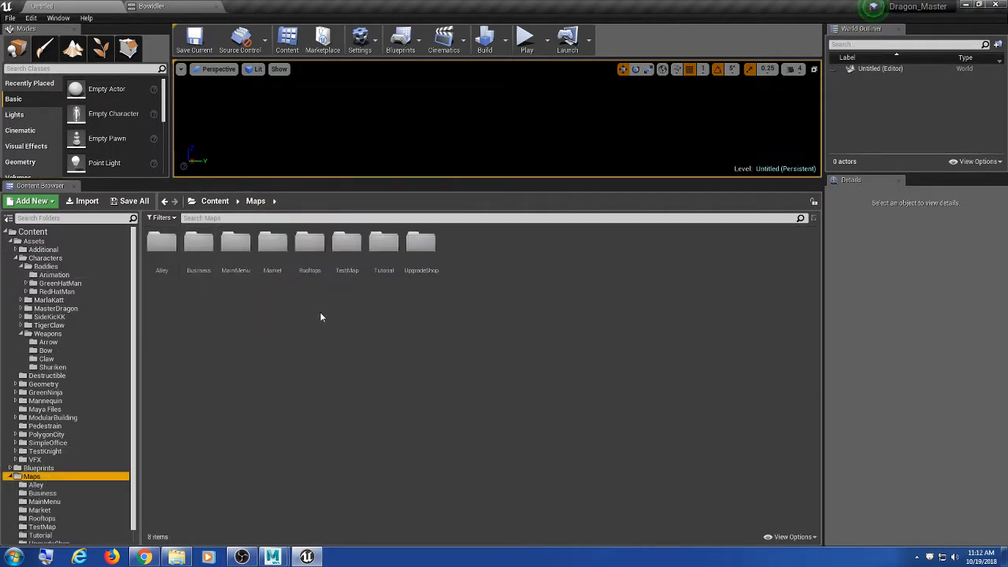
pyautogui.doubleClick(346, 246)
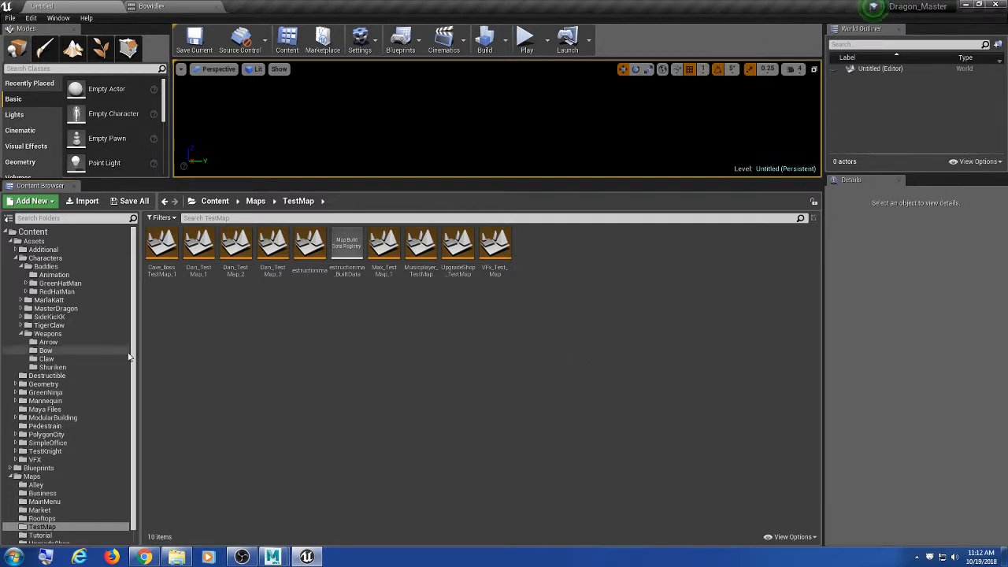
pyautogui.moveTo(135, 353); pyautogui.dragTo(140, 412)
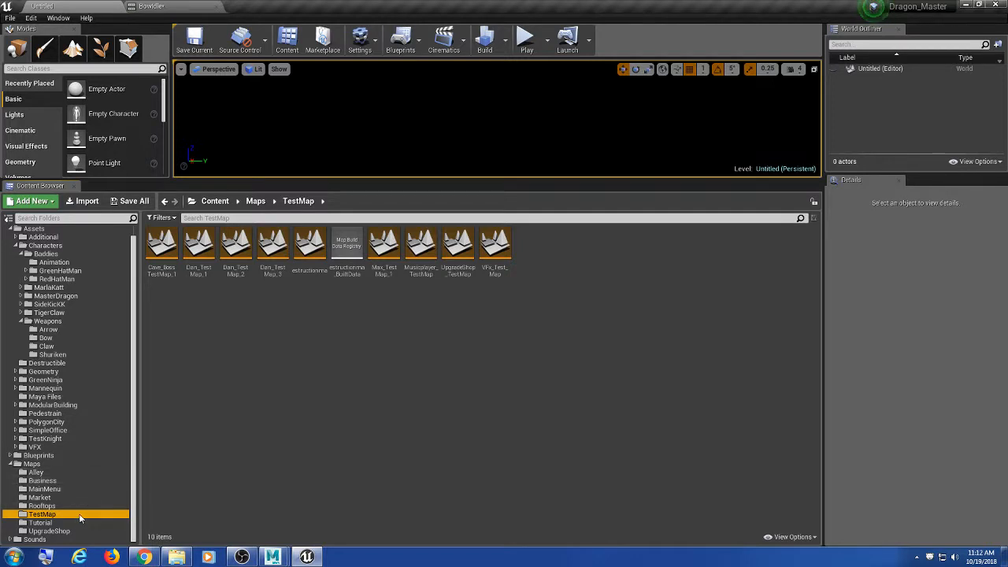
pyautogui.click(41, 523)
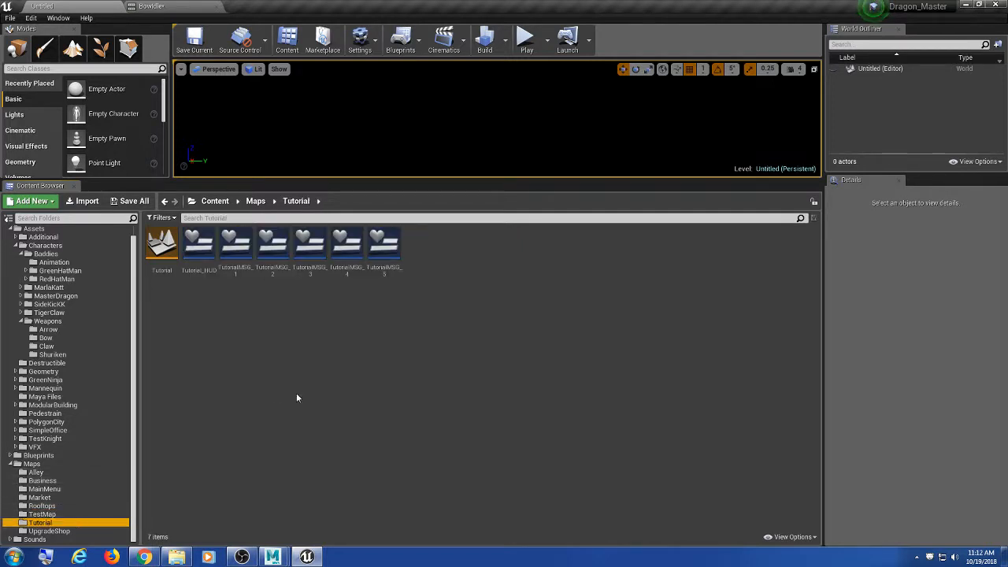
pyautogui.doubleClick(161, 246)
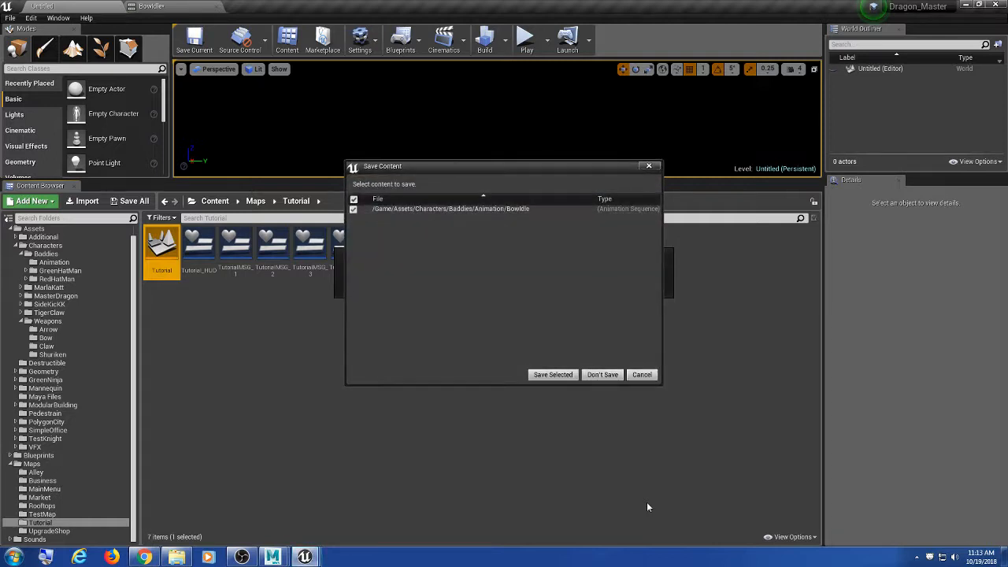
# Step: Save the Bowidle animation, close the Message Log, and enlarge the level viewport
pyautogui.click(568, 377)
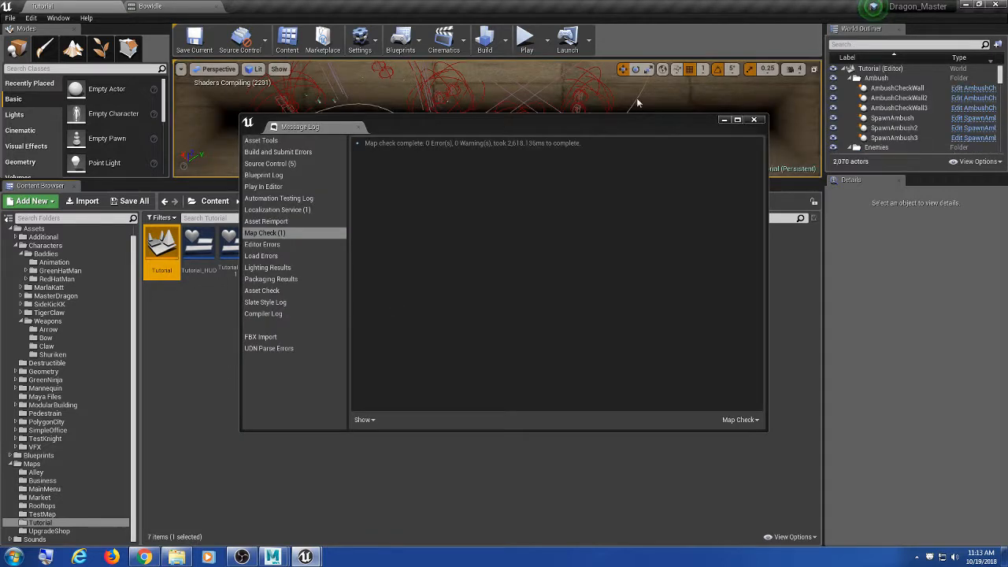
pyautogui.click(756, 119)
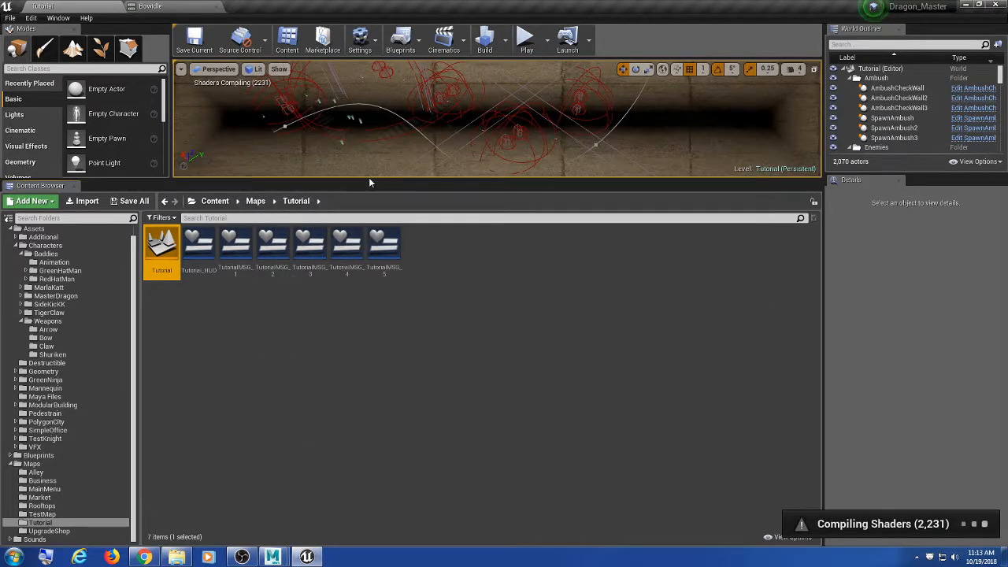
pyautogui.moveTo(368, 179); pyautogui.dragTo(394, 374)
pyautogui.moveTo(528, 280); pyautogui.dragTo(535, 249, button='right')
# Step: Play the Tutorial level in F11 full-window mode, stop it, exit full-window, and replay
pyautogui.click(527, 40)
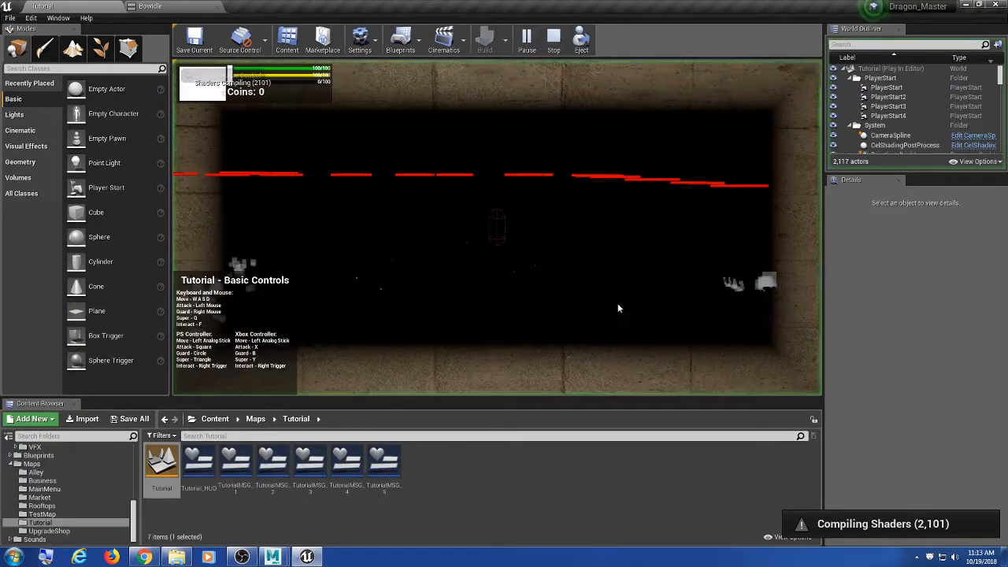
pyautogui.click(573, 310)
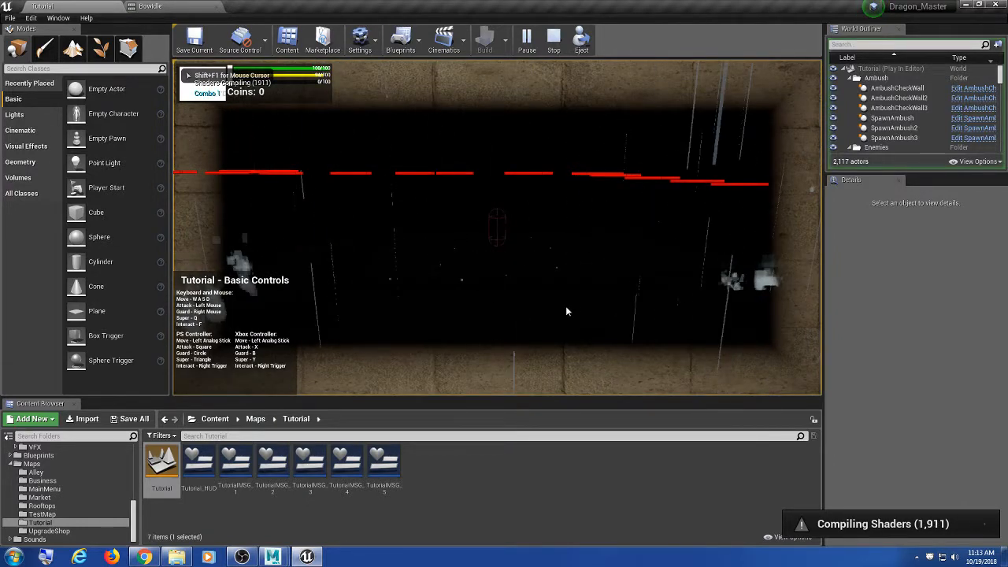
pyautogui.press('F11')
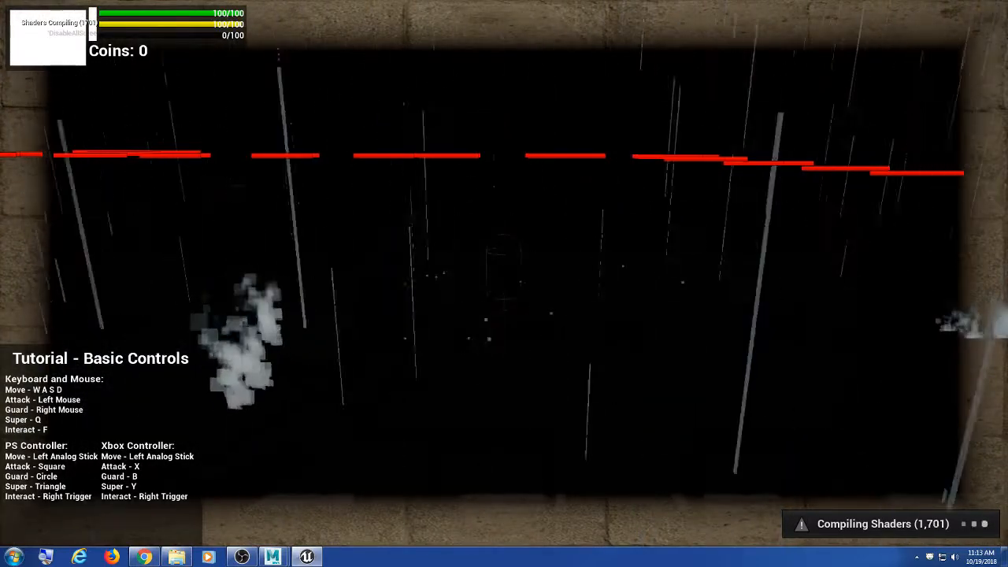
pyautogui.press('Escape')
pyautogui.press('F11')
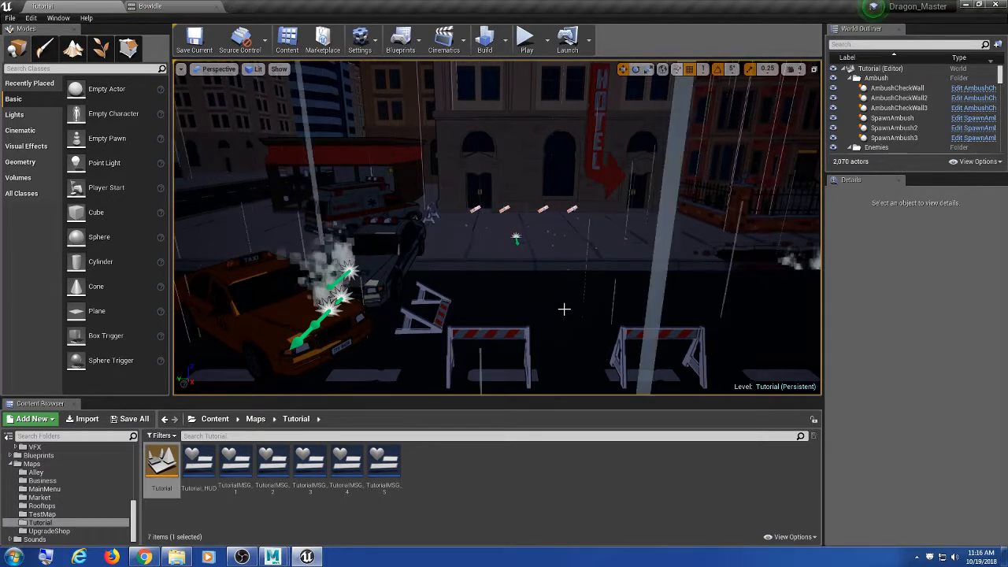
pyautogui.click(518, 44)
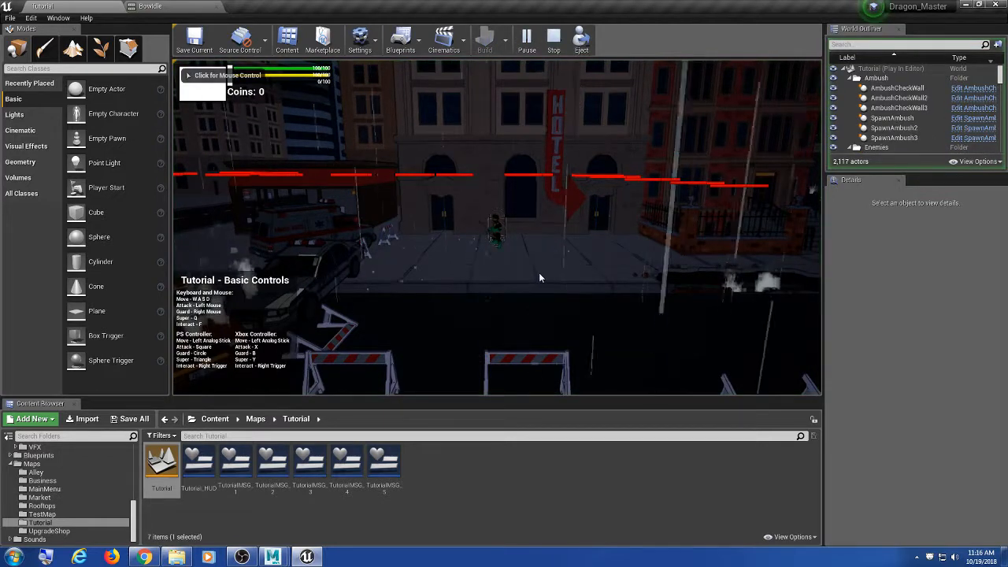
# Step: Capture the mouse in the running game and walk the character out along the street
pyautogui.click(539, 274)
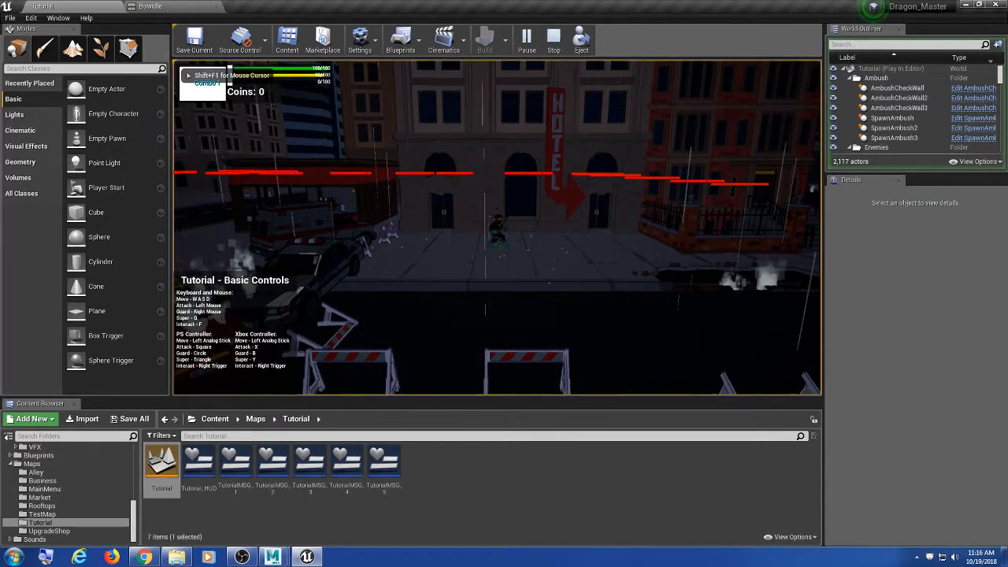
pyautogui.press('s')
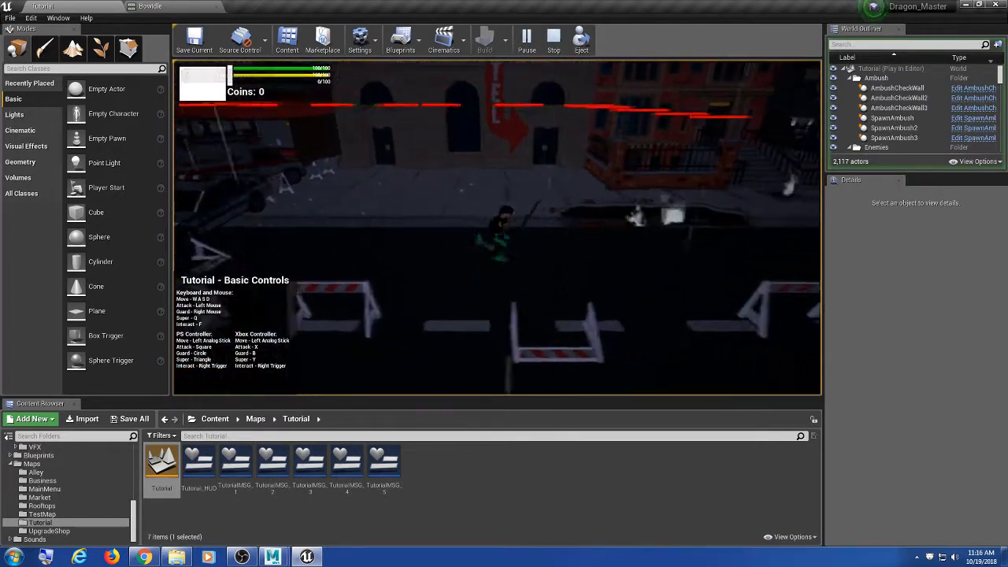
pyautogui.press('d')
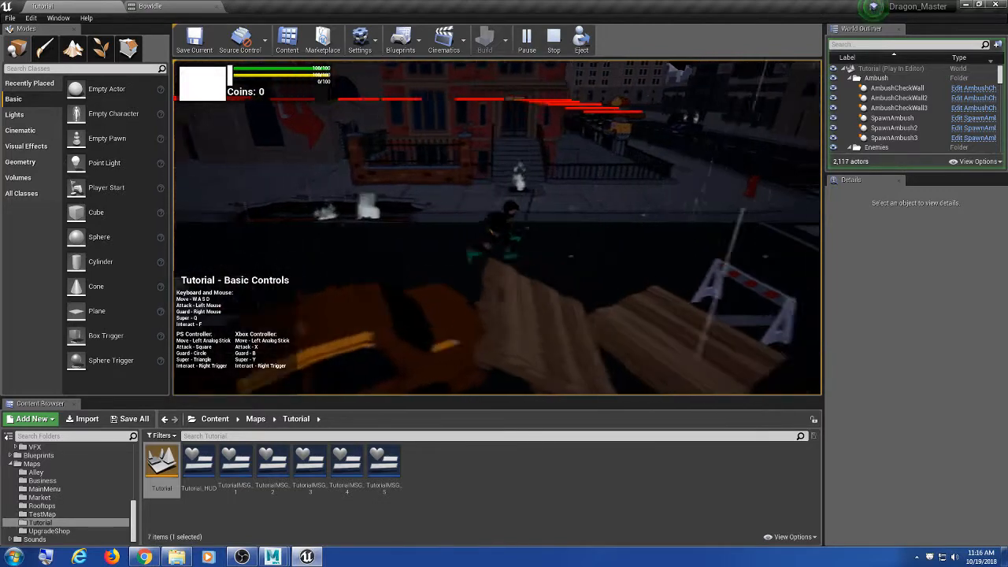
pyautogui.press('w')
pyautogui.press('s')
pyautogui.press('d')
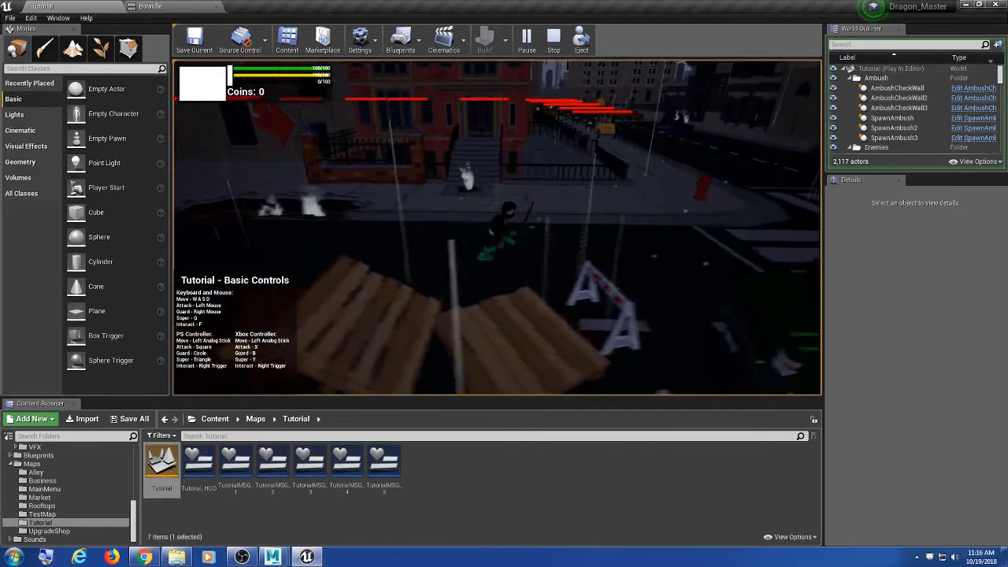
# Step: Reach the crosswalk while landing two attack combos
pyautogui.click(497, 228)
pyautogui.click(497, 227)
pyautogui.click(497, 228)
pyautogui.click(497, 228)
pyautogui.click(497, 228)
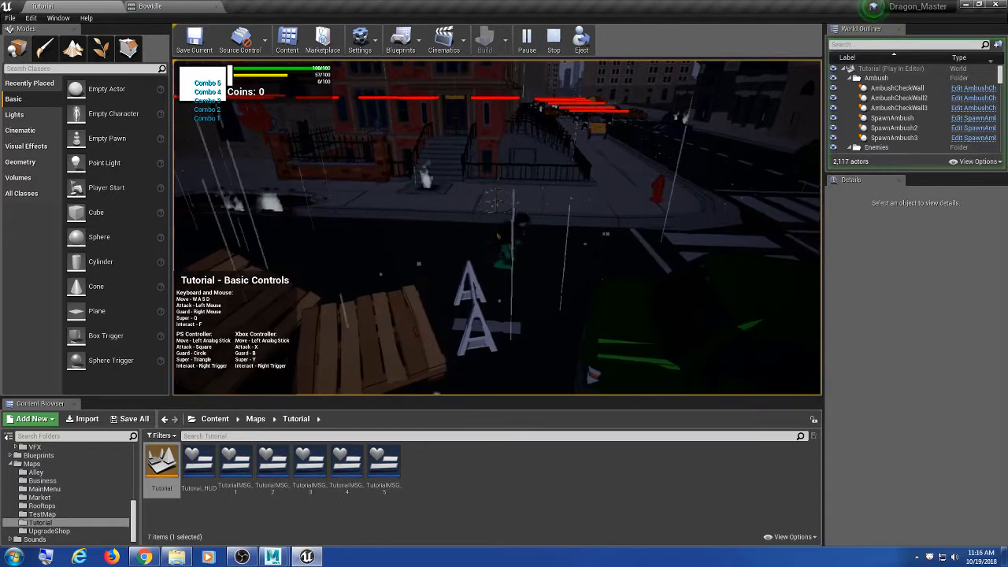
pyautogui.press('d')
pyautogui.click(497, 227)
pyautogui.click(497, 228)
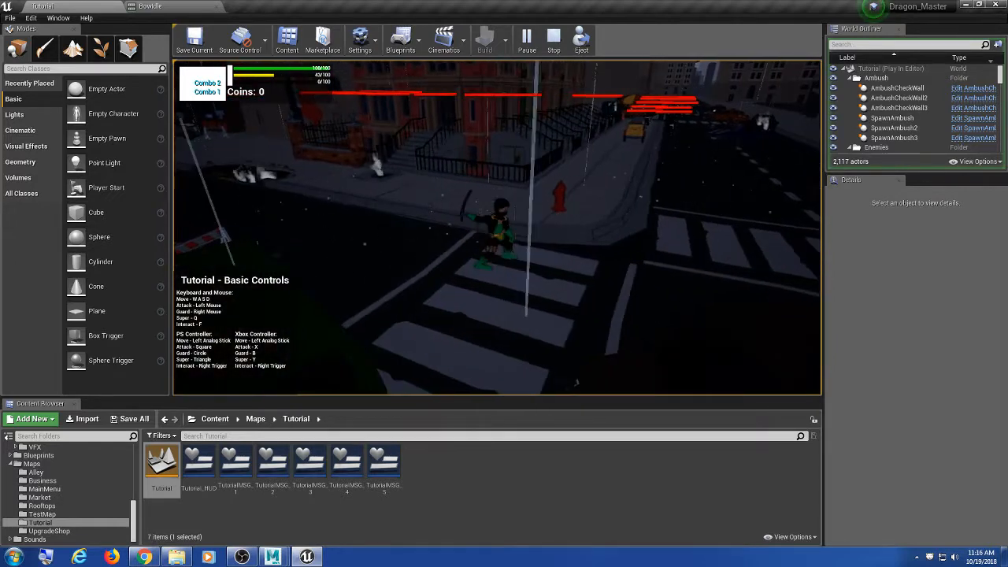
pyautogui.click(497, 228)
pyautogui.click(497, 228)
pyautogui.click(497, 227)
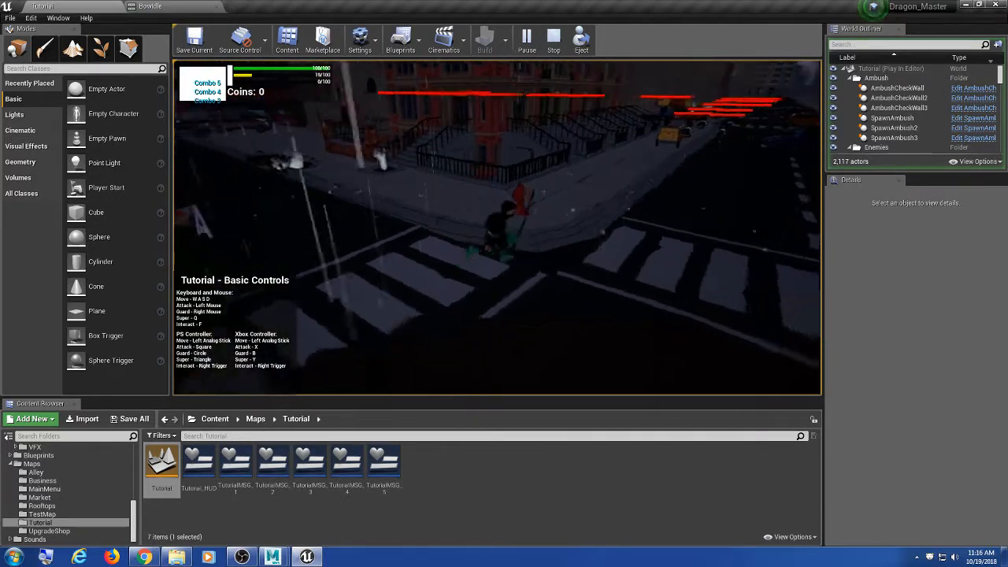
# Step: Fight past the food cart toward the cars, aerial attack, trigger health cheat, then stop play
pyautogui.press('d')
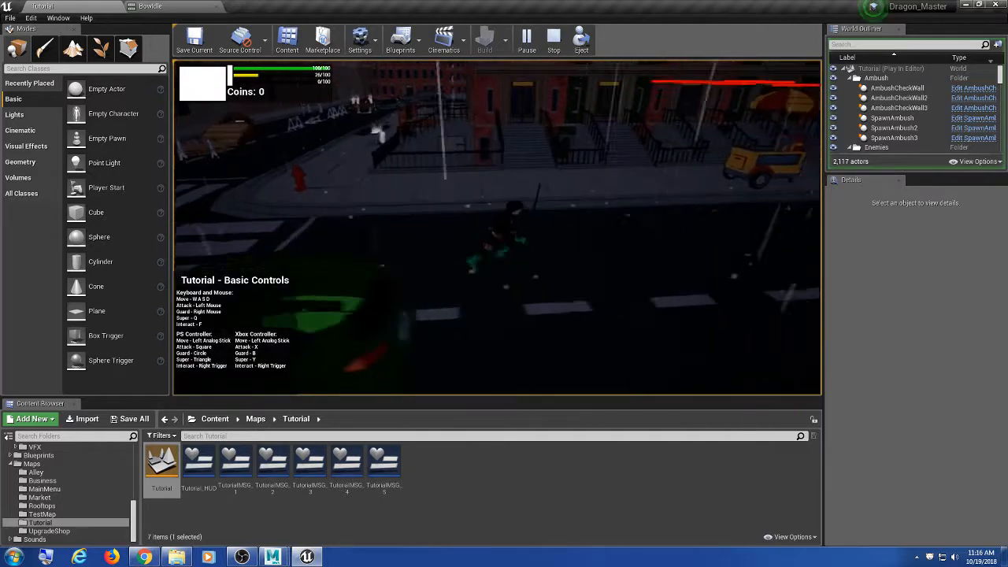
pyautogui.press('d')
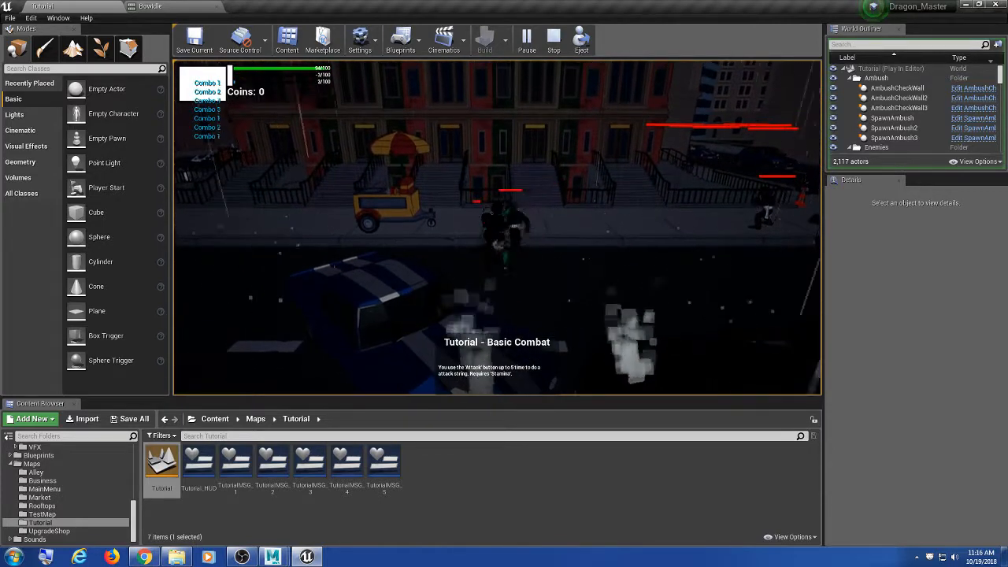
pyautogui.click(497, 227)
pyautogui.click(497, 228)
pyautogui.press('d')
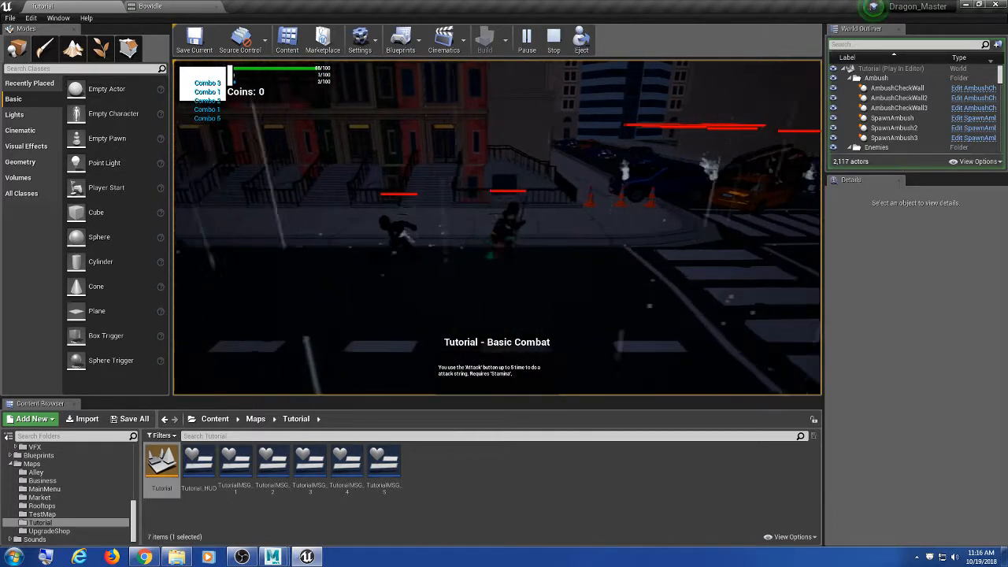
pyautogui.click(497, 227)
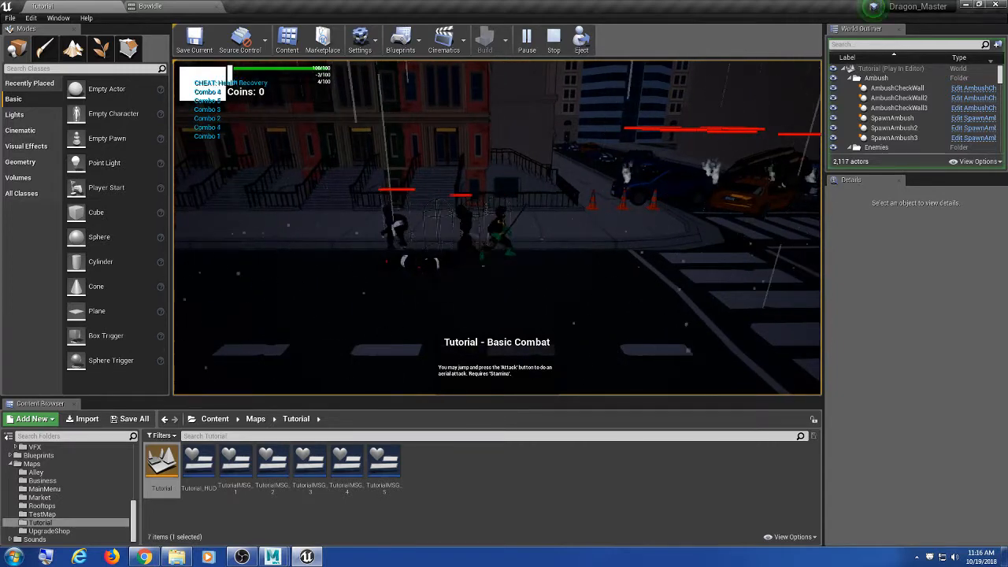
pyautogui.press('d')
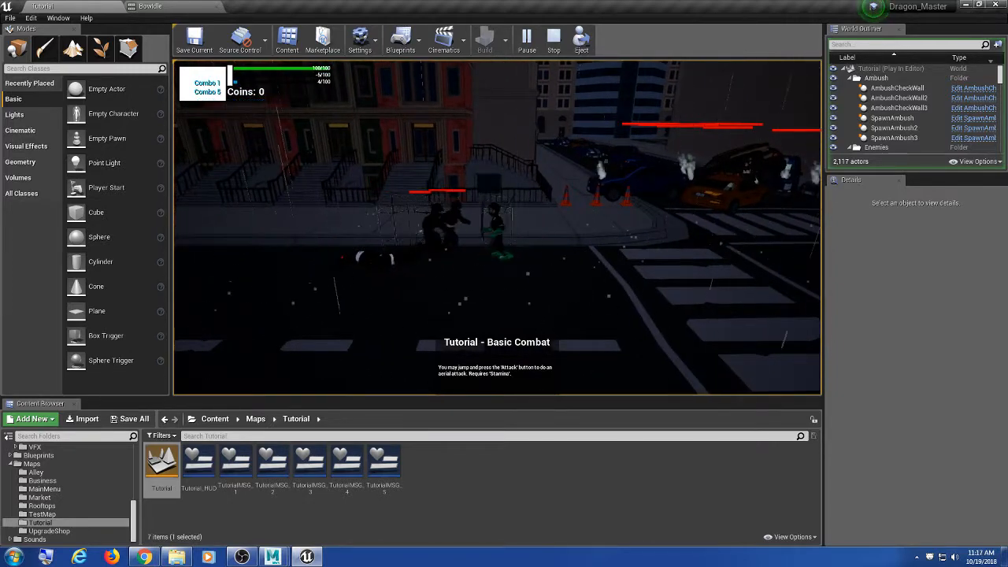
pyautogui.press('a')
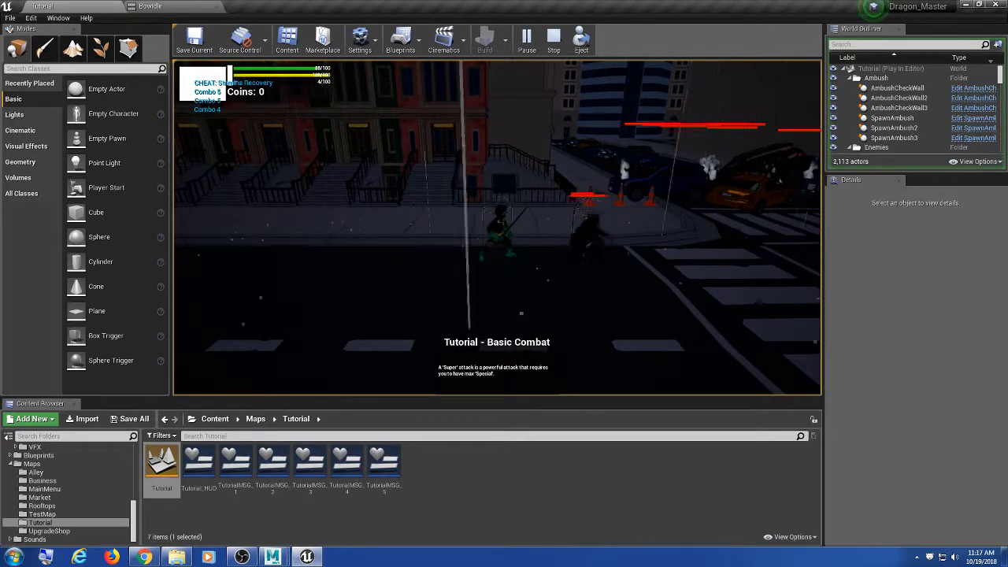
pyautogui.press('d')
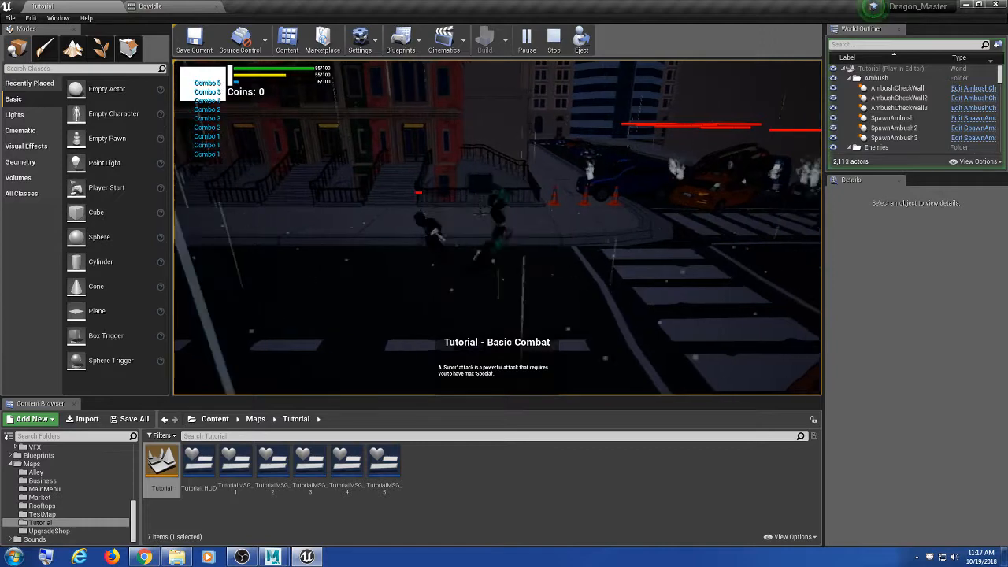
pyautogui.press('w')
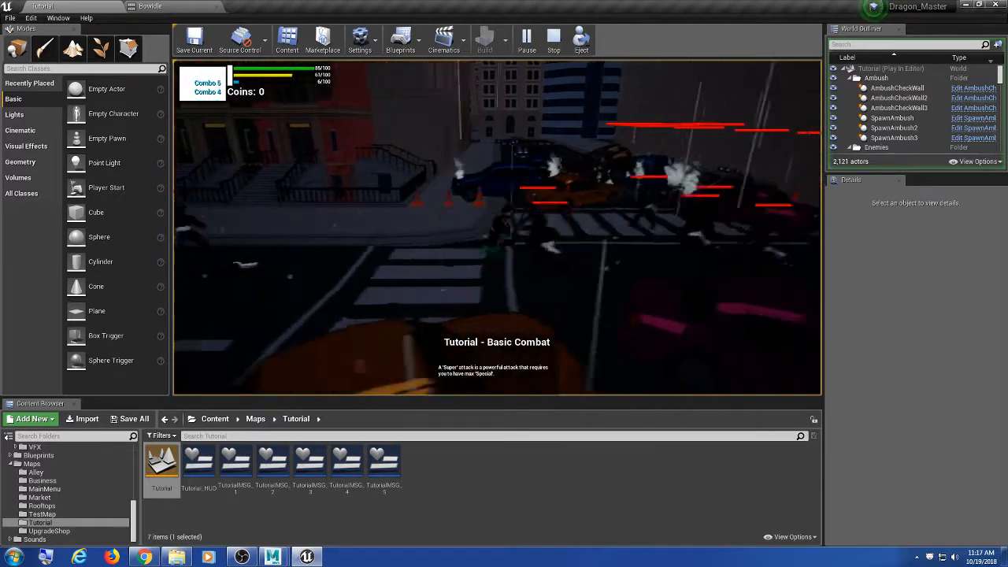
pyautogui.press('space')
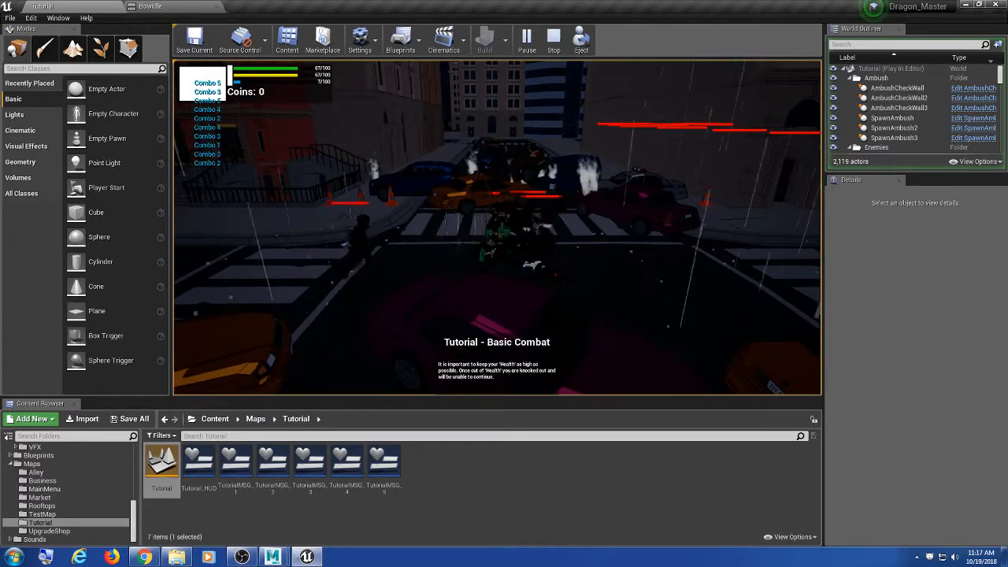
pyautogui.press('h')
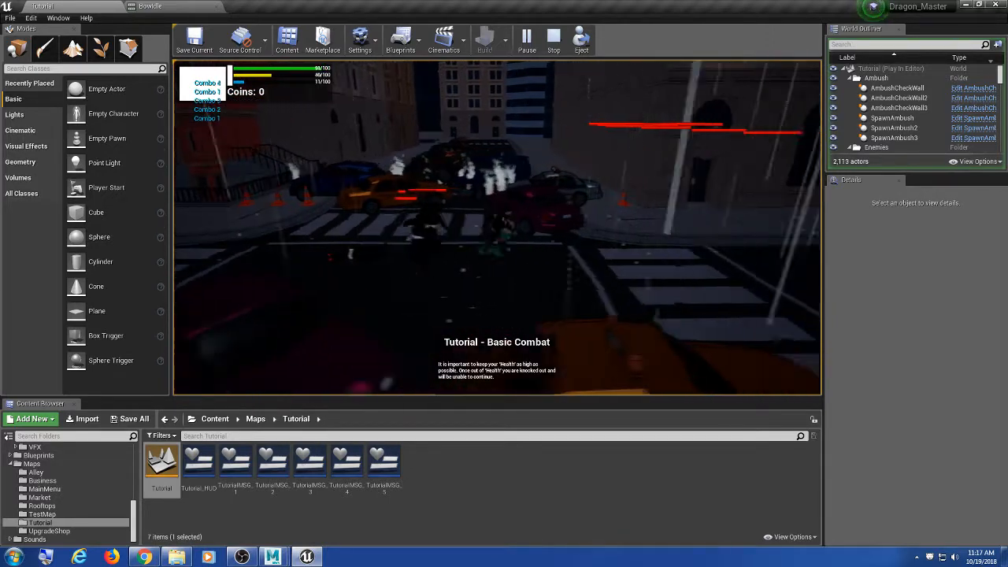
pyautogui.press('Escape')
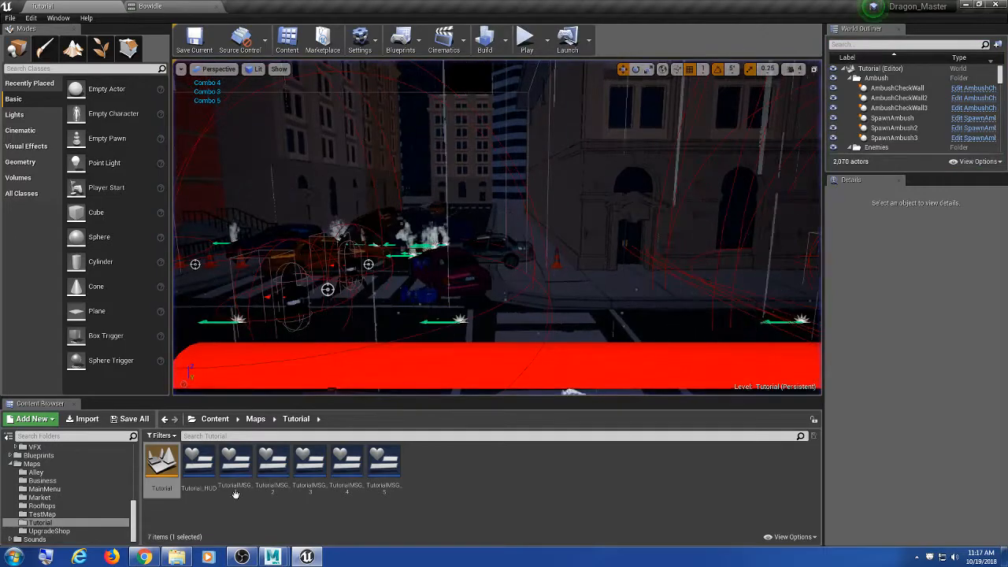
# Step: In Chrome, search 'discord app' and open the Discord website
pyautogui.click(144, 557)
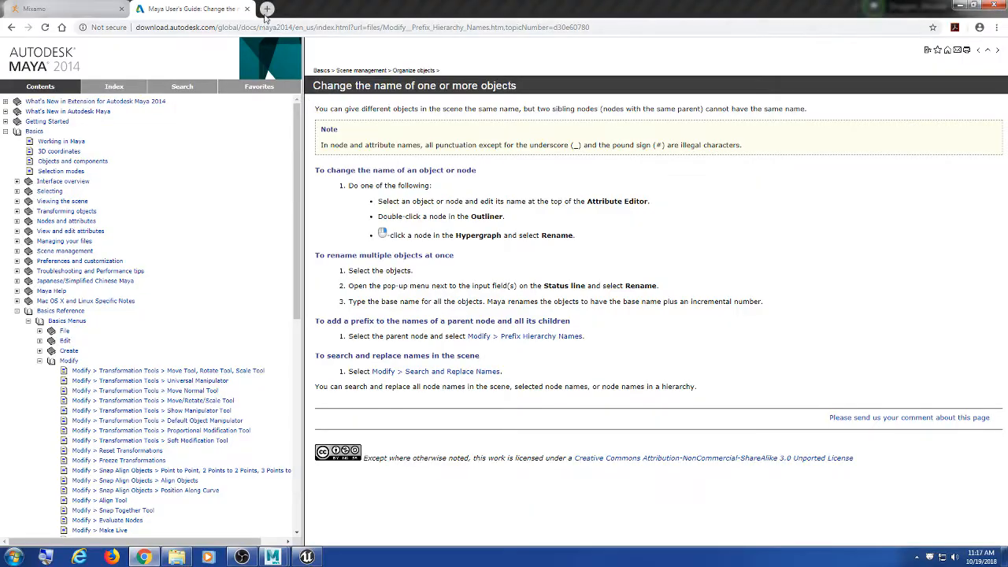
pyautogui.click(267, 10)
pyautogui.click(372, 9)
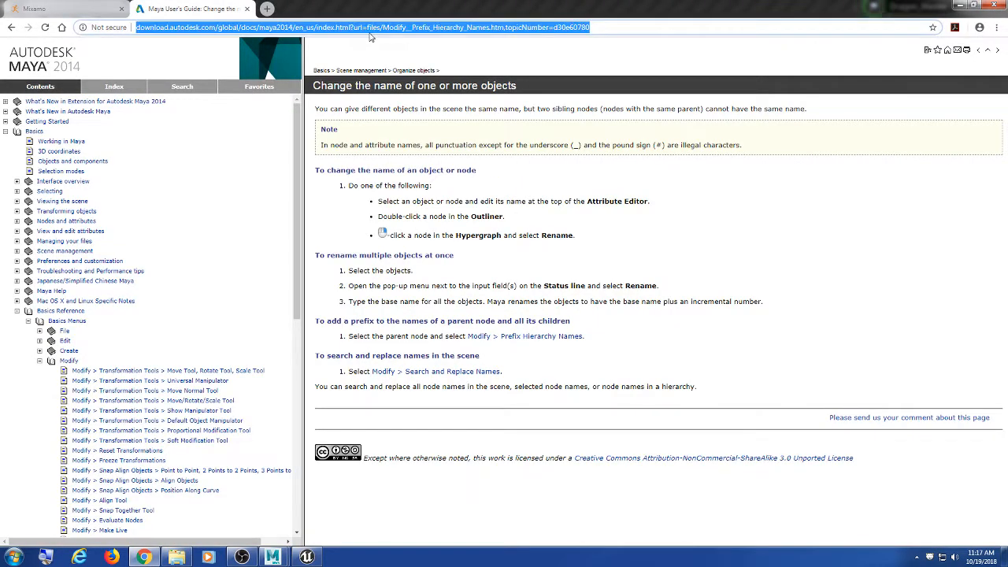
pyautogui.write('discord app')
pyautogui.press('Return')
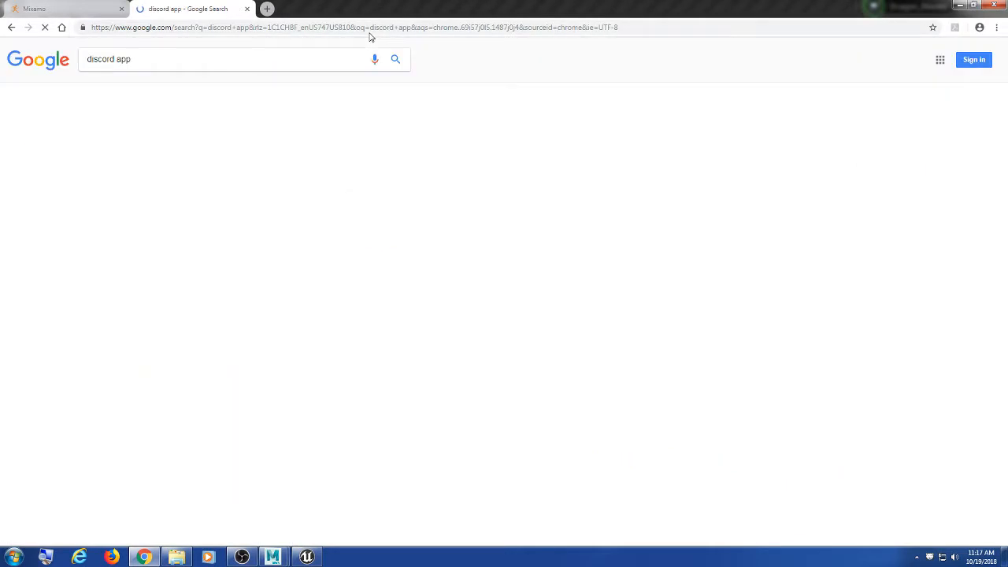
pyautogui.click(184, 131)
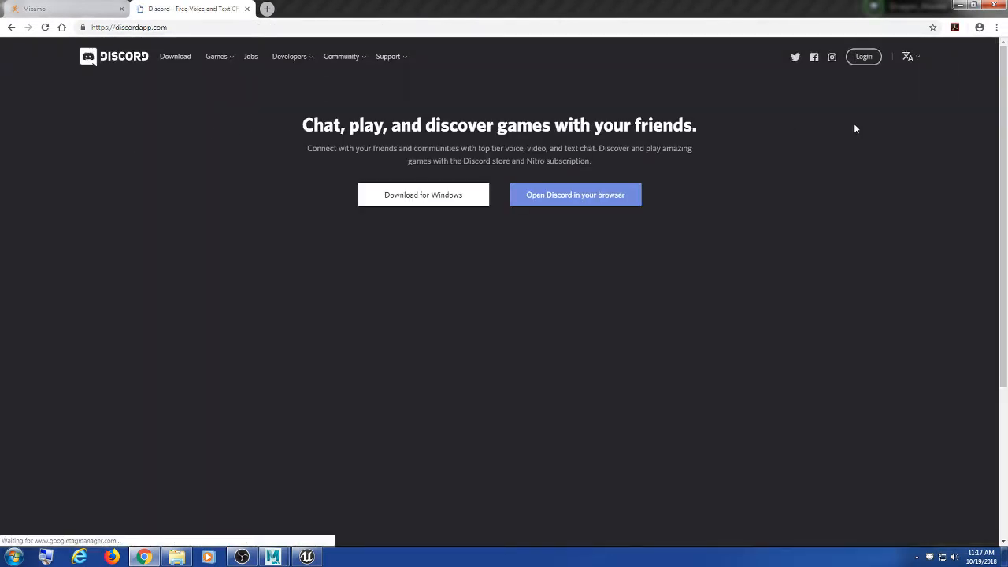
# Step: On the Discord login page, enter the account e-mail and password and submit
pyautogui.click(864, 56)
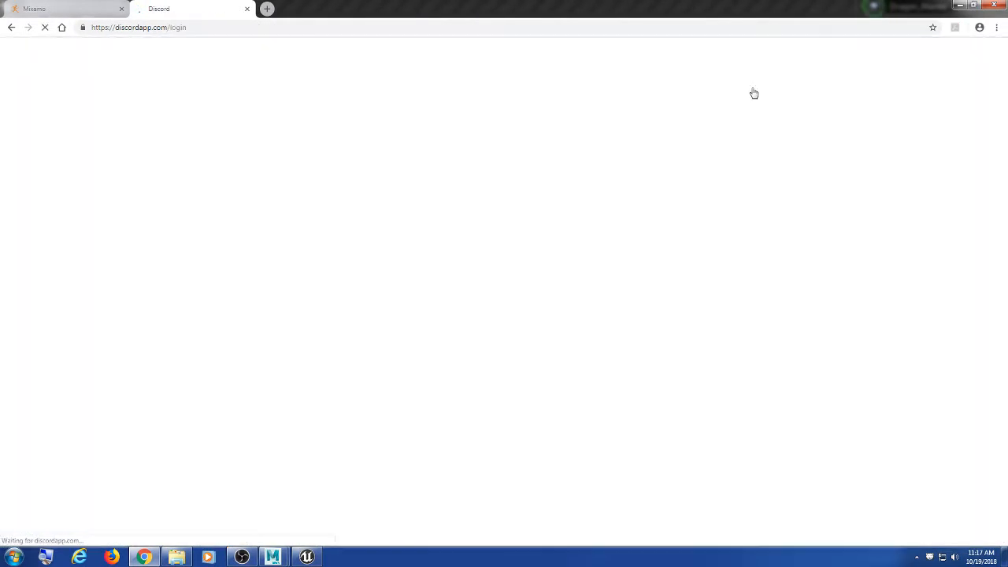
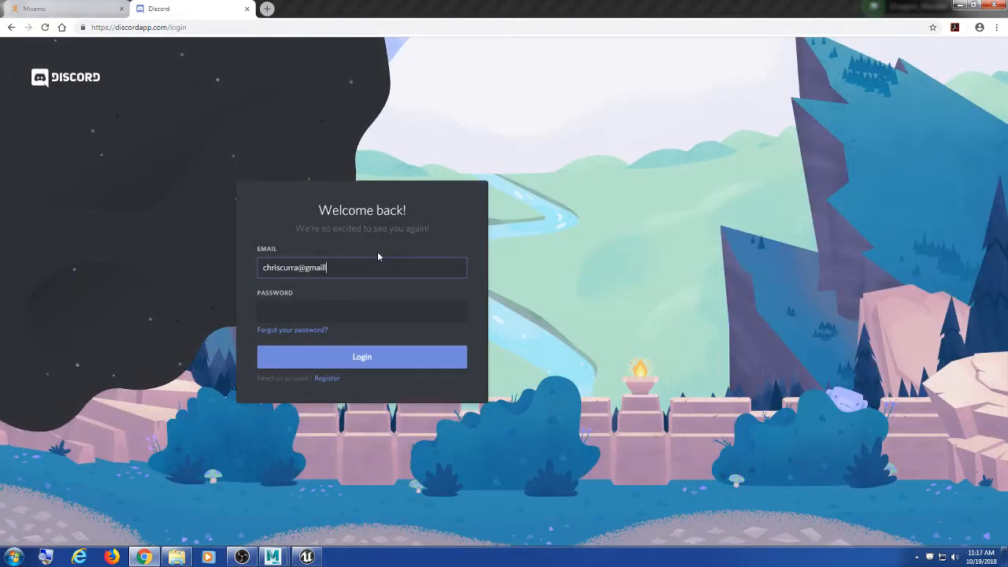
pyautogui.press('Tab')
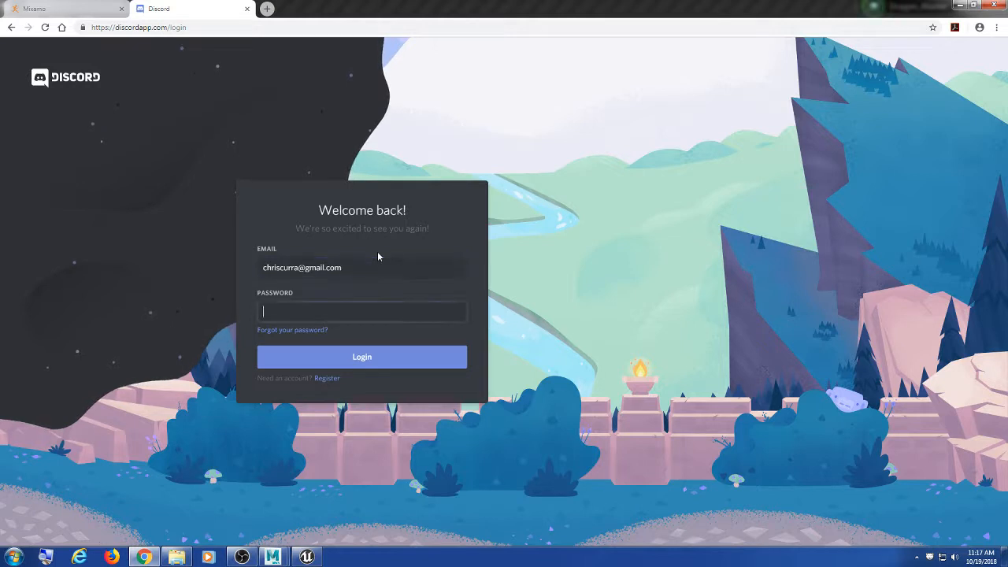
pyautogui.write('••••••••')
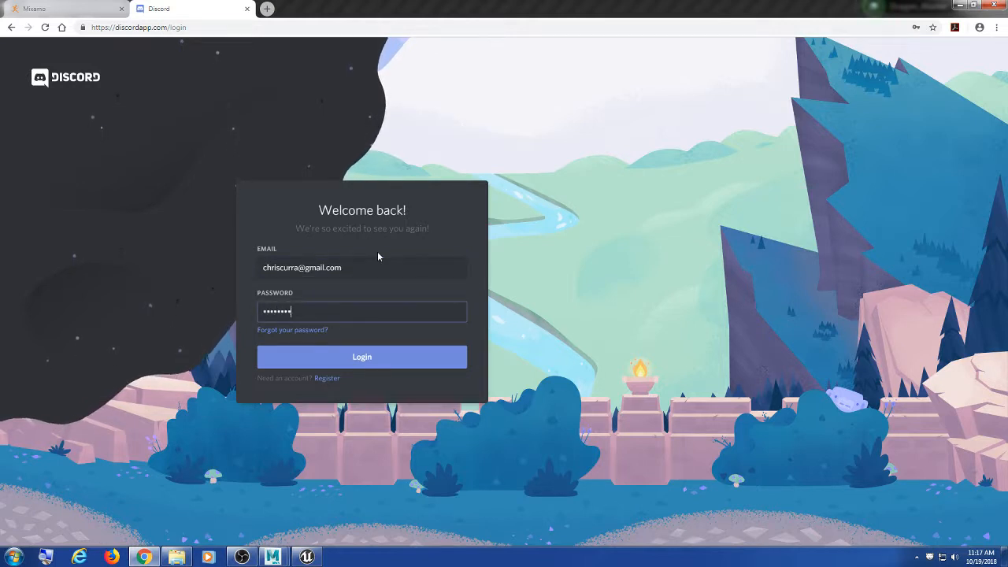
pyautogui.press('Return')
# Step: Retype the rejected password and resubmit until the login goes through
pyautogui.press('BackSpace')
pyautogui.press('BackSpace')
pyautogui.press('BackSpace')
pyautogui.press('BackSpace')
pyautogui.press('BackSpace')
pyautogui.press('BackSpace')
pyautogui.press('BackSpace')
pyautogui.press('BackSpace')
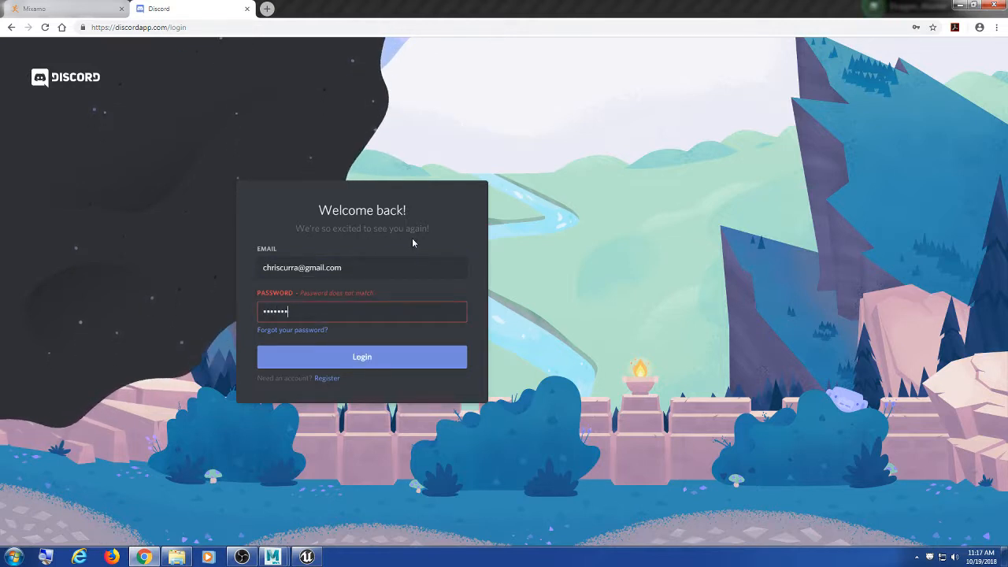
pyautogui.write('••••••••')
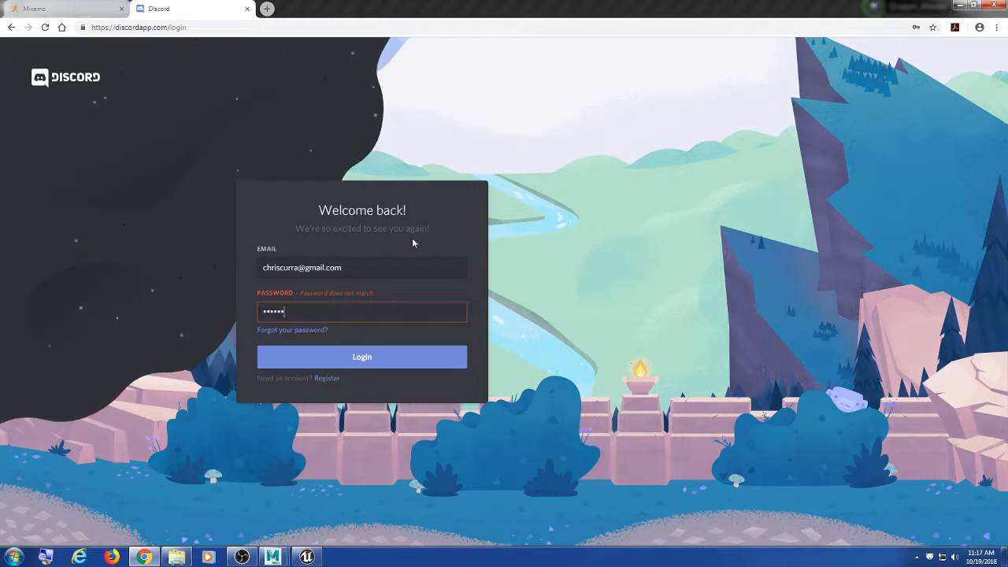
pyautogui.press('Return')
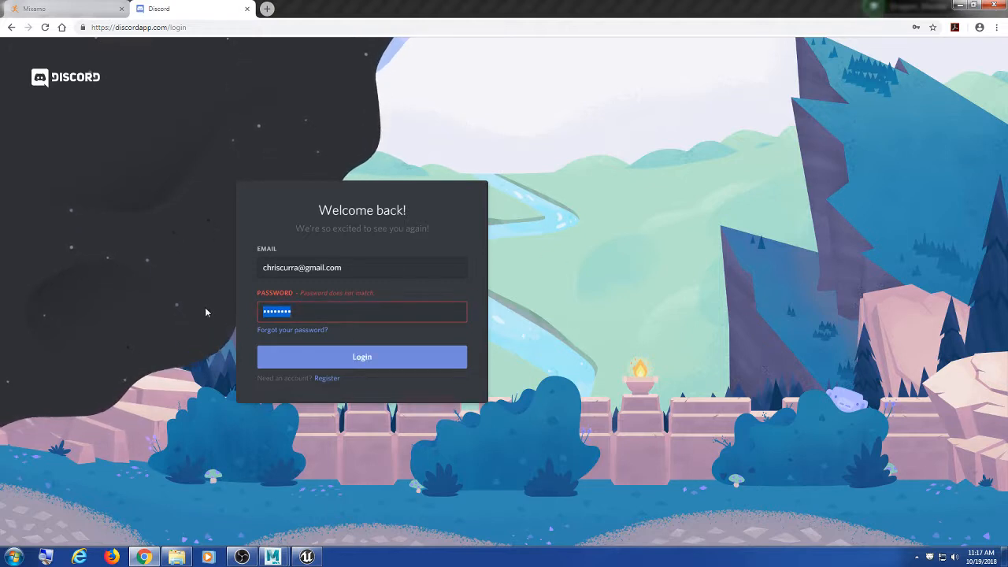
pyautogui.write('••••••••')
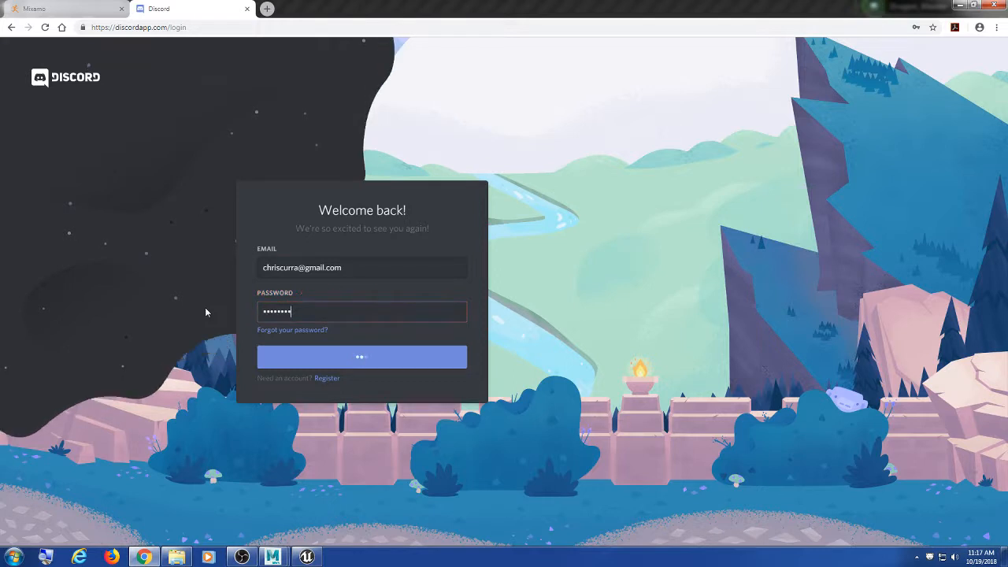
pyautogui.press('Return')
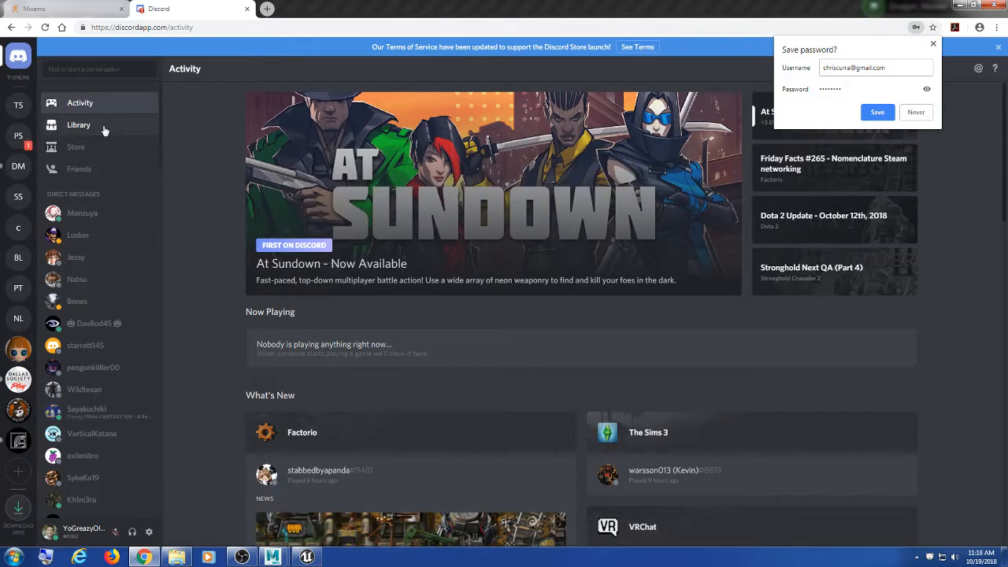
# Step: DM the teammate 'can you add pow fx to baddies when you hit them?' and minimise Chrome
pyautogui.click(18, 166)
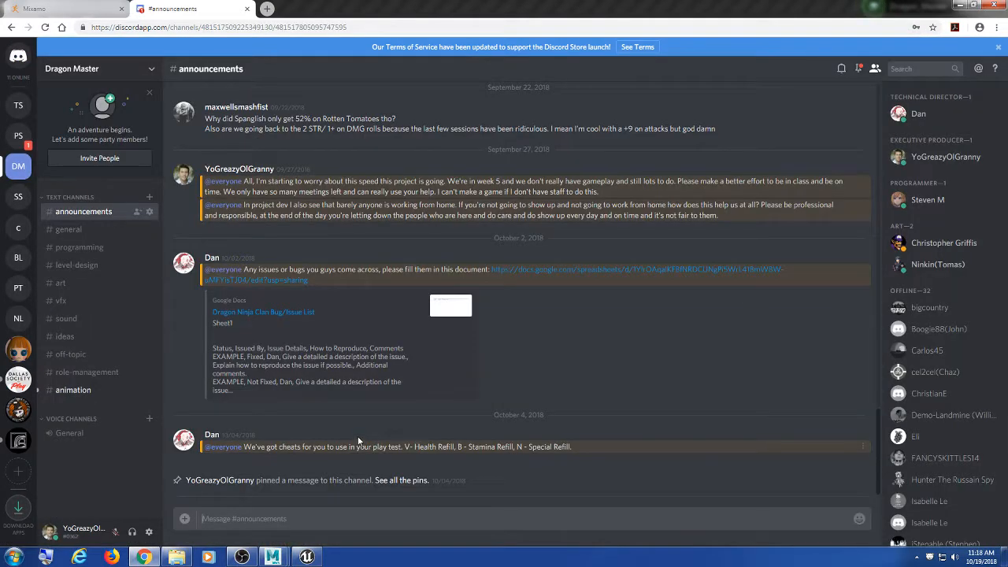
pyautogui.click(20, 58)
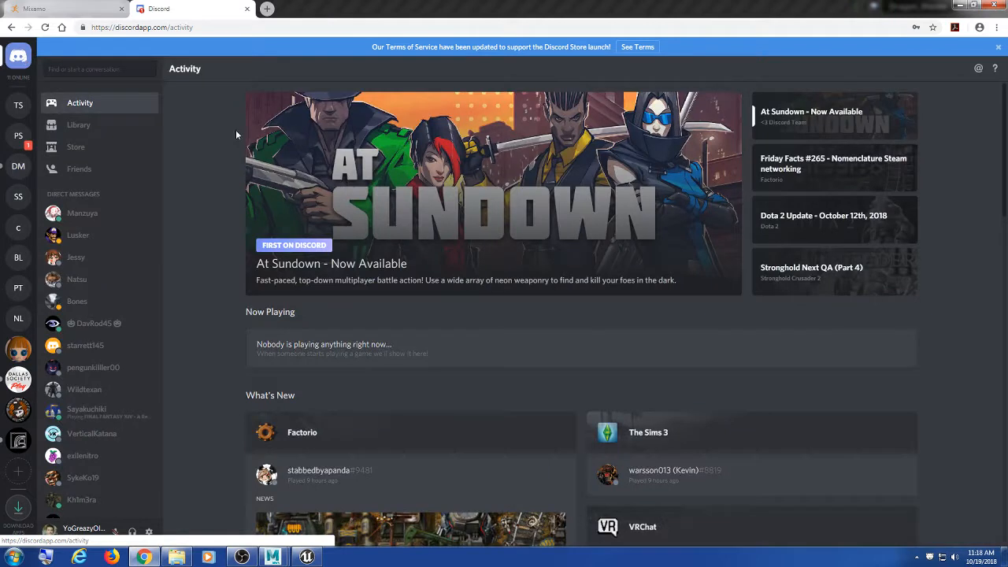
pyautogui.click(107, 221)
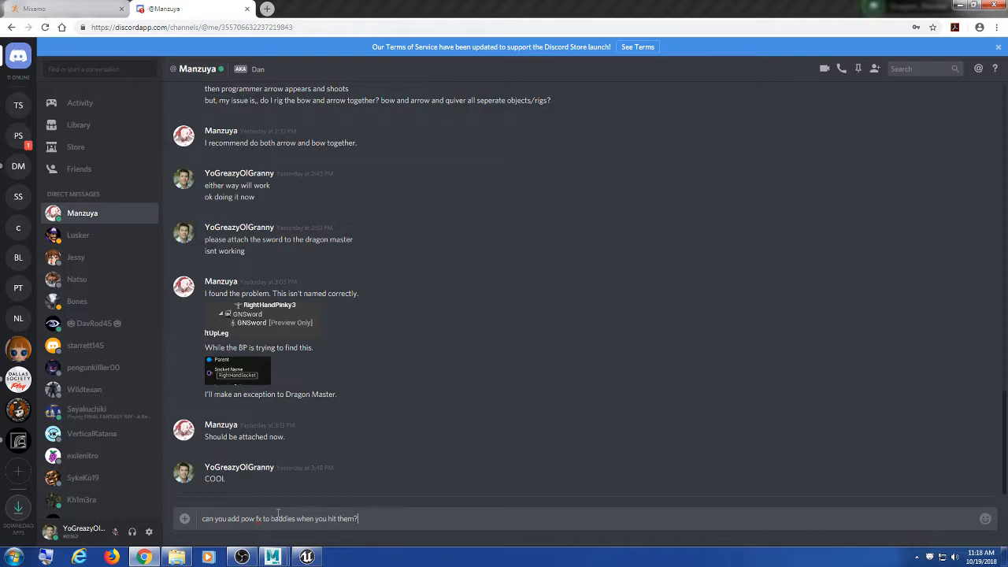
pyautogui.press('Return')
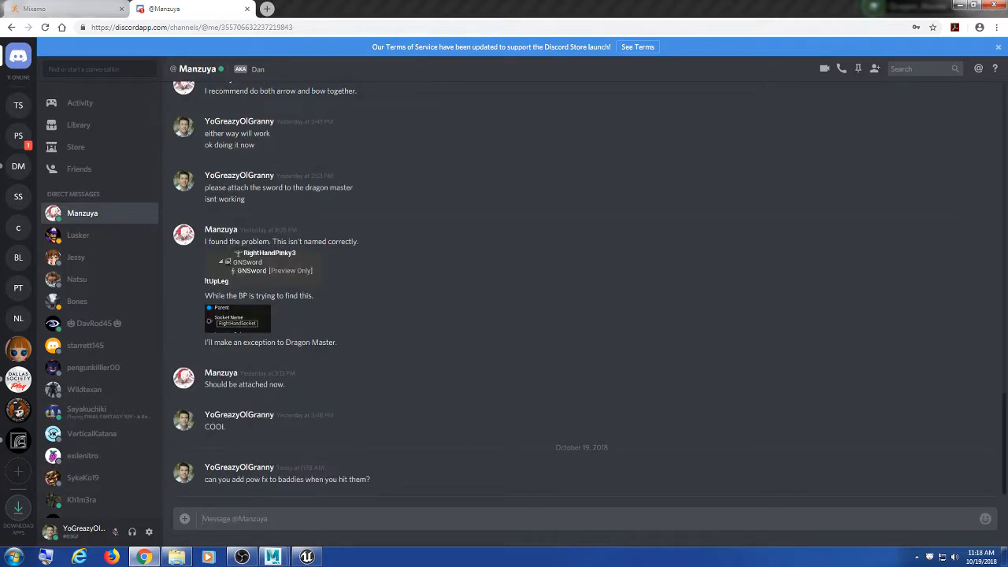
pyautogui.click(961, 5)
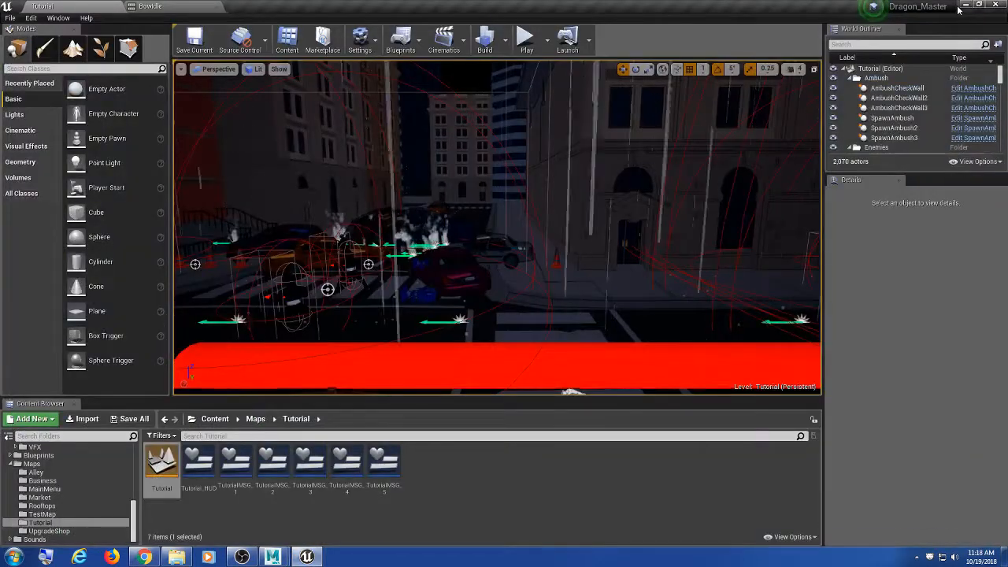
# Step: Fly past the characters, street, striped tower and brick facades, then heighten the Content Browser
pyautogui.moveTo(306, 215); pyautogui.dragTo(15, 224, button='right')
pyautogui.press('w')
pyautogui.press('w')
pyautogui.press('w')
pyautogui.press('w')
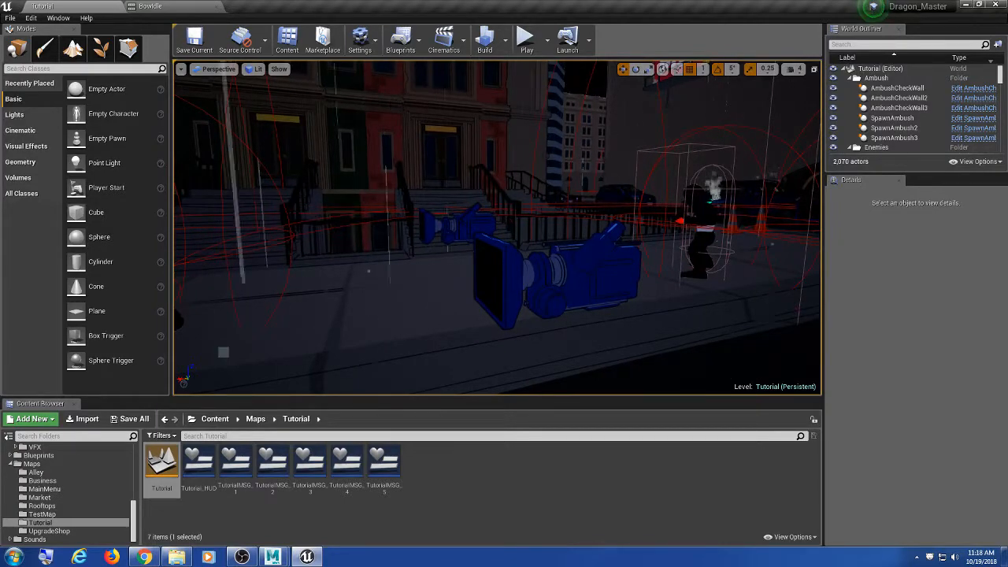
pyautogui.moveTo(496, 229); pyautogui.dragTo(706, 219, button='right')
pyautogui.press('w')
pyautogui.press('w')
pyautogui.press('w')
pyautogui.press('w')
pyautogui.press('w')
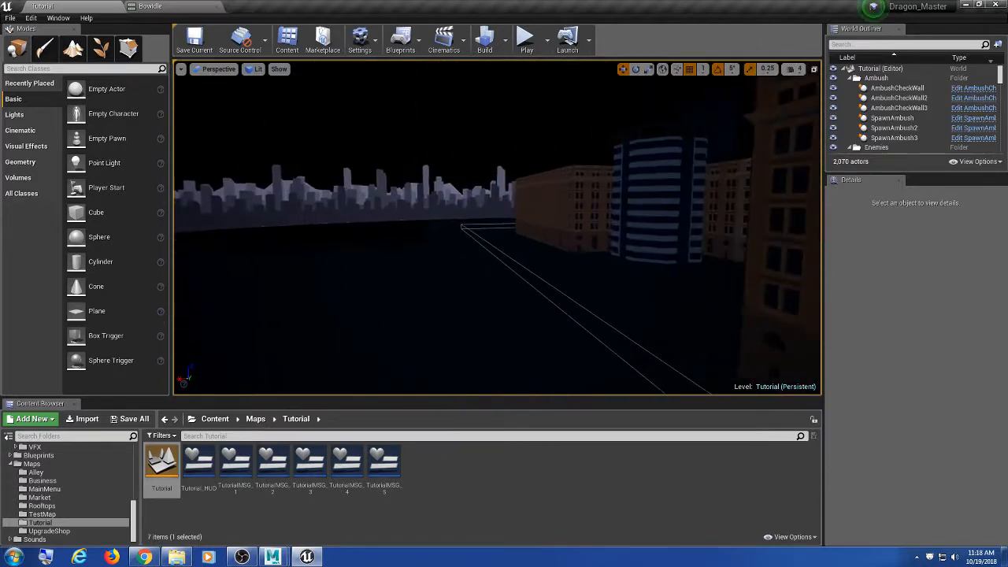
pyautogui.press('w')
pyautogui.moveTo(498, 227); pyautogui.dragTo(407, 313, button='right')
pyautogui.press('w')
pyautogui.press('w')
pyautogui.press('w')
pyautogui.moveTo(465, 396); pyautogui.dragTo(468, 288)
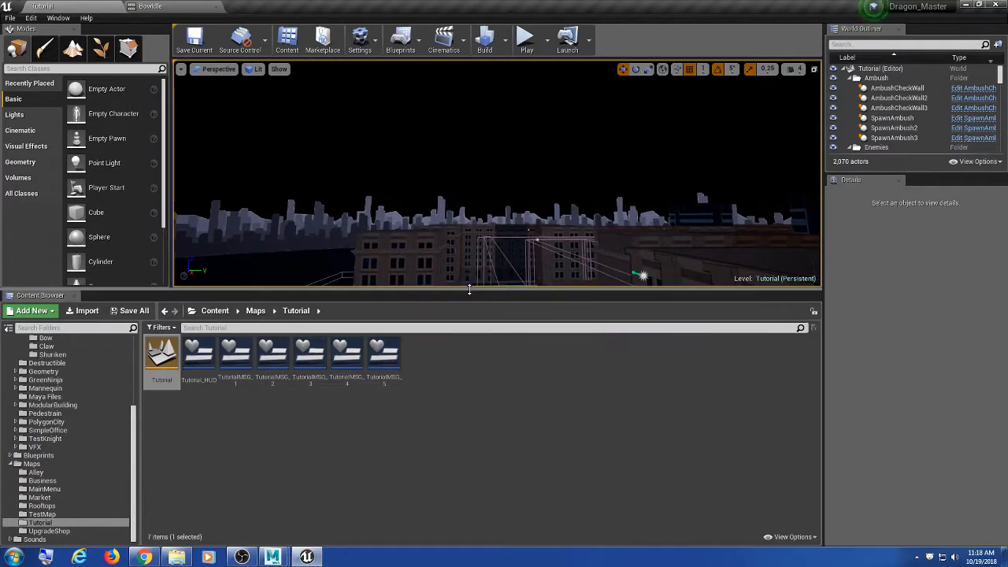
# Step: Open ClimbUp from Assets/Characters/Baddies/Animation and orbit the preview to watch bow and quiver
pyautogui.scroll(5, 100, 397)
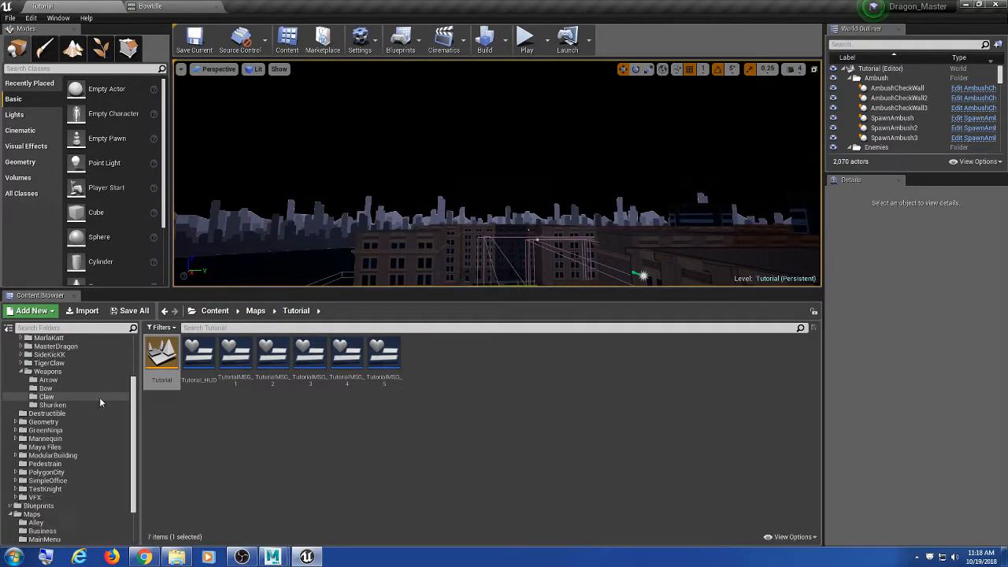
pyautogui.click(88, 379)
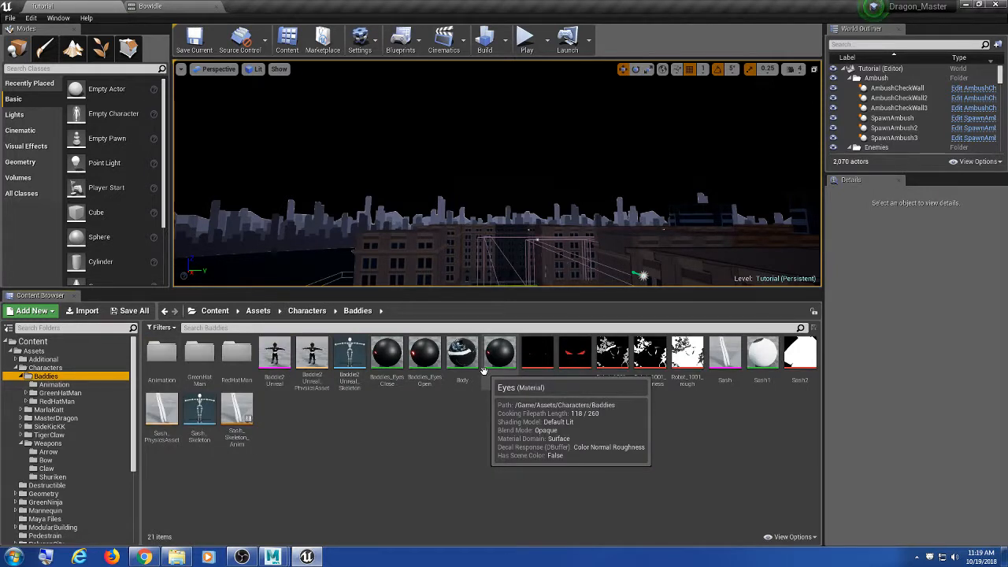
pyautogui.click(236, 359)
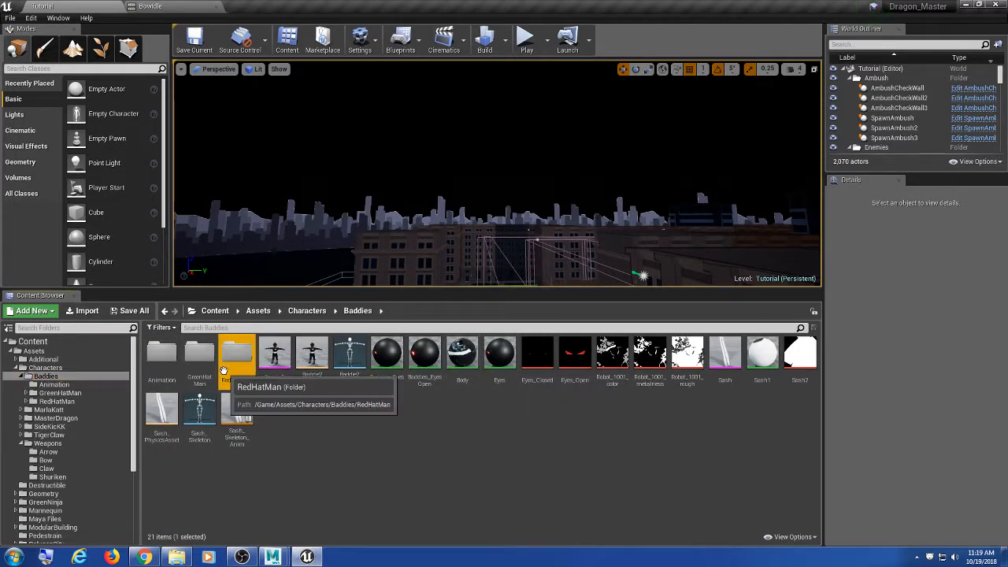
pyautogui.doubleClick(160, 362)
pyautogui.doubleClick(284, 361)
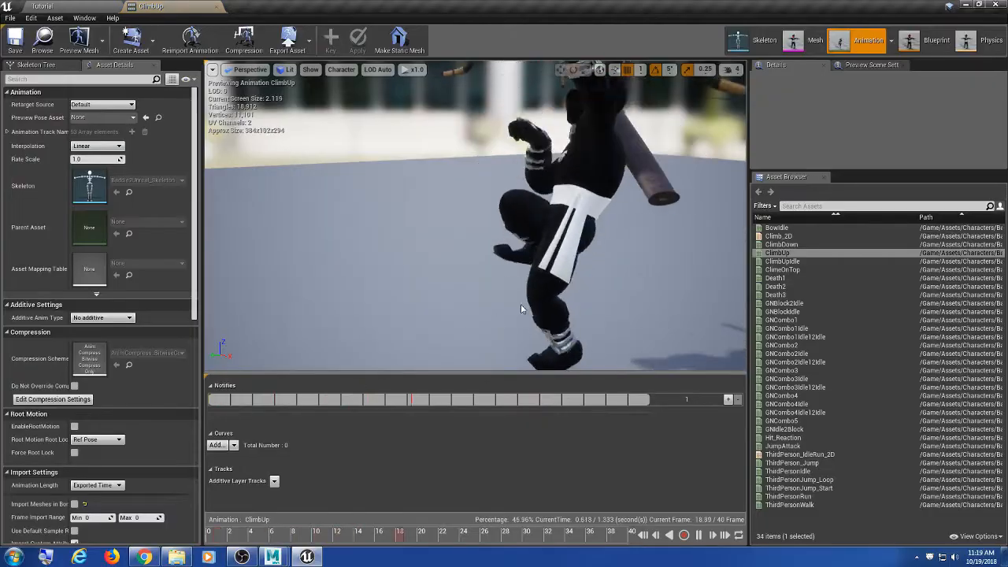
pyautogui.keyDown('alt'); pyautogui.moveTo(446, 219); pyautogui.dragTo(544, 228); pyautogui.keyUp('alt')
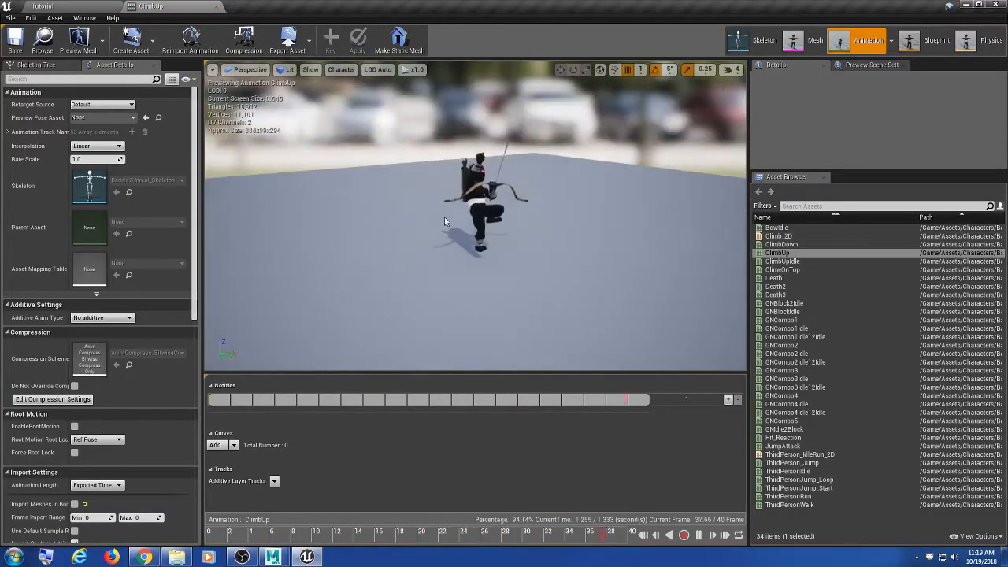
pyautogui.scroll(5, 449, 206)
pyautogui.moveTo(451, 191); pyautogui.dragTo(451, 183, button='middle')
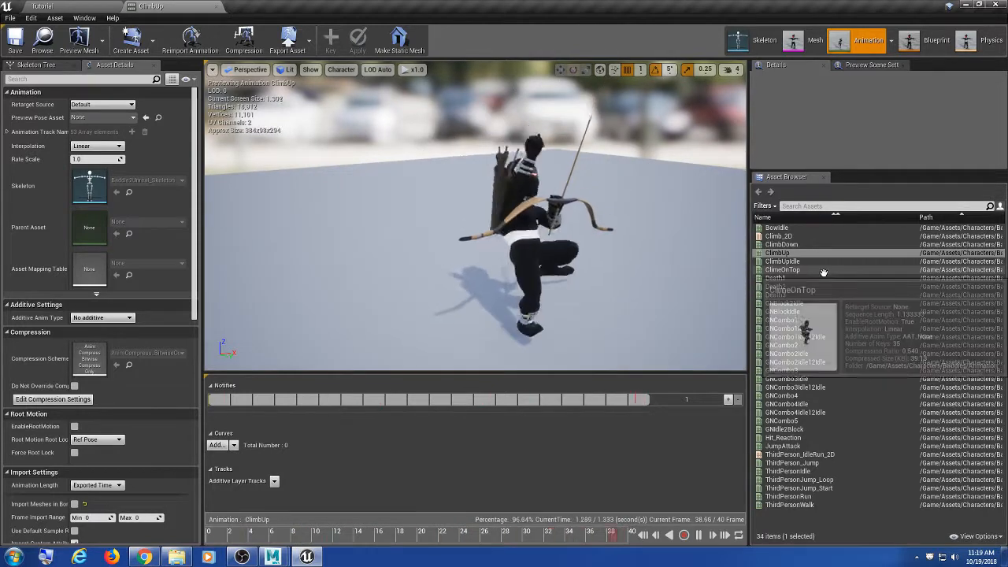
pyautogui.moveTo(829, 270)
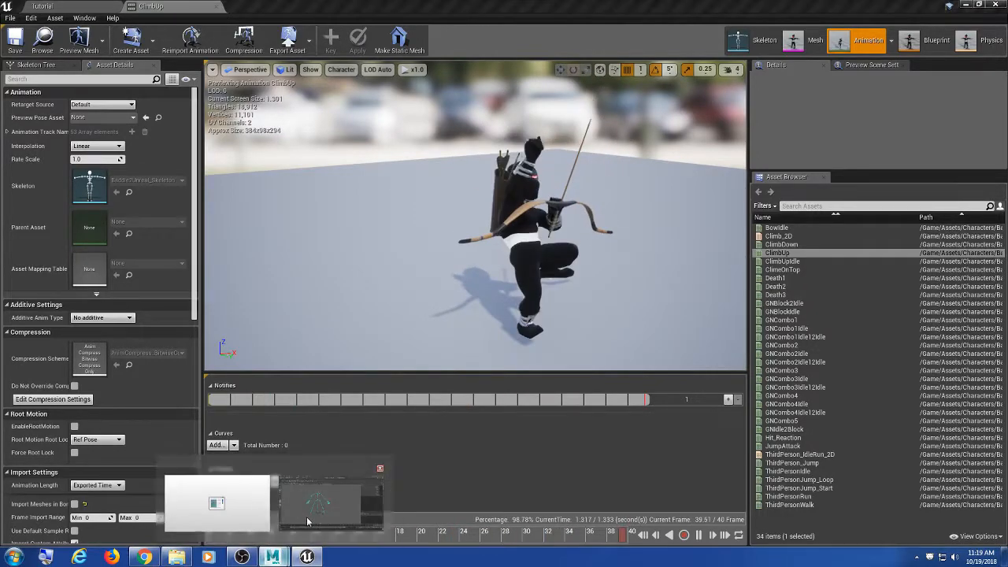
# Step: Bring Maya back up and tumble the view around the skeleton
pyautogui.click(276, 558)
pyautogui.keyDown('alt'); pyautogui.moveTo(362, 359); pyautogui.dragTo(453, 331); pyautogui.keyUp('alt')
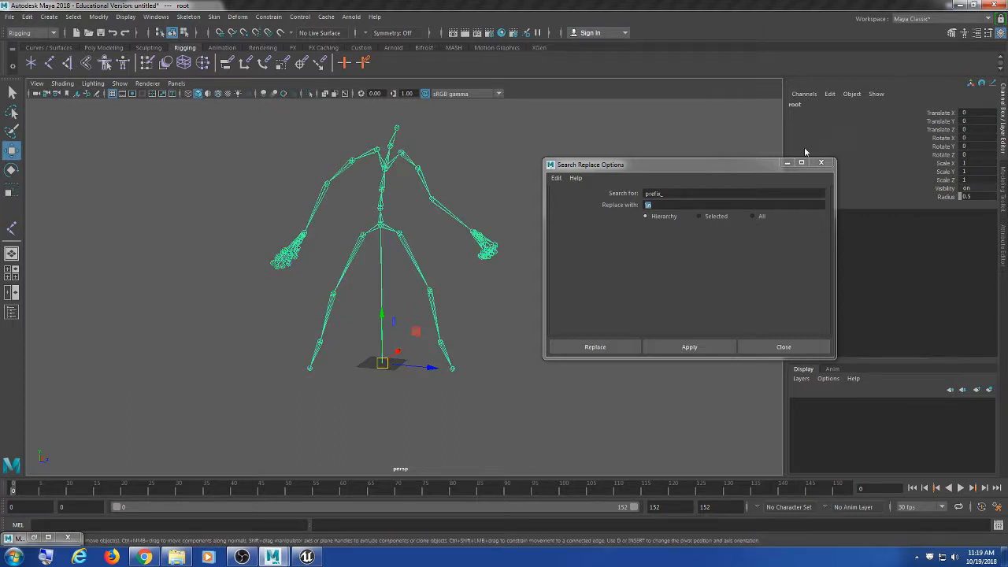
pyautogui.keyDown('alt'); pyautogui.moveTo(456, 177); pyautogui.dragTo(412, 197); pyautogui.keyUp('alt')
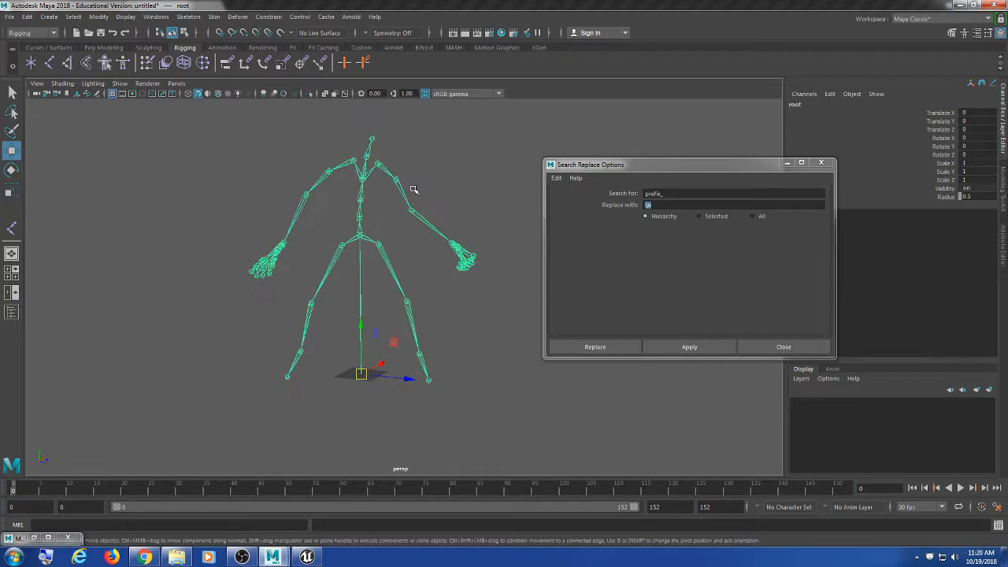
# Step: Close the Search Replace Options window and bring up the File menu's recent scenes
pyautogui.moveTo(711, 173); pyautogui.dragTo(654, 130)
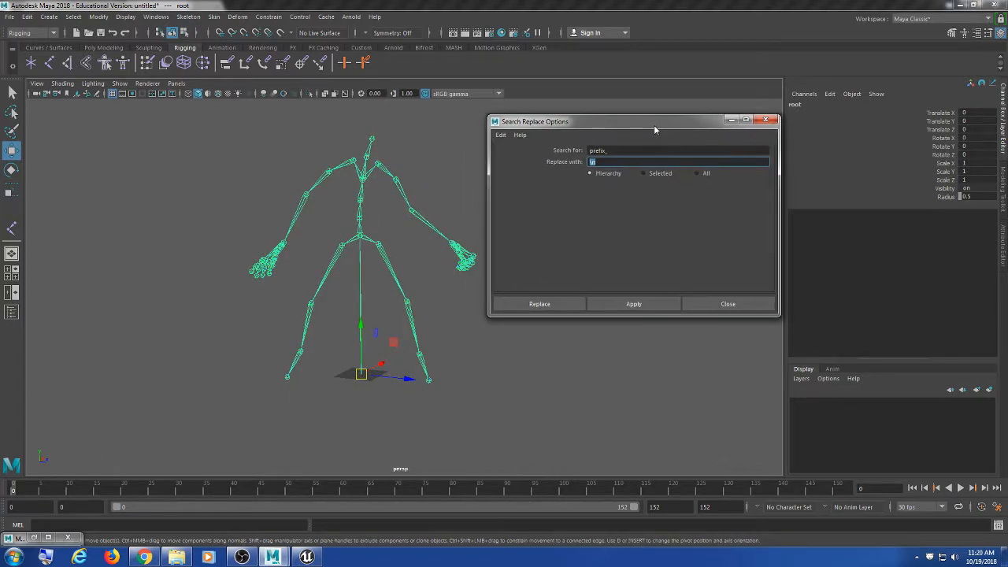
pyautogui.click(766, 119)
pyautogui.click(9, 16)
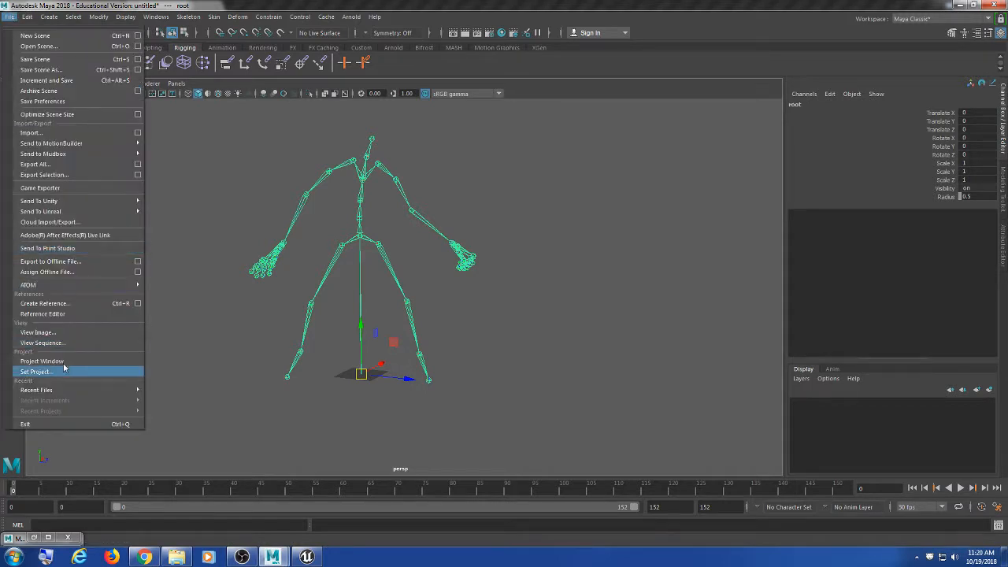
pyautogui.moveTo(73, 390)
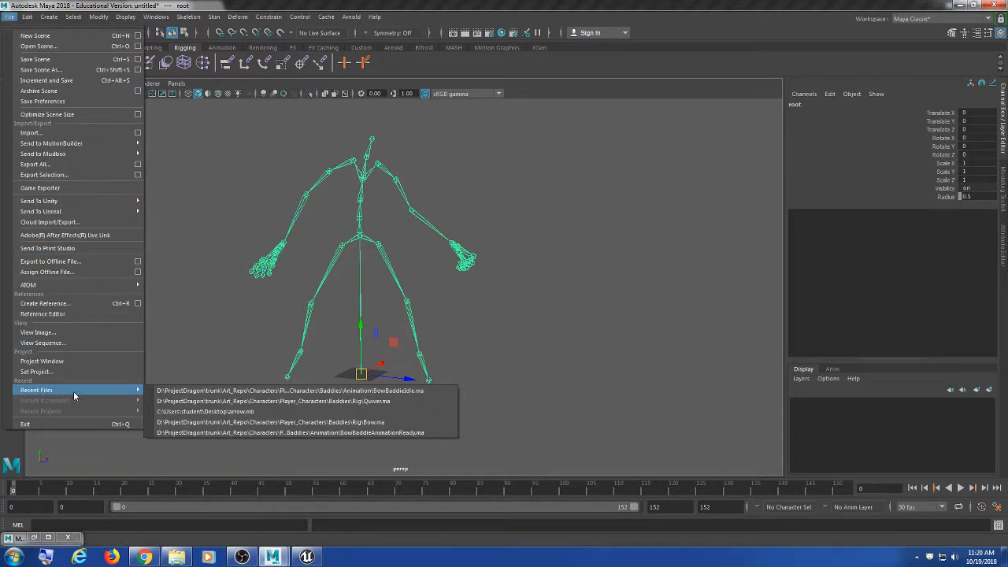
pyautogui.click(221, 422)
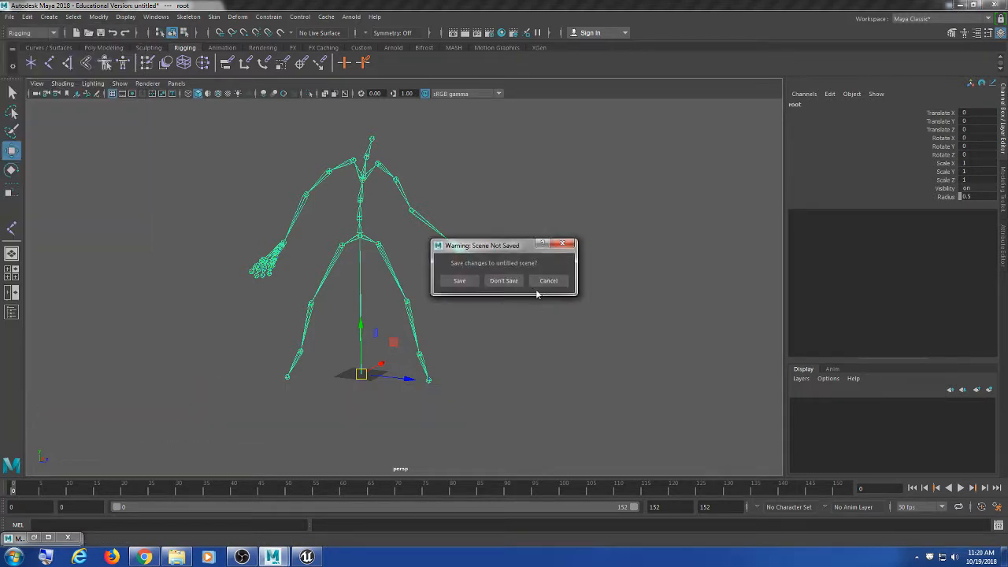
pyautogui.click(501, 281)
pyautogui.scroll(-8, 505, 277)
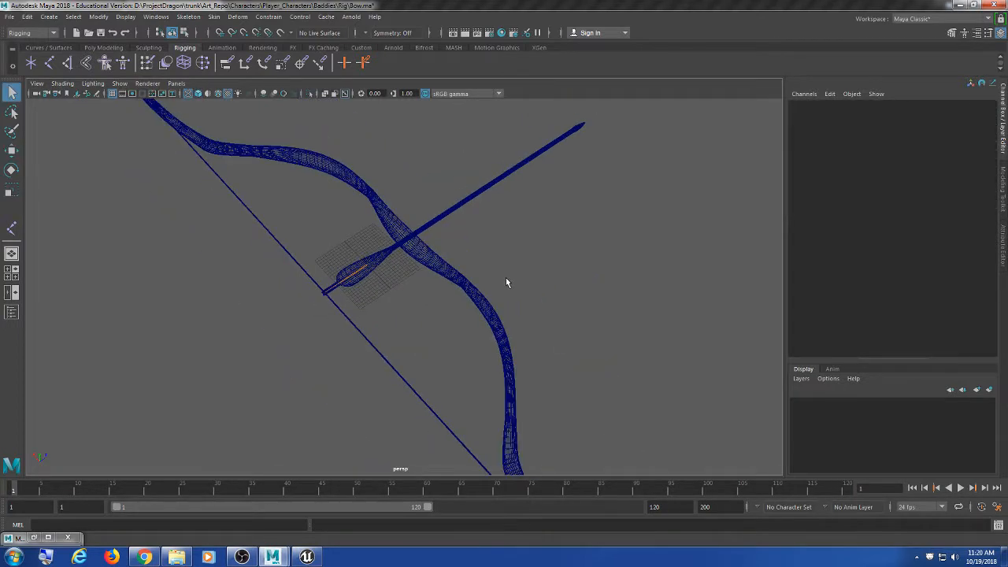
pyautogui.scroll(3, 506, 279)
pyautogui.scroll(-1, 506, 278)
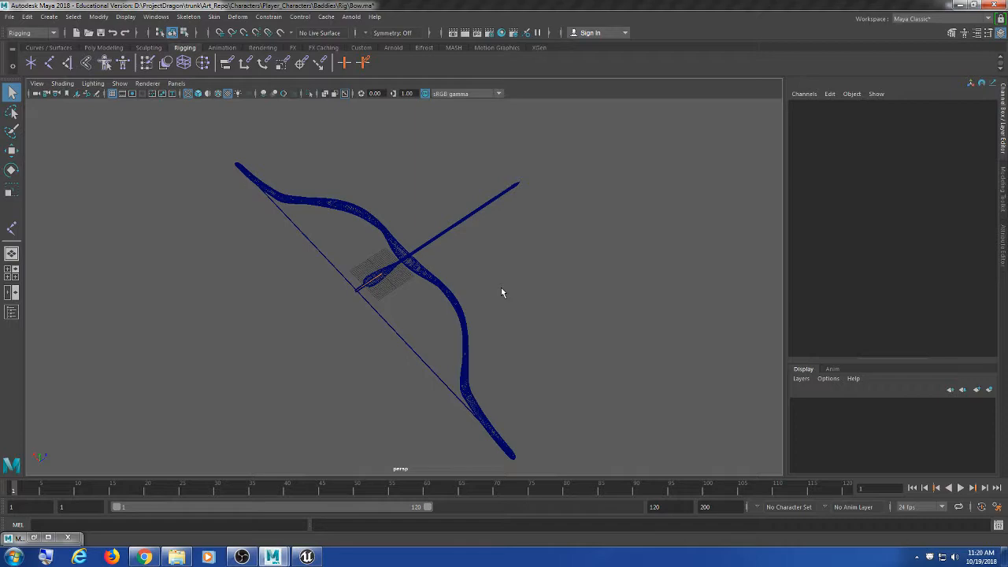
pyautogui.scroll(6, 501, 290)
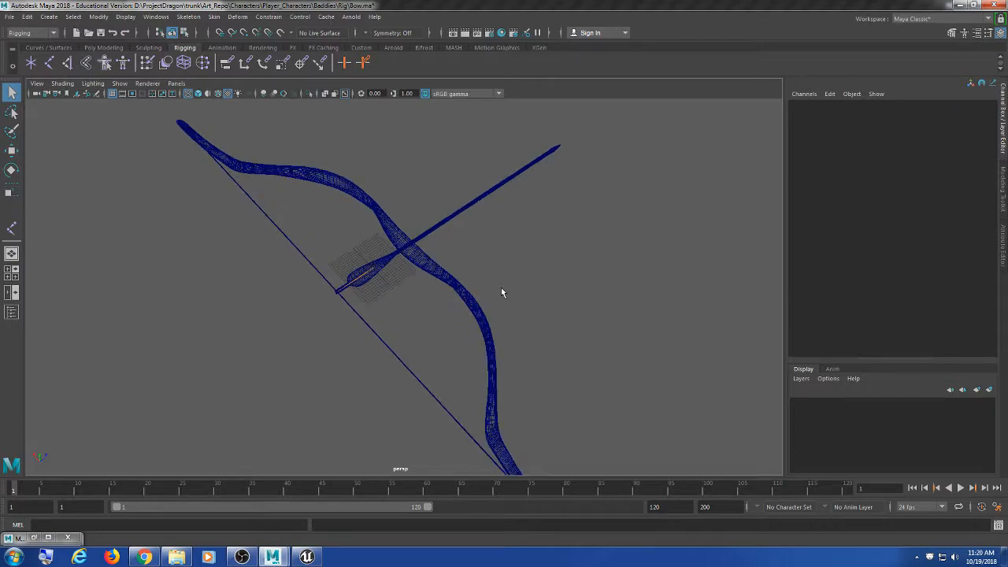
pyautogui.scroll(-5, 491, 277)
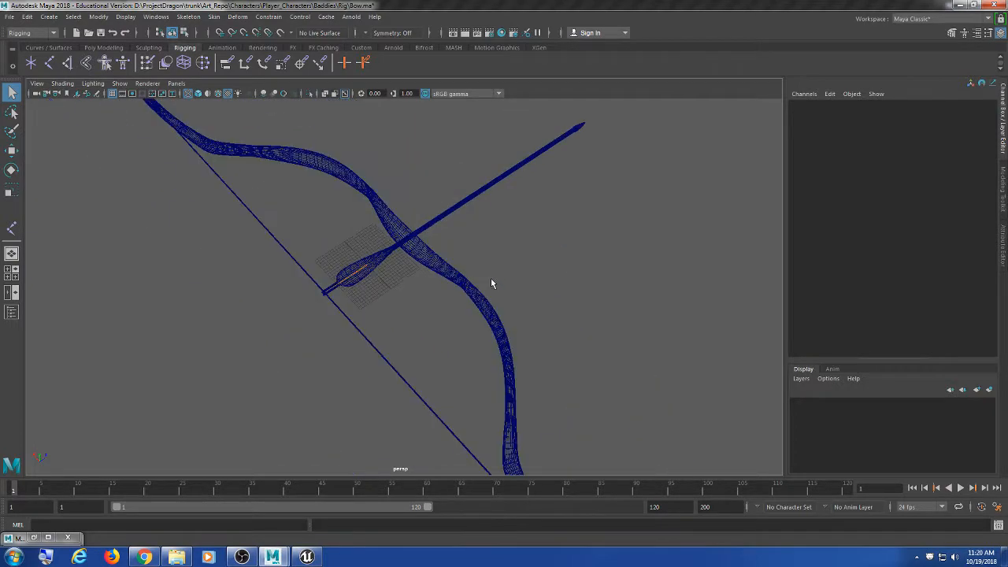
pyautogui.scroll(4, 491, 280)
pyautogui.scroll(1, 425, 285)
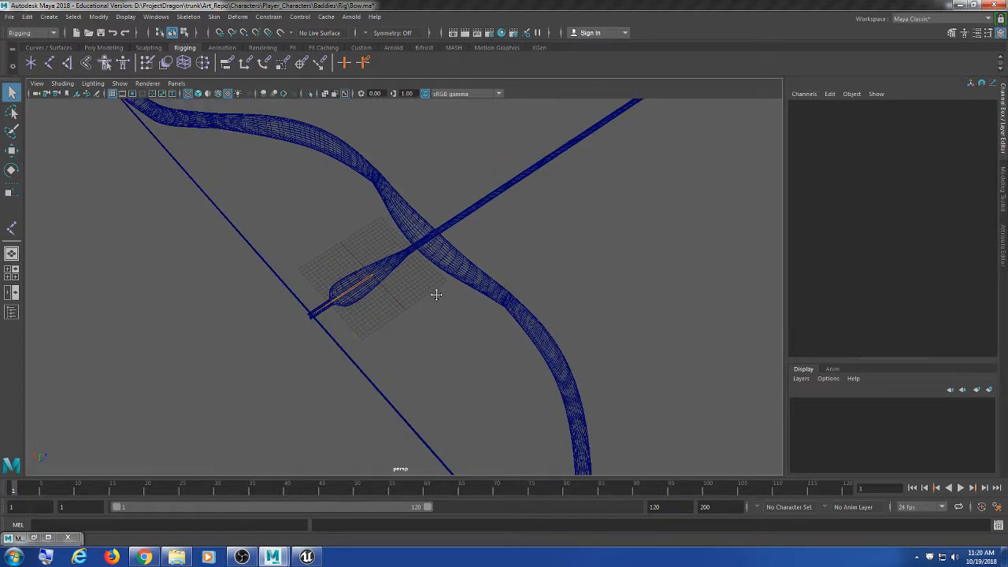
pyautogui.scroll(-5, 439, 295)
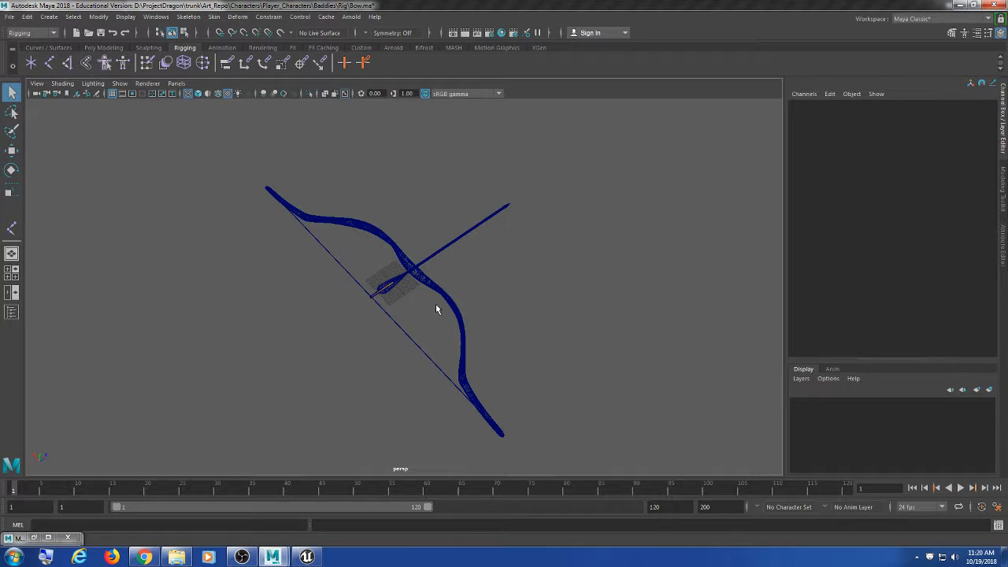
pyautogui.scroll(10, 436, 308)
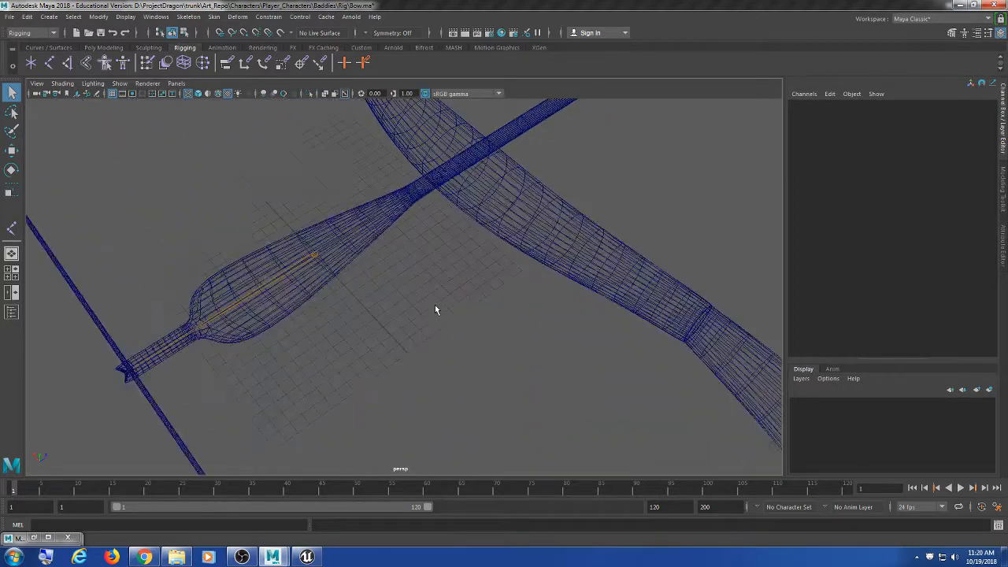
pyautogui.scroll(-12, 436, 309)
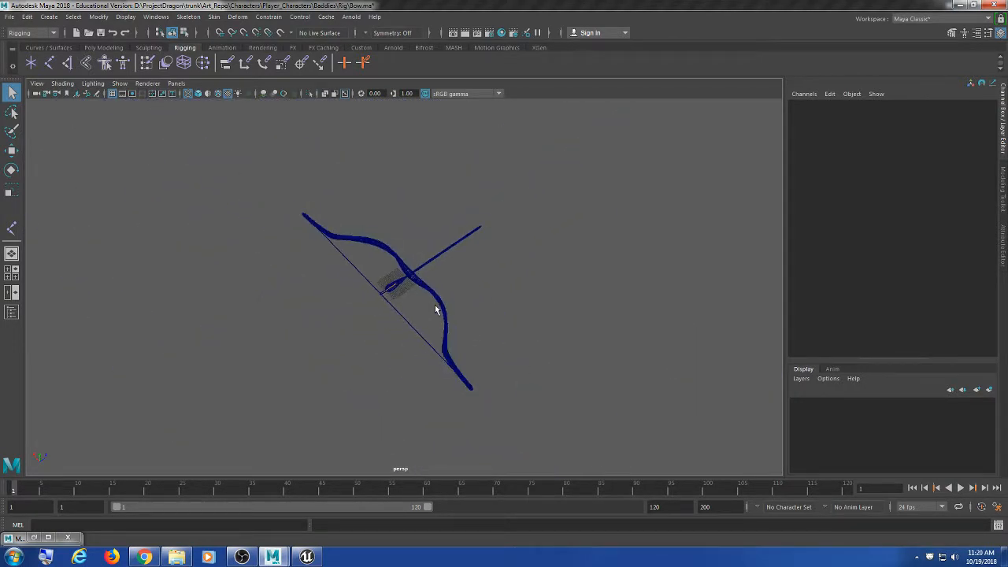
pyautogui.scroll(5, 435, 308)
pyautogui.scroll(-3, 436, 308)
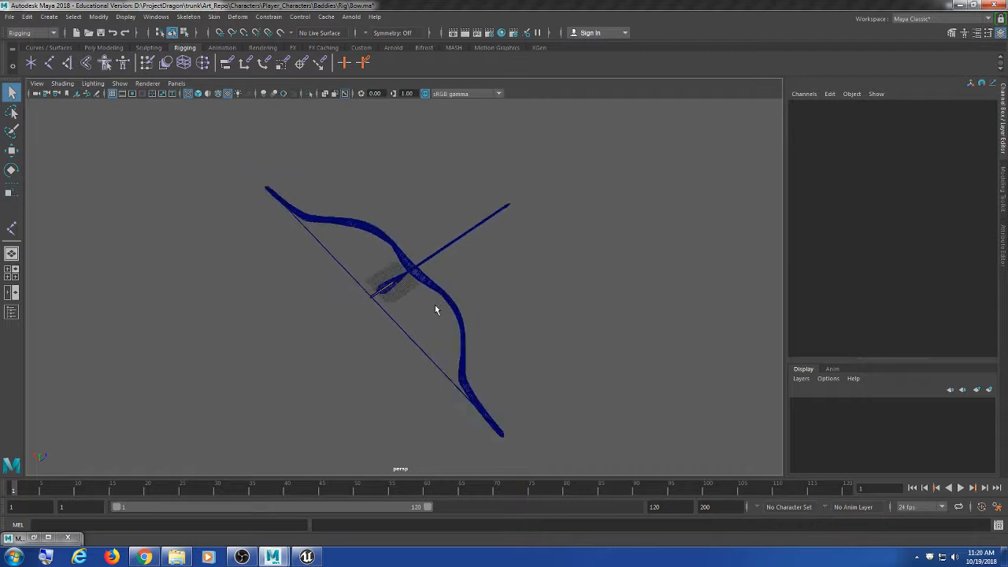
pyautogui.scroll(-4, 436, 309)
pyautogui.scroll(6, 436, 308)
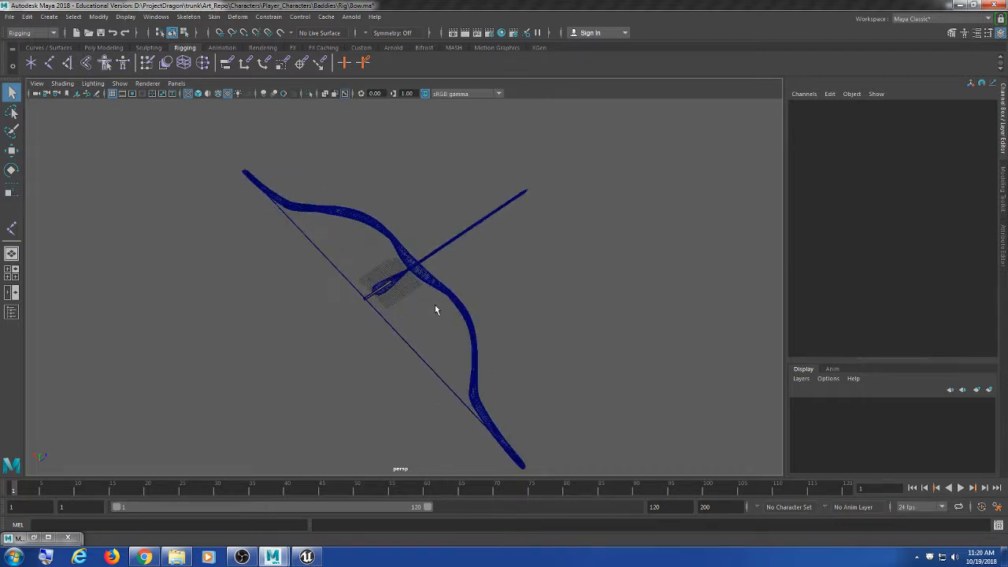
pyautogui.scroll(-4, 435, 308)
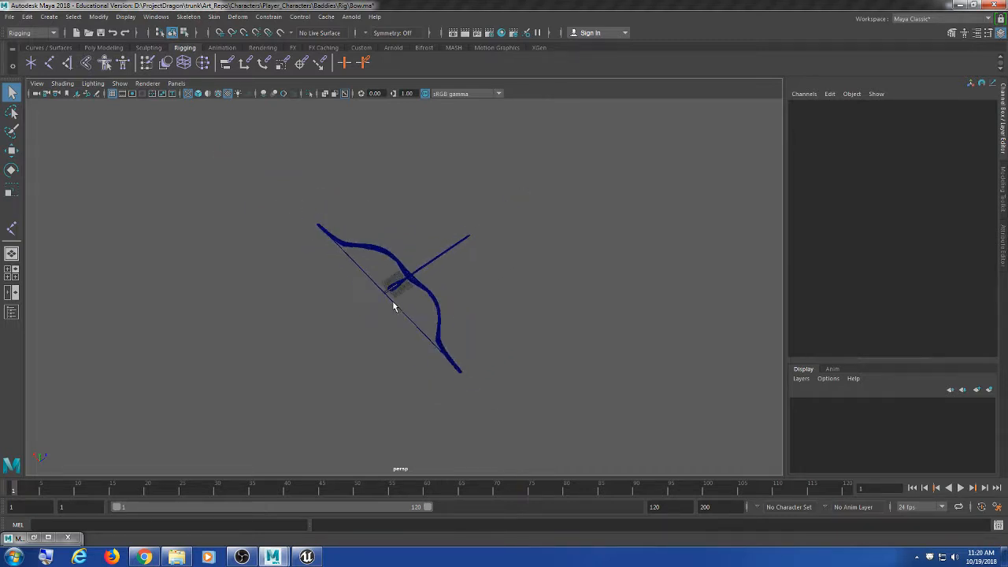
pyautogui.scroll(4, 394, 307)
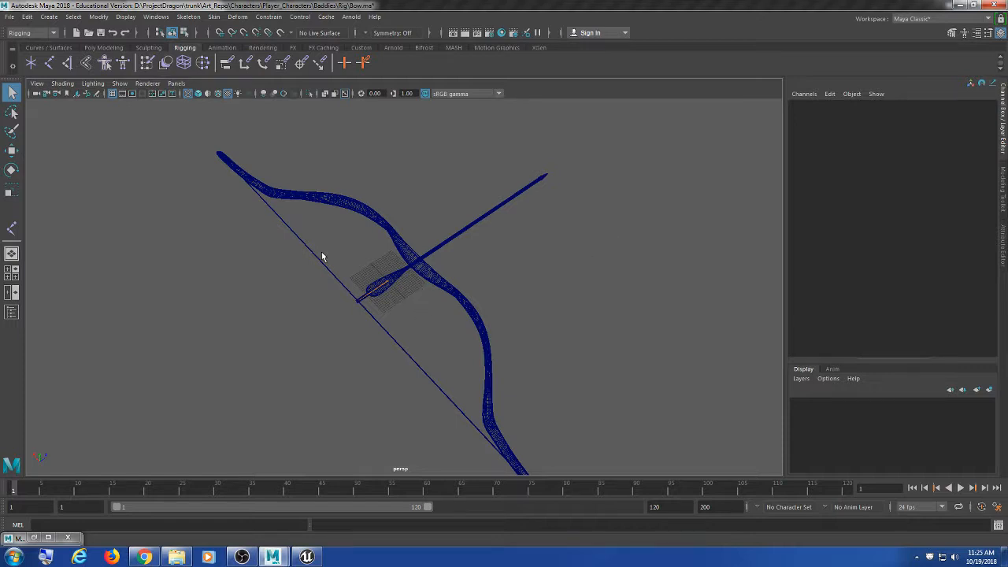
# Step: Open the BowIdle animation in Unreal and orbit to the archer's front to check the bow
pyautogui.click(307, 556)
pyautogui.keyDown('alt'); pyautogui.moveTo(434, 290); pyautogui.dragTo(591, 299); pyautogui.keyUp('alt')
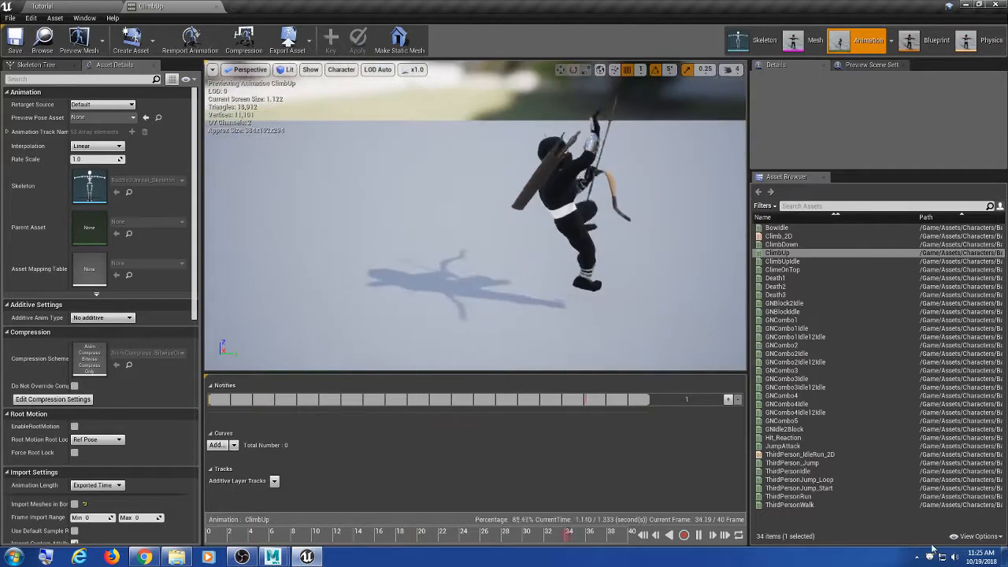
pyautogui.doubleClick(776, 227)
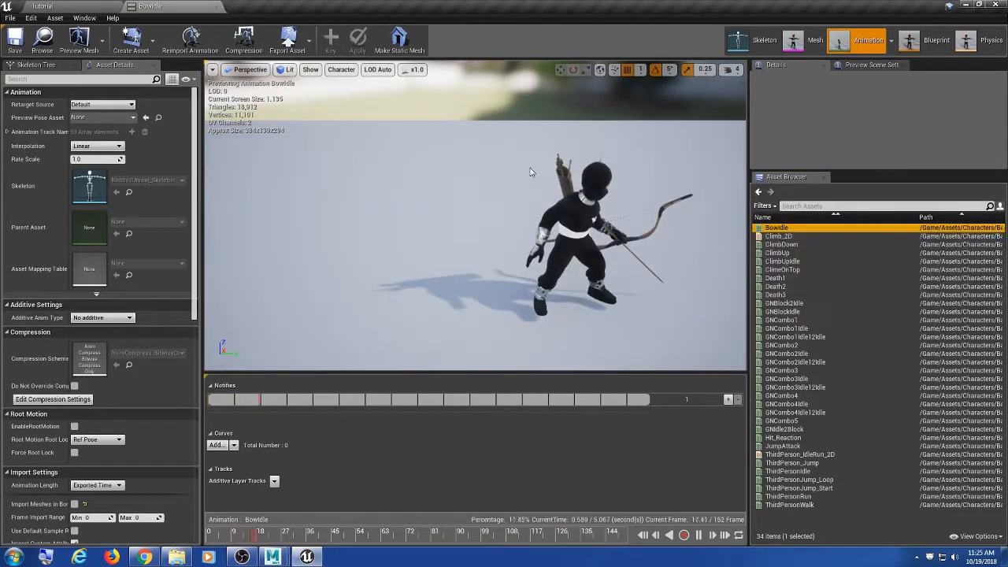
pyautogui.keyDown('alt'); pyautogui.moveTo(531, 171); pyautogui.dragTo(583, 197); pyautogui.keyUp('alt')
pyautogui.keyDown('alt'); pyautogui.moveTo(591, 212); pyautogui.dragTo(639, 167, button='middle'); pyautogui.keyUp('alt')
pyautogui.keyDown('alt'); pyautogui.moveTo(623, 210); pyautogui.dragTo(529, 241, button='middle'); pyautogui.keyUp('alt')
pyautogui.scroll(4, 622, 210)
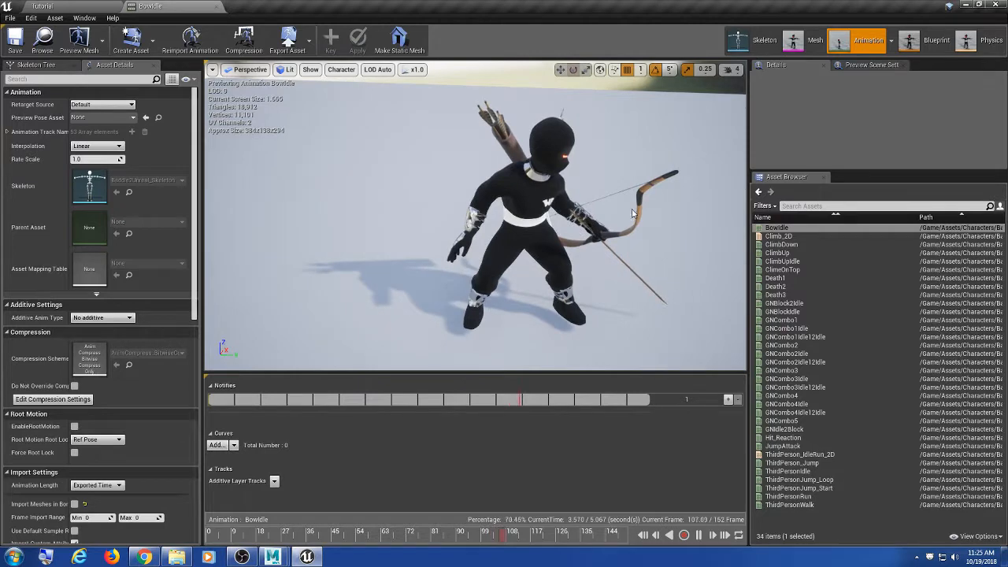
pyautogui.keyDown('alt'); pyautogui.moveTo(633, 214); pyautogui.dragTo(662, 244); pyautogui.keyUp('alt')
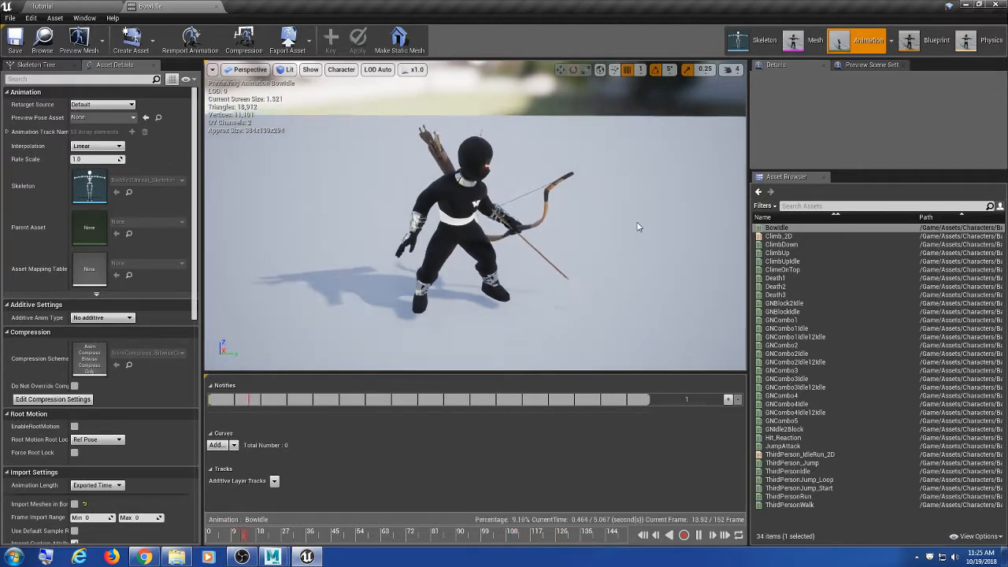
# Step: Compare the bow against Maya, then return to Unreal and switch to Skeleton mode
pyautogui.click(967, 5)
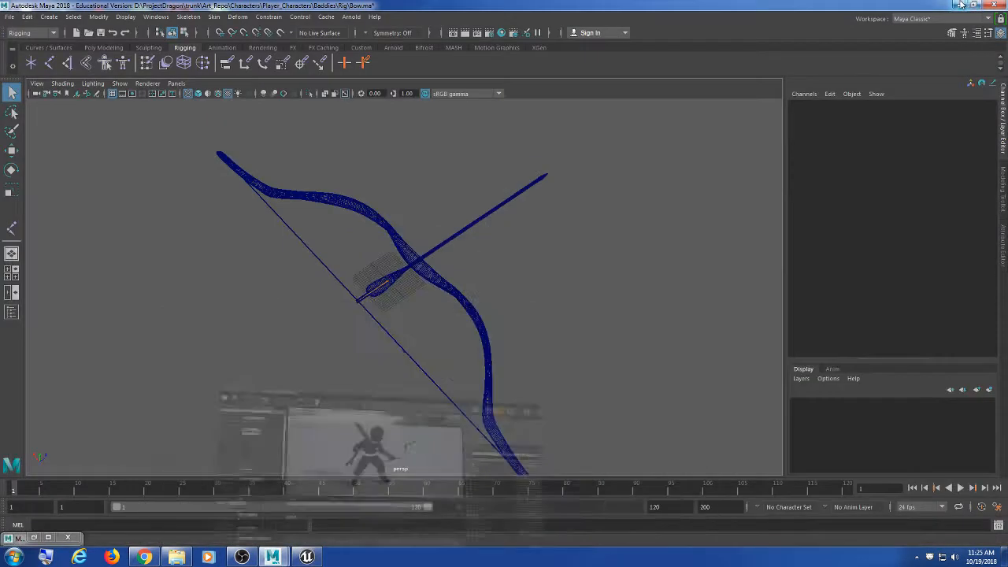
pyautogui.scroll(-2, 579, 295)
pyautogui.scroll(2, 579, 295)
pyautogui.scroll(-2, 579, 296)
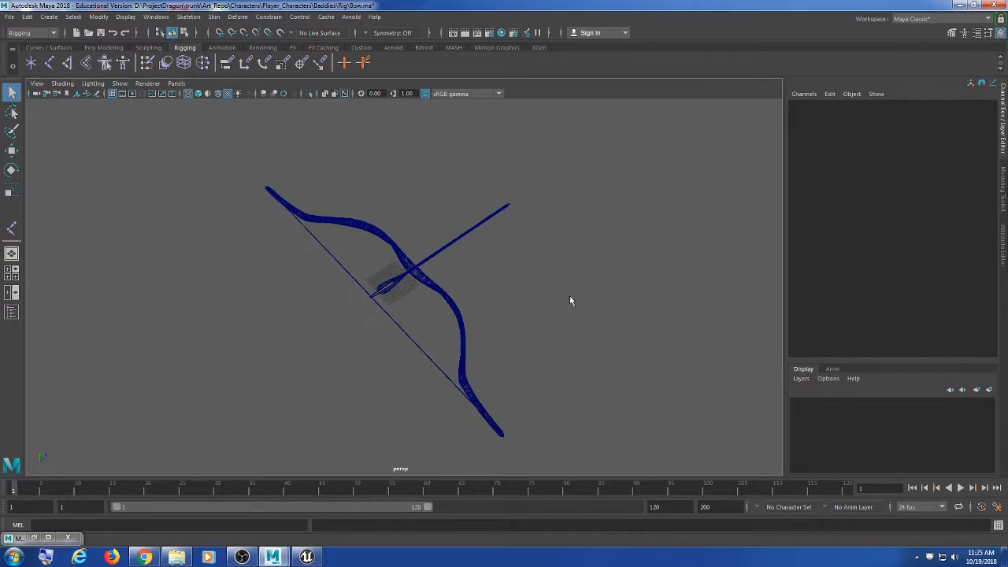
pyautogui.click(307, 556)
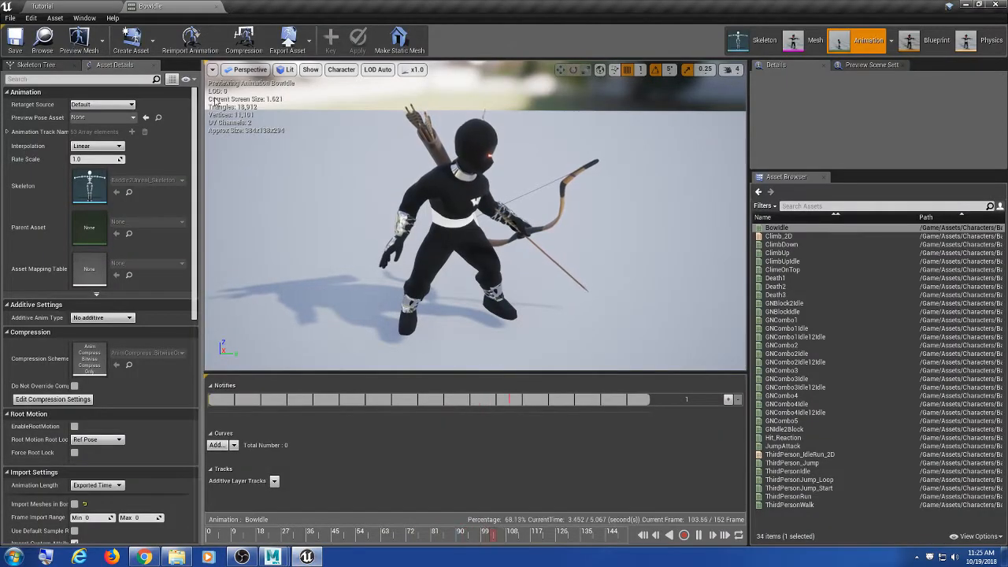
pyautogui.click(761, 44)
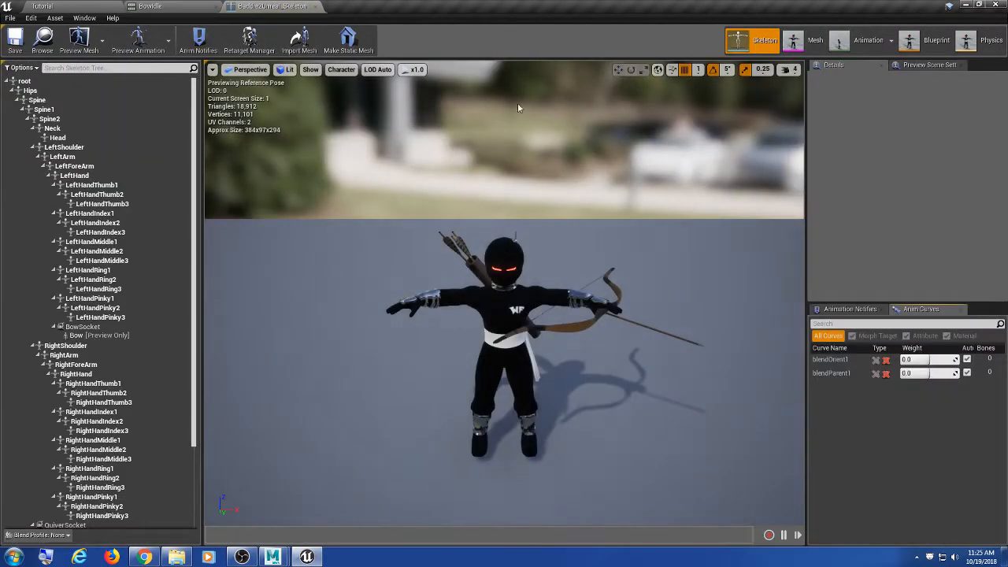
pyautogui.click(118, 337)
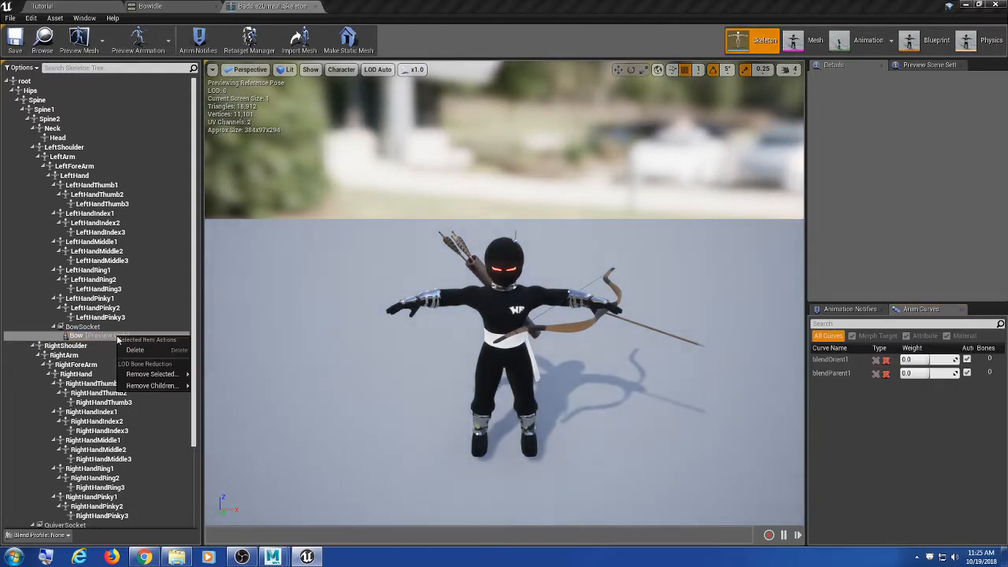
pyautogui.moveTo(150, 377)
pyautogui.click(83, 326)
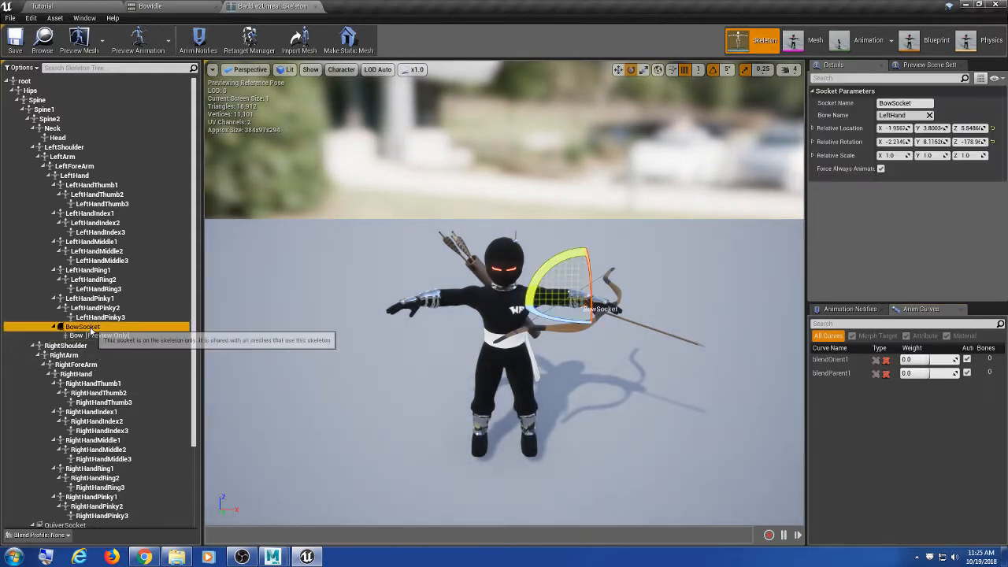
pyautogui.rightClick(90, 327)
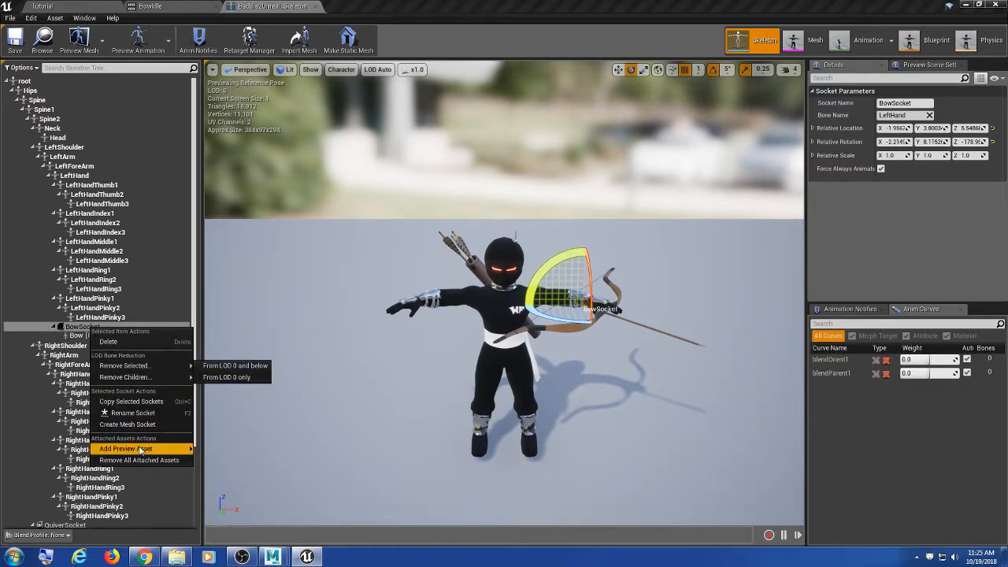
pyautogui.moveTo(140, 449)
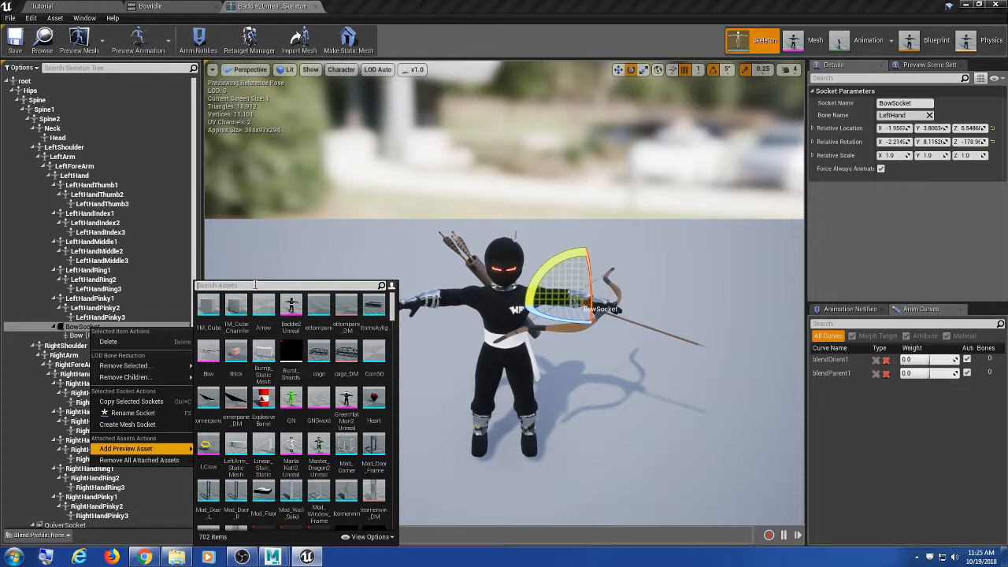
pyautogui.write('bow')
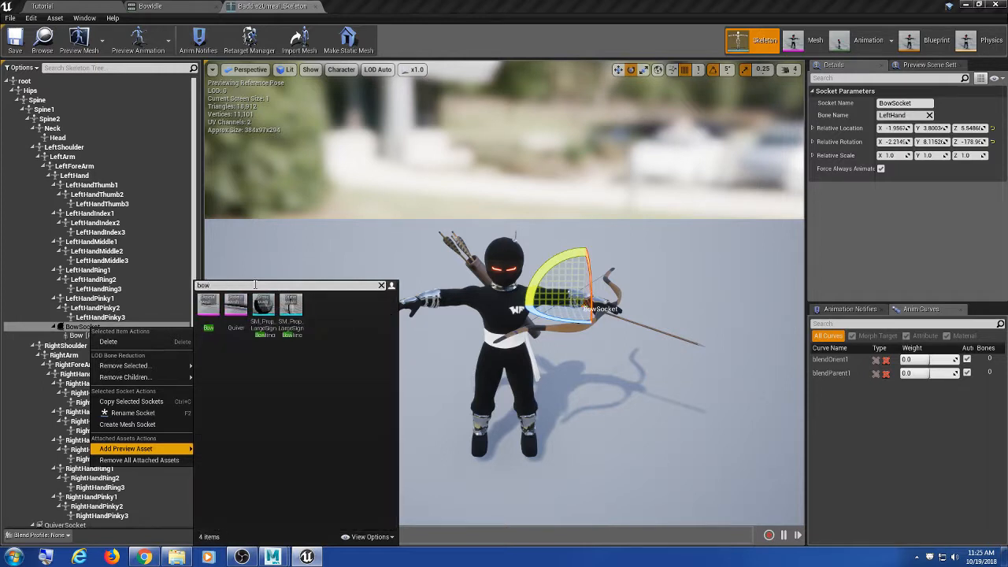
pyautogui.press('BackSpace')
pyautogui.write('idle')
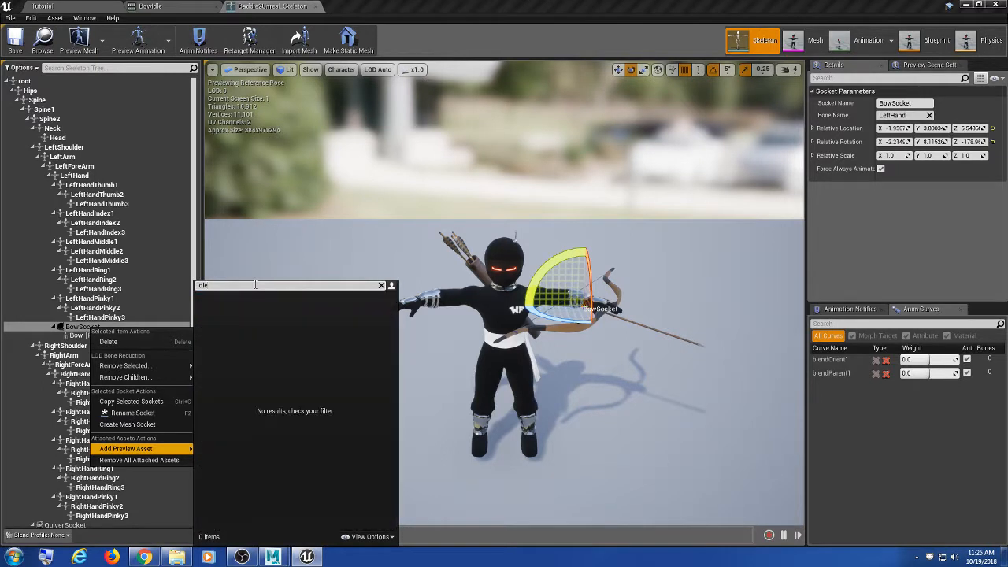
pyautogui.click(474, 85)
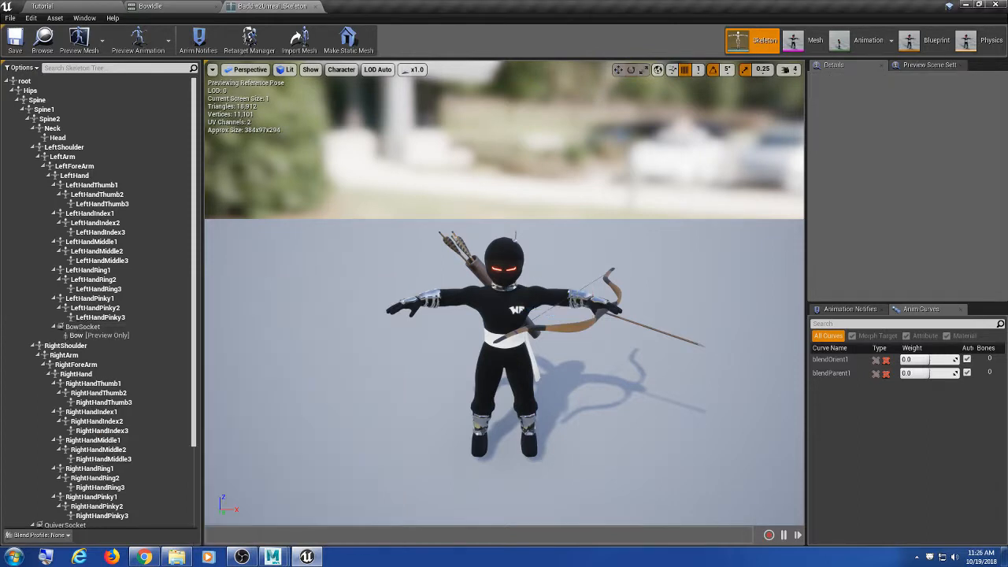
pyautogui.moveTo(615, 435); pyautogui.dragTo(657, 432, button='middle')
pyautogui.scroll(3, 614, 434)
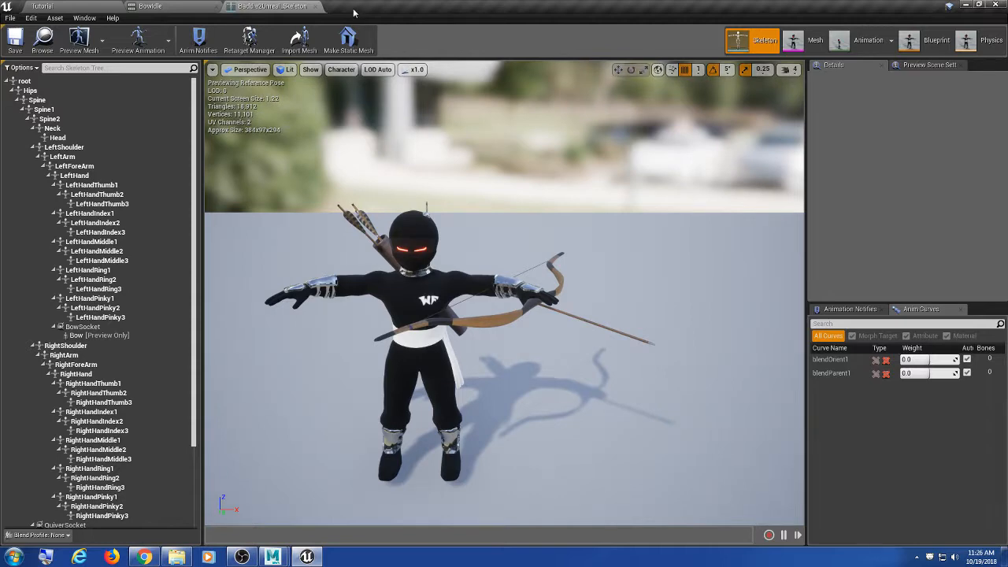
pyautogui.keyDown('alt'); pyautogui.moveTo(607, 293); pyautogui.dragTo(590, 308); pyautogui.keyUp('alt')
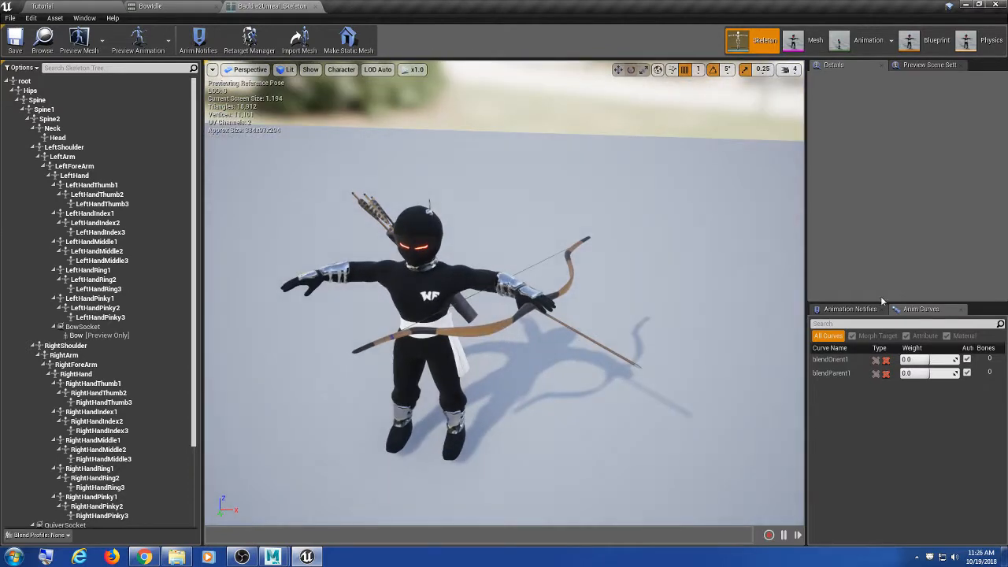
pyautogui.click(869, 40)
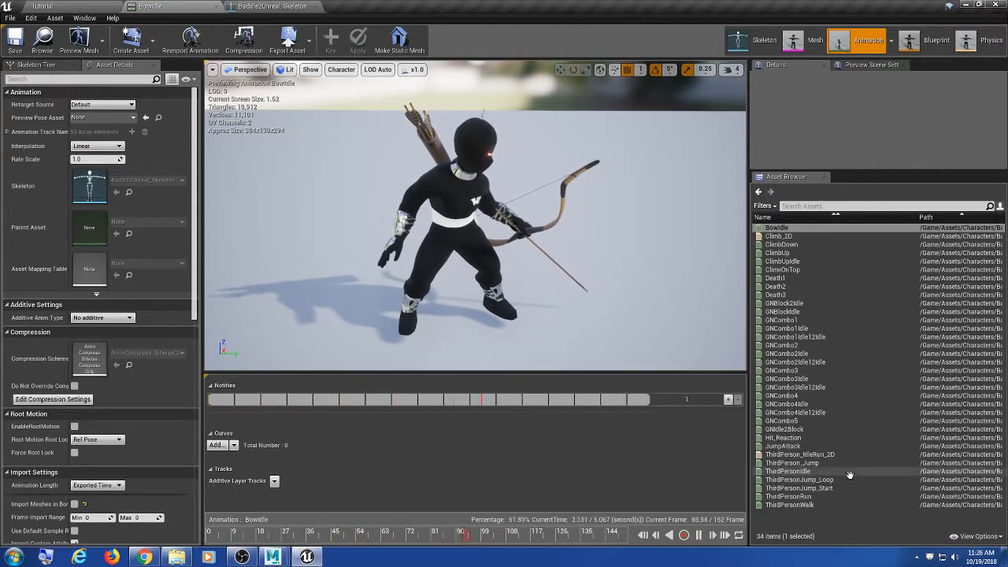
pyautogui.keyDown('alt'); pyautogui.moveTo(641, 255); pyautogui.dragTo(516, 283); pyautogui.keyUp('alt')
pyautogui.scroll(5, 518, 283)
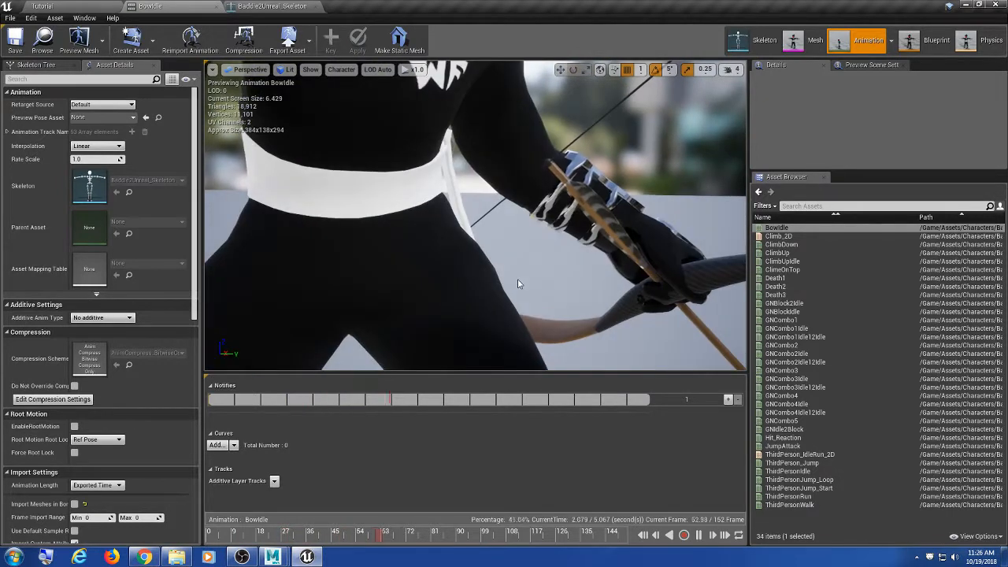
pyautogui.scroll(-5, 517, 284)
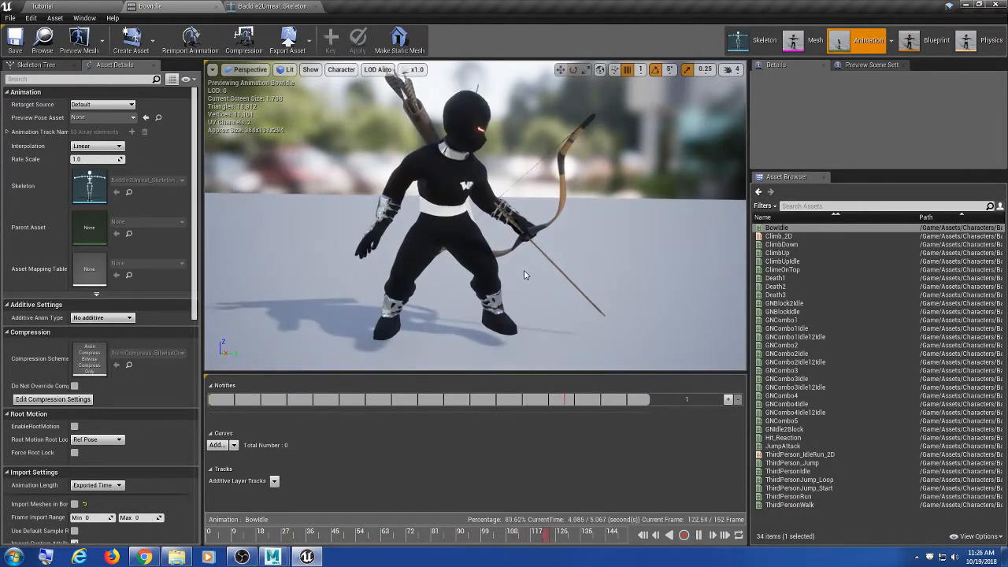
pyautogui.keyDown('alt'); pyautogui.moveTo(525, 275); pyautogui.dragTo(525, 285); pyautogui.keyUp('alt')
pyautogui.keyDown('alt'); pyautogui.moveTo(525, 276); pyautogui.dragTo(546, 278, button='middle'); pyautogui.keyUp('alt')
pyautogui.moveTo(526, 275)
pyautogui.keyDown('alt'); pyautogui.mouseDown()
pyautogui.moveTo(386, 260)
pyautogui.moveTo(516, 261)
pyautogui.mouseUp(); pyautogui.keyUp('alt')
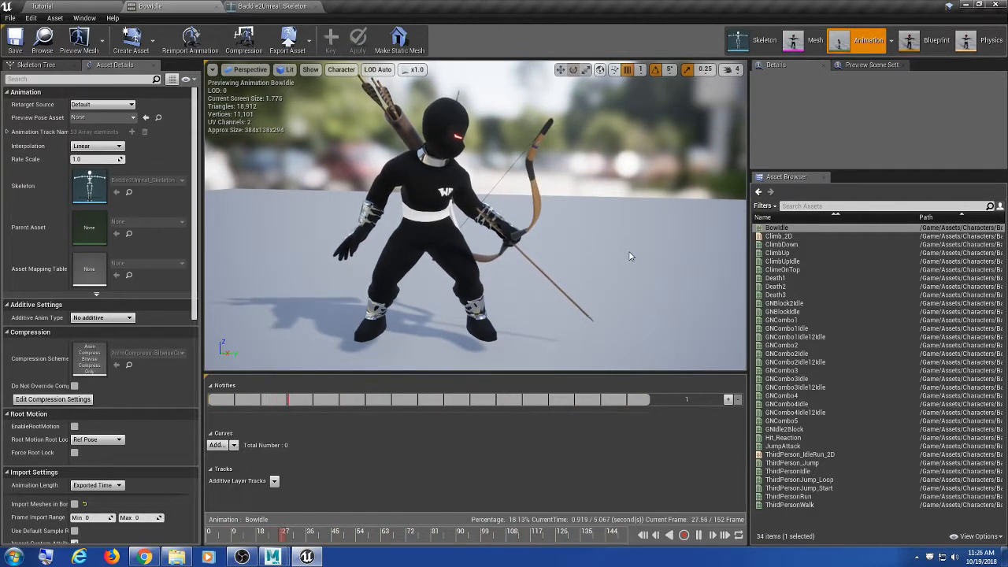
pyautogui.scroll(-2, 630, 256)
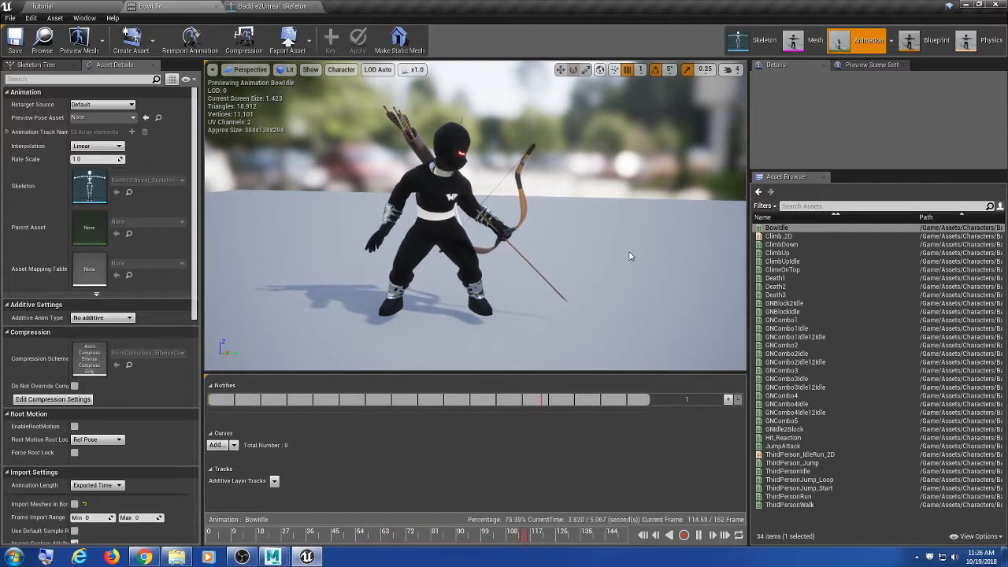
pyautogui.click(968, 5)
pyautogui.keyDown('alt'); pyautogui.moveTo(452, 256); pyautogui.dragTo(452, 294); pyautogui.keyUp('alt')
pyautogui.click(307, 557)
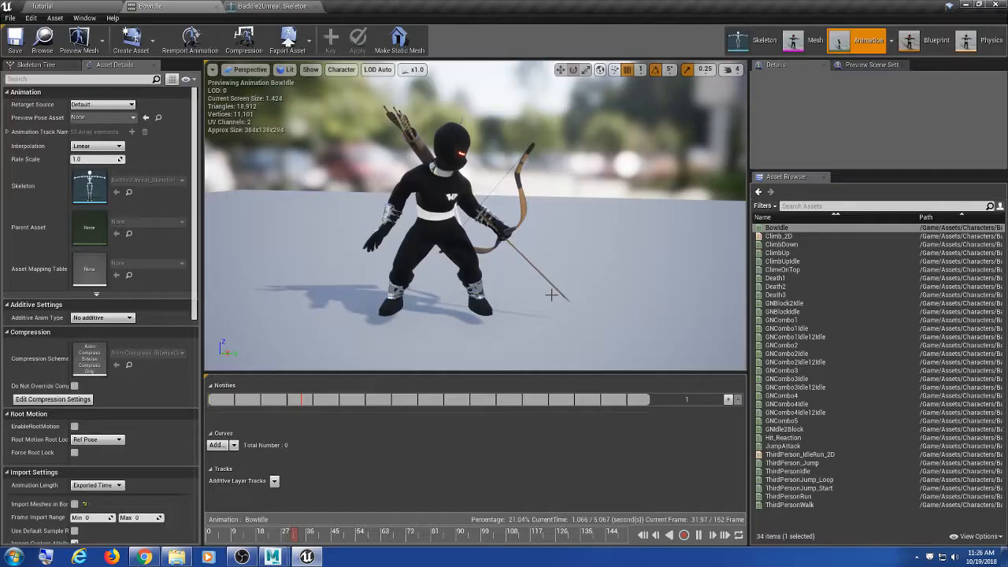
pyautogui.keyDown('alt'); pyautogui.moveTo(519, 248); pyautogui.dragTo(542, 257); pyautogui.keyUp('alt')
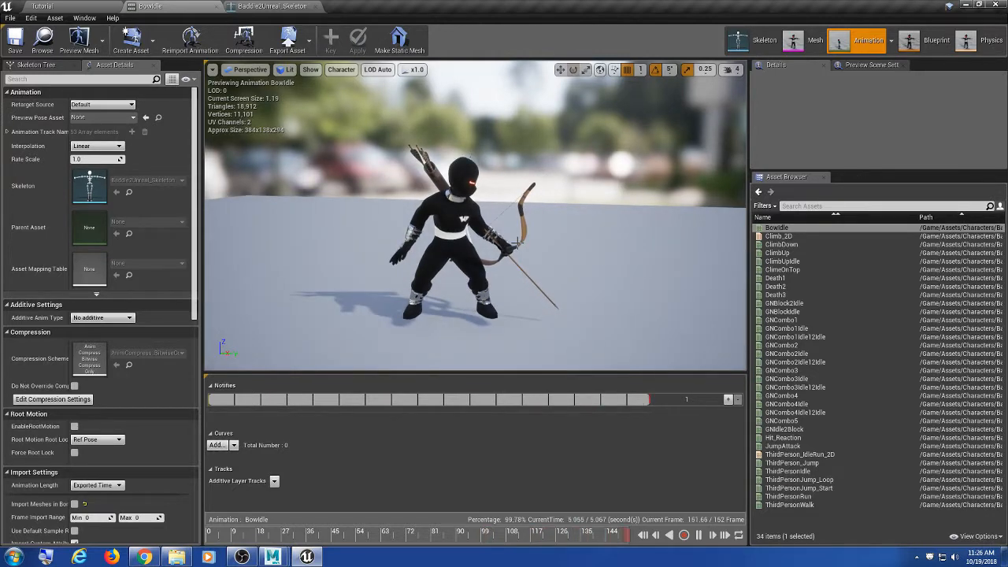
pyautogui.keyDown('alt'); pyautogui.moveTo(518, 248); pyautogui.dragTo(603, 254); pyautogui.keyUp('alt')
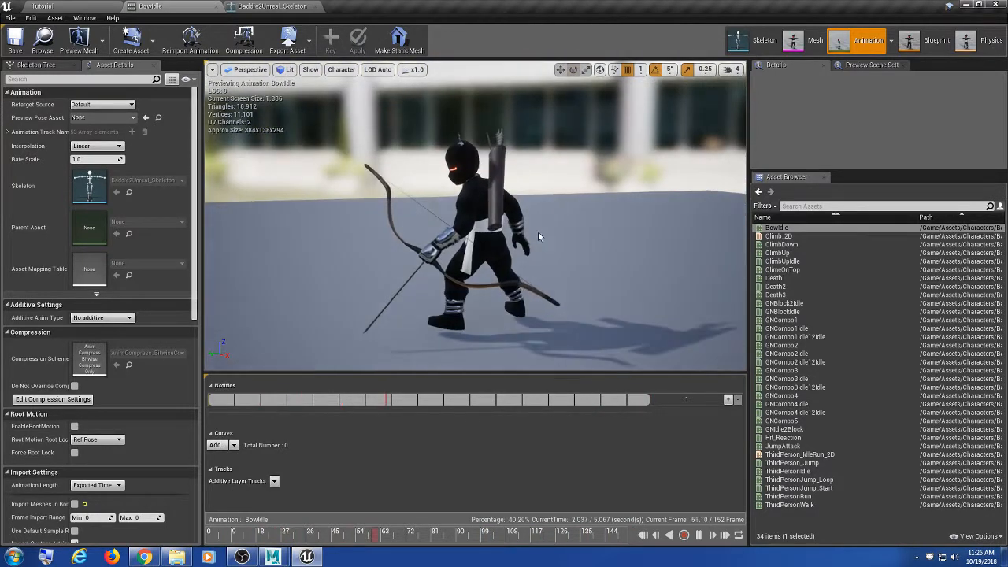
pyautogui.keyDown('alt'); pyautogui.moveTo(541, 236); pyautogui.dragTo(410, 228); pyautogui.keyUp('alt')
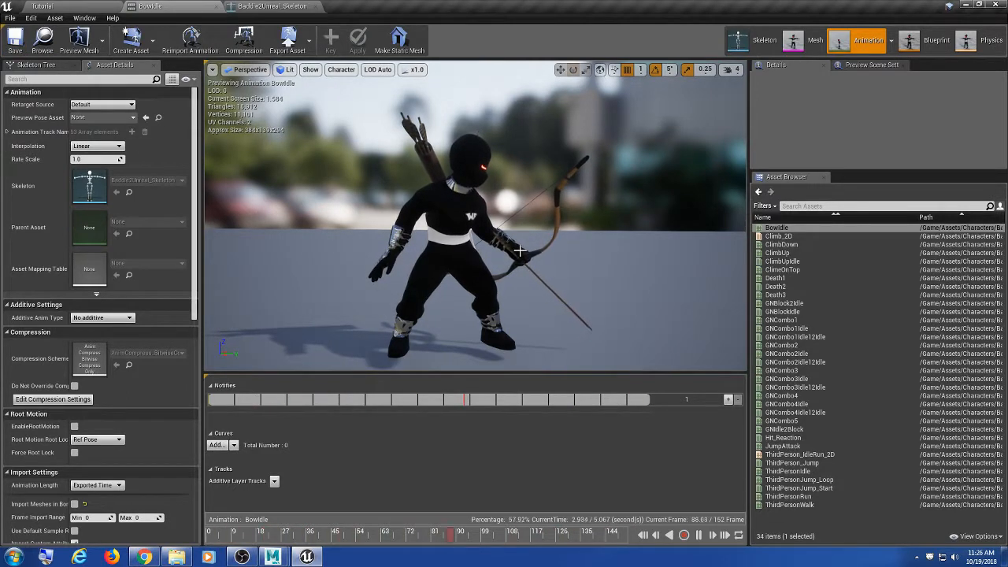
pyautogui.scroll(3, 572, 267)
pyautogui.moveTo(553, 281)
pyautogui.mouseDown(button='middle')
pyautogui.moveTo(476, 257)
pyautogui.moveTo(555, 323)
pyautogui.moveTo(553, 281)
pyautogui.mouseUp(button='middle')
pyautogui.scroll(-4, 586, 281)
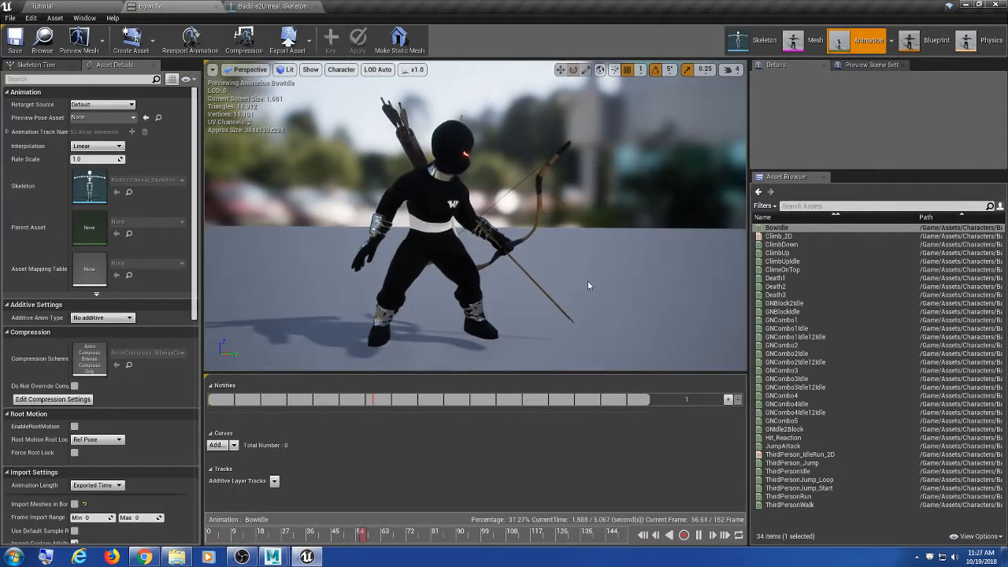
pyautogui.moveTo(587, 280)
pyautogui.keyDown('alt'); pyautogui.mouseDown()
pyautogui.moveTo(371, 268)
pyautogui.moveTo(426, 338)
pyautogui.moveTo(587, 260)
pyautogui.moveTo(596, 283)
pyautogui.mouseUp(); pyautogui.keyUp('alt')
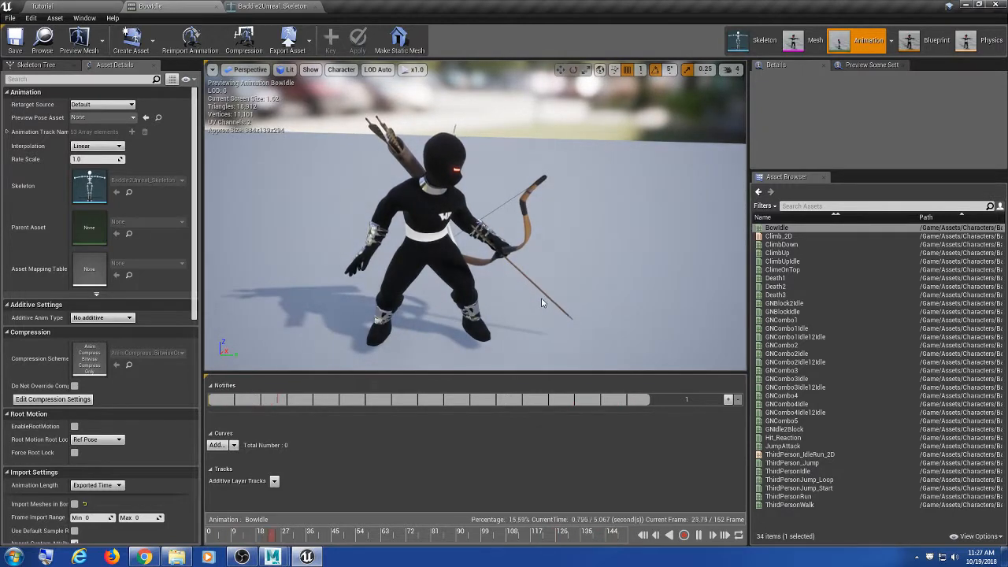
# Step: Orbit and zoom around the bow-idle archer once more, then minimise Unreal to reveal Bow.ma
pyautogui.scroll(-2, 533, 285)
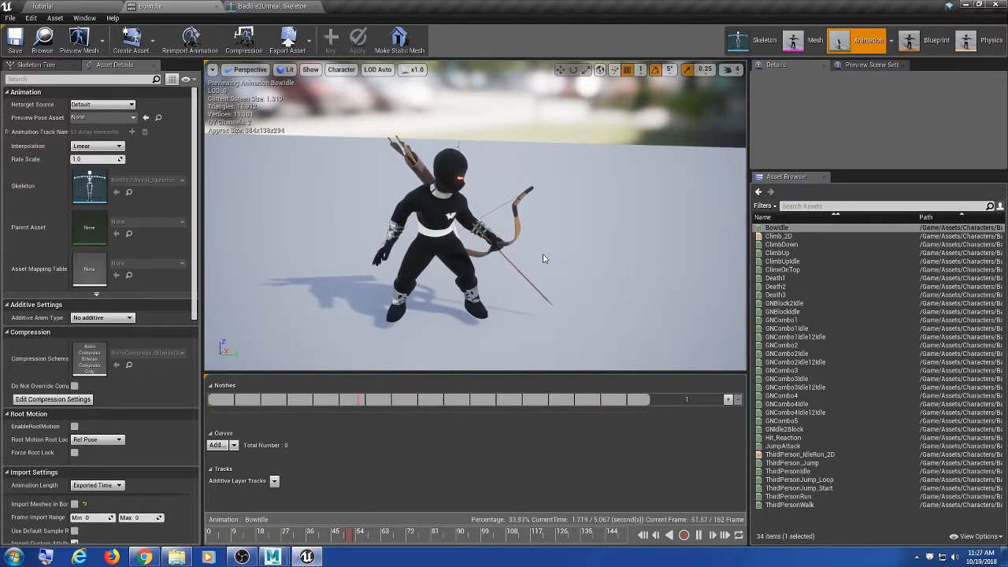
pyautogui.keyDown('alt'); pyautogui.moveTo(639, 266); pyautogui.dragTo(608, 256); pyautogui.keyUp('alt')
pyautogui.scroll(-1, 533, 268)
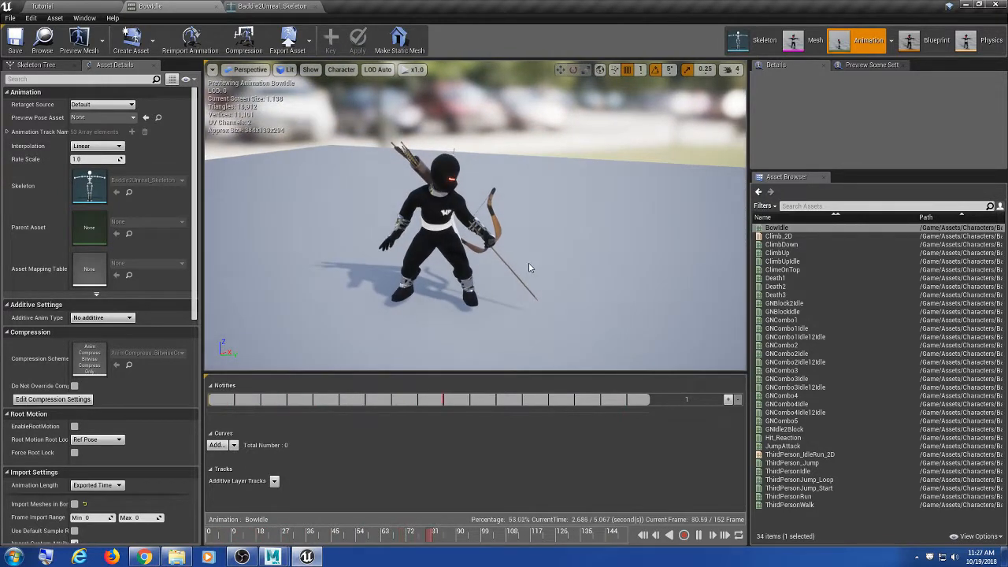
pyautogui.scroll(4, 529, 268)
pyautogui.keyDown('alt'); pyautogui.moveTo(518, 268); pyautogui.dragTo(555, 254, button='middle'); pyautogui.keyUp('alt')
pyautogui.keyDown('alt'); pyautogui.moveTo(464, 261); pyautogui.dragTo(468, 270, button='middle'); pyautogui.keyUp('alt')
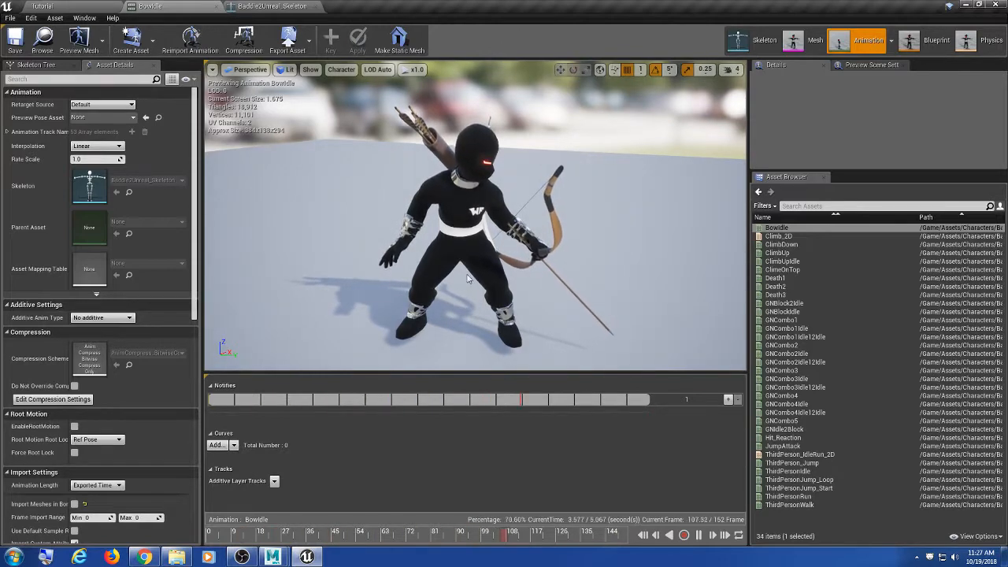
pyautogui.scroll(-1, 455, 254)
pyautogui.keyDown('alt'); pyautogui.moveTo(455, 254); pyautogui.dragTo(394, 256); pyautogui.keyUp('alt')
pyautogui.keyDown('alt'); pyautogui.moveTo(504, 259); pyautogui.dragTo(475, 269); pyautogui.keyUp('alt')
pyautogui.scroll(1, 473, 270)
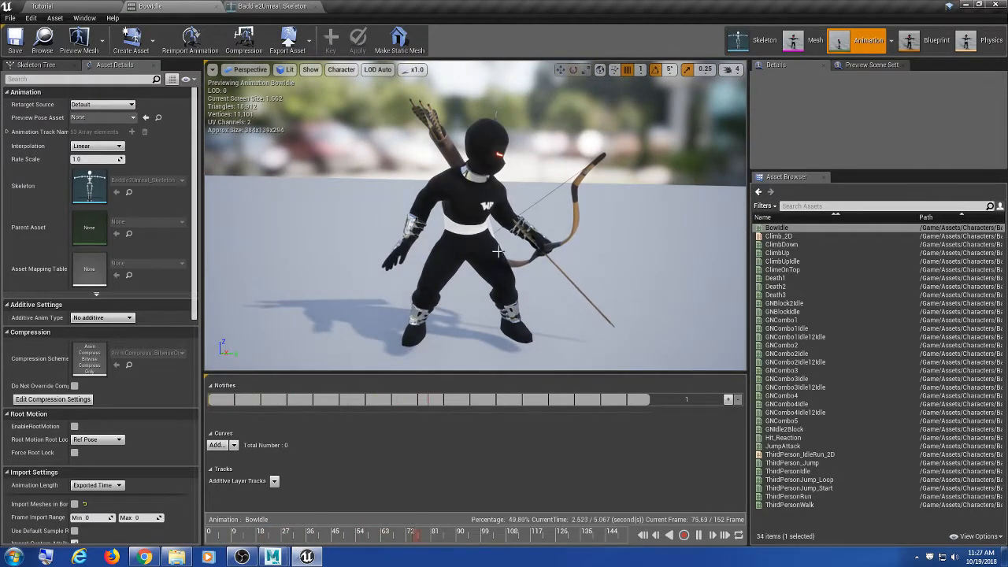
pyautogui.click(968, 5)
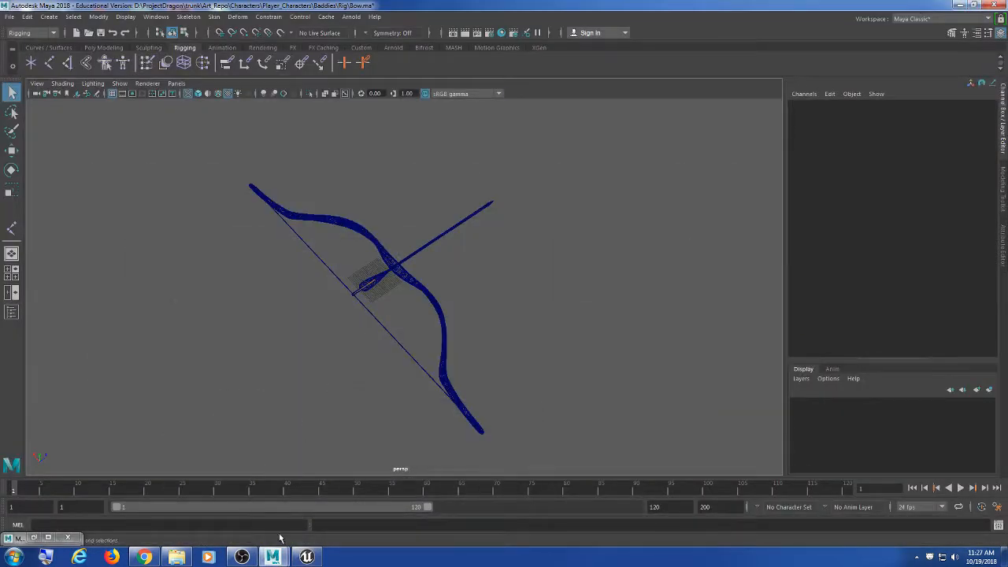
# Step: Open BowBaddieIdle.ma from Recent Files, choosing Don't Save for the bow scene
pyautogui.click(10, 17)
pyautogui.moveTo(83, 389)
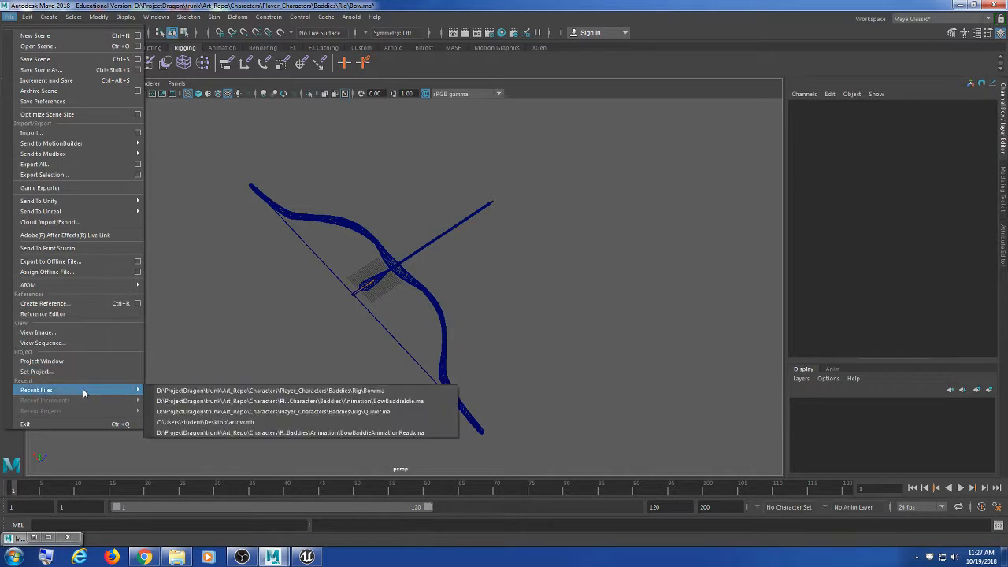
pyautogui.click(225, 401)
pyautogui.click(505, 285)
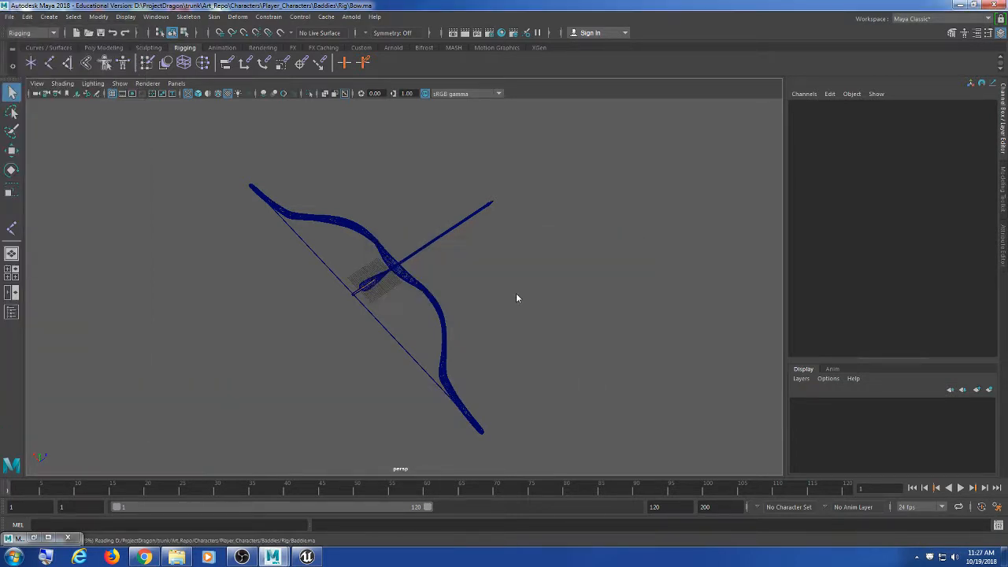
# Step: View the character's bow hand in wireframe, zoomed in, then switch to Discord in Chrome
pyautogui.keyDown('alt'); pyautogui.moveTo(516, 297); pyautogui.dragTo(319, 317); pyautogui.keyUp('alt')
pyautogui.scroll(4, 326, 325)
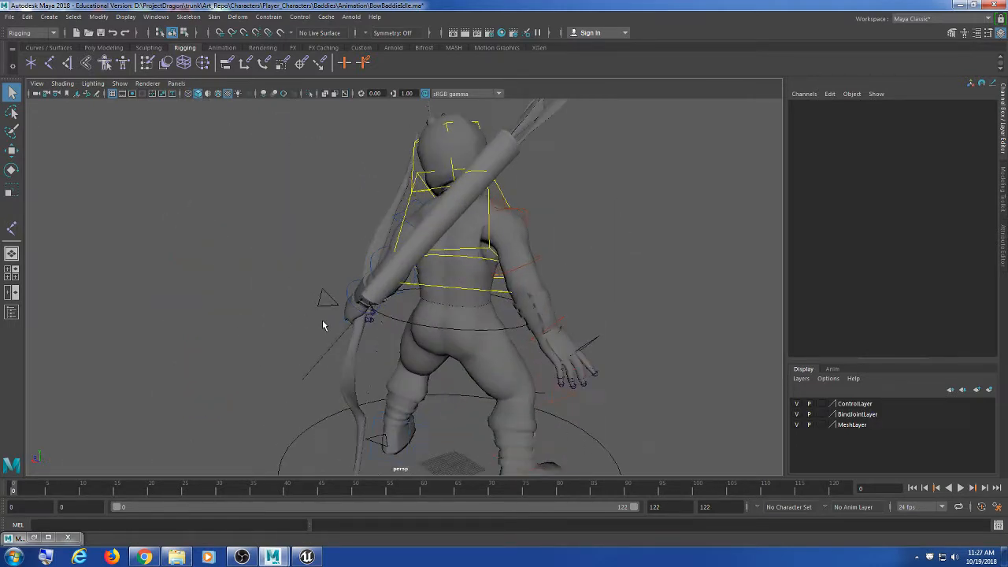
pyautogui.press('4')
pyautogui.scroll(6, 466, 286)
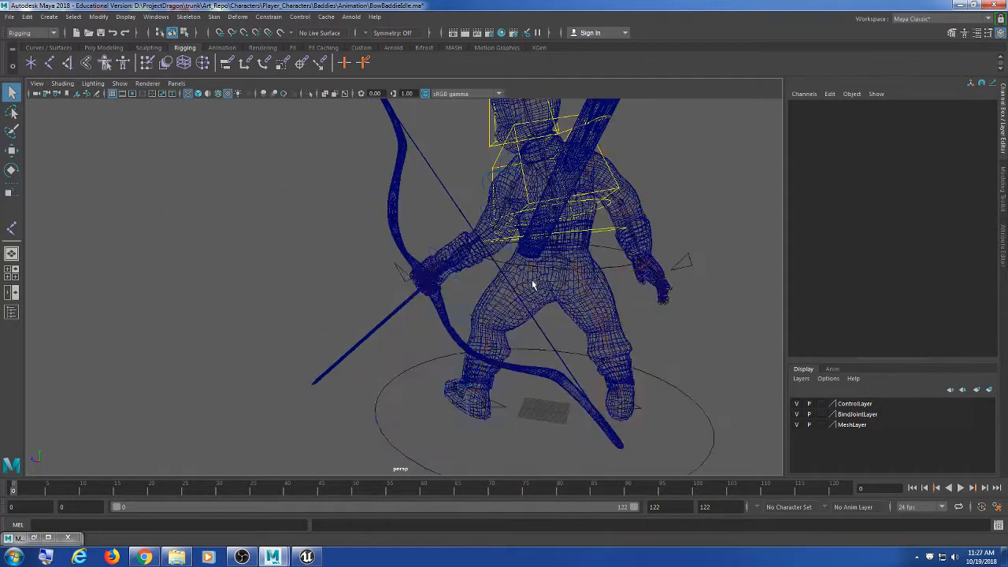
pyautogui.scroll(5, 520, 335)
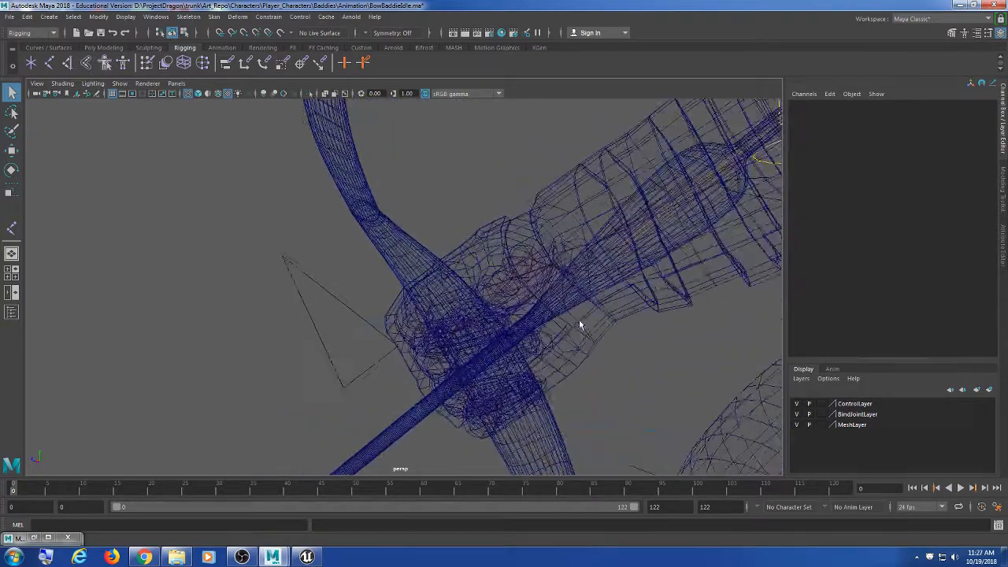
pyautogui.scroll(3, 337, 342)
pyautogui.scroll(3, 396, 344)
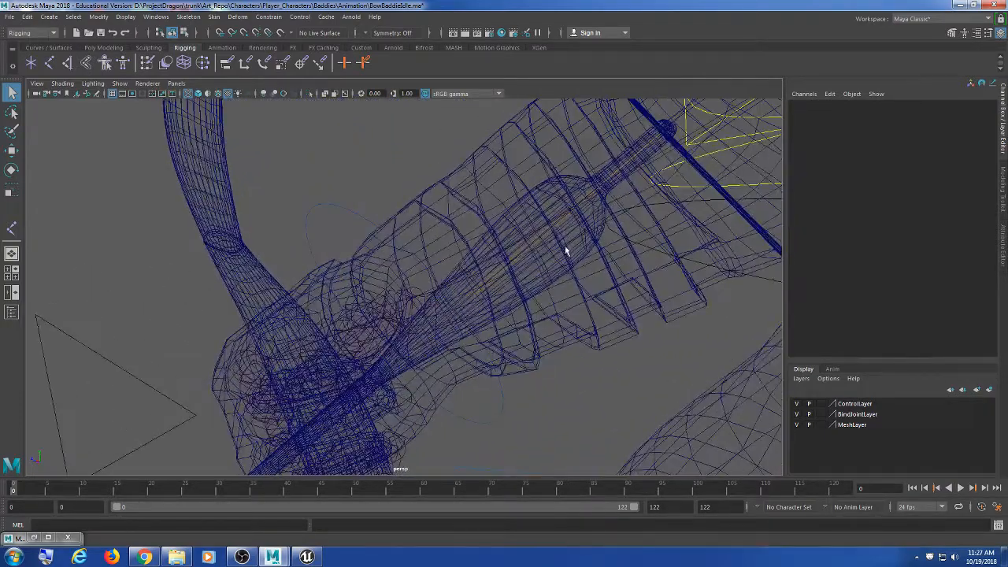
pyautogui.click(144, 556)
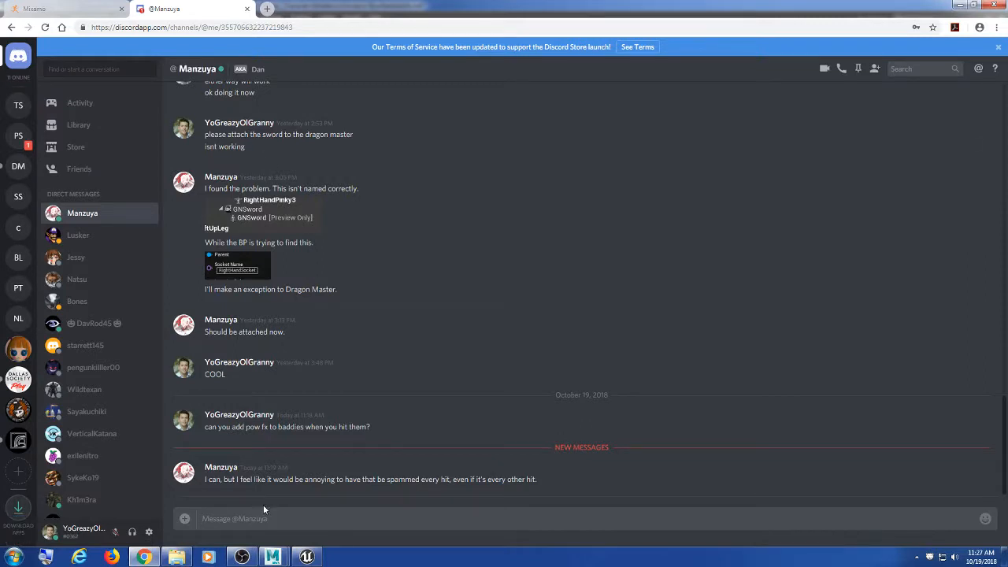
# Step: Send three DMs asking to add bow and quiver to the bow baddie and play both bow idle animations
pyautogui.write('we need something..')
pyautogui.press('Return')
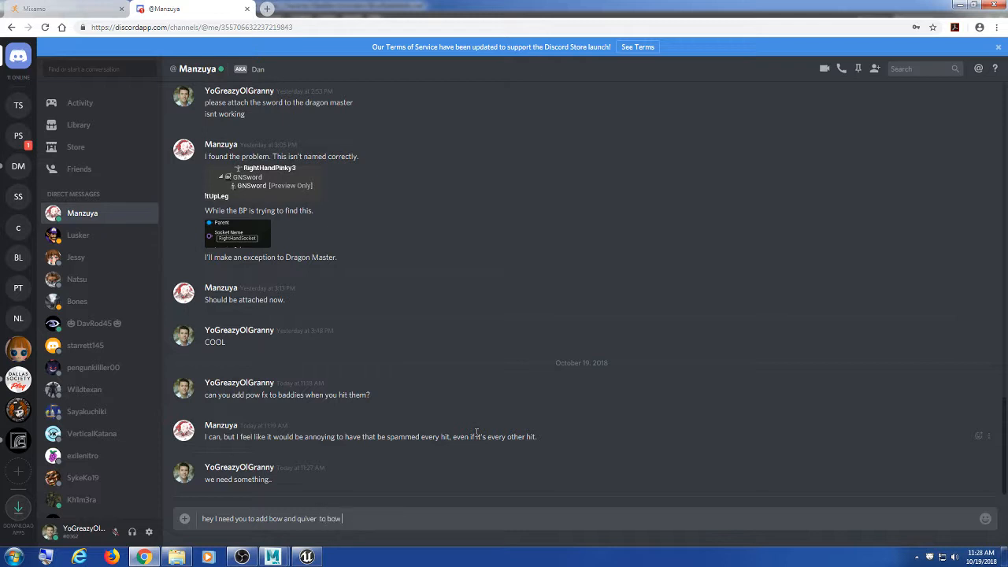
pyautogui.write('die')
pyautogui.press('Return')
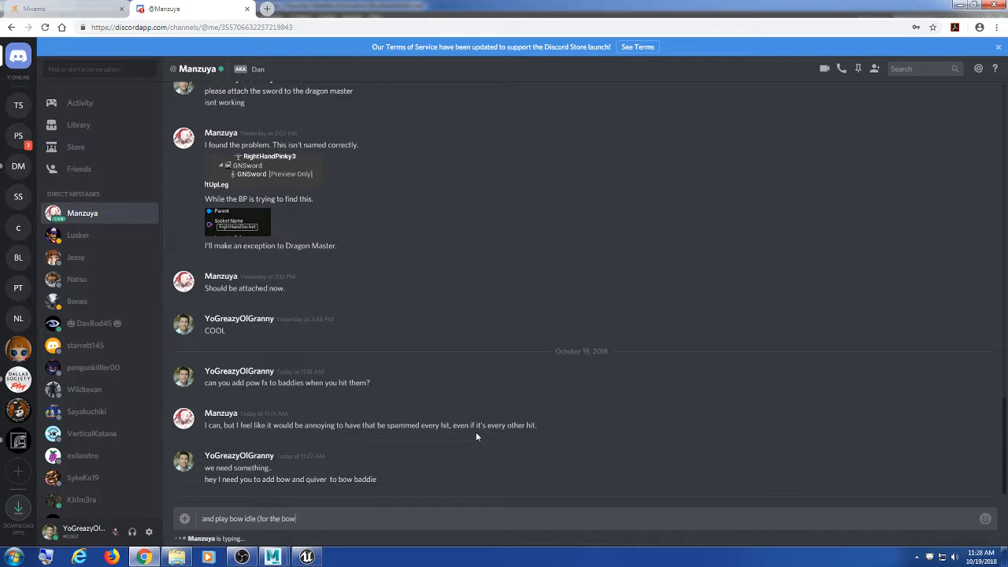
pyautogui.write('th the')
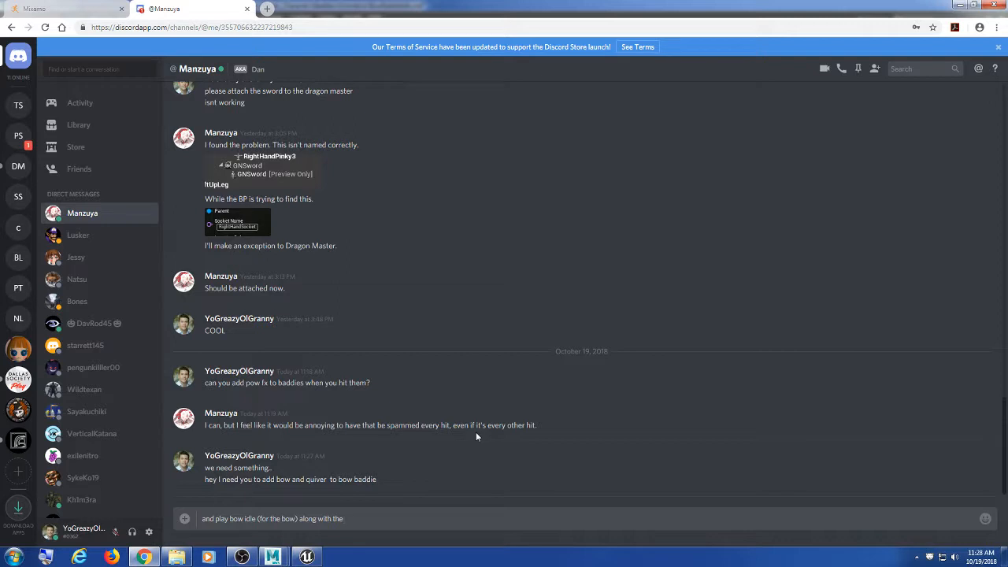
pyautogui.write('  bow idle (character) animaiton')
pyautogui.press('Return')
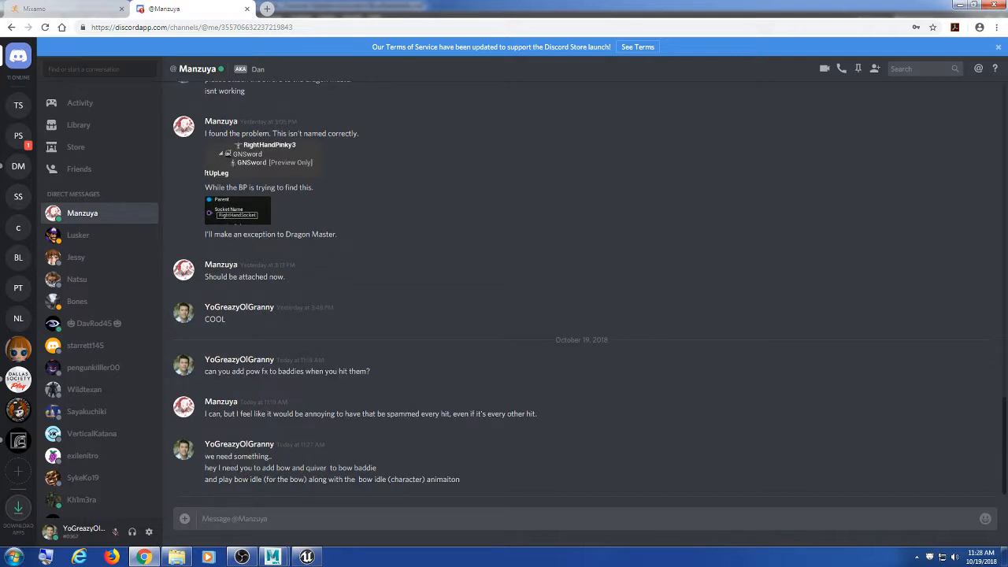
# Step: Back in Maya, frame the BowBaddieIdle character and tumble around it to inspect the bow and quiver
pyautogui.click(959, 7)
pyautogui.press('f')
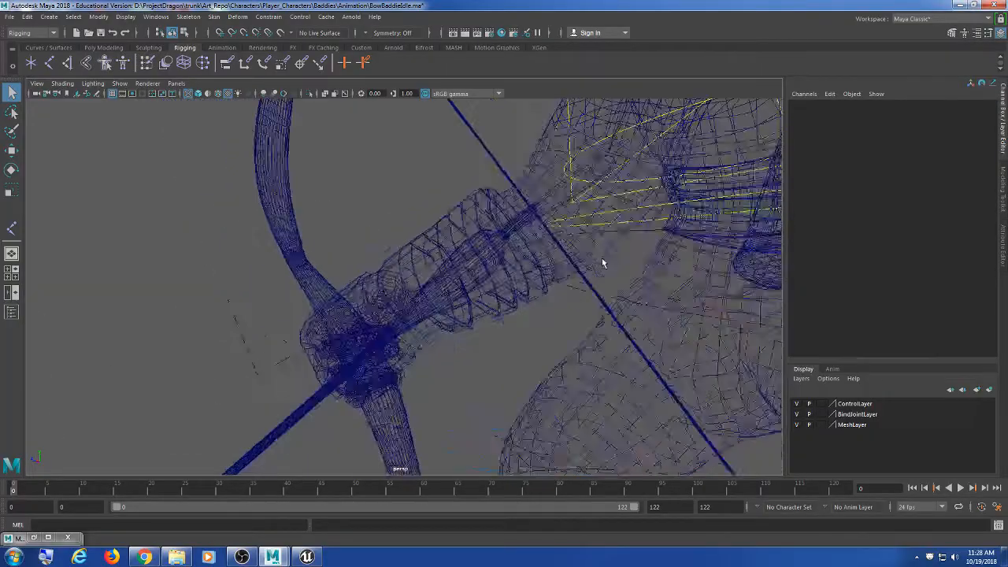
pyautogui.scroll(5, 510, 268)
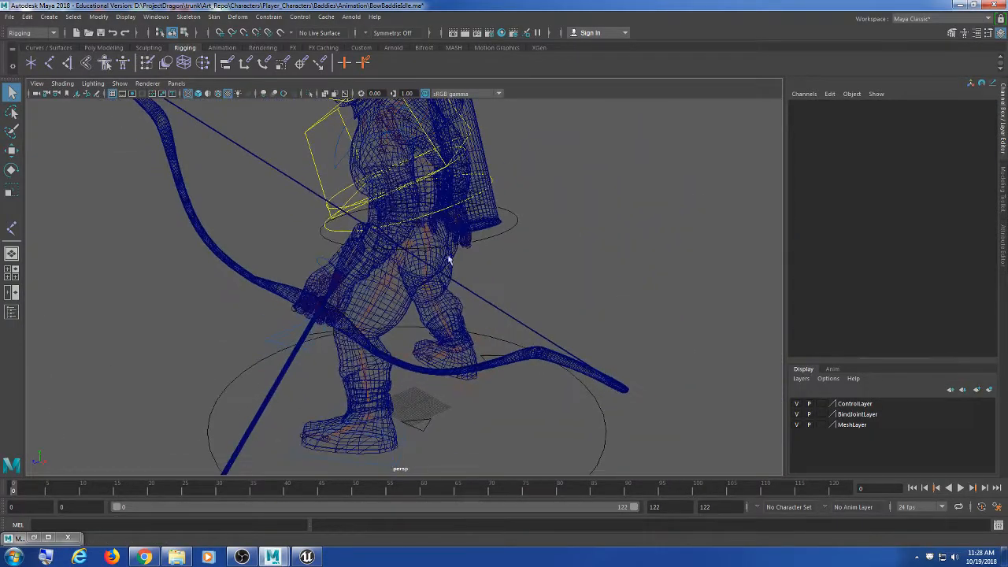
pyautogui.keyDown('alt'); pyautogui.moveTo(236, 355); pyautogui.dragTo(400, 368); pyautogui.keyUp('alt')
pyautogui.scroll(3, 402, 367)
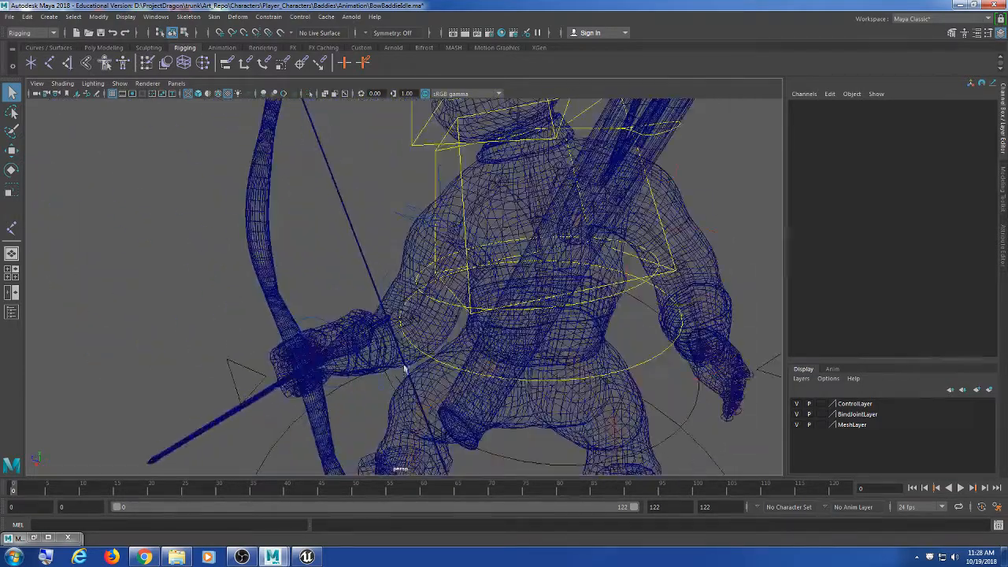
pyautogui.scroll(-3, 563, 268)
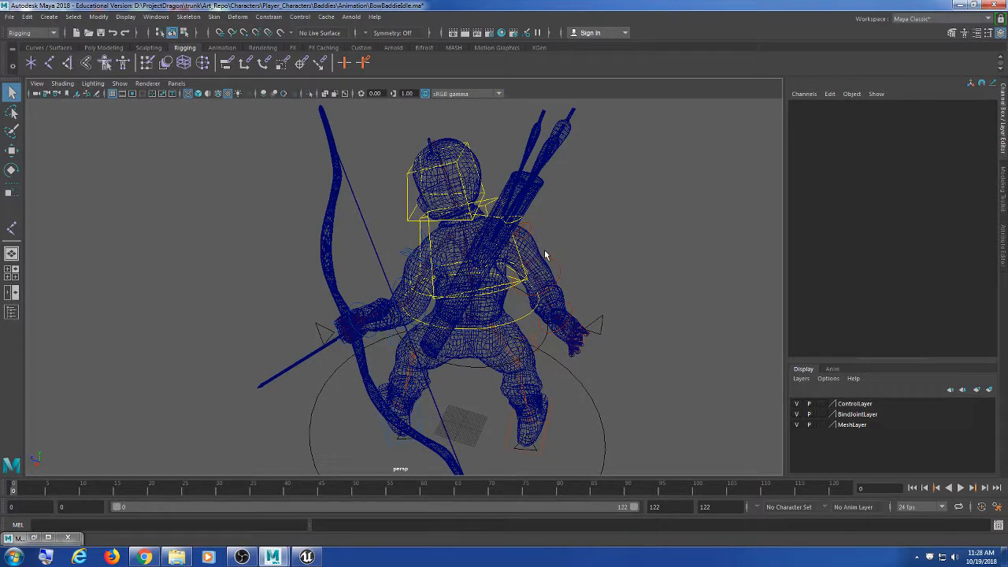
pyautogui.keyDown('alt'); pyautogui.moveTo(545, 254); pyautogui.dragTo(463, 262); pyautogui.keyUp('alt')
pyautogui.scroll(3, 440, 299)
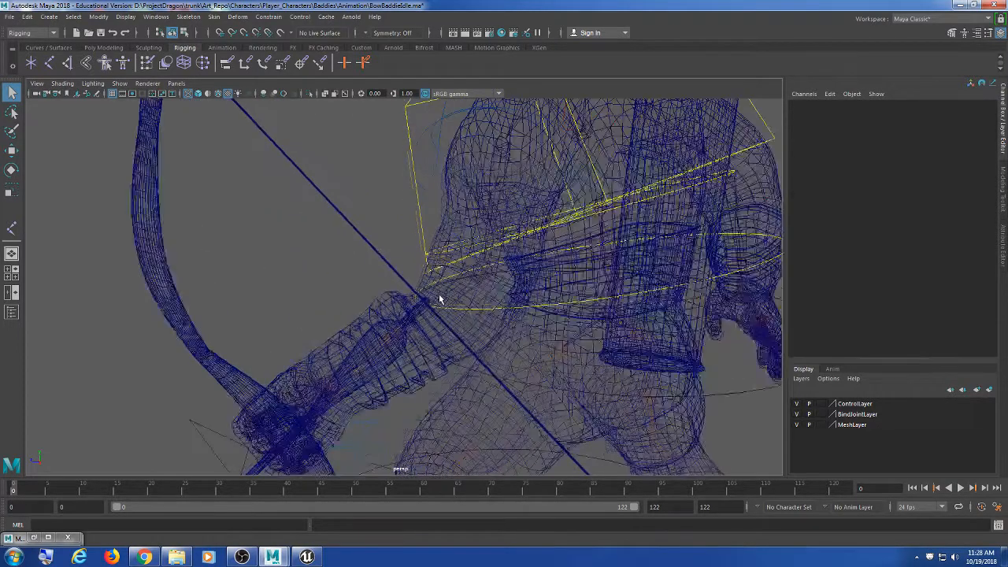
pyautogui.keyDown('alt'); pyautogui.moveTo(475, 324); pyautogui.dragTo(429, 277, button='middle'); pyautogui.keyUp('alt')
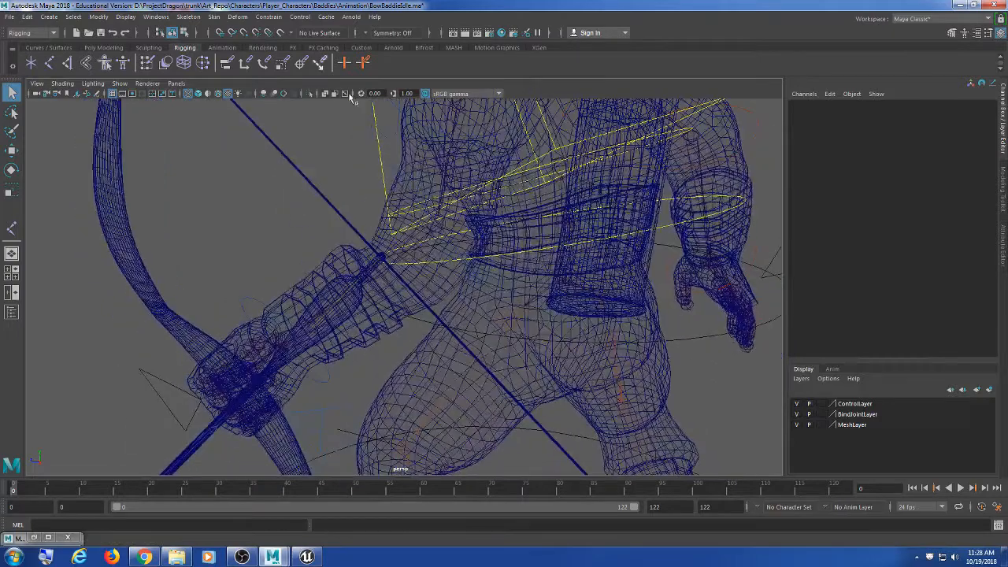
pyautogui.click(126, 16)
# Step: Open the Hypergraph Hierarchy window, resize it and park it on the left
pyautogui.moveTo(155, 16)
pyautogui.moveTo(178, 53)
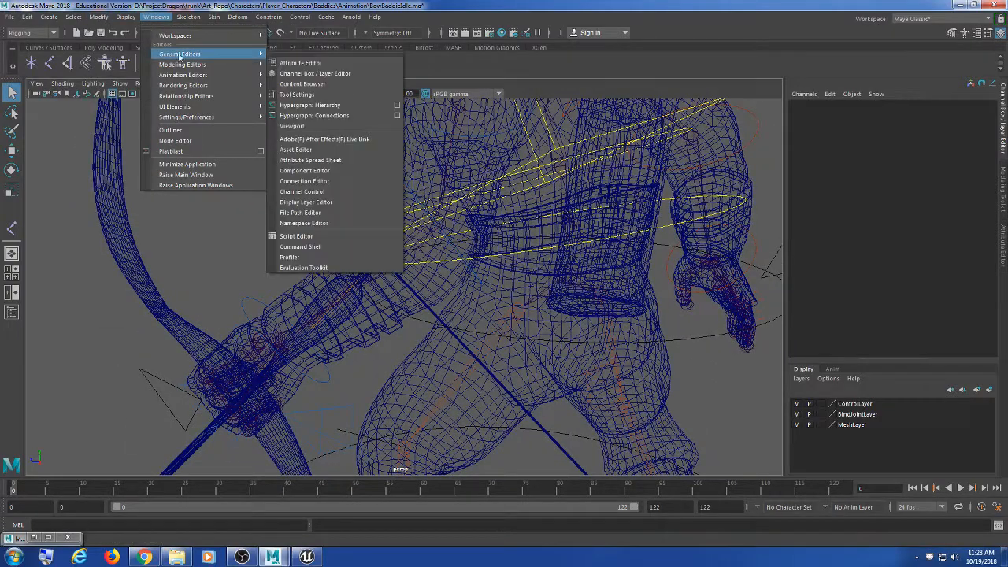
pyautogui.click(311, 105)
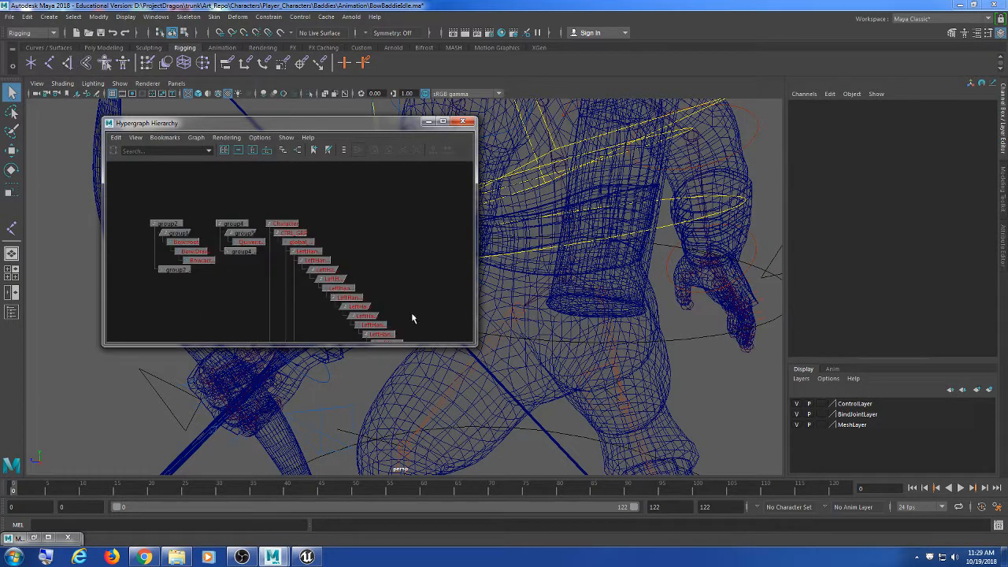
pyautogui.moveTo(472, 343); pyautogui.dragTo(396, 406)
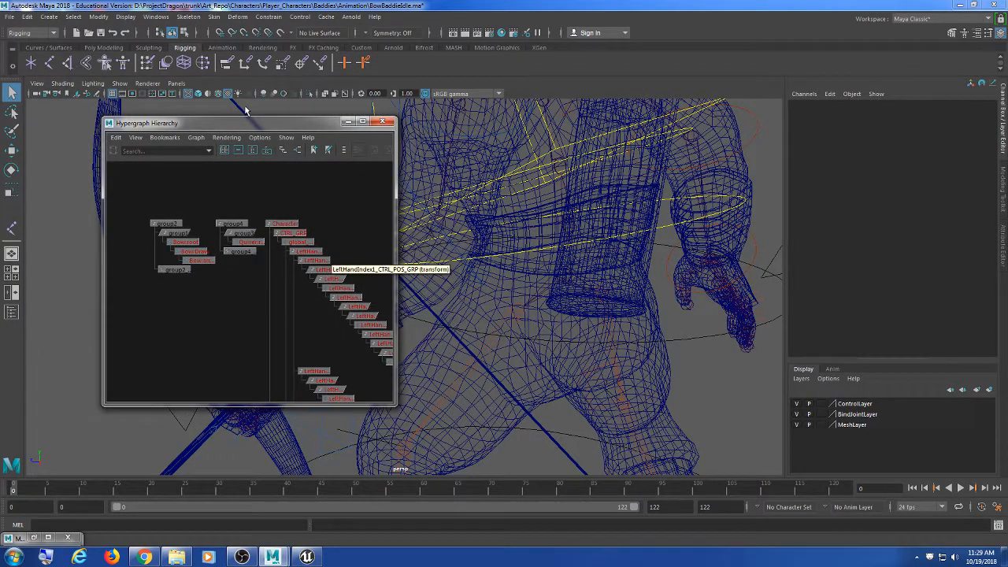
pyautogui.moveTo(244, 123); pyautogui.dragTo(202, 117)
# Step: Zoom and orbit the perspective view to a low side angle close on the character
pyautogui.scroll(-5, 485, 228)
pyautogui.keyDown('alt'); pyautogui.moveTo(615, 191); pyautogui.dragTo(573, 206, button='right'); pyautogui.keyUp('alt')
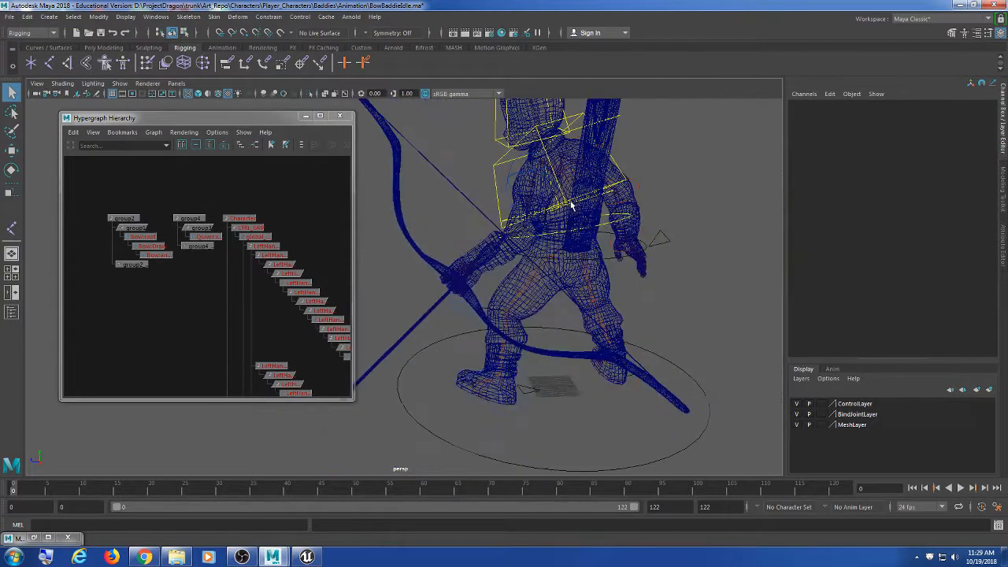
pyautogui.keyDown('alt'); pyautogui.moveTo(582, 225); pyautogui.dragTo(597, 247, button='middle'); pyautogui.keyUp('alt')
pyautogui.keyDown('alt'); pyautogui.moveTo(583, 254); pyautogui.dragTo(534, 285); pyautogui.keyUp('alt')
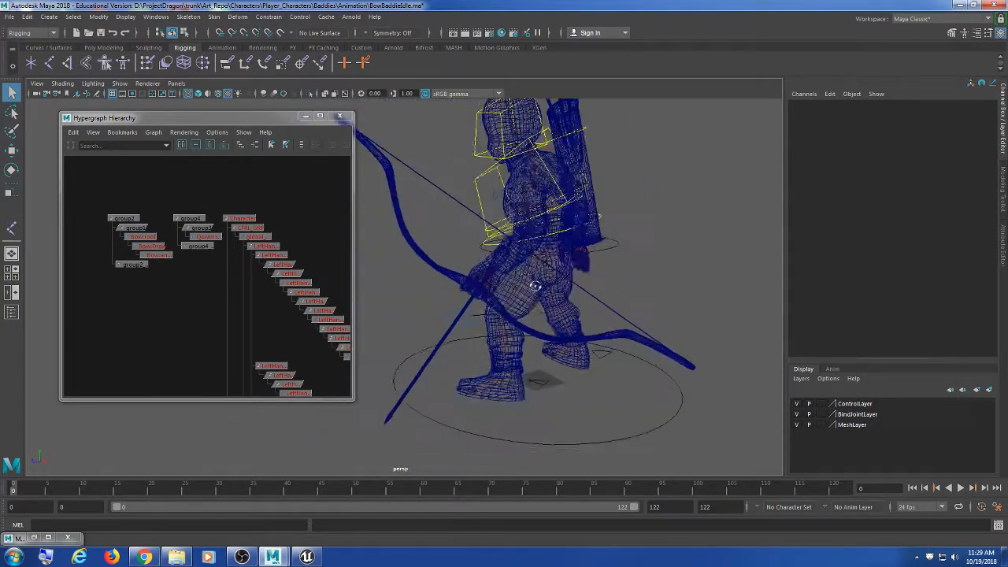
pyautogui.keyDown('alt'); pyautogui.moveTo(522, 285); pyautogui.dragTo(541, 297, button='right'); pyautogui.keyUp('alt')
pyautogui.keyDown('alt'); pyautogui.moveTo(540, 297); pyautogui.dragTo(508, 317, button='middle'); pyautogui.keyUp('alt')
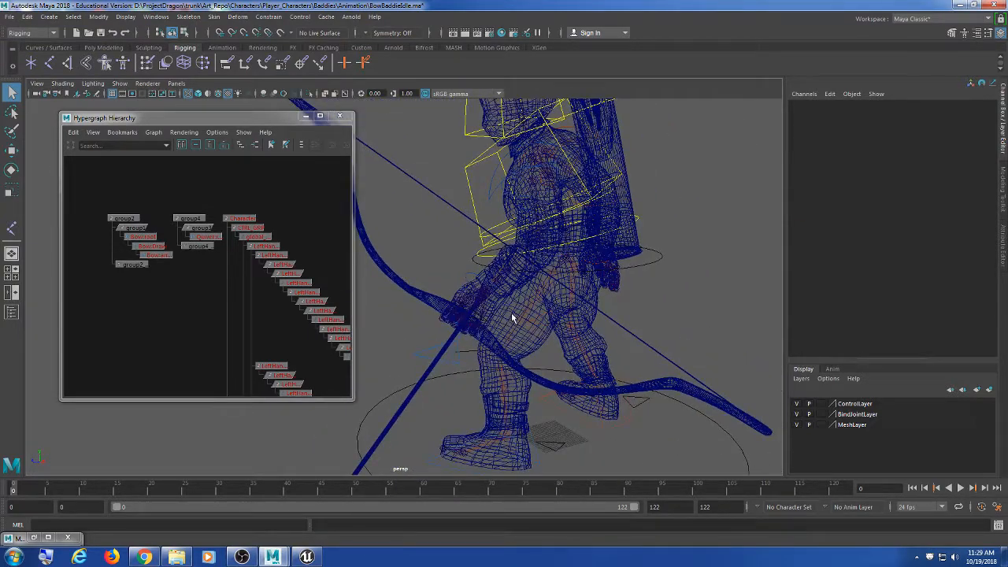
pyautogui.keyDown('alt'); pyautogui.moveTo(511, 313); pyautogui.dragTo(509, 298, button='right'); pyautogui.keyUp('alt')
pyautogui.scroll(2, 218, 294)
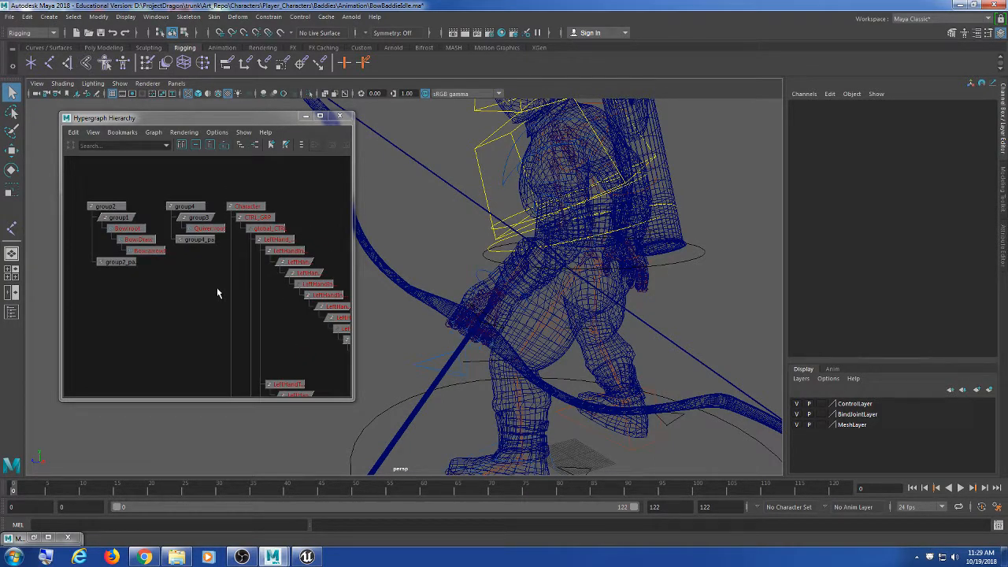
pyautogui.scroll(3, 208, 289)
# Step: Bring the bow and quiver nodes into view in the Hypergraph and select Bow:root
pyautogui.keyDown('alt'); pyautogui.moveTo(162, 267); pyautogui.dragTo(240, 295, button='middle'); pyautogui.keyUp('alt')
pyautogui.click(185, 235)
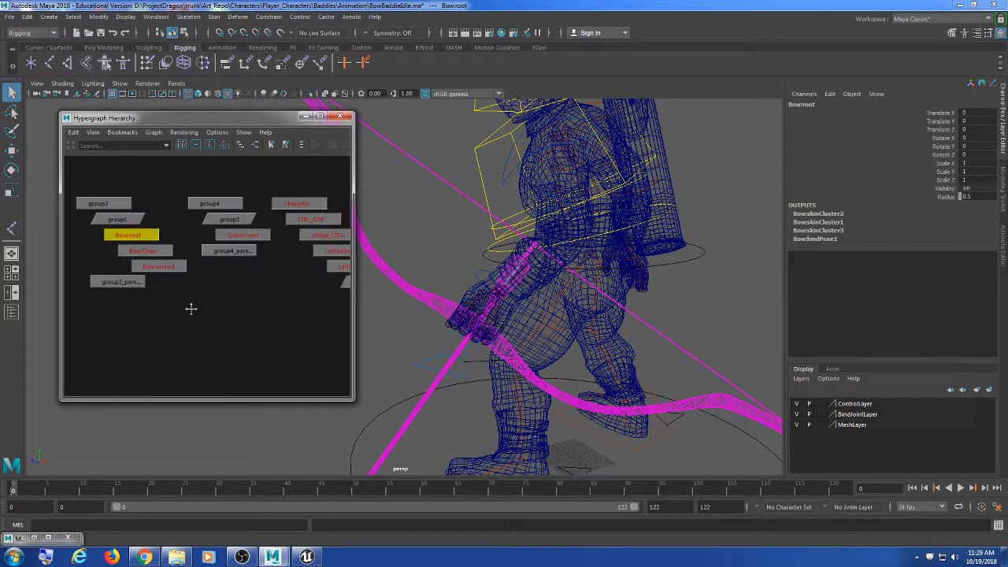
pyautogui.keyDown('alt'); pyautogui.moveTo(479, 346); pyautogui.dragTo(489, 347, button='middle'); pyautogui.keyUp('alt')
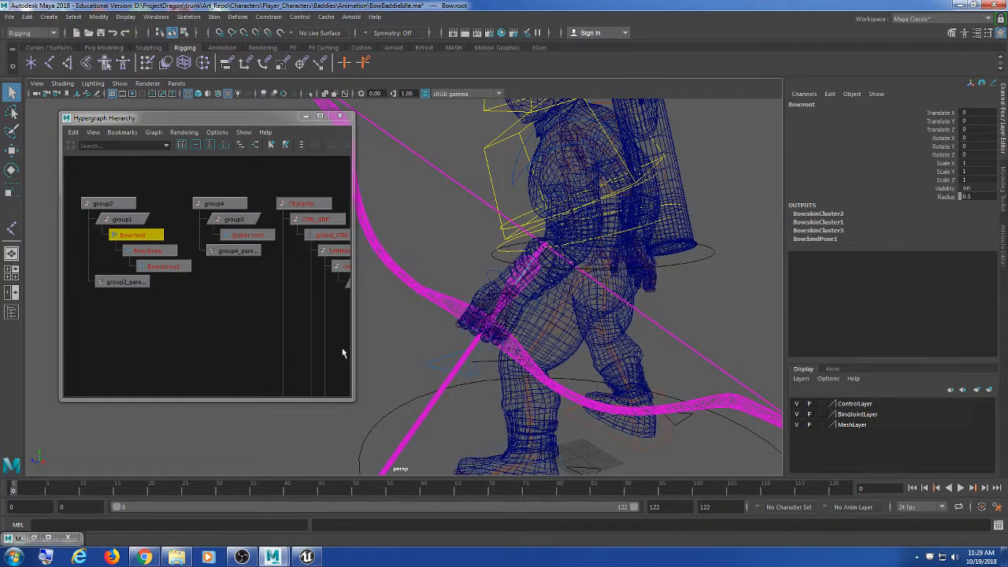
pyautogui.click(235, 339)
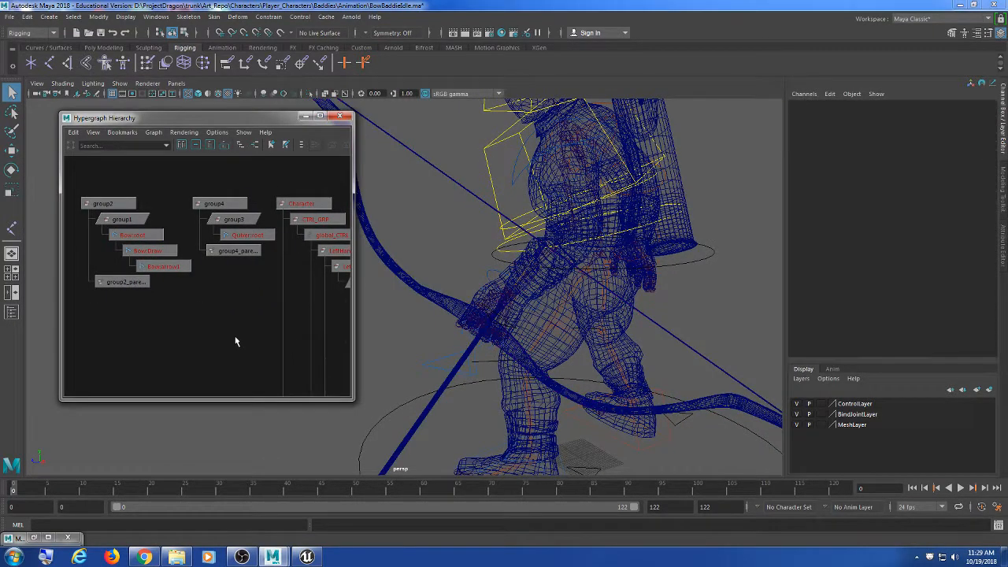
pyautogui.click(146, 235)
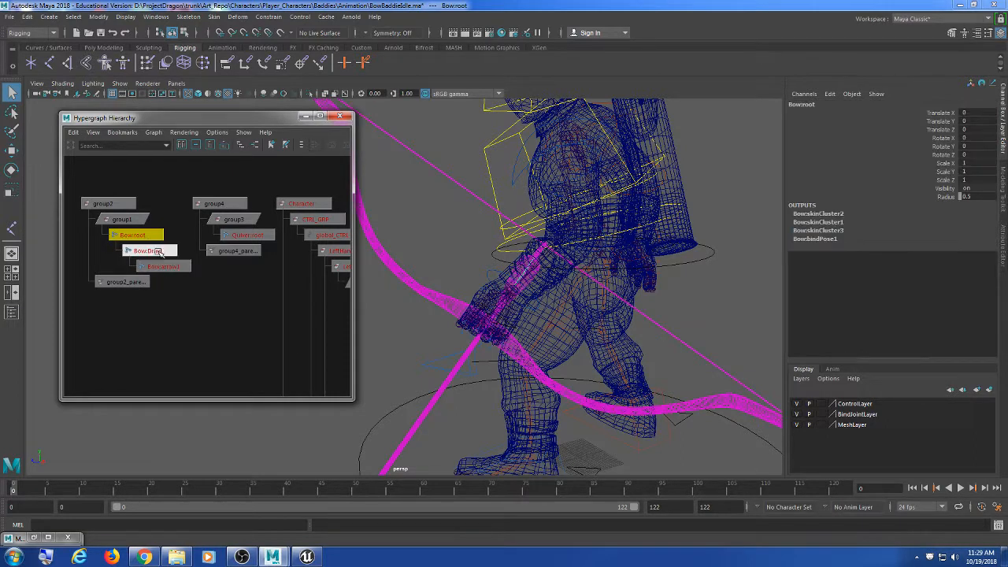
# Step: Test-move Bow:arrow1 and undo it, then select Quiver:root plus Bow:arrow1
pyautogui.click(149, 251)
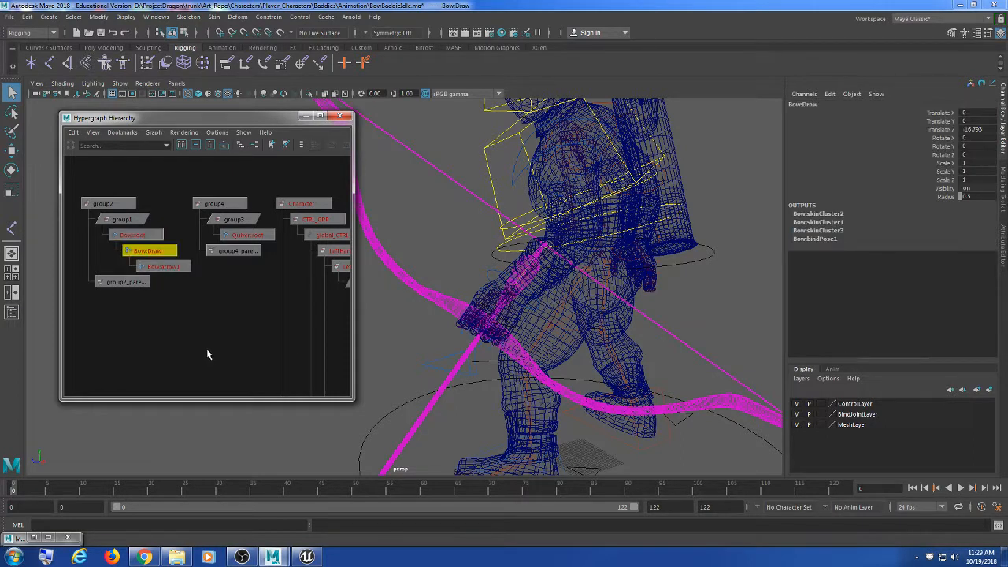
pyautogui.click(171, 266)
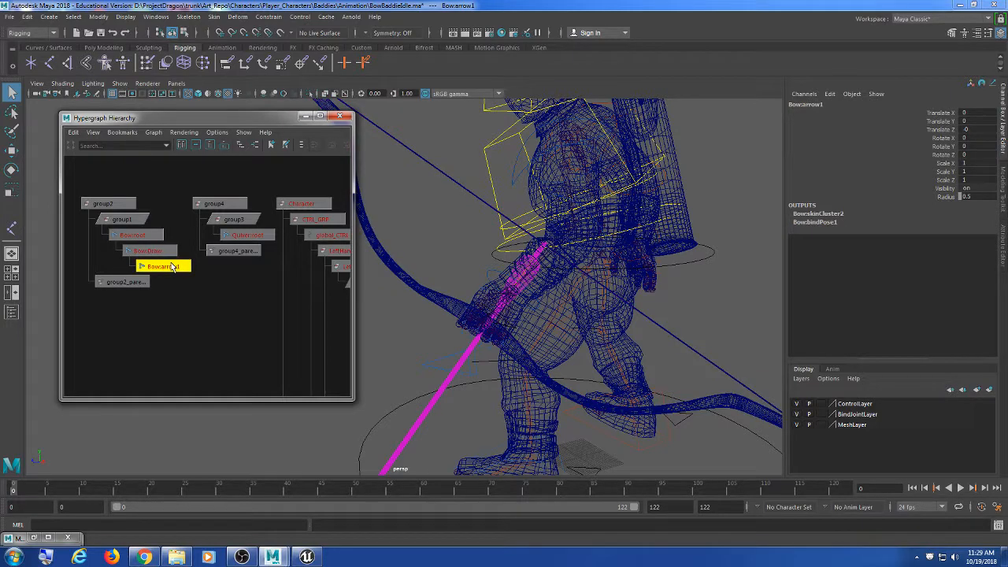
pyautogui.press('w')
pyautogui.moveTo(549, 248); pyautogui.dragTo(572, 200)
pyautogui.hotkey('ctrl', 'z')
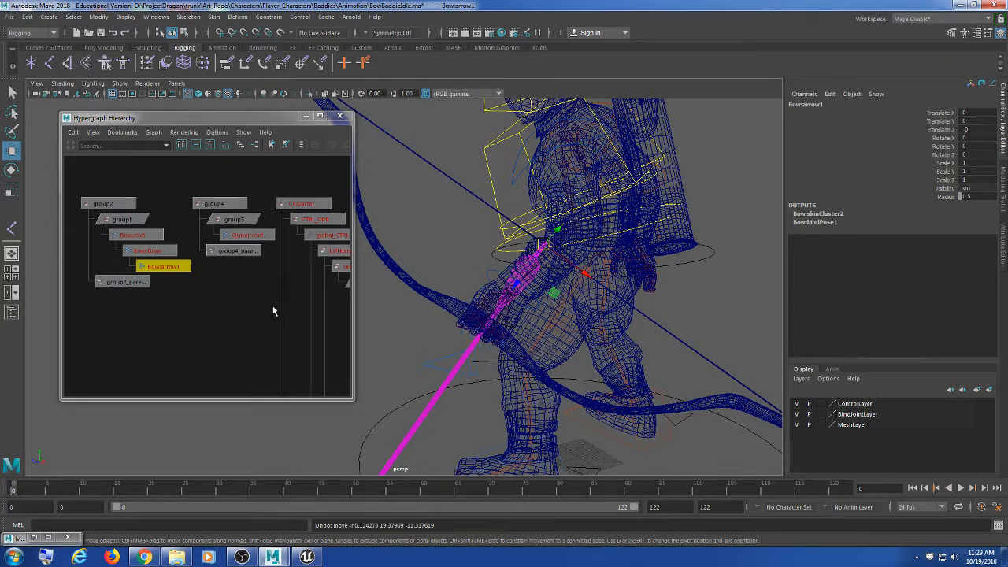
pyautogui.click(254, 236)
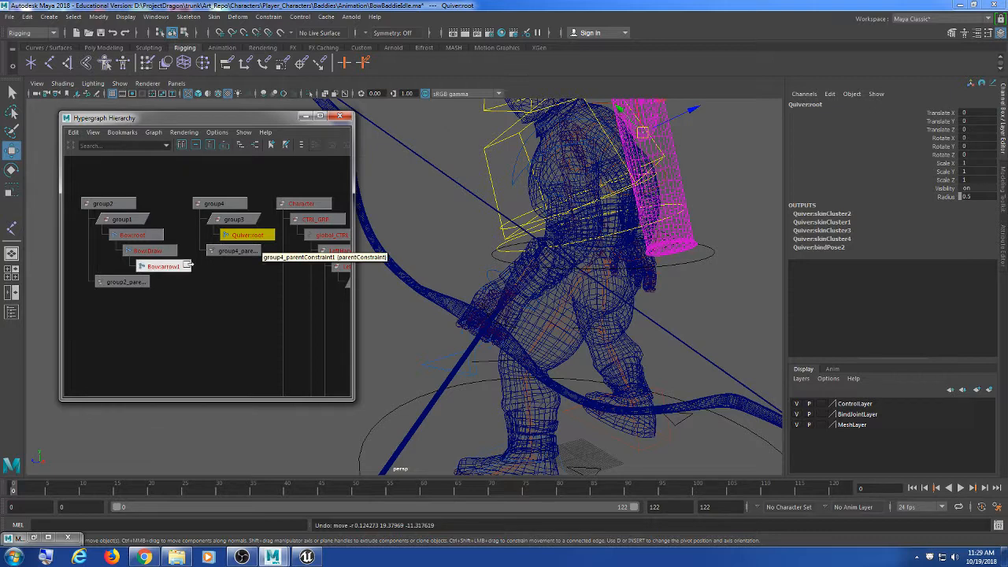
pyautogui.click(184, 267)
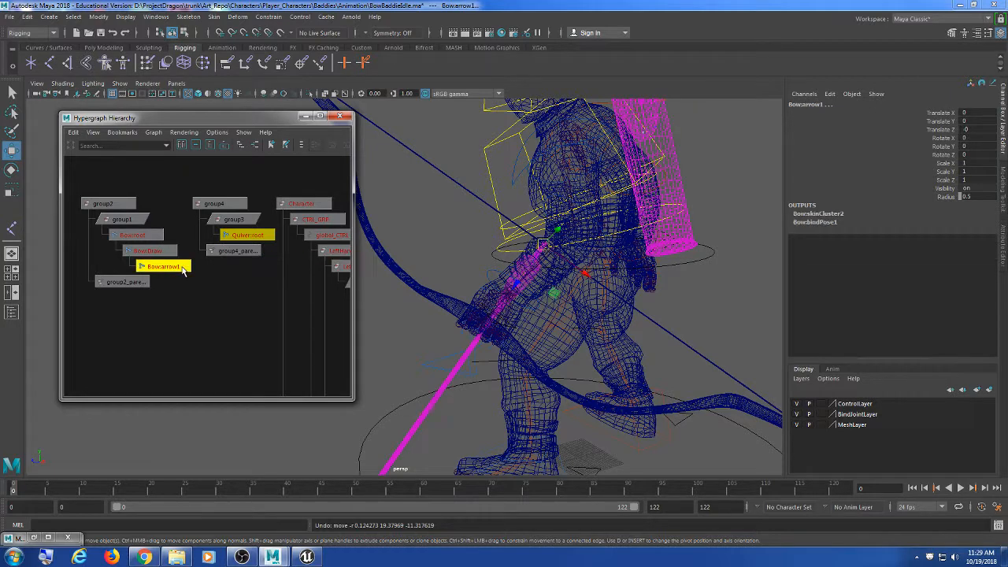
# Step: Open the Constrain > Parent option box with Maintain offset left off
pyautogui.click(268, 17)
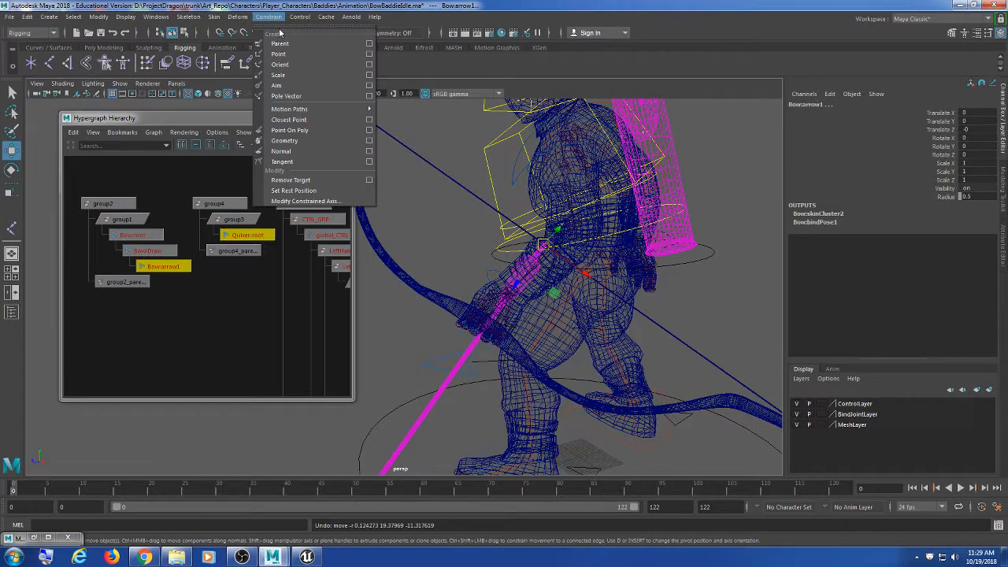
pyautogui.click(369, 44)
pyautogui.moveTo(631, 126); pyautogui.dragTo(838, 132)
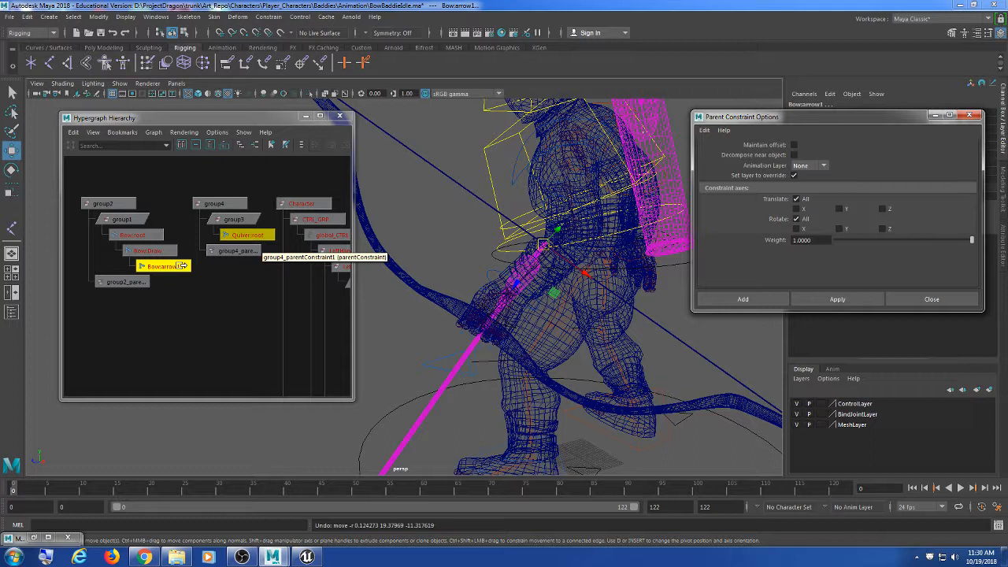
pyautogui.moveTo(797, 118); pyautogui.dragTo(790, 110)
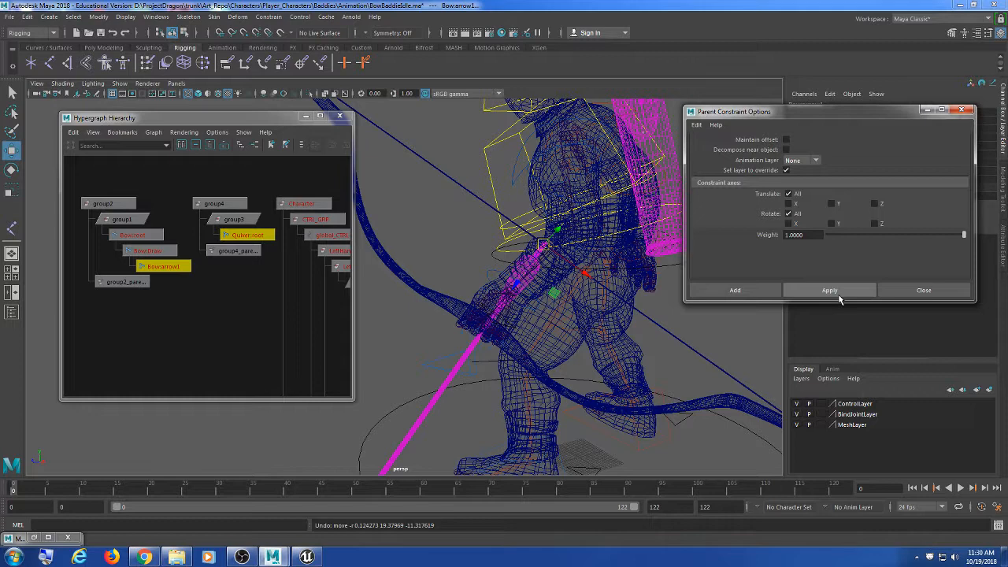
# Step: Select Quiver:root then Bow:arrow1 and apply the parent constraint, creating arrow1_parentConstraint1
pyautogui.click(225, 289)
pyautogui.click(253, 235)
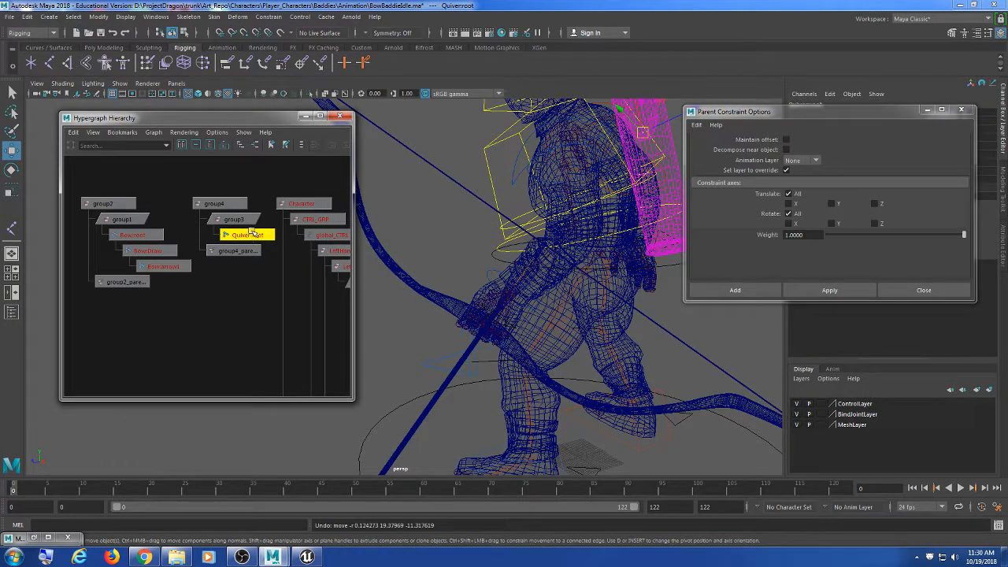
pyautogui.keyDown('shift'); pyautogui.click(164, 266); pyautogui.keyUp('shift')
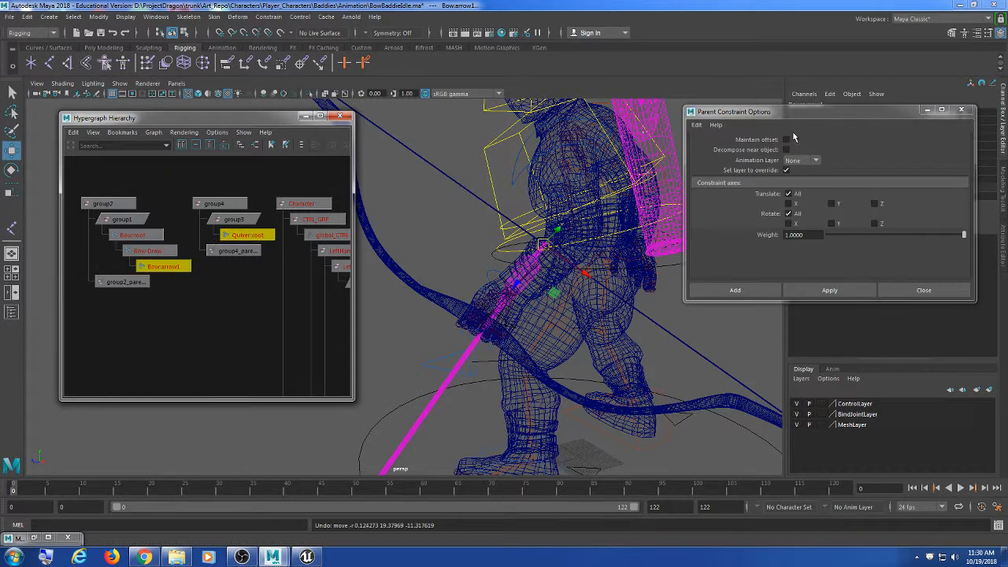
pyautogui.moveTo(766, 112)
pyautogui.mouseDown()
pyautogui.moveTo(790, 107)
pyautogui.moveTo(781, 110)
pyautogui.mouseUp()
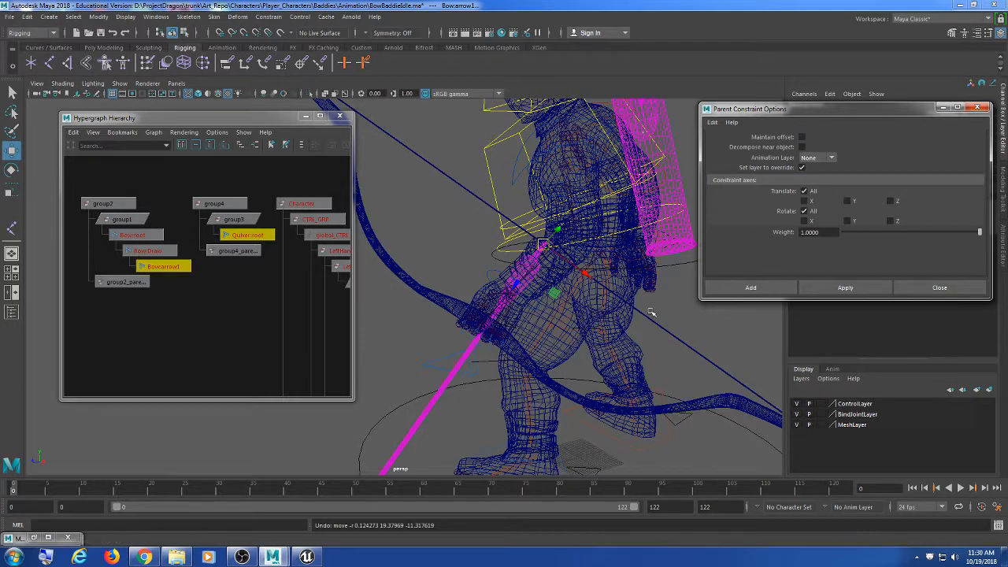
pyautogui.click(867, 284)
pyautogui.click(978, 107)
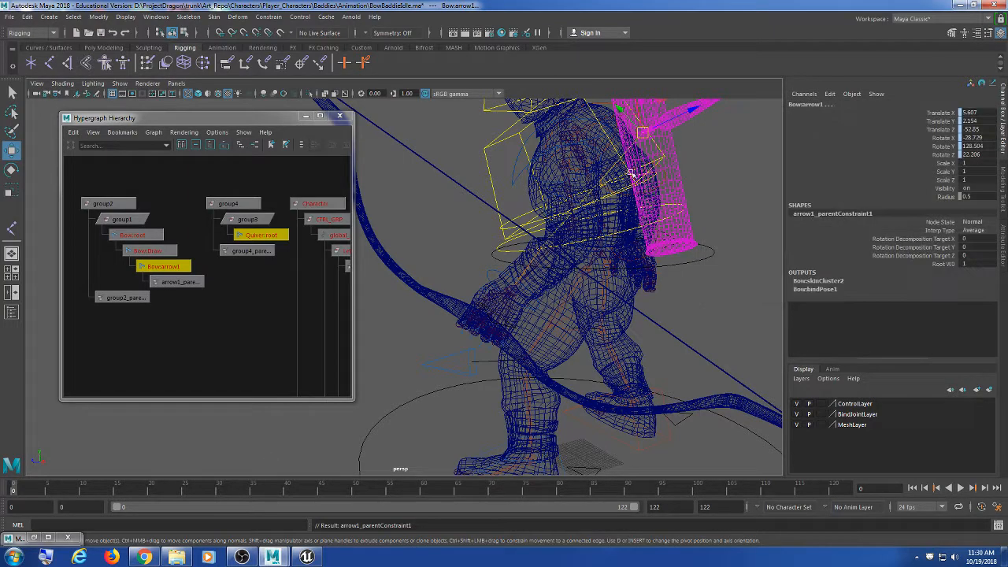
pyautogui.keyDown('alt'); pyautogui.moveTo(505, 221); pyautogui.dragTo(502, 361, button='middle'); pyautogui.keyUp('alt')
pyautogui.keyDown('alt'); pyautogui.moveTo(502, 361); pyautogui.dragTo(609, 360); pyautogui.keyUp('alt')
pyautogui.scroll(-4, 684, 365)
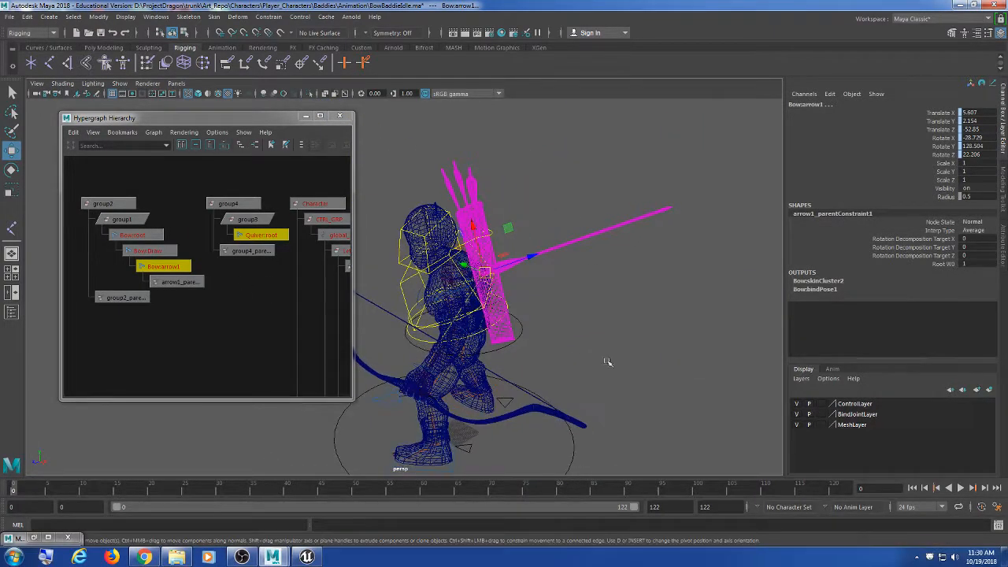
pyautogui.scroll(4, 609, 361)
pyautogui.scroll(-2, 609, 350)
pyautogui.hotkey('alt', 'v')
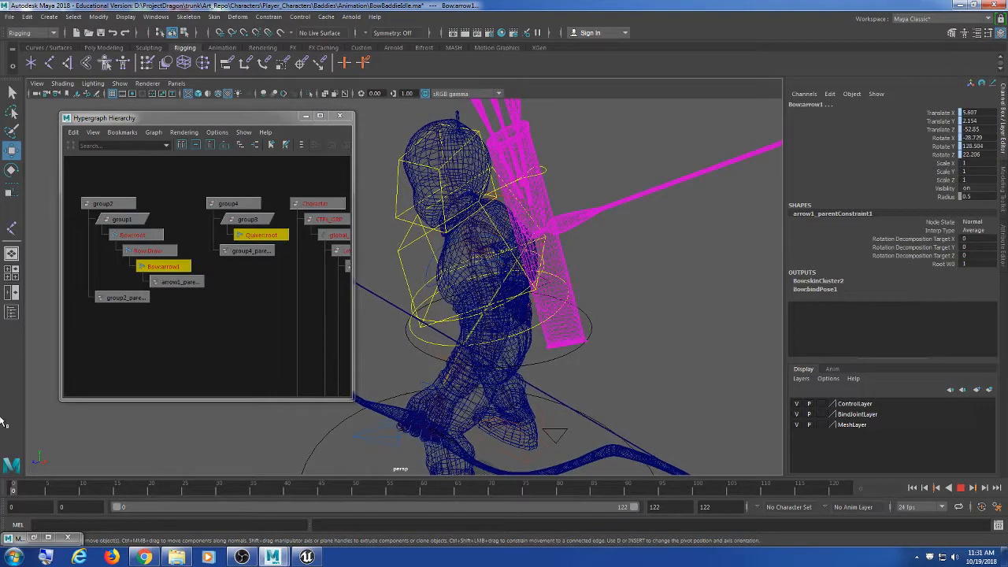
pyautogui.press('Escape')
pyautogui.keyDown('alt'); pyautogui.moveTo(586, 310); pyautogui.dragTo(513, 328); pyautogui.keyUp('alt')
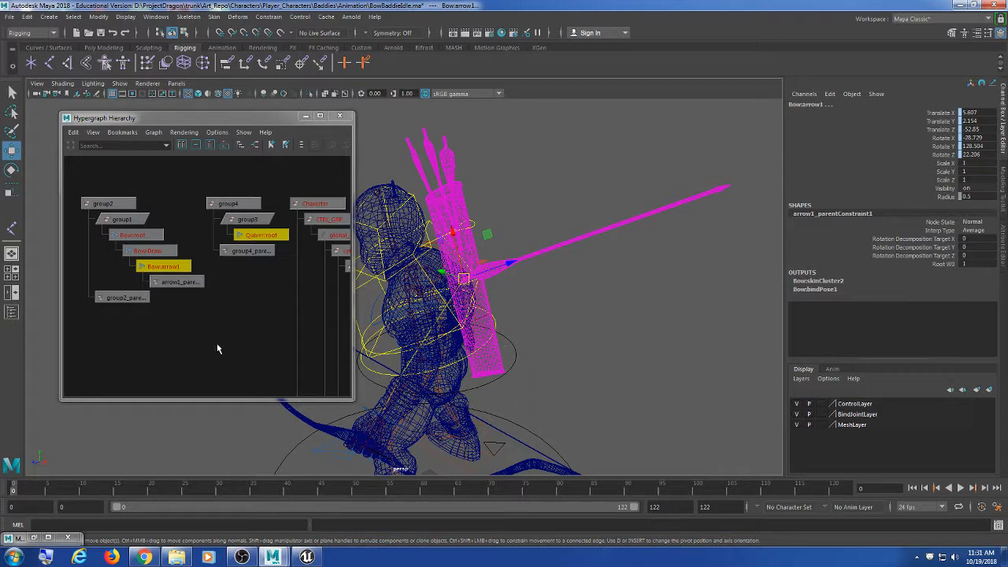
pyautogui.scroll(1, 178, 297)
pyautogui.keyDown('alt'); pyautogui.moveTo(171, 301); pyautogui.dragTo(198, 295, button='middle'); pyautogui.keyUp('alt')
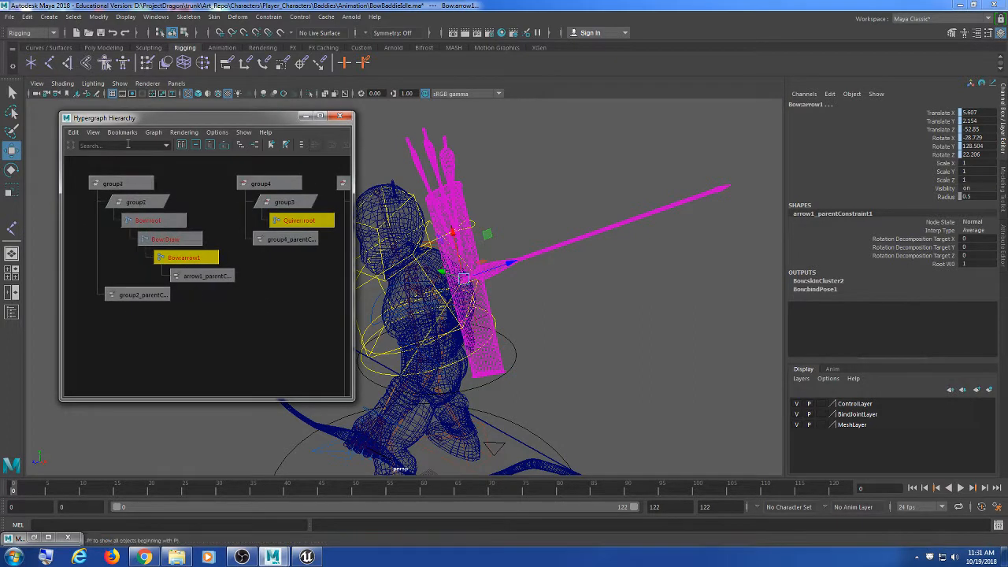
# Step: Select arrow1_parentConstraint1 and try spinning the arrow about its length
pyautogui.click(108, 181)
pyautogui.click(223, 304)
pyautogui.scroll(5, 223, 306)
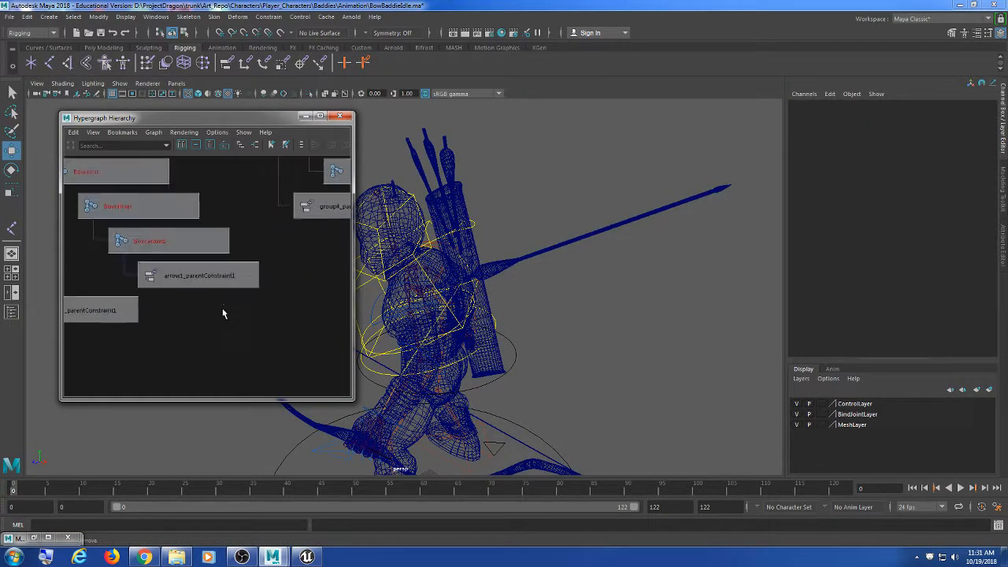
pyautogui.click(221, 284)
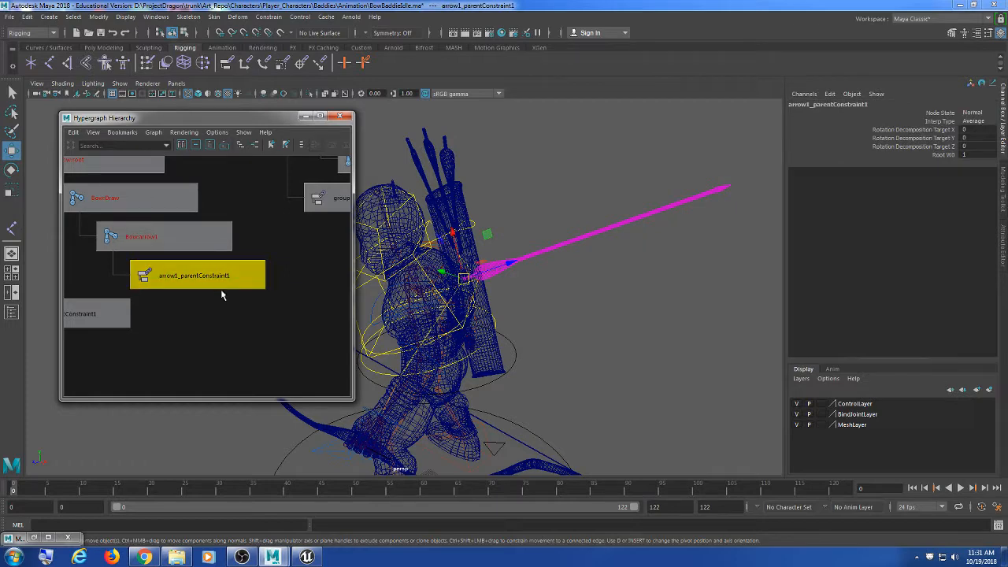
pyautogui.scroll(-5, 250, 344)
pyautogui.keyDown('alt'); pyautogui.moveTo(236, 350); pyautogui.dragTo(244, 339, button='middle'); pyautogui.keyUp('alt')
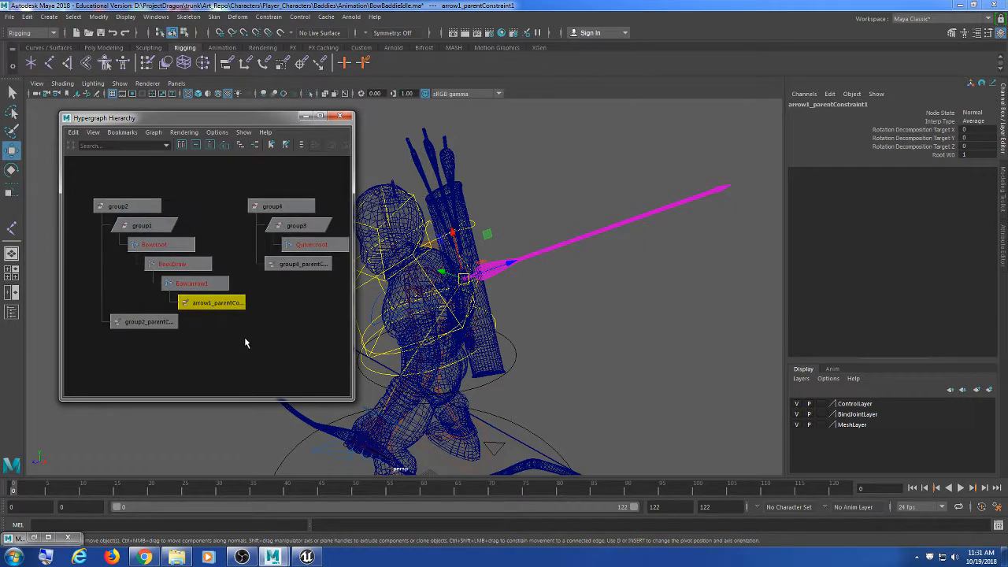
pyautogui.keyDown('alt'); pyautogui.moveTo(468, 308); pyautogui.dragTo(484, 311, button='middle'); pyautogui.keyUp('alt')
pyautogui.press('e')
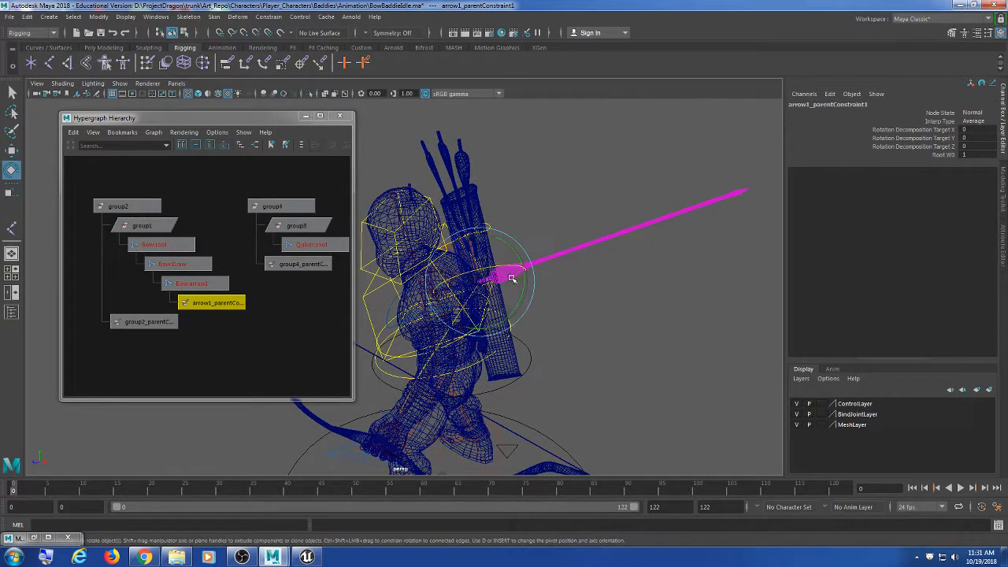
pyautogui.moveTo(519, 256); pyautogui.dragTo(515, 300)
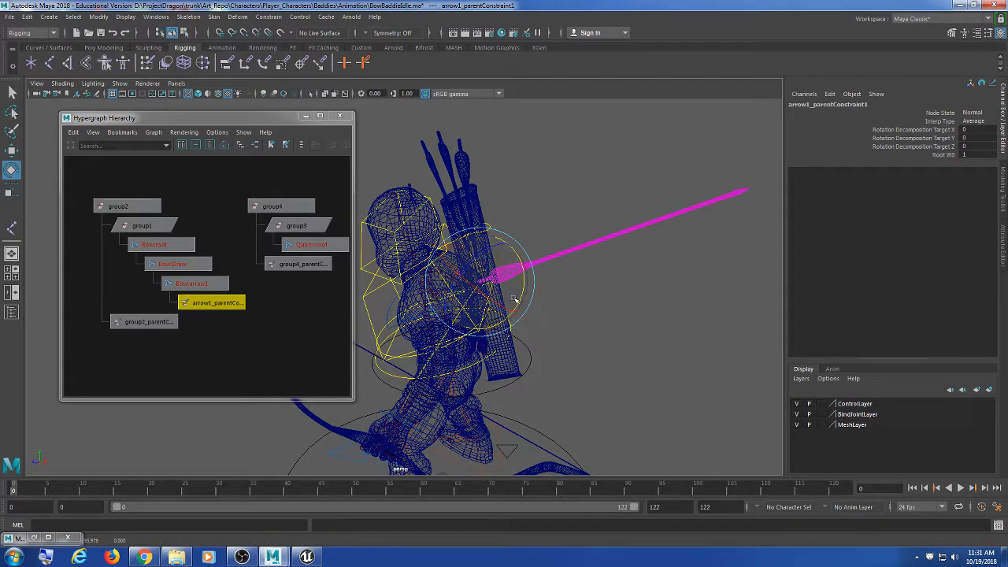
pyautogui.scroll(3, 512, 300)
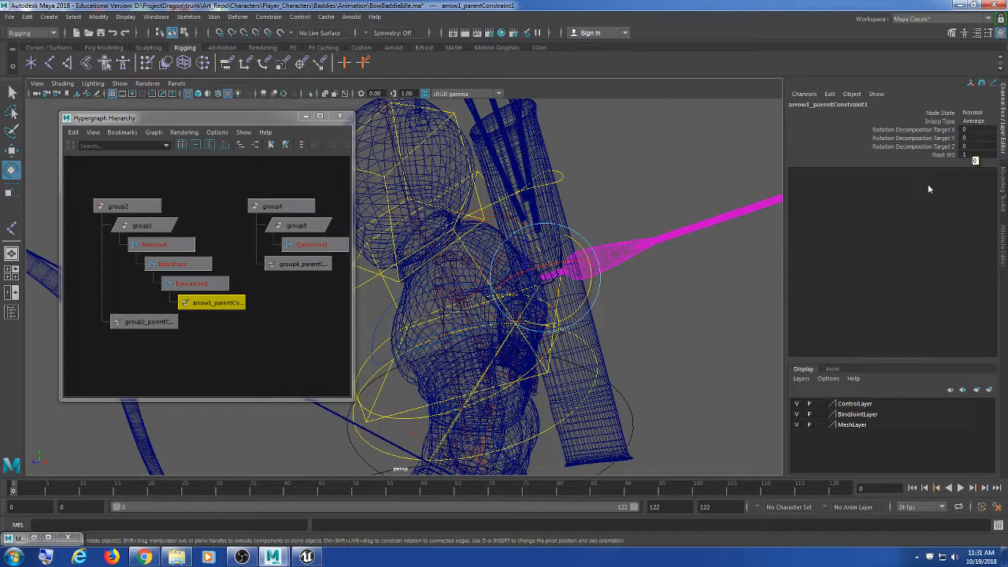
# Step: Try Rotation Decomposition Target X at 90, undo it, and reselect the constraint node
pyautogui.doubleClick(970, 129)
pyautogui.write('90')
pyautogui.press('Return')
pyautogui.hotkey('ctrl', 'z')
pyautogui.click(286, 330)
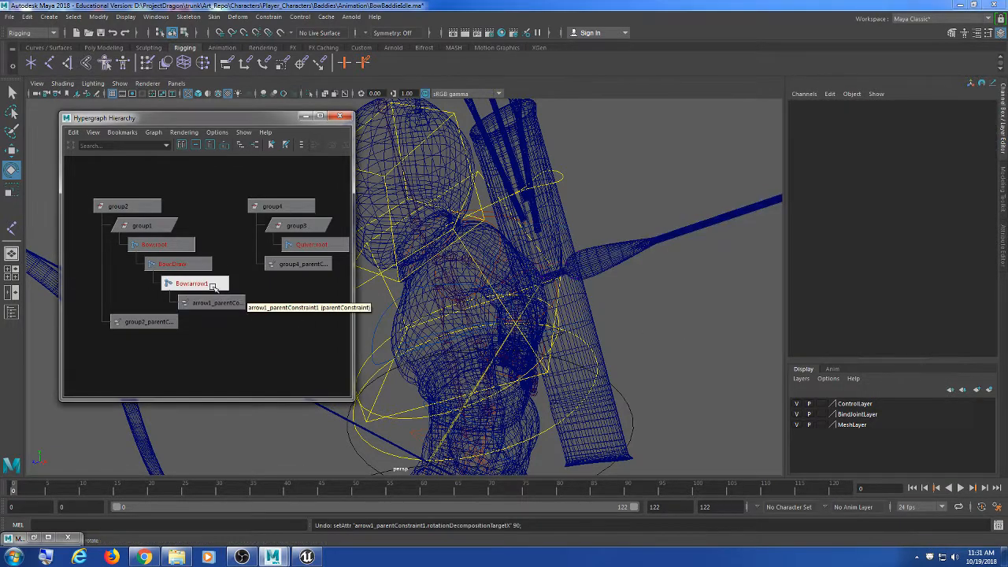
pyautogui.click(227, 301)
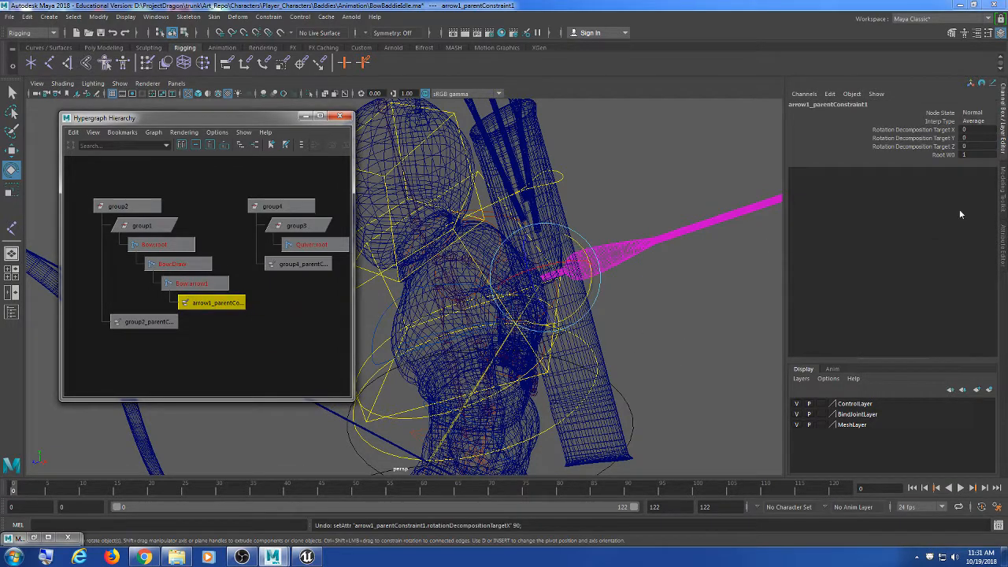
# Step: Keep Node State at Normal, set Z decomposition target to 90, then undo back to 0
pyautogui.click(971, 112)
pyautogui.click(971, 115)
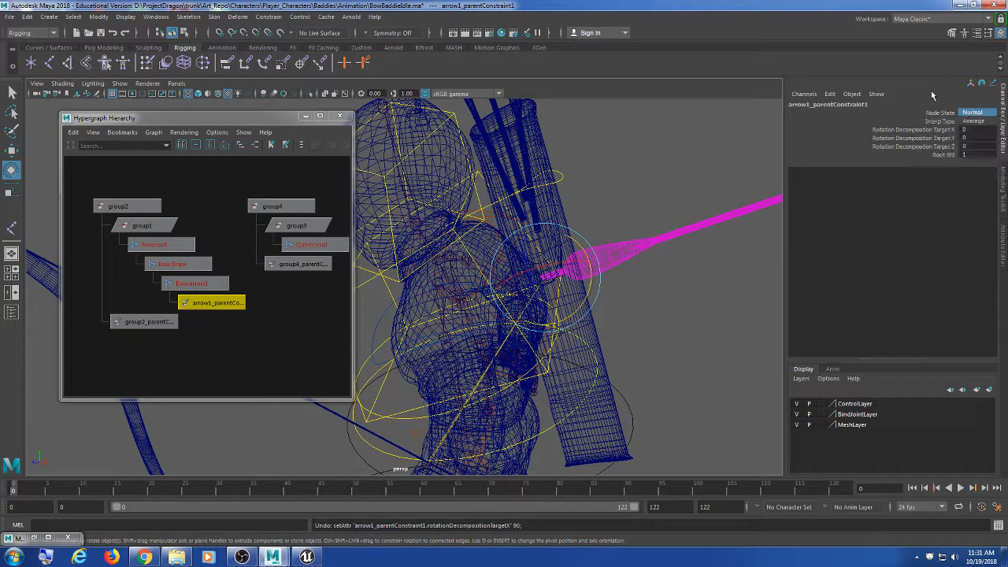
pyautogui.click(973, 113)
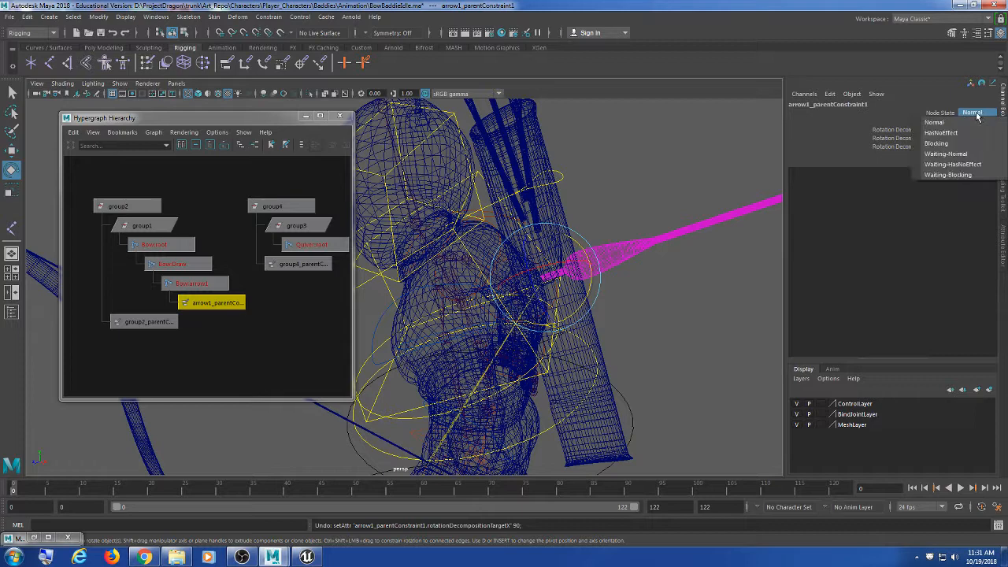
pyautogui.click(951, 100)
pyautogui.click(977, 146)
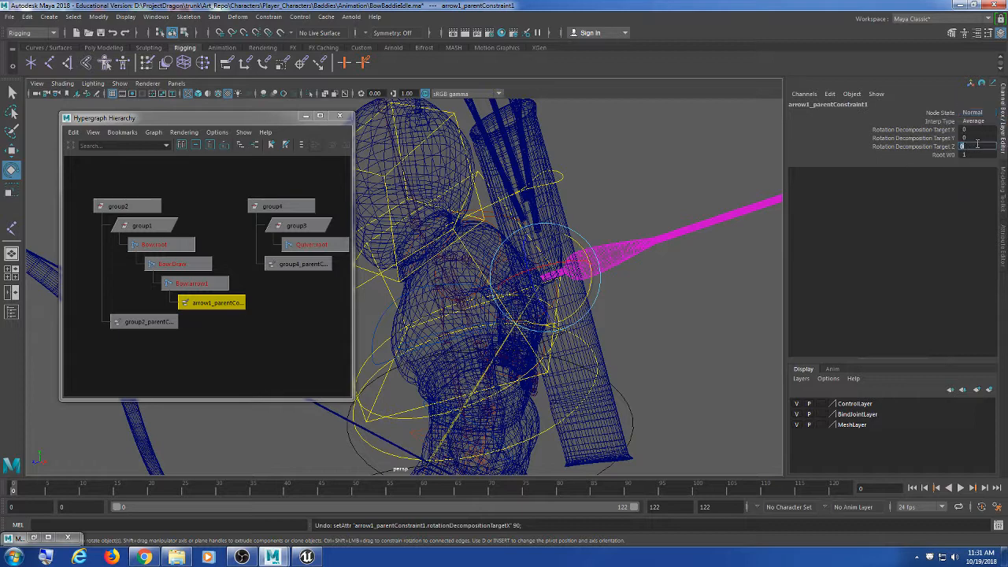
pyautogui.press('Return')
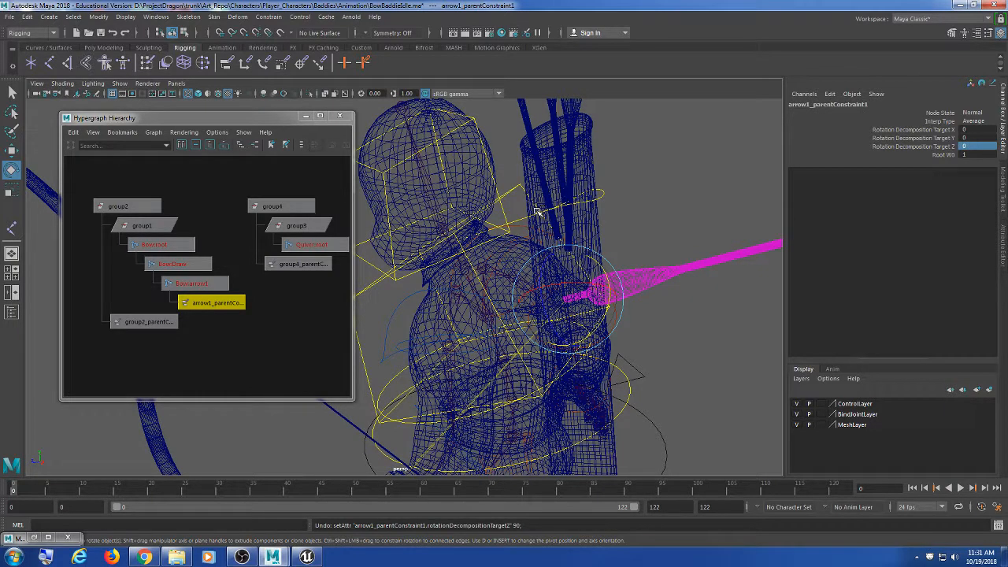
pyautogui.hotkey('ctrl', 'z')
pyautogui.hotkey('ctrl', 'z')
pyautogui.hotkey('ctrl', 'z')
pyautogui.hotkey('ctrl', 'z')
pyautogui.hotkey('ctrl', 'z')
pyautogui.hotkey('ctrl', 'z')
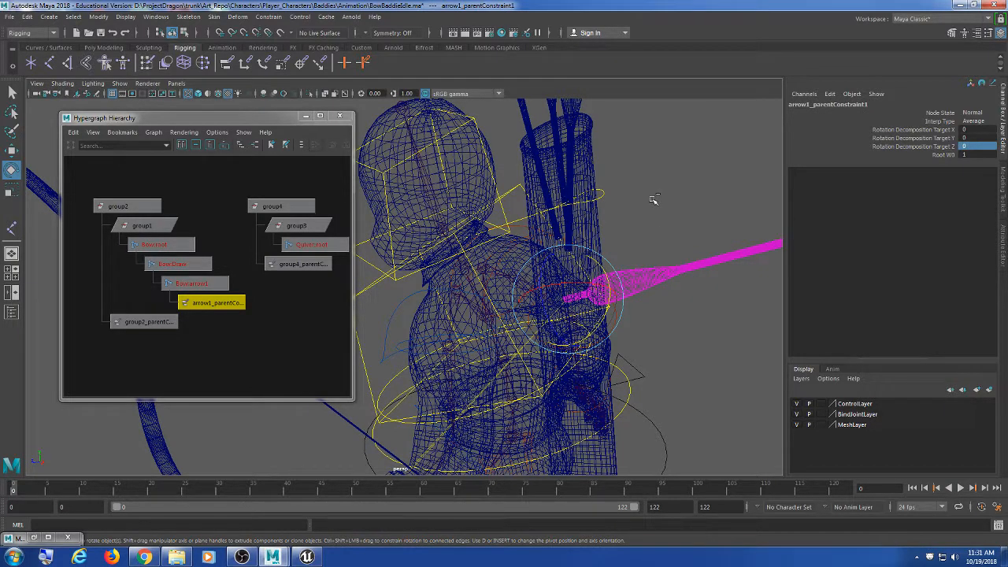
pyautogui.hotkey('ctrl', 'z')
pyautogui.hotkey('ctrl', 'z')
pyautogui.hotkey('ctrl', 'z')
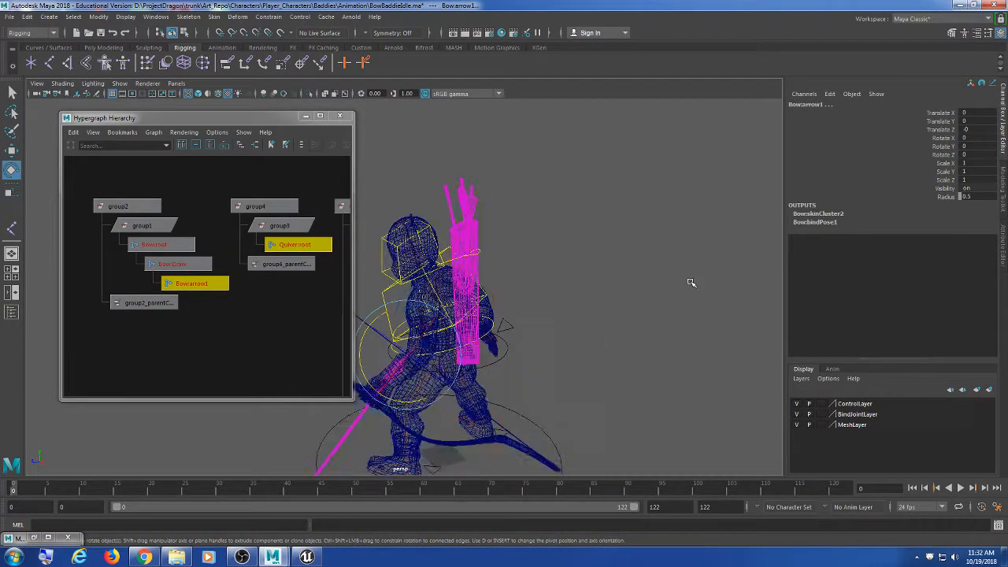
# Step: Undo away the arrow's parent constraint and select the Bow:arrow1 joint
pyautogui.hotkey('ctrl', 'z')
pyautogui.hotkey('ctrl', 'z')
pyautogui.hotkey('ctrl', 'z')
pyautogui.hotkey('ctrl', 'z')
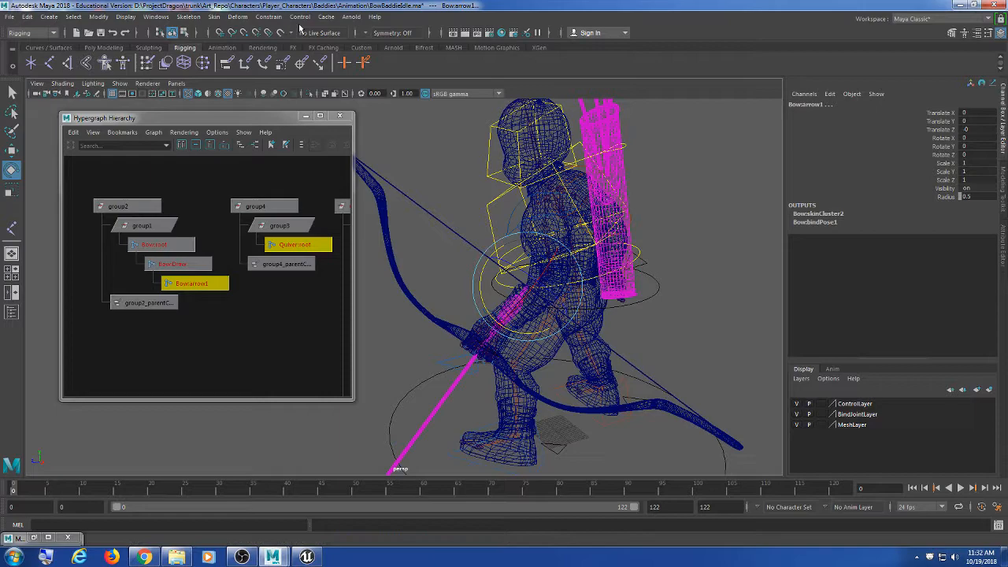
pyautogui.click(300, 17)
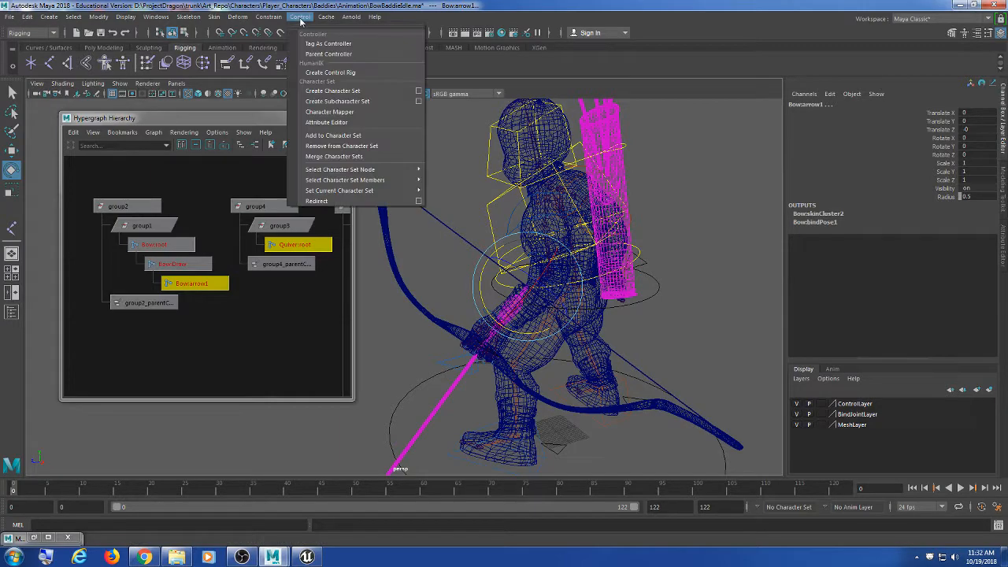
pyautogui.click(652, 258)
pyautogui.scroll(5, 651, 258)
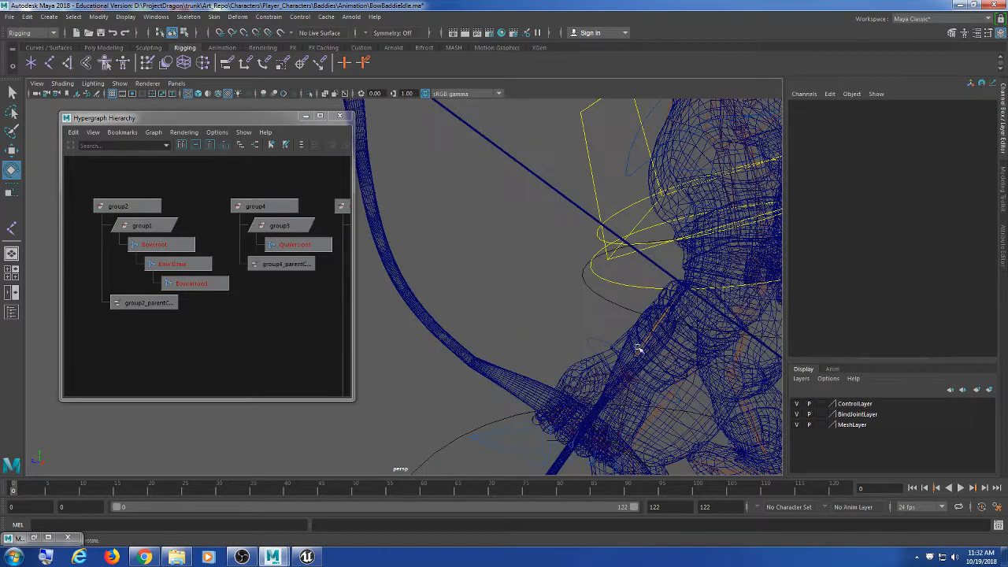
pyautogui.click(197, 283)
pyautogui.scroll(-5, 675, 298)
# Step: Test-lift Bow:arrow1 along Y with the Move tool, undo it, and reselect the joint
pyautogui.keyDown('alt'); pyautogui.moveTo(675, 298); pyautogui.dragTo(621, 337); pyautogui.keyUp('alt')
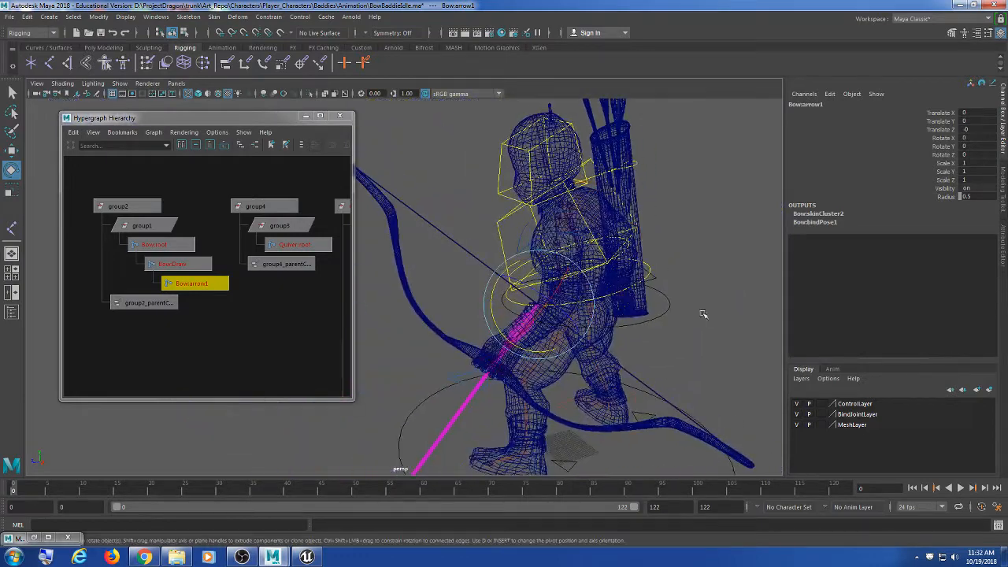
pyautogui.keyDown('alt'); pyautogui.moveTo(694, 325); pyautogui.dragTo(641, 333); pyautogui.keyUp('alt')
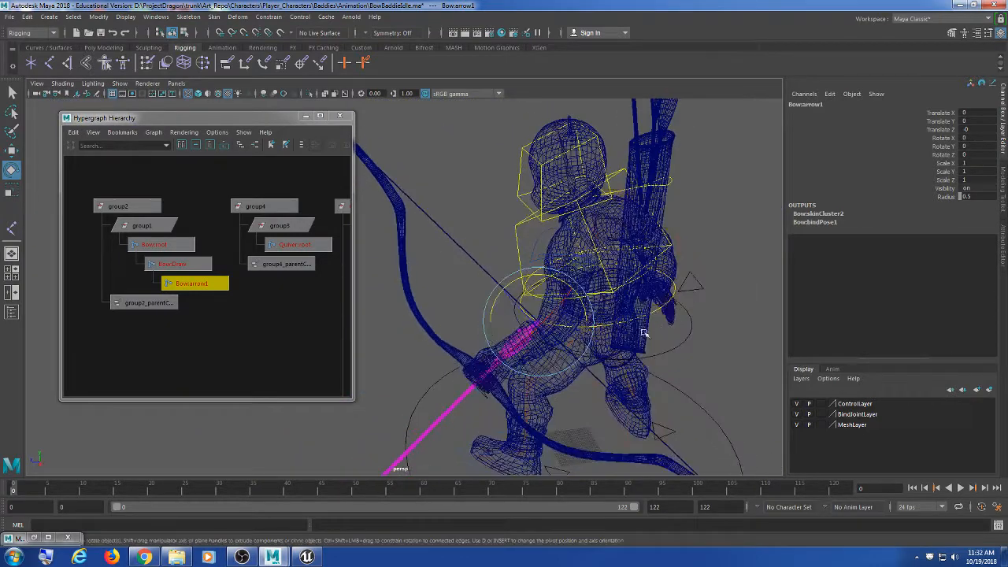
pyautogui.press('w')
pyautogui.moveTo(538, 329); pyautogui.dragTo(688, 145)
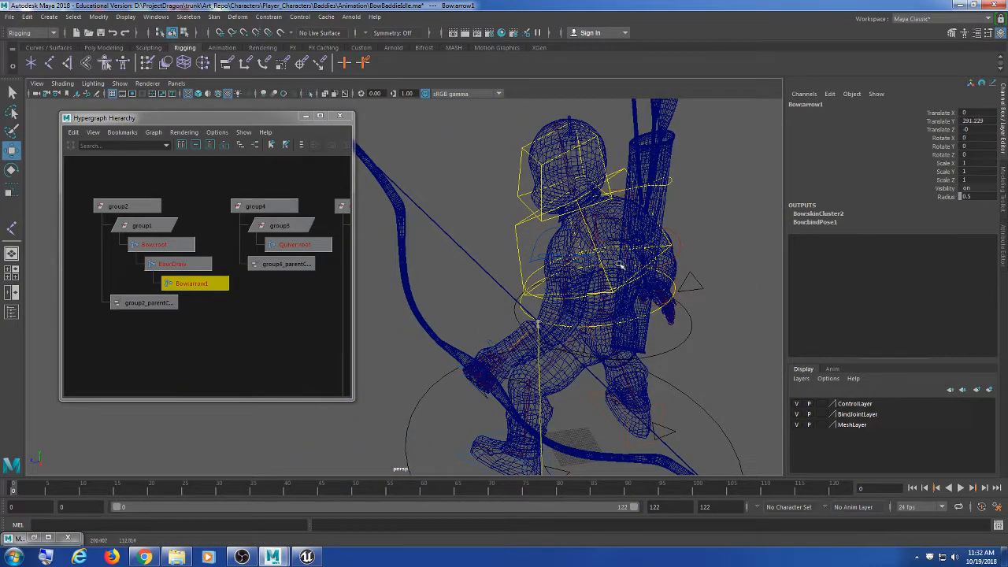
pyautogui.hotkey('ctrl', 'z')
pyautogui.click(227, 309)
pyautogui.click(197, 284)
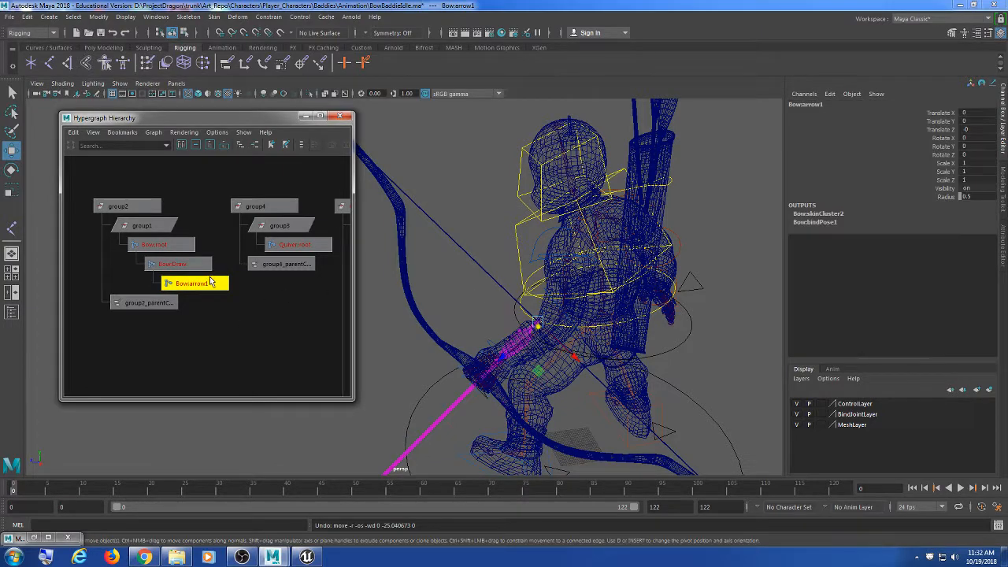
# Step: Move Bow:arrow1 up to the quiver and stand it near-vertical inside it
pyautogui.moveTo(483, 308); pyautogui.dragTo(682, 156)
pyautogui.keyDown('alt'); pyautogui.moveTo(674, 215); pyautogui.dragTo(642, 265); pyautogui.keyUp('alt')
pyautogui.press('e')
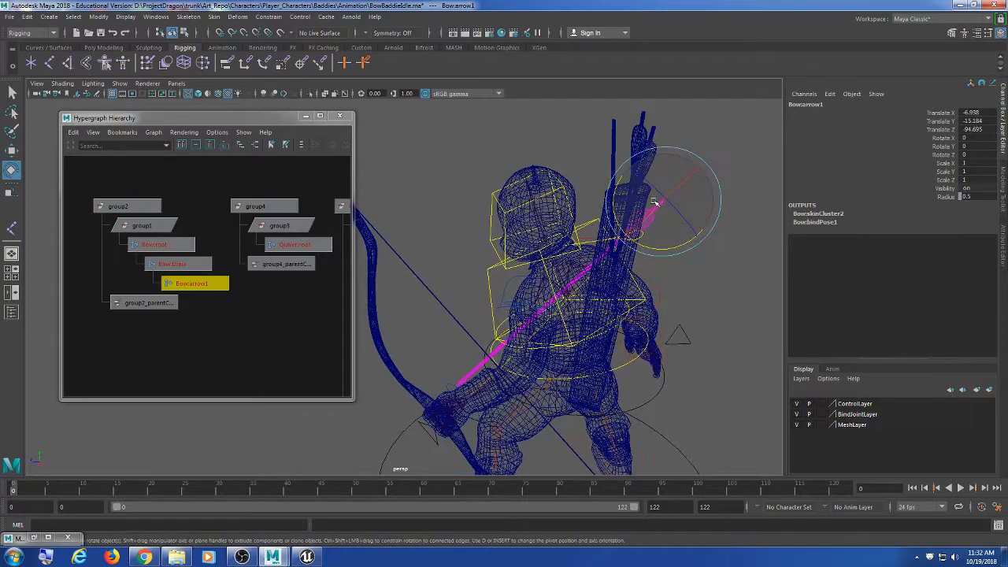
pyautogui.moveTo(630, 206)
pyautogui.mouseDown()
pyautogui.moveTo(670, 214)
pyautogui.moveTo(652, 217)
pyautogui.moveTo(620, 283)
pyautogui.moveTo(580, 288)
pyautogui.moveTo(619, 200)
pyautogui.mouseUp()
pyautogui.press('w')
pyautogui.keyDown('alt'); pyautogui.moveTo(569, 248); pyautogui.dragTo(675, 275); pyautogui.keyUp('alt')
pyautogui.keyDown('alt'); pyautogui.moveTo(675, 275); pyautogui.dragTo(617, 310, button='middle'); pyautogui.keyUp('alt')
pyautogui.moveTo(629, 202); pyautogui.dragTo(613, 197)
pyautogui.keyDown('alt'); pyautogui.moveTo(646, 258); pyautogui.dragTo(600, 253); pyautogui.keyUp('alt')
pyautogui.keyDown('alt'); pyautogui.moveTo(640, 285); pyautogui.dragTo(691, 294, button='middle'); pyautogui.keyUp('alt')
# Step: Tilt and reposition the arrow to line up with the quiver, rotated about -17.89, 33.525, -9.078
pyautogui.press('e')
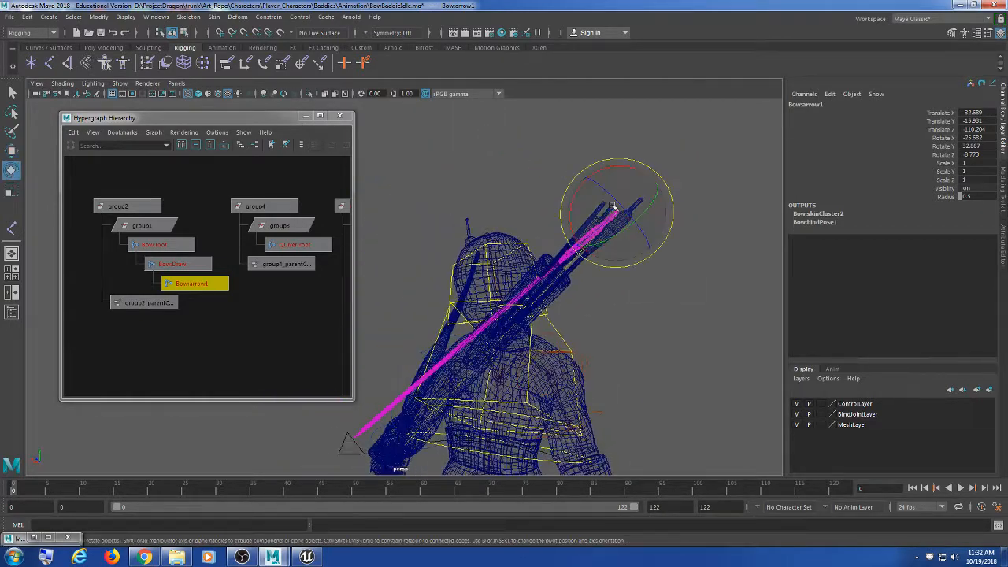
pyautogui.moveTo(577, 189); pyautogui.dragTo(575, 199)
pyautogui.keyDown('alt'); pyautogui.moveTo(594, 288); pyautogui.dragTo(637, 318); pyautogui.keyUp('alt')
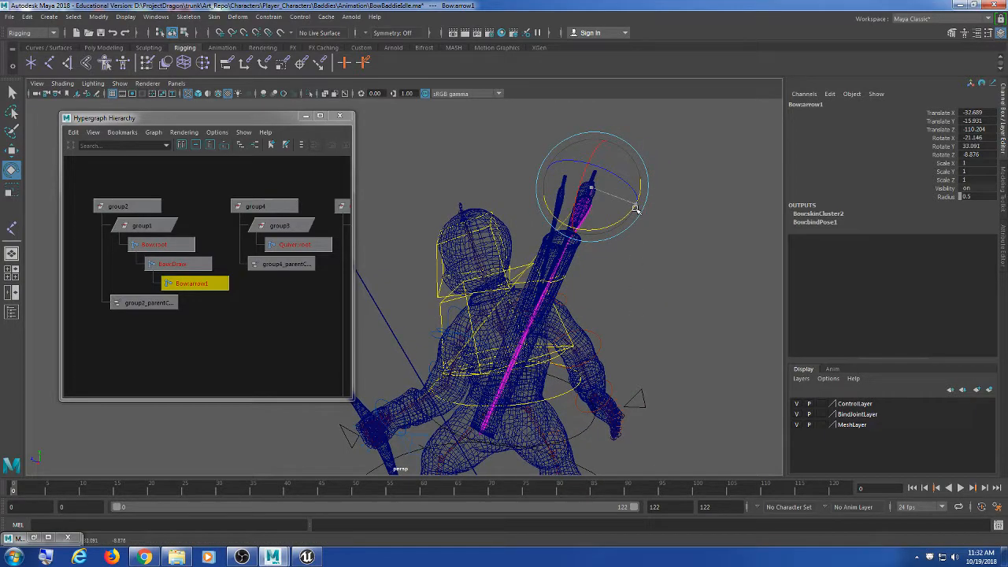
pyautogui.press('w')
pyautogui.moveTo(596, 198); pyautogui.dragTo(578, 208)
pyautogui.press('e')
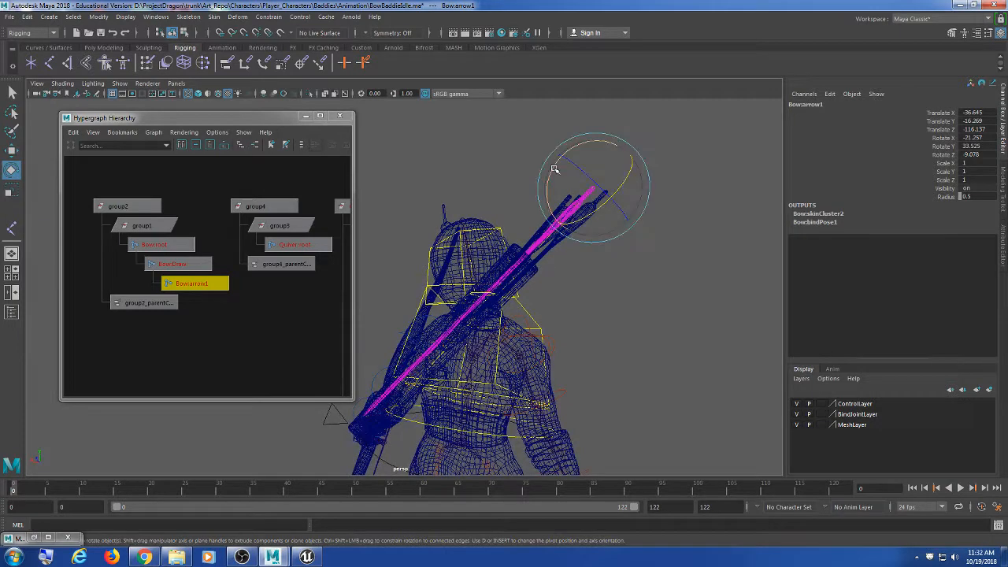
pyautogui.moveTo(556, 169); pyautogui.dragTo(550, 175)
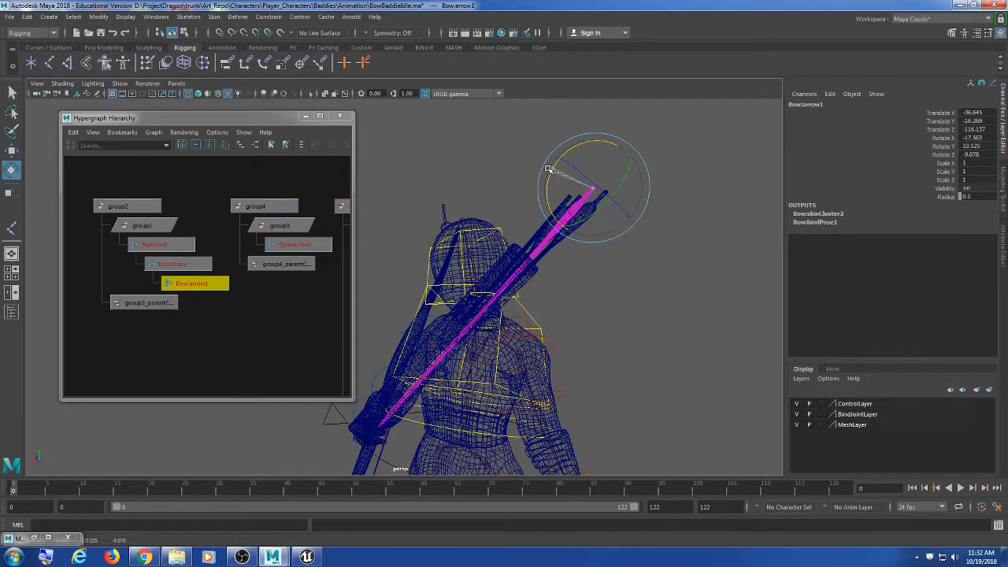
pyautogui.keyDown('alt'); pyautogui.moveTo(574, 293); pyautogui.dragTo(637, 344); pyautogui.keyUp('alt')
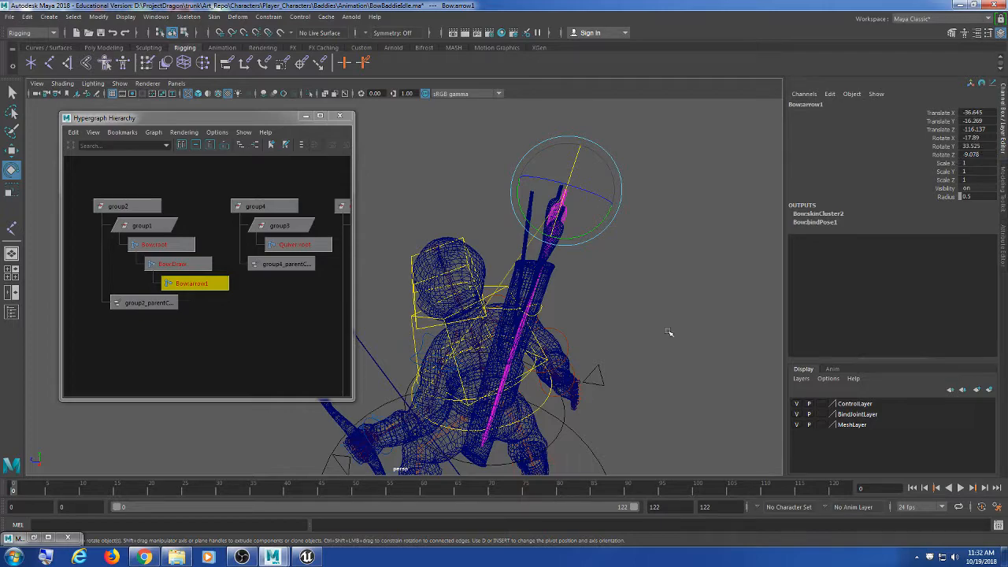
pyautogui.moveTo(622, 315)
pyautogui.keyDown('alt'); pyautogui.mouseDown()
pyautogui.moveTo(599, 299)
pyautogui.moveTo(643, 337)
pyautogui.moveTo(659, 289)
pyautogui.moveTo(587, 315)
pyautogui.moveTo(551, 312)
pyautogui.moveTo(603, 332)
pyautogui.moveTo(614, 315)
pyautogui.moveTo(648, 318)
pyautogui.mouseUp(); pyautogui.keyUp('alt')
pyautogui.press('5')
pyautogui.press('4')
pyautogui.click(976, 138)
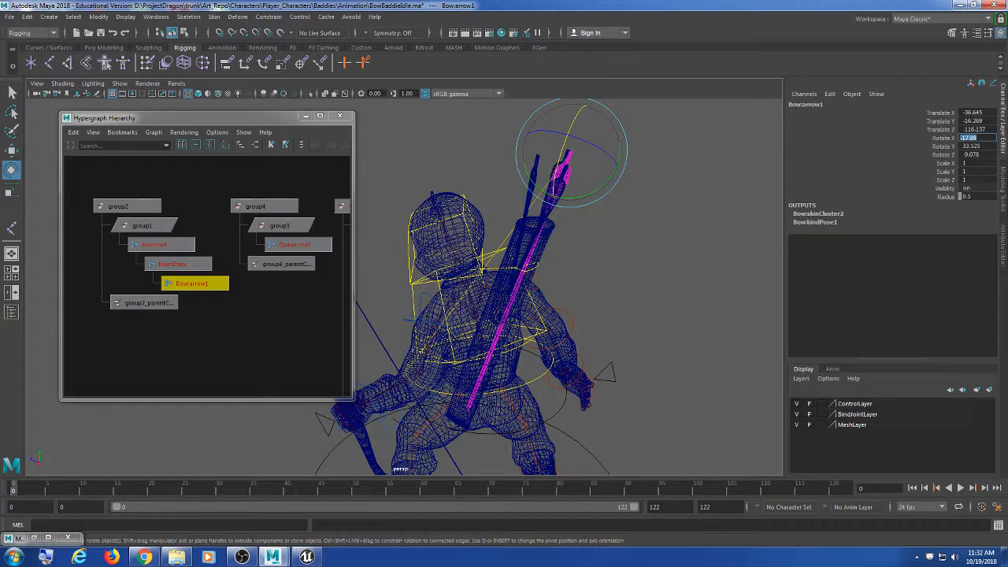
# Step: Set the arrow's rotation to X 0, Y 30, Z 0 in the Channel Box
pyautogui.write('-')
pyautogui.press('Tab')
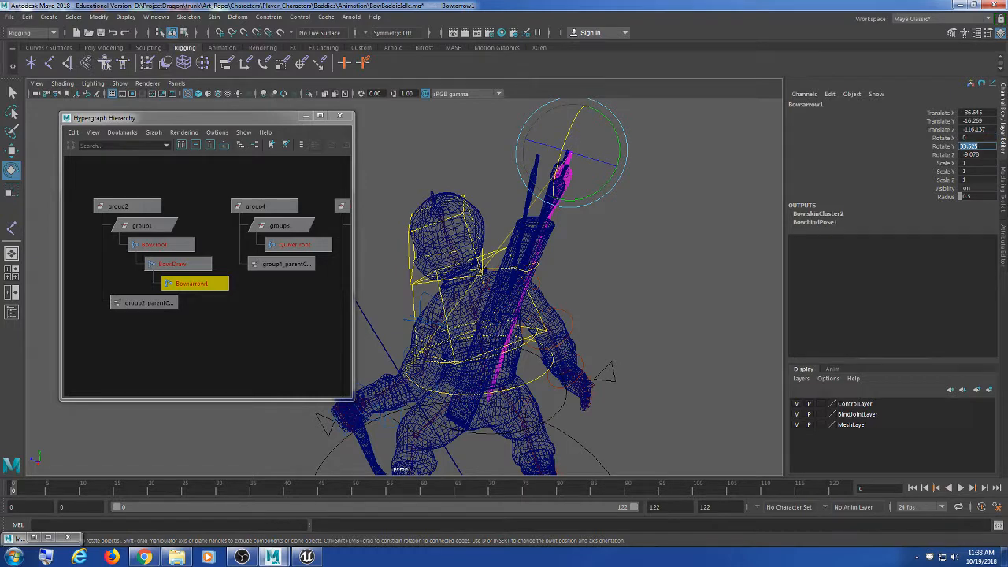
pyautogui.write('30')
pyautogui.press('Tab')
pyautogui.write('0')
pyautogui.press('Tab')
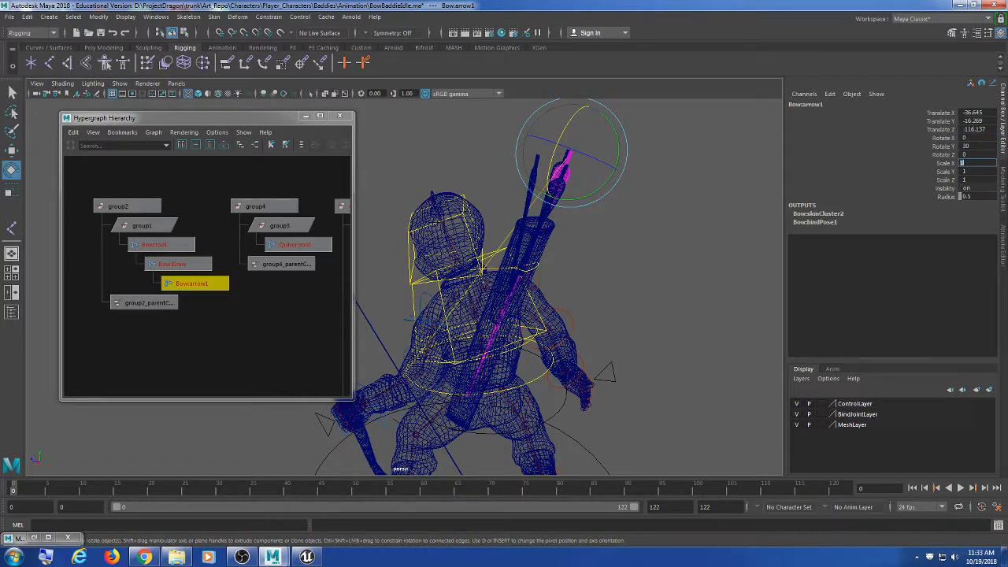
# Step: Fine-tune the arrow's tilt and position, moving it to -40.17, -13.165, -119.066 in the quiver
pyautogui.keyDown('alt'); pyautogui.moveTo(620, 312); pyautogui.dragTo(628, 182); pyautogui.keyUp('alt')
pyautogui.keyDown('alt'); pyautogui.moveTo(631, 263); pyautogui.dragTo(587, 275); pyautogui.keyUp('alt')
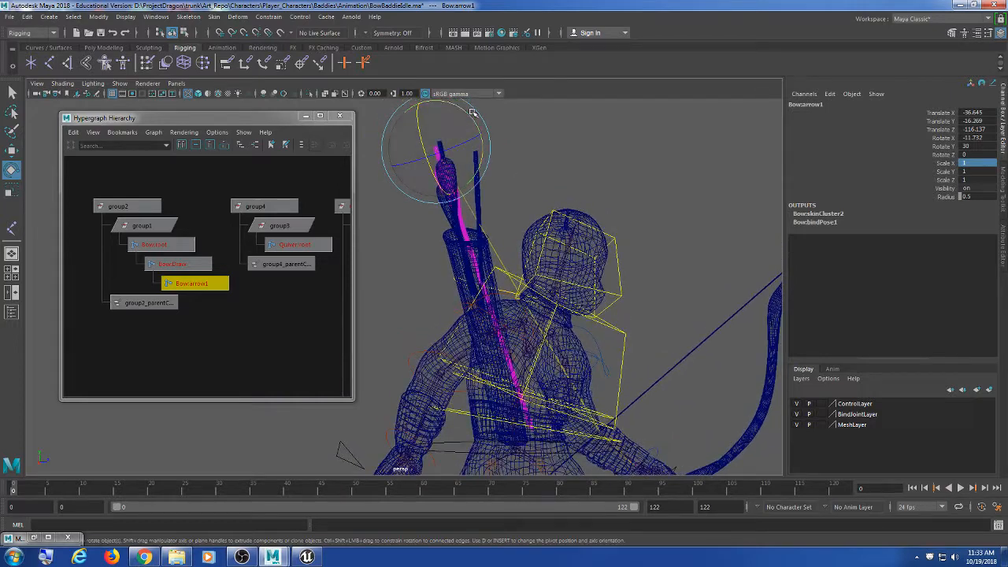
pyautogui.moveTo(470, 115); pyautogui.dragTo(473, 119)
pyautogui.keyDown('alt'); pyautogui.moveTo(490, 237); pyautogui.dragTo(562, 290); pyautogui.keyUp('alt')
pyautogui.press('w')
pyautogui.moveTo(564, 249); pyautogui.dragTo(544, 336)
pyautogui.press('e')
pyautogui.moveTo(564, 178); pyautogui.dragTo(565, 169)
# Step: Check the arrow in smooth shading from several angles, then close the Hypergraph and deselect
pyautogui.press('5')
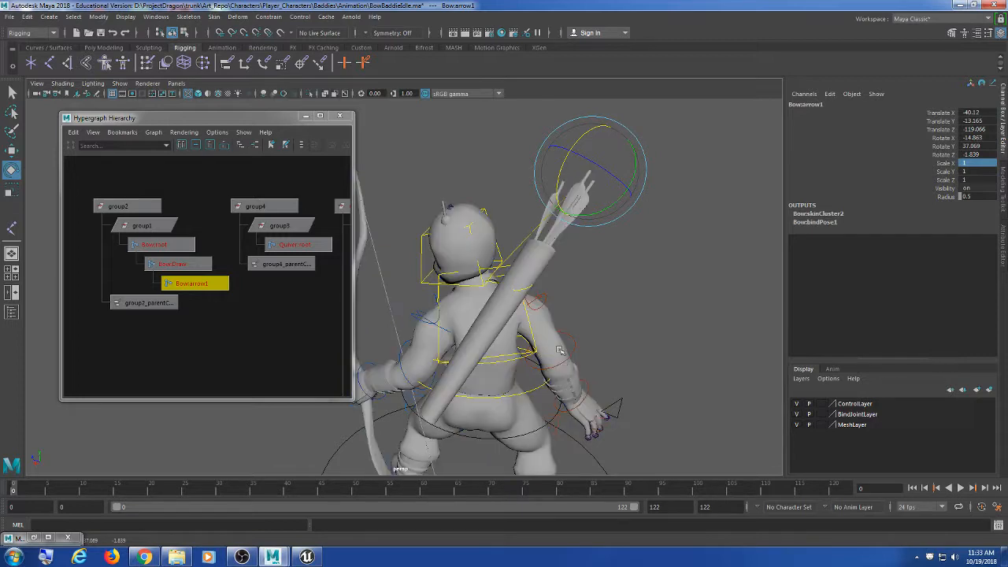
pyautogui.moveTo(579, 389)
pyautogui.keyDown('alt'); pyautogui.mouseDown()
pyautogui.moveTo(557, 402)
pyautogui.moveTo(535, 352)
pyautogui.mouseUp(); pyautogui.keyUp('alt')
pyautogui.keyDown('alt'); pyautogui.moveTo(535, 352); pyautogui.dragTo(585, 344, button='middle'); pyautogui.keyUp('alt')
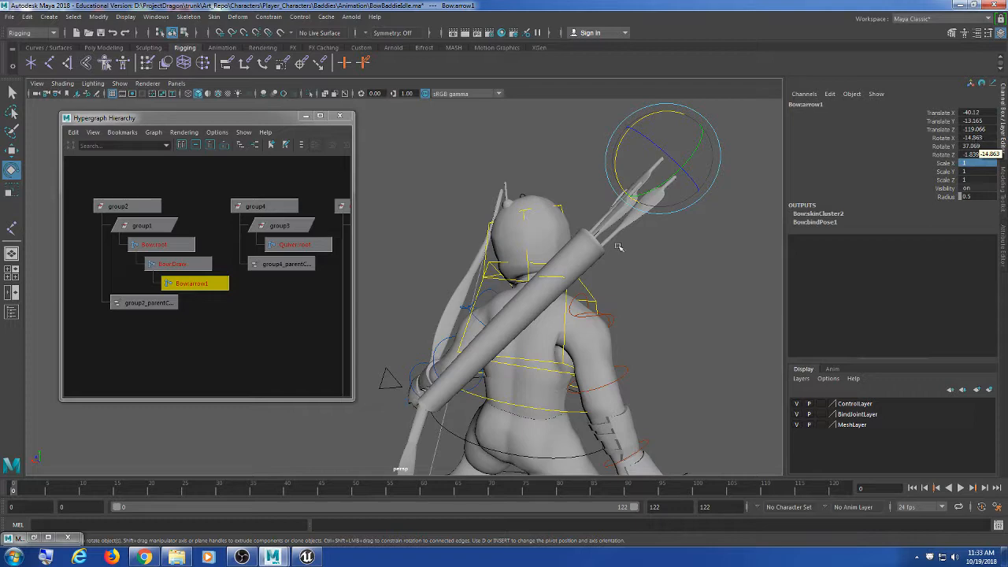
pyautogui.keyDown('alt'); pyautogui.moveTo(638, 251); pyautogui.dragTo(623, 293); pyautogui.keyUp('alt')
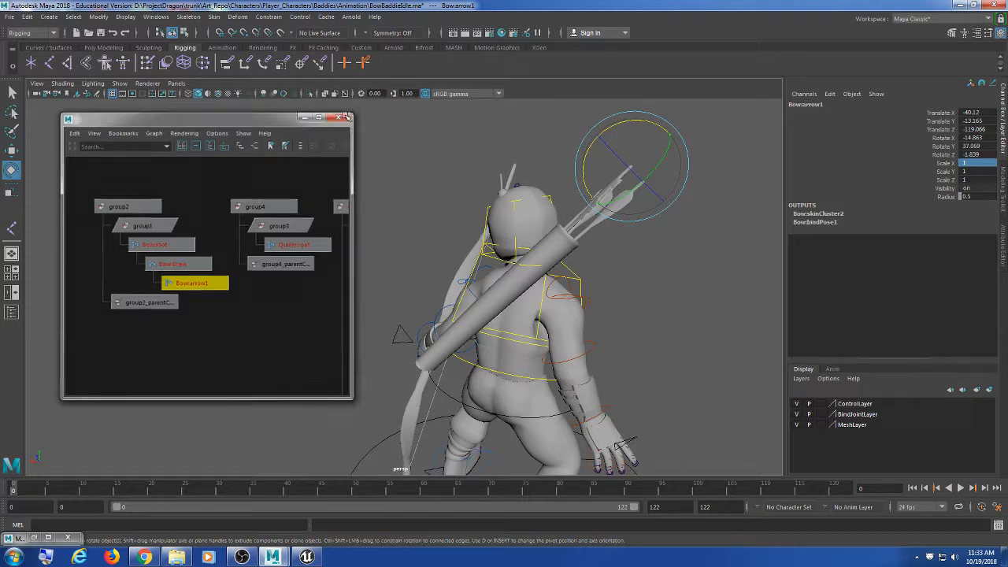
pyautogui.click(345, 118)
pyautogui.click(244, 182)
# Step: In Open Scene, browse from the D: drive through ProjectDragon/trunk/Art_Repo/Characters to the Baddies folder
pyautogui.click(12, 17)
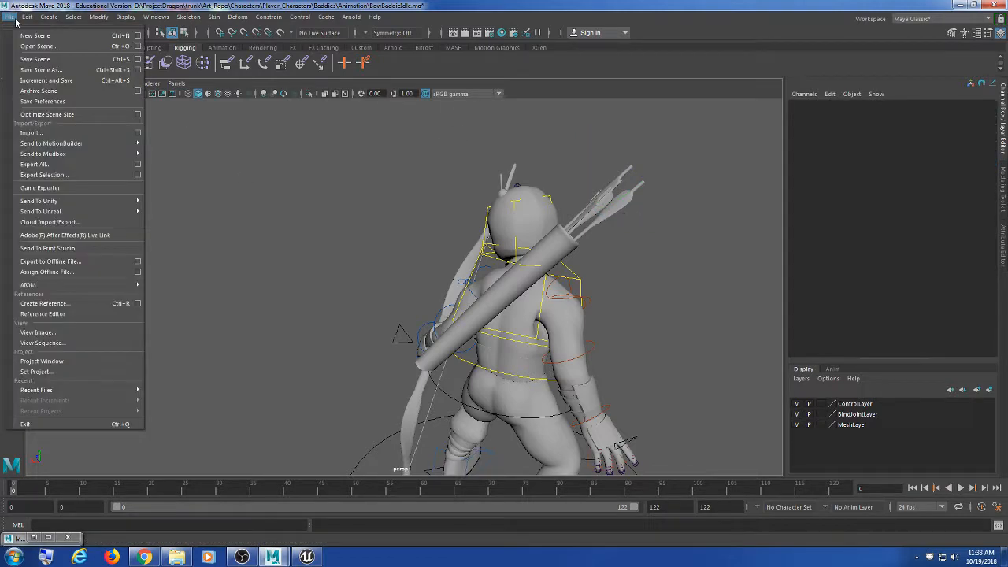
pyautogui.click(32, 41)
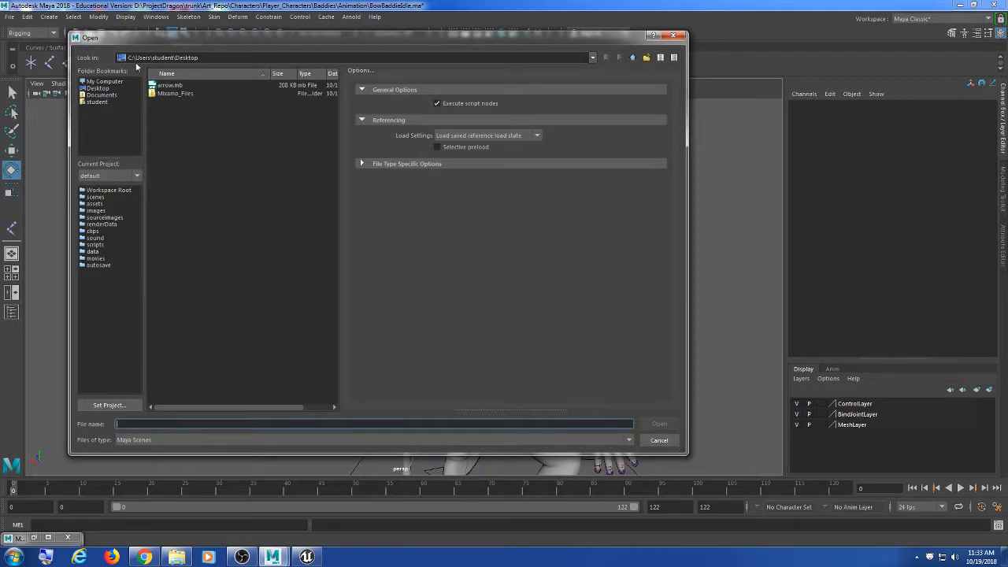
pyautogui.click(634, 59)
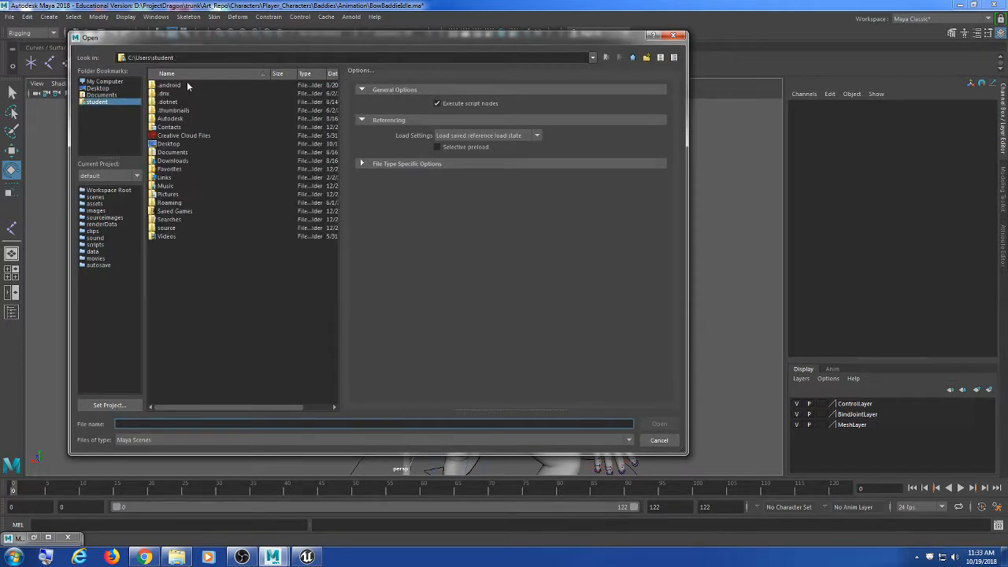
pyautogui.click(102, 82)
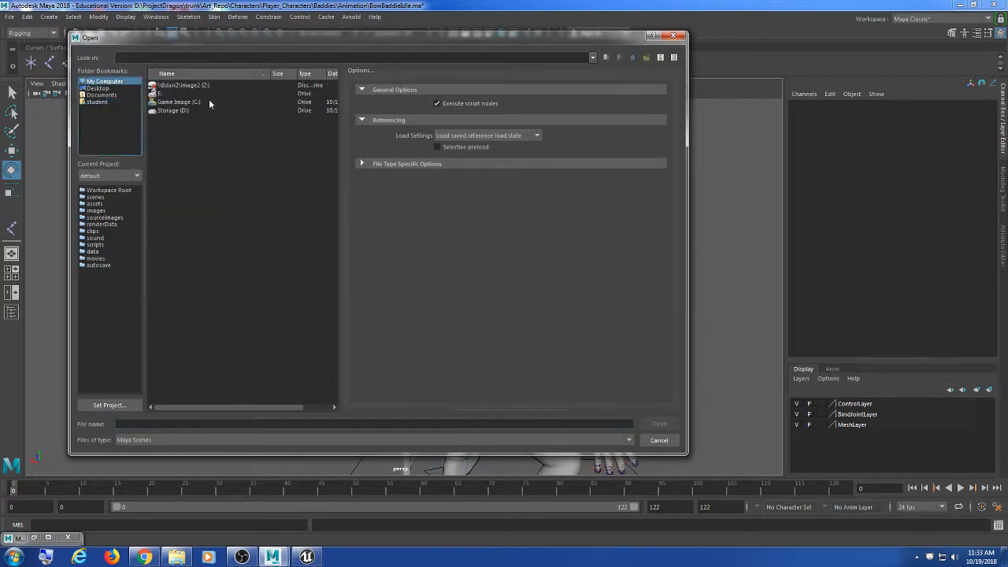
pyautogui.doubleClick(179, 111)
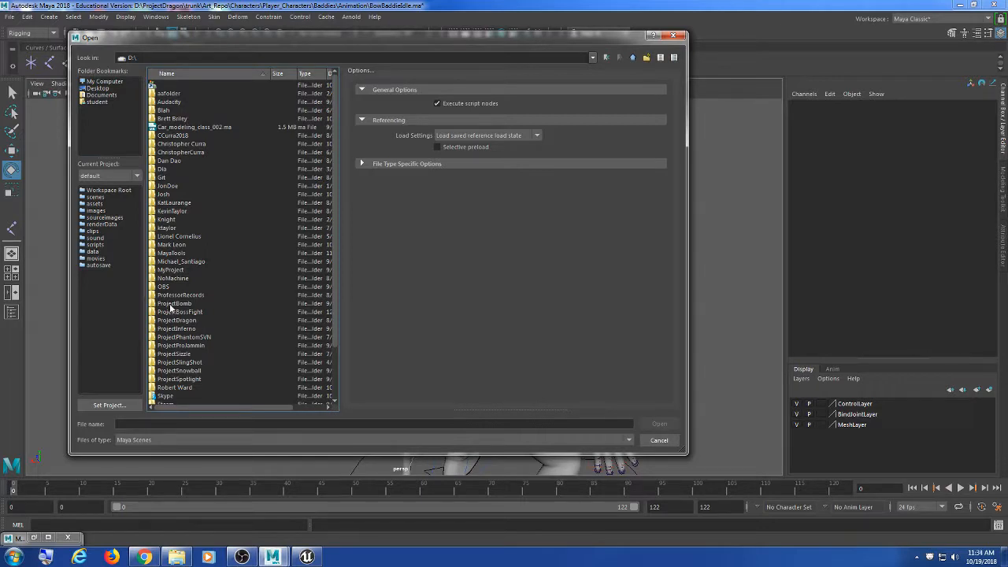
pyautogui.scroll(-3, 190, 296)
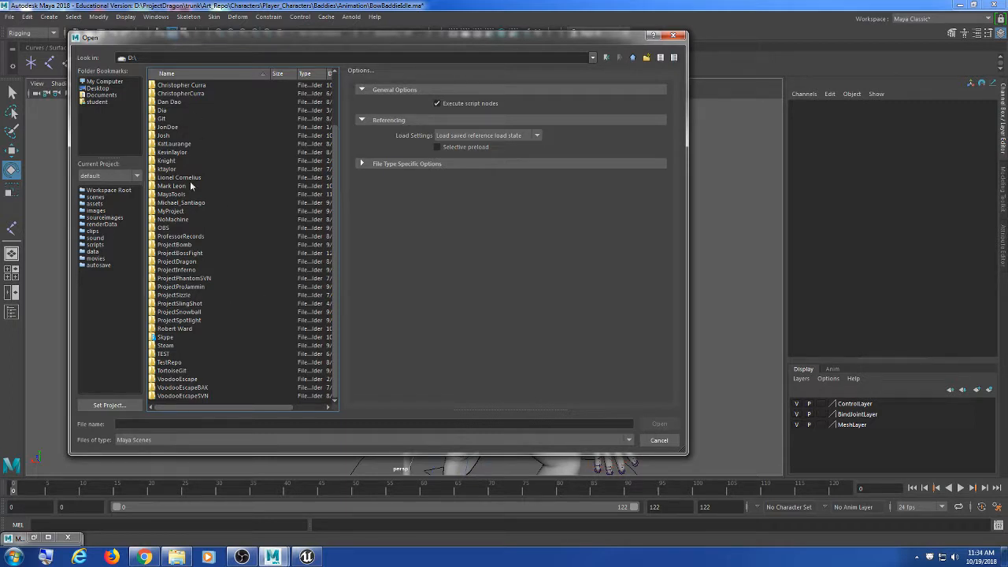
pyautogui.doubleClick(189, 262)
pyautogui.doubleClick(180, 93)
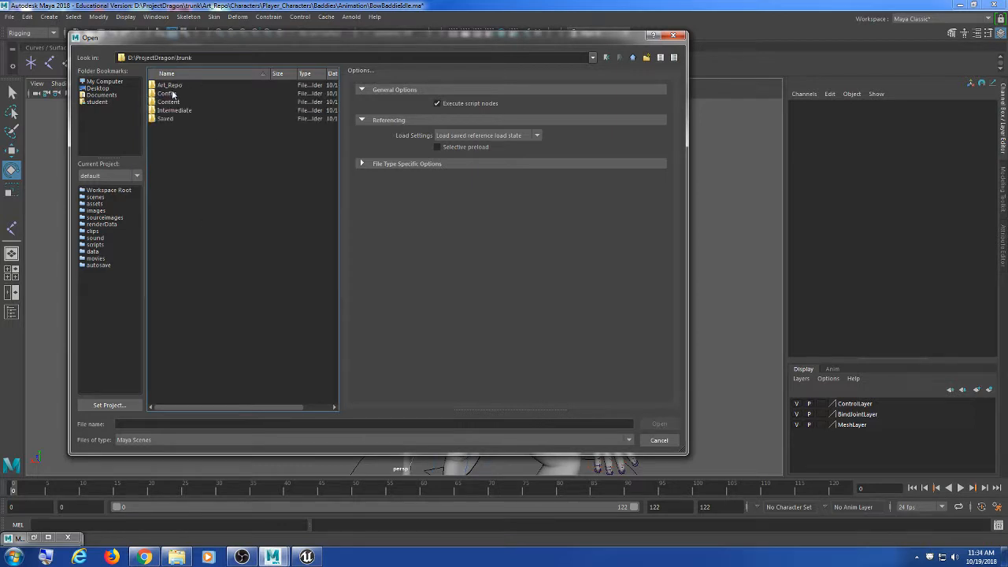
pyautogui.doubleClick(173, 86)
pyautogui.doubleClick(172, 87)
pyautogui.doubleClick(177, 94)
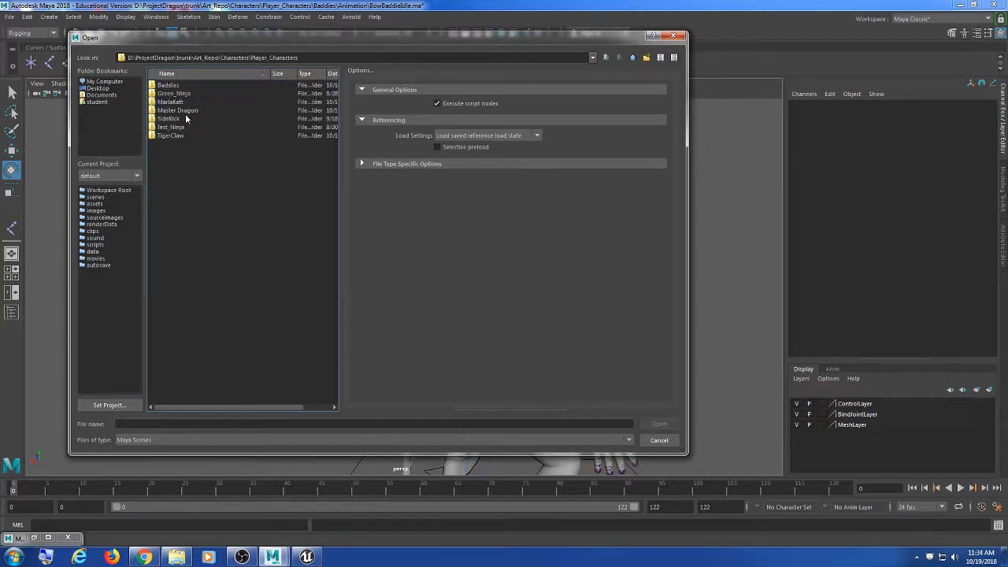
pyautogui.doubleClick(169, 86)
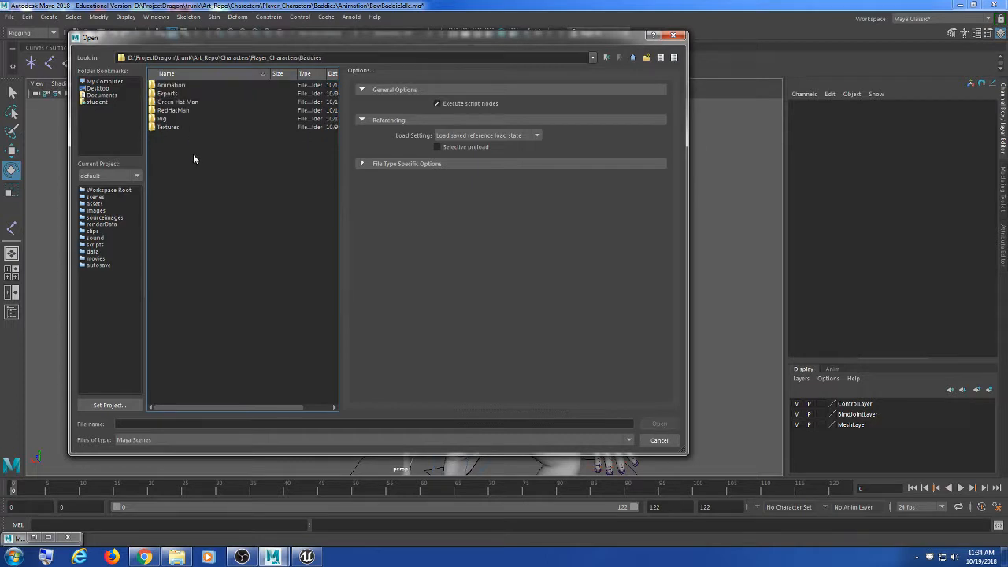
# Step: Open Quiver.ma from the Baddies Rig folder, choosing Don't Save for the current scene
pyautogui.doubleClick(171, 112)
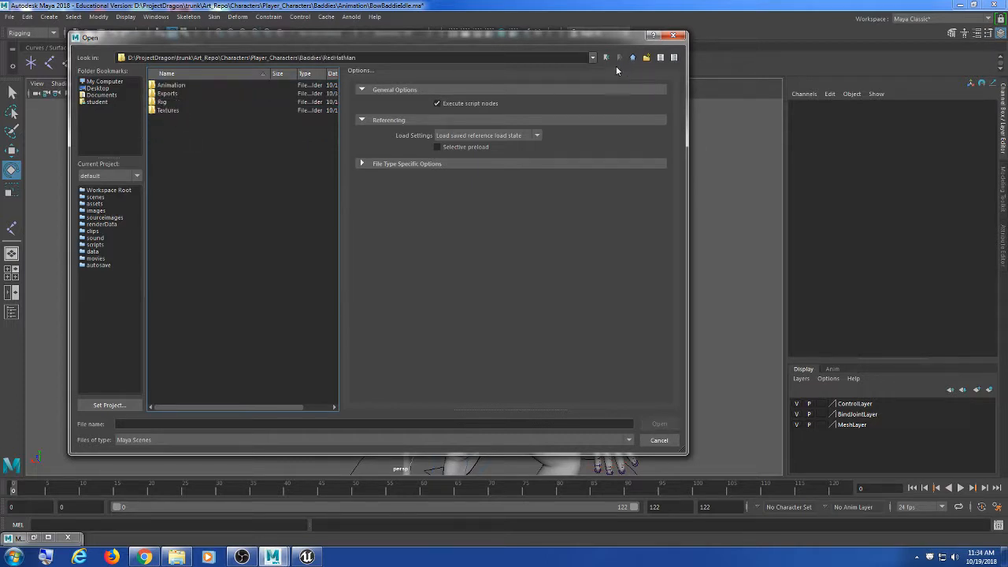
pyautogui.click(632, 58)
pyautogui.doubleClick(173, 119)
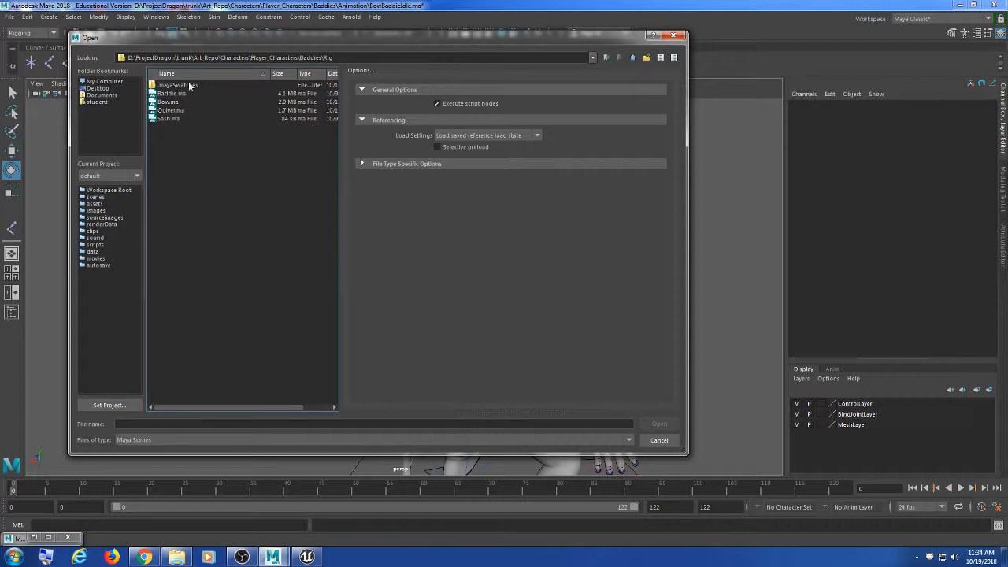
pyautogui.click(175, 111)
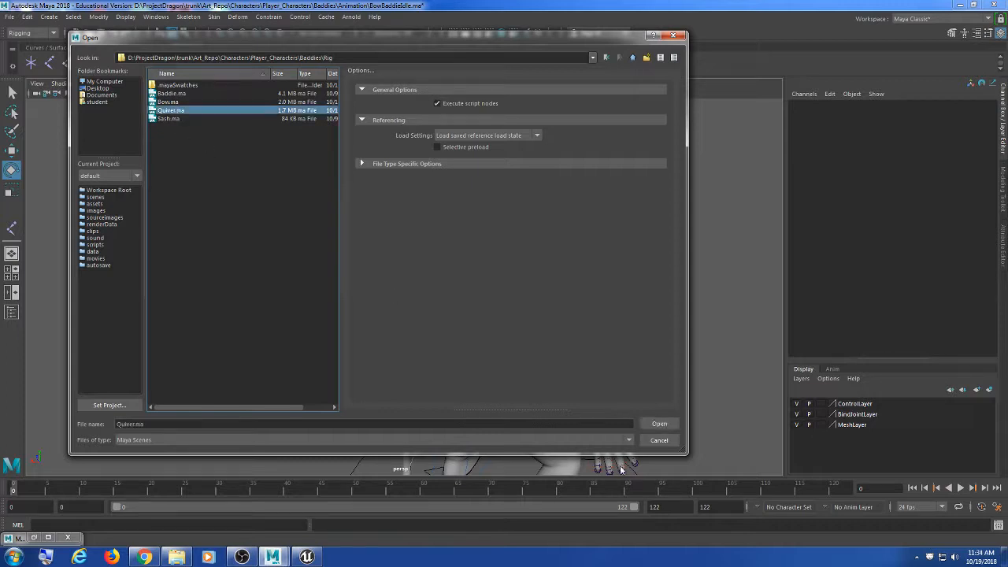
pyautogui.click(642, 426)
pyautogui.click(504, 283)
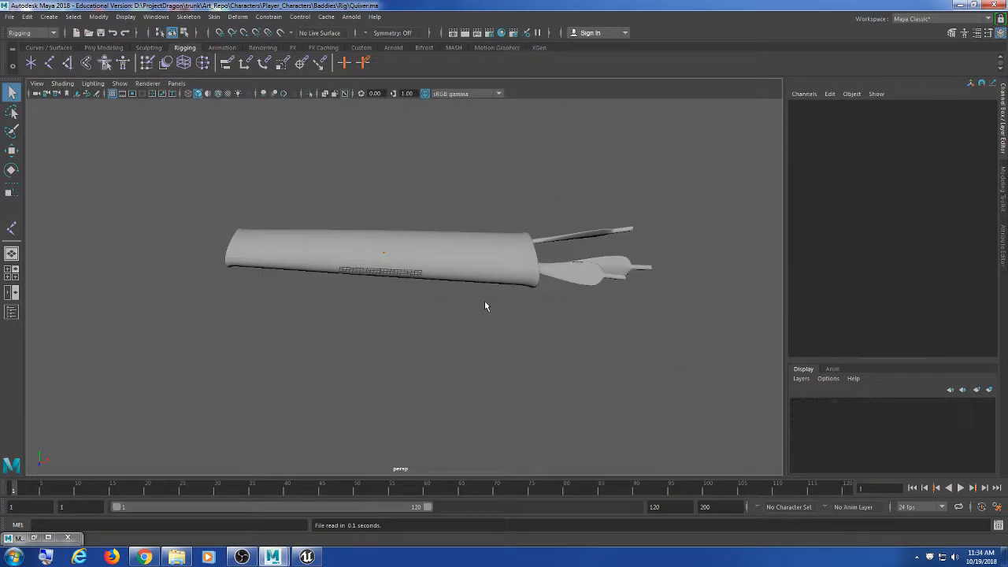
# Step: Switch the quiver to wireframe with 4 and orbit around it to inspect its arrows, then open the File menu
pyautogui.keyDown('alt'); pyautogui.moveTo(511, 307); pyautogui.dragTo(452, 329); pyautogui.keyUp('alt')
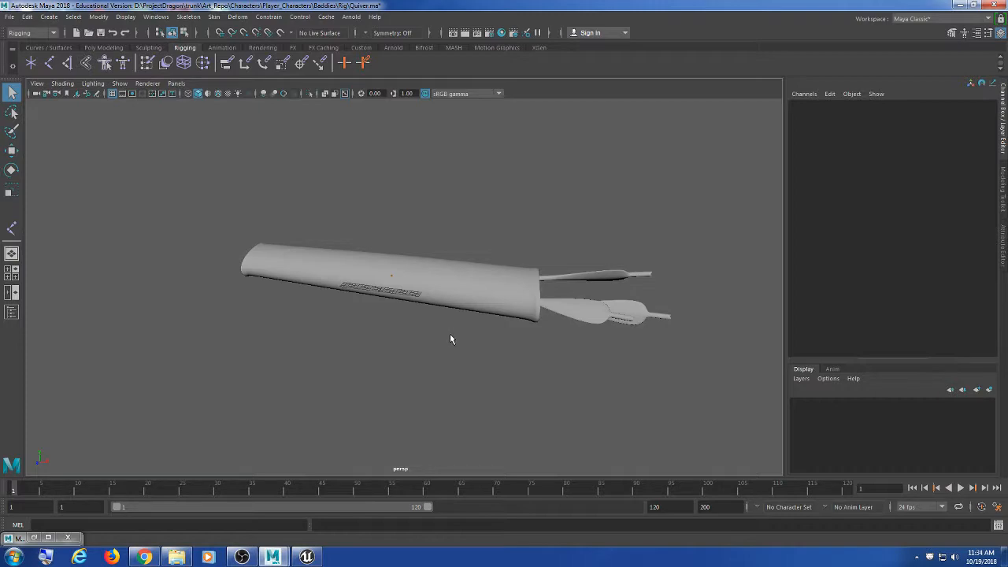
pyautogui.press('4')
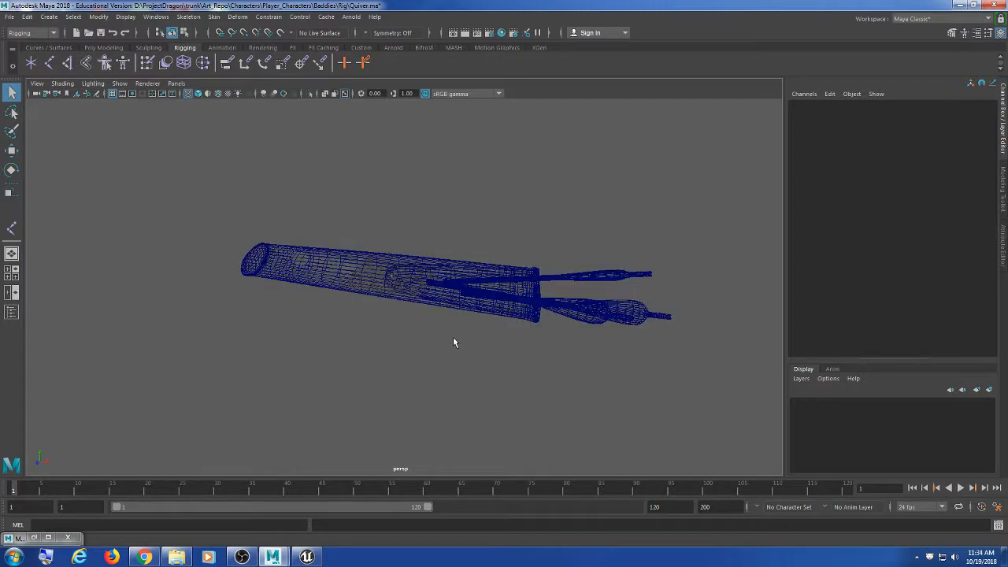
pyautogui.scroll(5, 452, 337)
pyautogui.moveTo(450, 335)
pyautogui.keyDown('alt'); pyautogui.mouseDown()
pyautogui.moveTo(445, 315)
pyautogui.moveTo(443, 325)
pyautogui.mouseUp(); pyautogui.keyUp('alt')
pyautogui.scroll(-6, 449, 330)
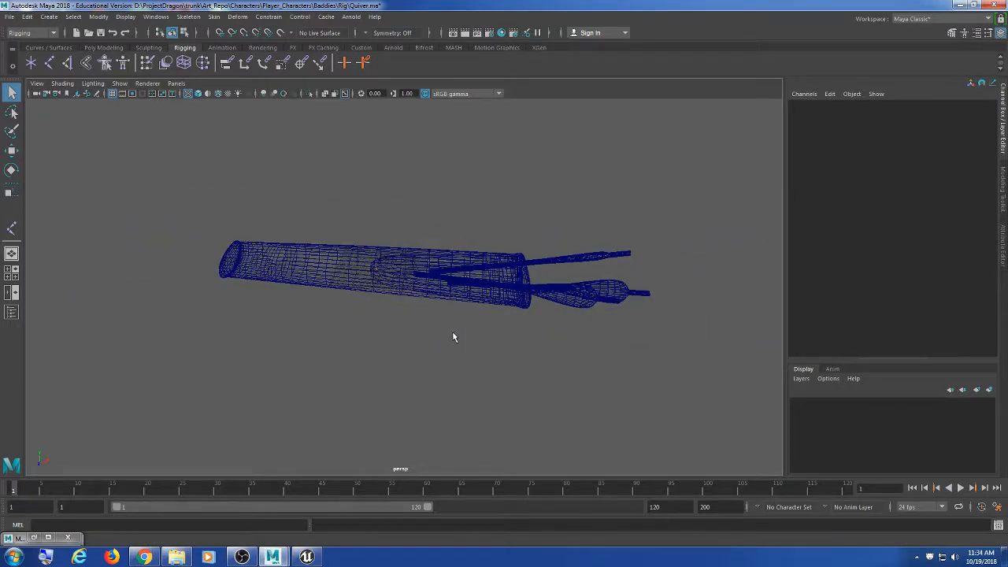
pyautogui.scroll(3, 453, 337)
pyautogui.keyDown('alt'); pyautogui.moveTo(453, 337); pyautogui.dragTo(529, 353); pyautogui.keyUp('alt')
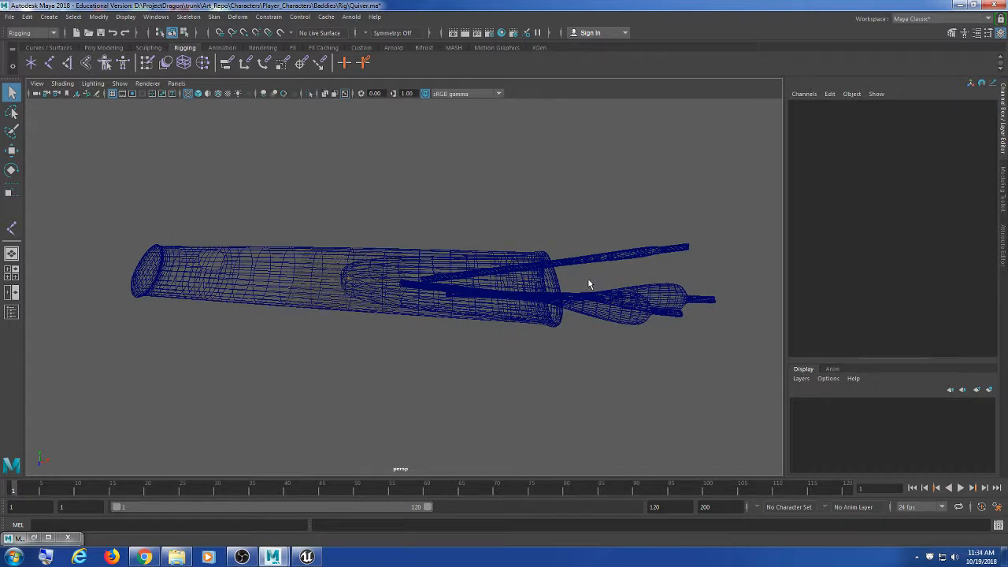
pyautogui.click(575, 300)
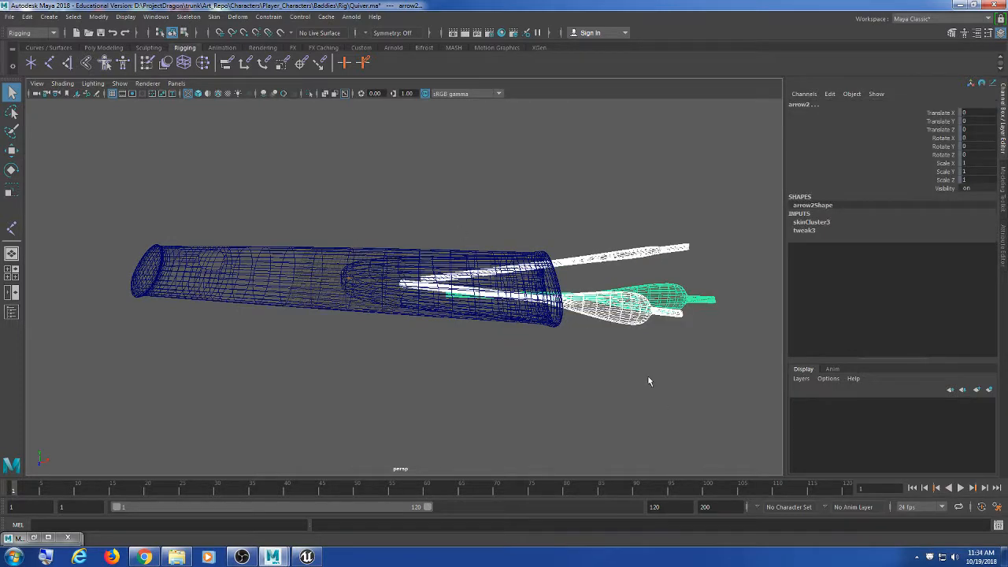
pyautogui.click(648, 382)
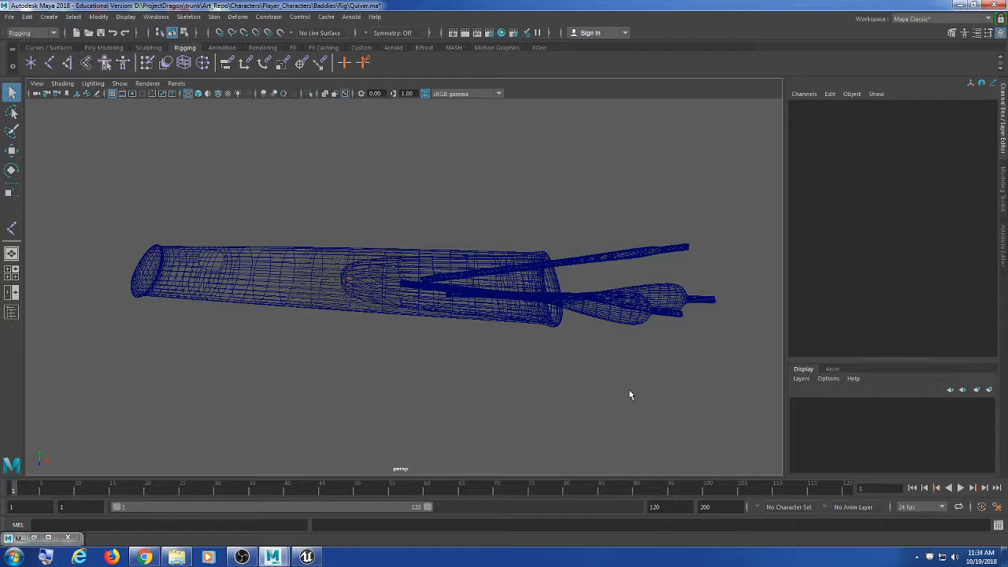
pyautogui.keyDown('alt'); pyautogui.moveTo(629, 390); pyautogui.dragTo(603, 382); pyautogui.keyUp('alt')
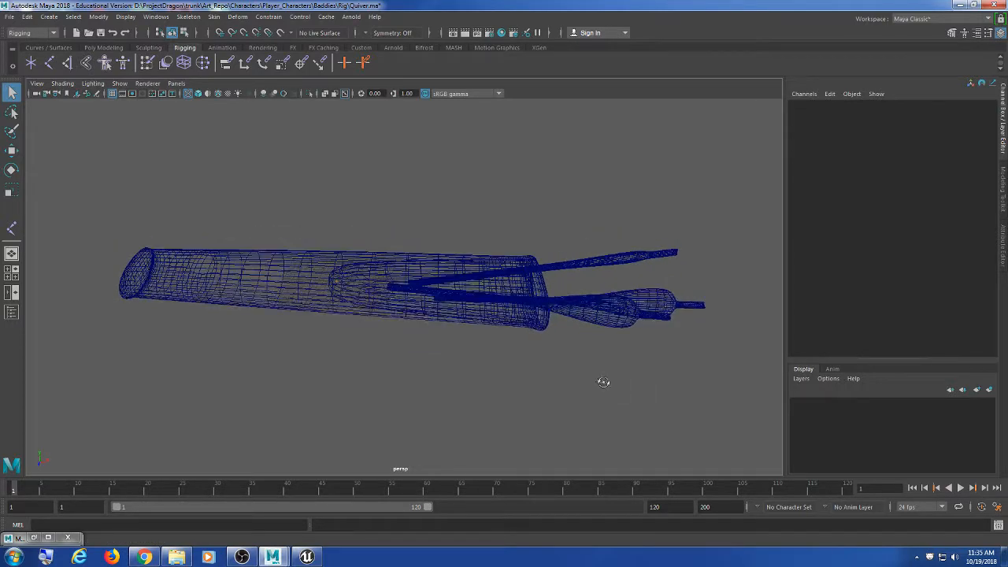
pyautogui.click(24, 18)
pyautogui.moveTo(10, 17)
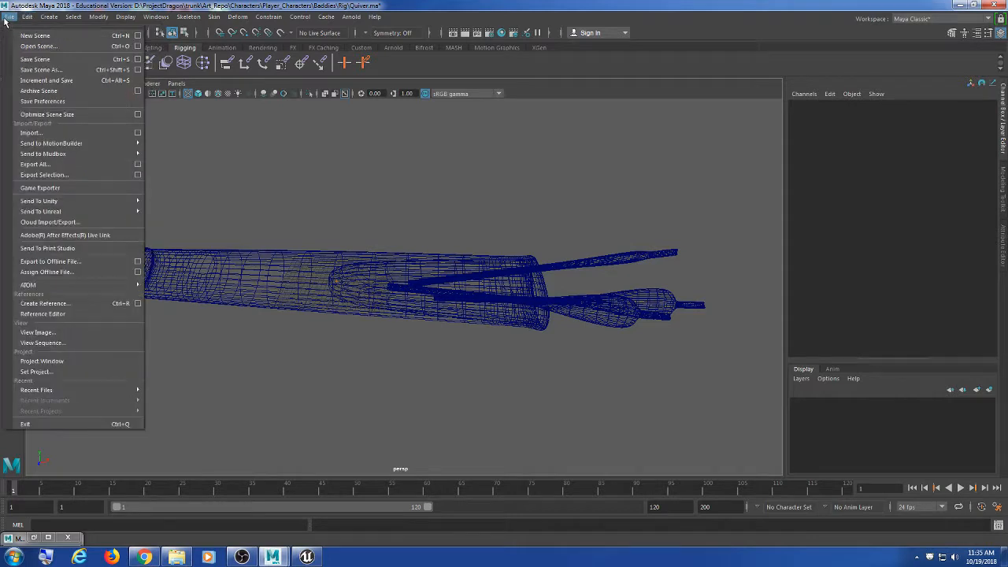
# Step: Create a reference to Bow.ma in the quiver scene and orbit to view both
pyautogui.click(61, 304)
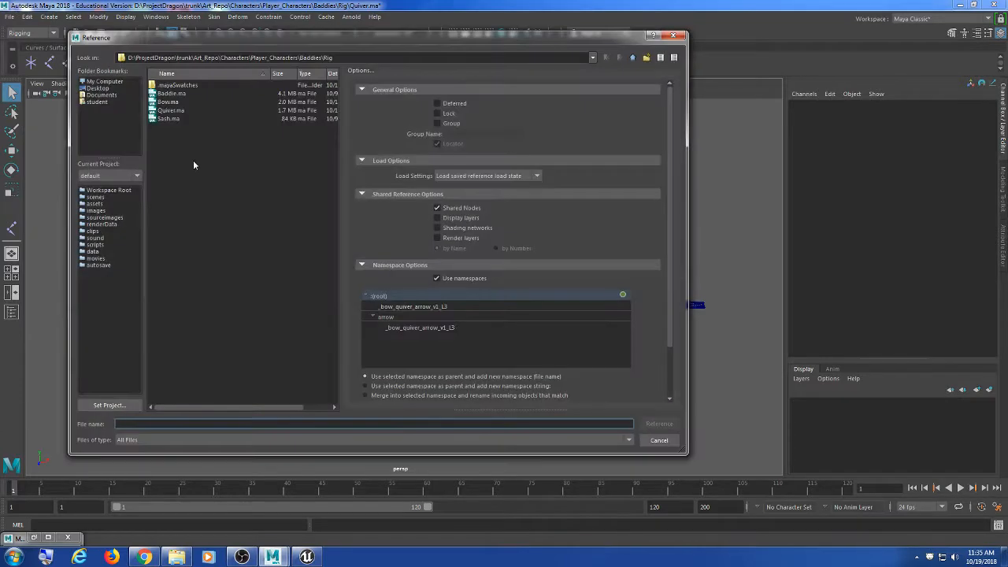
pyautogui.click(168, 102)
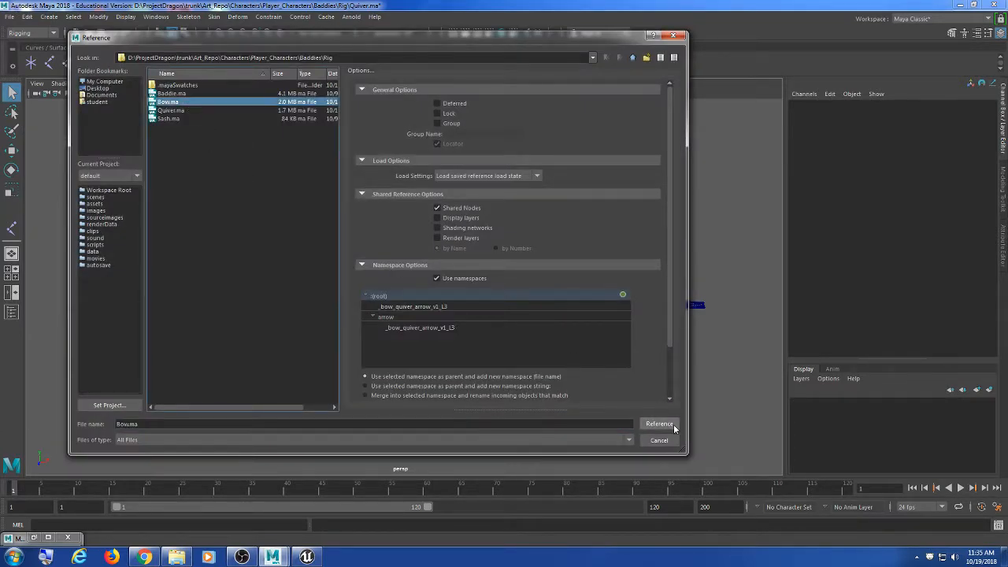
pyautogui.click(659, 424)
pyautogui.scroll(-5, 270, 319)
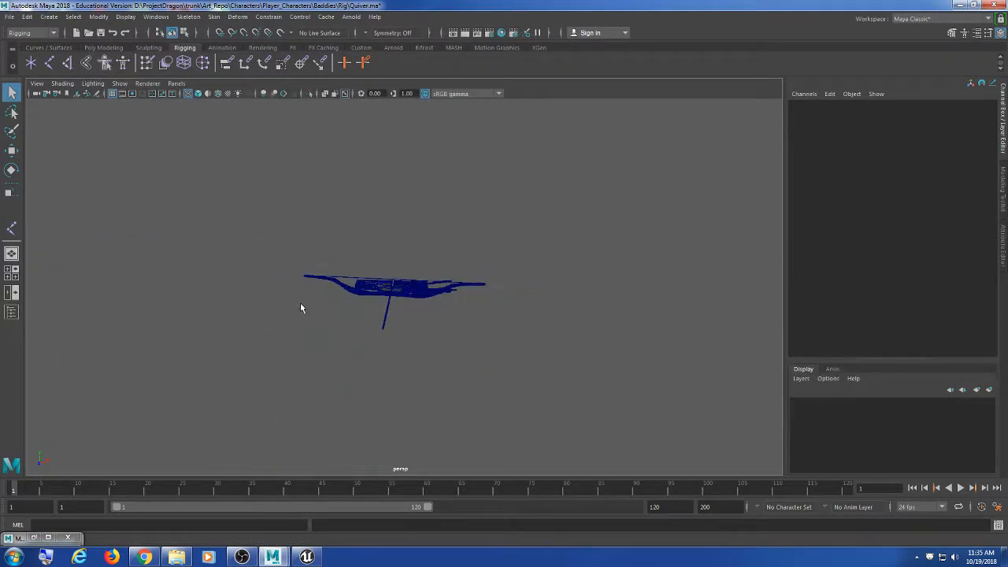
pyautogui.keyDown('alt'); pyautogui.moveTo(300, 308); pyautogui.dragTo(360, 331); pyautogui.keyUp('alt')
pyautogui.scroll(10, 371, 331)
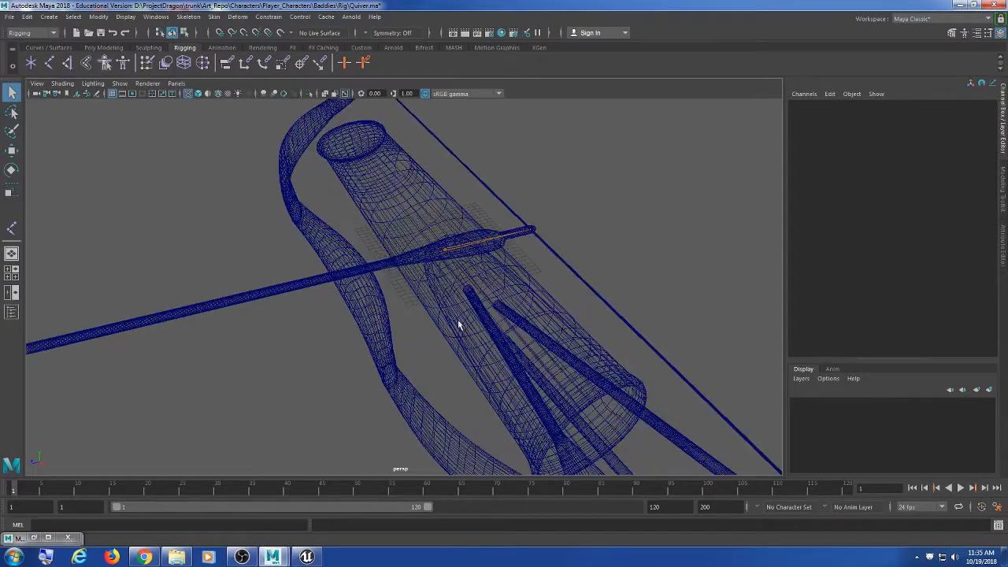
pyautogui.keyDown('alt'); pyautogui.moveTo(464, 300); pyautogui.dragTo(439, 278); pyautogui.keyUp('alt')
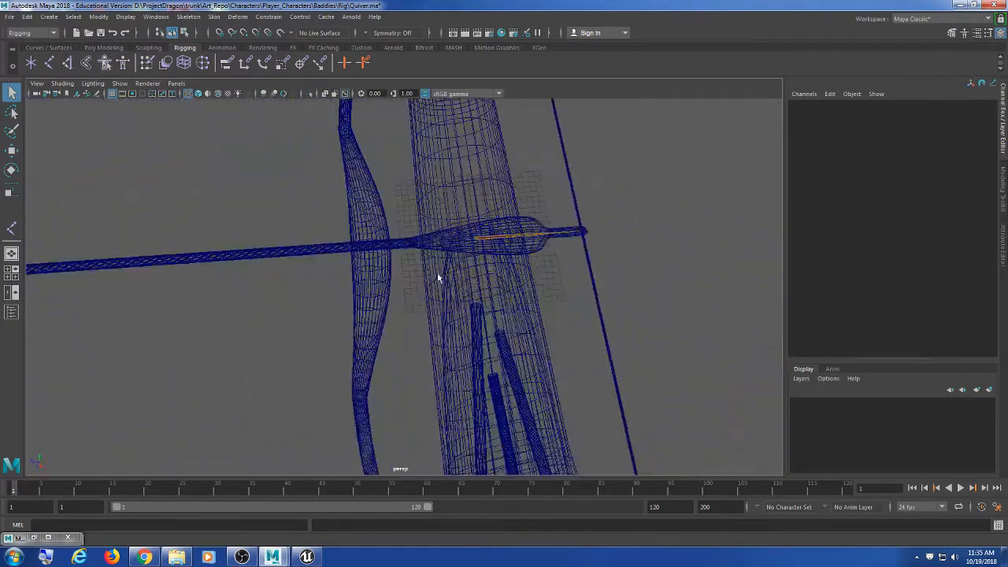
# Step: Try moving the quiver rig's root joint, then undo that move
pyautogui.click(476, 232)
pyautogui.press('w')
pyautogui.moveTo(685, 257); pyautogui.dragTo(331, 263)
pyautogui.hotkey('ctrl', 'z')
pyautogui.click(648, 260)
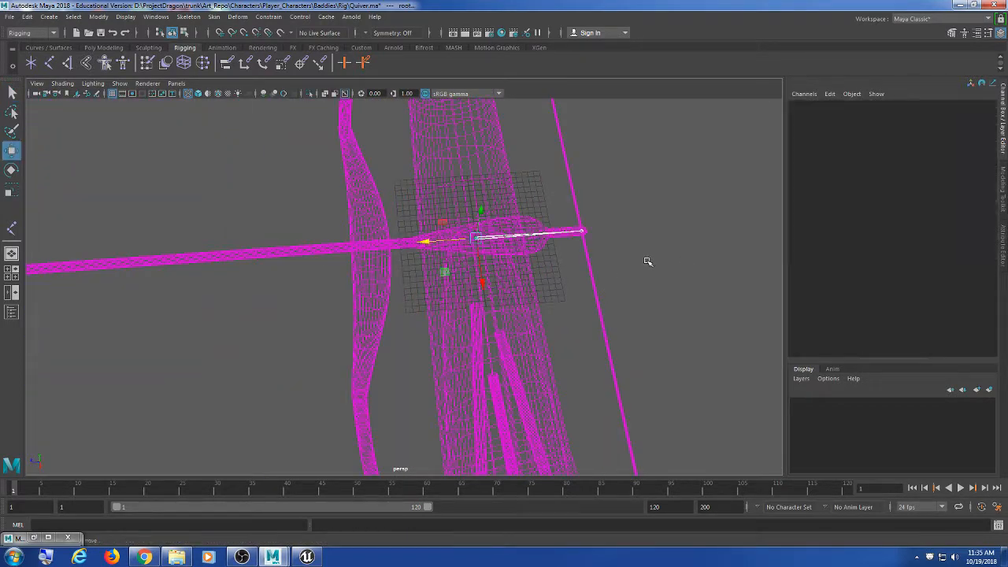
pyautogui.click(480, 239)
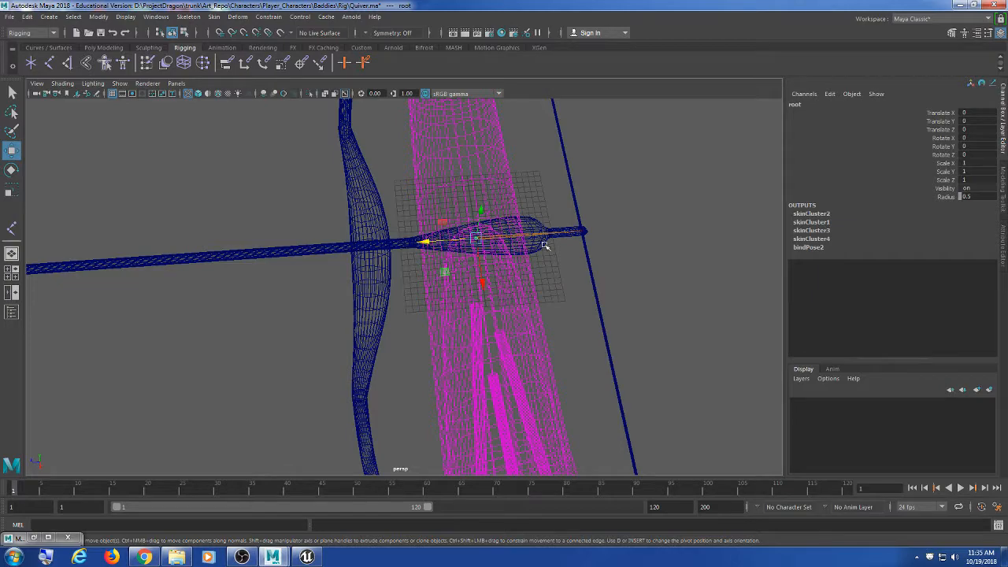
# Step: Select the bow's Bowroot and slide it along Z to Translate Z 44.967
pyautogui.scroll(3, 564, 267)
pyautogui.click(580, 192)
pyautogui.press('f')
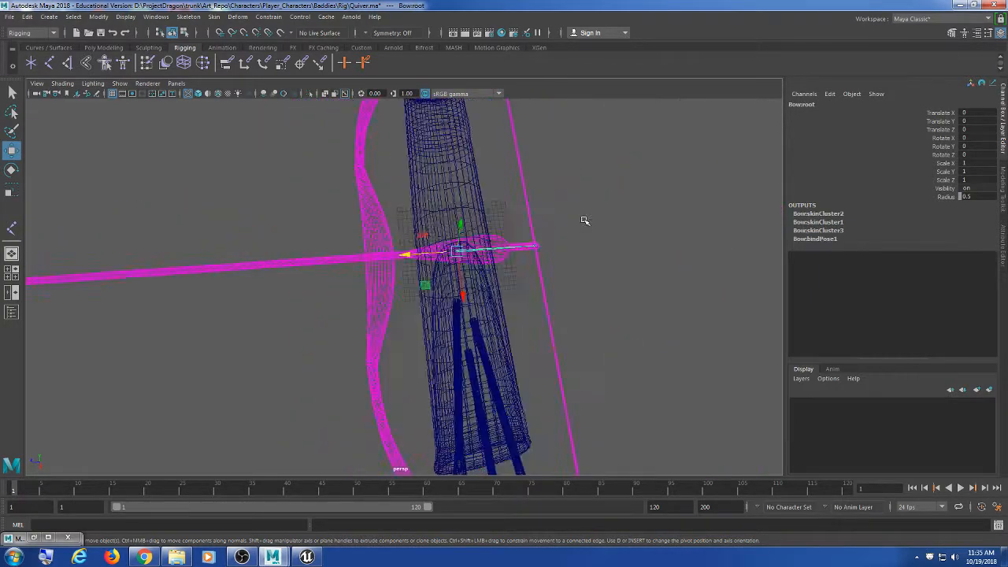
pyautogui.keyDown('alt'); pyautogui.moveTo(499, 301); pyautogui.dragTo(310, 355); pyautogui.keyUp('alt')
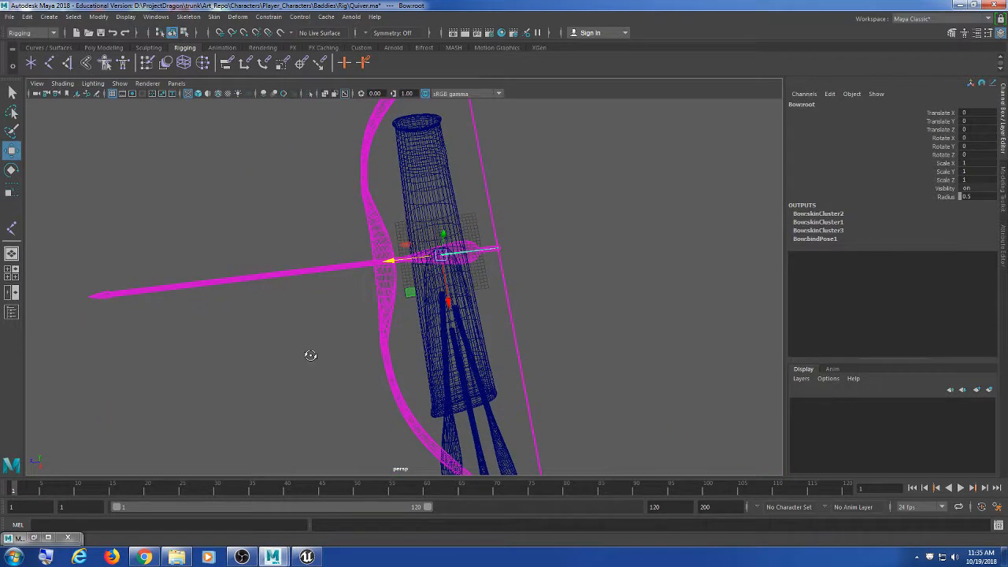
pyautogui.moveTo(388, 261); pyautogui.dragTo(234, 270)
pyautogui.keyDown('alt'); pyautogui.moveTo(254, 311); pyautogui.dragTo(432, 310); pyautogui.keyUp('alt')
# Step: Open Hypergraph: Hierarchy, place it at the upper right, and select the quiver rig's root
pyautogui.scroll(5, 462, 315)
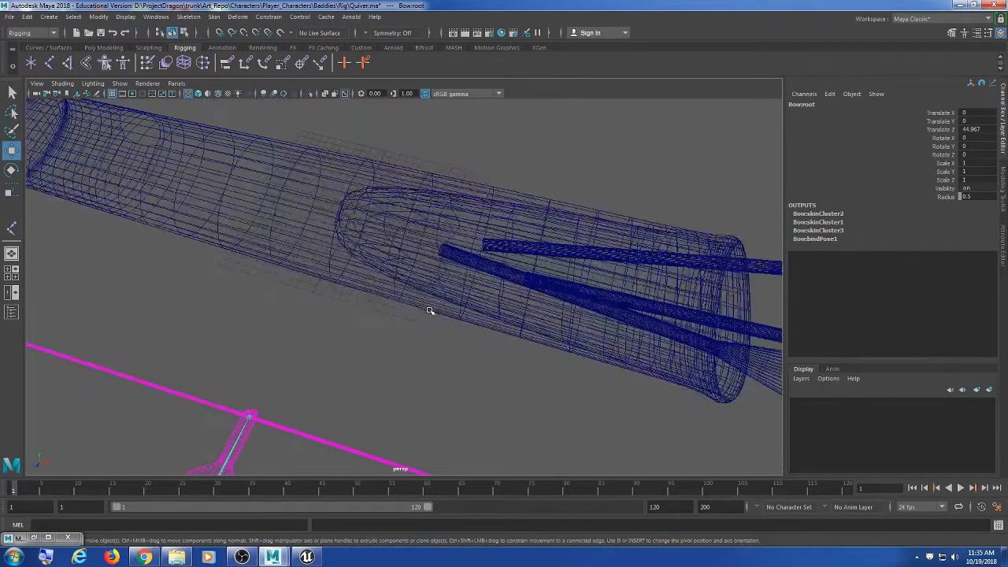
pyautogui.keyDown('alt'); pyautogui.moveTo(399, 315); pyautogui.dragTo(455, 337, button='middle'); pyautogui.keyUp('alt')
pyautogui.keyDown('alt'); pyautogui.moveTo(455, 337); pyautogui.dragTo(441, 315); pyautogui.keyUp('alt')
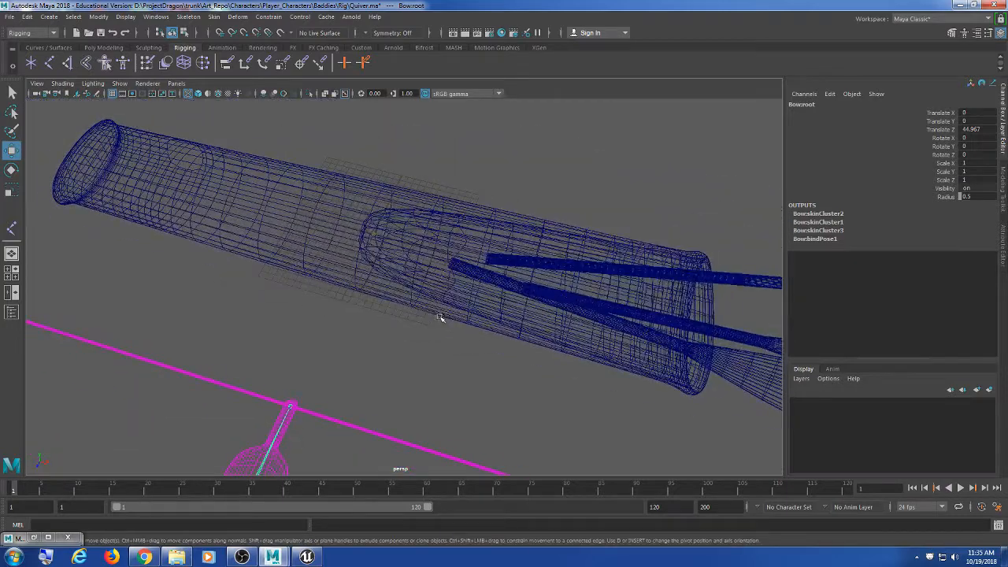
pyautogui.click(155, 17)
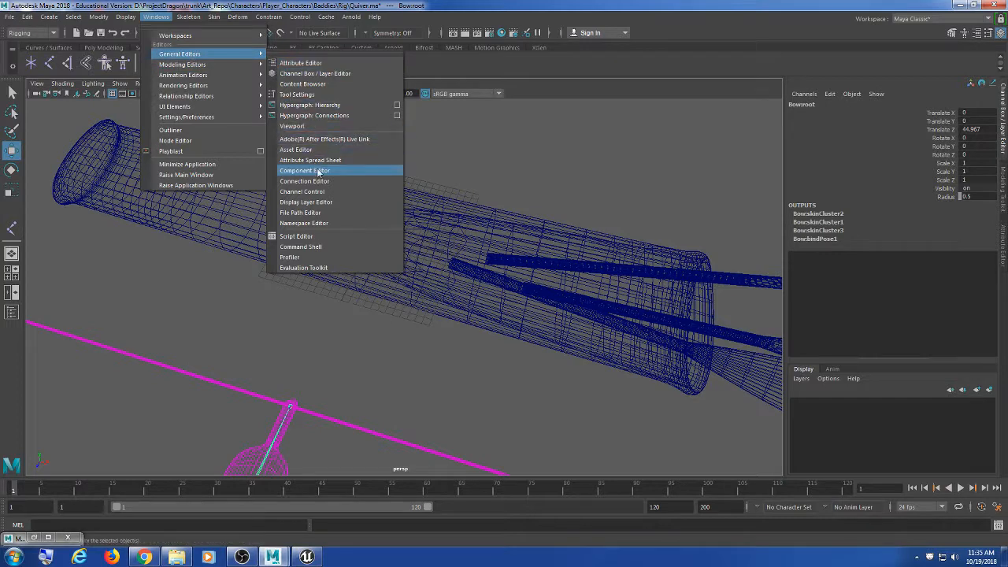
pyautogui.click(310, 104)
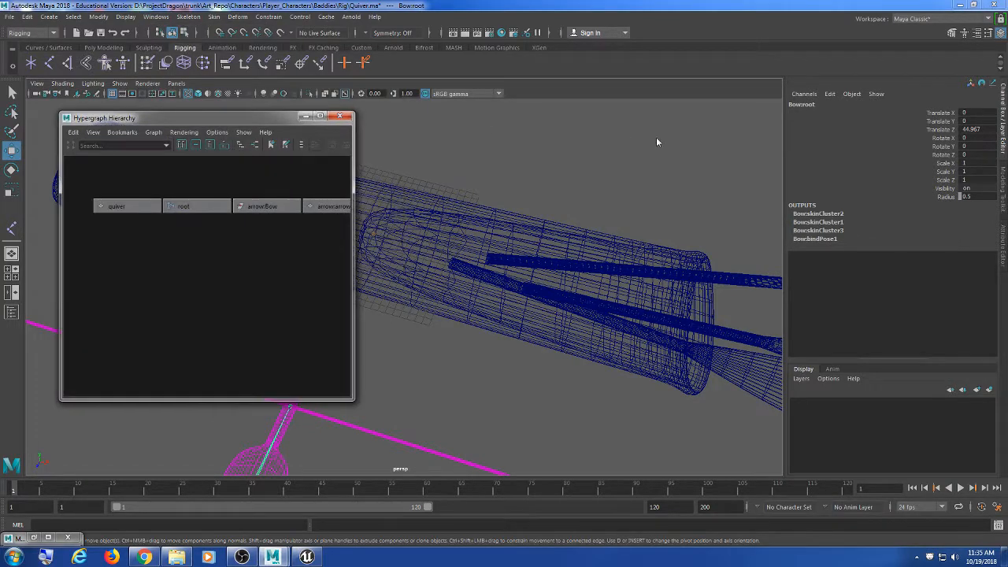
pyautogui.moveTo(250, 113); pyautogui.dragTo(786, 94)
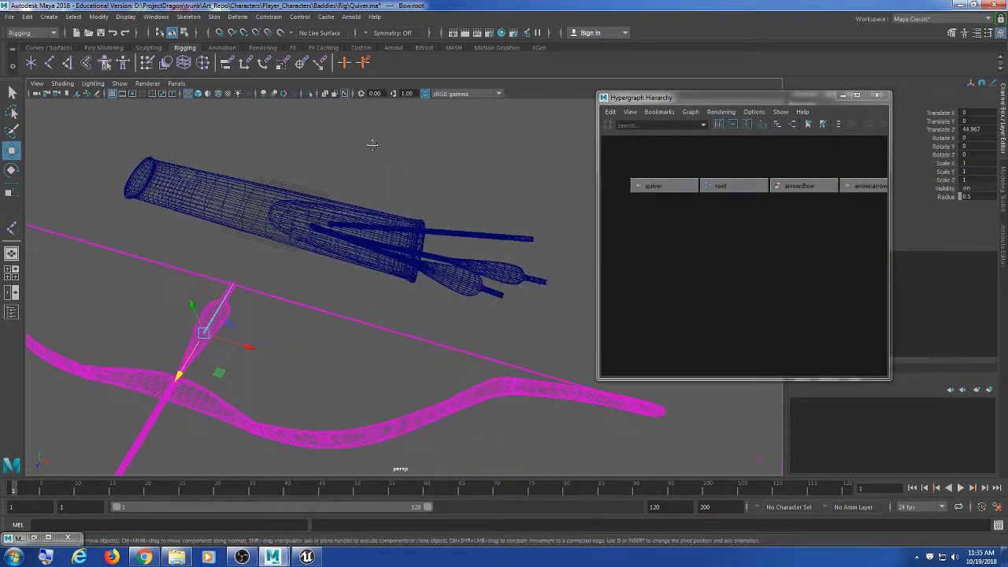
pyautogui.keyDown('alt'); pyautogui.moveTo(372, 144); pyautogui.dragTo(264, 254); pyautogui.keyUp('alt')
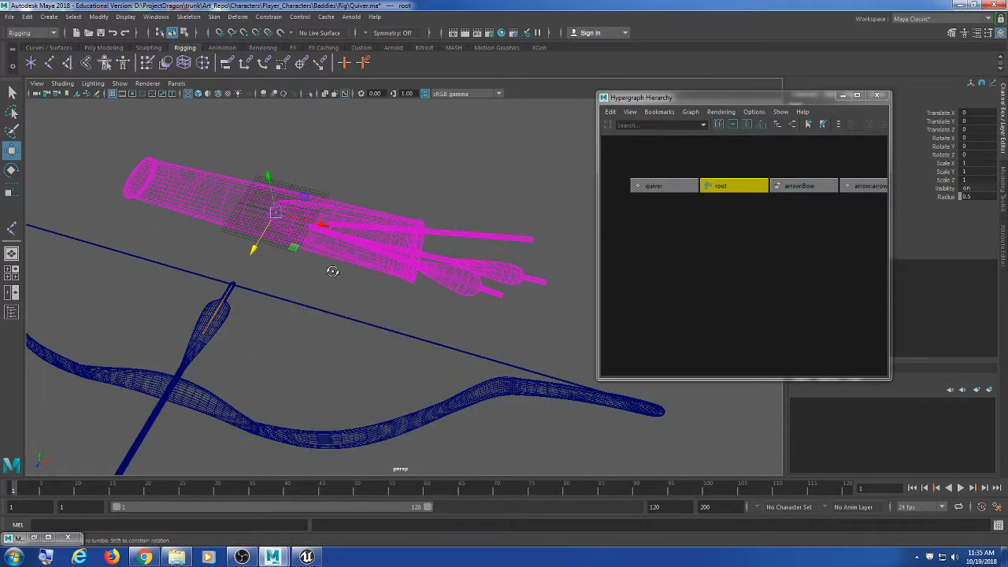
pyautogui.scroll(3, 333, 271)
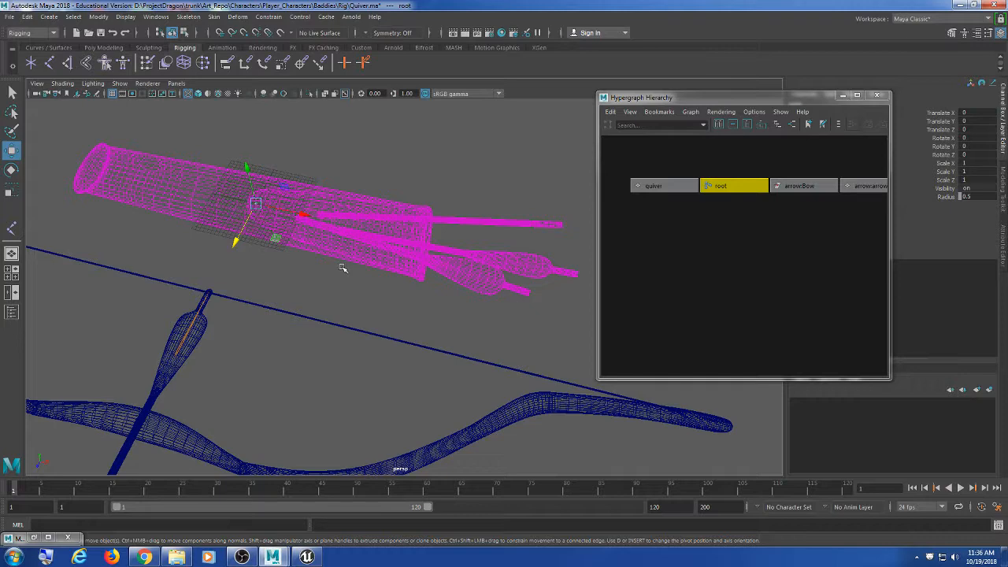
# Step: Frame the quiver and its root node in the viewport and Hypergraph
pyautogui.click(441, 167)
pyautogui.keyDown('alt'); pyautogui.moveTo(357, 213); pyautogui.dragTo(375, 223, button='middle'); pyautogui.keyUp('alt')
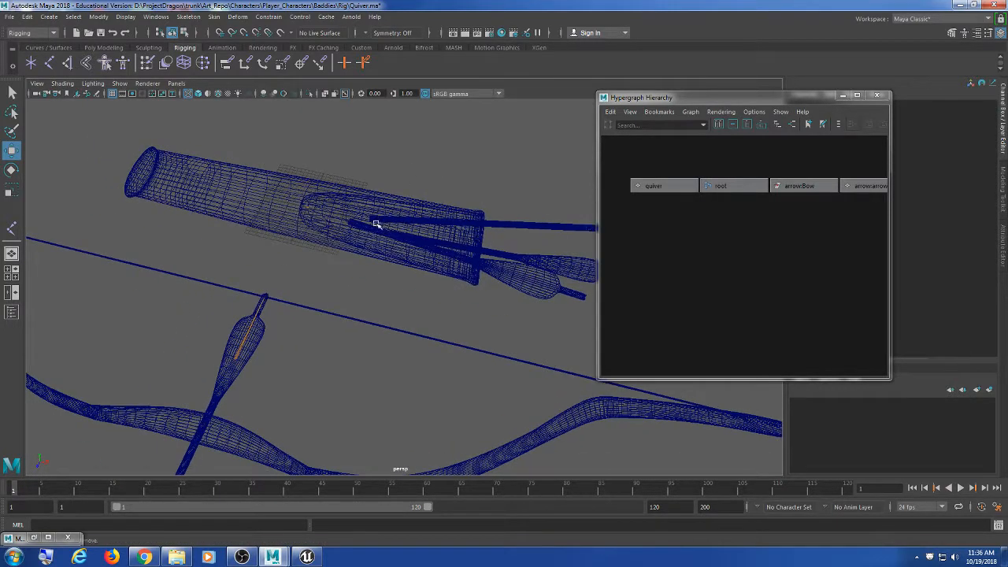
pyautogui.moveTo(371, 197); pyautogui.dragTo(272, 226)
pyautogui.click(434, 165)
pyautogui.keyDown('alt'); pyautogui.moveTo(371, 220); pyautogui.dragTo(335, 240, button='middle'); pyautogui.keyUp('alt')
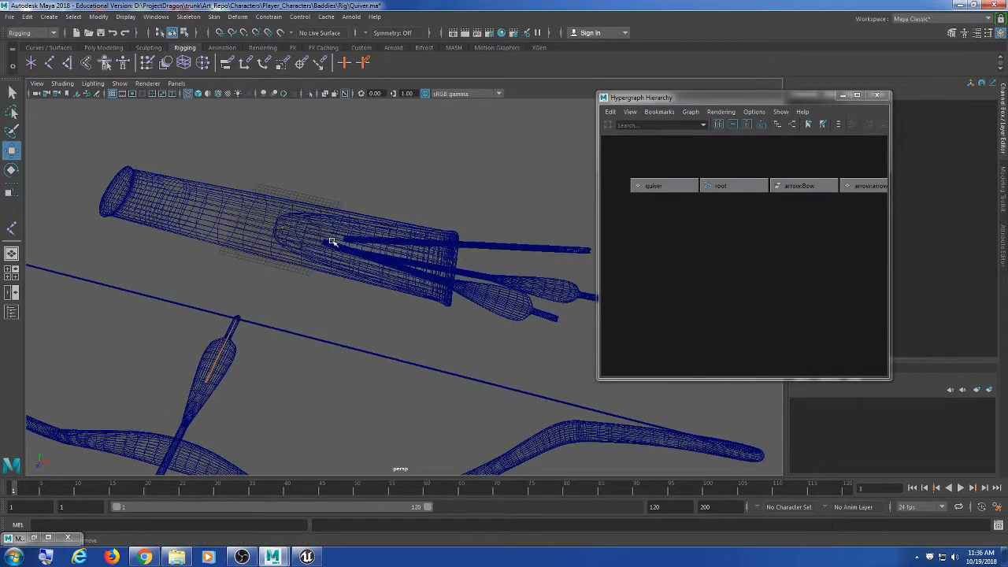
pyautogui.scroll(-2, 797, 237)
pyautogui.moveTo(796, 237)
pyautogui.keyDown('alt'); pyautogui.mouseDown(button='middle')
pyautogui.moveTo(743, 218)
pyautogui.moveTo(796, 226)
pyautogui.mouseUp(button='middle'); pyautogui.keyUp('alt')
pyautogui.scroll(-4, 766, 218)
pyautogui.scroll(4, 776, 227)
pyautogui.scroll(1, 762, 236)
pyautogui.moveTo(364, 153); pyautogui.dragTo(268, 257)
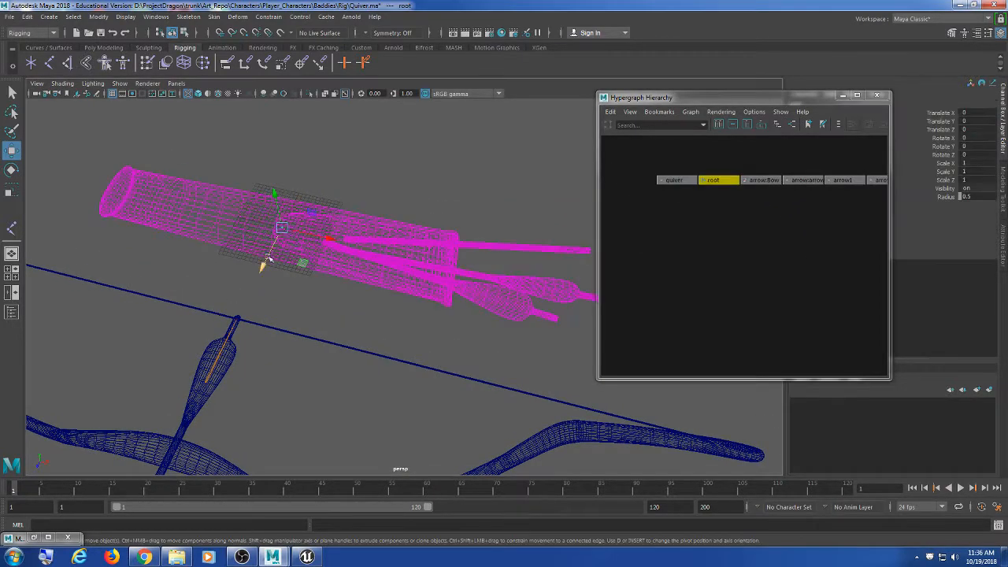
pyautogui.scroll(2, 757, 263)
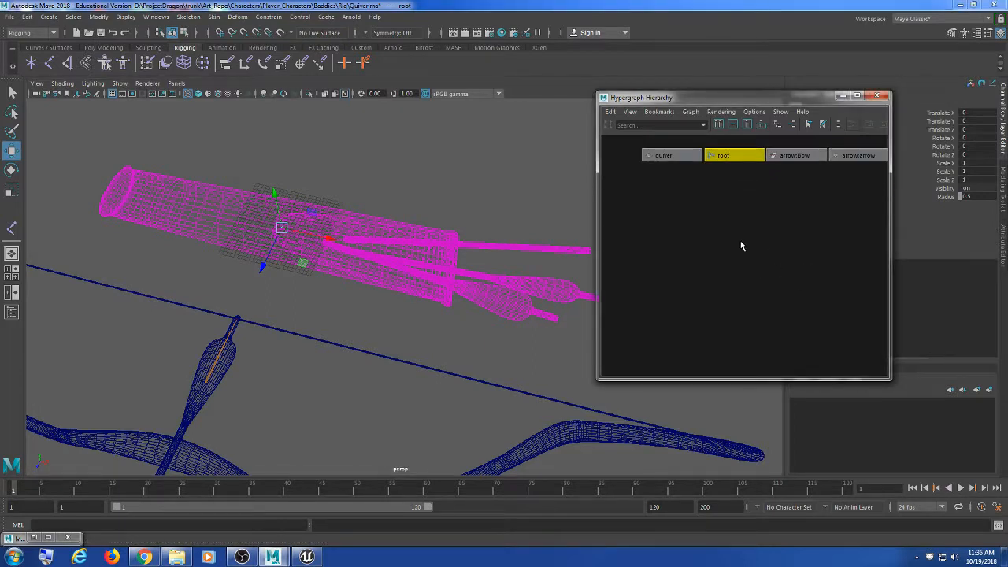
pyautogui.keyDown('alt'); pyautogui.moveTo(743, 243); pyautogui.dragTo(743, 263, button='middle'); pyautogui.keyUp('alt')
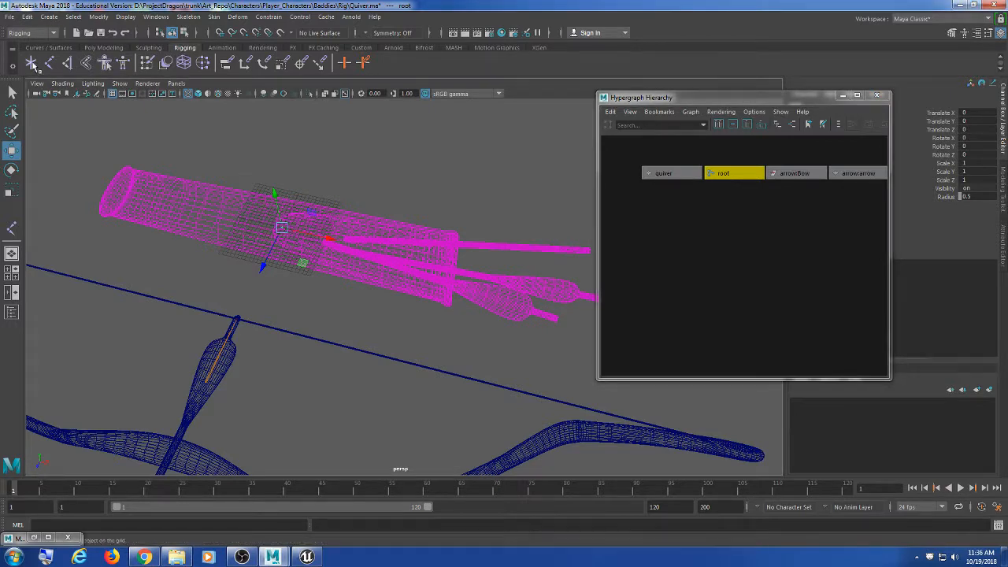
# Step: Create a locator from the Rigging shelf and scale it uniformly to 19.004
pyautogui.click(31, 64)
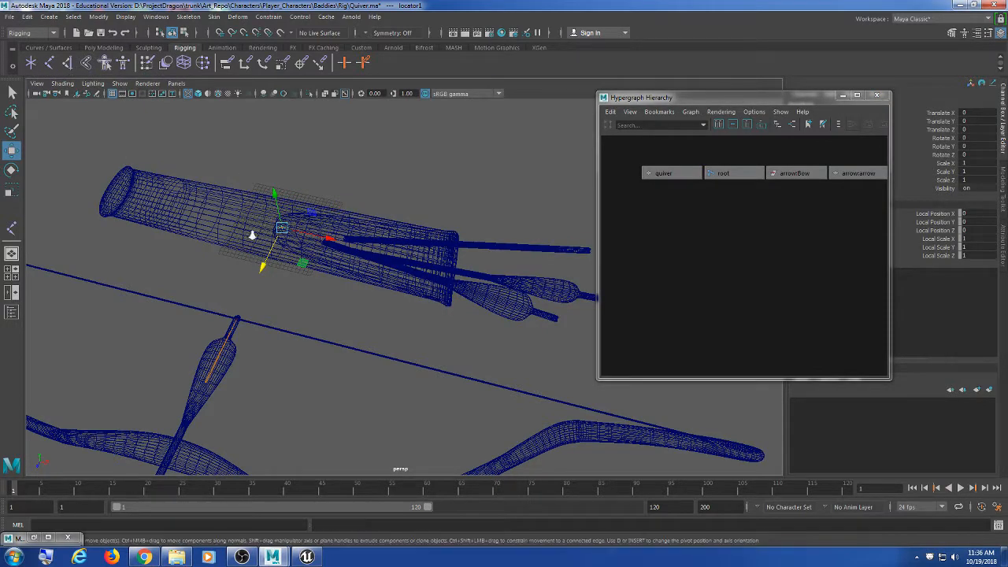
pyautogui.press('f')
pyautogui.press('e')
pyautogui.press('r')
pyautogui.moveTo(385, 224); pyautogui.dragTo(447, 211)
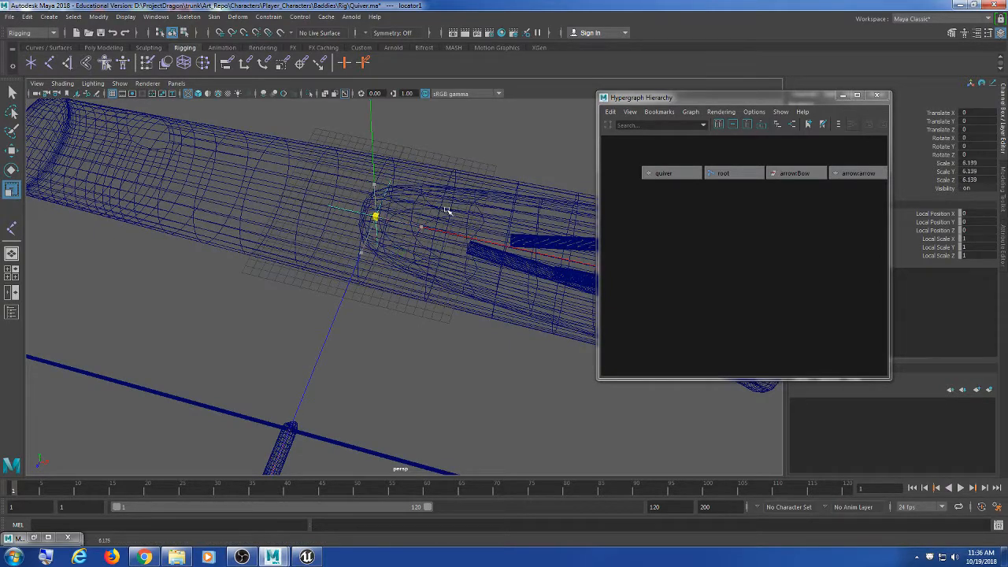
# Step: Orbit around the quiver to confirm locator1 sits inside it, and reselect it
pyautogui.click(630, 197)
pyautogui.keyDown('alt'); pyautogui.moveTo(543, 170); pyautogui.dragTo(421, 189); pyautogui.keyUp('alt')
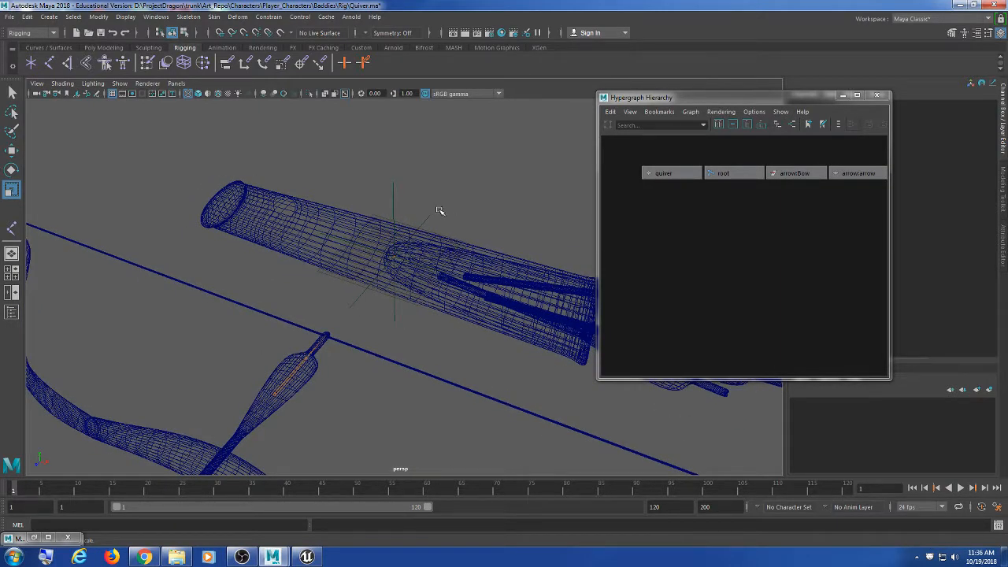
pyautogui.click(429, 218)
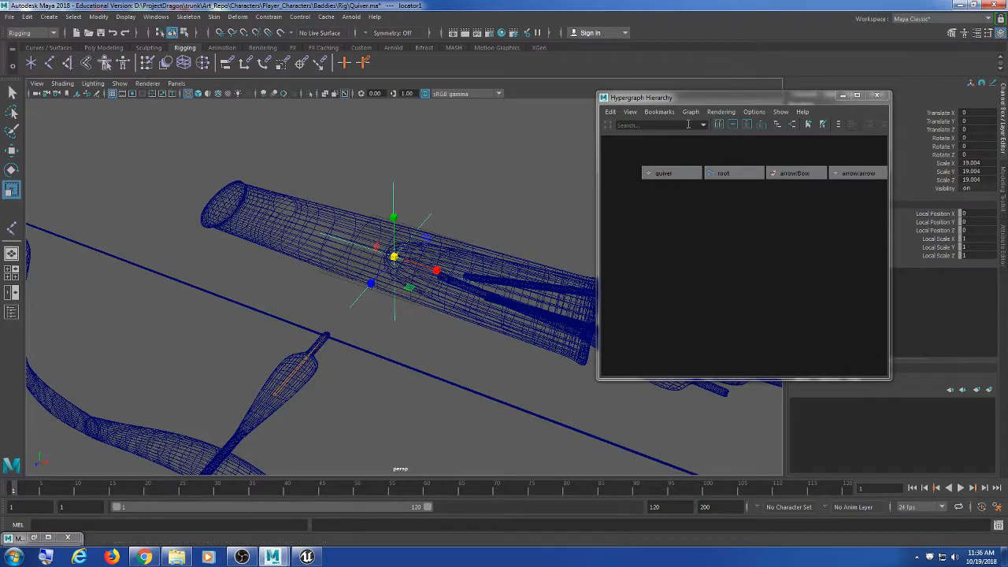
pyautogui.keyDown('alt'); pyautogui.moveTo(572, 139); pyautogui.dragTo(550, 129); pyautogui.keyUp('alt')
pyautogui.moveTo(642, 97); pyautogui.dragTo(518, 118)
pyautogui.keyDown('alt'); pyautogui.moveTo(308, 225); pyautogui.dragTo(305, 201); pyautogui.keyUp('alt')
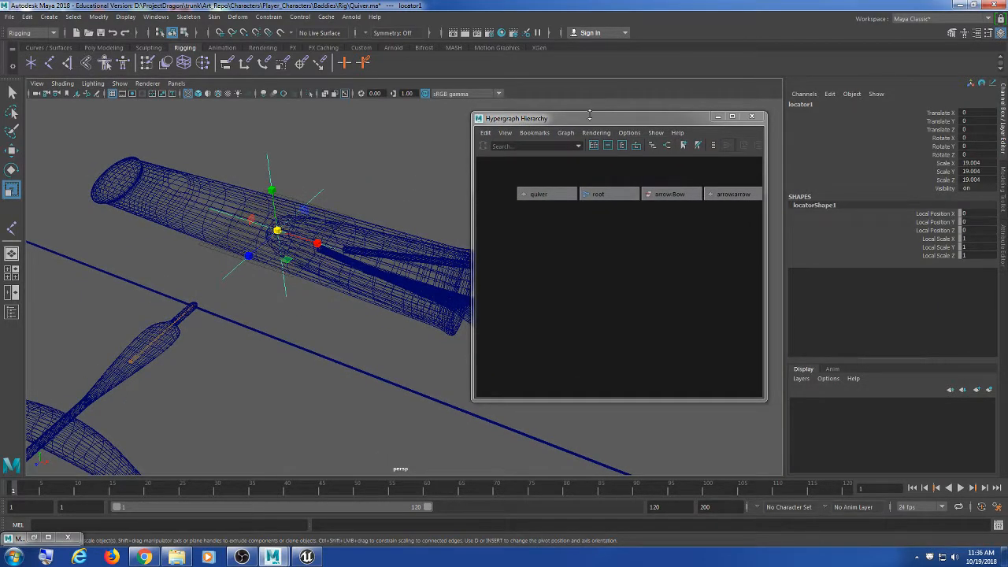
pyautogui.moveTo(591, 123); pyautogui.dragTo(604, 114)
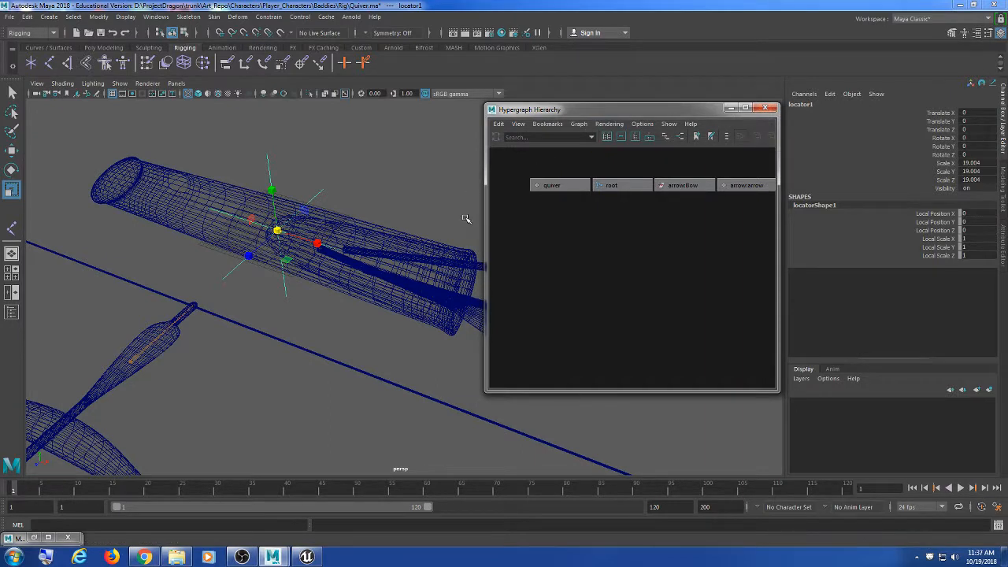
pyautogui.keyDown('alt'); pyautogui.moveTo(466, 218); pyautogui.dragTo(363, 225); pyautogui.keyUp('alt')
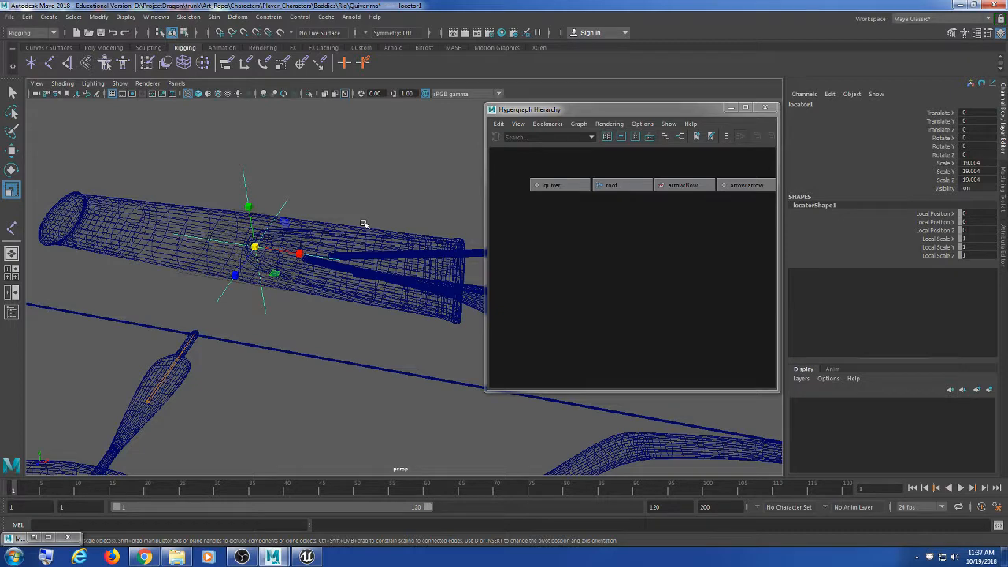
pyautogui.moveTo(369, 221)
pyautogui.keyDown('alt'); pyautogui.mouseDown()
pyautogui.moveTo(354, 209)
pyautogui.moveTo(374, 217)
pyautogui.mouseUp(); pyautogui.keyUp('alt')
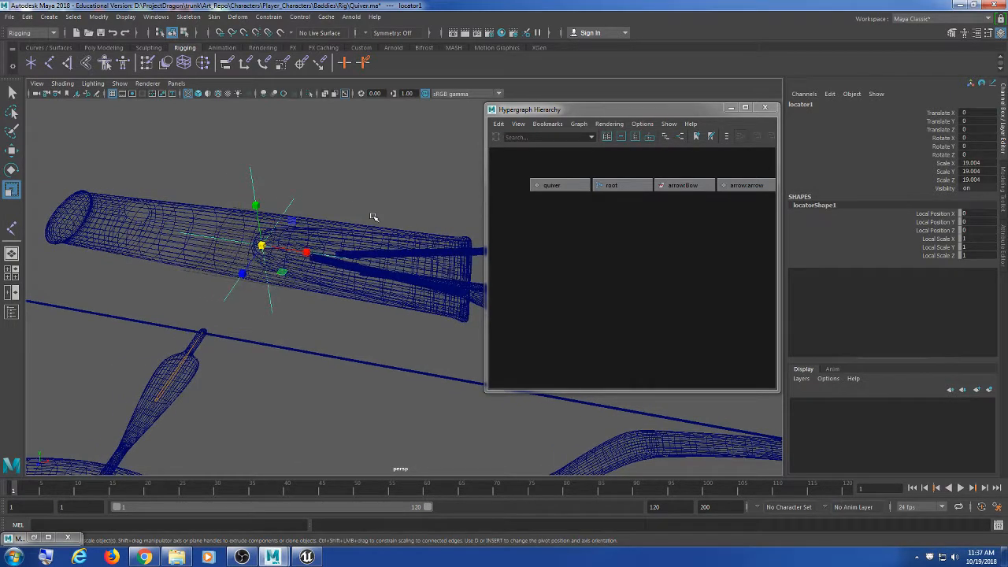
pyautogui.click(311, 181)
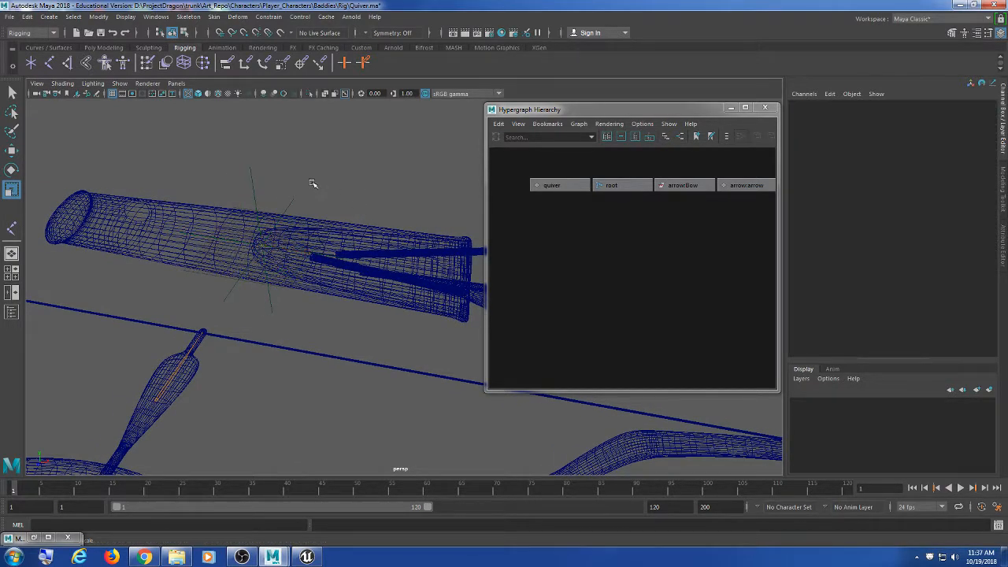
pyautogui.moveTo(311, 181); pyautogui.dragTo(286, 212)
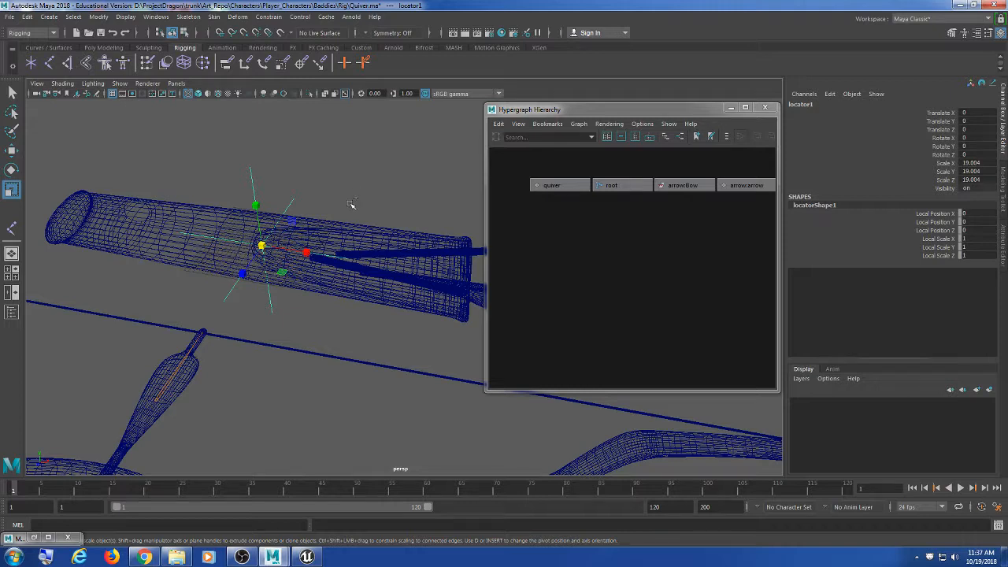
# Step: Group locator1 with Ctrl+G into a new group1 node
pyautogui.hotkey('ctrl', 'g')
pyautogui.scroll(-2, 731, 307)
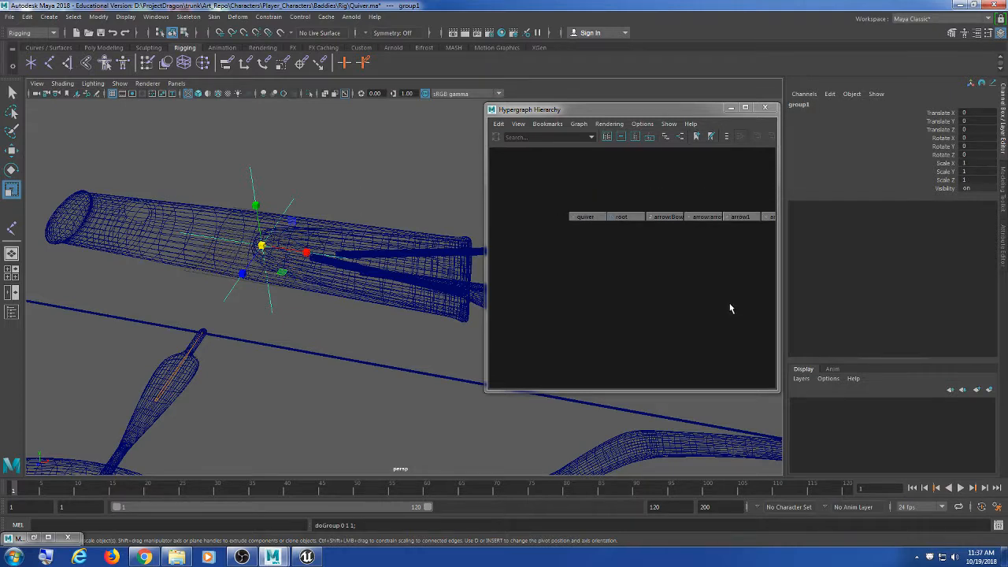
pyautogui.keyDown('alt'); pyautogui.moveTo(738, 296); pyautogui.dragTo(657, 296, button='middle'); pyautogui.keyUp('alt')
pyautogui.scroll(-2, 698, 282)
pyautogui.scroll(2, 667, 297)
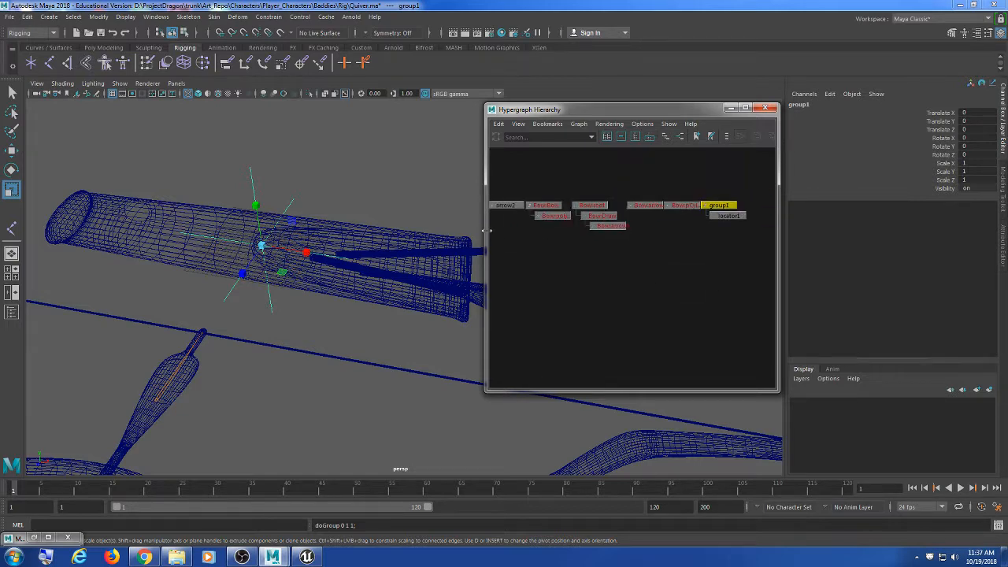
# Step: Widen and reposition the Hypergraph panel so group1 shows among the Bow nodes
pyautogui.moveTo(486, 230); pyautogui.dragTo(457, 230)
pyautogui.click(580, 124)
pyautogui.click(611, 110)
pyautogui.moveTo(612, 111); pyautogui.dragTo(686, 123)
pyautogui.keyDown('alt'); pyautogui.moveTo(423, 239); pyautogui.dragTo(488, 237, button='middle'); pyautogui.keyUp('alt')
pyautogui.scroll(2, 378, 284)
pyautogui.keyDown('alt'); pyautogui.moveTo(620, 269); pyautogui.dragTo(684, 272, button='middle'); pyautogui.keyUp('alt')
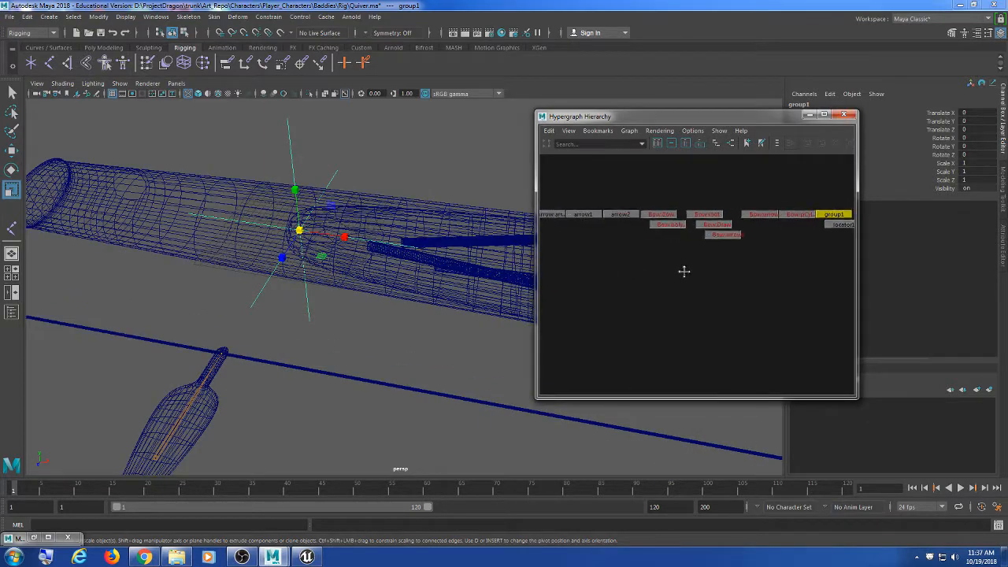
pyautogui.scroll(-3, 622, 291)
pyautogui.scroll(-4, 691, 292)
pyautogui.keyDown('alt'); pyautogui.moveTo(623, 291); pyautogui.dragTo(669, 277, button='middle'); pyautogui.keyUp('alt')
pyautogui.scroll(1, 689, 294)
pyautogui.scroll(3, 343, 285)
pyautogui.keyDown('alt'); pyautogui.moveTo(330, 282); pyautogui.dragTo(376, 298, button='middle'); pyautogui.keyUp('alt')
pyautogui.scroll(-1, 376, 299)
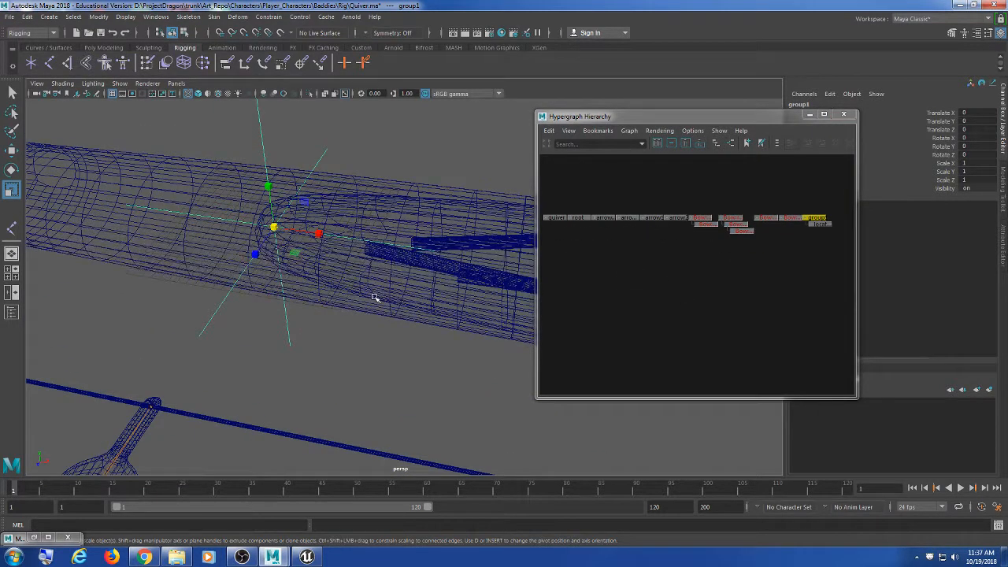
pyautogui.keyDown('alt'); pyautogui.moveTo(644, 279); pyautogui.dragTo(650, 272, button='middle'); pyautogui.keyUp('alt')
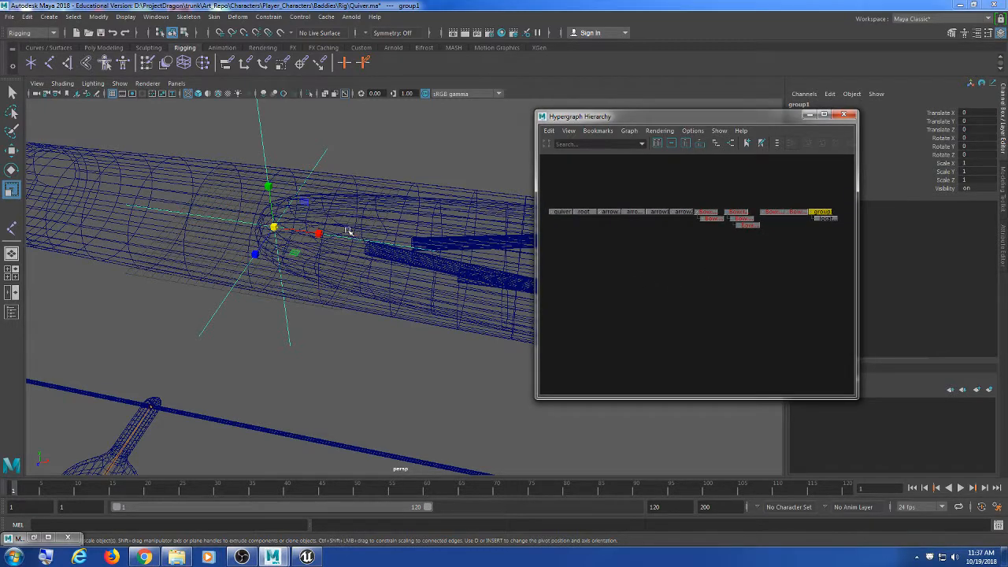
pyautogui.keyDown('alt'); pyautogui.moveTo(334, 240); pyautogui.dragTo(331, 285, button='middle'); pyautogui.keyUp('alt')
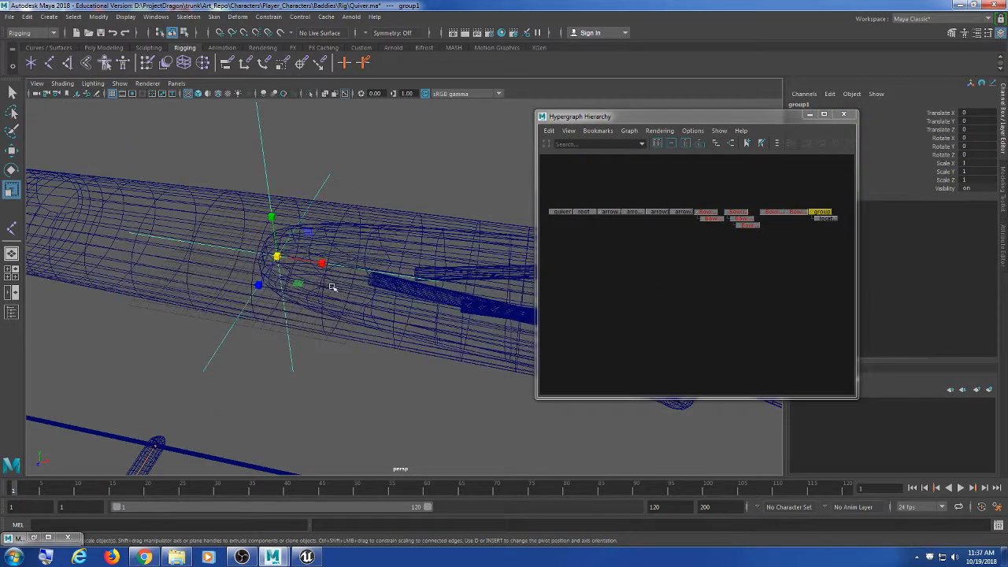
# Step: Select locator1 under group1 and orbit the view to reveal the bow
pyautogui.click(344, 151)
pyautogui.click(315, 195)
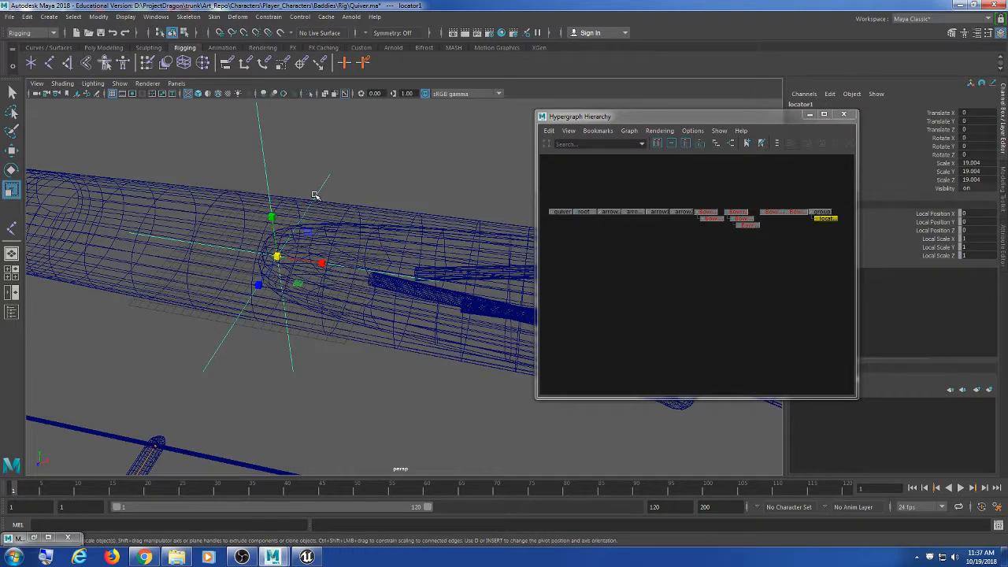
pyautogui.keyDown('alt'); pyautogui.moveTo(825, 279); pyautogui.dragTo(694, 284, button='middle'); pyautogui.keyUp('alt')
pyautogui.scroll(3, 640, 292)
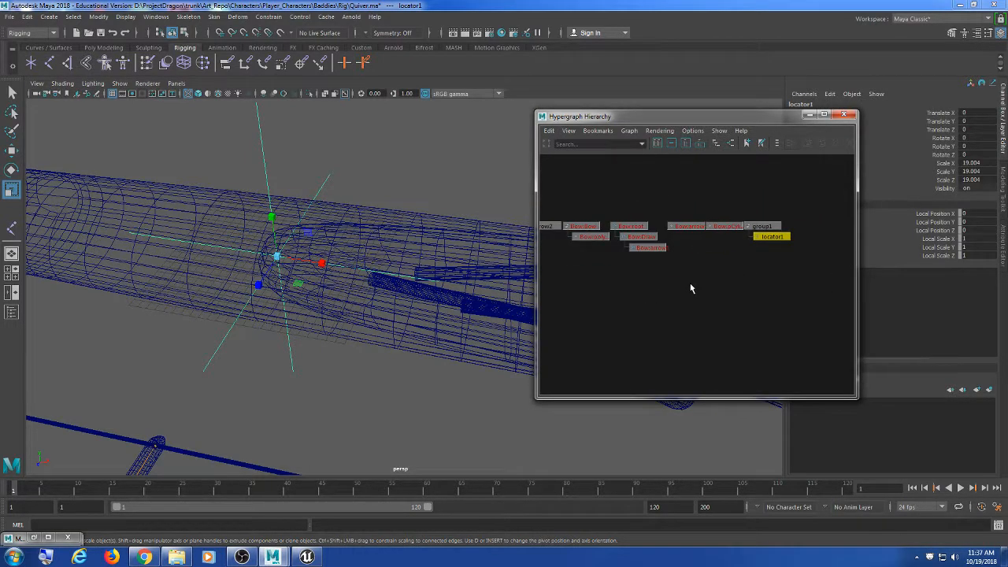
pyautogui.scroll(-8, 436, 318)
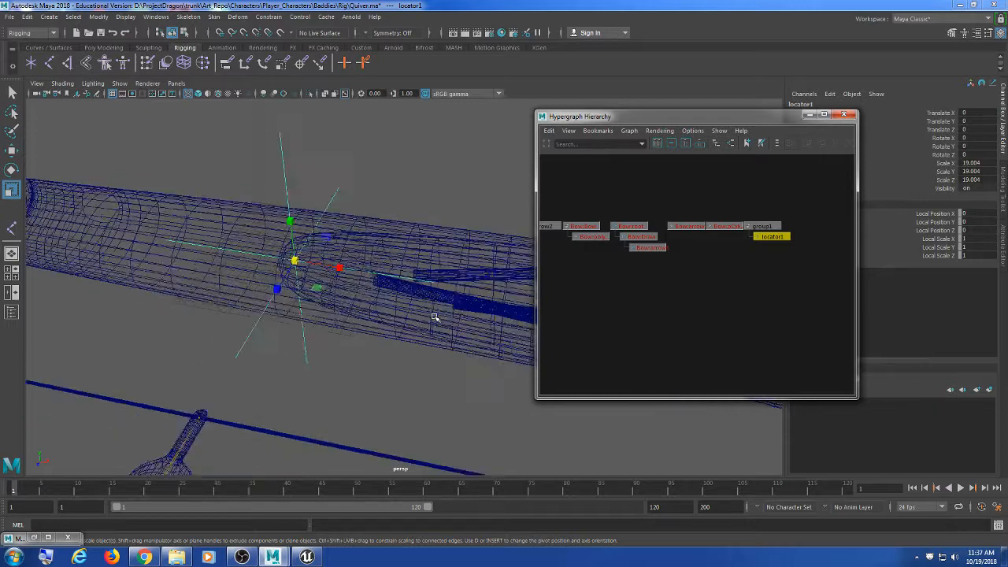
pyautogui.keyDown('alt'); pyautogui.moveTo(412, 355); pyautogui.dragTo(271, 235); pyautogui.keyUp('alt')
pyautogui.scroll(5, 288, 263)
# Step: Select the bow rig's root with the Move tool active
pyautogui.click(303, 208)
pyautogui.press('w')
pyautogui.scroll(-6, 272, 234)
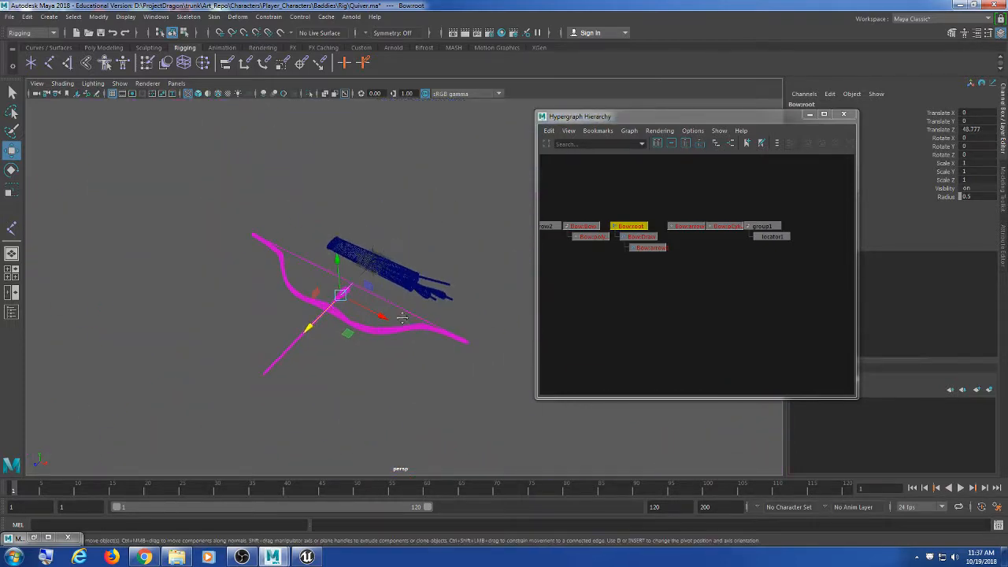
pyautogui.scroll(8, 402, 318)
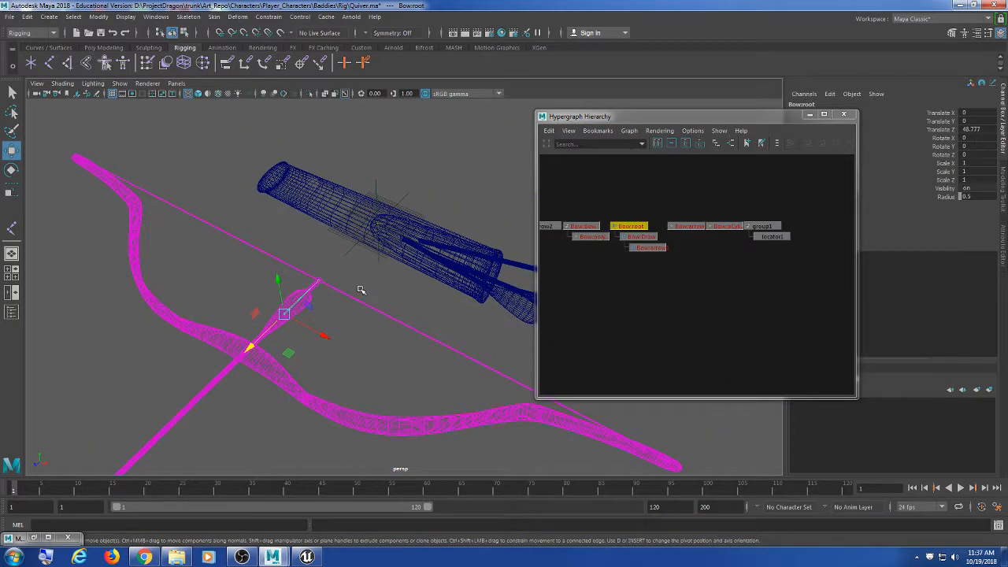
pyautogui.keyDown('alt'); pyautogui.moveTo(359, 290); pyautogui.dragTo(308, 282); pyautogui.keyUp('alt')
pyautogui.scroll(6, 265, 247)
# Step: Widen the Hypergraph and recentre the graph so the whole node row fits
pyautogui.keyDown('alt'); pyautogui.moveTo(597, 252); pyautogui.dragTo(695, 252, button='middle'); pyautogui.keyUp('alt')
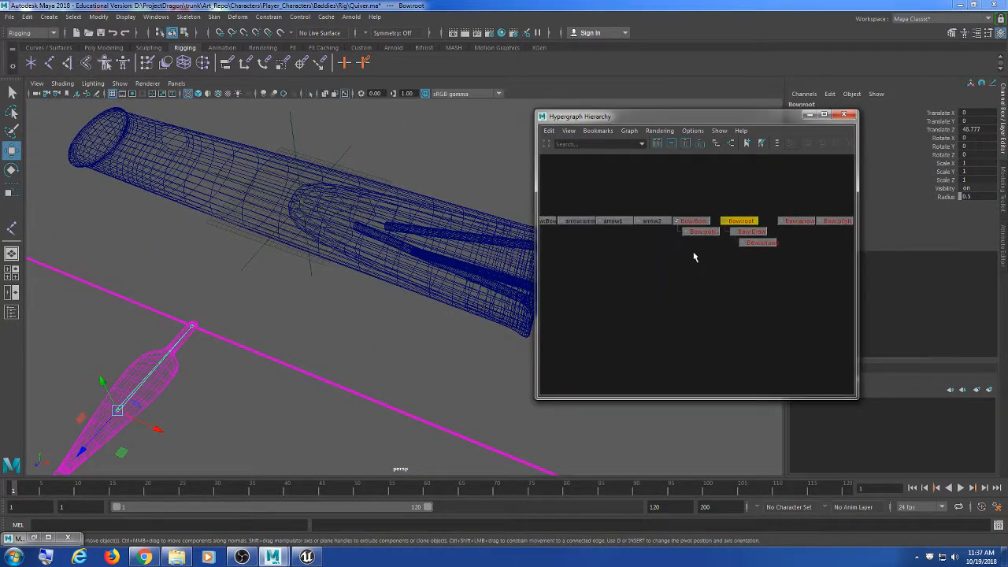
pyautogui.scroll(-5, 632, 273)
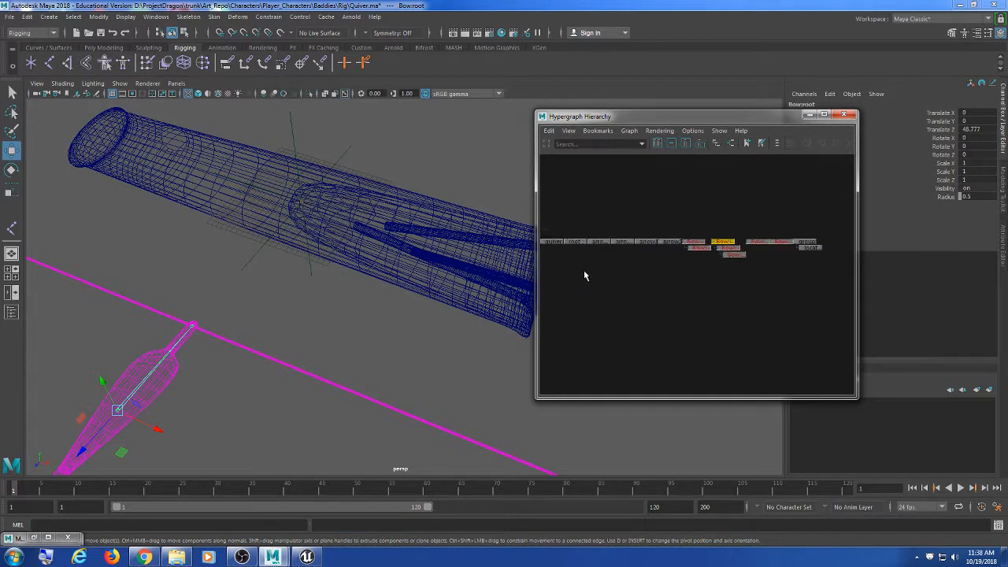
pyautogui.moveTo(535, 266); pyautogui.dragTo(457, 265)
pyautogui.keyDown('alt'); pyautogui.moveTo(635, 267); pyautogui.dragTo(579, 279, button='middle'); pyautogui.keyUp('alt')
pyautogui.scroll(1, 614, 288)
pyautogui.keyDown('alt'); pyautogui.moveTo(359, 266); pyautogui.dragTo(340, 300, button='middle'); pyautogui.keyUp('alt')
pyautogui.scroll(4, 351, 303)
# Step: Zoom the persp view onto the quiver and select the root joint inside it
pyautogui.moveTo(262, 277)
pyautogui.keyDown('alt'); pyautogui.mouseDown()
pyautogui.moveTo(264, 289)
pyautogui.moveTo(261, 281)
pyautogui.mouseUp(); pyautogui.keyUp('alt')
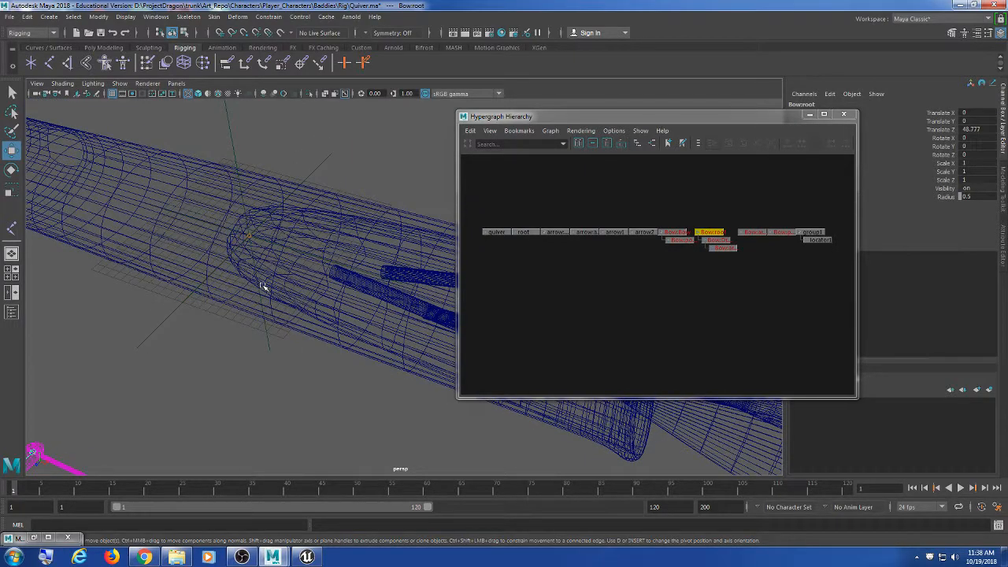
pyautogui.scroll(2, 246, 293)
pyautogui.keyDown('alt'); pyautogui.moveTo(239, 293); pyautogui.dragTo(255, 302, button='middle'); pyautogui.keyUp('alt')
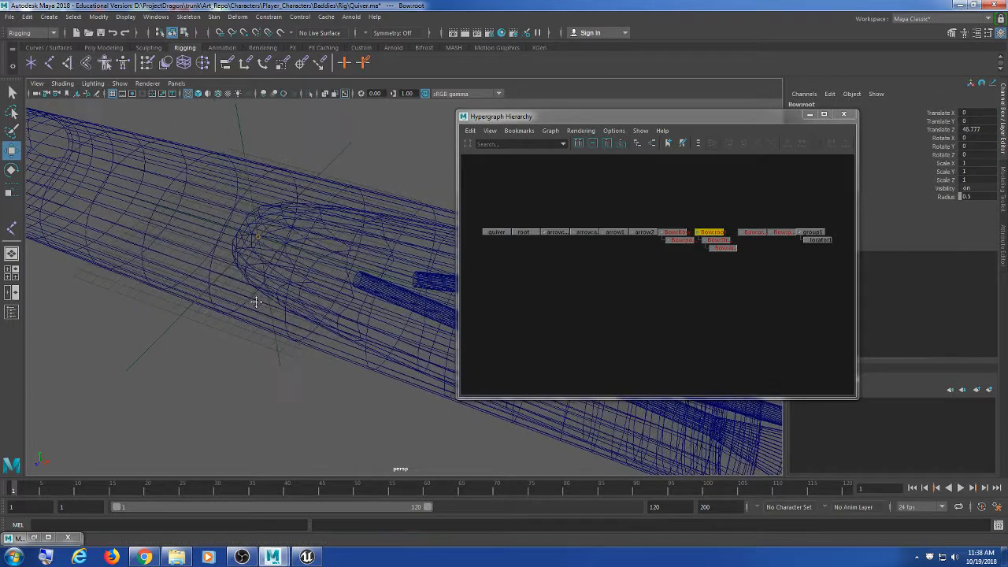
pyautogui.click(599, 282)
pyautogui.moveTo(284, 204); pyautogui.dragTo(309, 356)
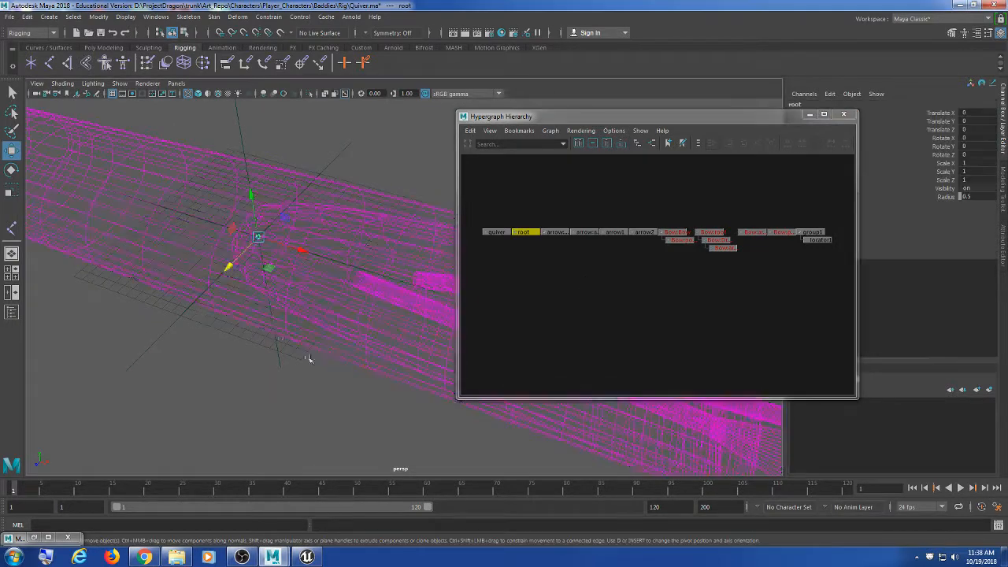
pyautogui.moveTo(597, 282)
pyautogui.keyDown('alt'); pyautogui.mouseDown(button='middle')
pyautogui.moveTo(608, 279)
pyautogui.moveTo(596, 280)
pyautogui.mouseUp(button='middle'); pyautogui.keyUp('alt')
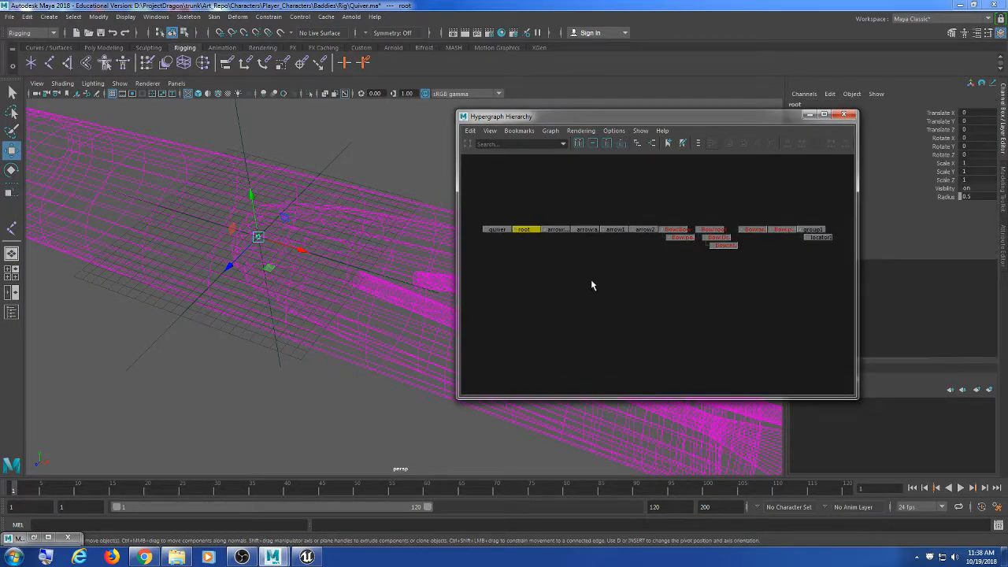
# Step: Add group1 after root and apply a Parent constraint with Maintain offset on
pyautogui.click(814, 229)
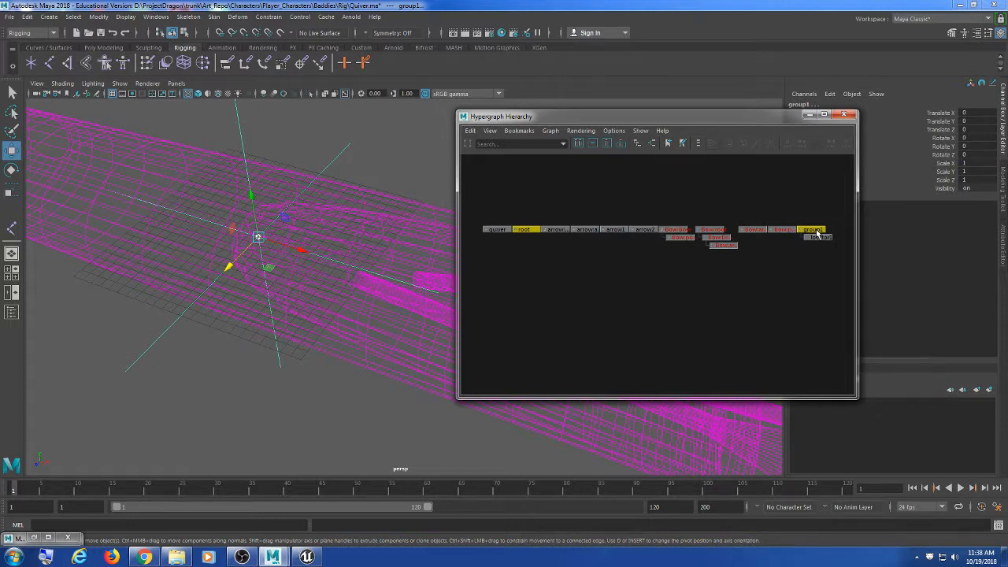
pyautogui.click(269, 17)
pyautogui.click(369, 44)
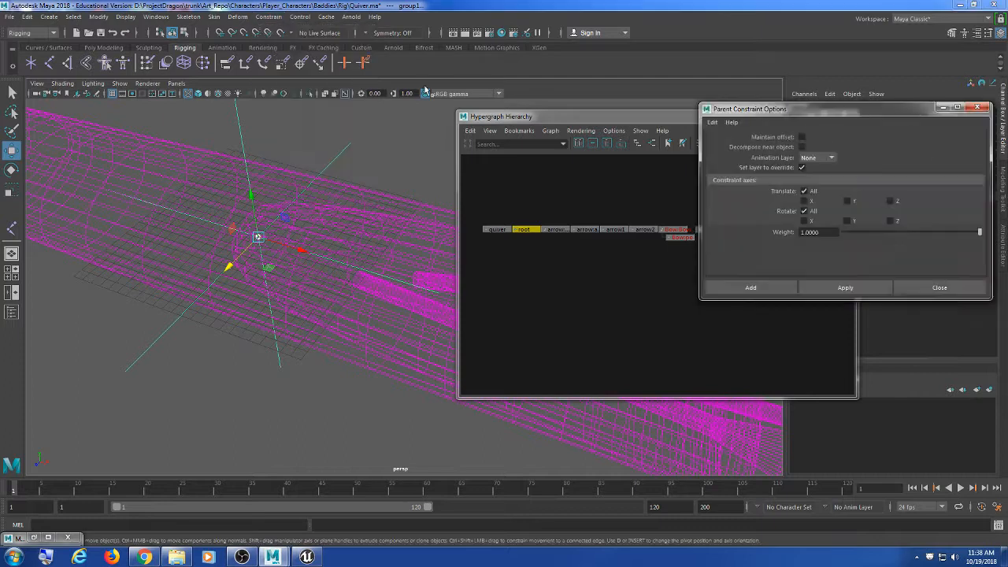
pyautogui.moveTo(814, 112); pyautogui.dragTo(711, 105)
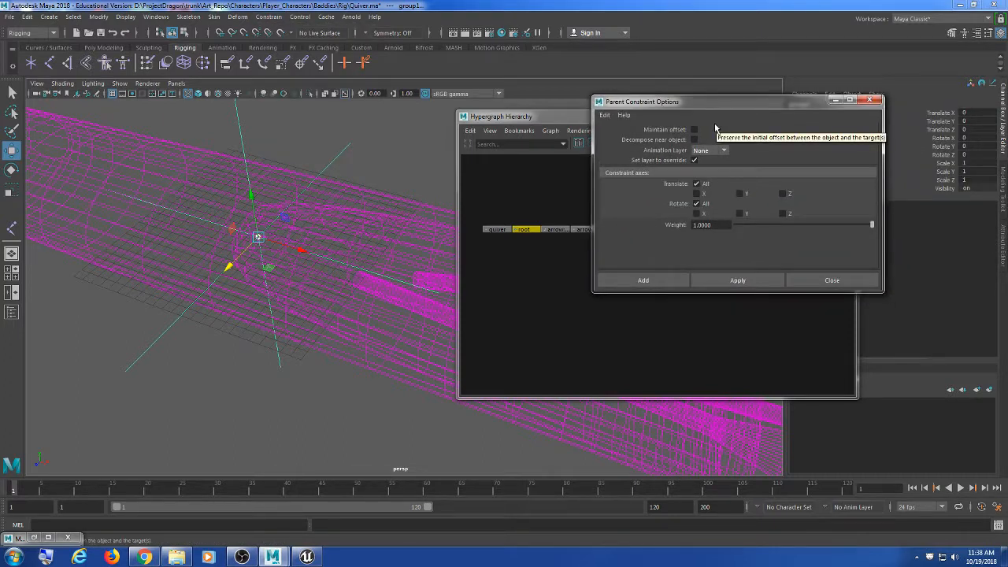
pyautogui.click(694, 129)
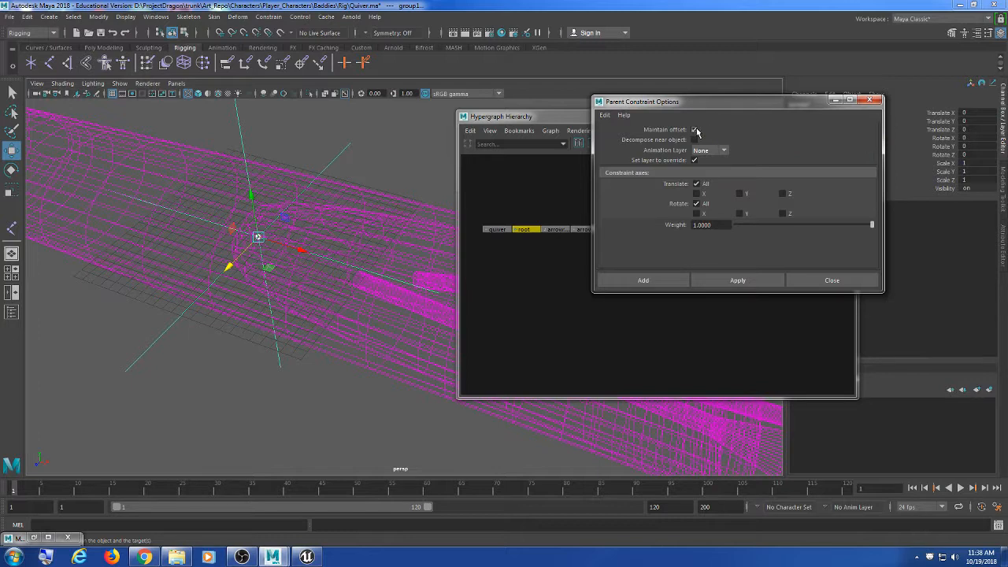
pyautogui.click(768, 285)
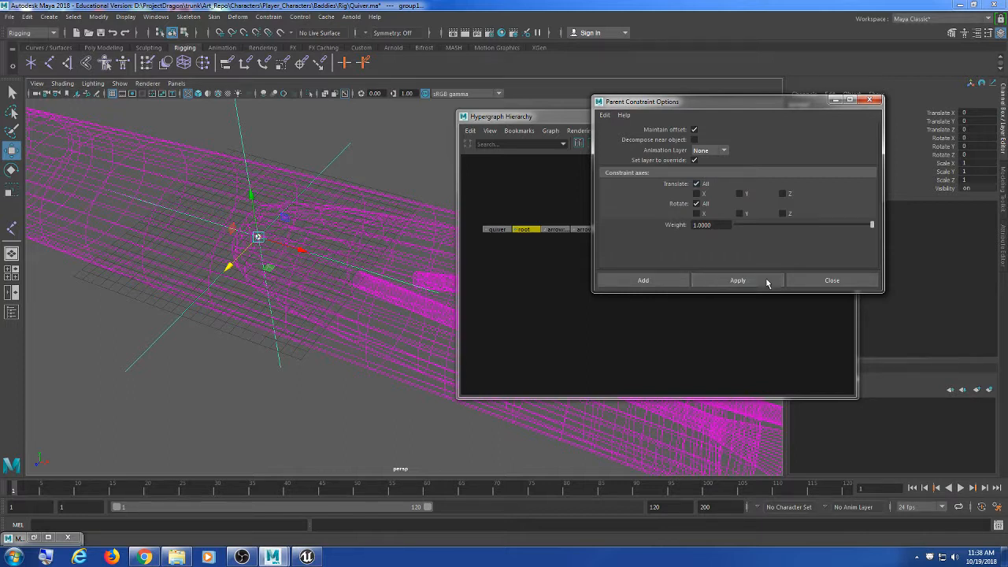
pyautogui.click(828, 284)
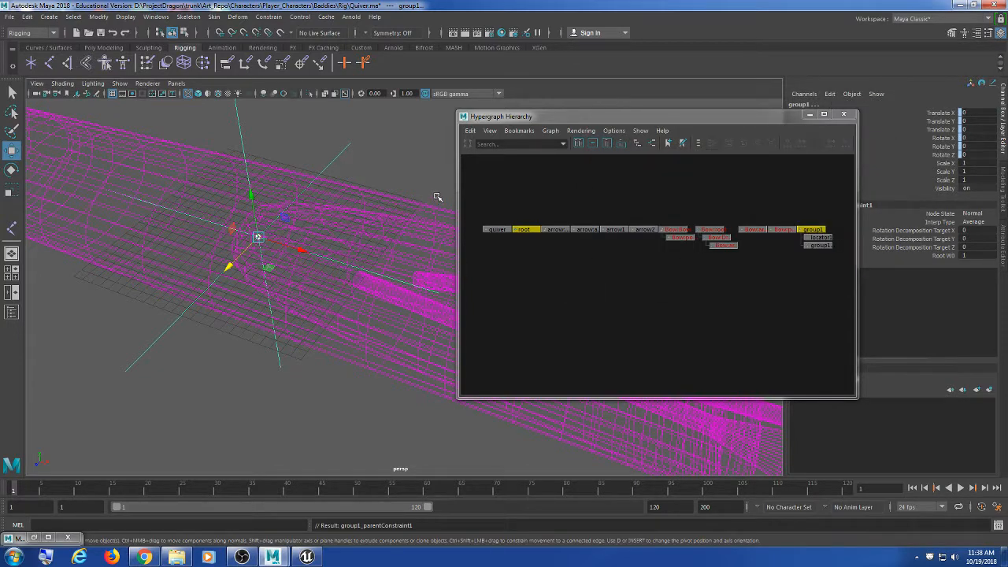
pyautogui.keyDown('alt'); pyautogui.moveTo(391, 164); pyautogui.dragTo(380, 185, button='middle'); pyautogui.keyUp('alt')
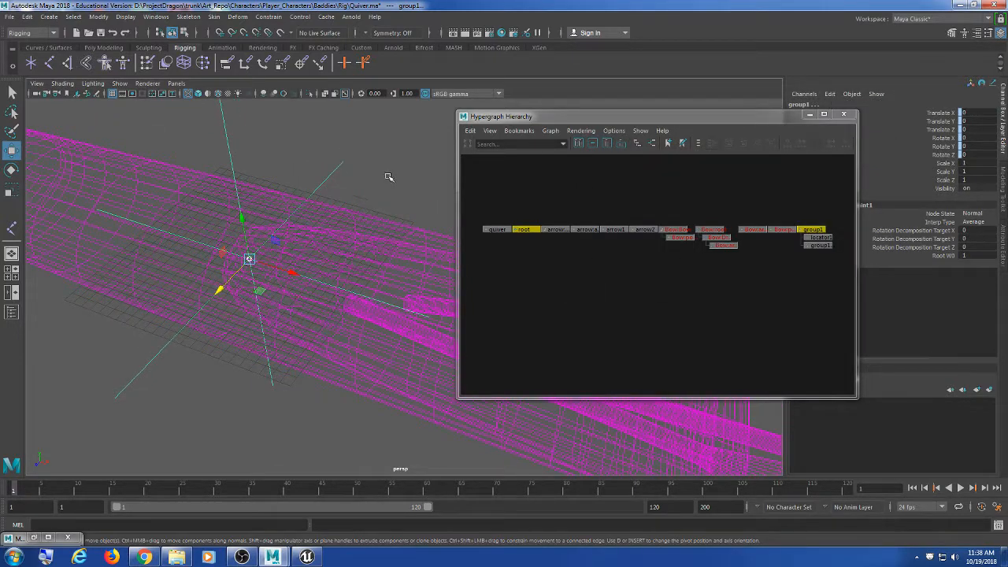
pyautogui.click(658, 344)
pyautogui.click(526, 230)
pyautogui.scroll(-3, 337, 299)
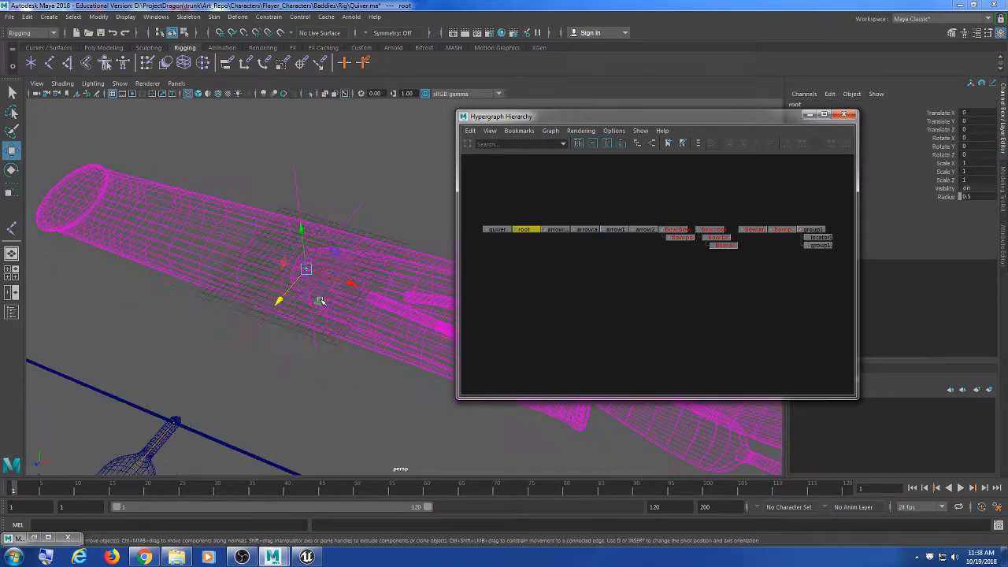
pyautogui.moveTo(314, 271); pyautogui.dragTo(311, 211)
pyautogui.hotkey('ctrl', 'z')
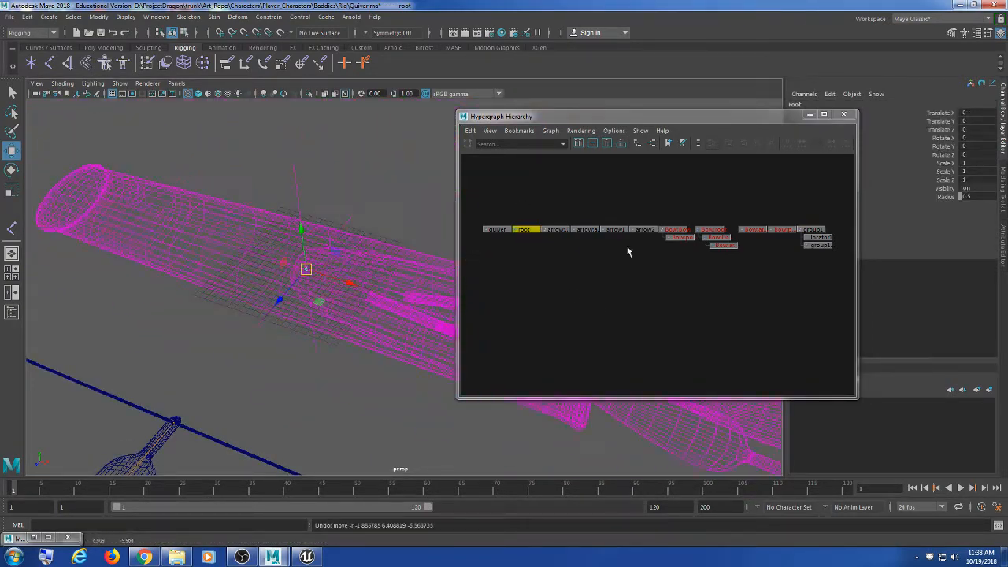
pyautogui.keyDown('alt'); pyautogui.moveTo(839, 303); pyautogui.dragTo(680, 306, button='middle'); pyautogui.keyUp('alt')
pyautogui.scroll(5, 735, 327)
pyautogui.scroll(4, 682, 323)
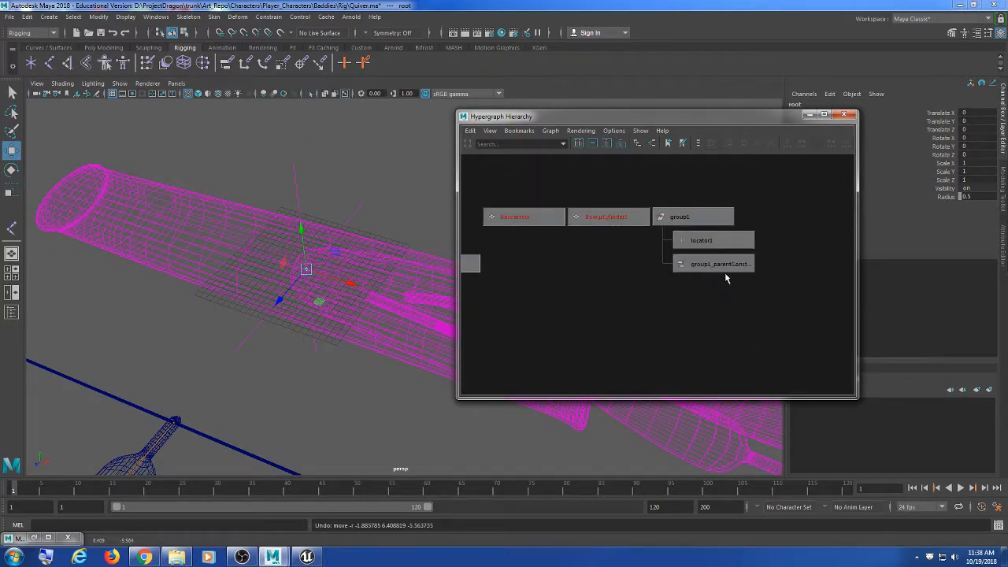
pyautogui.scroll(-5, 365, 338)
pyautogui.keyDown('alt'); pyautogui.moveTo(384, 366); pyautogui.dragTo(347, 330, button='middle'); pyautogui.keyUp('alt')
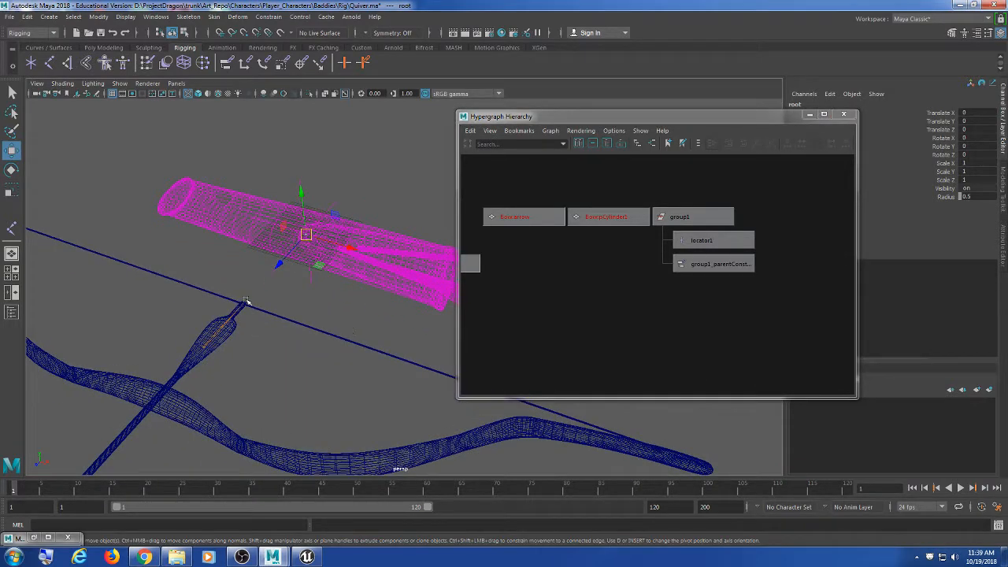
pyautogui.scroll(3, 252, 300)
pyautogui.click(709, 241)
pyautogui.scroll(-3, 353, 321)
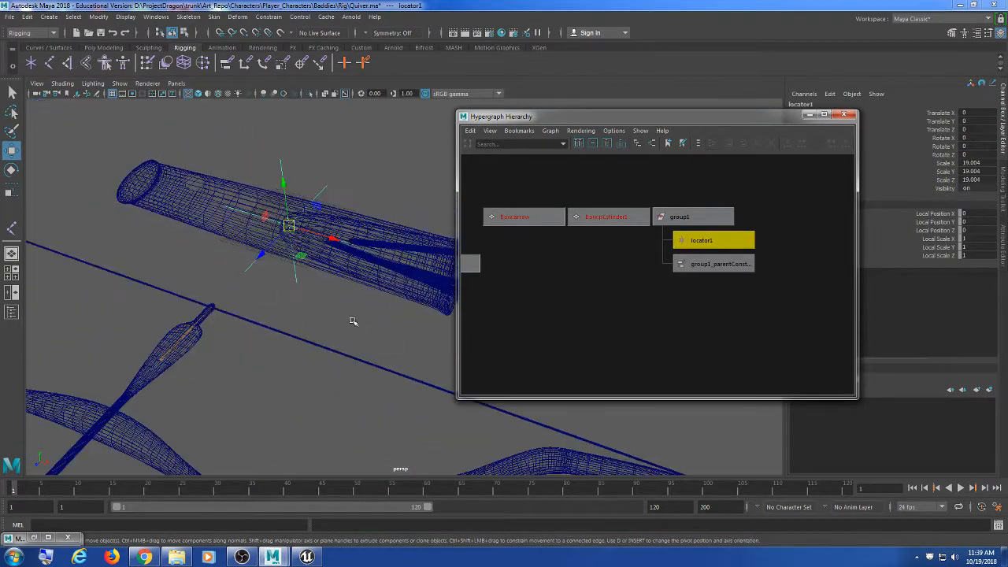
pyautogui.moveTo(289, 227); pyautogui.dragTo(378, 254)
pyautogui.hotkey('ctrl', 'z')
pyautogui.keyDown('alt'); pyautogui.moveTo(378, 318); pyautogui.dragTo(349, 287, button='middle'); pyautogui.keyUp('alt')
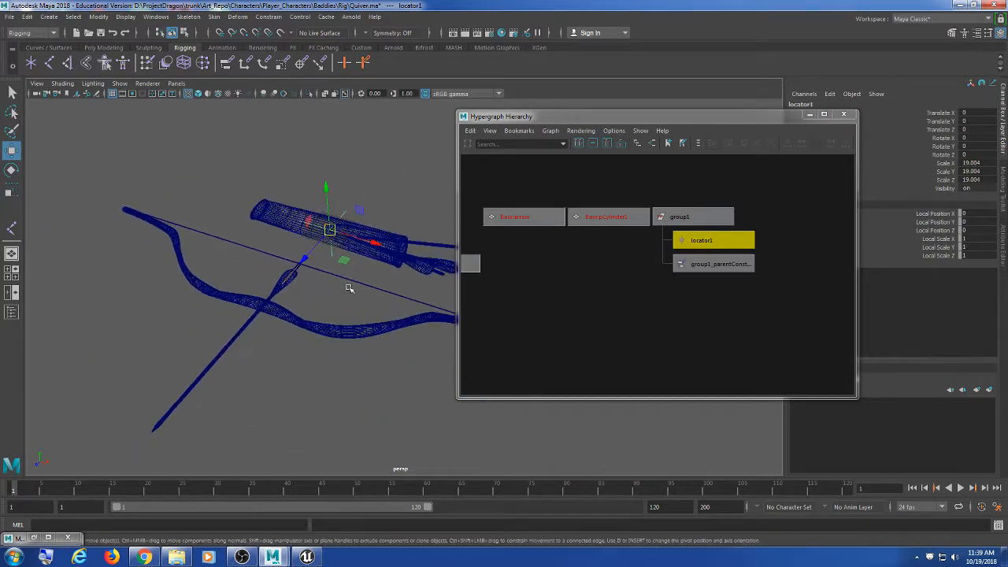
pyautogui.scroll(5, 350, 309)
pyautogui.moveTo(256, 309)
pyautogui.keyDown('alt'); pyautogui.mouseDown()
pyautogui.moveTo(242, 299)
pyautogui.moveTo(268, 283)
pyautogui.moveTo(240, 314)
pyautogui.mouseUp(); pyautogui.keyUp('alt')
pyautogui.click(262, 289)
pyautogui.scroll(2, 222, 299)
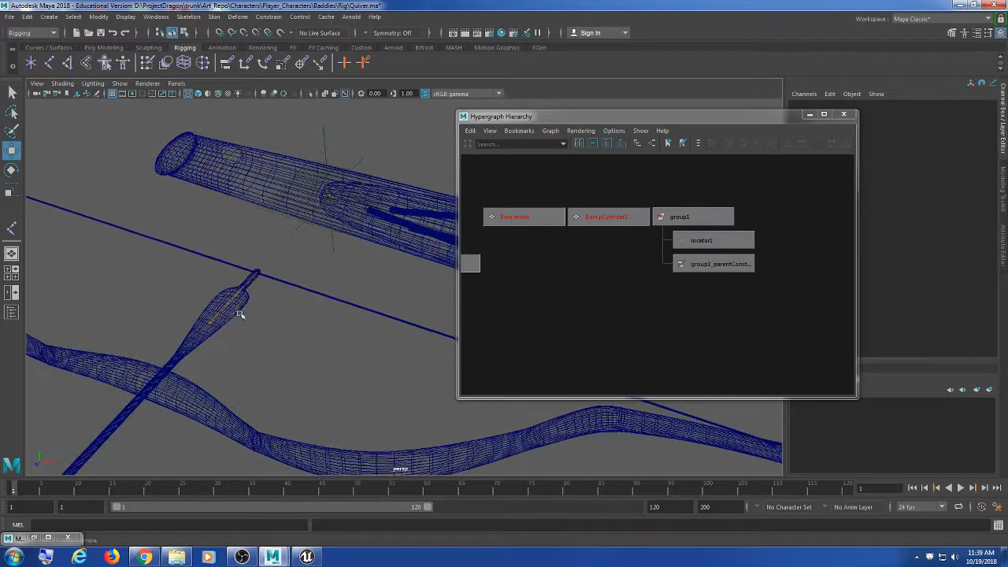
pyautogui.click(260, 273)
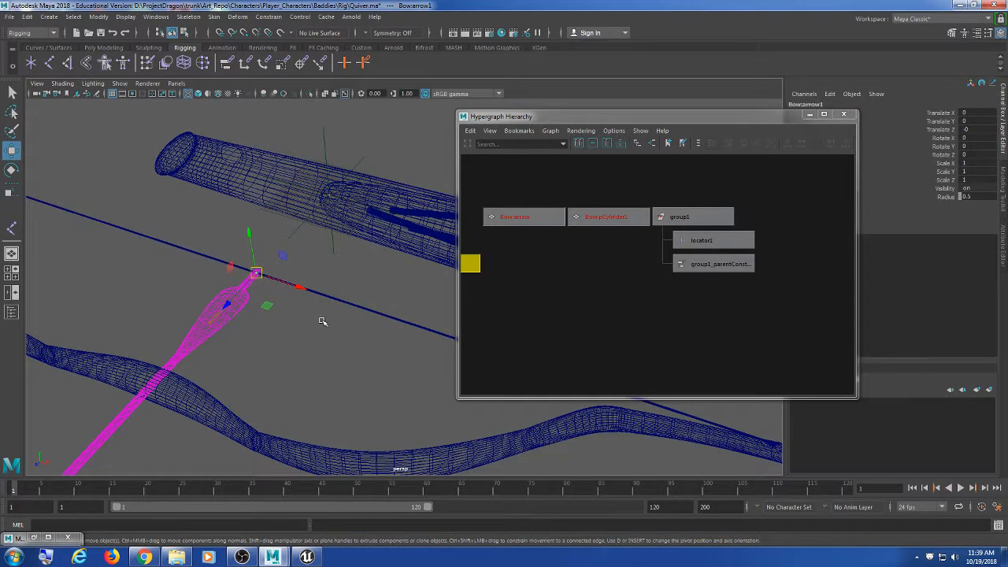
pyautogui.press('f')
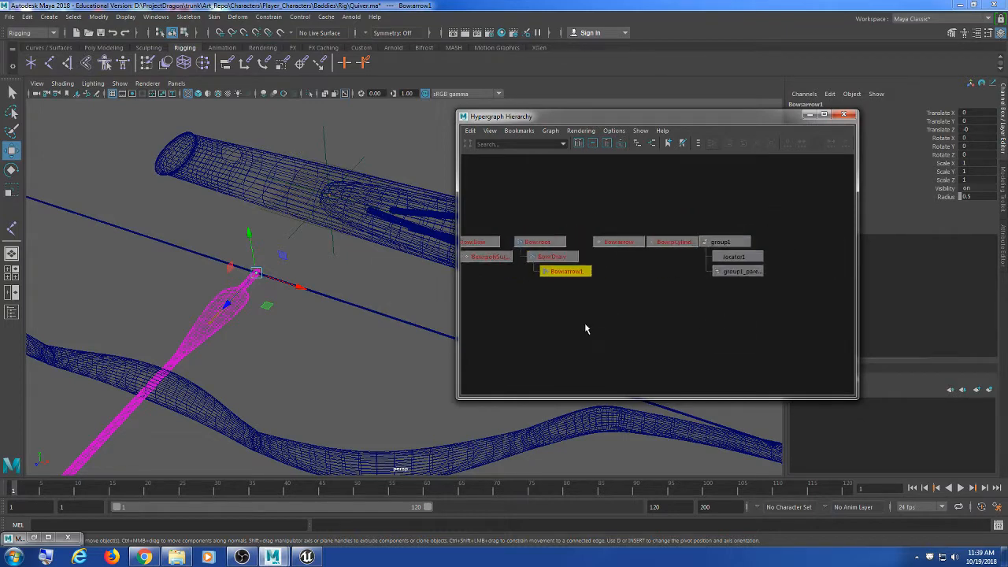
pyautogui.click(401, 279)
pyautogui.scroll(3, 346, 226)
pyautogui.keyDown('alt'); pyautogui.moveTo(352, 126); pyautogui.dragTo(347, 220, button='middle'); pyautogui.keyUp('alt')
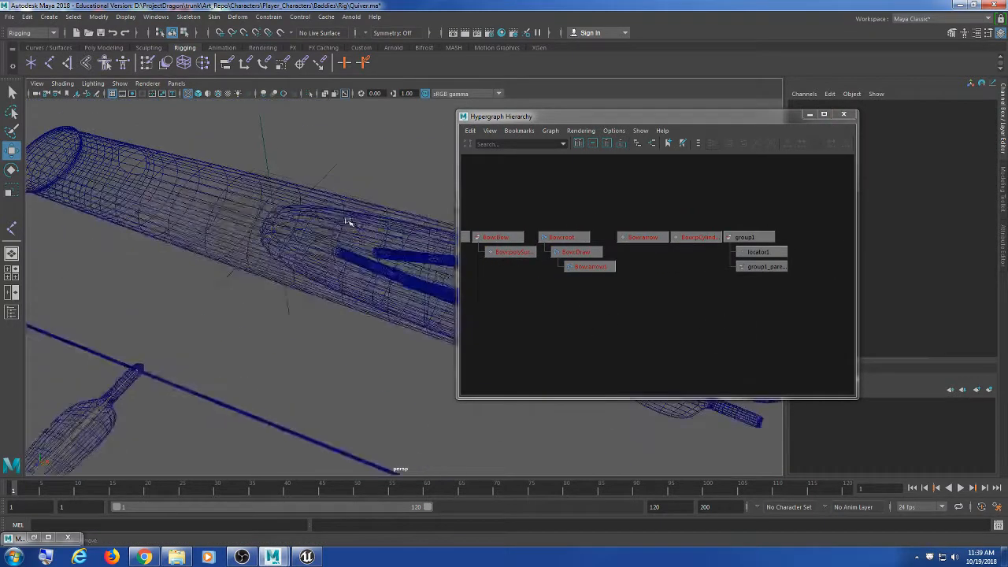
pyautogui.click(324, 176)
pyautogui.press('f')
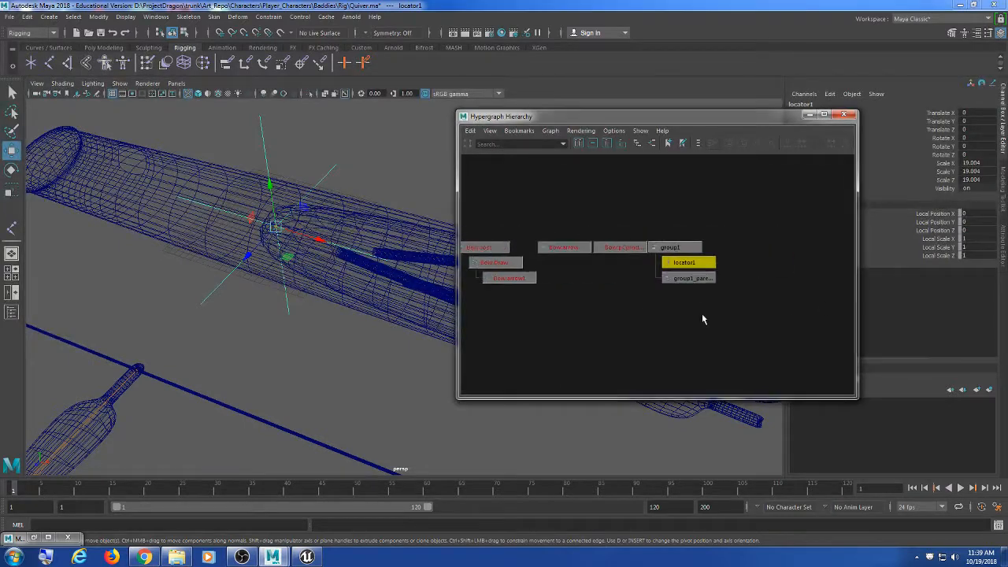
pyautogui.click(375, 147)
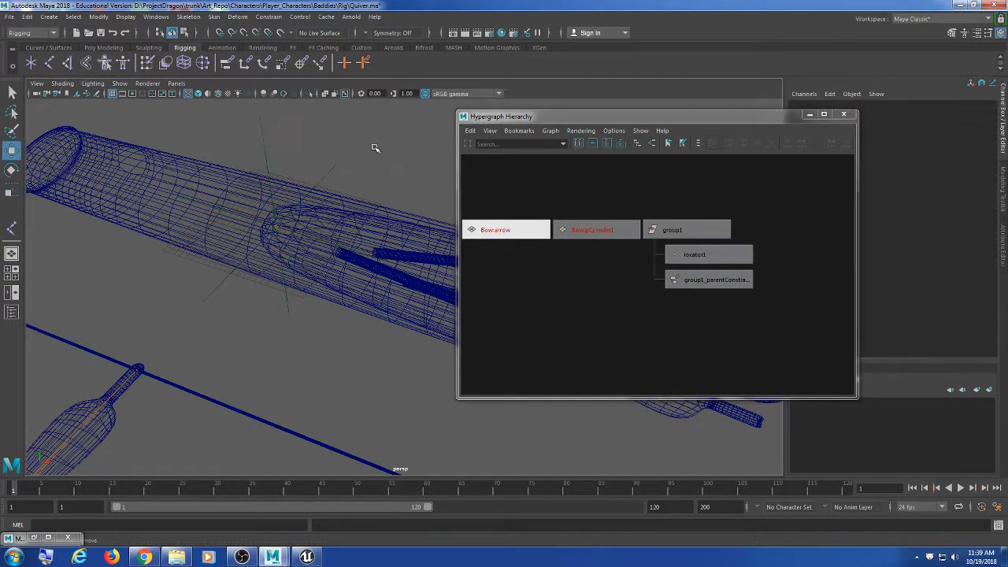
pyautogui.moveTo(346, 133); pyautogui.dragTo(322, 196)
pyautogui.click(325, 176)
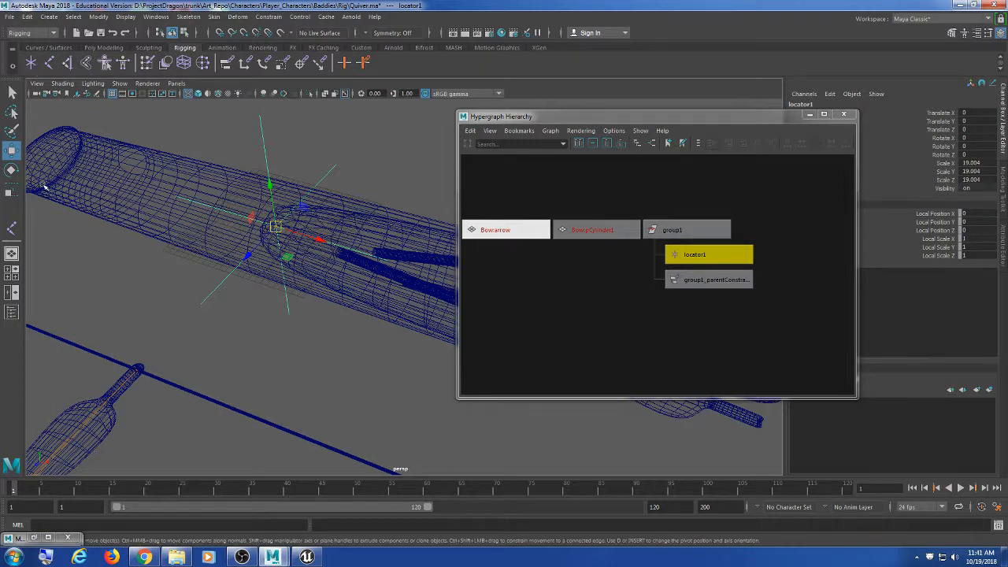
pyautogui.click(355, 144)
pyautogui.click(331, 183)
pyautogui.scroll(-4, 658, 331)
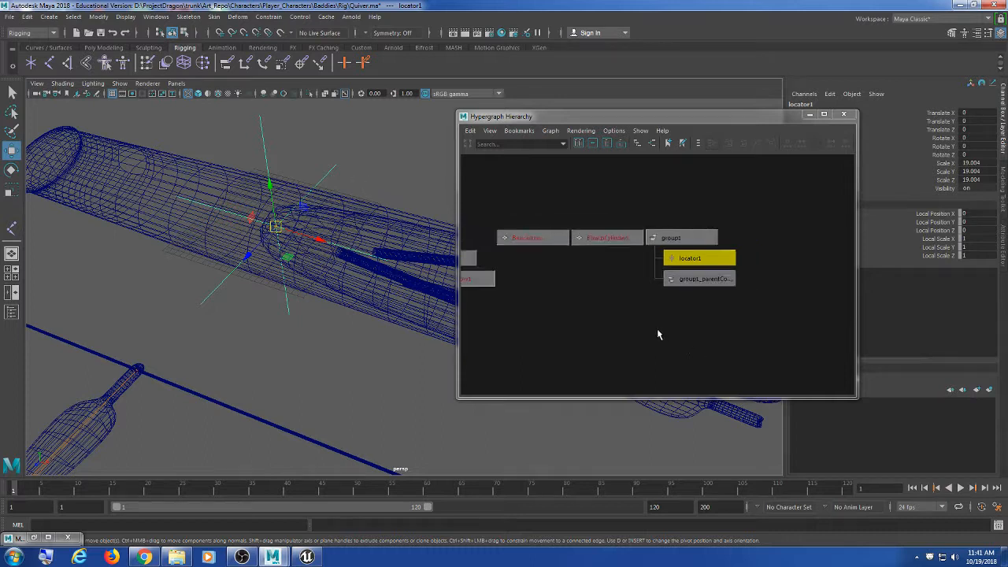
pyautogui.keyDown('alt'); pyautogui.moveTo(522, 300); pyautogui.dragTo(632, 289, button='middle'); pyautogui.keyUp('alt')
pyautogui.scroll(-2, 651, 285)
pyautogui.scroll(-1, 650, 290)
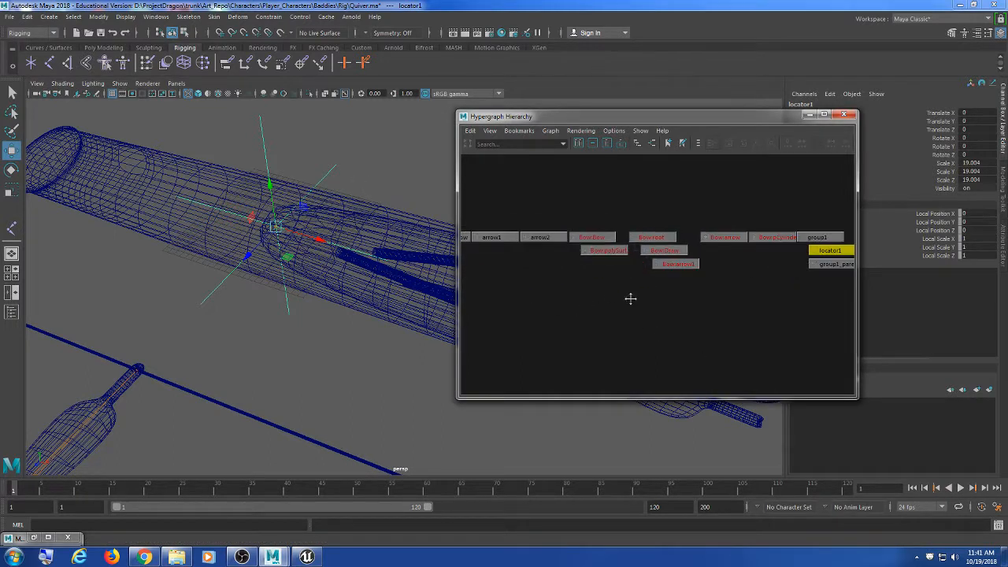
pyautogui.click(293, 363)
pyautogui.scroll(-1, 537, 354)
pyautogui.scroll(-1, 537, 350)
pyautogui.keyDown('alt'); pyautogui.moveTo(508, 326); pyautogui.dragTo(561, 331, button='middle'); pyautogui.keyUp('alt')
pyautogui.moveTo(514, 226); pyautogui.dragTo(511, 319)
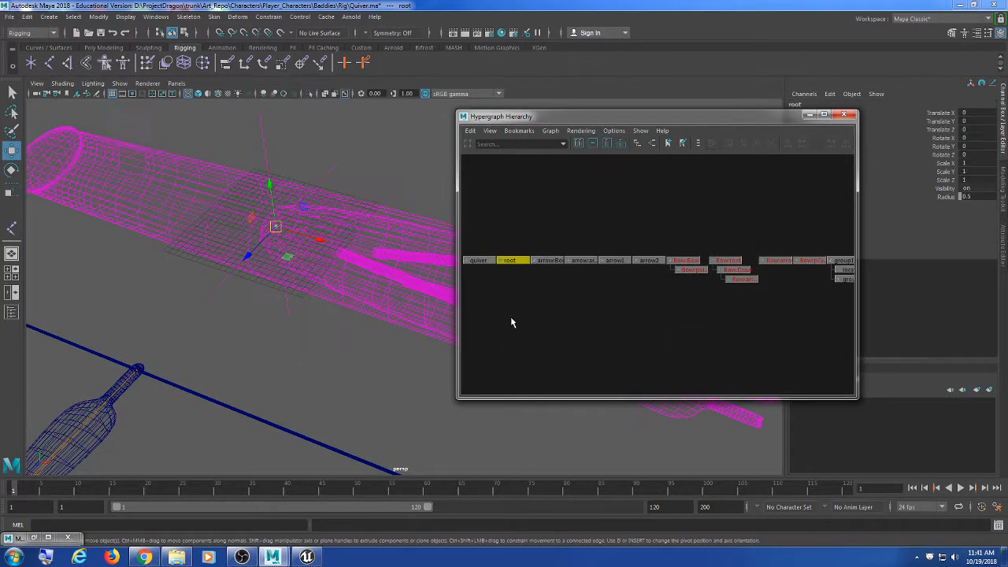
pyautogui.keyDown('alt'); pyautogui.moveTo(729, 320); pyautogui.dragTo(535, 312, button='middle'); pyautogui.keyUp('alt')
pyautogui.scroll(2, 588, 318)
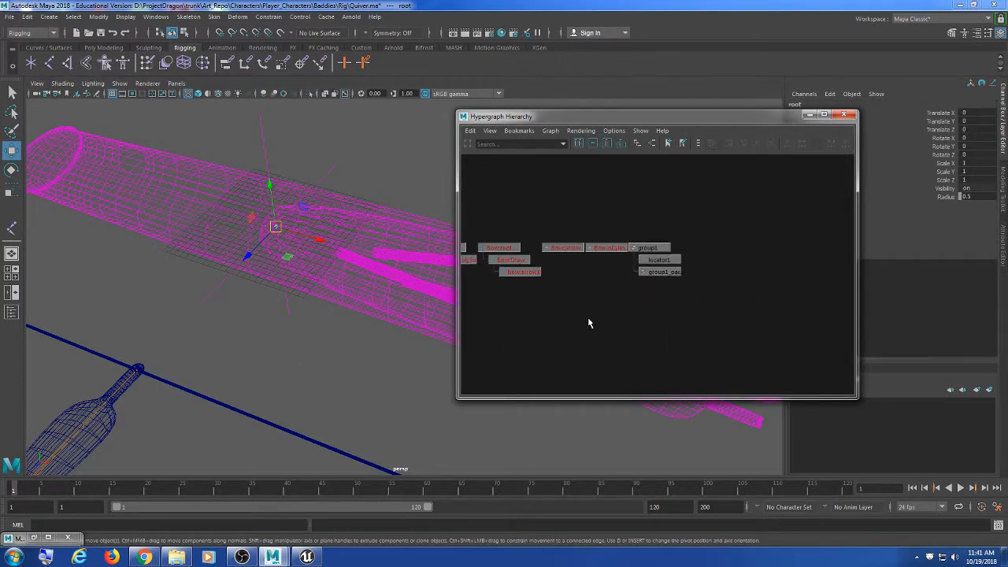
pyautogui.click(655, 251)
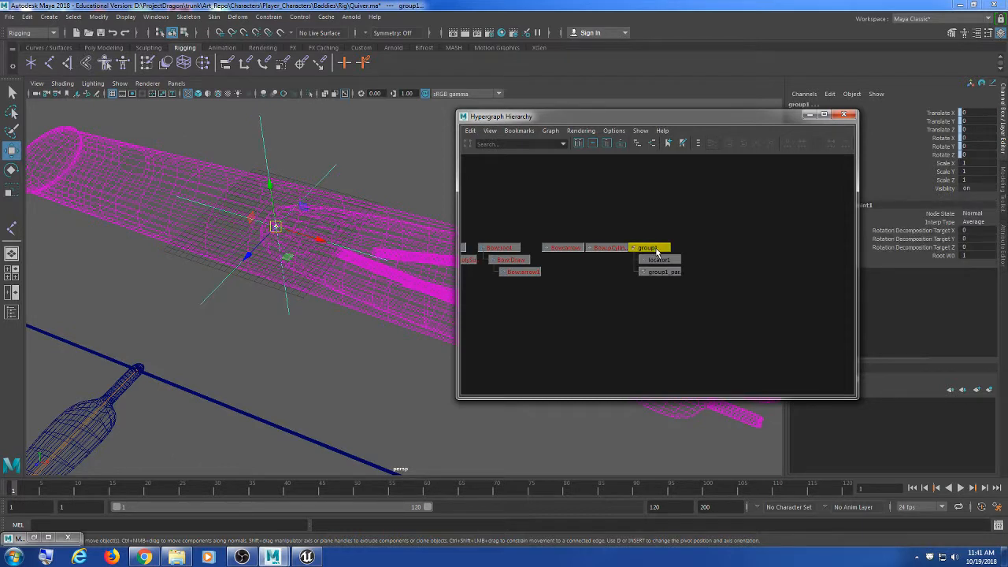
pyautogui.click(269, 17)
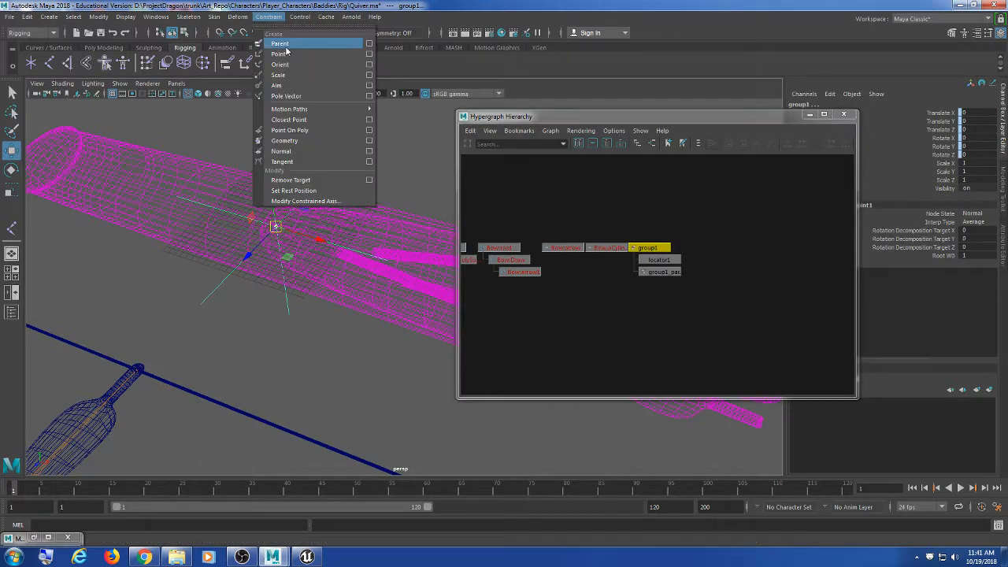
pyautogui.click(285, 46)
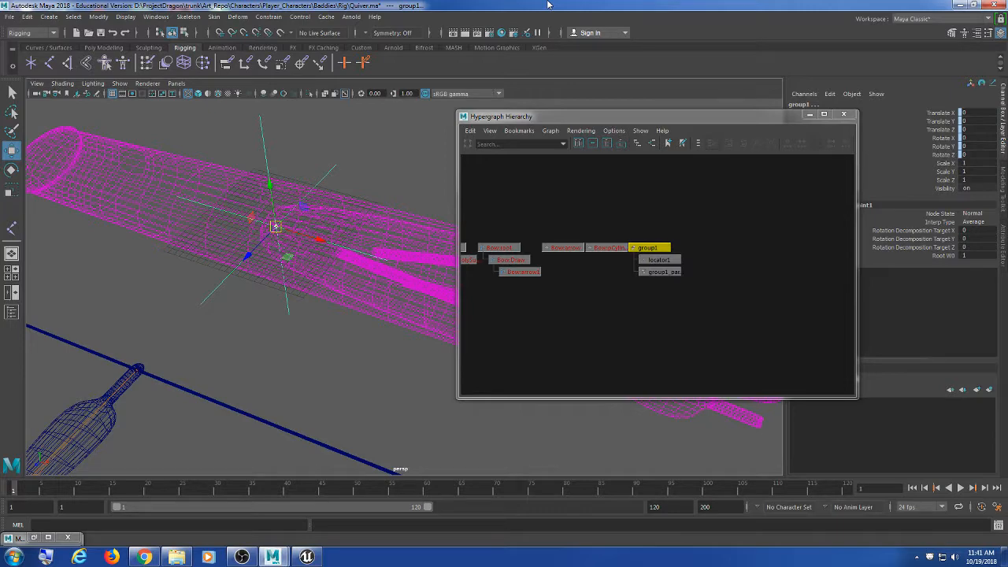
pyautogui.click(635, 321)
pyautogui.scroll(-1, 632, 322)
pyautogui.keyDown('alt'); pyautogui.moveTo(632, 323); pyautogui.dragTo(730, 310, button='middle'); pyautogui.keyUp('alt')
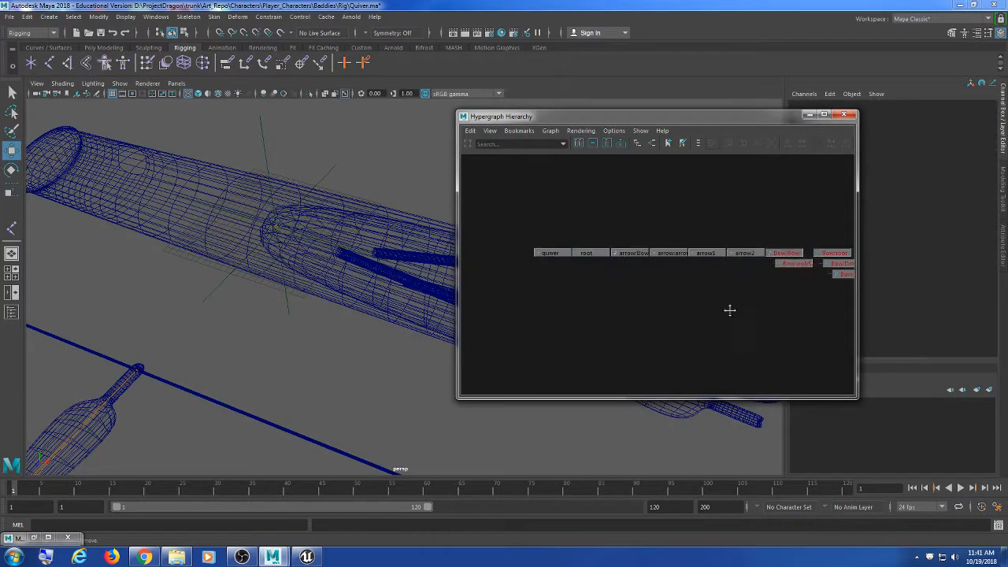
pyautogui.click(587, 253)
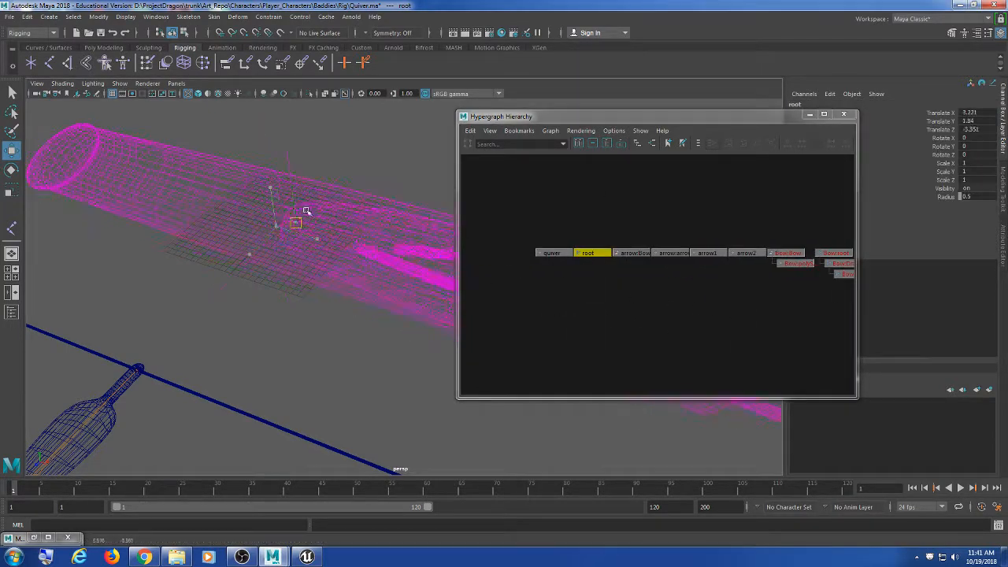
pyautogui.hotkey('ctrl', 'z')
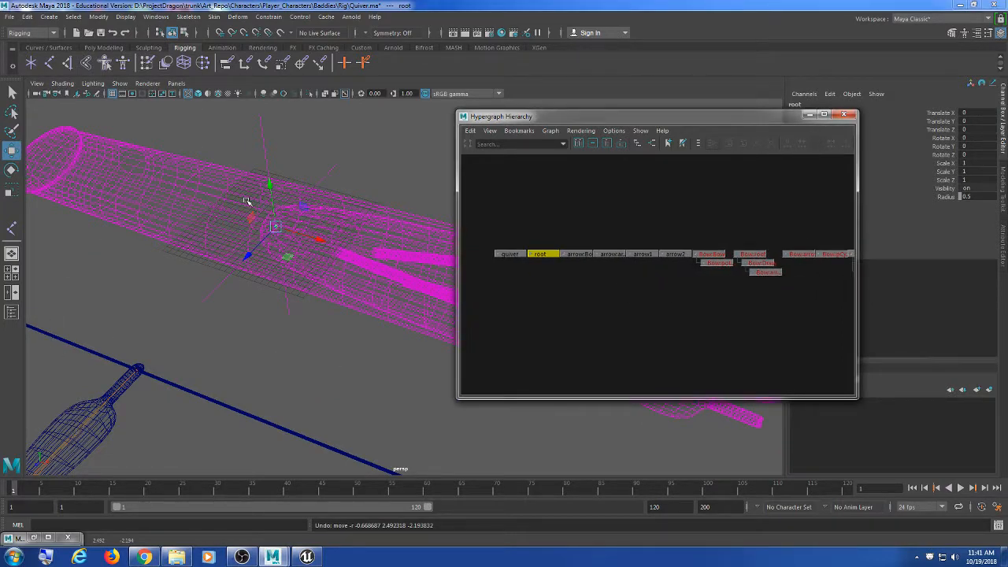
pyautogui.click(261, 161)
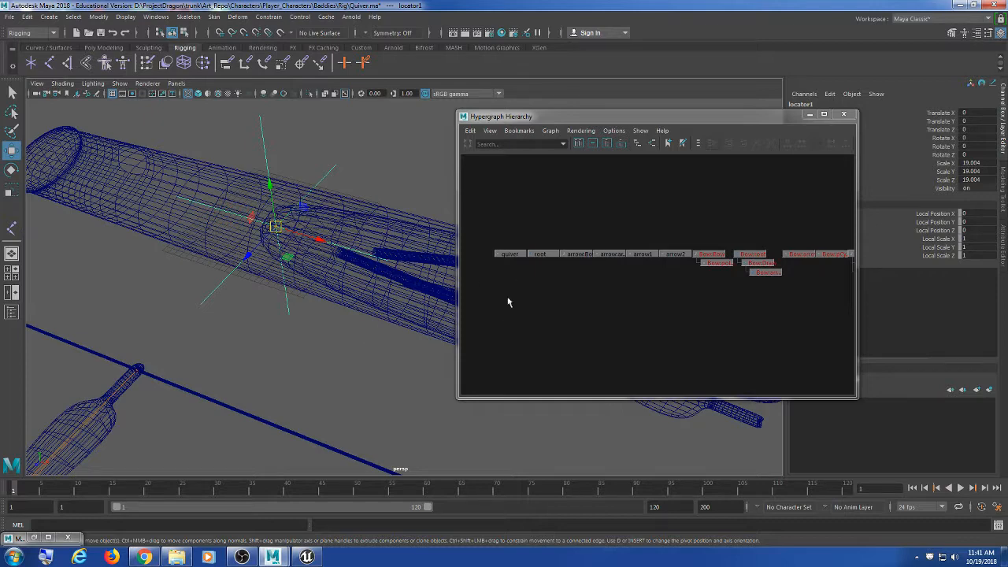
pyautogui.scroll(1, 628, 314)
pyautogui.keyDown('alt'); pyautogui.moveTo(331, 359); pyautogui.dragTo(318, 315); pyautogui.keyUp('alt')
# Step: Find Bow:arrow1 in the Hypergraph and frame it in the viewport
pyautogui.scroll(5, 299, 317)
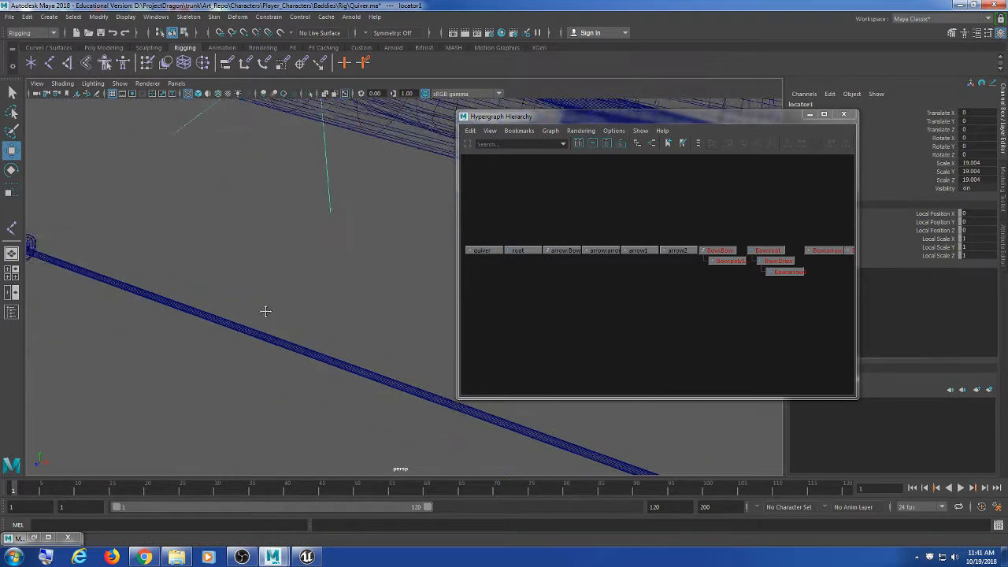
pyautogui.press('f')
pyautogui.keyDown('alt'); pyautogui.moveTo(653, 312); pyautogui.dragTo(623, 307, button='middle'); pyautogui.keyUp('alt')
pyautogui.keyDown('alt'); pyautogui.moveTo(623, 307); pyautogui.dragTo(733, 324, button='right'); pyautogui.keyUp('alt')
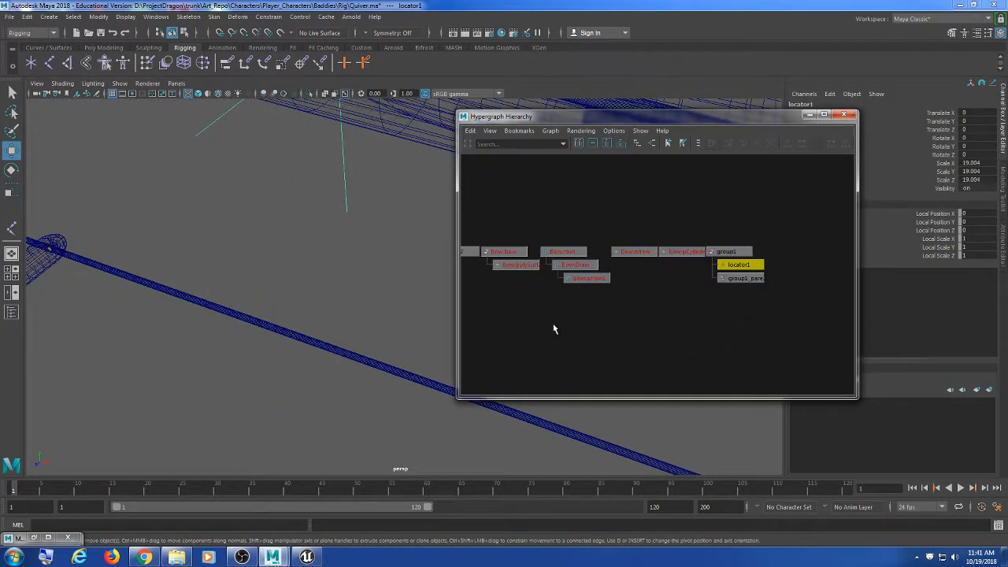
pyautogui.keyDown('alt'); pyautogui.moveTo(553, 328); pyautogui.dragTo(585, 318, button='middle'); pyautogui.keyUp('alt')
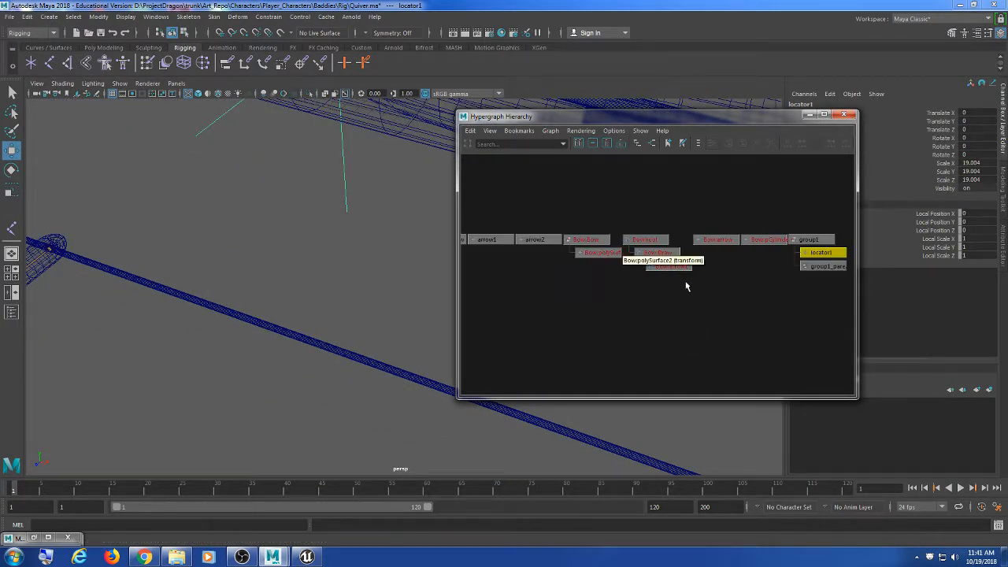
pyautogui.click(668, 266)
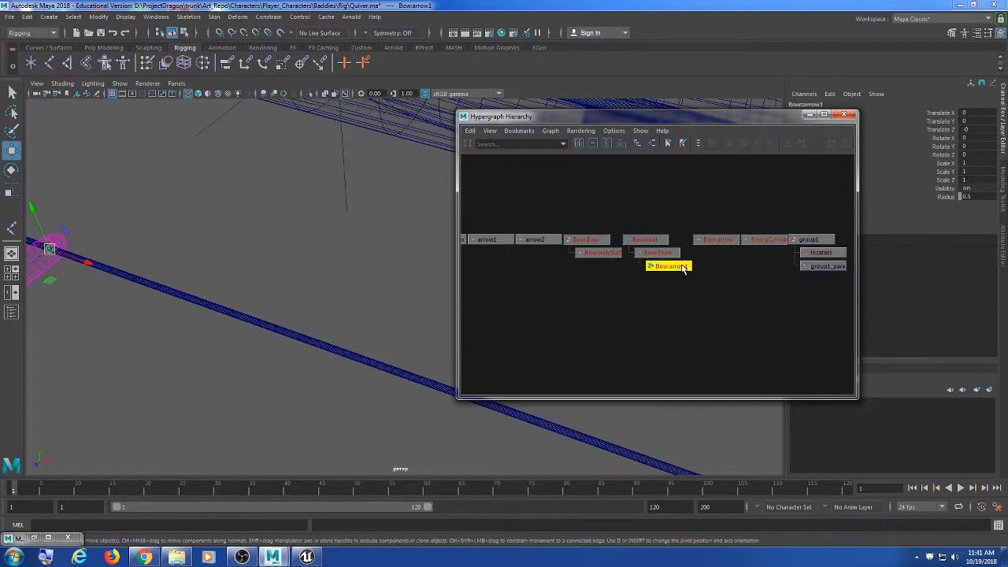
pyautogui.press('f')
pyautogui.keyDown('alt'); pyautogui.moveTo(336, 220); pyautogui.dragTo(373, 297, button='middle'); pyautogui.keyUp('alt')
# Step: Select the quiver locator, then add Bow:arrow1 to the selection
pyautogui.click(374, 297)
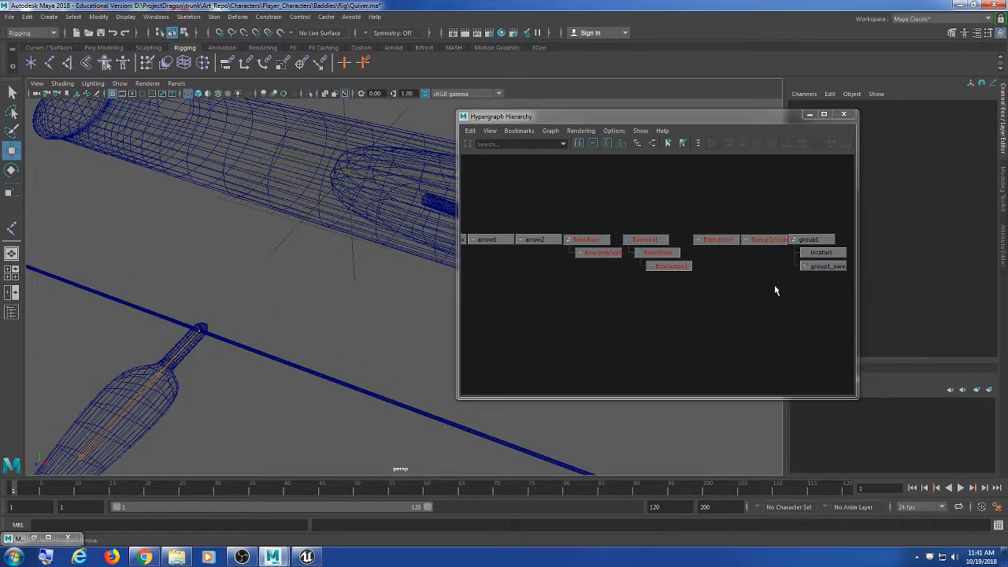
pyautogui.moveTo(374, 268); pyautogui.dragTo(266, 327)
pyautogui.click(410, 296)
pyautogui.moveTo(387, 265); pyautogui.dragTo(317, 308)
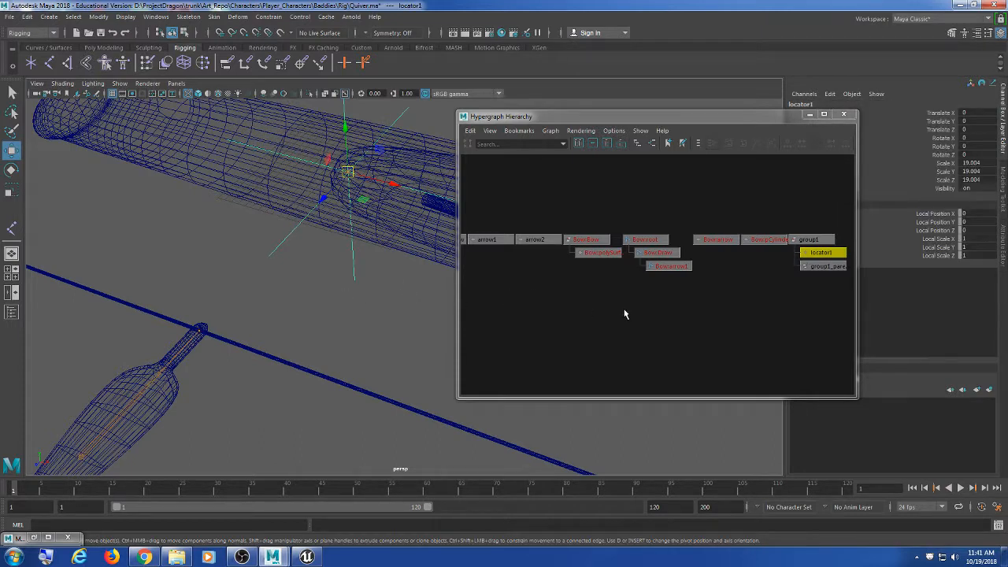
pyautogui.keyDown('shift'); pyautogui.click(671, 267); pyautogui.keyUp('shift')
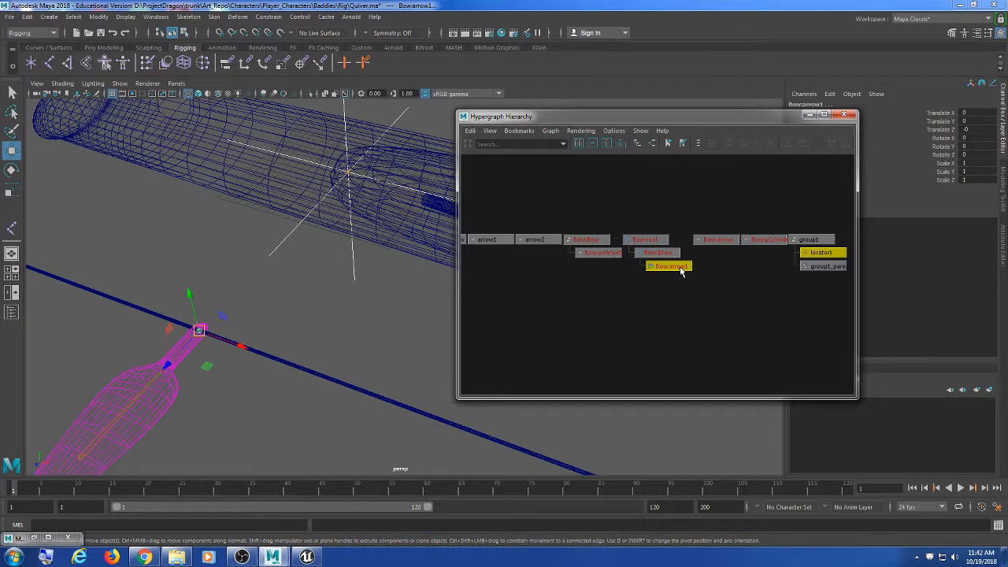
pyautogui.keyDown('alt'); pyautogui.moveTo(698, 297); pyautogui.dragTo(630, 293, button='middle'); pyautogui.keyUp('alt')
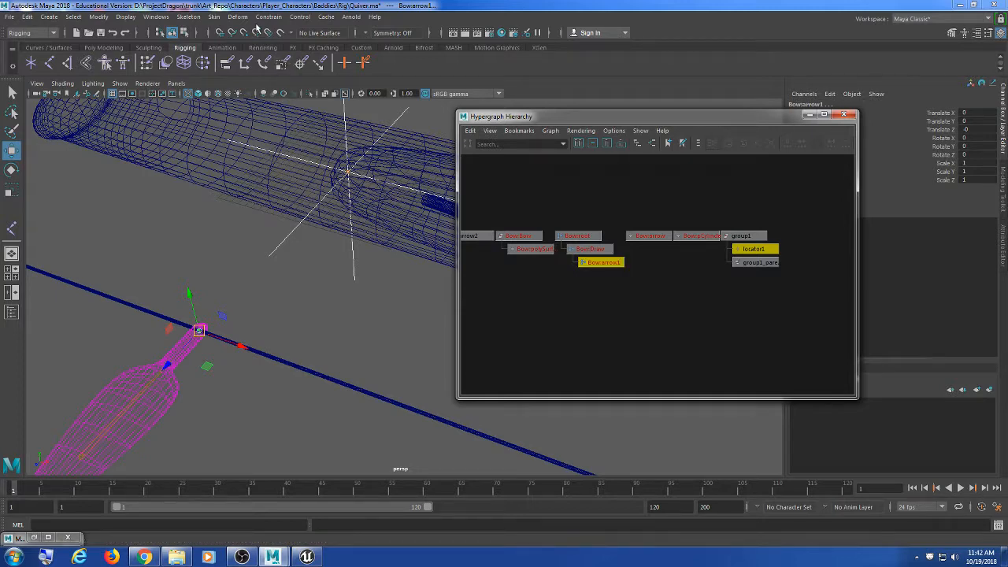
pyautogui.click(268, 16)
# Step: Parent-constrain Bow:arrow1 to locator1 with Maintain offset off, then reselect the locator
pyautogui.click(369, 44)
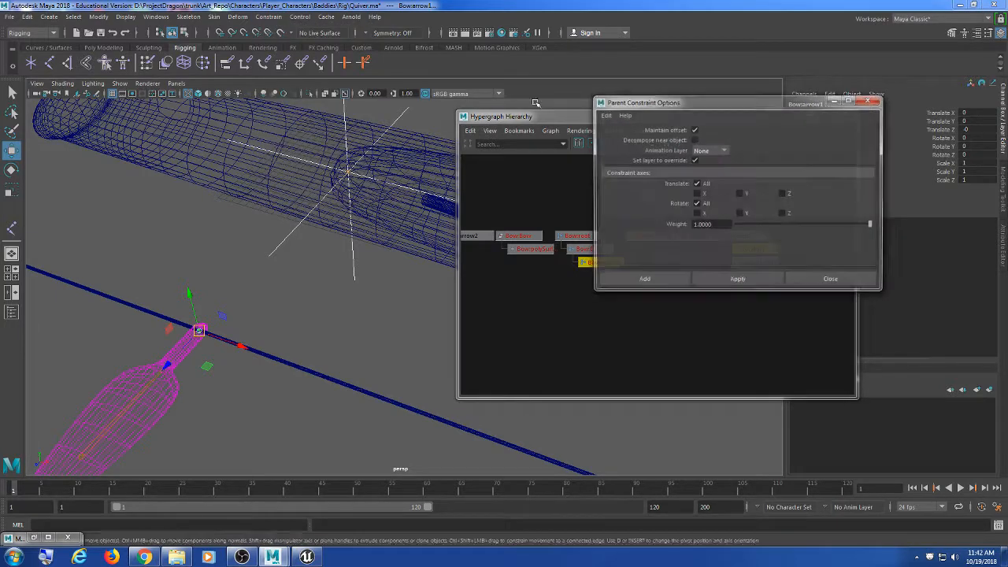
pyautogui.click(695, 130)
pyautogui.moveTo(699, 103); pyautogui.dragTo(701, 99)
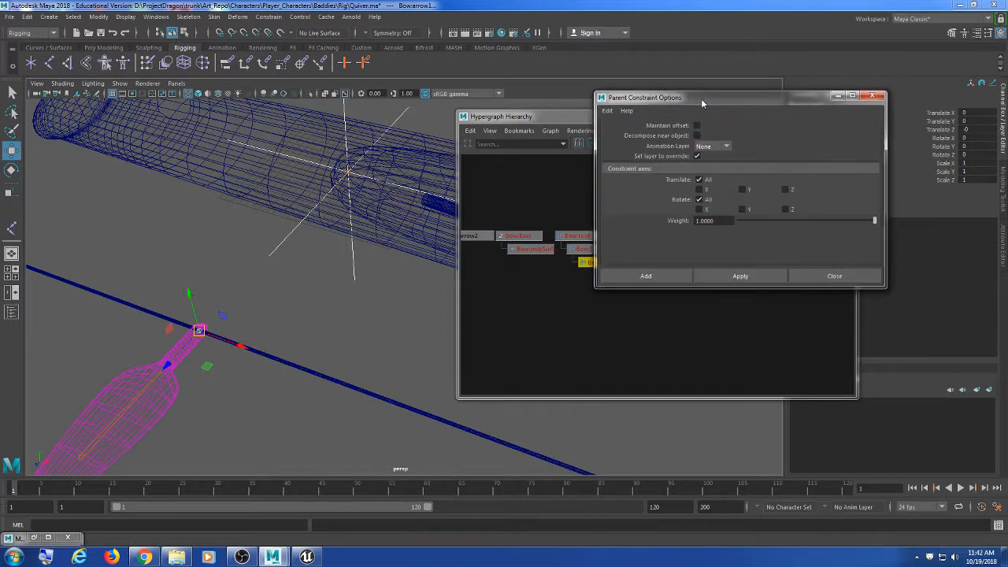
pyautogui.click(765, 276)
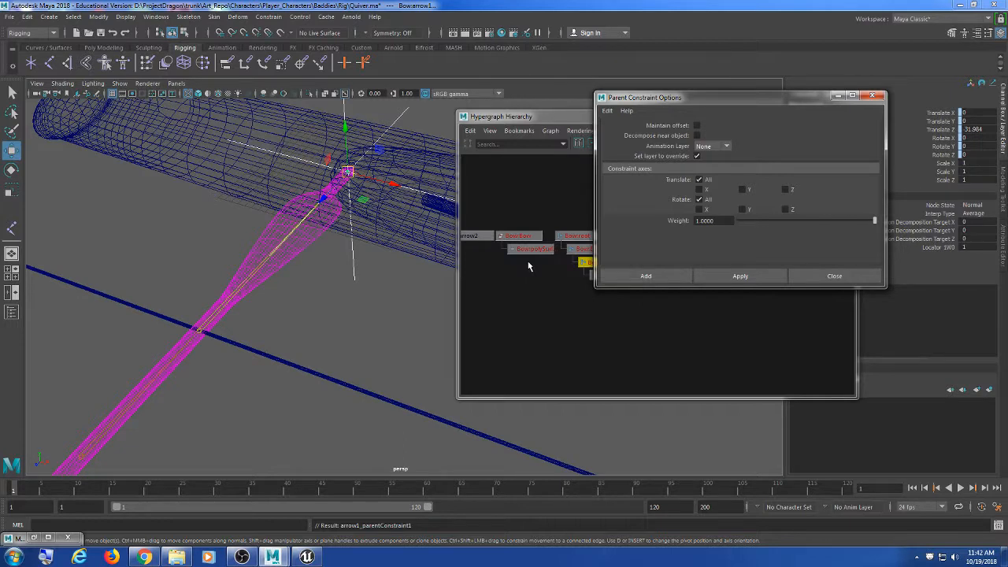
pyautogui.click(356, 276)
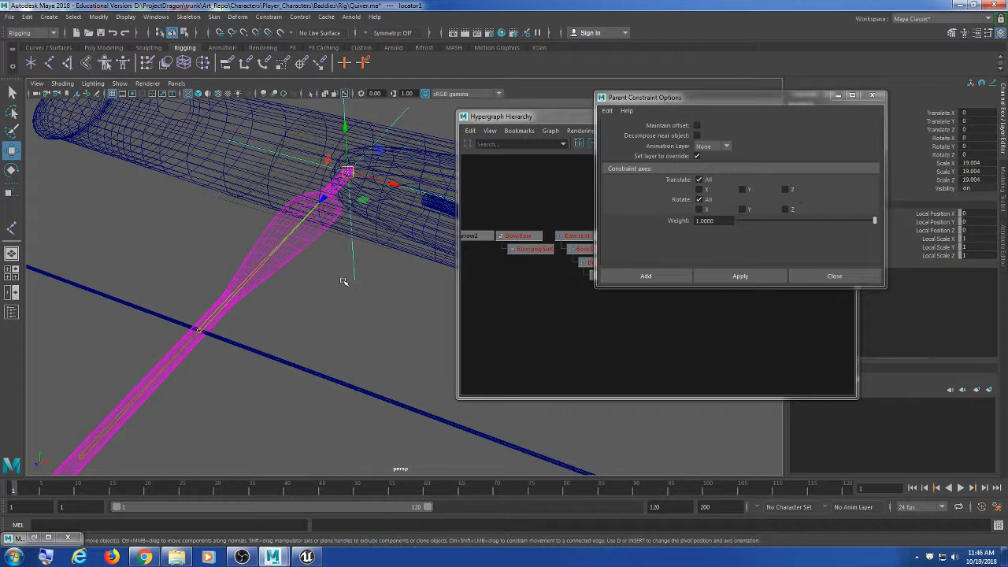
# Step: Roughly rotate and slide the locator to turn the arrow along the quiver
pyautogui.keyDown('alt'); pyautogui.moveTo(343, 282); pyautogui.dragTo(210, 277); pyautogui.keyUp('alt')
pyautogui.press('e')
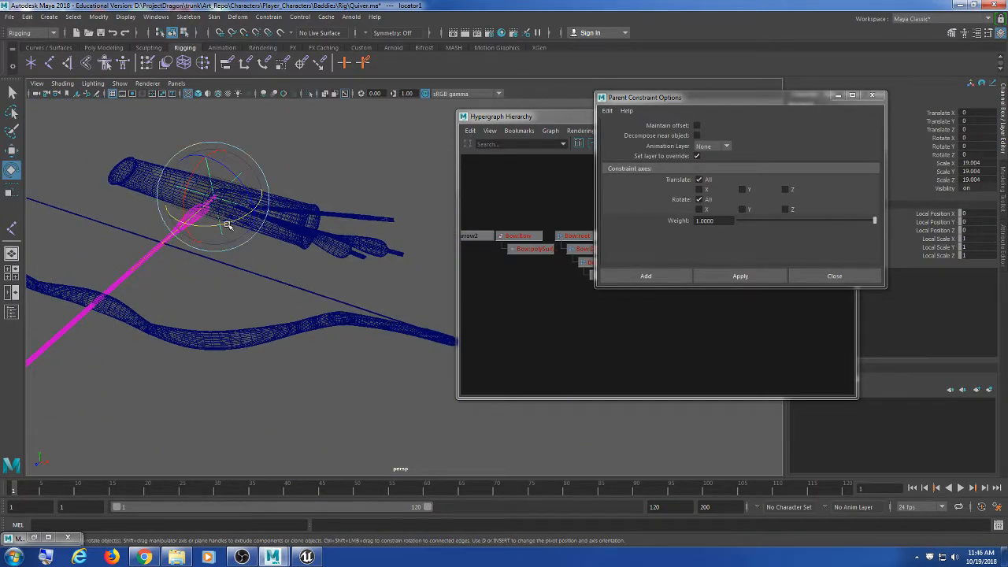
pyautogui.moveTo(230, 238); pyautogui.dragTo(152, 219)
pyautogui.press('w')
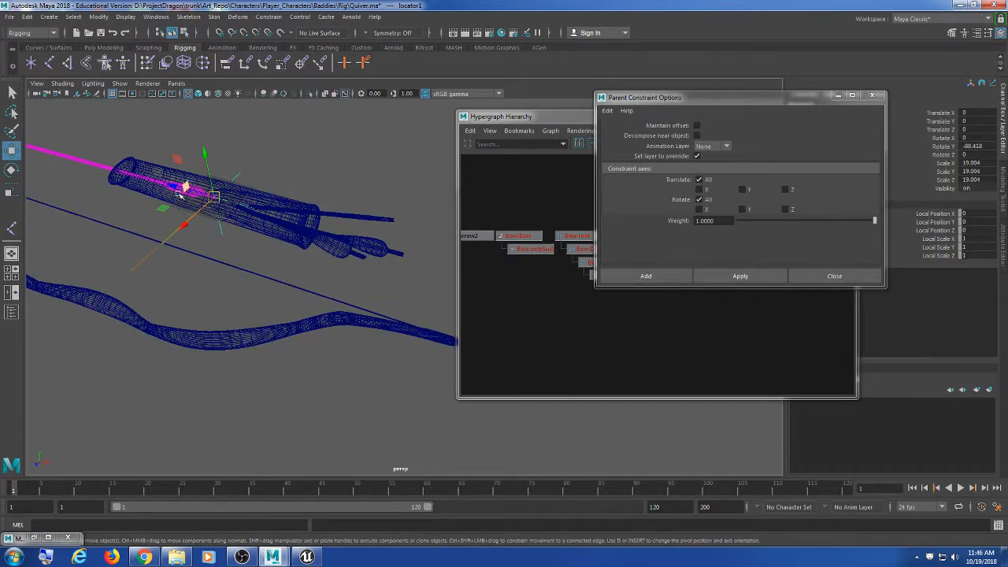
pyautogui.moveTo(174, 187); pyautogui.dragTo(331, 230)
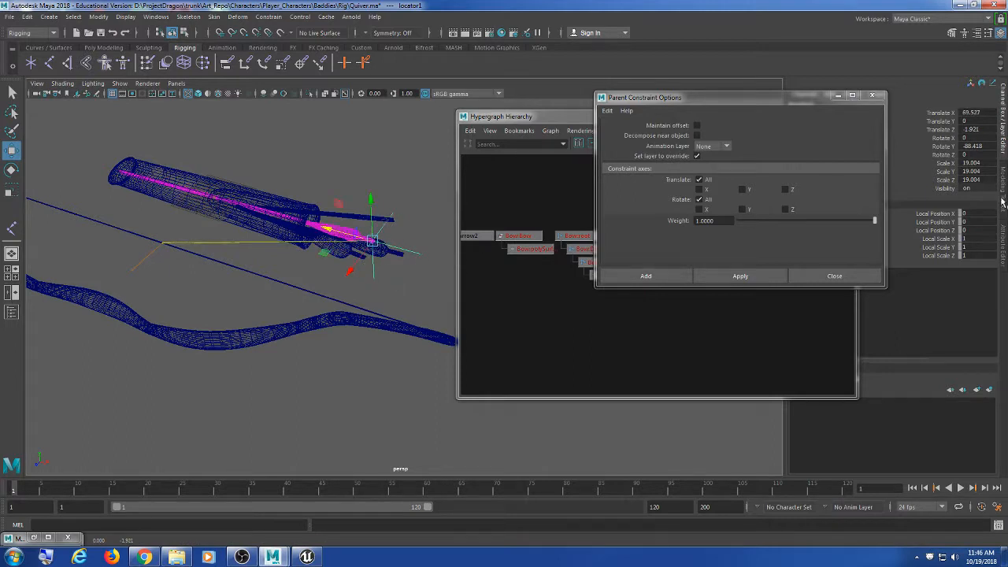
# Step: Set locator1's Rotate Y to -90 in the Channel Box
pyautogui.click(983, 144)
pyautogui.write('90')
pyautogui.press('Return')
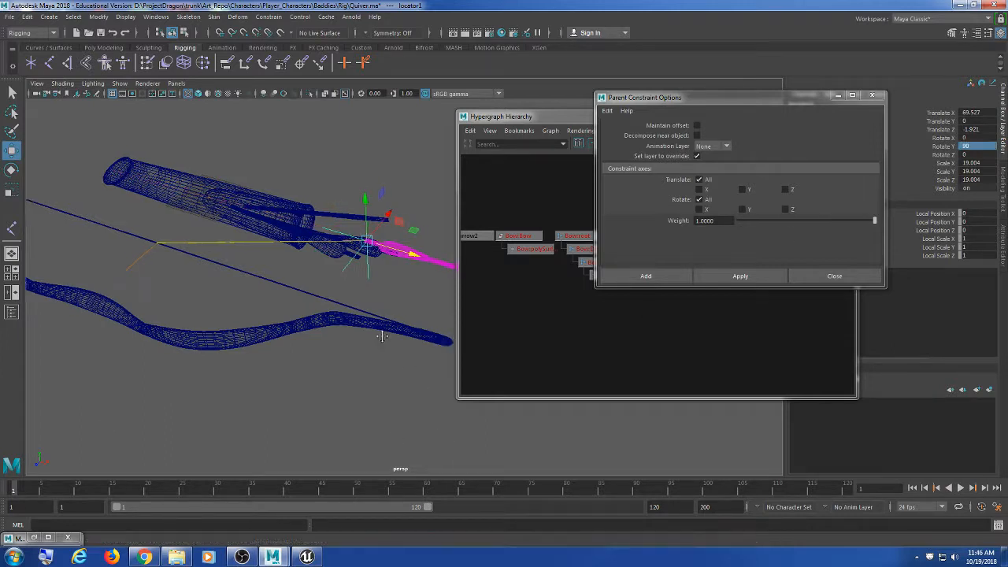
pyautogui.keyDown('alt'); pyautogui.moveTo(382, 337); pyautogui.dragTo(360, 348); pyautogui.keyUp('alt')
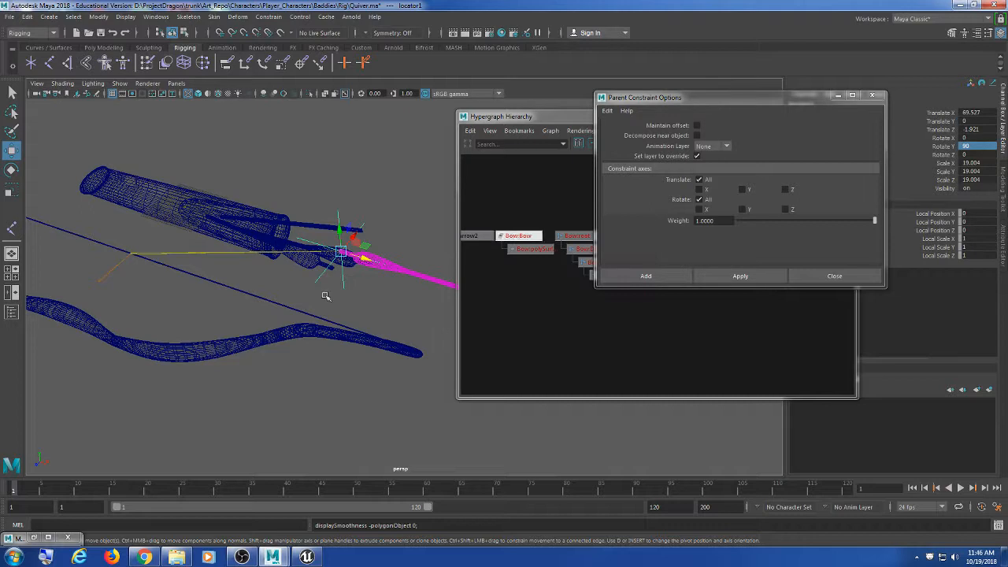
pyautogui.click(976, 146)
pyautogui.write('-90')
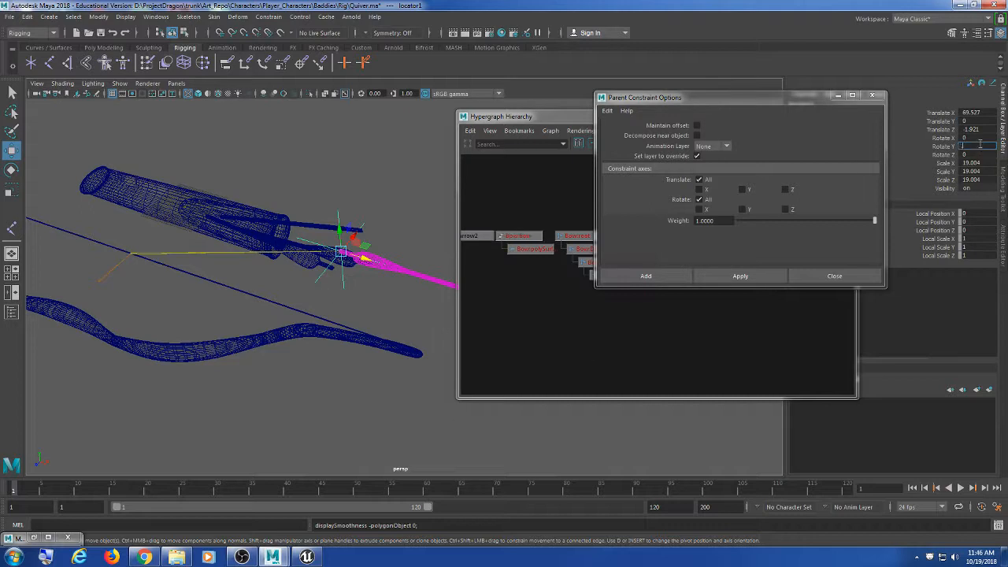
pyautogui.press('Return')
pyautogui.keyDown('alt'); pyautogui.moveTo(78, 194); pyautogui.dragTo(165, 240); pyautogui.keyUp('alt')
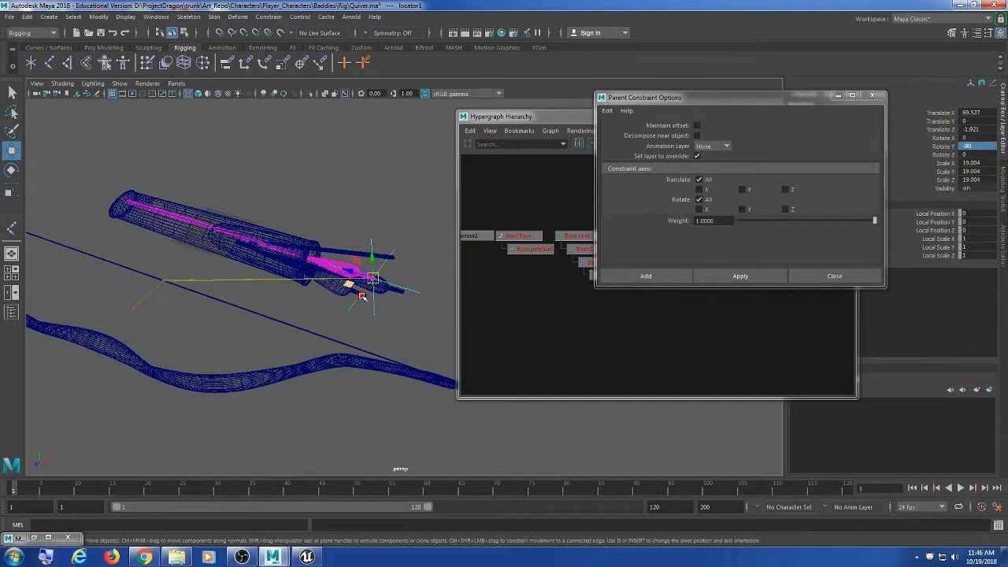
# Step: Set locator1's Translate X to 90 and Translate Z to 0
pyautogui.moveTo(350, 272); pyautogui.dragTo(272, 311)
pyautogui.click(976, 113)
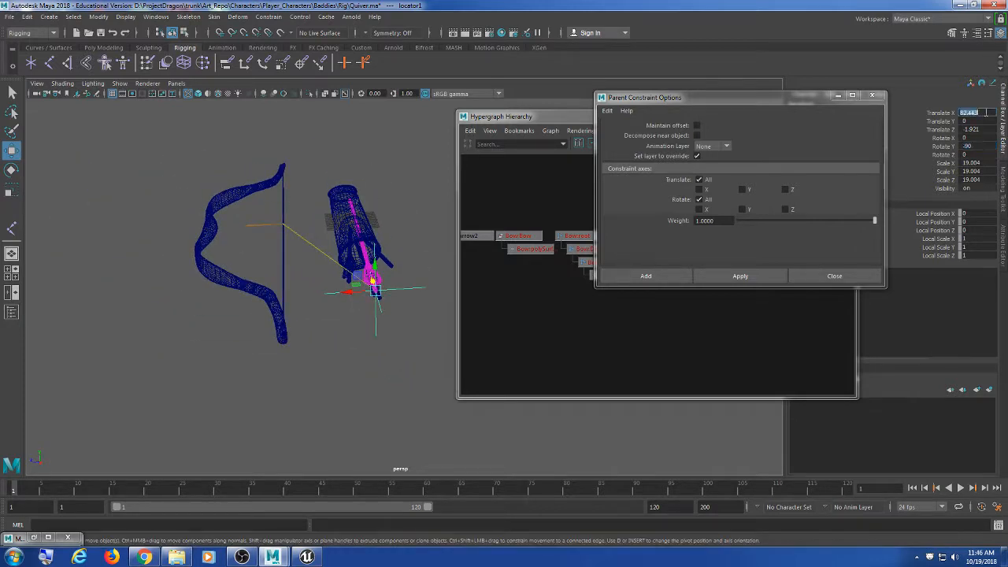
pyautogui.write('900')
pyautogui.click(989, 153)
pyautogui.click(980, 130)
pyautogui.write('0')
pyautogui.press('Tab')
pyautogui.press('Return')
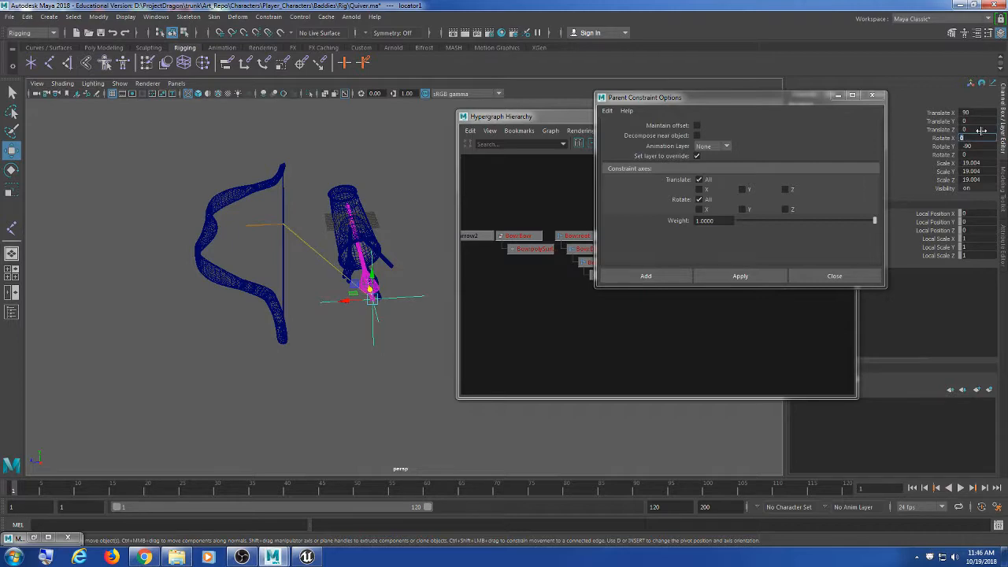
pyautogui.keyDown('alt'); pyautogui.moveTo(275, 271); pyautogui.dragTo(329, 302); pyautogui.keyUp('alt')
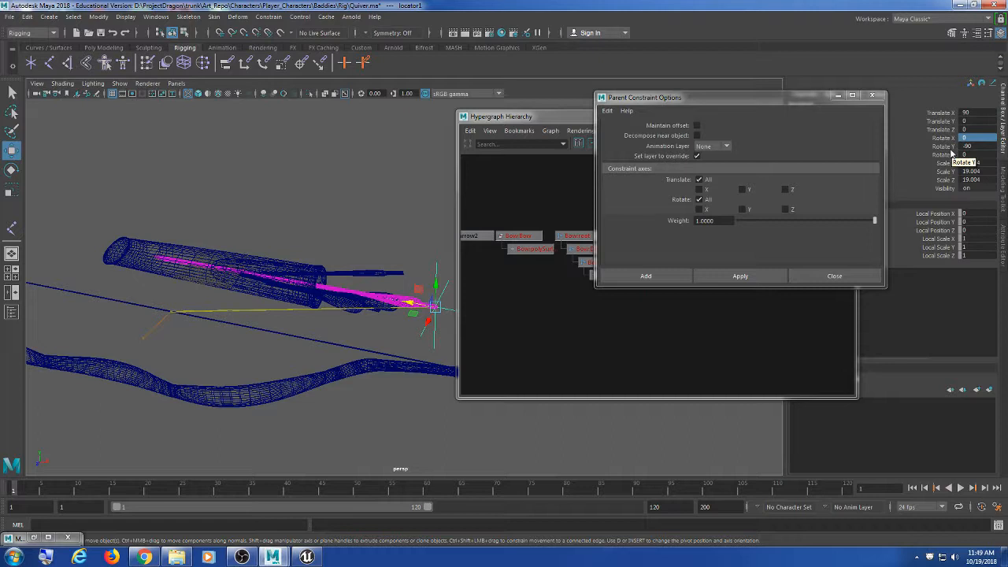
pyautogui.doubleClick(979, 120)
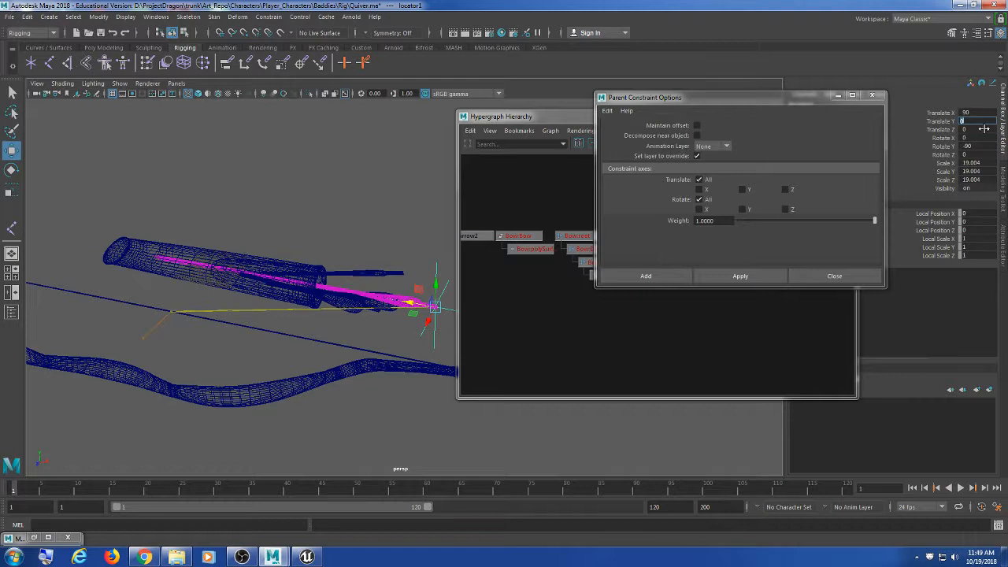
pyautogui.doubleClick(985, 137)
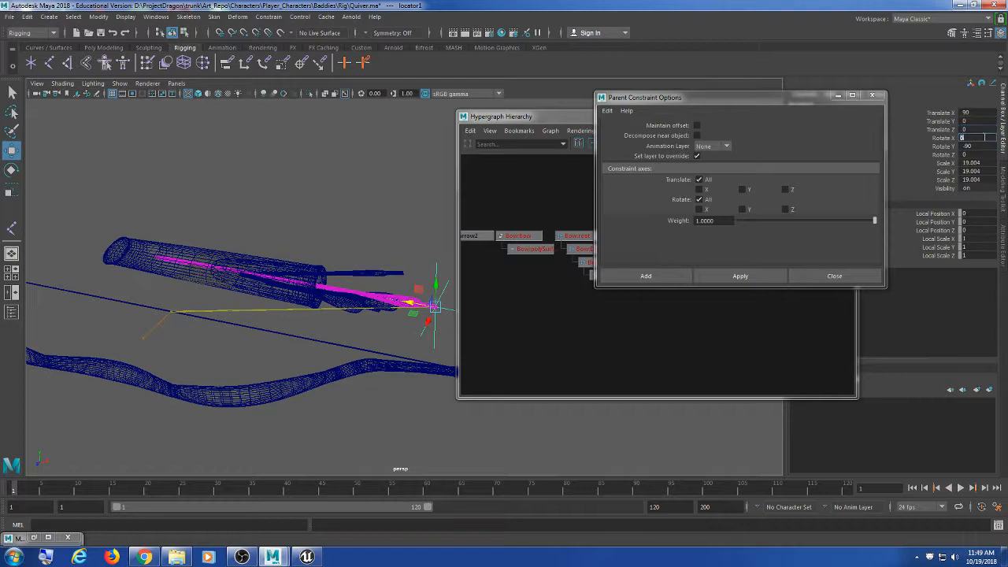
pyautogui.doubleClick(987, 147)
pyautogui.write('-90')
pyautogui.doubleClick(985, 155)
# Step: Switch from Maya to Unreal Engine's BowIdle animation preview
pyautogui.click(307, 557)
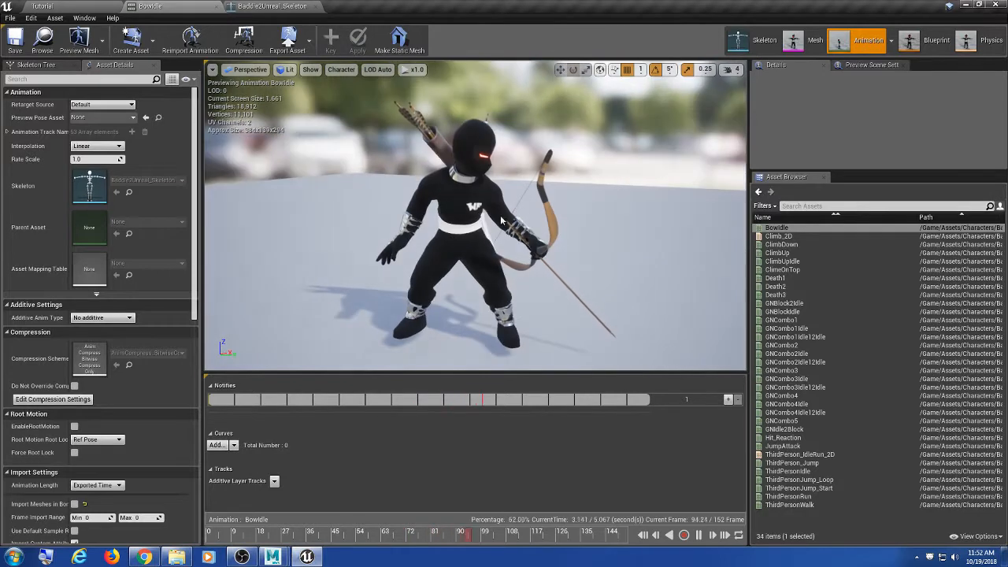
# Step: Glance at the skeleton asset, then close the BowIdle animation editor
pyautogui.click(272, 7)
pyautogui.click(321, 6)
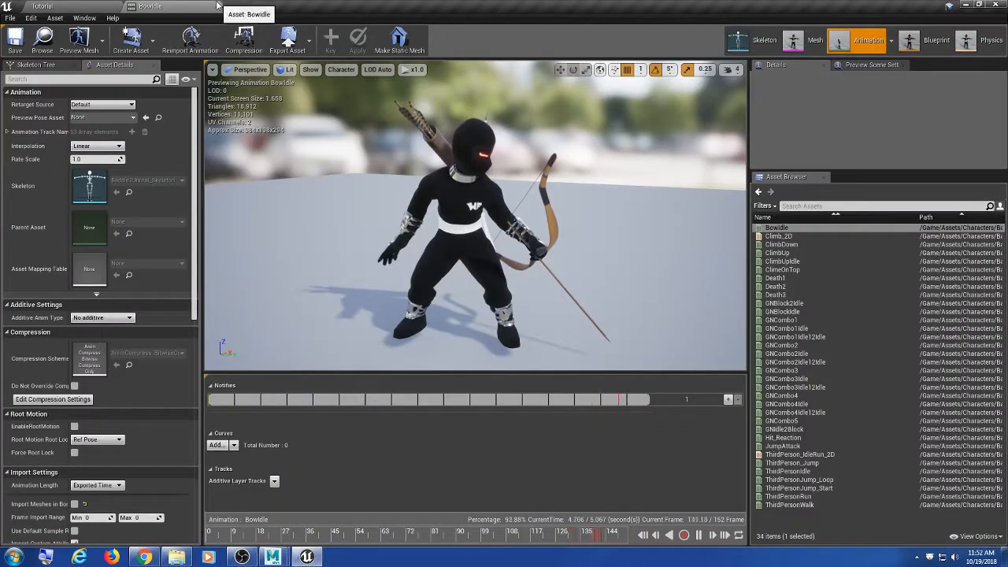
pyautogui.click(219, 7)
# Step: Open the Dan_Test_Map_1 level from the Maps > TestMap folder
pyautogui.scroll(-5, 88, 485)
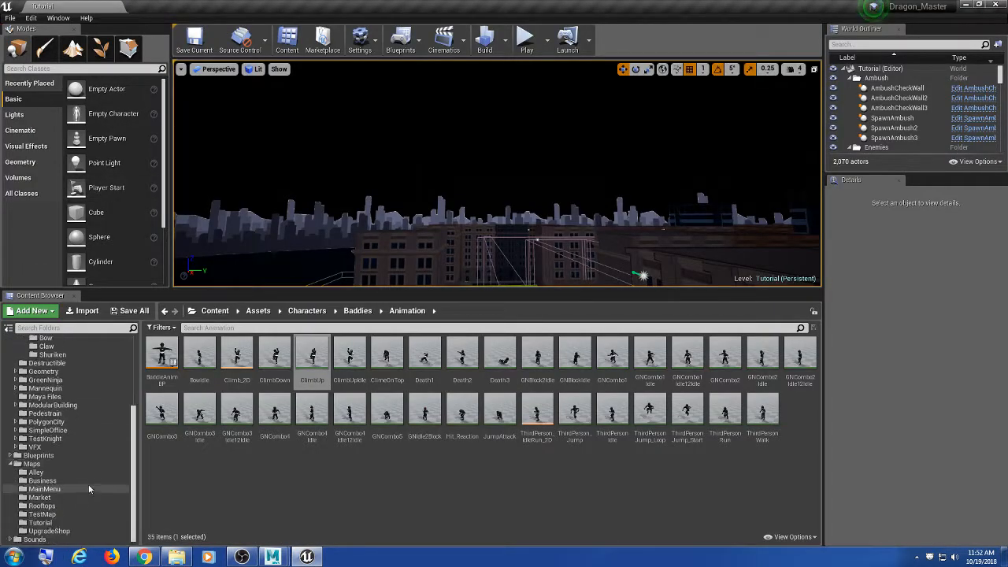
pyautogui.click(63, 514)
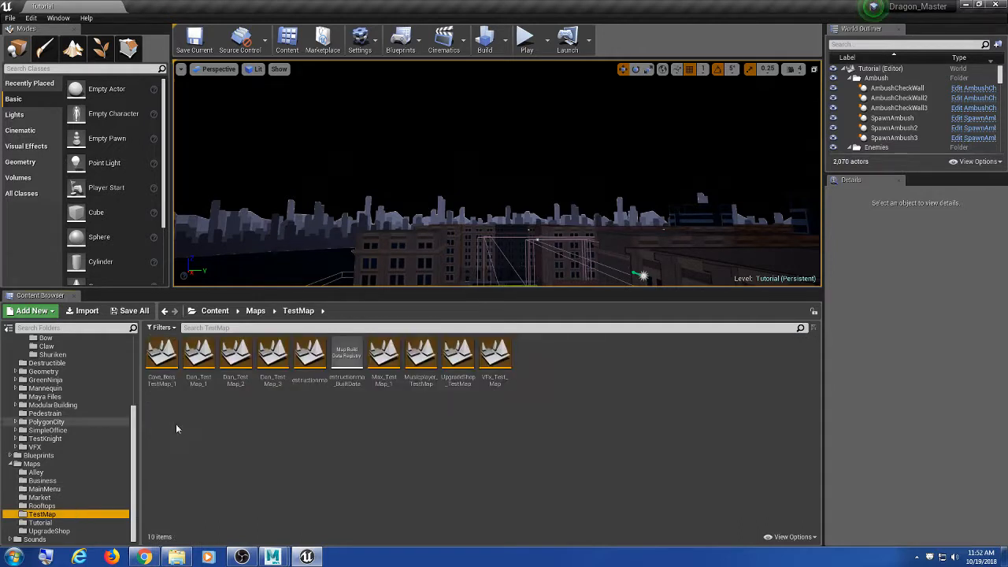
pyautogui.scroll(5, 79, 379)
pyautogui.doubleClick(72, 369)
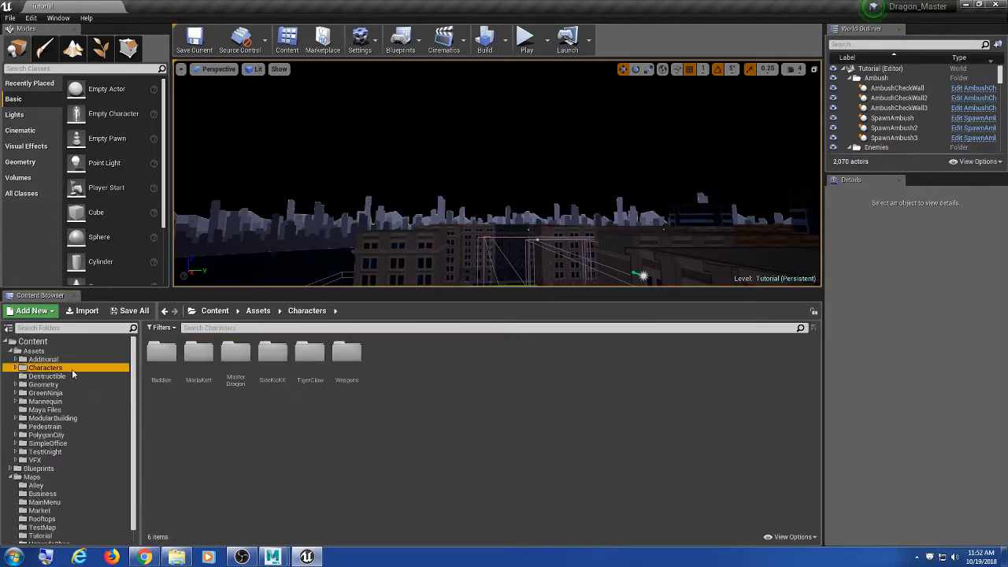
pyautogui.scroll(-1, 117, 444)
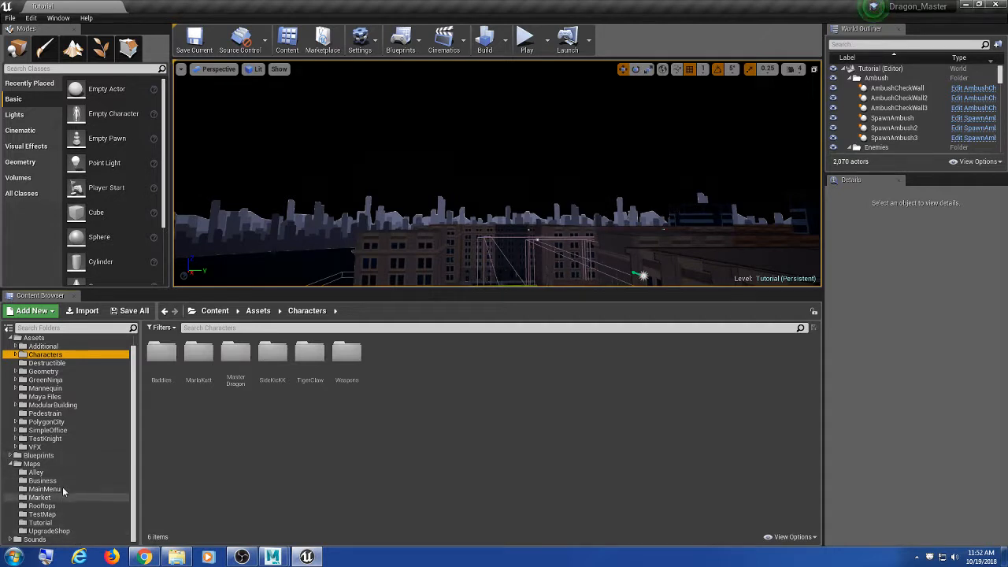
pyautogui.click(68, 515)
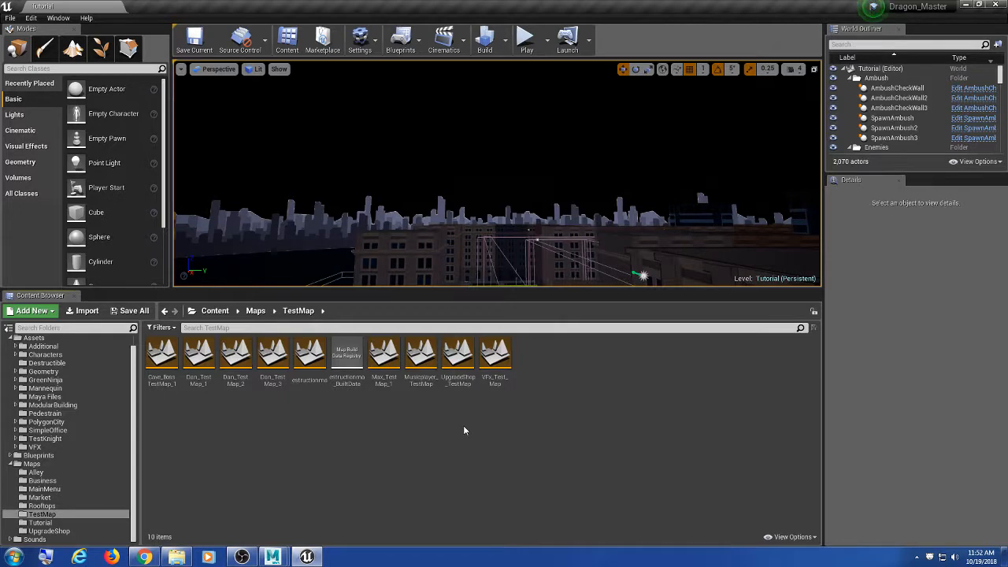
pyautogui.doubleClick(198, 359)
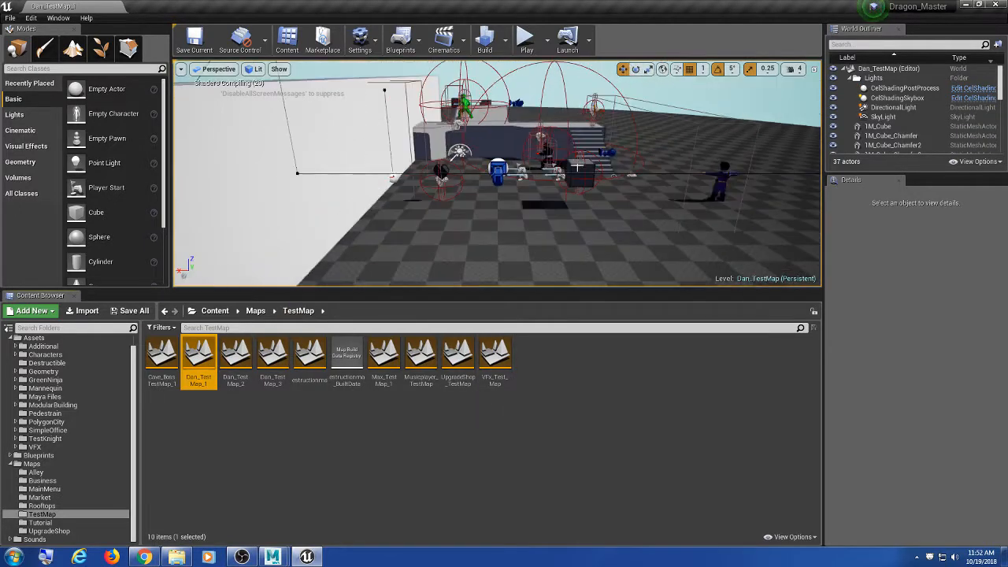
pyautogui.moveTo(558, 186); pyautogui.dragTo(559, 201, button='middle')
# Step: Start play-in-editor, run to the enemy and hit it with a three-click combo
pyautogui.hotkey('alt', 'p')
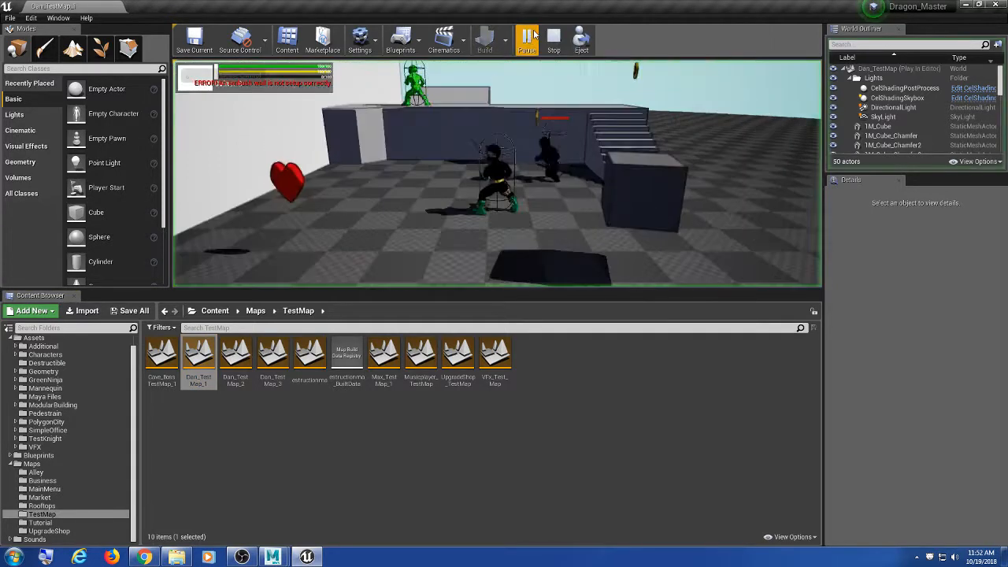
pyautogui.click(540, 182)
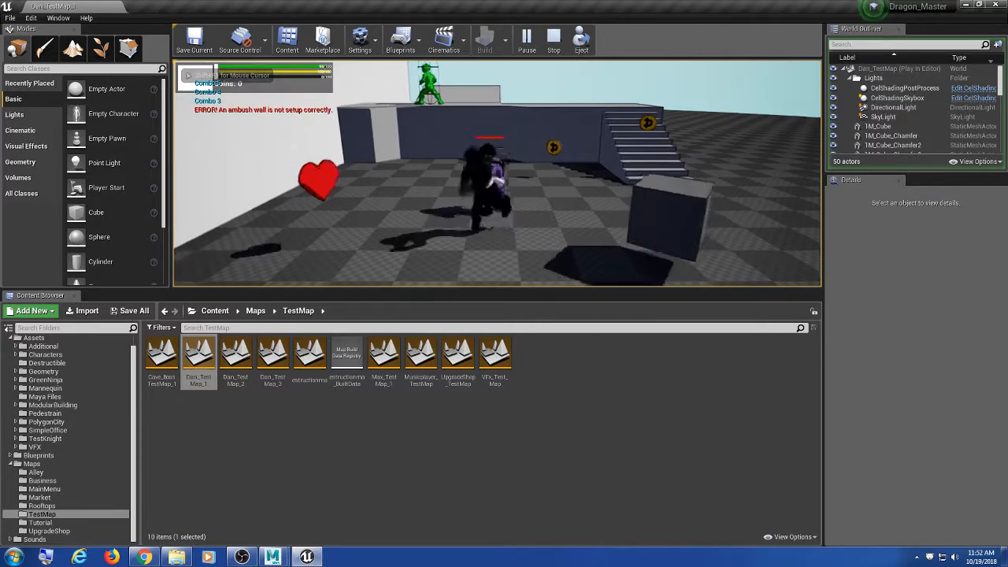
pyautogui.press('a')
pyautogui.press('s')
pyautogui.press('d')
pyautogui.click(540, 183)
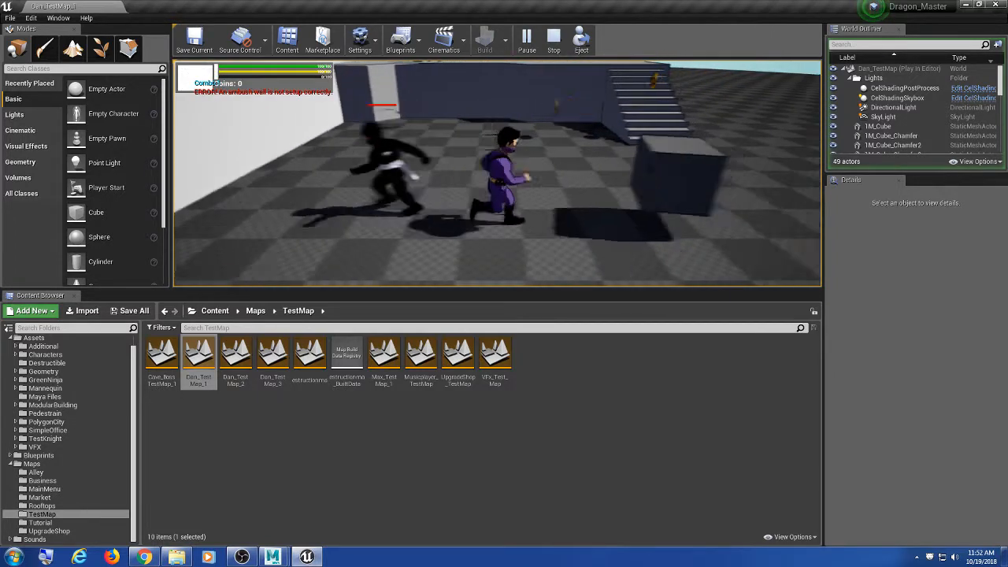
pyautogui.click(540, 183)
pyautogui.click(539, 182)
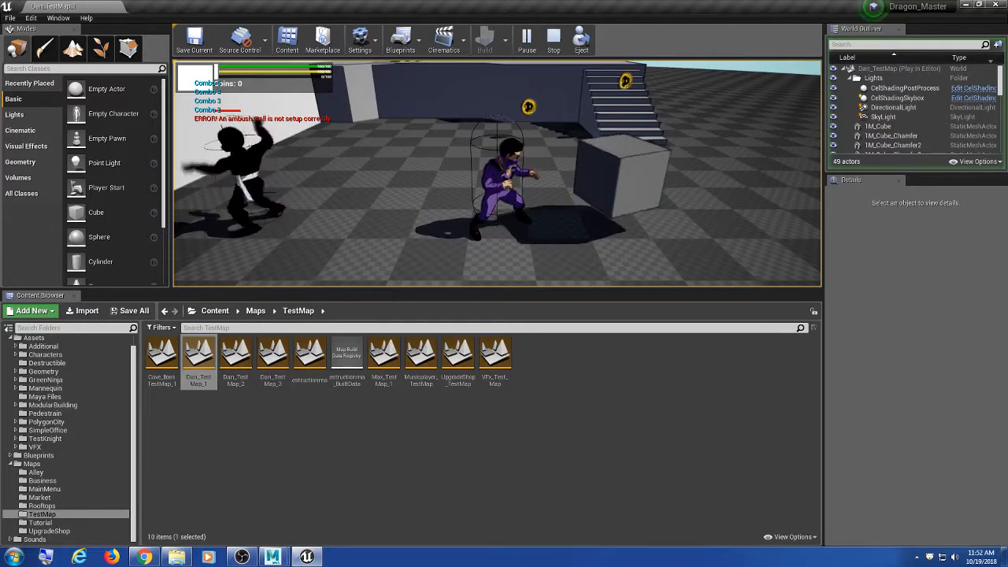
# Step: Expand the game view, break the crate and run around the enemy attacking
pyautogui.press('F11')
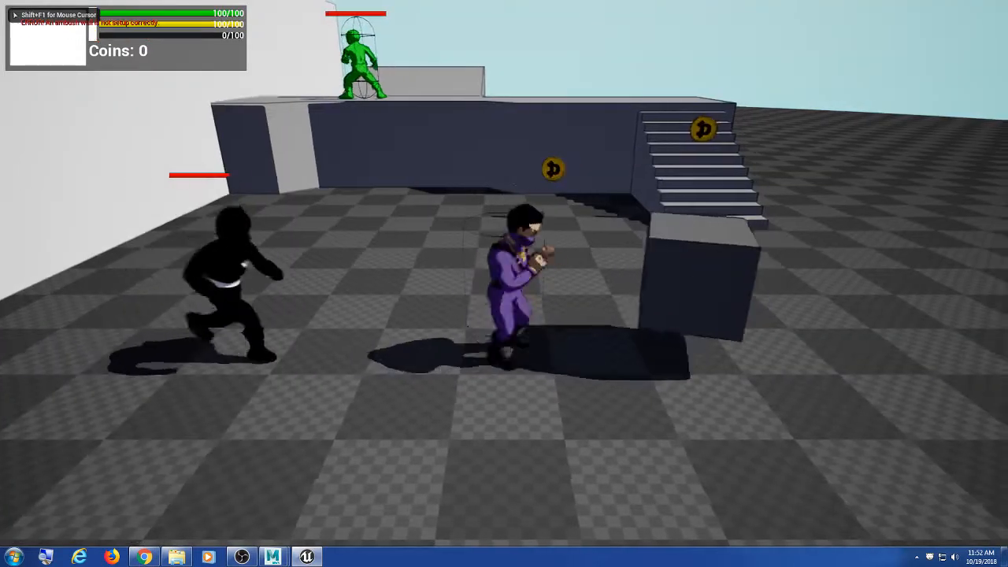
pyautogui.press('d')
pyautogui.press('d')
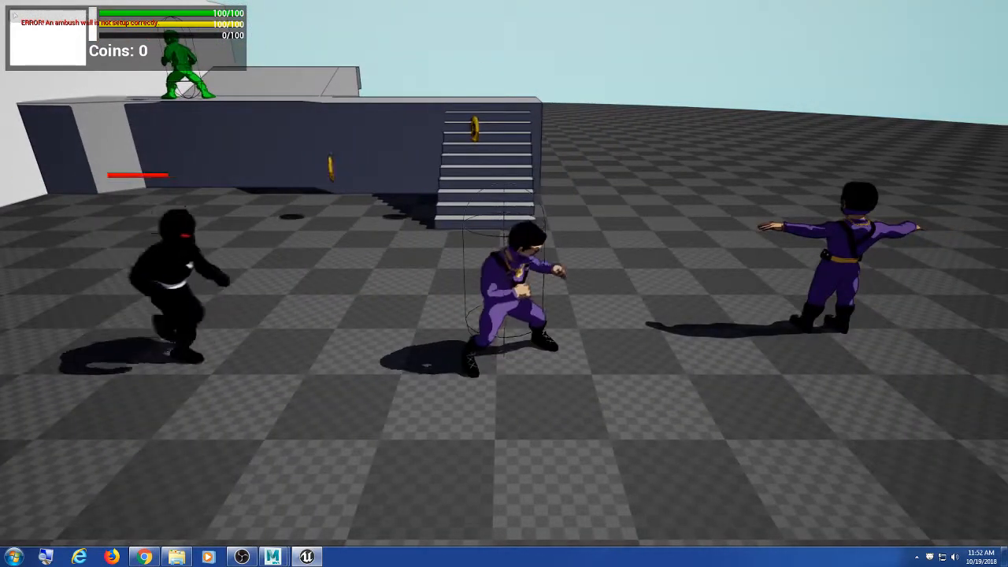
pyautogui.press('w')
pyautogui.press('a')
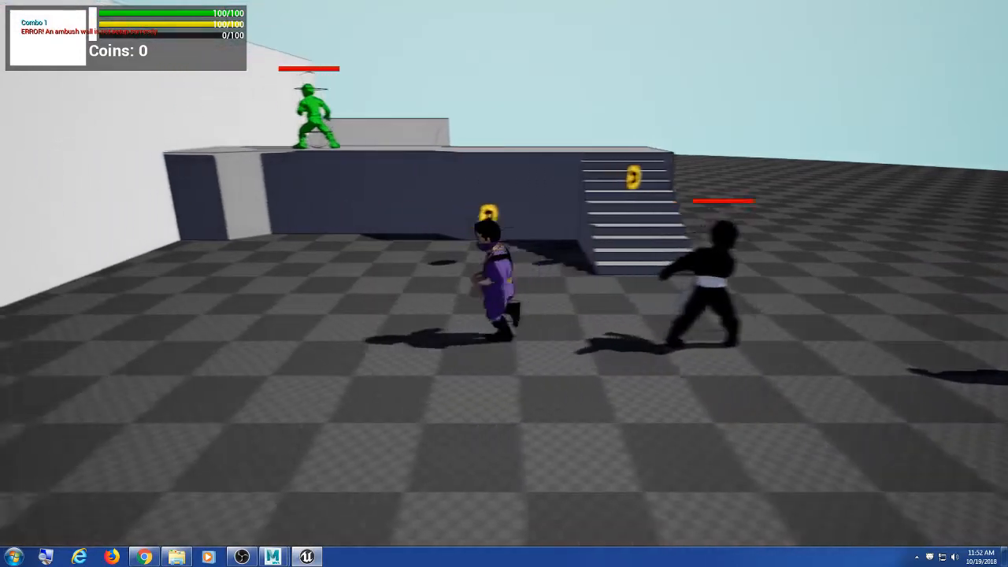
pyautogui.press('j')
pyautogui.press('j')
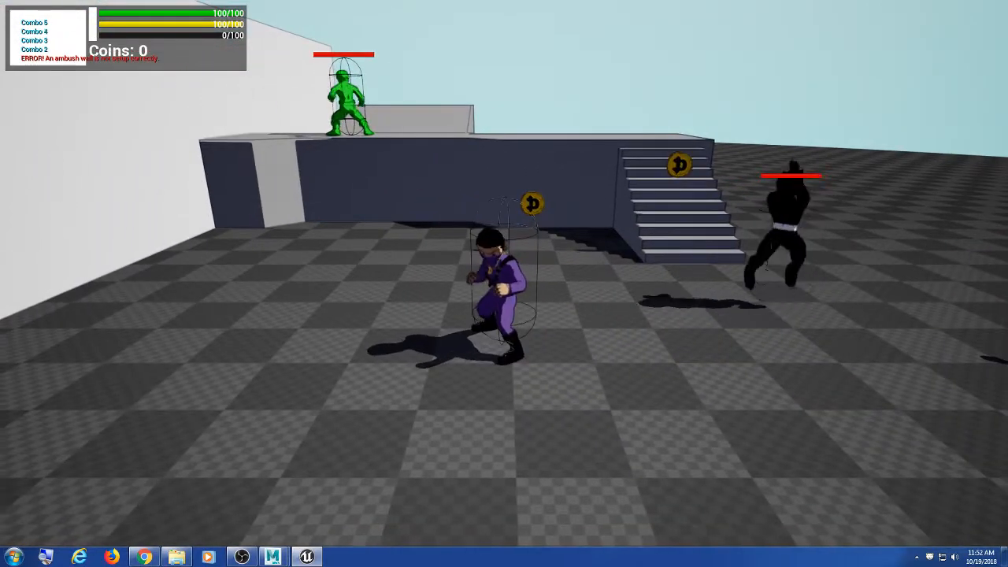
pyautogui.press('a')
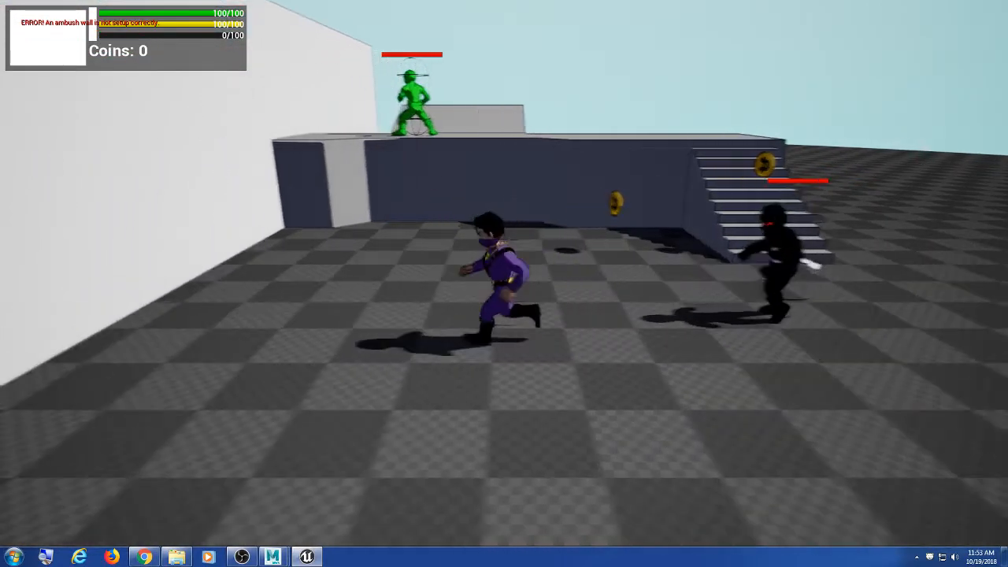
pyautogui.press('a')
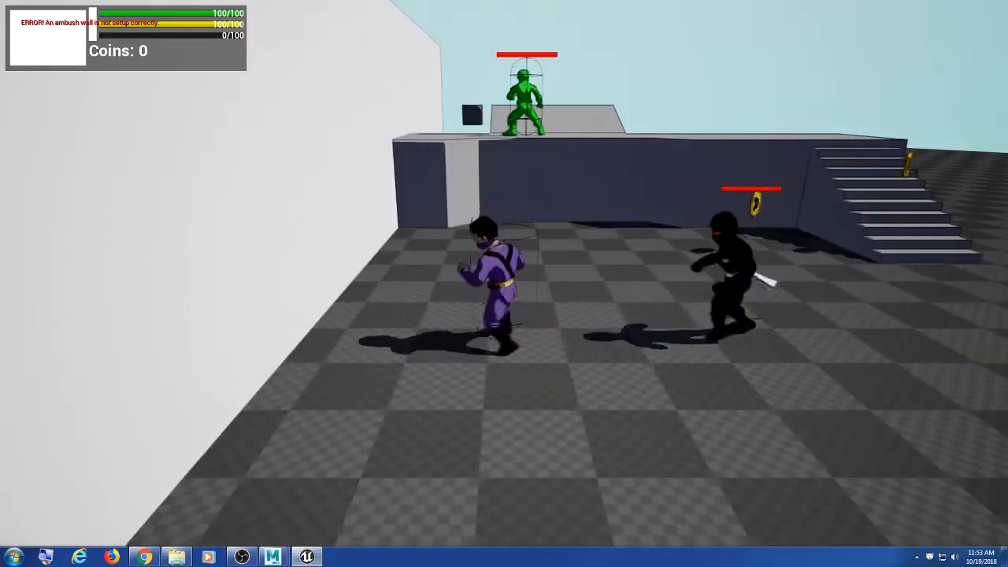
pyautogui.press('d')
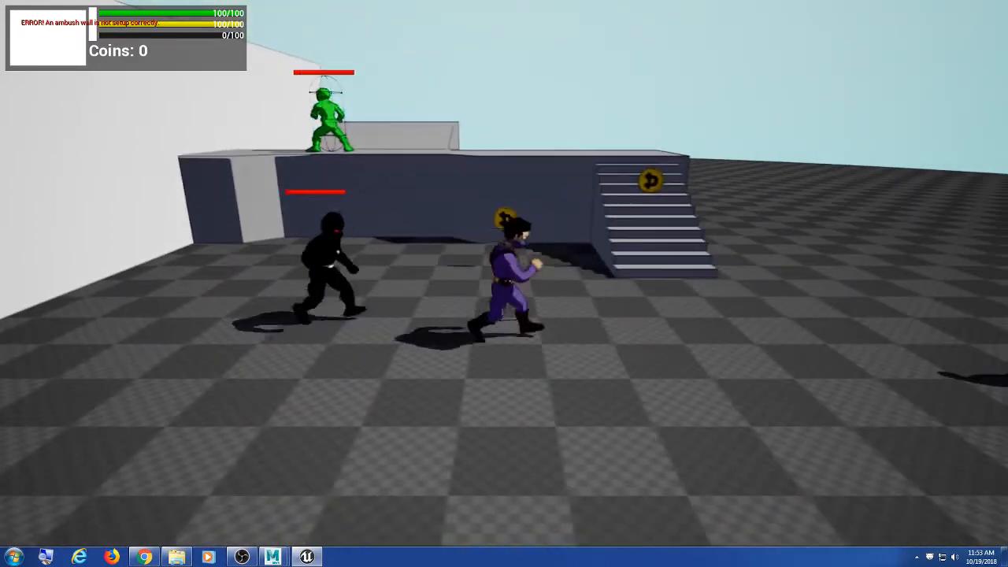
pyautogui.press('a')
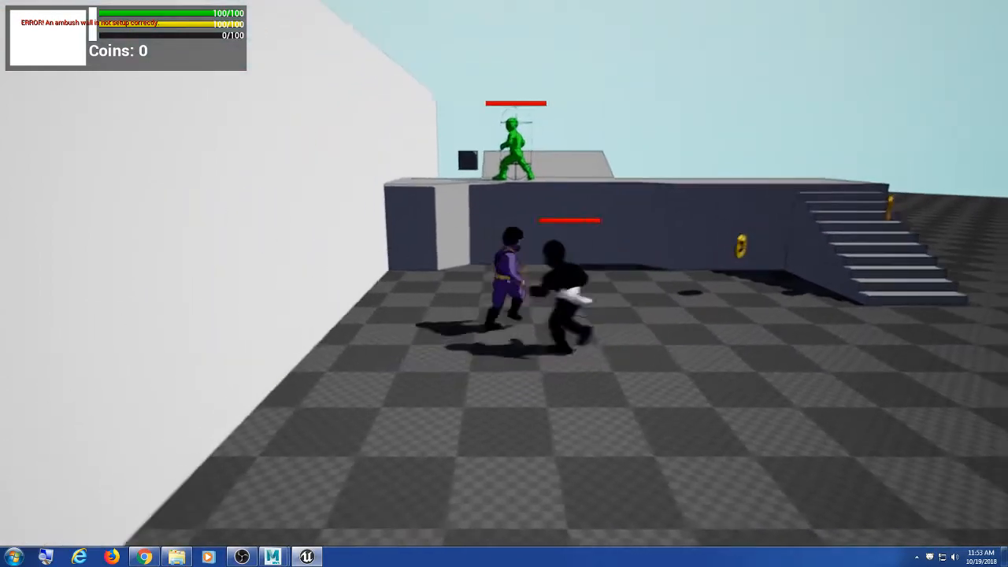
pyautogui.press('d')
pyautogui.press('s')
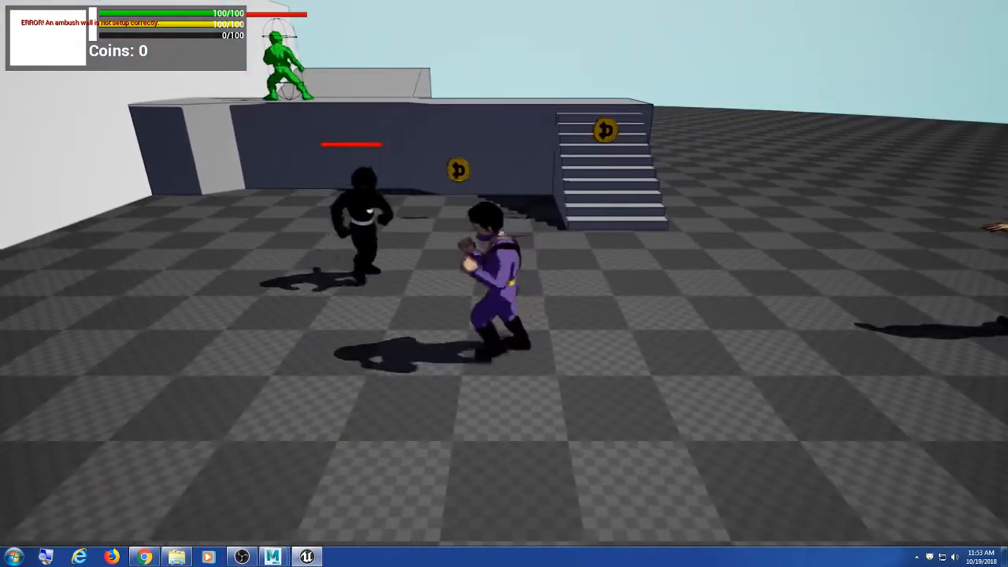
pyautogui.press('d')
pyautogui.press('a')
# Step: Chain combo attacks on the enemy until it falls
pyautogui.click(504, 284)
pyautogui.click(504, 284)
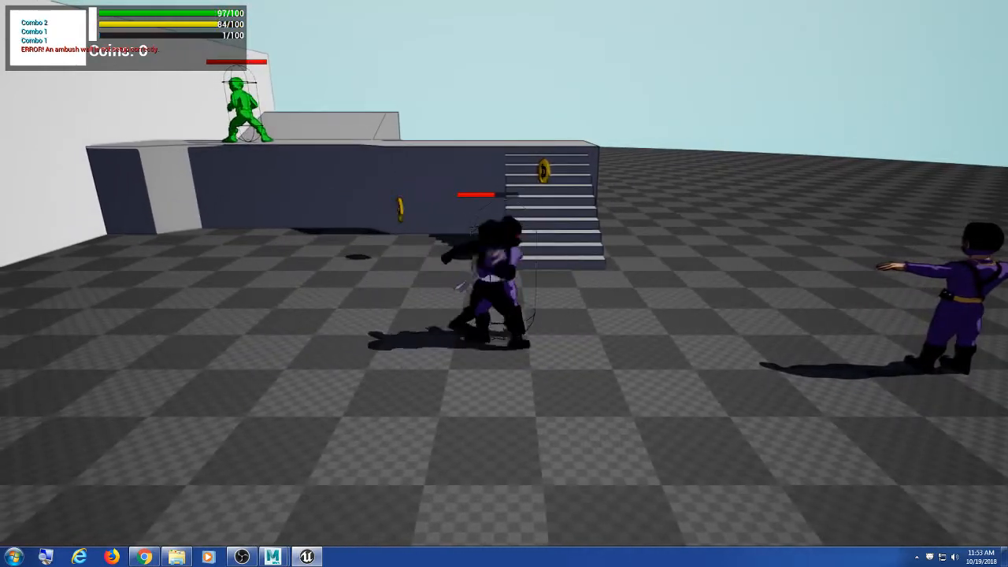
pyautogui.click(504, 284)
pyautogui.click(504, 284)
pyautogui.click(504, 284)
pyautogui.click(504, 283)
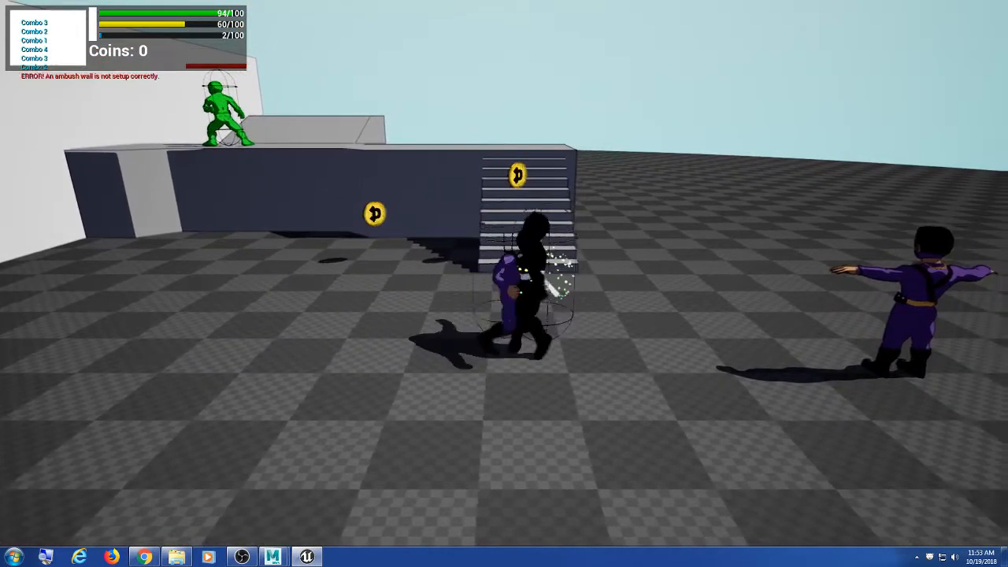
pyautogui.click(504, 284)
pyautogui.click(505, 284)
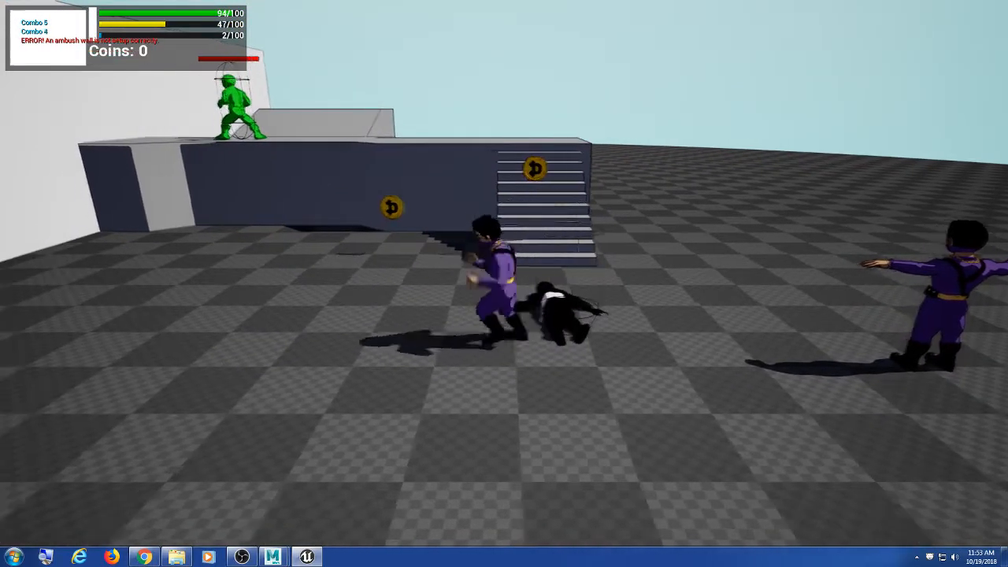
# Step: Jump onto and climb the white wall, then end the play session with Esc
pyautogui.press('a')
pyautogui.press('space')
pyautogui.press('e')
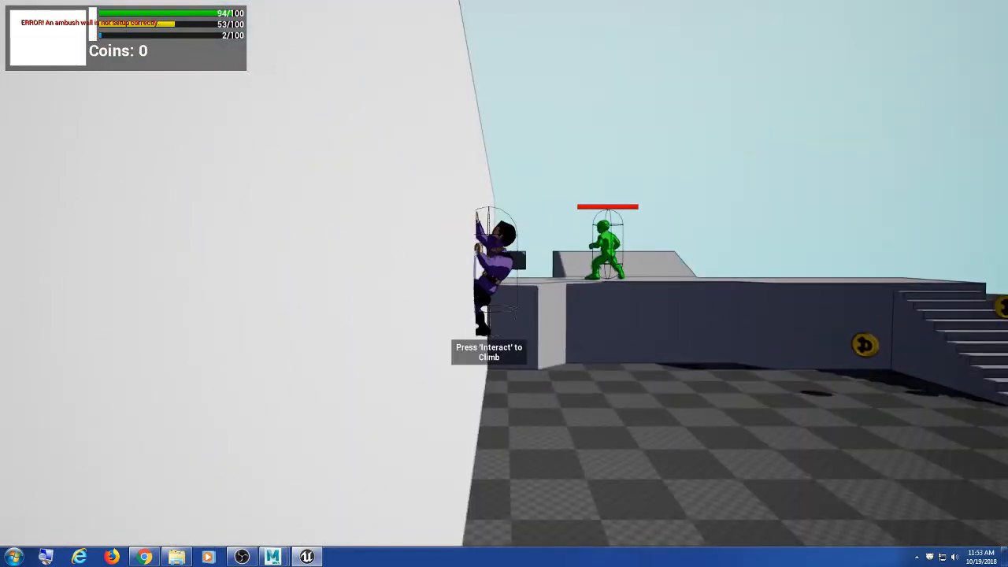
pyautogui.press('w')
pyautogui.press('Escape')
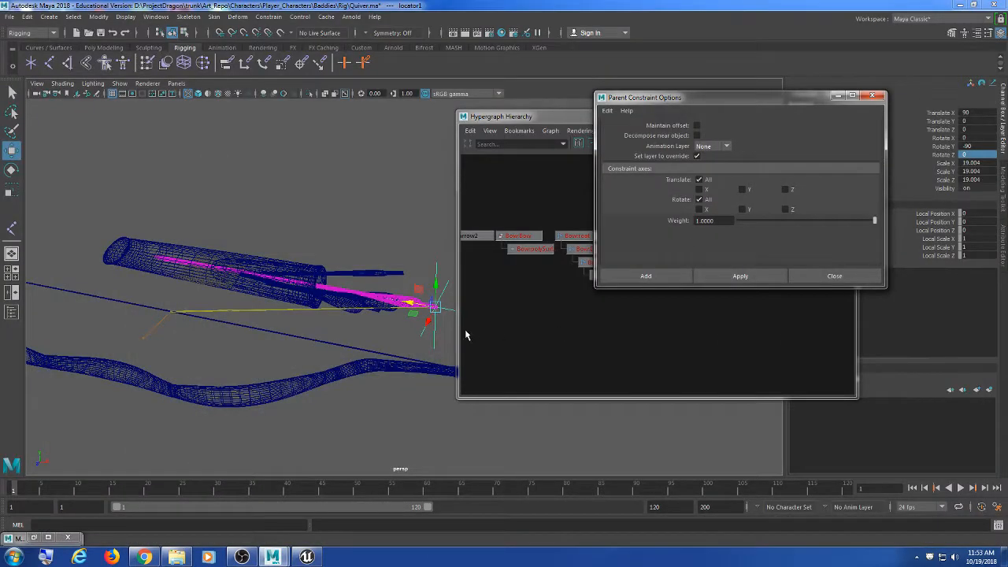
# Step: Dismiss the Parent Constraint Options and reframe the view around the quiver
pyautogui.keyDown('alt'); pyautogui.moveTo(441, 335); pyautogui.dragTo(346, 331); pyautogui.keyUp('alt')
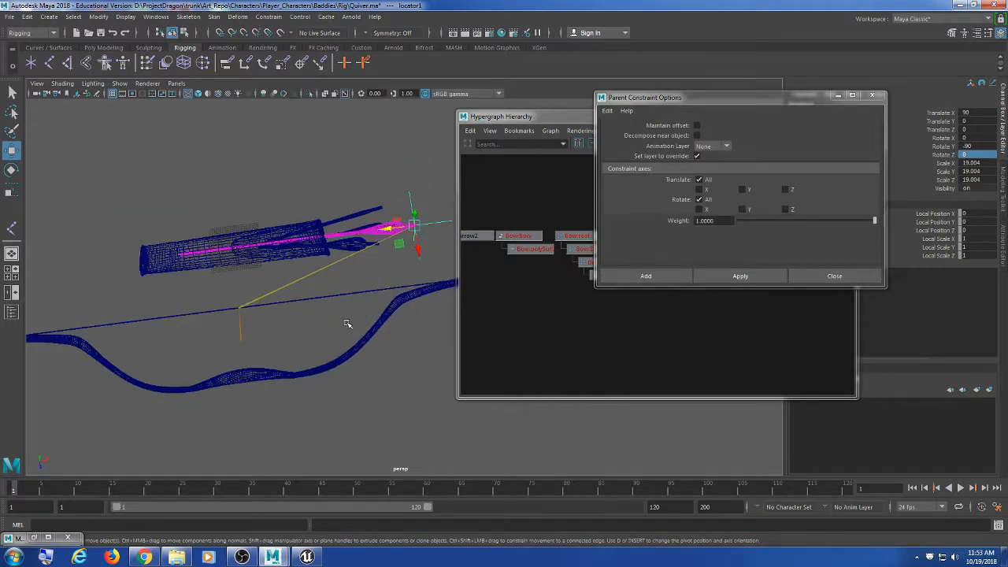
pyautogui.keyDown('alt'); pyautogui.moveTo(337, 295); pyautogui.dragTo(314, 296, button='middle'); pyautogui.keyUp('alt')
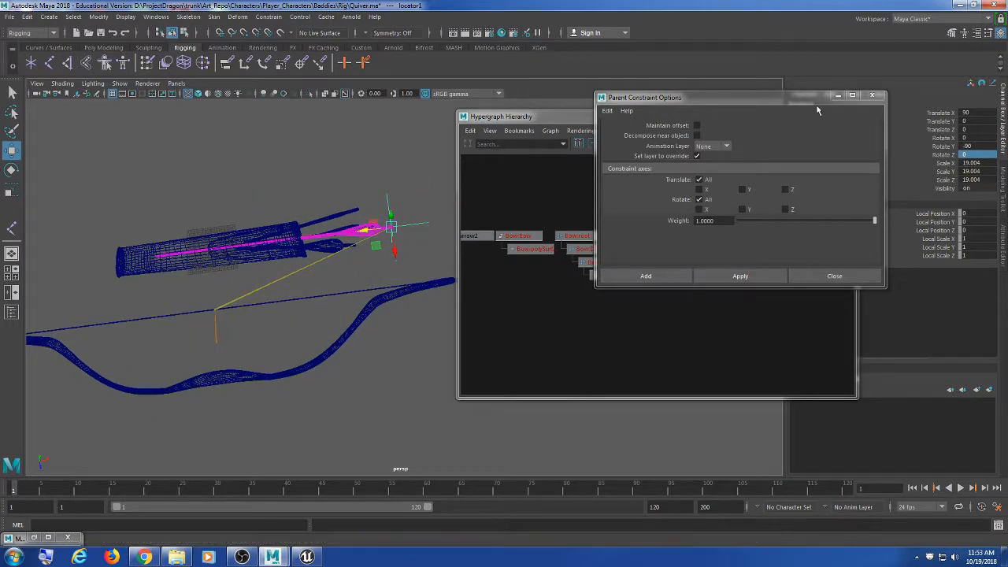
pyautogui.click(879, 97)
pyautogui.moveTo(598, 118); pyautogui.dragTo(668, 127)
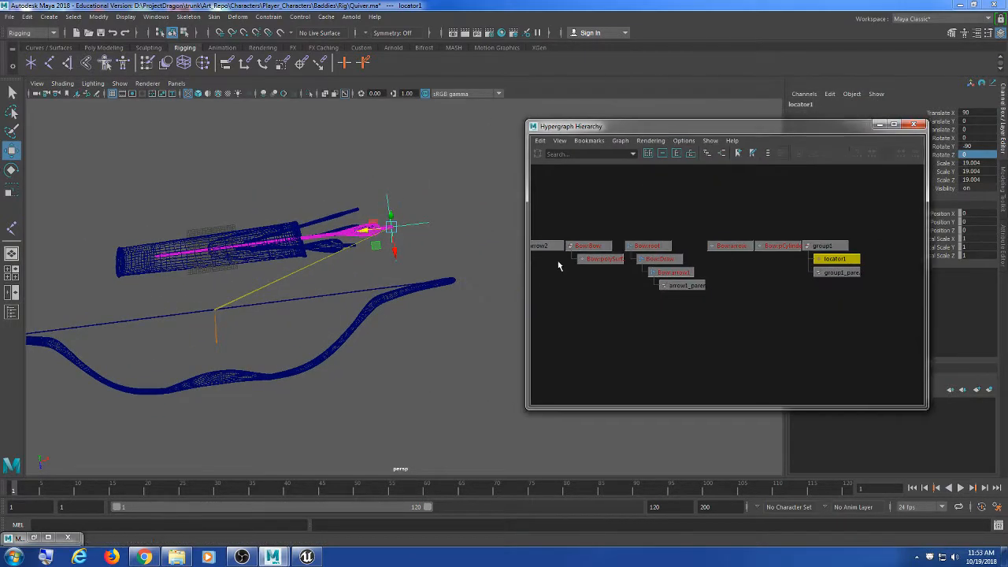
pyautogui.keyDown('alt'); pyautogui.moveTo(454, 302); pyautogui.dragTo(495, 279, button='middle'); pyautogui.keyUp('alt')
pyautogui.keyDown('alt'); pyautogui.moveTo(495, 279); pyautogui.dragTo(434, 265); pyautogui.keyUp('alt')
pyautogui.keyDown('alt'); pyautogui.moveTo(411, 316); pyautogui.dragTo(327, 375, button='middle'); pyautogui.keyUp('alt')
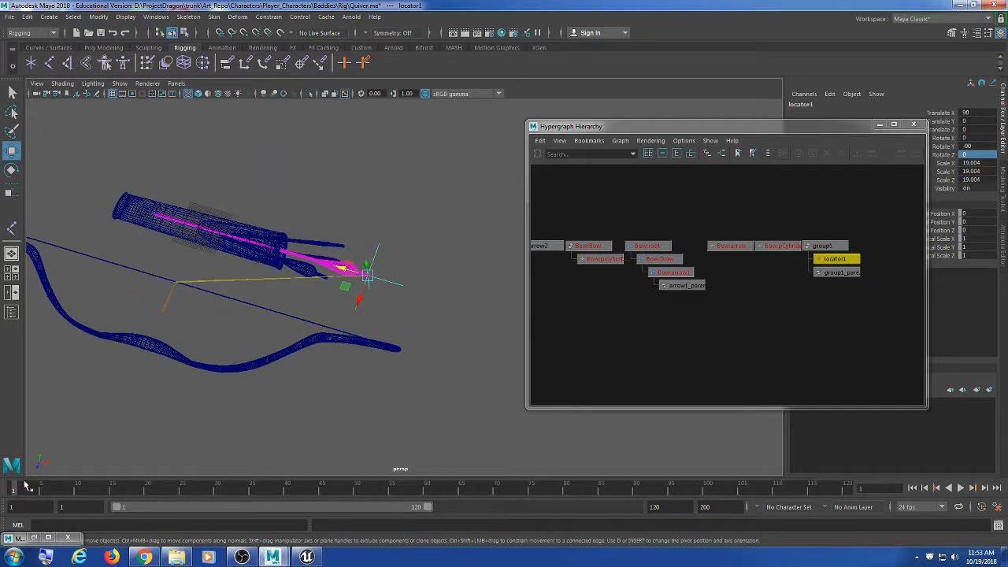
# Step: Set the playback start to frame 0 and move the current time to frame 0
pyautogui.write('0')
pyautogui.press('Return')
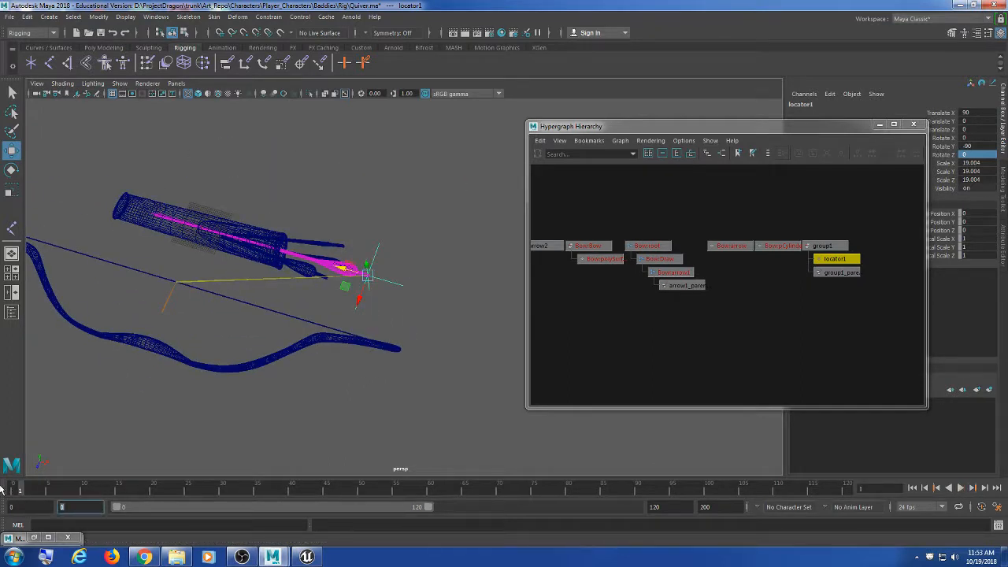
pyautogui.moveTo(29, 489); pyautogui.dragTo(13, 490)
# Step: Reselect locator1 and key its transforms at frame 0
pyautogui.keyDown('alt'); pyautogui.moveTo(304, 343); pyautogui.dragTo(325, 349, button='middle'); pyautogui.keyUp('alt')
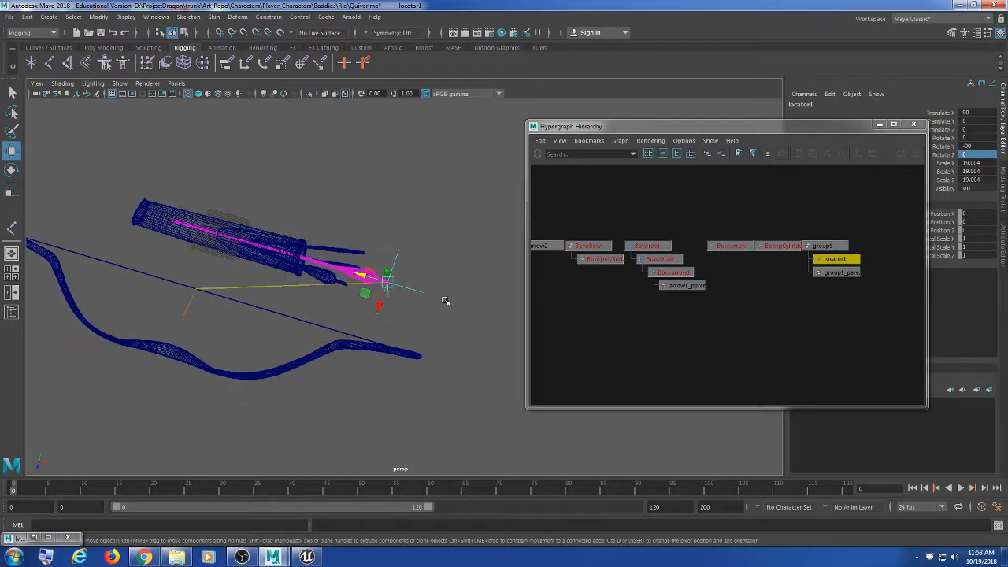
pyautogui.click(438, 294)
pyautogui.moveTo(449, 249); pyautogui.dragTo(415, 316)
pyautogui.keyDown('alt'); pyautogui.moveTo(364, 364); pyautogui.dragTo(447, 318, button='middle'); pyautogui.keyUp('alt')
pyautogui.scroll(5, 389, 344)
pyautogui.keyDown('alt'); pyautogui.moveTo(389, 344); pyautogui.dragTo(313, 359, button='middle'); pyautogui.keyUp('alt')
pyautogui.scroll(-5, 329, 375)
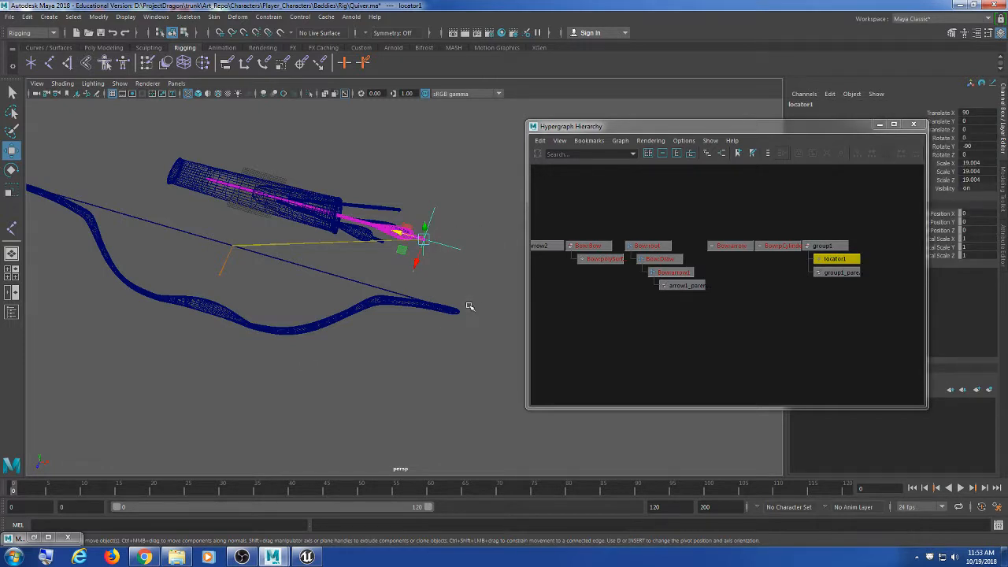
pyautogui.press('s')
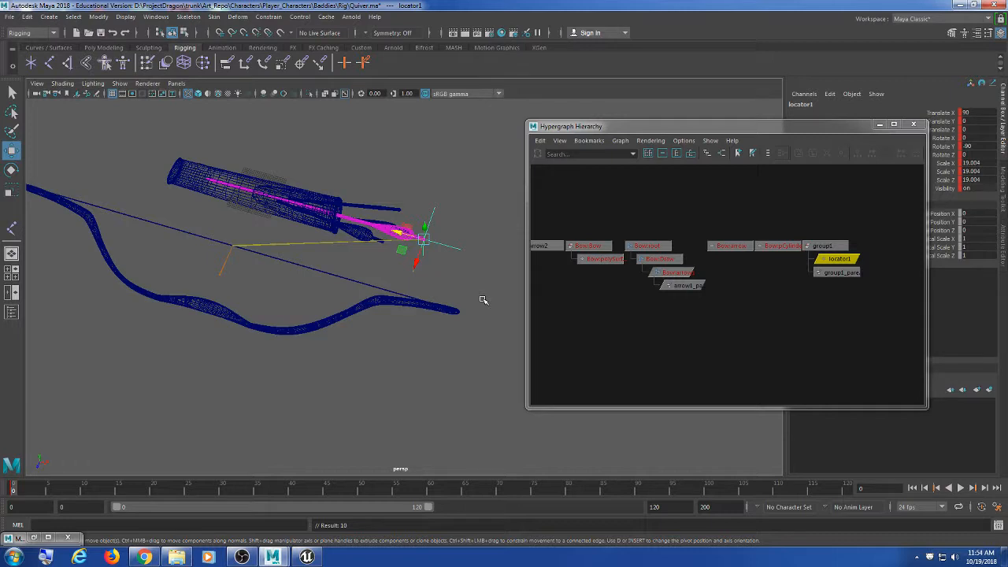
pyautogui.keyDown('alt'); pyautogui.moveTo(484, 300); pyautogui.dragTo(554, 331); pyautogui.keyUp('alt')
pyautogui.scroll(-3, 598, 327)
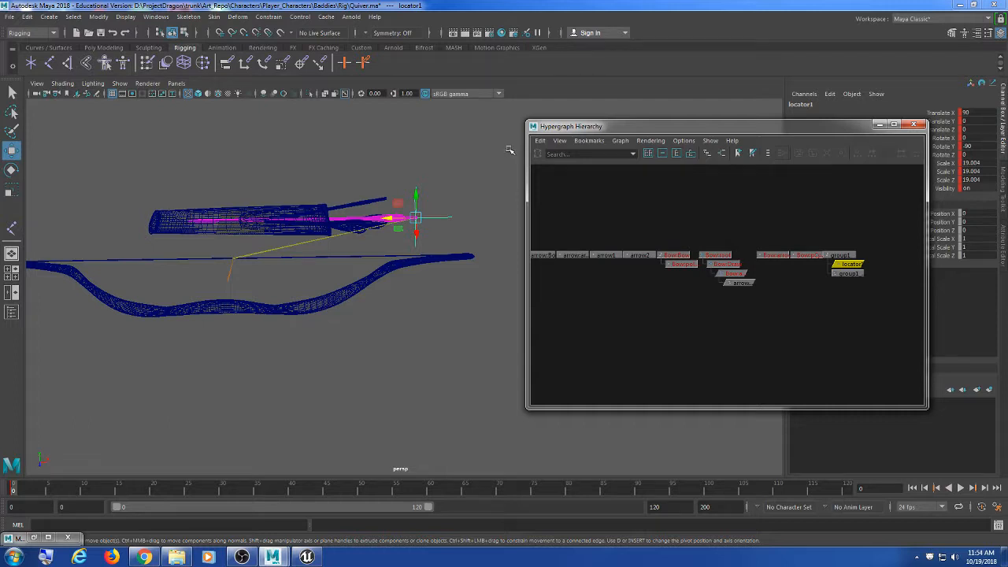
# Step: Unload the BowRN Bow.ma reference in the Reference Editor and close it
pyautogui.click(10, 17)
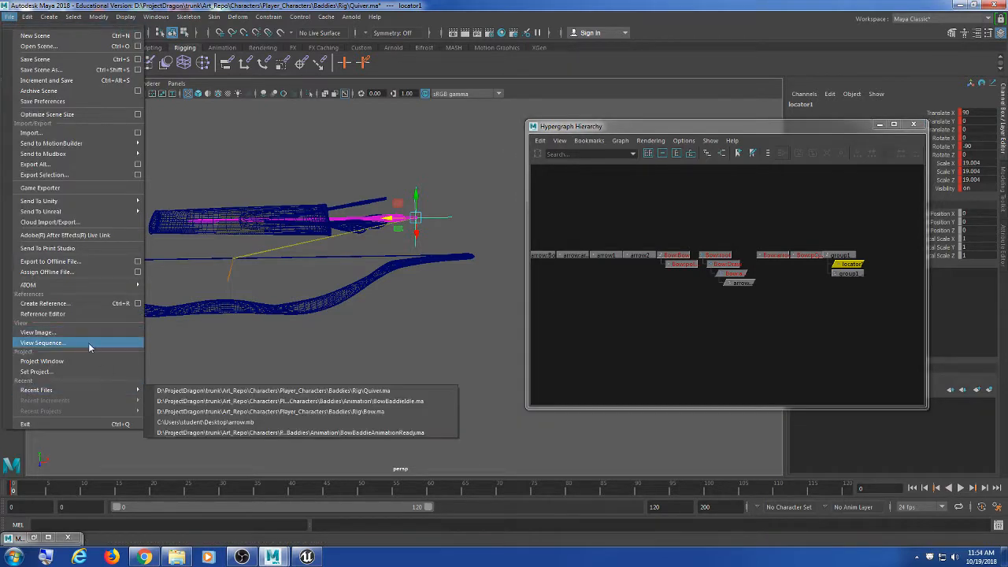
pyautogui.click(79, 317)
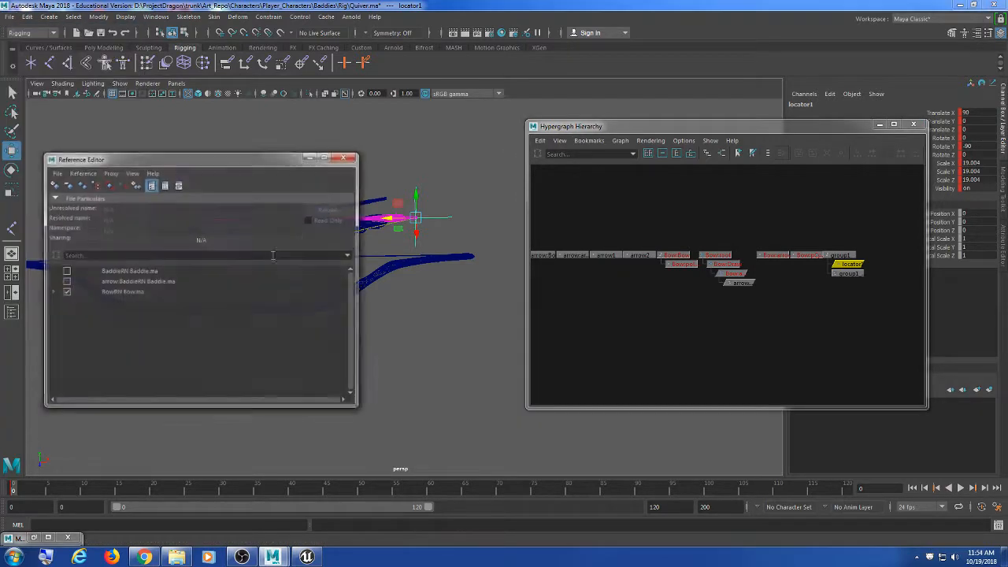
pyautogui.moveTo(233, 156); pyautogui.dragTo(664, 133)
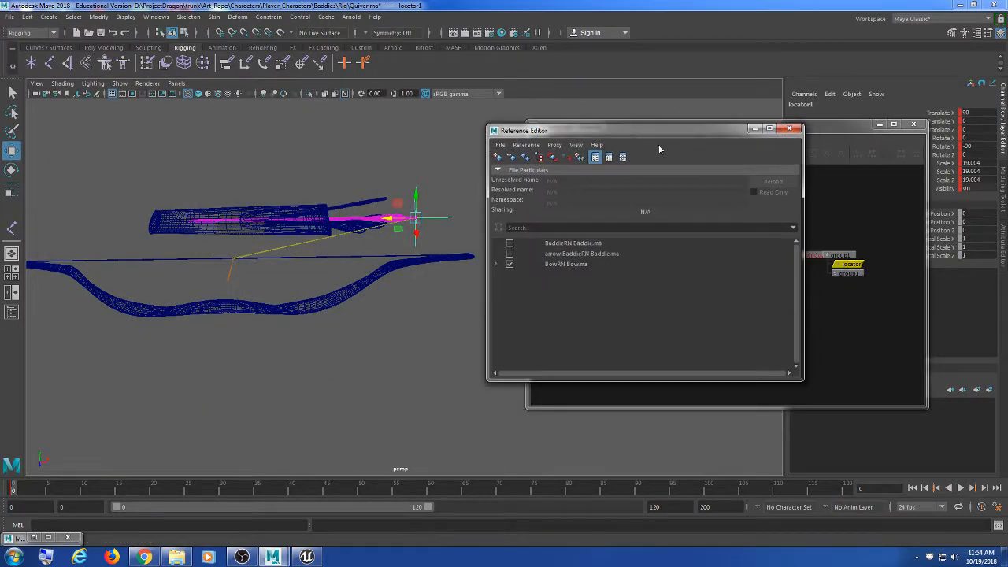
pyautogui.click(510, 264)
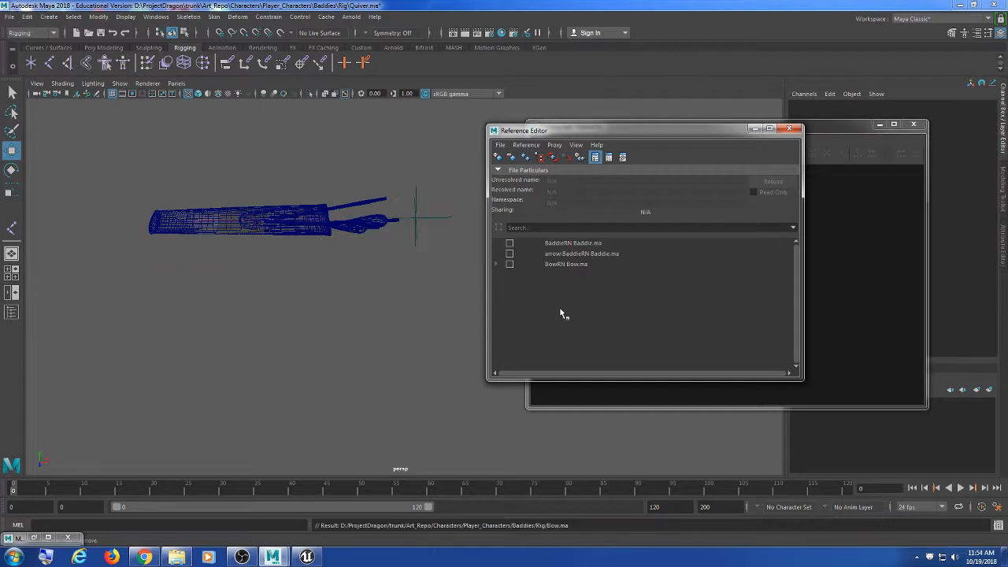
pyautogui.moveTo(696, 138); pyautogui.dragTo(659, 157)
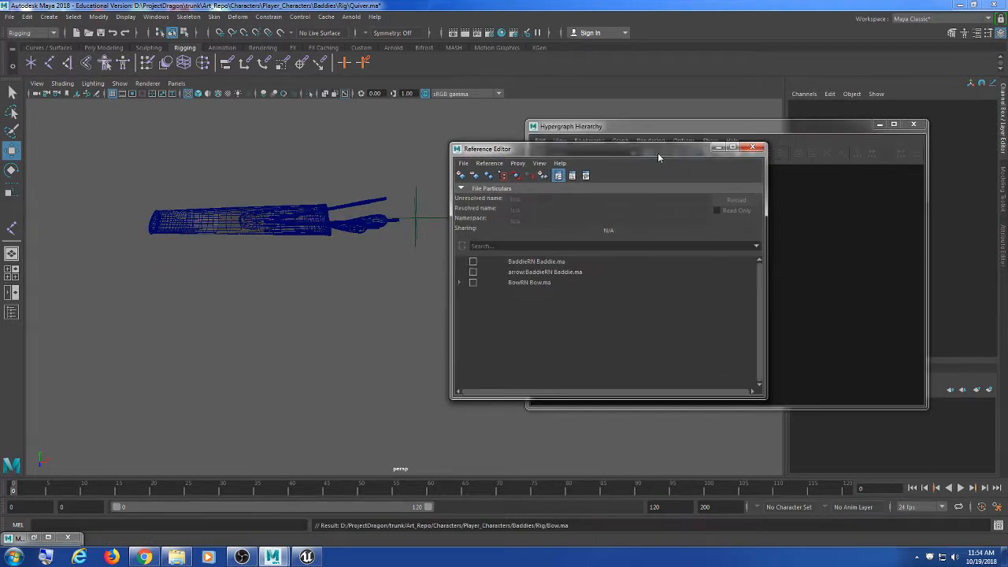
pyautogui.click(754, 148)
# Step: Save the Quiver.ma scene
pyautogui.keyDown('alt'); pyautogui.moveTo(423, 256); pyautogui.dragTo(417, 323, button='middle'); pyautogui.keyUp('alt')
pyautogui.keyDown('alt'); pyautogui.moveTo(416, 322); pyautogui.dragTo(381, 359); pyautogui.keyUp('alt')
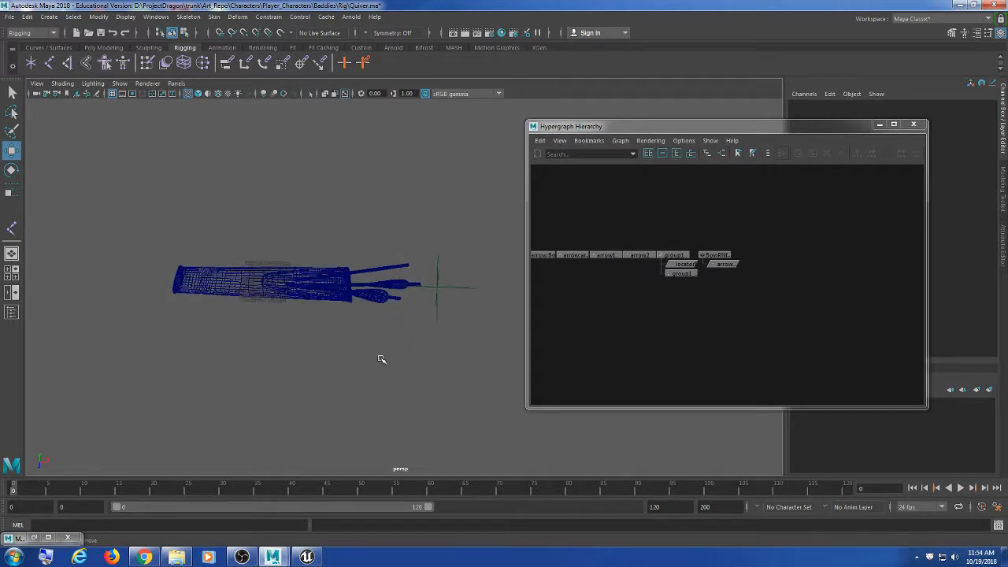
pyautogui.scroll(3, 383, 362)
pyautogui.keyDown('alt'); pyautogui.moveTo(383, 365); pyautogui.dragTo(365, 339, button='middle'); pyautogui.keyUp('alt')
pyautogui.scroll(-2, 401, 340)
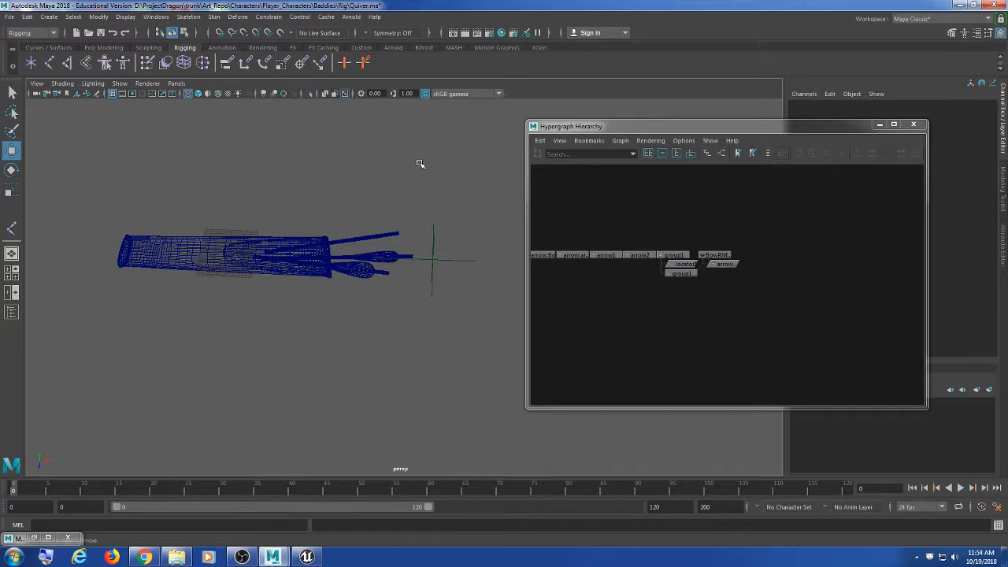
pyautogui.hotkey('ctrl', 's')
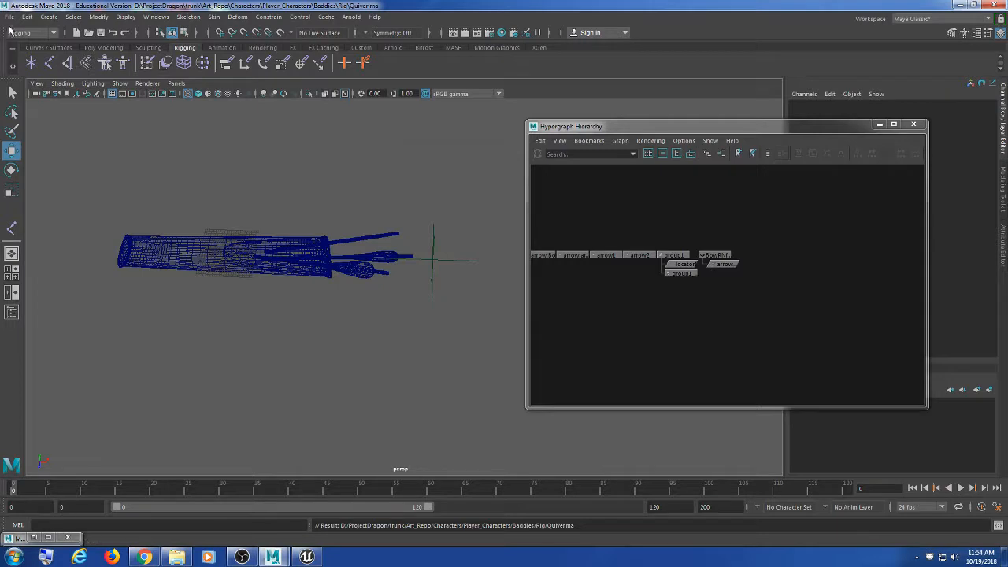
pyautogui.click(9, 17)
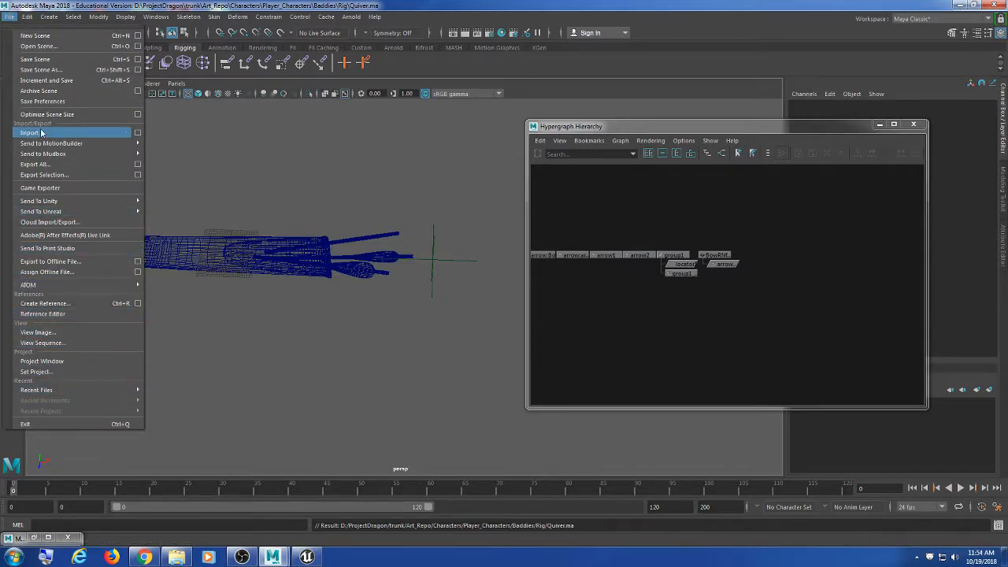
# Step: Open the recent BowBaddieIdle scene and orbit around the character
pyautogui.moveTo(112, 390)
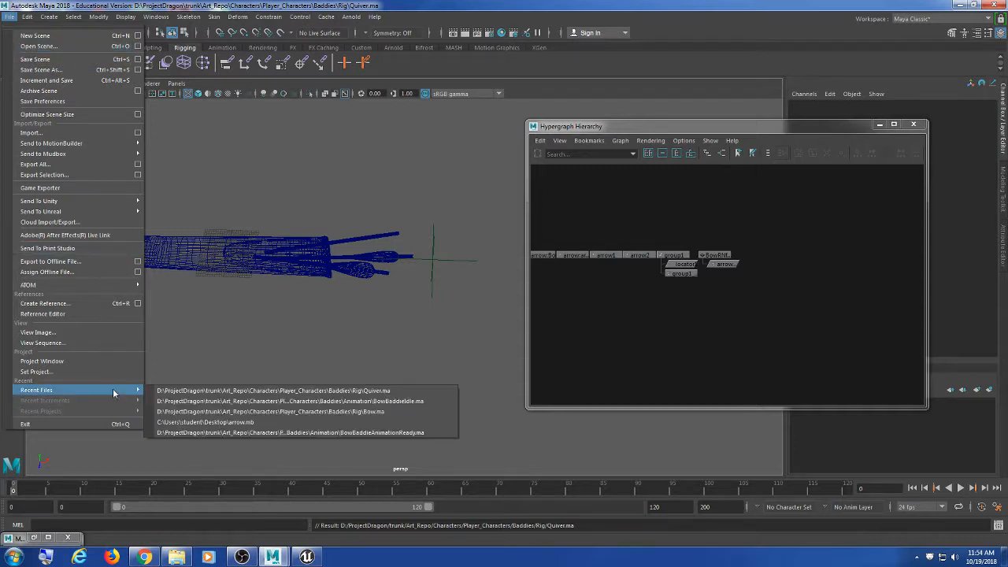
pyautogui.click(253, 392)
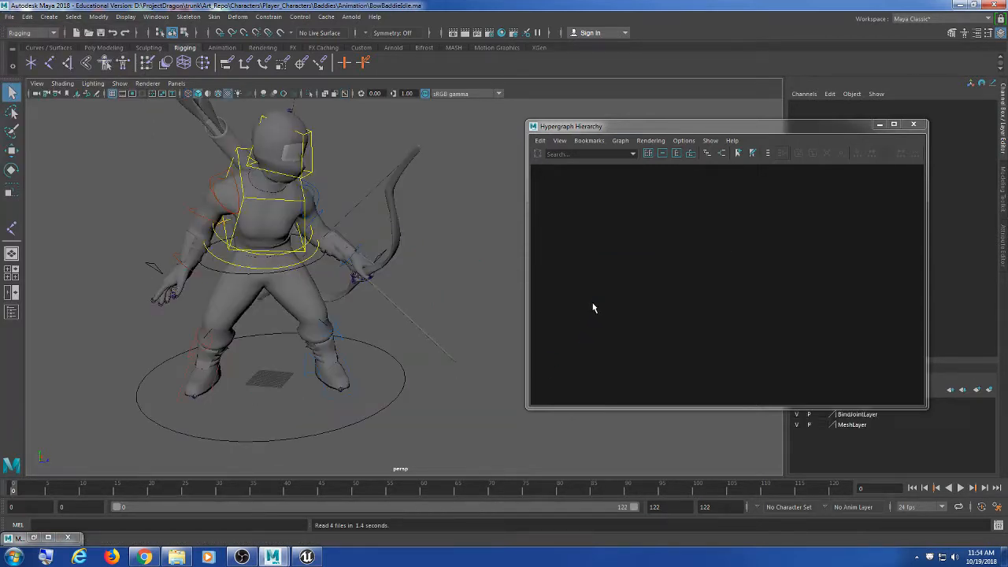
pyautogui.keyDown('alt'); pyautogui.moveTo(434, 317); pyautogui.dragTo(360, 357); pyautogui.keyUp('alt')
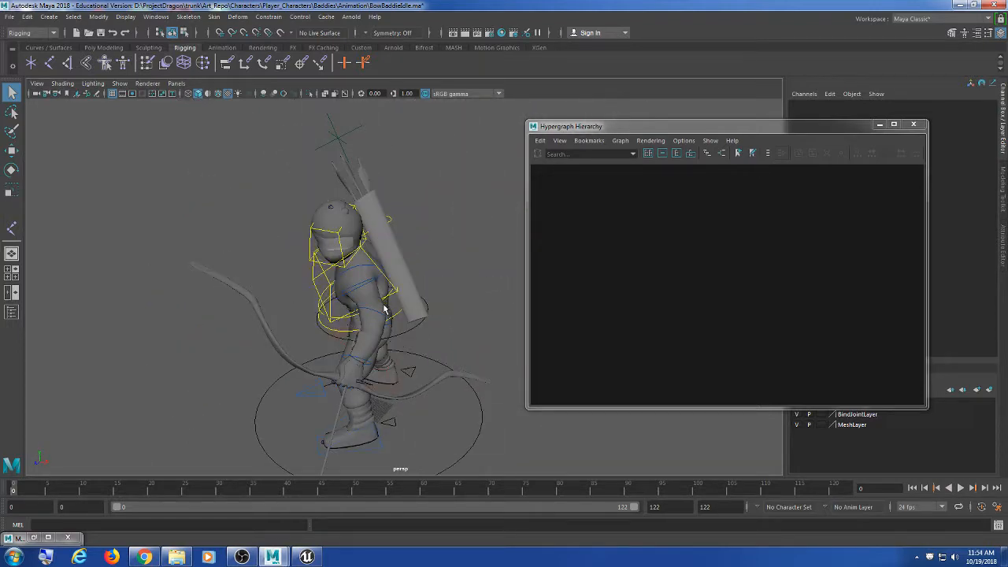
pyautogui.keyDown('alt'); pyautogui.moveTo(385, 309); pyautogui.dragTo(398, 286); pyautogui.keyUp('alt')
pyautogui.keyDown('alt'); pyautogui.moveTo(398, 287); pyautogui.dragTo(378, 314, button='right'); pyautogui.keyUp('alt')
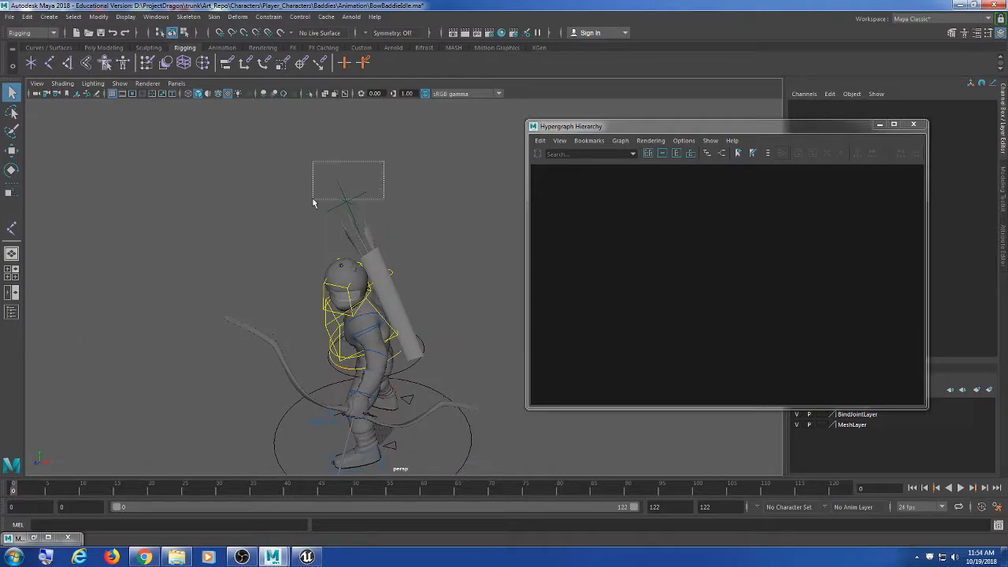
# Step: Select the quiver locator and switch the viewport to wireframe, zooming onto the bow hand
pyautogui.moveTo(313, 200); pyautogui.dragTo(311, 206)
pyautogui.keyDown('alt'); pyautogui.moveTo(312, 228); pyautogui.dragTo(371, 321); pyautogui.keyUp('alt')
pyautogui.keyDown('alt'); pyautogui.moveTo(379, 369); pyautogui.dragTo(340, 288, button='middle'); pyautogui.keyUp('alt')
pyautogui.keyDown('alt'); pyautogui.moveTo(339, 288); pyautogui.dragTo(254, 324, button='right'); pyautogui.keyUp('alt')
pyautogui.keyDown('alt'); pyautogui.moveTo(255, 323); pyautogui.dragTo(350, 301, button='middle'); pyautogui.keyUp('alt')
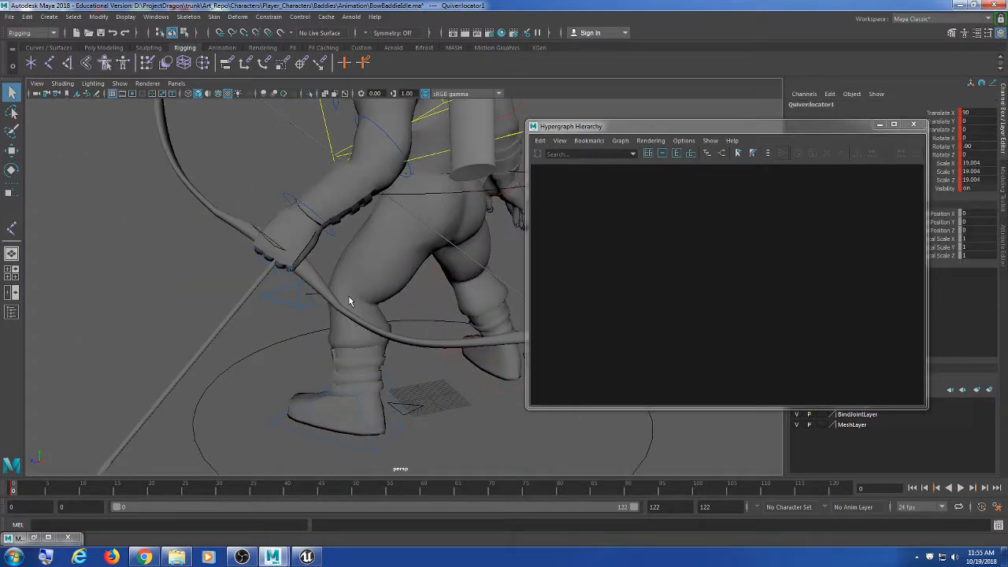
pyautogui.press('4')
pyautogui.moveTo(349, 301)
pyautogui.keyDown('alt'); pyautogui.mouseDown()
pyautogui.moveTo(405, 276)
pyautogui.moveTo(425, 287)
pyautogui.mouseUp(); pyautogui.keyUp('alt')
pyautogui.keyDown('alt'); pyautogui.moveTo(347, 315); pyautogui.dragTo(397, 307, button='right'); pyautogui.keyUp('alt')
pyautogui.keyDown('alt'); pyautogui.moveTo(398, 307); pyautogui.dragTo(320, 310, button='middle'); pyautogui.keyUp('alt')
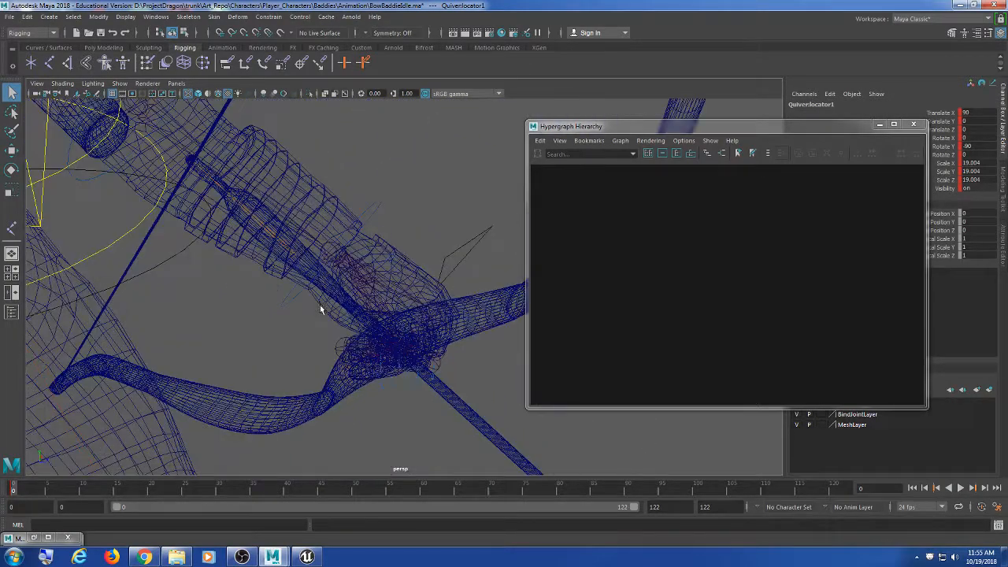
pyautogui.keyDown('alt'); pyautogui.moveTo(321, 309); pyautogui.dragTo(319, 306); pyautogui.keyUp('alt')
# Step: Select the Bow:root and Bow:Draw joints, framing each in the Hypergraph Hierarchy
pyautogui.click(628, 226)
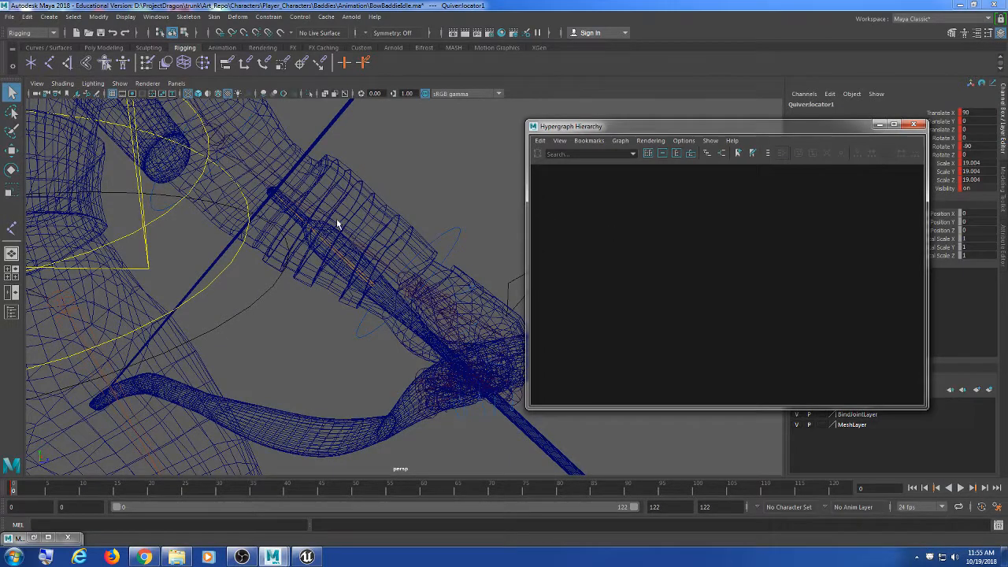
pyautogui.click(286, 211)
pyautogui.press('f')
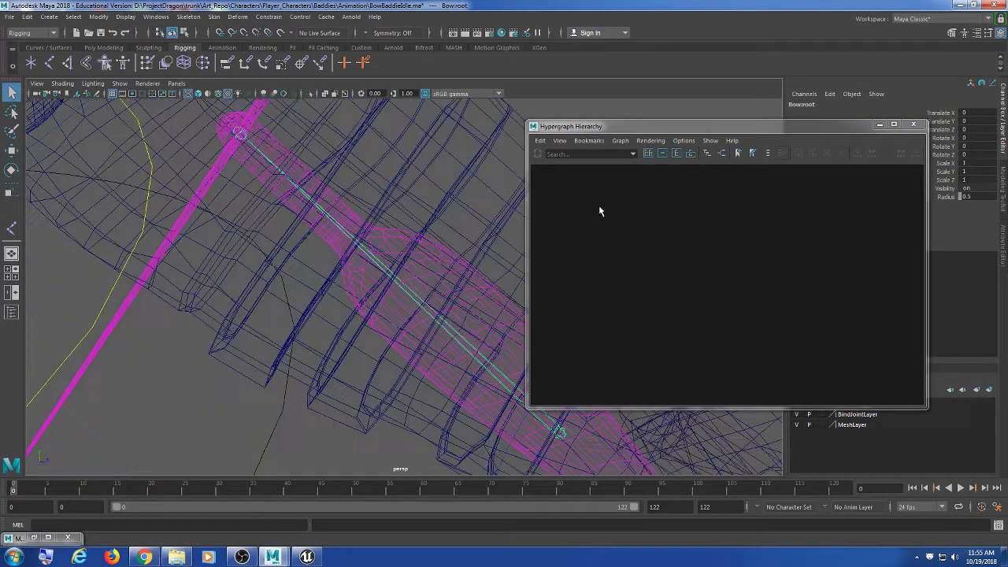
pyautogui.click(242, 140)
pyautogui.press('f')
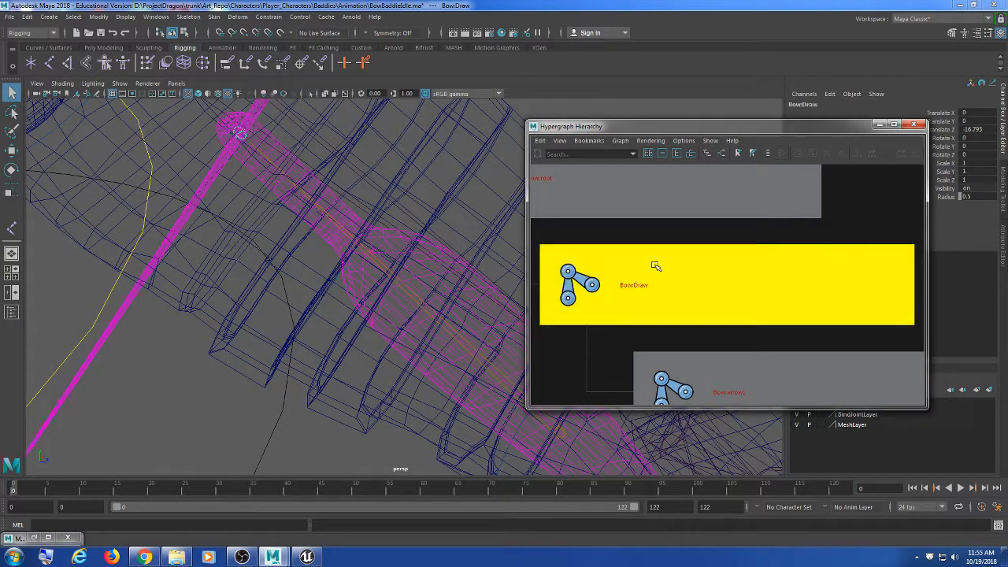
pyautogui.scroll(-3, 664, 281)
pyautogui.scroll(-8, 666, 256)
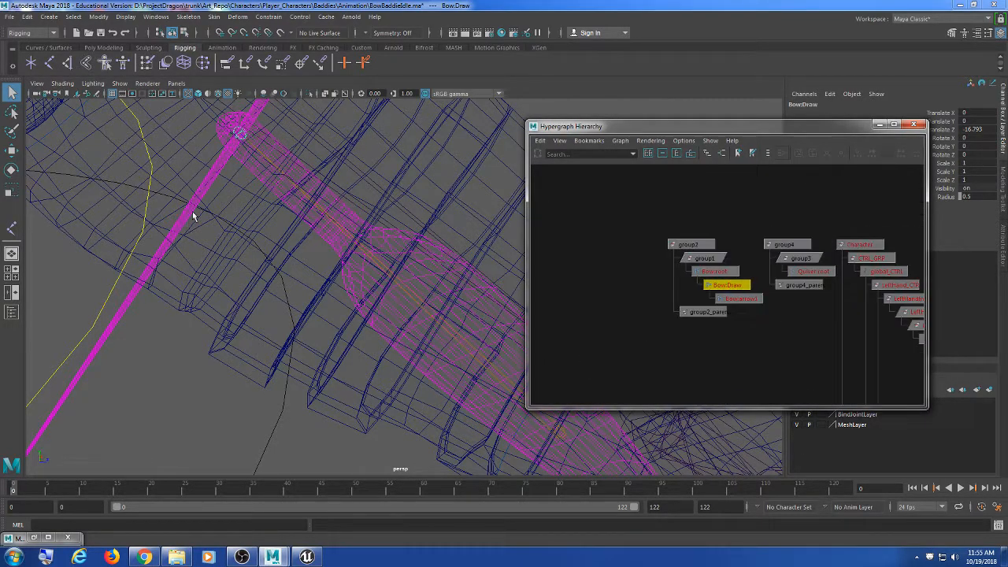
pyautogui.scroll(-8, 229, 218)
# Step: Reselect the quiver locator as the constraint target and pan both views
pyautogui.keyDown('alt'); pyautogui.moveTo(230, 217); pyautogui.dragTo(240, 272); pyautogui.keyUp('alt')
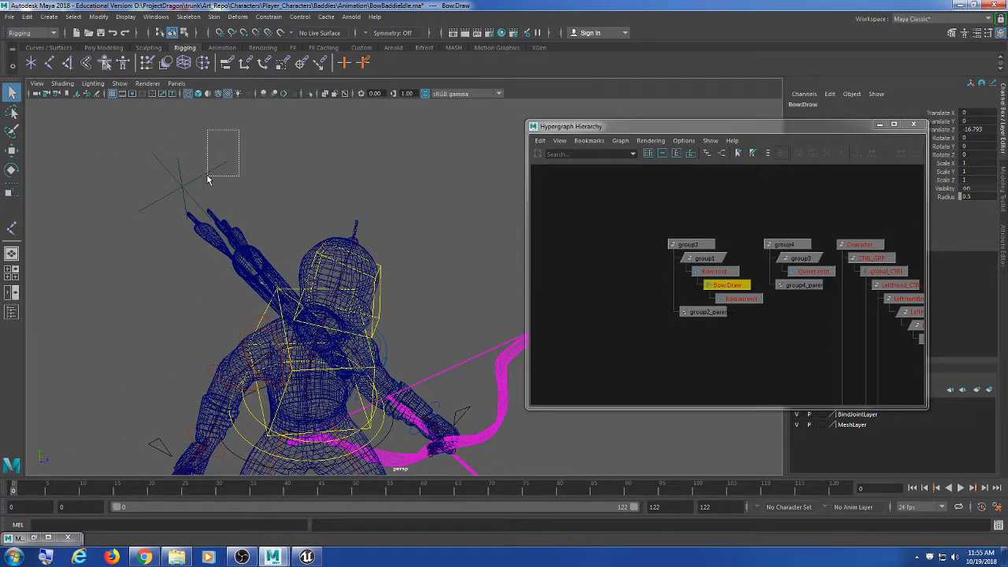
pyautogui.moveTo(207, 175); pyautogui.dragTo(207, 176)
pyautogui.keyDown('alt'); pyautogui.moveTo(454, 370); pyautogui.dragTo(423, 296, button='middle'); pyautogui.keyUp('alt')
pyautogui.keyDown('alt'); pyautogui.moveTo(681, 340); pyautogui.dragTo(646, 313, button='middle'); pyautogui.keyUp('alt')
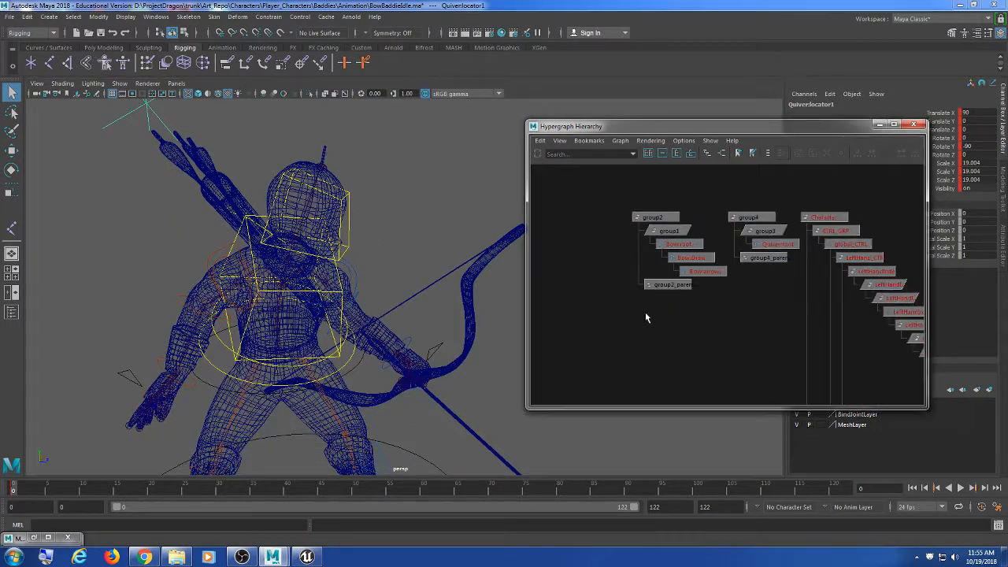
# Step: Add Bow:arrow1 to the selection and apply a Parent constraint with Maintain offset off
pyautogui.click(705, 273)
pyautogui.click(350, 17)
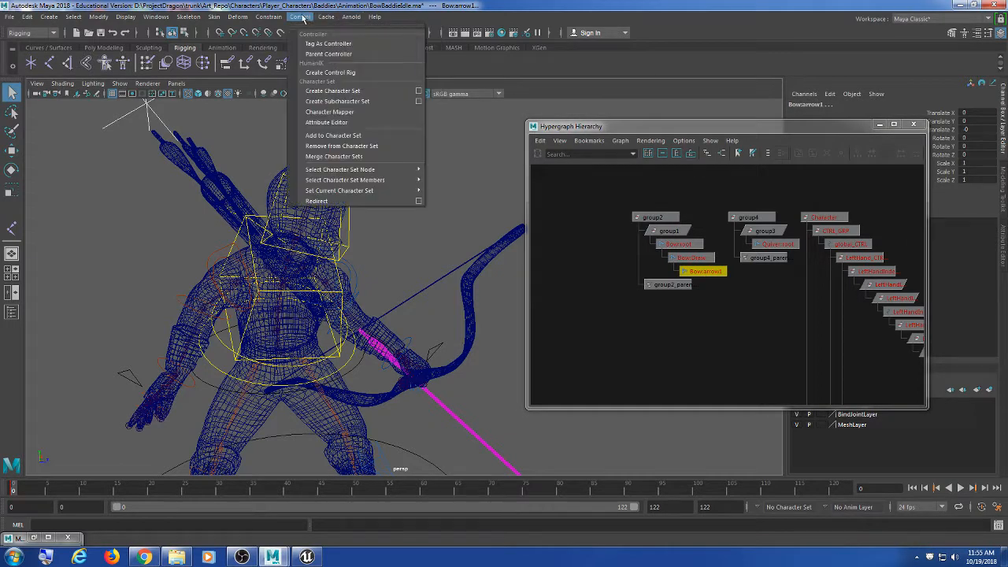
pyautogui.moveTo(269, 16)
pyautogui.click(368, 44)
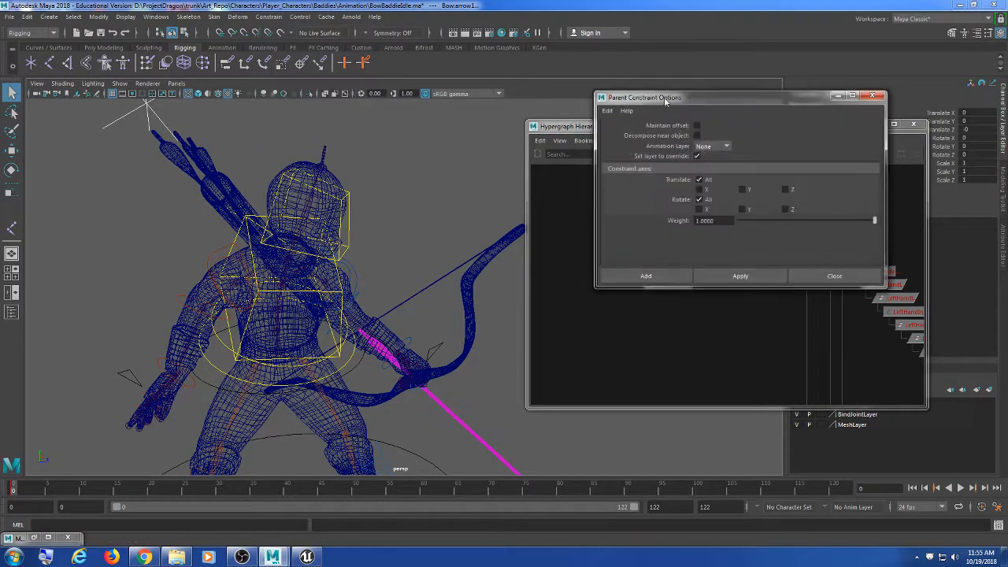
pyautogui.moveTo(653, 119); pyautogui.dragTo(599, 57)
pyautogui.click(700, 240)
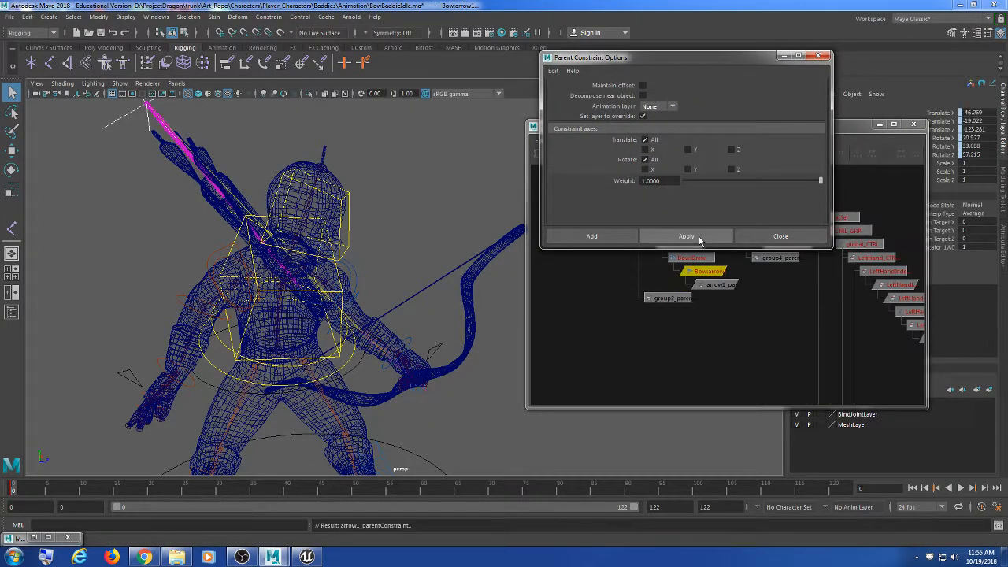
# Step: Orbit around the character to inspect the arrow at the quiver, then clear the selection
pyautogui.keyDown('alt'); pyautogui.moveTo(189, 236); pyautogui.dragTo(419, 234); pyautogui.keyUp('alt')
pyautogui.moveTo(749, 54); pyautogui.dragTo(535, 56)
pyautogui.moveTo(735, 131); pyautogui.dragTo(774, 137)
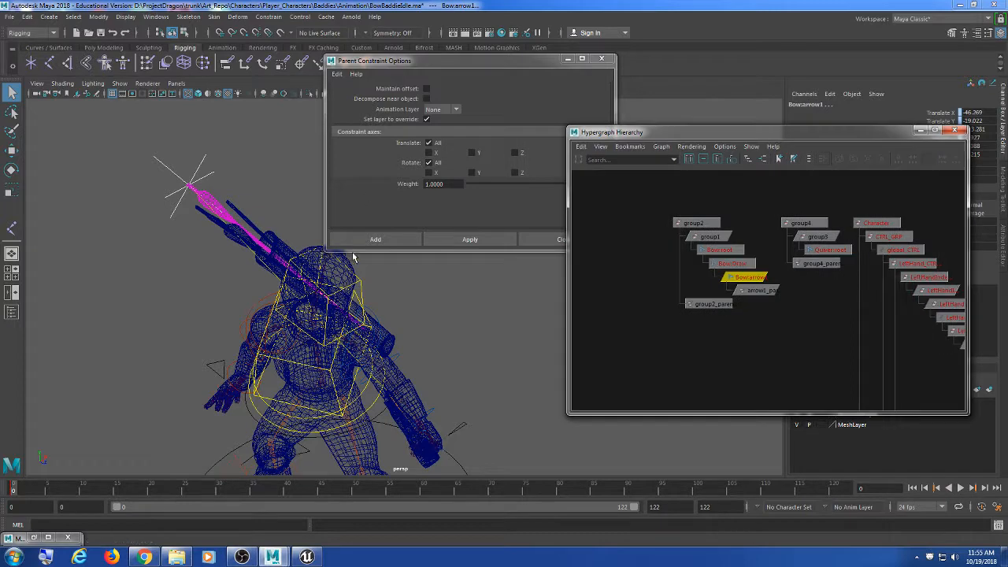
pyautogui.keyDown('alt'); pyautogui.moveTo(354, 257); pyautogui.dragTo(254, 264); pyautogui.keyUp('alt')
pyautogui.keyDown('alt'); pyautogui.moveTo(306, 310); pyautogui.dragTo(271, 273, button='middle'); pyautogui.keyUp('alt')
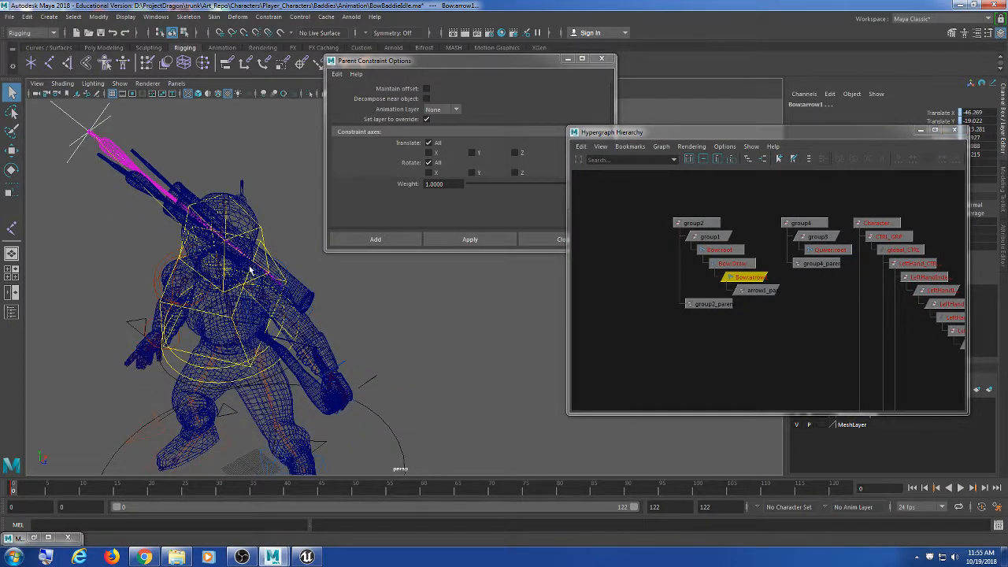
pyautogui.keyDown('alt'); pyautogui.moveTo(249, 271); pyautogui.dragTo(267, 270); pyautogui.keyUp('alt')
pyautogui.click(865, 296)
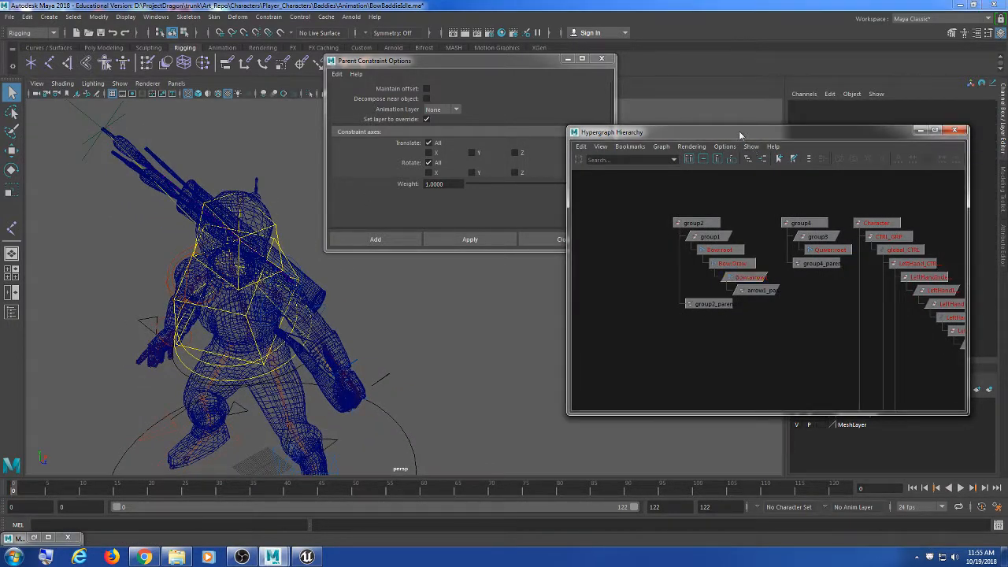
pyautogui.moveTo(739, 137); pyautogui.dragTo(729, 148)
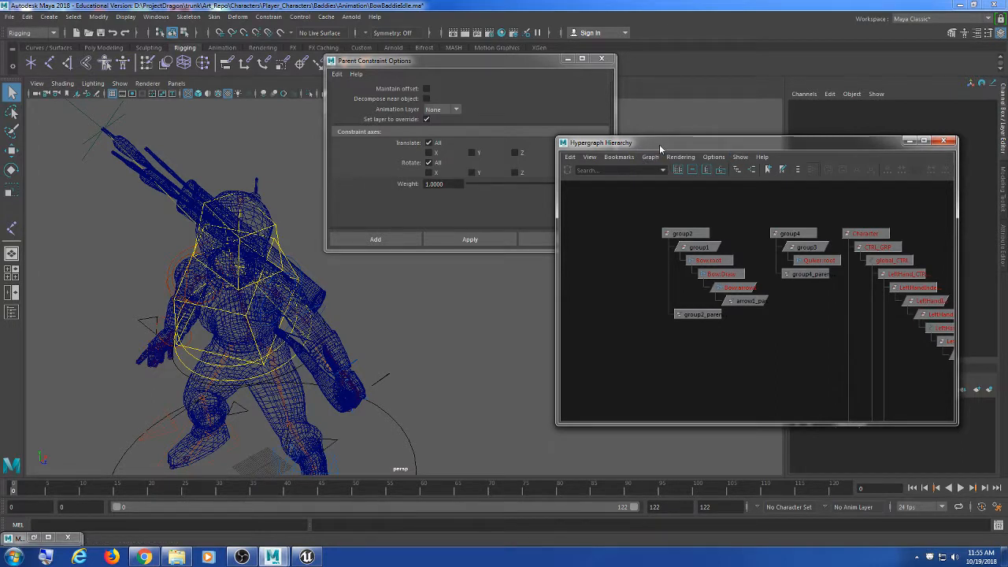
pyautogui.moveTo(650, 143); pyautogui.dragTo(636, 149)
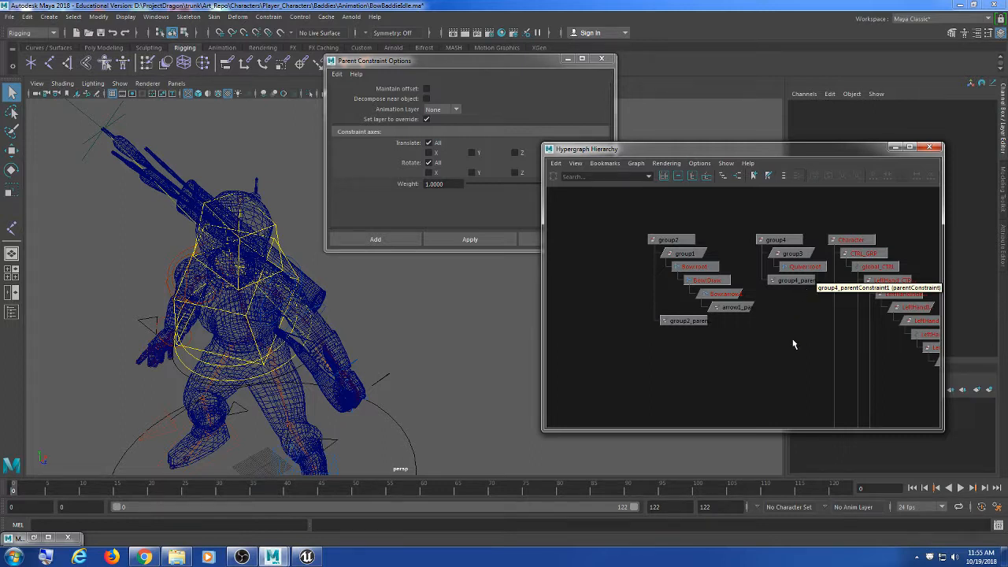
pyautogui.keyDown('alt'); pyautogui.moveTo(794, 344); pyautogui.dragTo(747, 341, button='middle'); pyautogui.keyUp('alt')
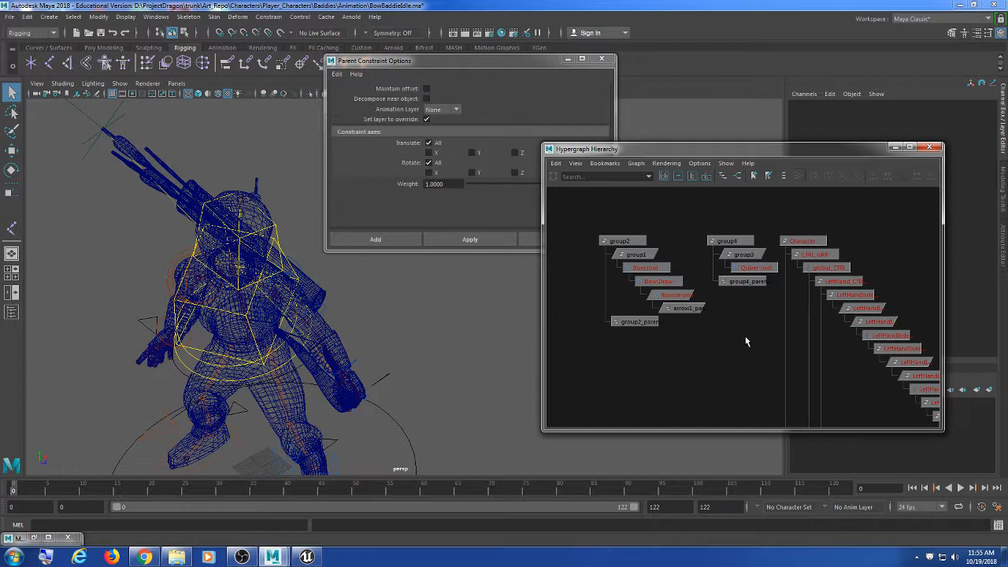
pyautogui.scroll(-2, 747, 331)
pyautogui.scroll(5, 737, 349)
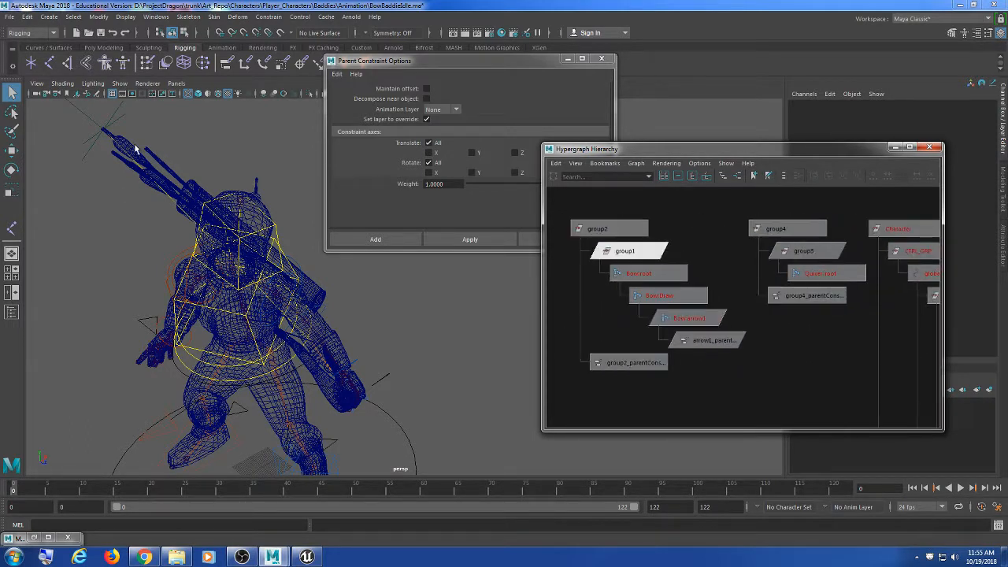
pyautogui.click(123, 113)
pyautogui.scroll(-2, 790, 378)
pyautogui.scroll(-8, 791, 384)
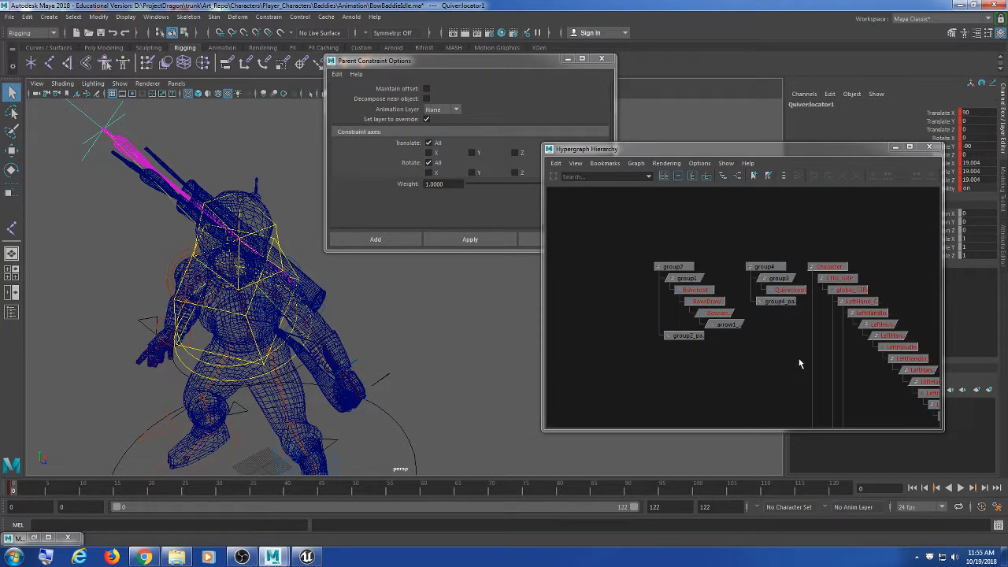
pyautogui.scroll(8, 713, 335)
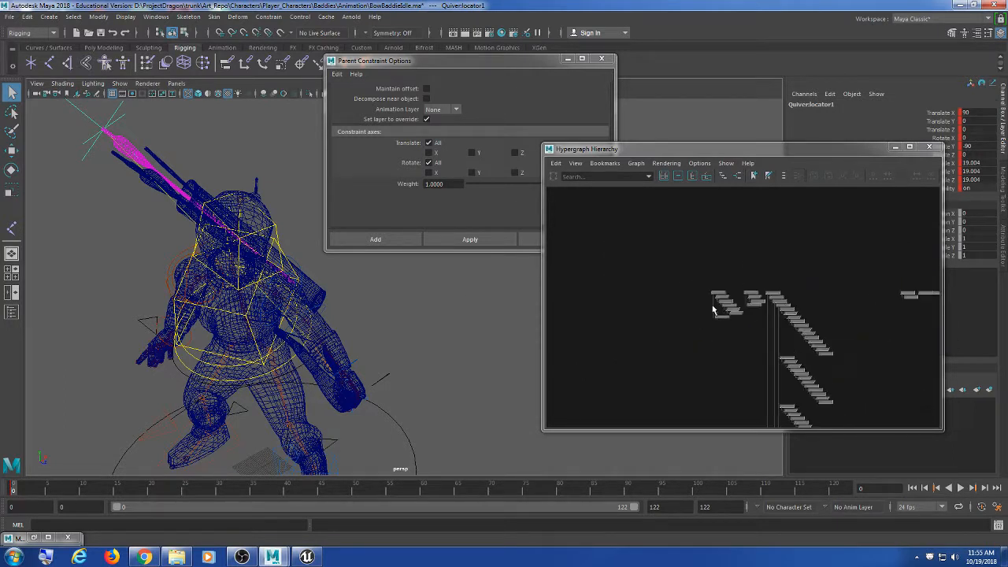
pyautogui.click(707, 340)
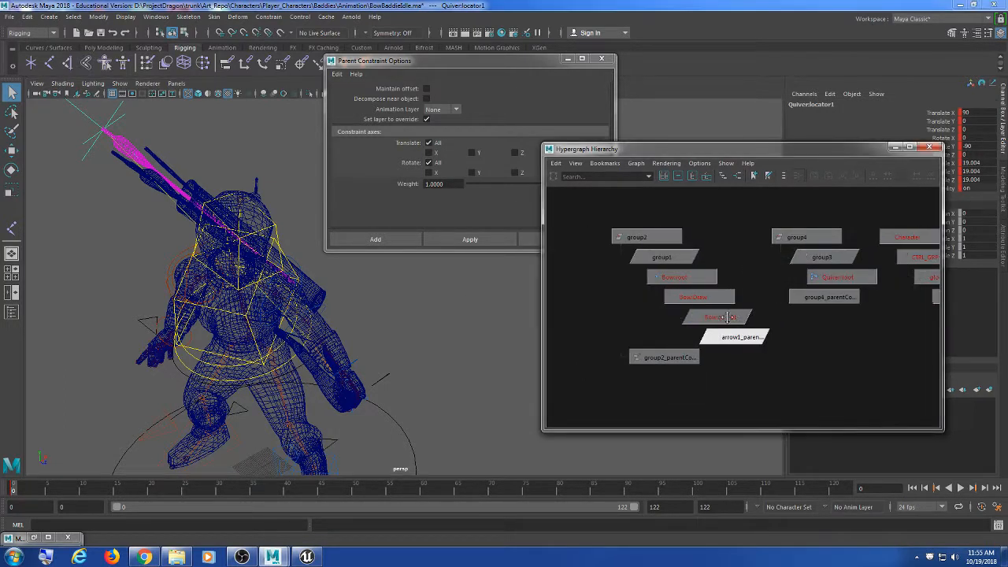
pyautogui.click(740, 321)
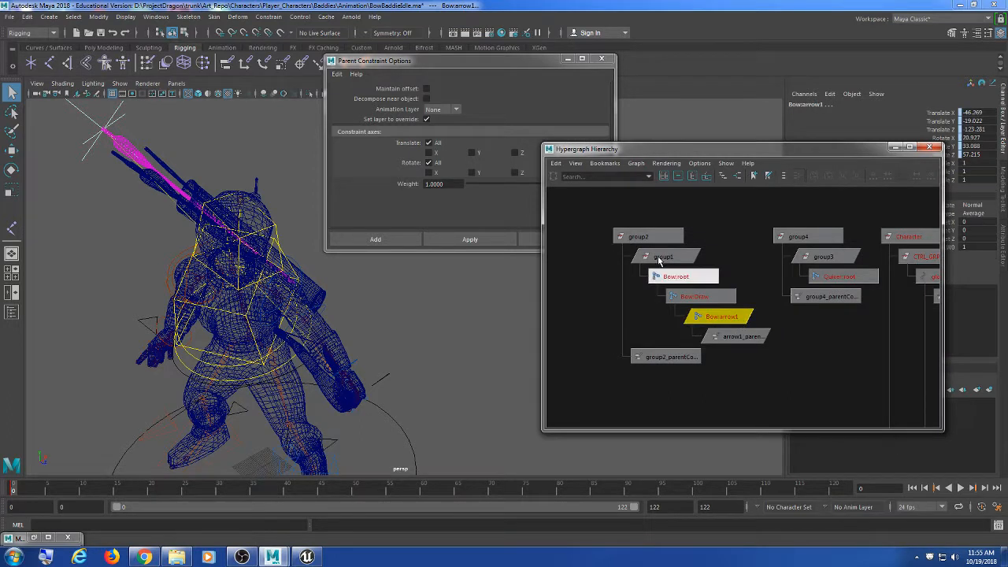
pyautogui.moveTo(443, 63); pyautogui.dragTo(450, 56)
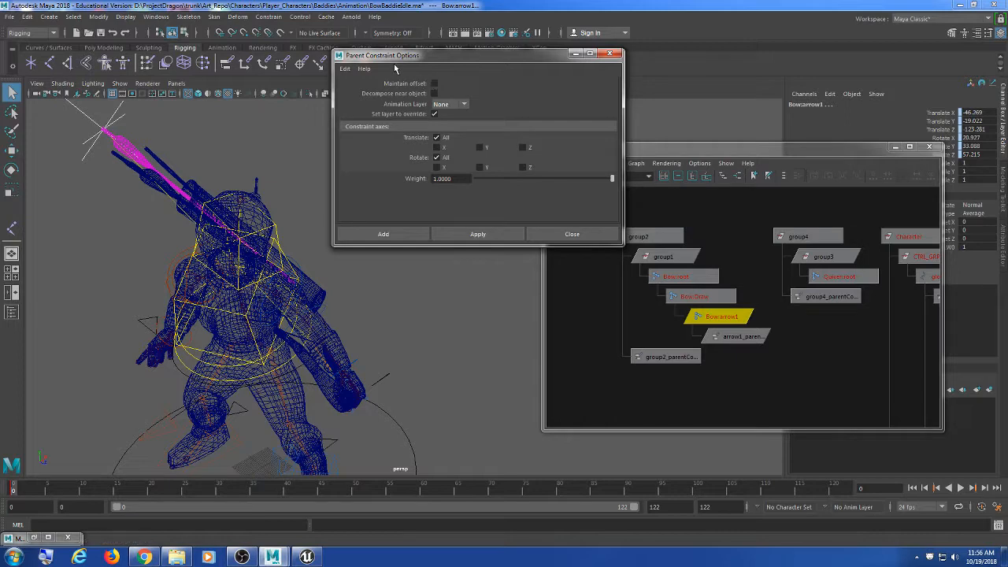
# Step: Reselect Bow:arrow1 in the hierarchy and bring Parent Constraint Options in front of it
pyautogui.scroll(-3, 172, 211)
pyautogui.keyDown('alt'); pyautogui.moveTo(172, 211); pyautogui.dragTo(186, 220); pyautogui.keyUp('alt')
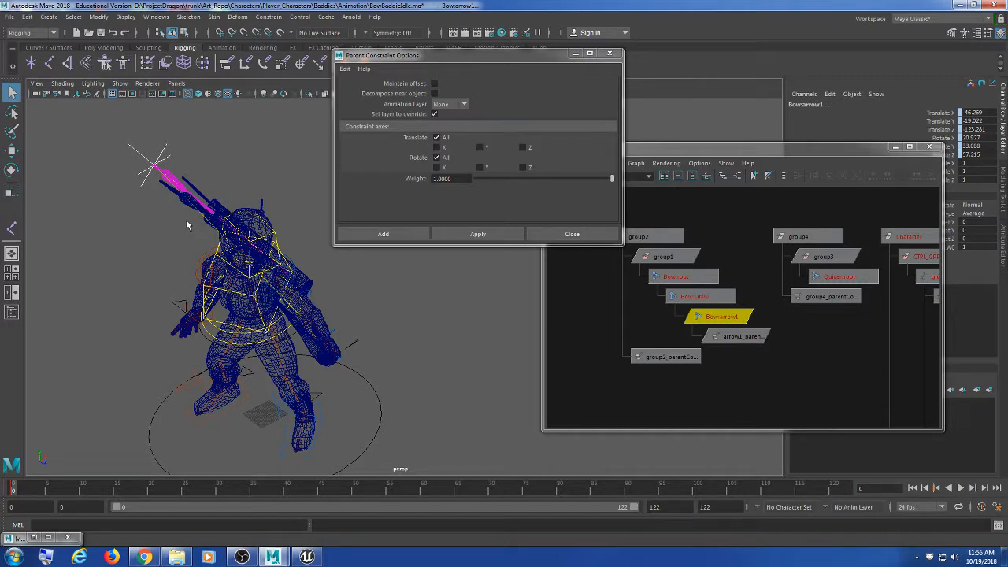
pyautogui.moveTo(238, 256)
pyautogui.keyDown('alt'); pyautogui.mouseDown(button='middle')
pyautogui.moveTo(232, 240)
pyautogui.moveTo(223, 250)
pyautogui.mouseUp(button='middle'); pyautogui.keyUp('alt')
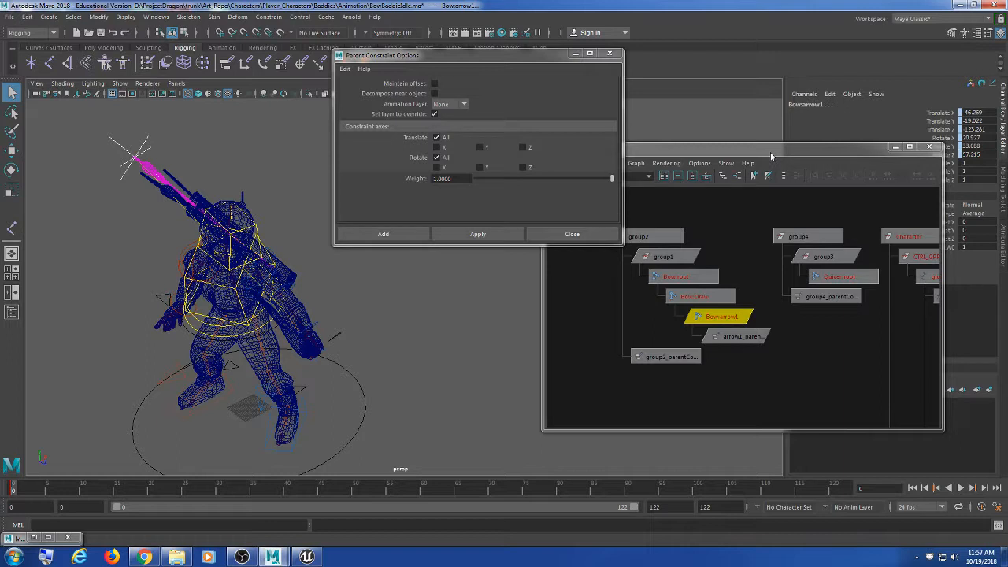
pyautogui.click(100, 163)
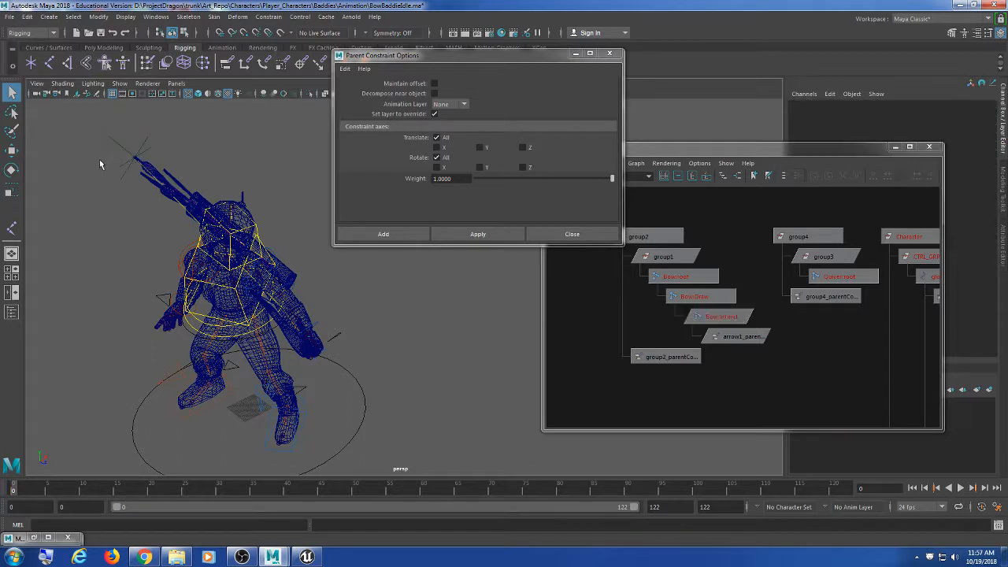
pyautogui.click(118, 140)
pyautogui.click(718, 316)
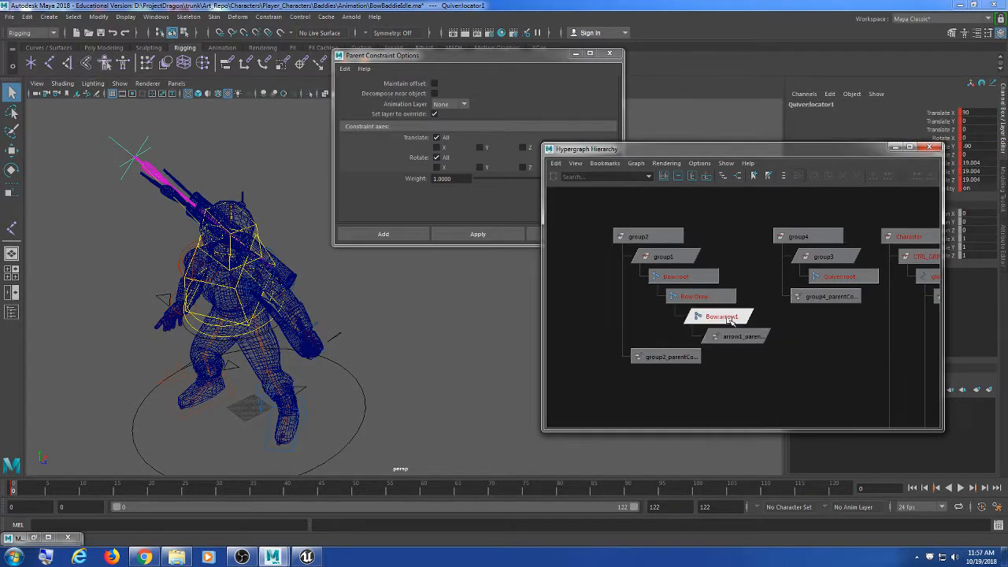
pyautogui.click(508, 57)
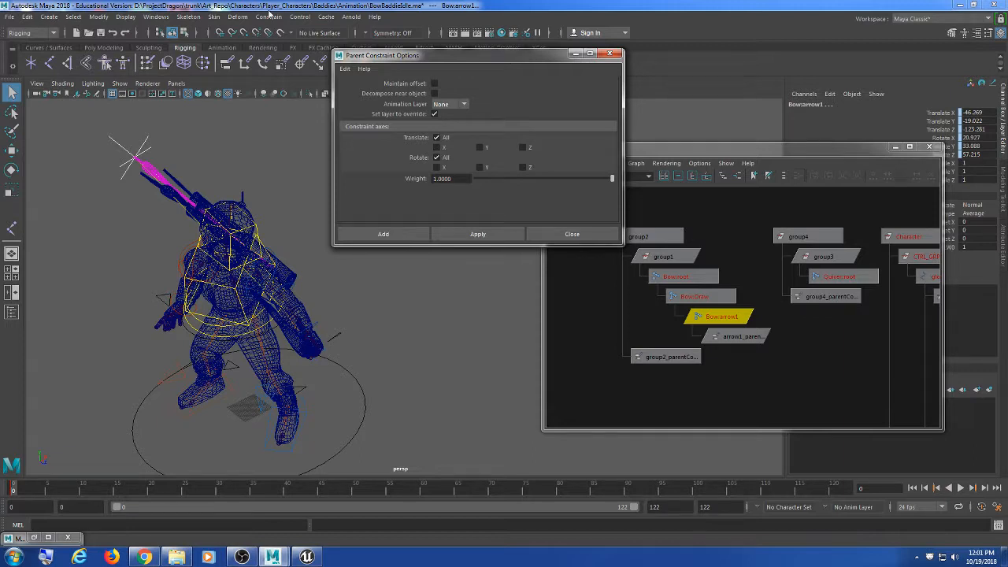
# Step: Deselect the arrow, undo that selection change, and switch to the Rig folder in Explorer
pyautogui.keyDown('alt'); pyautogui.moveTo(421, 320); pyautogui.dragTo(385, 310, button='middle'); pyautogui.keyUp('alt')
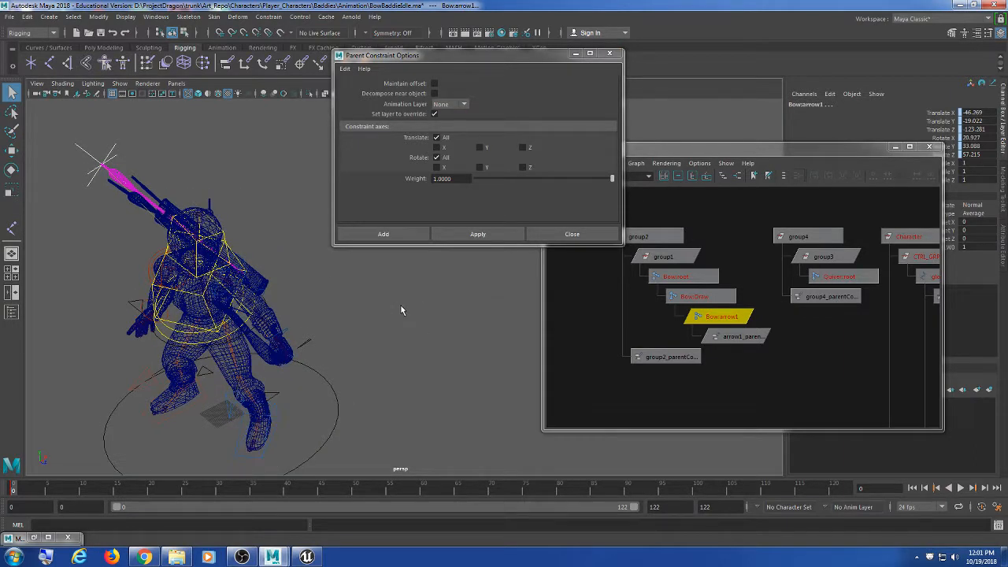
pyautogui.click(401, 310)
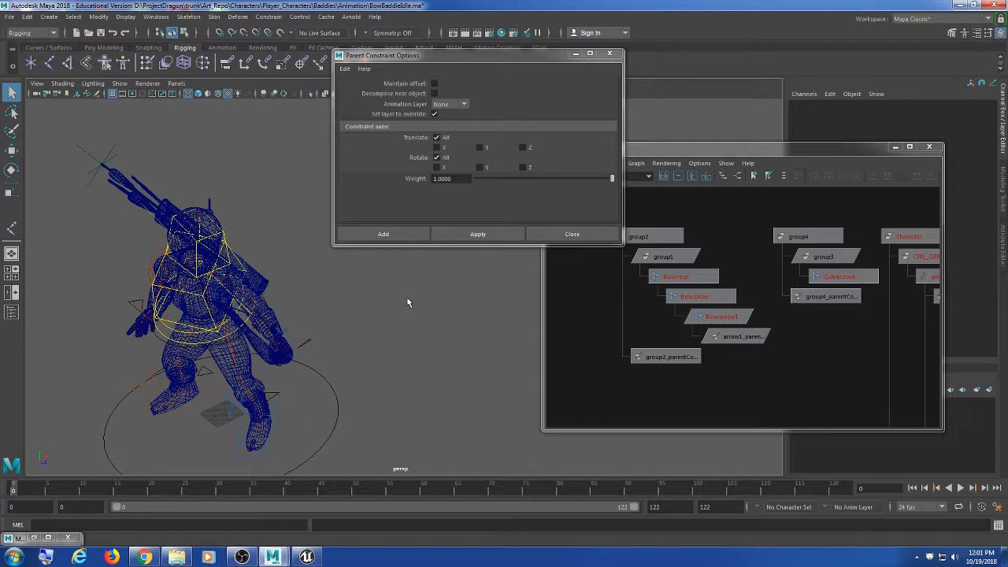
pyautogui.hotkey('ctrl', 'z')
pyautogui.hotkey('ctrl', 'z')
pyautogui.hotkey('ctrl', 'z')
pyautogui.hotkey('ctrl', 'z')
pyautogui.hotkey('ctrl', 'z')
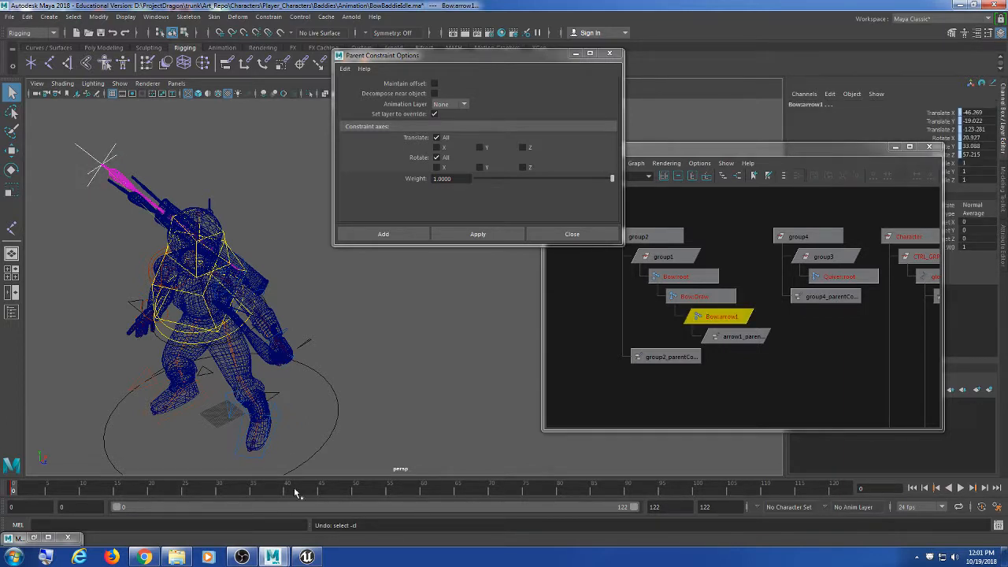
pyautogui.click(177, 557)
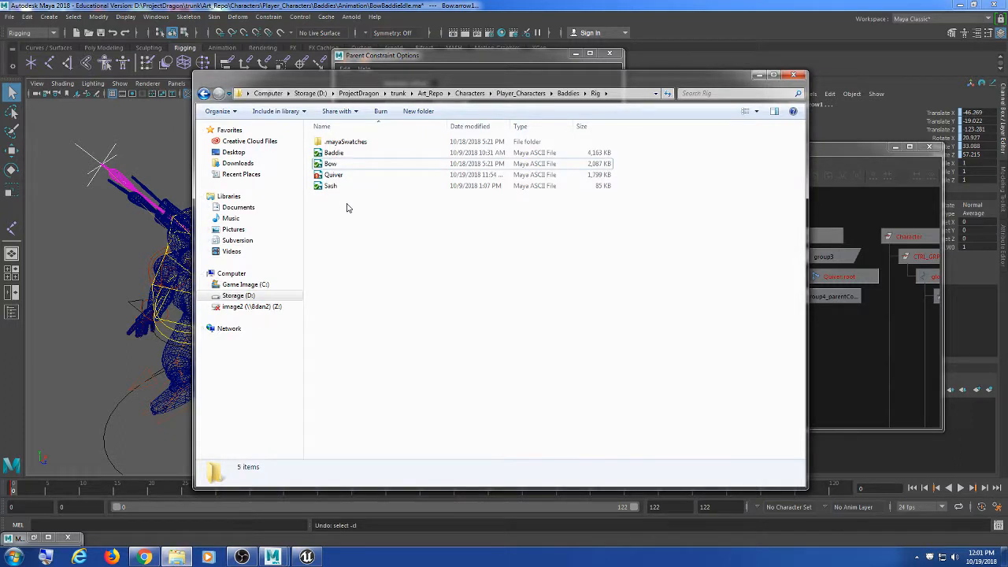
# Step: SVN-commit Quiver.ma with a message noting the added quiver, producing revision 617
pyautogui.click(343, 164)
pyautogui.doubleClick(342, 174)
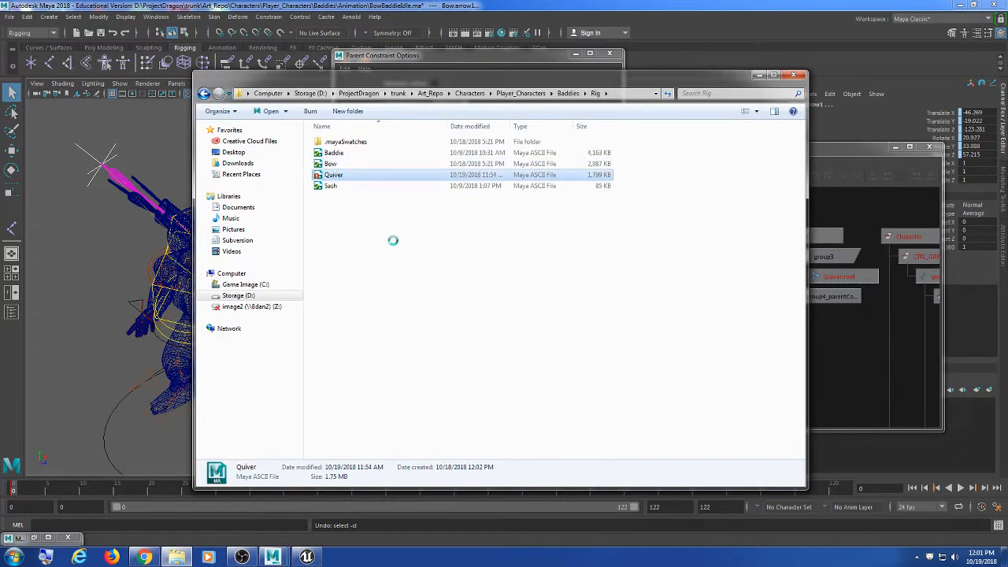
pyautogui.rightClick(341, 174)
pyautogui.click(388, 277)
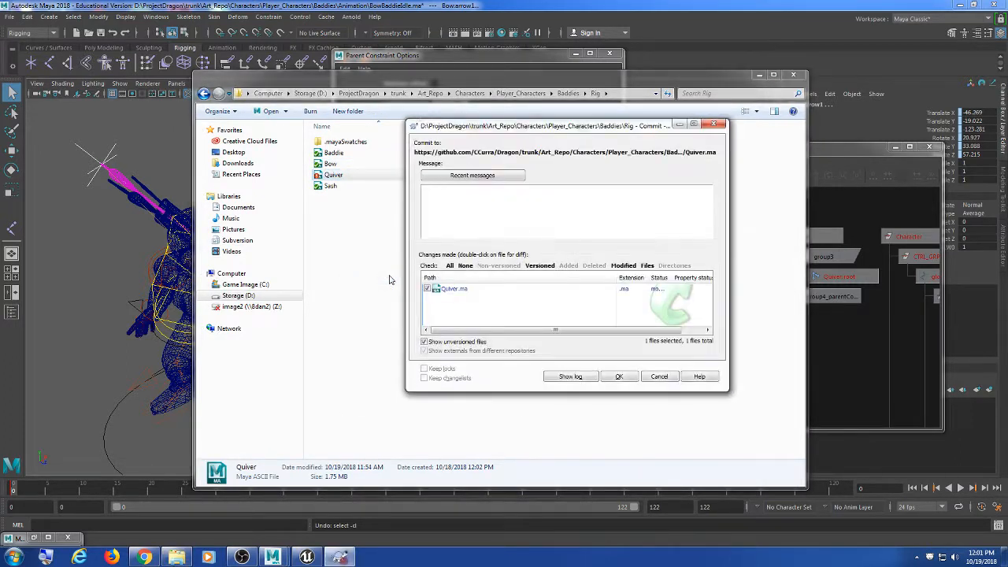
pyautogui.write('curra - added qui')
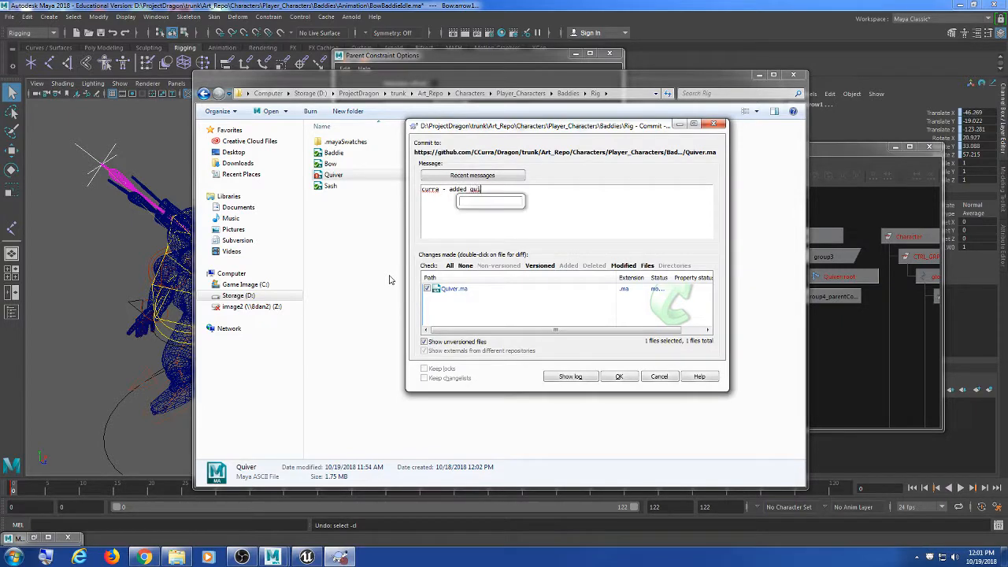
pyautogui.write('ver')
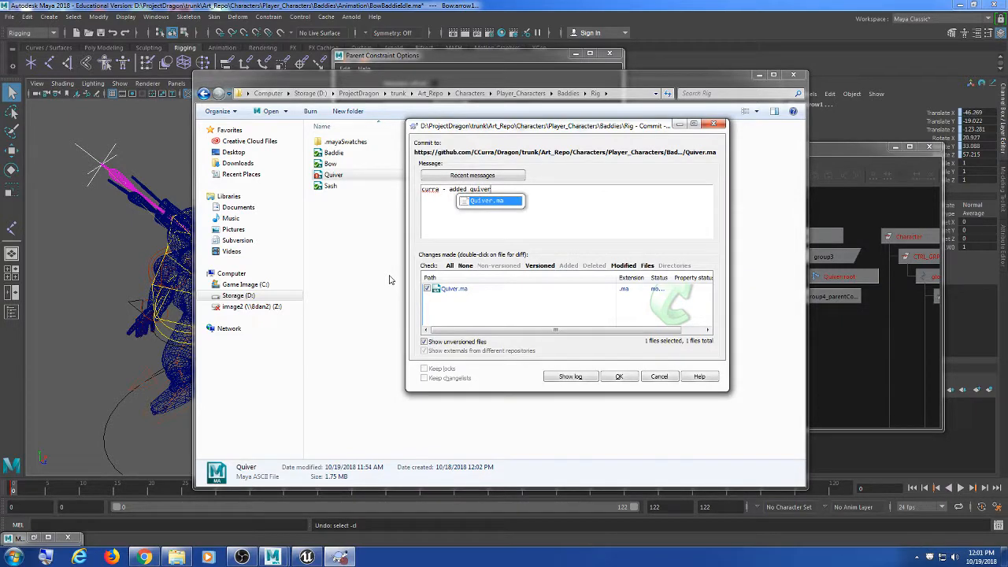
pyautogui.click(608, 381)
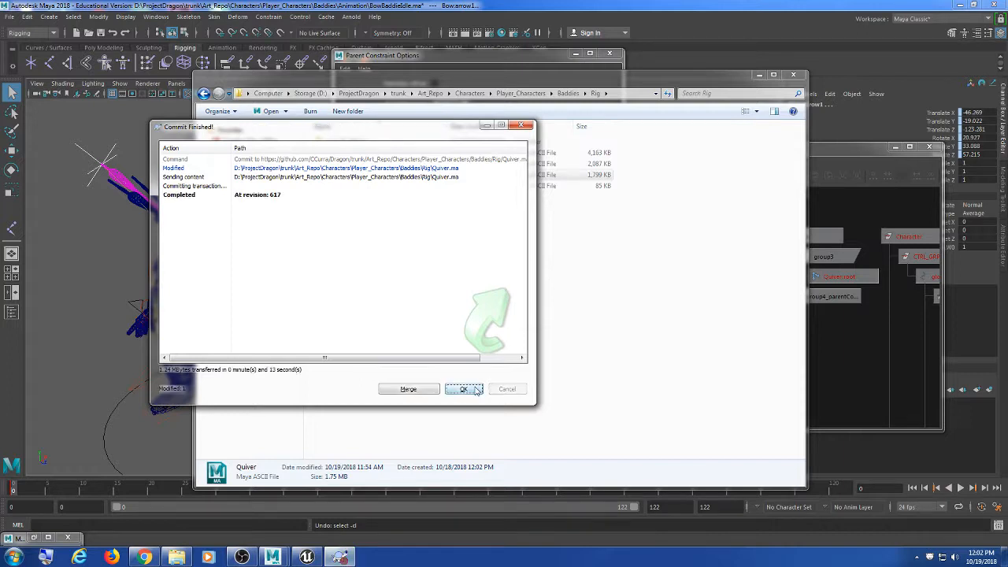
pyautogui.click(464, 388)
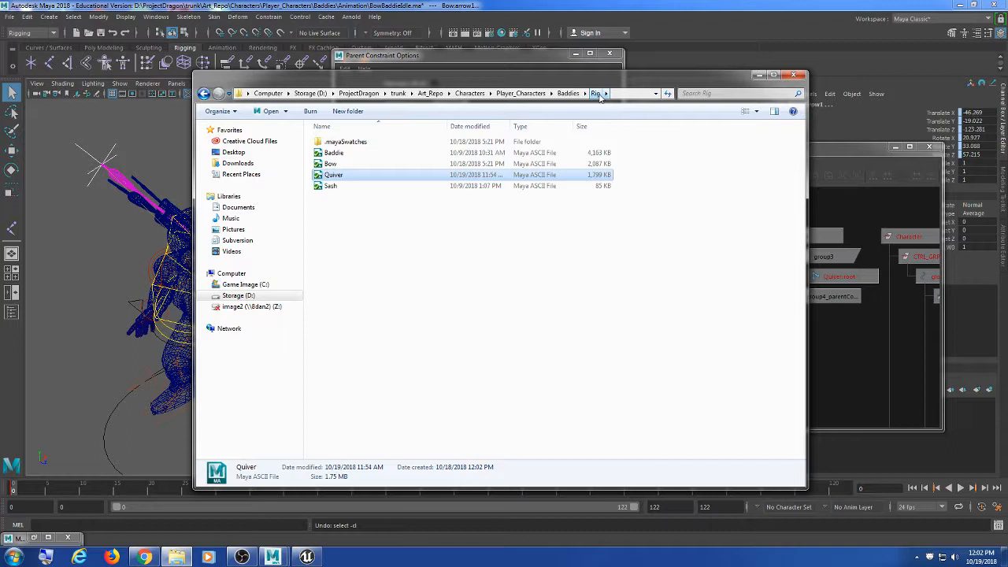
pyautogui.click(426, 62)
# Step: Undo to return the arrow to the quiver, deselect, and orbit to check its placement
pyautogui.moveTo(460, 56); pyautogui.dragTo(461, 63)
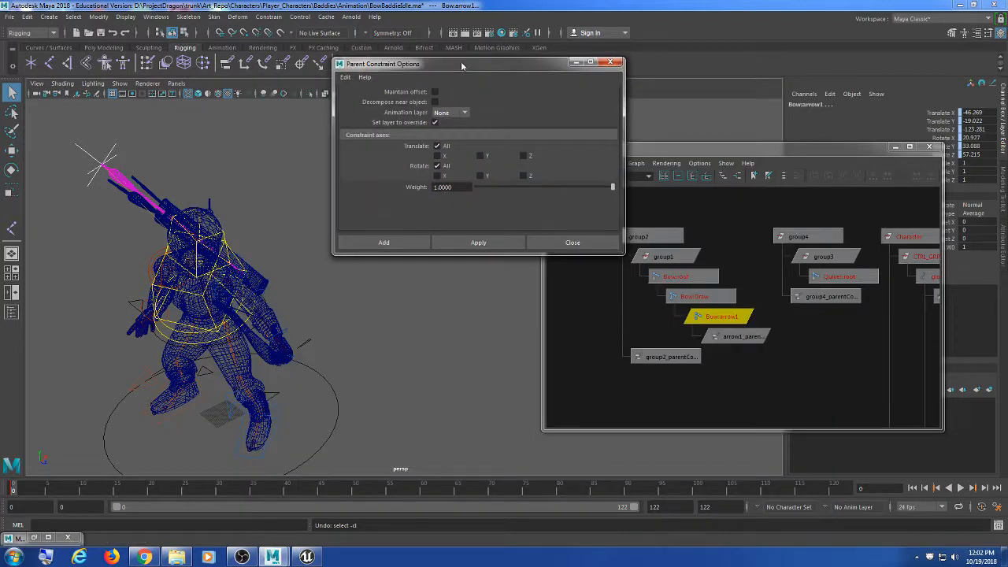
pyautogui.hotkey('ctrl', 'z')
pyautogui.hotkey('ctrl', 'z')
pyautogui.hotkey('ctrl', 'z')
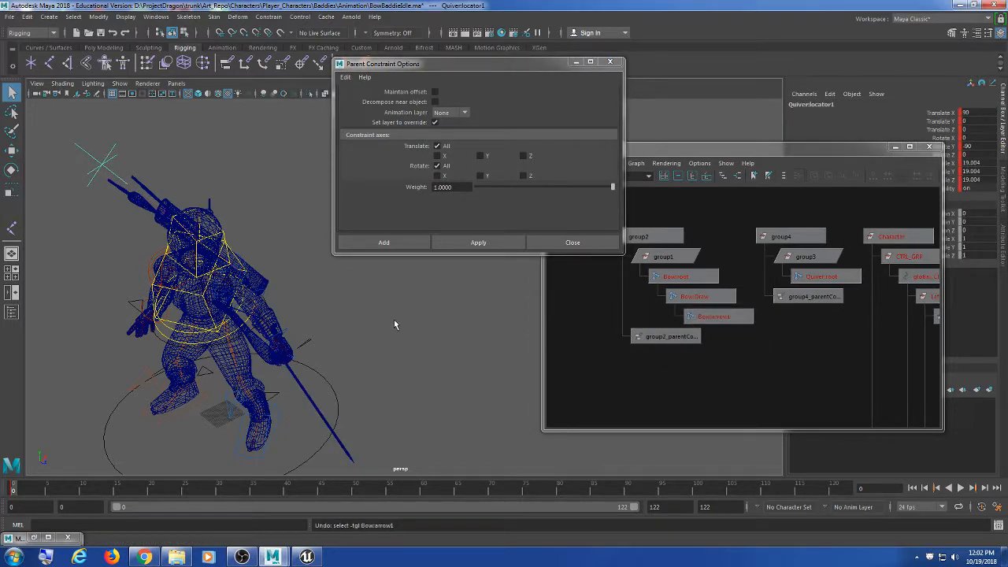
pyautogui.click(394, 322)
pyautogui.moveTo(392, 318)
pyautogui.keyDown('alt'); pyautogui.mouseDown()
pyautogui.moveTo(414, 347)
pyautogui.moveTo(407, 327)
pyautogui.mouseUp(); pyautogui.keyUp('alt')
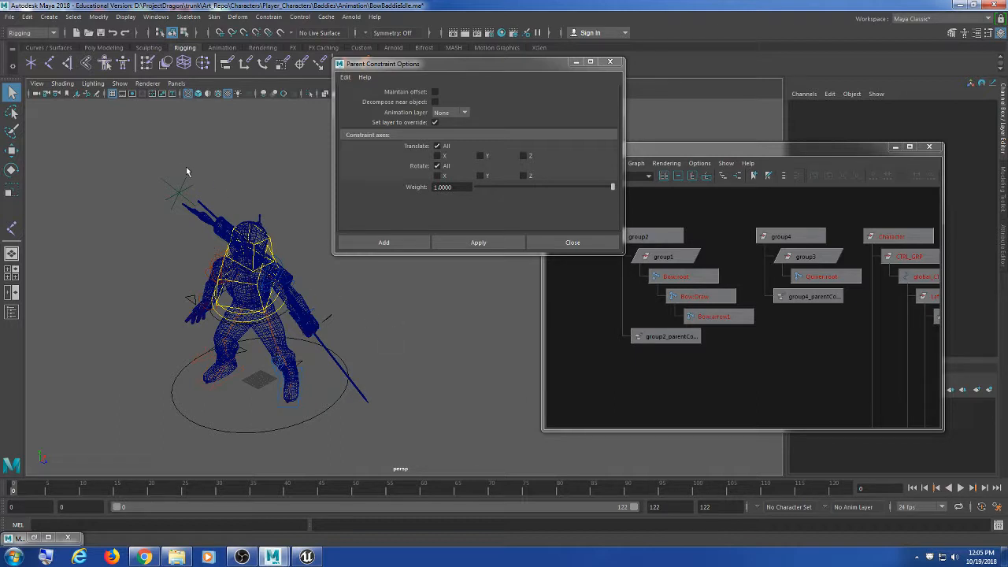
# Step: Select Quiver:locator1, bring the Hypergraph forward, and zoom in on the Bow and Quiver nodes
pyautogui.click(162, 185)
pyautogui.moveTo(673, 150); pyautogui.dragTo(617, 150)
pyautogui.scroll(4, 713, 315)
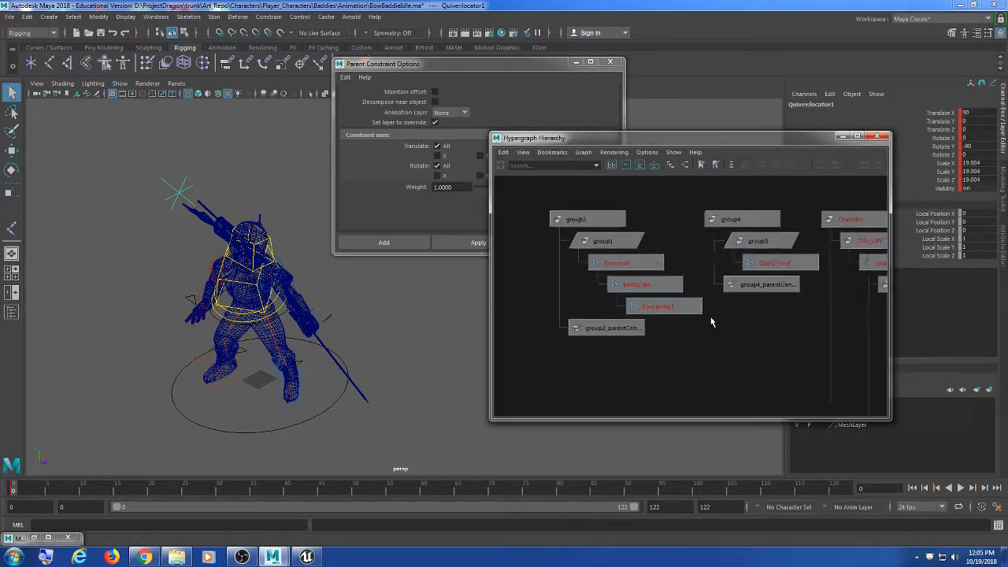
pyautogui.scroll(1, 711, 322)
pyautogui.keyDown('alt'); pyautogui.moveTo(710, 357); pyautogui.dragTo(728, 352); pyautogui.keyUp('alt')
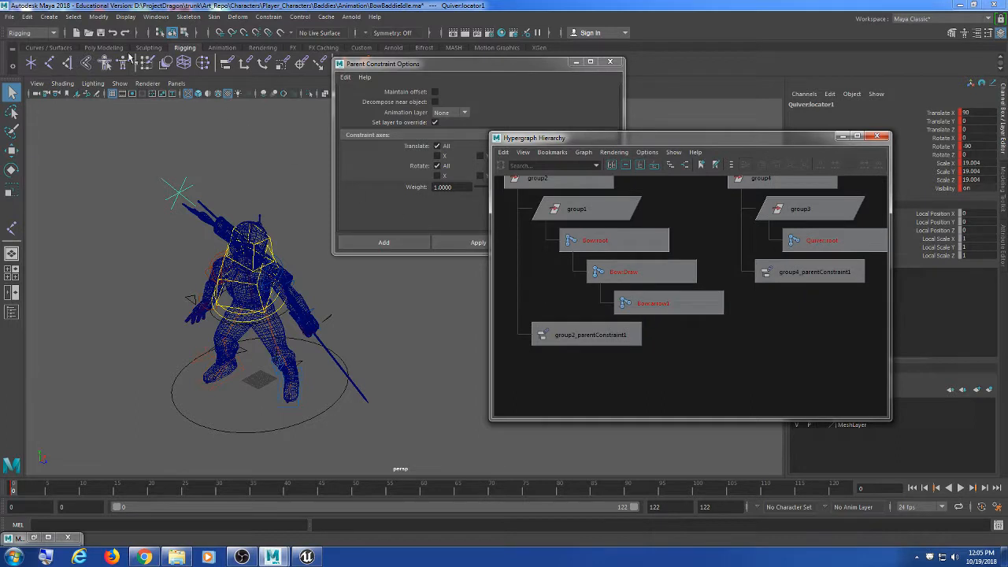
# Step: Glance at the general editors list and browser chat, then reselect Quiver:locator1 in the viewport
pyautogui.click(155, 17)
pyautogui.moveTo(181, 53)
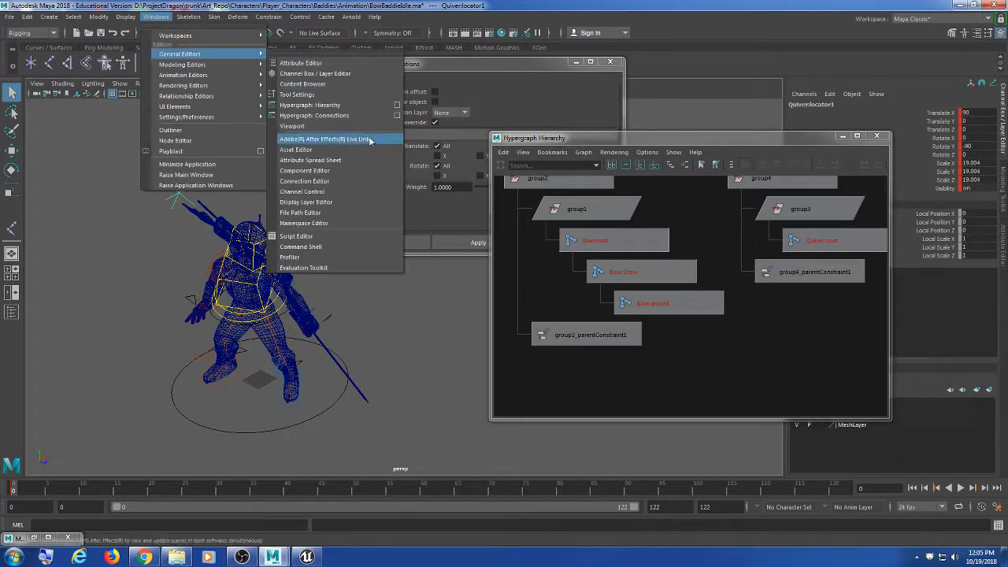
pyautogui.click(396, 4)
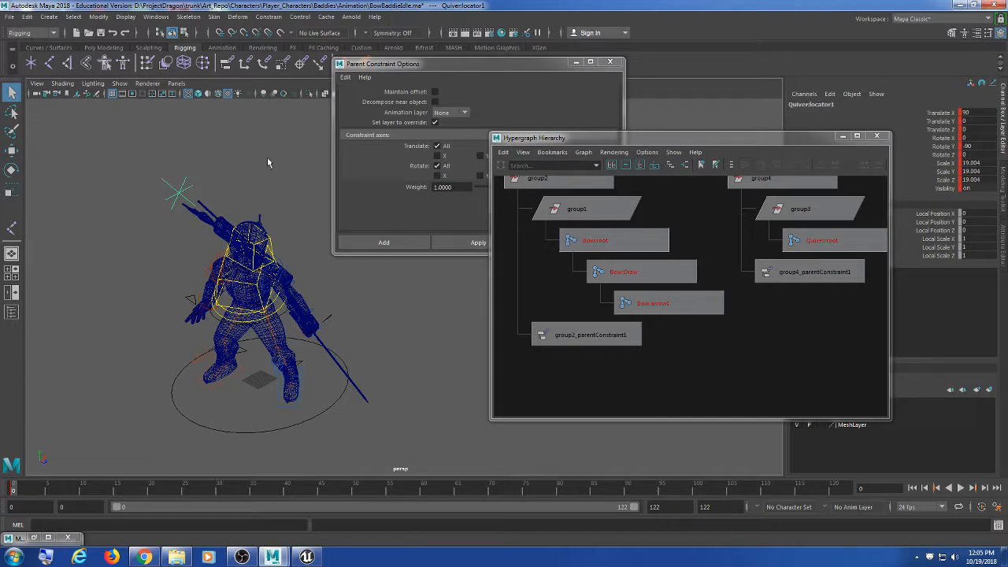
pyautogui.click(144, 557)
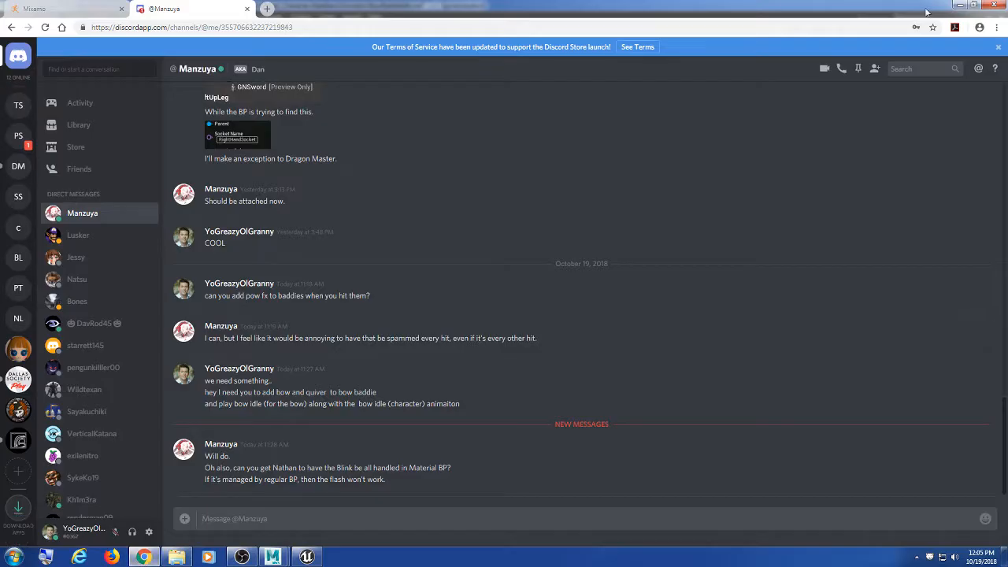
pyautogui.click(958, 6)
pyautogui.click(201, 171)
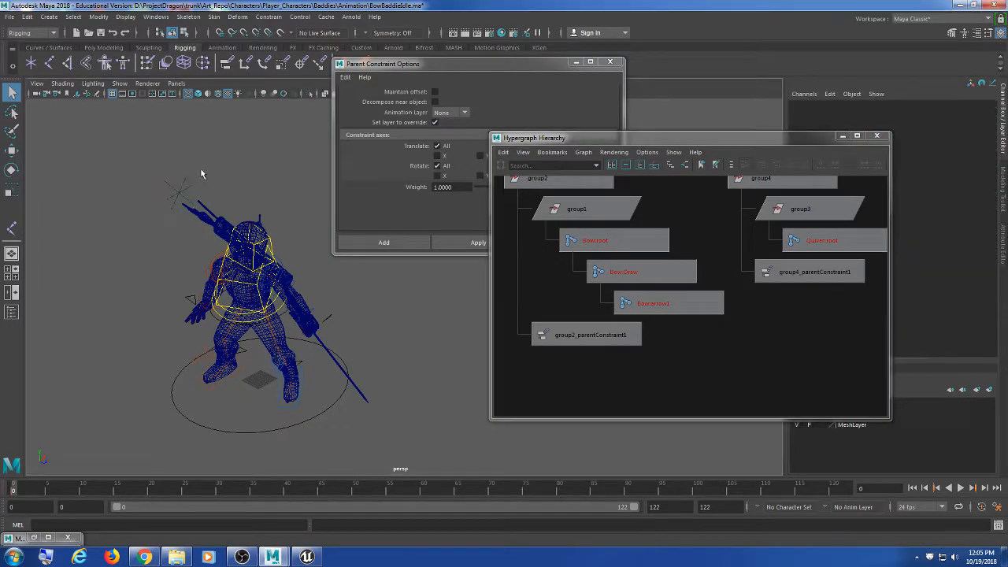
pyautogui.moveTo(180, 165); pyautogui.dragTo(152, 189)
# Step: Add Bow:arrow1 and apply a parent constraint with no maintained offset, all axes, and weight 1.0
pyautogui.click(683, 315)
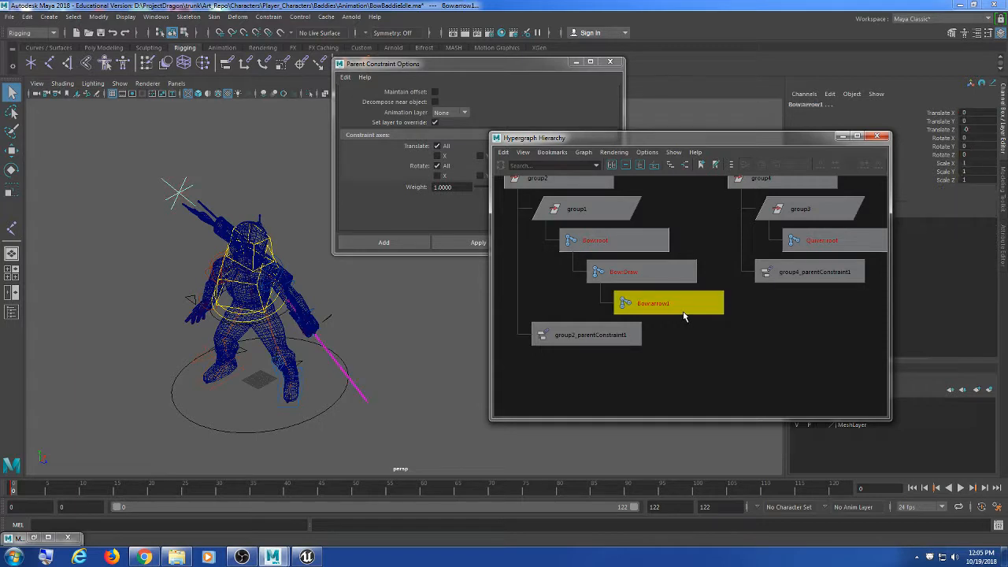
pyautogui.click(452, 65)
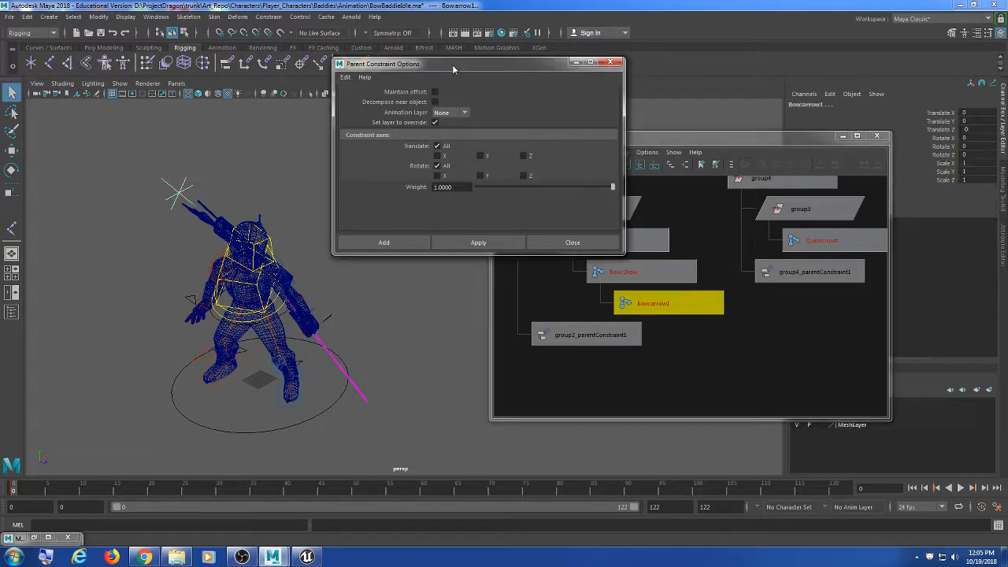
pyautogui.moveTo(452, 65); pyautogui.dragTo(473, 69)
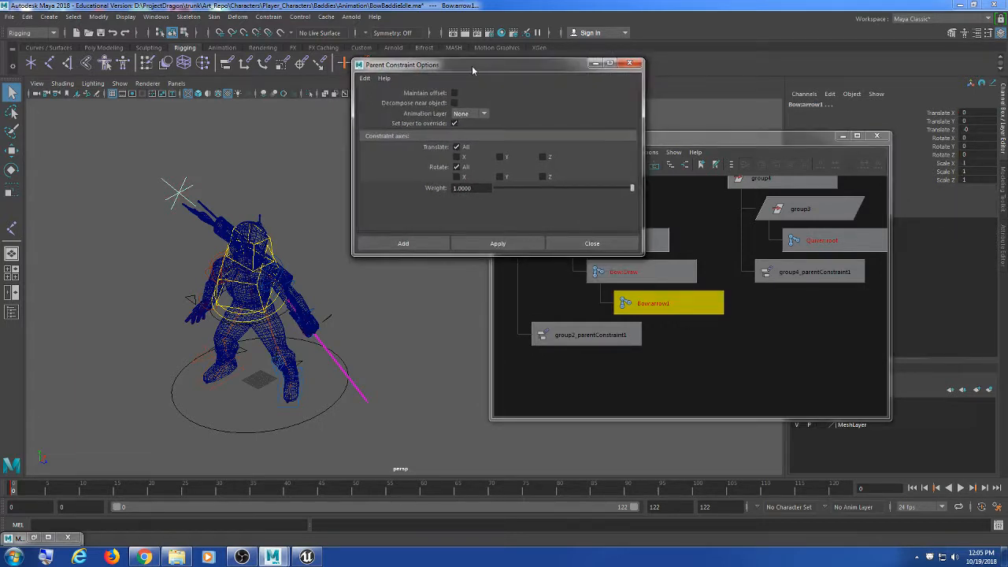
pyautogui.click(503, 243)
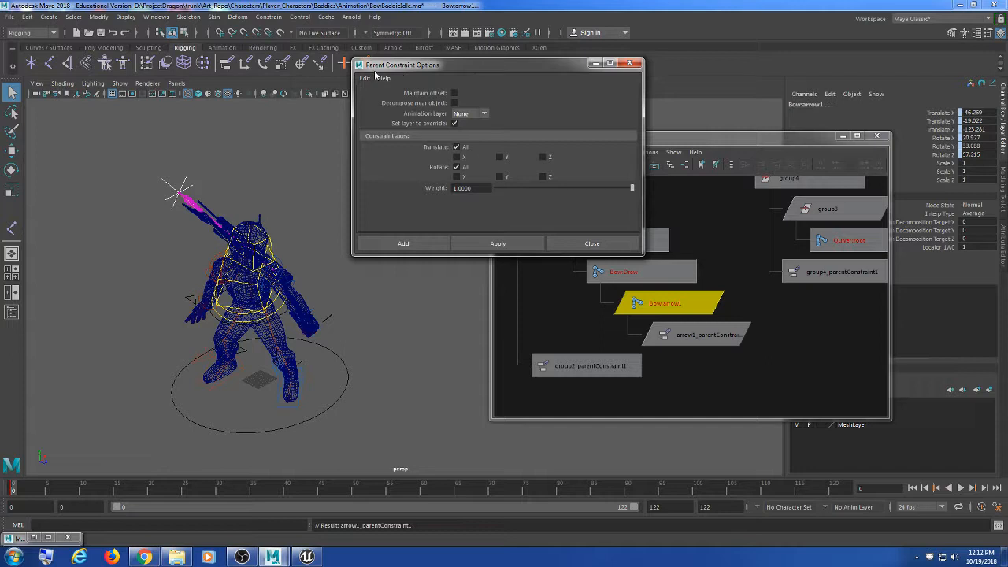
# Step: Close the Parent Constraint Options and Hypergraph Hierarchy windows, then view the character from behind
pyautogui.click(630, 62)
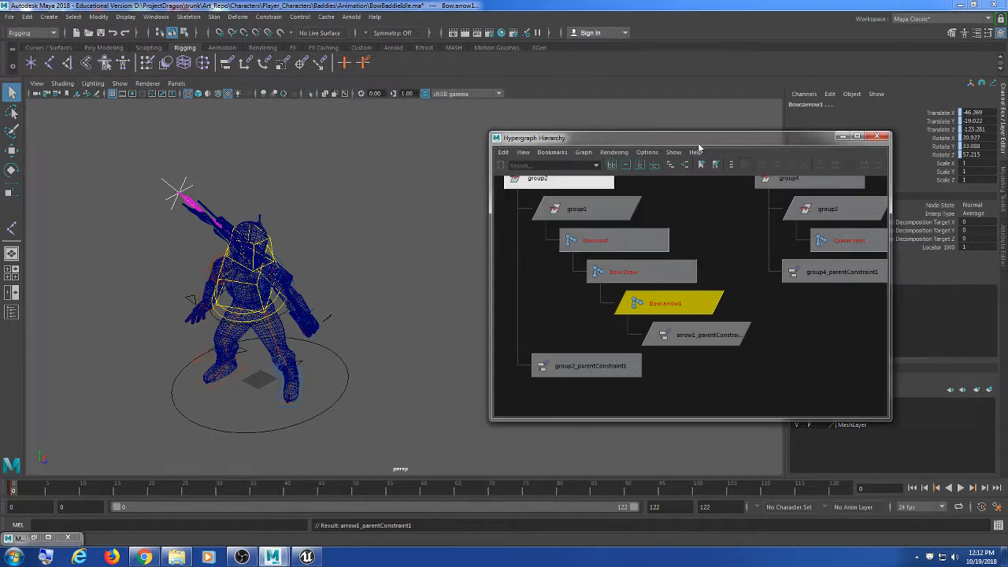
pyautogui.moveTo(700, 141); pyautogui.dragTo(673, 145)
pyautogui.scroll(-2, 703, 302)
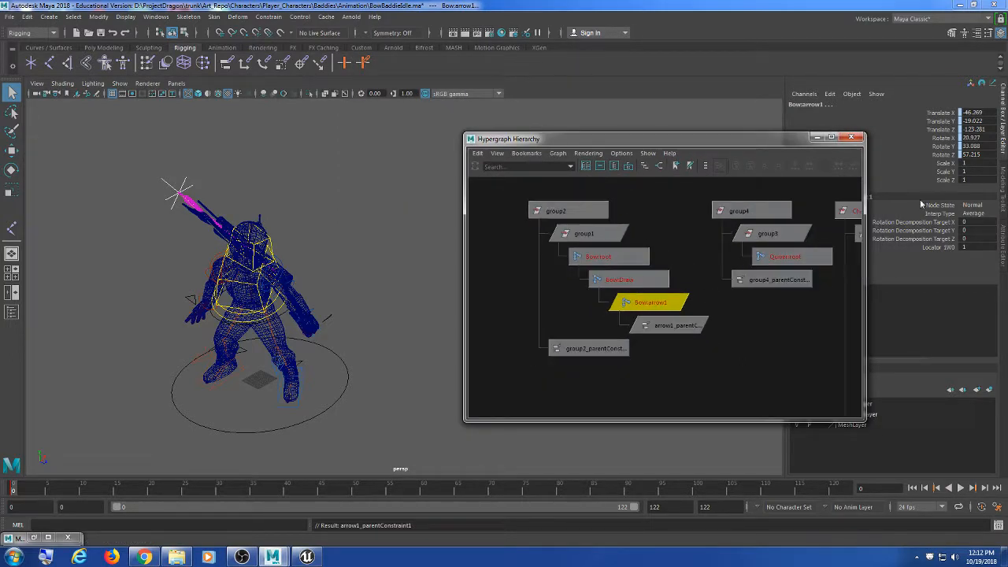
pyautogui.click(851, 140)
pyautogui.keyDown('alt'); pyautogui.moveTo(405, 278); pyautogui.dragTo(554, 275, button='middle'); pyautogui.keyUp('alt')
pyautogui.scroll(4, 553, 275)
pyautogui.keyDown('alt'); pyautogui.moveTo(554, 275); pyautogui.dragTo(273, 281); pyautogui.keyUp('alt')
pyautogui.keyDown('alt'); pyautogui.moveTo(538, 292); pyautogui.dragTo(562, 288); pyautogui.keyUp('alt')
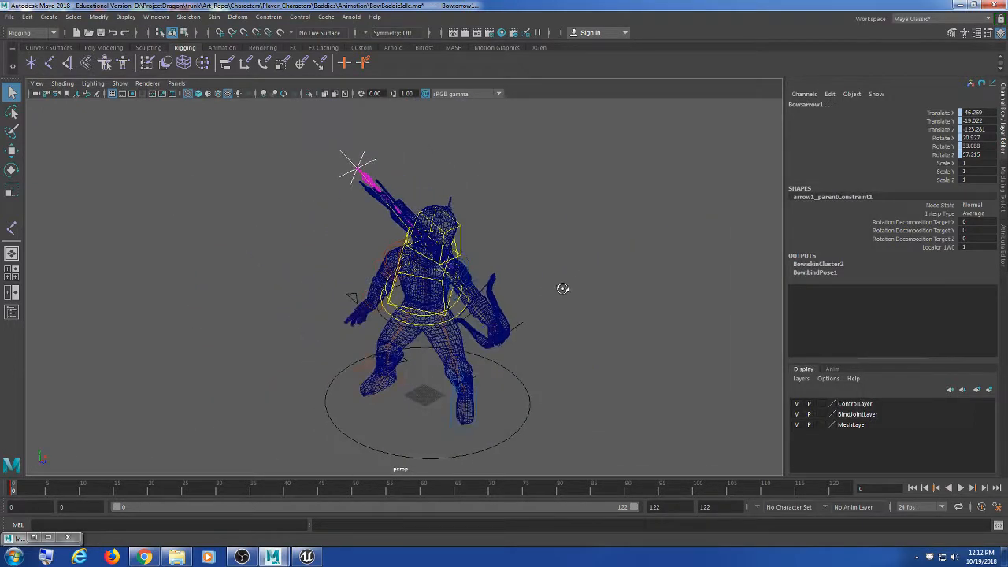
pyautogui.hotkey('alt', 'v')
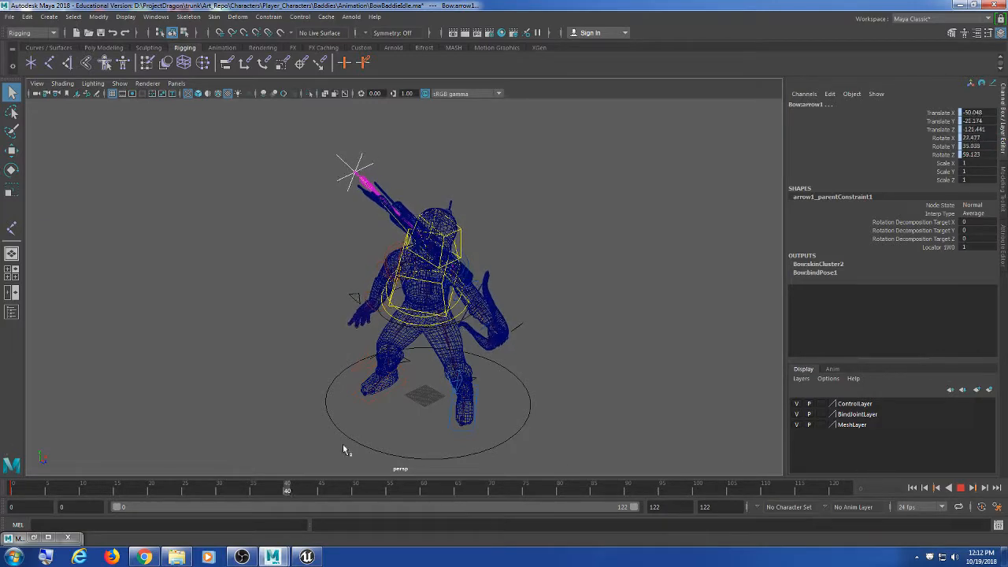
pyautogui.hotkey('alt', 'v')
pyautogui.keyDown('alt'); pyautogui.moveTo(521, 276); pyautogui.dragTo(512, 270, button='middle'); pyautogui.keyUp('alt')
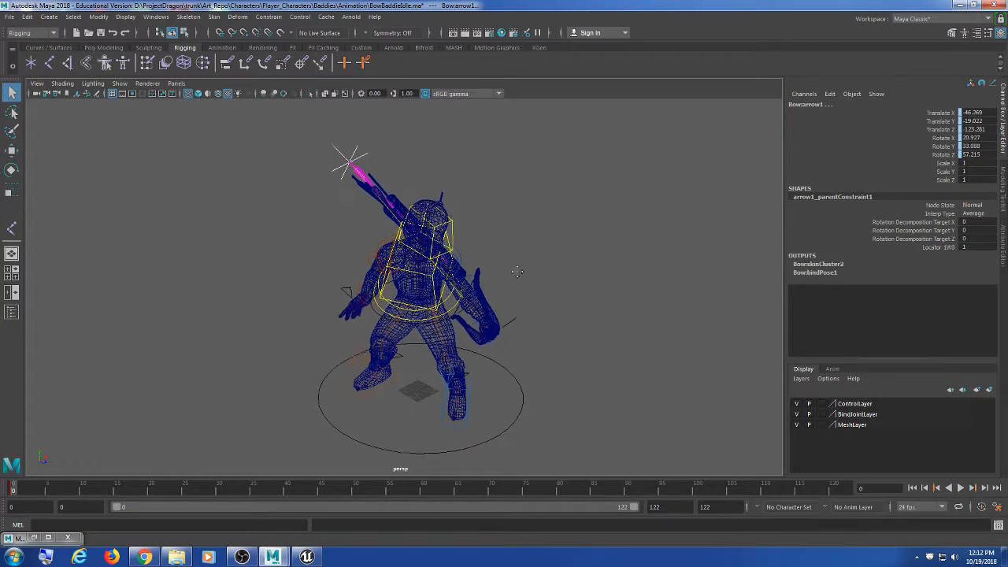
pyautogui.click(307, 556)
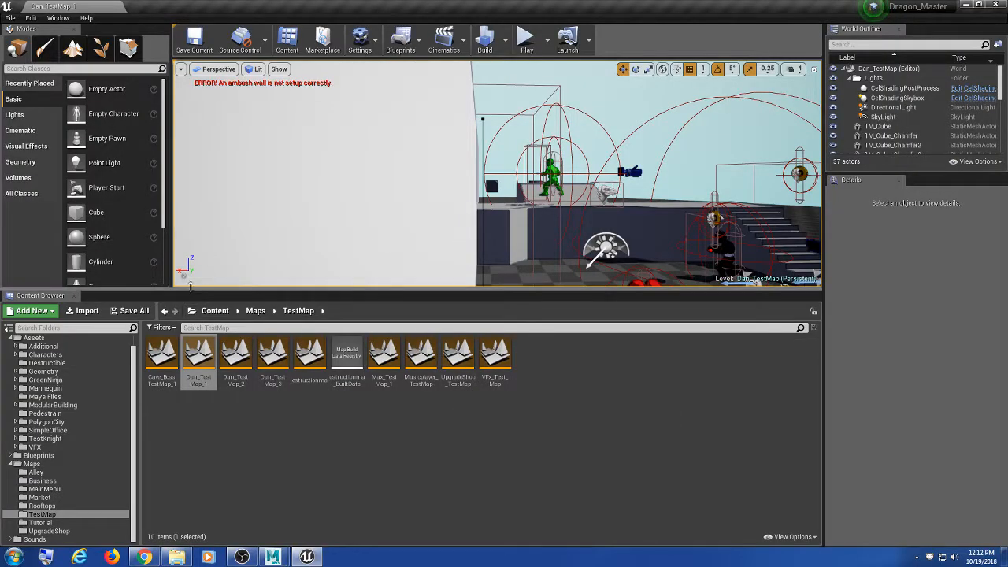
pyautogui.click(964, 6)
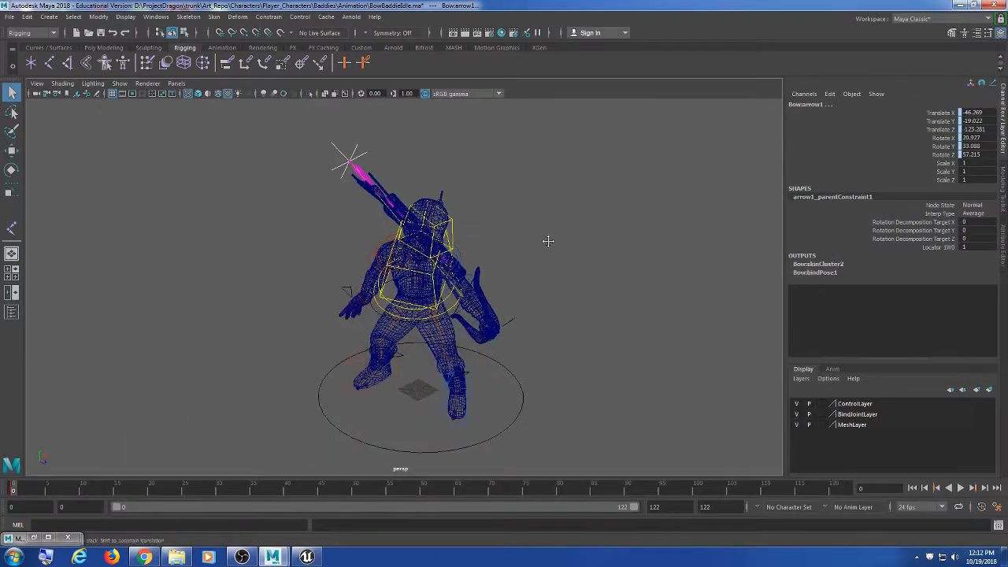
pyautogui.scroll(3, 564, 251)
pyautogui.keyDown('alt'); pyautogui.moveTo(547, 240); pyautogui.dragTo(635, 289); pyautogui.keyUp('alt')
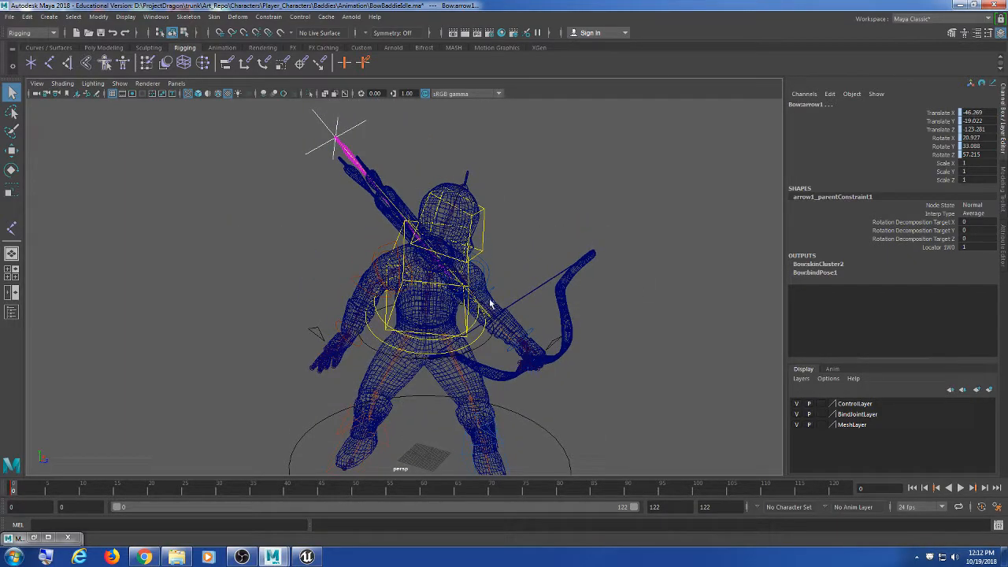
pyautogui.keyDown('alt'); pyautogui.moveTo(491, 304); pyautogui.dragTo(520, 296); pyautogui.keyUp('alt')
pyautogui.scroll(-5, 371, 279)
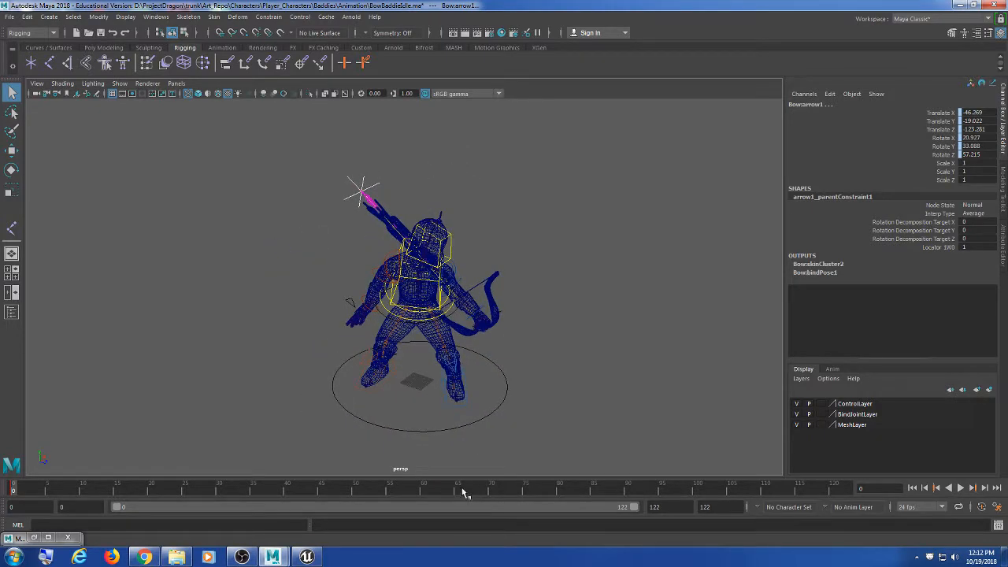
pyautogui.hotkey('alt', 'v')
pyautogui.press('Escape')
pyautogui.scroll(-3, 504, 247)
pyautogui.scroll(5, 506, 259)
pyautogui.keyDown('alt'); pyautogui.moveTo(449, 223); pyautogui.dragTo(484, 289, button='middle'); pyautogui.keyUp('alt')
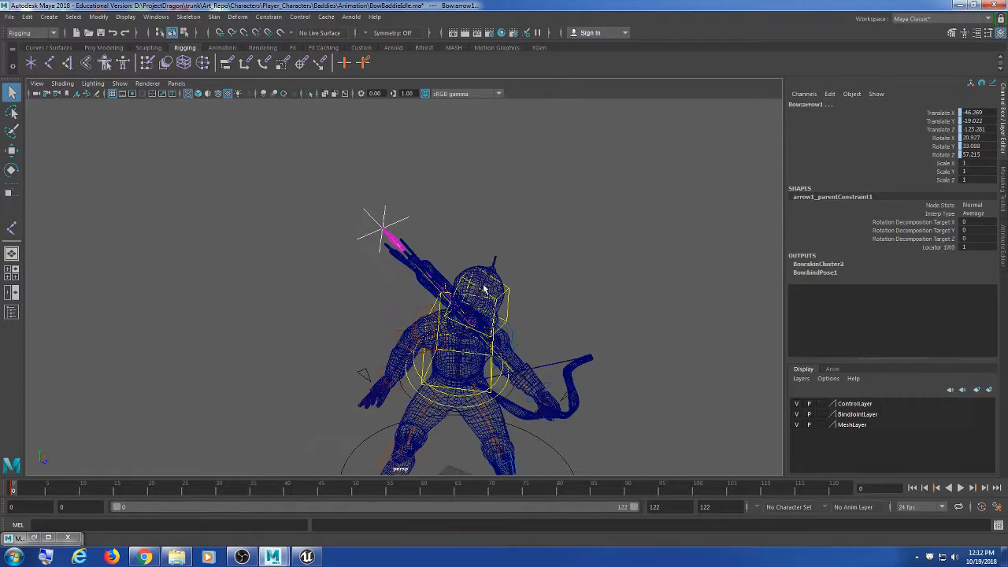
pyautogui.scroll(5, 438, 282)
pyautogui.click(386, 189)
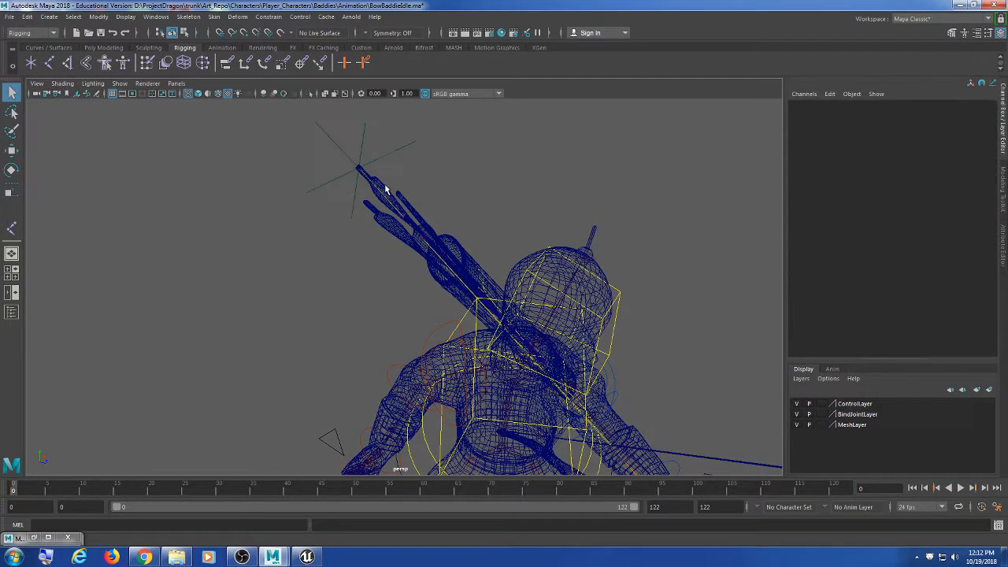
# Step: Zoom in on the quiver arrows and select arrow1
pyautogui.keyDown('alt'); pyautogui.moveTo(386, 189); pyautogui.dragTo(433, 280, button='middle'); pyautogui.keyUp('alt')
pyautogui.scroll(3, 433, 281)
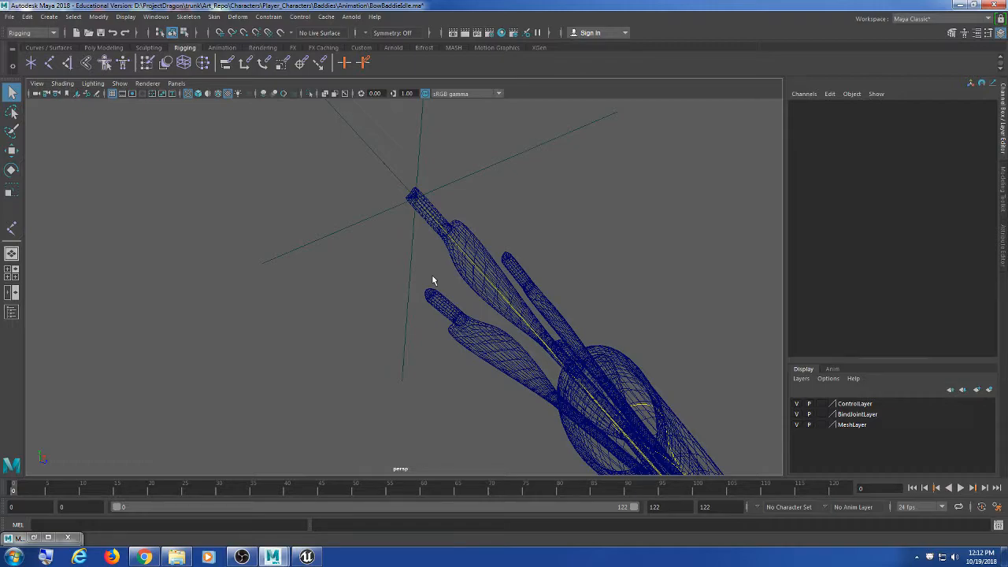
pyautogui.keyDown('alt'); pyautogui.moveTo(432, 282); pyautogui.dragTo(631, 315); pyautogui.keyUp('alt')
pyautogui.scroll(5, 475, 318)
pyautogui.scroll(-5, 631, 314)
pyautogui.scroll(2, 627, 315)
pyautogui.scroll(-1, 626, 317)
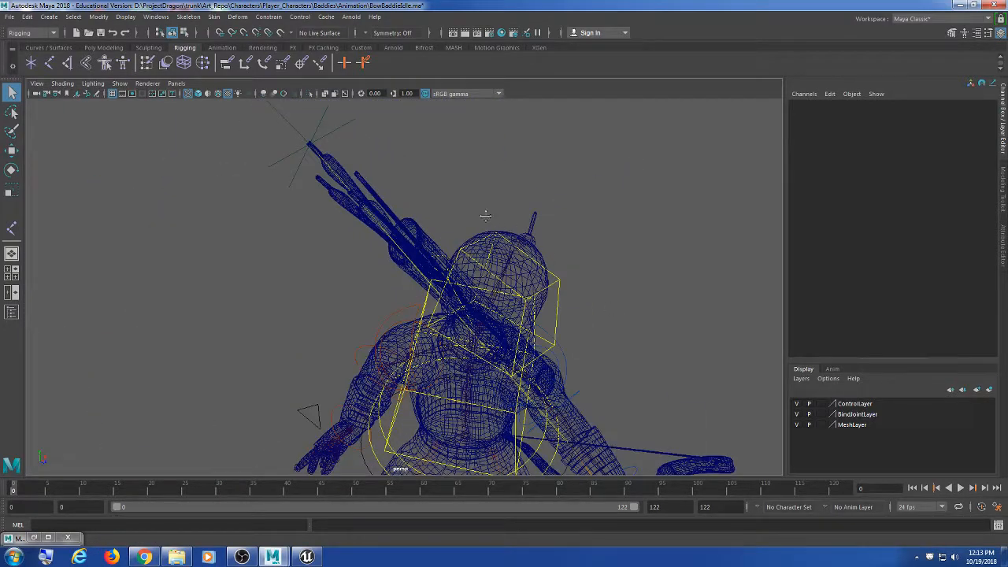
pyautogui.keyDown('alt'); pyautogui.moveTo(485, 214); pyautogui.dragTo(492, 278, button='middle'); pyautogui.keyUp('alt')
pyautogui.keyDown('alt'); pyautogui.moveTo(368, 254); pyautogui.dragTo(439, 292, button='middle'); pyautogui.keyUp('alt')
pyautogui.scroll(6, 439, 292)
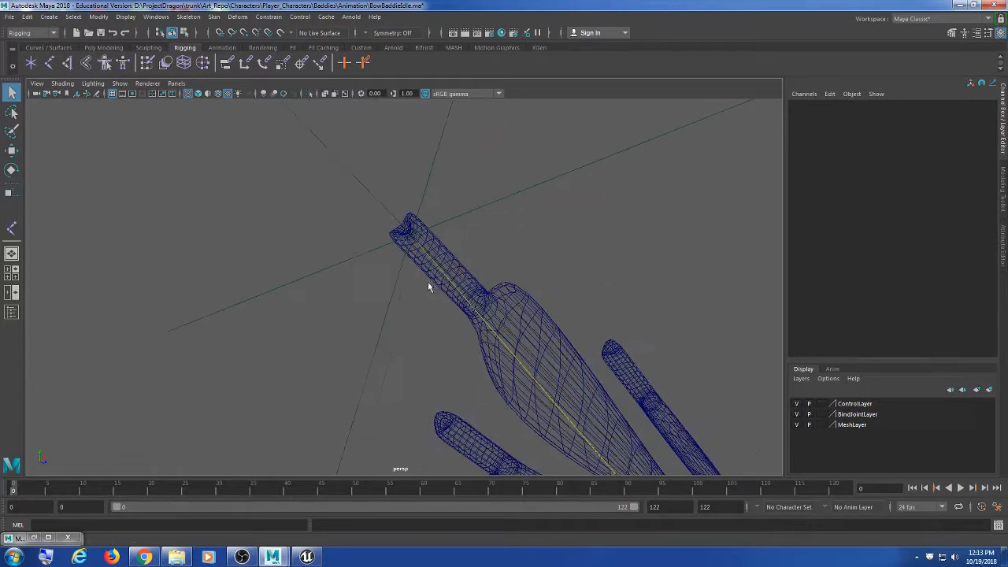
pyautogui.click(415, 238)
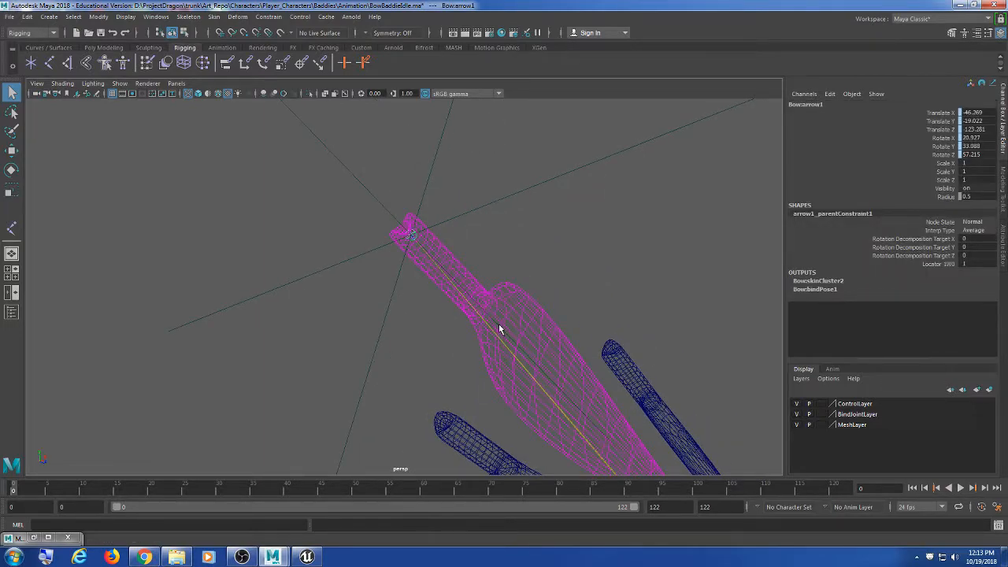
# Step: Orbit toward the upper body and reselect arrow1 with a marquee
pyautogui.scroll(-8, 488, 329)
pyautogui.keyDown('alt'); pyautogui.moveTo(536, 293); pyautogui.dragTo(409, 272); pyautogui.keyUp('alt')
pyautogui.scroll(-5, 485, 320)
pyautogui.scroll(5, 408, 272)
pyautogui.keyDown('alt'); pyautogui.moveTo(409, 272); pyautogui.dragTo(386, 317, button='middle'); pyautogui.keyUp('alt')
pyautogui.scroll(5, 438, 369)
pyautogui.scroll(5, 387, 326)
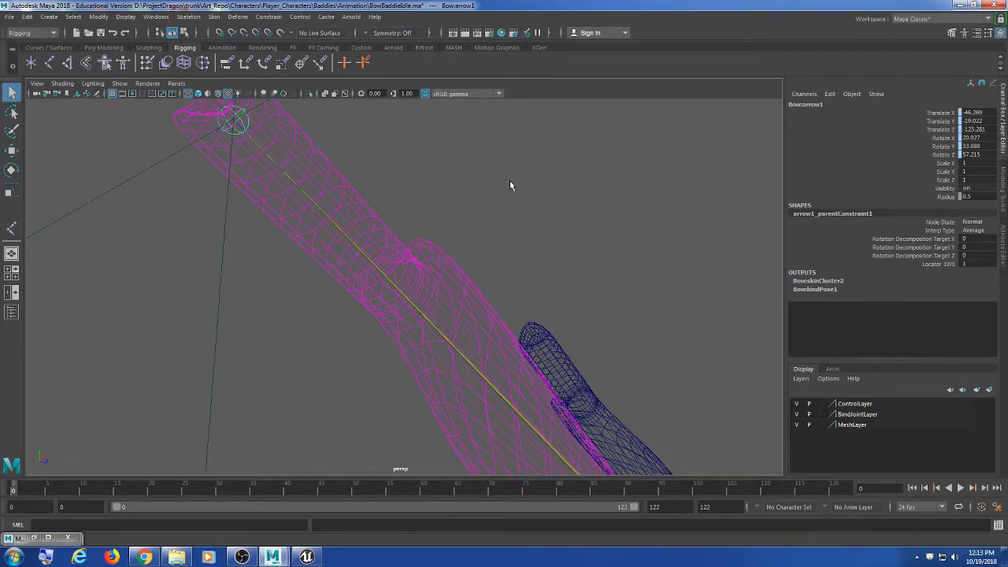
pyautogui.click(226, 149)
pyautogui.moveTo(225, 149); pyautogui.dragTo(289, 196)
# Step: Centre arrow1, select it again and frame it with F
pyautogui.scroll(-3, 294, 208)
pyautogui.keyDown('alt'); pyautogui.moveTo(294, 208); pyautogui.dragTo(432, 255, button='middle'); pyautogui.keyUp('alt')
pyautogui.scroll(-6, 432, 255)
pyautogui.scroll(4, 443, 268)
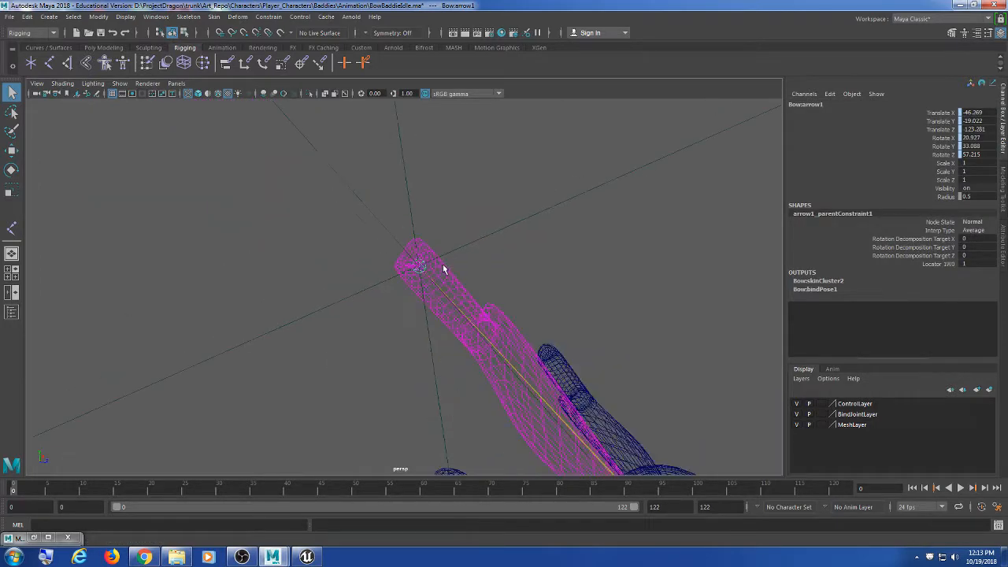
pyautogui.click(480, 265)
pyautogui.click(415, 267)
pyautogui.press('f')
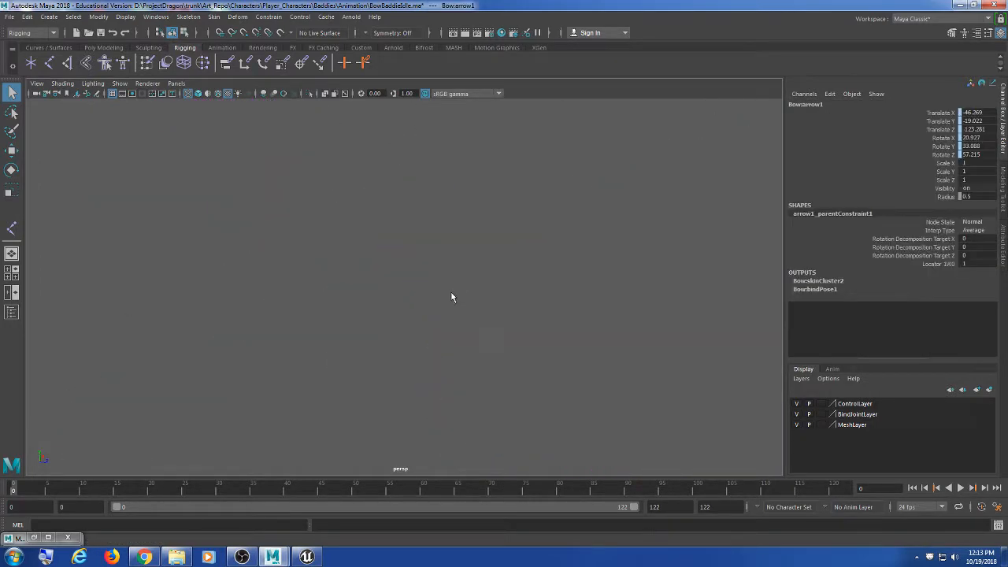
pyautogui.scroll(-5, 446, 293)
pyautogui.keyDown('alt'); pyautogui.moveTo(443, 296); pyautogui.dragTo(375, 221, button='middle'); pyautogui.keyUp('alt')
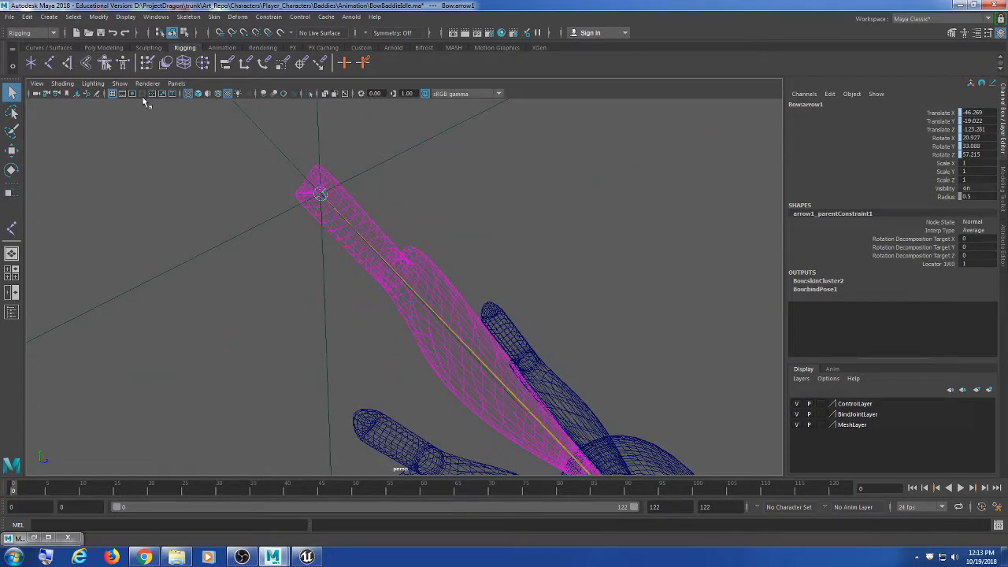
# Step: Bake arrow1's constrained motion into keyframes with Edit > Keys > Bake Simulation
pyautogui.click(28, 19)
pyautogui.moveTo(79, 111)
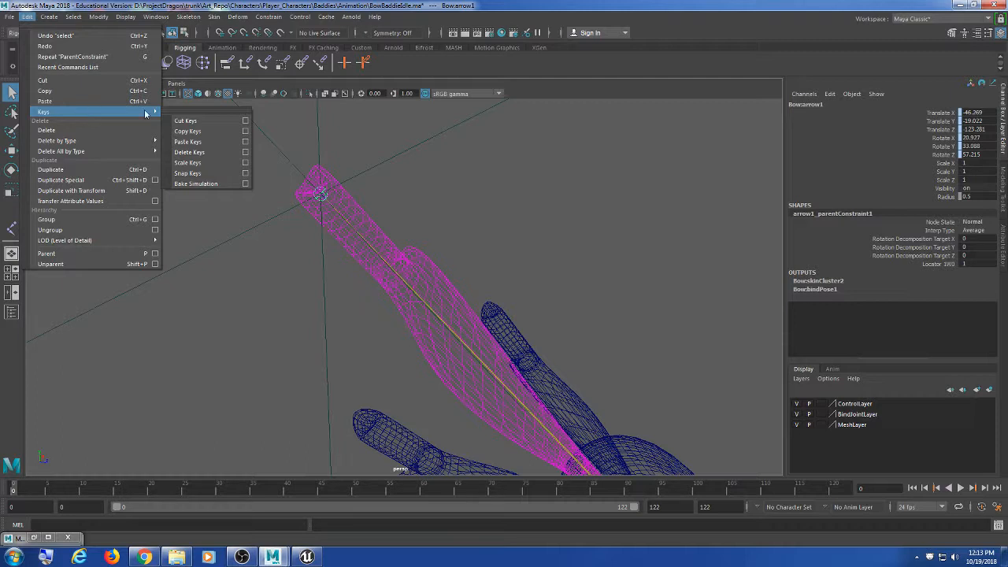
pyautogui.click(192, 185)
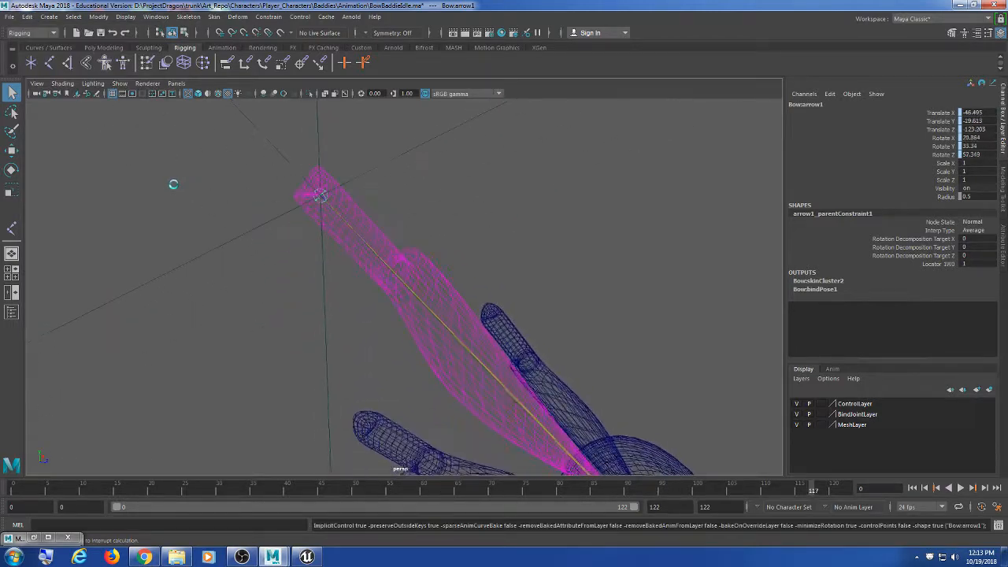
pyautogui.press('a')
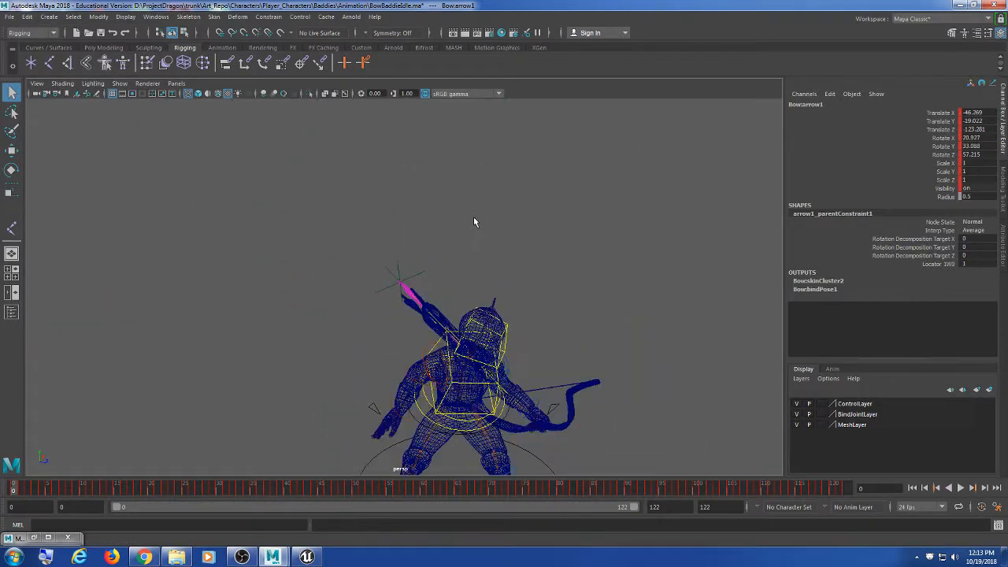
pyautogui.keyDown('alt'); pyautogui.moveTo(527, 333); pyautogui.dragTo(515, 252, button='middle'); pyautogui.keyUp('alt')
pyautogui.keyDown('alt'); pyautogui.moveTo(515, 252); pyautogui.dragTo(425, 273); pyautogui.keyUp('alt')
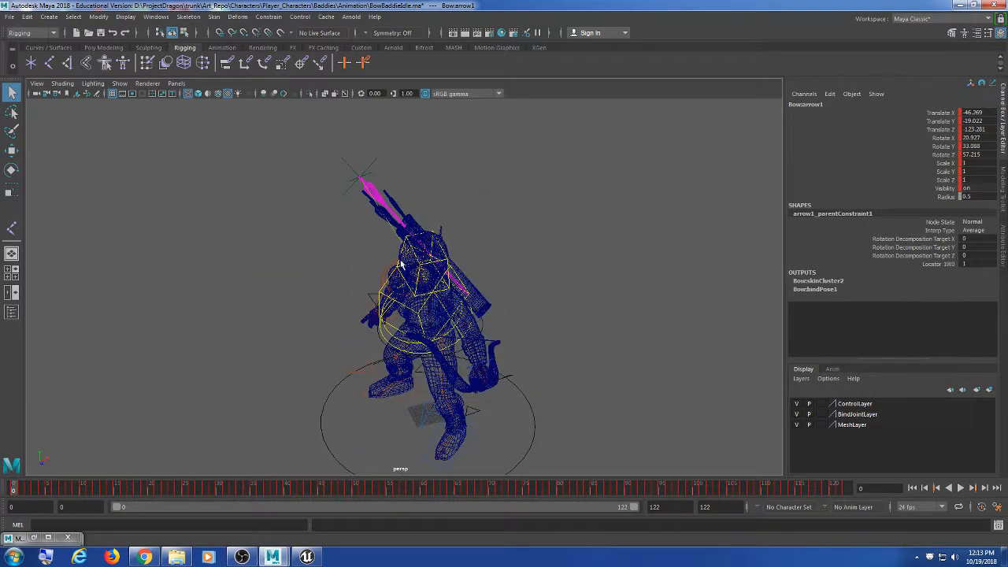
# Step: Review the baked arrow in the archer's quiver, deselect it, and open the File menu
pyautogui.scroll(5, 401, 264)
pyautogui.keyDown('alt'); pyautogui.moveTo(401, 264); pyautogui.dragTo(396, 300, button='middle'); pyautogui.keyUp('alt')
pyautogui.keyDown('alt'); pyautogui.moveTo(395, 300); pyautogui.dragTo(451, 317); pyautogui.keyUp('alt')
pyautogui.scroll(-2, 451, 318)
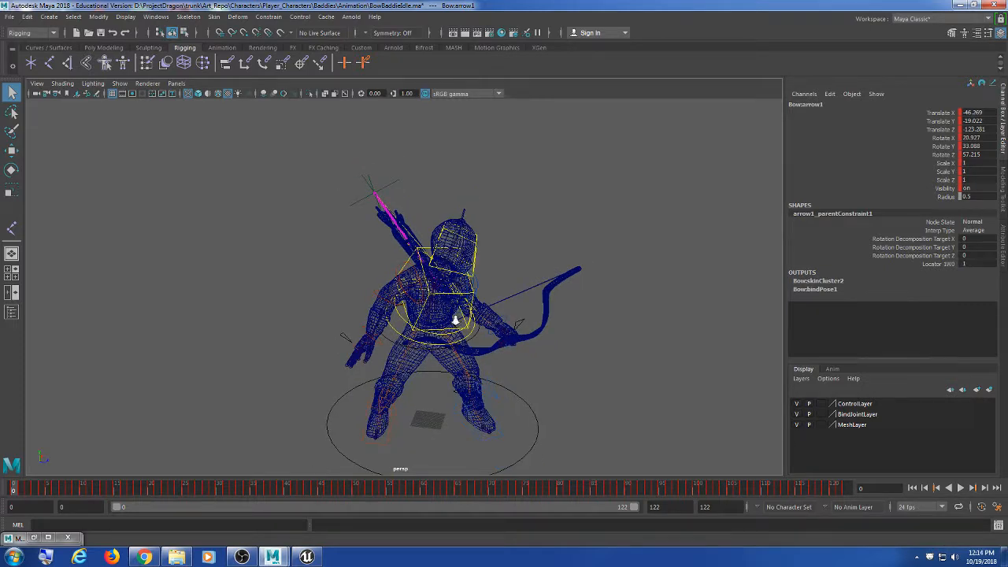
pyautogui.scroll(3, 456, 319)
pyautogui.scroll(-2, 543, 314)
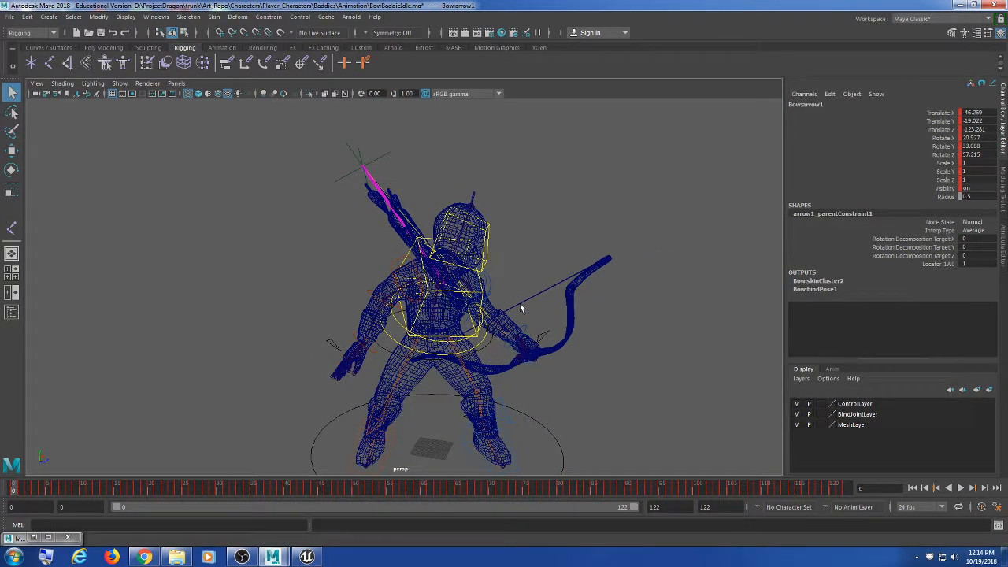
pyautogui.click(528, 191)
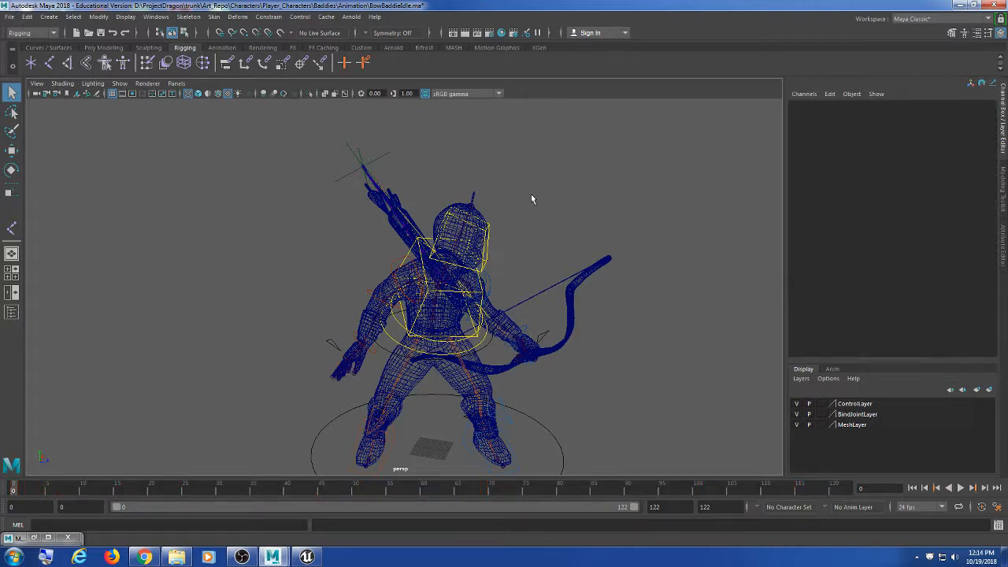
pyautogui.moveTo(510, 206)
pyautogui.keyDown('alt'); pyautogui.mouseDown()
pyautogui.moveTo(521, 245)
pyautogui.moveTo(518, 223)
pyautogui.mouseUp(); pyautogui.keyUp('alt')
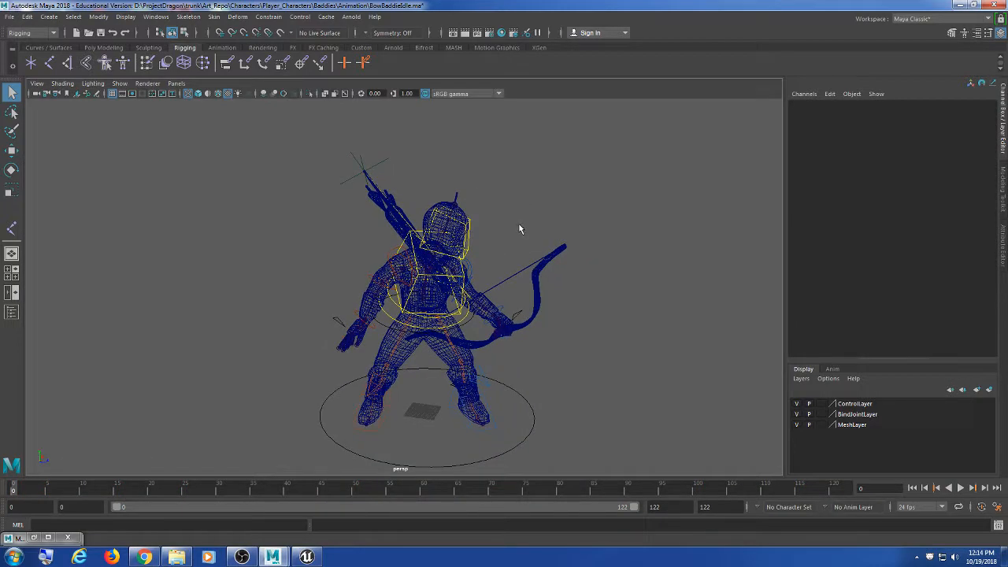
pyautogui.click(23, 17)
# Step: Unload the Quiver and BaddieRN Baddie.ma references in the Reference Editor
pyautogui.moveTo(10, 16)
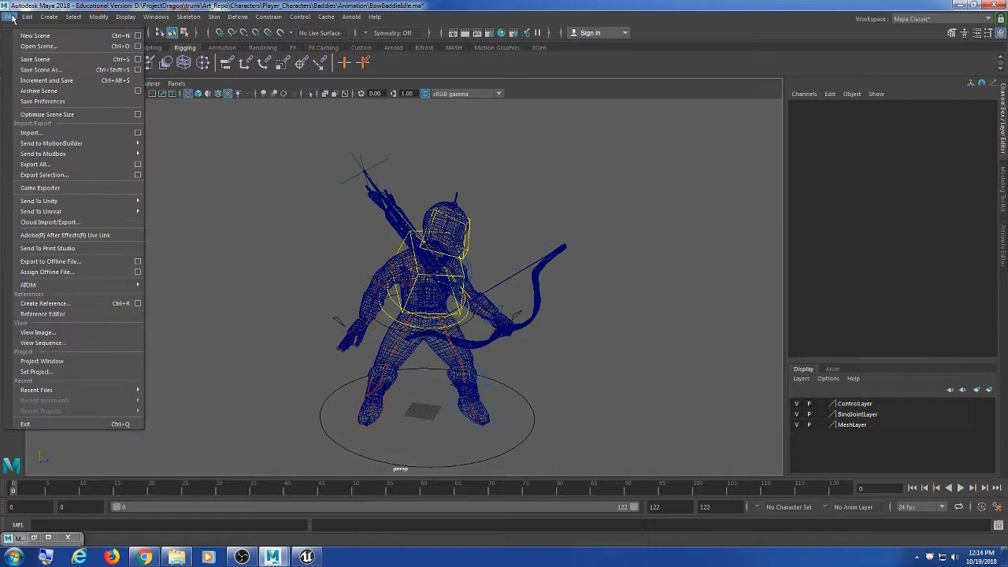
pyautogui.click(95, 313)
pyautogui.moveTo(544, 148); pyautogui.dragTo(208, 147)
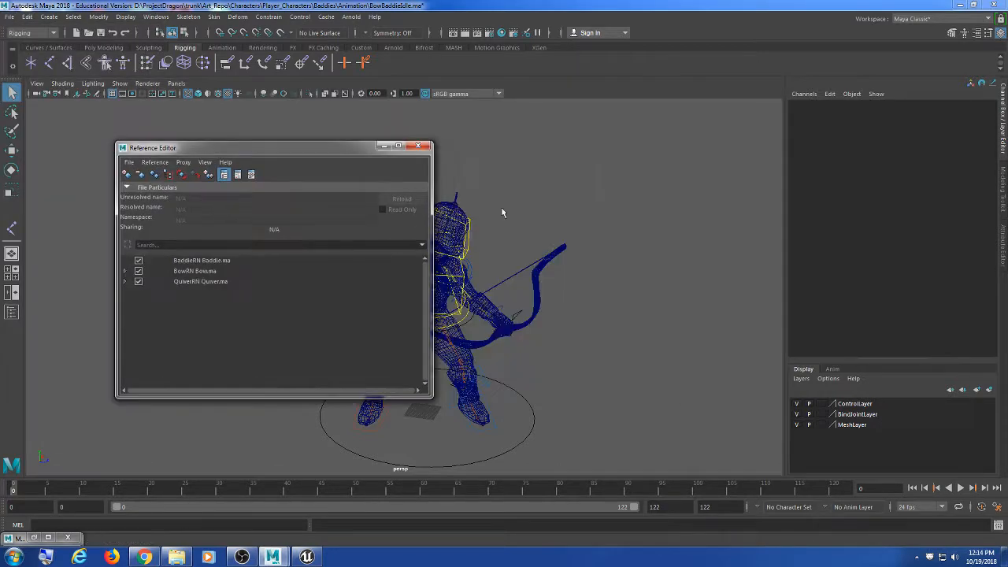
pyautogui.keyDown('alt'); pyautogui.moveTo(504, 212); pyautogui.dragTo(659, 194); pyautogui.keyUp('alt')
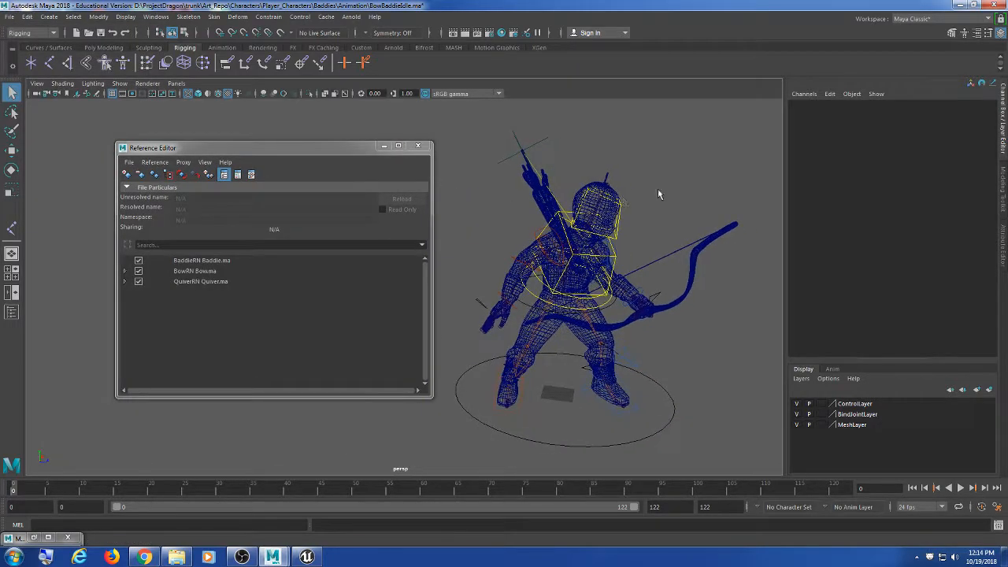
pyautogui.click(138, 282)
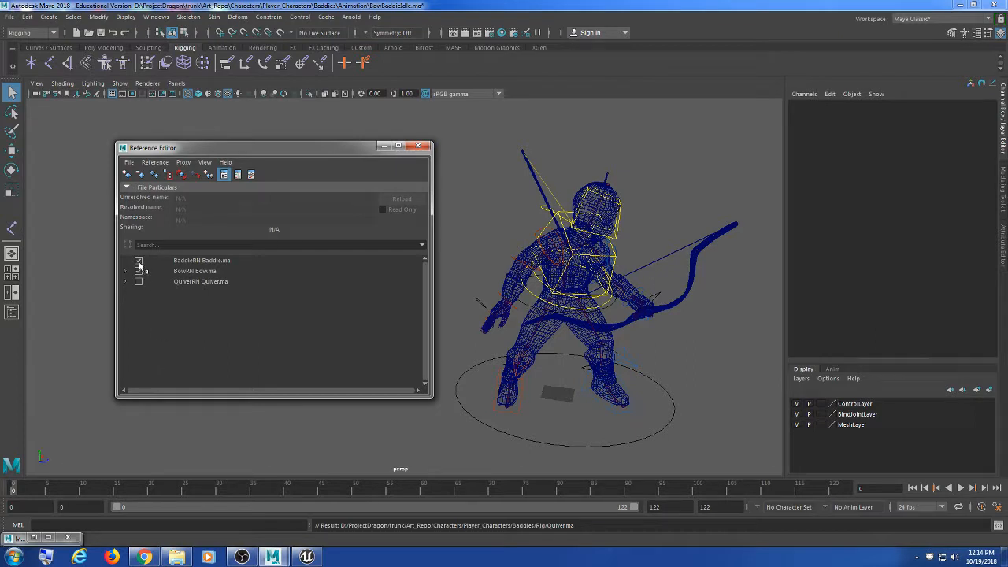
pyautogui.click(138, 261)
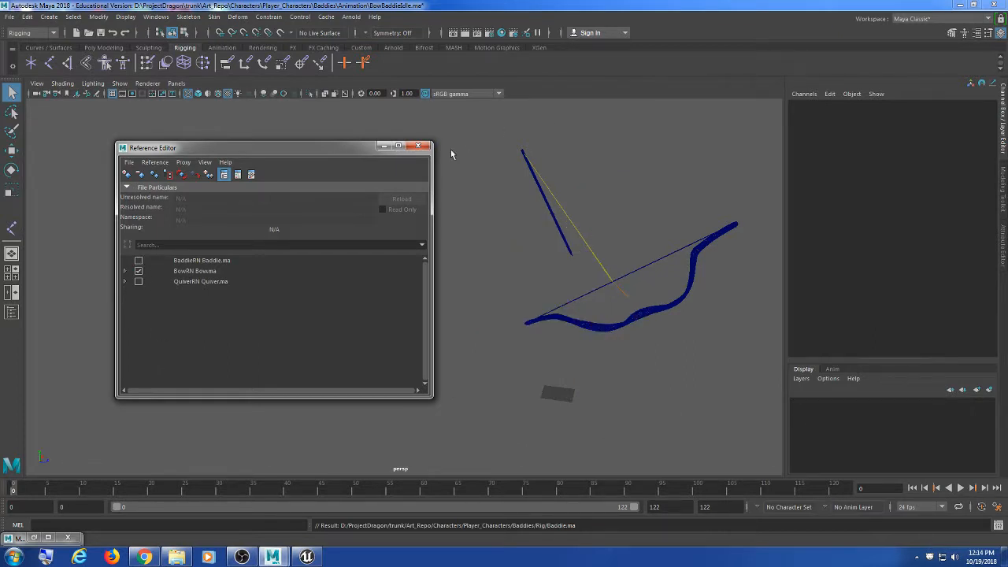
pyautogui.click(428, 147)
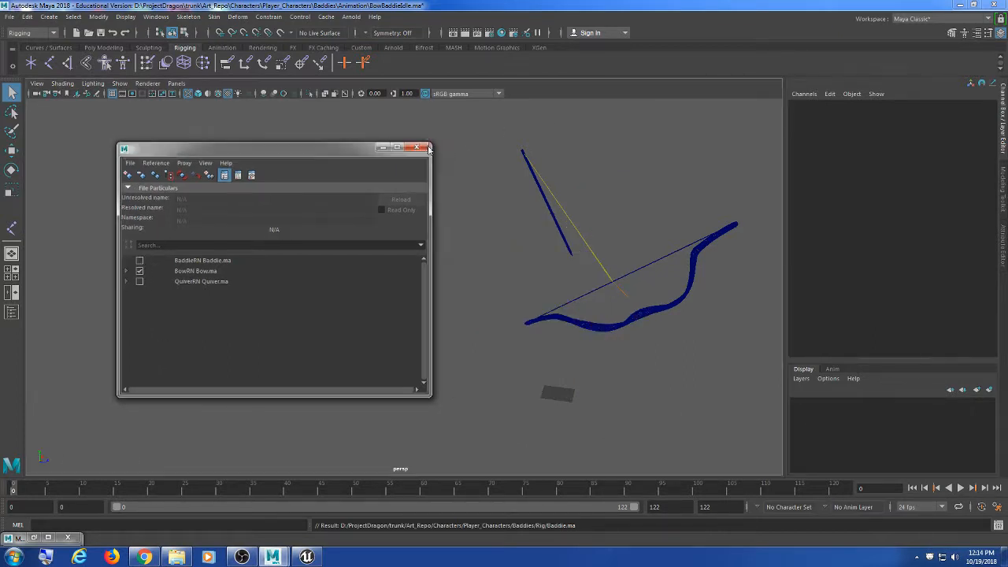
# Step: Select Bow:root and step up to its parent group2
pyautogui.keyDown('alt'); pyautogui.moveTo(555, 284); pyautogui.dragTo(508, 300, button='middle'); pyautogui.keyUp('alt')
pyautogui.scroll(3, 555, 317)
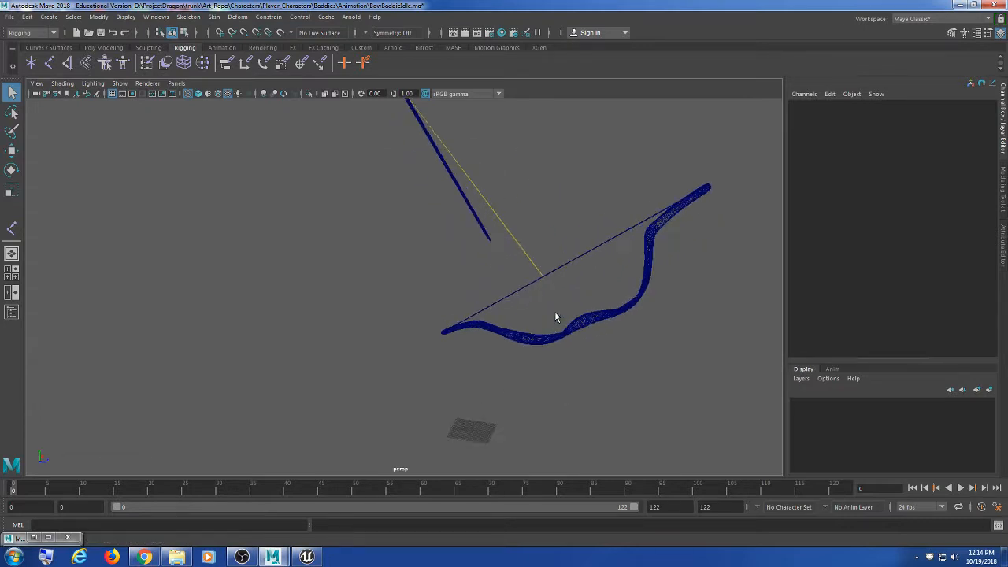
pyautogui.click(546, 322)
pyautogui.keyDown('alt'); pyautogui.moveTo(622, 354); pyautogui.dragTo(558, 364, button='middle'); pyautogui.keyUp('alt')
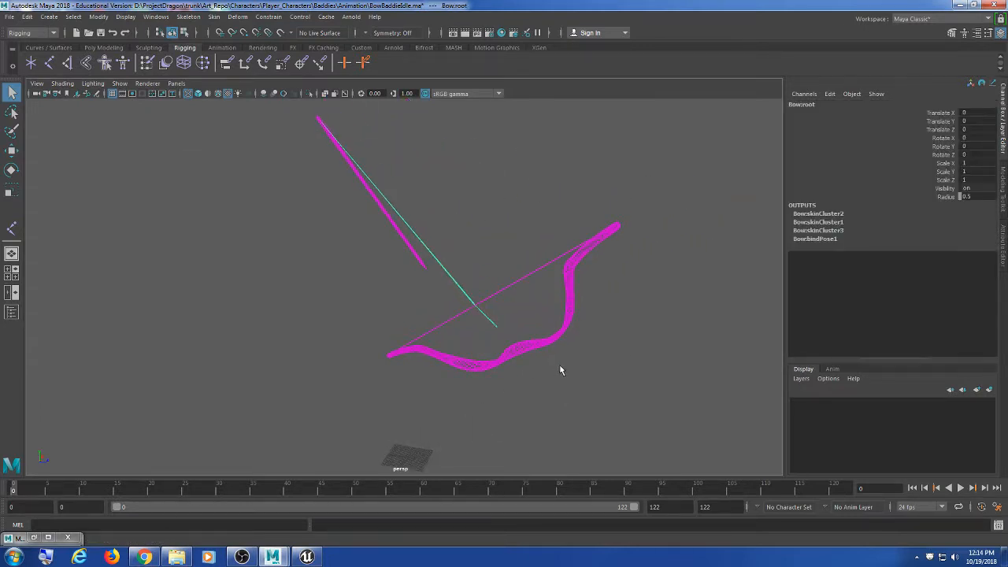
pyautogui.click(558, 364)
pyautogui.click(494, 327)
pyautogui.keyDown('alt'); pyautogui.moveTo(534, 361); pyautogui.dragTo(525, 356); pyautogui.keyUp('alt')
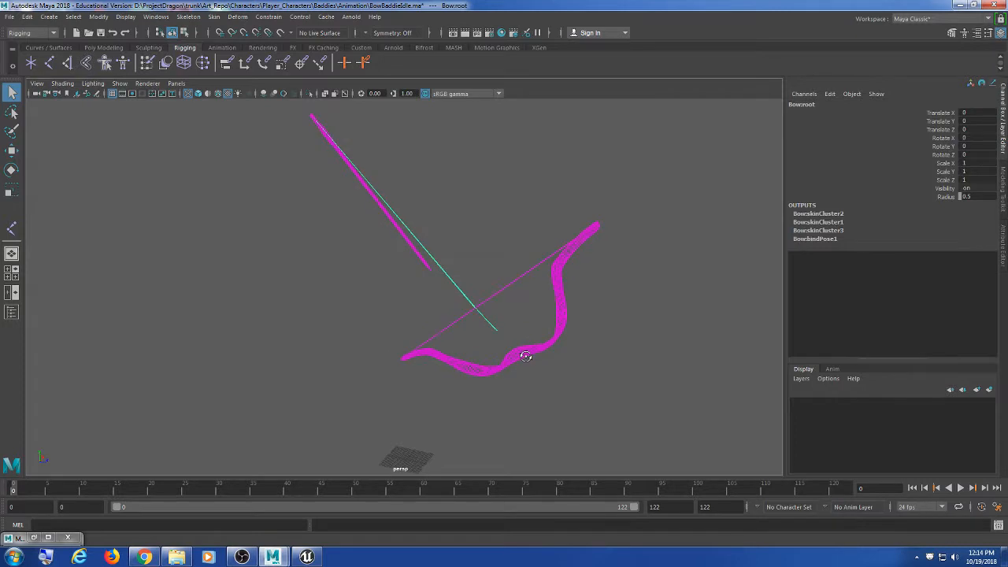
pyautogui.press('Up')
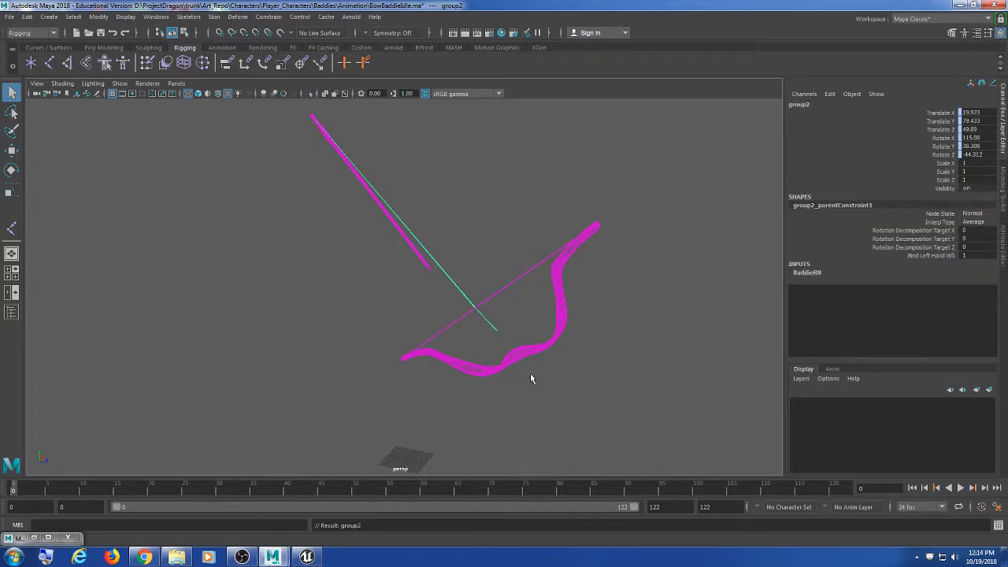
pyautogui.scroll(3, 531, 374)
pyautogui.scroll(-6, 504, 343)
pyautogui.moveTo(545, 344)
pyautogui.keyDown('alt'); pyautogui.mouseDown()
pyautogui.moveTo(512, 355)
pyautogui.moveTo(584, 338)
pyautogui.moveTo(561, 345)
pyautogui.mouseUp(); pyautogui.keyUp('alt')
pyautogui.click(152, 17)
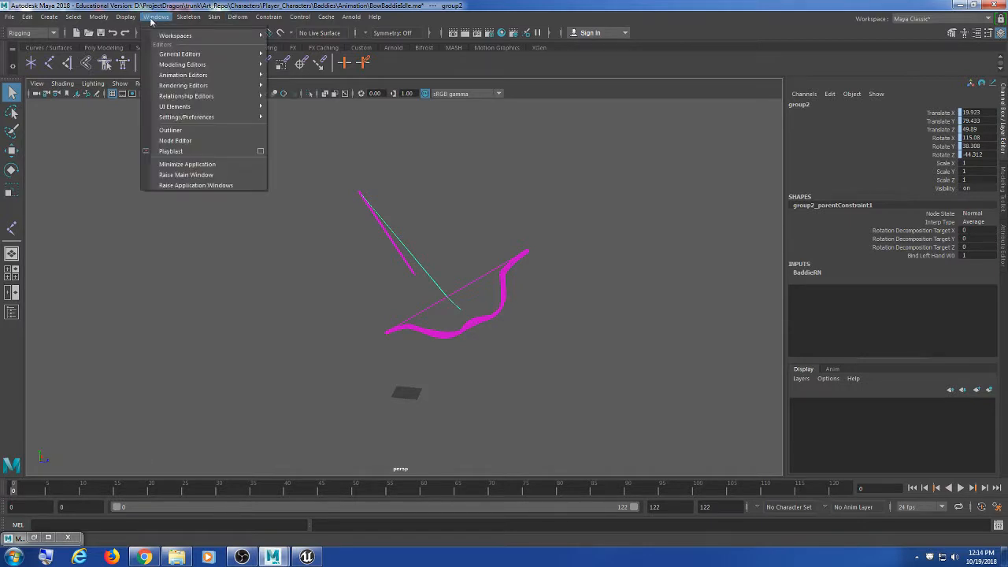
# Step: Open the Hypergraph Hierarchy and scrub the bow animation from frame 0 to 122
pyautogui.moveTo(181, 54)
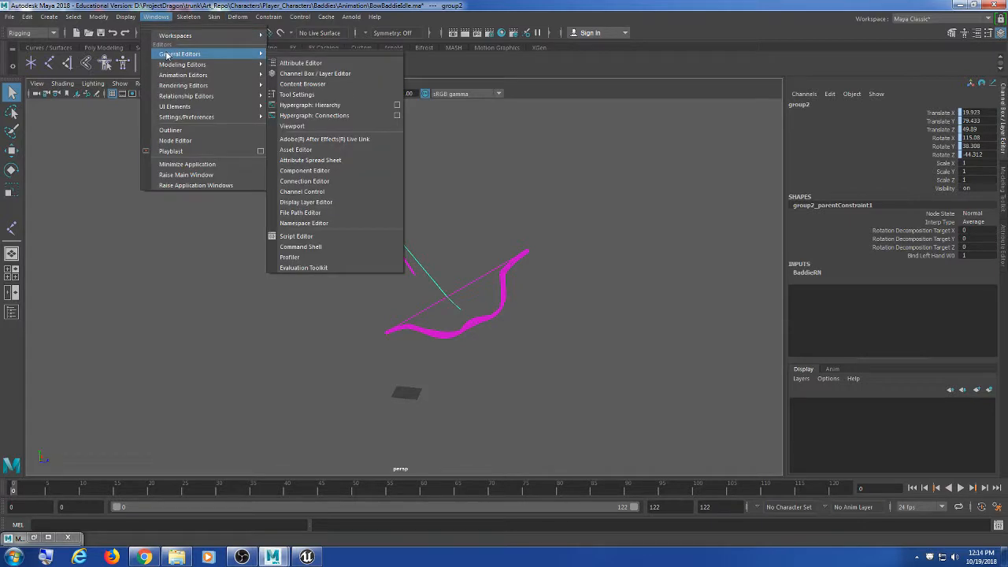
pyautogui.click(323, 102)
pyautogui.keyDown('alt'); pyautogui.moveTo(390, 210); pyautogui.dragTo(303, 199, button='middle'); pyautogui.keyUp('alt')
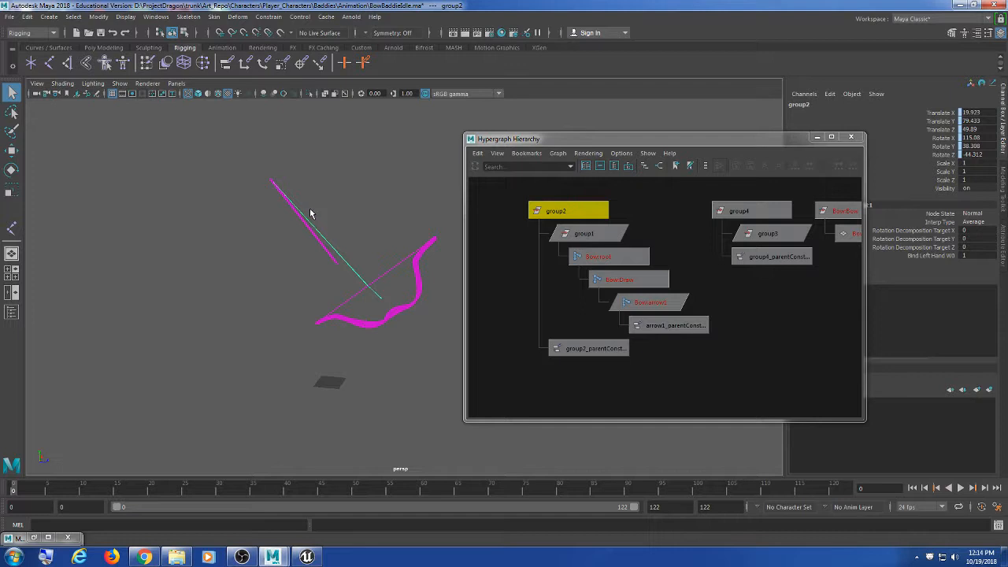
pyautogui.moveTo(359, 245)
pyautogui.keyDown('alt'); pyautogui.mouseDown()
pyautogui.moveTo(252, 236)
pyautogui.moveTo(317, 250)
pyautogui.mouseUp(); pyautogui.keyUp('alt')
pyautogui.click(448, 491)
pyautogui.moveTo(447, 492)
pyautogui.mouseDown()
pyautogui.moveTo(11, 463)
pyautogui.moveTo(569, 459)
pyautogui.moveTo(12, 453)
pyautogui.mouseUp()
pyautogui.keyDown('alt'); pyautogui.moveTo(130, 390); pyautogui.dragTo(247, 356); pyautogui.keyUp('alt')
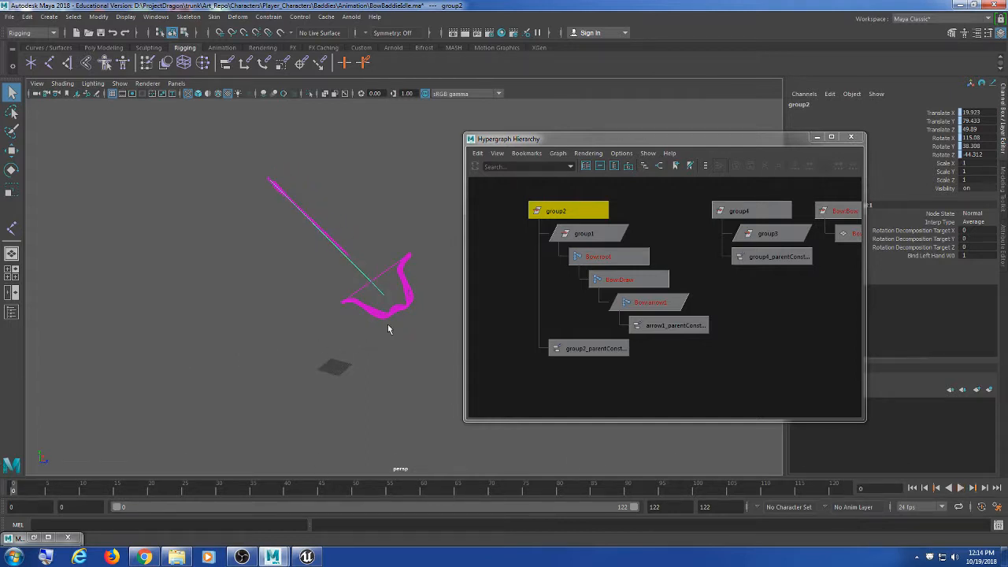
pyautogui.scroll(1, 658, 329)
pyautogui.keyDown('alt'); pyautogui.moveTo(647, 316); pyautogui.dragTo(679, 322, button='middle'); pyautogui.keyUp('alt')
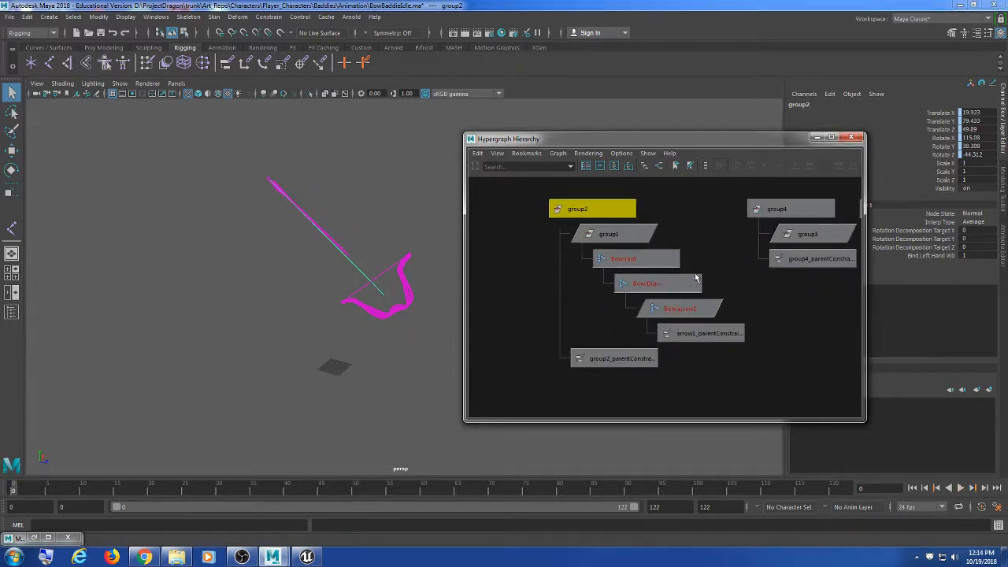
pyautogui.scroll(2, 697, 283)
# Step: Unparent Bow:root from group1 with Shift+P
pyautogui.click(725, 267)
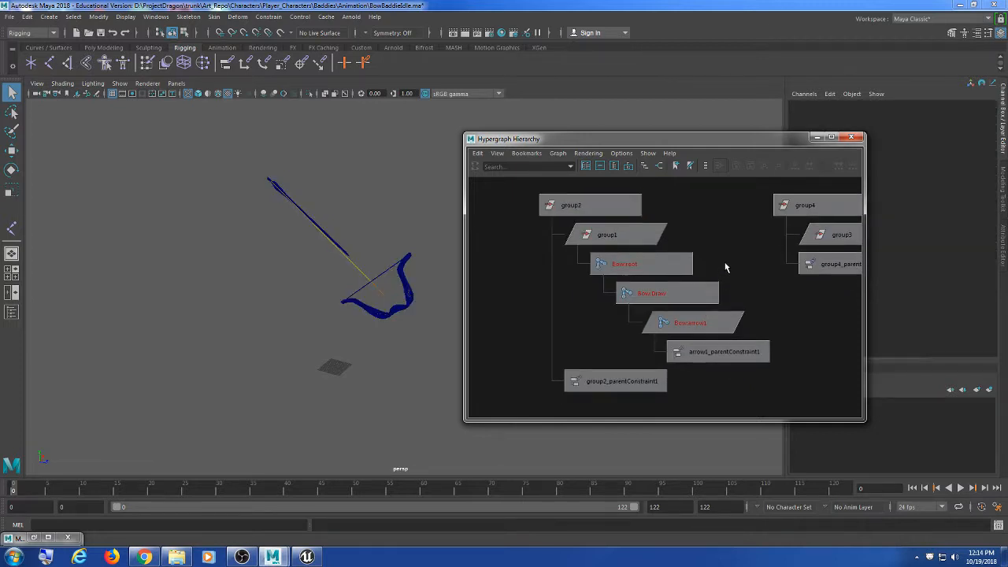
pyautogui.scroll(-2, 722, 284)
pyautogui.click(641, 262)
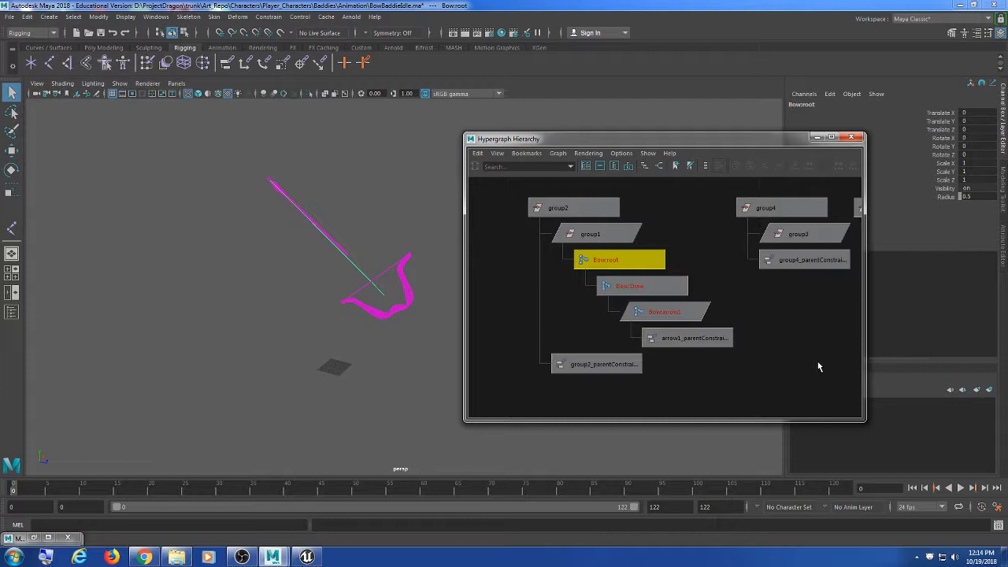
pyautogui.hotkey('shift', 'p')
pyautogui.press('f')
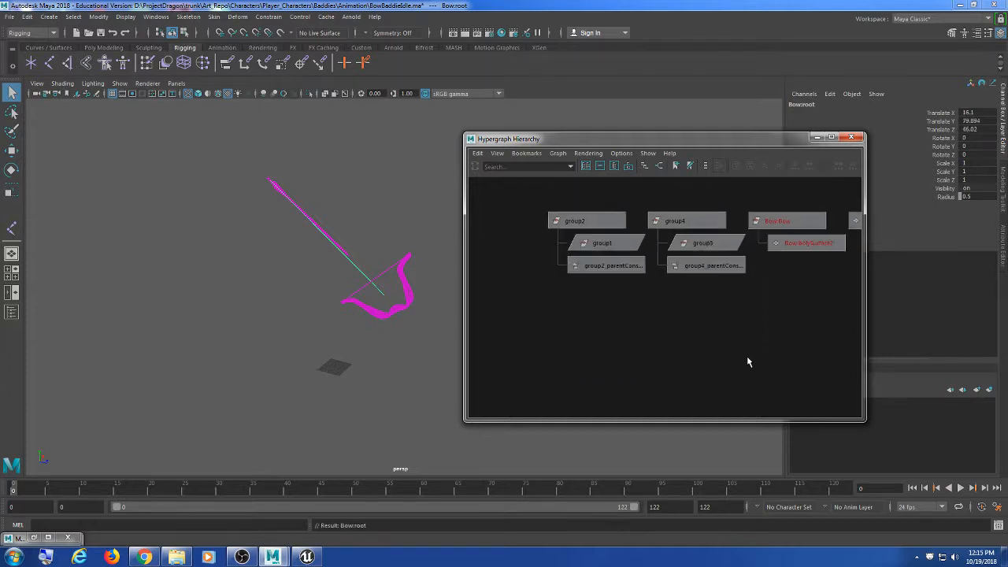
# Step: Set Bow:root's Translate X, Y and Z to 0 in the Channel Box
pyautogui.doubleClick(981, 112)
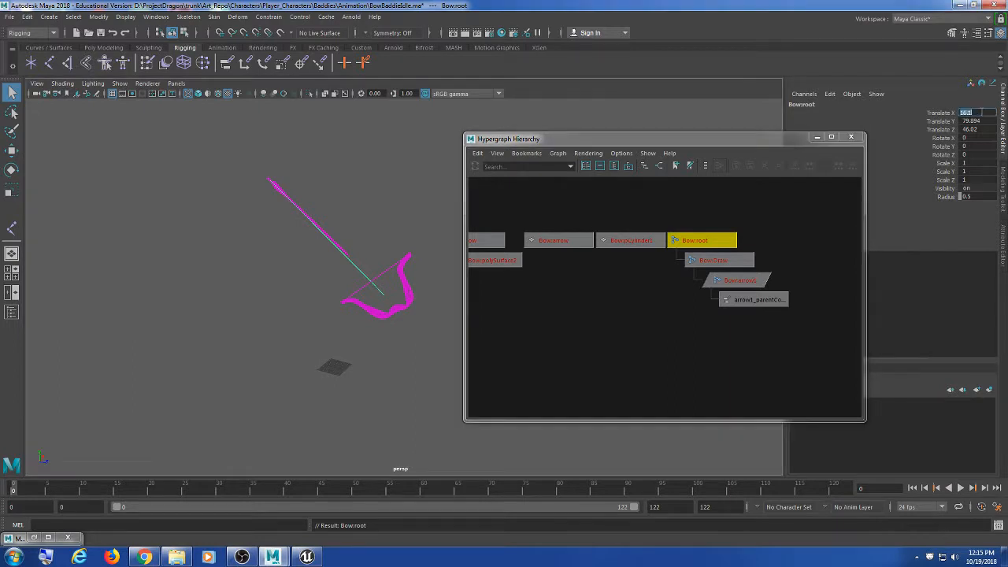
pyautogui.keyDown('shift'); pyautogui.click(983, 130); pyautogui.keyUp('shift')
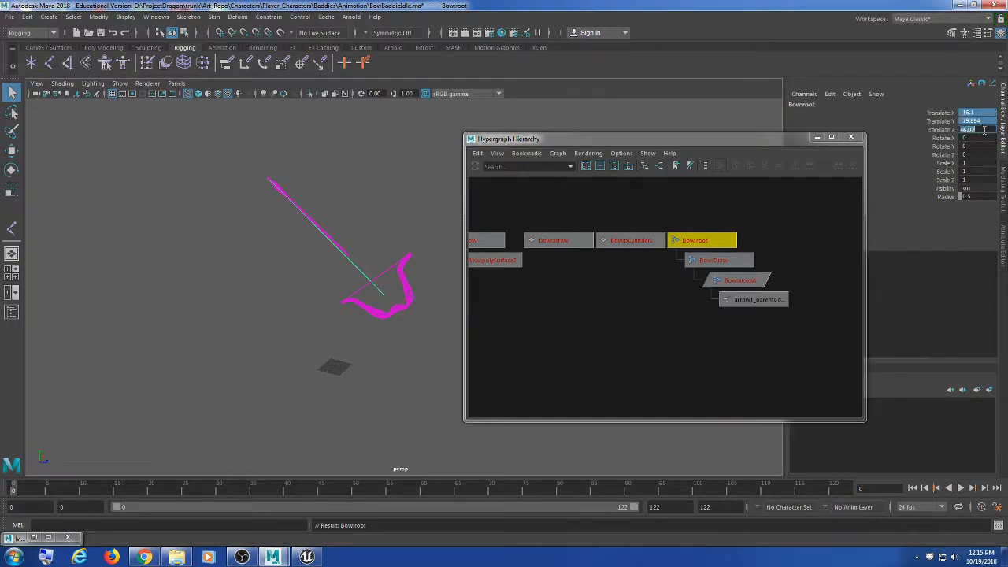
pyautogui.write('0')
pyautogui.press('Return')
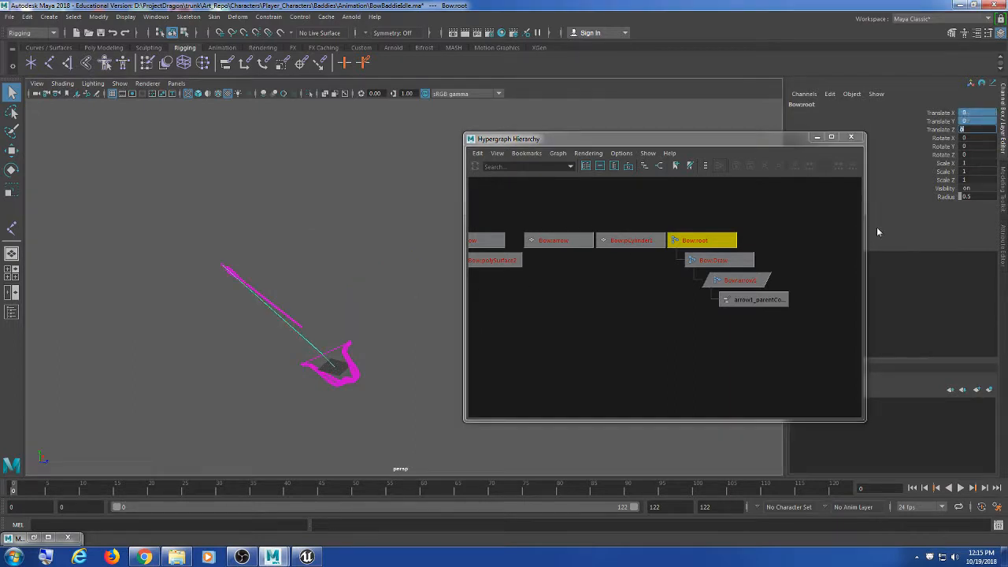
pyautogui.keyDown('alt'); pyautogui.moveTo(353, 321); pyautogui.dragTo(371, 297); pyautogui.keyUp('alt')
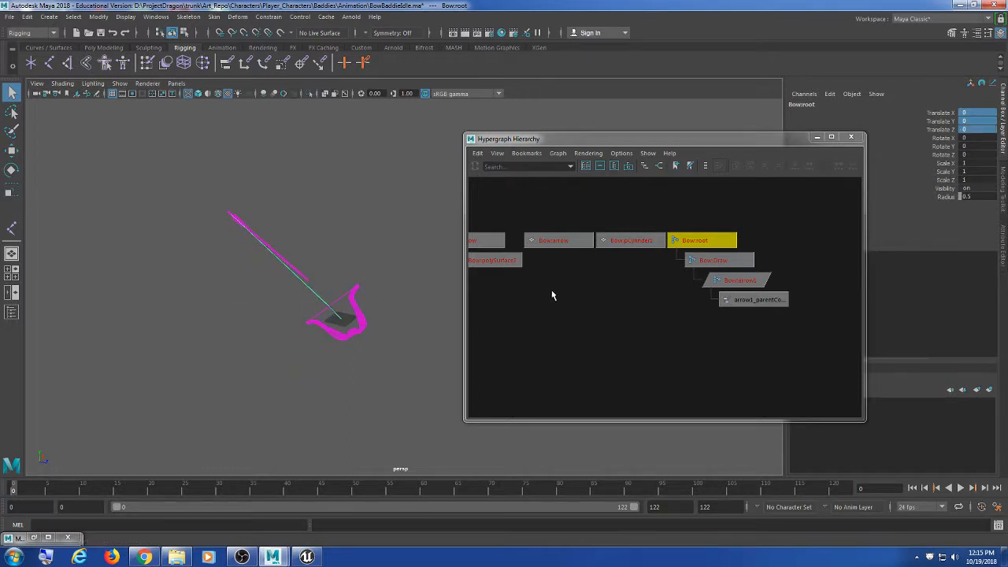
pyautogui.scroll(-5, 695, 299)
pyautogui.moveTo(499, 199); pyautogui.dragTo(881, 369)
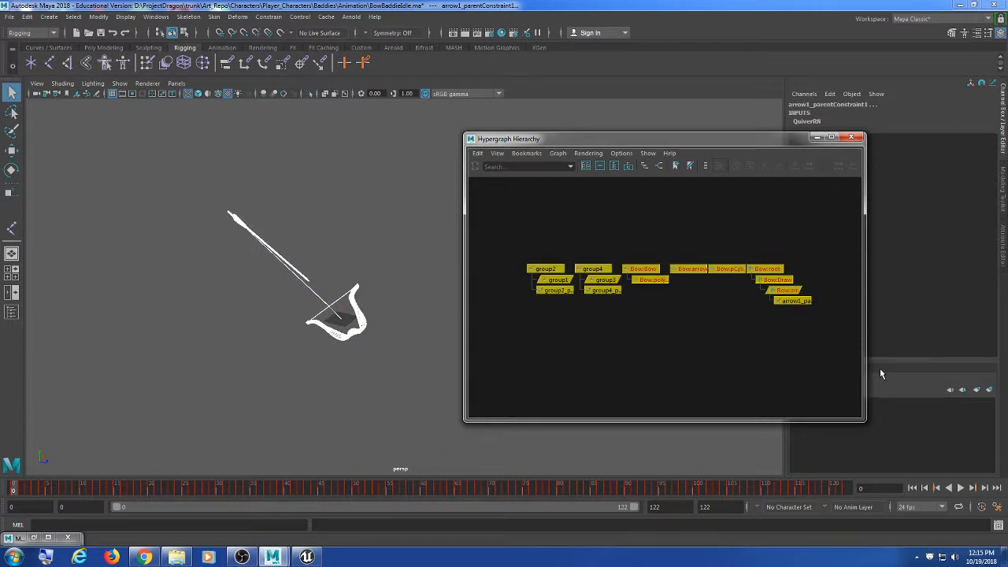
# Step: Delete the selected groups and constraints, then inspect Bow:Bow, Bow:root, Bow:Draw and Bow:arrow1
pyautogui.press('Delete')
pyautogui.click(592, 306)
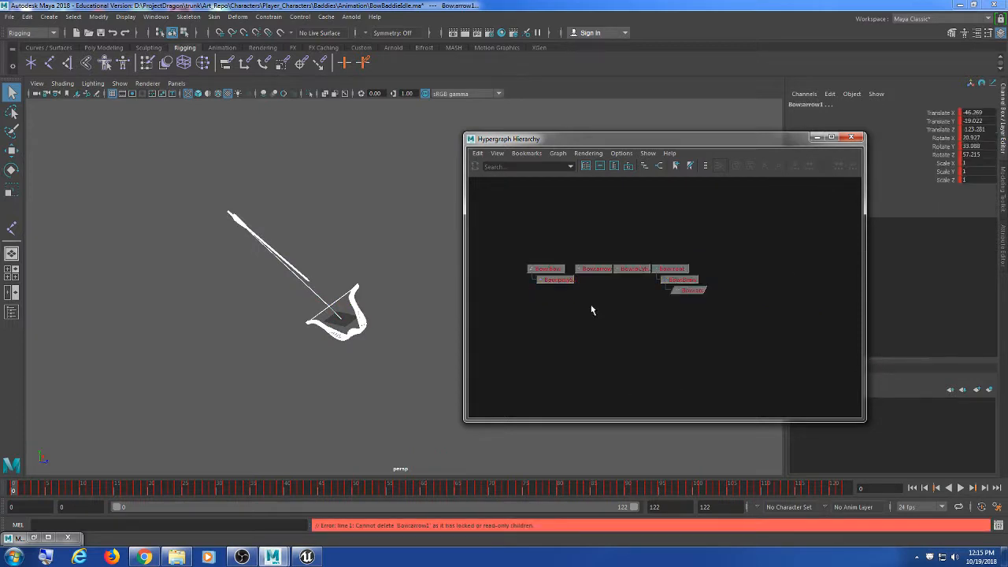
pyautogui.click(549, 268)
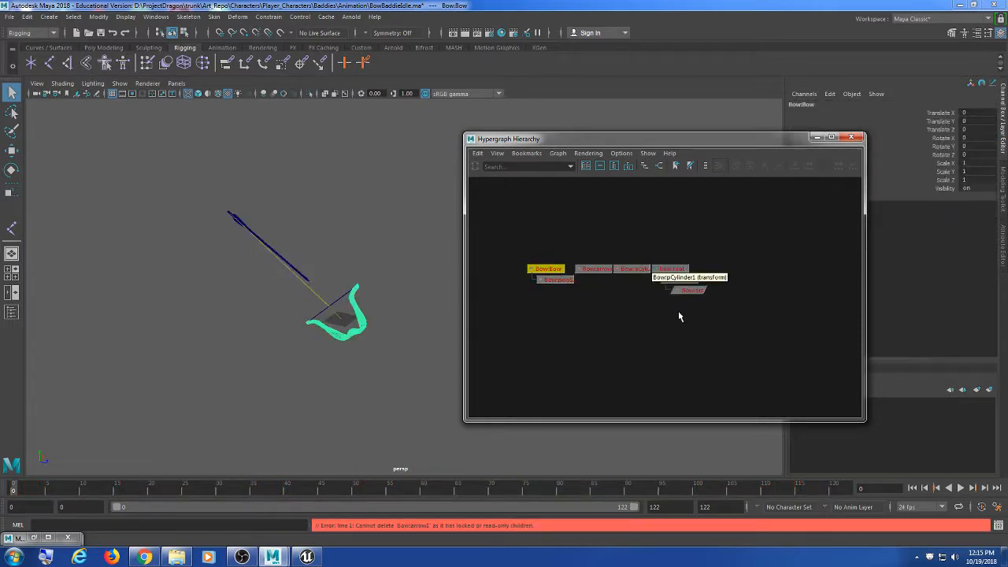
pyautogui.click(670, 264)
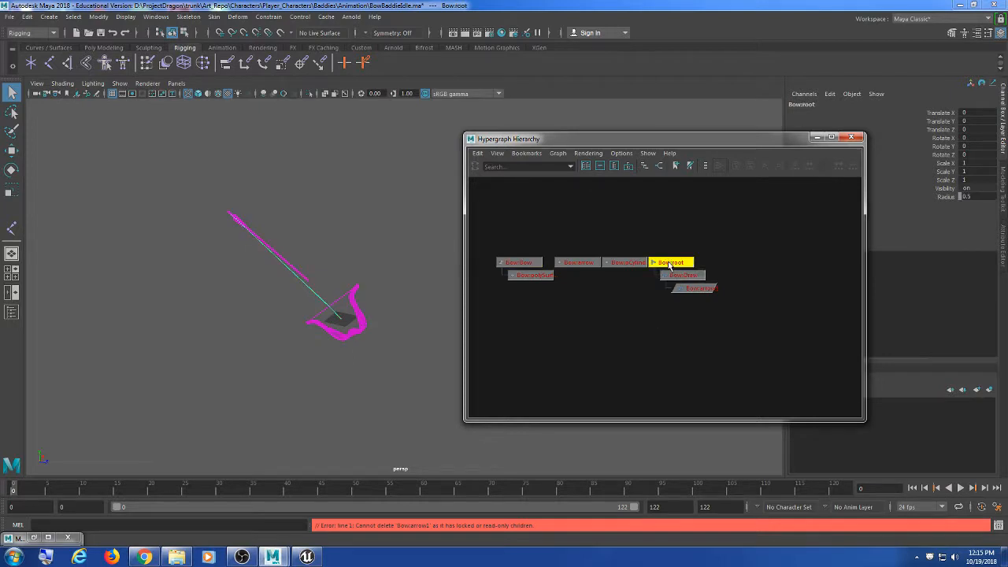
pyautogui.click(682, 275)
pyautogui.click(682, 289)
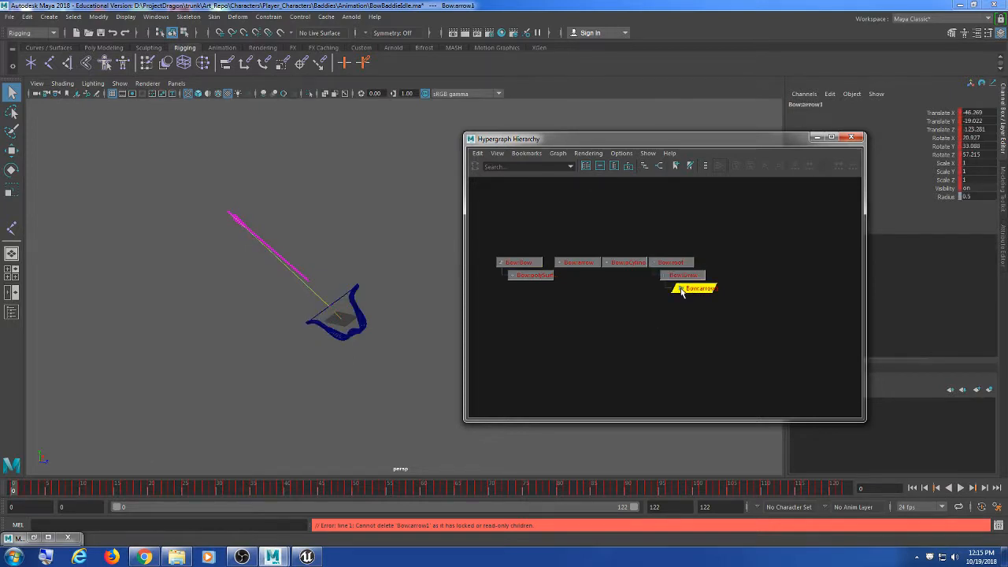
pyautogui.click(678, 277)
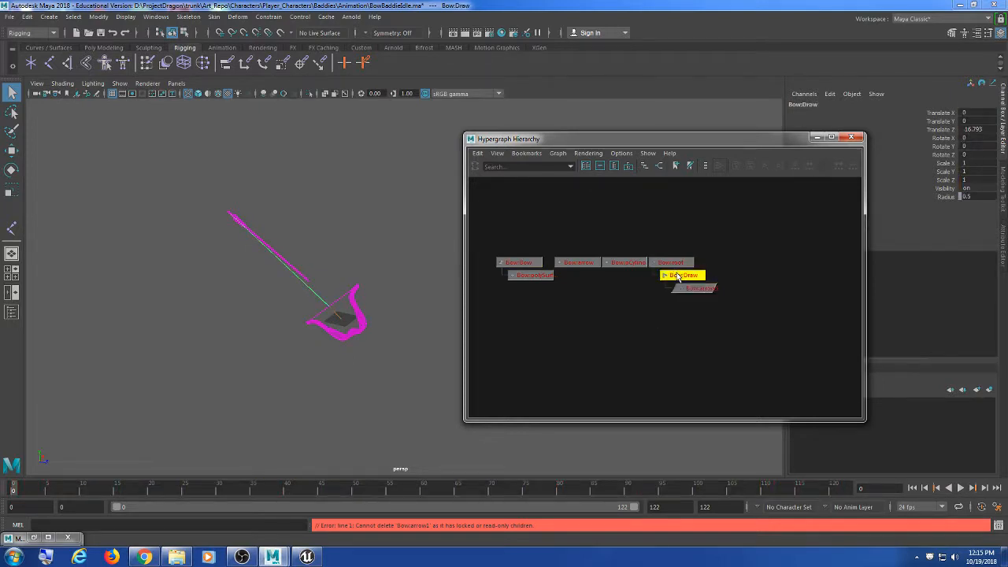
pyautogui.click(977, 130)
pyautogui.write('0')
pyautogui.press('Return')
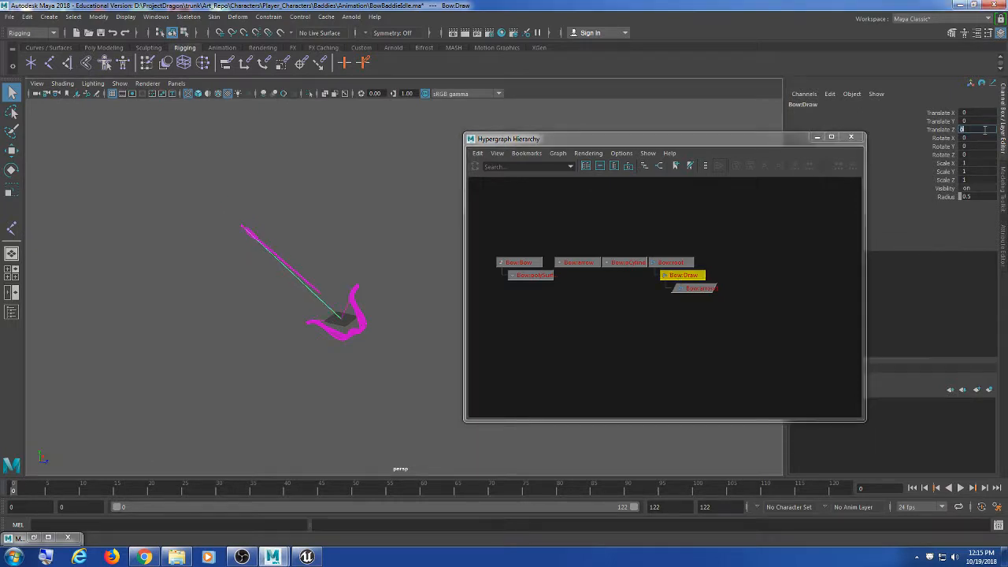
pyautogui.keyDown('alt'); pyautogui.moveTo(363, 315); pyautogui.dragTo(348, 300); pyautogui.keyUp('alt')
pyautogui.scroll(5, 347, 300)
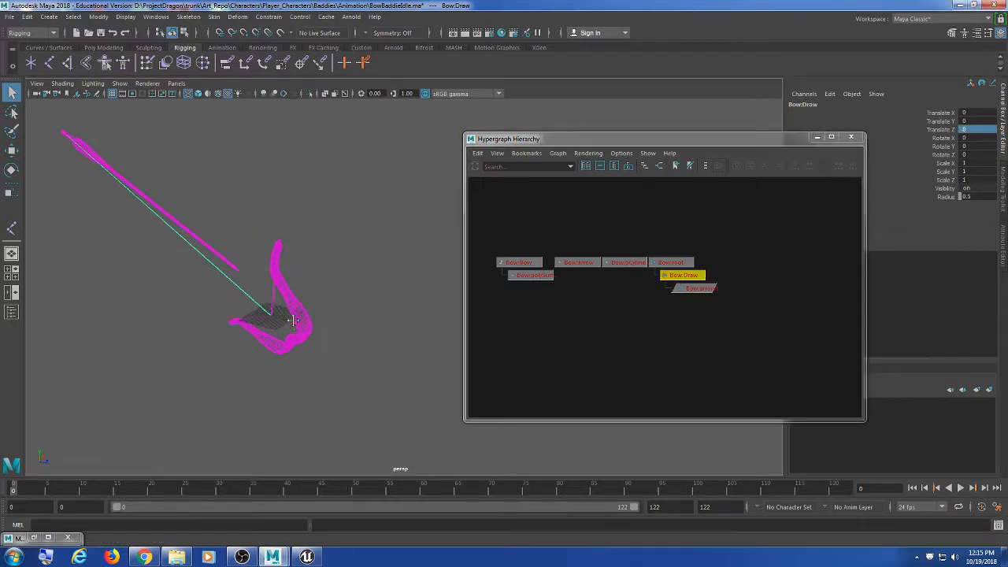
pyautogui.keyDown('alt'); pyautogui.moveTo(292, 318); pyautogui.dragTo(368, 286); pyautogui.keyUp('alt')
pyautogui.hotkey('ctrl', 'z')
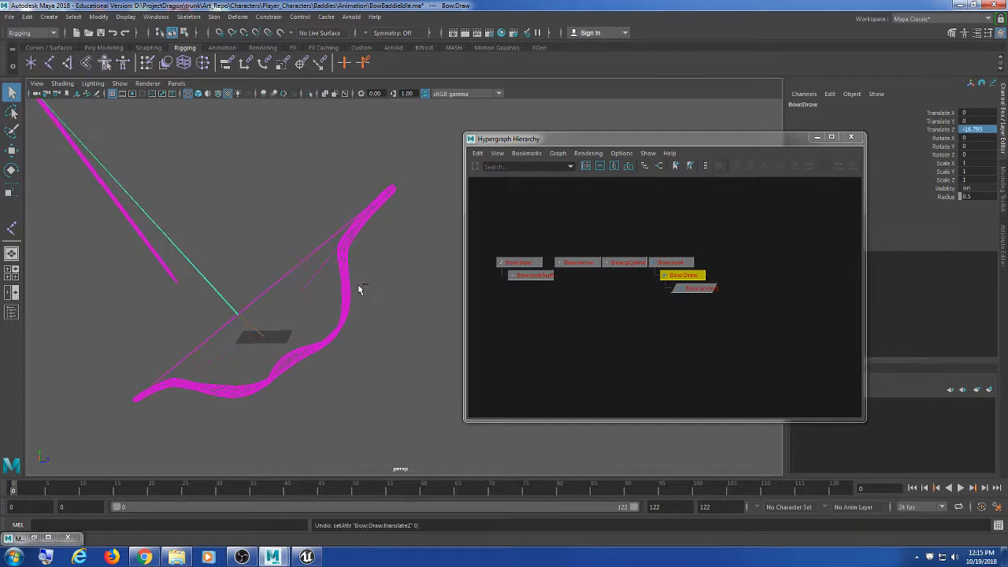
pyautogui.keyDown('alt'); pyautogui.moveTo(357, 284); pyautogui.dragTo(376, 281, button='middle'); pyautogui.keyUp('alt')
pyautogui.keyDown('alt'); pyautogui.moveTo(375, 281); pyautogui.dragTo(342, 304); pyautogui.keyUp('alt')
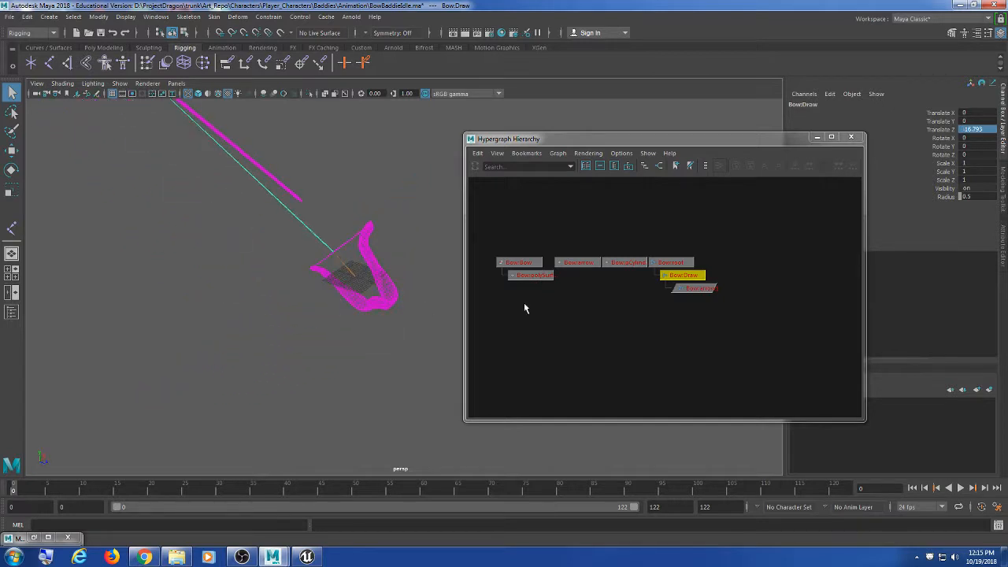
pyautogui.click(669, 299)
pyautogui.click(697, 289)
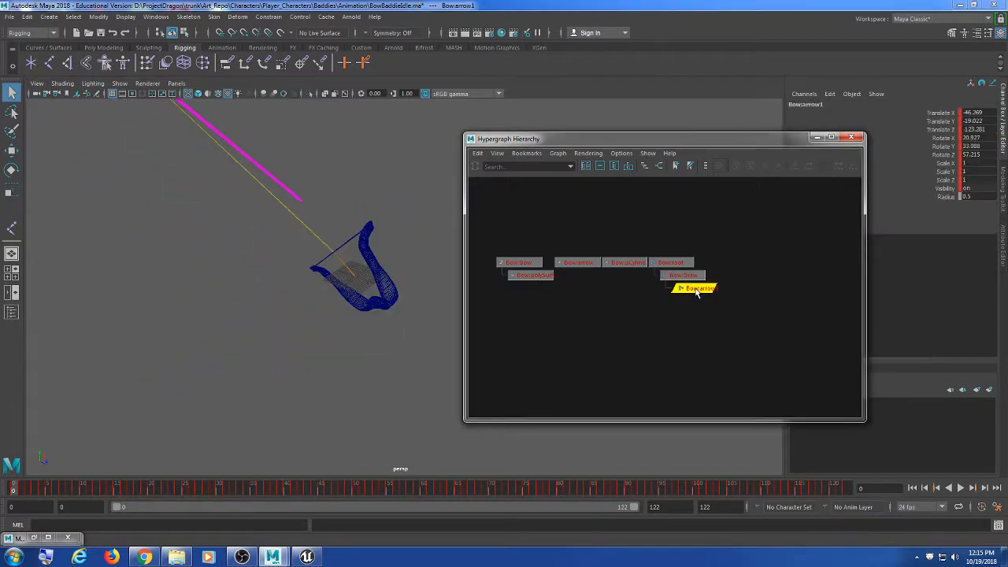
pyautogui.click(671, 263)
pyautogui.click(587, 264)
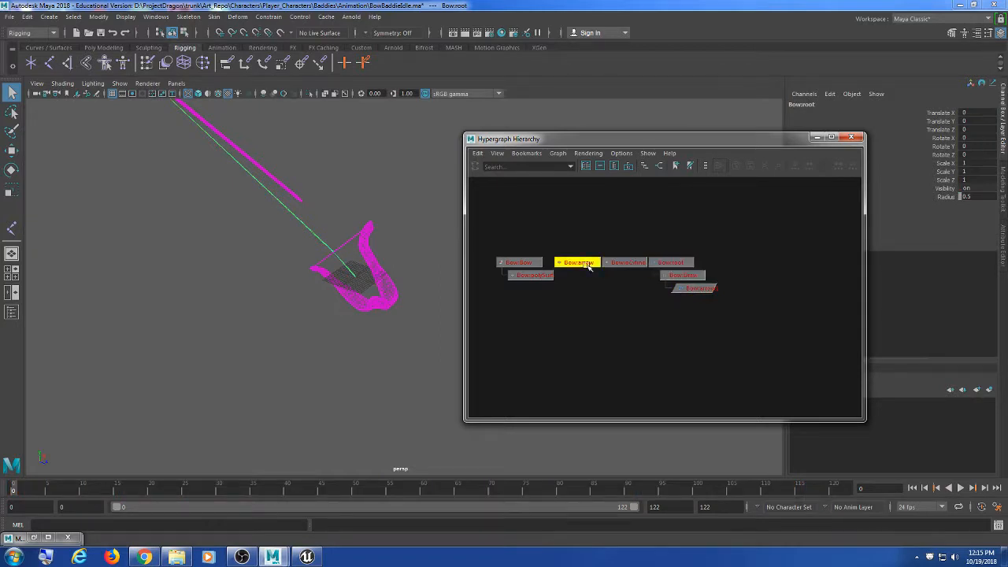
pyautogui.click(624, 262)
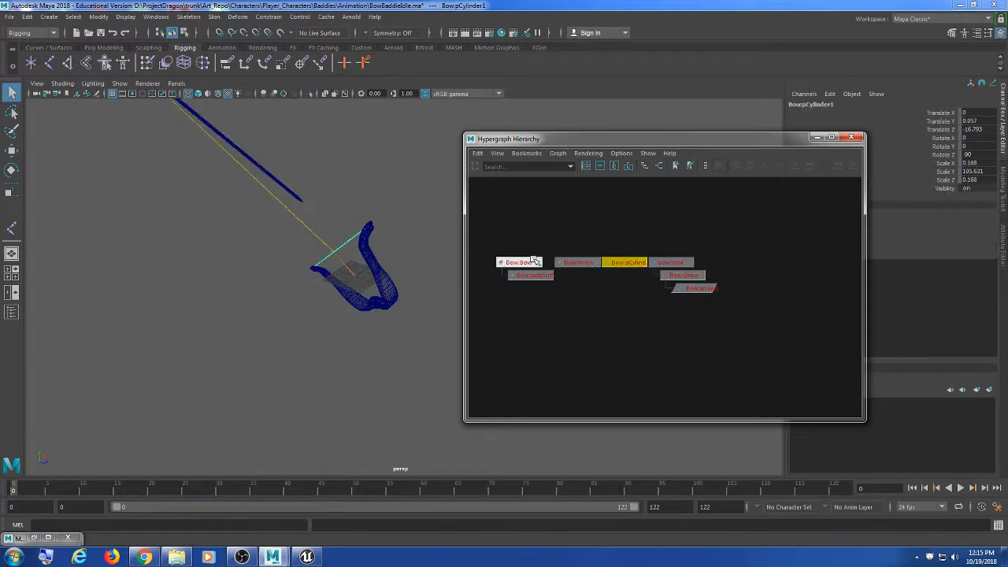
pyautogui.click(534, 261)
pyautogui.click(533, 275)
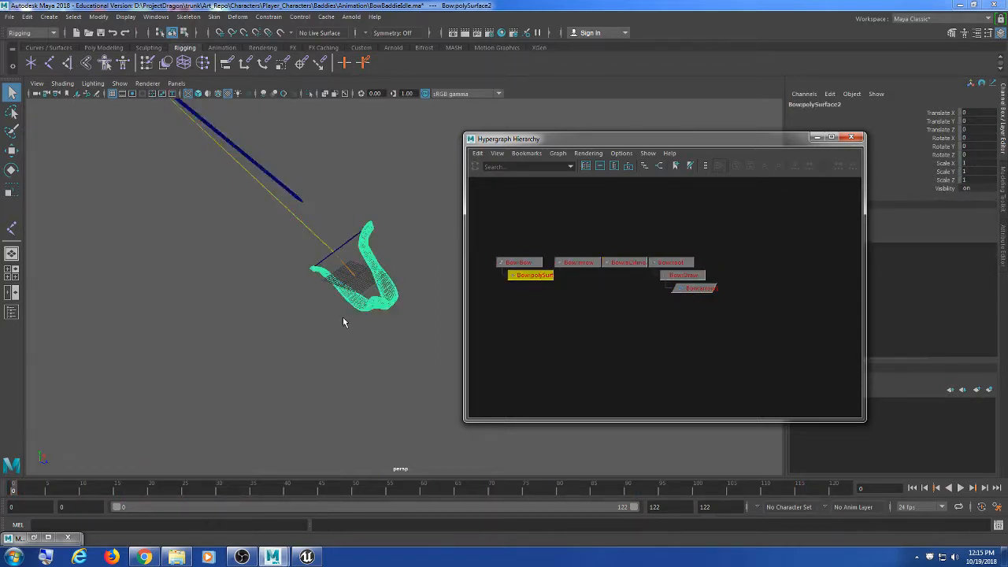
pyautogui.moveTo(342, 321)
pyautogui.keyDown('alt'); pyautogui.mouseDown()
pyautogui.moveTo(341, 338)
pyautogui.moveTo(283, 329)
pyautogui.moveTo(328, 329)
pyautogui.moveTo(351, 307)
pyautogui.mouseUp(); pyautogui.keyUp('alt')
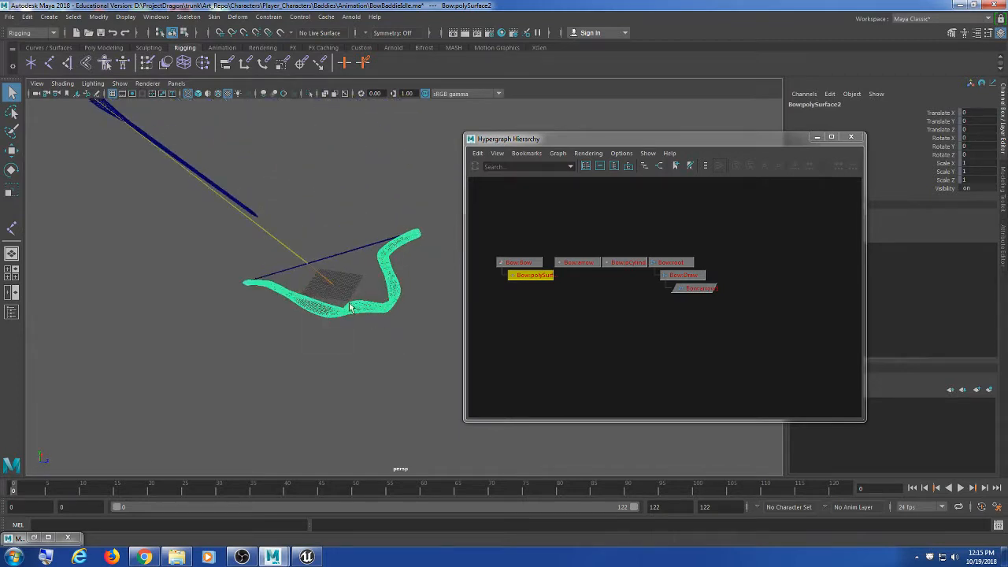
pyautogui.click(337, 289)
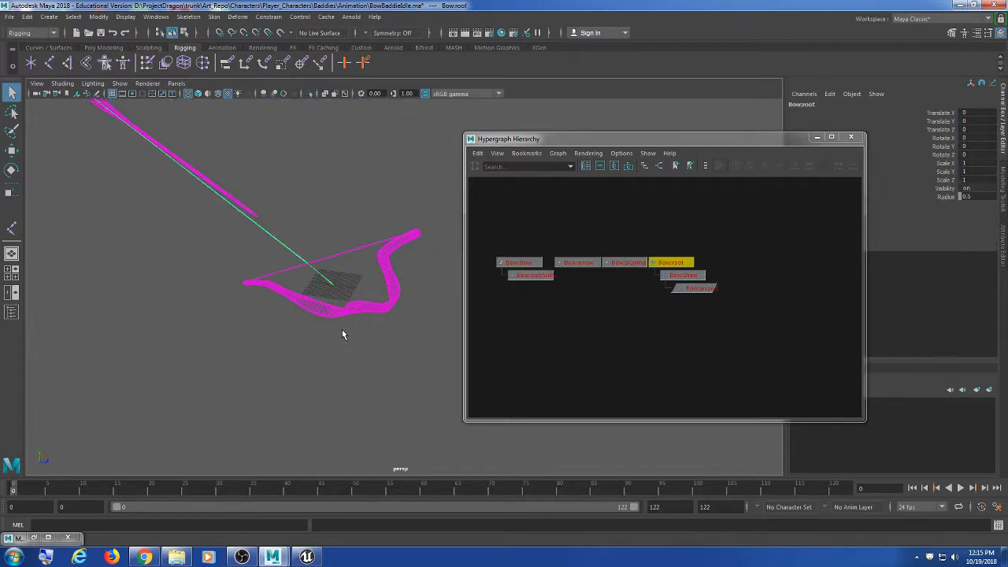
pyautogui.keyDown('alt'); pyautogui.moveTo(323, 308); pyautogui.dragTo(341, 332, button='middle'); pyautogui.keyUp('alt')
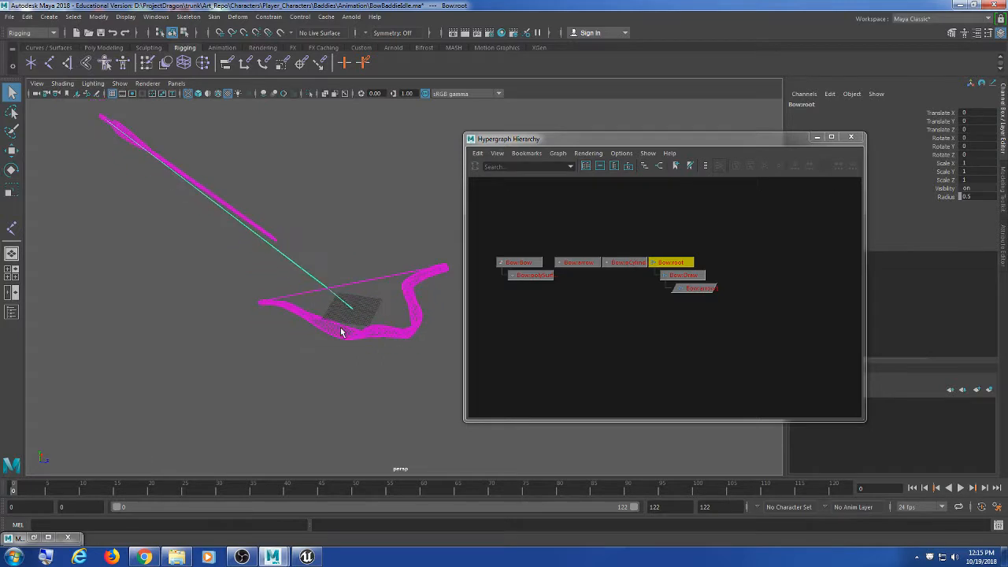
pyautogui.keyDown('alt'); pyautogui.moveTo(340, 332); pyautogui.dragTo(345, 316); pyautogui.keyUp('alt')
pyautogui.click(519, 262)
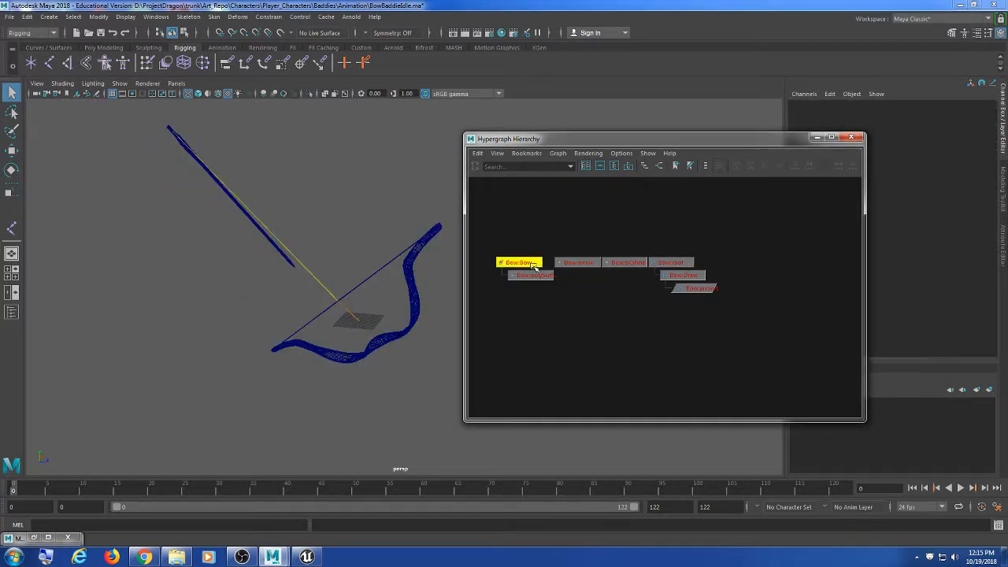
pyautogui.click(533, 276)
pyautogui.click(685, 262)
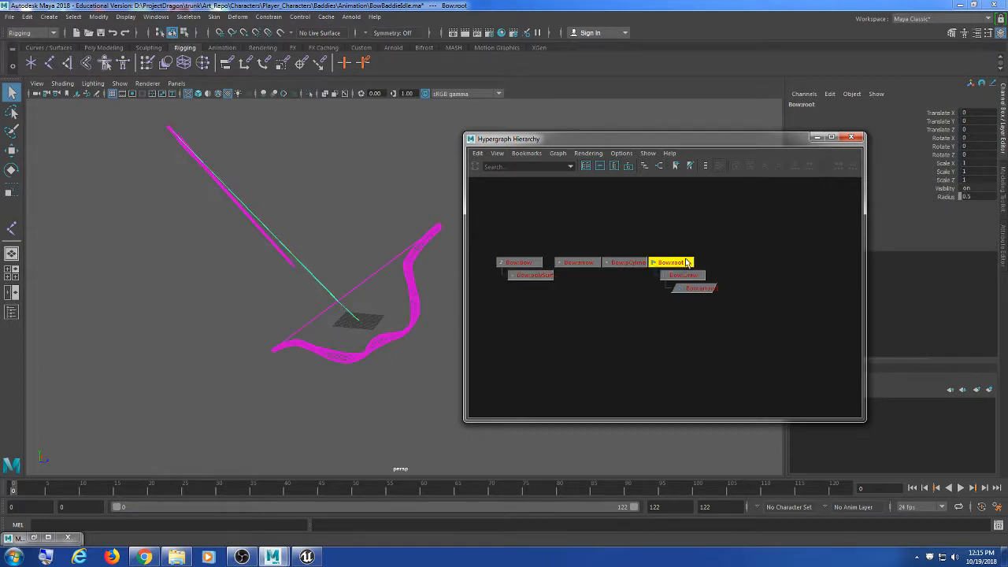
pyautogui.click(682, 275)
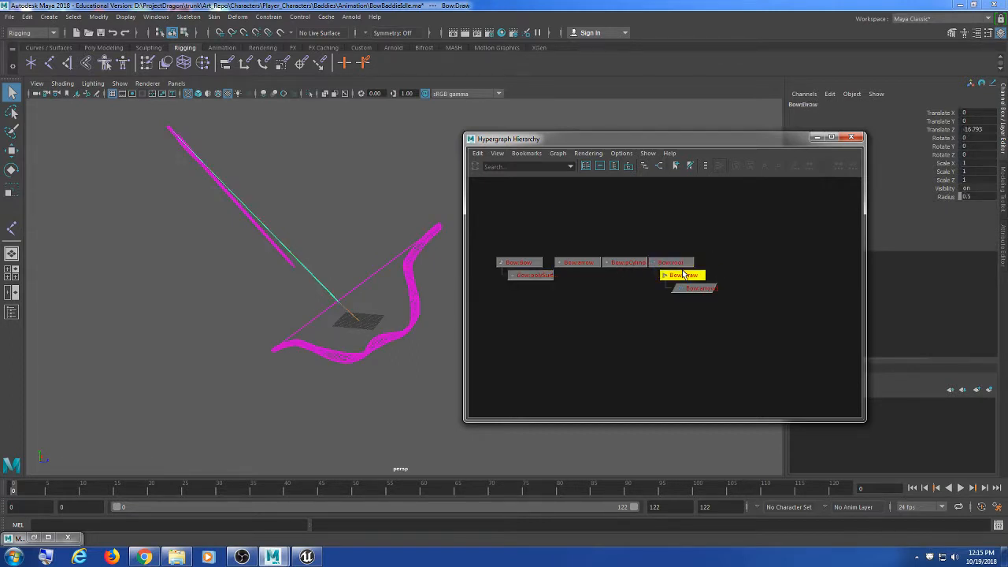
pyautogui.click(689, 288)
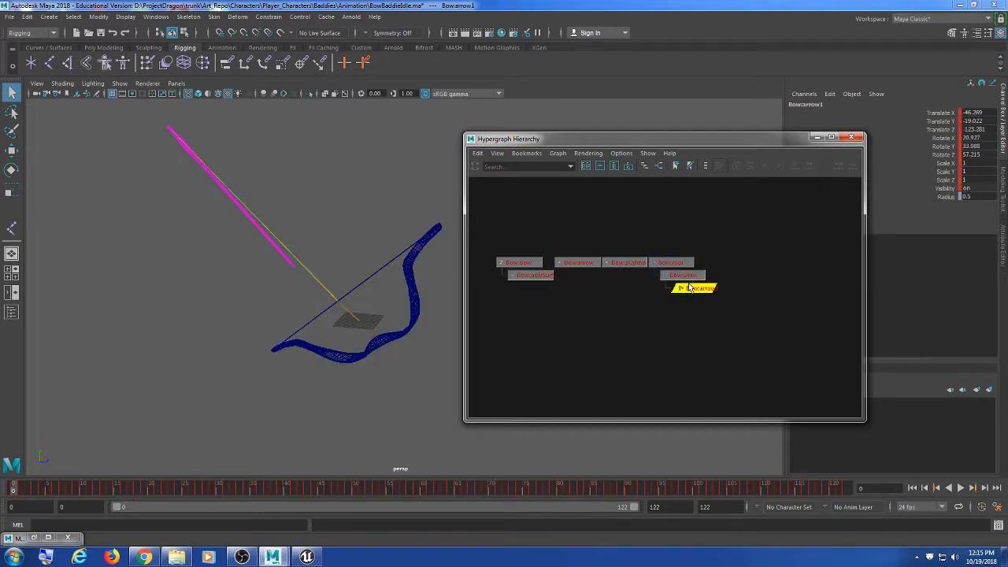
pyautogui.click(627, 264)
pyautogui.click(579, 262)
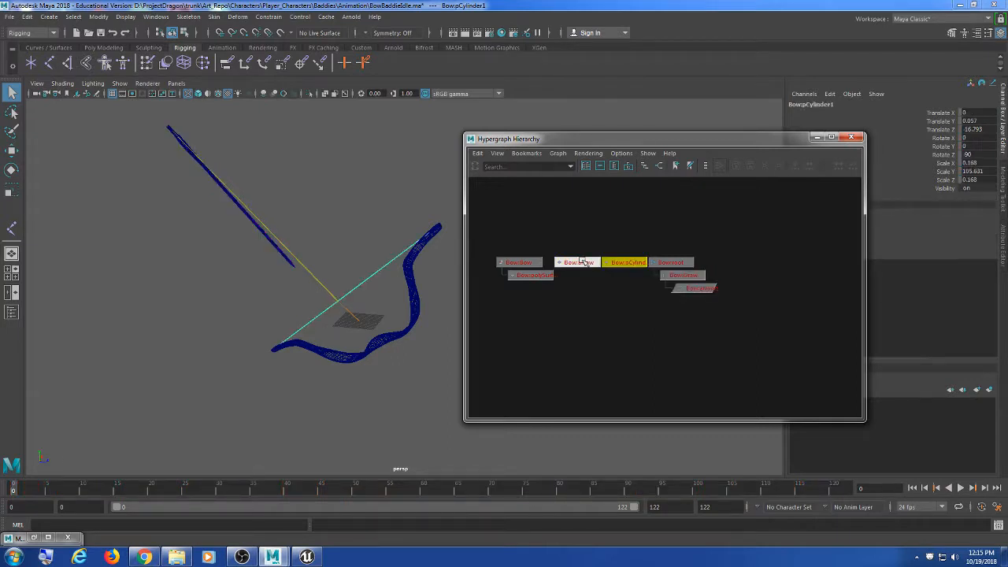
pyautogui.click(627, 264)
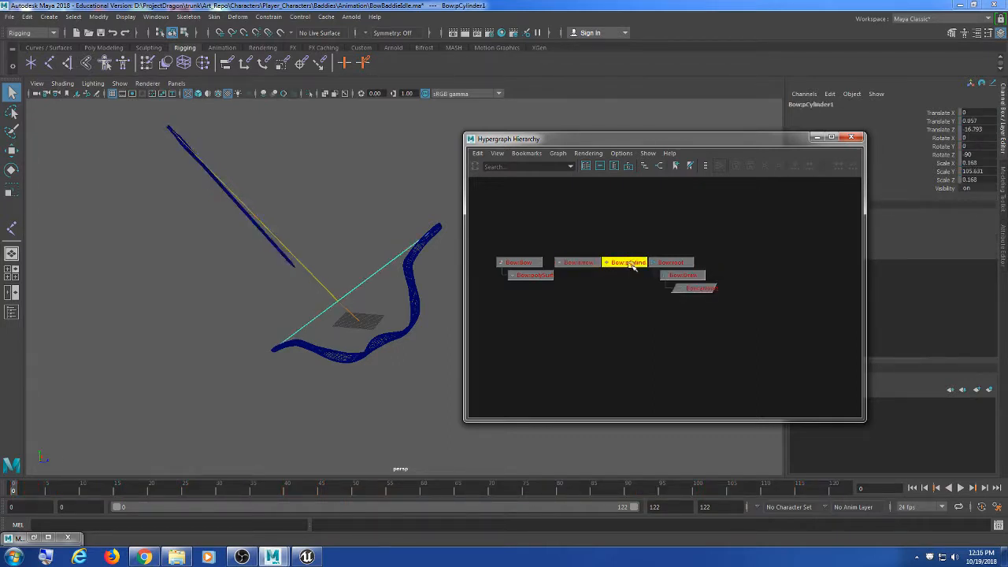
pyautogui.scroll(5, 652, 341)
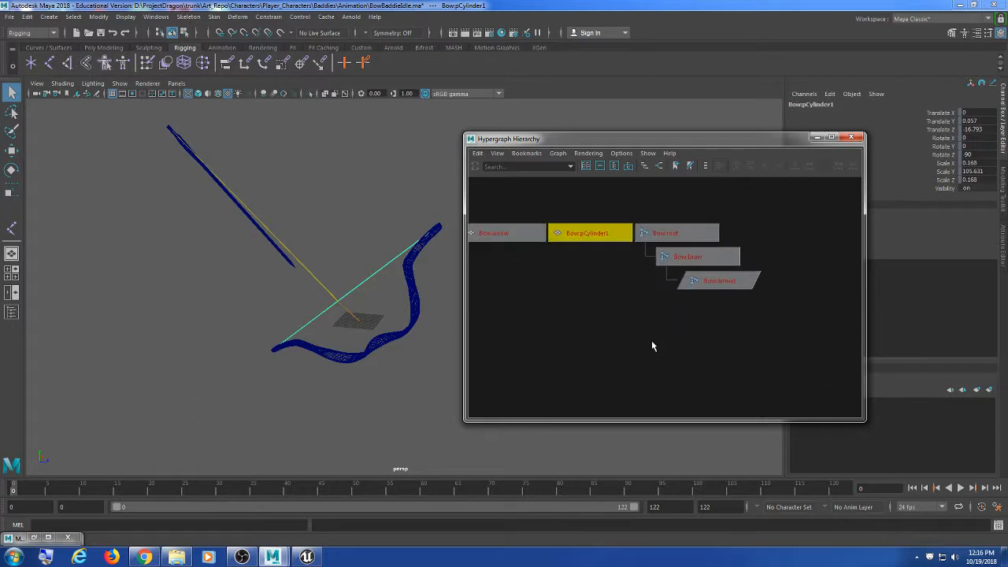
pyautogui.click(714, 276)
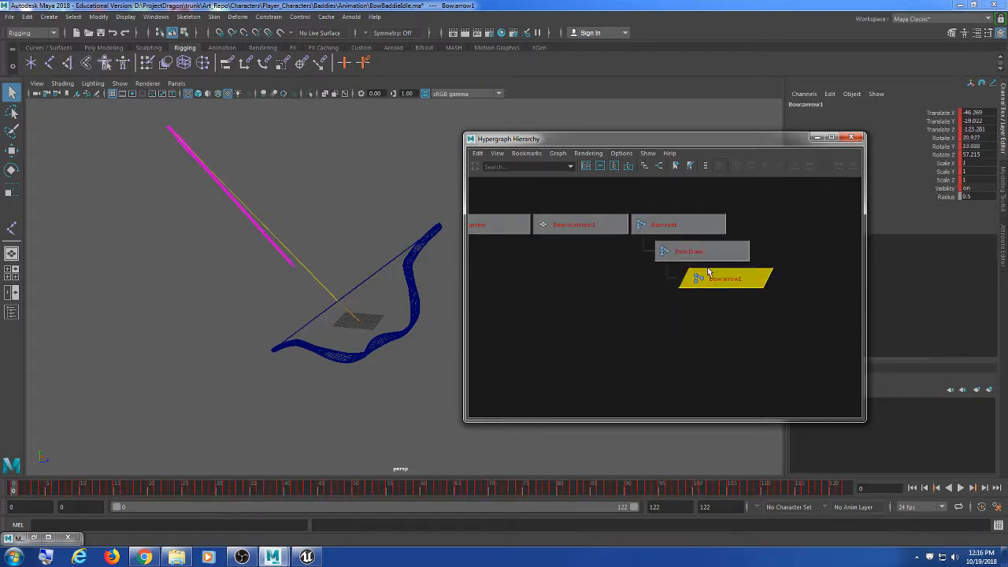
pyautogui.moveTo(378, 300)
pyautogui.keyDown('alt'); pyautogui.mouseDown()
pyautogui.moveTo(368, 386)
pyautogui.moveTo(333, 338)
pyautogui.moveTo(383, 304)
pyautogui.moveTo(379, 313)
pyautogui.mouseUp(); pyautogui.keyUp('alt')
pyautogui.click(709, 254)
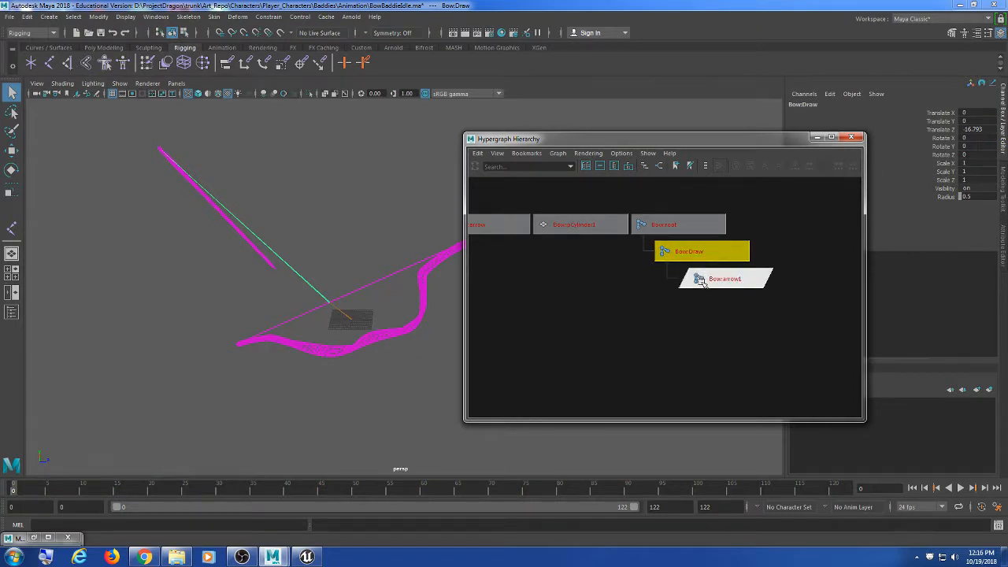
pyautogui.moveTo(409, 366)
pyautogui.keyDown('alt'); pyautogui.mouseDown()
pyautogui.moveTo(331, 383)
pyautogui.moveTo(360, 396)
pyautogui.moveTo(363, 341)
pyautogui.moveTo(360, 330)
pyautogui.moveTo(337, 342)
pyautogui.moveTo(345, 330)
pyautogui.moveTo(387, 338)
pyautogui.moveTo(276, 267)
pyautogui.mouseUp(); pyautogui.keyUp('alt')
pyautogui.press('Up')
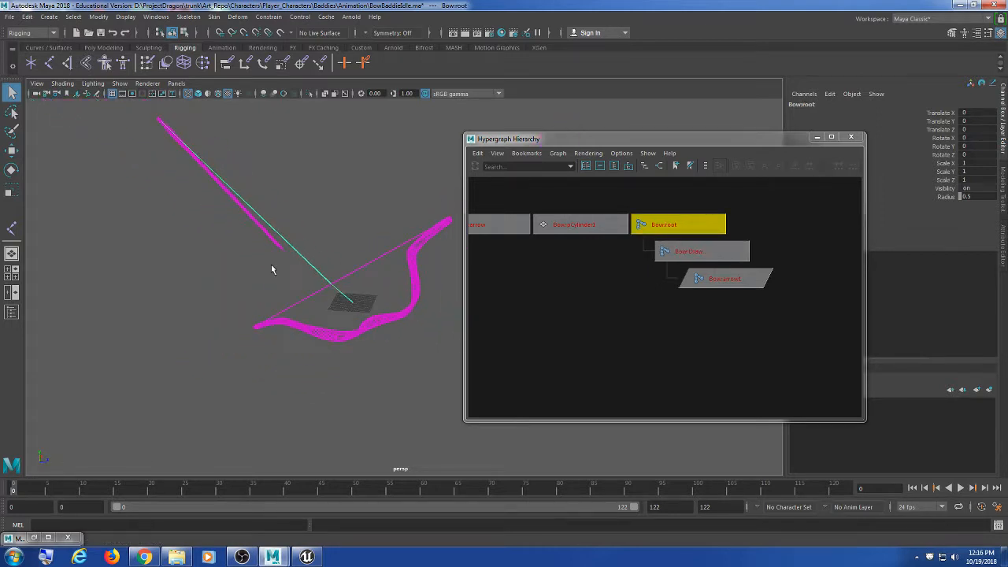
# Step: Reference Bow.ma from the Rig folder and select the bow's root joint for rotating
pyautogui.click(28, 18)
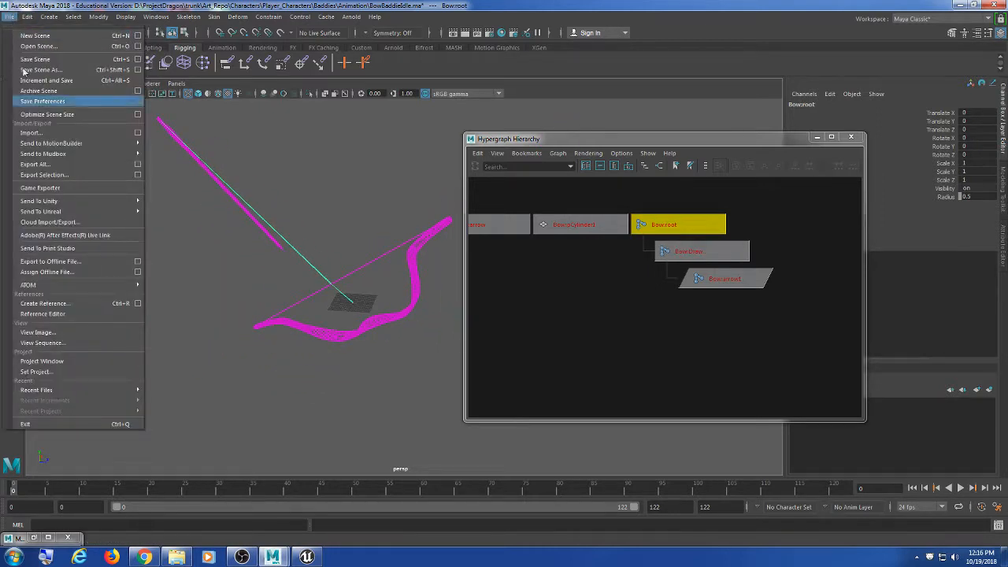
pyautogui.click(95, 305)
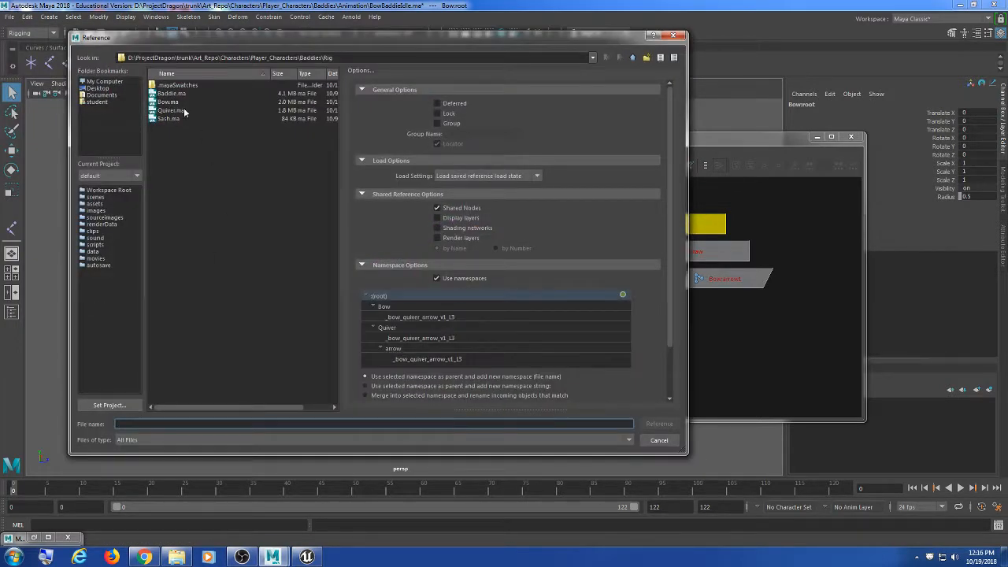
pyautogui.click(168, 102)
pyautogui.click(659, 424)
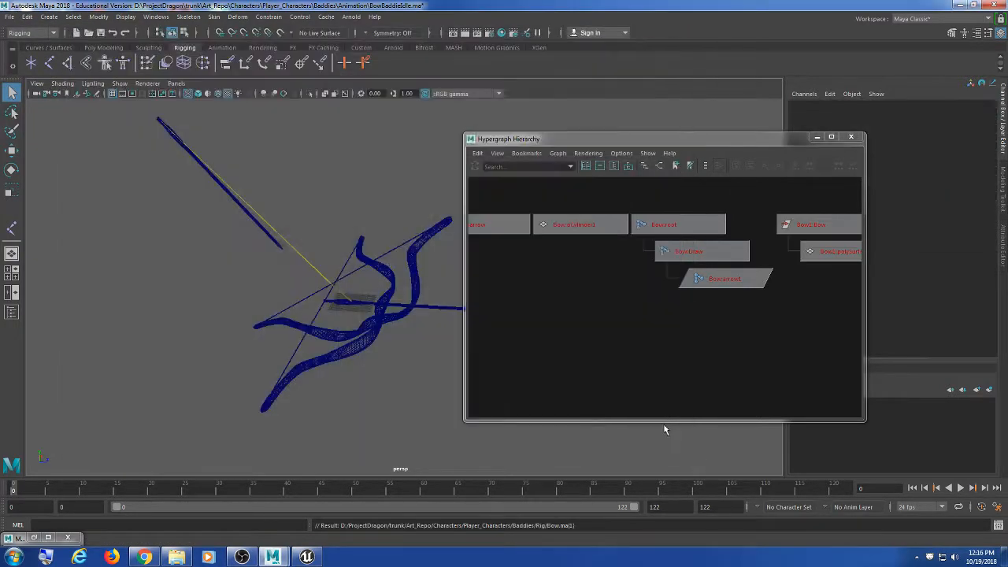
pyautogui.keyDown('alt'); pyautogui.moveTo(378, 325); pyautogui.dragTo(284, 340); pyautogui.keyUp('alt')
pyautogui.click(262, 354)
pyautogui.press('e')
# Step: Set Bow:root's rotation to -45, 0, 45 and check its alignment
pyautogui.moveTo(332, 297); pyautogui.dragTo(331, 297)
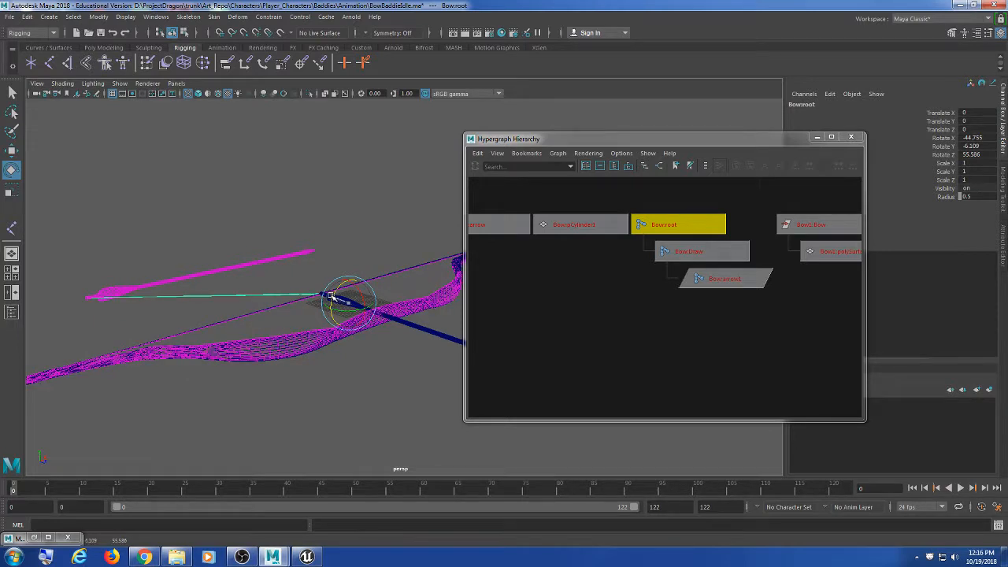
pyautogui.click(979, 139)
pyautogui.write('-45')
pyautogui.press('Tab')
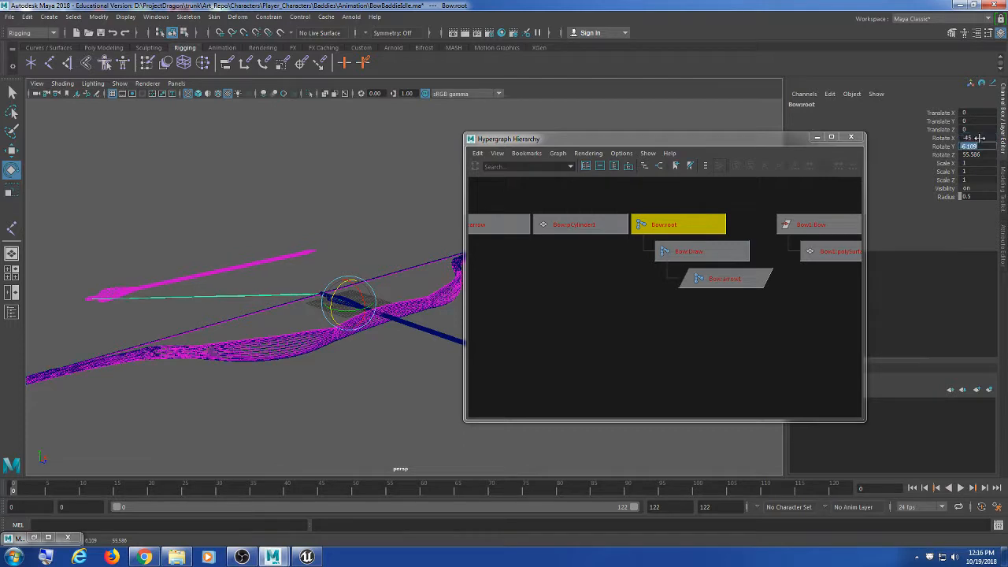
pyautogui.write('0')
pyautogui.press('Tab')
pyautogui.write('45')
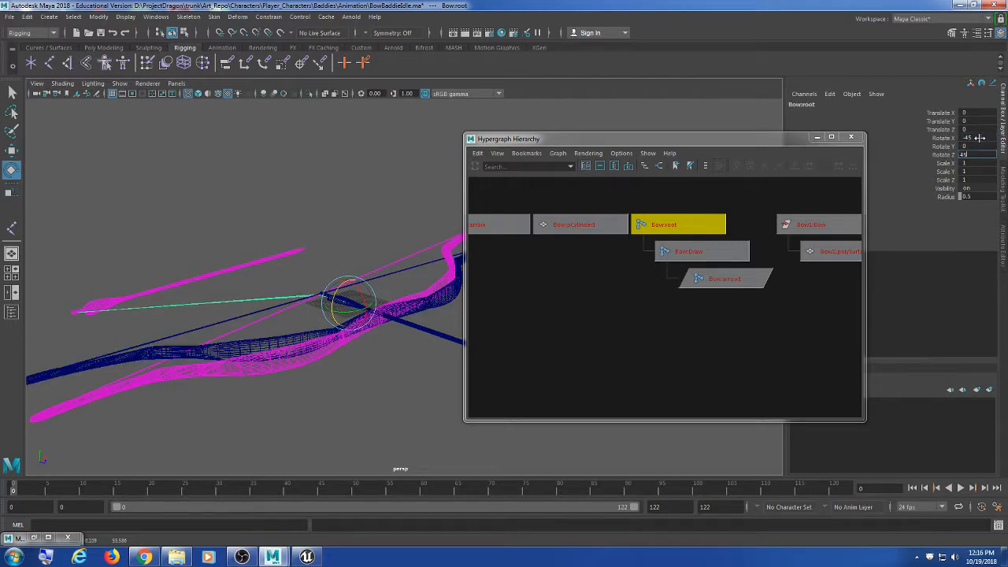
pyautogui.press('Return')
pyautogui.moveTo(359, 356)
pyautogui.keyDown('alt'); pyautogui.mouseDown()
pyautogui.moveTo(387, 353)
pyautogui.moveTo(367, 350)
pyautogui.mouseUp(); pyautogui.keyUp('alt')
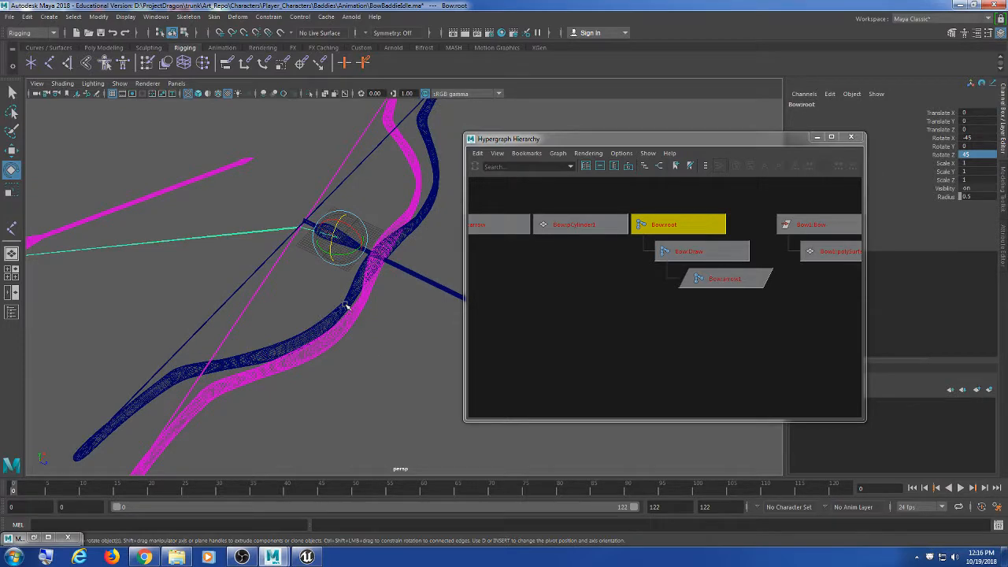
pyautogui.scroll(5, 350, 315)
pyautogui.keyDown('alt'); pyautogui.moveTo(319, 275); pyautogui.dragTo(360, 374, button='middle'); pyautogui.keyUp('alt')
# Step: Parent-constrain Bow:root to the referenced Bow1:root
pyautogui.scroll(3, 360, 374)
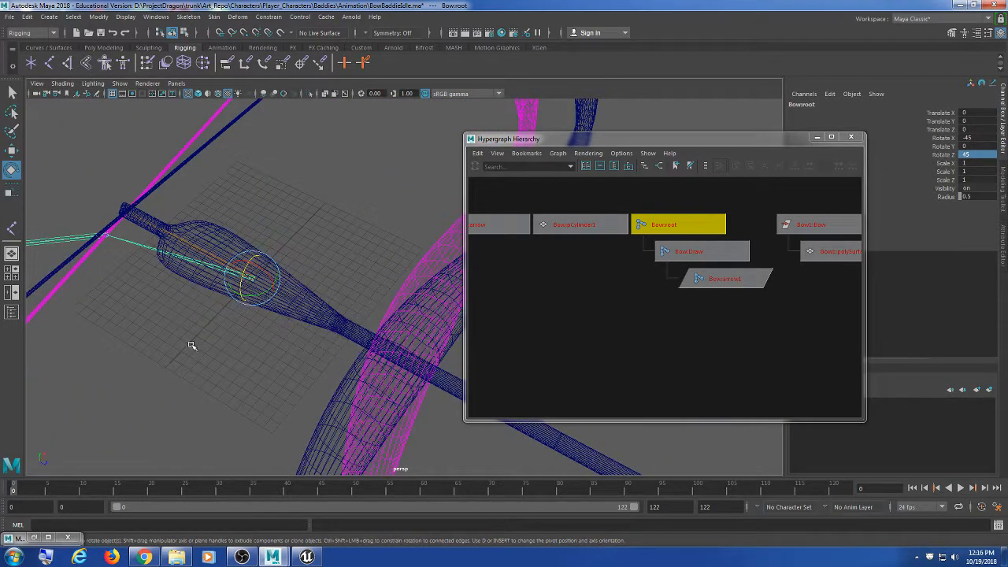
pyautogui.scroll(3, 191, 344)
pyautogui.keyDown('alt'); pyautogui.moveTo(218, 371); pyautogui.dragTo(306, 380, button='middle'); pyautogui.keyUp('alt')
pyautogui.click(349, 211)
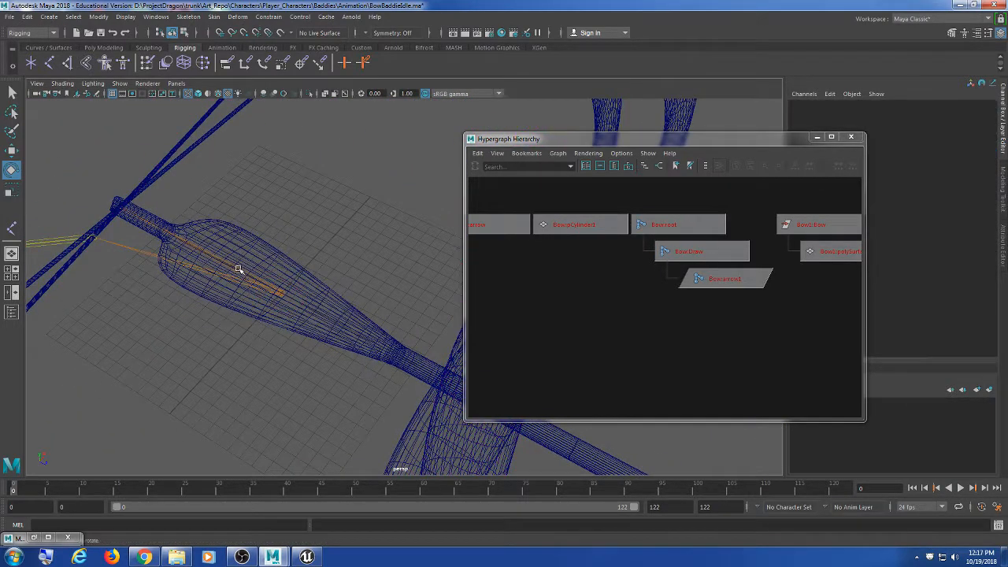
pyautogui.click(240, 271)
pyautogui.click(202, 262)
pyautogui.click(207, 252)
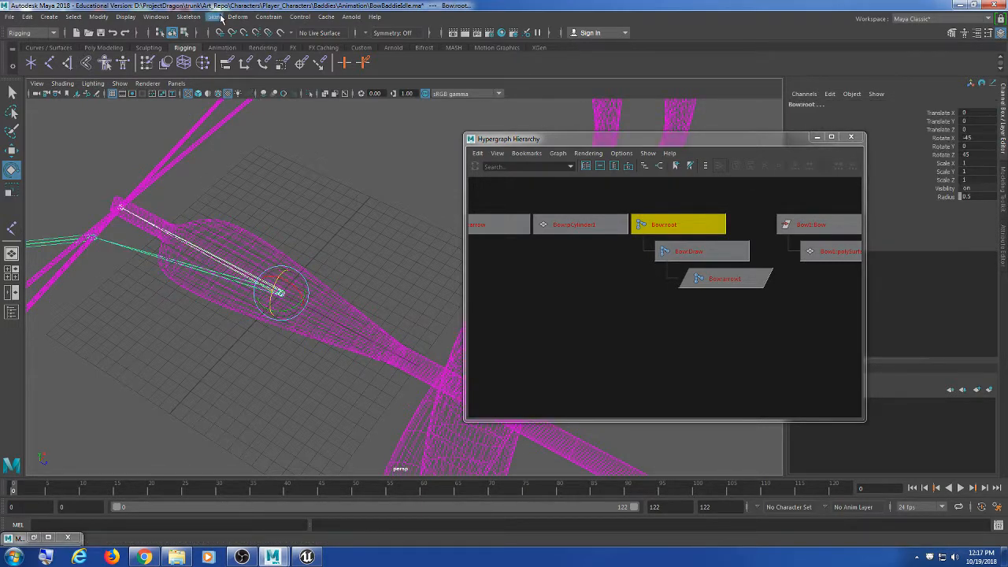
pyautogui.click(268, 16)
pyautogui.click(369, 43)
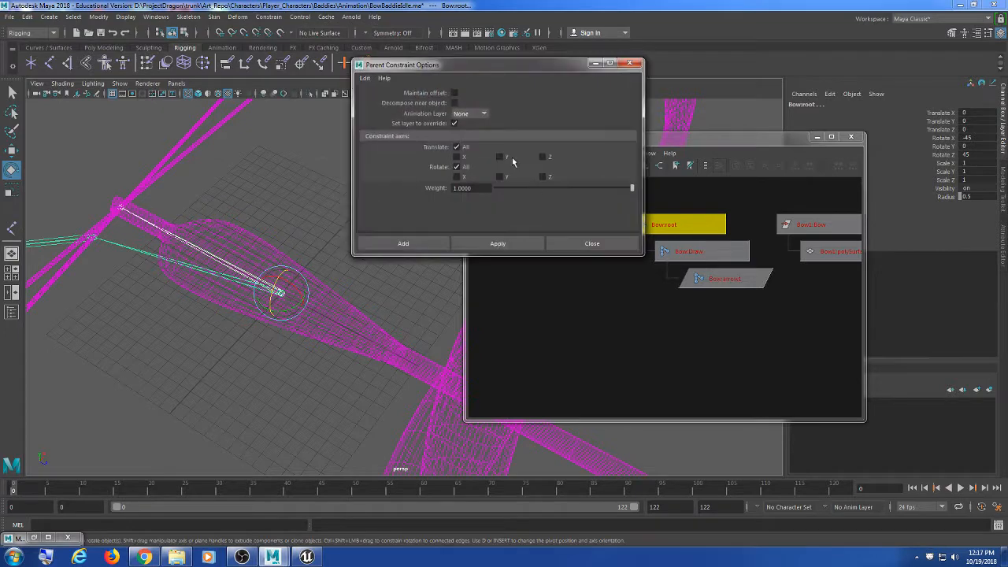
pyautogui.click(527, 240)
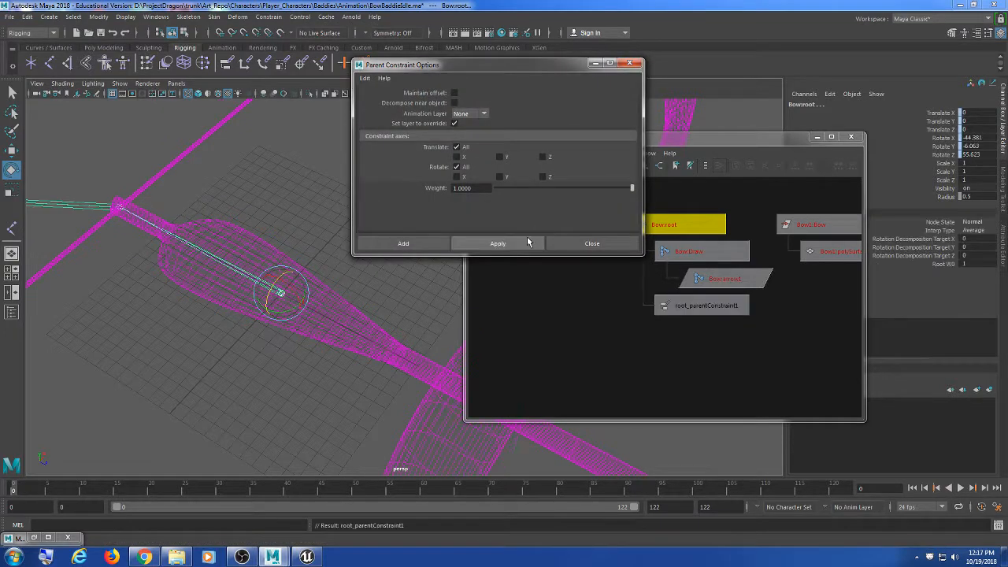
pyautogui.click(579, 244)
# Step: Unload the second Bow reference BowRN1 in the Reference Editor
pyautogui.keyDown('alt'); pyautogui.moveTo(423, 225); pyautogui.dragTo(322, 215); pyautogui.keyUp('alt')
pyautogui.scroll(-6, 321, 215)
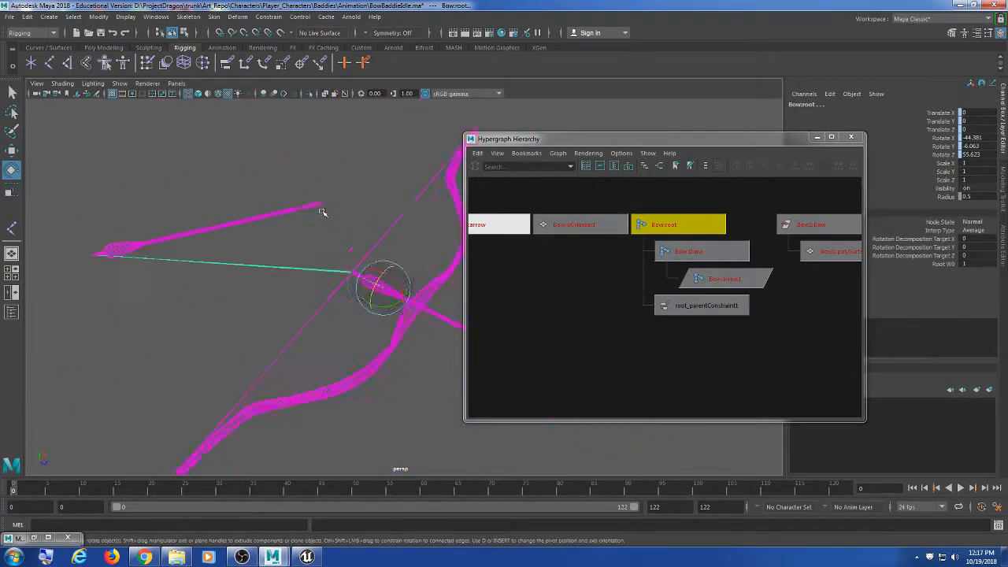
pyautogui.click(308, 169)
pyautogui.click(9, 16)
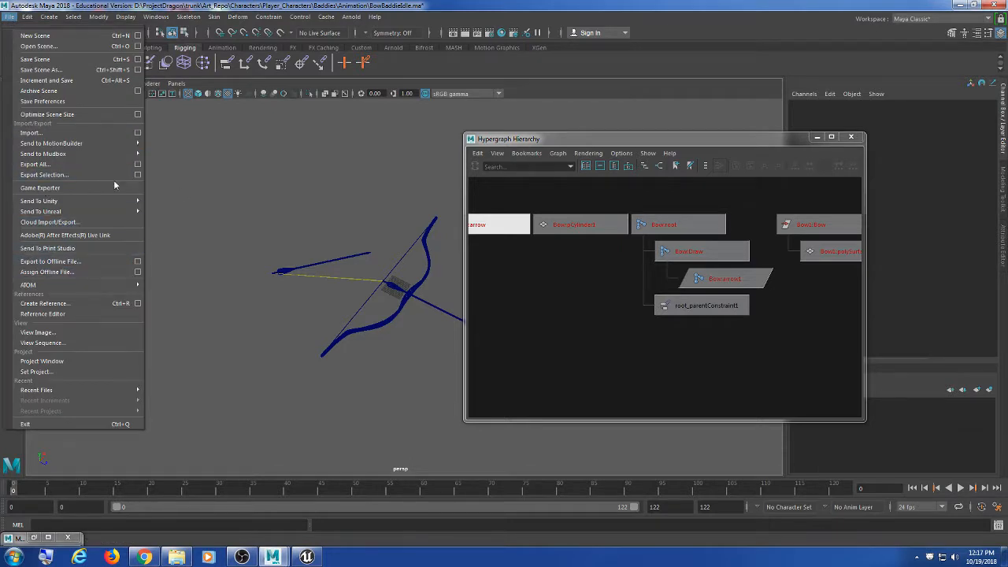
pyautogui.click(94, 314)
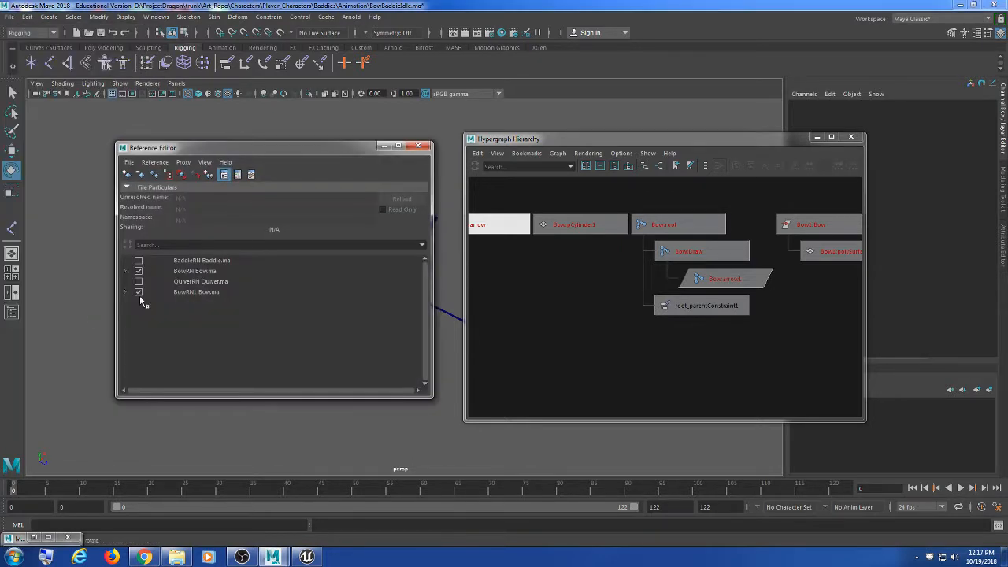
pyautogui.click(139, 293)
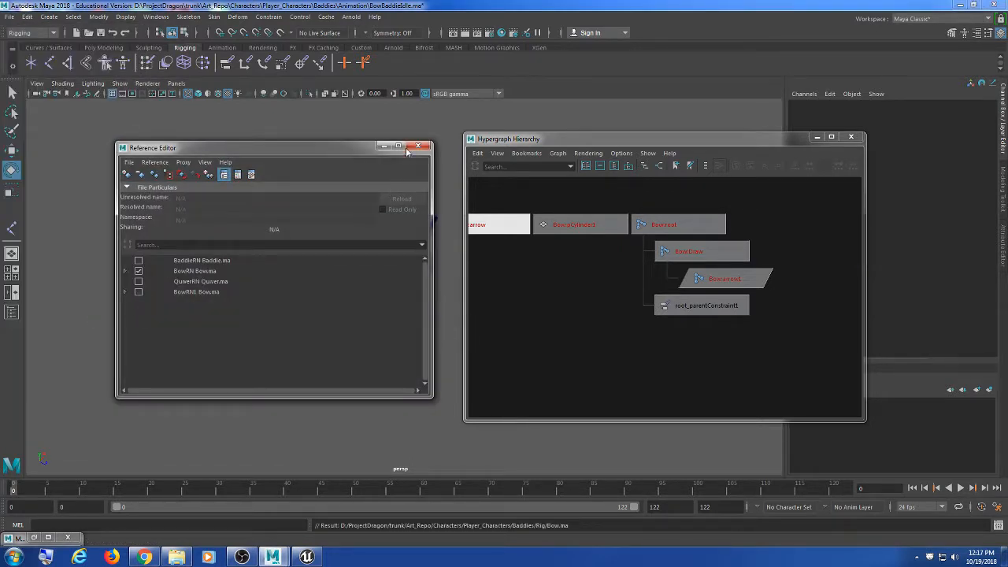
pyautogui.click(424, 147)
pyautogui.scroll(5, 344, 375)
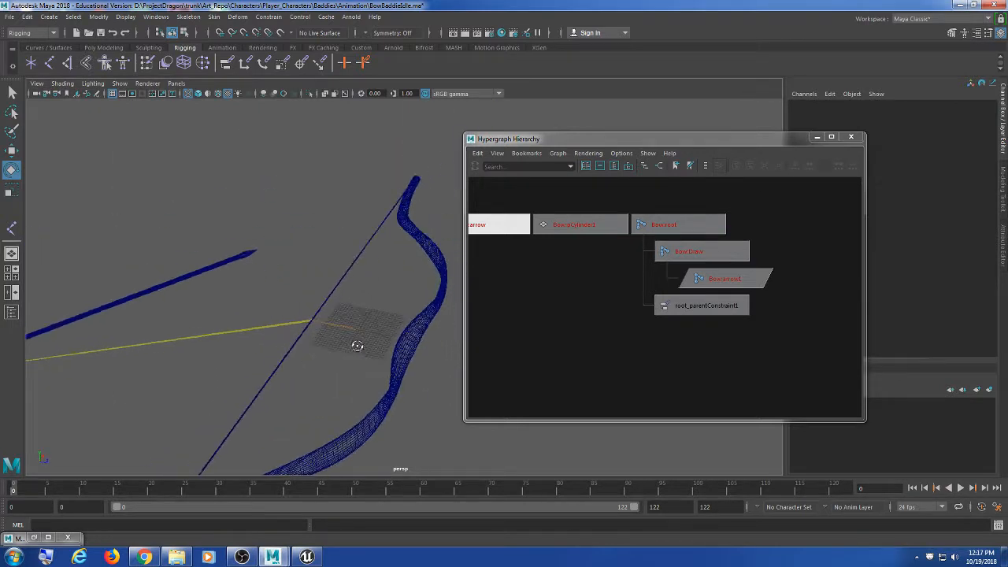
# Step: Select Bow:root, frame all nodes including the arrow, and orbit the perspective view around the bow
pyautogui.click(354, 344)
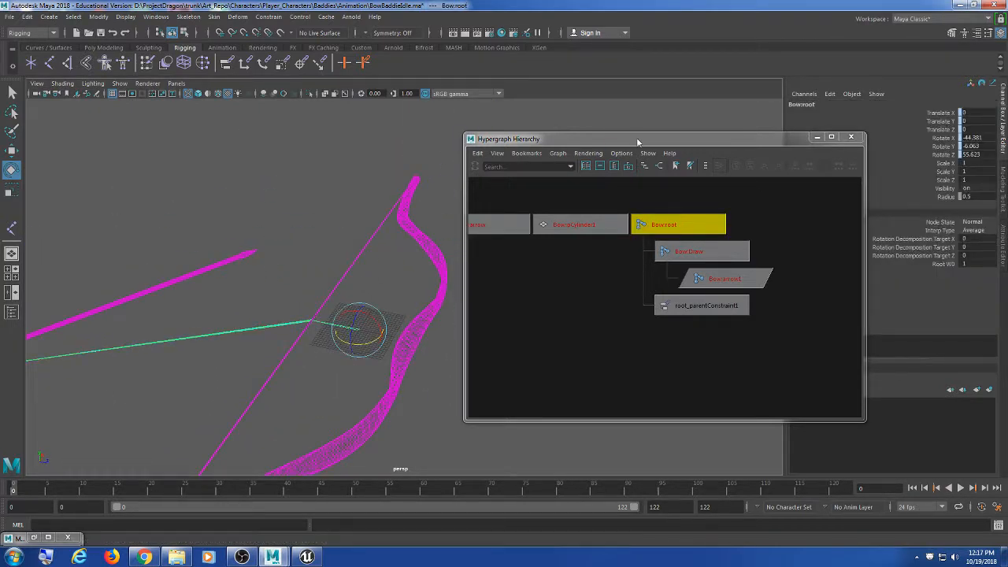
pyautogui.moveTo(639, 141); pyautogui.dragTo(636, 118)
pyautogui.scroll(-6, 248, 314)
pyautogui.press('a')
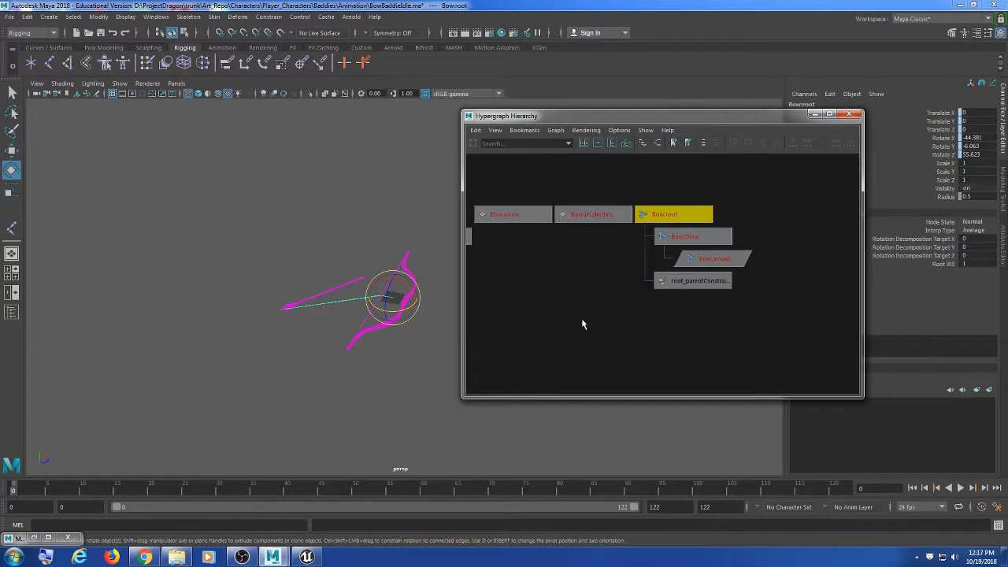
pyautogui.scroll(5, 394, 351)
pyautogui.keyDown('alt'); pyautogui.moveTo(415, 388); pyautogui.dragTo(416, 360); pyautogui.keyUp('alt')
pyautogui.moveTo(642, 317)
pyautogui.keyDown('alt'); pyautogui.mouseDown(button='middle')
pyautogui.moveTo(661, 314)
pyautogui.moveTo(657, 324)
pyautogui.mouseUp(button='middle'); pyautogui.keyUp('alt')
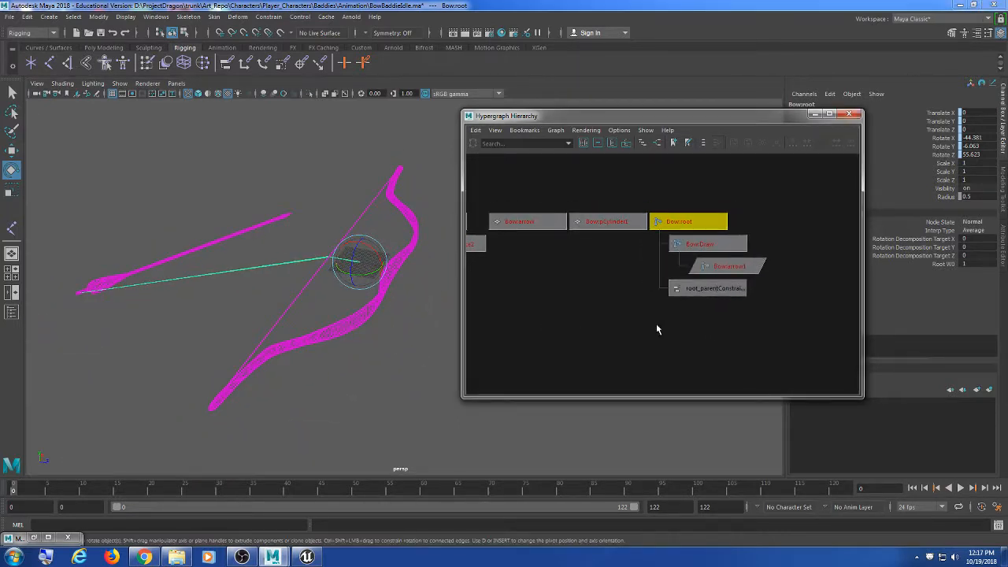
pyautogui.moveTo(731, 115); pyautogui.dragTo(708, 120)
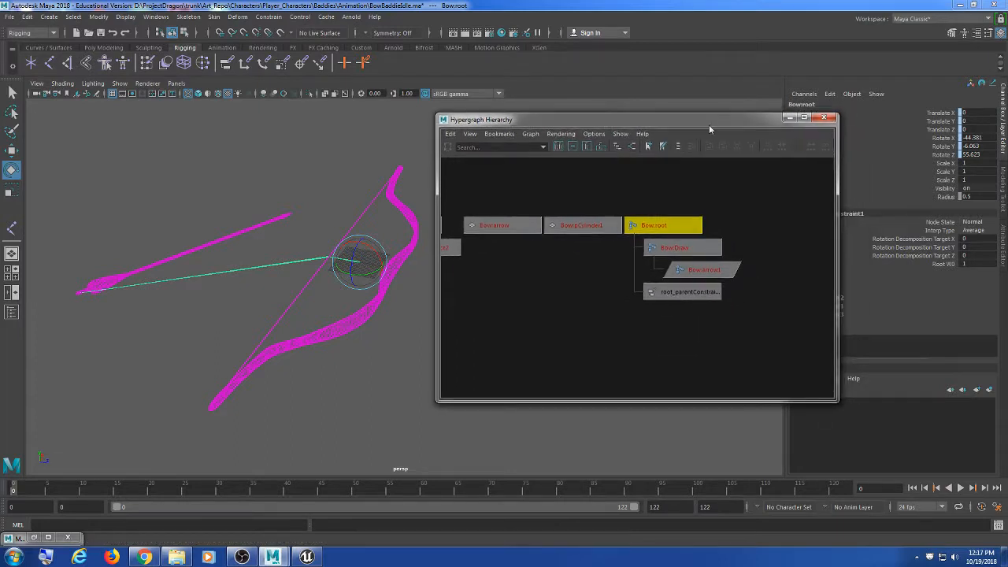
pyautogui.click(677, 228)
pyautogui.hotkey('alt', 'v')
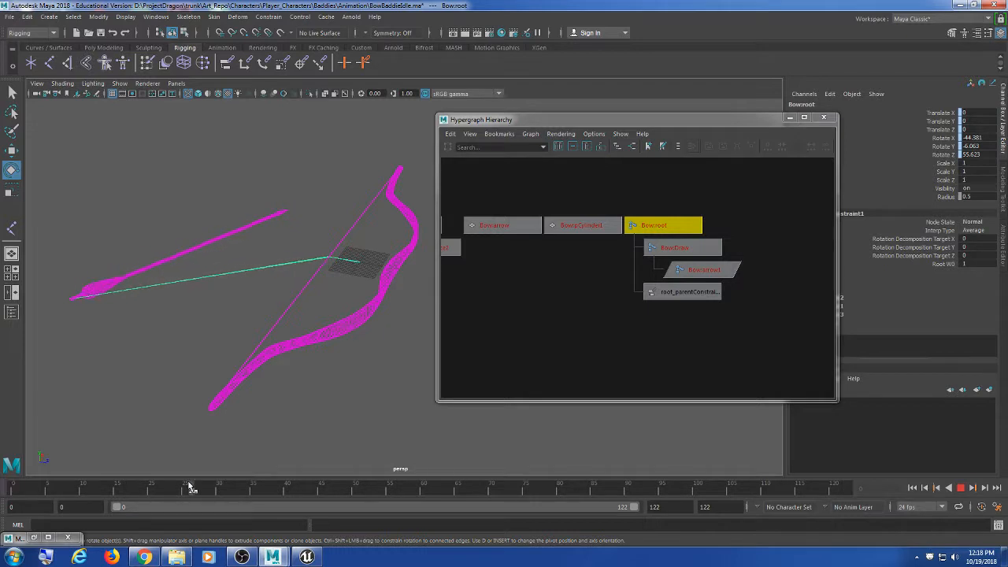
pyautogui.hotkey('alt', 'v')
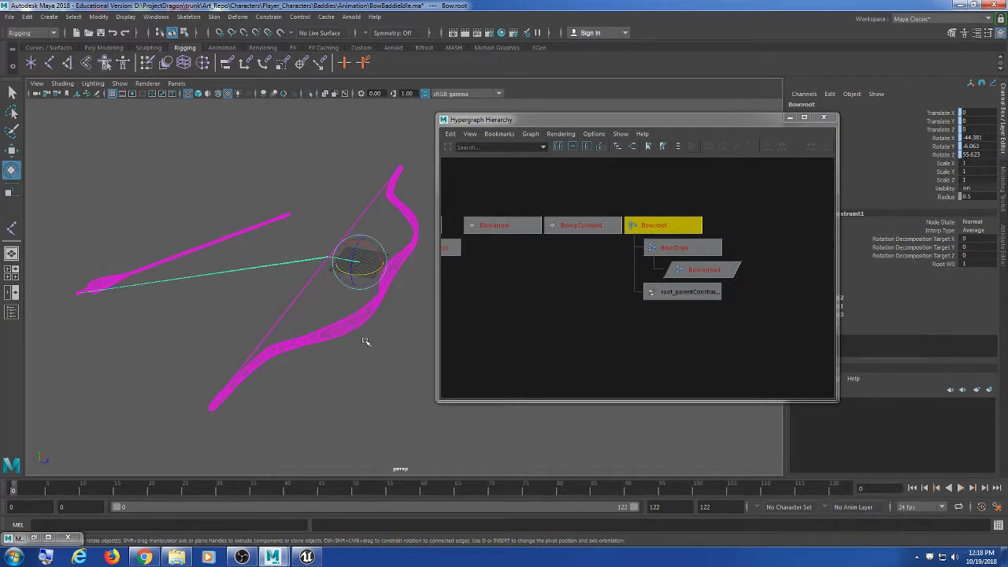
pyautogui.click(357, 274)
pyautogui.moveTo(335, 223); pyautogui.dragTo(406, 335)
pyautogui.click(409, 364)
pyautogui.hotkey('alt', 'v')
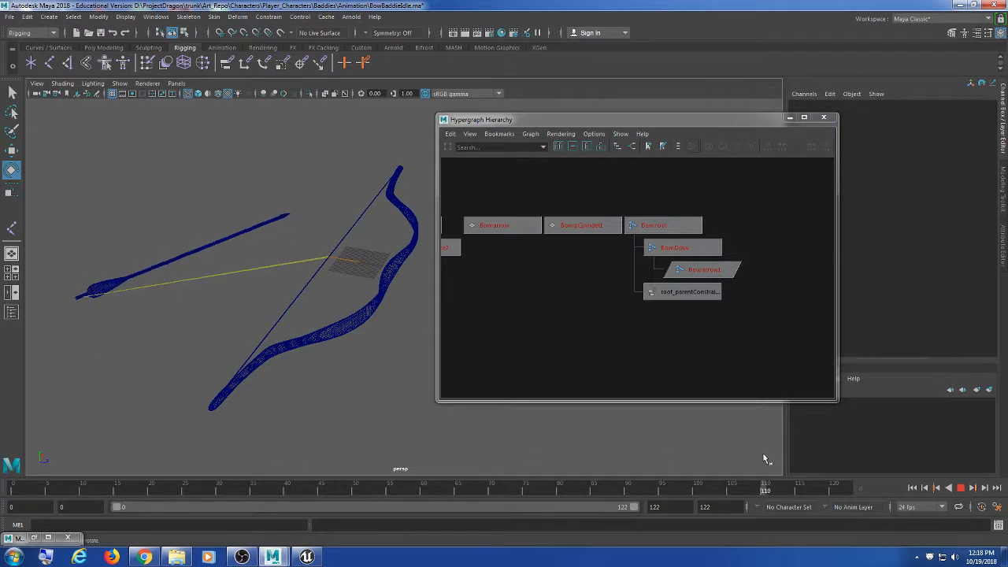
pyautogui.press('Escape')
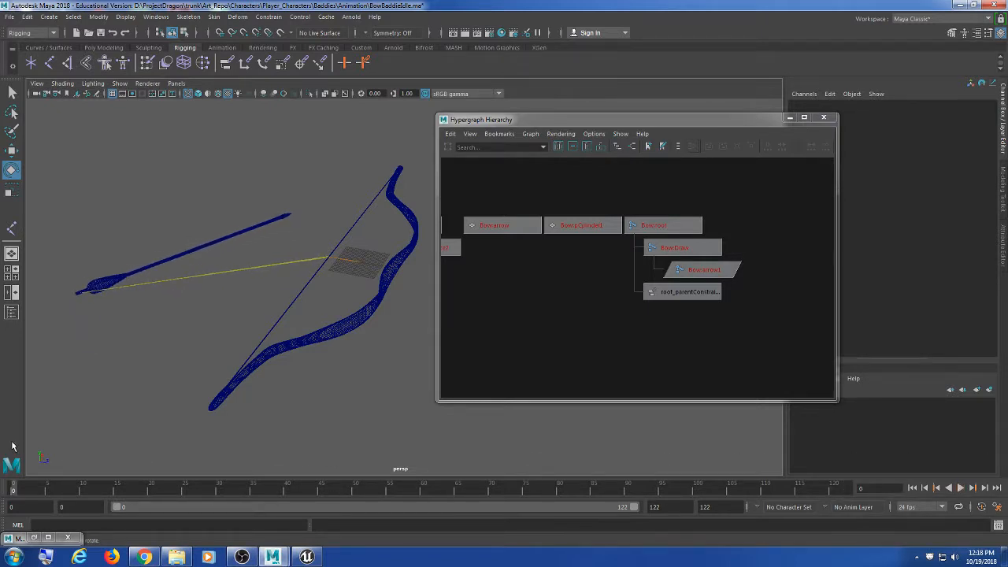
pyautogui.click(365, 263)
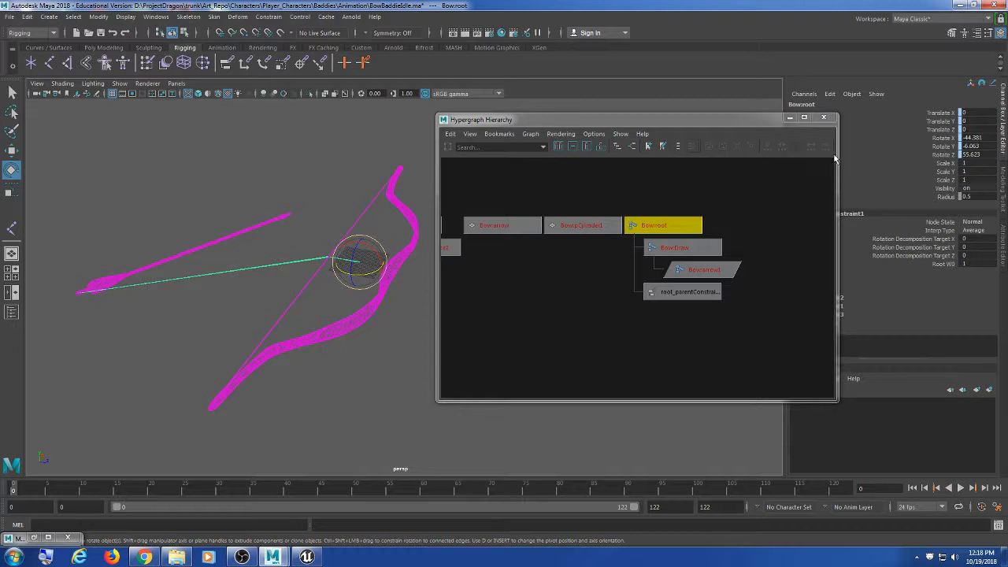
# Step: Narrow the Hypergraph Hierarchy window, then test-select the bow joints and the bow mesh in the viewport
pyautogui.moveTo(838, 150); pyautogui.dragTo(751, 150)
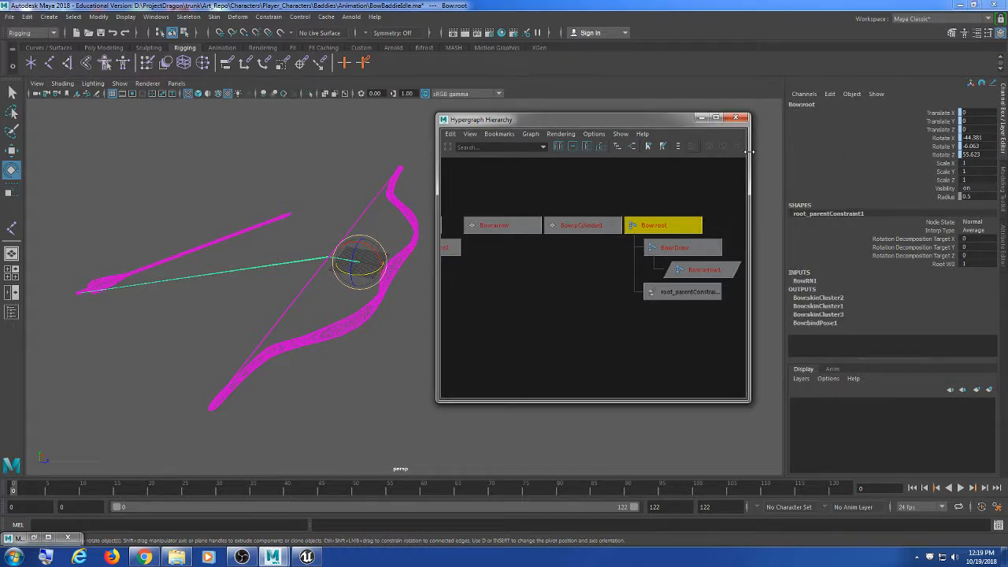
pyautogui.click(251, 109)
pyautogui.moveTo(317, 143); pyautogui.dragTo(384, 356)
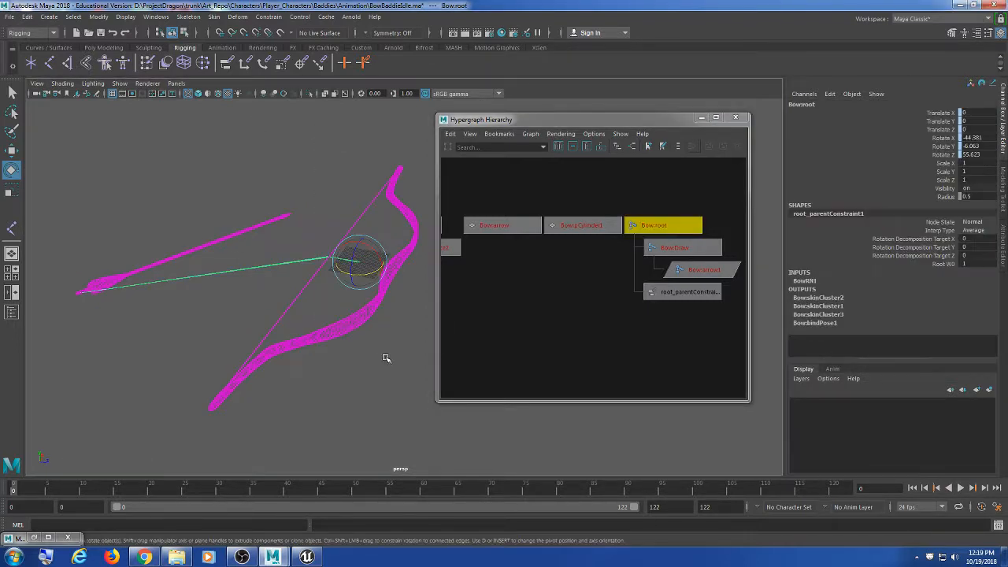
pyautogui.click(393, 373)
pyautogui.click(349, 330)
pyautogui.click(367, 366)
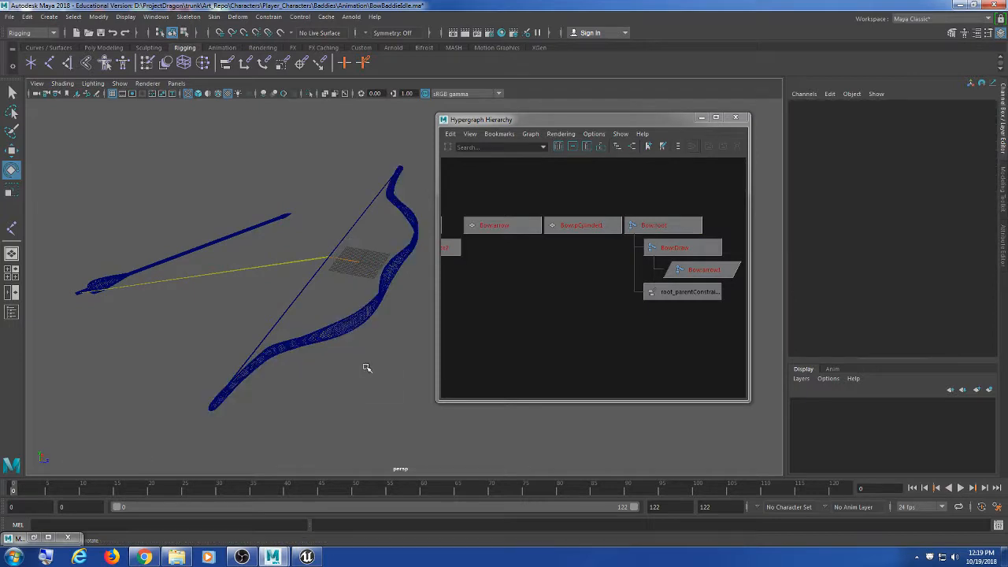
pyautogui.click(303, 354)
pyautogui.scroll(-5, 552, 252)
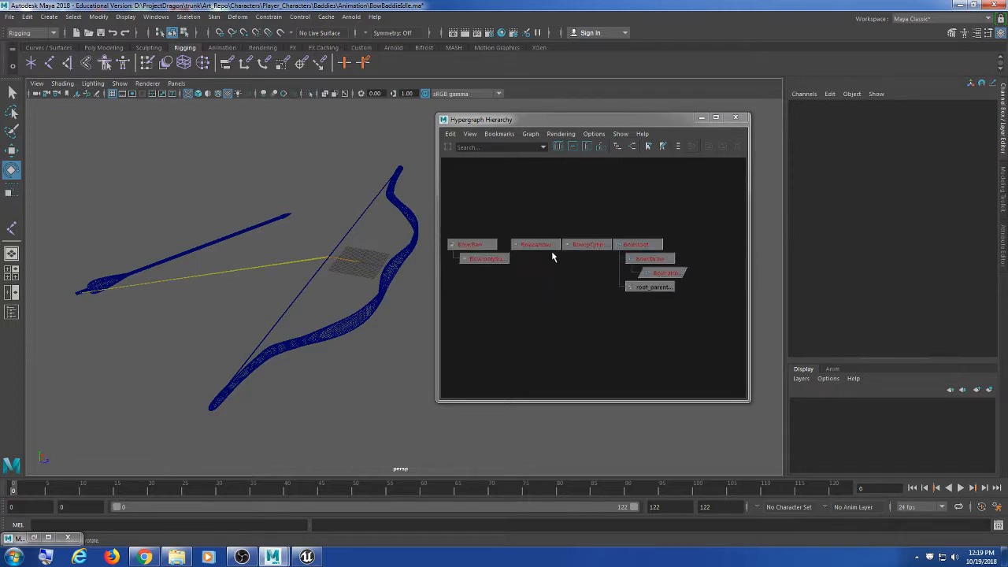
# Step: Marquee-select the rig nodes in the Hypergraph and delete root_parentConstraint1
pyautogui.moveTo(463, 176); pyautogui.dragTo(778, 402)
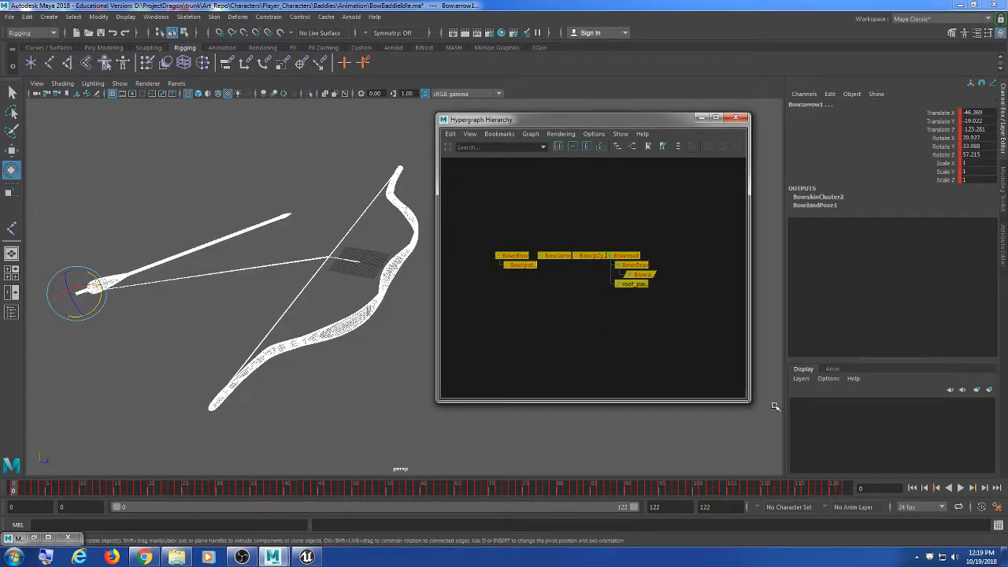
pyautogui.press('f')
pyautogui.click(611, 345)
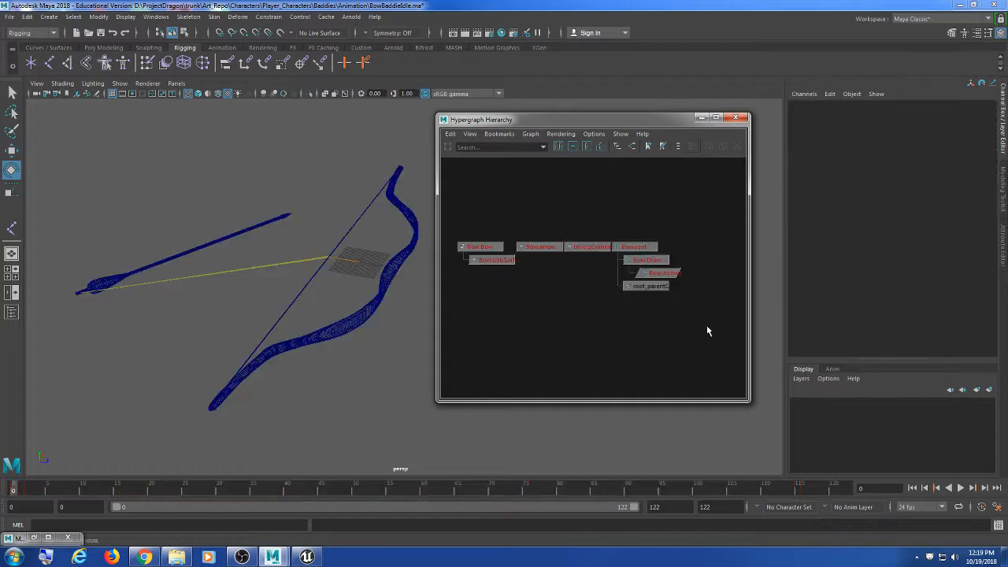
pyautogui.moveTo(708, 334); pyautogui.dragTo(446, 214)
pyautogui.click(580, 333)
pyautogui.moveTo(697, 209); pyautogui.dragTo(458, 307)
pyautogui.press('Delete')
# Step: Reselect all hierarchy nodes and check the referenced files in the Reference Editor
pyautogui.click(496, 269)
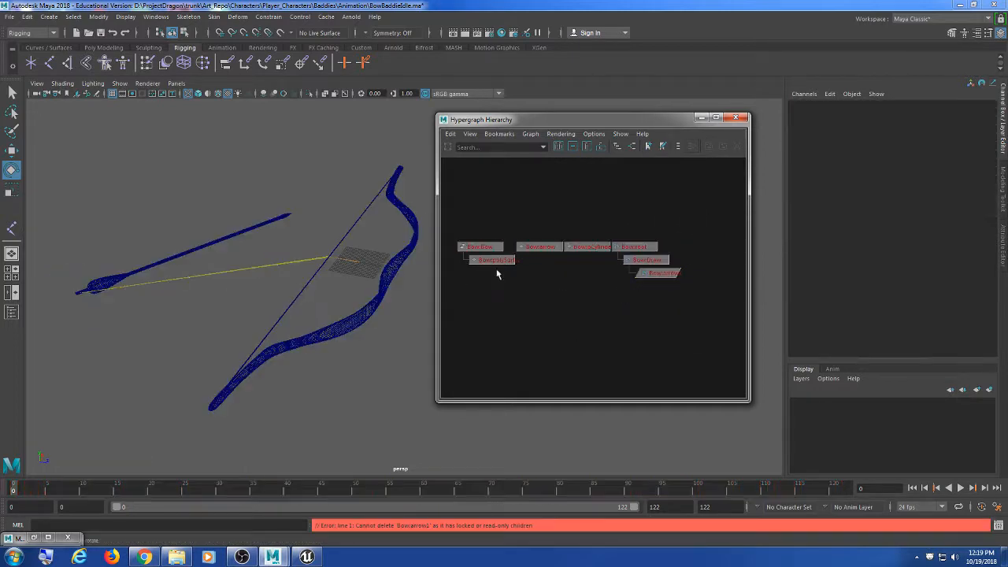
pyautogui.moveTo(446, 210); pyautogui.dragTo(883, 388)
pyautogui.scroll(2, 674, 342)
pyautogui.scroll(-1, 639, 344)
pyautogui.scroll(-3, 639, 345)
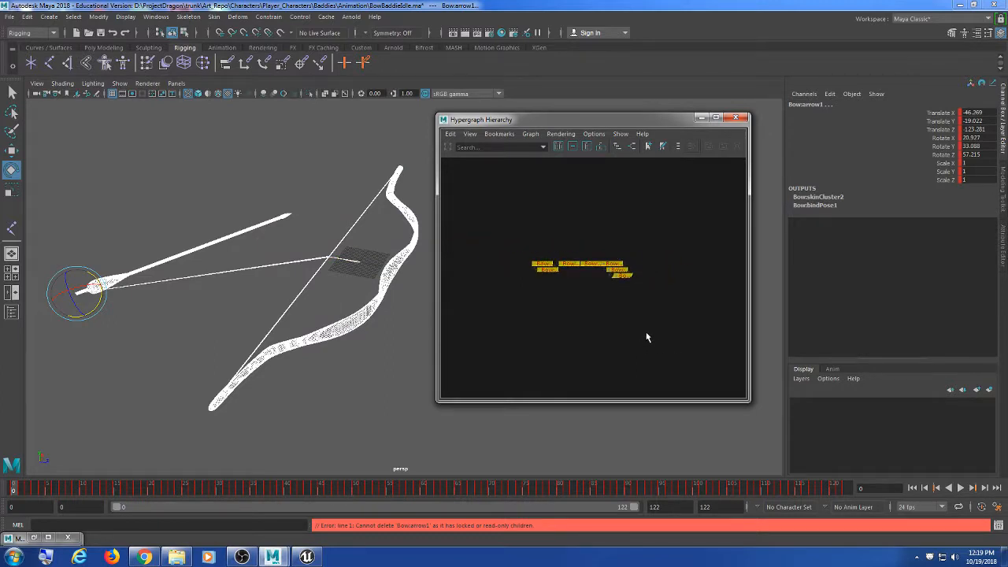
pyautogui.scroll(3, 643, 339)
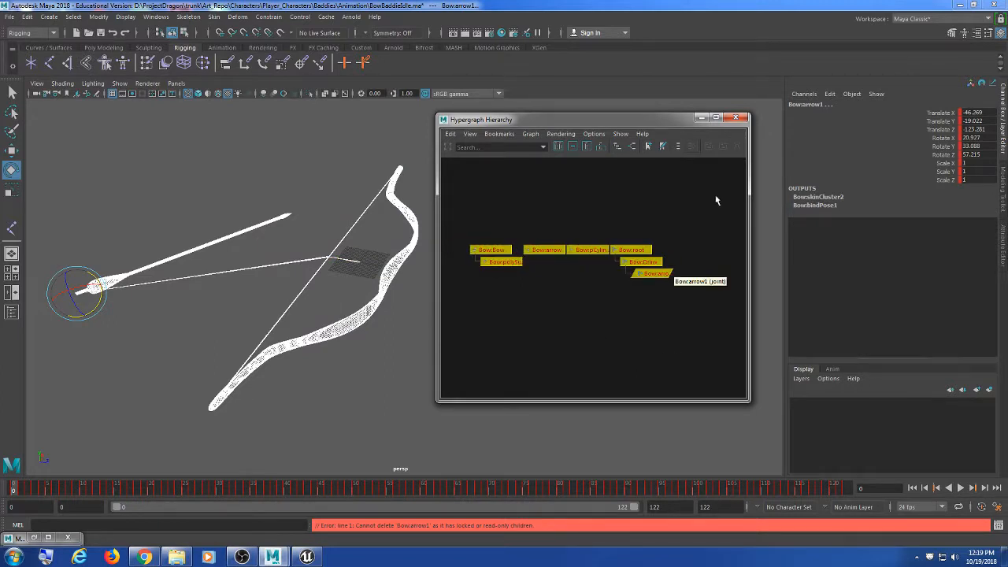
pyautogui.moveTo(718, 205); pyautogui.dragTo(394, 308)
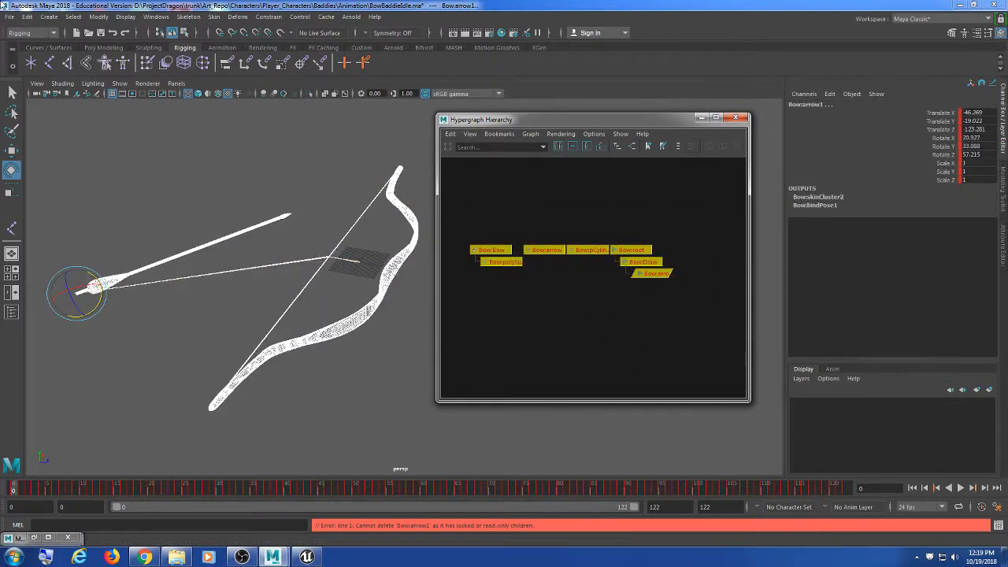
pyautogui.click(8, 17)
pyautogui.click(47, 314)
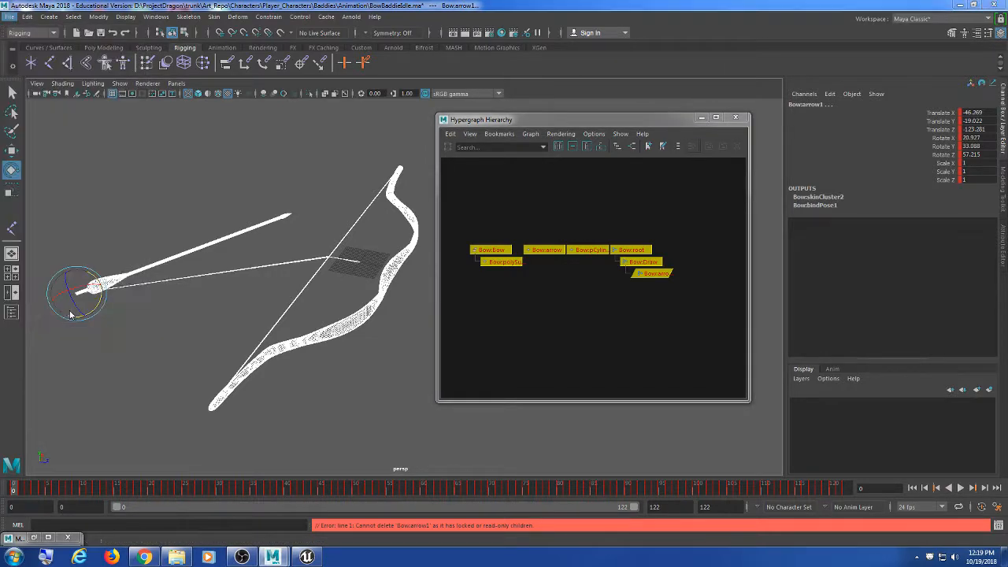
pyautogui.click(419, 147)
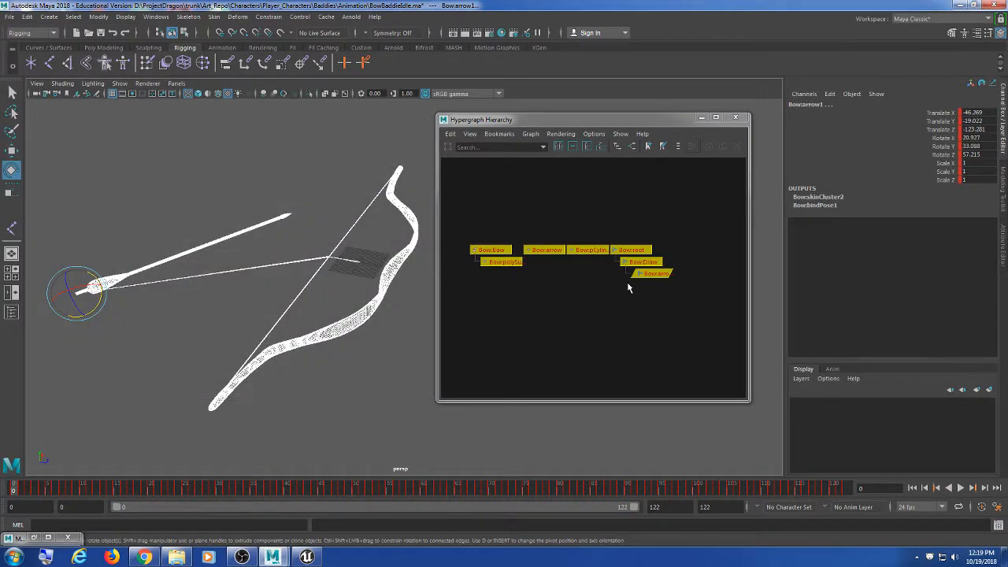
# Step: Try reparenting the referenced arrow node within the Hypergraph hierarchy
pyautogui.click(629, 284)
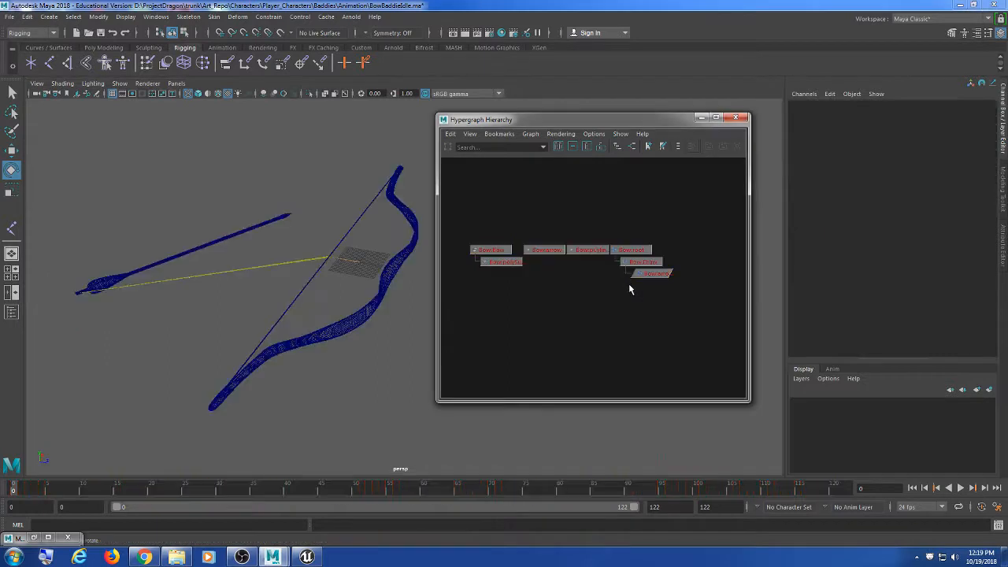
pyautogui.moveTo(723, 228); pyautogui.dragTo(304, 319)
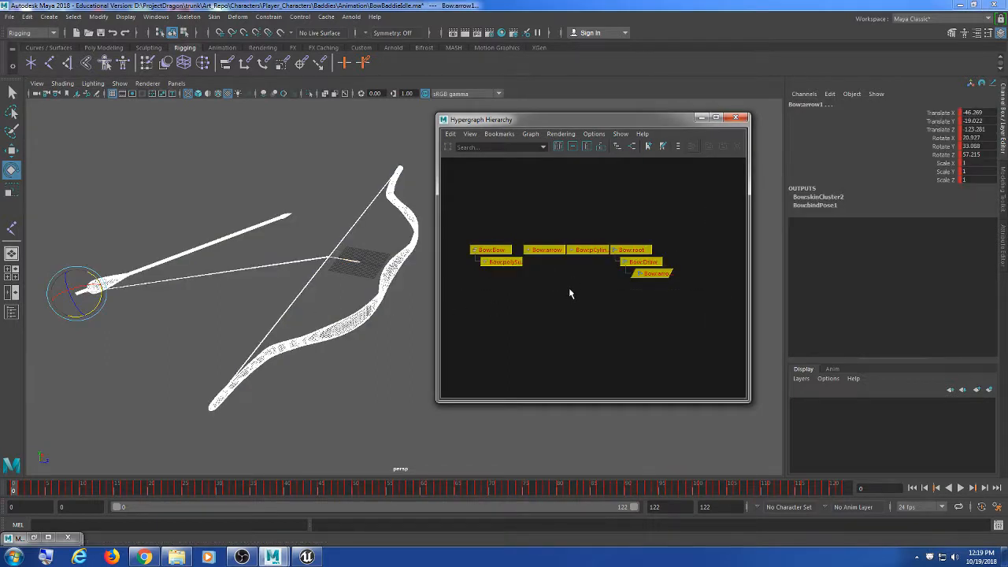
pyautogui.moveTo(572, 290); pyautogui.dragTo(613, 311, button='middle')
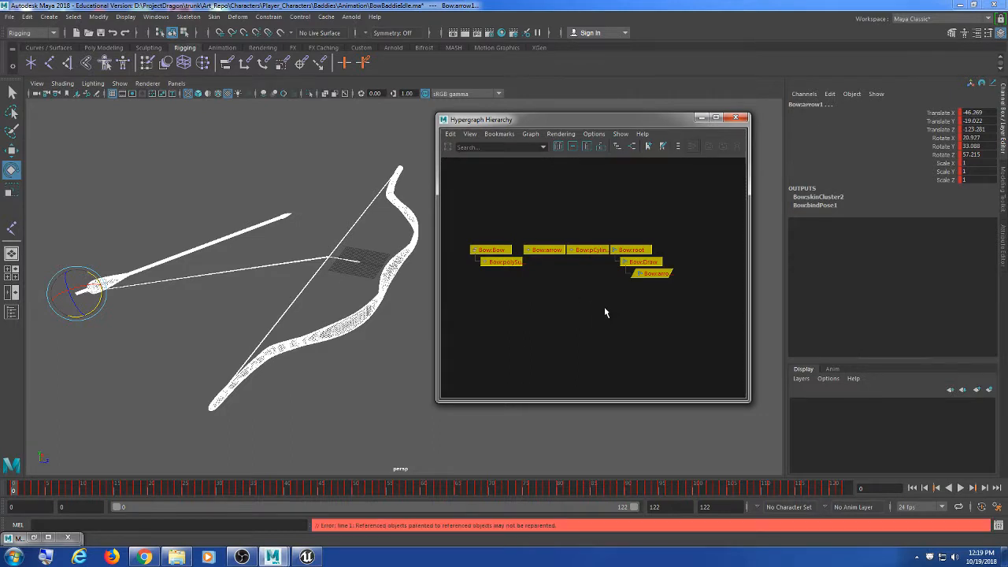
pyautogui.rightClick(604, 306)
pyautogui.click(568, 300)
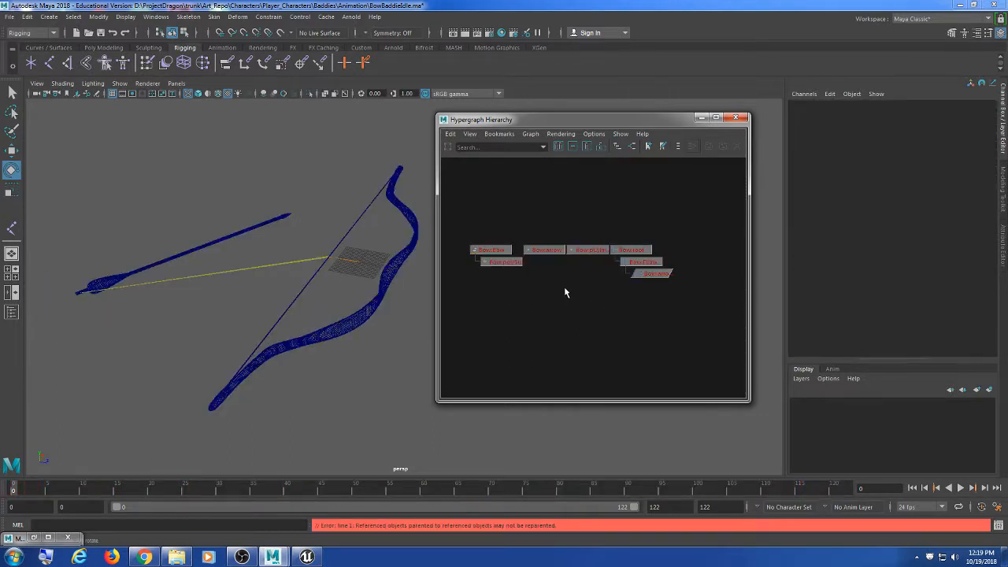
pyautogui.moveTo(564, 198)
pyautogui.mouseDown()
pyautogui.moveTo(563, 236)
pyautogui.moveTo(667, 343)
pyautogui.moveTo(634, 301)
pyautogui.mouseUp()
pyautogui.click(666, 342)
pyautogui.click(635, 302)
pyautogui.scroll(1, 634, 306)
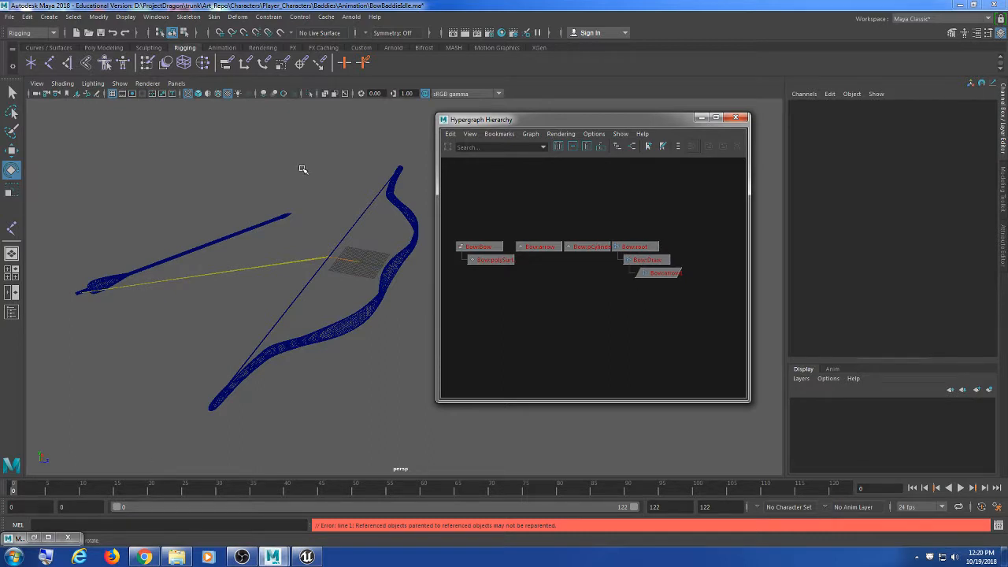
# Step: Import the objects from the BowRN Bow.ma reference and close the Reference Editor
pyautogui.click(8, 17)
pyautogui.click(66, 314)
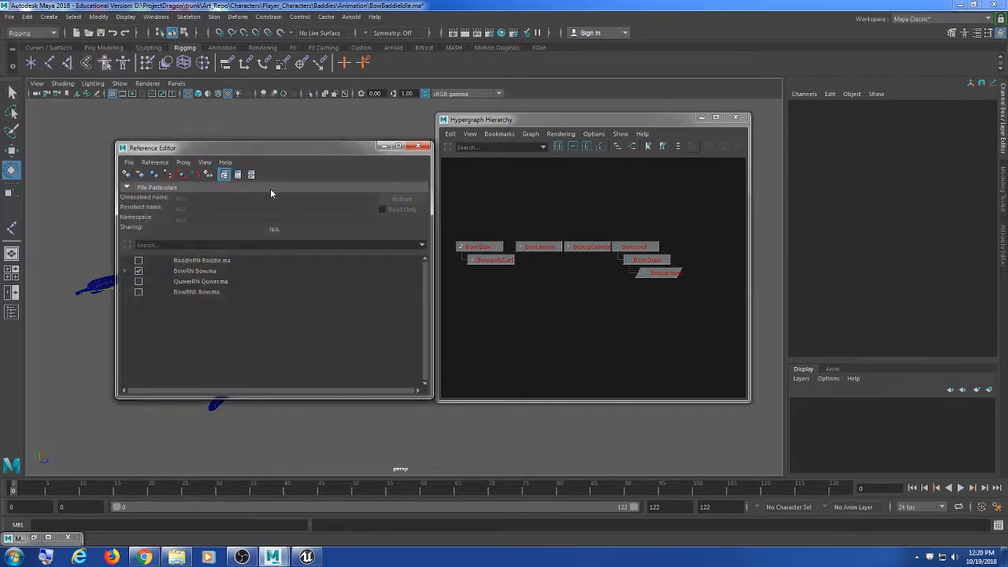
pyautogui.moveTo(250, 148); pyautogui.dragTo(224, 154)
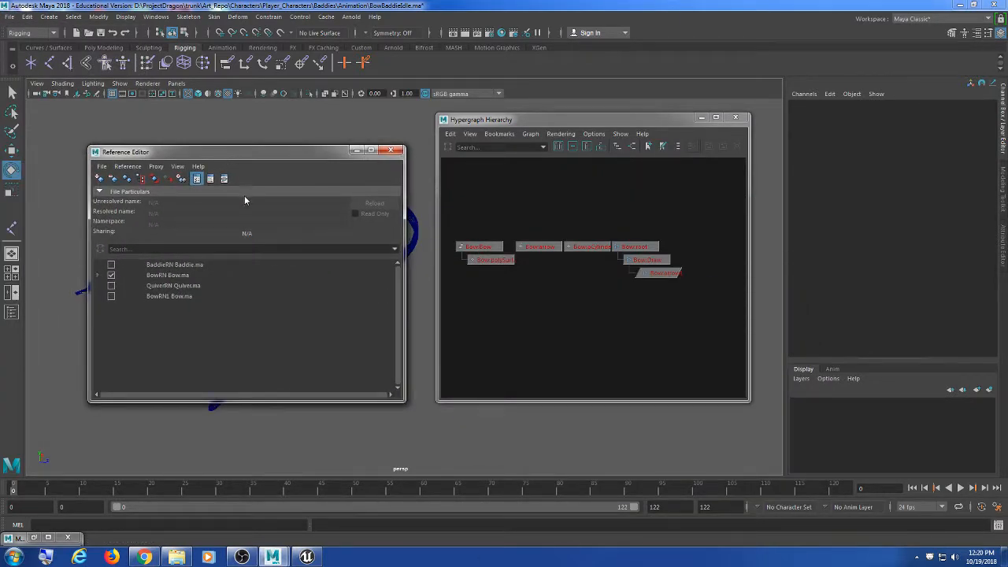
pyautogui.scroll(1, 615, 297)
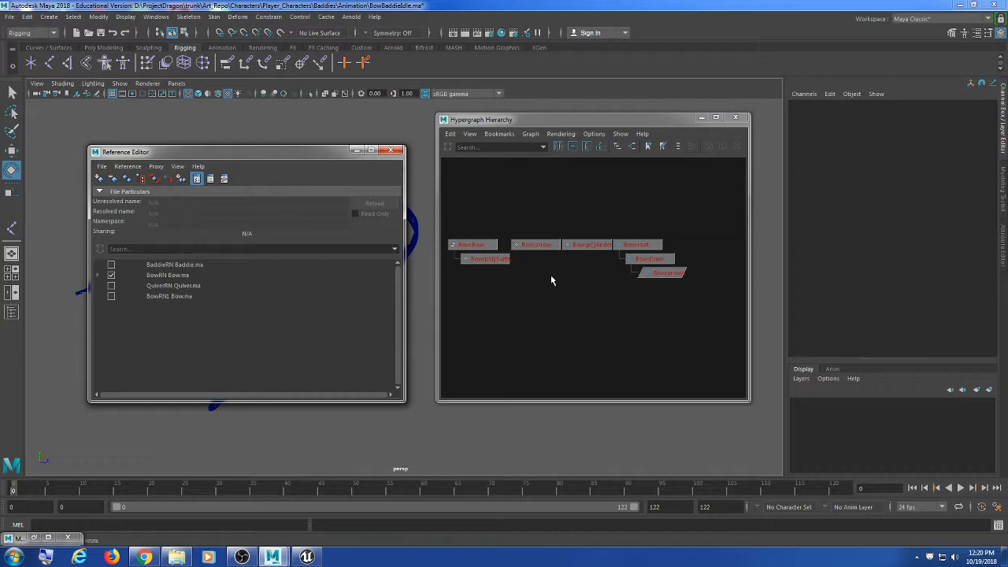
pyautogui.click(171, 277)
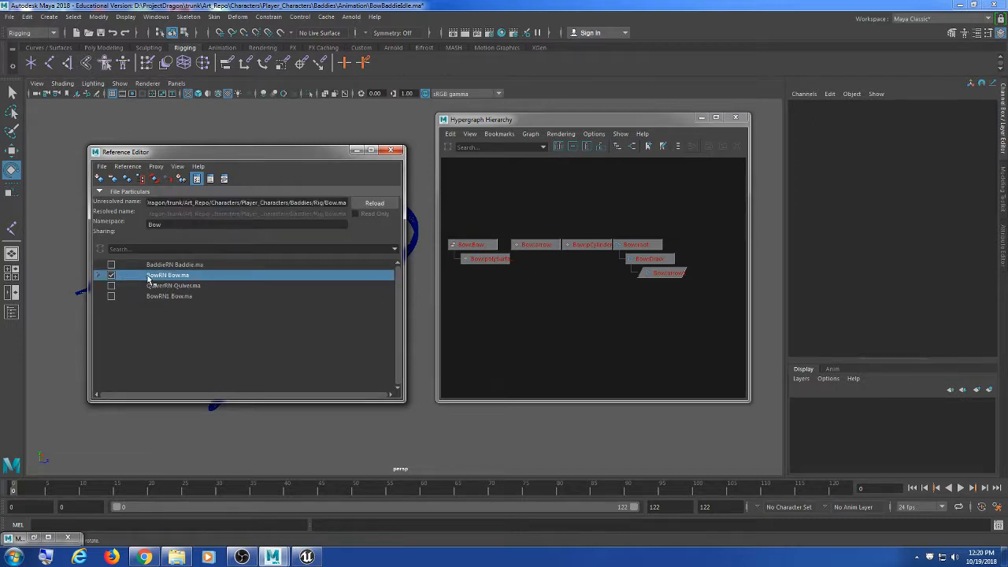
pyautogui.rightClick(197, 281)
pyautogui.moveTo(230, 299)
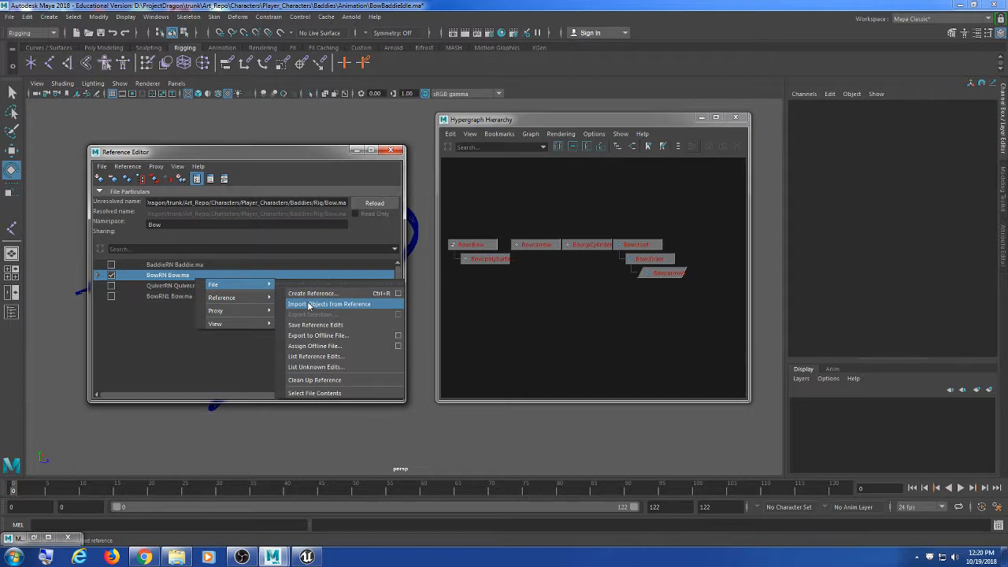
pyautogui.click(310, 304)
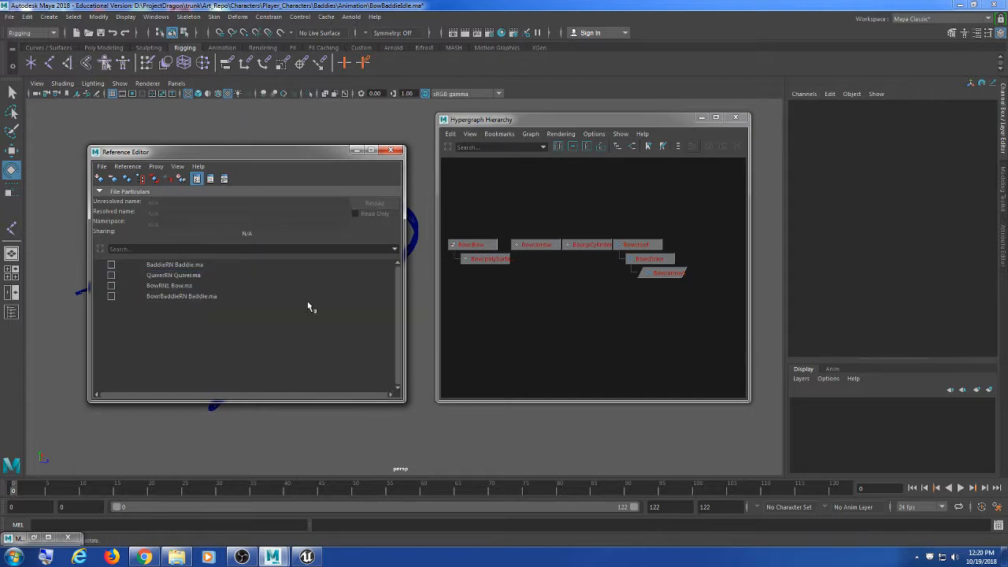
pyautogui.click(392, 151)
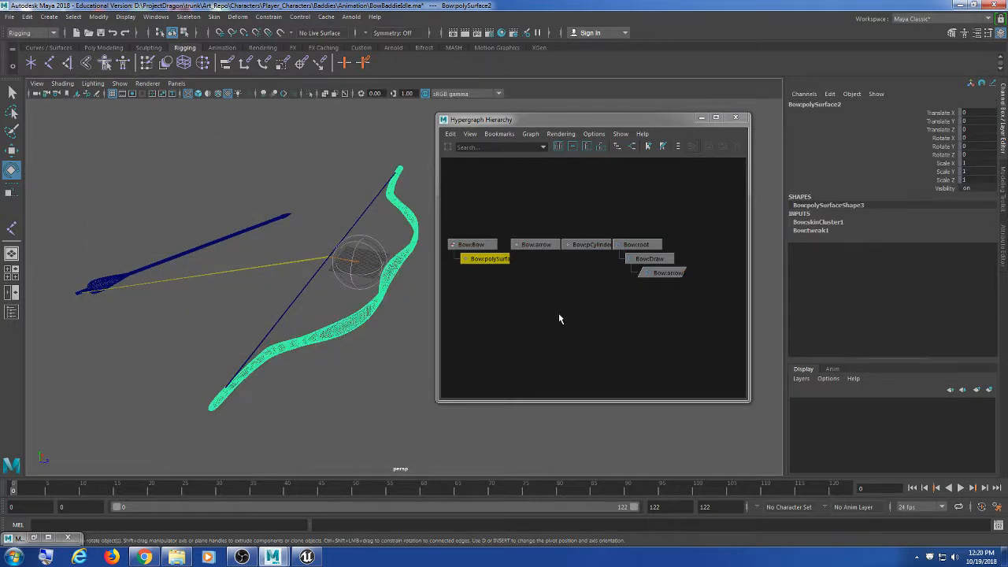
# Step: Repeatedly marquee-select and clear the Bow: nodes in the Hypergraph and the viewport
pyautogui.click(558, 334)
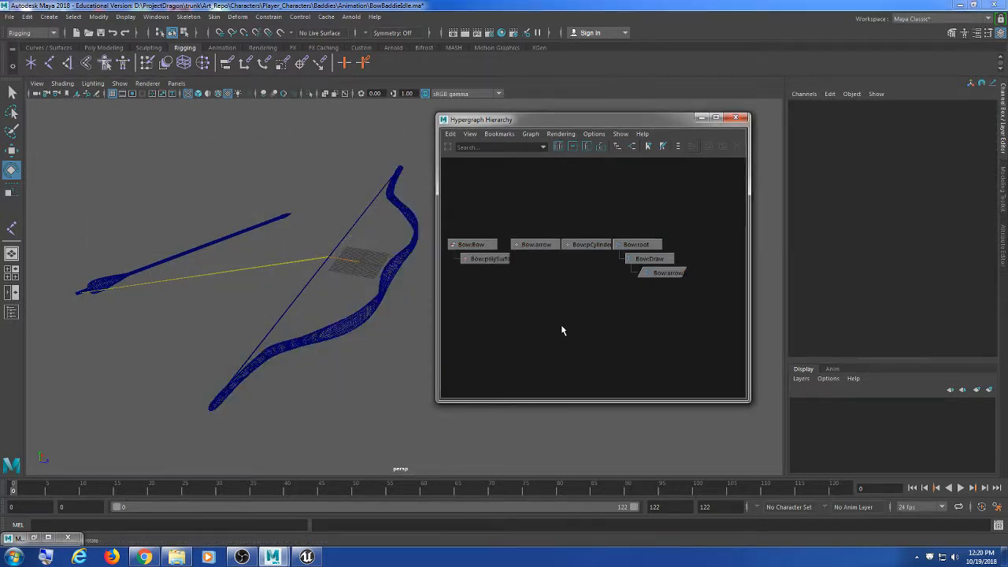
pyautogui.rightClick(562, 202)
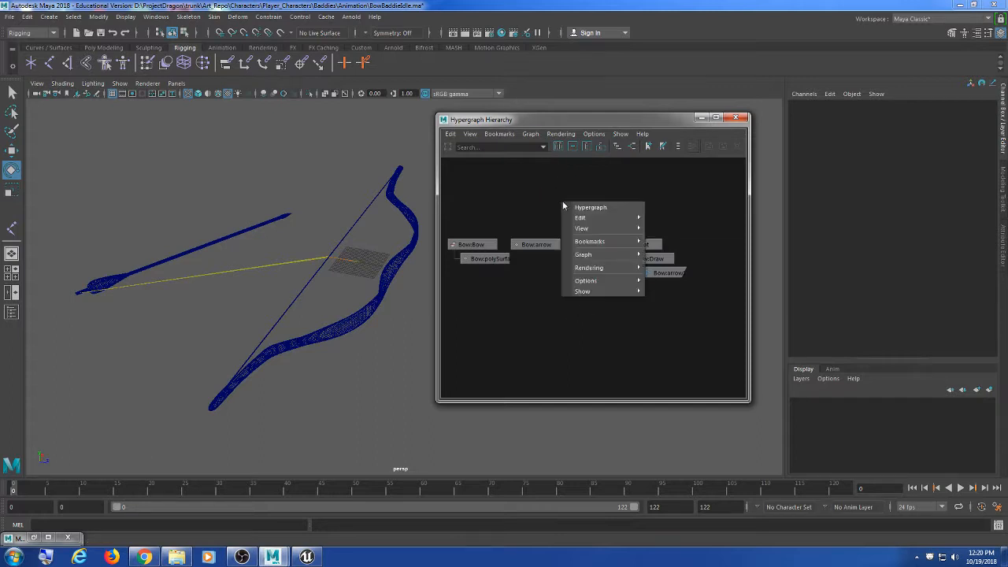
pyautogui.click(547, 195)
pyautogui.moveTo(671, 210); pyautogui.dragTo(500, 298)
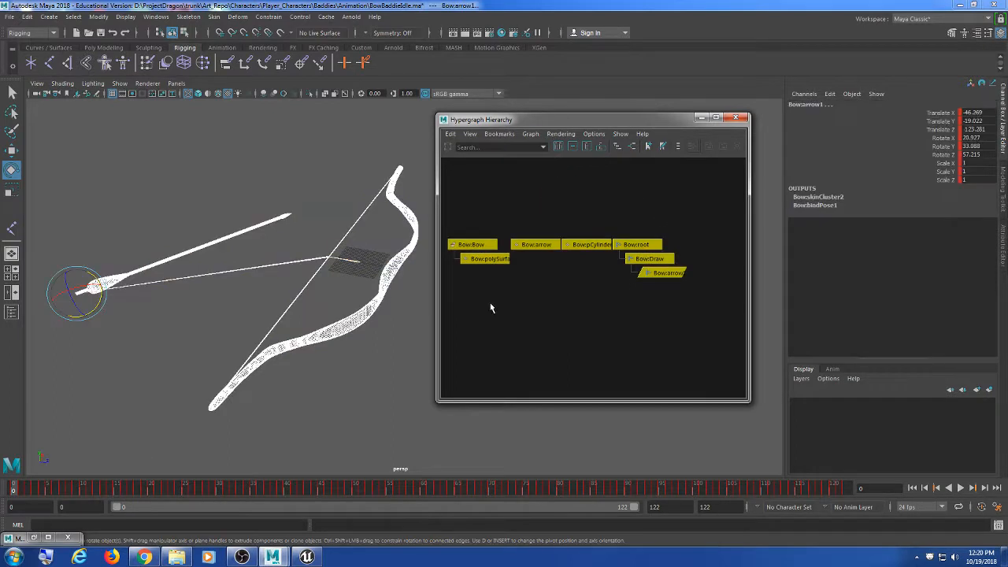
pyautogui.click(490, 304)
pyautogui.moveTo(453, 218)
pyautogui.mouseDown()
pyautogui.moveTo(713, 289)
pyautogui.moveTo(460, 234)
pyautogui.mouseUp()
pyautogui.click(717, 315)
pyautogui.click(660, 289)
pyautogui.moveTo(701, 209); pyautogui.dragTo(453, 301)
pyautogui.click(515, 333)
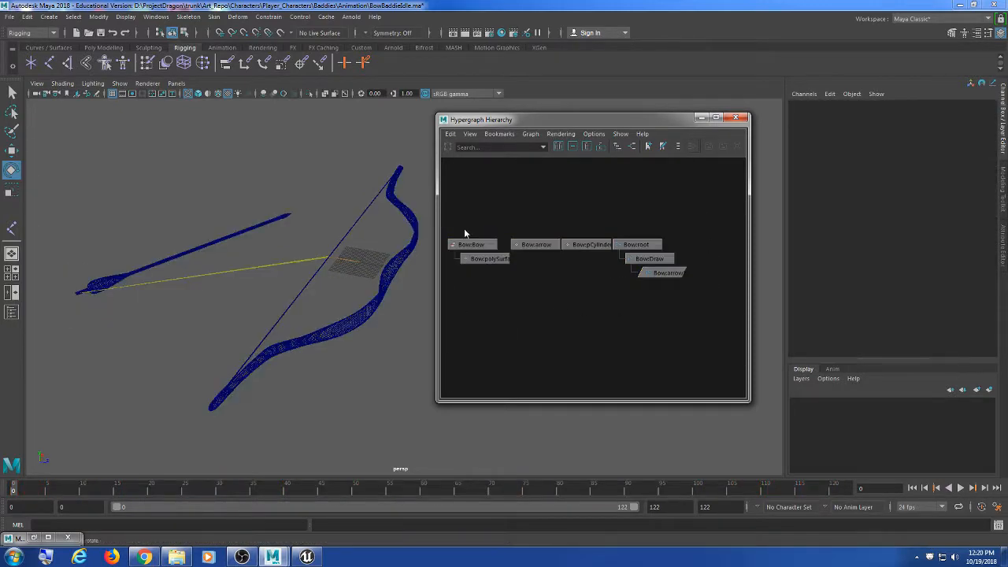
pyautogui.moveTo(509, 210); pyautogui.dragTo(685, 315)
pyautogui.click(682, 331)
pyautogui.click(276, 461)
pyautogui.moveTo(276, 461); pyautogui.dragTo(247, 171)
pyautogui.click(514, 306)
# Step: Marquee-select every node from Bow:Bow through Bow:root, Bow:Draw and Bow:arrow1
pyautogui.moveTo(530, 121); pyautogui.dragTo(538, 123)
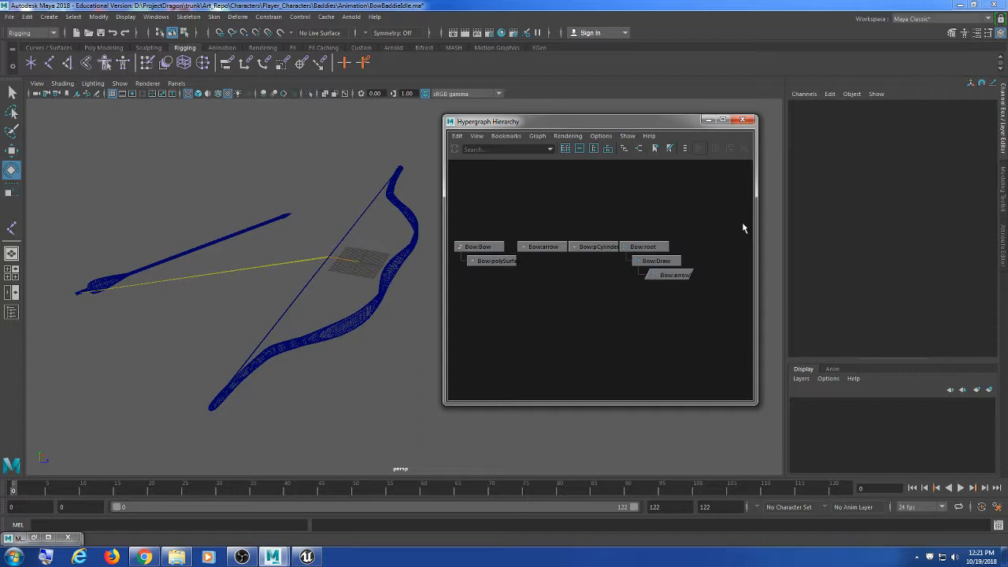
pyautogui.moveTo(744, 224); pyautogui.dragTo(517, 305)
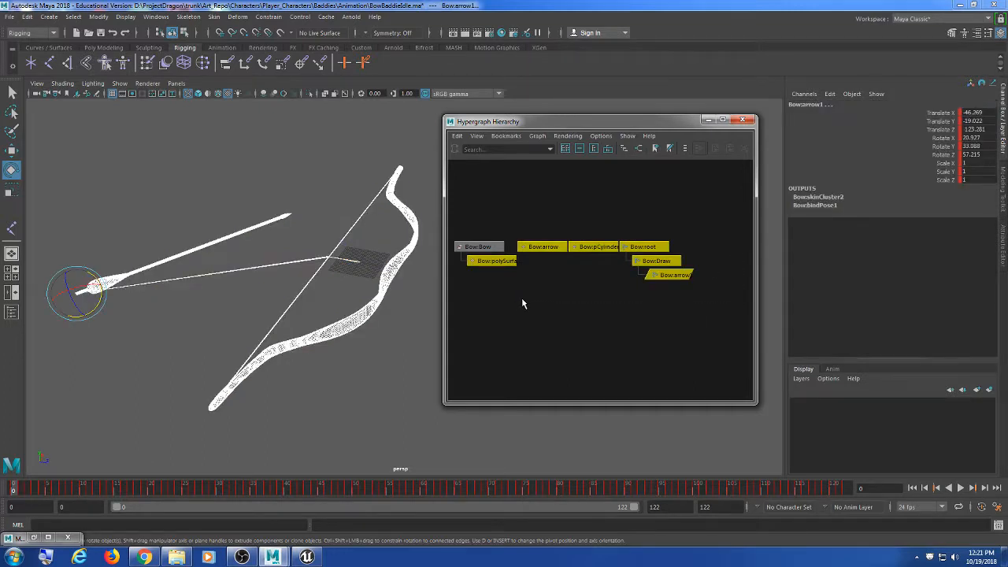
pyautogui.click(521, 298)
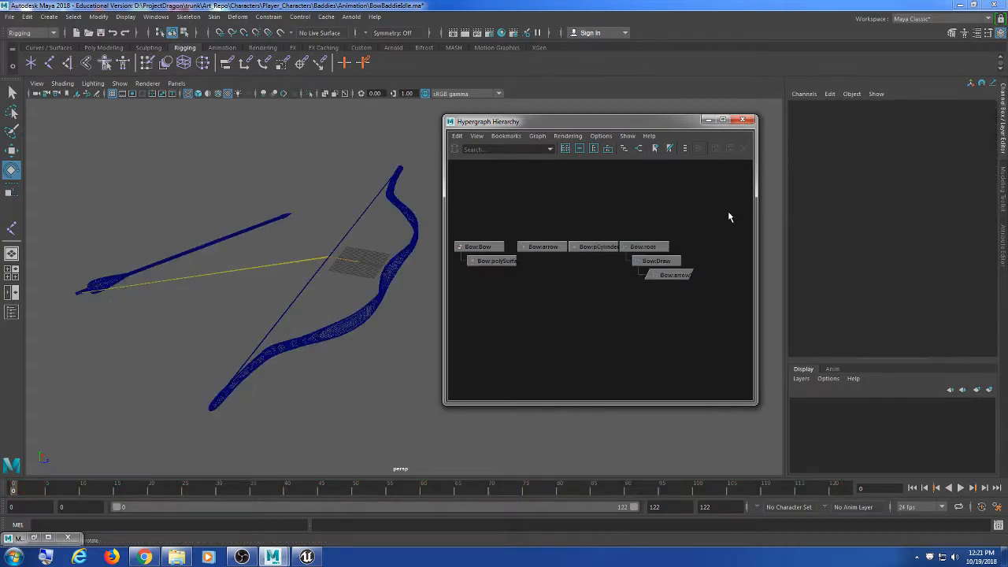
pyautogui.moveTo(729, 217); pyautogui.dragTo(415, 352)
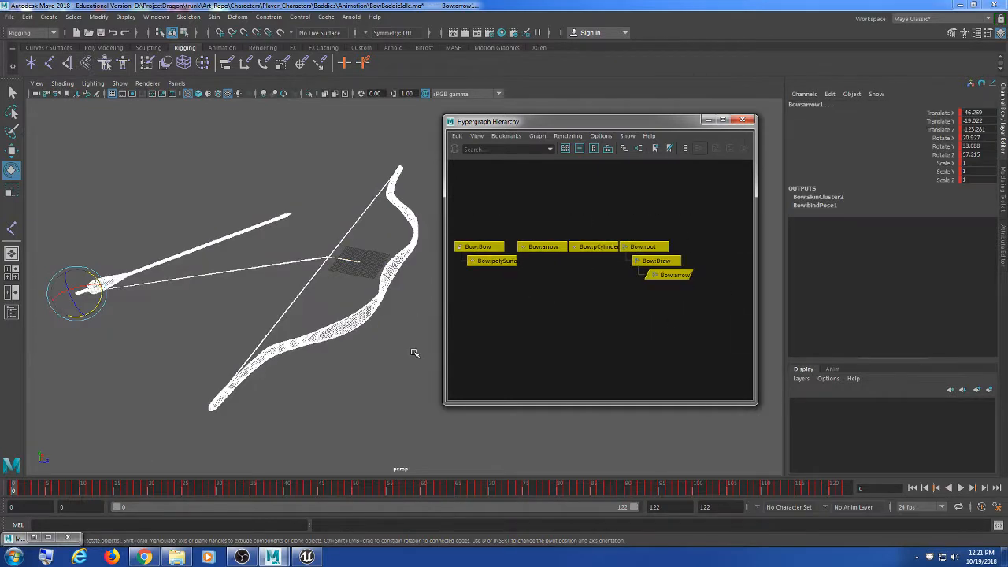
# Step: Run Prefix Hierarchy Names with the default prefix, stripping the Bow: namespace from the nodes
pyautogui.click(98, 17)
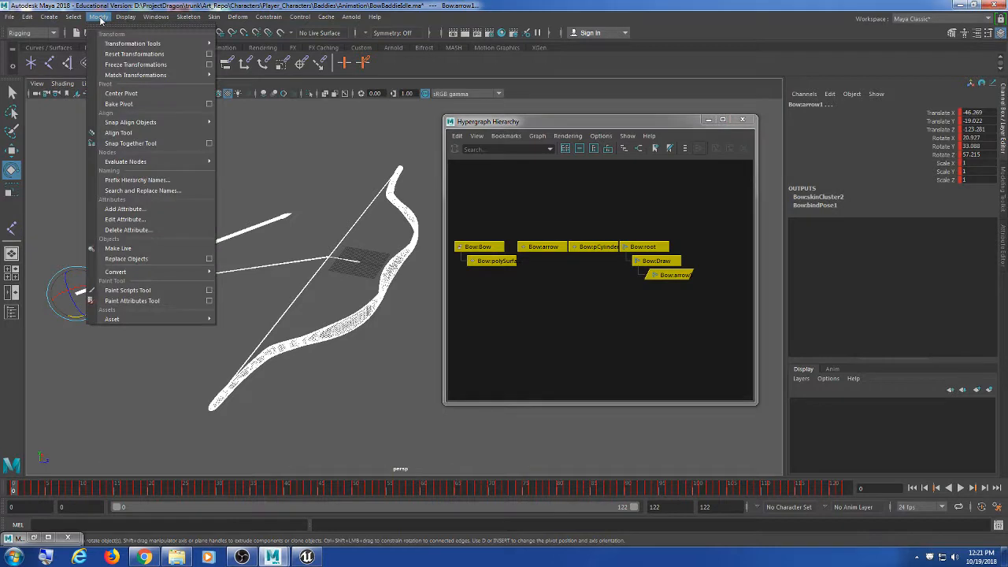
pyautogui.click(137, 180)
pyautogui.click(499, 293)
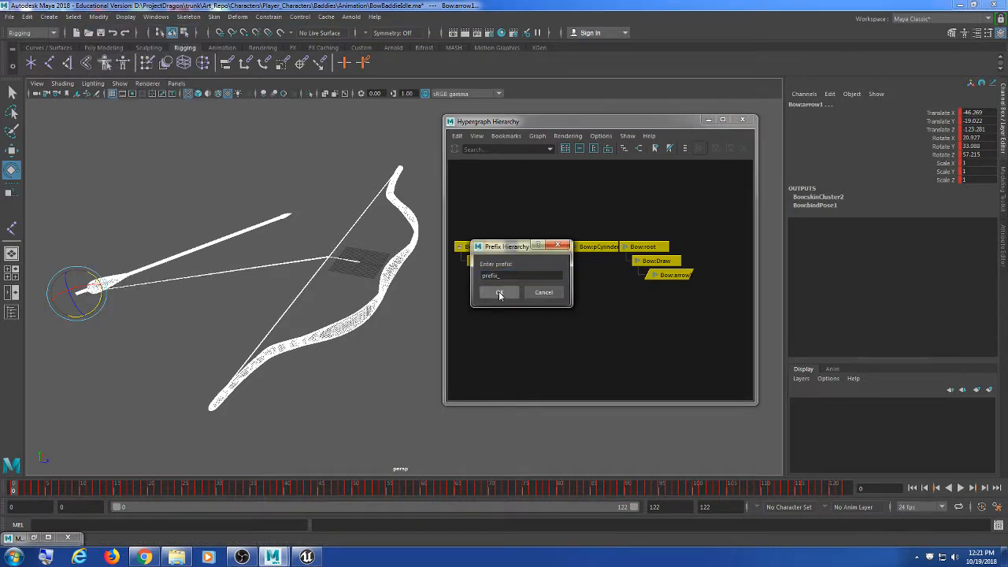
pyautogui.click(566, 240)
pyautogui.click(539, 246)
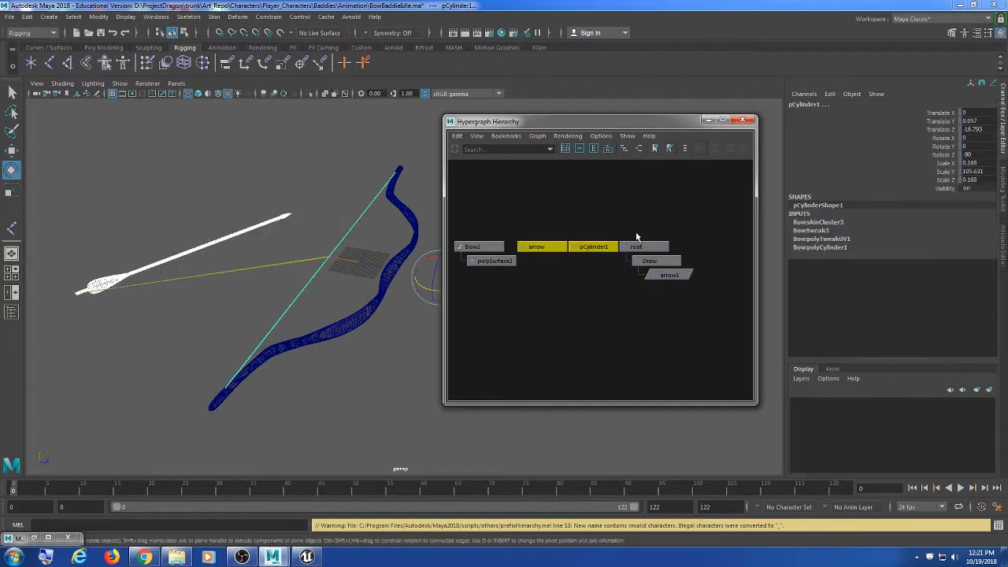
pyautogui.click(638, 246)
pyautogui.click(495, 260)
pyautogui.click(572, 307)
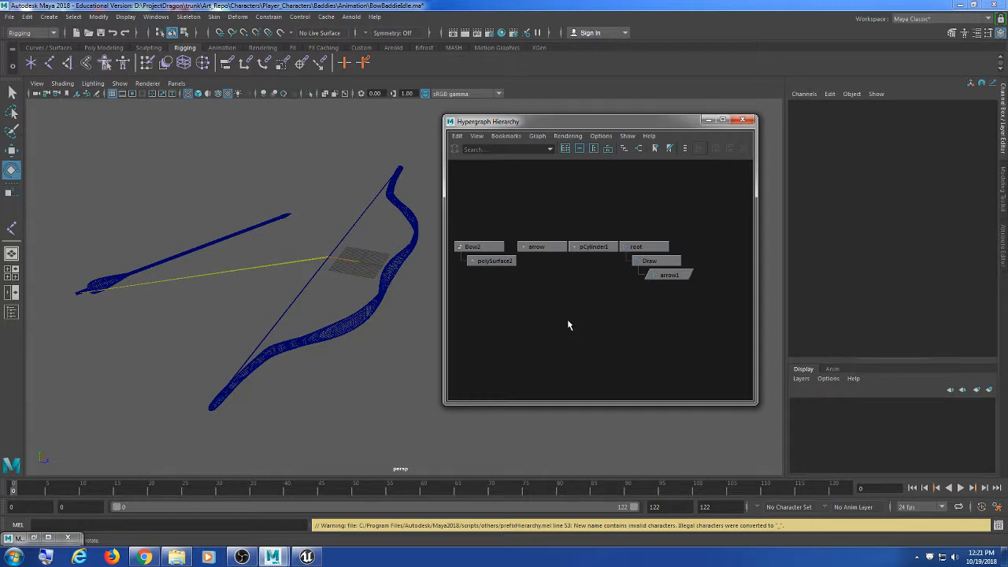
# Step: Check the renamed nodes by selecting root, Draw, arrow1 and pCylinder1
pyautogui.moveTo(749, 190); pyautogui.dragTo(438, 349)
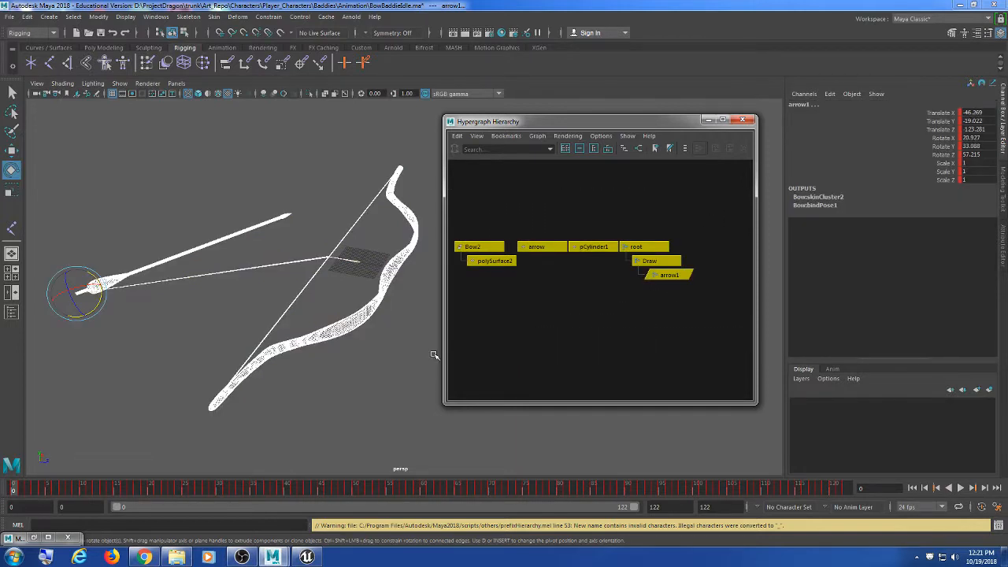
pyautogui.click(103, 19)
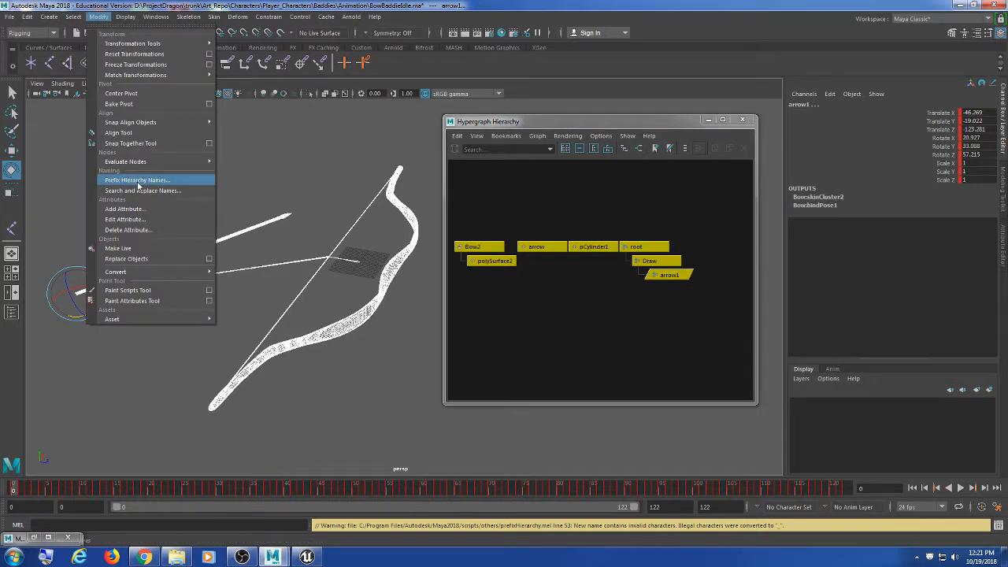
pyautogui.click(565, 124)
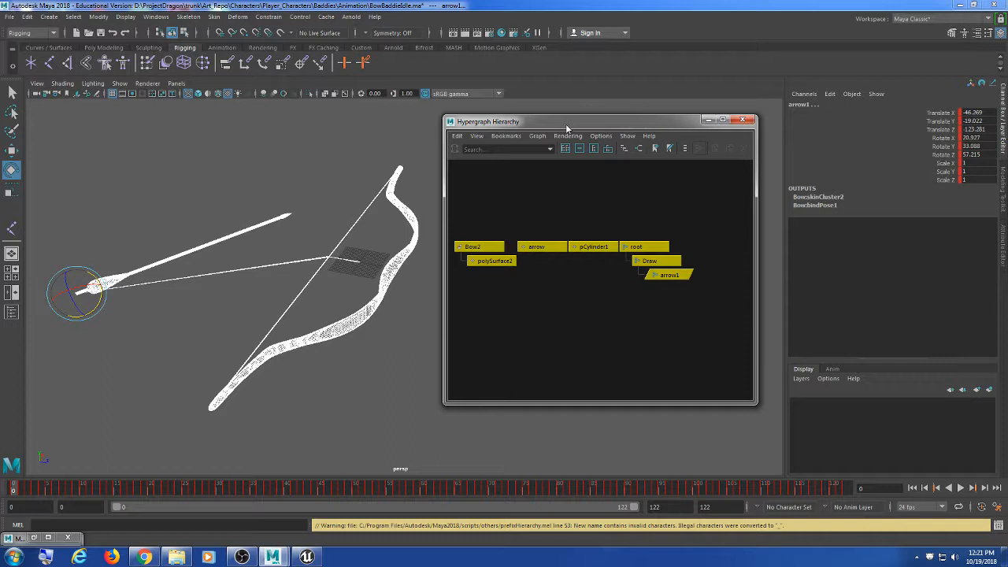
pyautogui.click(643, 360)
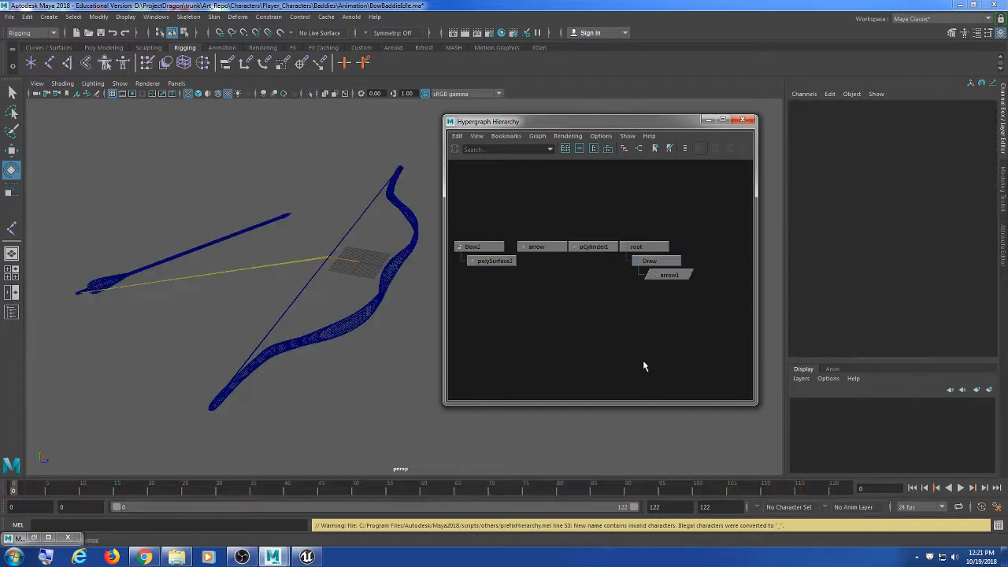
pyautogui.moveTo(653, 234); pyautogui.dragTo(627, 352)
pyautogui.click(628, 352)
pyautogui.click(641, 247)
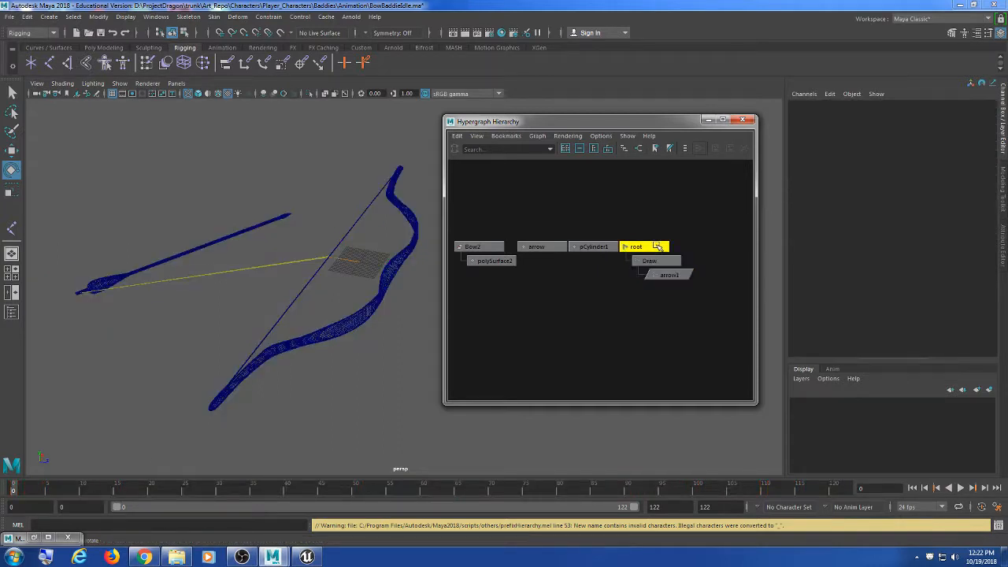
pyautogui.click(652, 261)
pyautogui.click(668, 276)
pyautogui.click(592, 248)
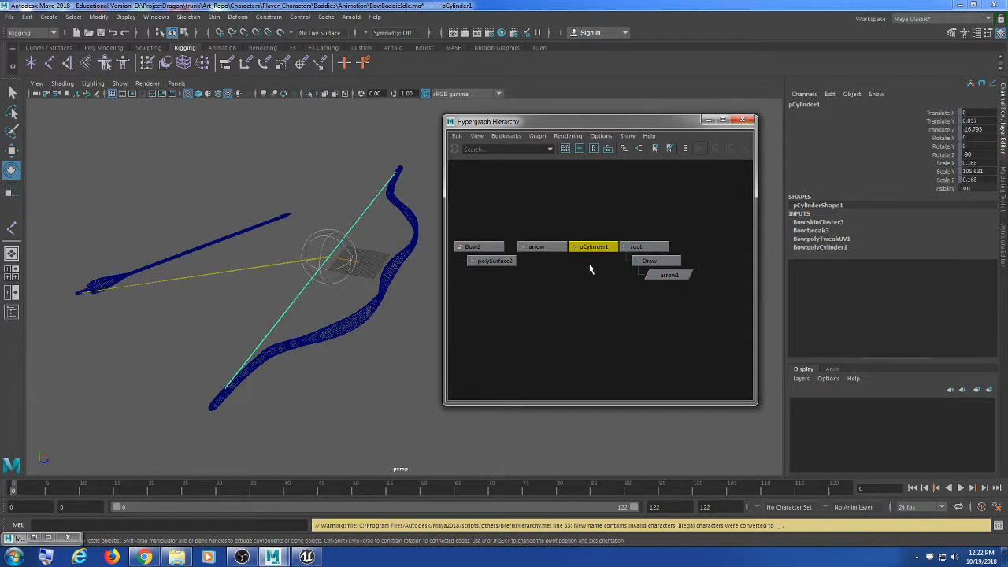
pyautogui.click(434, 349)
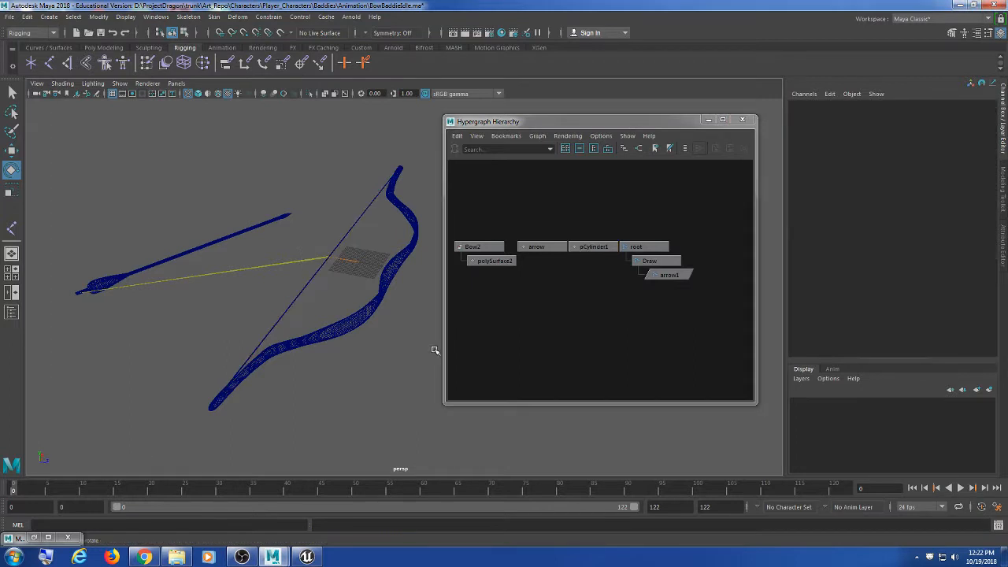
# Step: Magnify the screen to inspect the bow string, then restore normal size
pyautogui.moveTo(600, 124)
pyautogui.mouseDown()
pyautogui.moveTo(618, 122)
pyautogui.moveTo(609, 122)
pyautogui.mouseUp()
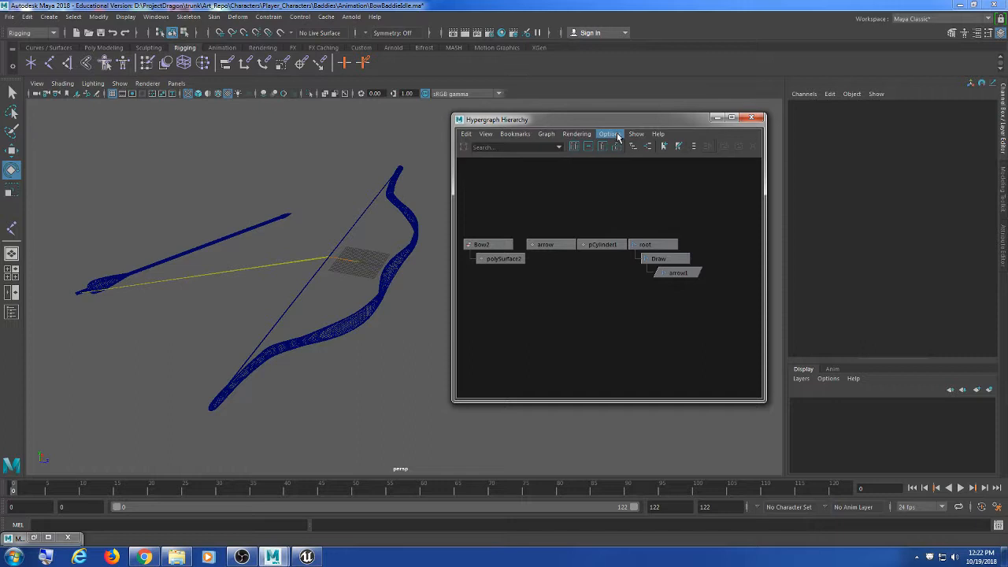
pyautogui.scroll(-1, 569, 260)
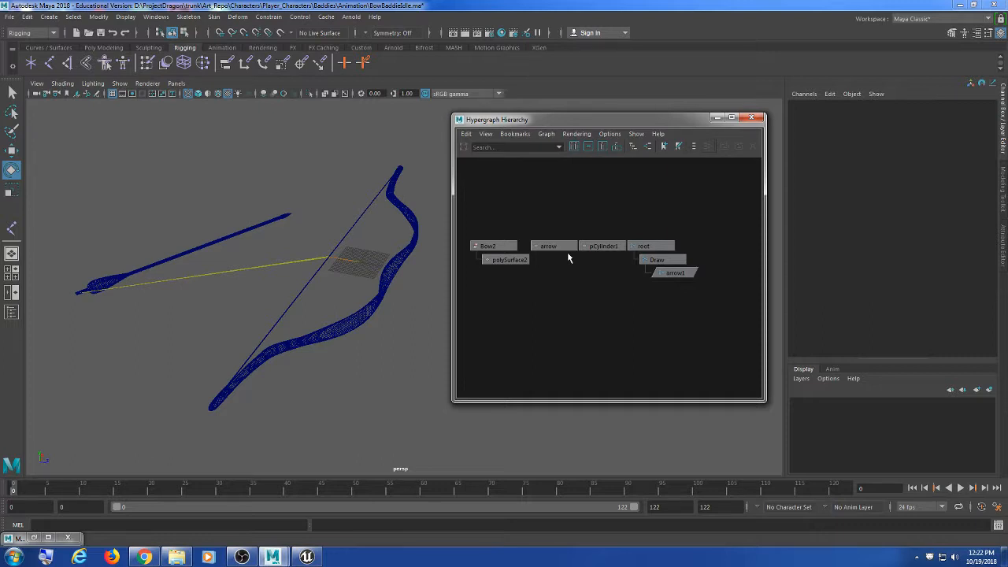
pyautogui.click(425, 4)
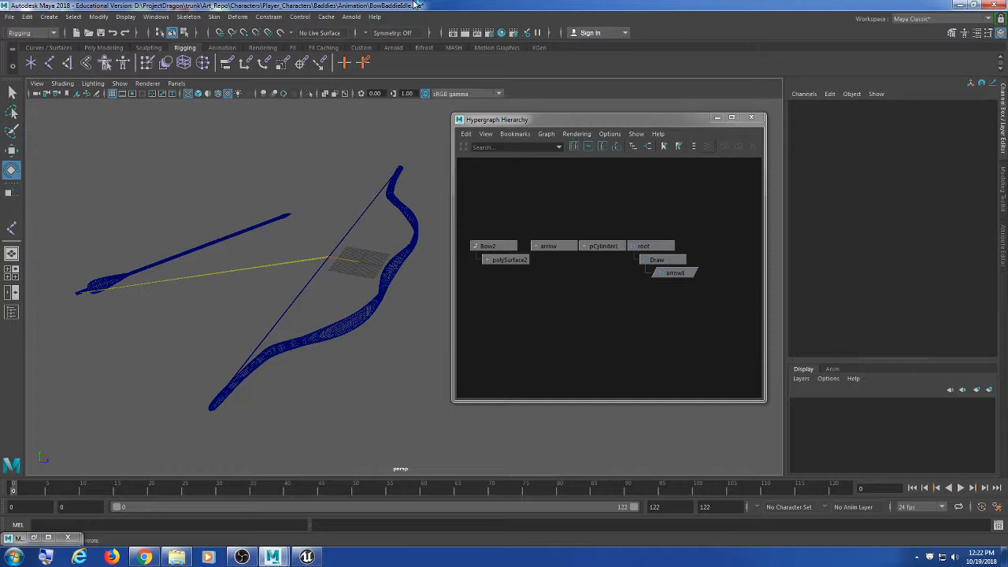
pyautogui.press('super+plus')
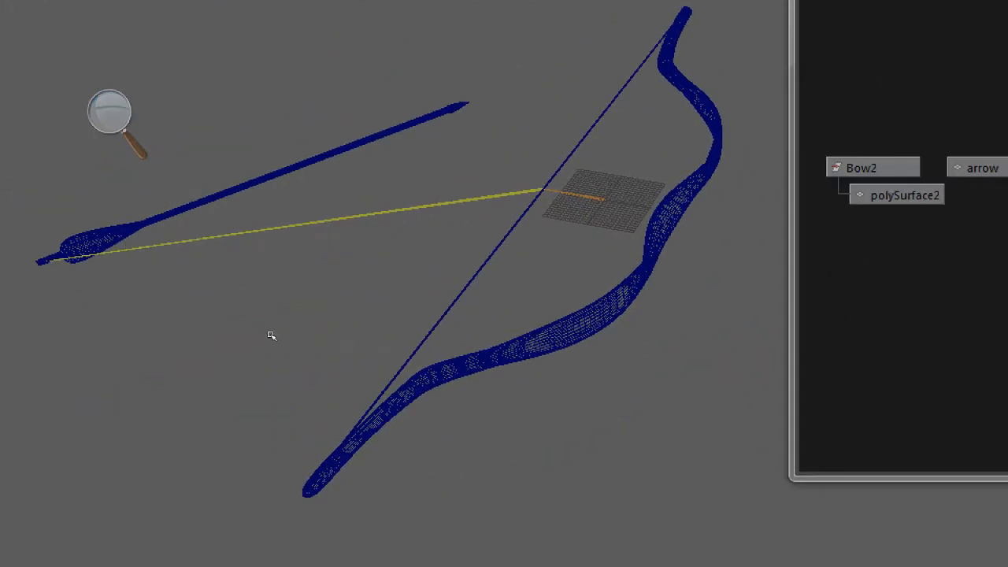
pyautogui.press('super+plus')
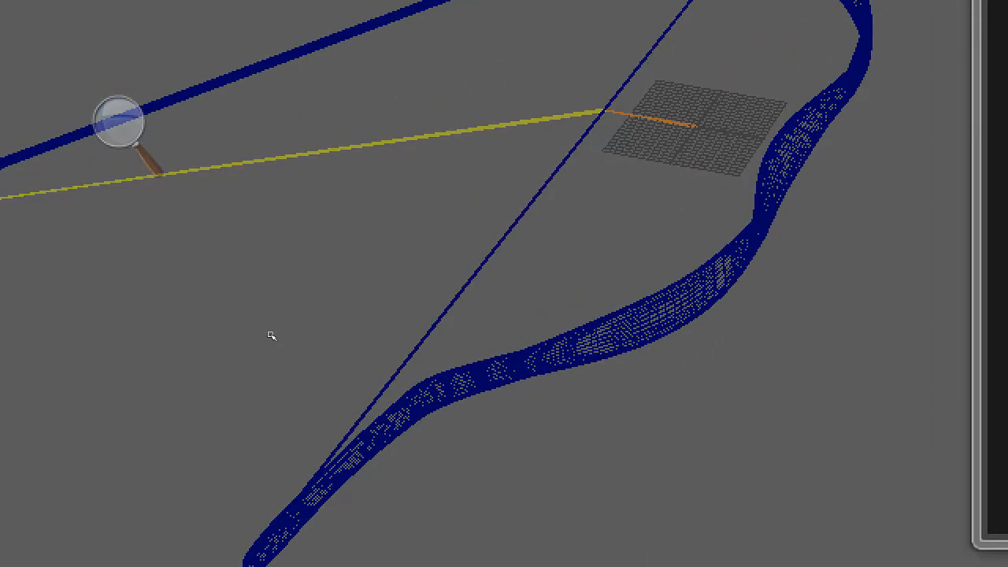
pyautogui.press('super+minus')
pyautogui.press('super+minus')
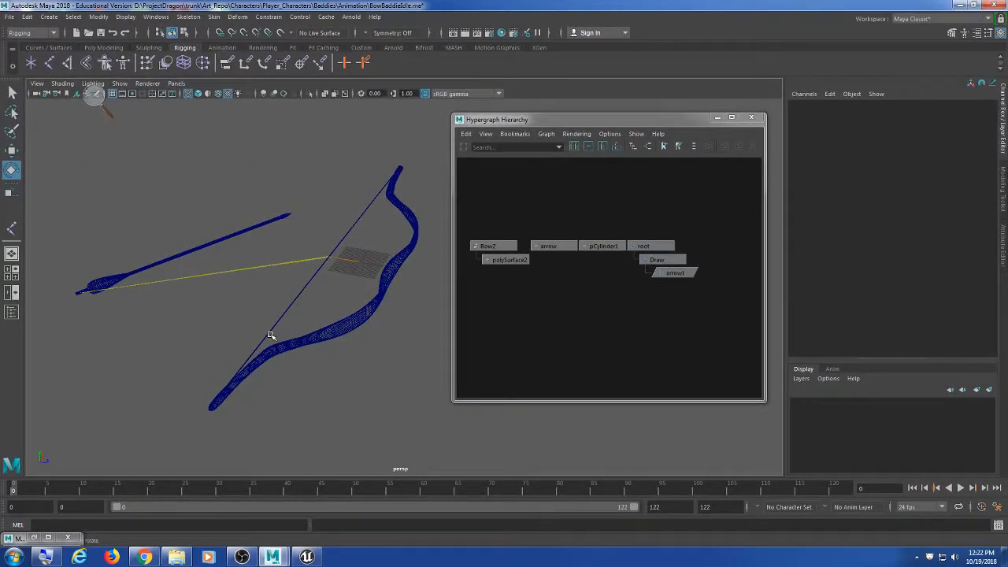
pyautogui.press('super+plus')
pyautogui.press('super+plus')
pyautogui.press('super+plus')
pyautogui.press('super+plus')
pyautogui.press('super+minus')
pyautogui.press('super+minus')
pyautogui.press('super+minus')
pyautogui.press('super+minus')
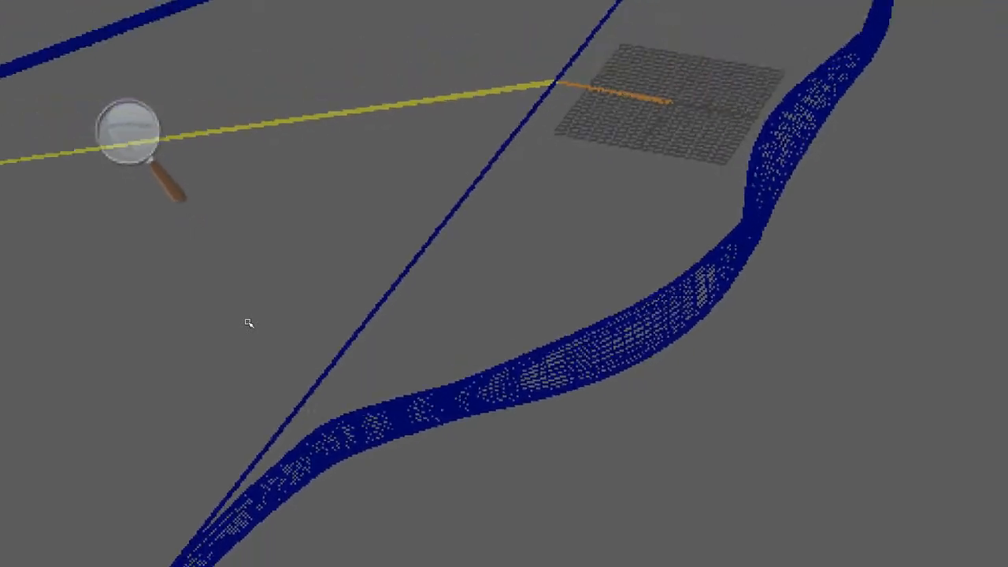
pyautogui.press('super+minus')
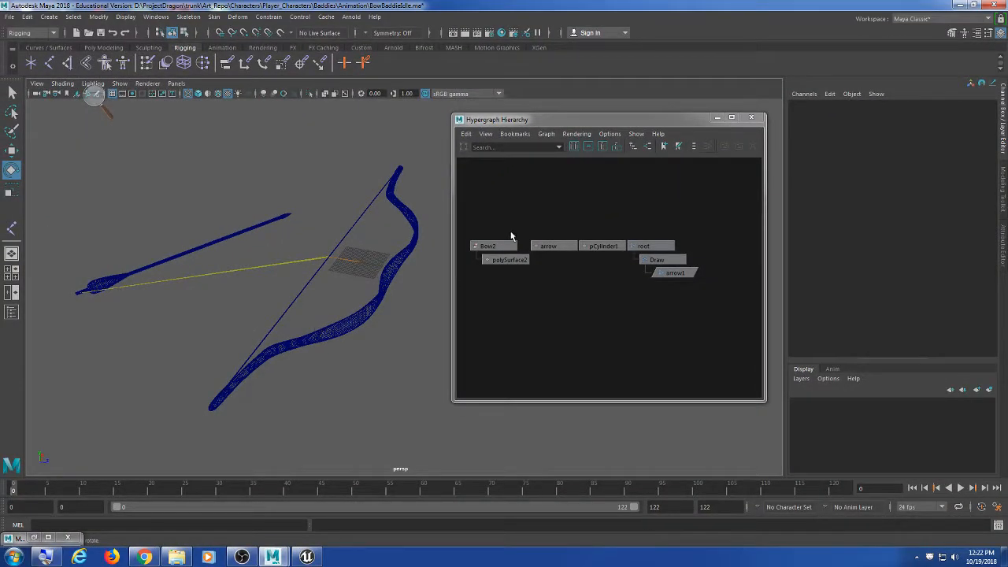
# Step: Open the Export All dialog for the whole bow scene
pyautogui.moveTo(654, 122); pyautogui.dragTo(657, 123)
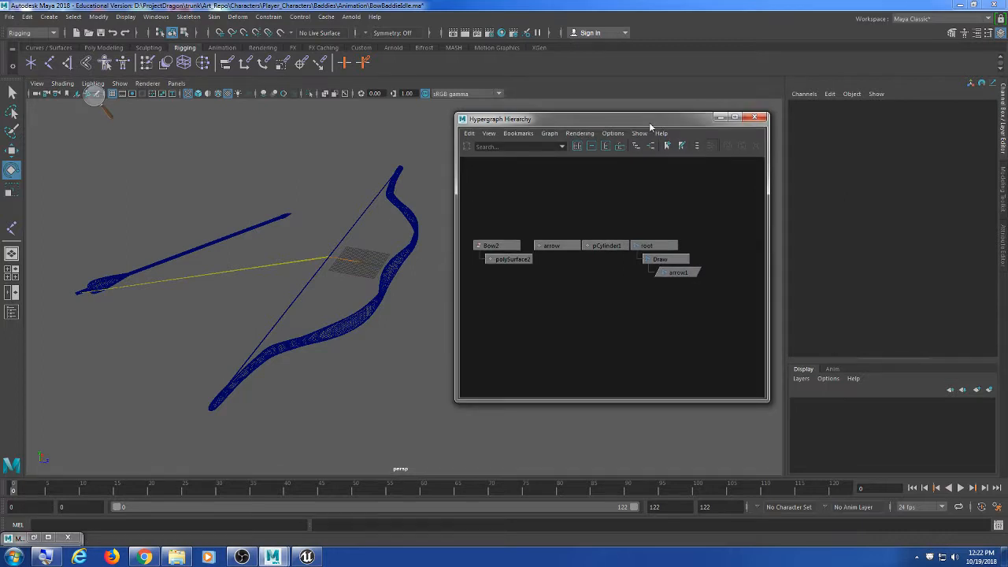
pyautogui.click(9, 17)
pyautogui.click(69, 164)
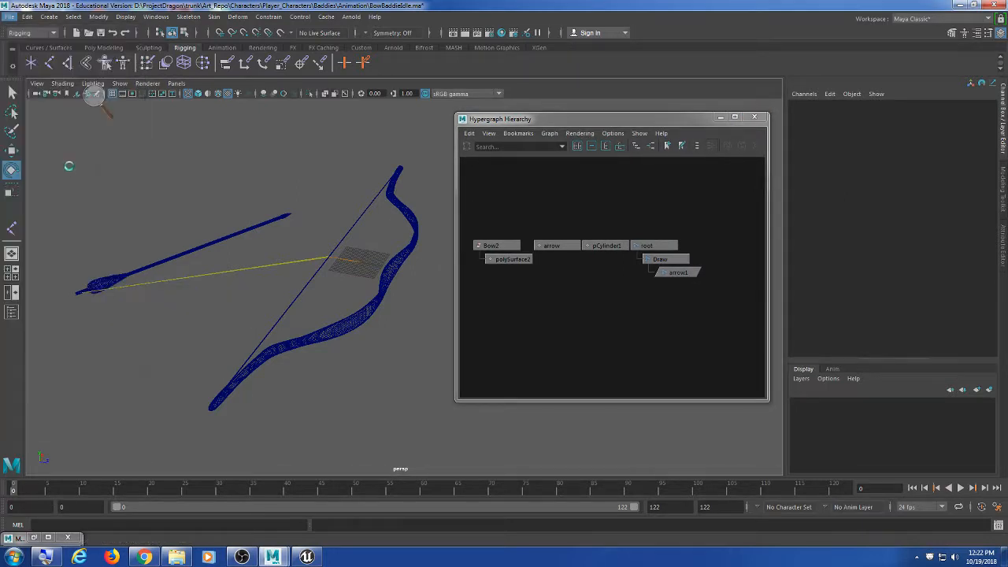
# Step: Export the scene to the Desktop as BowIdle.fbx, overwriting the old file, then switch to Unreal
pyautogui.moveTo(372, 45); pyautogui.dragTo(381, 40)
pyautogui.scroll(-8, 597, 235)
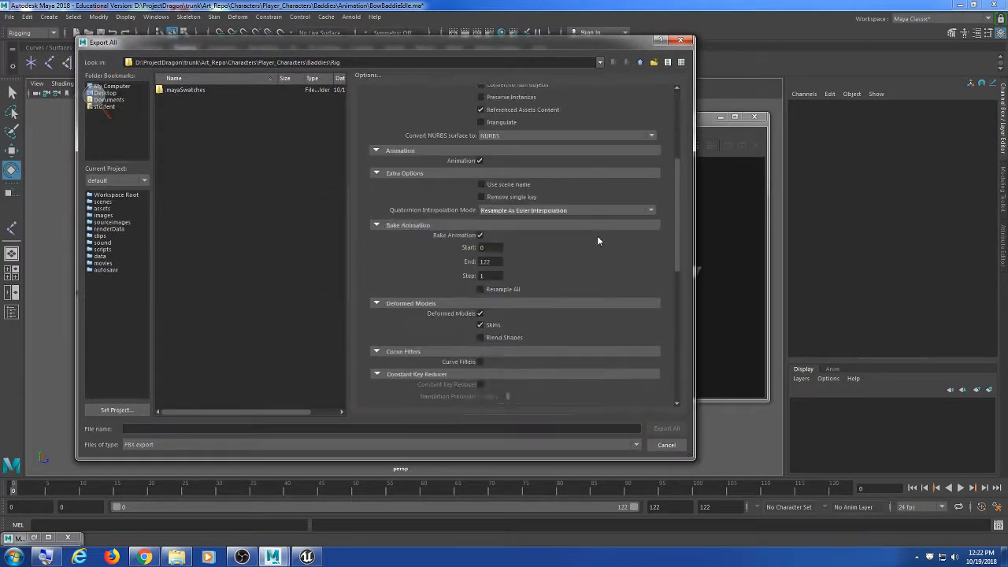
pyautogui.scroll(-5, 597, 243)
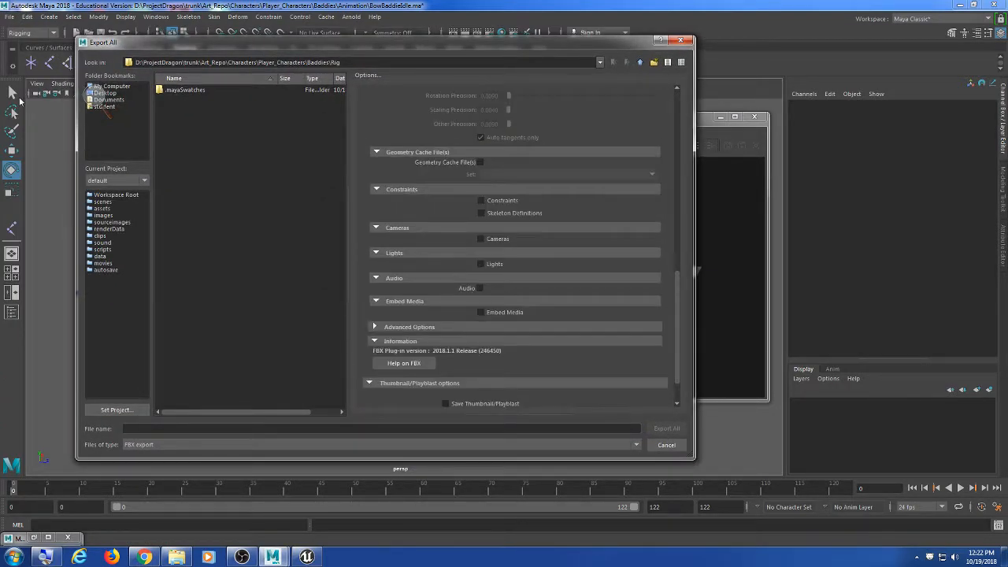
pyautogui.click(117, 93)
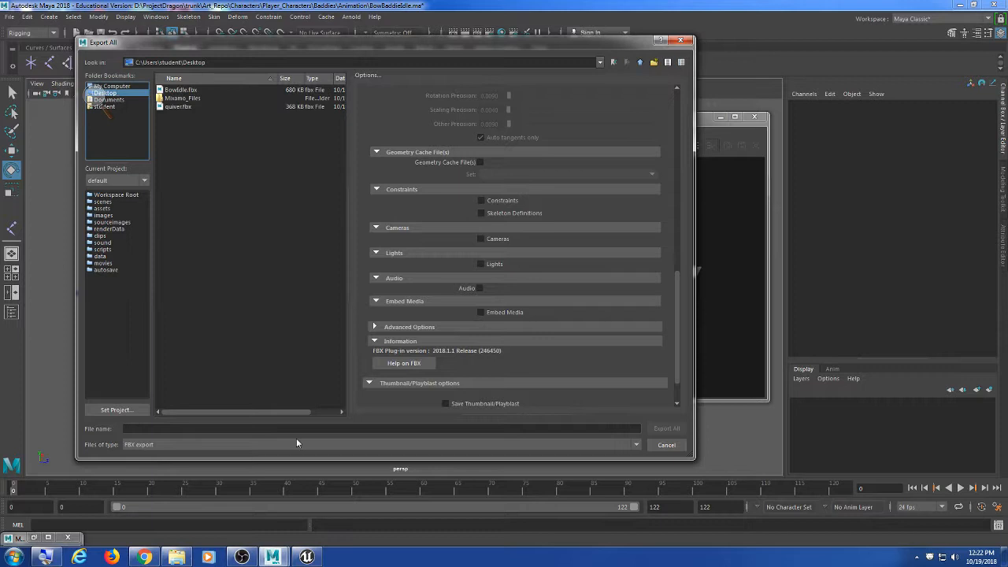
pyautogui.click(233, 428)
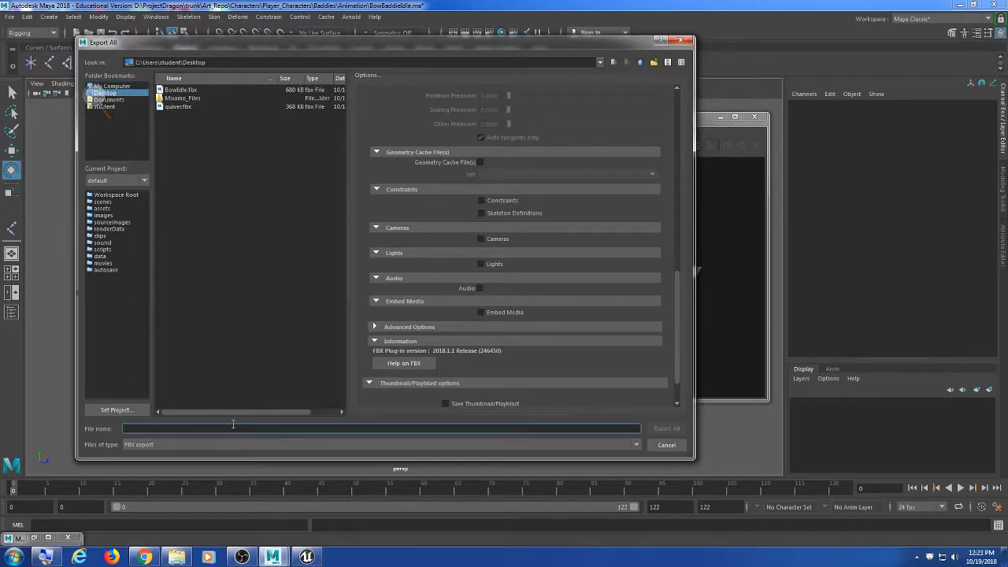
pyautogui.write('B')
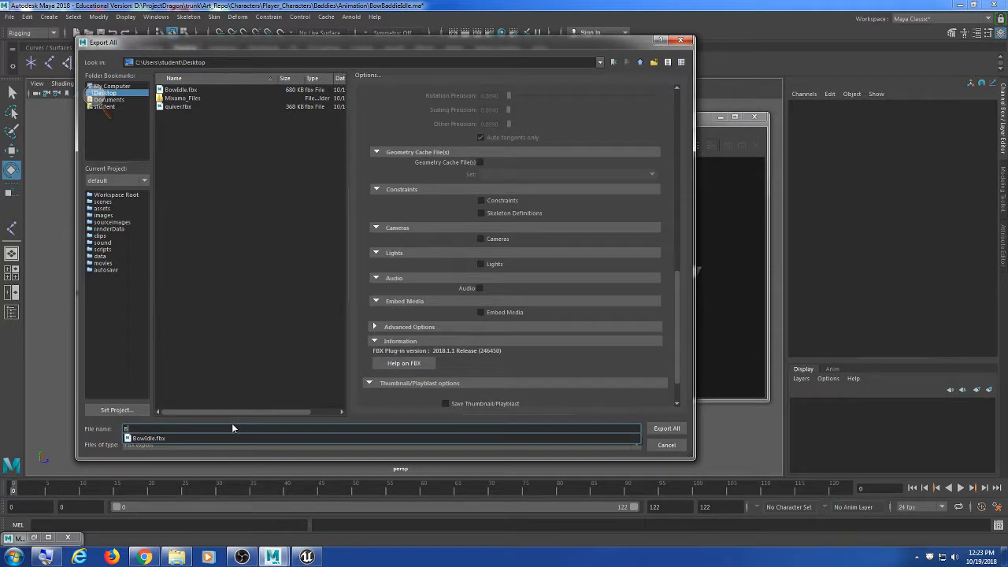
pyautogui.write('o')
pyautogui.click(181, 90)
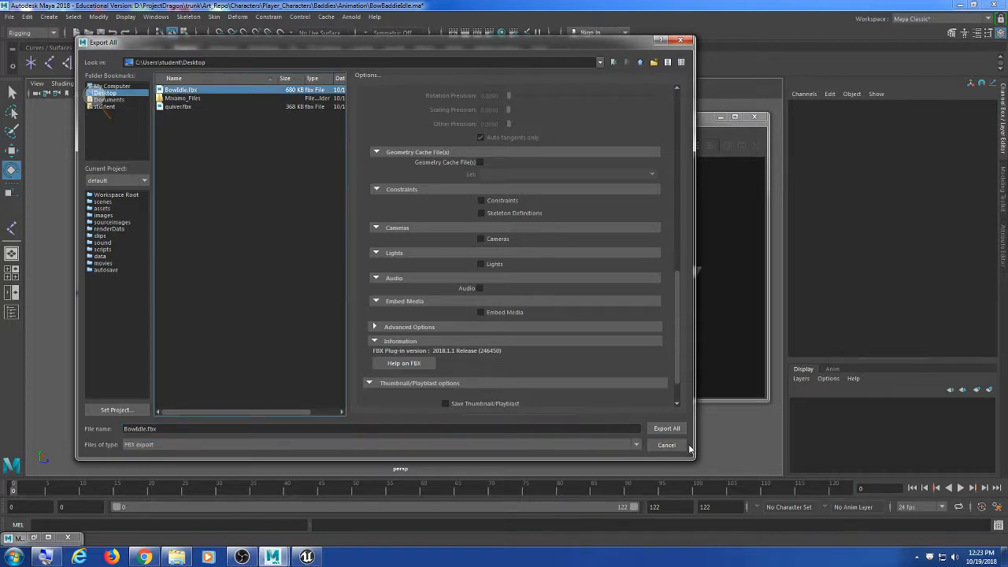
pyautogui.click(666, 428)
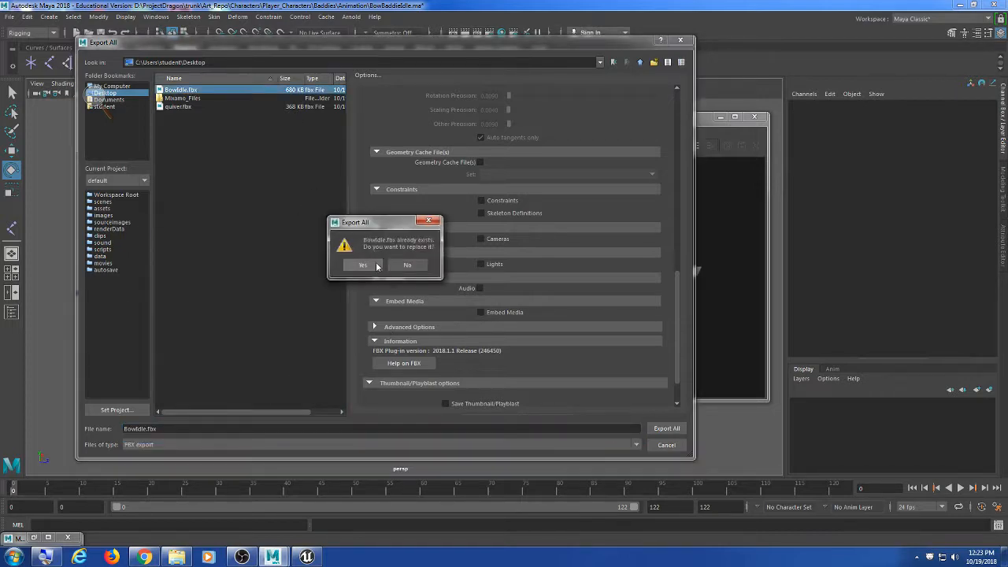
pyautogui.click(351, 264)
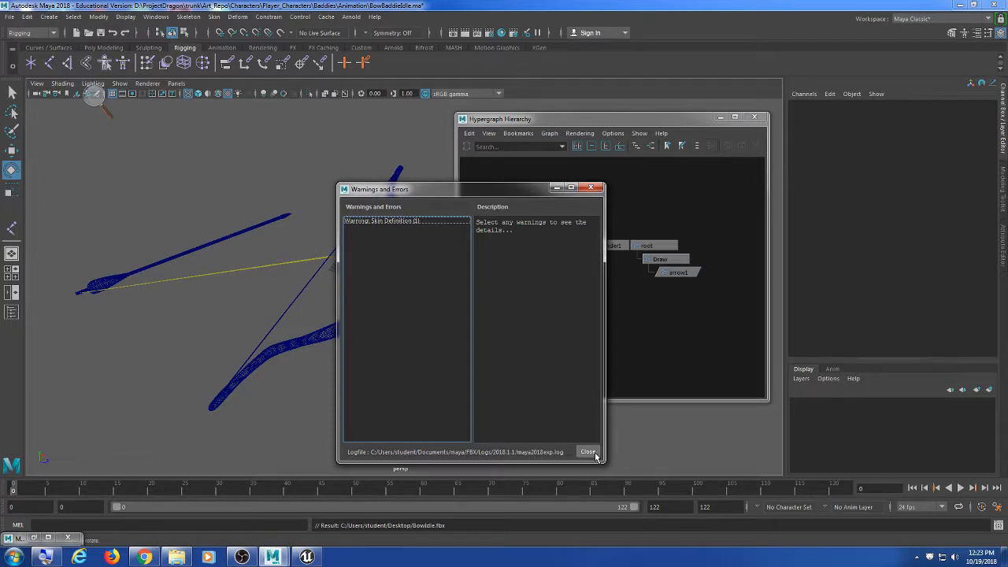
pyautogui.click(595, 455)
pyautogui.click(307, 557)
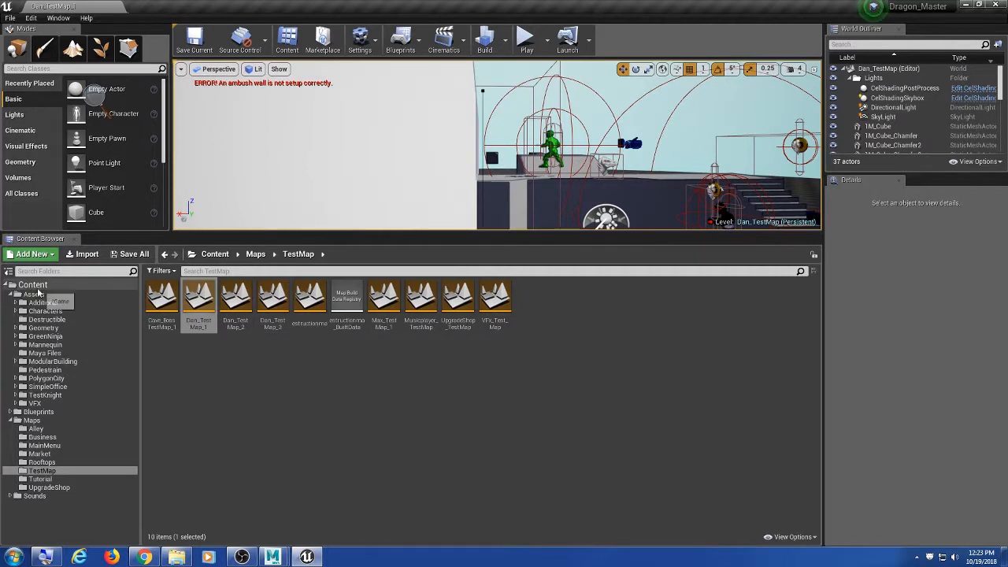
# Step: Show the Assets > Characters > Weapons > Bow folder and make the asset area slightly taller
pyautogui.doubleClick(58, 311)
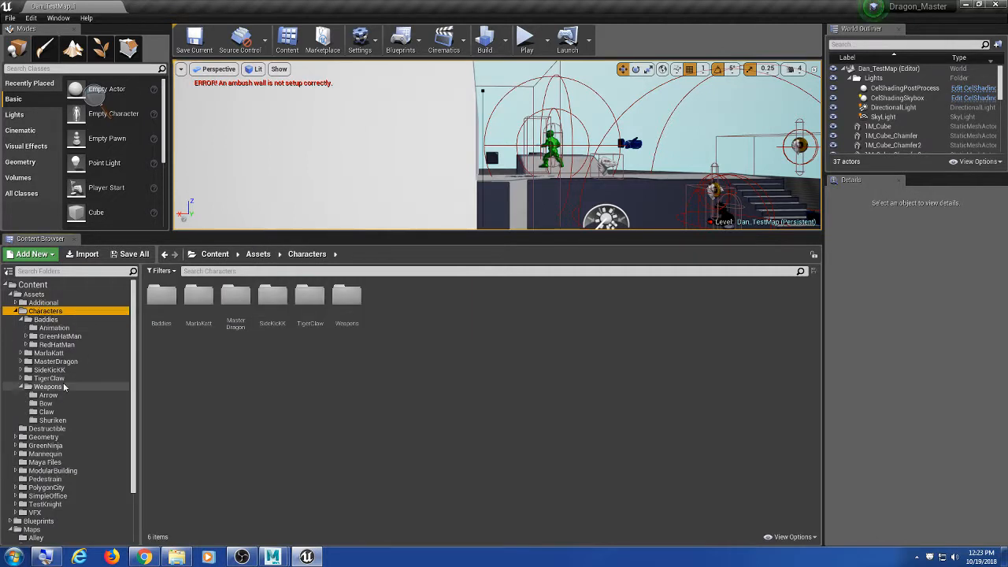
pyautogui.click(56, 414)
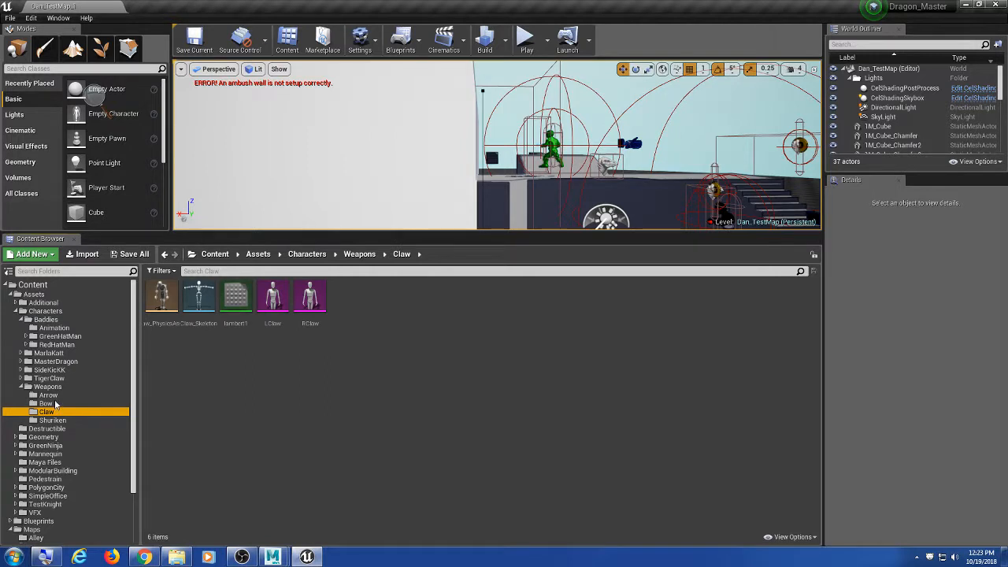
pyautogui.click(45, 404)
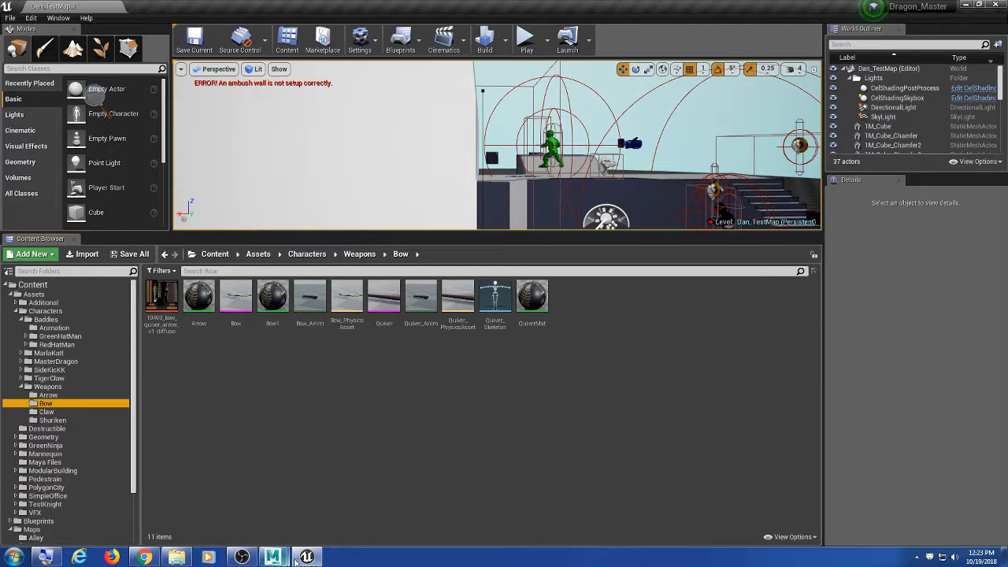
pyautogui.click(684, 362)
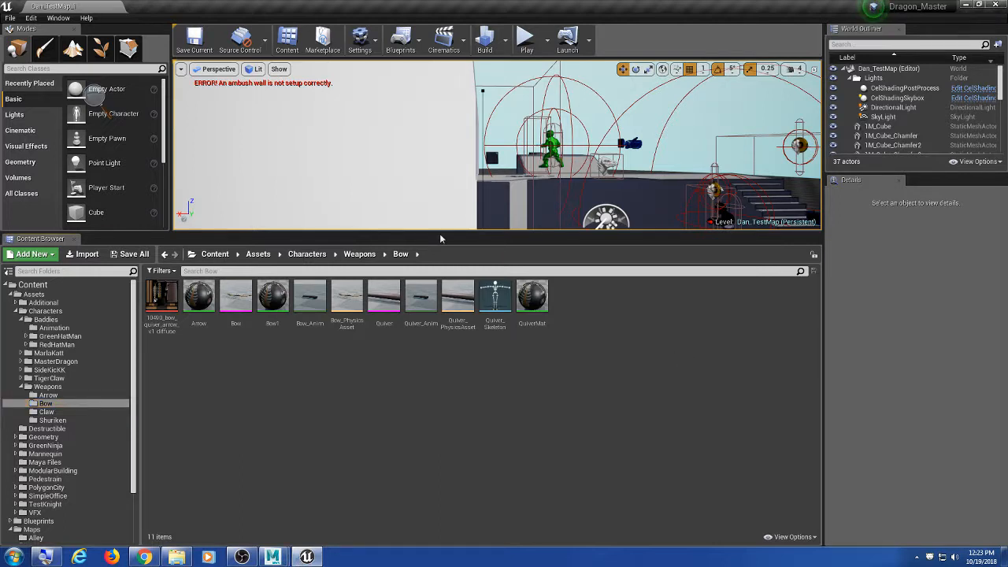
pyautogui.moveTo(440, 235); pyautogui.dragTo(439, 227)
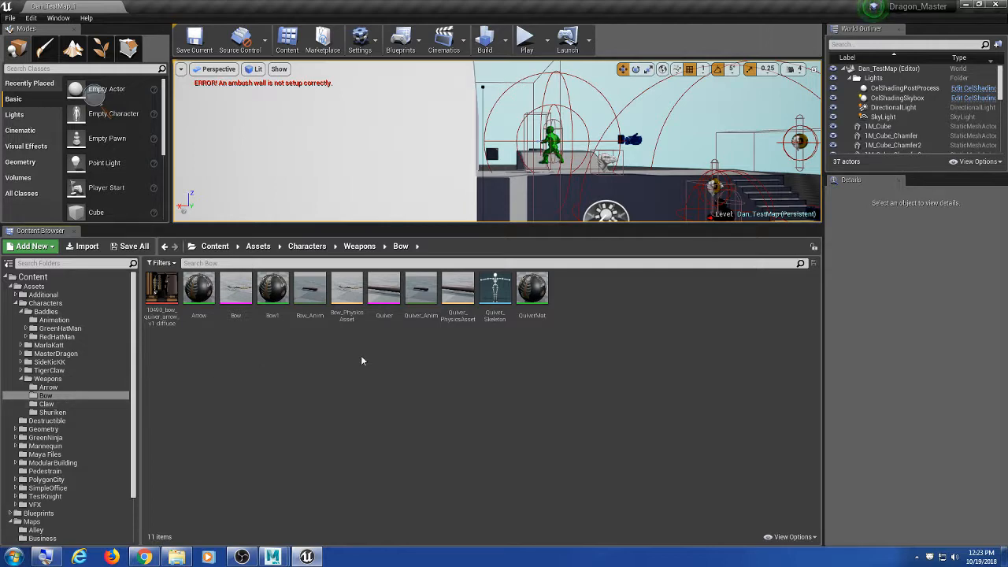
# Step: Import BowIdle.fbx from the Desktop using Quiver_Skeleton as the skeleton, with Import All
pyautogui.click(88, 247)
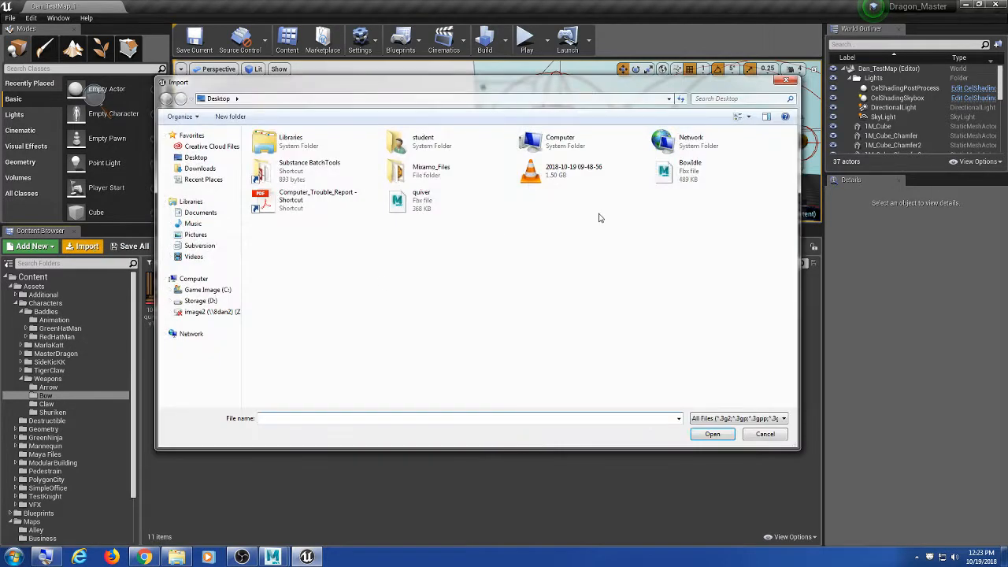
pyautogui.click(690, 167)
pyautogui.click(720, 435)
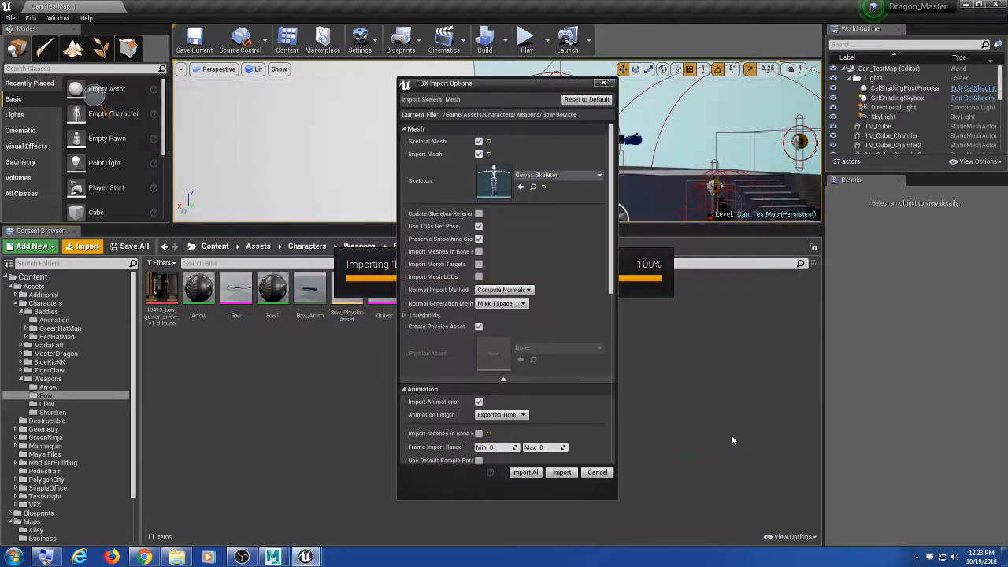
pyautogui.click(587, 176)
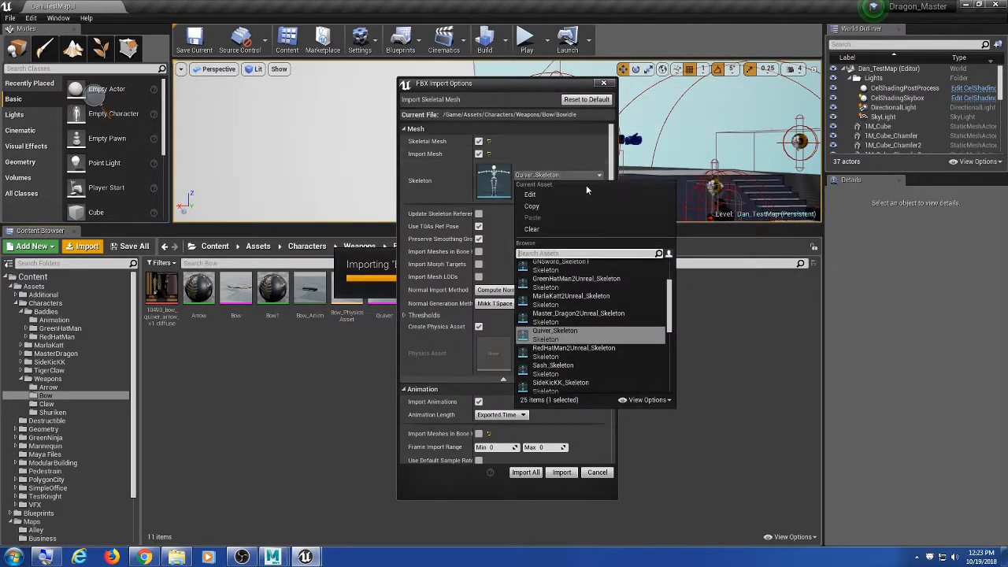
pyautogui.scroll(2, 617, 376)
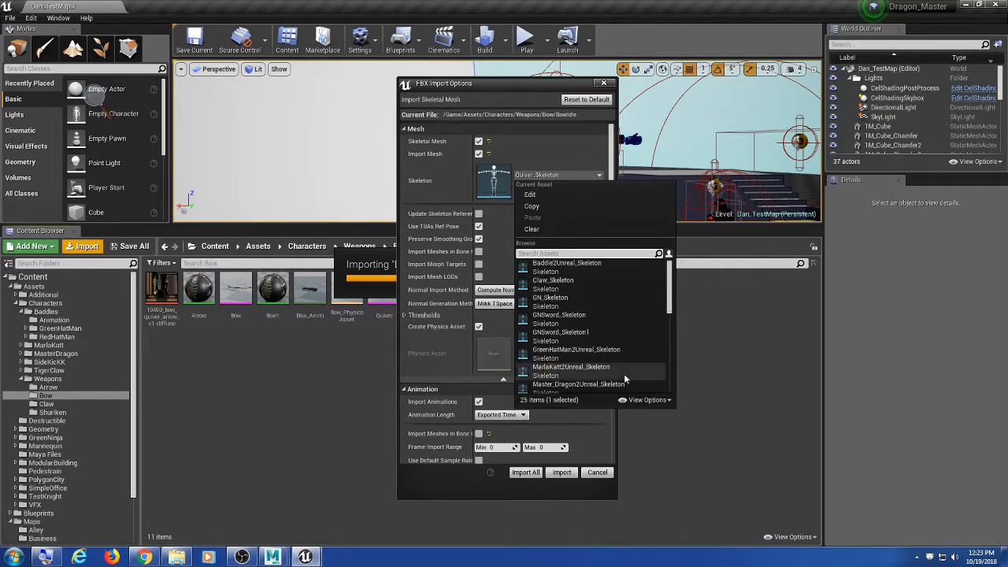
pyautogui.scroll(-5, 624, 375)
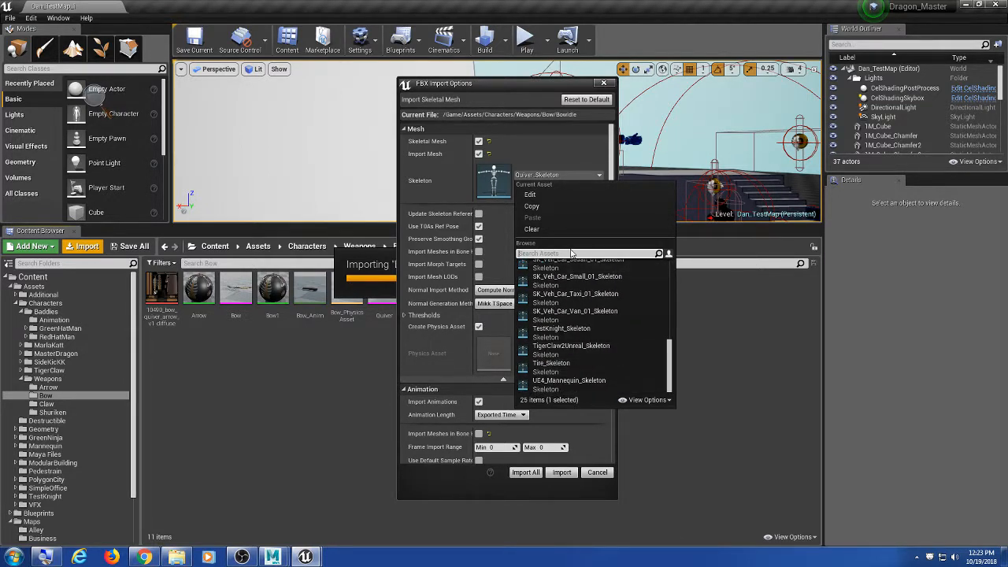
pyautogui.write('bow')
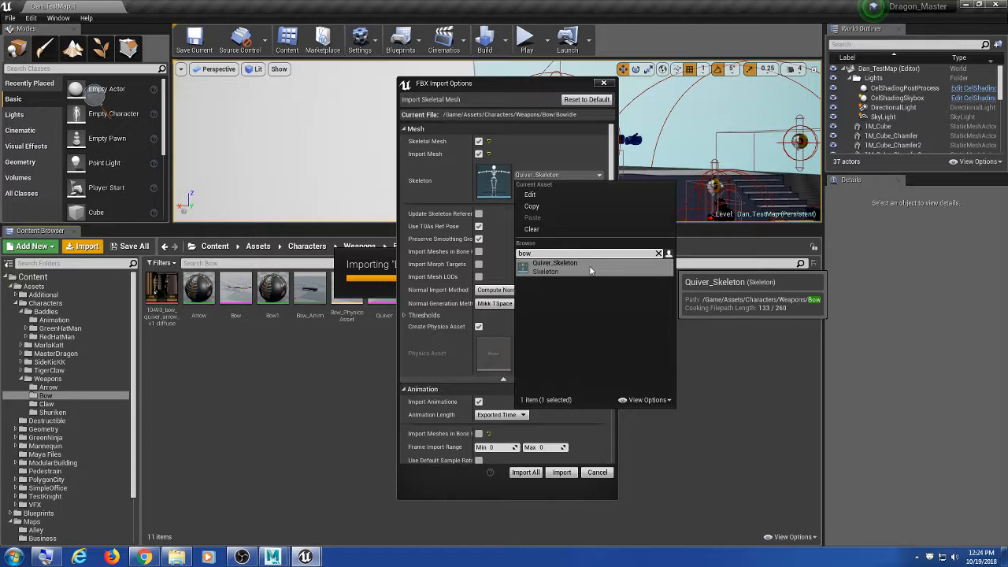
pyautogui.click(592, 271)
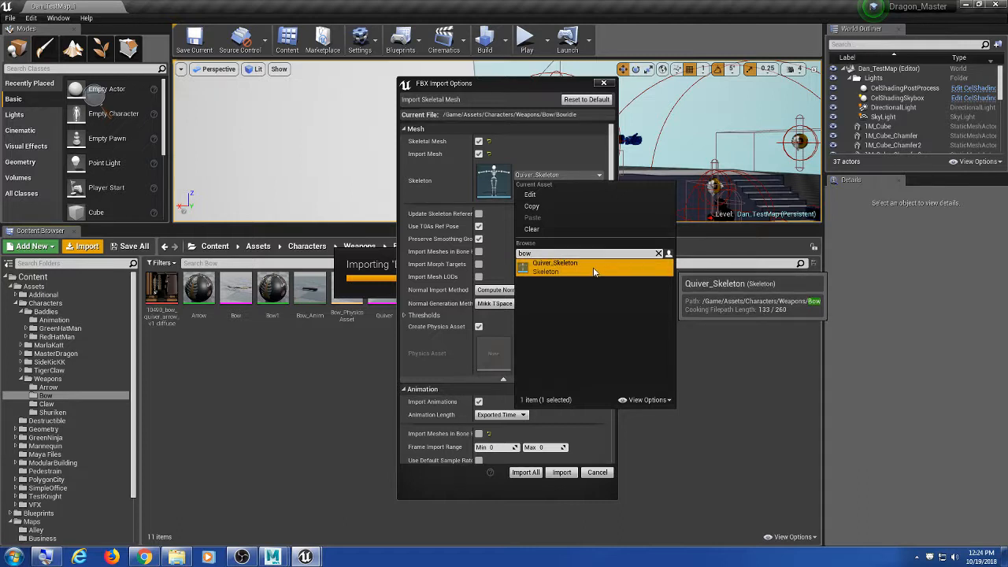
pyautogui.click(713, 365)
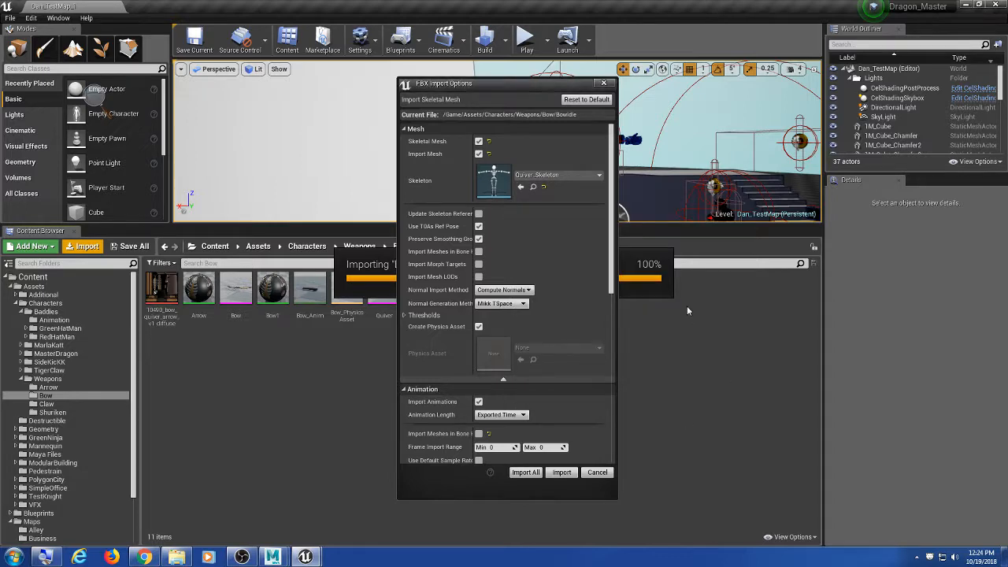
pyautogui.moveTo(523, 83); pyautogui.dragTo(525, 56)
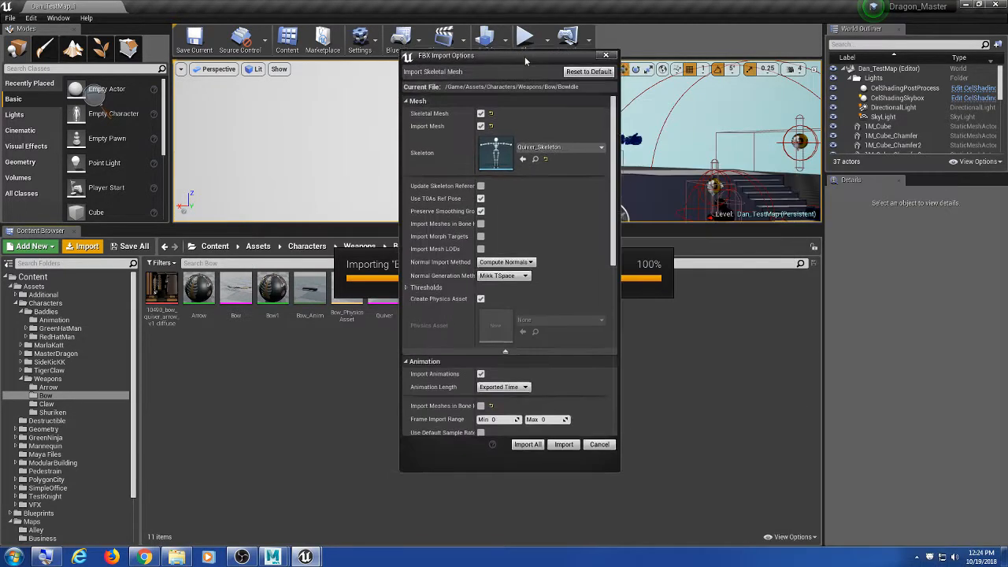
pyautogui.click(577, 476)
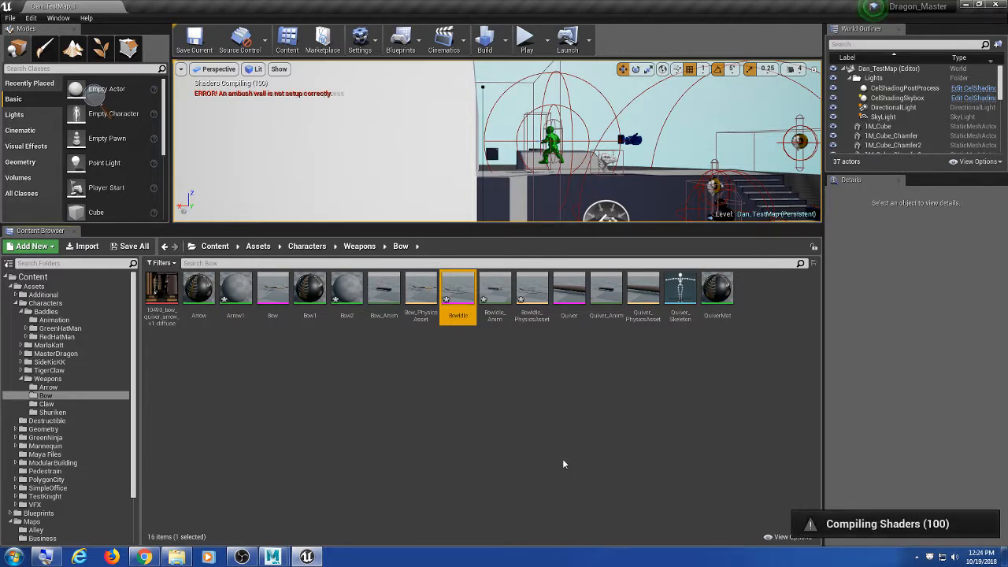
# Step: Open the BowIdle mesh and orbit to inspect the bow and arrow together
pyautogui.doubleClick(464, 285)
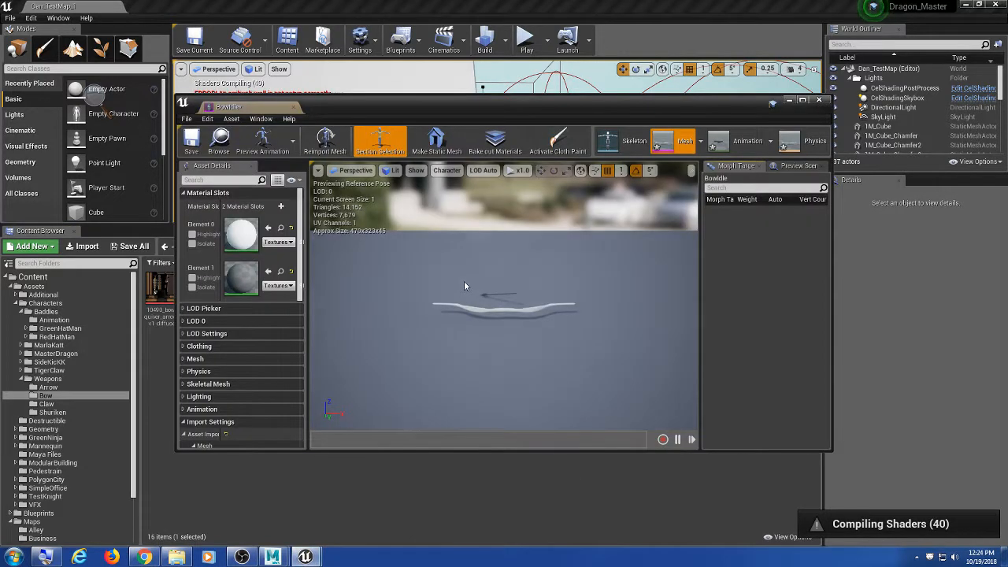
pyautogui.moveTo(499, 328)
pyautogui.mouseDown()
pyautogui.moveTo(474, 323)
pyautogui.moveTo(495, 324)
pyautogui.mouseUp()
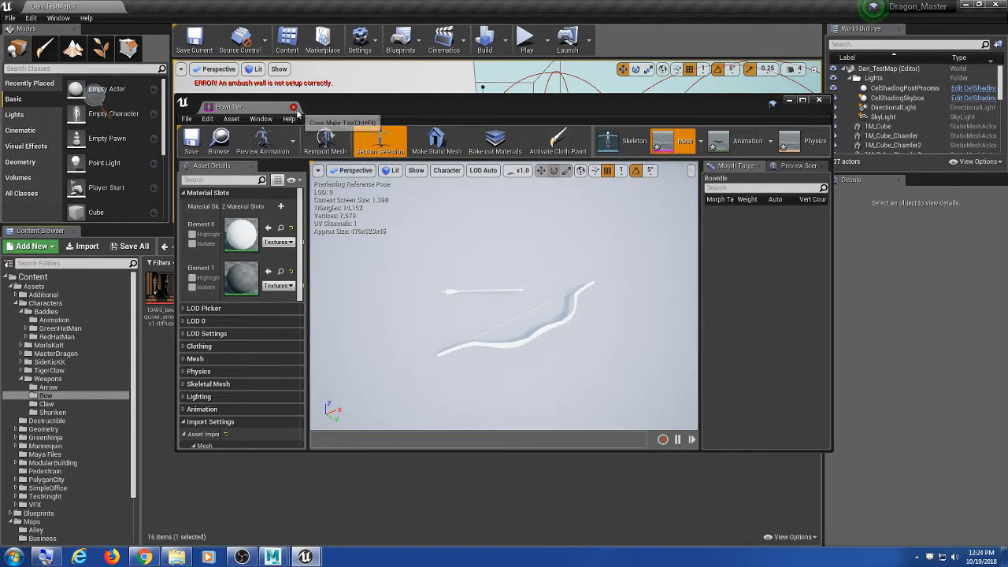
pyautogui.moveTo(563, 265)
pyautogui.mouseDown()
pyautogui.moveTo(575, 272)
pyautogui.moveTo(573, 213)
pyautogui.moveTo(574, 256)
pyautogui.mouseUp()
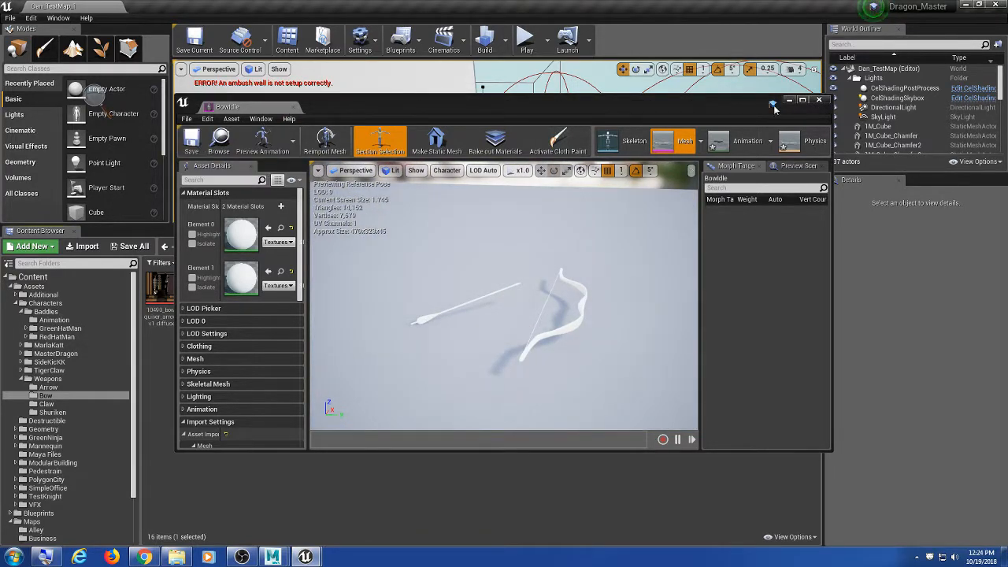
# Step: Close the BowIdle mesh editor and save all modified assets
pyautogui.click(819, 101)
pyautogui.click(10, 17)
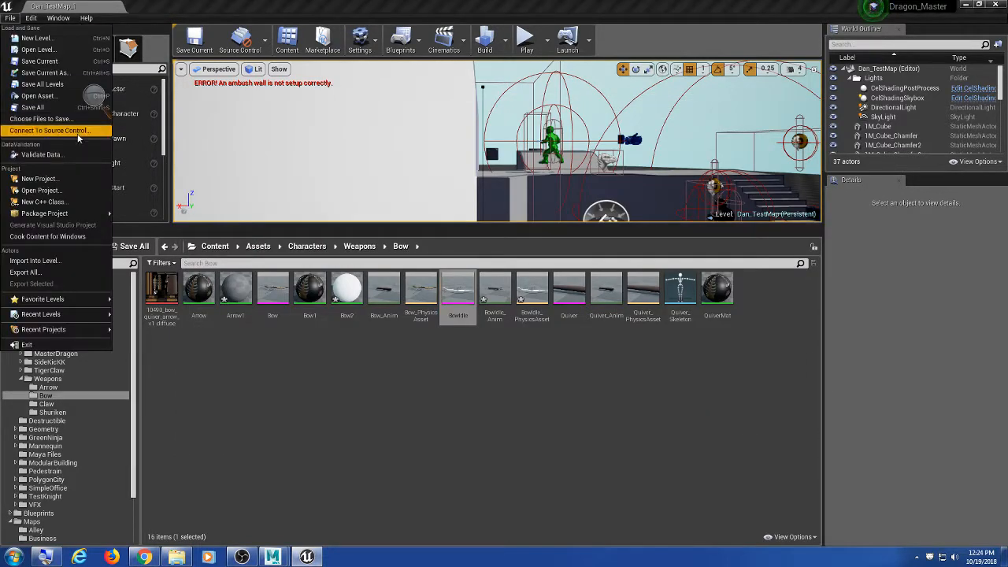
pyautogui.click(77, 107)
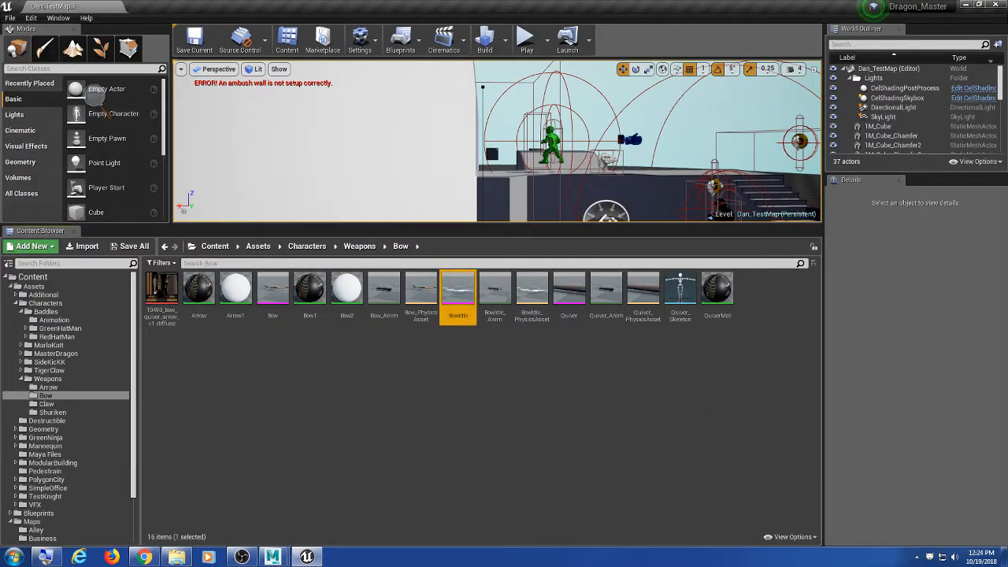
# Step: In Explorer, open trunk\Content\Assets\Characters\Weapons\Bow
pyautogui.click(273, 557)
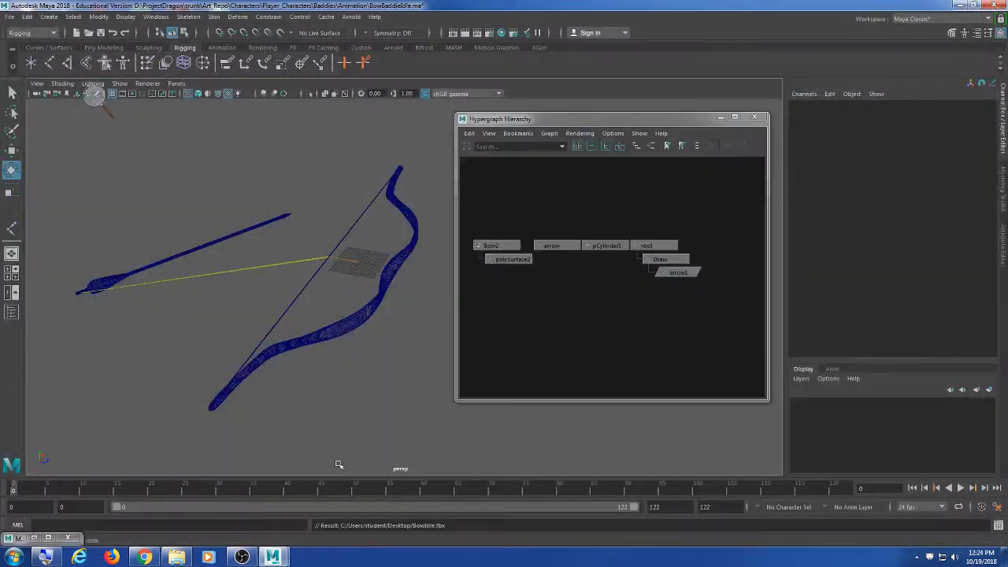
pyautogui.click(176, 557)
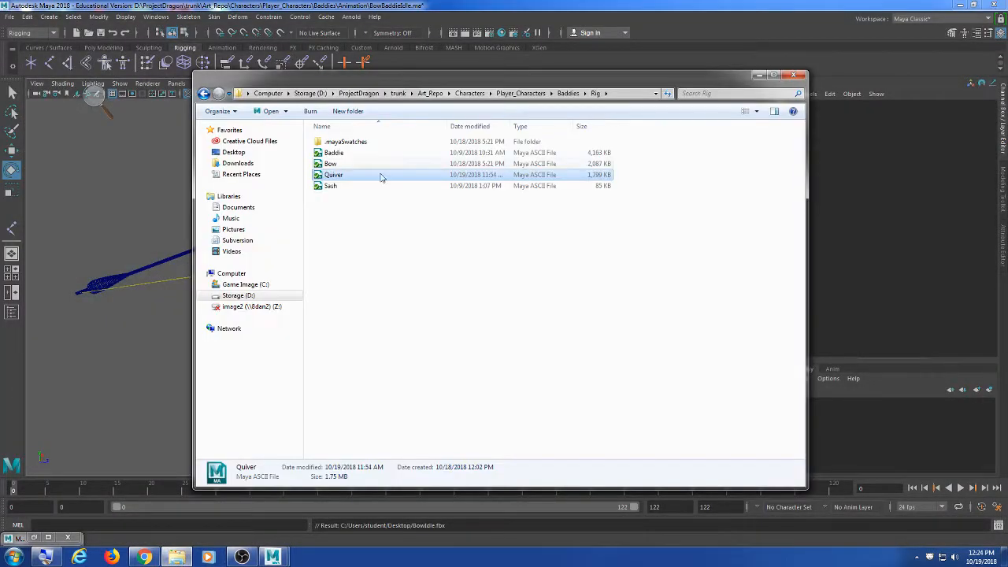
pyautogui.click(397, 93)
pyautogui.doubleClick(335, 164)
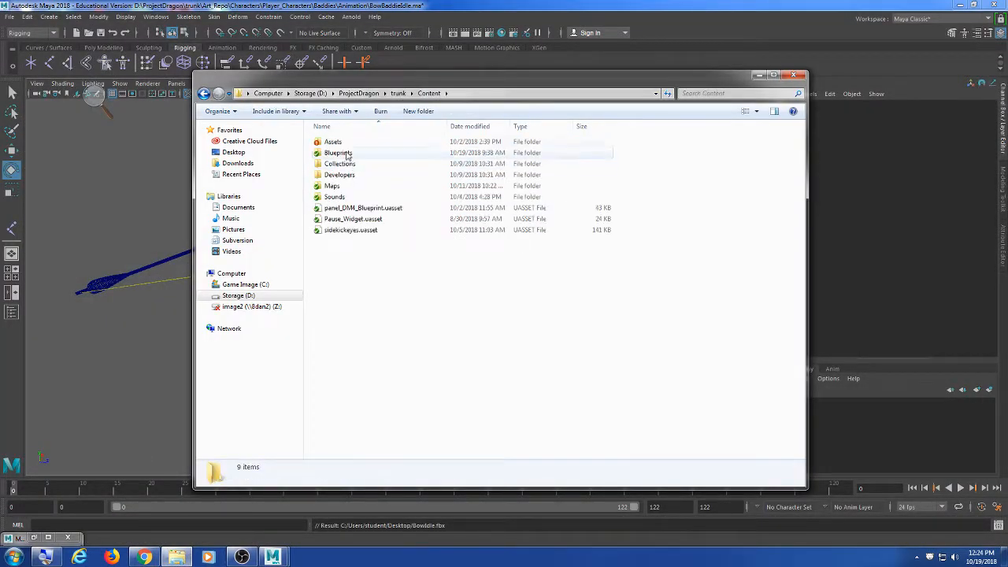
pyautogui.doubleClick(347, 144)
pyautogui.doubleClick(351, 152)
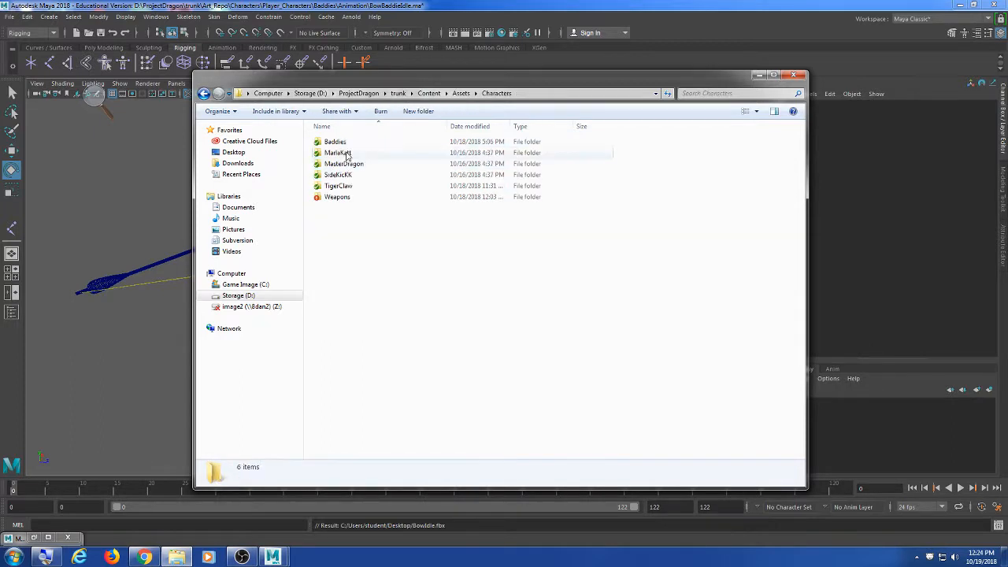
pyautogui.doubleClick(348, 197)
pyautogui.doubleClick(331, 153)
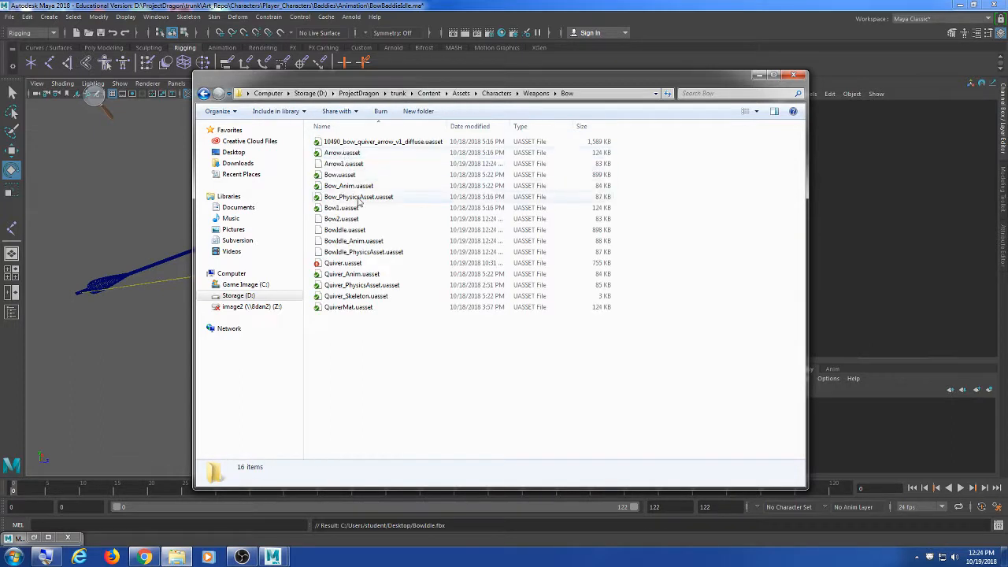
# Step: Select Arrow1.uasset, Bow2.uasset and BowIdle.uasset
pyautogui.click(363, 164)
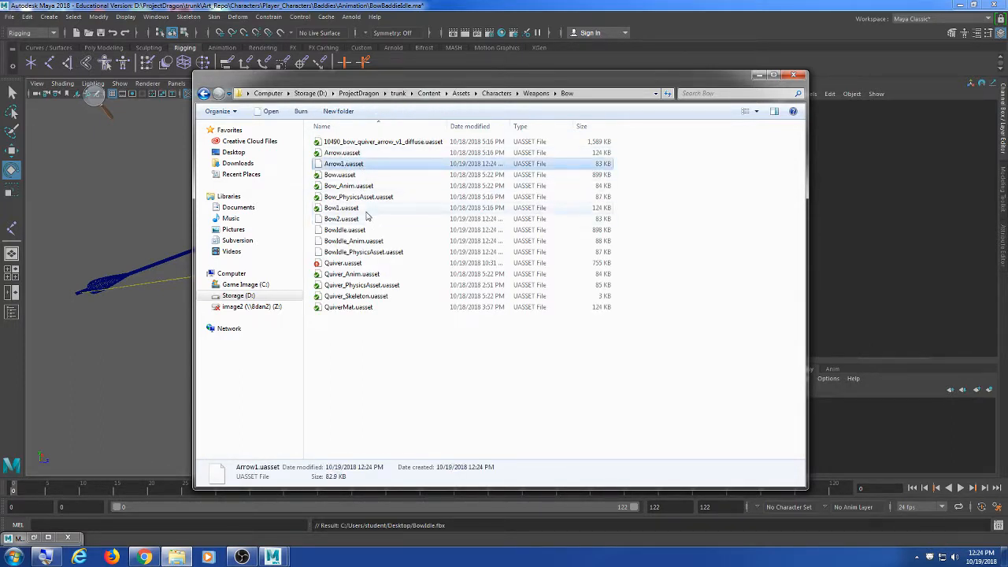
pyautogui.keyDown('ctrl'); pyautogui.click(364, 219); pyautogui.keyUp('ctrl')
pyautogui.keyDown('ctrl'); pyautogui.click(358, 230); pyautogui.keyUp('ctrl')
# Step: Add BowIdle_Anim and BowIdle_PhysicsAsset to the selection and schedule all for SVN Add
pyautogui.keyDown('ctrl'); pyautogui.click(362, 241); pyautogui.keyUp('ctrl')
pyautogui.keyDown('ctrl'); pyautogui.click(367, 252); pyautogui.keyUp('ctrl')
pyautogui.rightClick(369, 251)
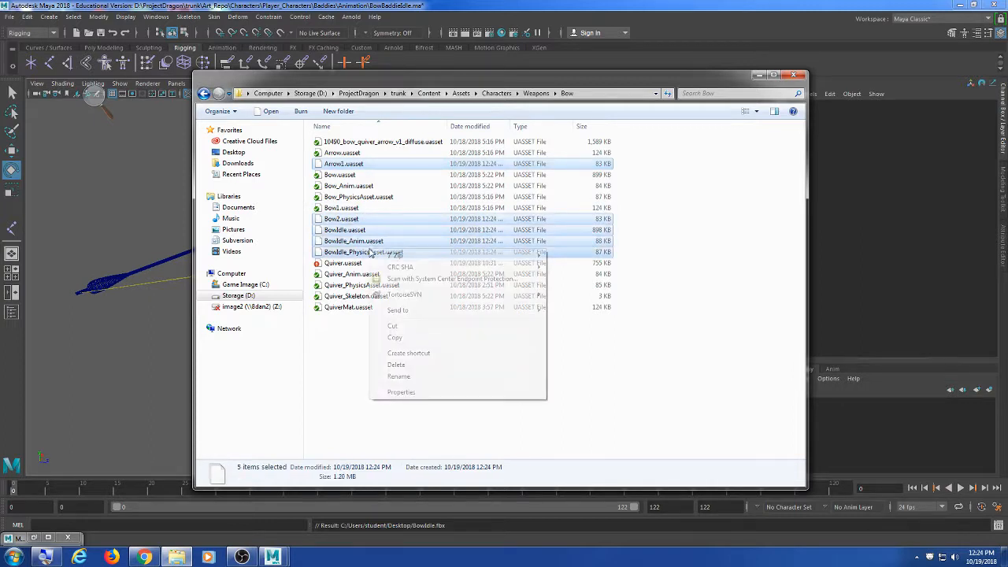
pyautogui.moveTo(411, 295)
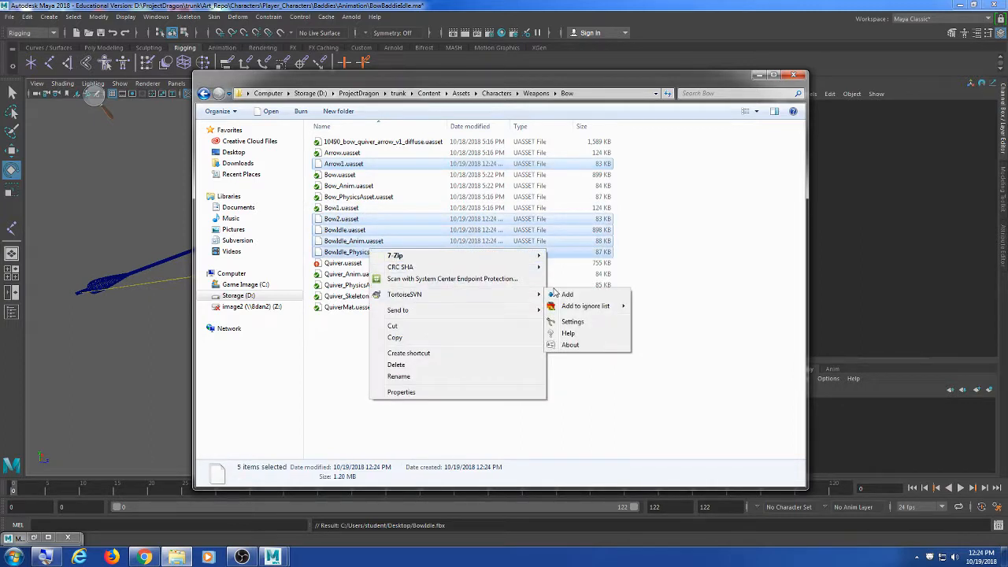
pyautogui.click(561, 295)
# Step: From the Weapons folder, SVN-commit the Bow folder with an 'added bow' message
pyautogui.rightClick(380, 246)
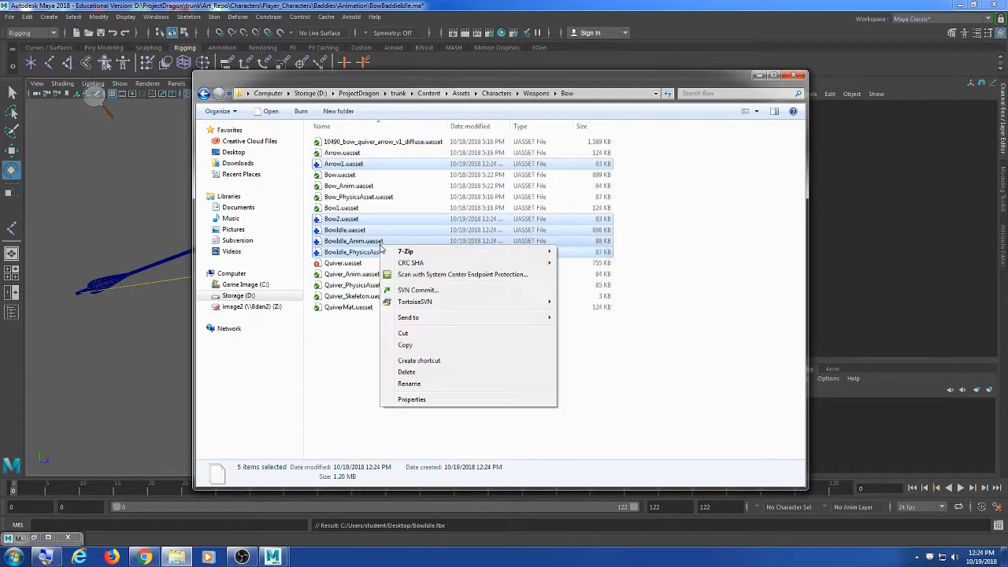
pyautogui.click(534, 94)
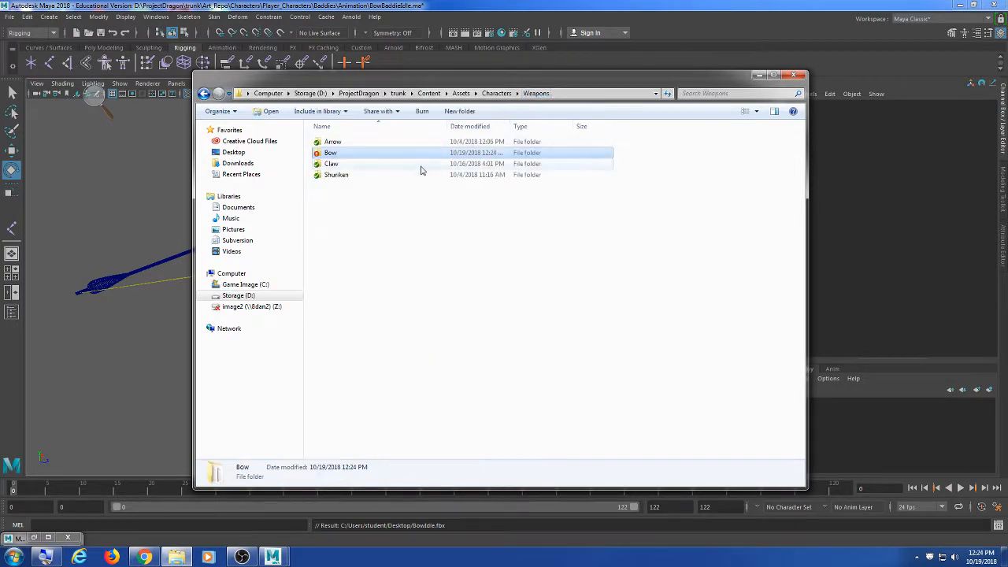
pyautogui.rightClick(355, 154)
pyautogui.click(394, 295)
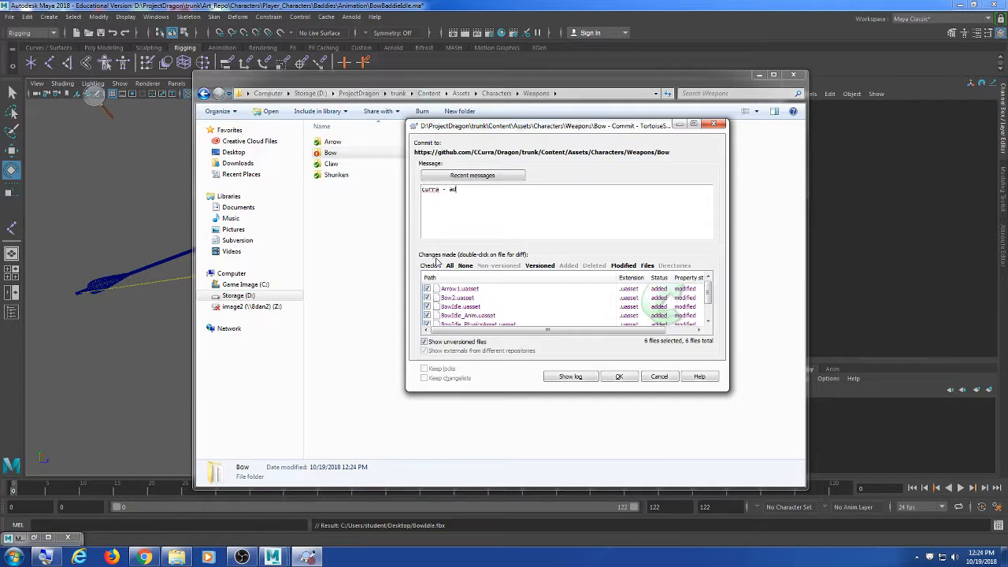
pyautogui.write('curra - added bow idle')
pyautogui.click(619, 377)
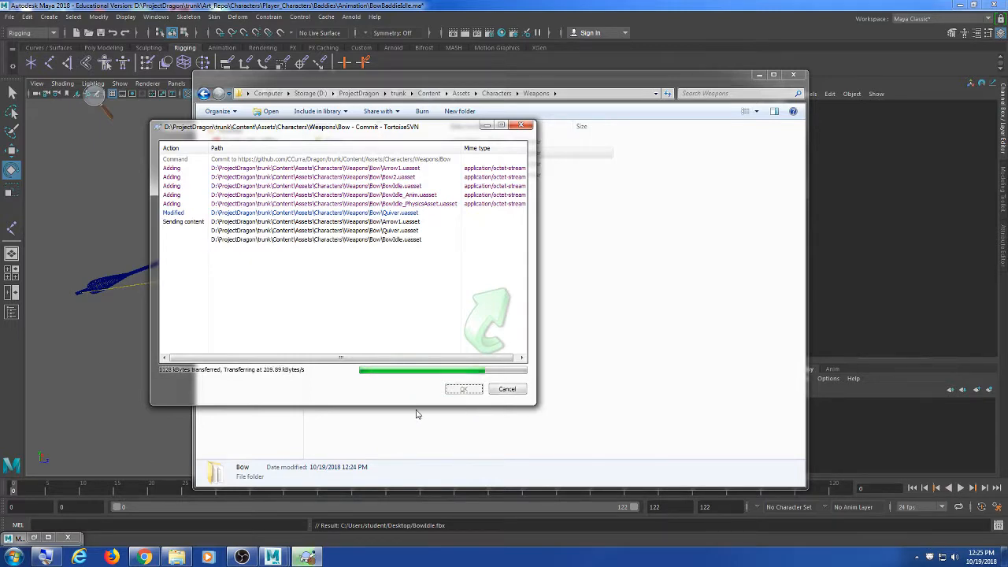
# Step: Send the teammate 'adding now' plus a request to contact the artist, then dismiss the commit report
pyautogui.click(144, 557)
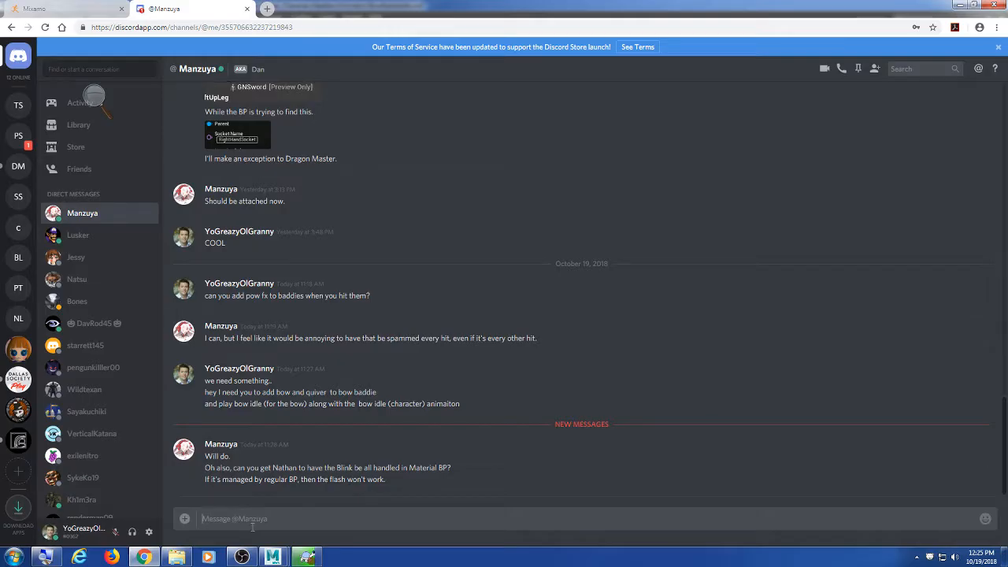
pyautogui.write('adding now')
pyautogui.press('Return')
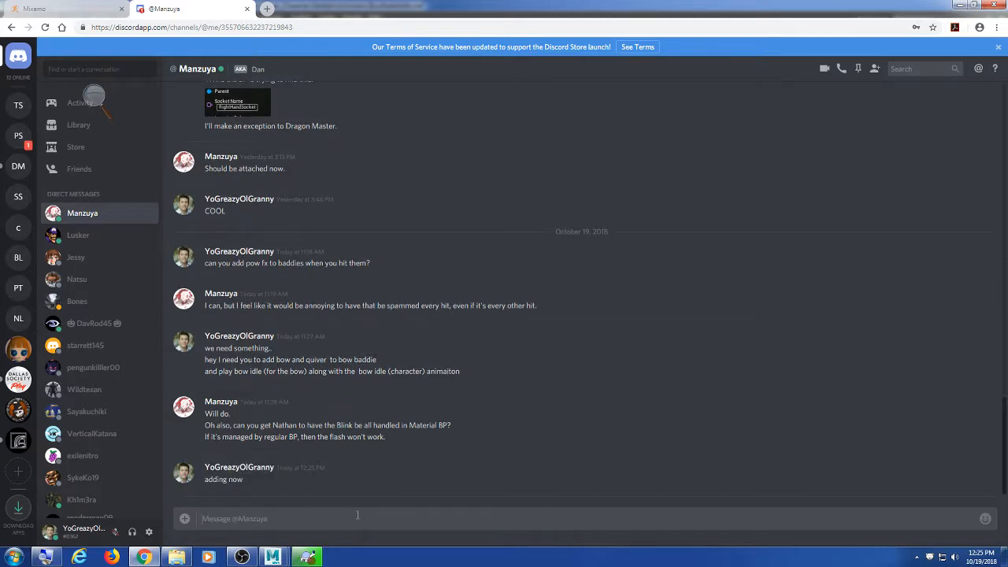
pyautogui.write('me')
pyautogui.write(' it up')
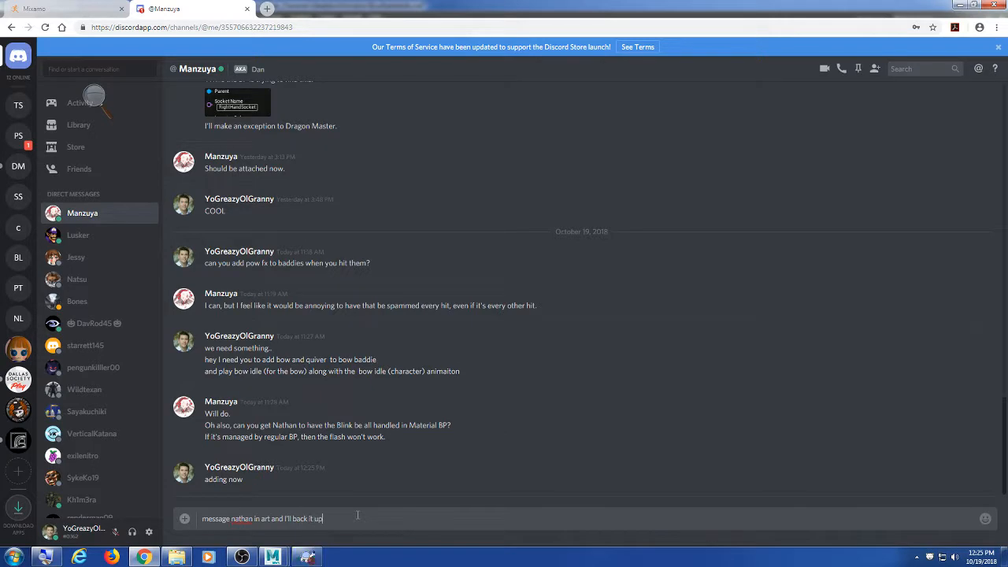
pyautogui.press('Return')
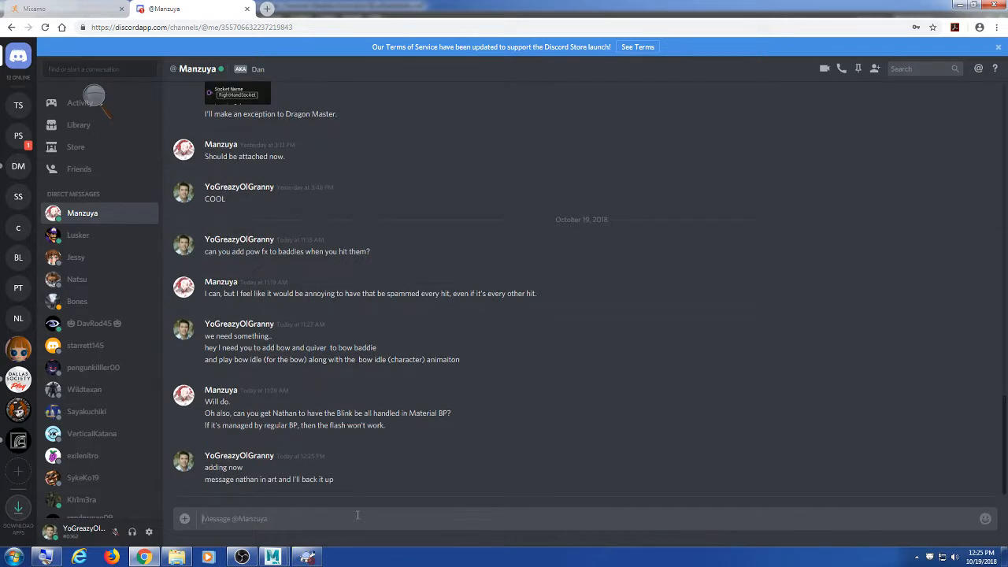
pyautogui.click(960, 4)
pyautogui.click(465, 389)
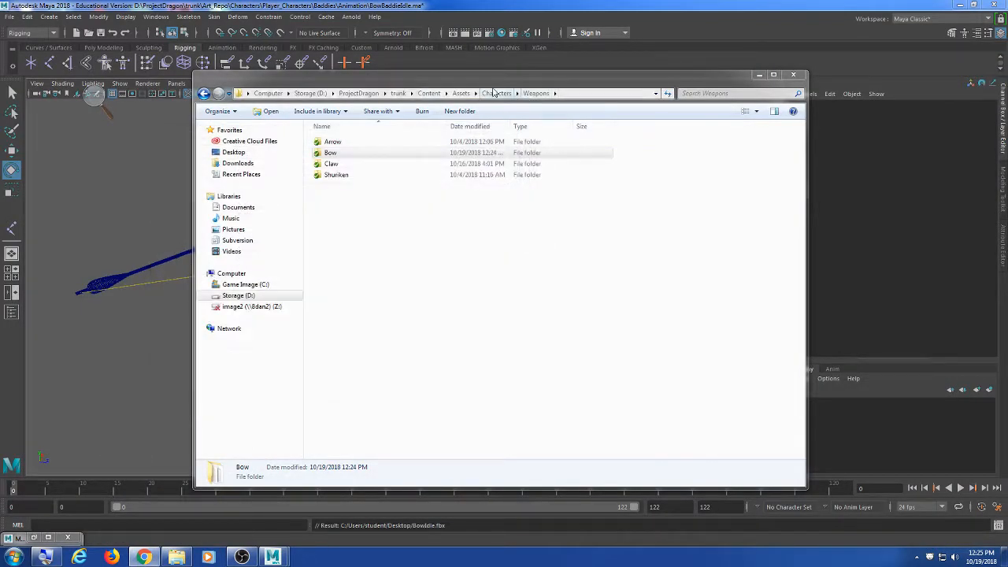
# Step: Navigate to the Characters\Baddies\Animation folder
pyautogui.click(494, 93)
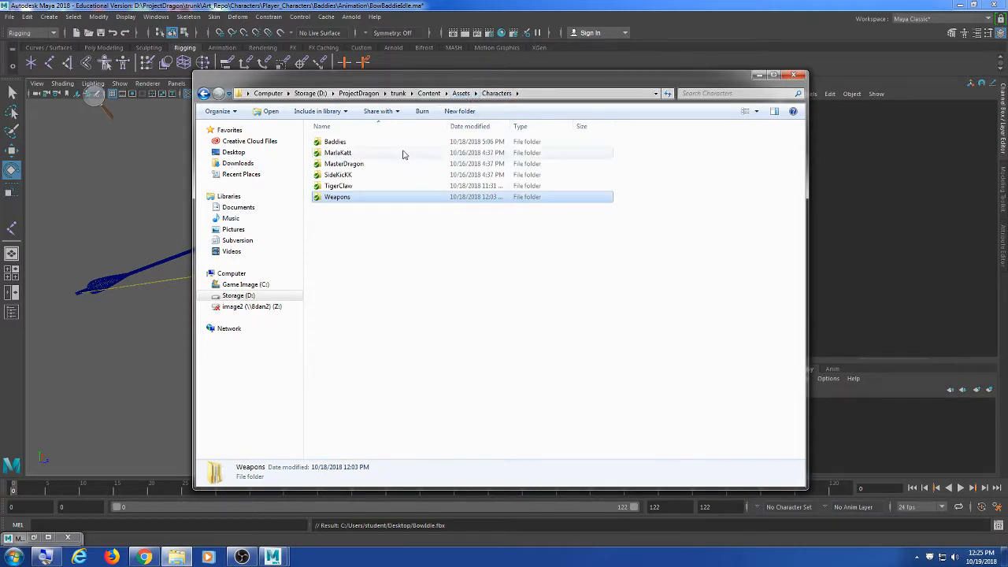
pyautogui.click(462, 93)
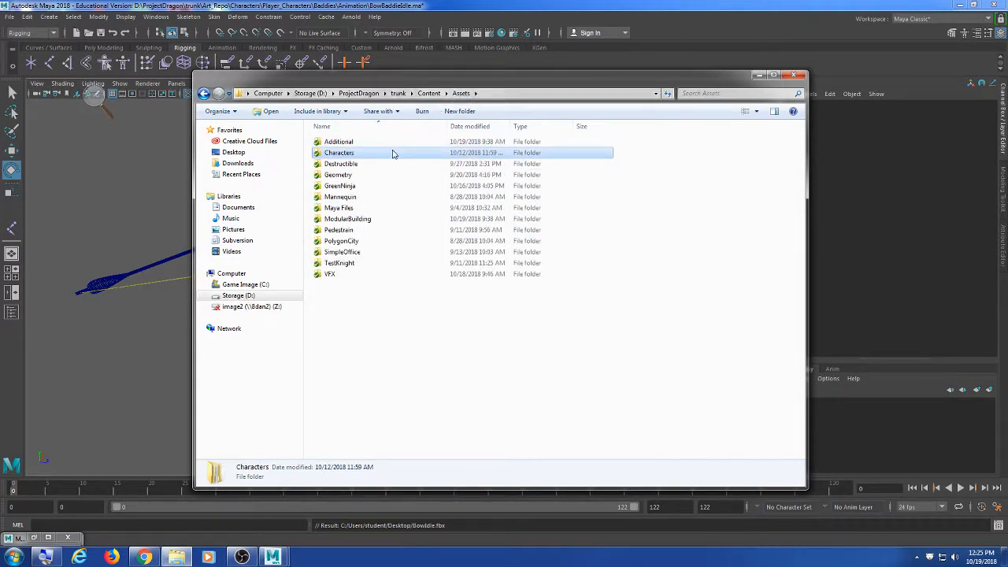
pyautogui.doubleClick(394, 153)
pyautogui.doubleClick(369, 169)
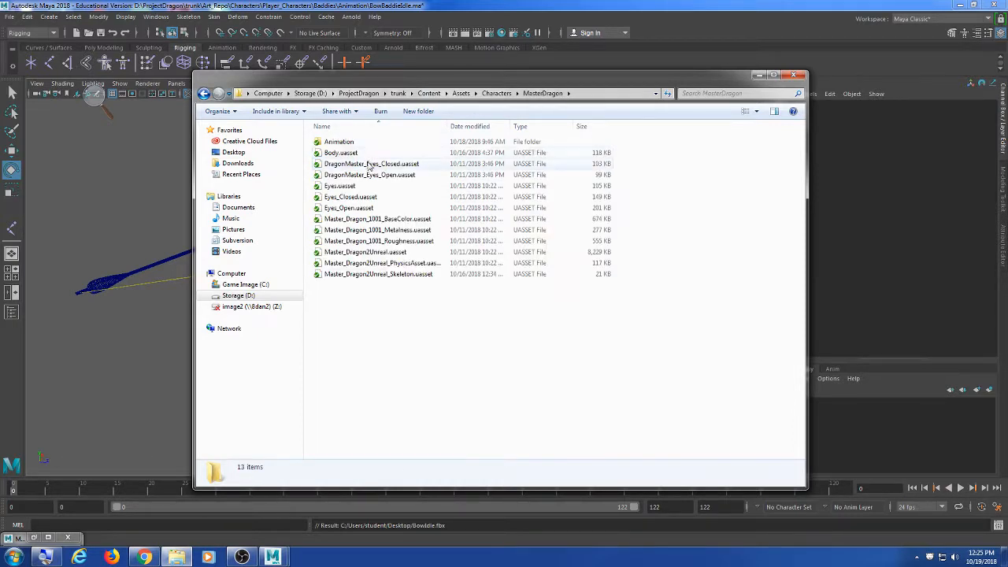
pyautogui.click(498, 92)
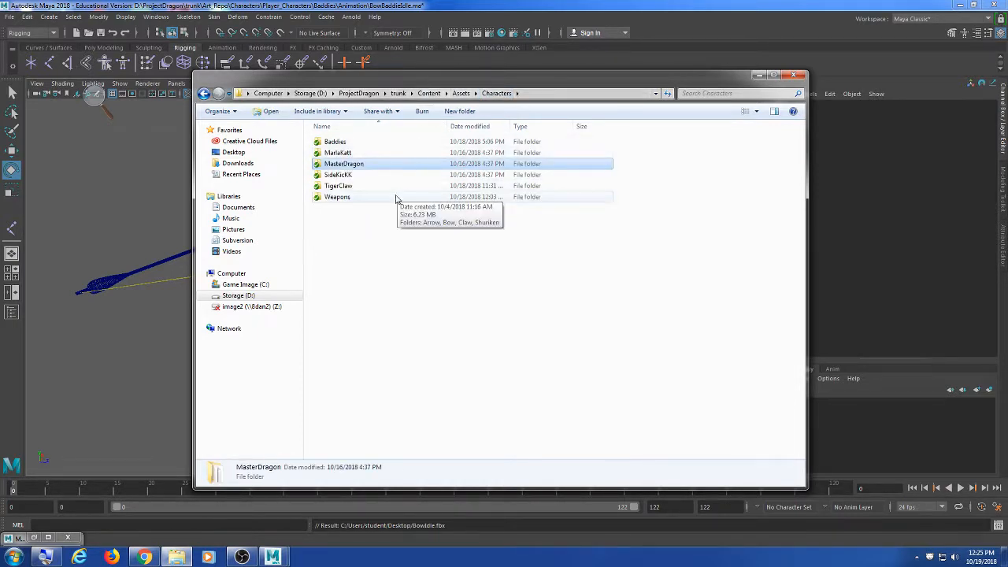
pyautogui.doubleClick(386, 144)
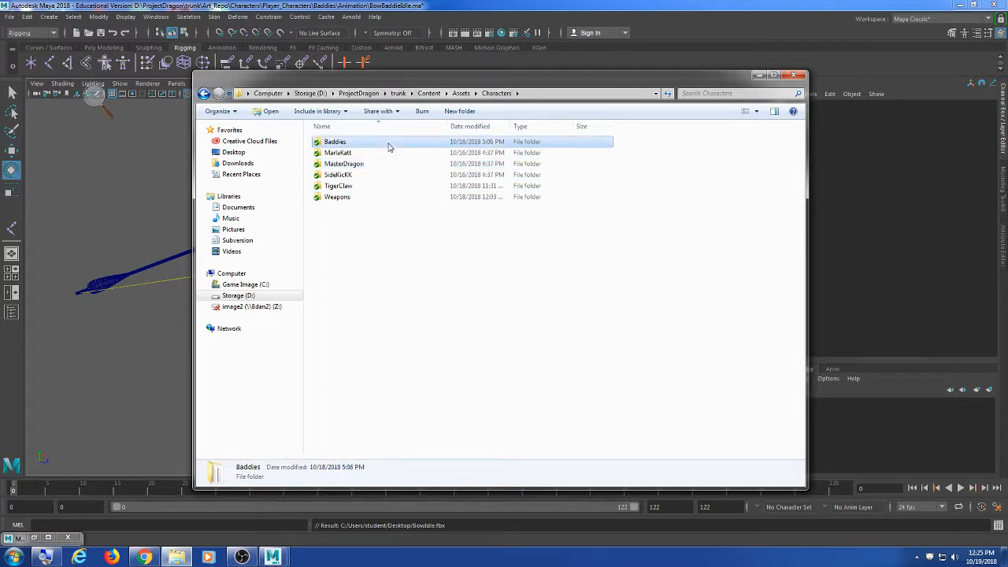
pyautogui.doubleClick(359, 142)
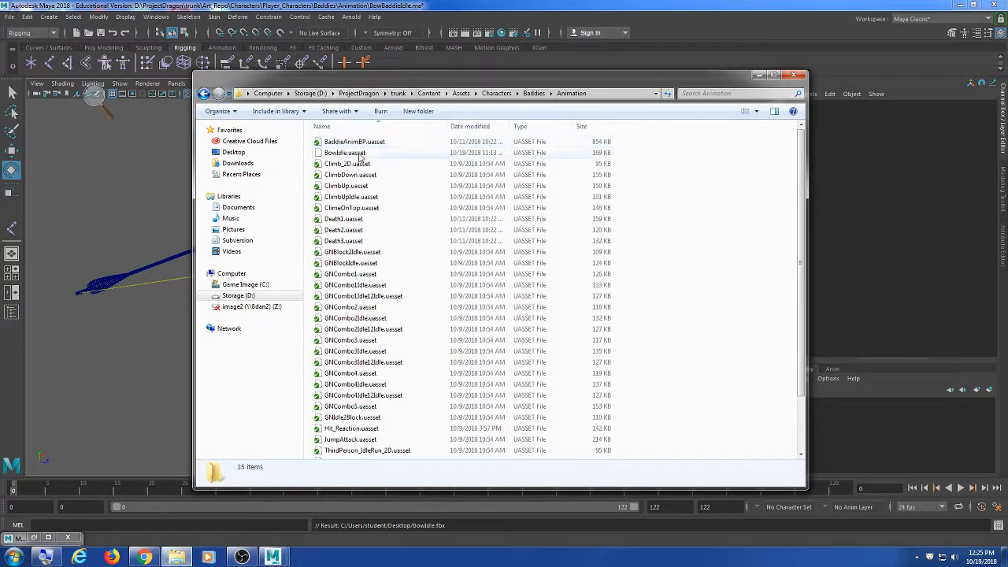
# Step: Add BowIdle.uasset to SVN and commit it with a message
pyautogui.rightClick(359, 153)
pyautogui.moveTo(406, 211)
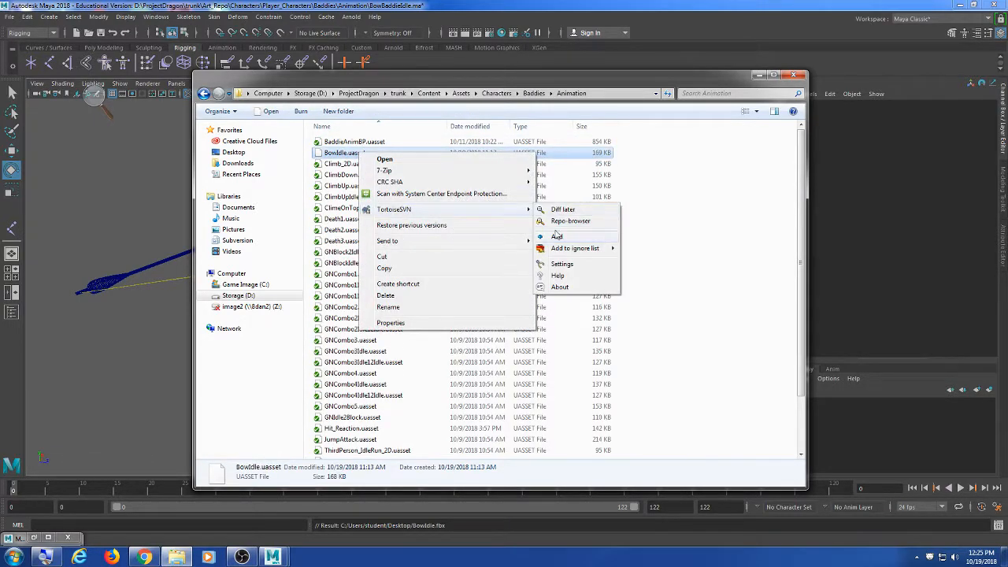
pyautogui.click(558, 238)
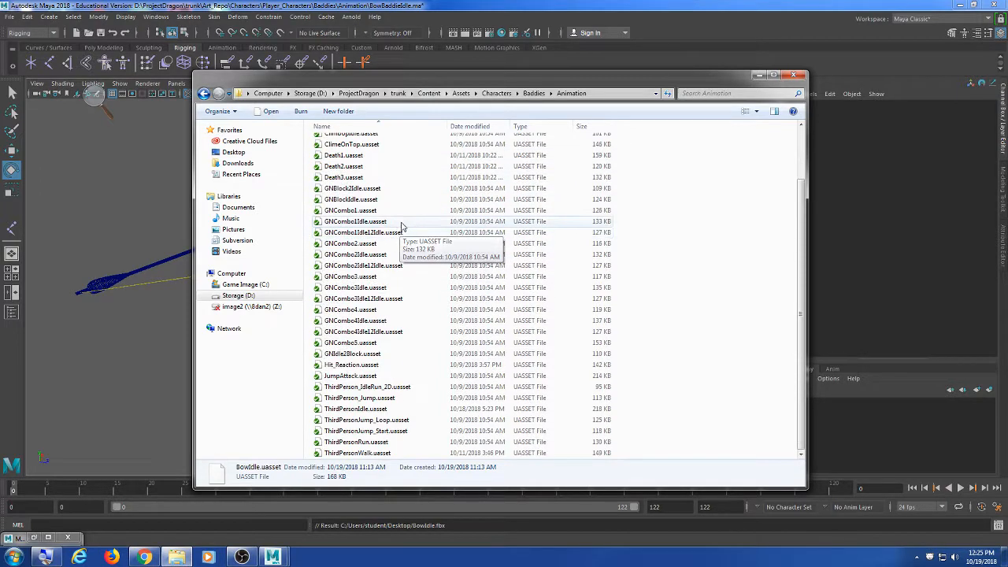
pyautogui.rightClick(386, 153)
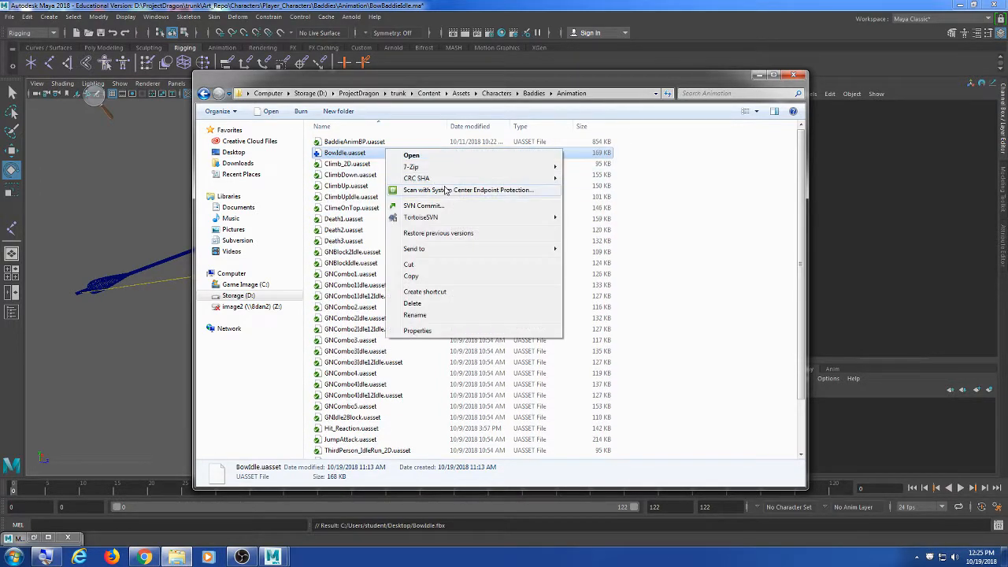
pyautogui.click(443, 206)
pyautogui.write('curra -a dded bow idle')
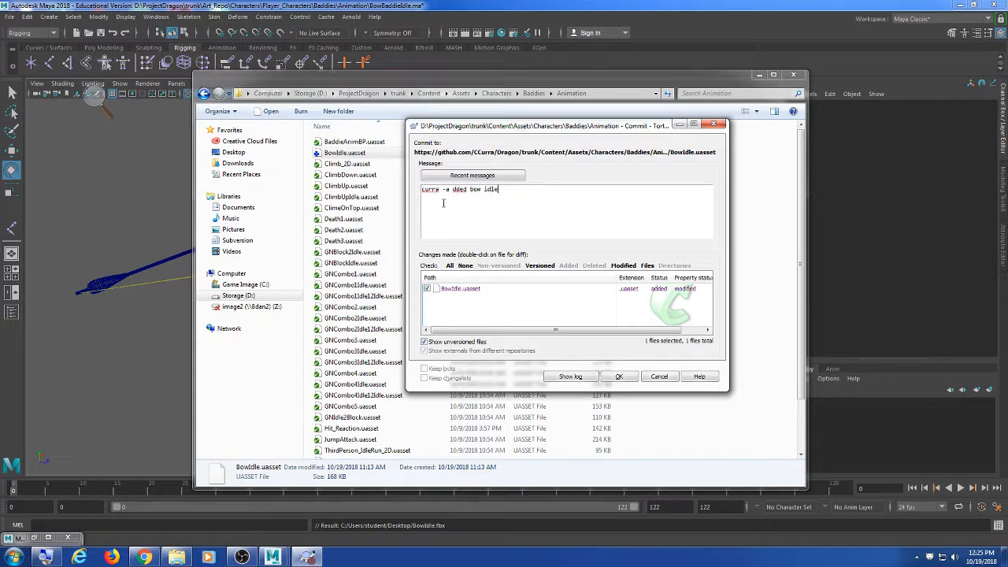
pyautogui.click(619, 376)
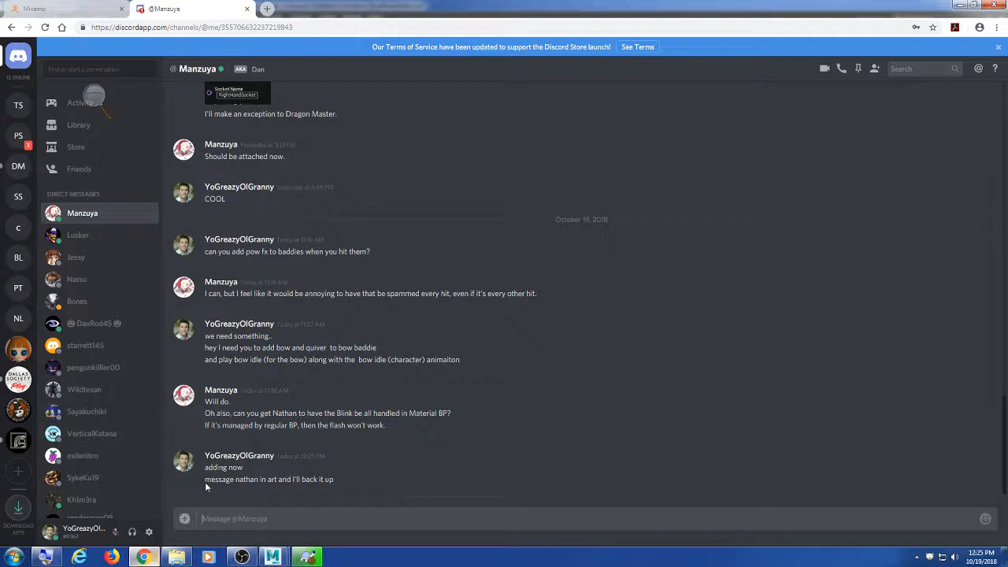
# Step: Ask the teammate 'ok can you update?' and close the revision 619 commit report
pyautogui.click(144, 557)
pyautogui.write('ok')
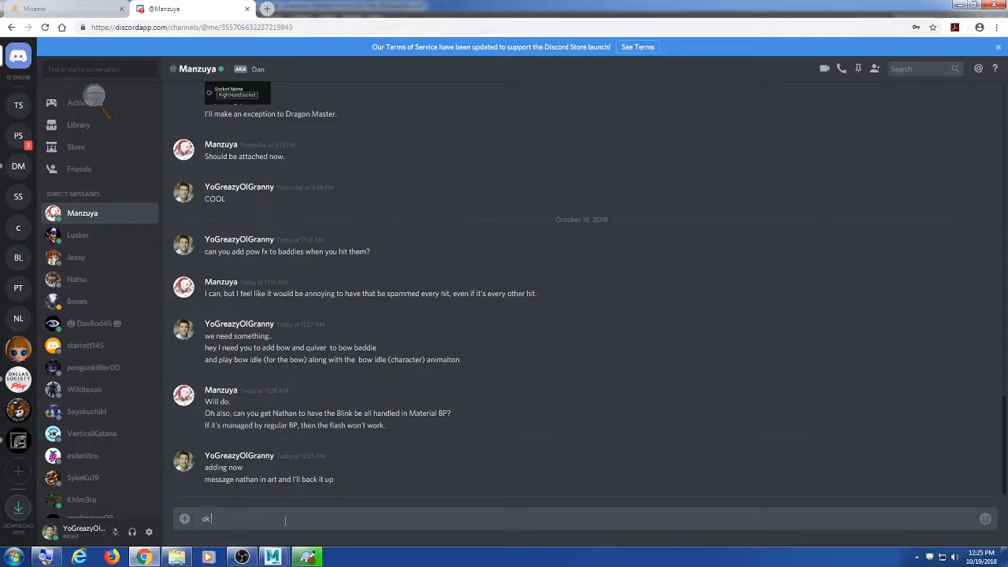
pyautogui.write(' can you update?')
pyautogui.press('Return')
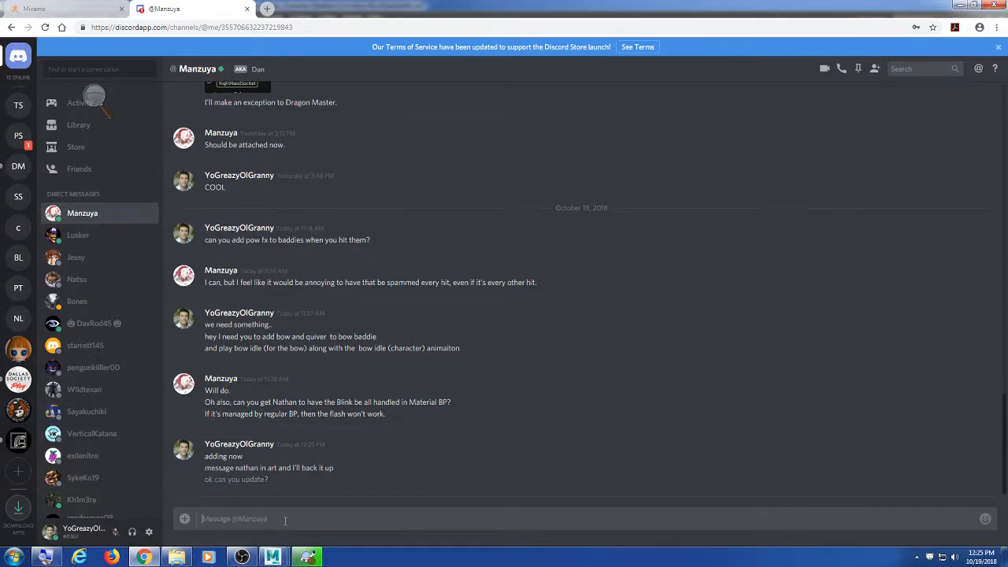
pyautogui.click(969, 6)
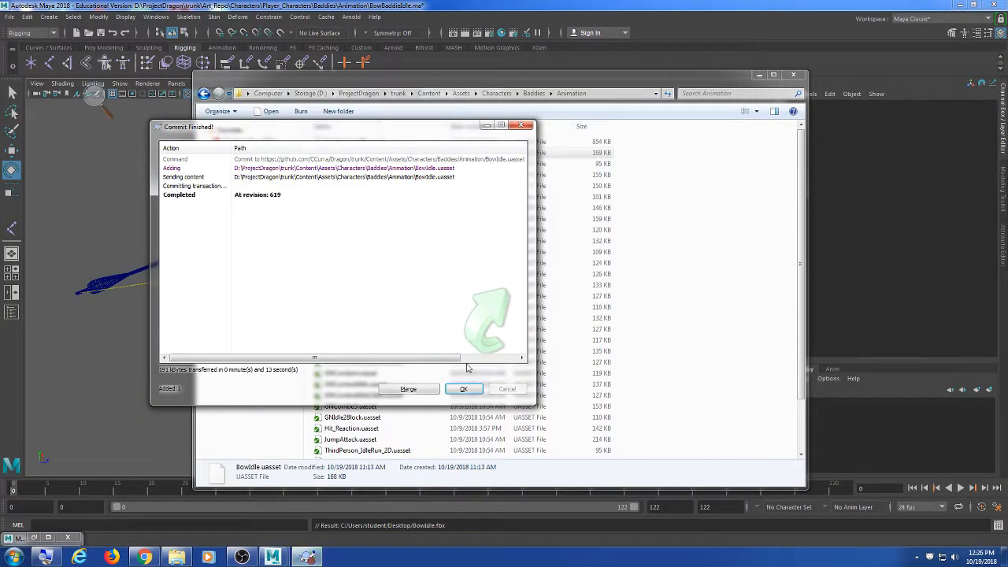
pyautogui.click(464, 389)
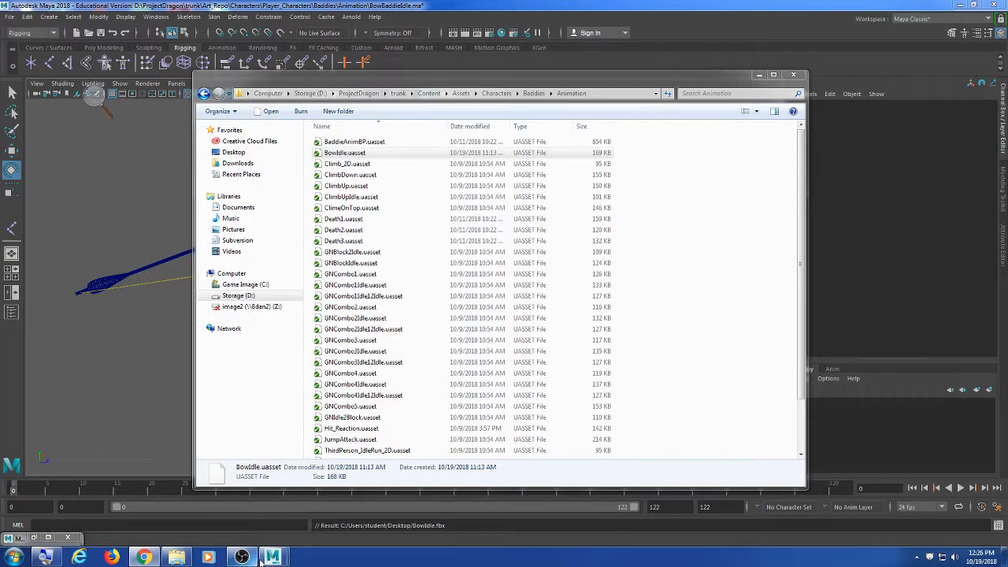
# Step: Tell the teammate the bow baddie has a bow idle animation and both must play simultaneously
pyautogui.click(144, 557)
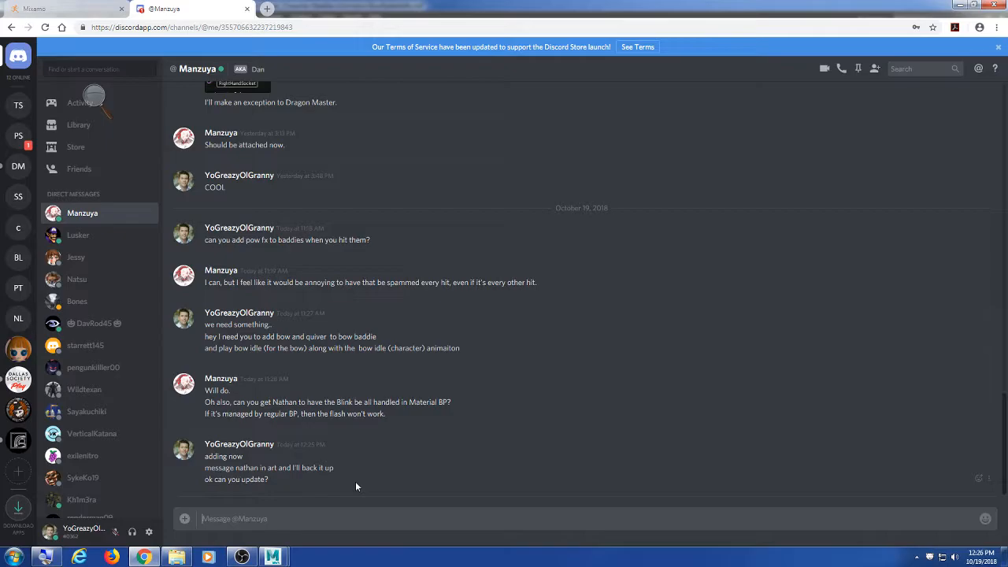
pyautogui.write('bow baddie has bow idle and bow and arrow had "idle')
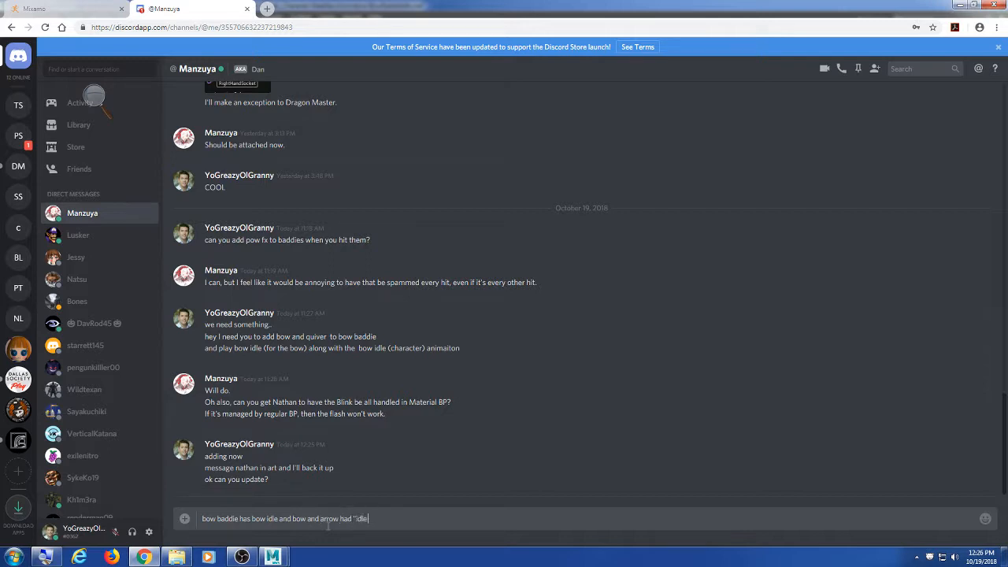
pyautogui.write('ation')
pyautogui.press('Return')
pyautogui.write('the')
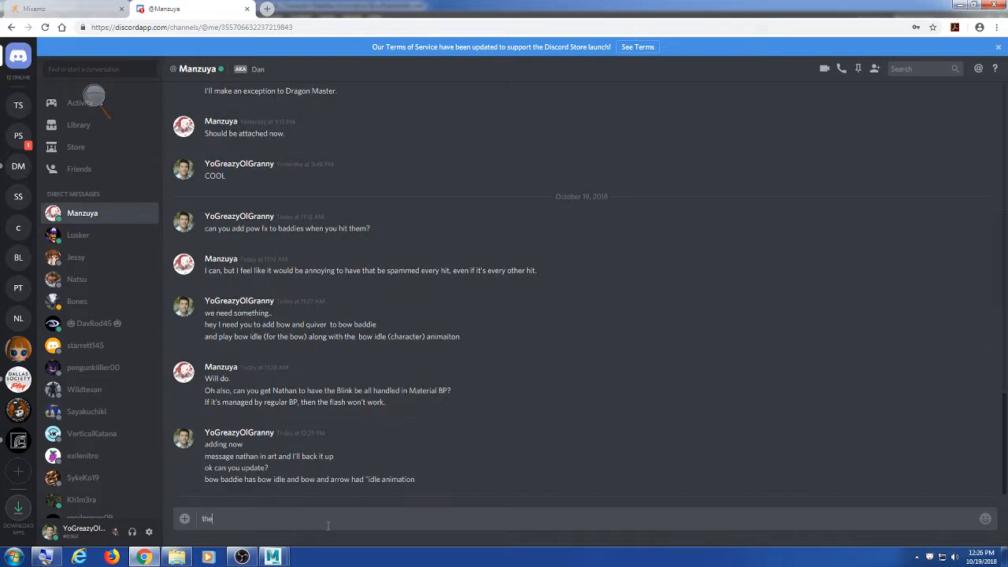
pyautogui.write('y both need to play at the same time')
pyautogui.press('Return')
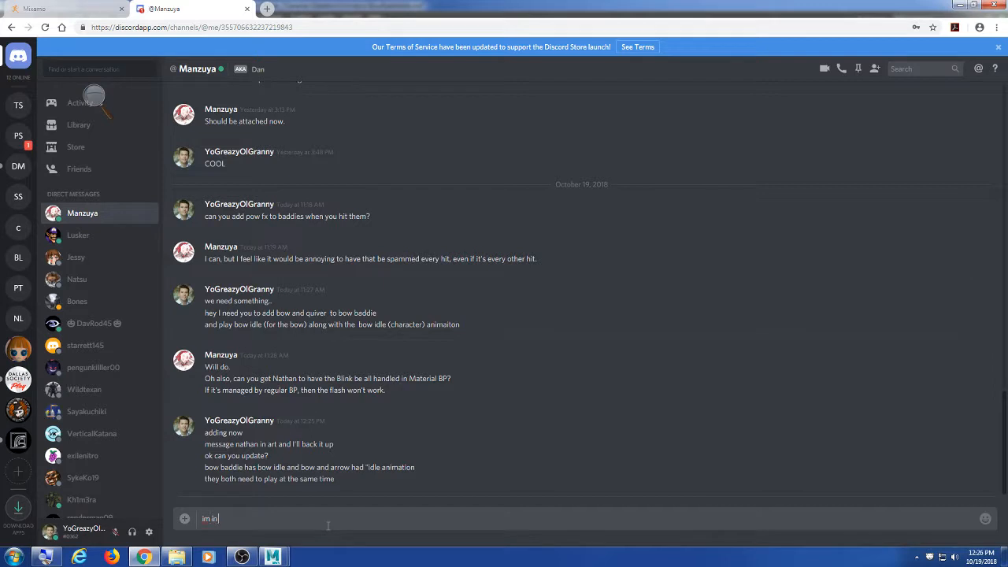
# Step: Say you're in class and ask them to hook it up so you can test it
pyautogui.write('im in class now')
pyautogui.press('Return')
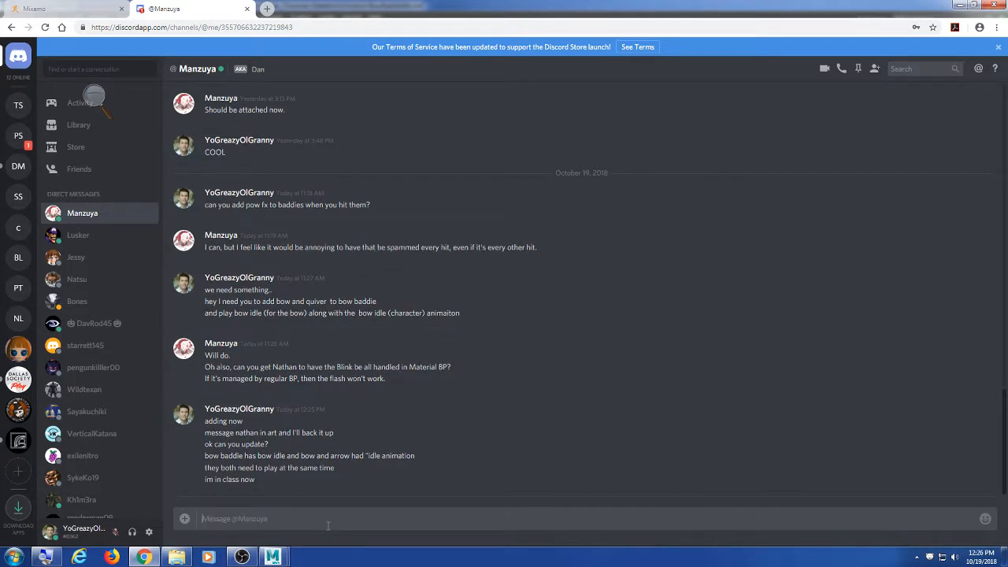
pyautogui.write('can')
pyautogui.write('?')
pyautogui.press('Return')
pyautogui.write('so we can test her')
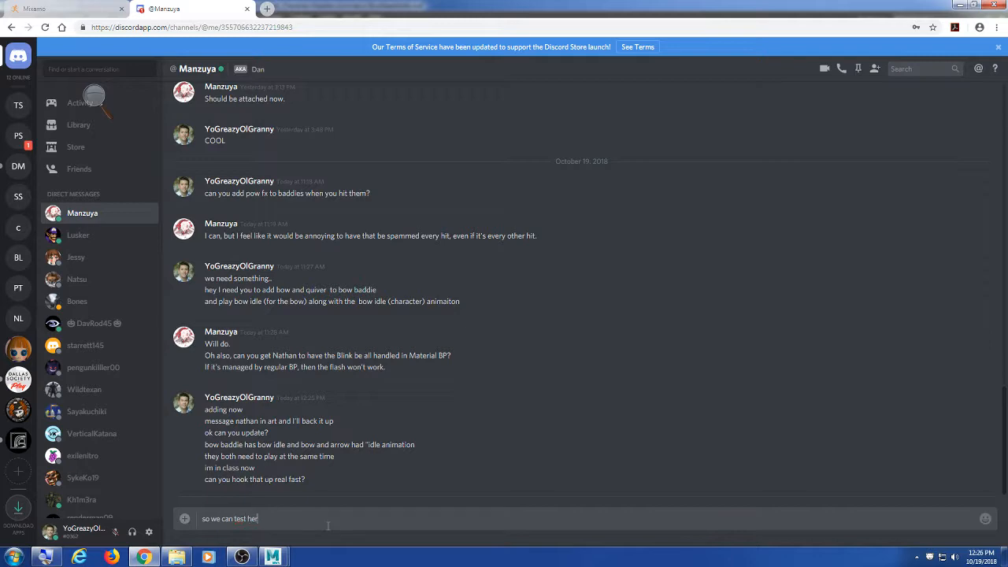
pyautogui.write('e and see?')
pyautogui.press('Return')
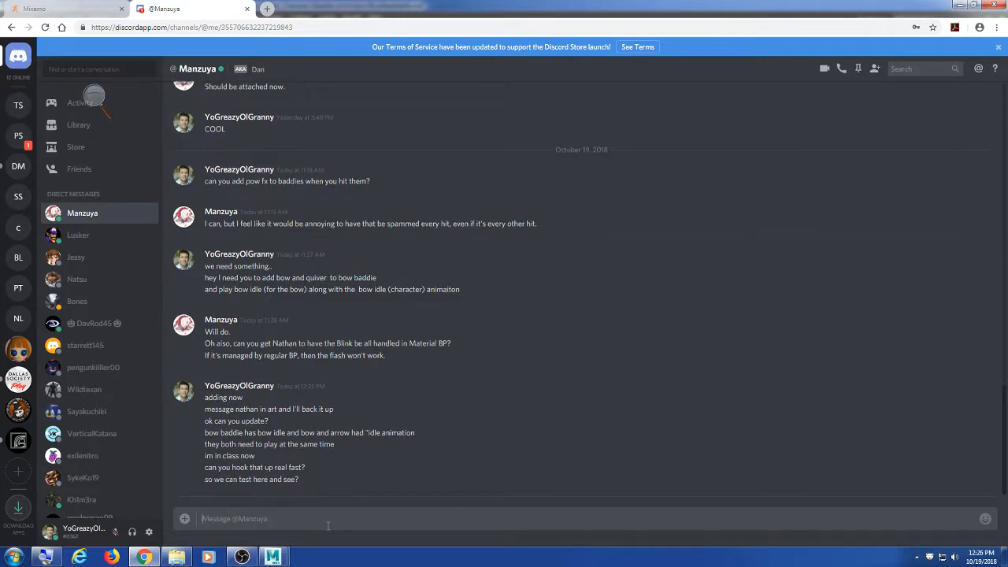
# Step: From the trunk folder, launch the Dragon_Master Unreal project
pyautogui.click(967, 6)
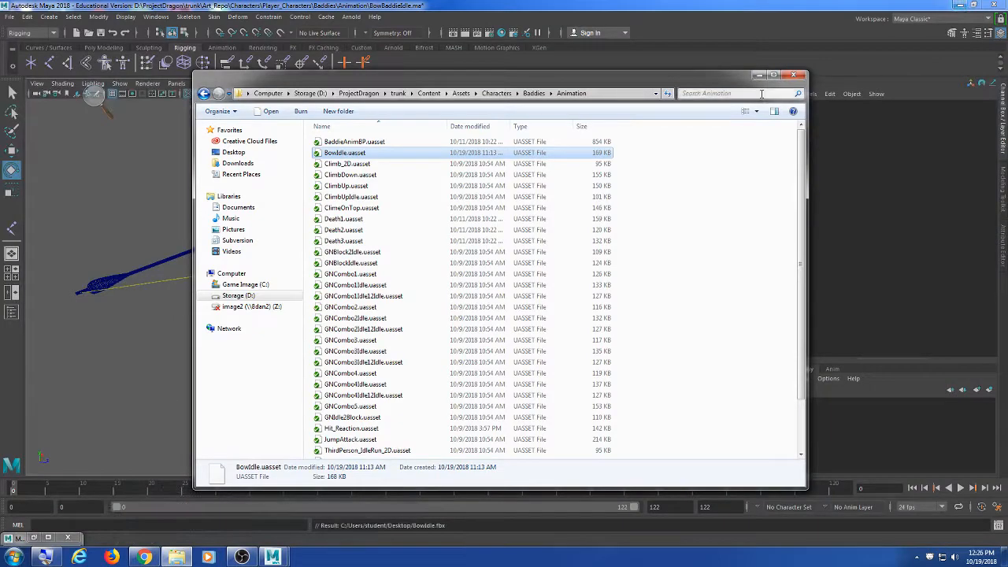
pyautogui.click(963, 5)
pyautogui.click(961, 5)
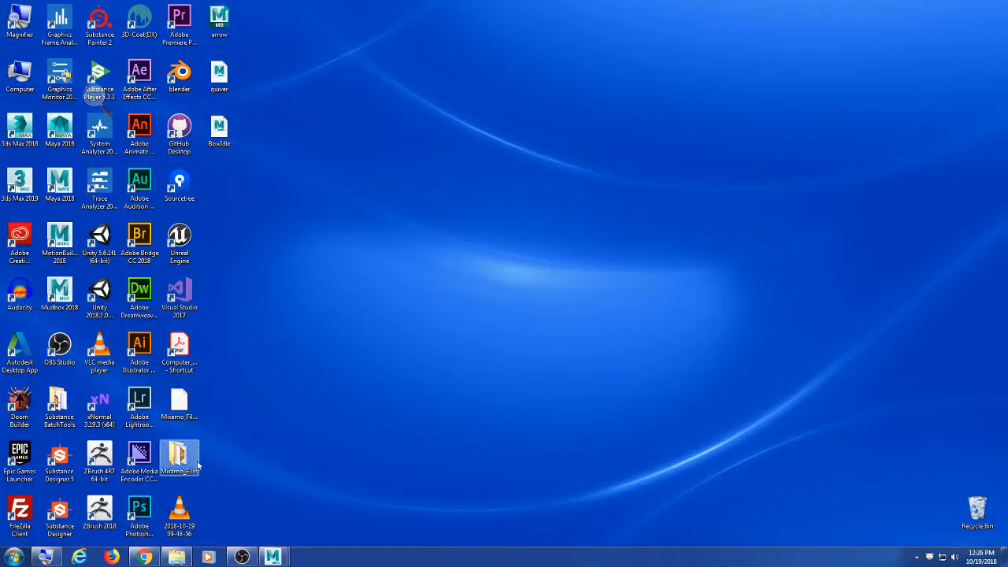
pyautogui.click(249, 558)
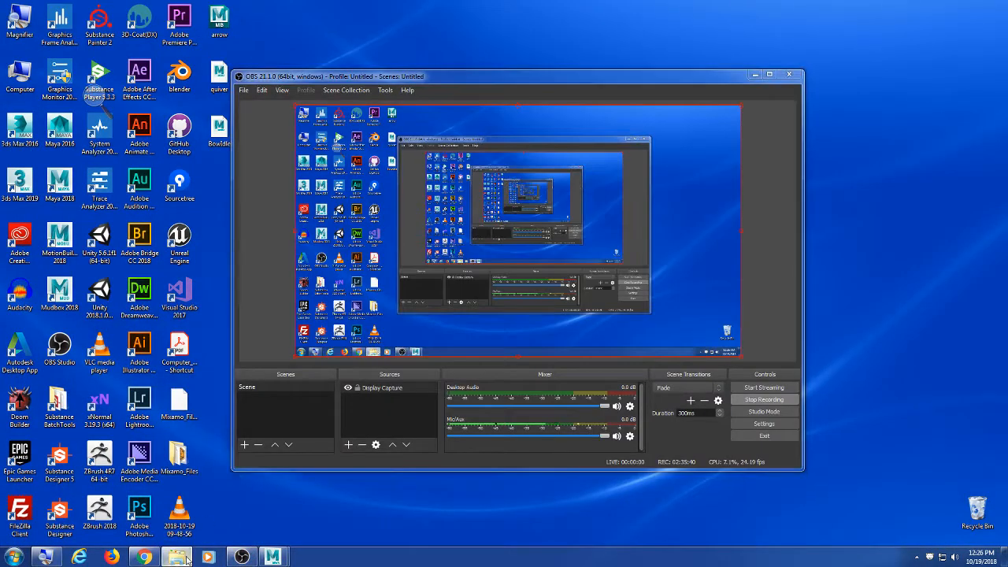
pyautogui.click(177, 557)
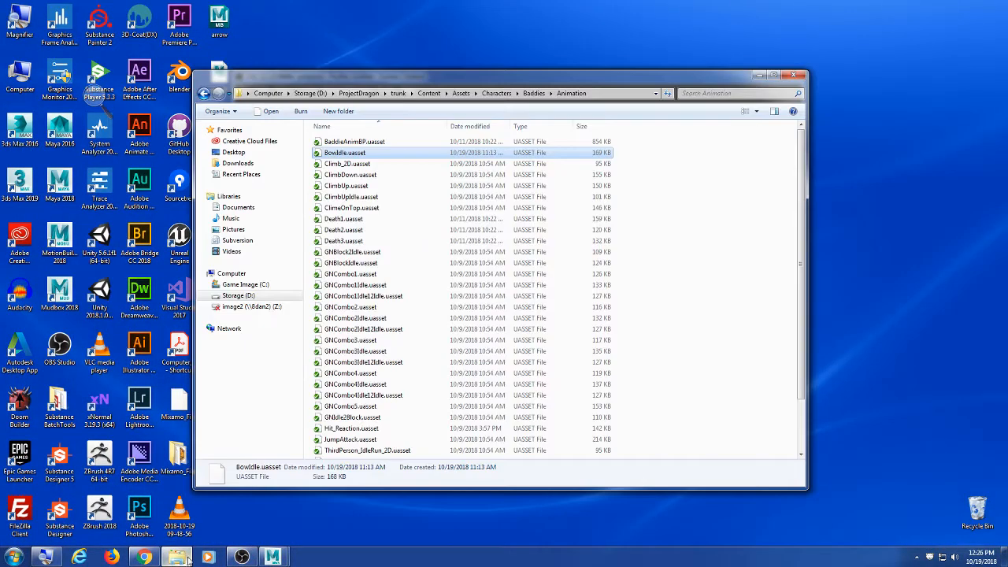
pyautogui.click(398, 93)
pyautogui.doubleClick(380, 199)
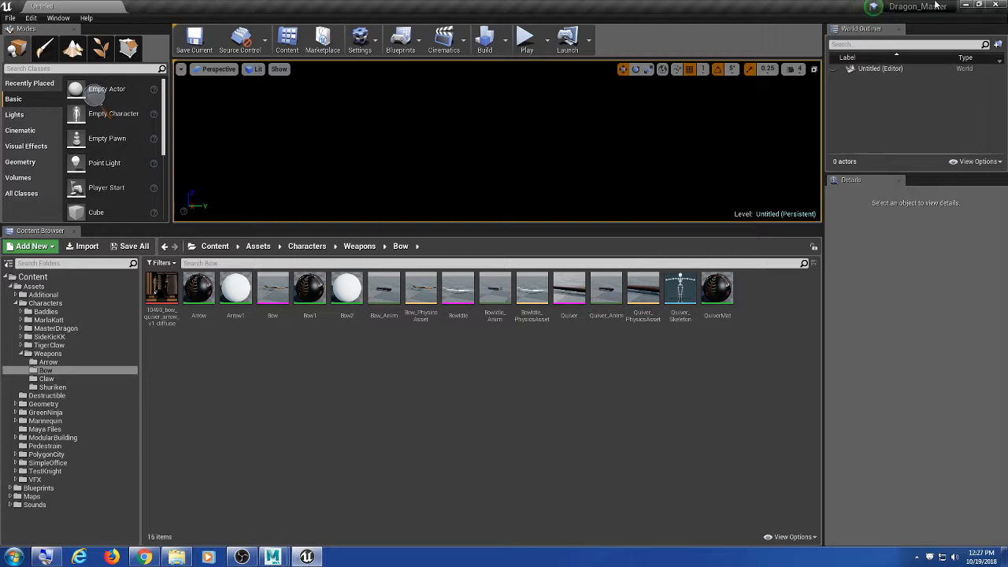
# Step: In Maya, close the auto-rig and Hypergraph windows and start a new scene without saving
pyautogui.click(241, 557)
pyautogui.moveTo(270, 556)
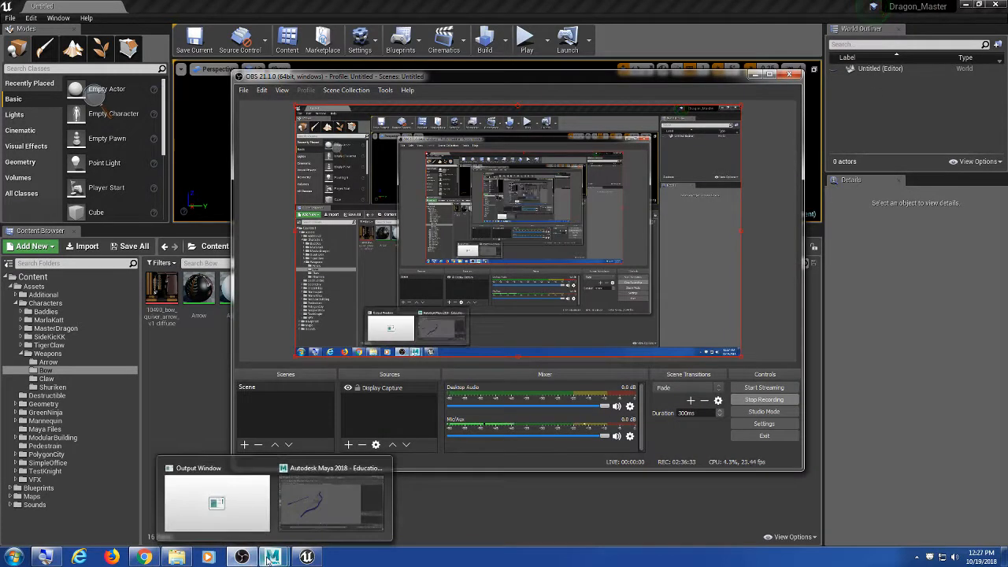
pyautogui.click(752, 77)
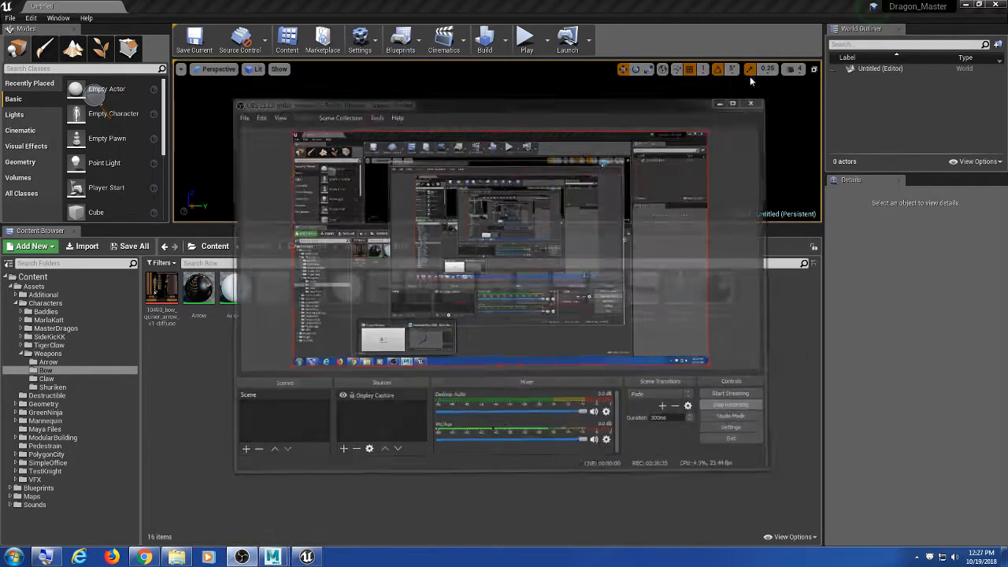
pyautogui.moveTo(272, 557)
pyautogui.click(339, 497)
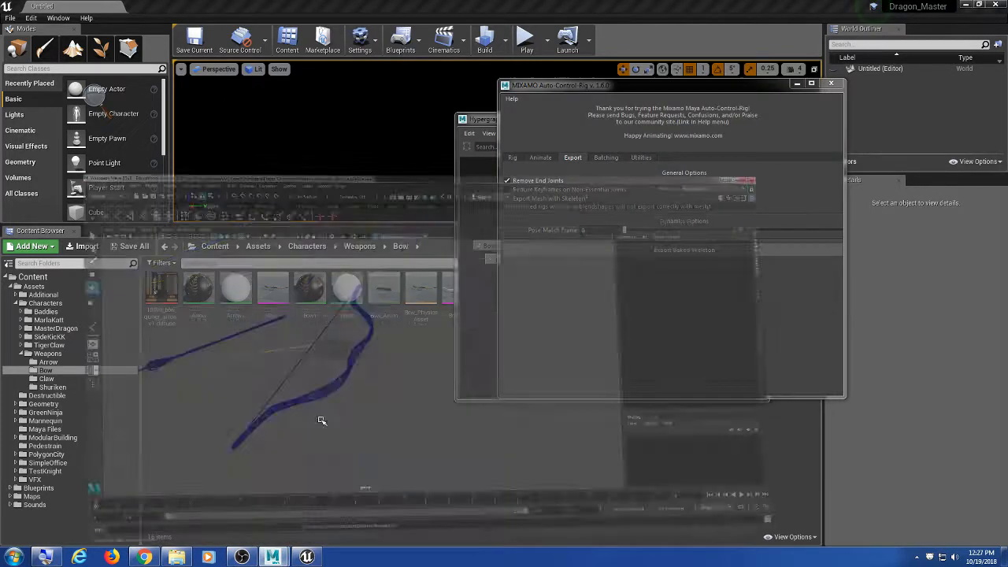
pyautogui.click(798, 82)
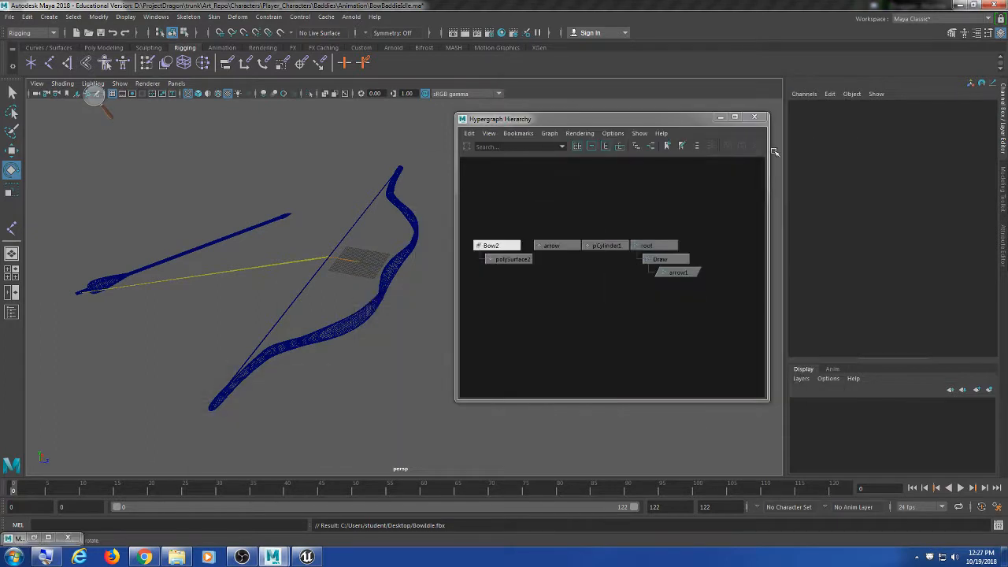
pyautogui.click(754, 118)
pyautogui.click(9, 16)
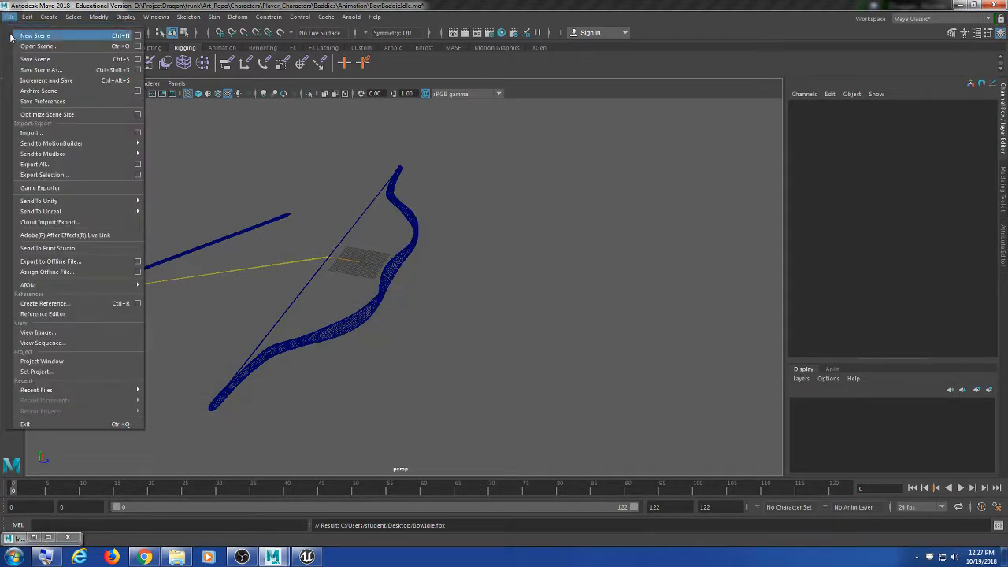
pyautogui.click(12, 35)
pyautogui.click(490, 287)
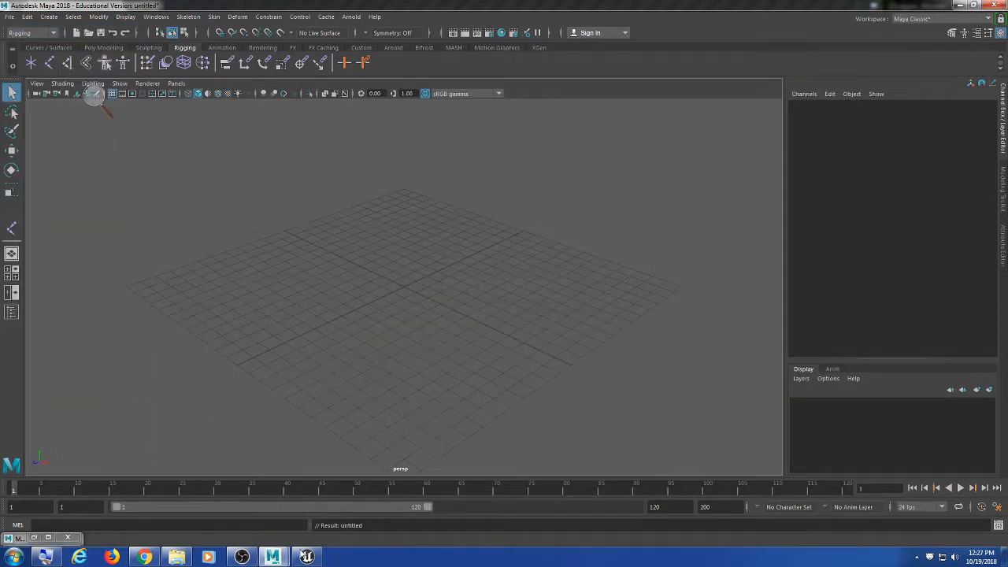
# Step: Check Discord for the teammate's reply, then return to the Unreal editor
pyautogui.click(959, 5)
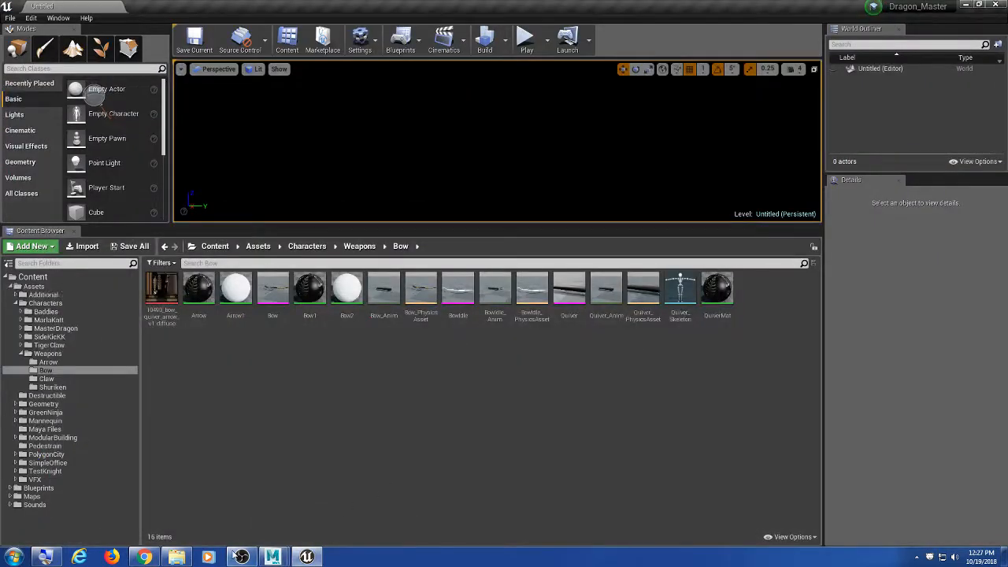
pyautogui.click(177, 557)
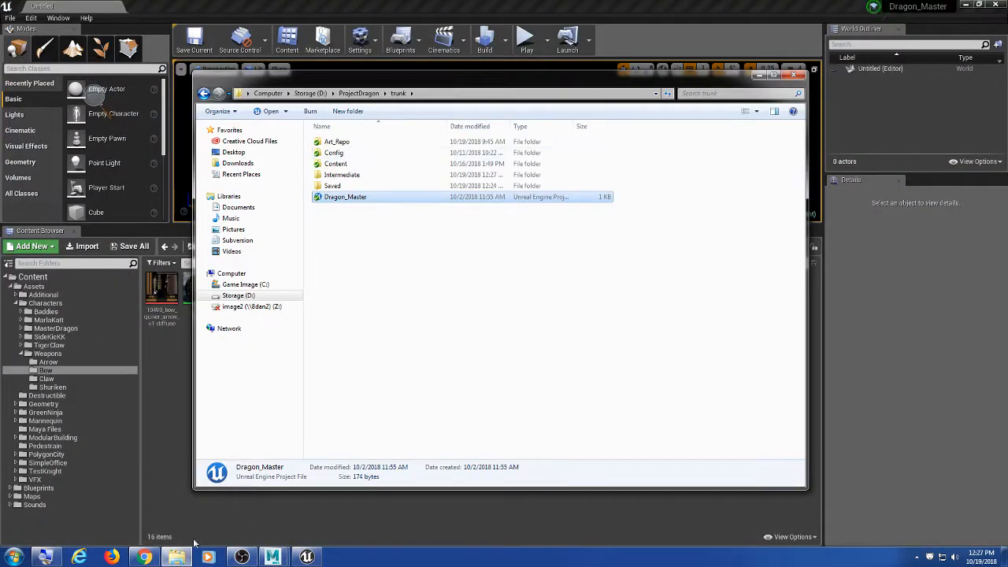
pyautogui.click(144, 557)
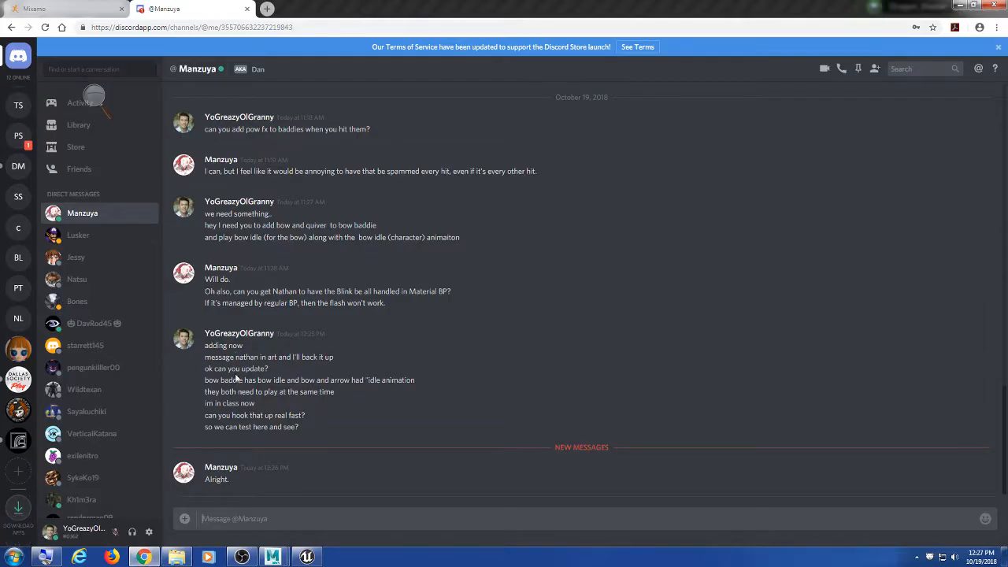
pyautogui.click(950, 6)
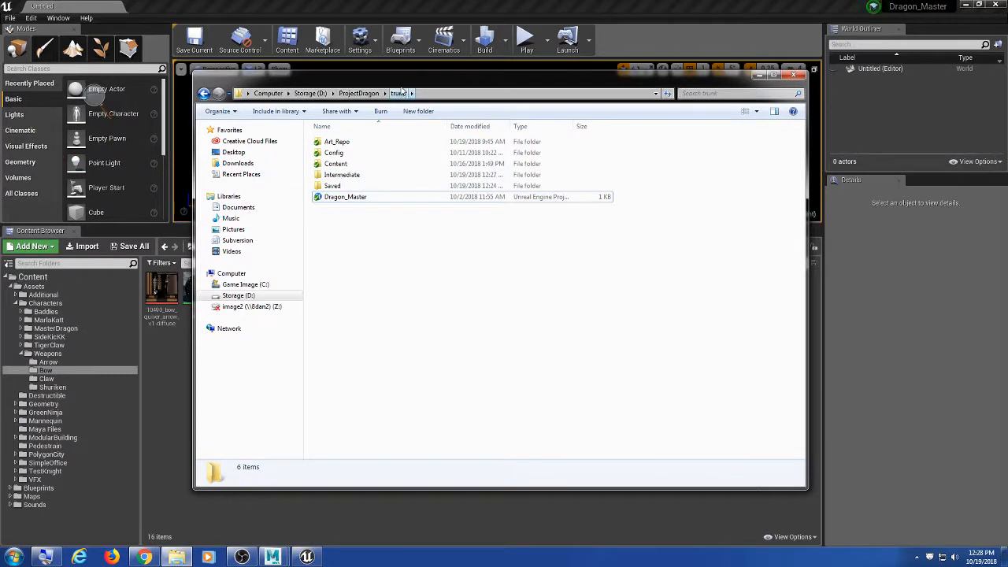
pyautogui.click(175, 373)
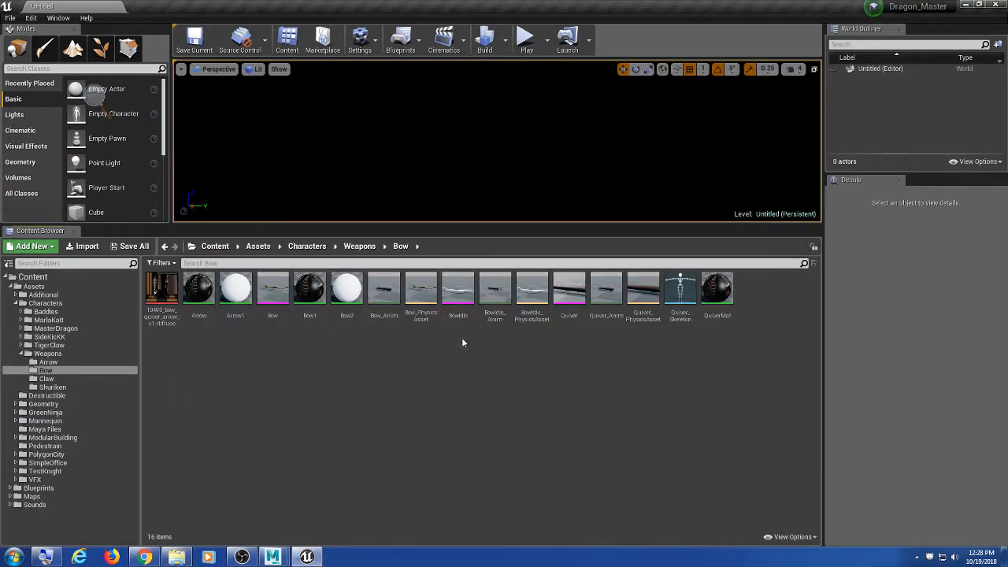
# Step: Open BowIdle maximized, switch to Animation mode and play then pause BowIdle_Anim
pyautogui.doubleClick(459, 293)
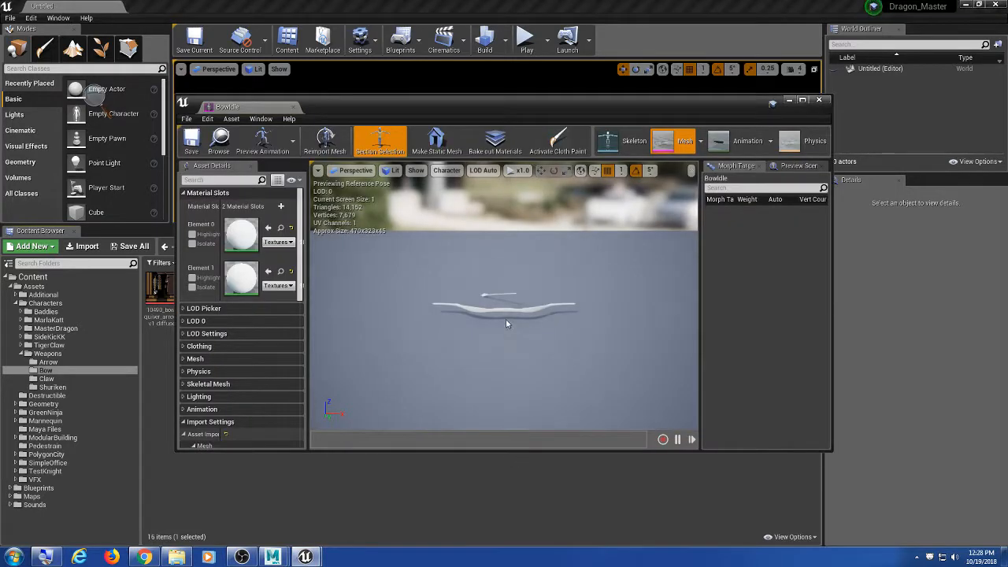
pyautogui.doubleClick(234, 106)
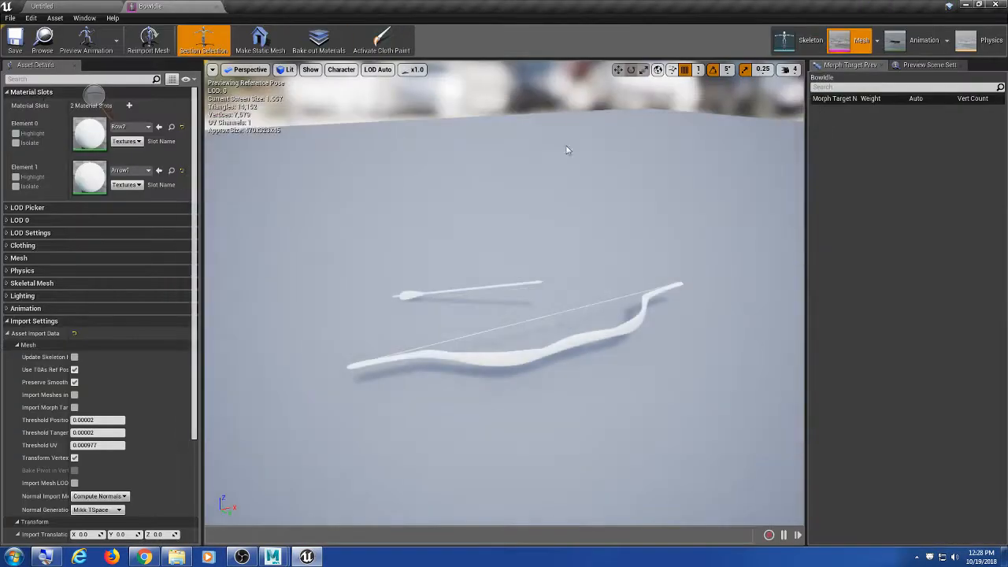
pyautogui.click(921, 46)
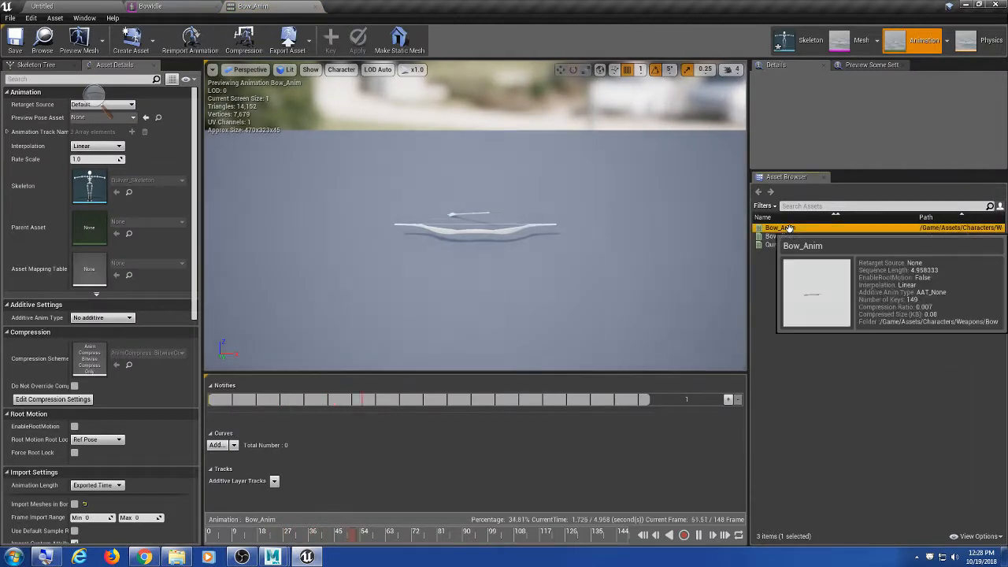
pyautogui.scroll(10, 470, 244)
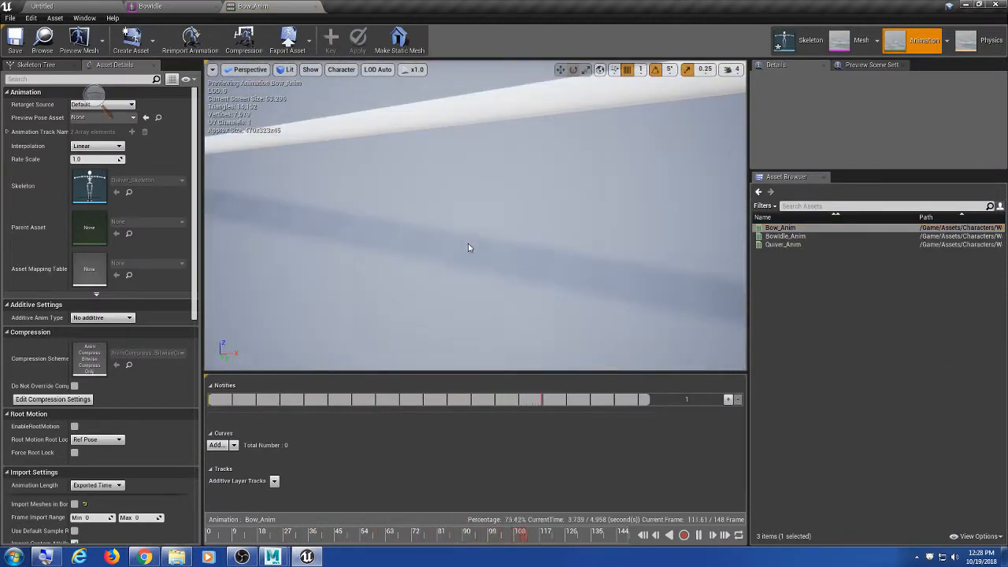
pyautogui.scroll(-10, 469, 244)
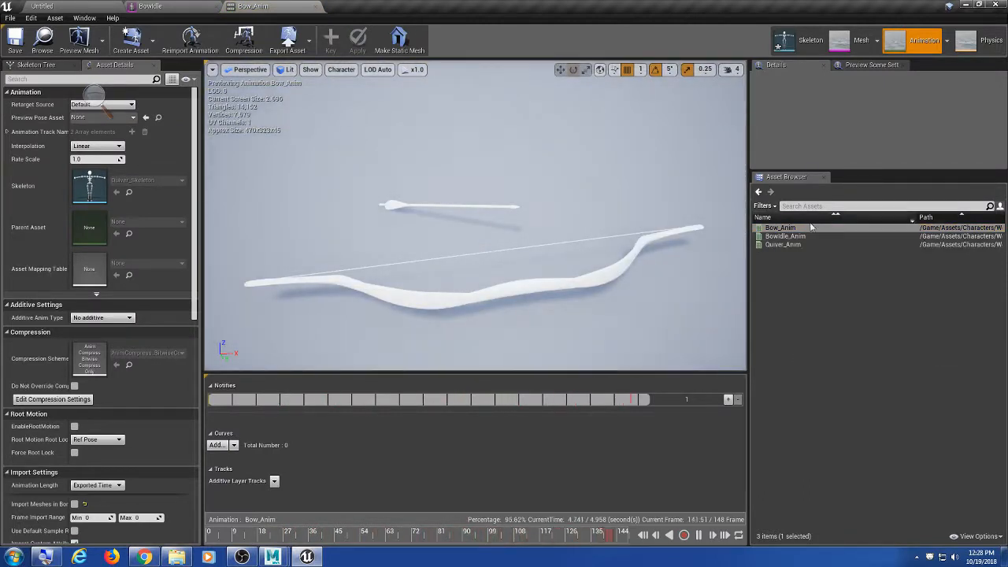
pyautogui.click(808, 235)
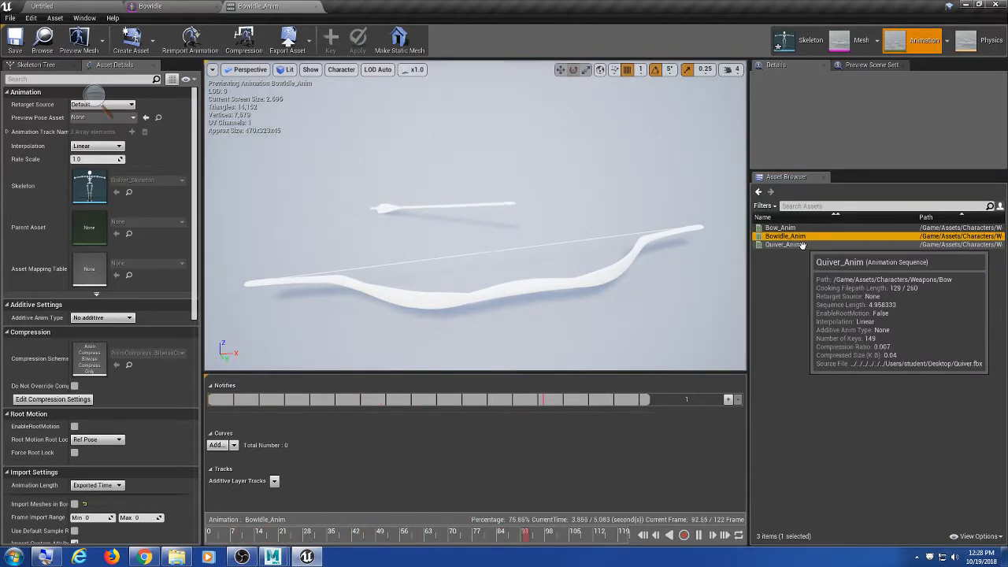
pyautogui.click(698, 535)
pyautogui.click(966, 4)
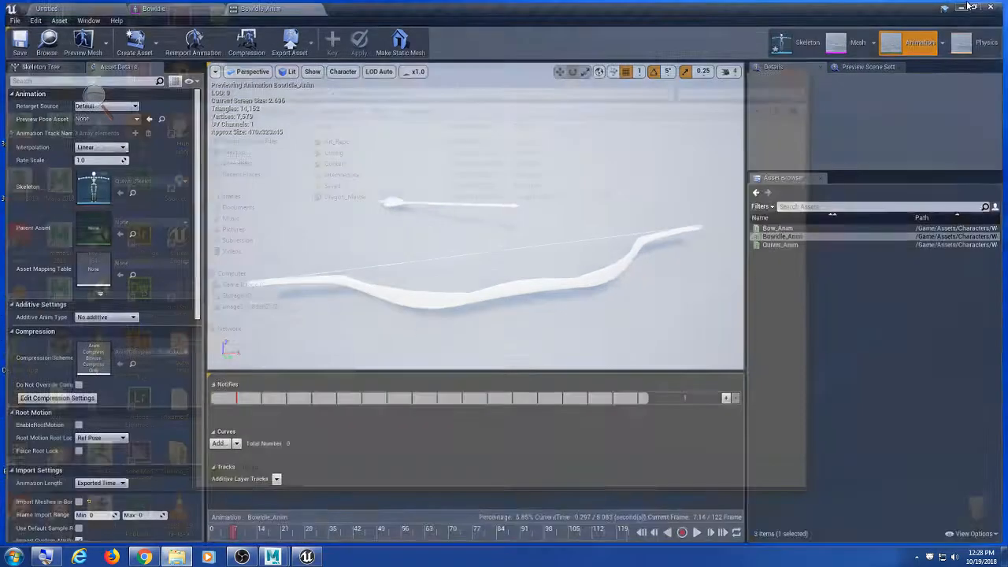
# Step: Browse from ProjectDragon into trunk\Art_Repo\Characters\Player_Characters\Baddies\Animation
pyautogui.click(359, 93)
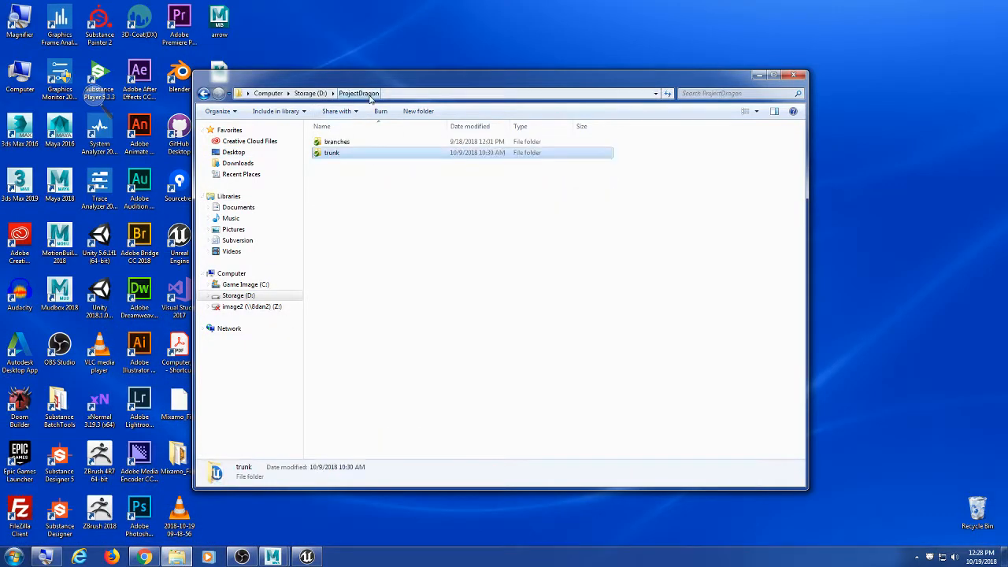
pyautogui.doubleClick(345, 151)
pyautogui.doubleClick(344, 143)
pyautogui.doubleClick(346, 144)
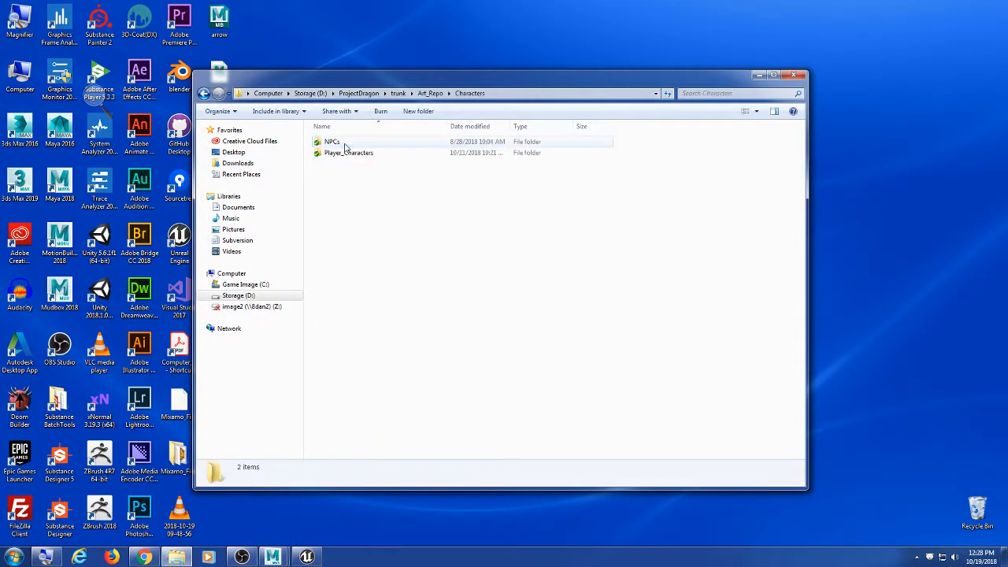
pyautogui.doubleClick(344, 152)
pyautogui.doubleClick(345, 143)
pyautogui.doubleClick(344, 142)
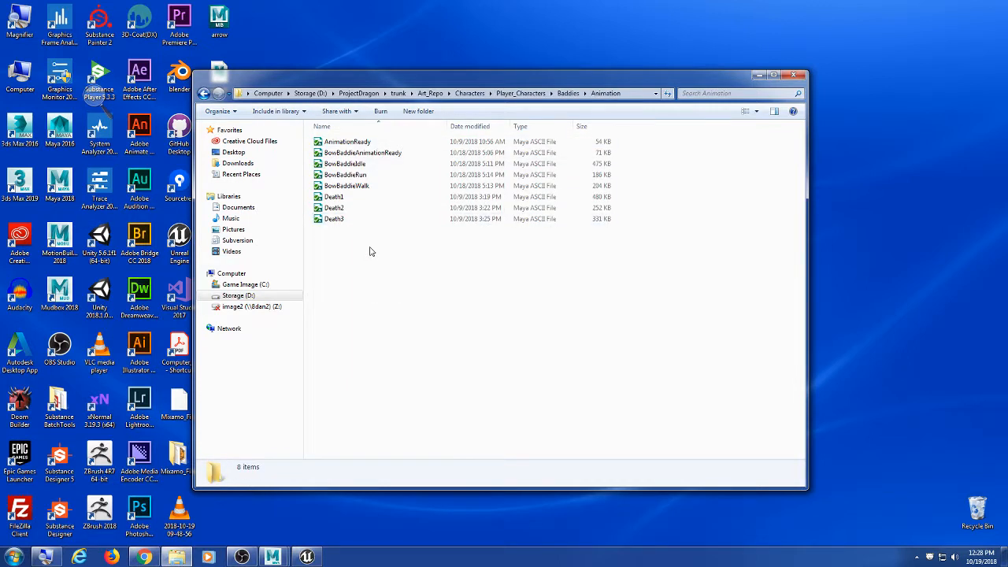
# Step: Go up to the Baddies folder, clear the selection and bring Maya forward
pyautogui.click(564, 94)
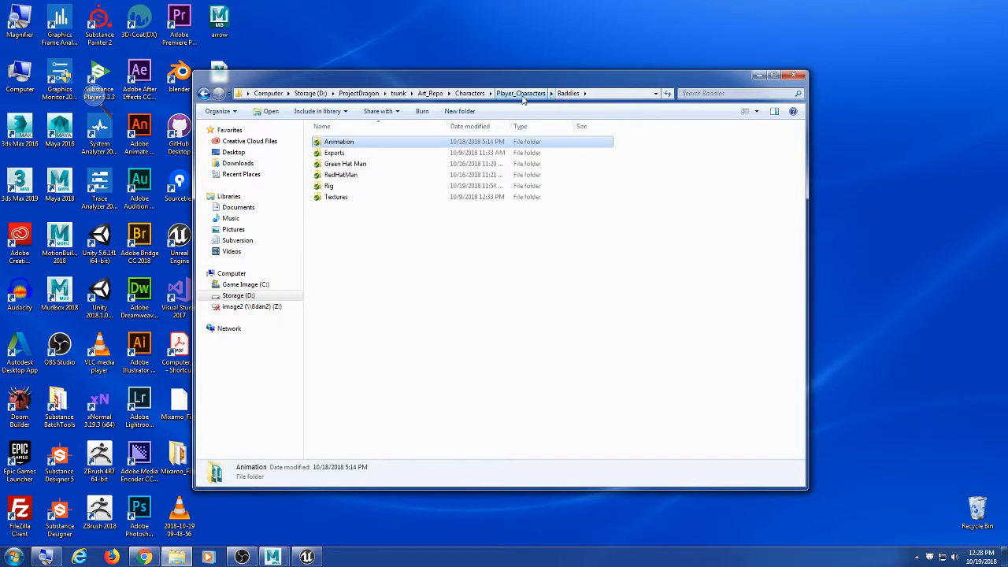
pyautogui.click(349, 252)
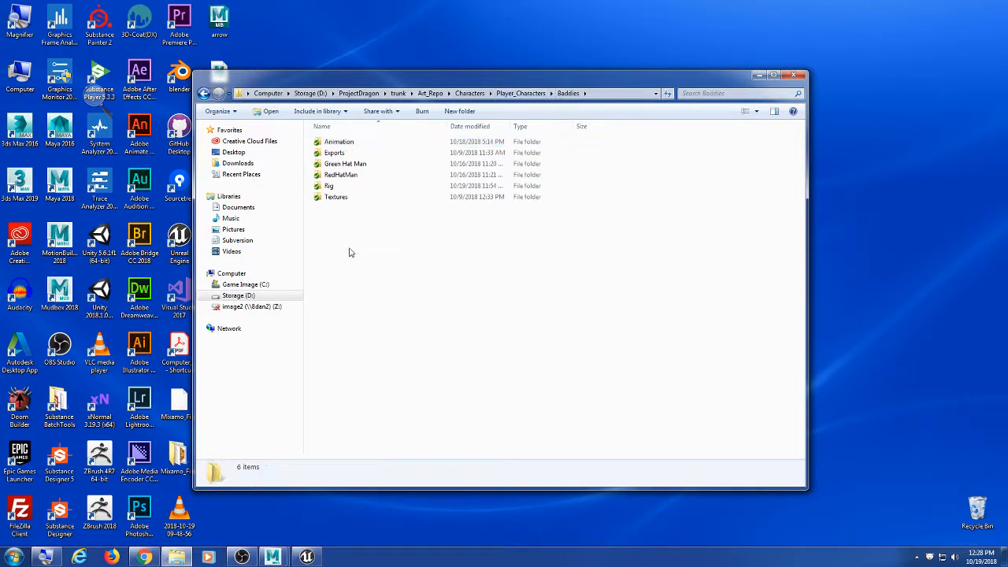
pyautogui.click(273, 558)
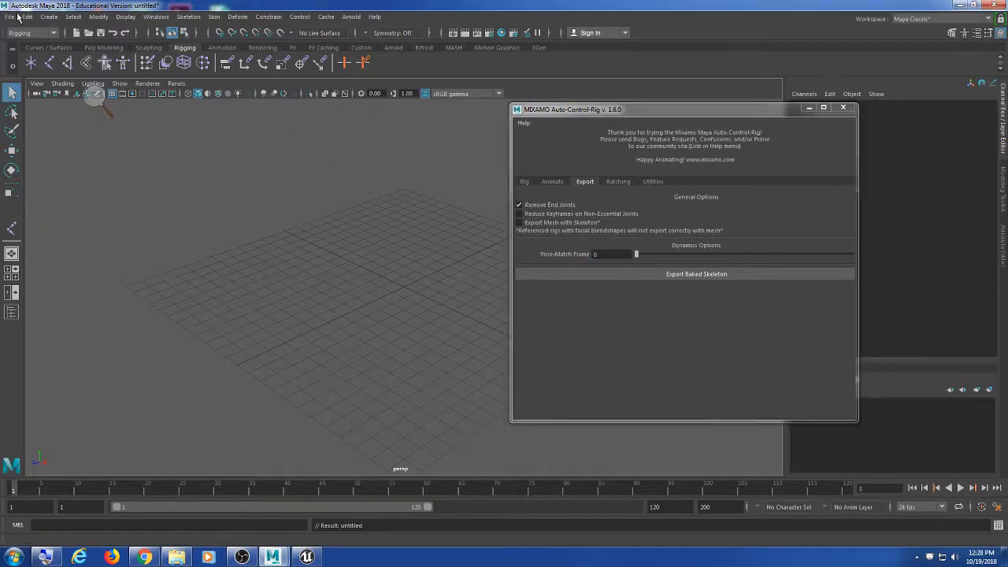
# Step: Reopen BowBaddieIdle.ma from Recent Files, discarding the untitled scene
pyautogui.scroll(-3, 177, 203)
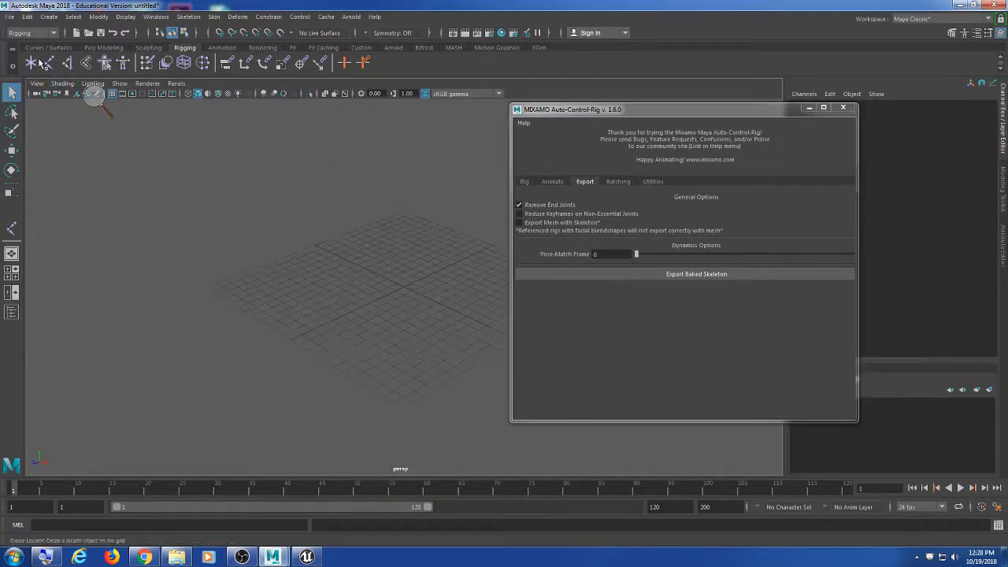
pyautogui.click(10, 17)
pyautogui.moveTo(71, 390)
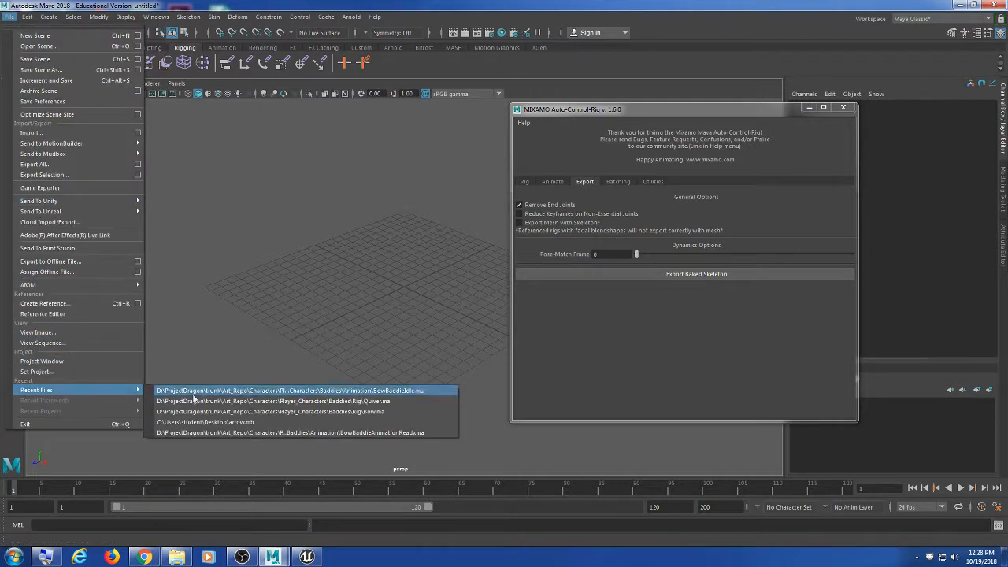
pyautogui.click(207, 389)
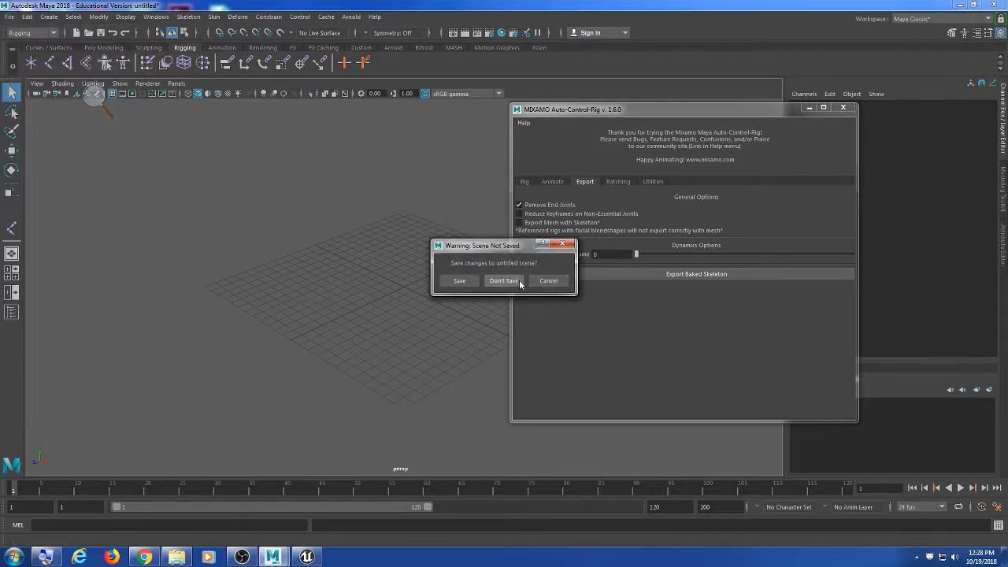
pyautogui.click(508, 281)
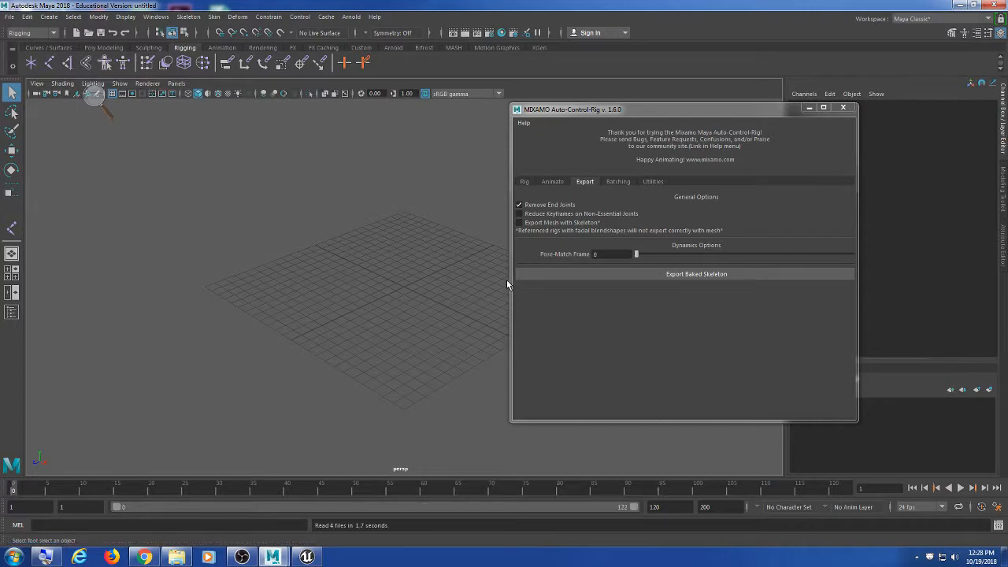
# Step: Select the quiver locator and Bow:arrow1 in the Hypergraph and parent-constrain the arrow to it
pyautogui.scroll(-2, 372, 256)
pyautogui.scroll(3, 373, 261)
pyautogui.keyDown('alt'); pyautogui.moveTo(348, 250); pyautogui.dragTo(375, 290, button='middle'); pyautogui.keyUp('alt')
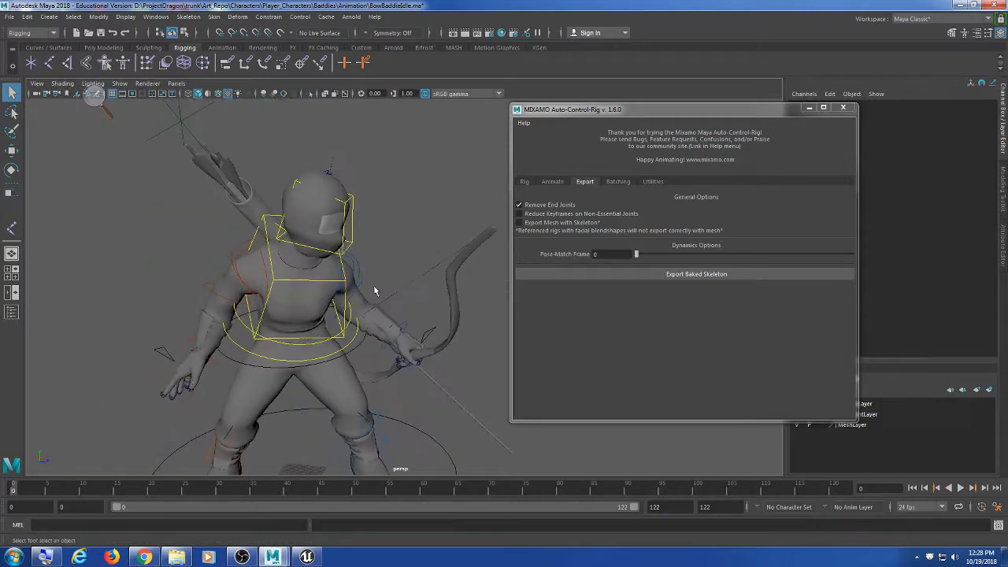
pyautogui.click(181, 114)
pyautogui.keyDown('alt'); pyautogui.moveTo(435, 339); pyautogui.dragTo(353, 255, button='middle'); pyautogui.keyUp('alt')
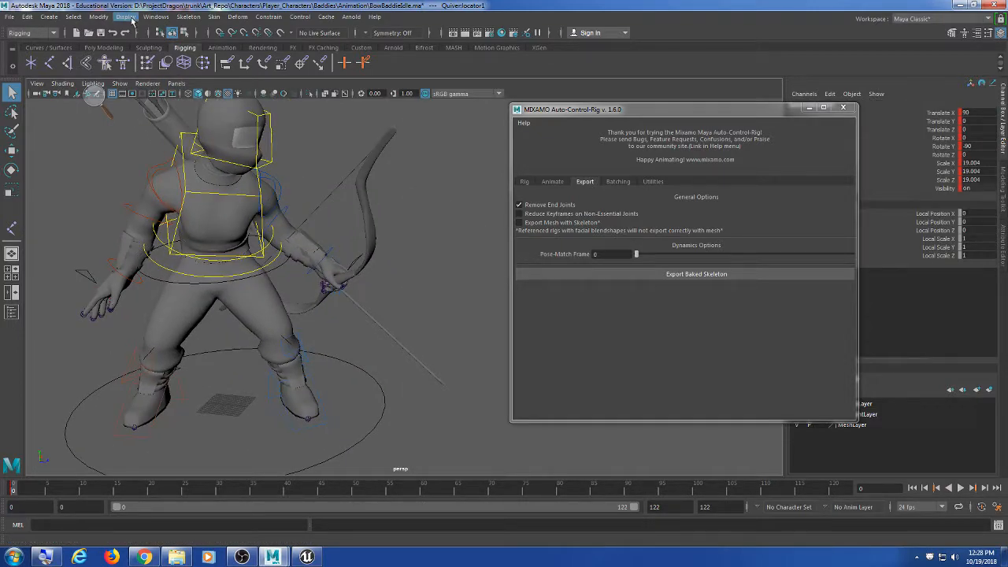
pyautogui.click(156, 17)
pyautogui.moveTo(189, 54)
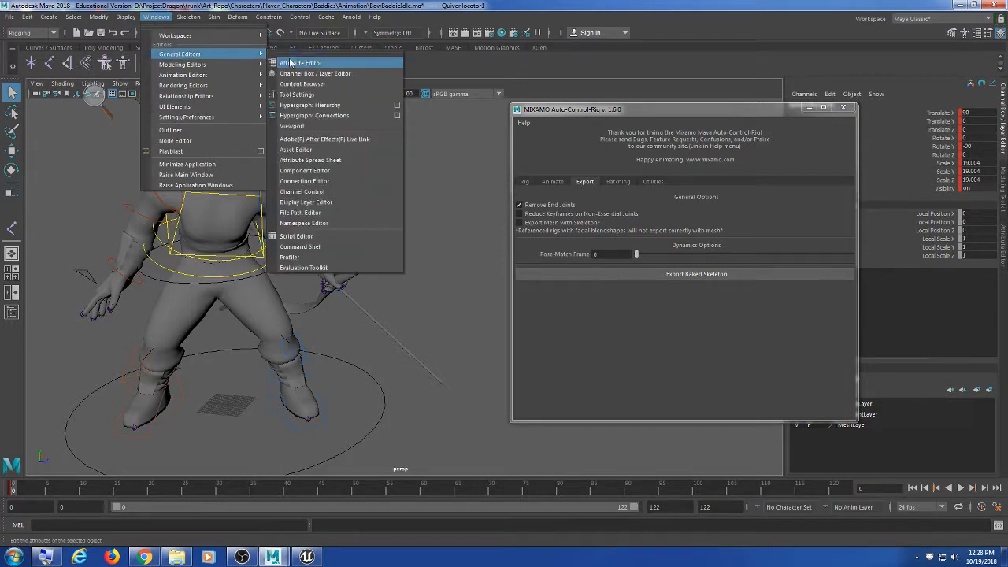
pyautogui.click(308, 105)
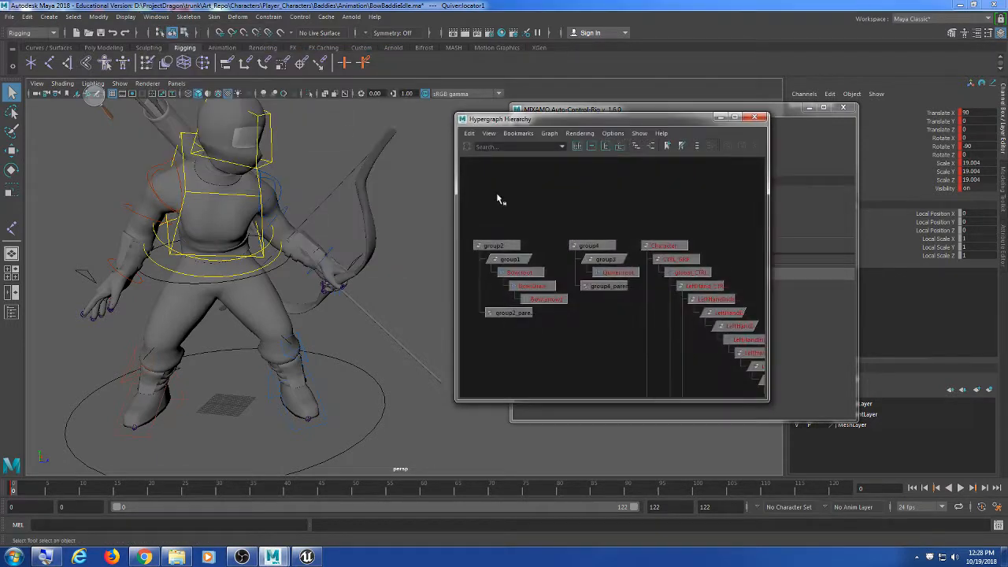
pyautogui.keyDown('shift'); pyautogui.click(551, 300); pyautogui.keyUp('shift')
pyautogui.click(269, 17)
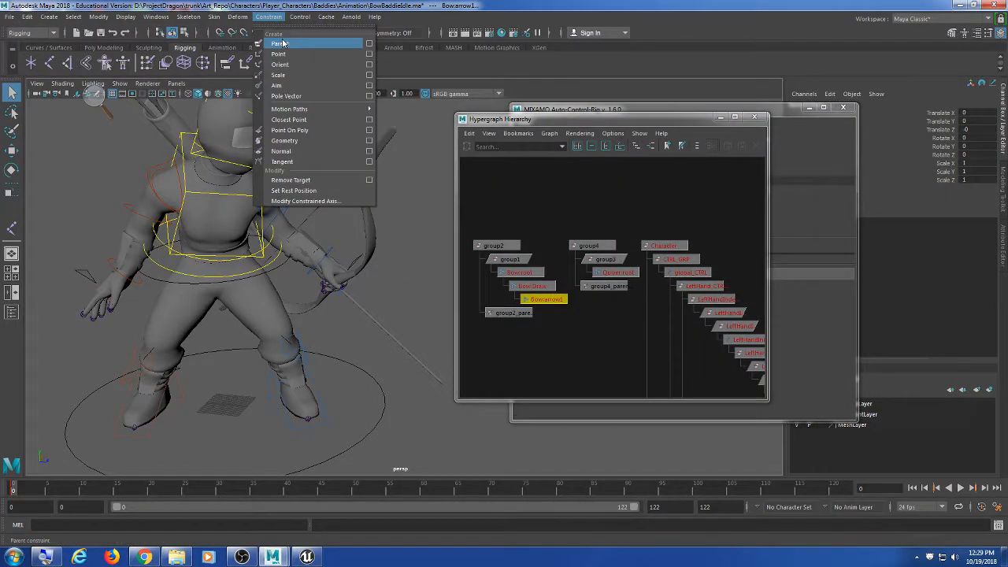
pyautogui.click(282, 42)
# Step: Close the Hypergraph and Mixamo auto-rig windows and clear the selection
pyautogui.keyDown('alt'); pyautogui.moveTo(331, 197); pyautogui.dragTo(353, 282, button='middle'); pyautogui.keyUp('alt')
pyautogui.click(754, 117)
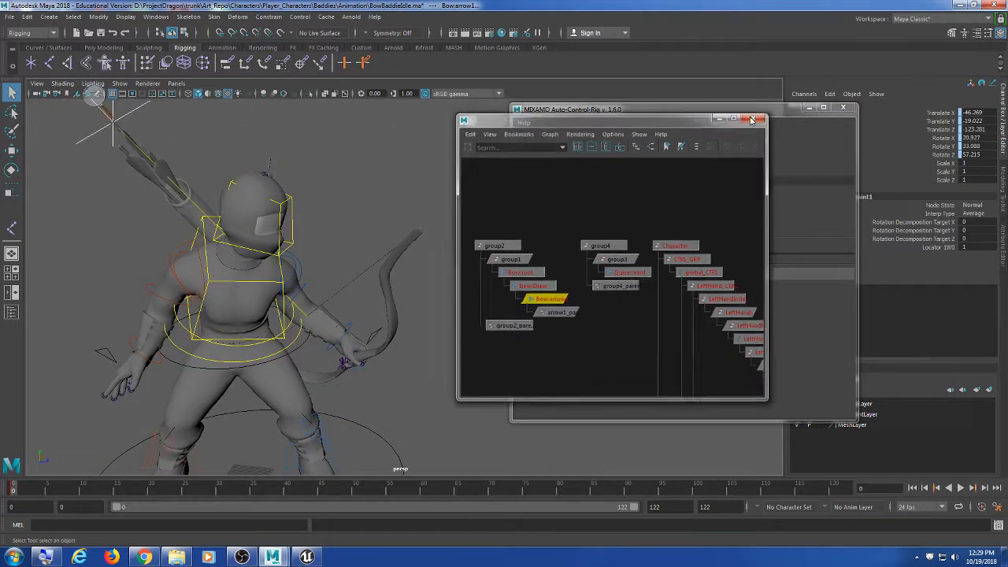
pyautogui.click(811, 108)
pyautogui.scroll(-4, 450, 254)
pyautogui.keyDown('alt'); pyautogui.moveTo(450, 254); pyautogui.dragTo(477, 241, button='middle'); pyautogui.keyUp('alt')
pyautogui.click(496, 446)
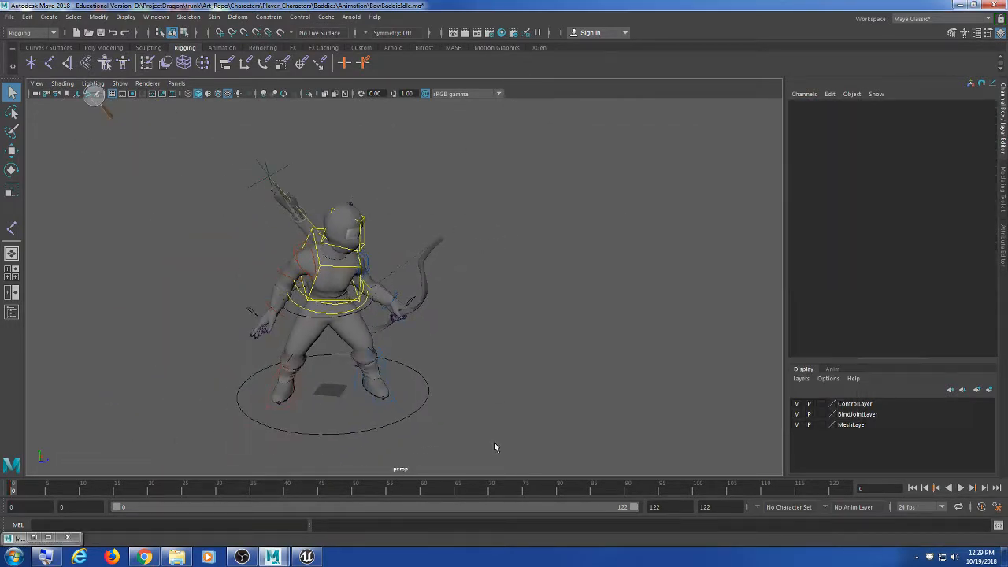
# Step: Play back to check the constrained arrow, then save BowBaddieIdle.ma
pyautogui.hotkey('alt', 'v')
pyautogui.click(12, 488)
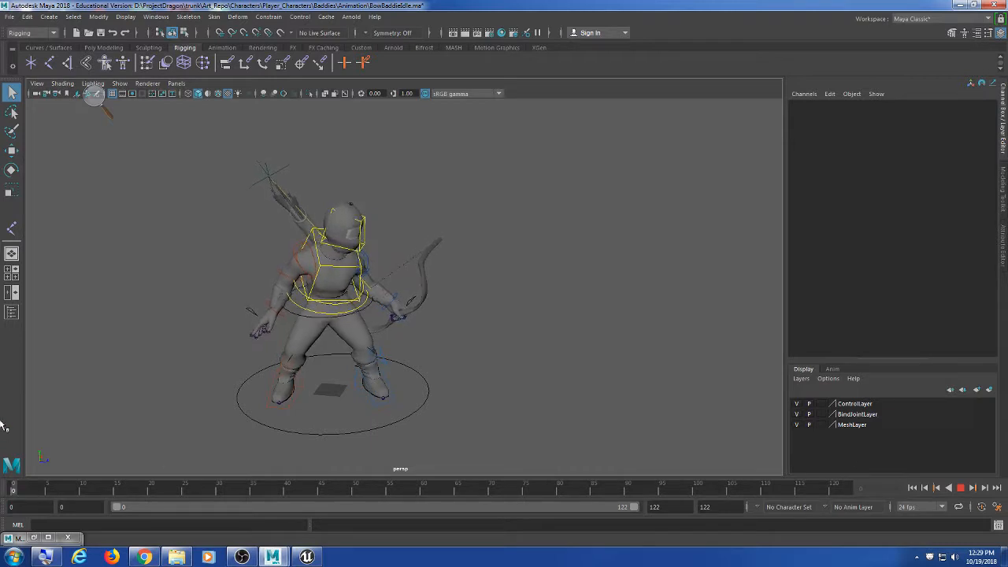
pyautogui.keyDown('alt'); pyautogui.moveTo(539, 240); pyautogui.dragTo(505, 235); pyautogui.keyUp('alt')
pyautogui.hotkey('ctrl', 's')
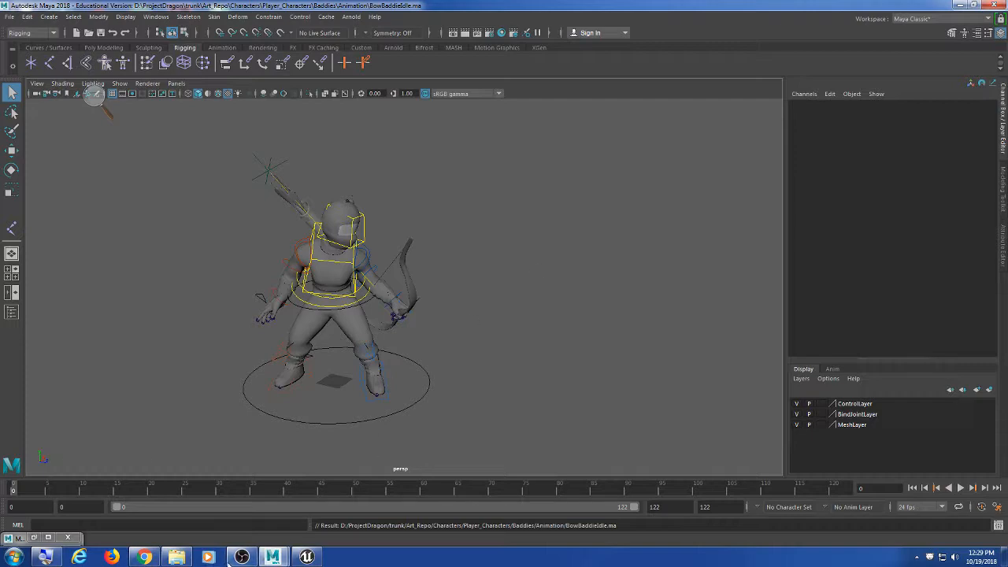
# Step: Open the Baddies Animation folder in Explorer and select BowBaddieIdle.ma
pyautogui.click(176, 557)
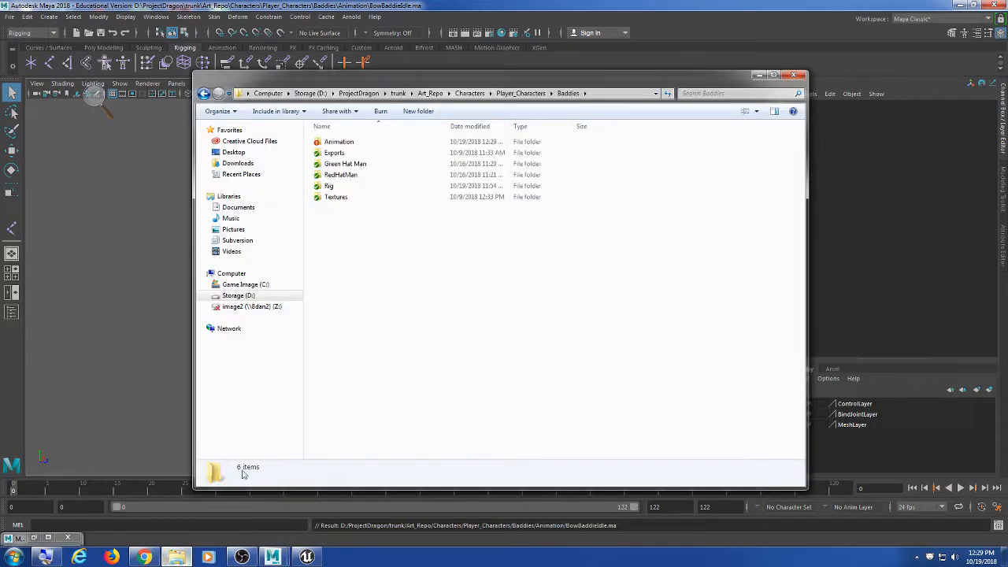
pyautogui.doubleClick(371, 142)
pyautogui.click(362, 163)
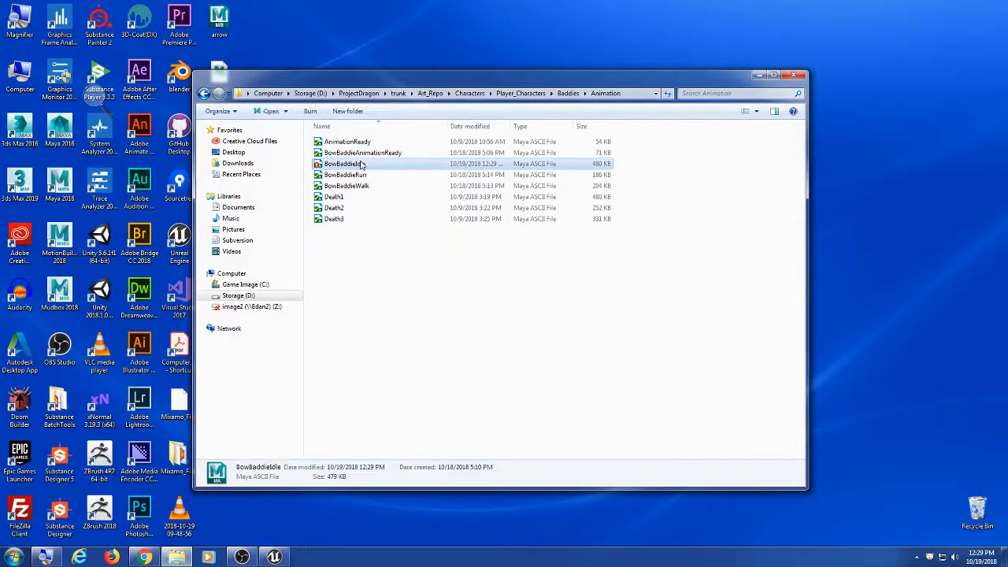
# Step: SVN-commit BowBaddieIdle.ma with a message noting the added bow animation, reaching revision 620
pyautogui.rightClick(361, 163)
pyautogui.click(443, 258)
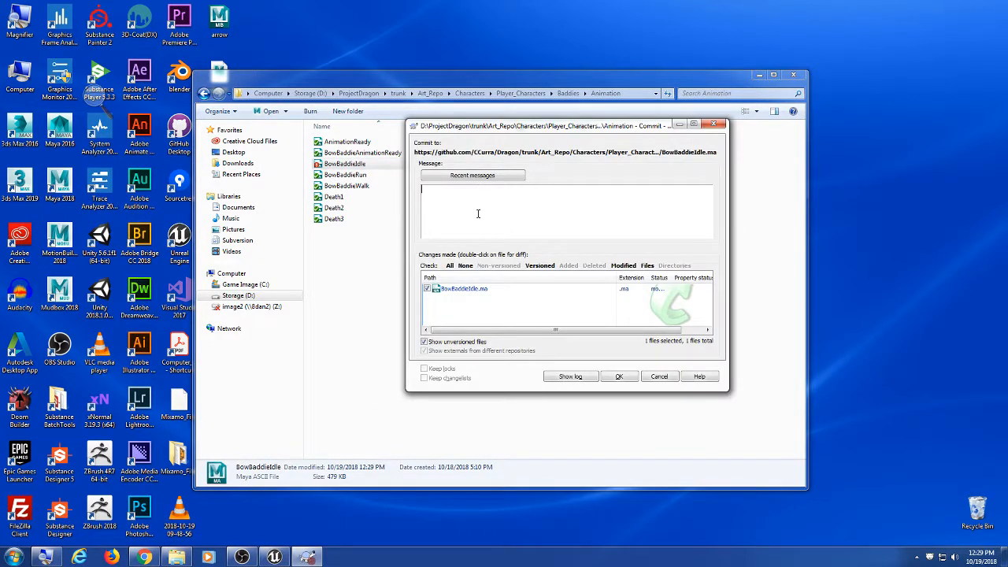
pyautogui.write('curra - added bow animation')
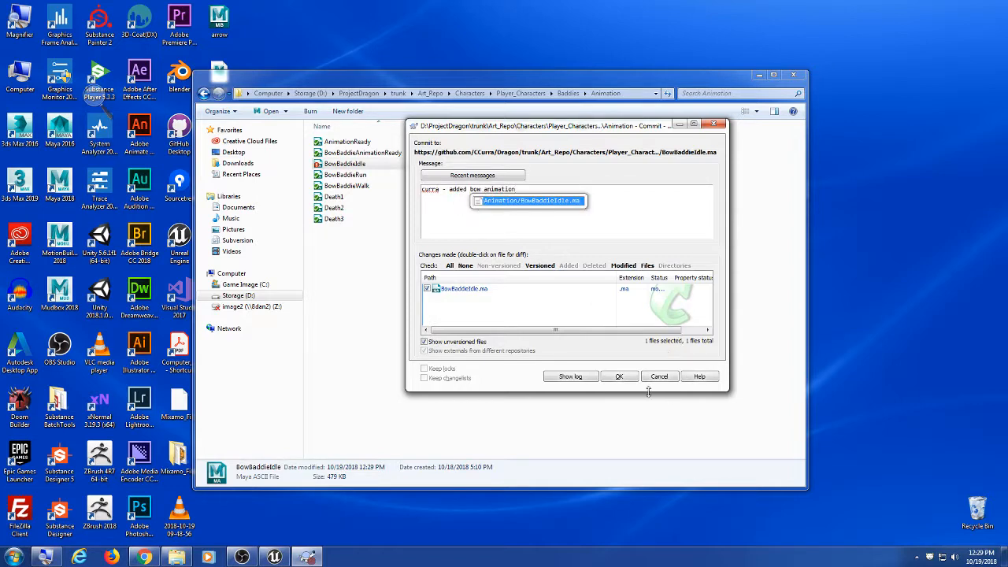
pyautogui.click(619, 376)
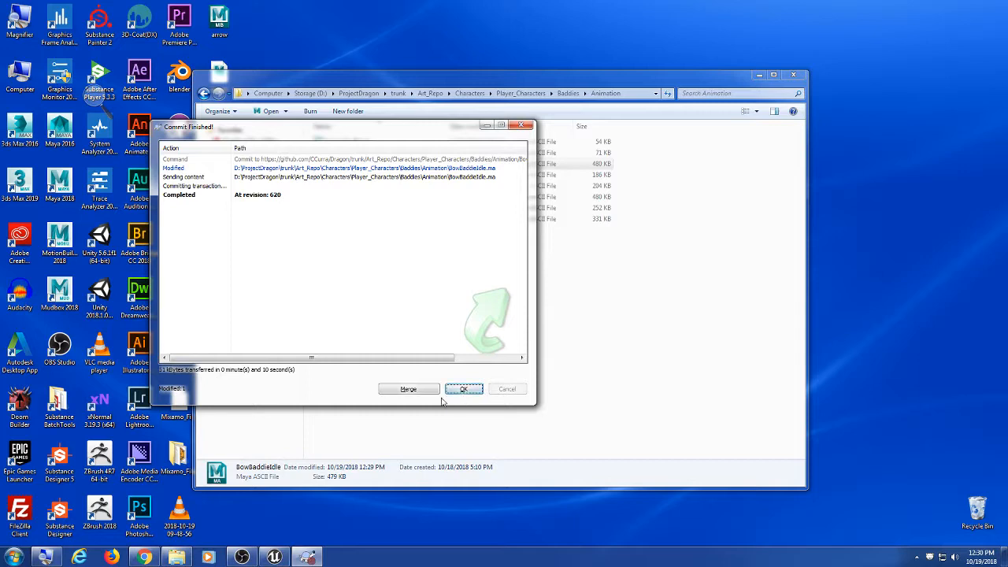
pyautogui.click(463, 389)
# Step: Bring up the Discord chat with the teammate, passing over the Unreal Engine window
pyautogui.click(276, 557)
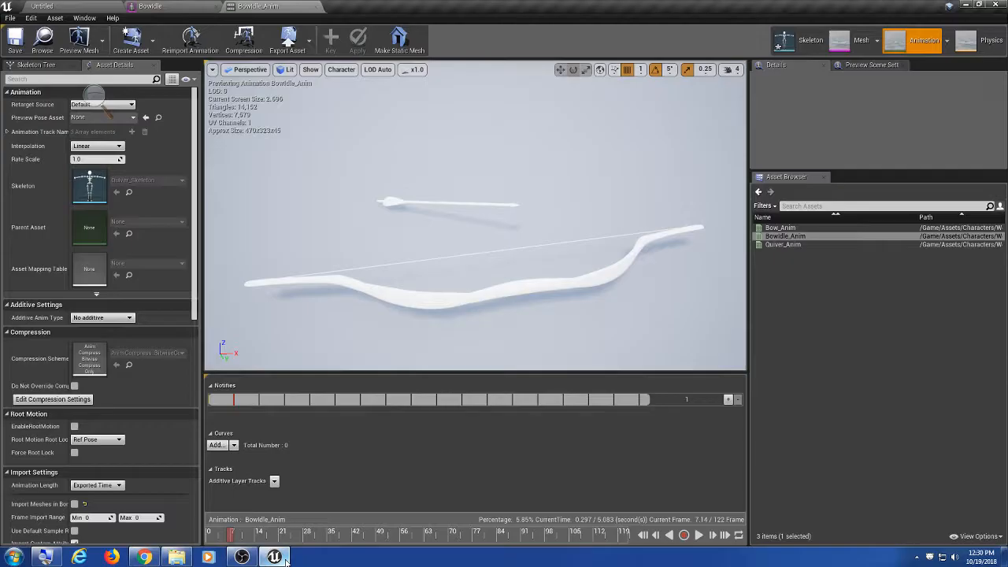
pyautogui.click(276, 557)
pyautogui.click(154, 558)
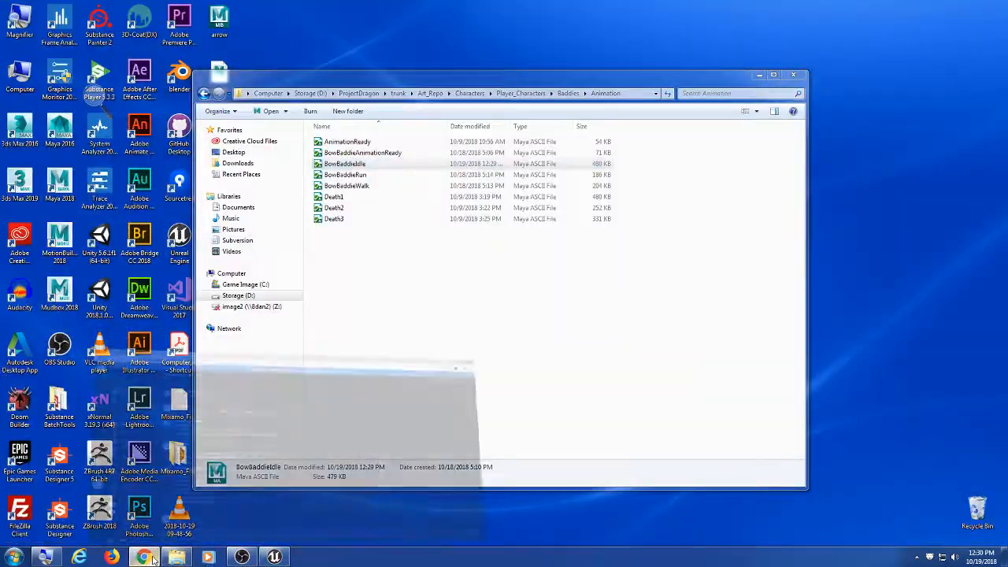
# Step: Send the teammate the Discord message 'let me know'
pyautogui.click(235, 517)
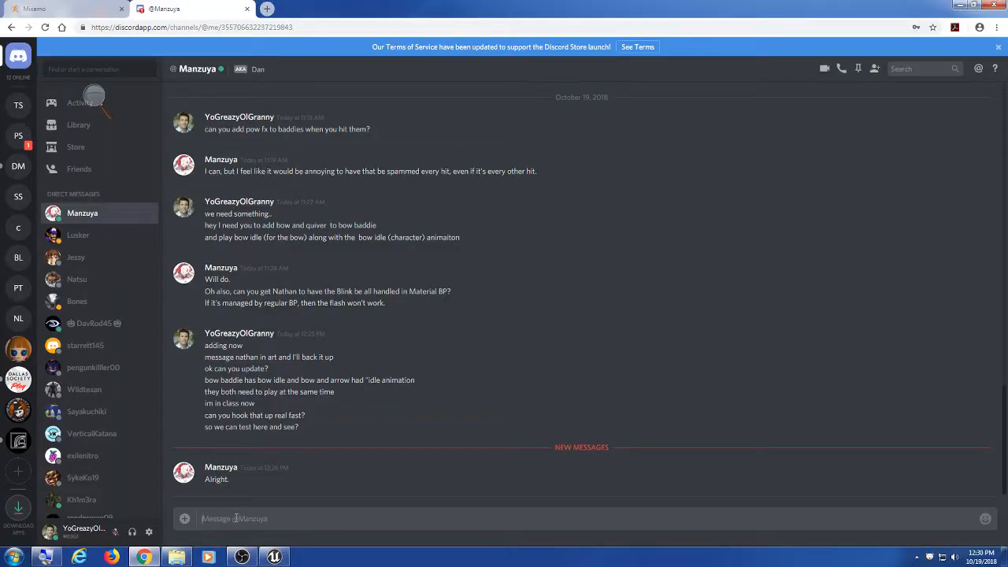
pyautogui.write('let me know')
pyautogui.press('Return')
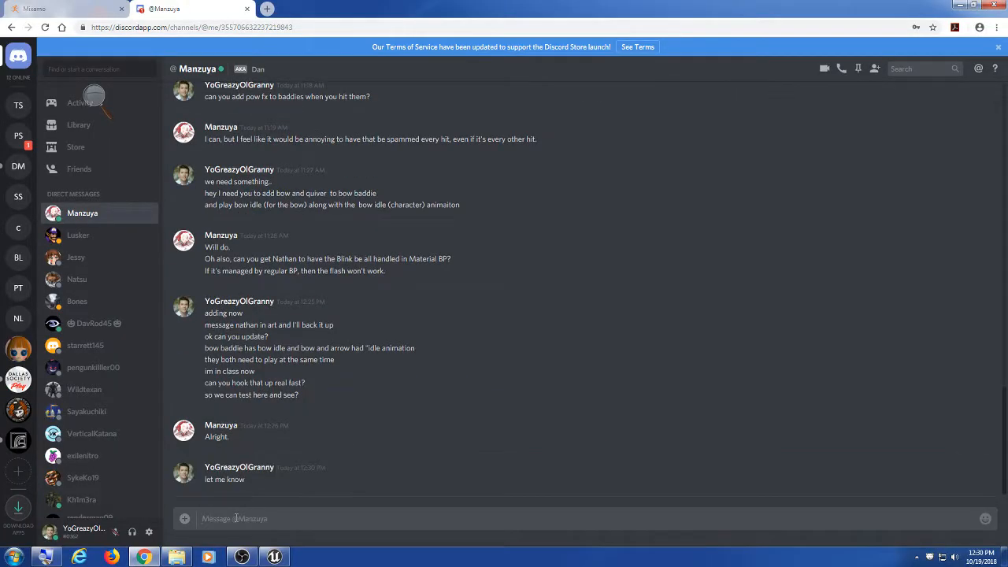
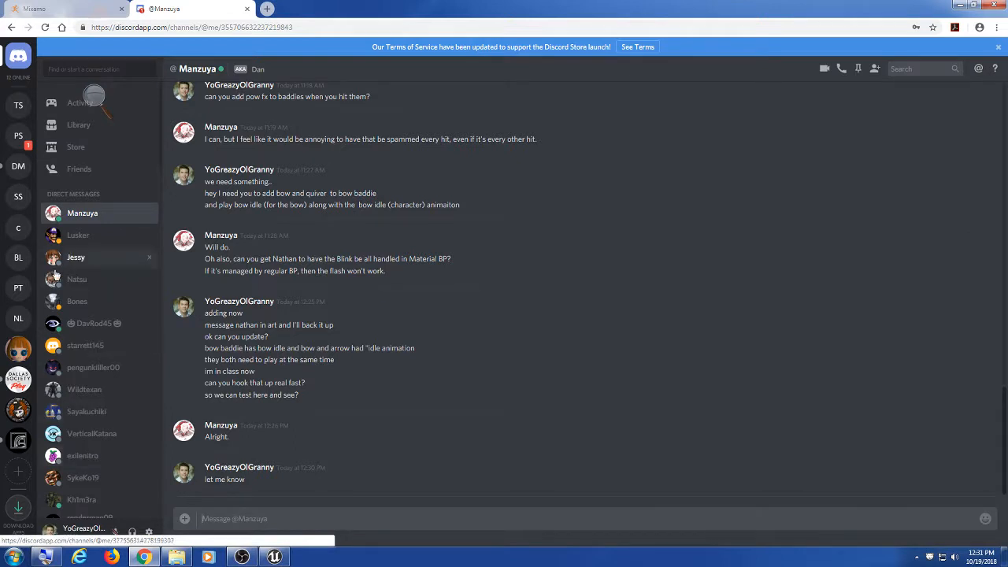
# Step: Close Unreal Engine, saving the modified Quiver_Skeleton asset, and minimise the Discord browser
pyautogui.click(288, 560)
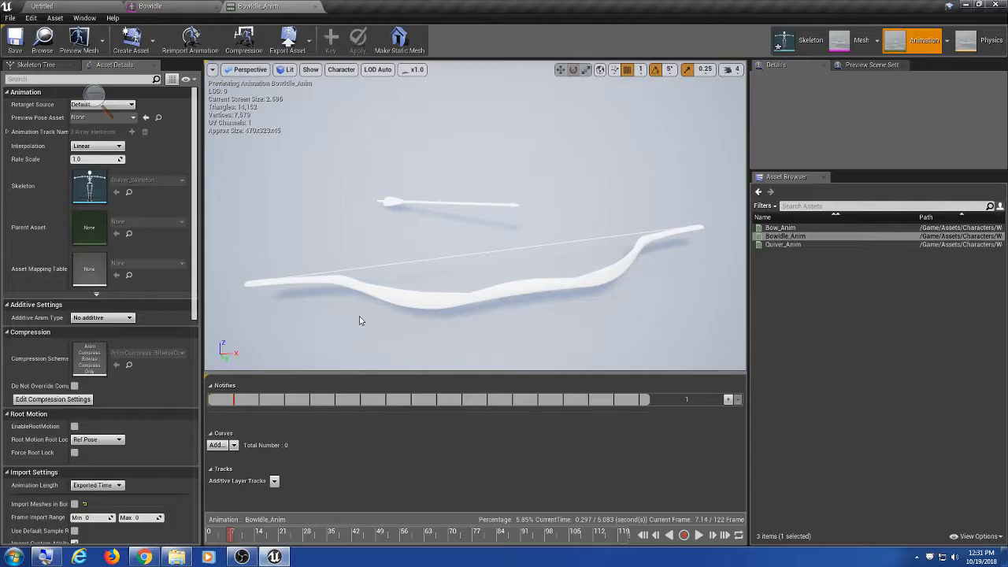
pyautogui.click(996, 5)
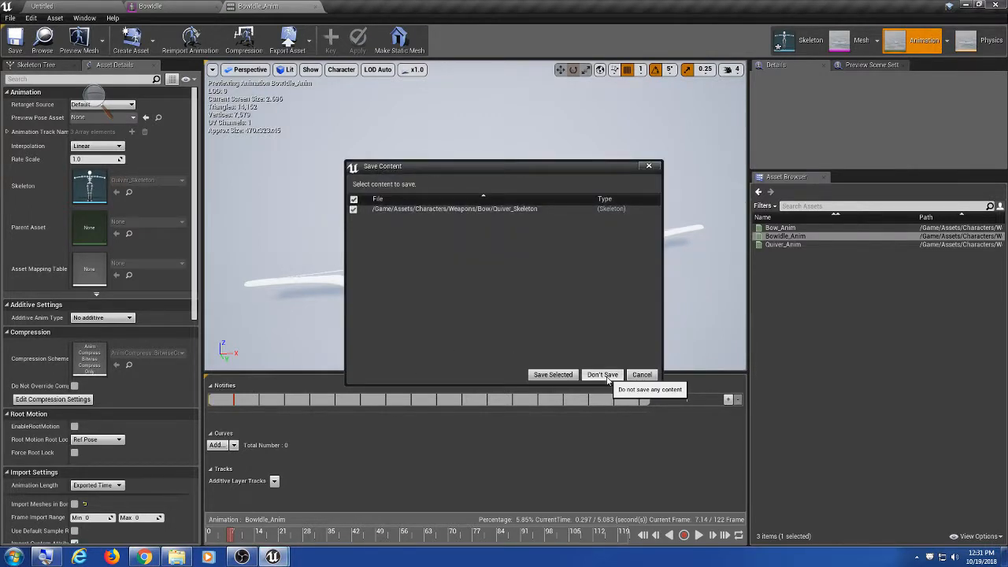
pyautogui.click(564, 377)
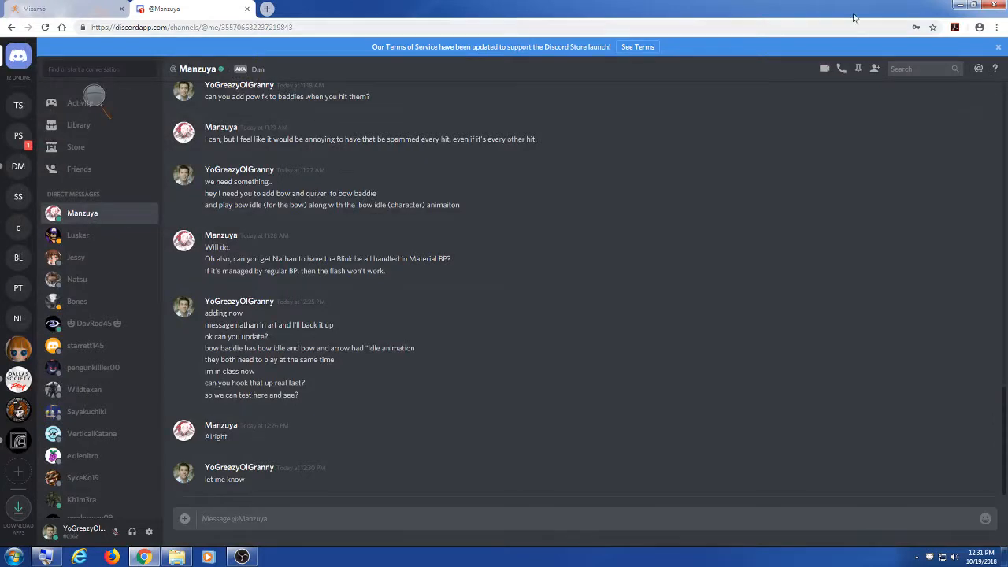
pyautogui.click(960, 5)
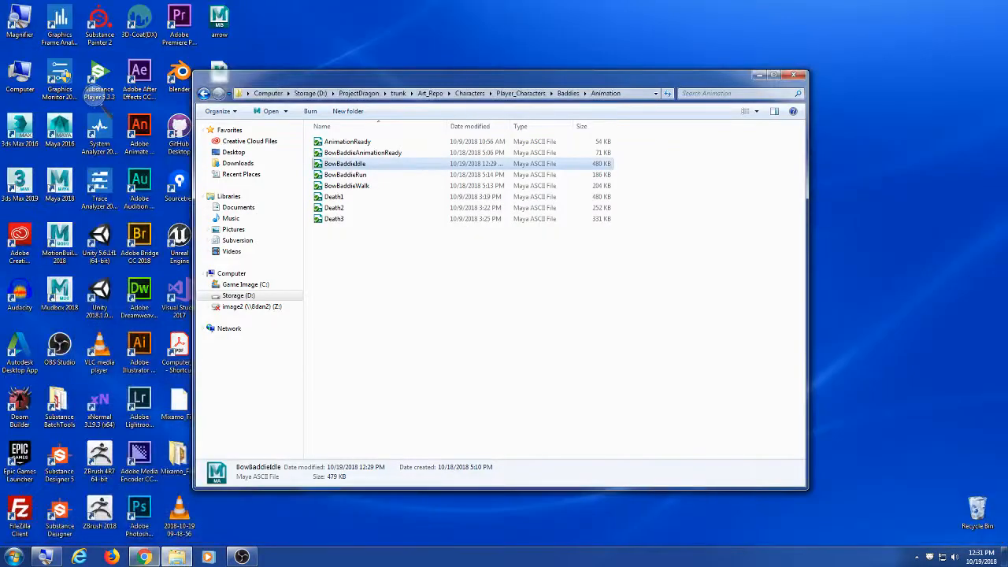
# Step: Browse to Content\Assets\Characters\Weapons\Bow and check Quiver_Skeleton.uasset's SVN options
pyautogui.click(177, 557)
pyautogui.click(176, 557)
pyautogui.click(430, 93)
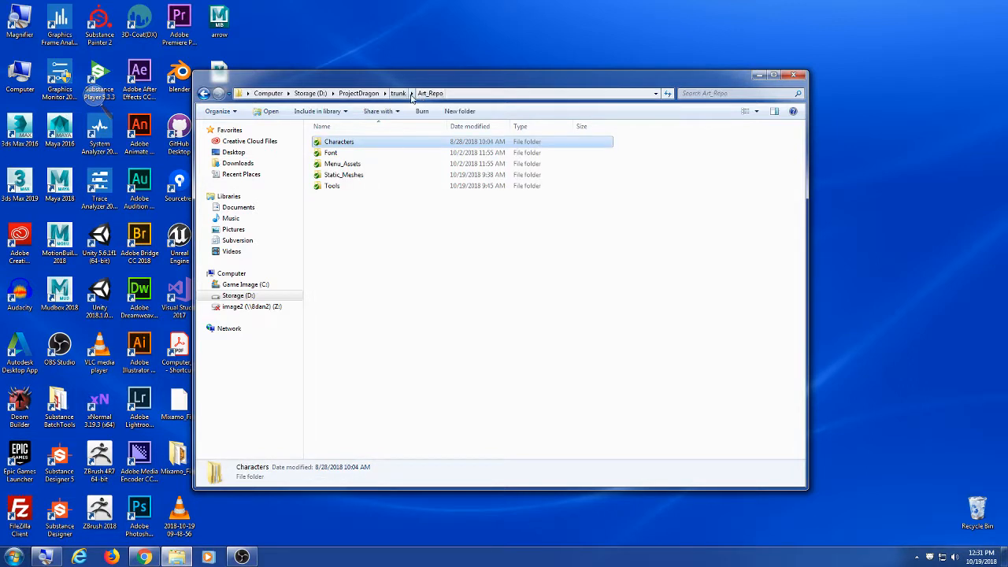
pyautogui.click(400, 94)
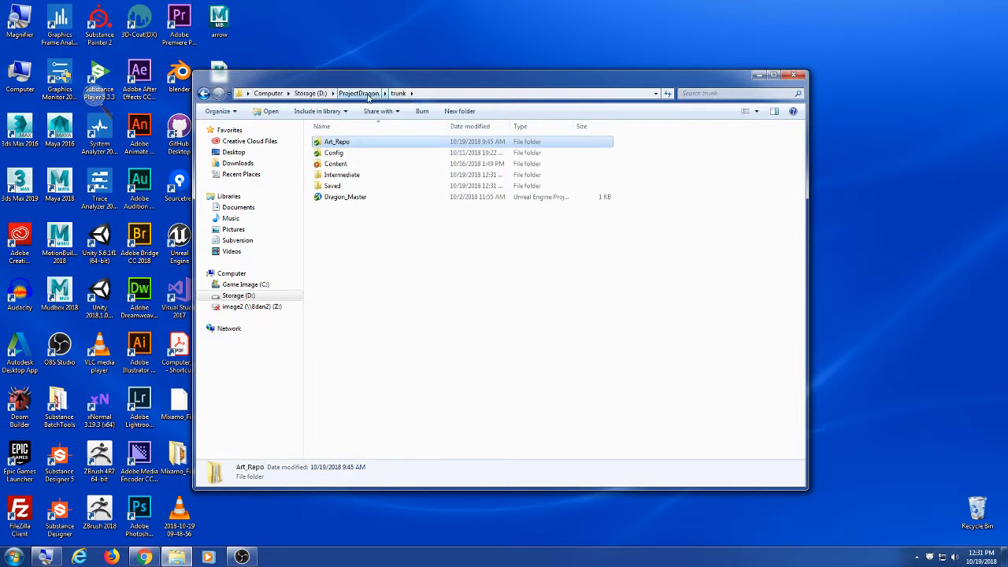
pyautogui.click(335, 153)
pyautogui.doubleClick(338, 163)
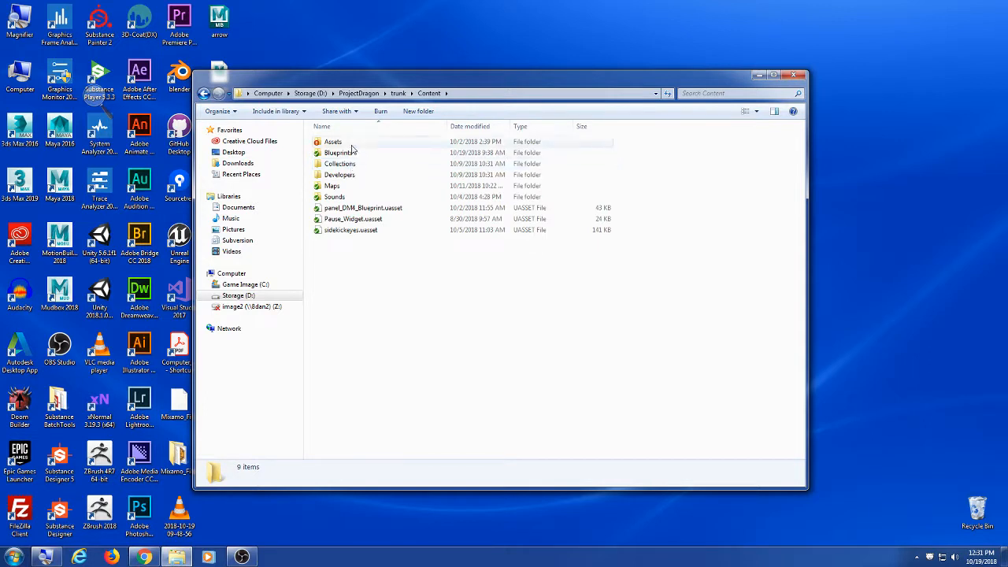
pyautogui.doubleClick(354, 142)
pyautogui.doubleClick(355, 152)
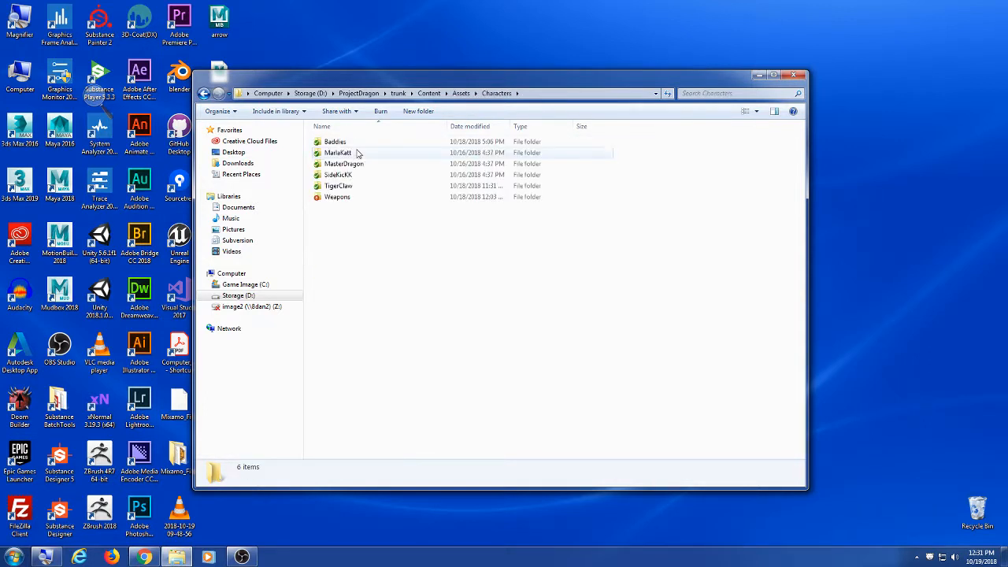
pyautogui.doubleClick(347, 196)
pyautogui.doubleClick(350, 154)
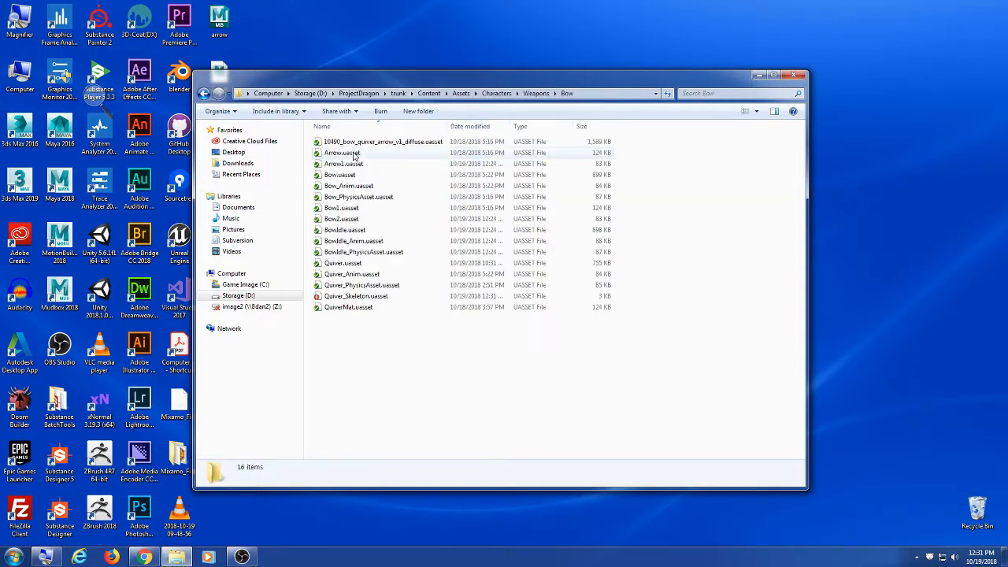
pyautogui.rightClick(401, 296)
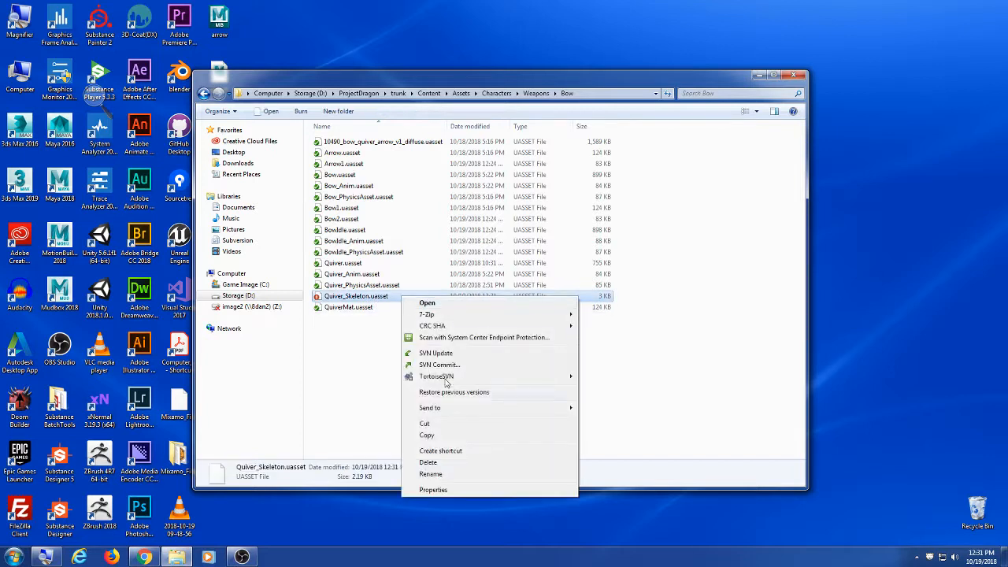
pyautogui.moveTo(463, 379)
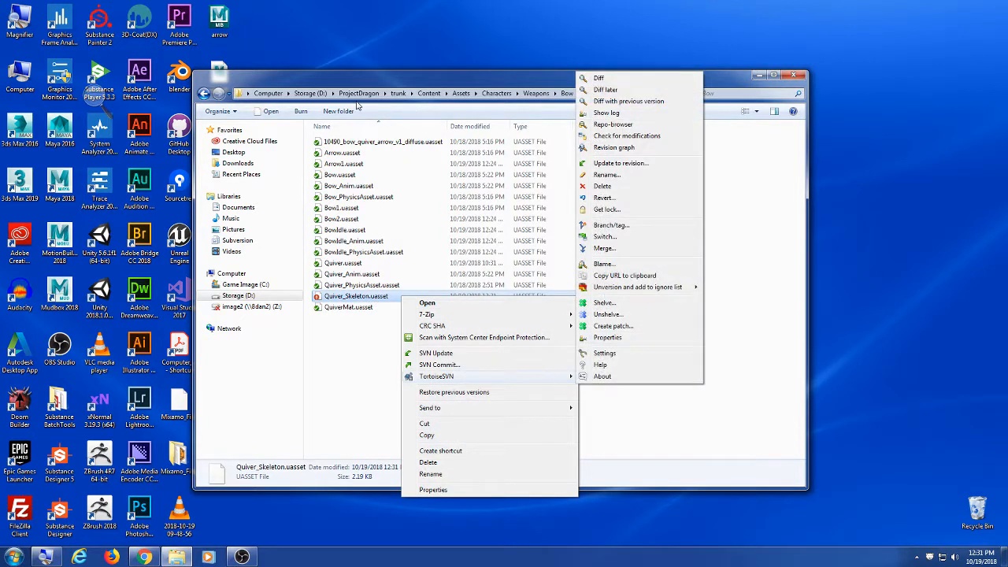
pyautogui.click(358, 93)
# Step: Revert local changes in ProjectDragon, discarding the Quiver_Skeleton.uasset modification
pyautogui.click(358, 94)
pyautogui.click(310, 93)
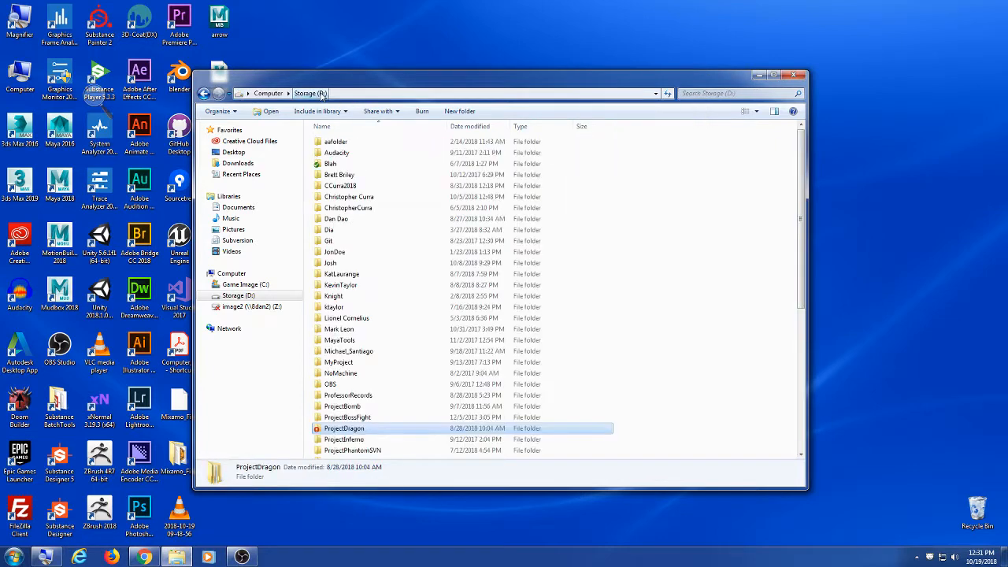
pyautogui.scroll(-4, 390, 346)
pyautogui.rightClick(375, 299)
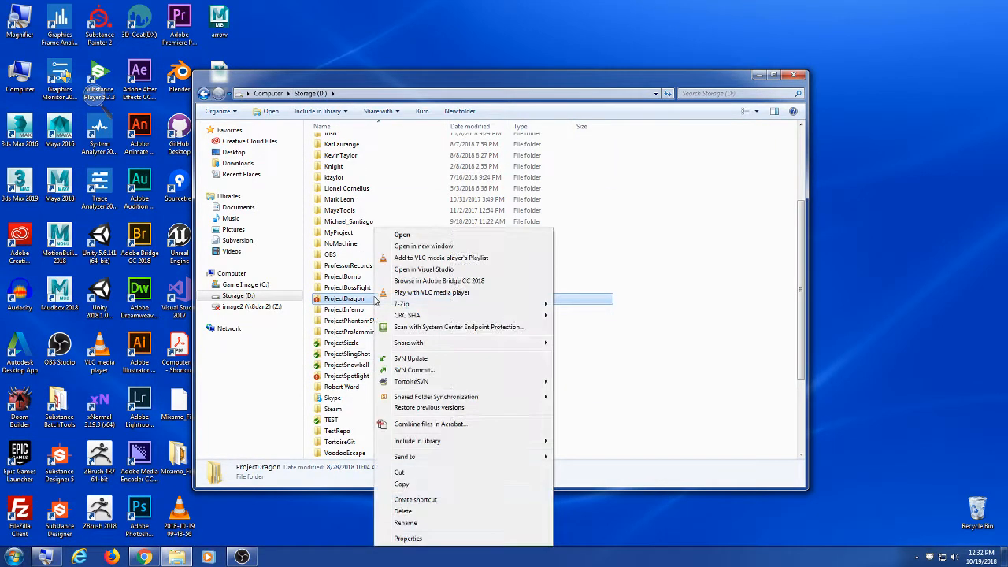
pyautogui.moveTo(470, 386)
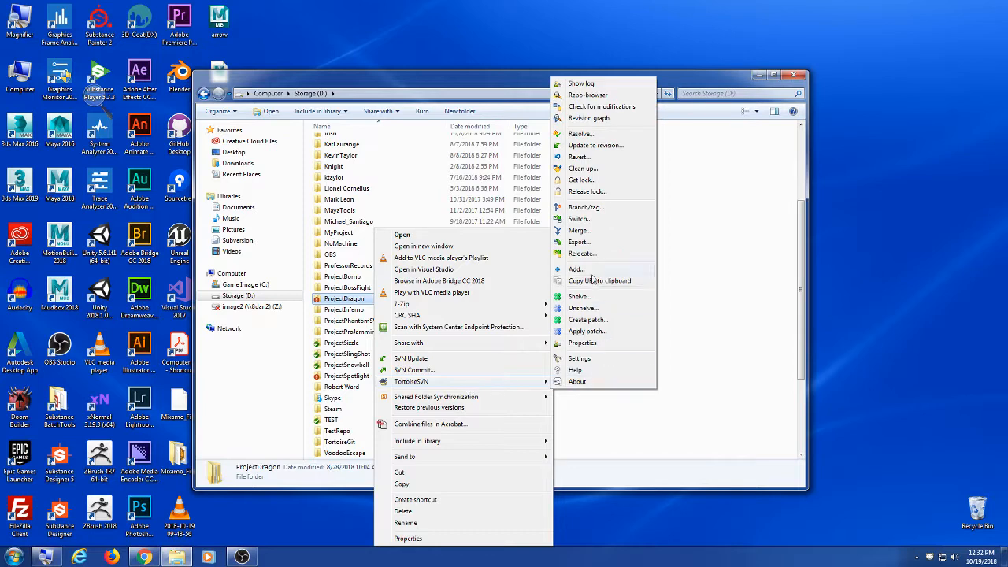
pyautogui.click(608, 156)
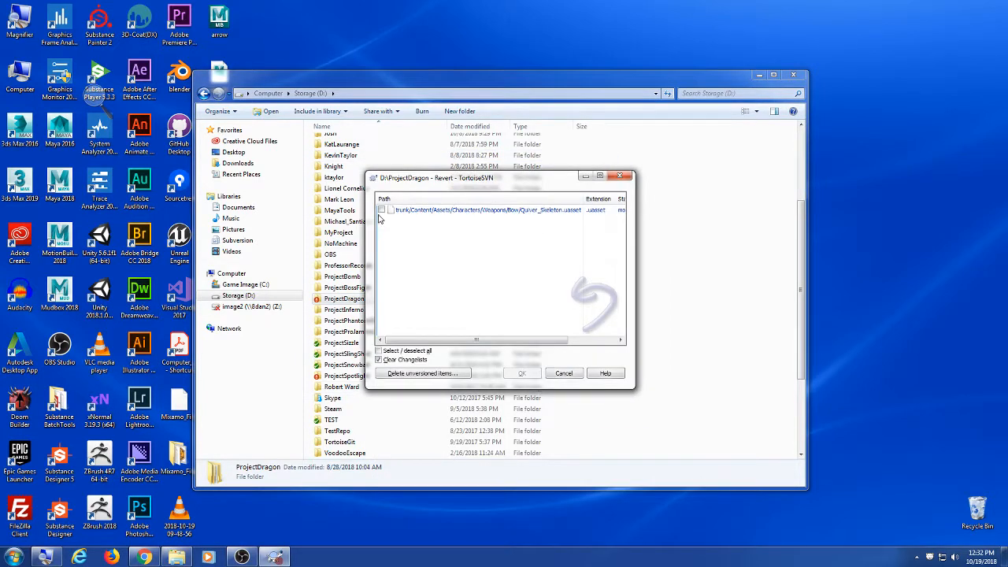
pyautogui.click(520, 374)
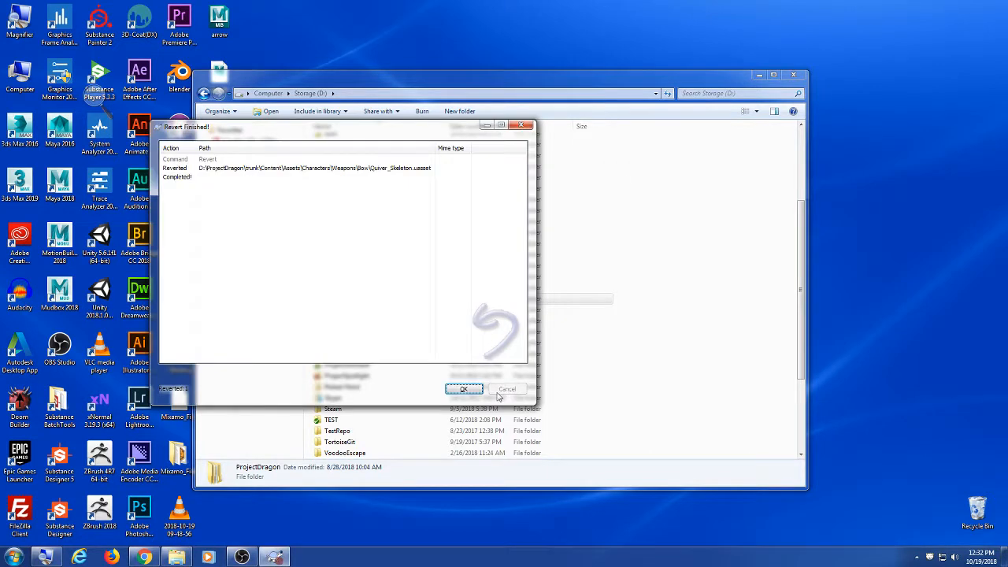
pyautogui.click(464, 388)
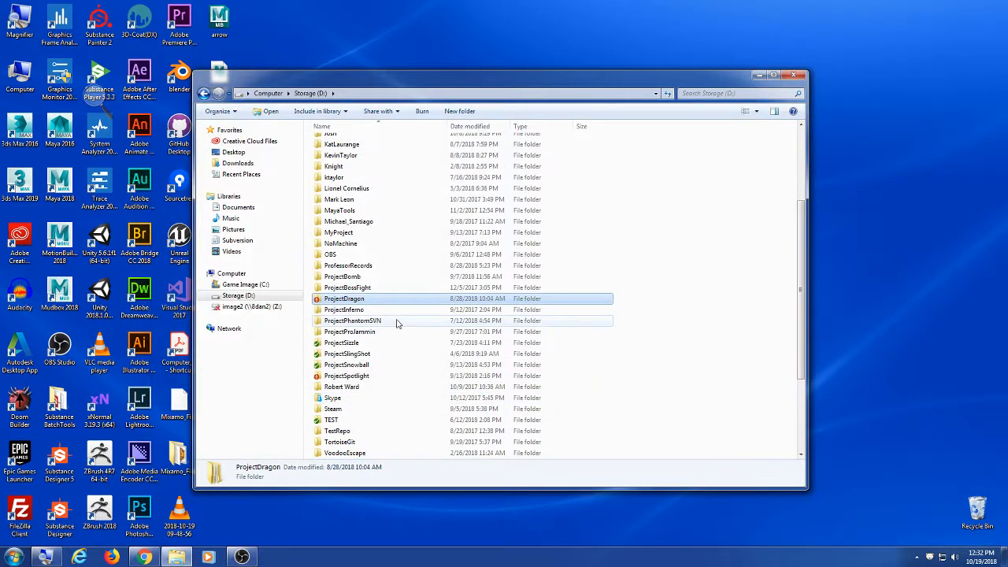
# Step: SVN-update the ProjectDragon working copy to revision 620
pyautogui.rightClick(358, 303)
pyautogui.click(411, 356)
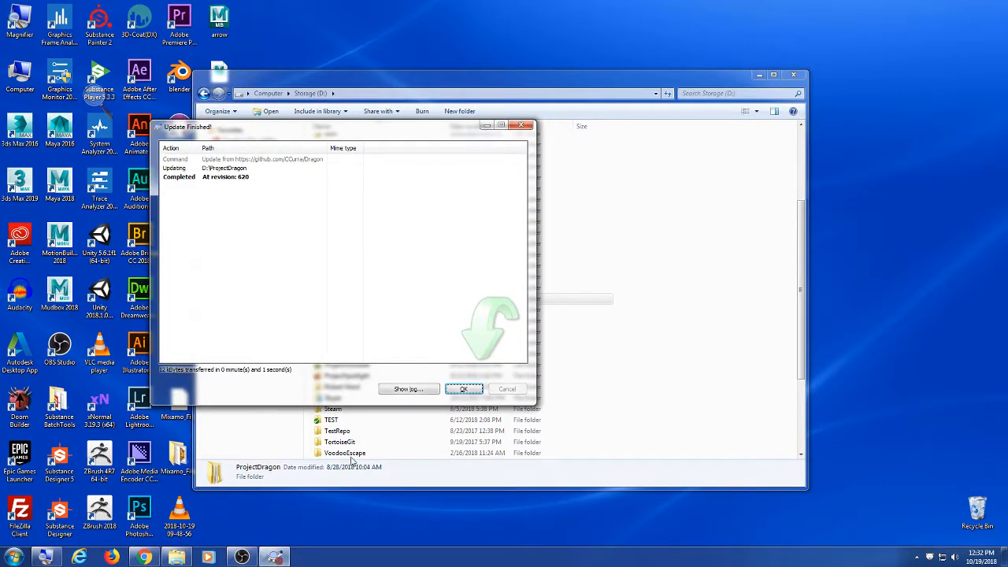
pyautogui.click(464, 389)
pyautogui.click(145, 557)
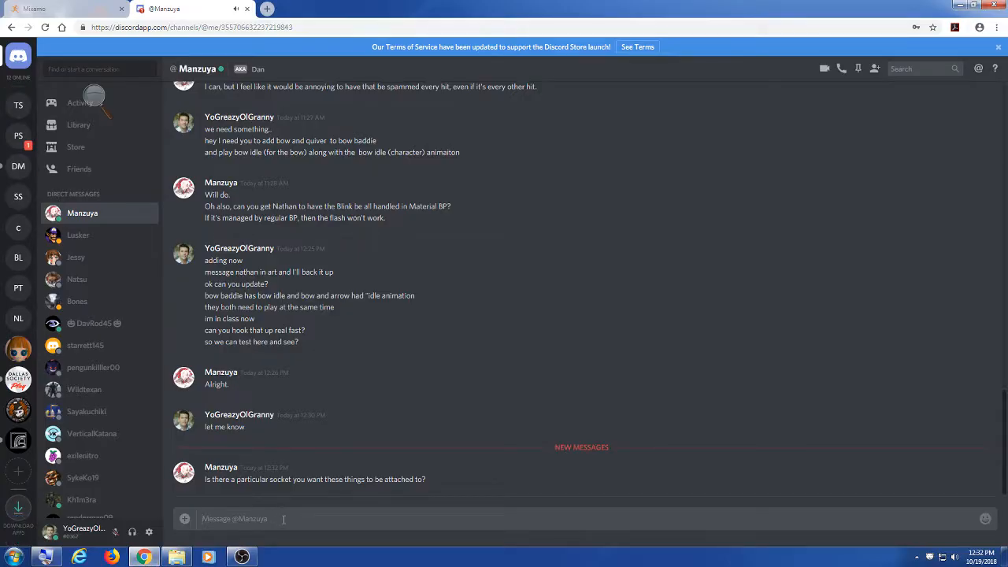
# Step: Ask 'what things?', then explain: open the character baddie, sockets there, bow to bow, quiver to quiver
pyautogui.write('what things?')
pyautogui.press('Return')
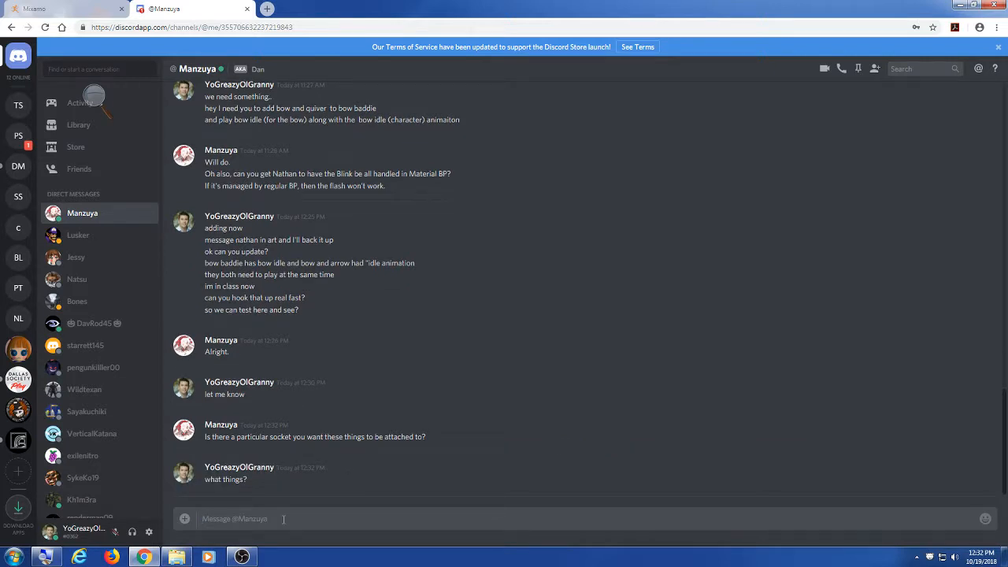
pyautogui.write('open the')
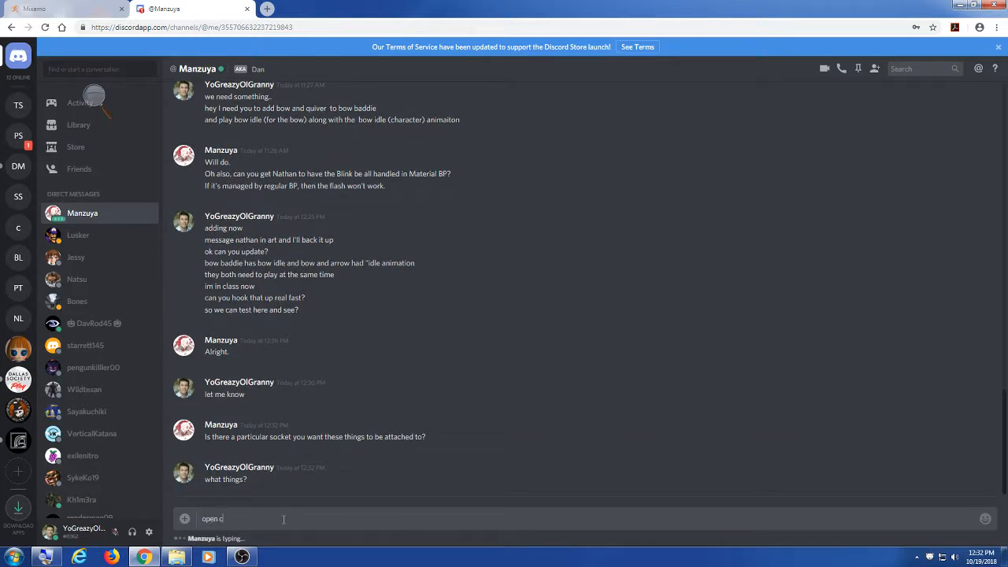
pyautogui.write(' character baddie up')
pyautogui.press('Return')
pyautogui.write('all s')
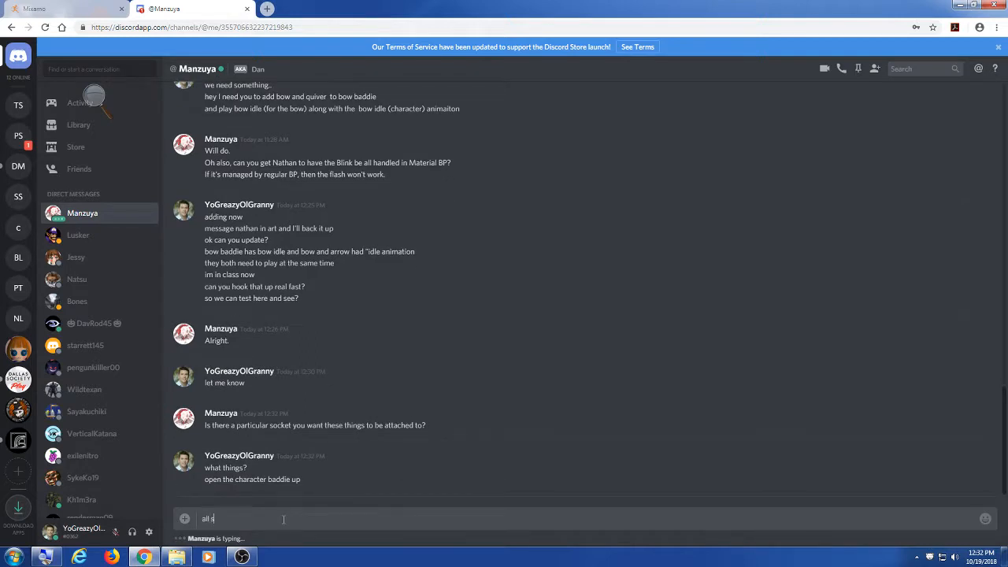
pyautogui.write('ockets are in there')
pyautogui.press('Return')
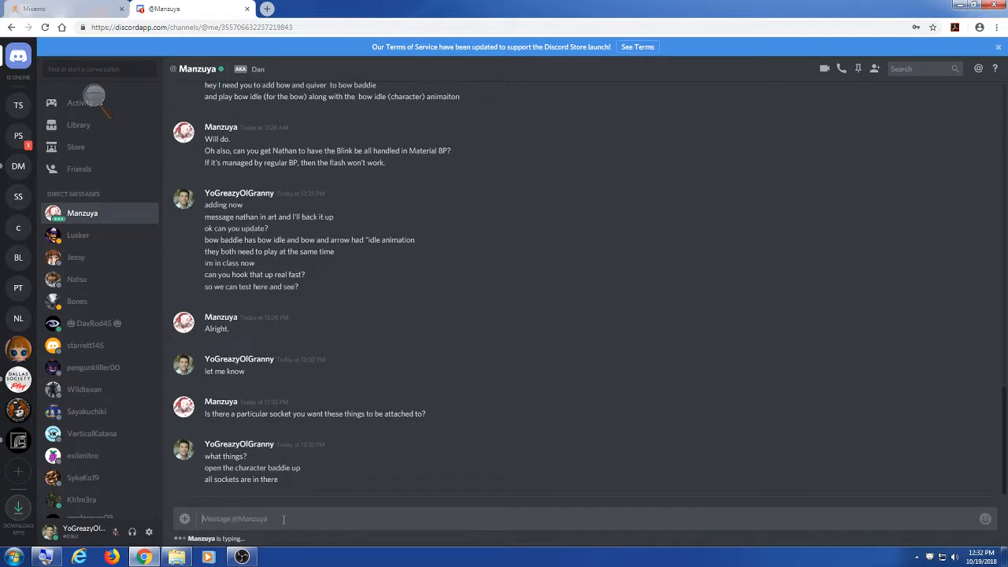
pyautogui.write('bow goes to bow')
pyautogui.press('Return')
pyautogui.write('quiver to quiver')
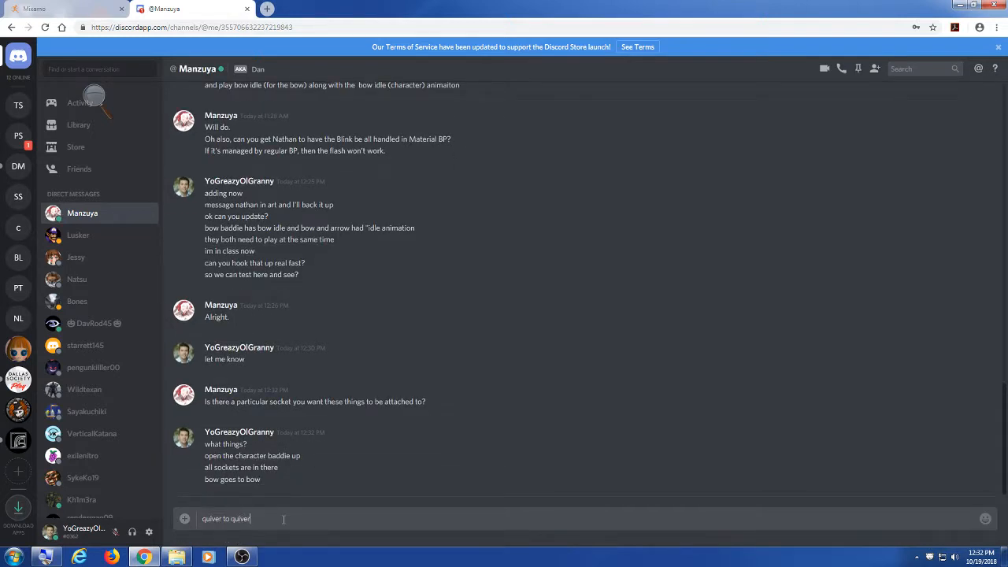
pyautogui.press('Return')
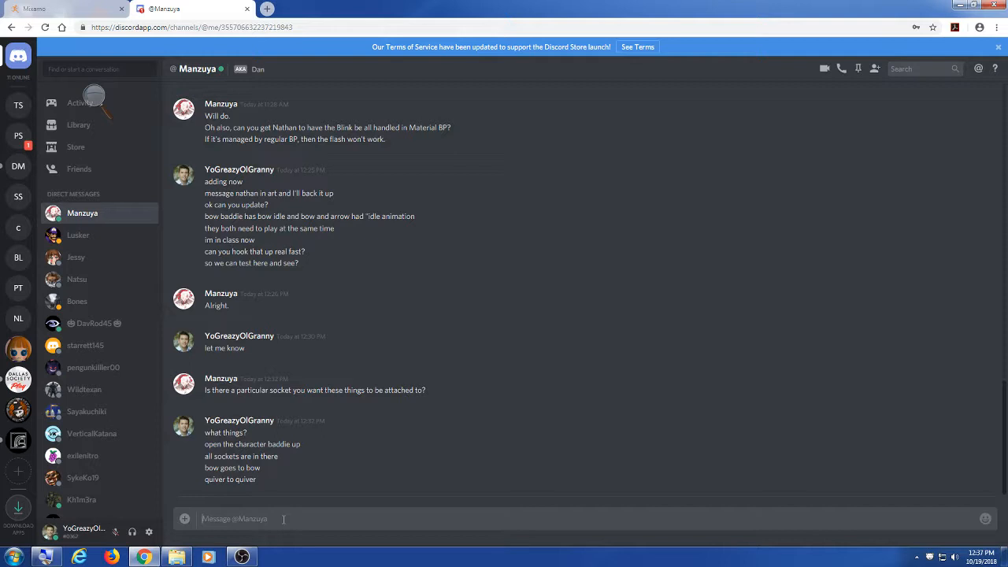
# Step: Send 'let me know' and 'we're waiting to see him idling in game with the arrow in the quiver'
pyautogui.write('let me know')
pyautogui.press('Return')
pyautogui.write('w')
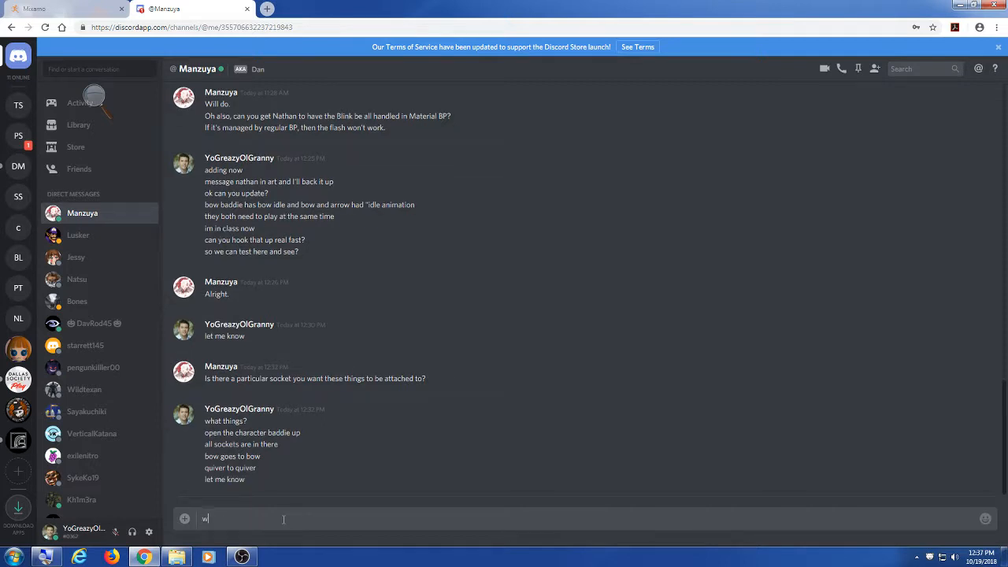
pyautogui.write("e're waiting to see him idling in game with the arrow in th")
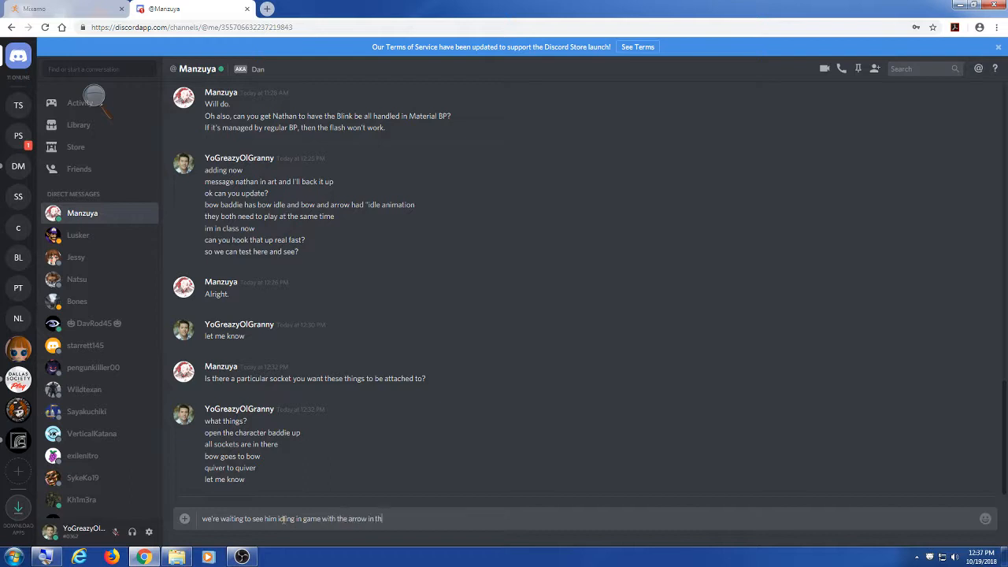
pyautogui.write('e quiver')
pyautogui.press('Return')
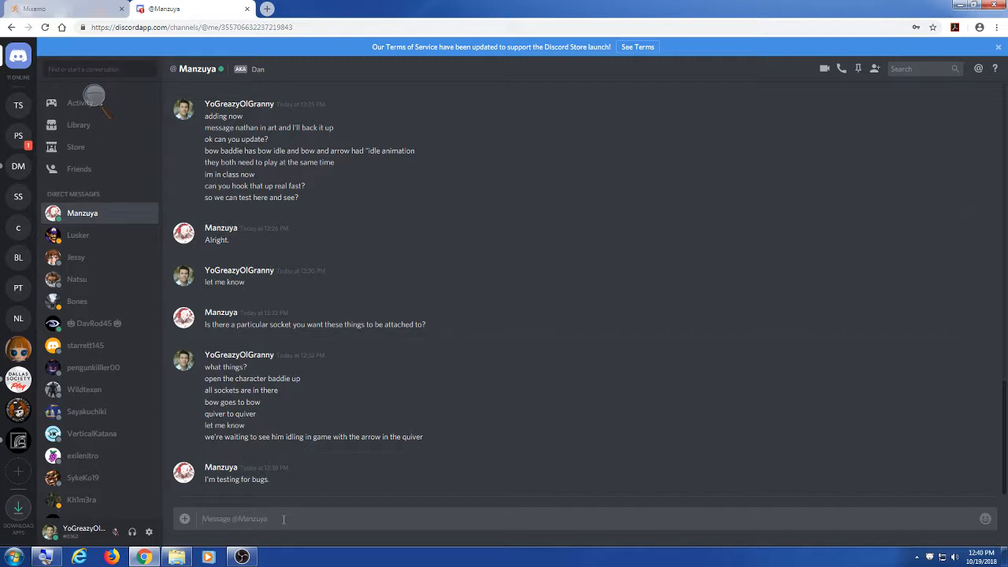
# Step: Reply 'cool', ask 'testmap1?', discard an 'updated?' draft, and send 'k'
pyautogui.write('cool')
pyautogui.press('Return')
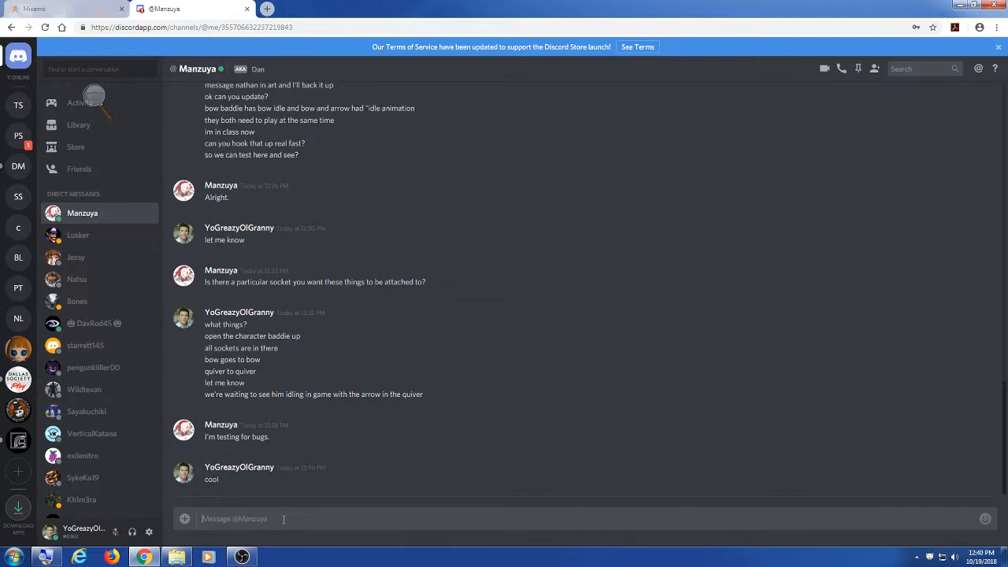
pyautogui.write('testmap1?')
pyautogui.press('Return')
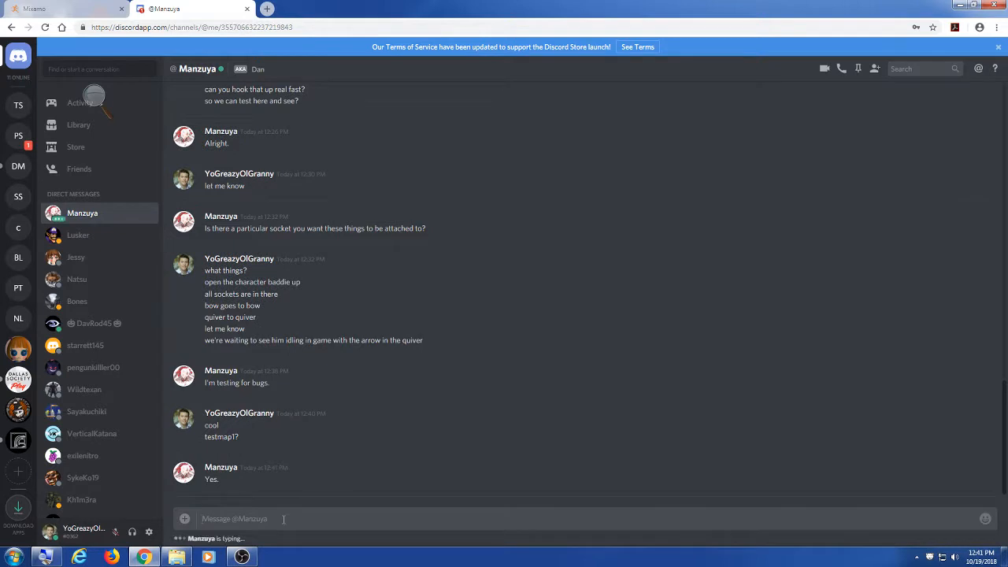
pyautogui.write('updated?')
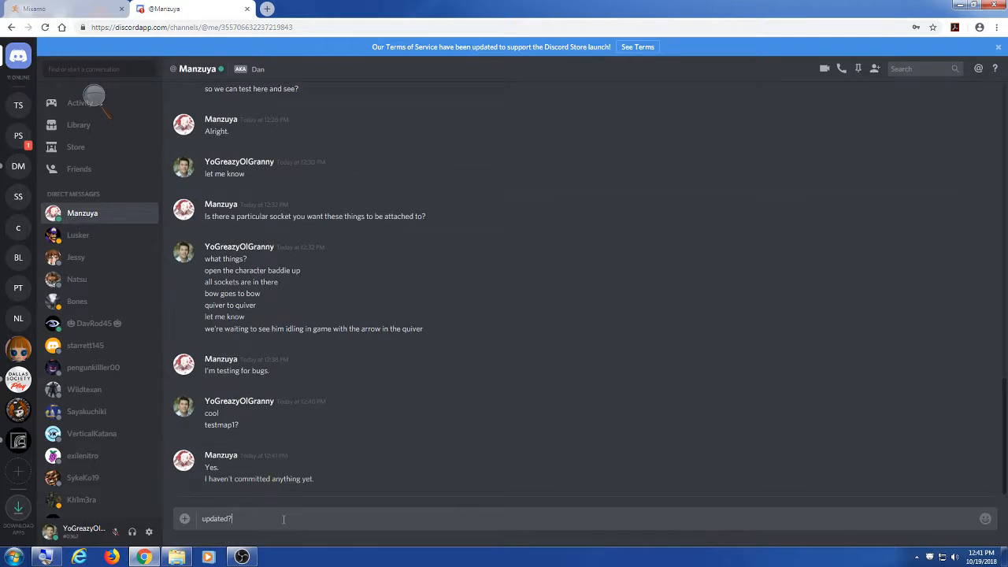
pyautogui.hotkey('ctrl', 'a')
pyautogui.press('BackSpace')
pyautogui.write('k')
pyautogui.press('Return')
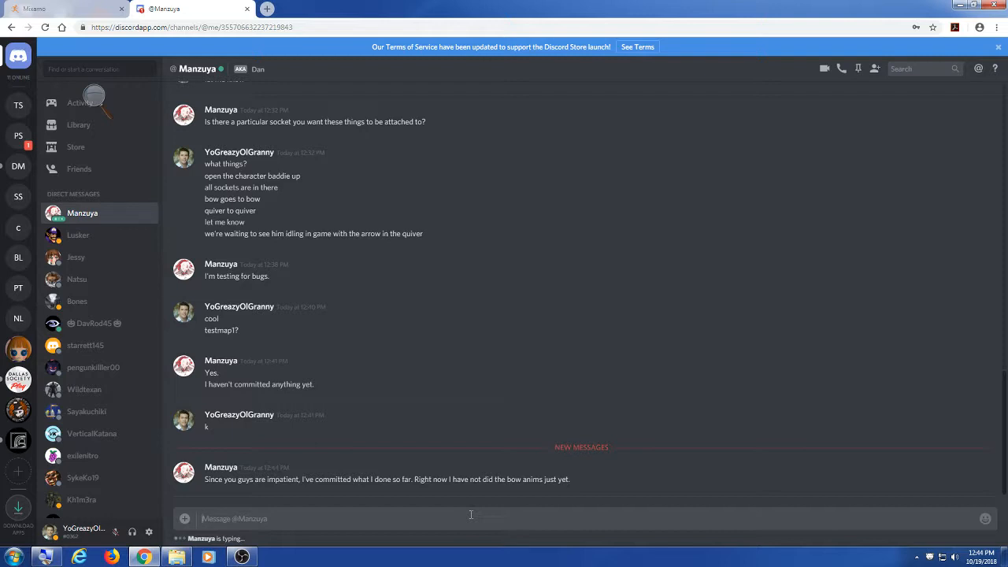
# Step: Send 'bow needs to play too.' followed by a ':0' reaction
pyautogui.write('bow needs to play too..')
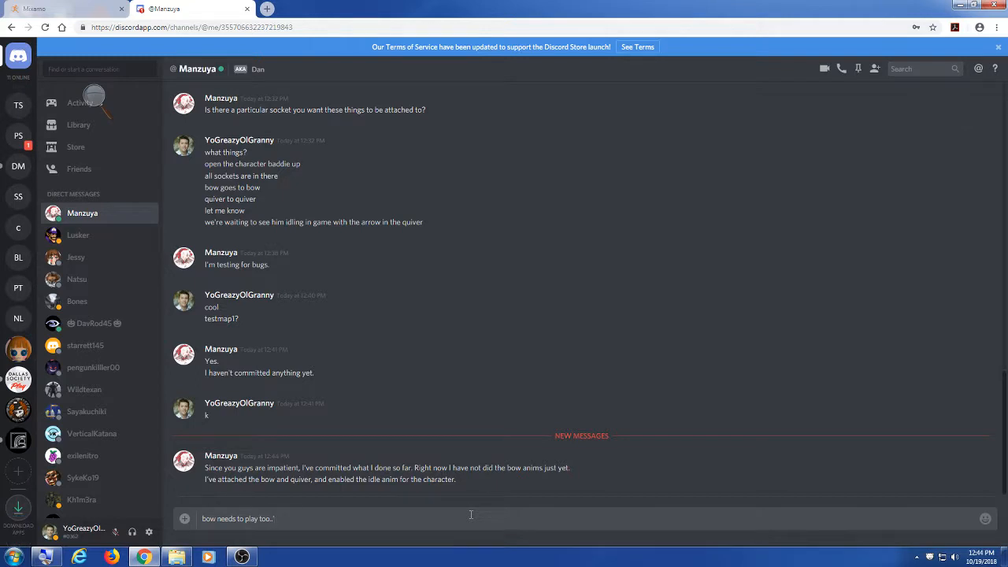
pyautogui.press('Return')
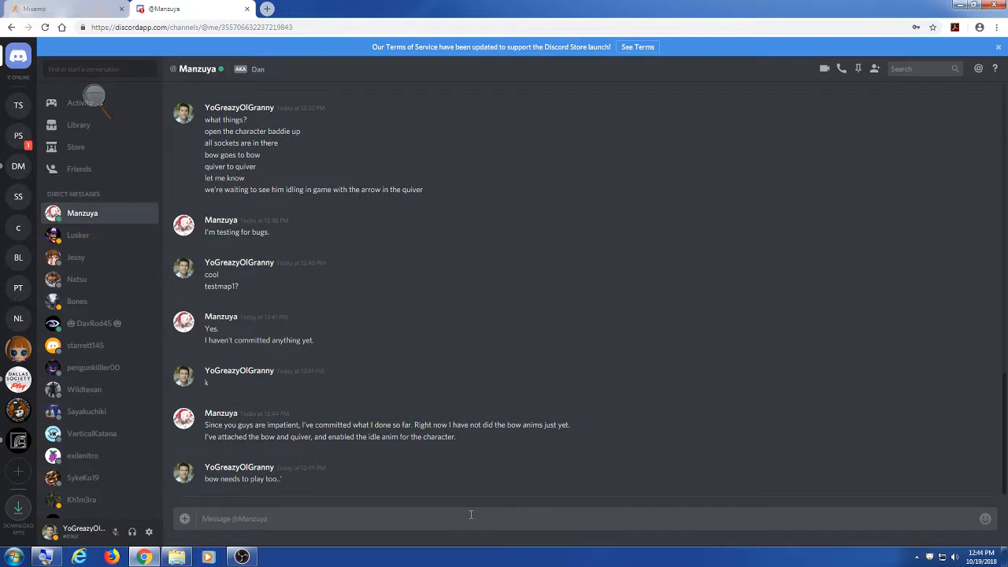
pyautogui.write(':0')
pyautogui.press('Return')
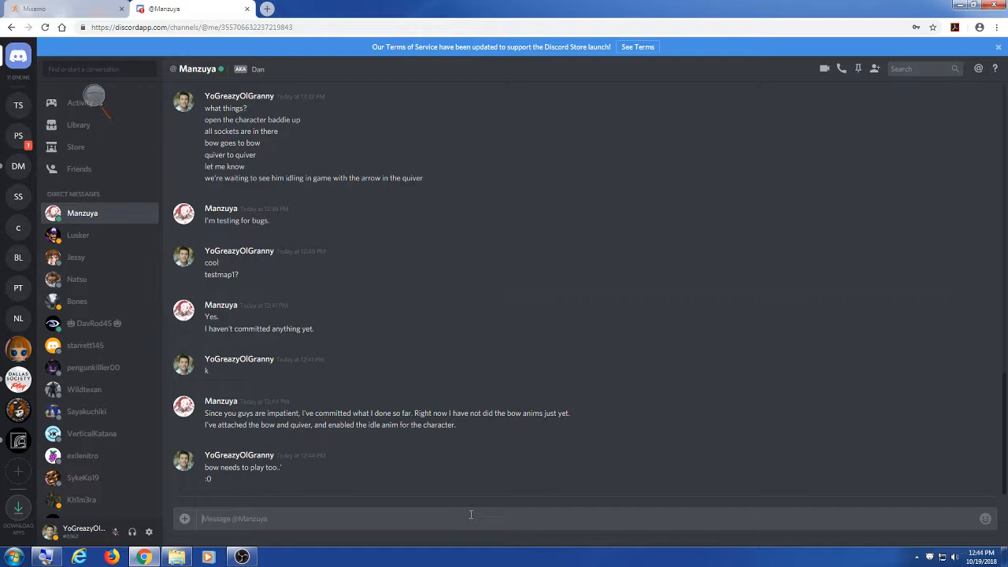
# Step: Update ProjectDragon to SVN revision 621 and open its trunk folder
pyautogui.click(958, 5)
pyautogui.moveTo(504, 76); pyautogui.dragTo(579, 40)
pyautogui.rightClick(424, 265)
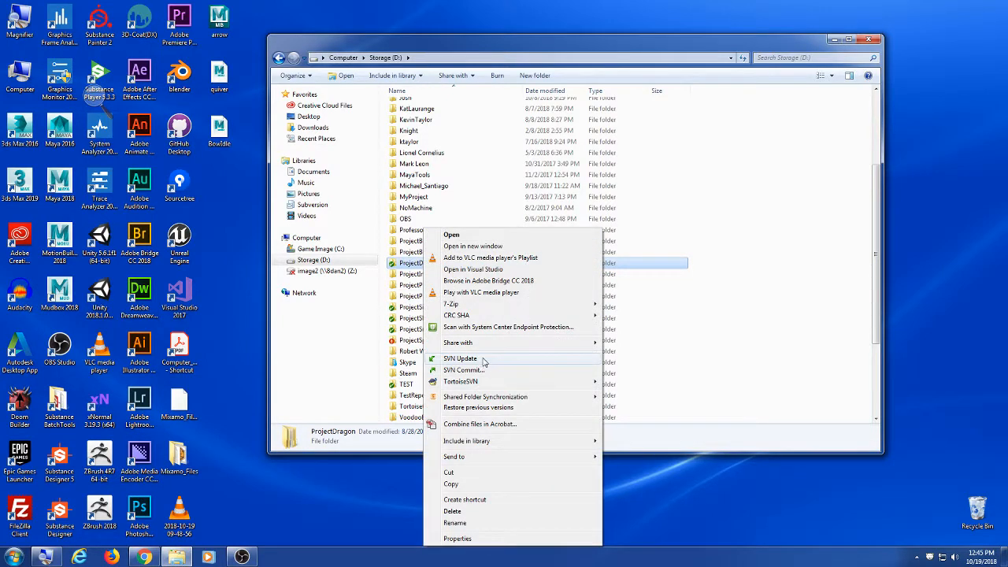
pyautogui.click(480, 356)
pyautogui.moveTo(380, 131); pyautogui.dragTo(504, 203)
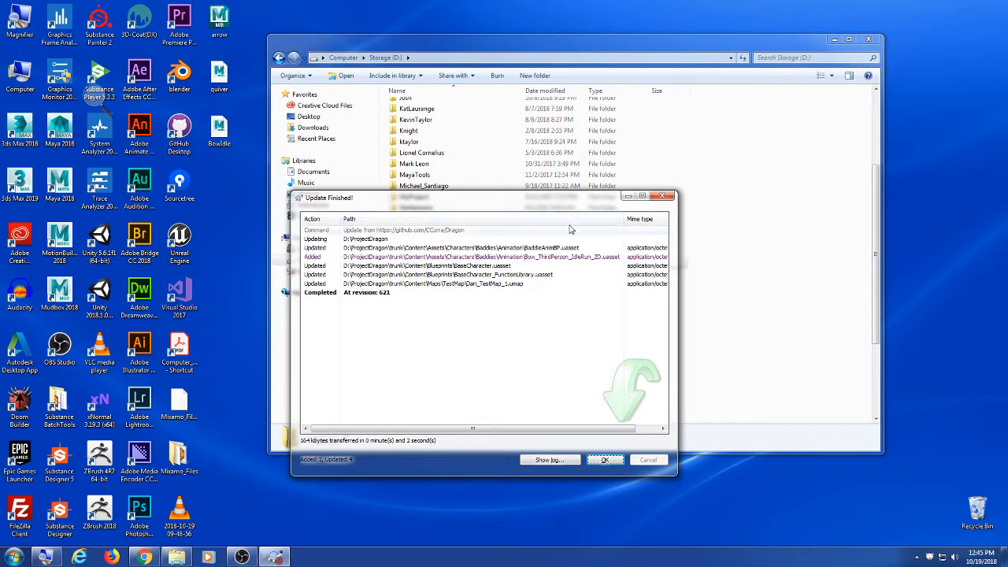
pyautogui.click(609, 455)
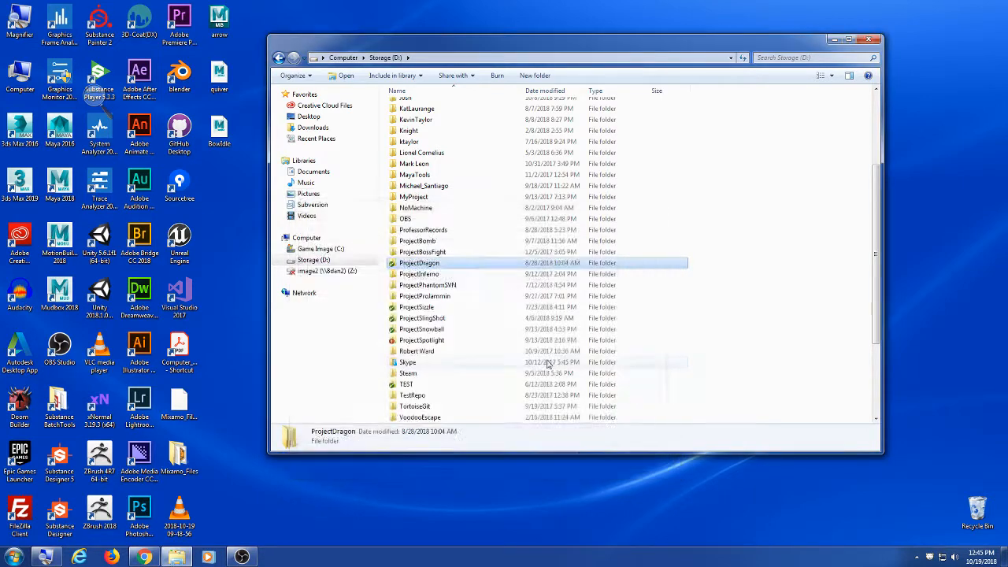
pyautogui.doubleClick(453, 265)
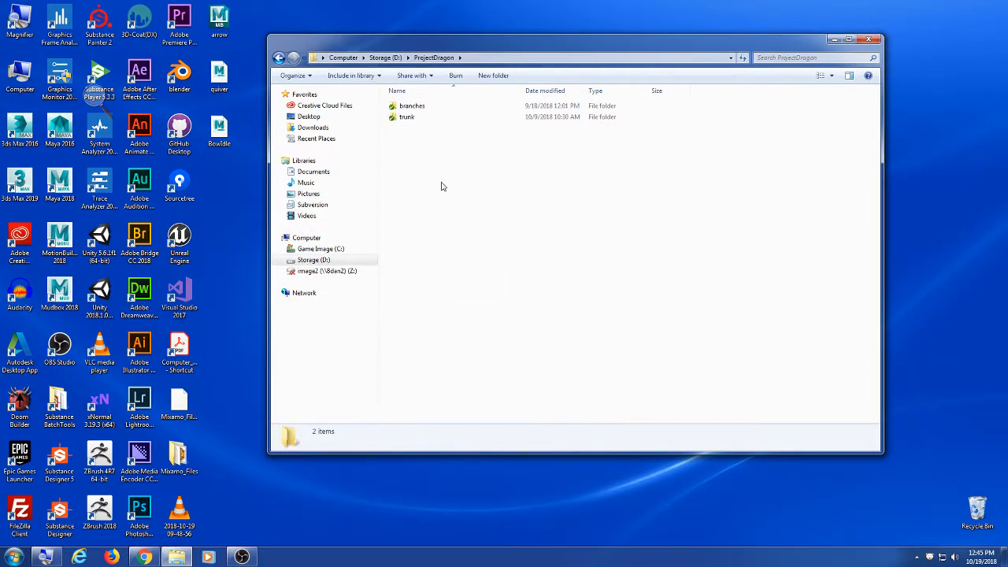
pyautogui.doubleClick(420, 120)
# Step: Launch Dragon_Master.uproject and load Dan_TestMap_1 from Maps > TestMap
pyautogui.doubleClick(421, 161)
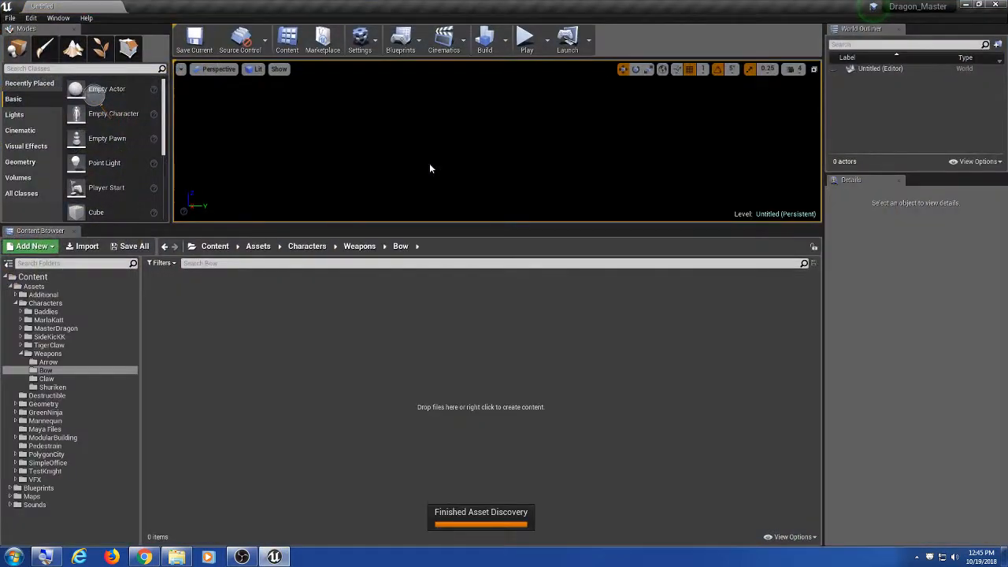
pyautogui.doubleClick(31, 496)
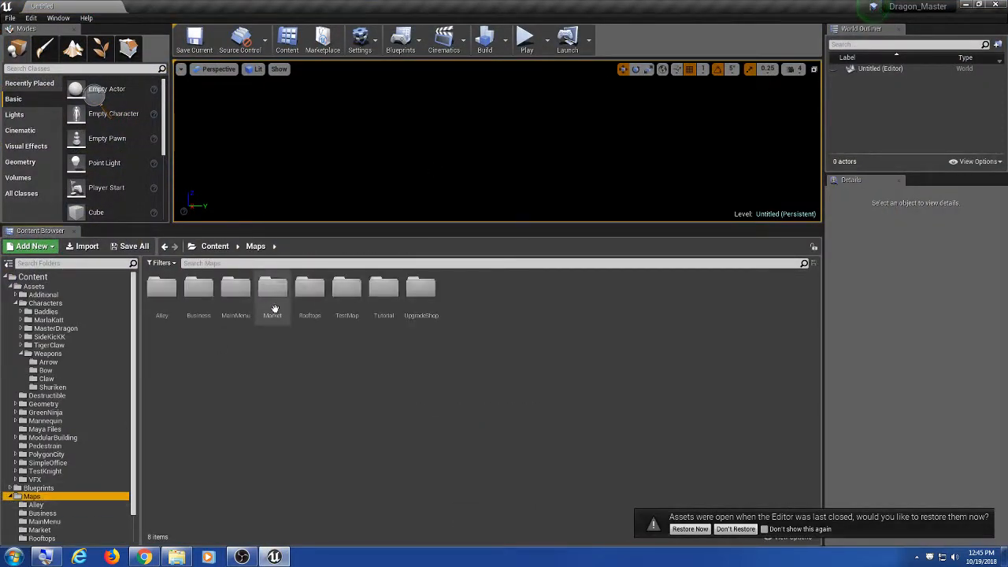
pyautogui.doubleClick(346, 289)
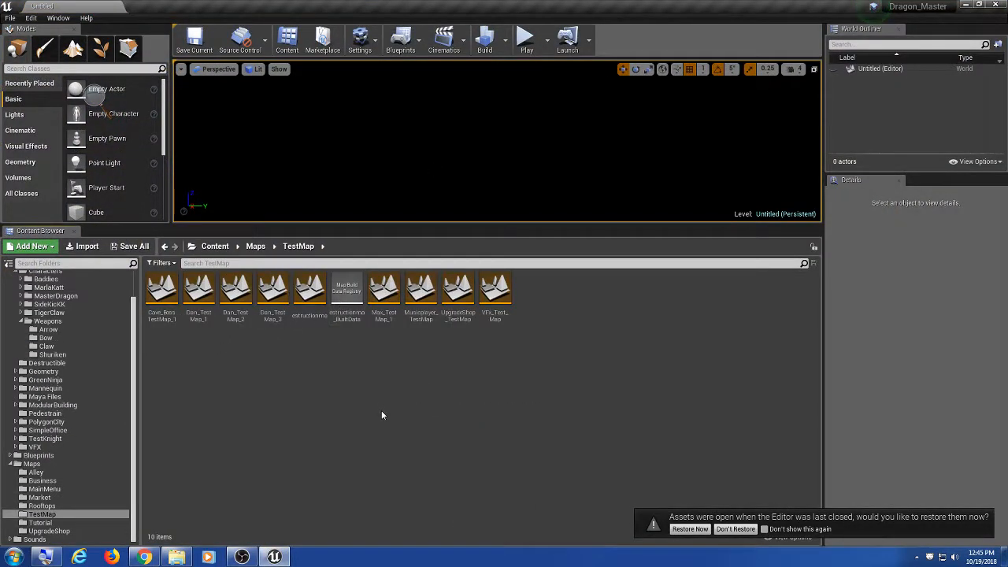
pyautogui.doubleClick(203, 311)
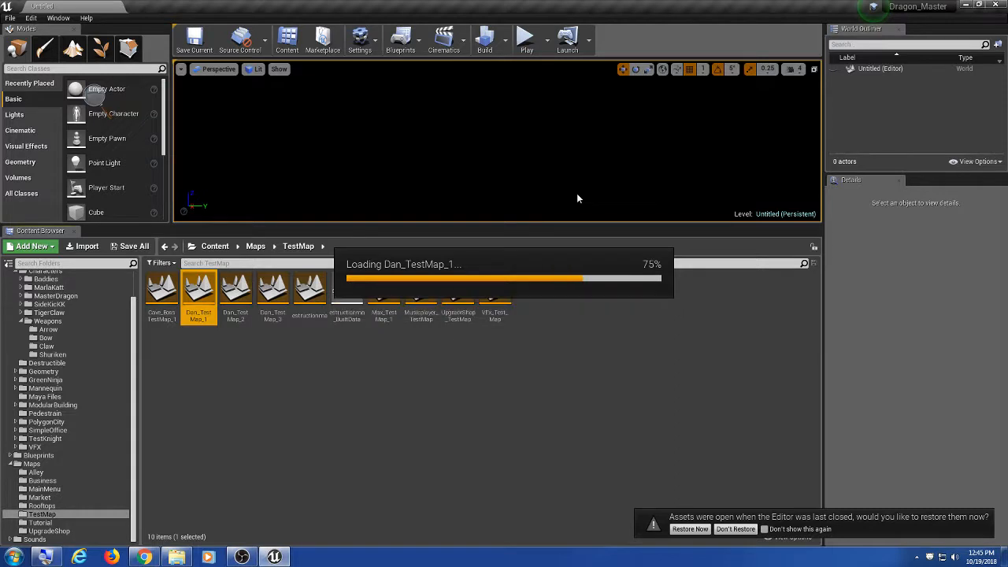
# Step: Start Play In Editor and run the bowman left and right, jumping, to check bow and quiver
pyautogui.click(526, 39)
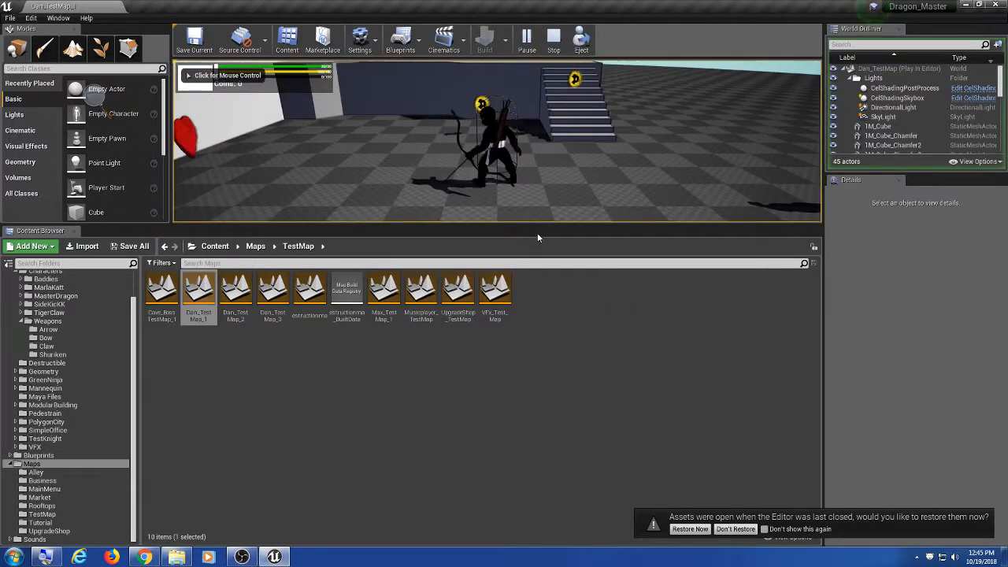
pyautogui.moveTo(532, 228); pyautogui.dragTo(532, 378)
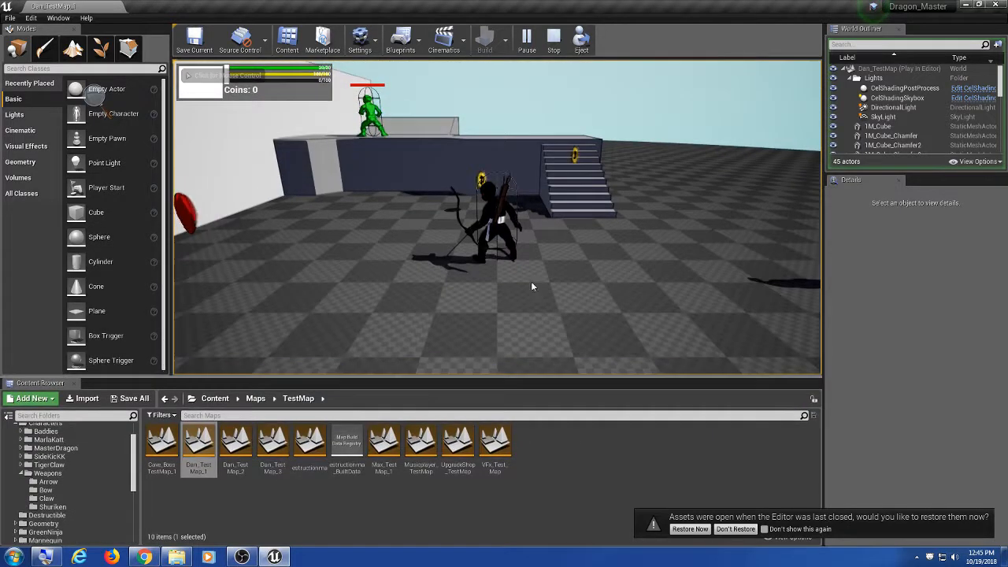
pyautogui.click(531, 281)
pyautogui.press('a')
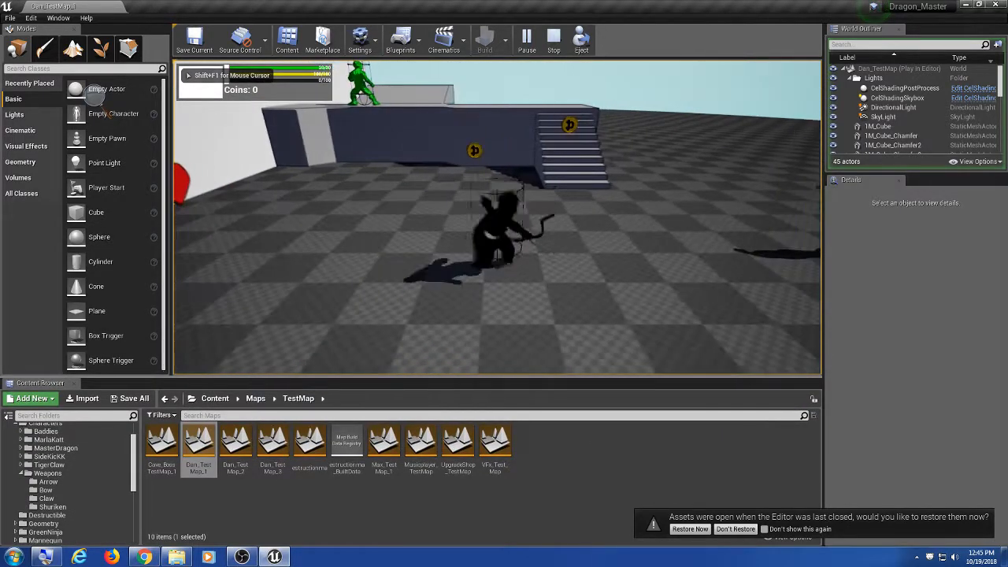
pyautogui.press('a')
pyautogui.press('space')
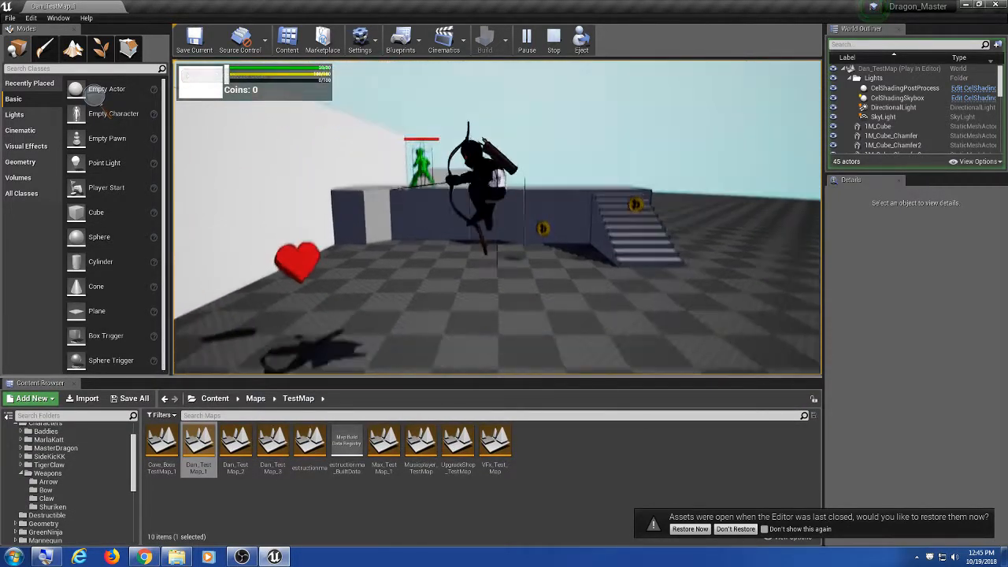
pyautogui.press('d')
pyautogui.press('a')
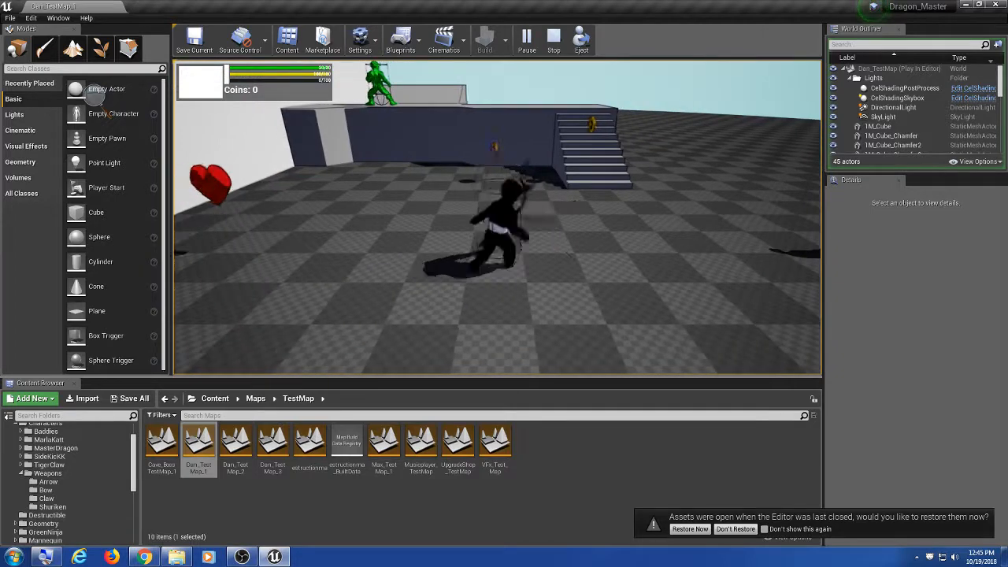
pyautogui.press('a')
pyautogui.press('d')
pyautogui.press('a')
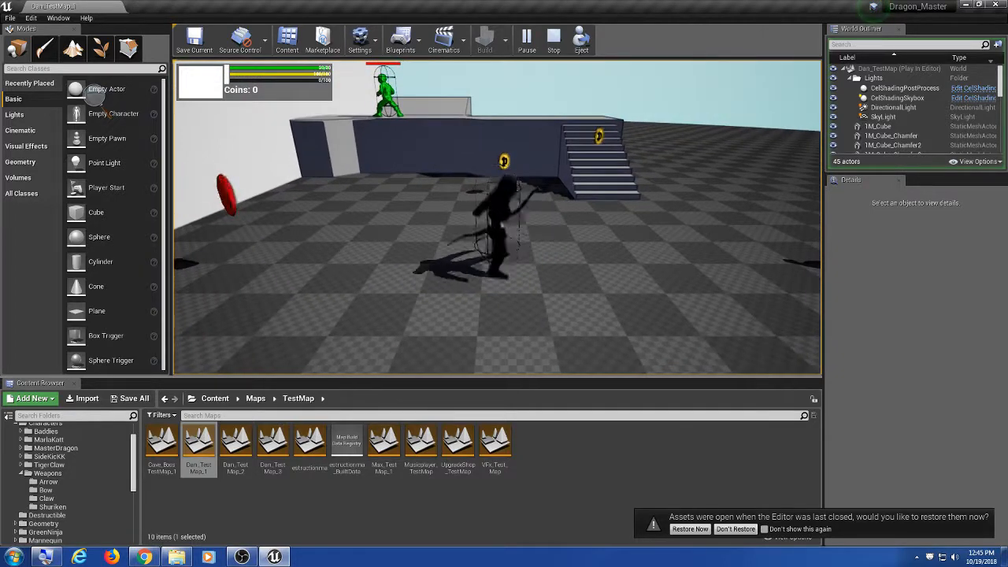
pyautogui.press('a')
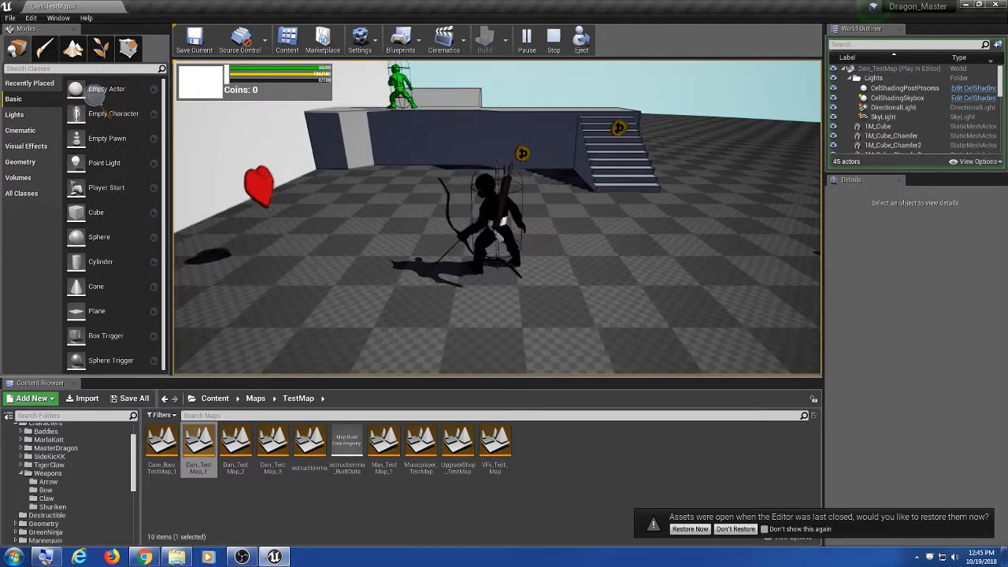
pyautogui.press('d')
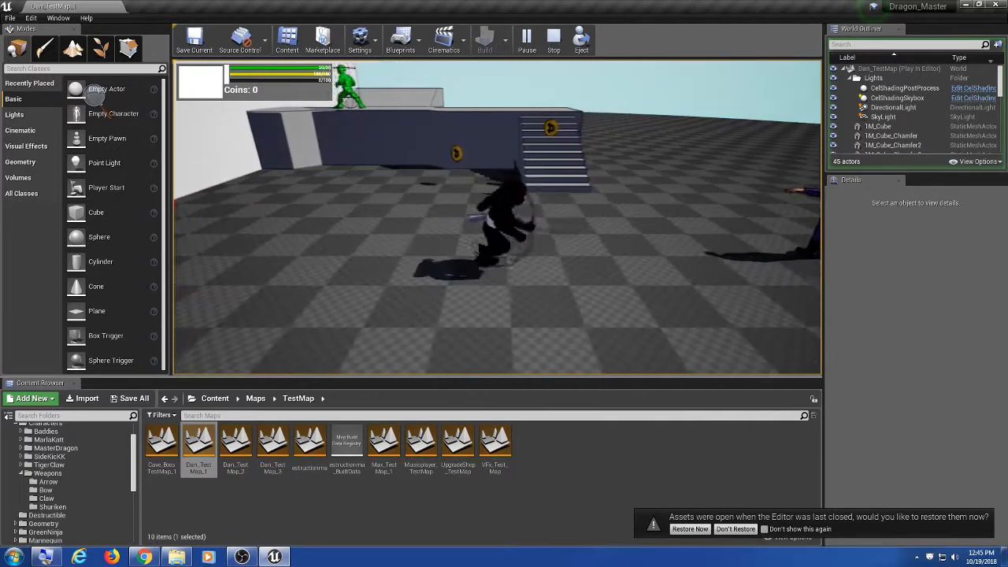
pyautogui.press('a')
pyautogui.press('a')
pyautogui.press('d')
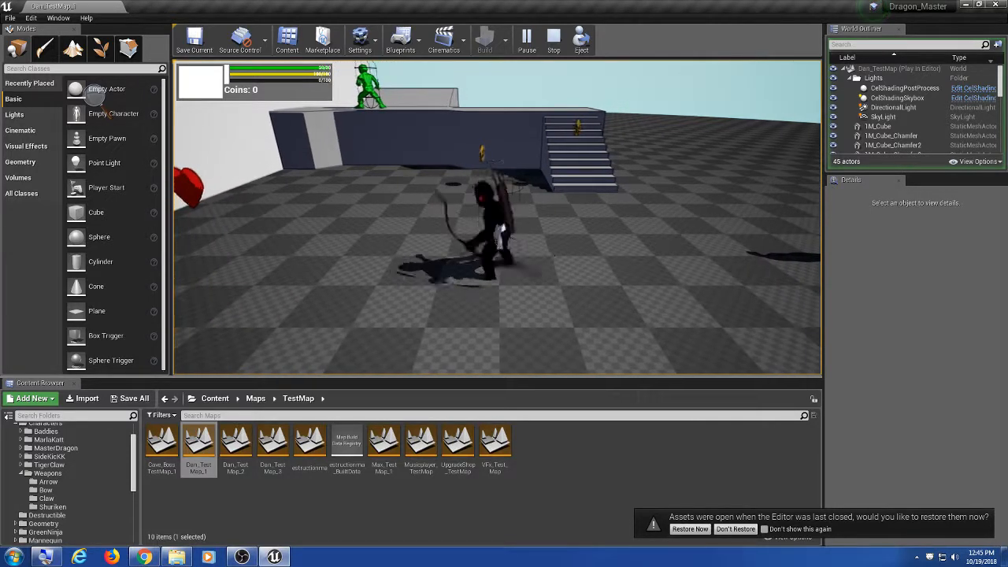
pyautogui.press('a')
pyautogui.press('d')
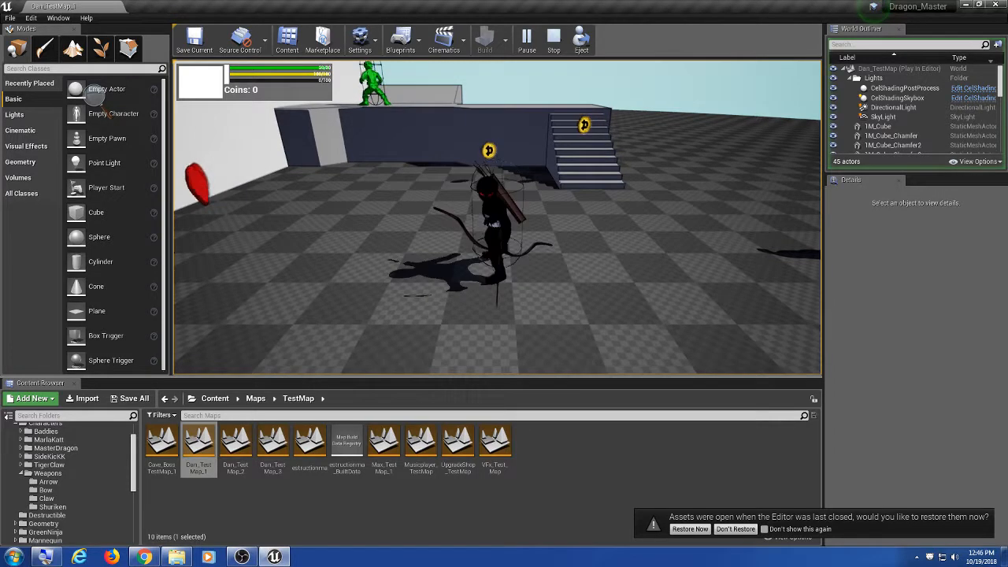
pyautogui.press('a')
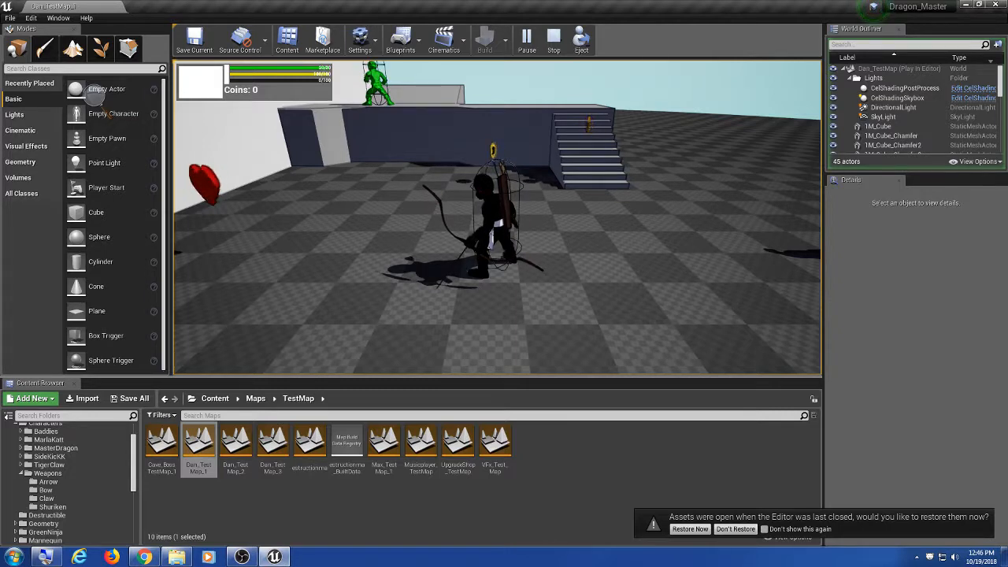
pyautogui.press('a')
pyautogui.press('a')
pyautogui.press('a')
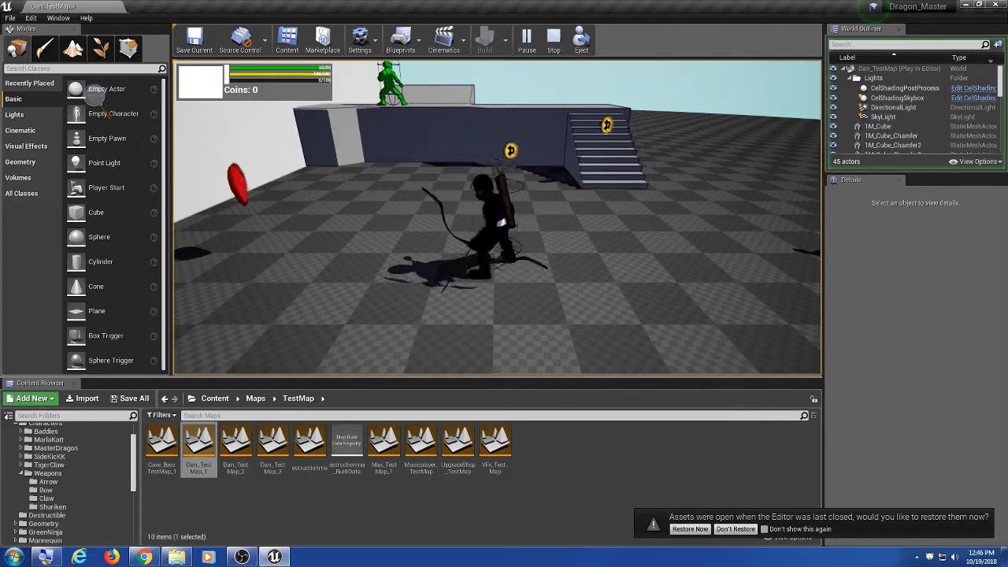
pyautogui.press('a')
pyautogui.press('a')
pyautogui.press('a')
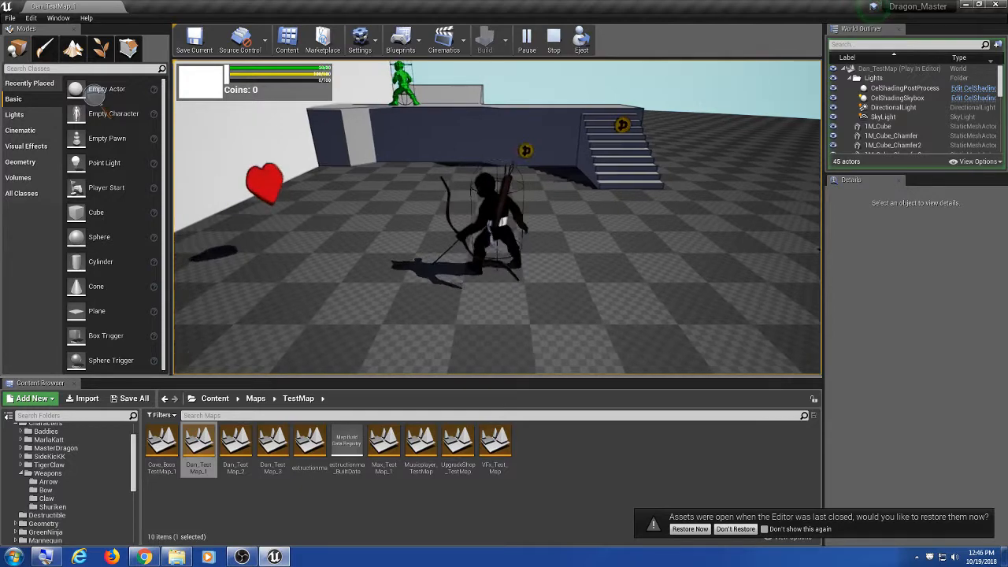
# Step: Play full screen, running and jumping the bowman near the purple character, then stop play
pyautogui.press('F11')
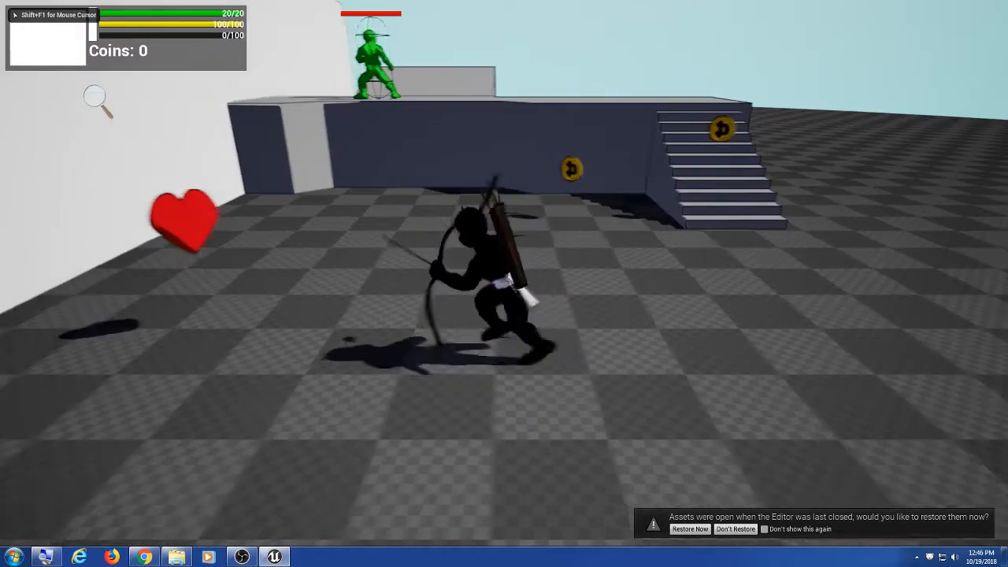
pyautogui.press('d')
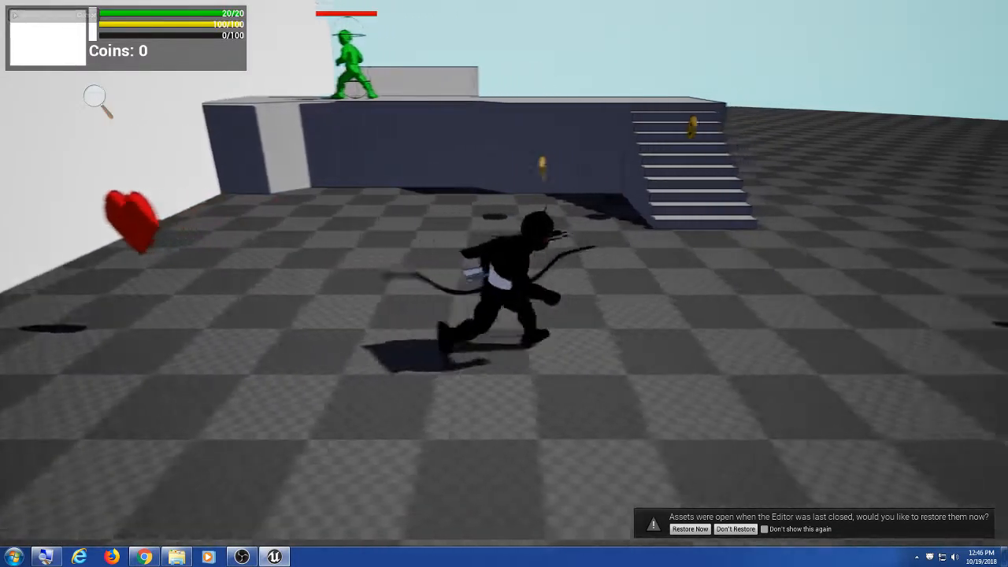
pyautogui.press('a')
pyautogui.press('a')
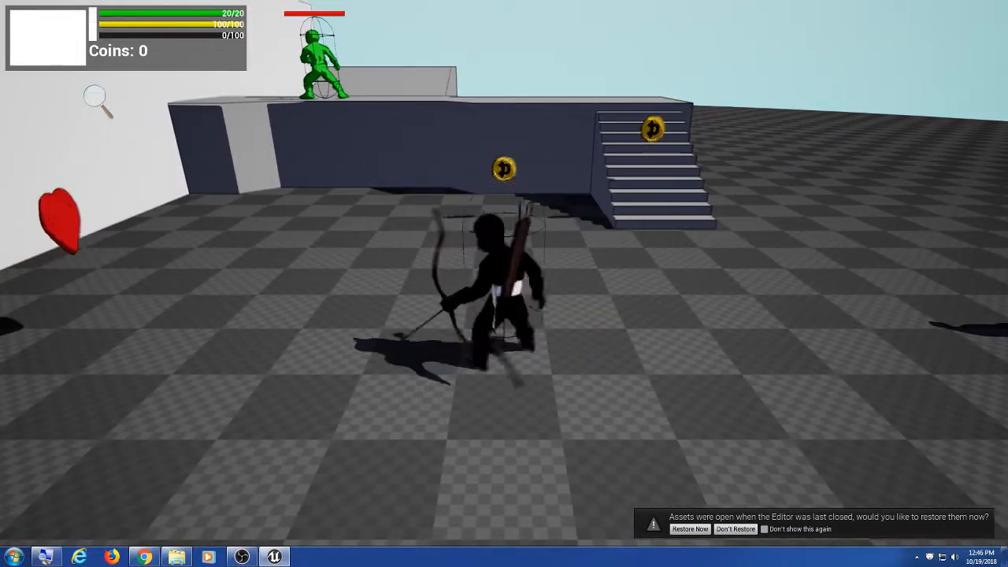
pyautogui.press('a')
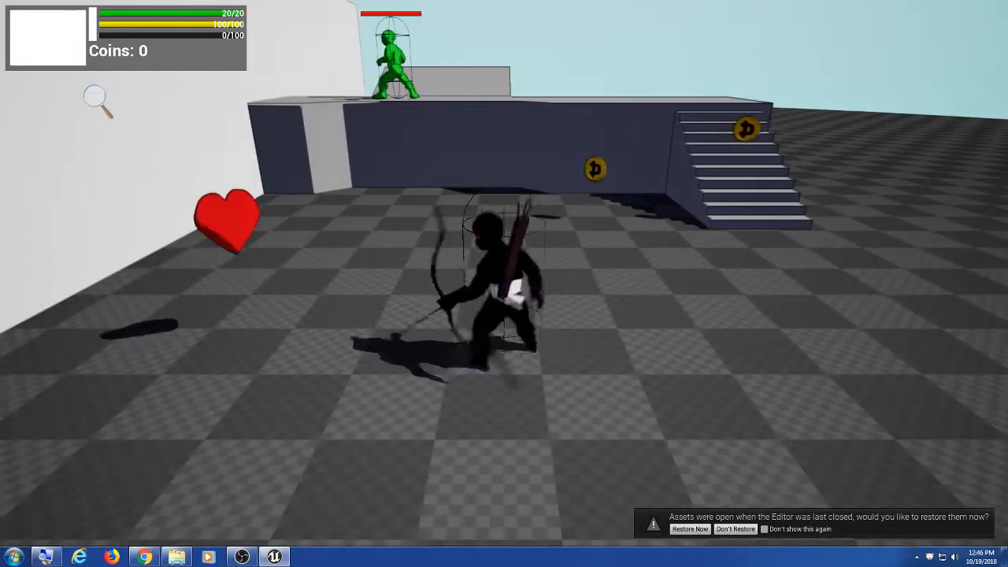
pyautogui.press('d')
pyautogui.press('a')
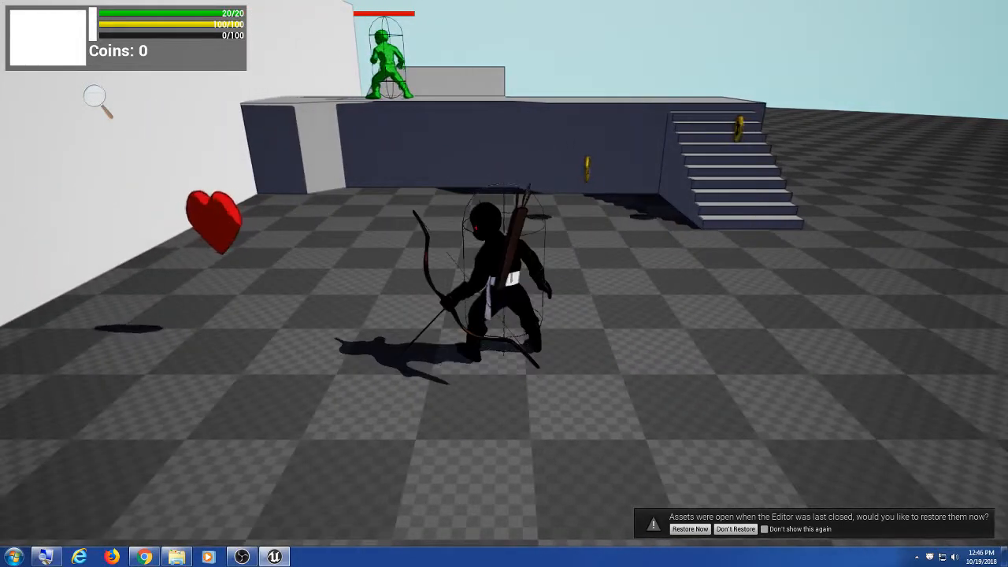
pyautogui.press('d')
pyautogui.press('a')
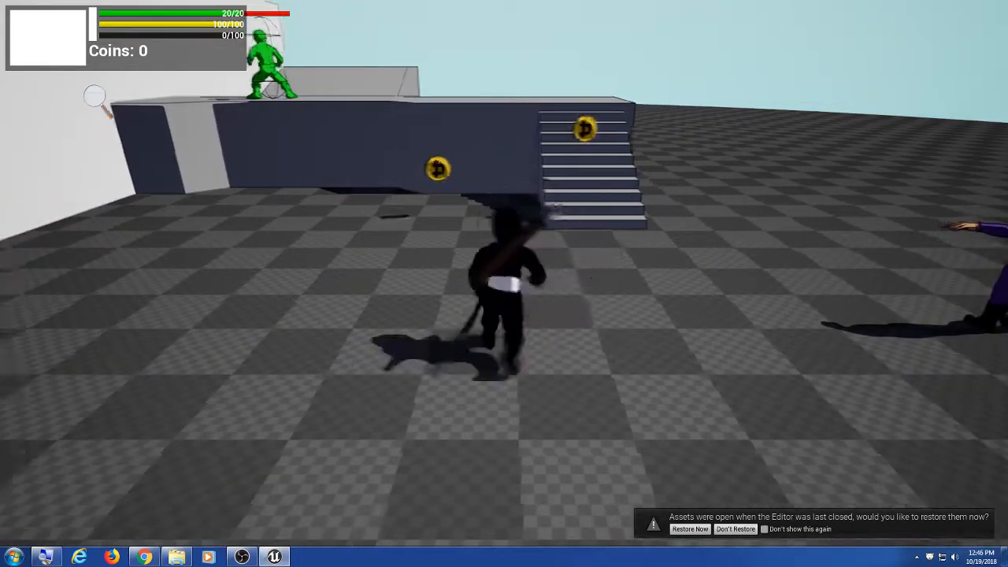
pyautogui.press('a')
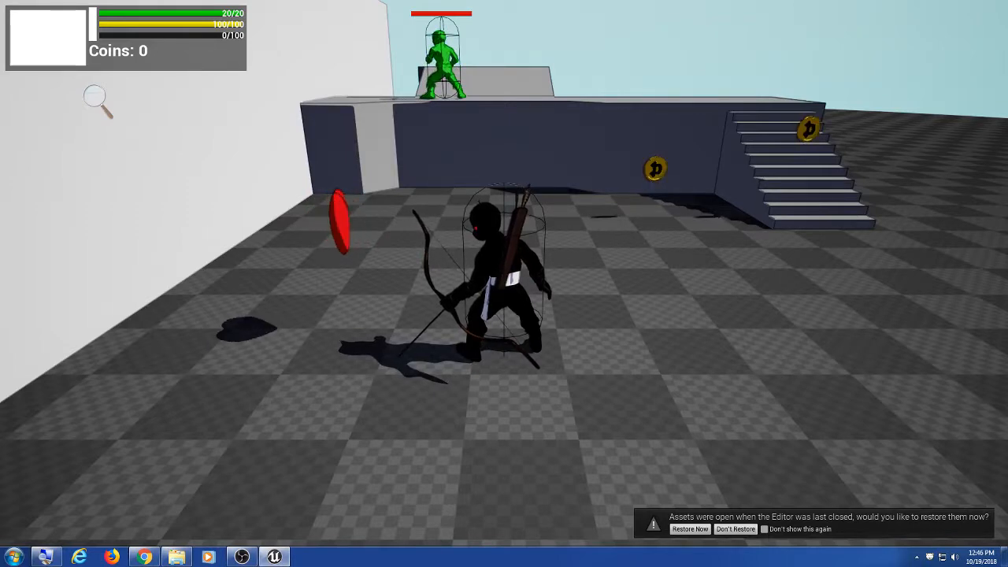
pyautogui.press('a')
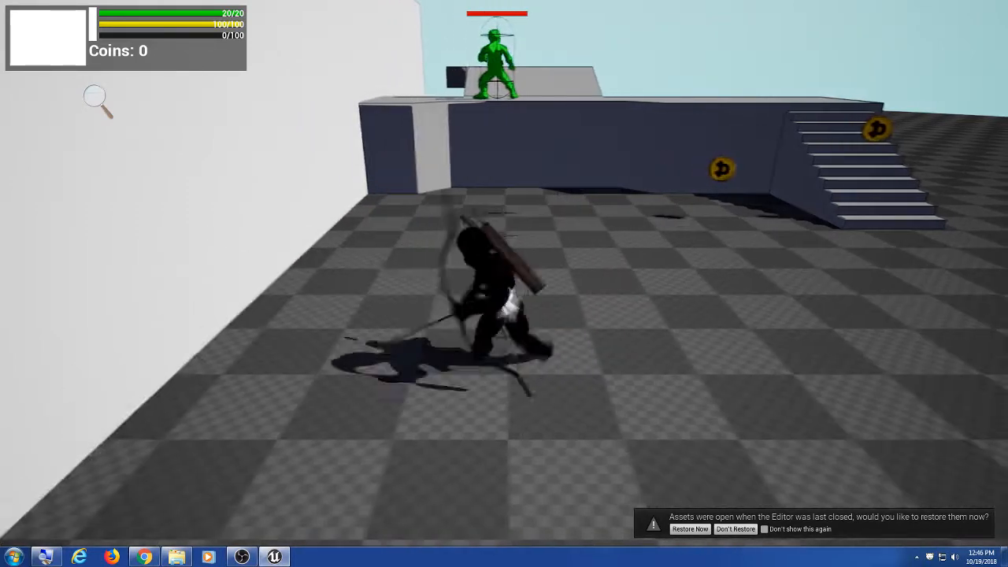
pyautogui.press('d')
pyautogui.press('space')
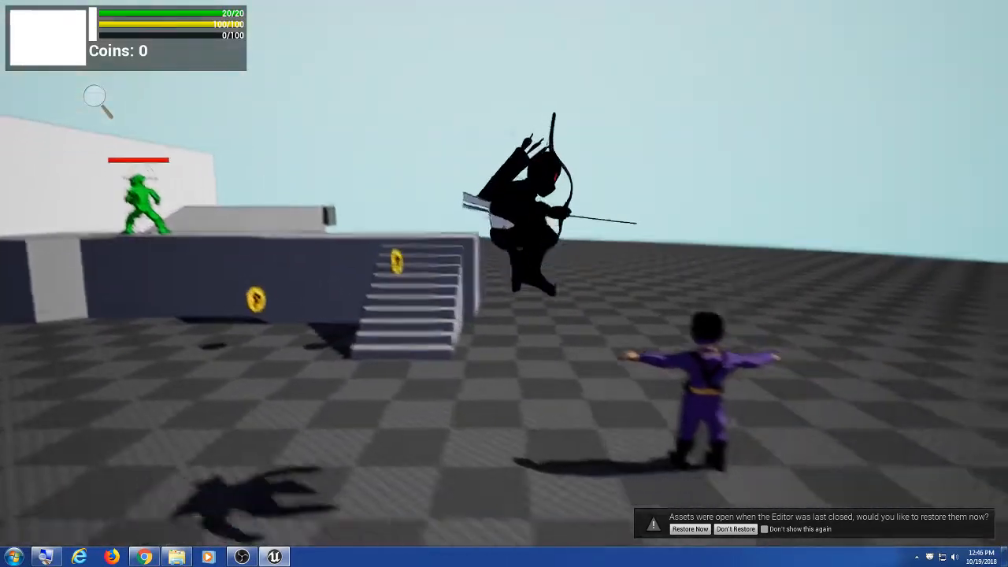
pyautogui.press('w')
pyautogui.press('a')
pyautogui.press('space')
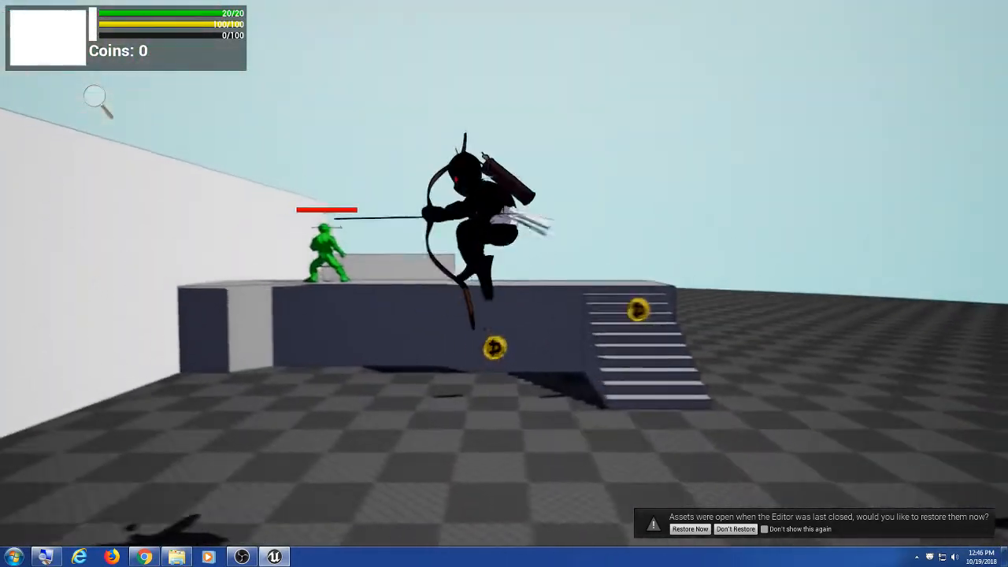
pyautogui.press('d')
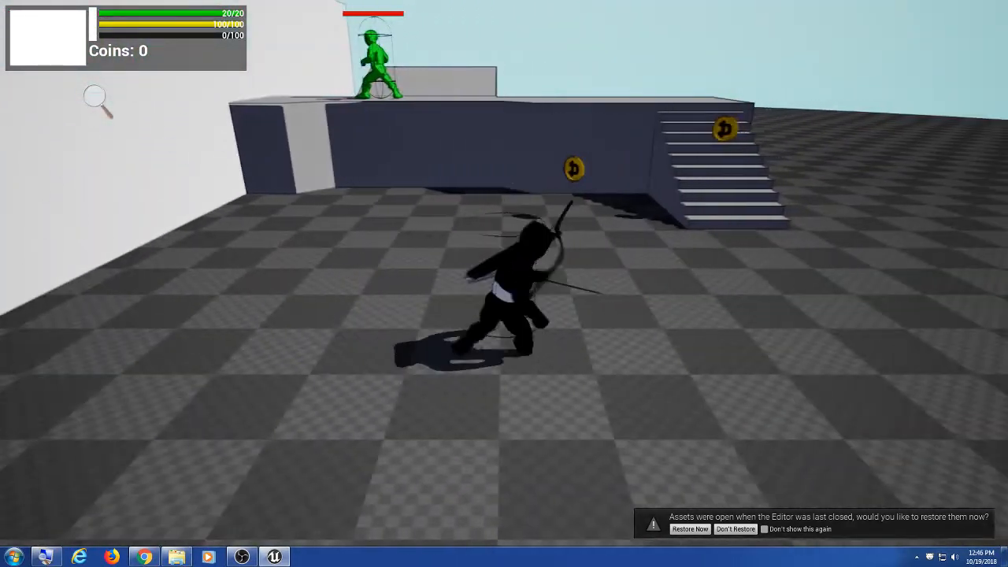
pyautogui.press('a')
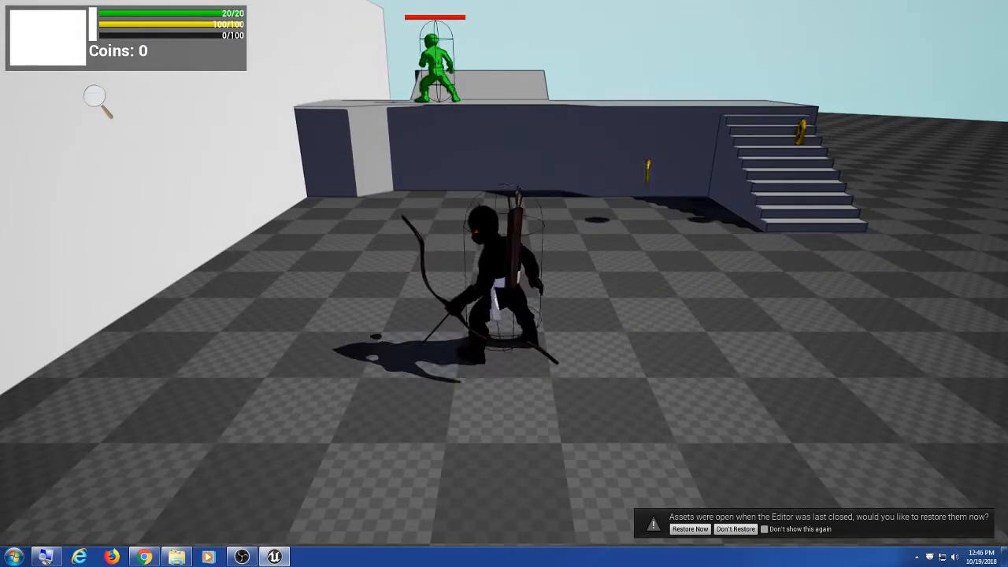
pyautogui.press('s')
pyautogui.press('a')
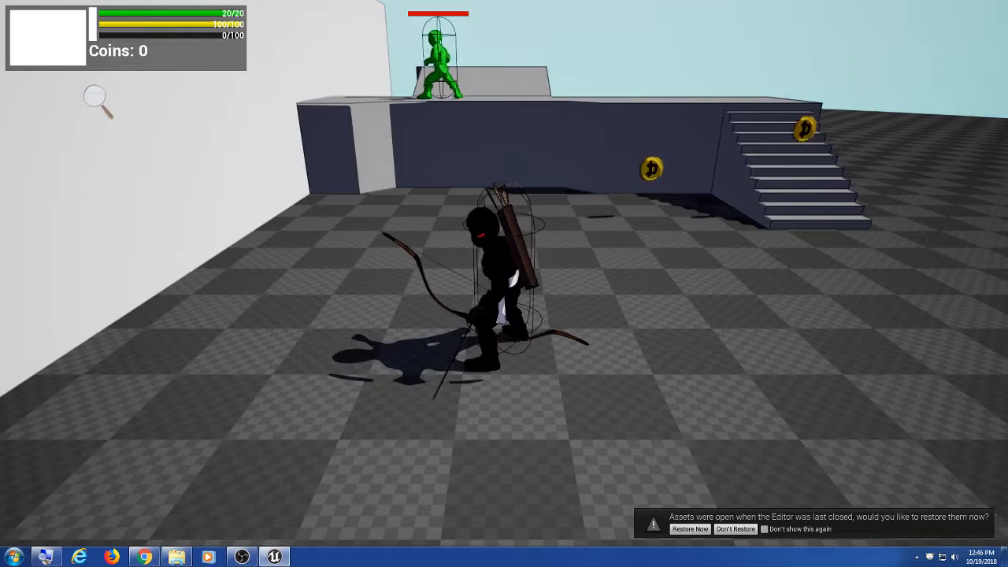
pyautogui.press('F11')
pyautogui.press('Escape')
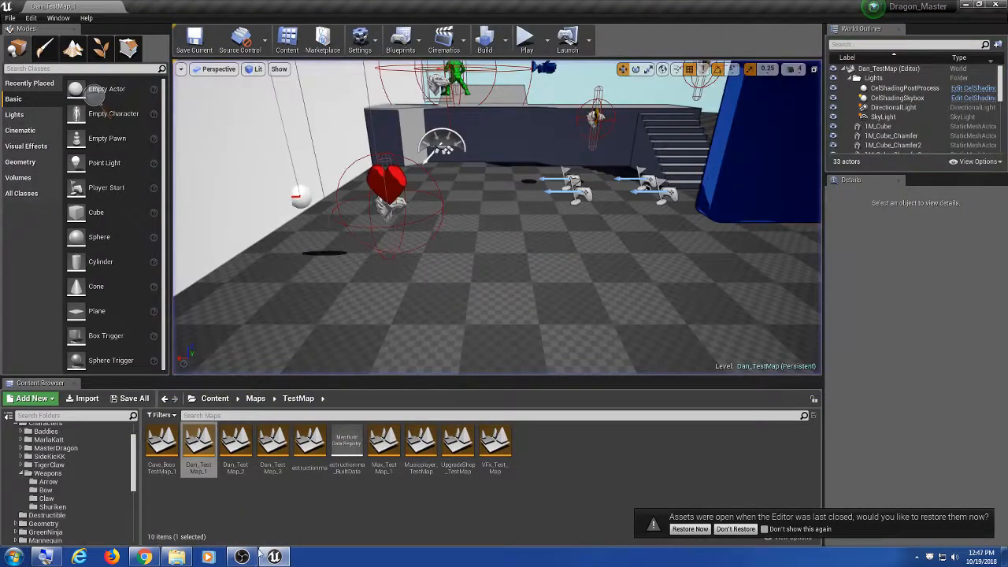
# Step: Reply 'k' and 'no', suggesting a quick bow anim blueprint with idle state, shoot state later
pyautogui.click(145, 558)
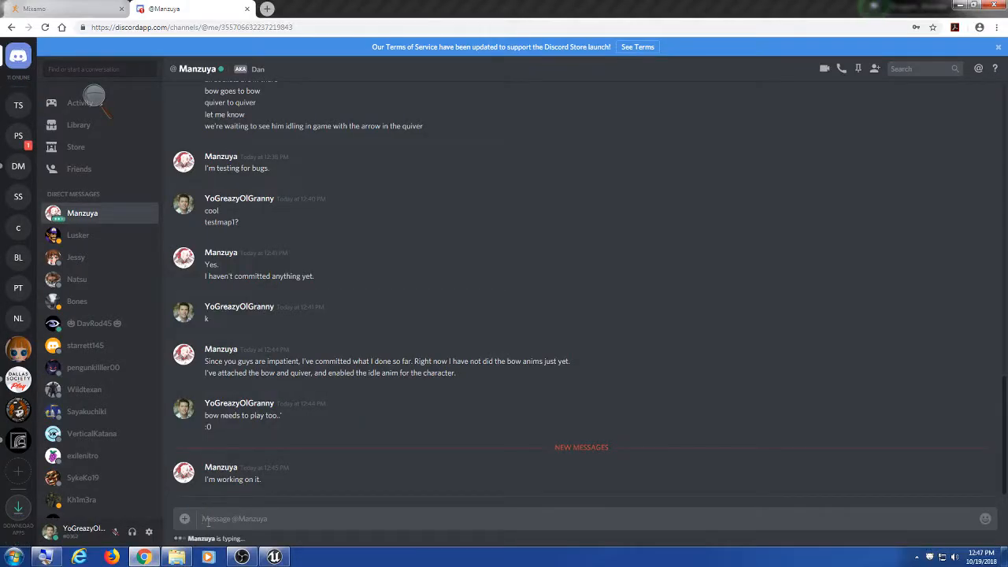
pyautogui.write('k')
pyautogui.press('Return')
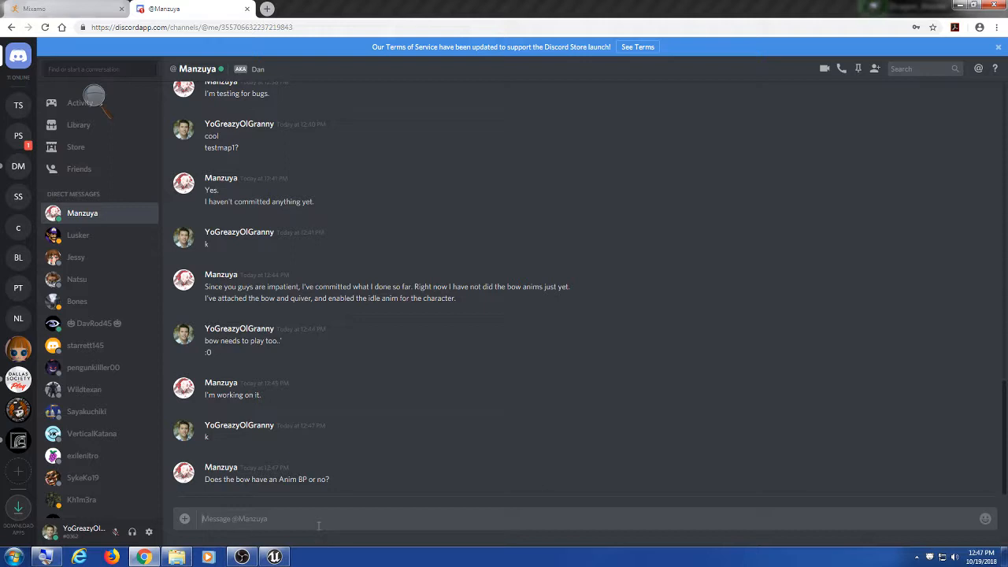
pyautogui.write('no')
pyautogui.press('Return')
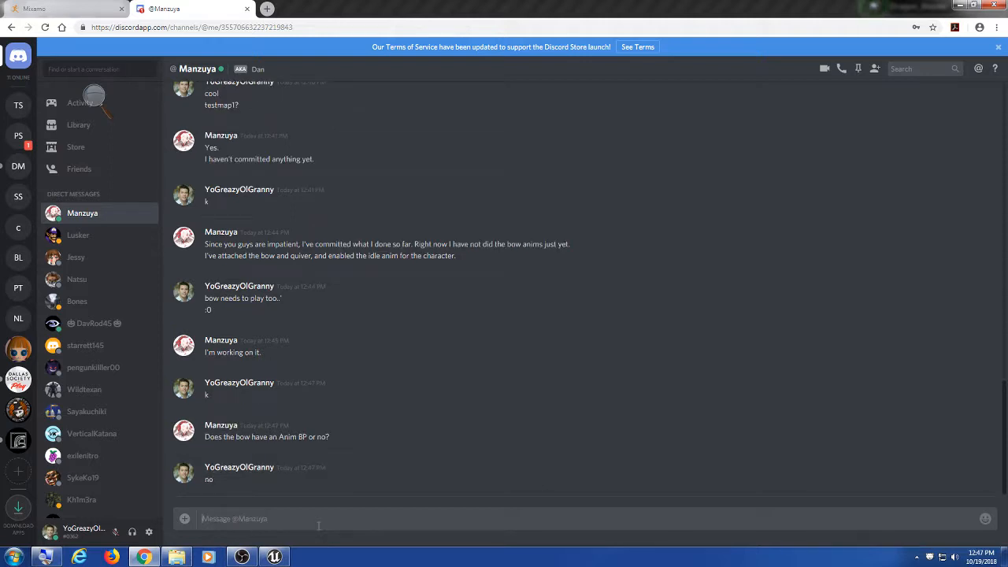
pyautogui.write('you can make one quick')
pyautogui.press('Return')
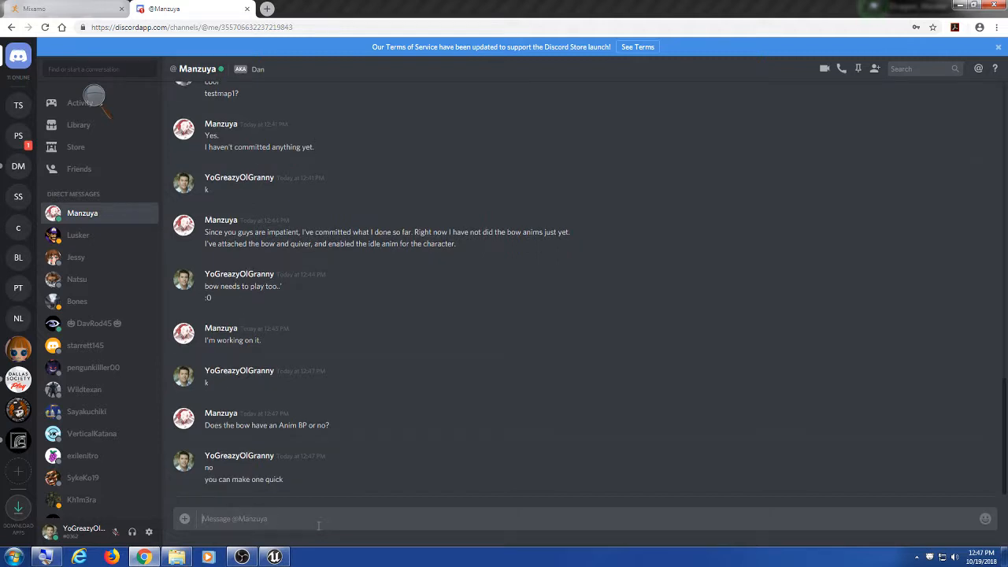
pyautogui.write('so it ihas idle state')
pyautogui.press('Return')
pyautogui.write('you can')
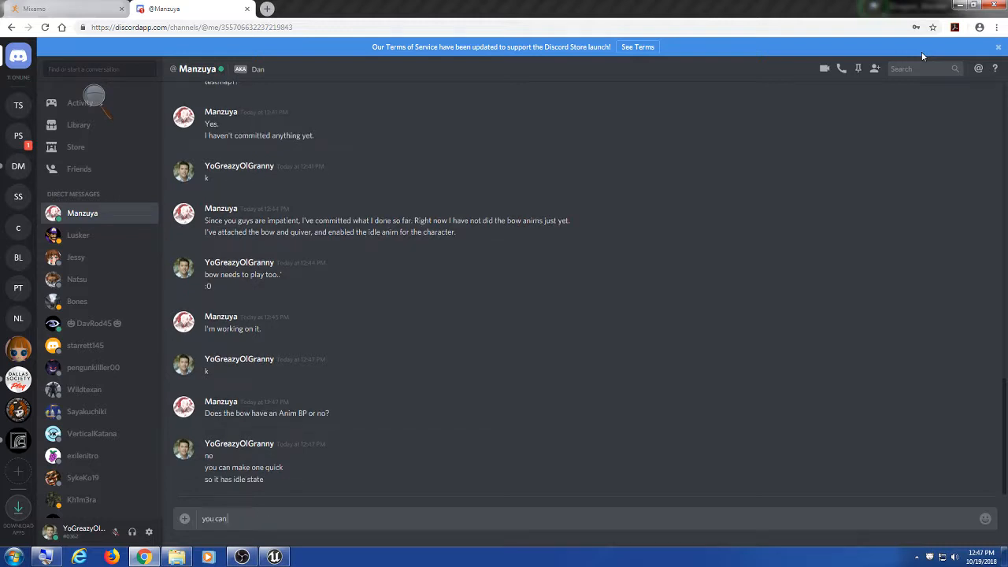
pyautogui.write(' add ahoot state later')
pyautogui.press('Return')
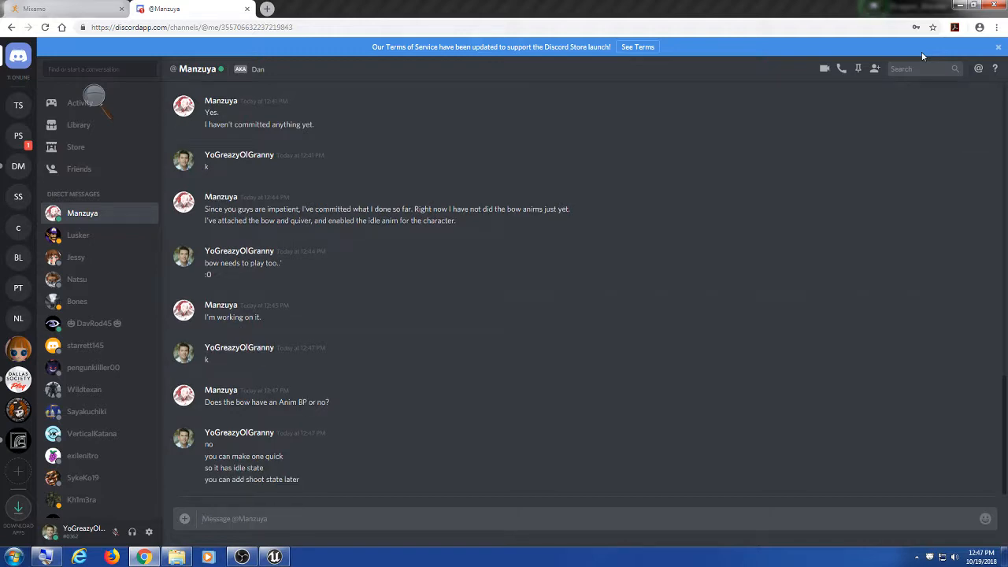
pyautogui.click(960, 6)
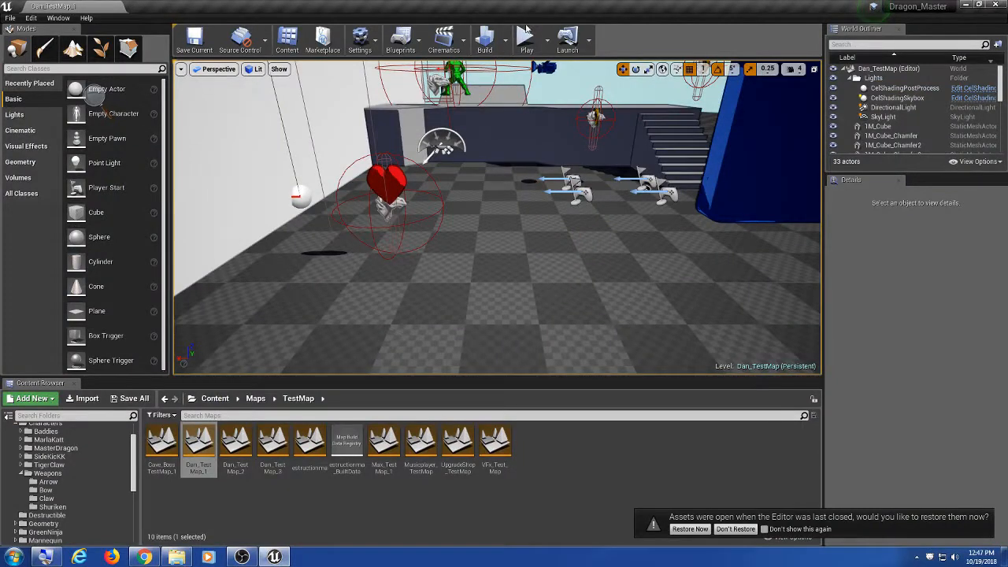
# Step: Play Dan_TestMap_1 again, move the bowman around, then stop the session with Esc
pyautogui.click(527, 39)
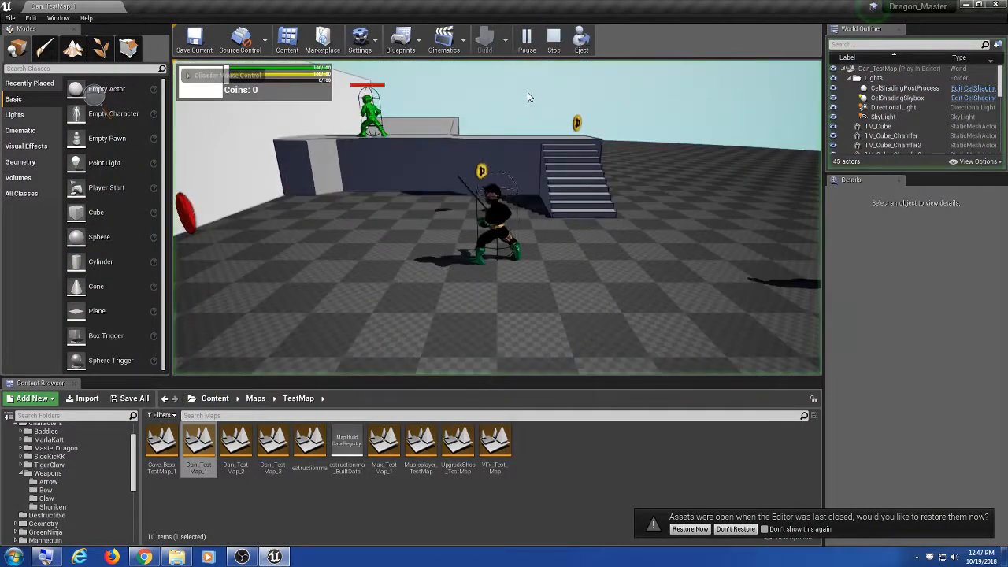
pyautogui.click(545, 241)
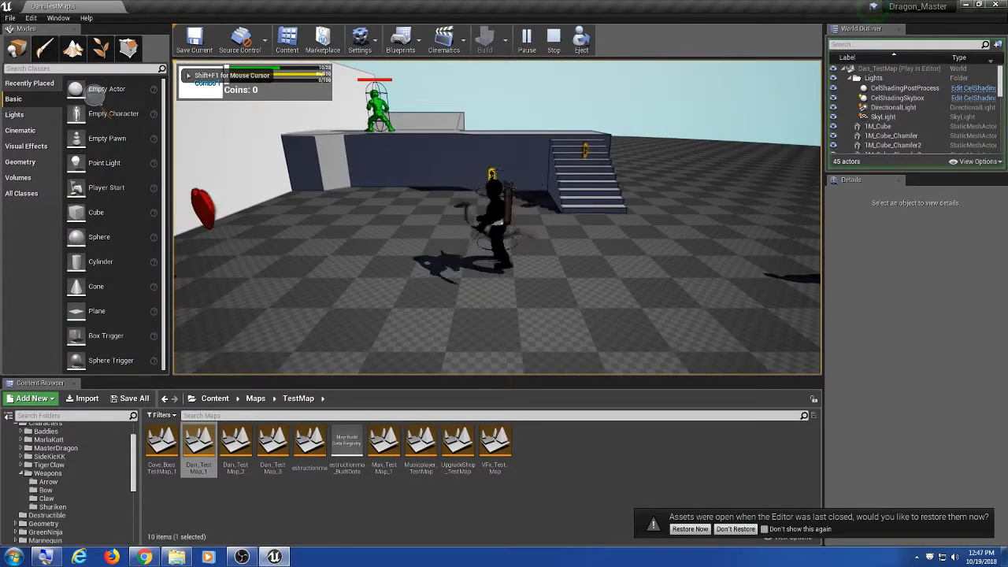
pyautogui.press('a')
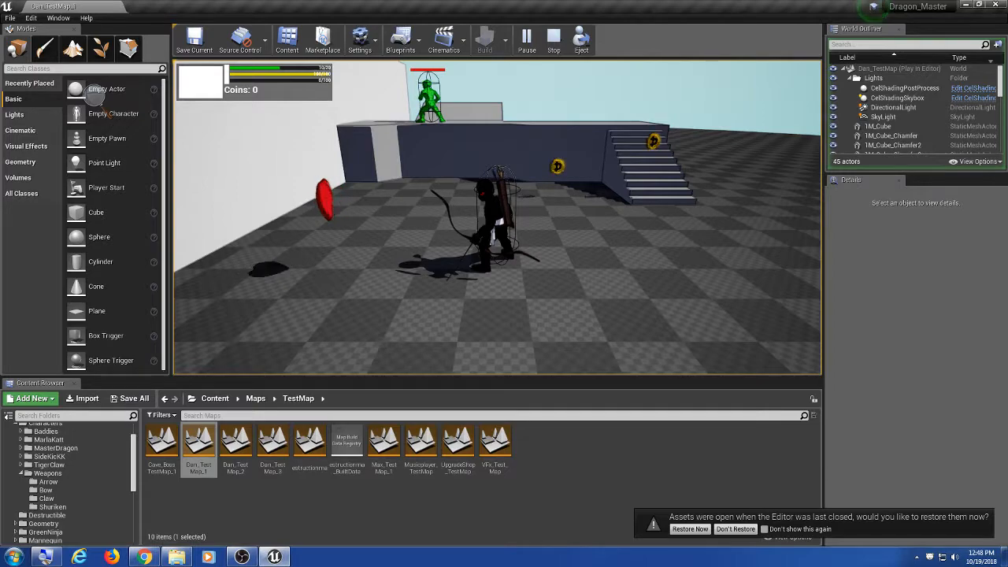
pyautogui.press('Escape')
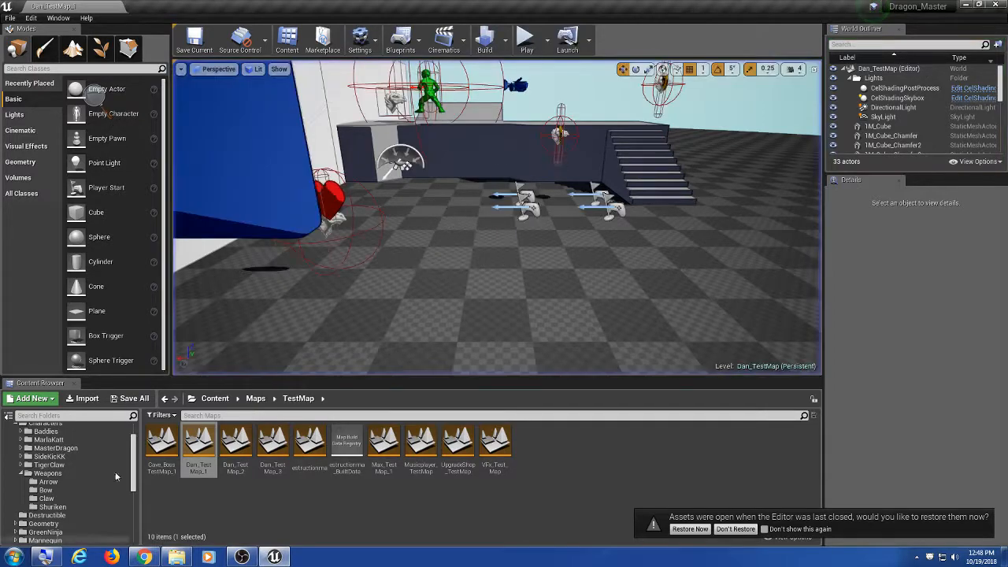
# Step: In the Discord DM, say the bow skeleton uses the quiver skeleton and you're not sure why
pyautogui.click(144, 557)
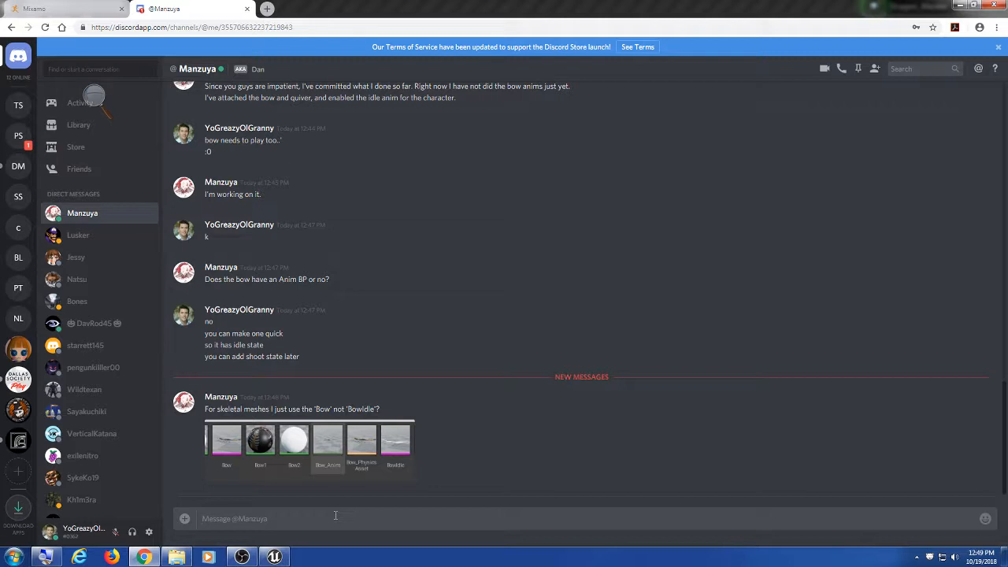
pyautogui.write('for whatever reason the sbow skeleton uses the quiver skeleton')
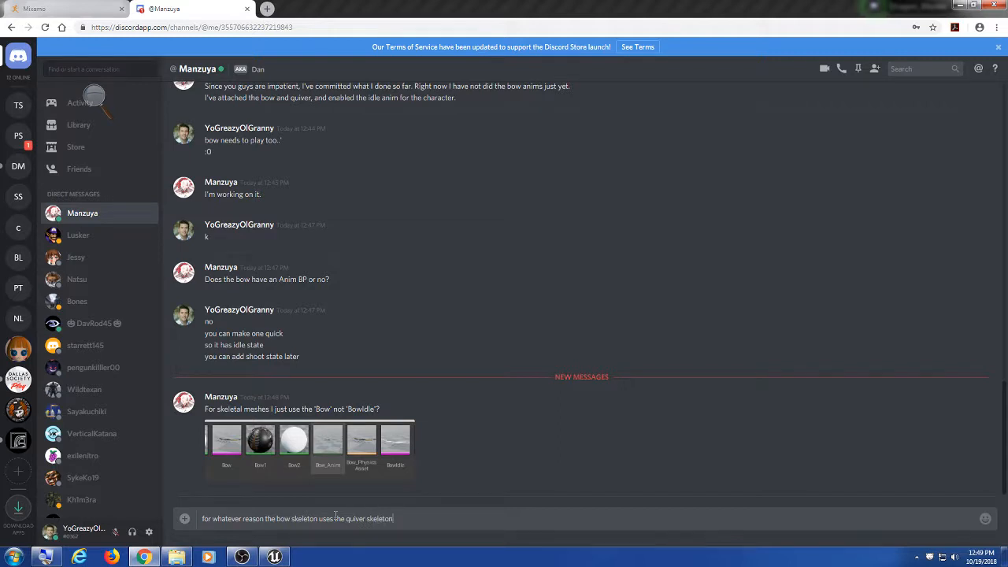
pyautogui.press('Return')
pyautogui.write("I'm not sure why")
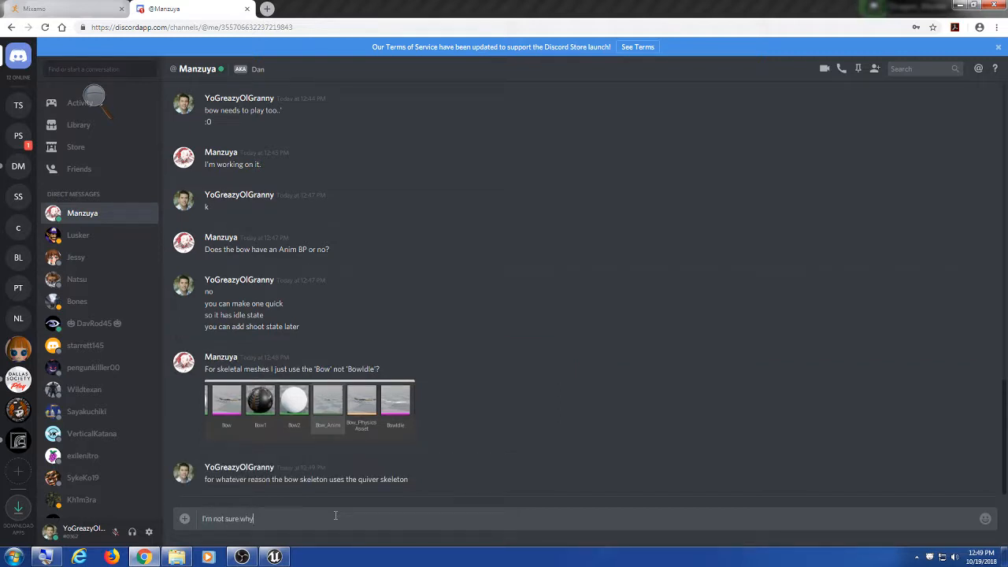
pyautogui.press('Return')
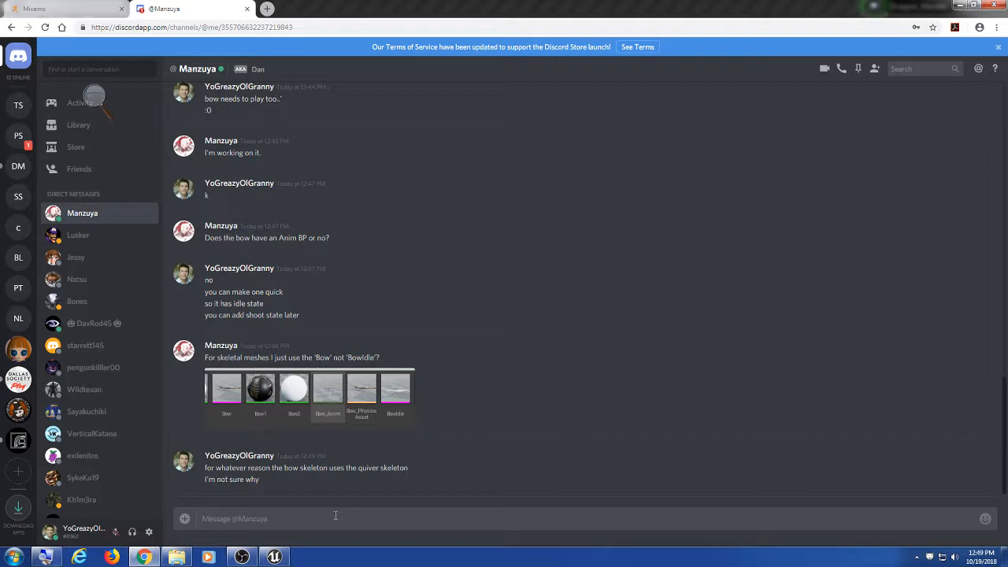
# Step: Send 'or the bow uses the quiver skeleton' followed by 'dunno why'
pyautogui.write('or the bow uses the quiever skee')
pyautogui.press('BackSpace')
pyautogui.press('BackSpace')
pyautogui.press('BackSpace')
pyautogui.press('BackSpace')
pyautogui.press('BackSpace')
pyautogui.press('BackSpace')
pyautogui.press('BackSpace')
pyautogui.press('BackSpace')
pyautogui.press('BackSpace')
pyautogui.write('vver skeleton')
pyautogui.press('Return')
pyautogui.write('dunno why')
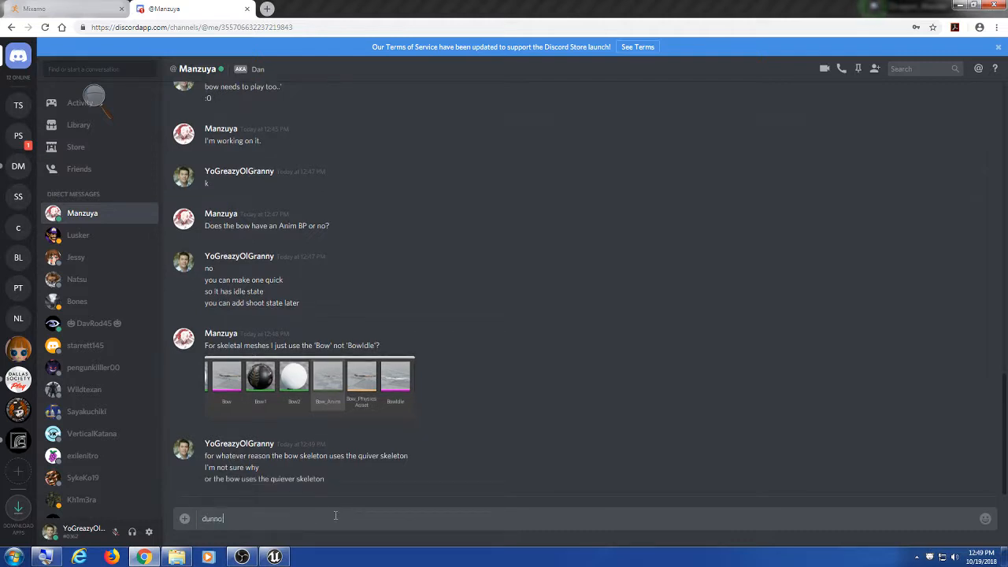
pyautogui.press('Return')
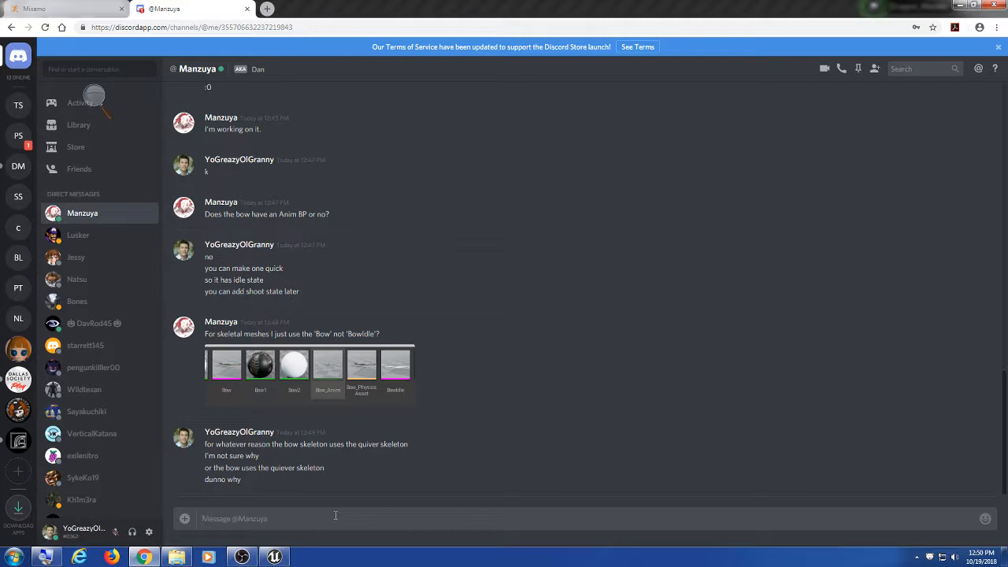
# Step: Advise making an anim BP from the "Bow" skeletal mesh
pyautogui.write('but make an anim bp from')
pyautogui.press('BackSpace')
pyautogui.press('BackSpace')
pyautogui.write('om "Bow" skeletal mesh')
pyautogui.press('Return')
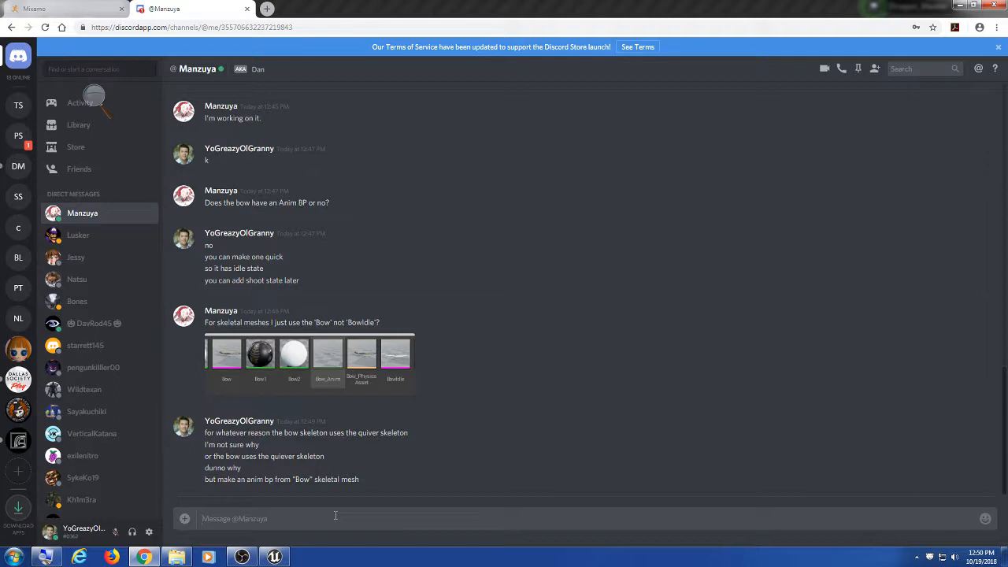
# Step: Clarify with 'not skeleton', 'or physics mesh' and 'so select "Bow" create anim bp'
pyautogui.write('not skeleton')
pyautogui.press('Return')
pyautogui.write('or physics mesh')
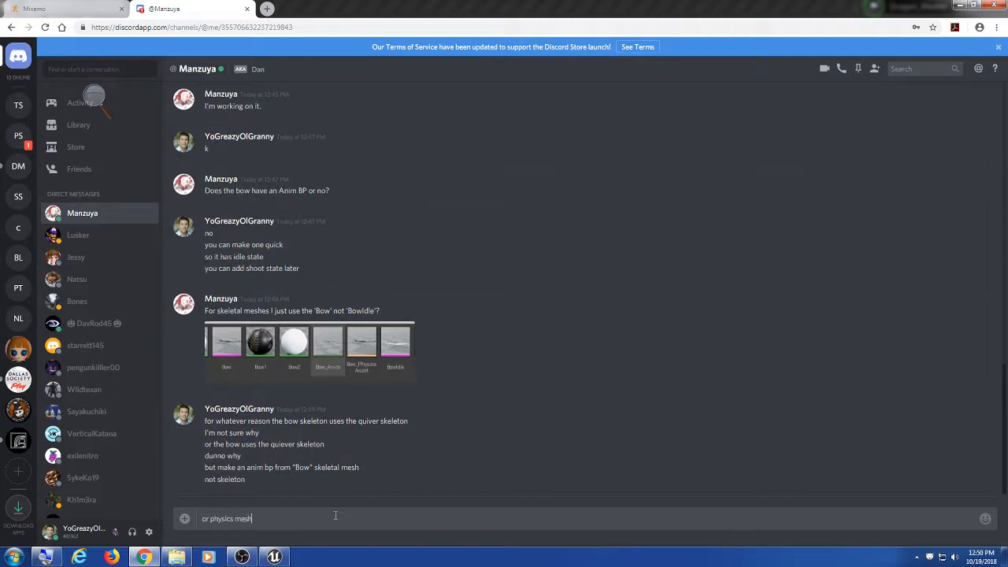
pyautogui.press('Return')
pyautogui.write('so s')
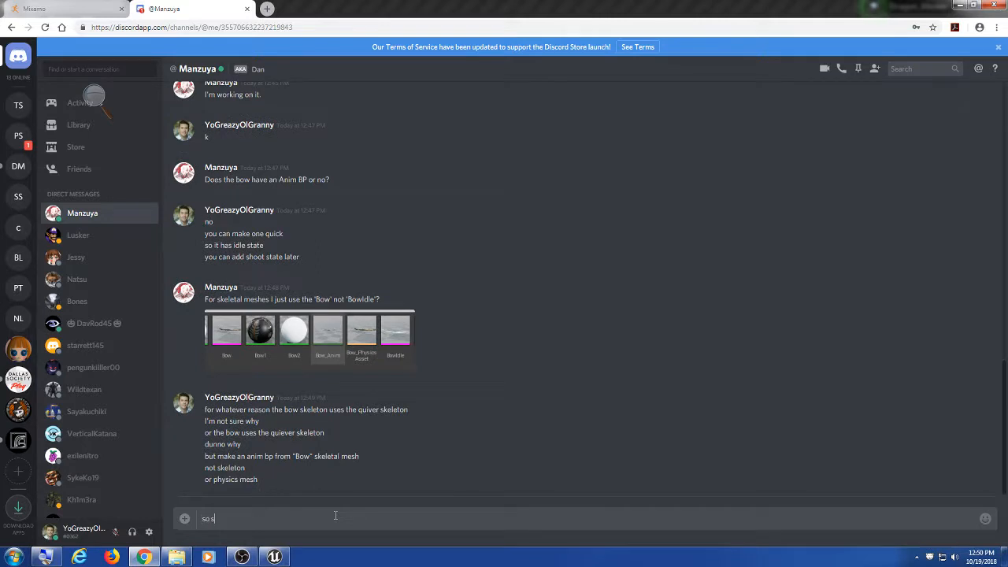
pyautogui.write('elect "Bow" create anim bp')
pyautogui.press('Return')
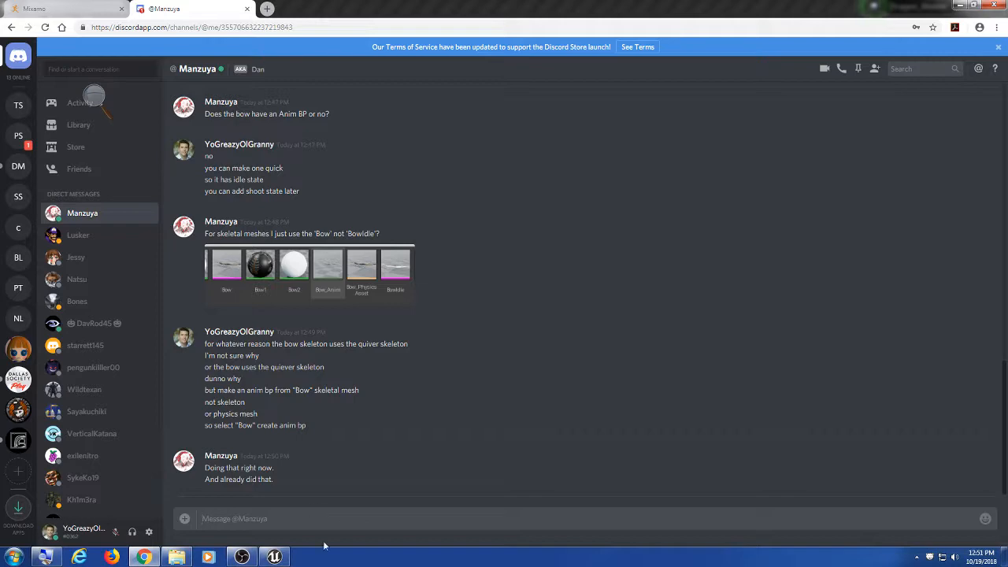
# Step: Play Dan_TestMap_1 in Unreal, run the bowman to grab the heart and coin, and head up the stairs
pyautogui.click(274, 557)
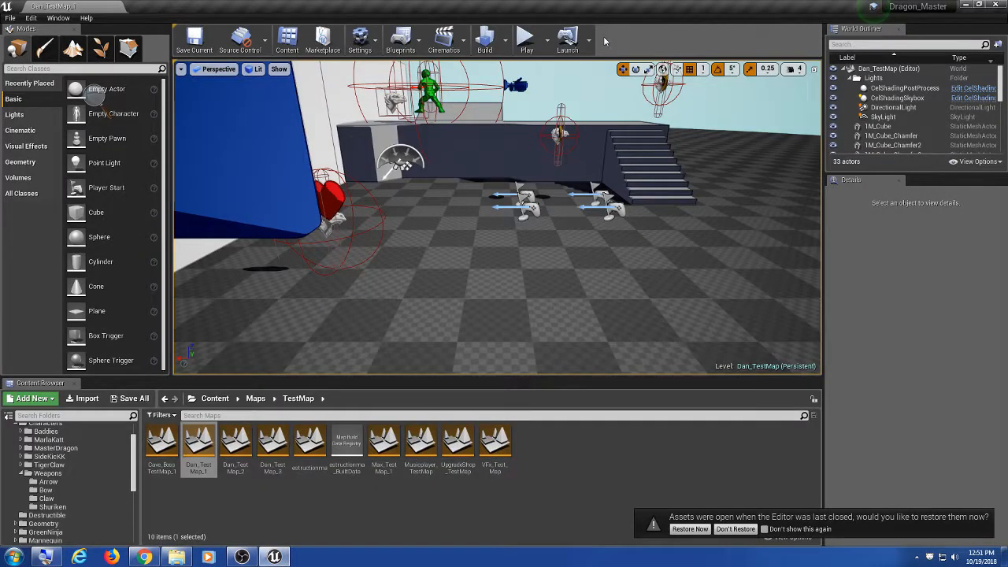
pyautogui.click(526, 38)
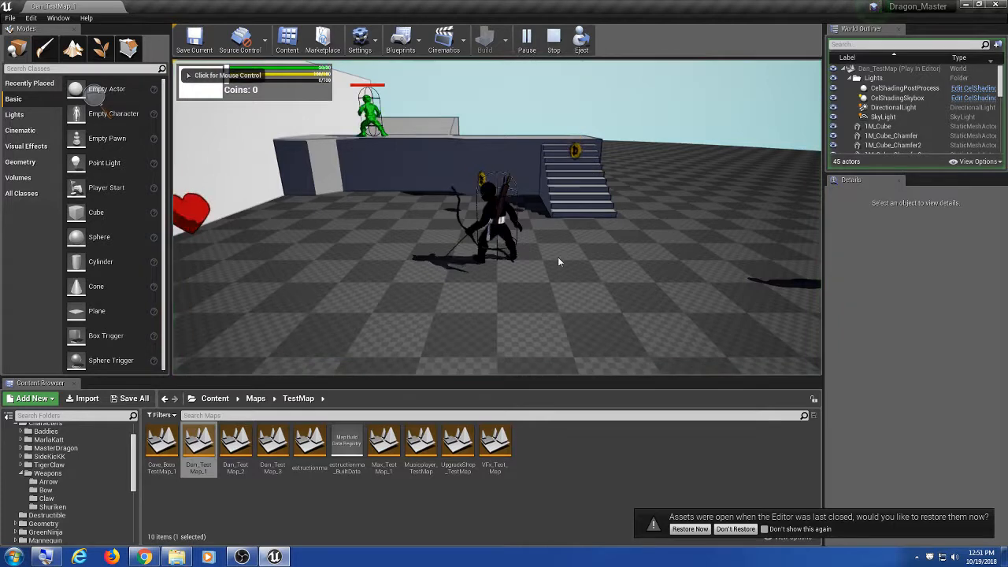
pyautogui.click(557, 257)
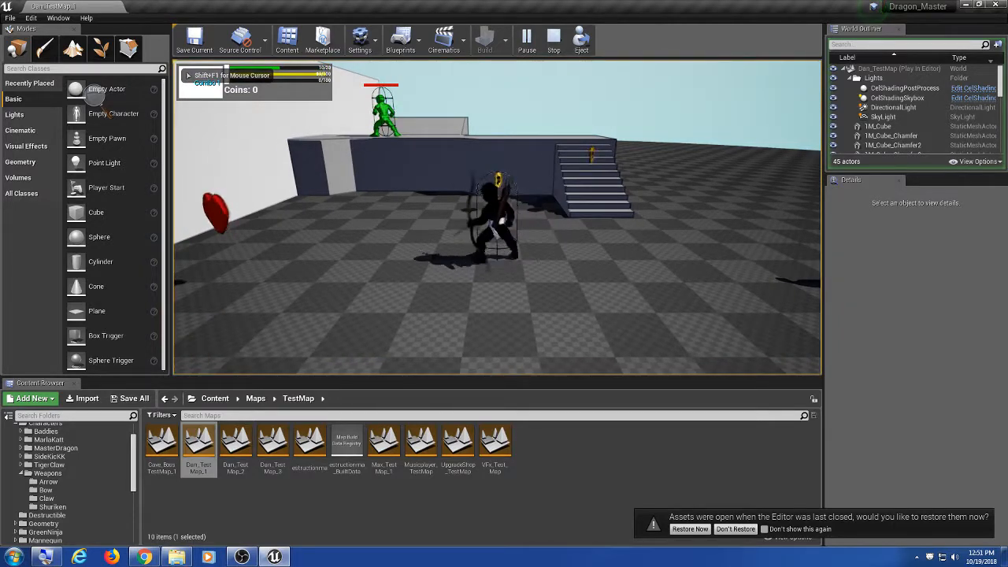
pyautogui.press('a')
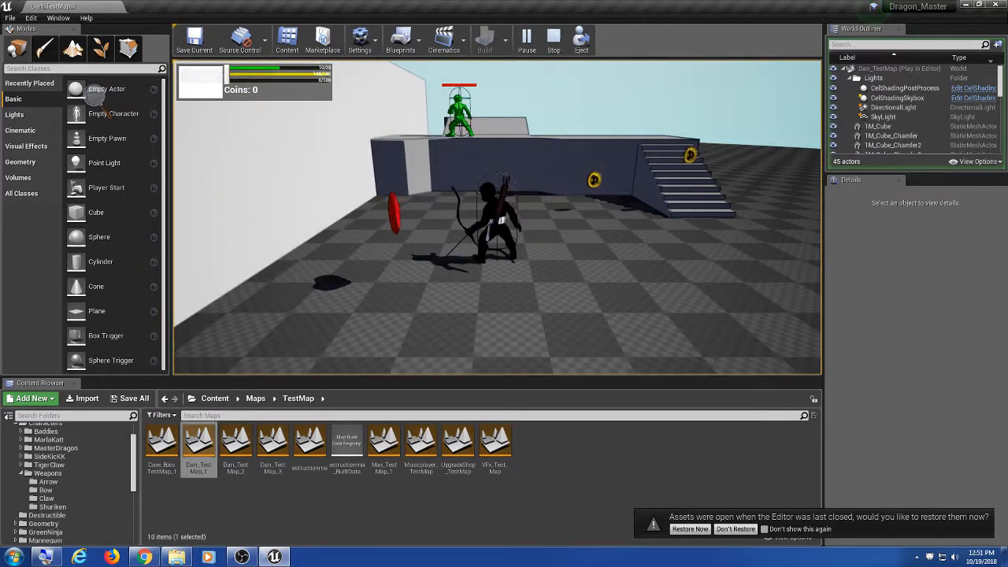
pyautogui.press('a')
pyautogui.press('d')
pyautogui.press('w')
pyautogui.press('w')
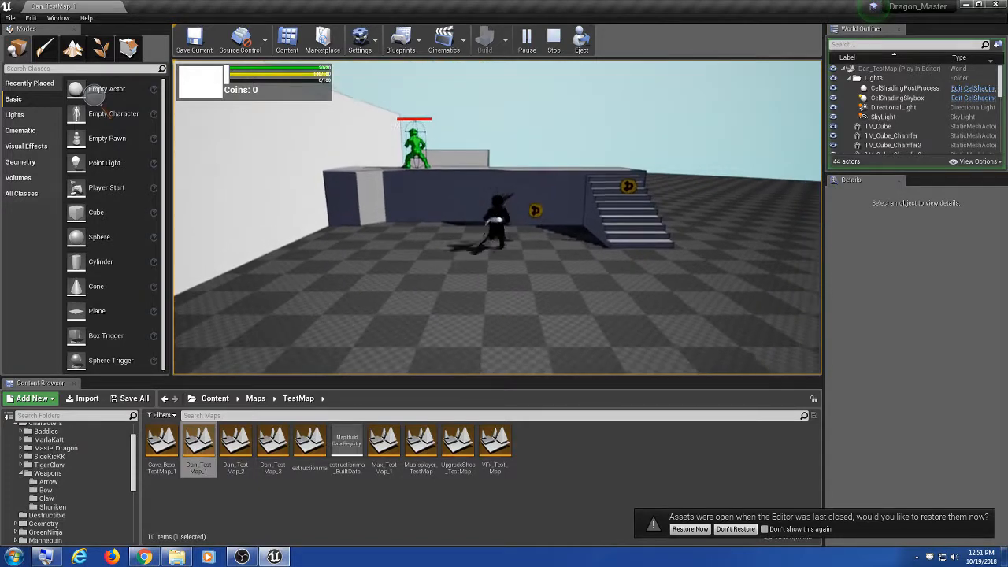
pyautogui.press('d')
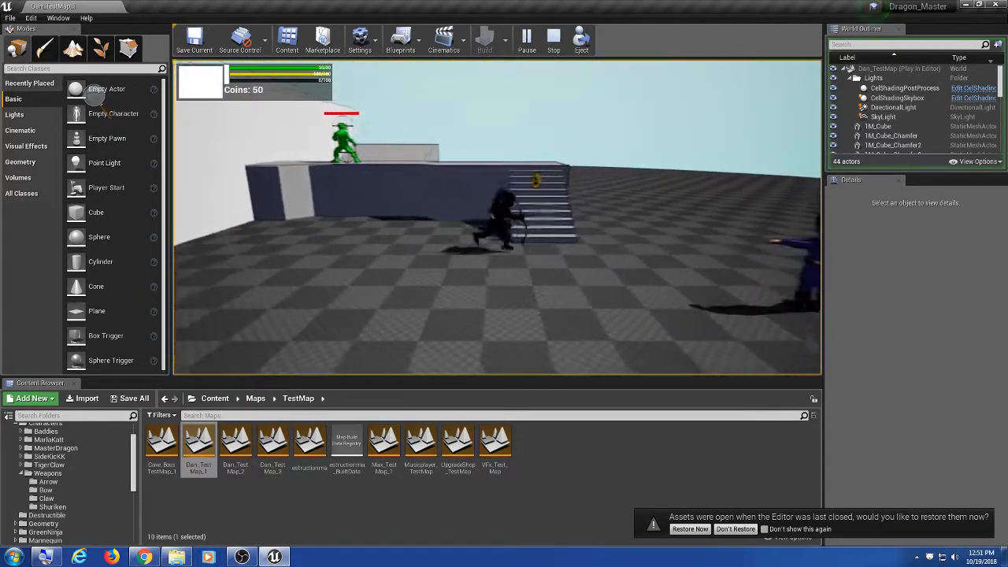
pyautogui.press('w')
pyautogui.press('a')
pyautogui.press('a')
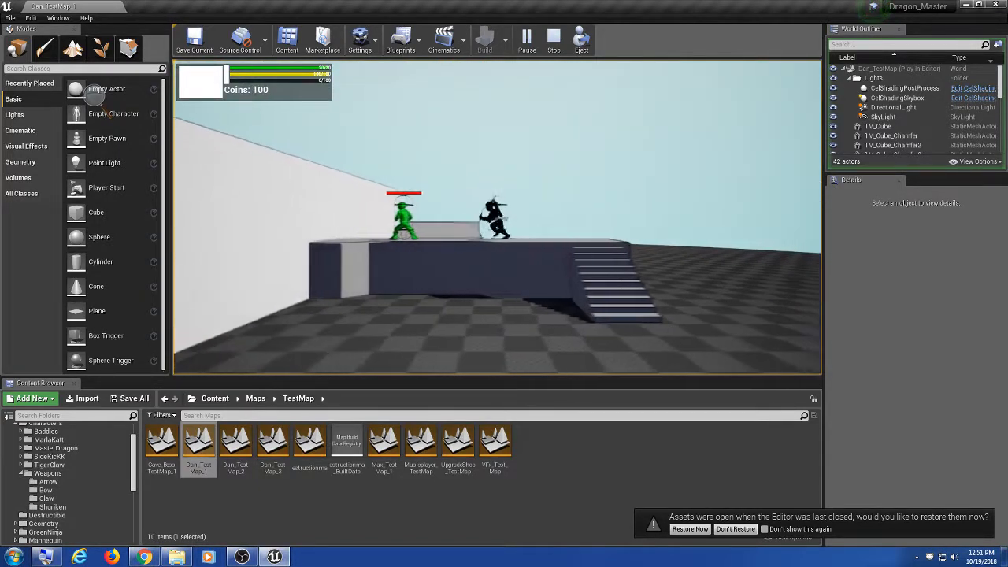
pyautogui.press('space')
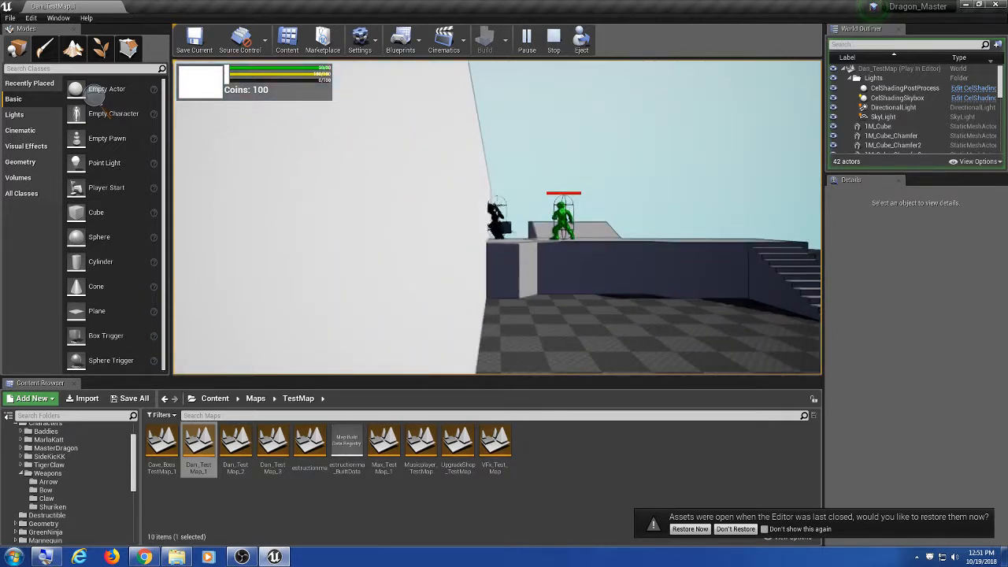
# Step: Climb the wall, jump off the white beam past the purple character, then stop the play session
pyautogui.press('space')
pyautogui.press('e')
pyautogui.press('w')
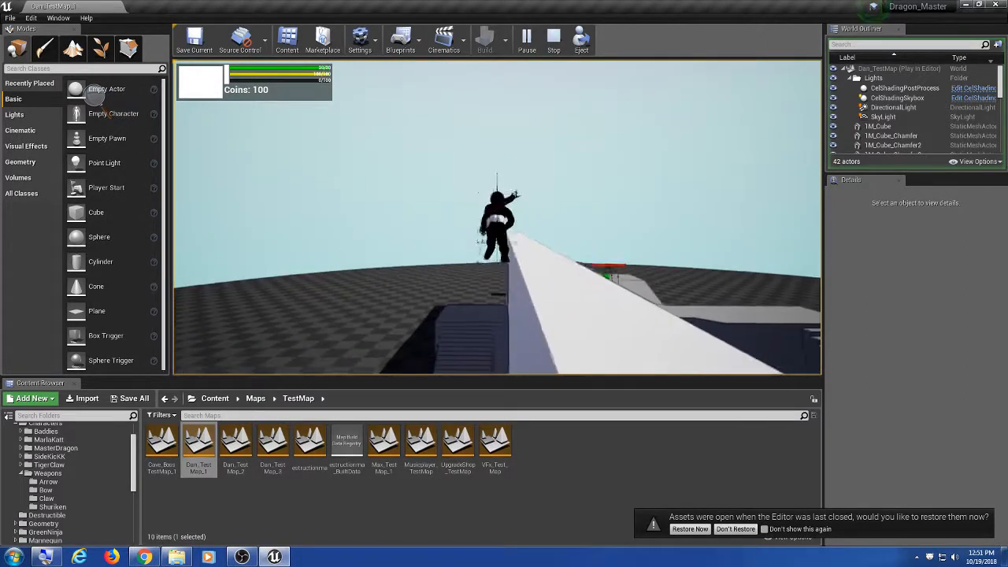
pyautogui.press('d')
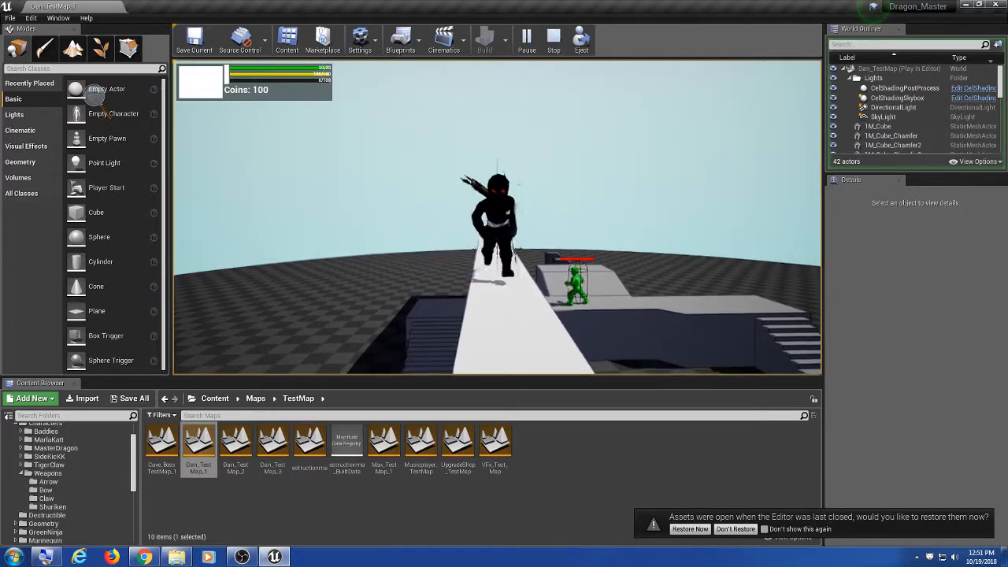
pyautogui.press('d')
pyautogui.press('a')
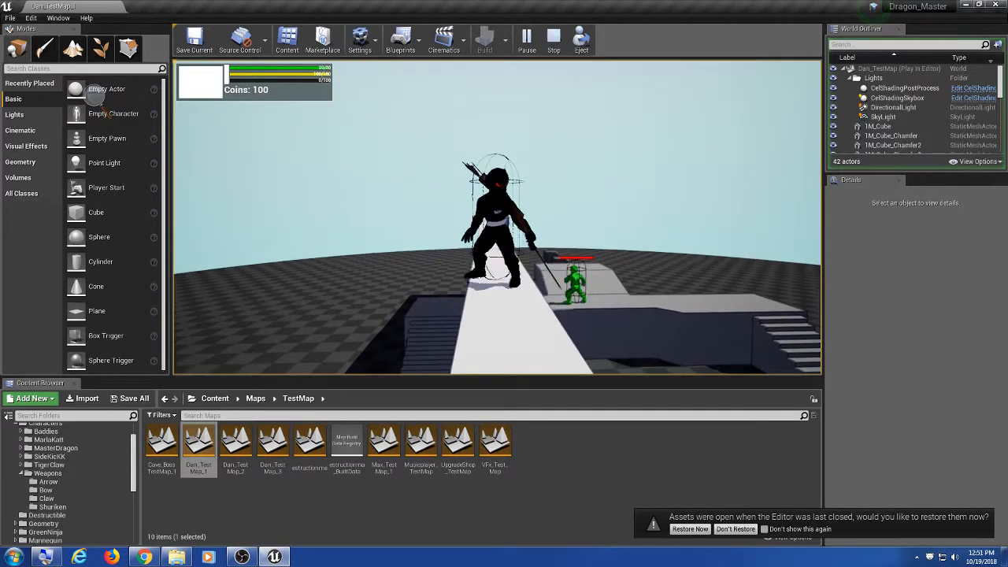
pyautogui.press('d')
pyautogui.press('space')
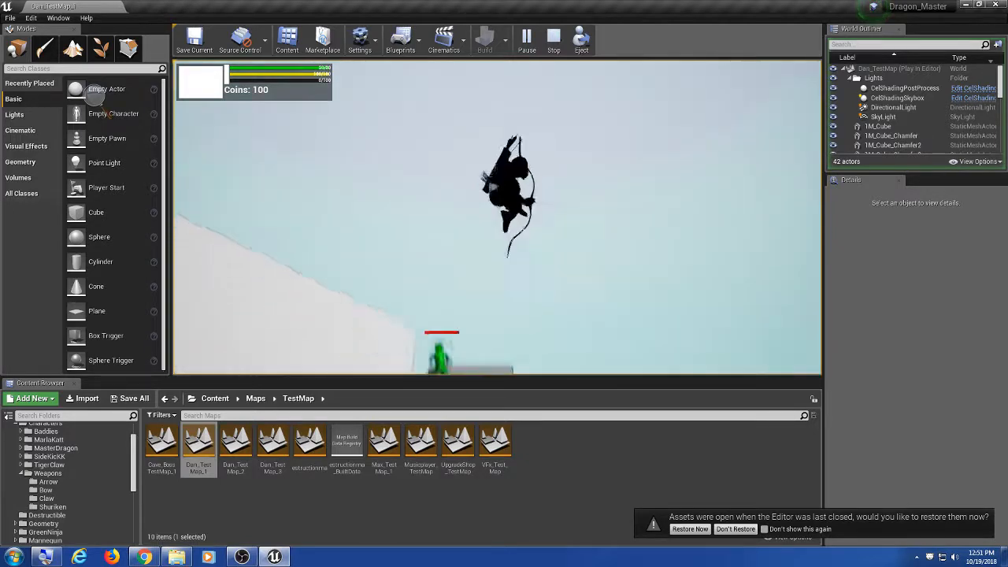
pyautogui.press('d')
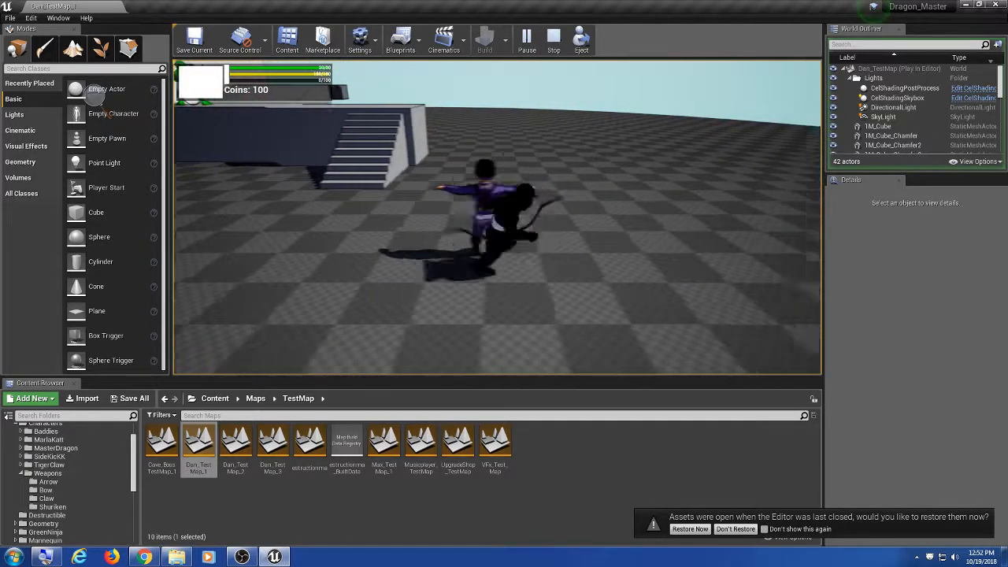
pyautogui.press('a')
pyautogui.press('space')
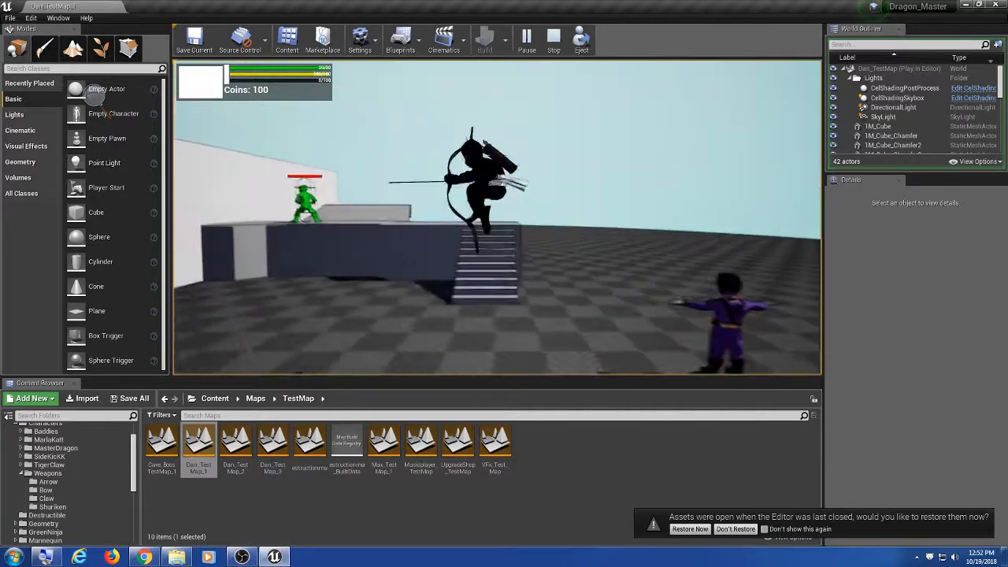
pyautogui.press('Escape')
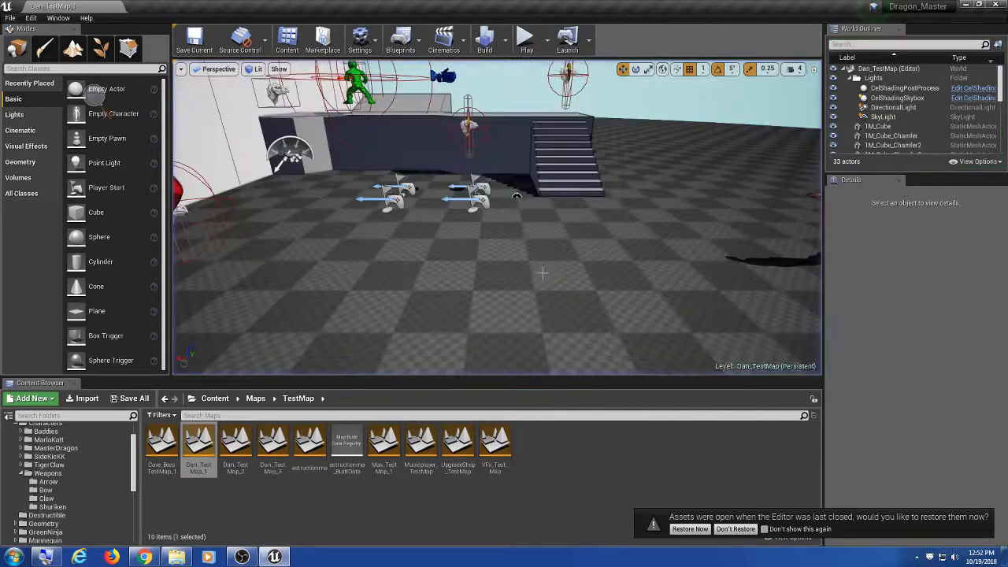
# Step: Minimize Unreal and Chrome, then bring OBS Studio in front of the ProjectDragon trunk folder
pyautogui.click(966, 5)
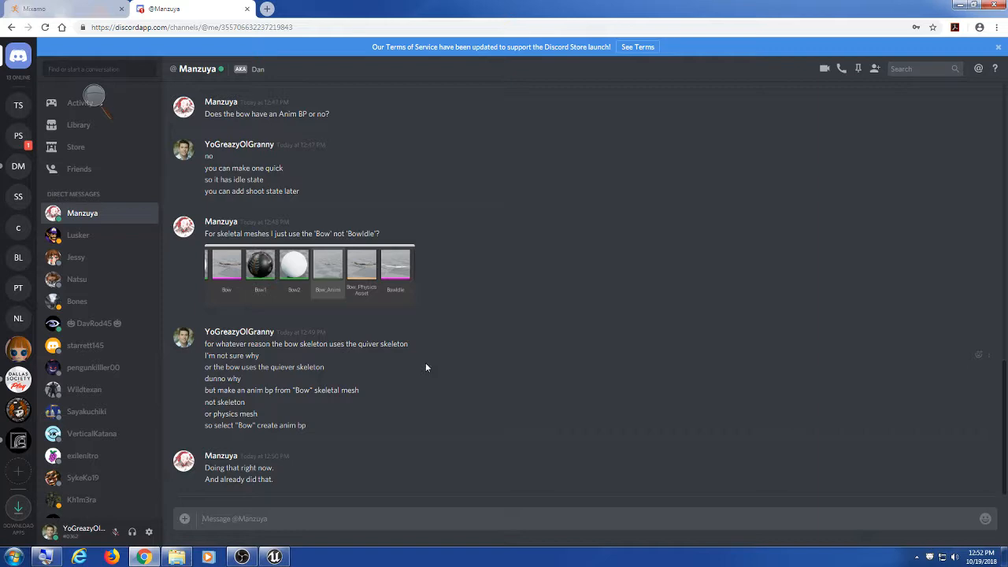
pyautogui.click(958, 5)
pyautogui.click(472, 200)
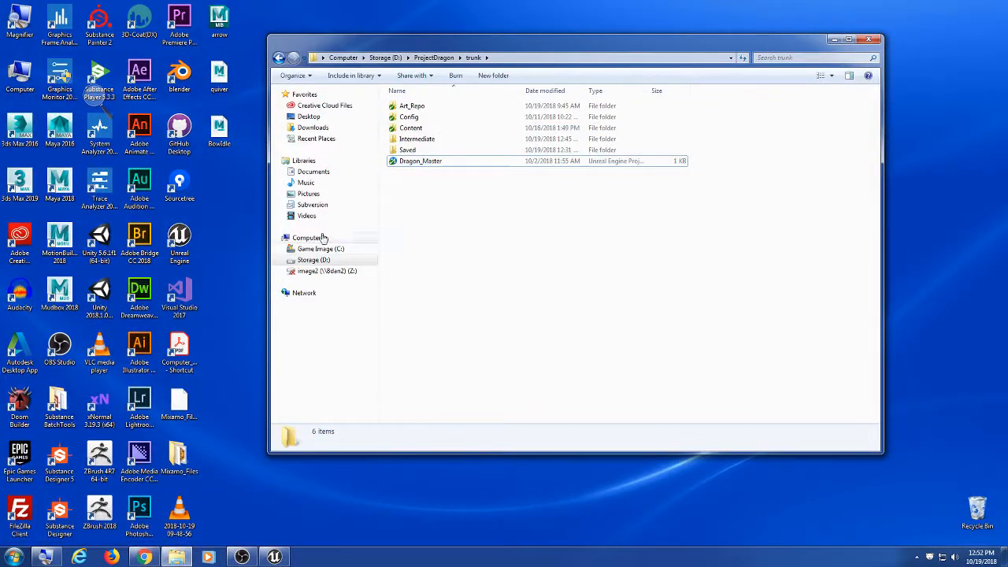
pyautogui.click(247, 550)
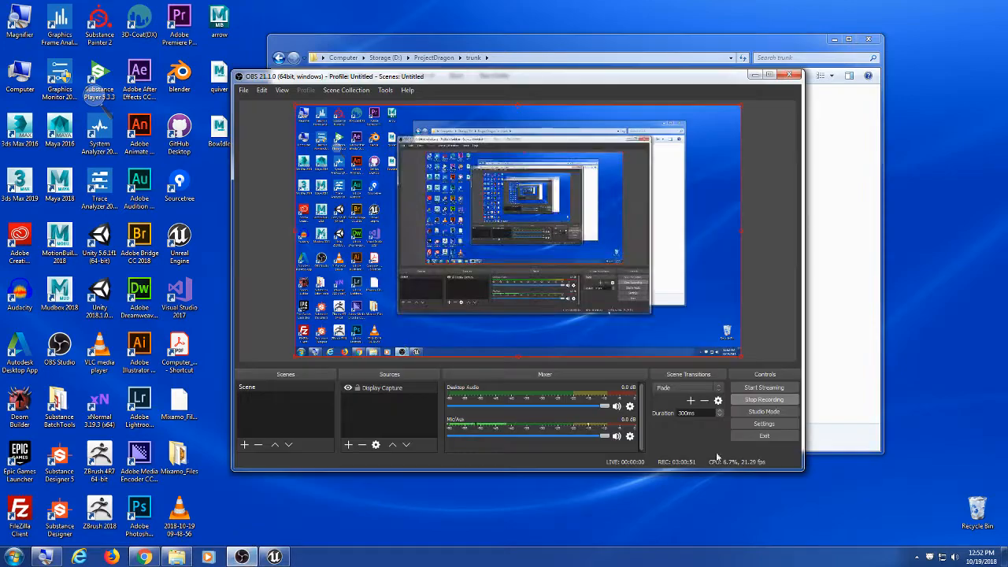